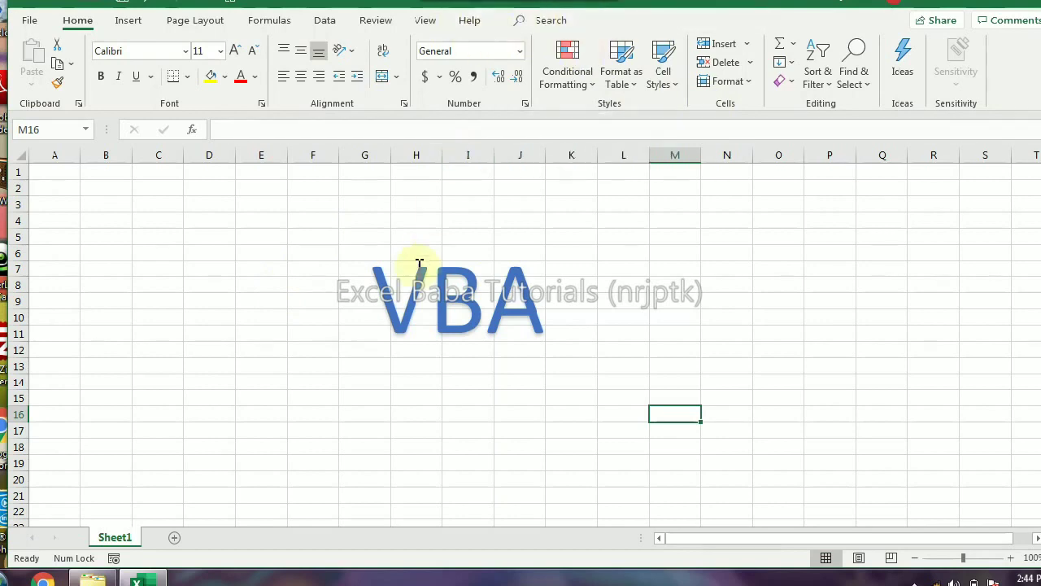
Turn on the Developer tab under Main Tabs in Excel Options' Customize Ribbon settings
click(354, 252)
click(31, 19)
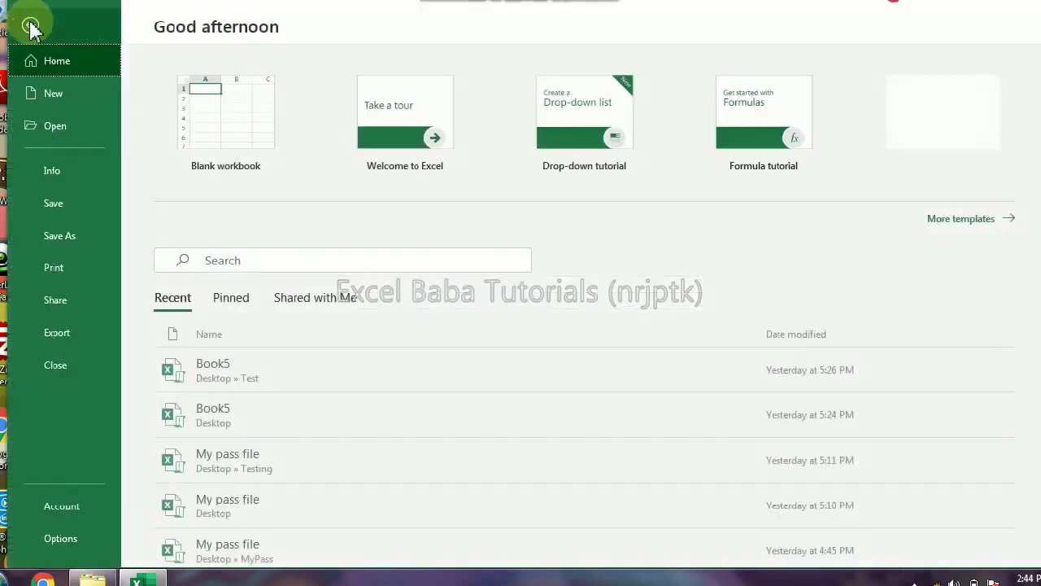
click(60, 539)
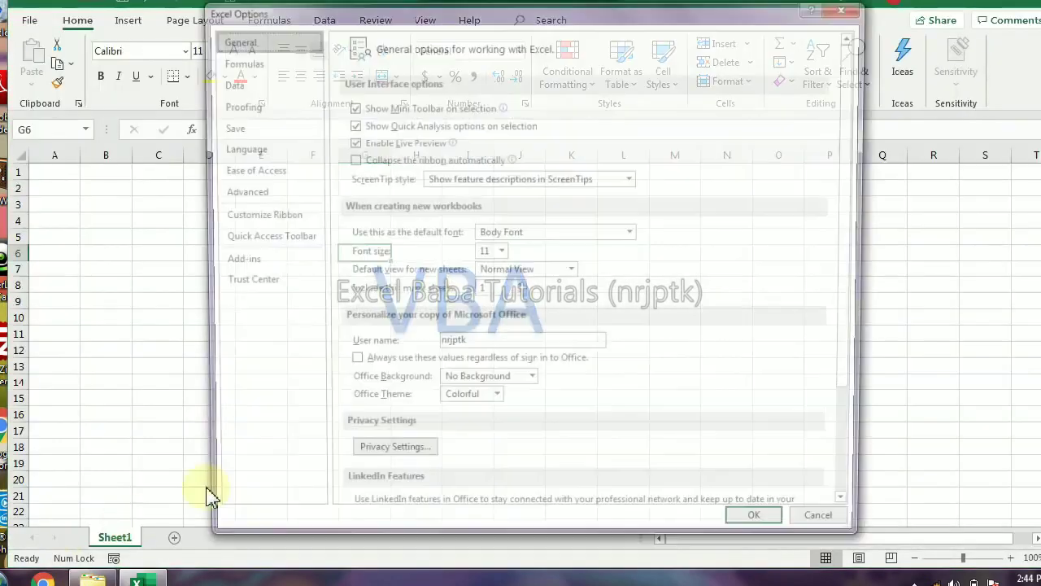
click(260, 218)
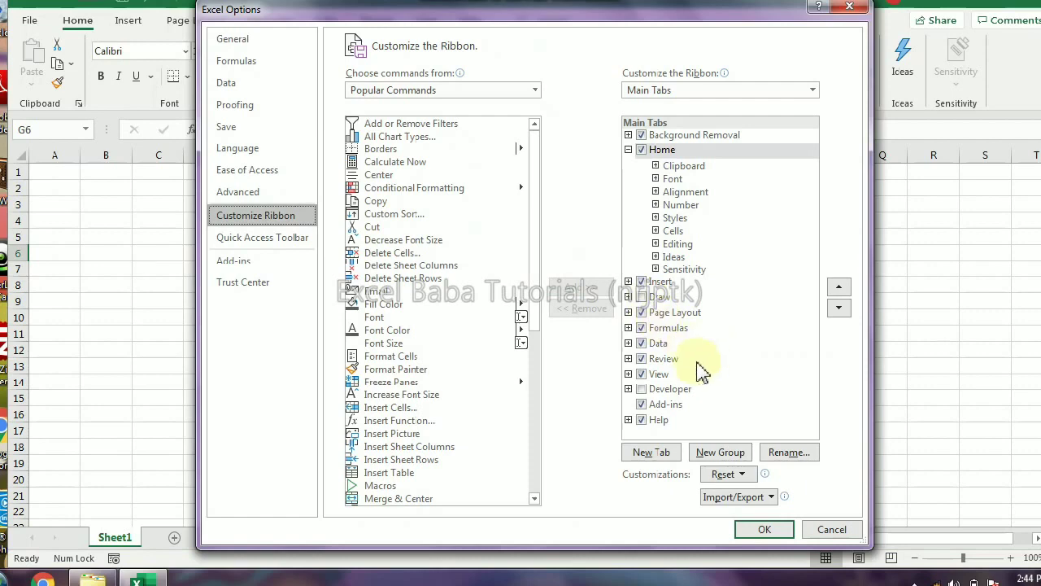
click(641, 389)
click(641, 389)
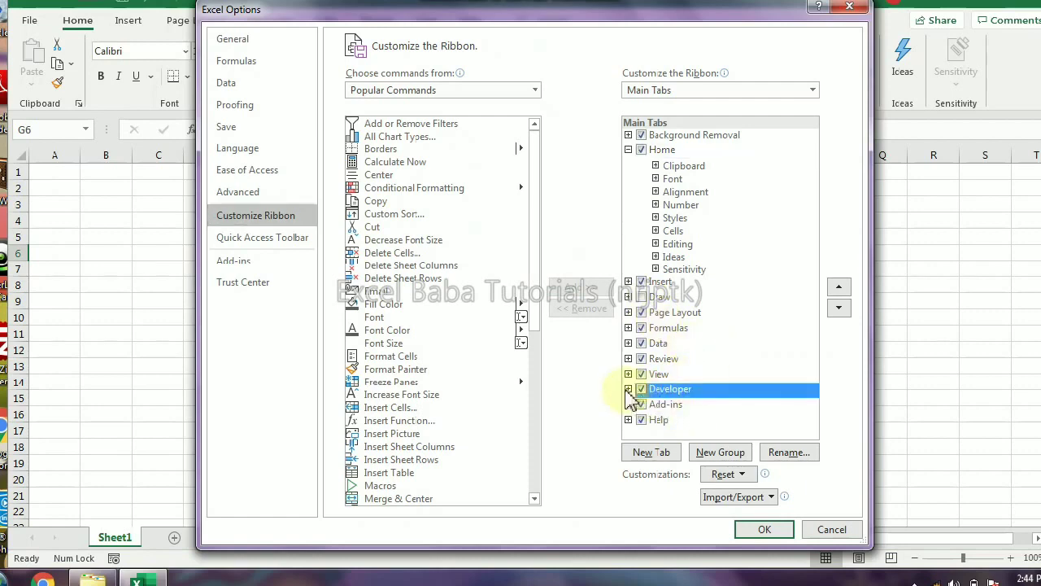
click(757, 527)
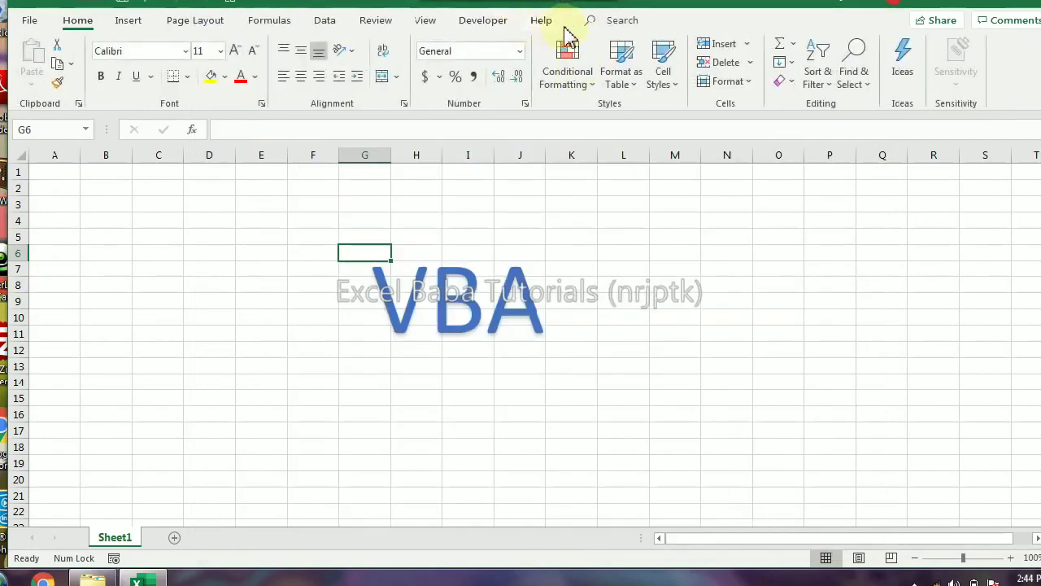
From the Developer tab, open the Visual Basic editor on Sheet1's code window
click(484, 23)
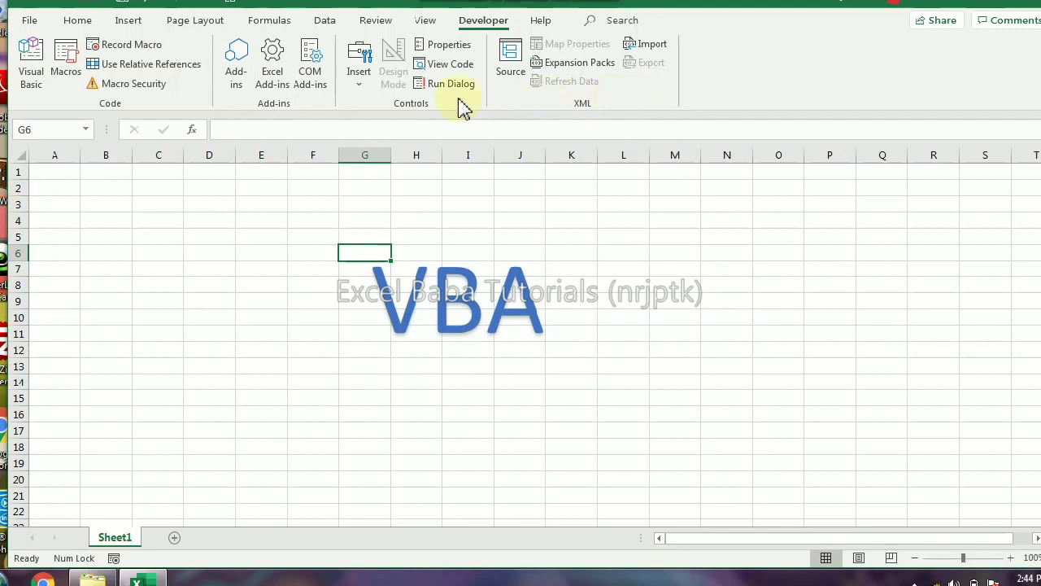
click(32, 76)
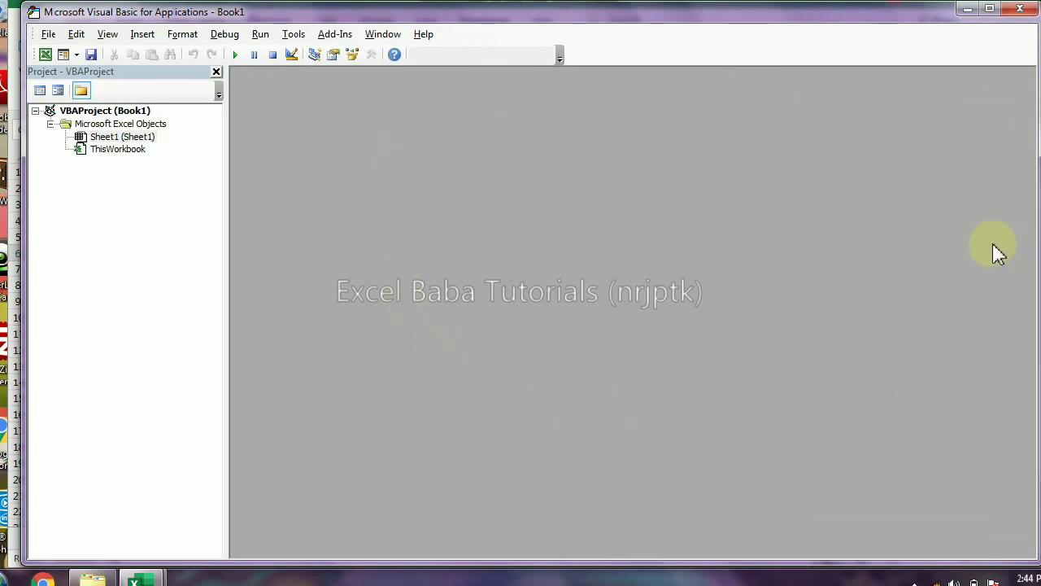
double_click(112, 139)
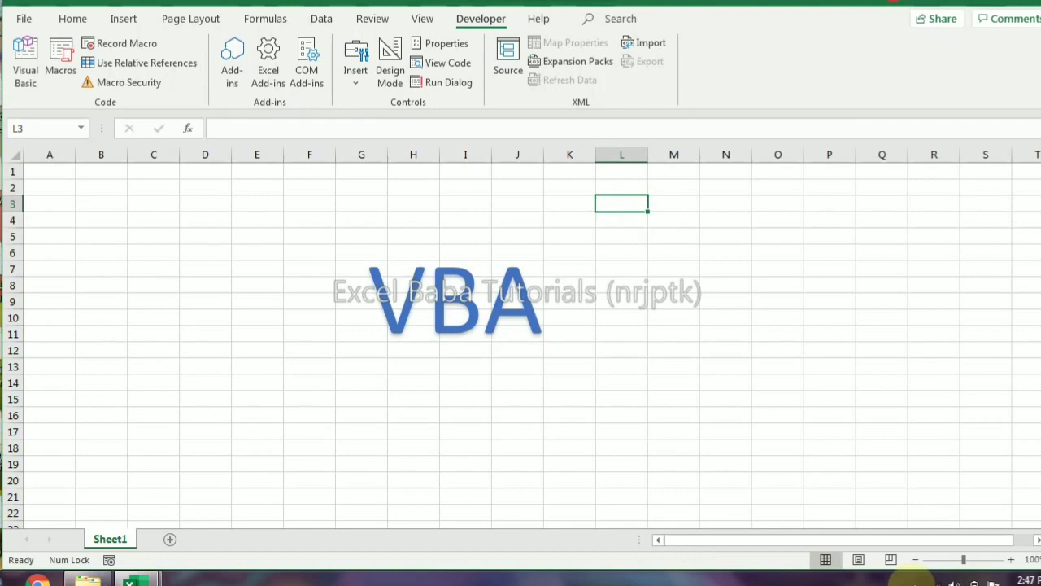
Save the workbook to the Desktop as an Excel Macro-Enabled Workbook named 'MyFile Macros'
click(914, 581)
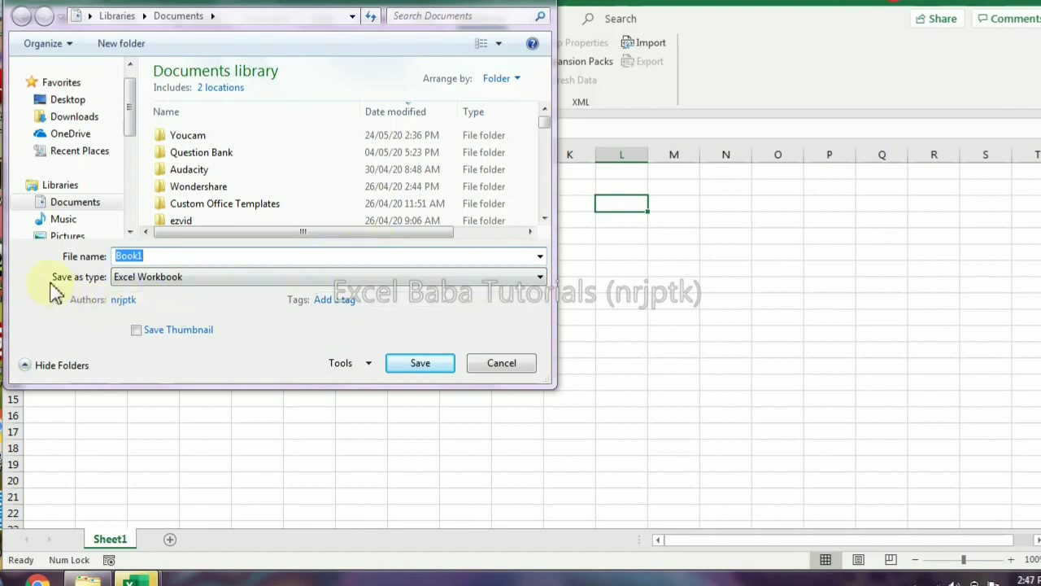
click(170, 283)
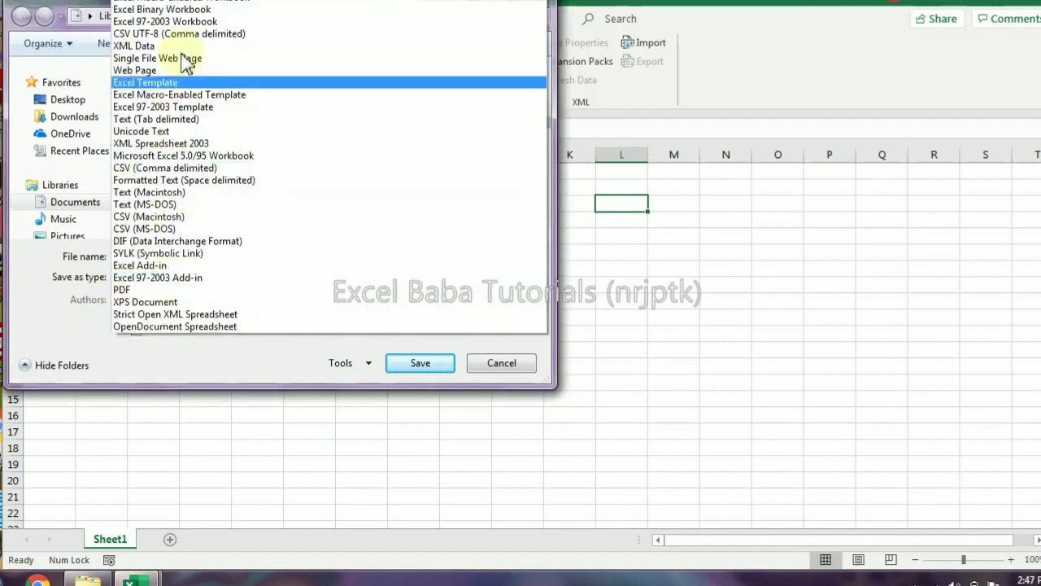
click(176, 1)
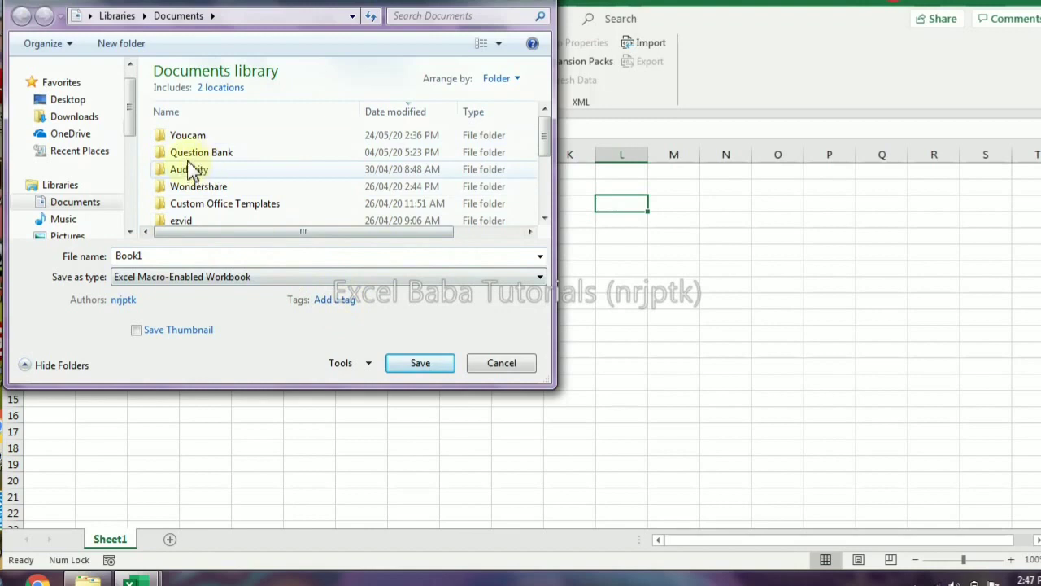
click(73, 104)
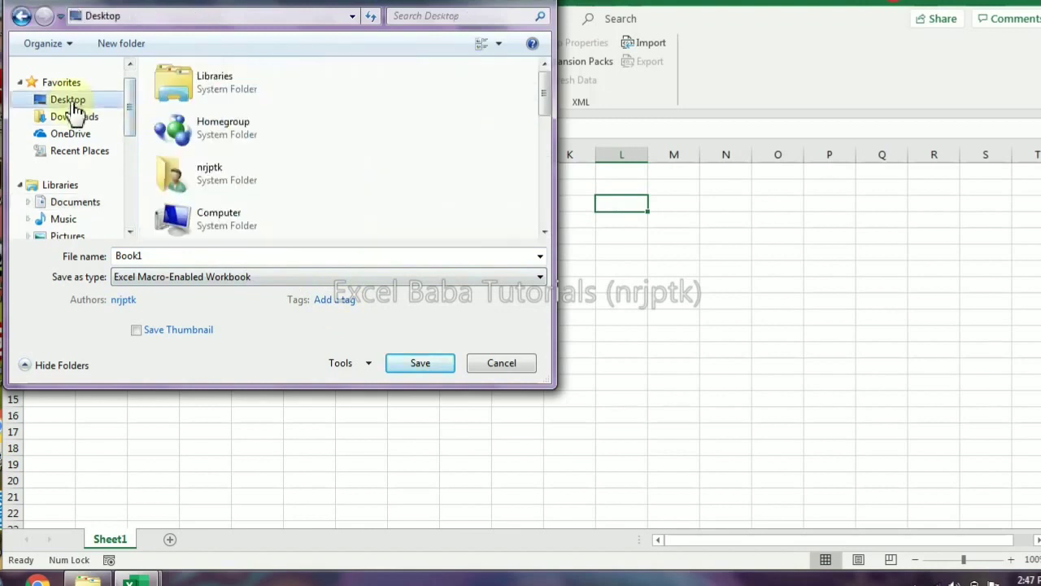
click(165, 258)
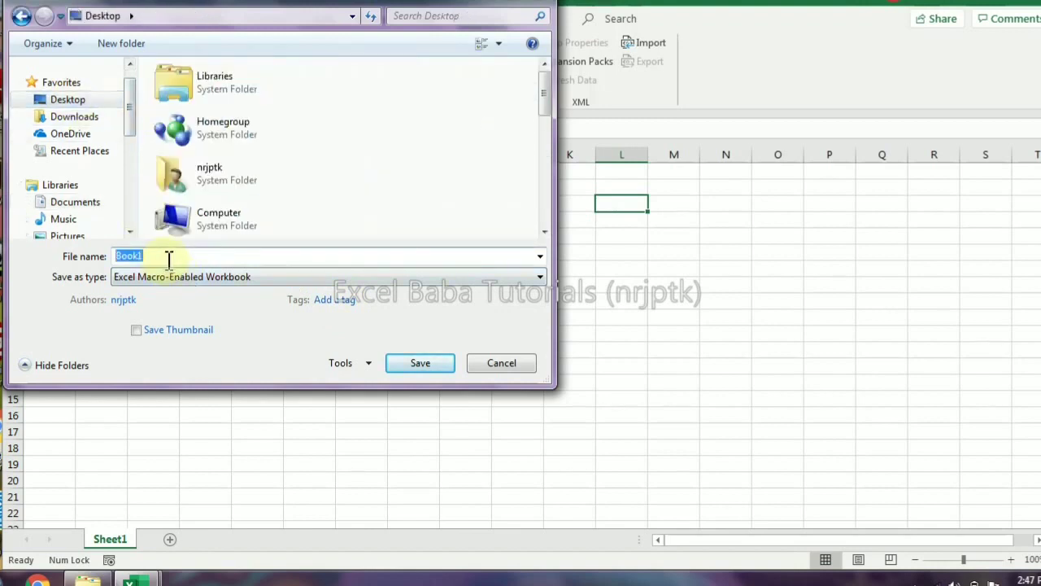
text(MyFile)
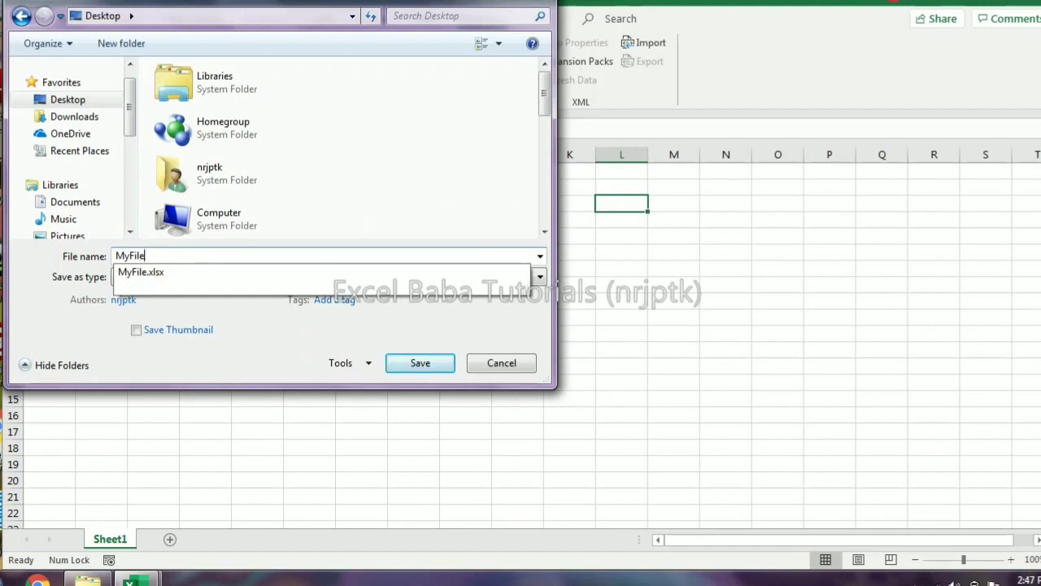
text( Macros)
key(Return)
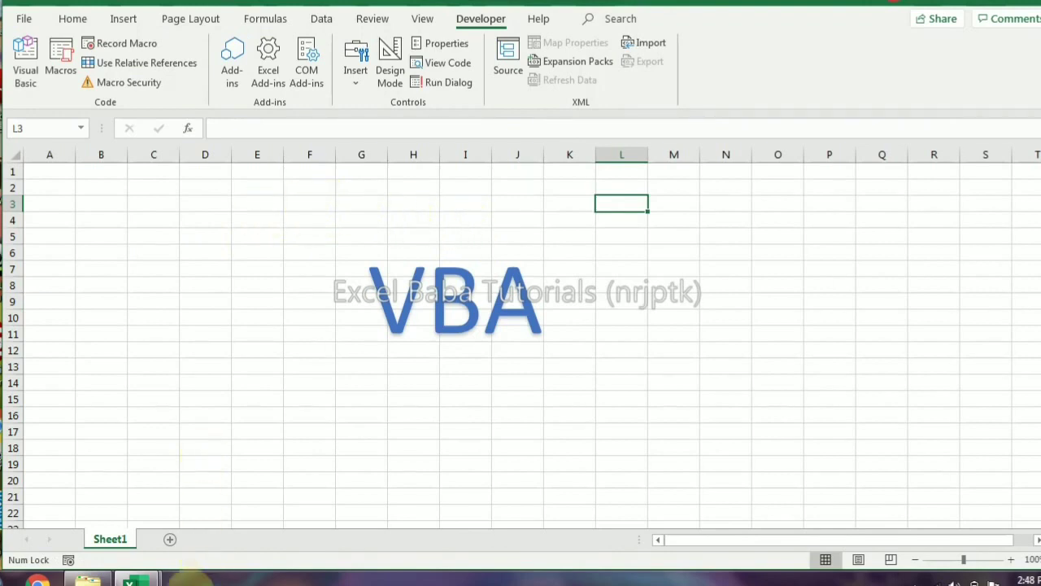
Write Sub one with MsgBox "hello" in Sheet1's module and run it
mouse_move(134, 580)
click(239, 507)
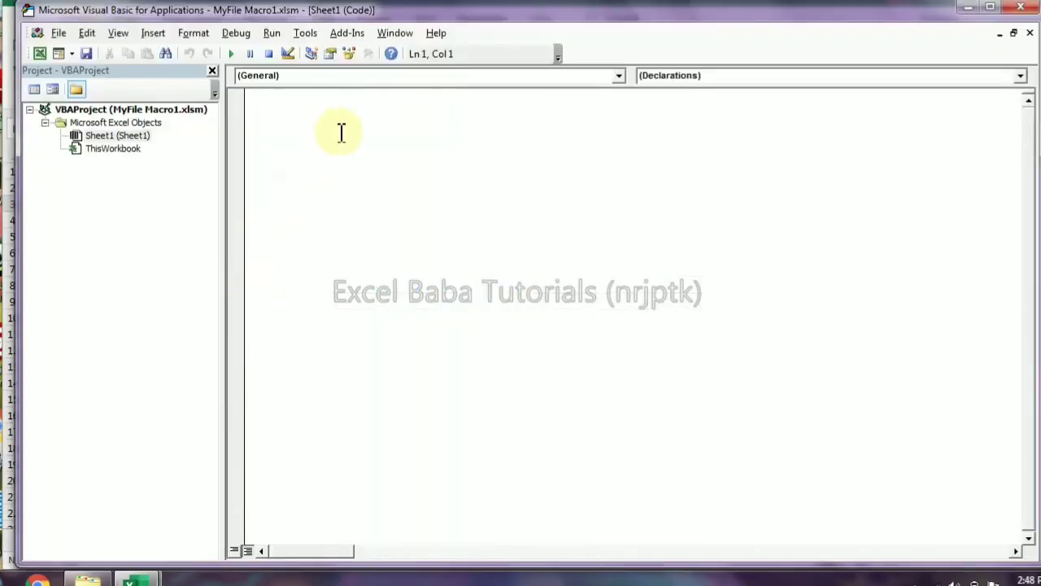
text(sub one)
key(Return)
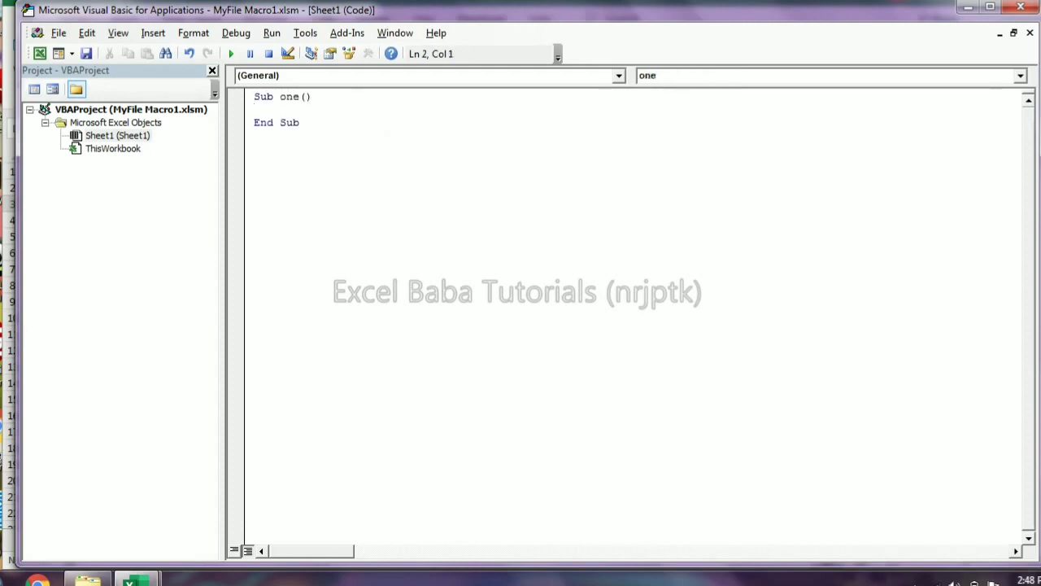
text(msgbox "hello")
click(342, 132)
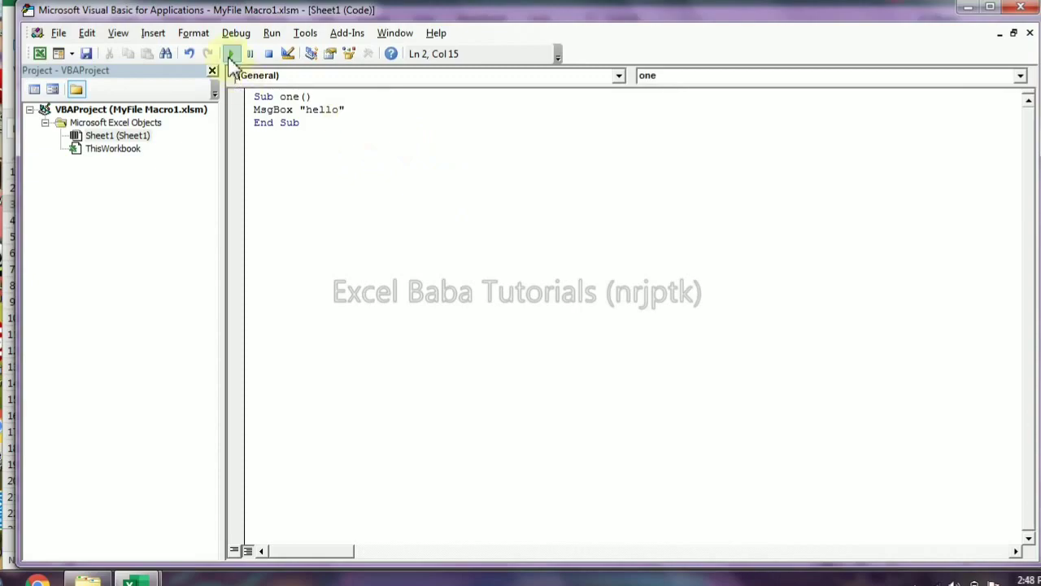
click(231, 54)
click(542, 336)
Replace the message line with Shell "Notepad.exe", vbNormalFocus and run it to launch Notepad
key(shift+Home)
text(sh)
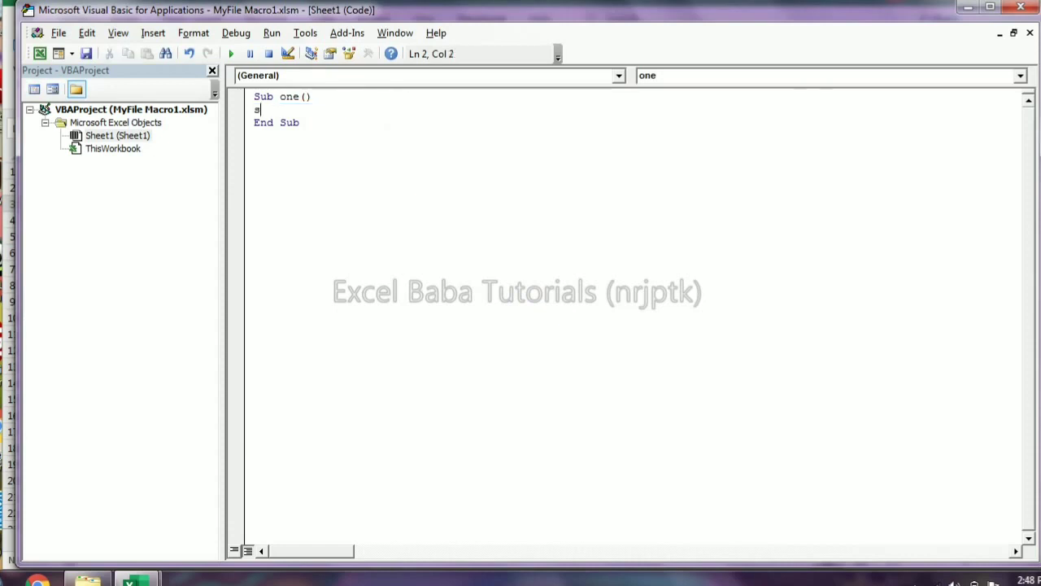
text(ell )
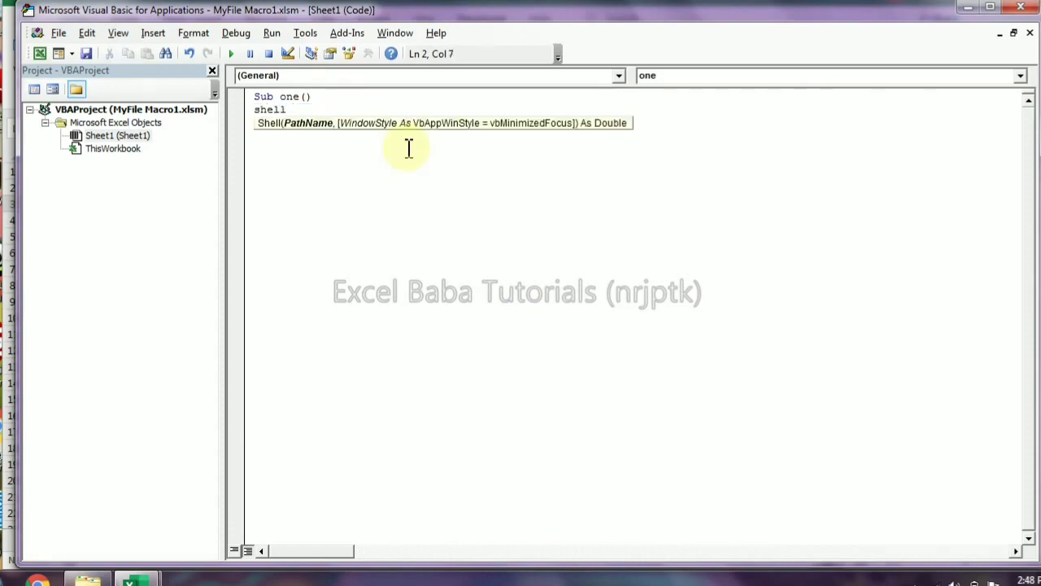
text("Notepad.exe")
key(Down)
key(Up)
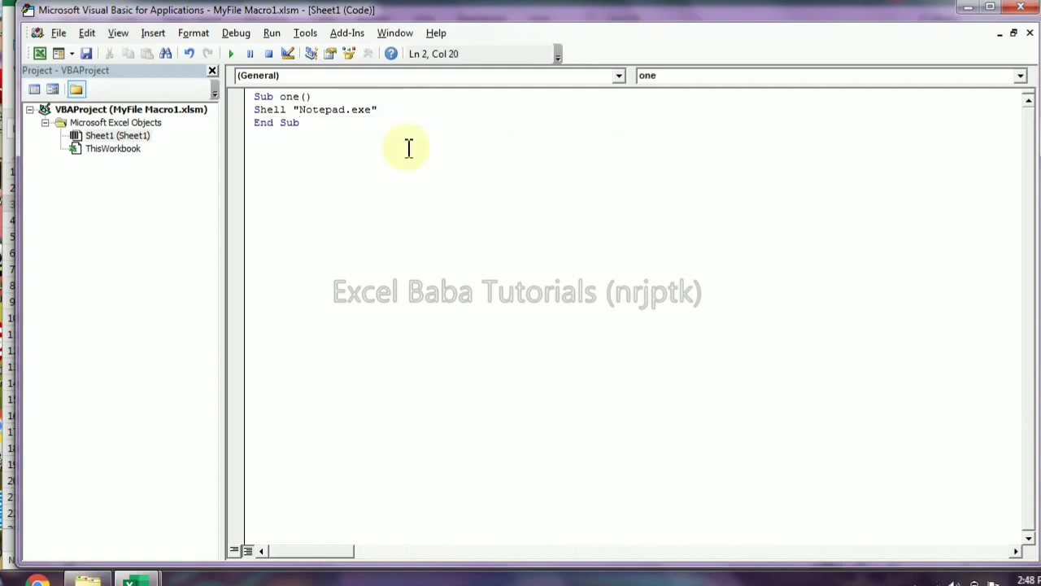
text(,)
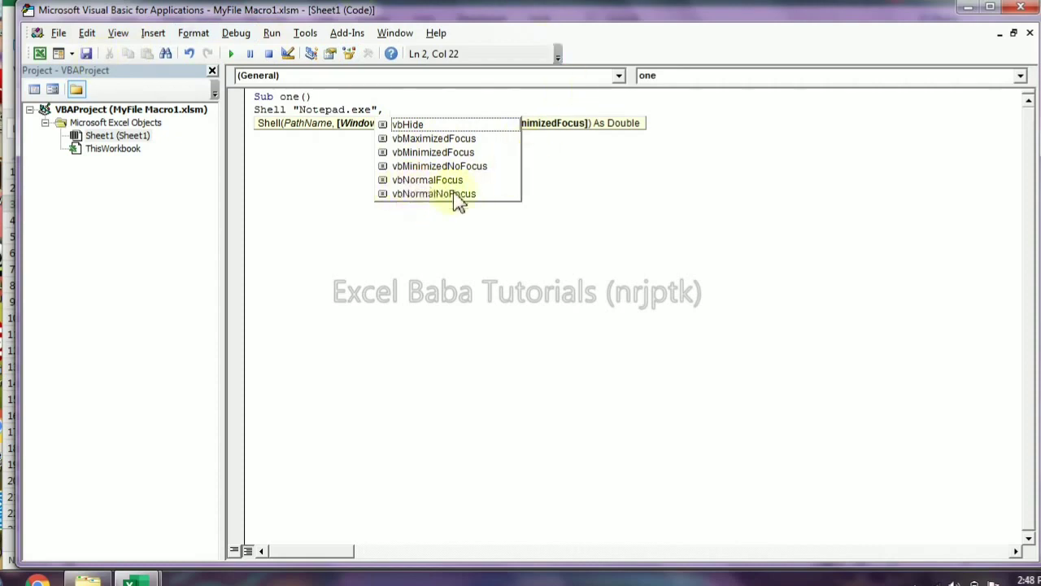
click(430, 182)
double_click(430, 182)
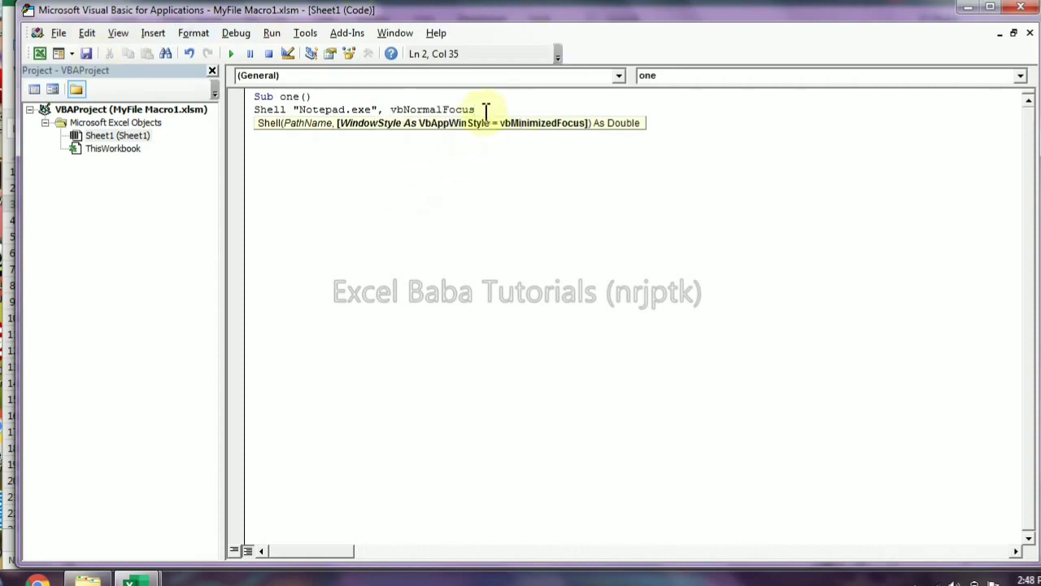
click(232, 53)
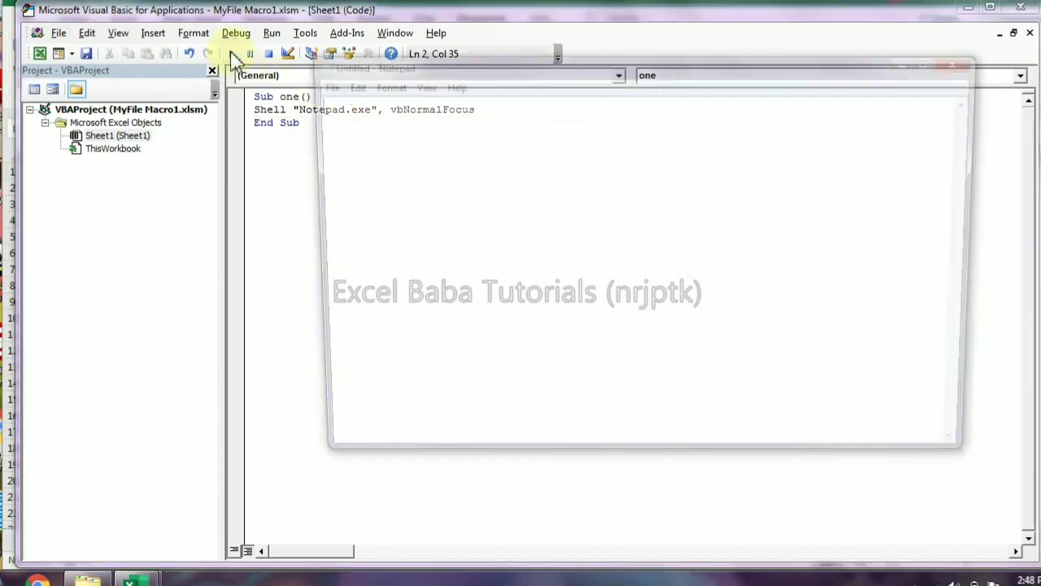
Close Notepad and change the macro's line back to MsgBox "Hello"
click(967, 62)
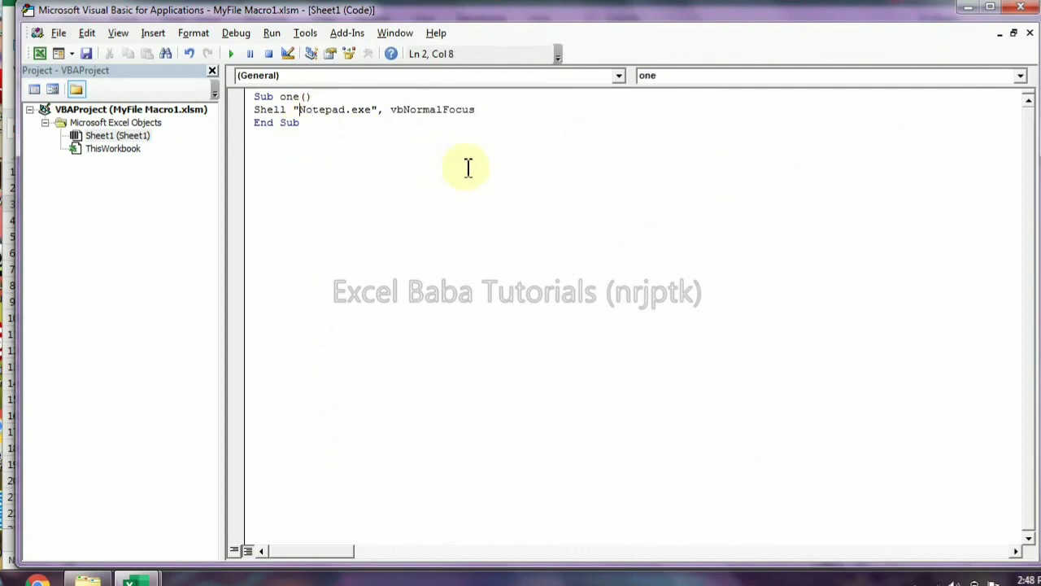
key(shift+End)
key(Delete)
text(sh)
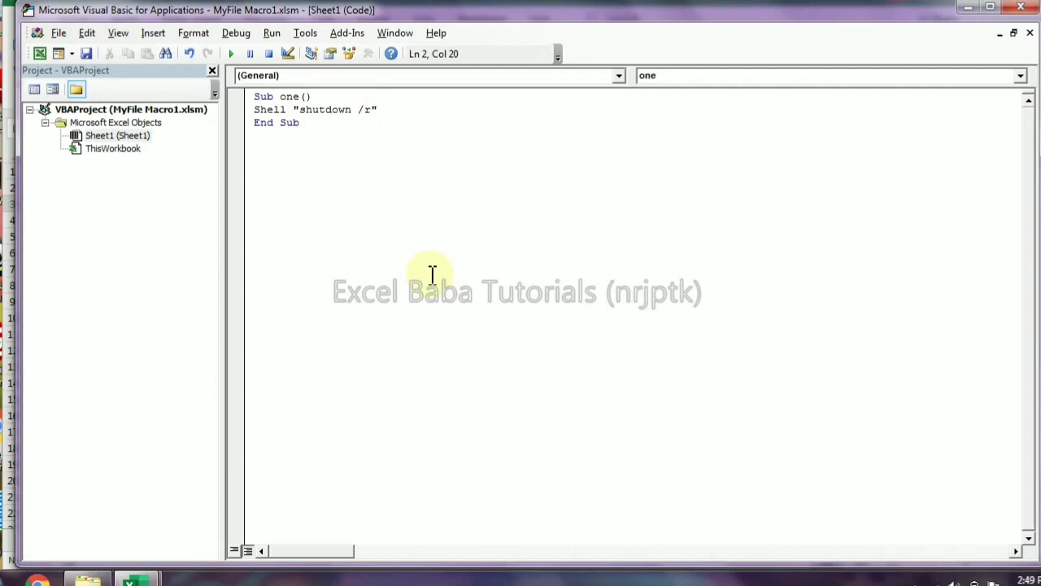
mouse_move(295, 112)
mouse_down()
mouse_move(394, 104)
mouse_move(253, 109)
mouse_up()
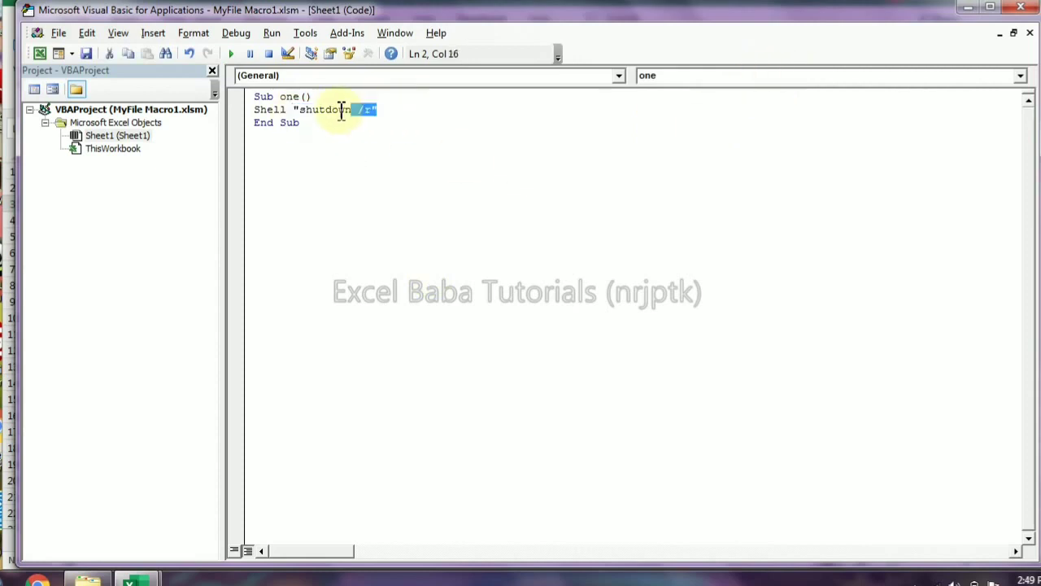
text(msgbox)
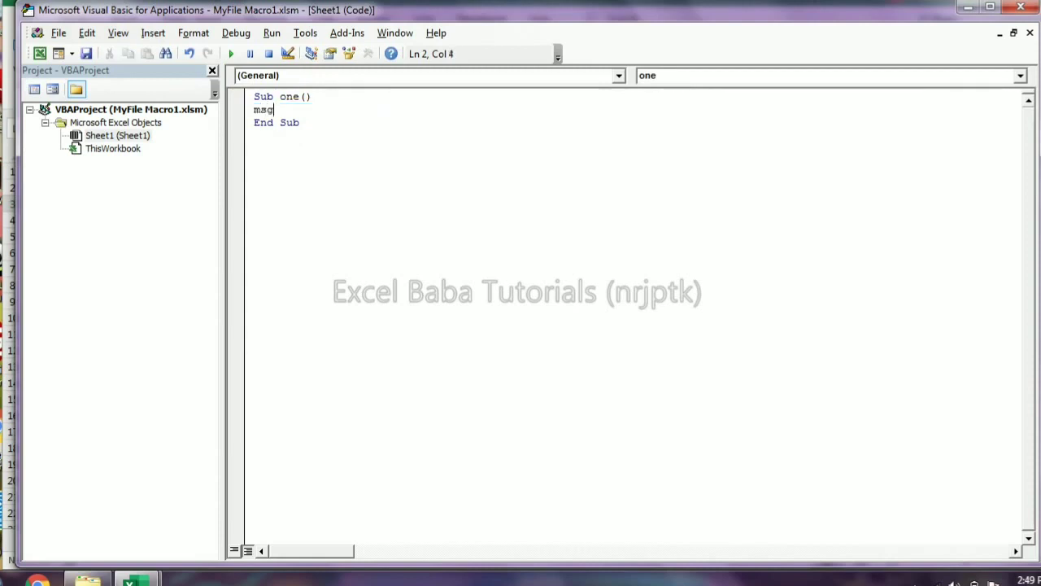
text( "Hello)
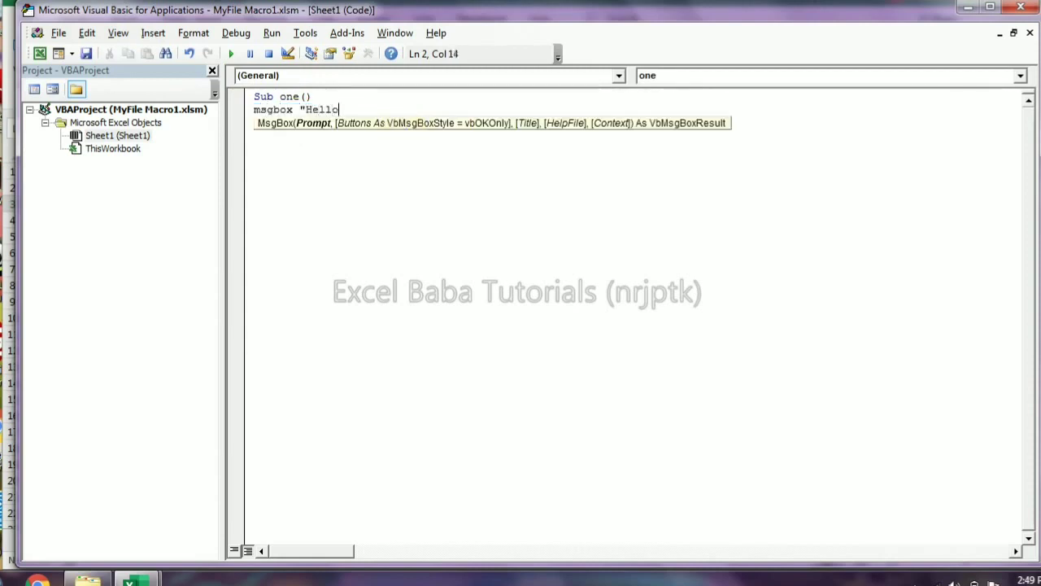
click(405, 134)
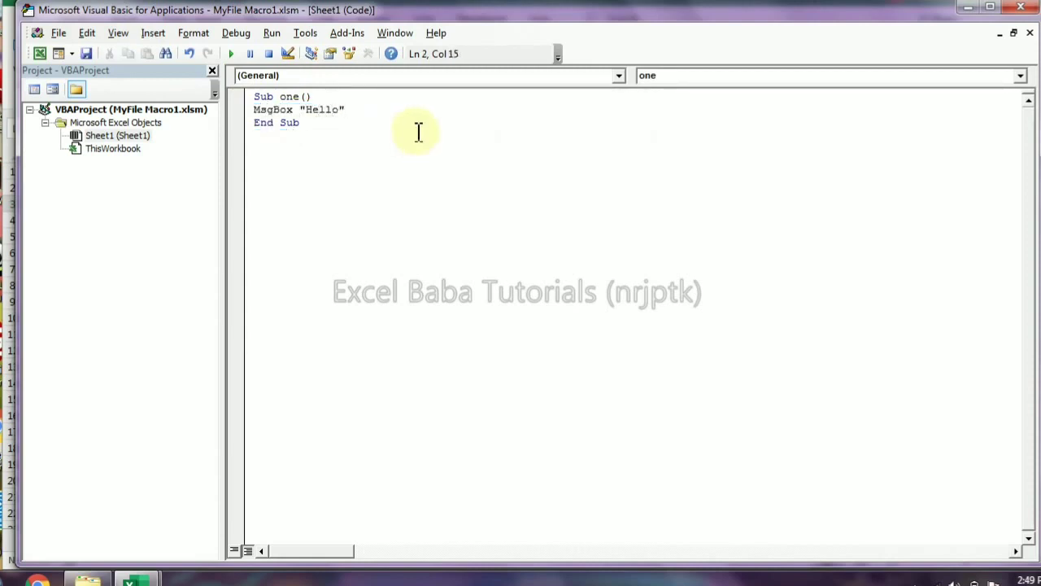
Close Excel, saving the changes at the prompt
click(1021, 10)
click(1026, 9)
click(466, 309)
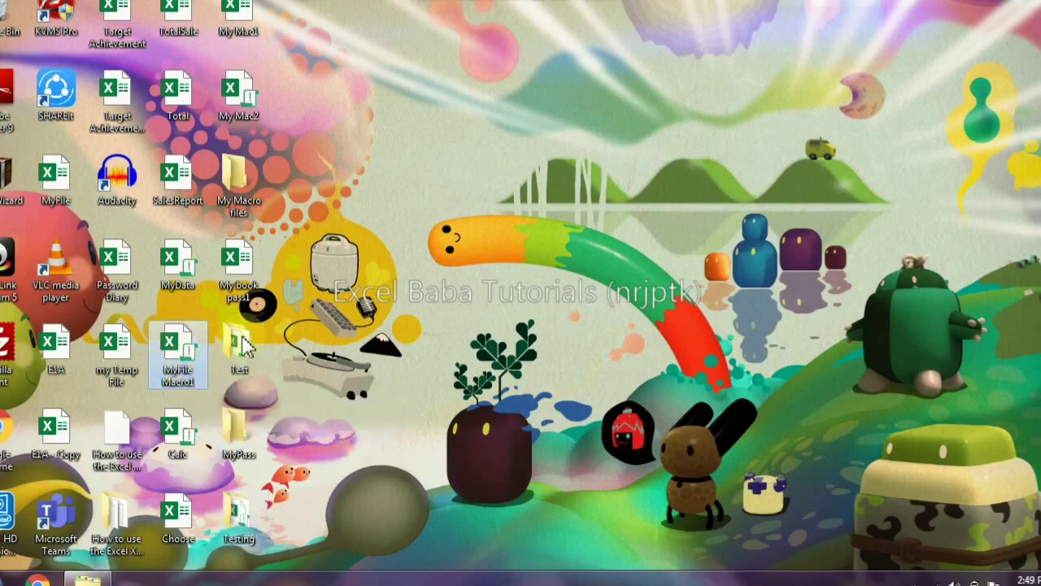
Drag the MyFile Macro1 icon higher on the desktop and double-click it to open
drag(186, 375, 368, 205)
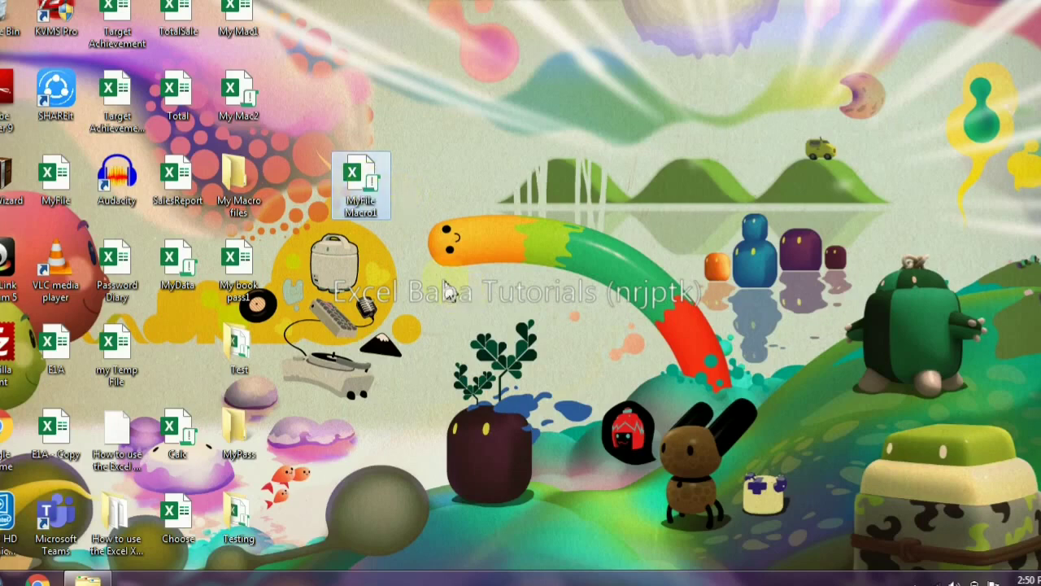
double_click(363, 210)
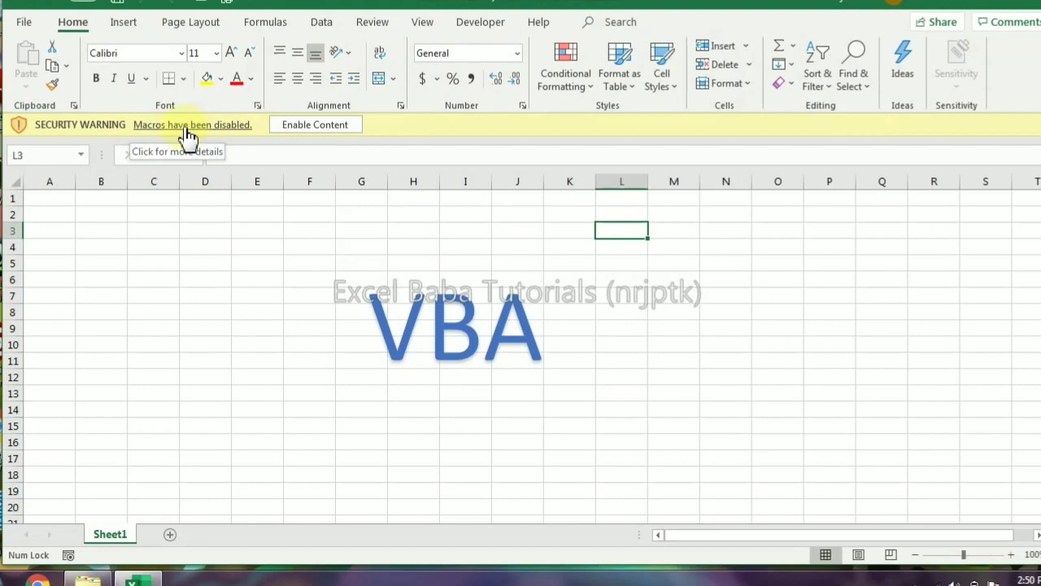
Enable the workbook's content and run macro one in the VBA editor to show Hello
click(302, 130)
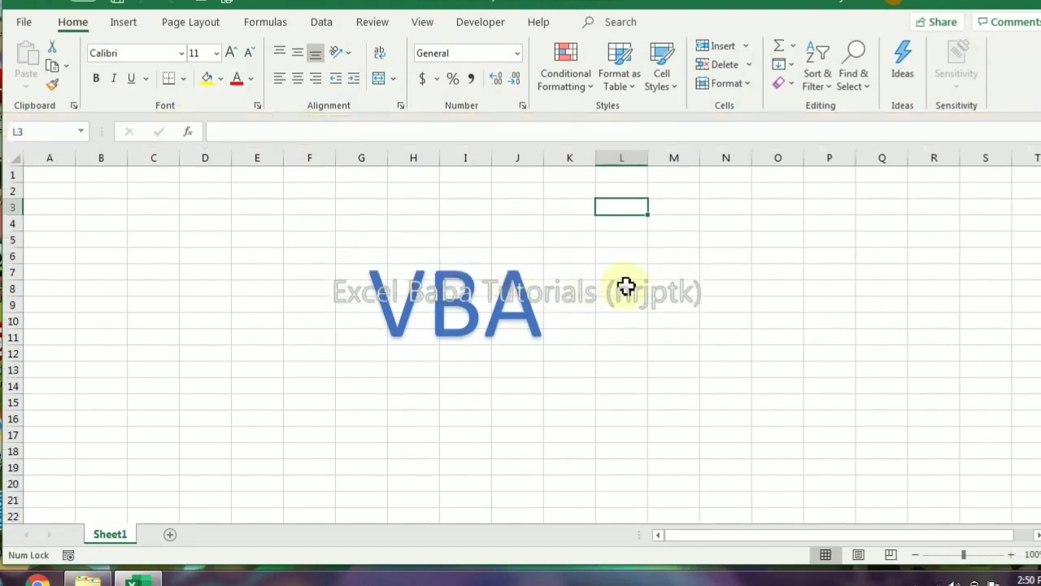
click(513, 232)
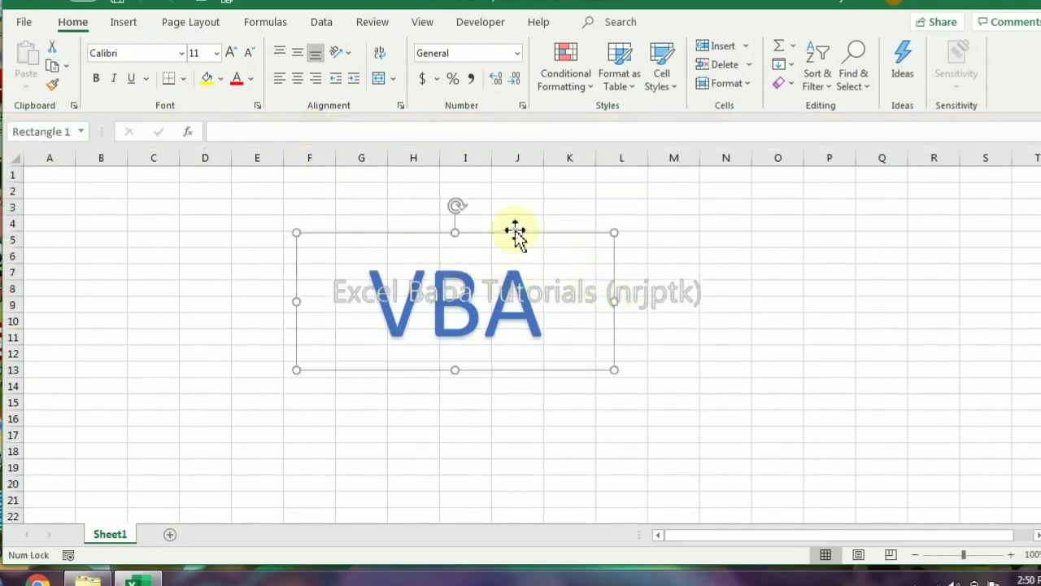
click(705, 257)
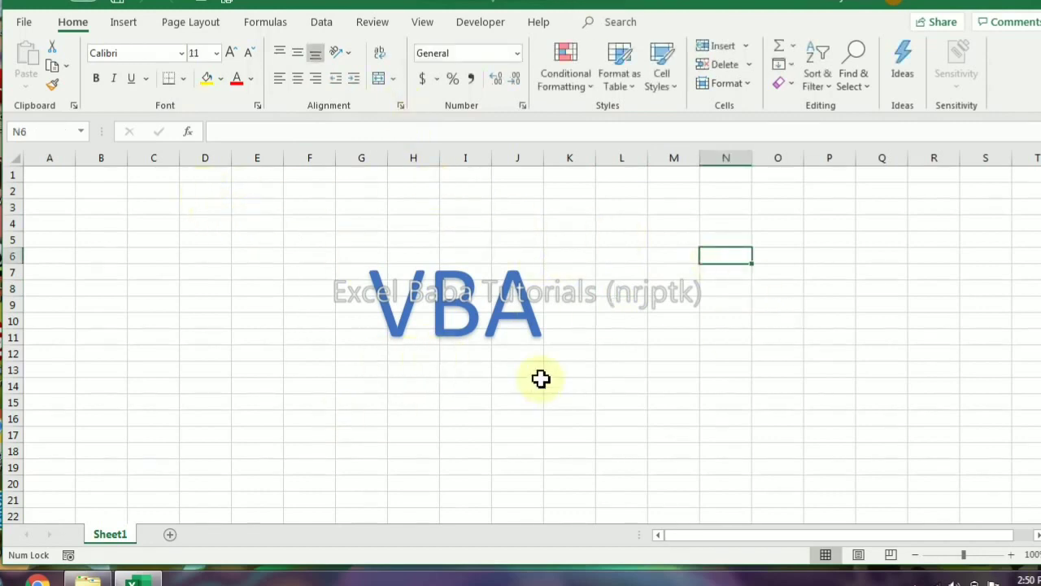
key(alt+F11)
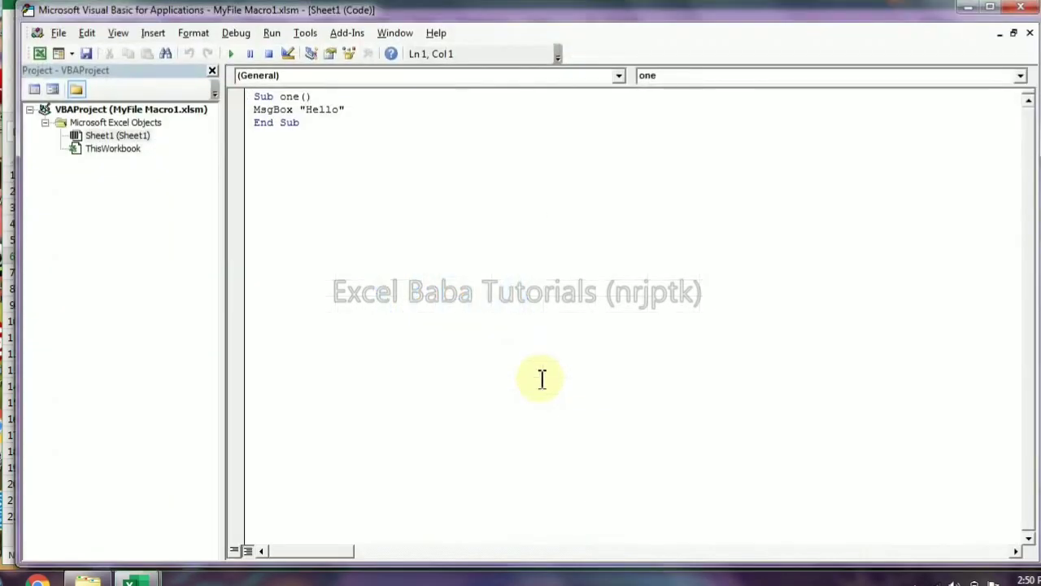
click(273, 109)
click(231, 53)
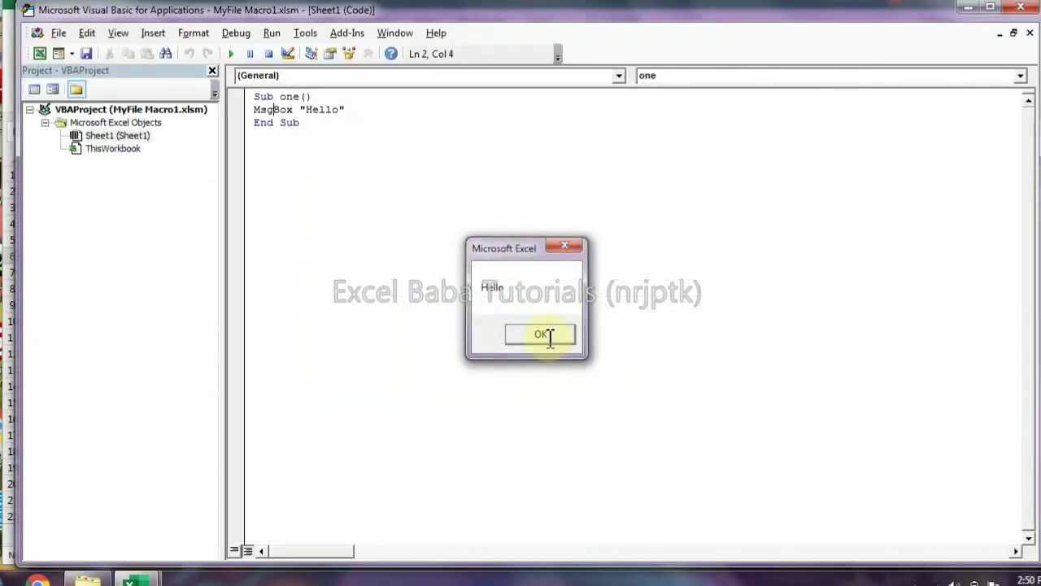
click(540, 334)
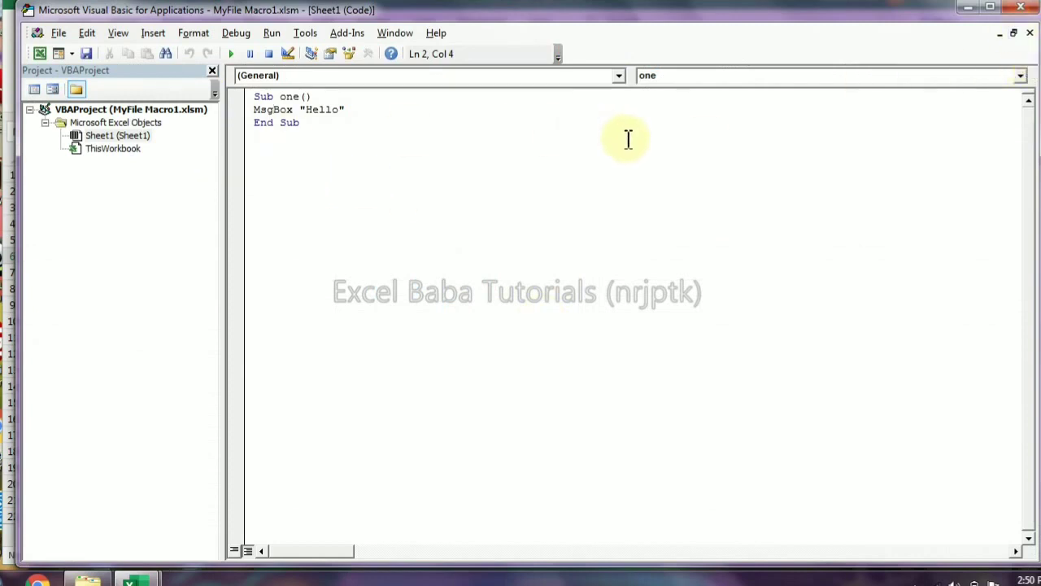
Close the VBA editor and Excel
click(350, 109)
click(1021, 6)
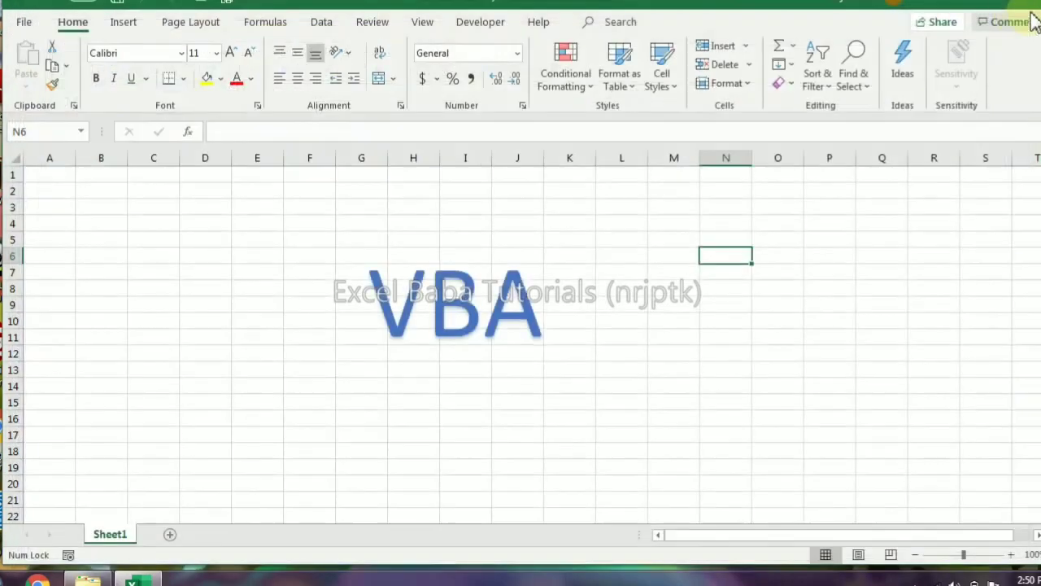
click(1030, 5)
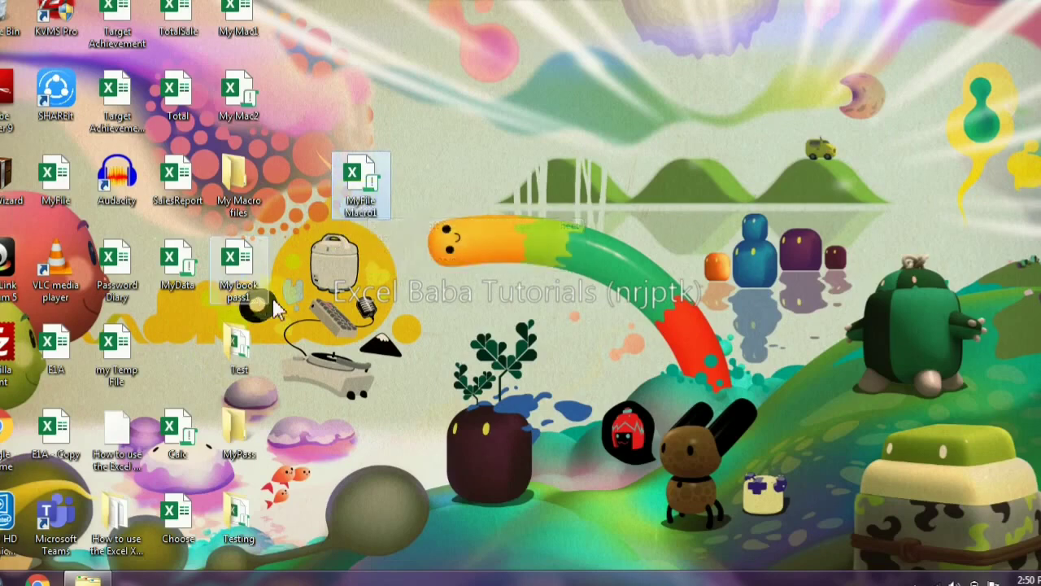
mouse_move(361, 186)
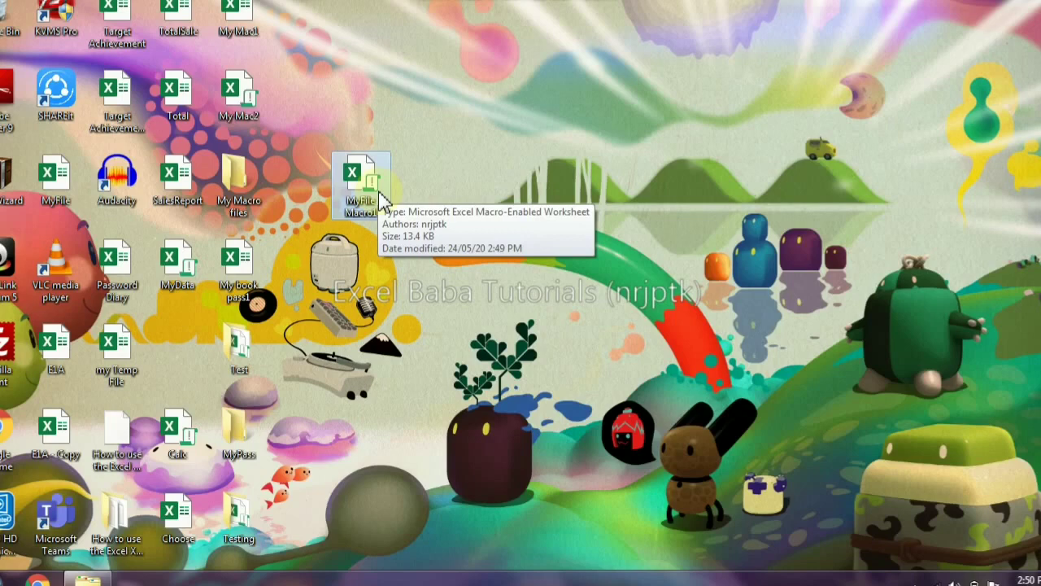
Launch Excel from the Start menu, create a blank workbook and show the Developer tab
click(7, 580)
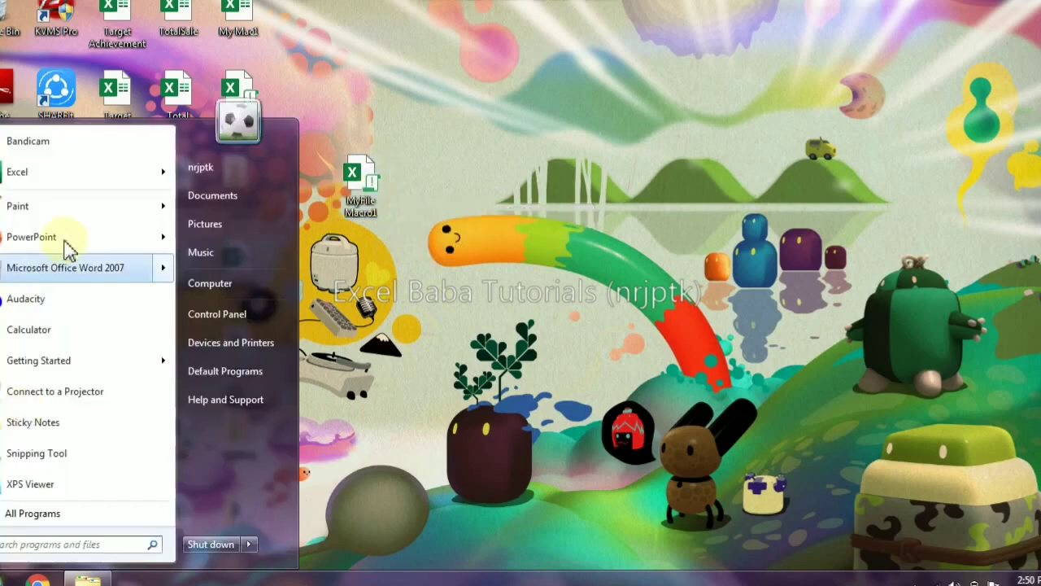
click(61, 179)
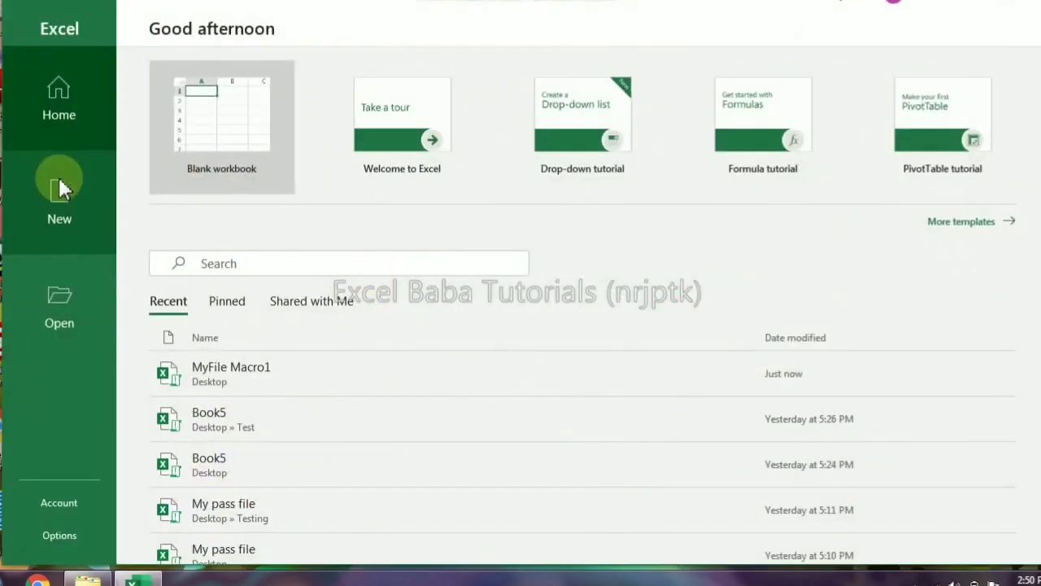
click(210, 140)
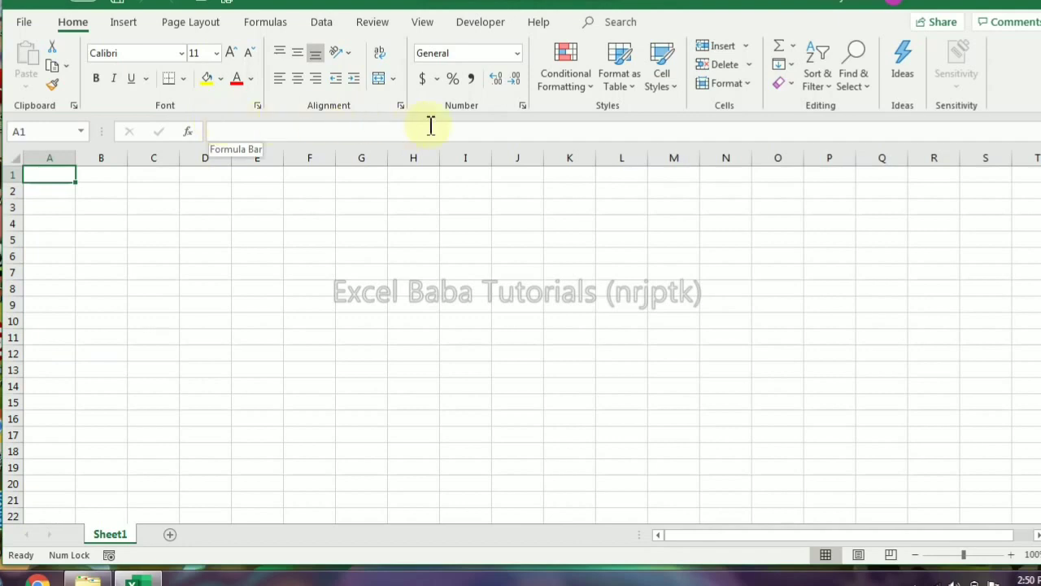
click(482, 24)
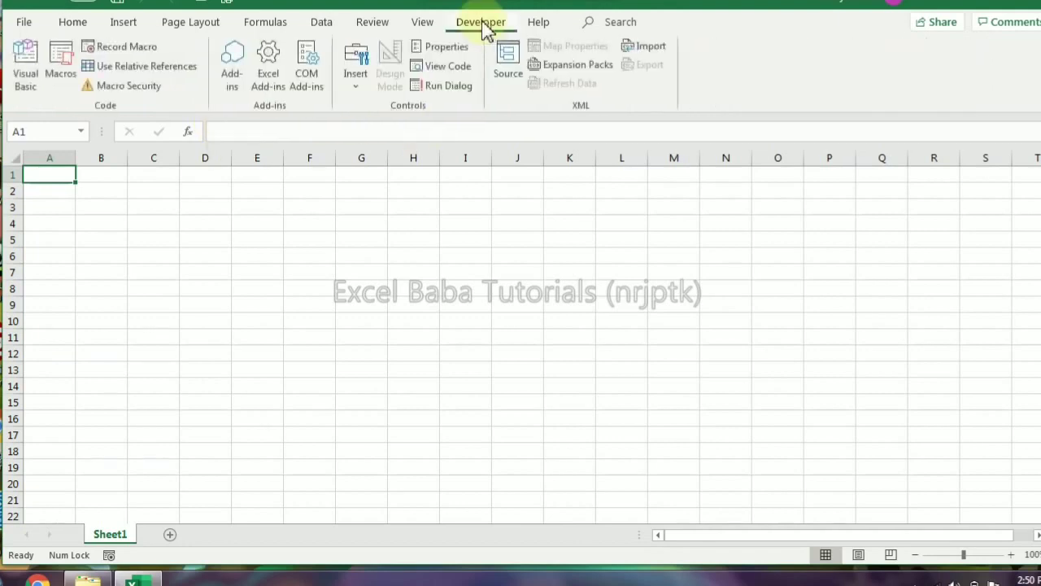
click(114, 87)
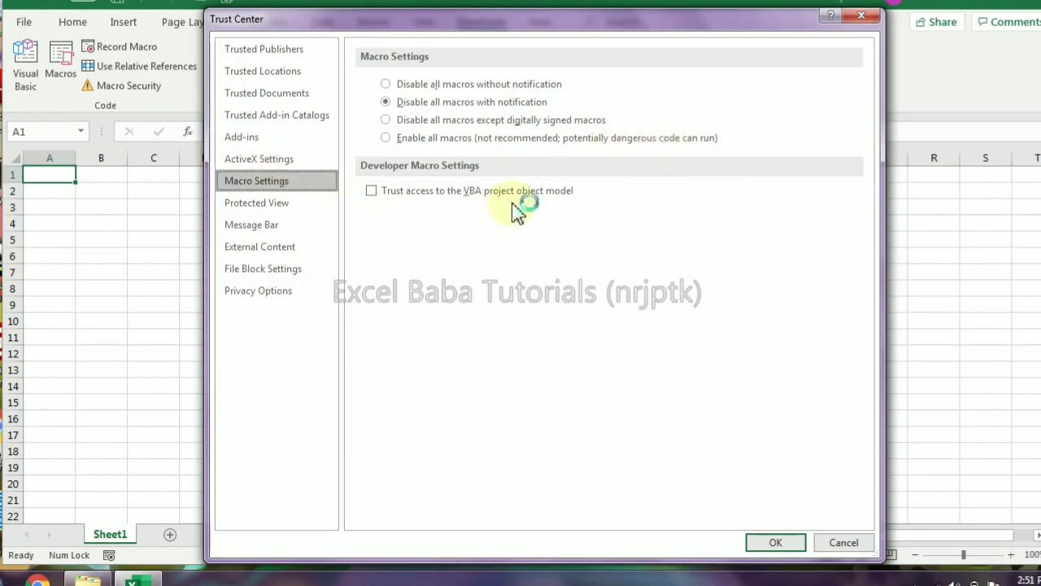
click(281, 74)
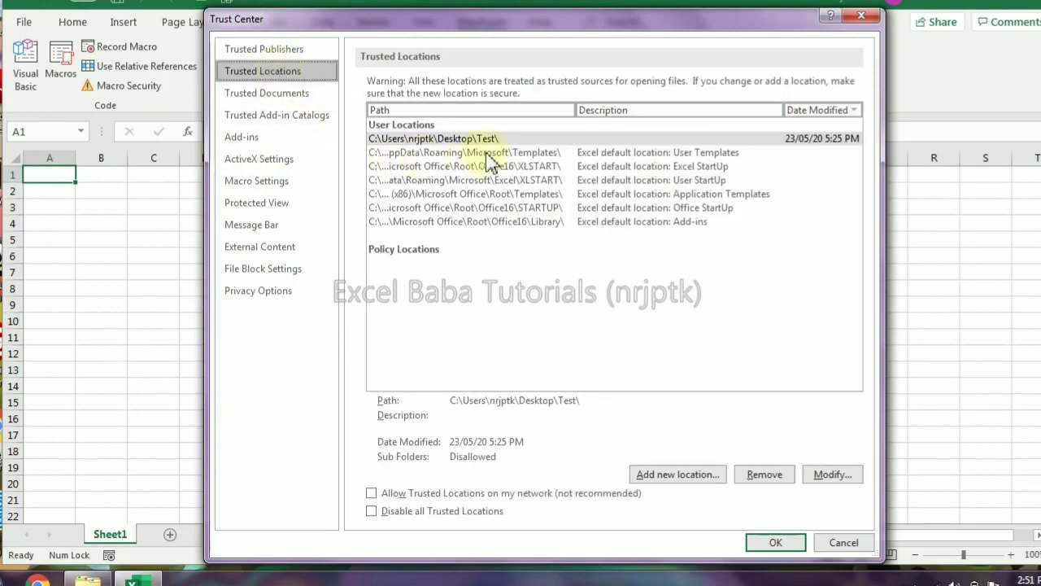
click(486, 197)
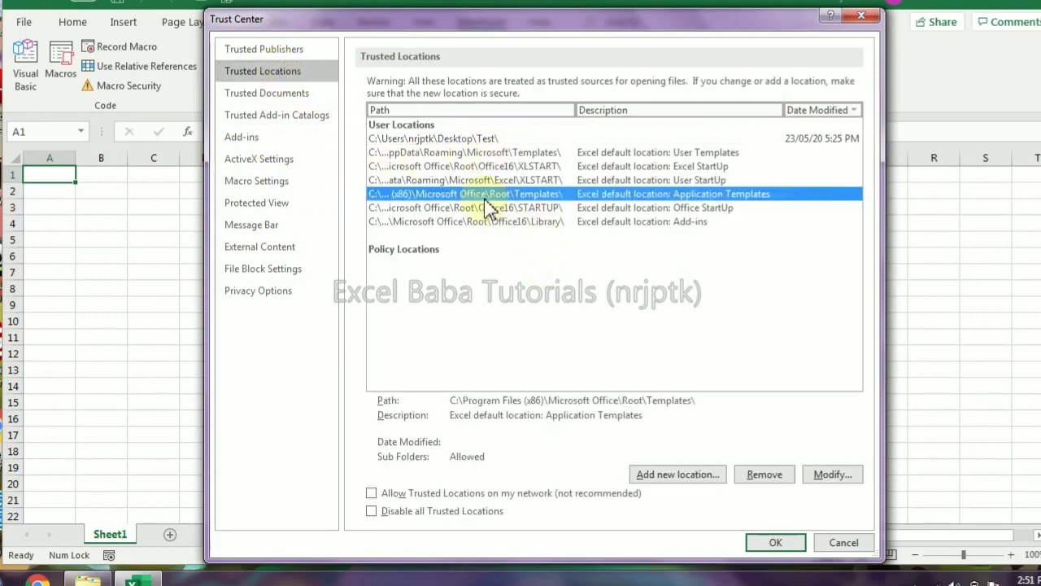
click(443, 139)
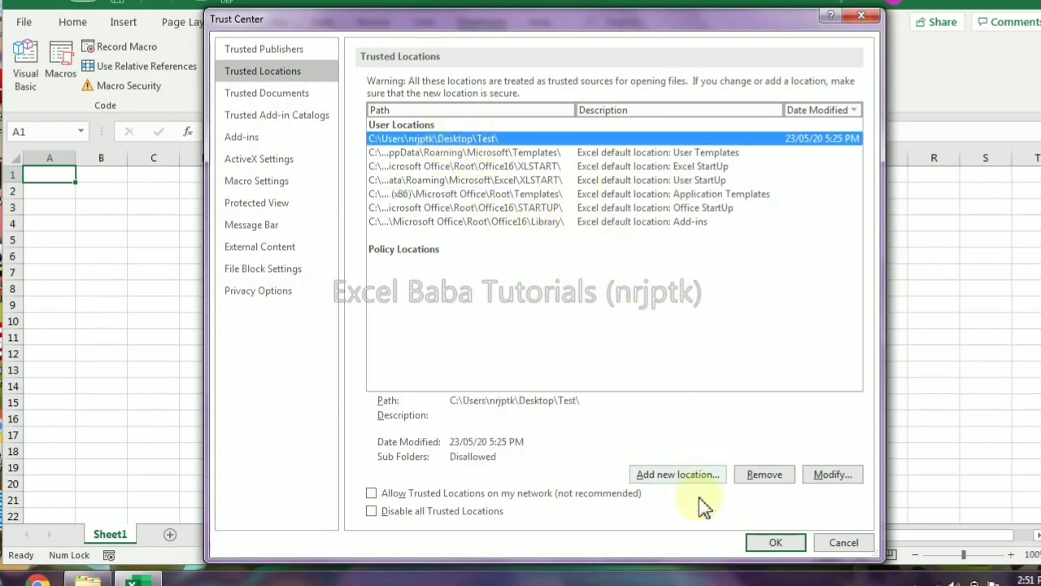
click(682, 476)
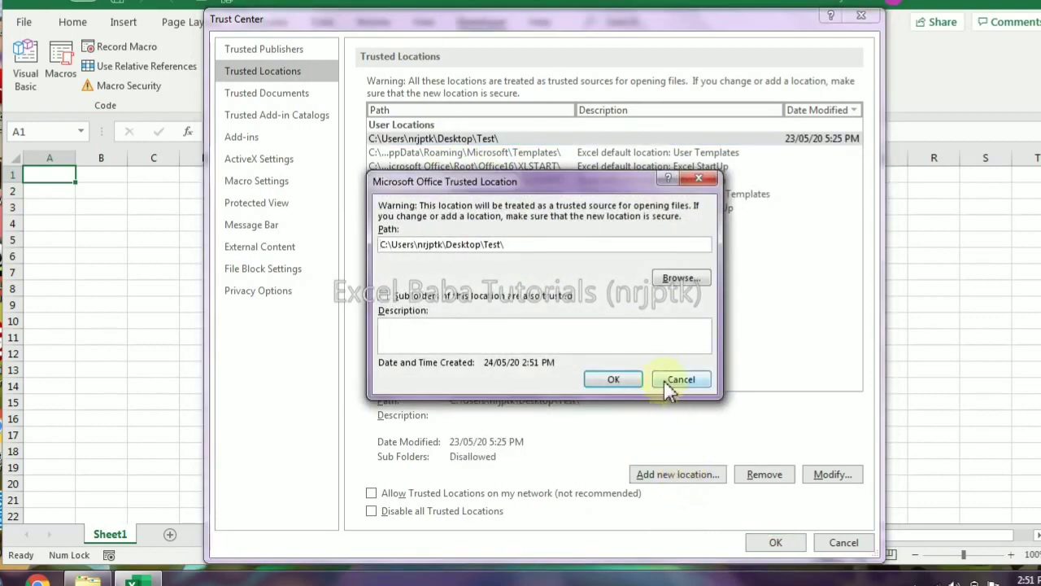
click(669, 381)
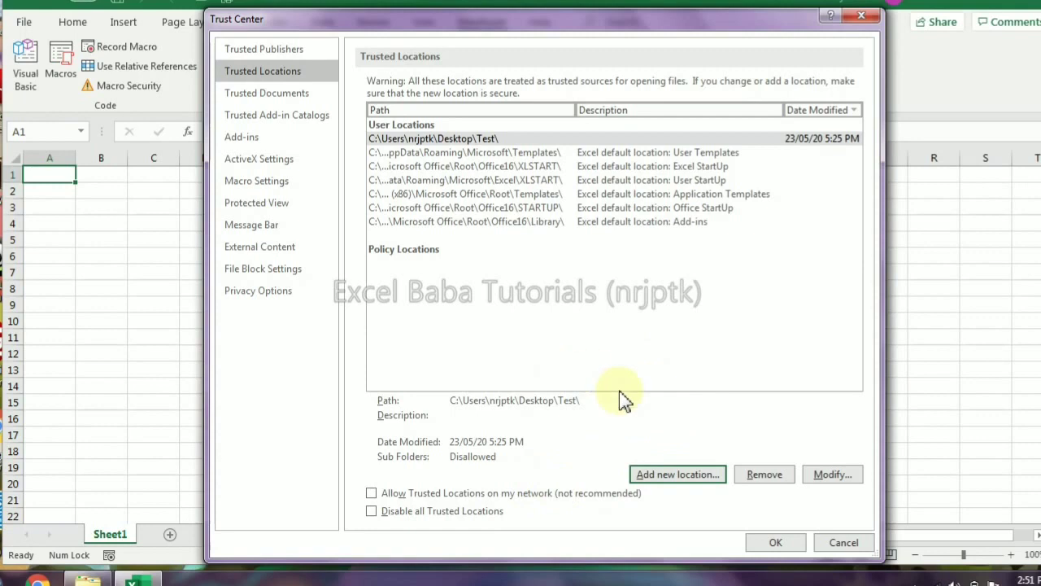
click(837, 545)
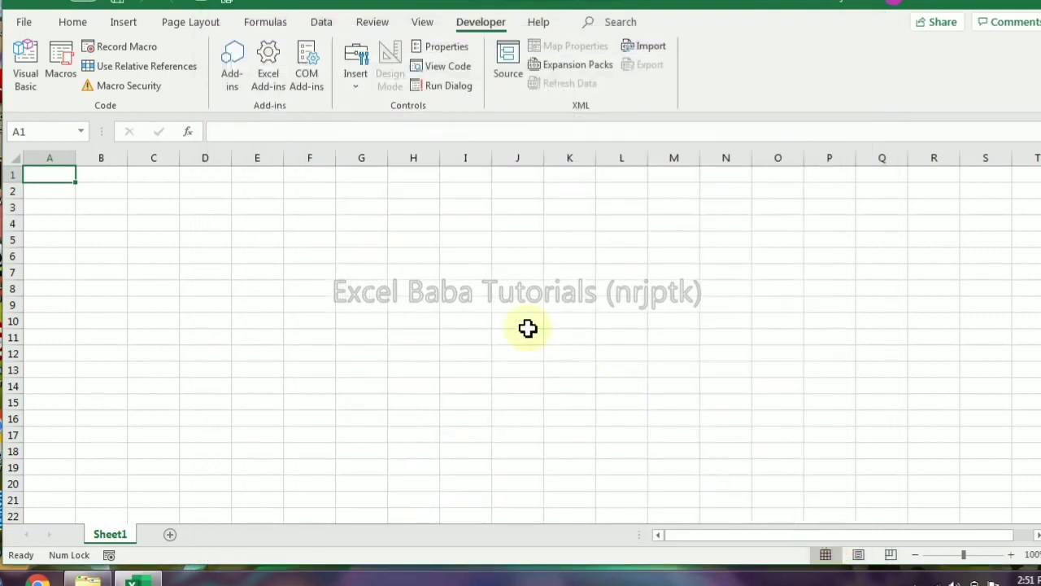
click(413, 304)
click(419, 21)
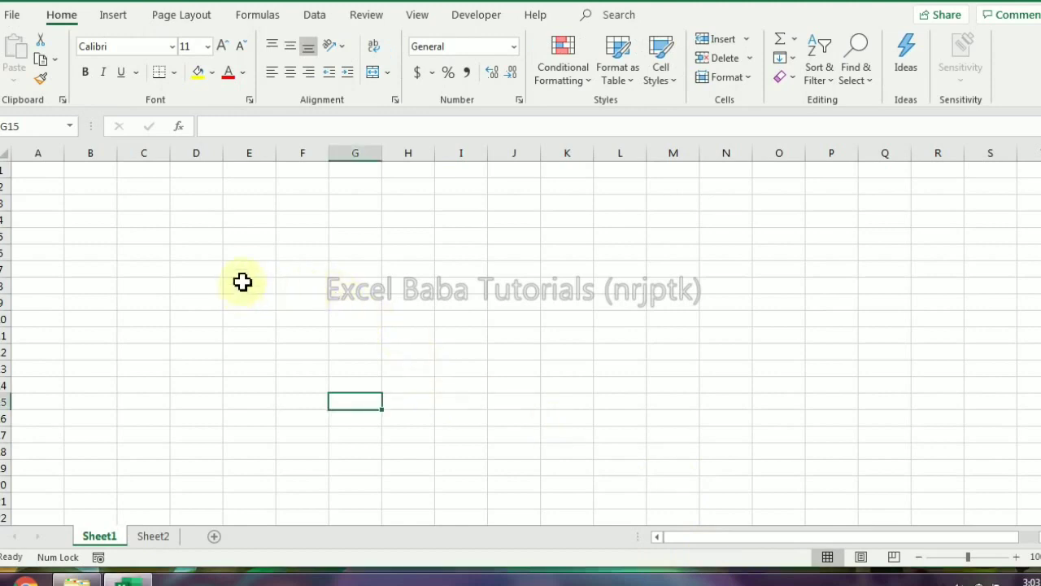
click(203, 271)
click(422, 22)
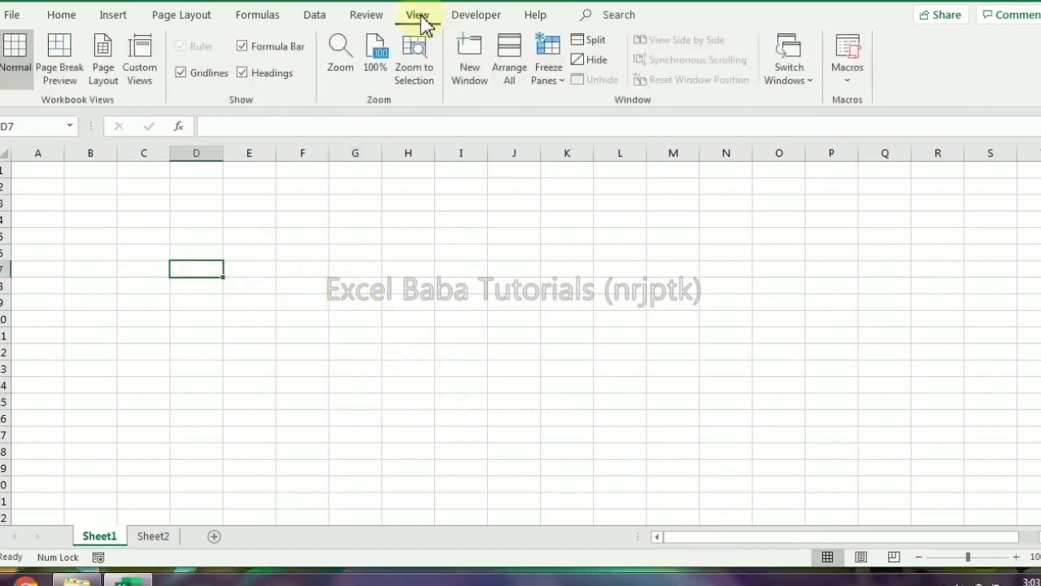
click(849, 82)
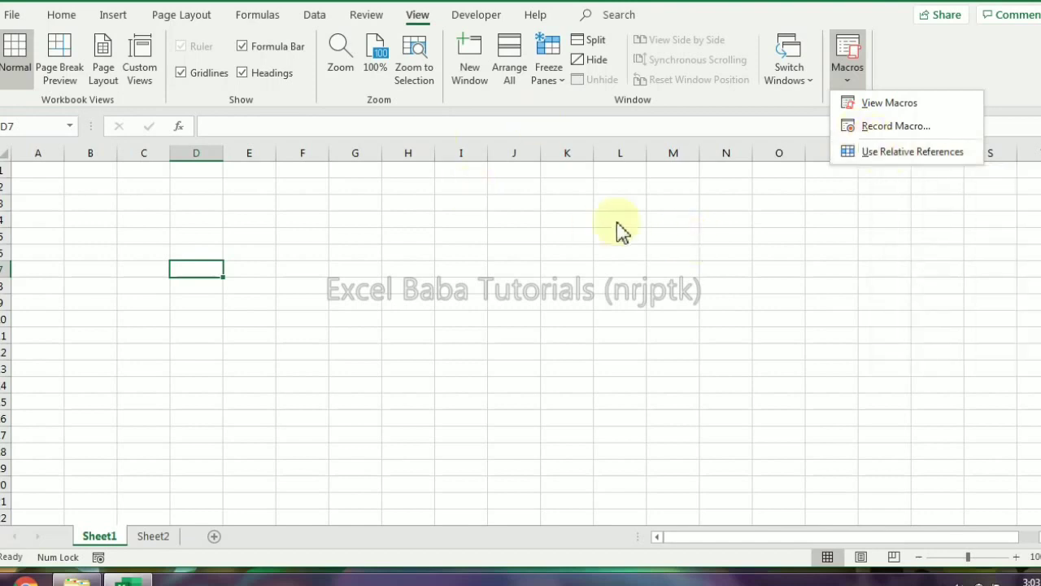
click(479, 18)
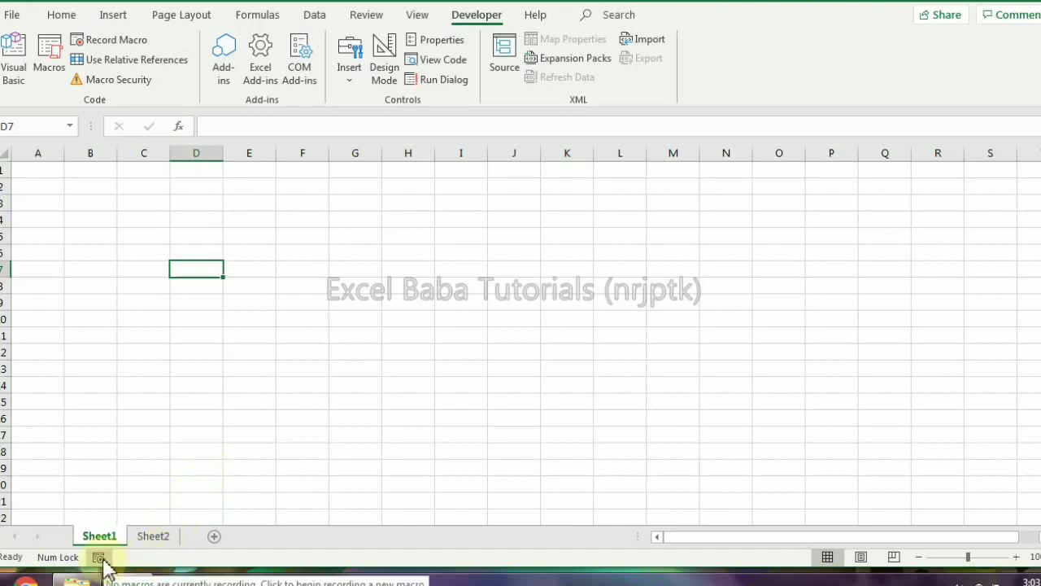
Start recording Macro3 and enter Hello in cell A1
click(106, 41)
click(729, 321)
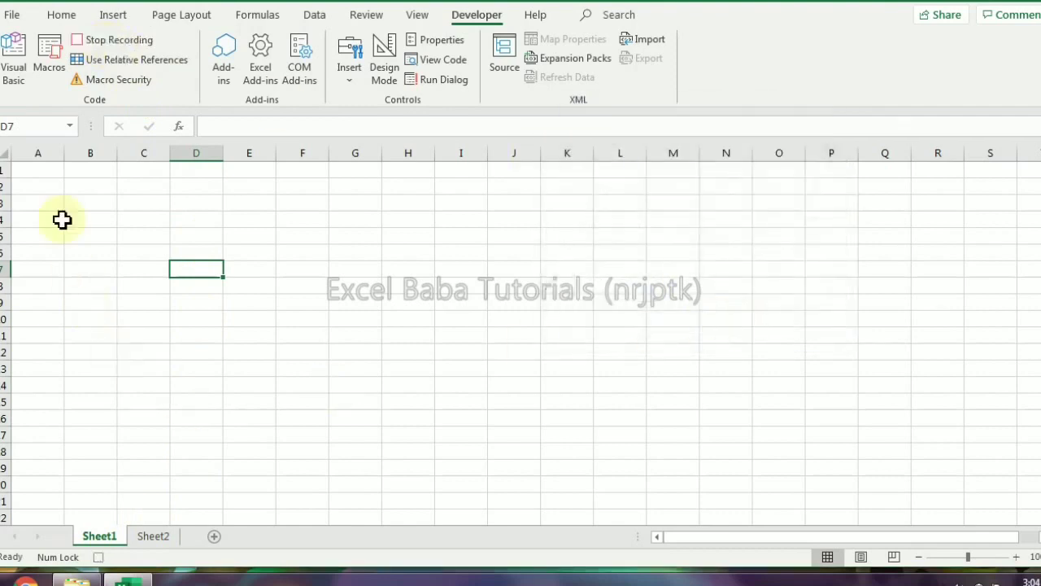
click(45, 173)
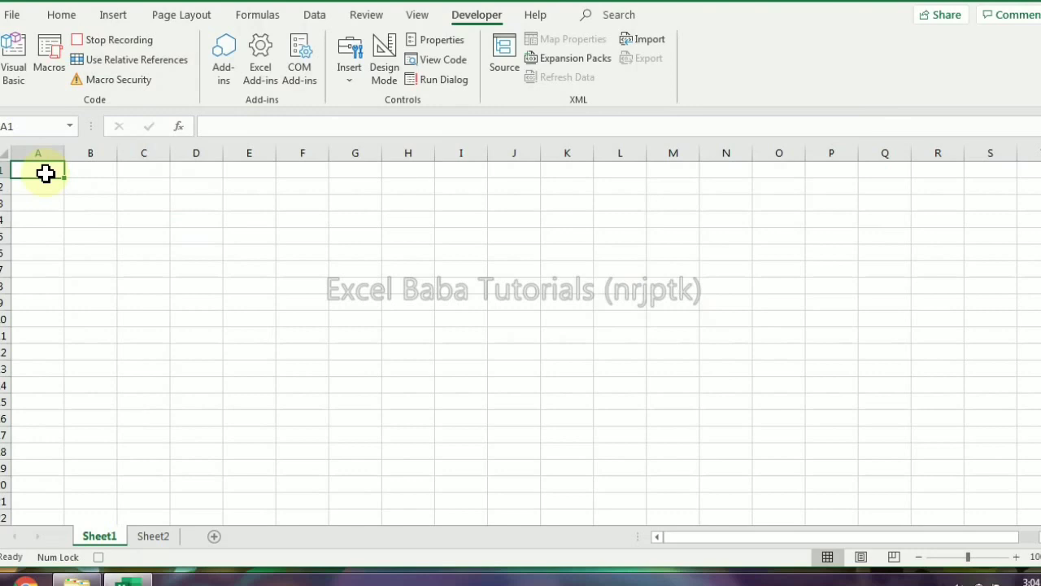
click(61, 15)
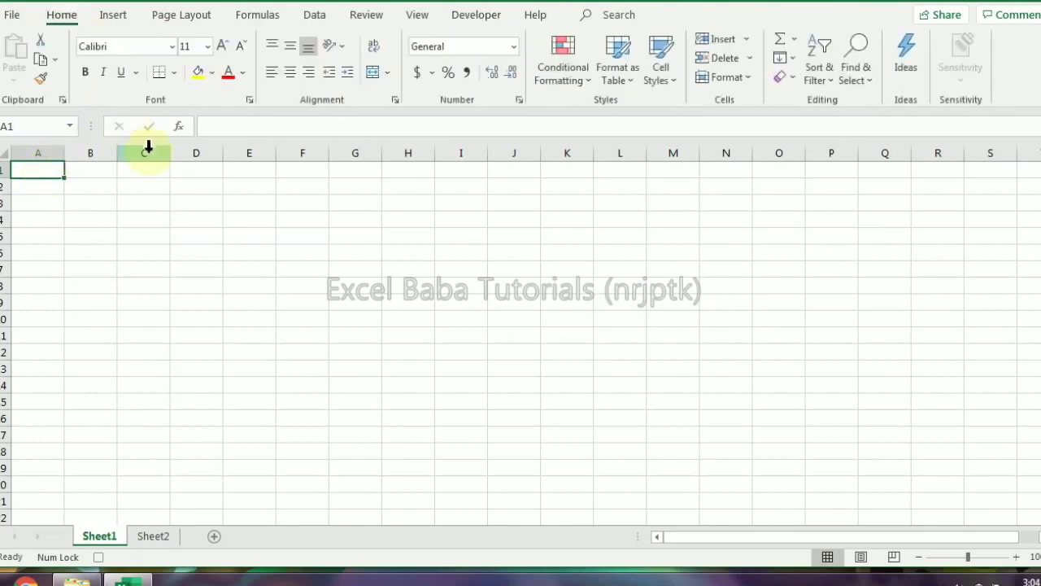
text(Hello)
key(Return)
Enlarge Hello in A1 to font size 16 and enter Welcome in C1
click(37, 170)
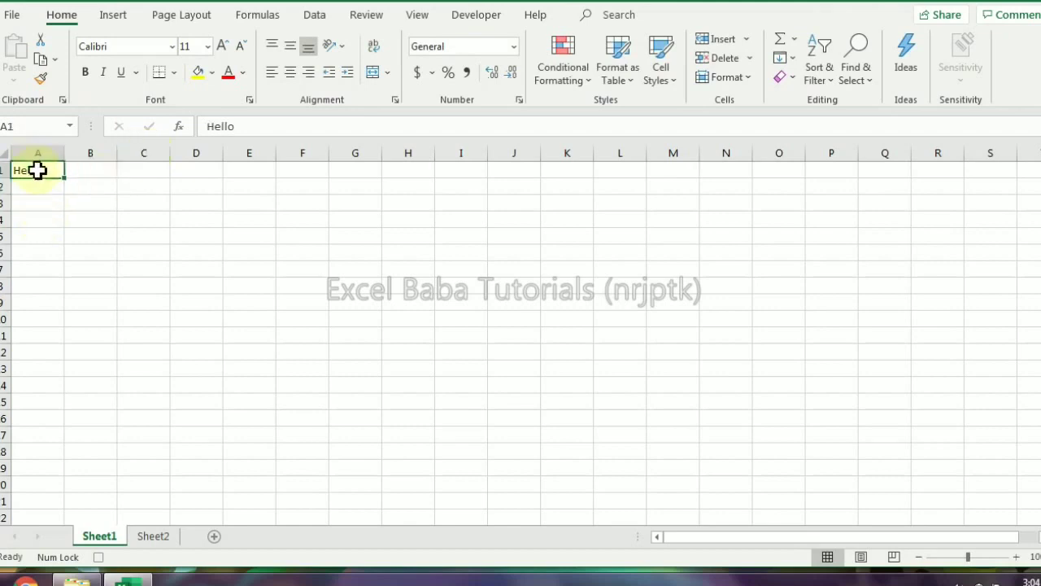
click(221, 45)
click(222, 45)
click(222, 46)
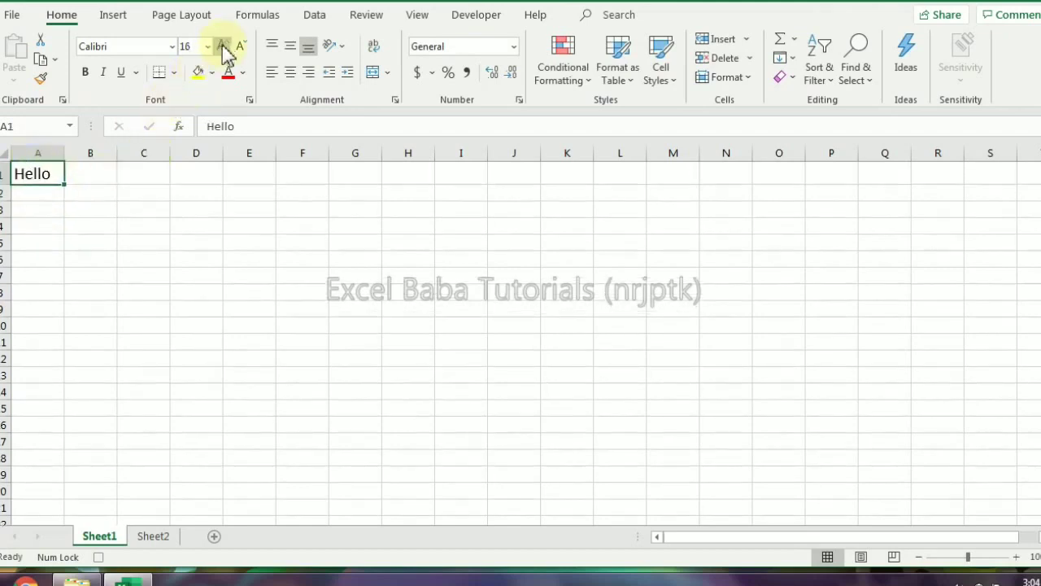
click(149, 177)
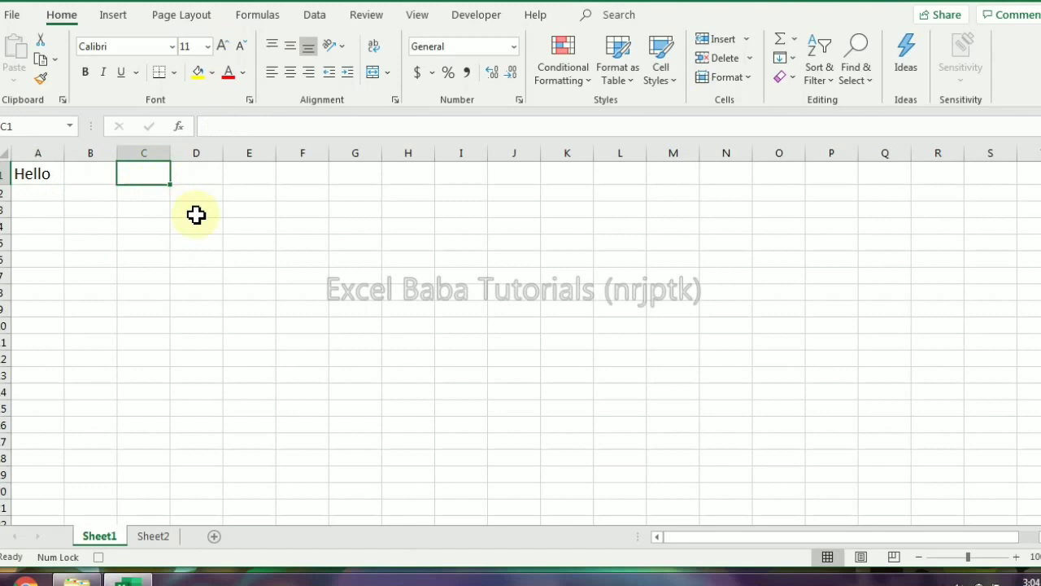
text(Welc)
key(Return)
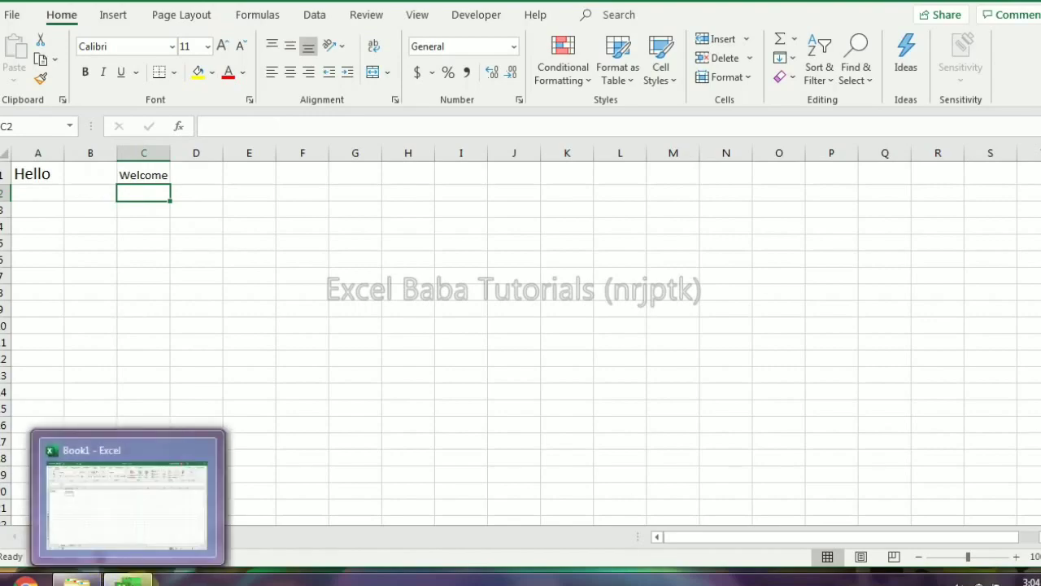
click(128, 579)
click(128, 579)
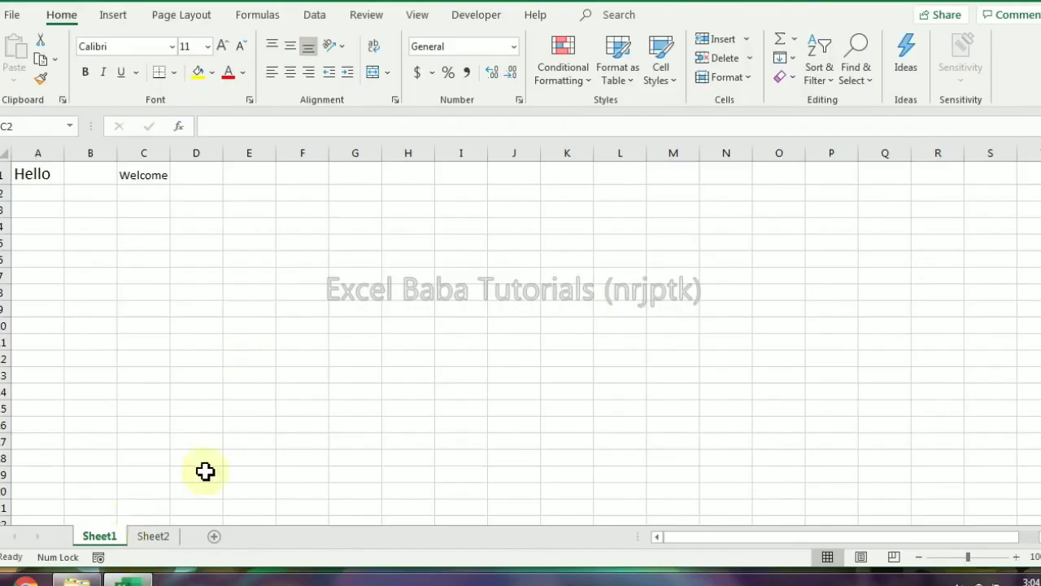
click(477, 15)
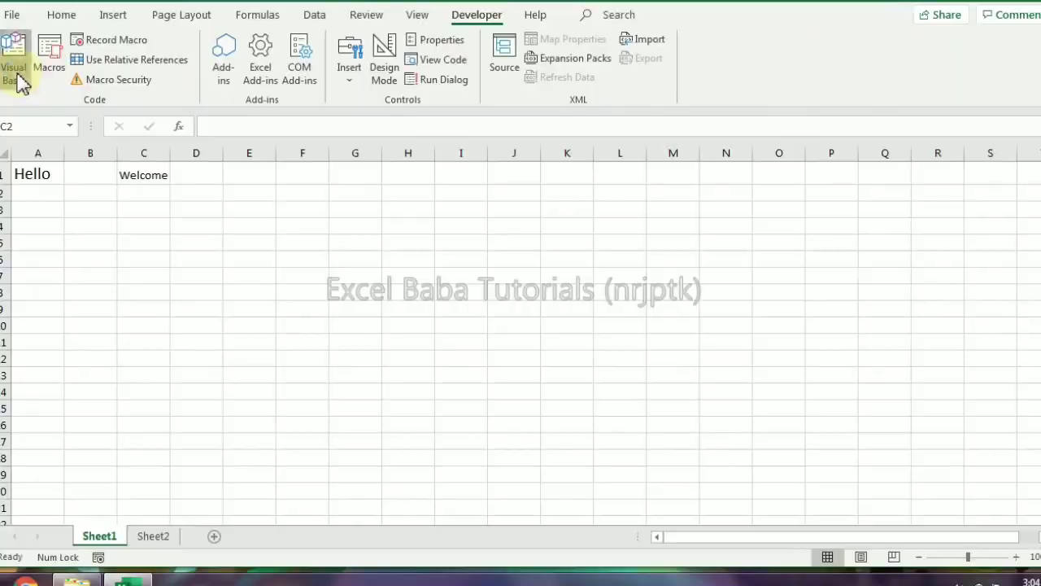
click(15, 45)
click(33, 170)
double_click(86, 183)
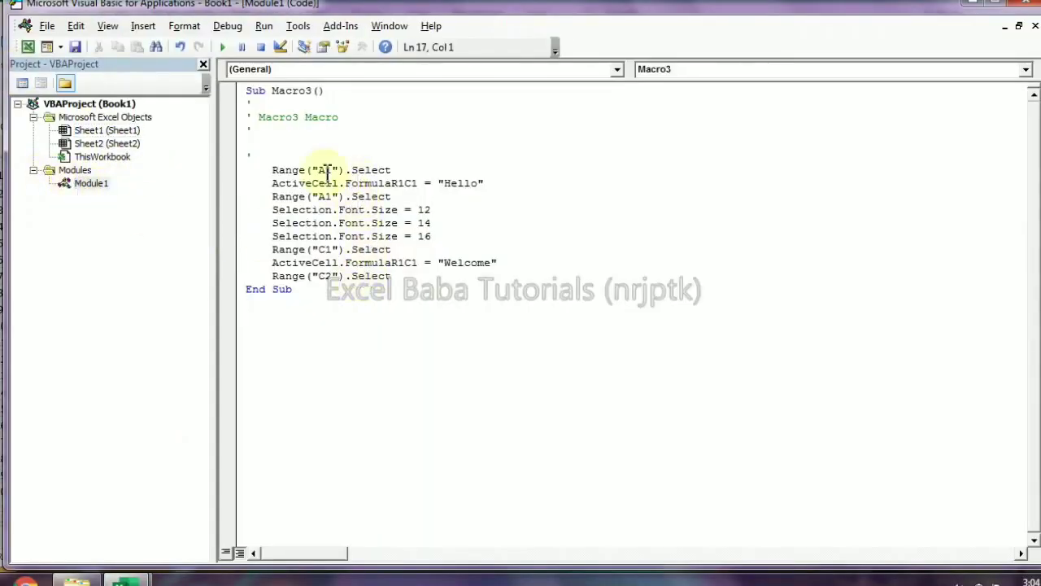
drag(276, 170, 340, 170)
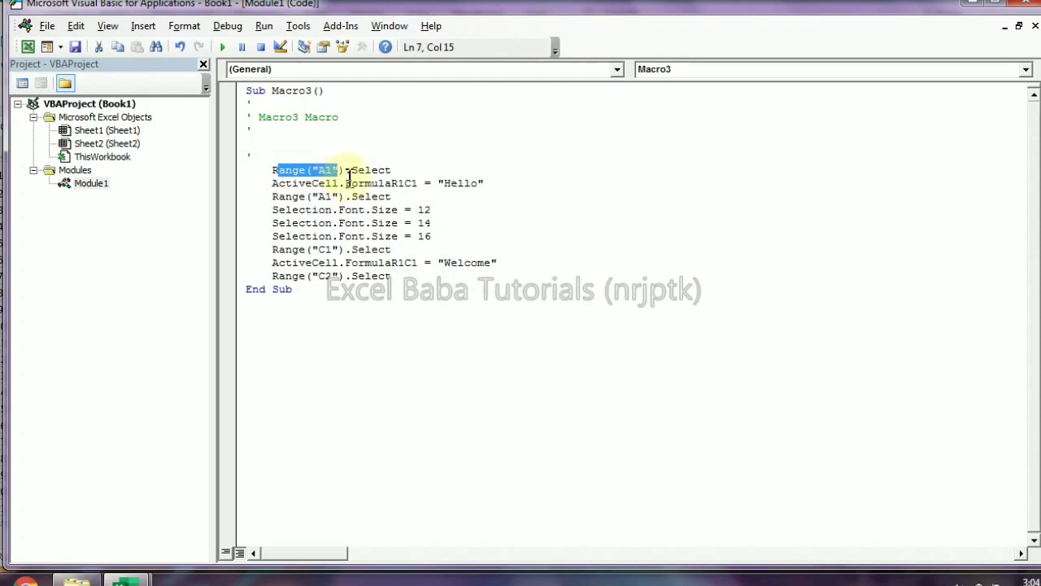
drag(439, 183, 470, 186)
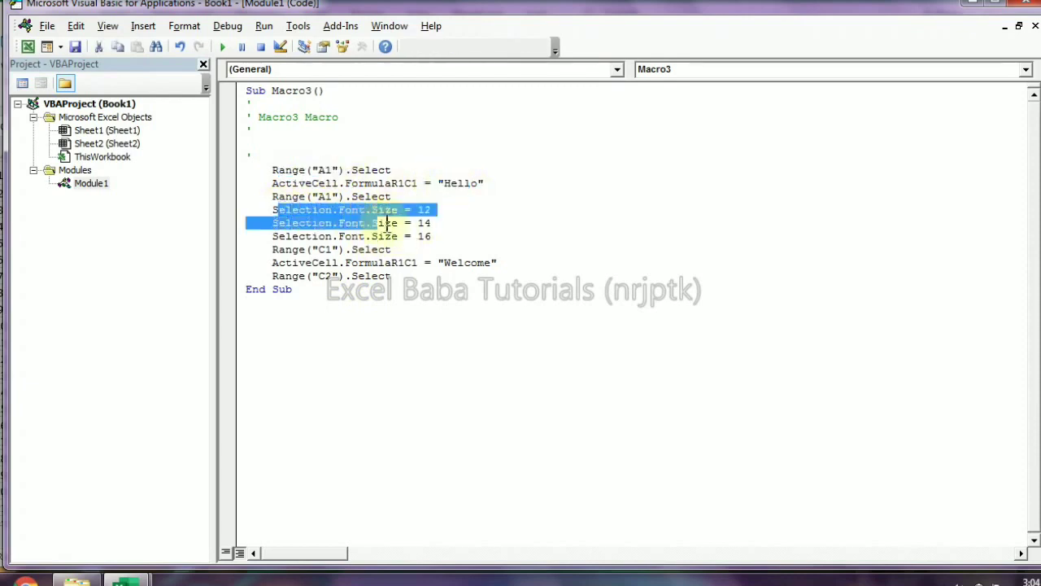
drag(249, 210, 434, 236)
click(407, 262)
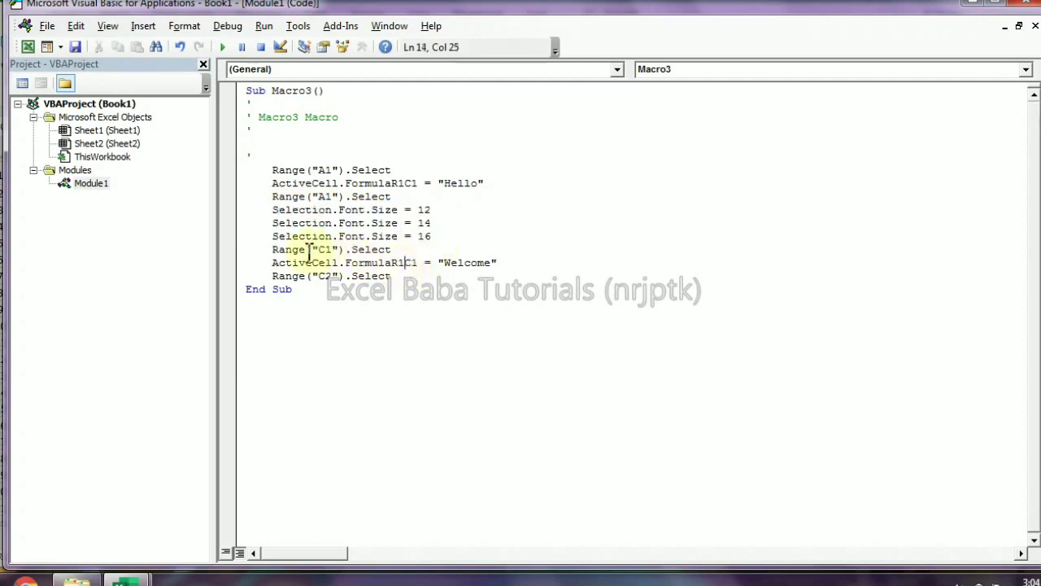
drag(285, 250, 350, 250)
click(410, 263)
drag(450, 263, 522, 268)
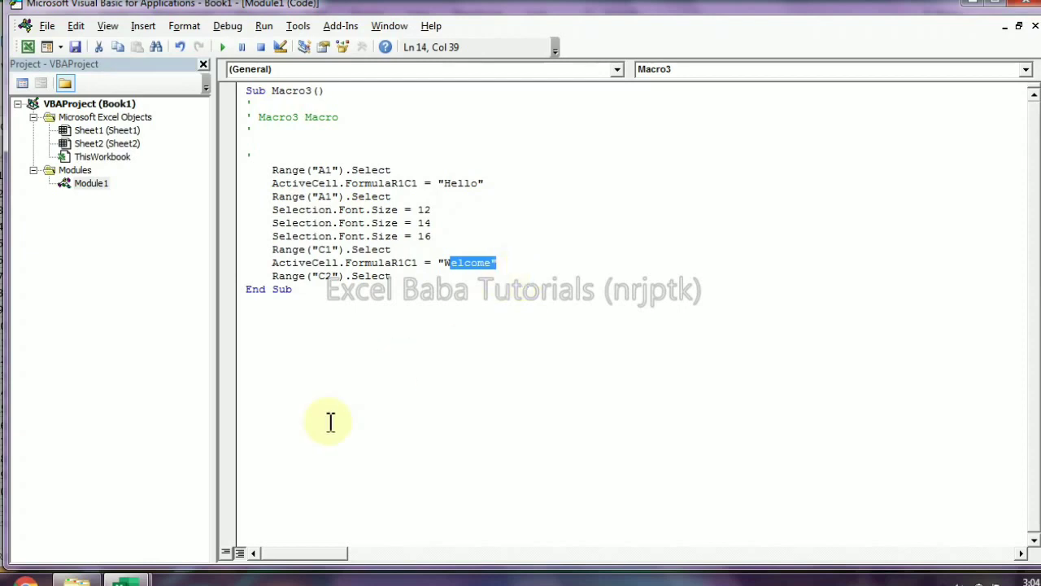
mouse_move(125, 579)
click(103, 525)
Run Macro3 from A1 on Sheet2 to add Hello and Welcome, then return to Sheet1
click(155, 539)
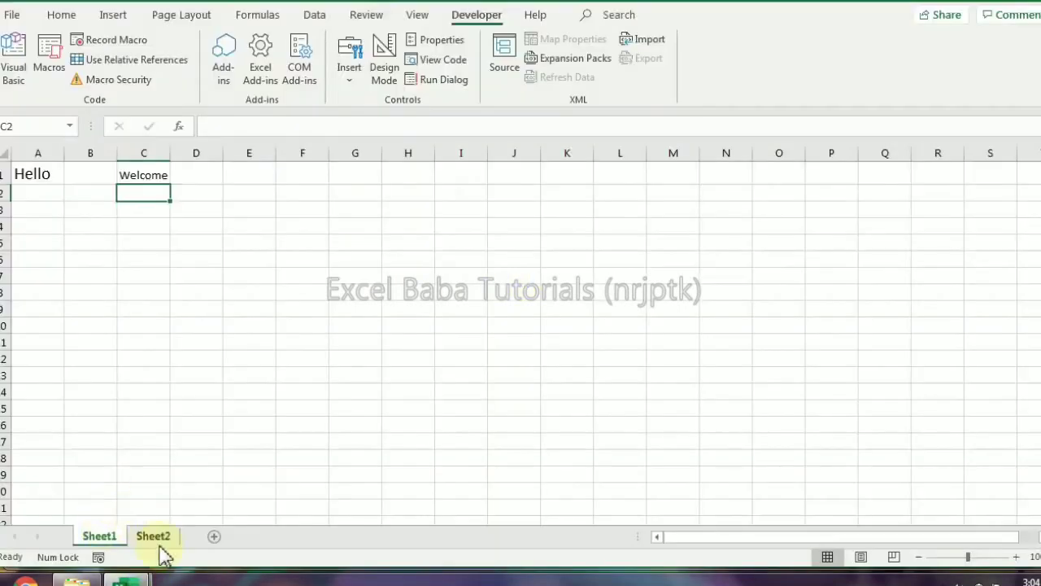
click(43, 183)
click(61, 172)
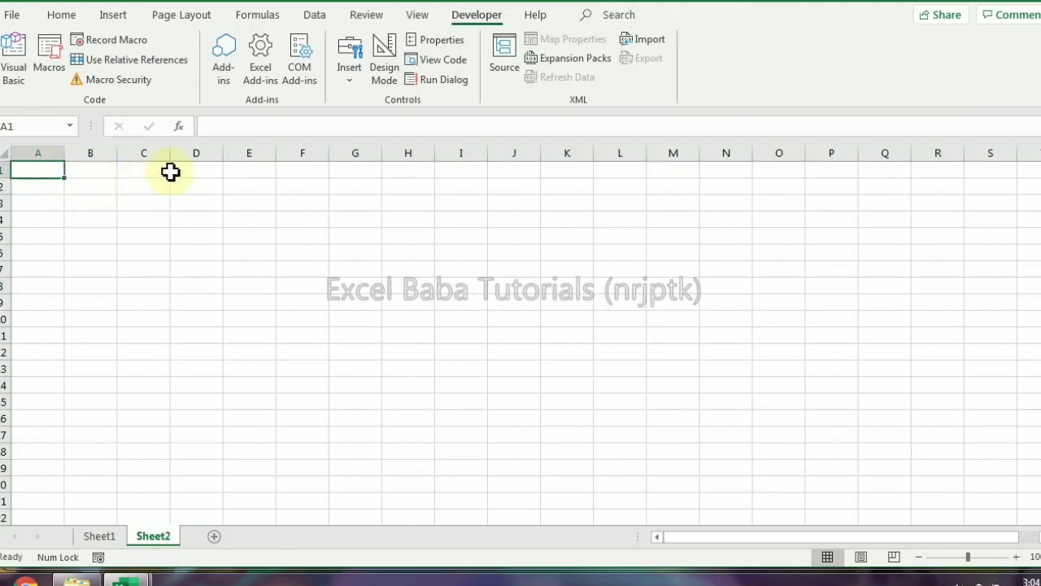
click(48, 70)
click(813, 122)
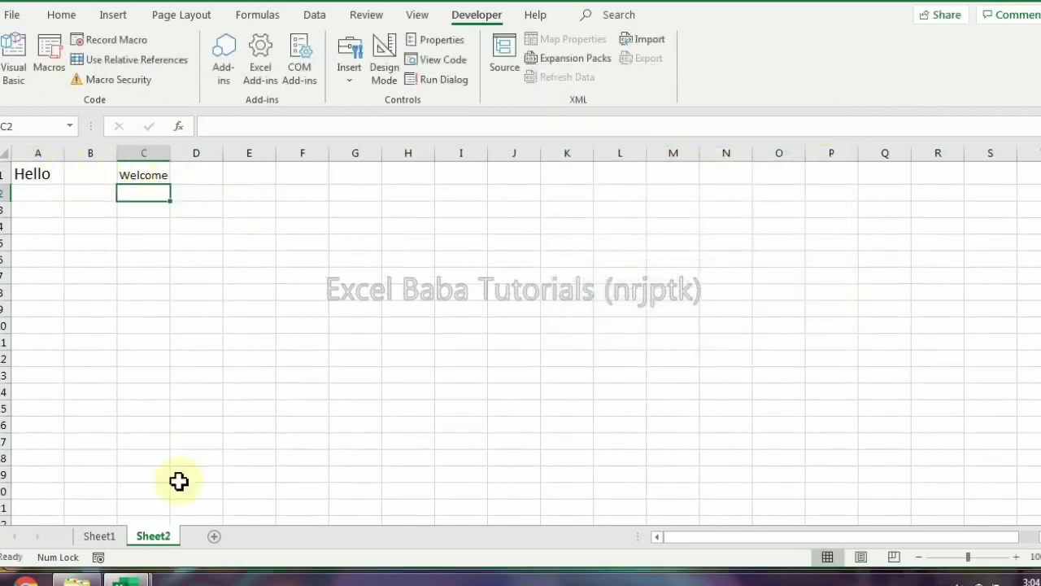
click(100, 536)
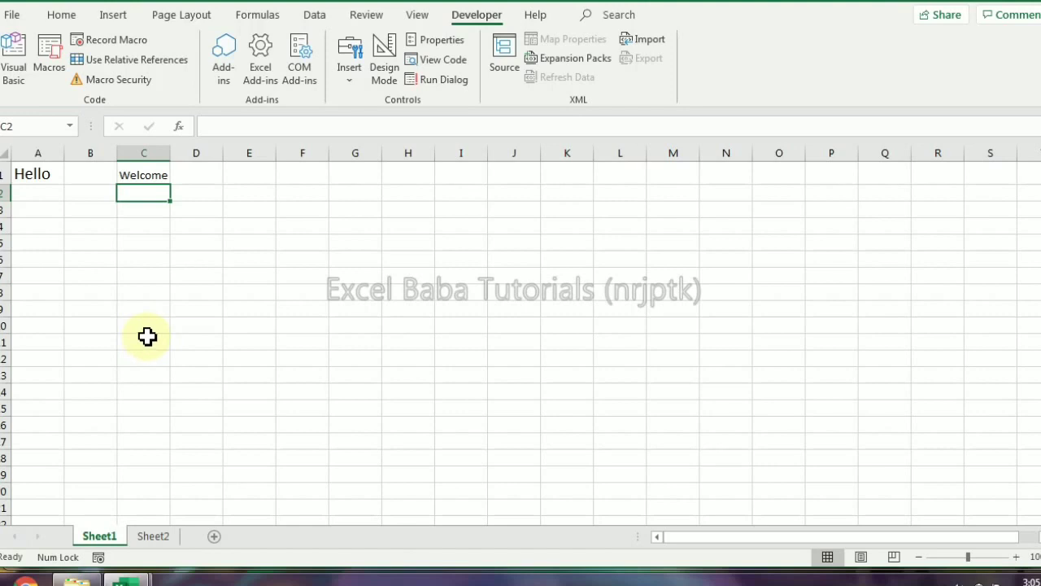
Turn on relative references and enter Hello in A7, enlarged to font size 18
click(132, 65)
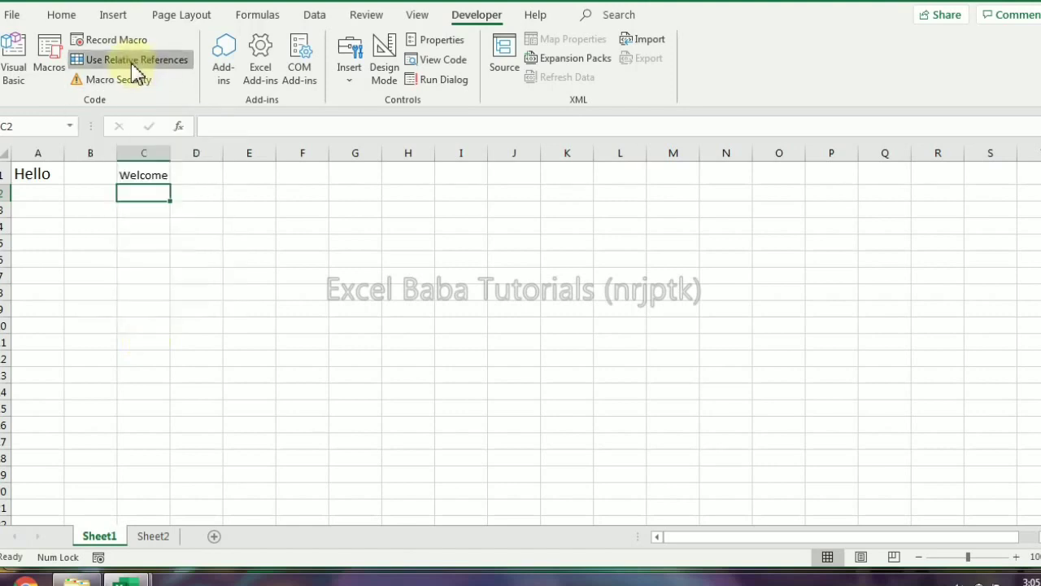
click(46, 276)
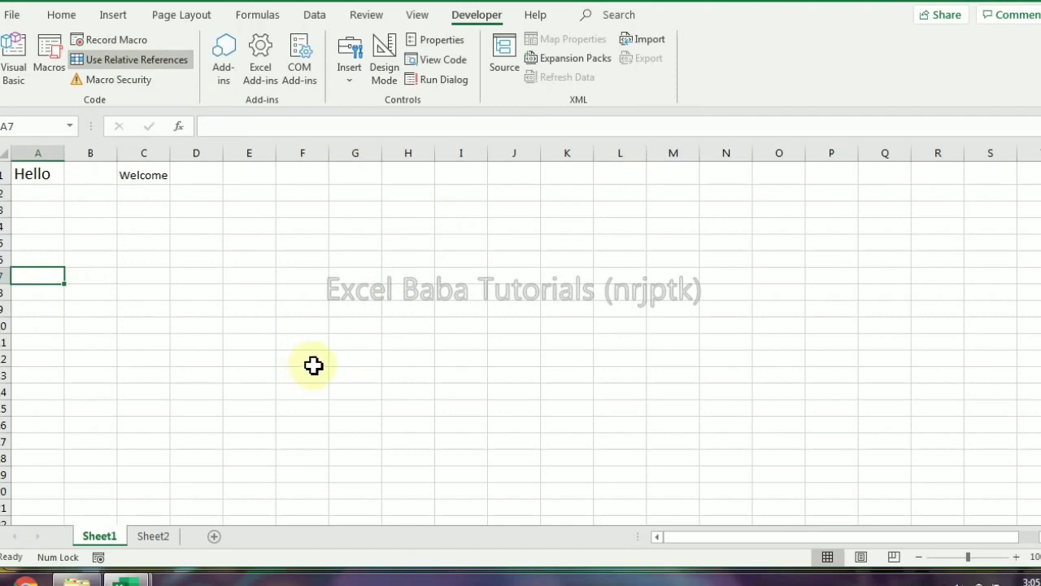
text(Hello)
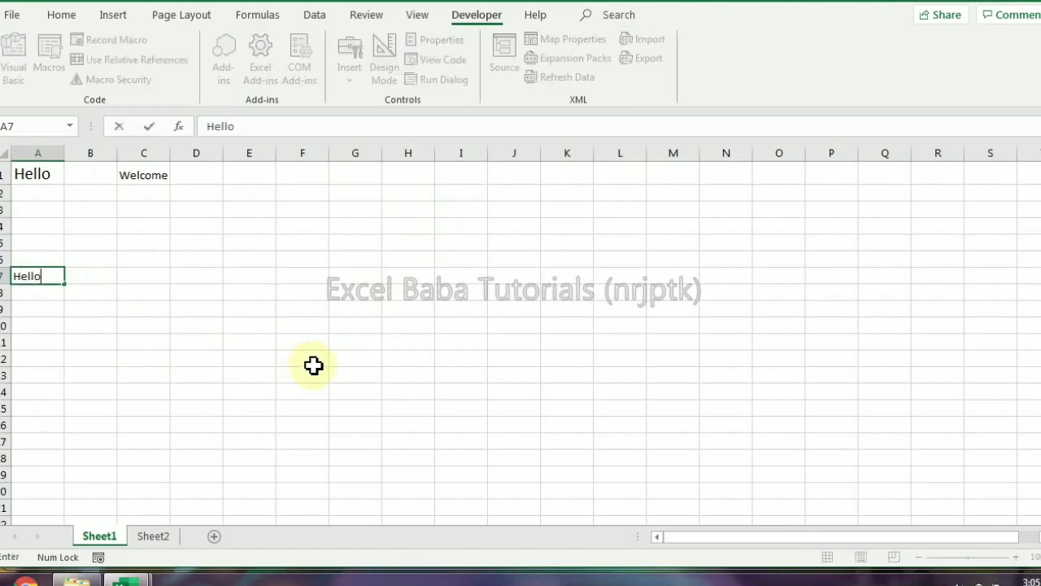
key(Return)
key(Up)
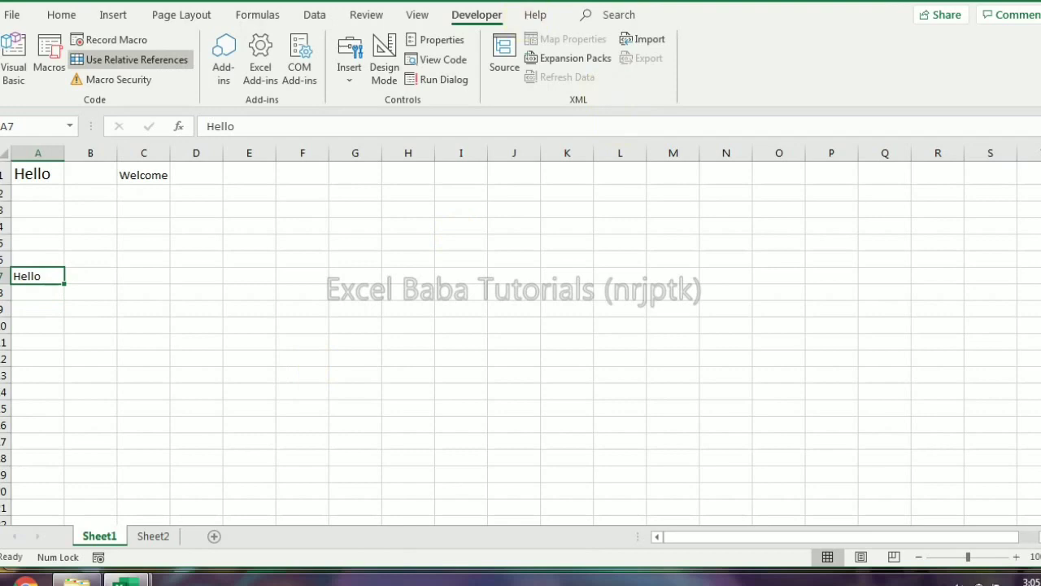
click(61, 14)
click(222, 46)
click(221, 46)
click(225, 46)
click(224, 47)
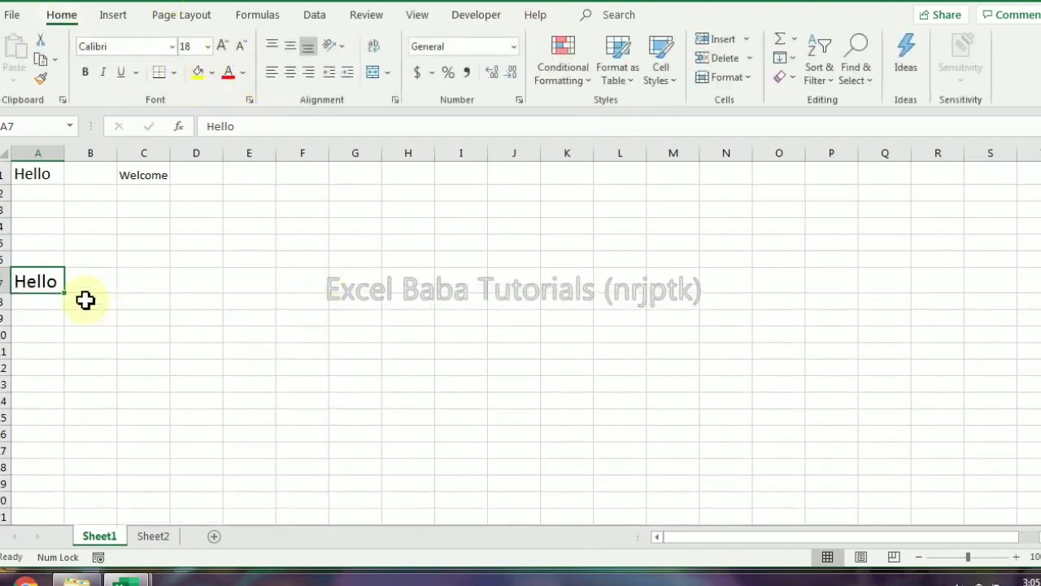
Enter Welcome in cell C7
click(154, 283)
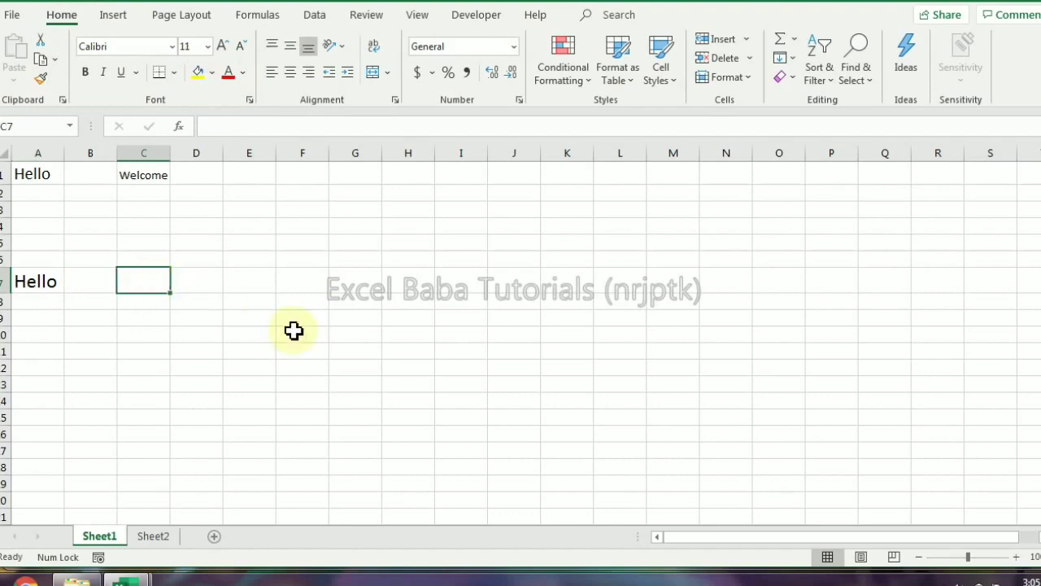
text(Welcome)
key(Return)
key(Up)
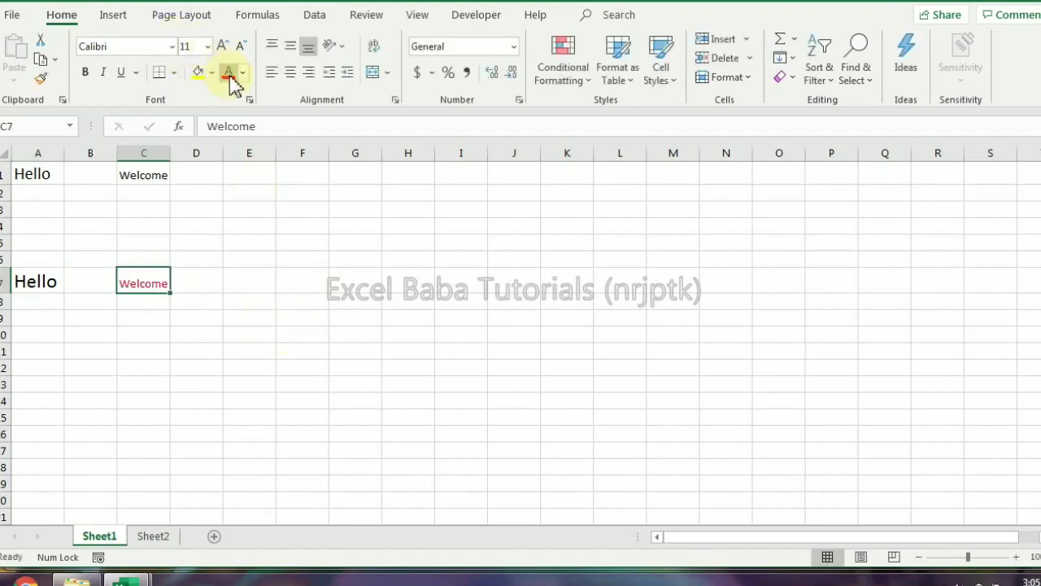
Delete the practice row 7 and select B11 as the new starting cell
click(99, 557)
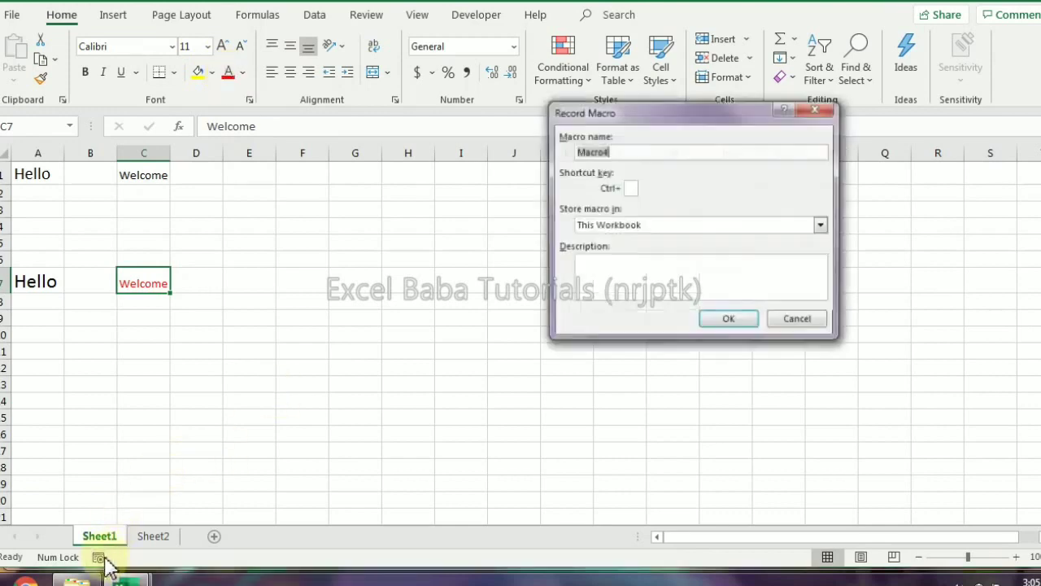
click(810, 322)
click(76, 282)
key(shift+space)
key(ctrl+minus)
click(109, 342)
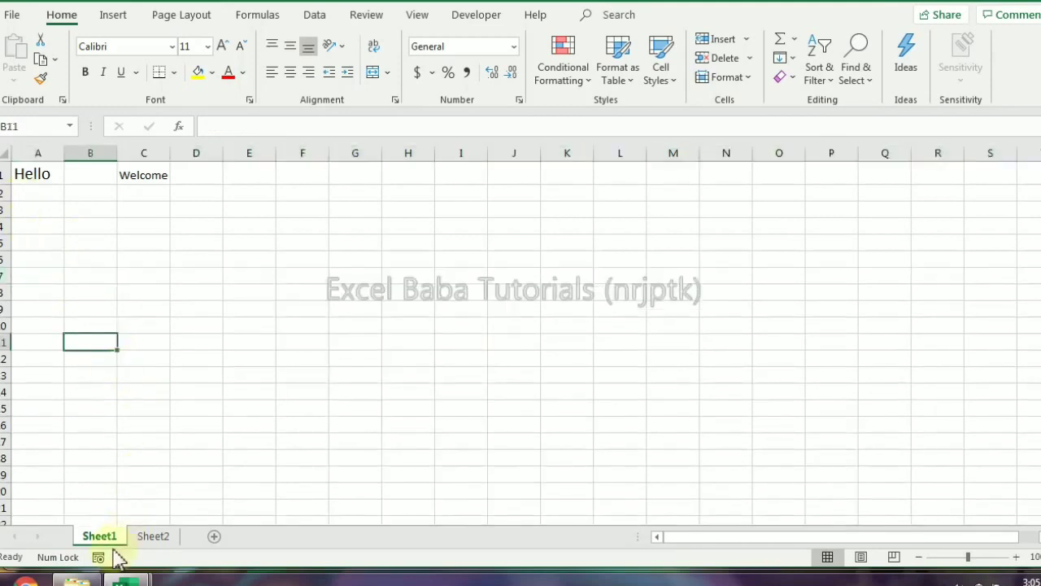
click(98, 556)
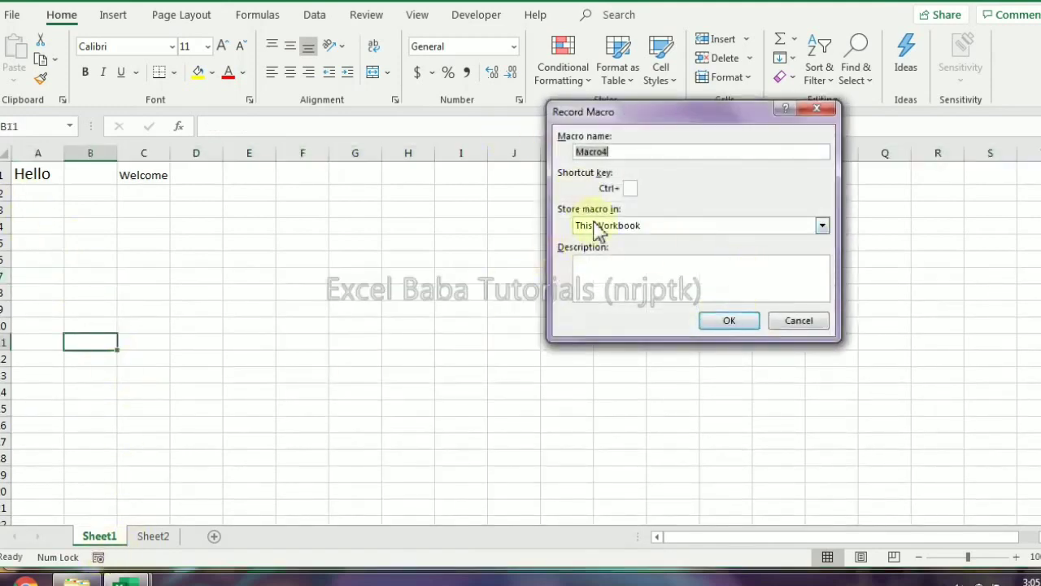
click(777, 322)
Start recording Macro4 and enter Hello in A10
click(477, 15)
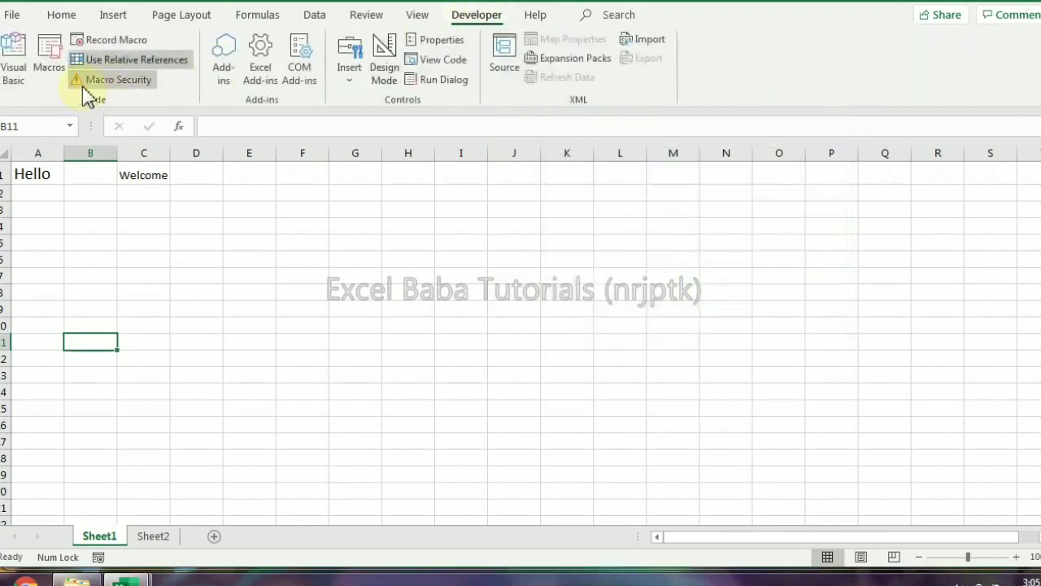
click(103, 44)
click(726, 324)
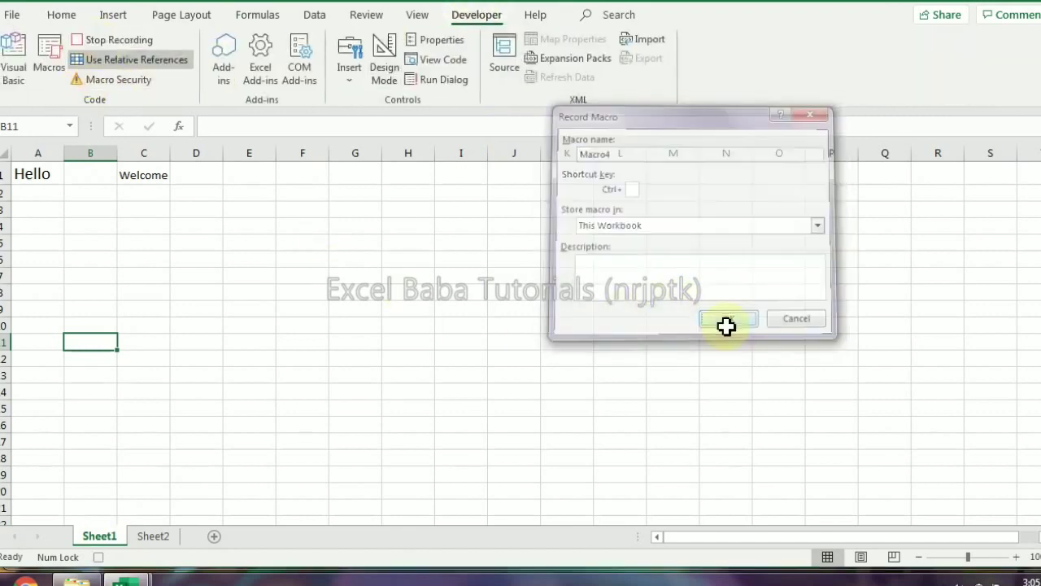
click(16, 329)
text(He)
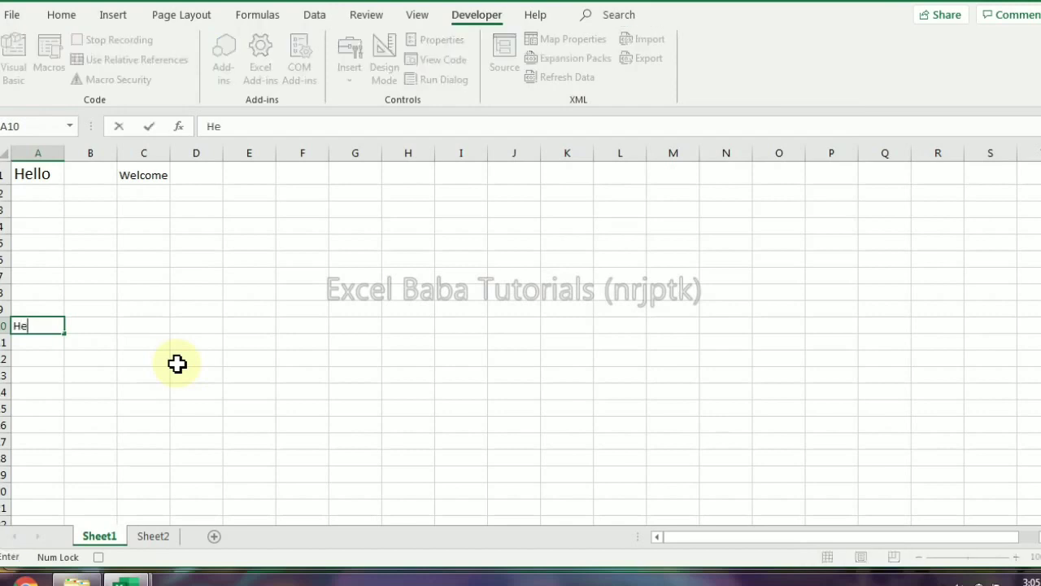
key(ctrl+Return)
Enlarge Hello in A10 to size 16, add red Welcome in C10, then go to VBA
click(59, 16)
click(222, 46)
click(222, 46)
click(222, 47)
click(142, 329)
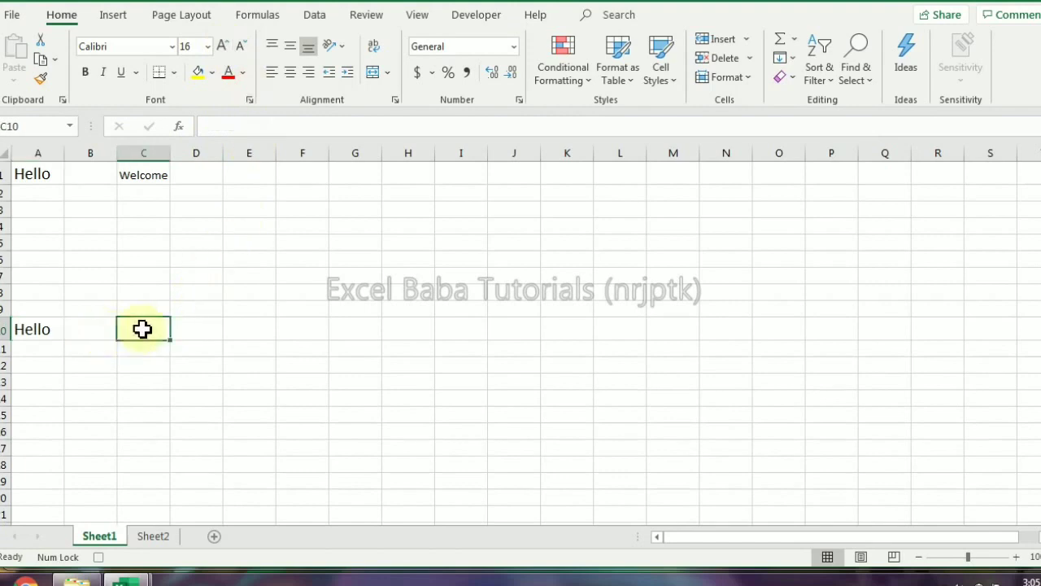
text(Welcome)
key(Return)
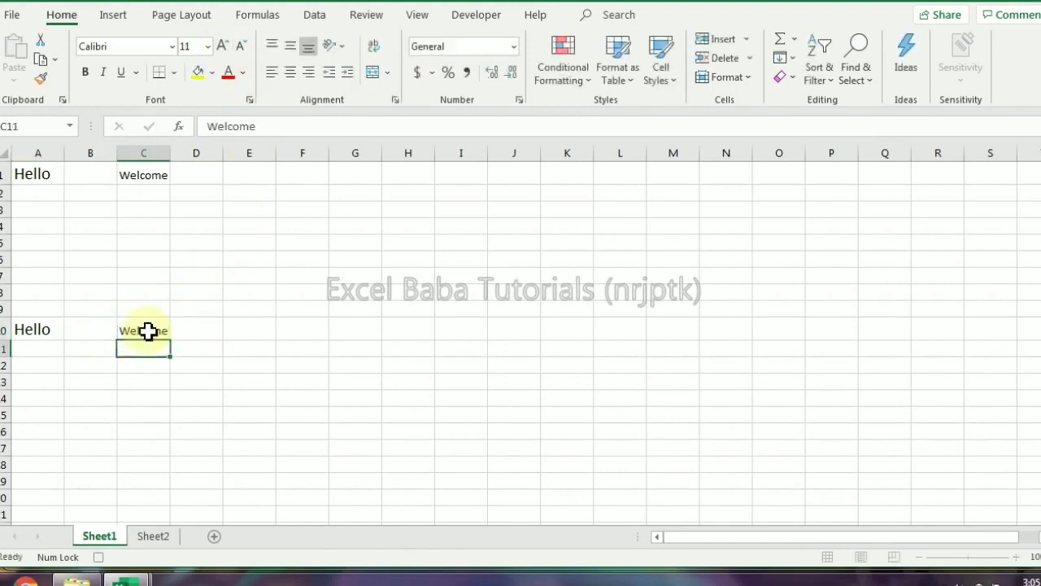
click(148, 330)
click(229, 76)
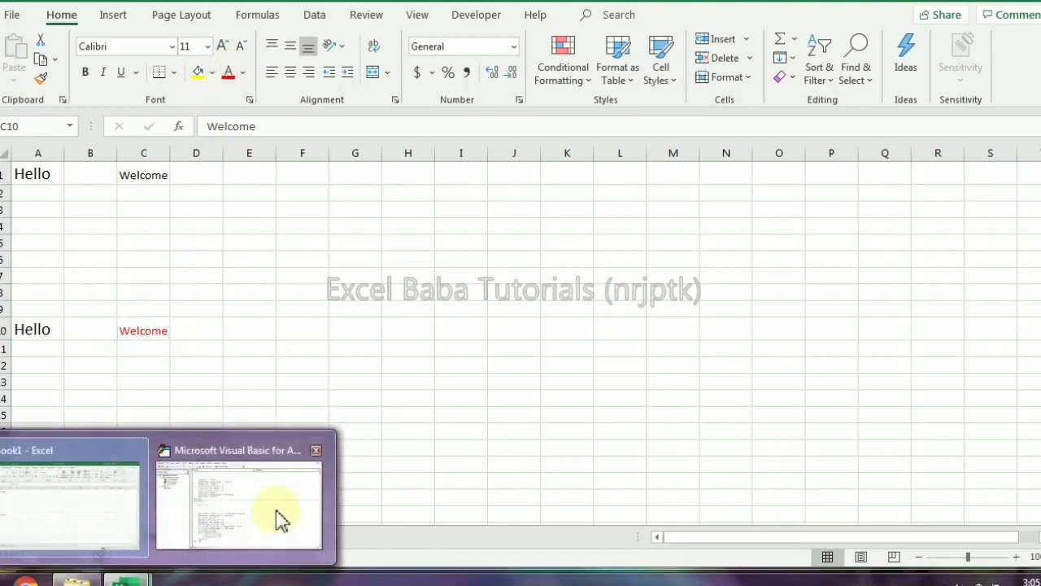
mouse_move(126, 579)
click(274, 516)
Highlight Macro4's Offset, -1 column, Hello, font size and Welcome lines to explain them
click(345, 342)
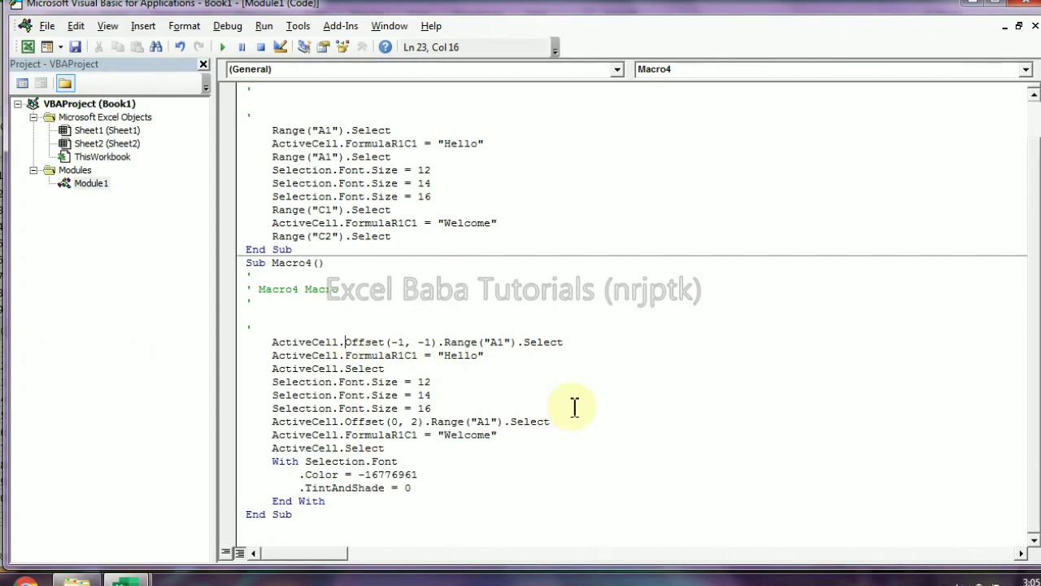
click(407, 342)
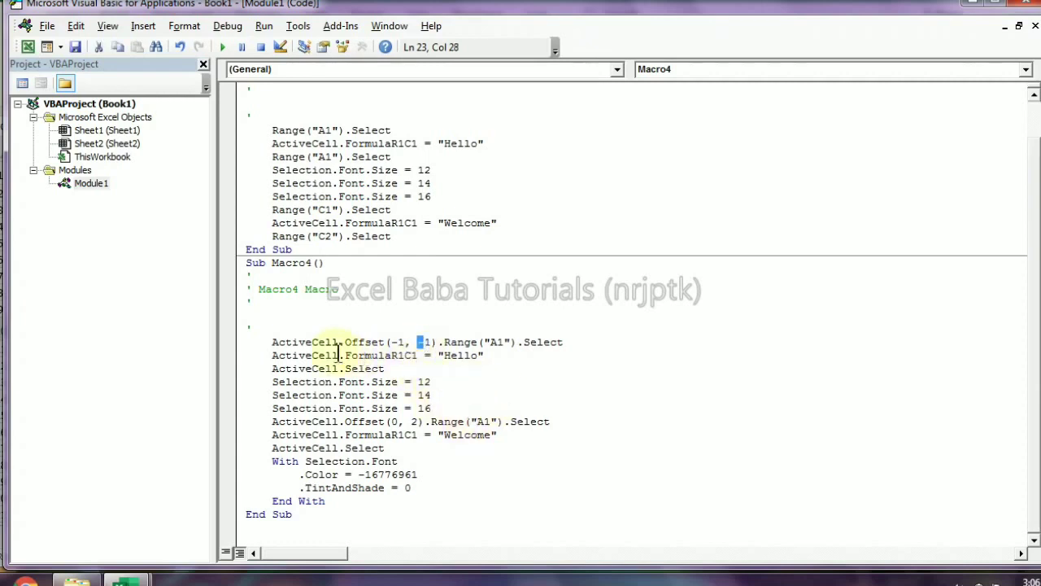
drag(306, 358, 470, 358)
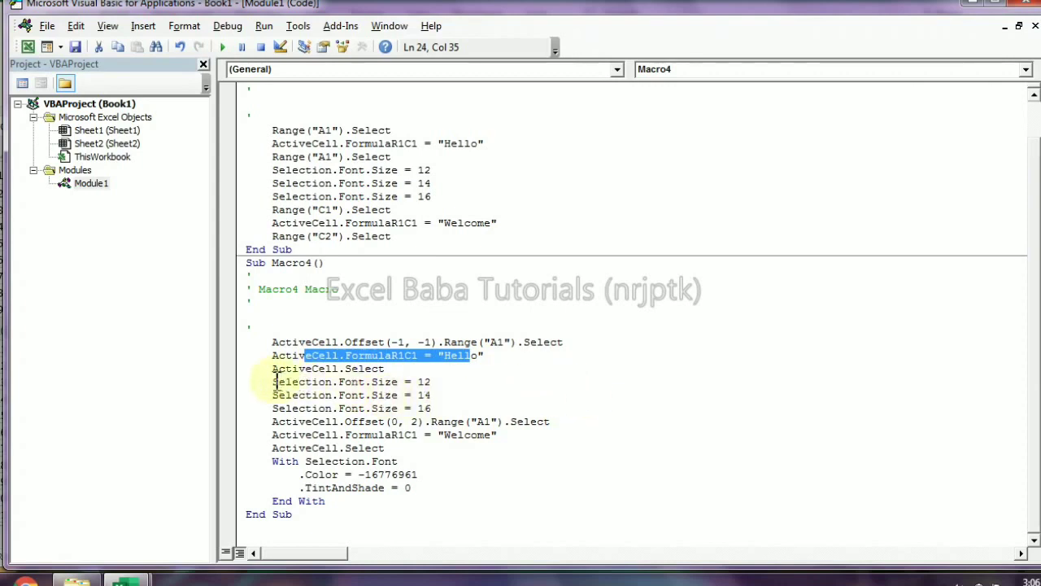
drag(274, 381, 439, 382)
drag(303, 395, 350, 408)
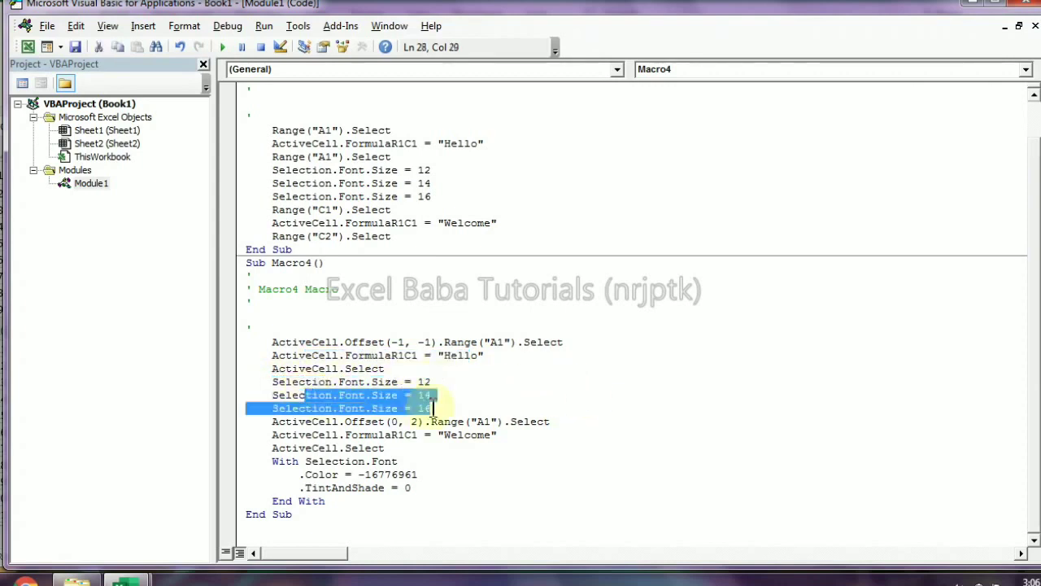
drag(499, 437, 405, 421)
Return to the Excel worksheet from the taskbar
click(126, 578)
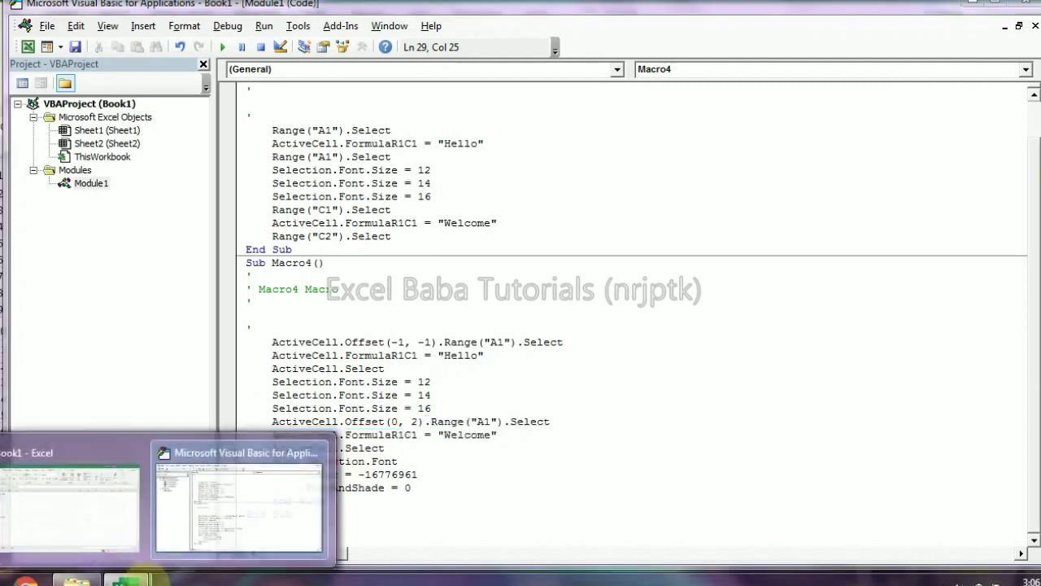
click(226, 514)
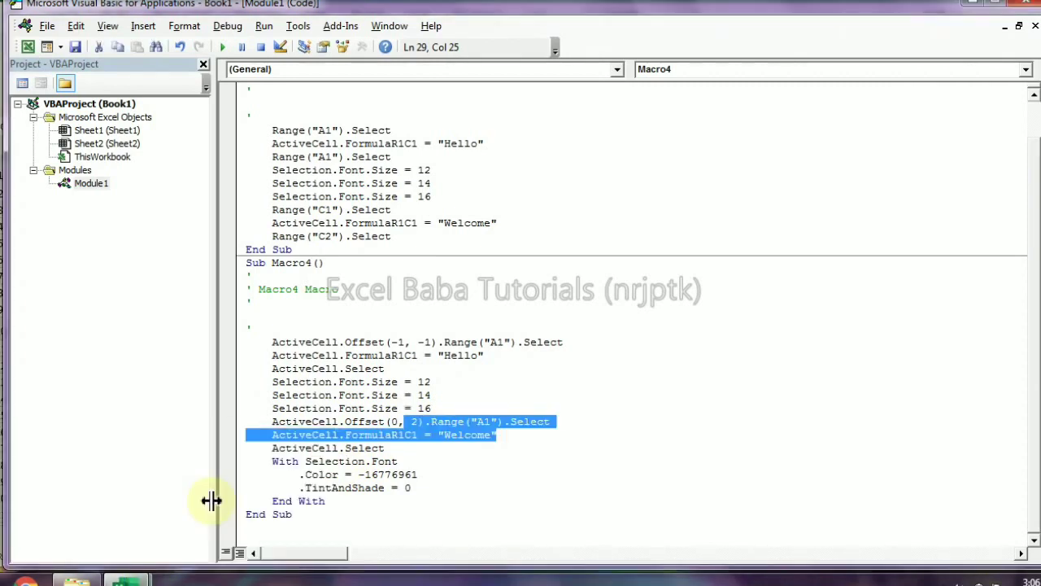
click(126, 577)
click(81, 509)
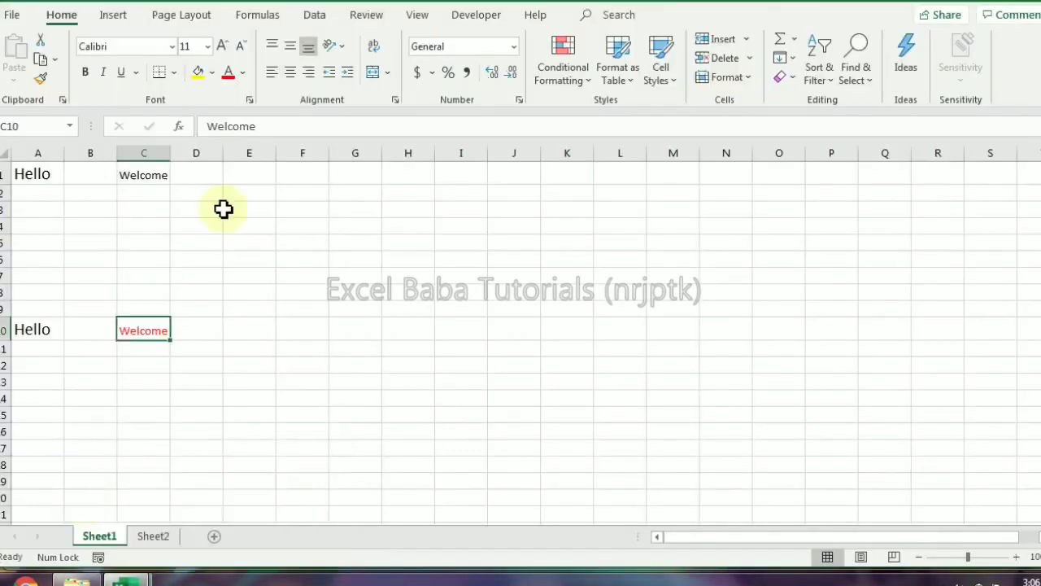
Select B13 and run Macro4 from the Macros list
click(103, 378)
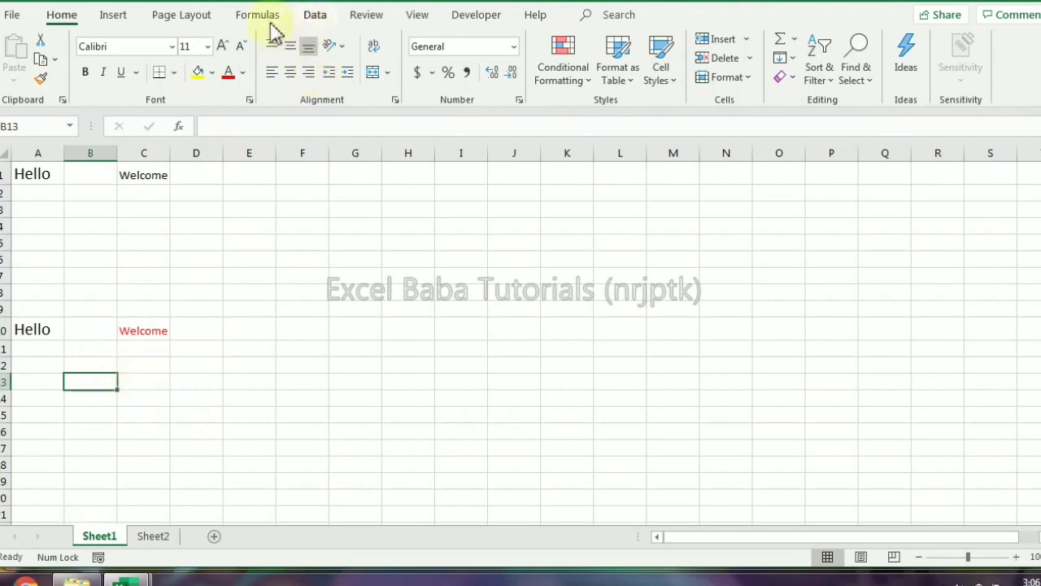
click(472, 16)
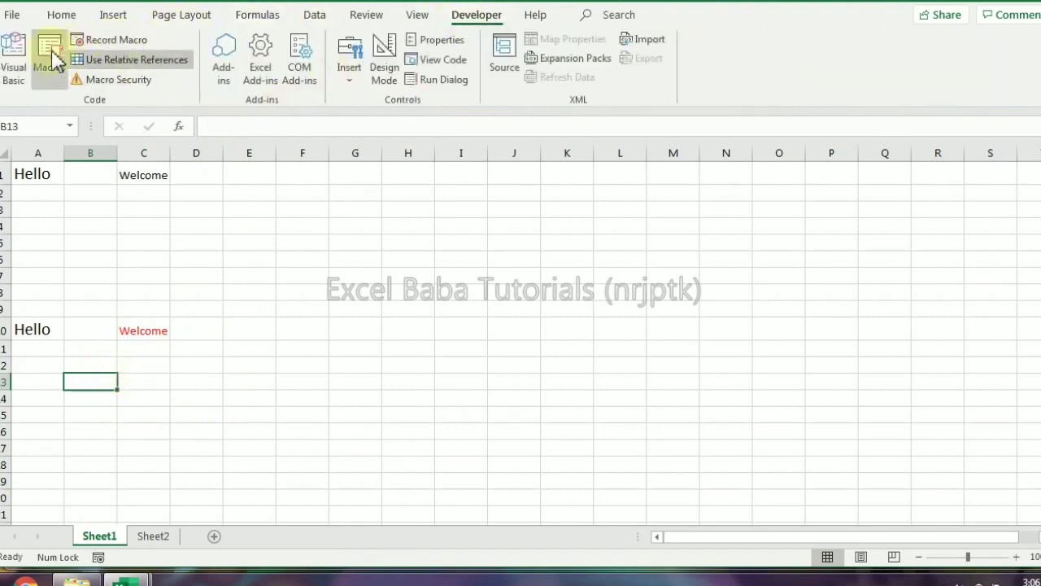
click(49, 55)
click(580, 149)
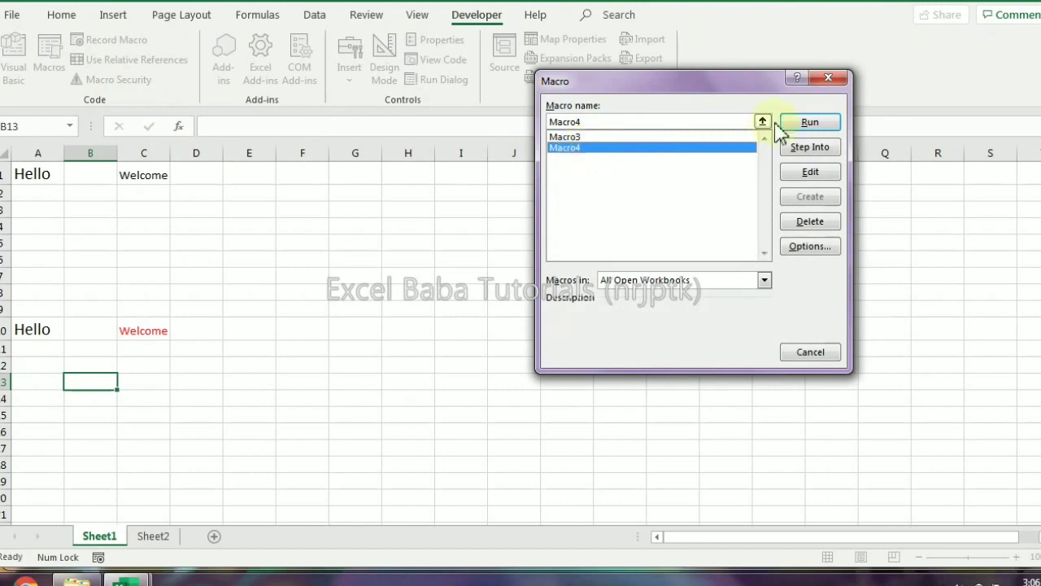
click(805, 122)
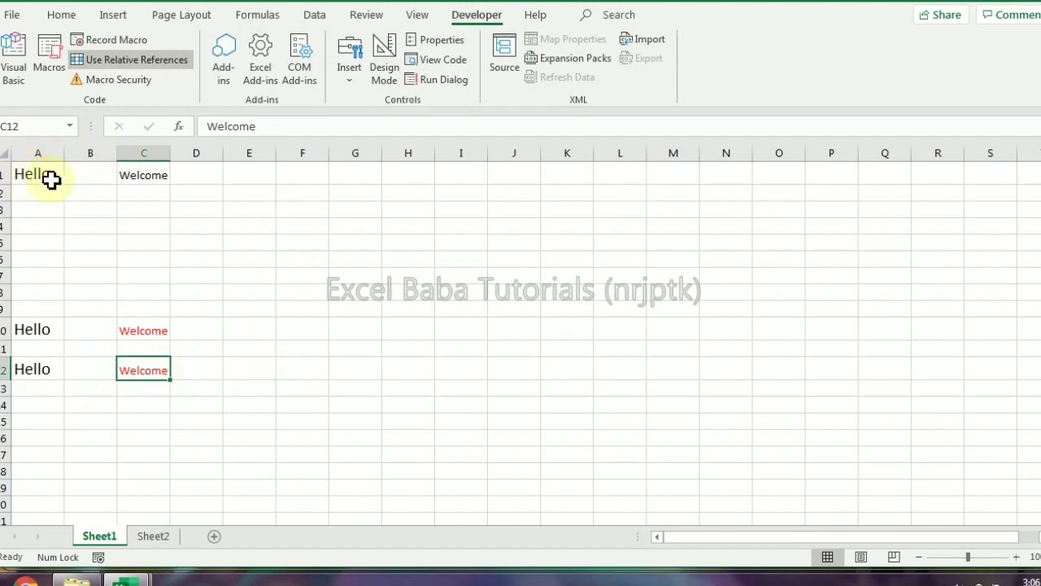
From B16, record an empty macro named Macro5 and stop recording
click(110, 436)
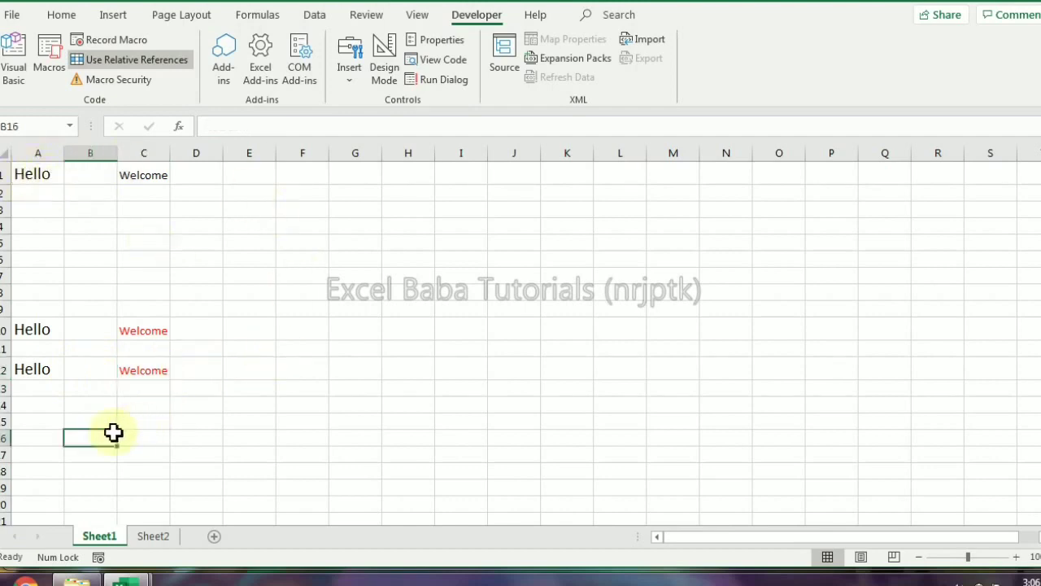
click(115, 41)
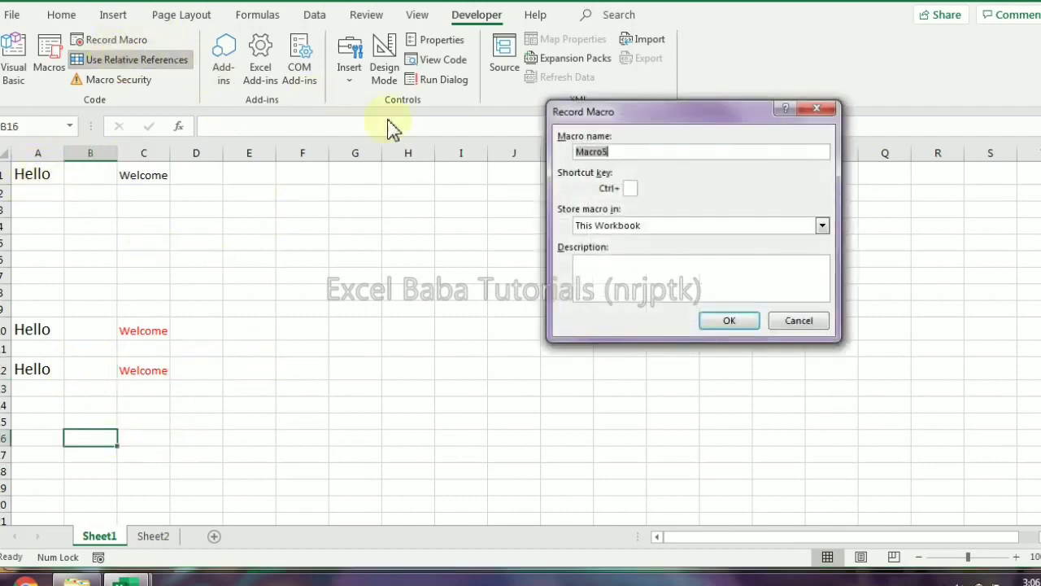
click(732, 319)
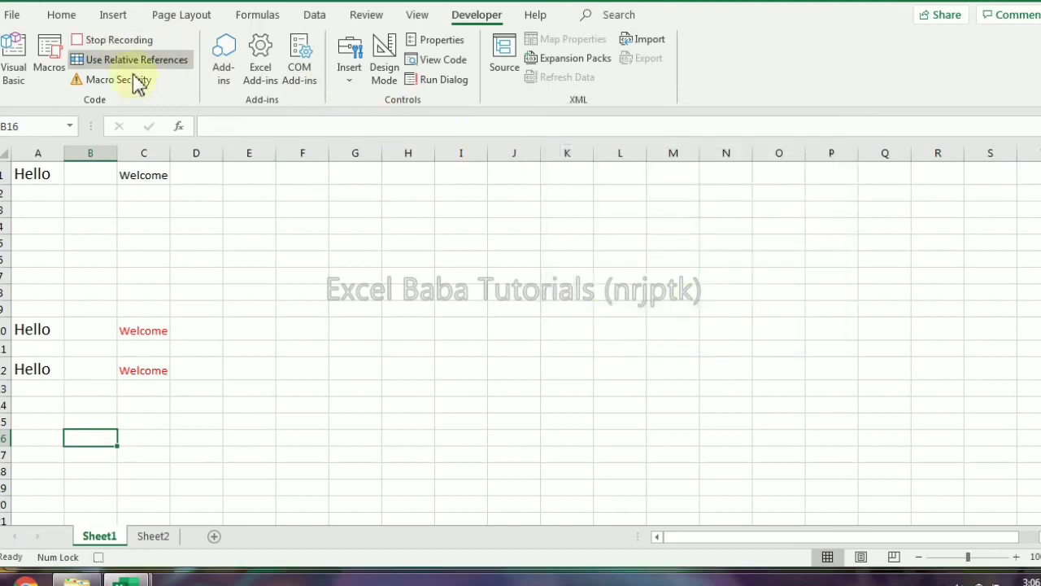
click(116, 40)
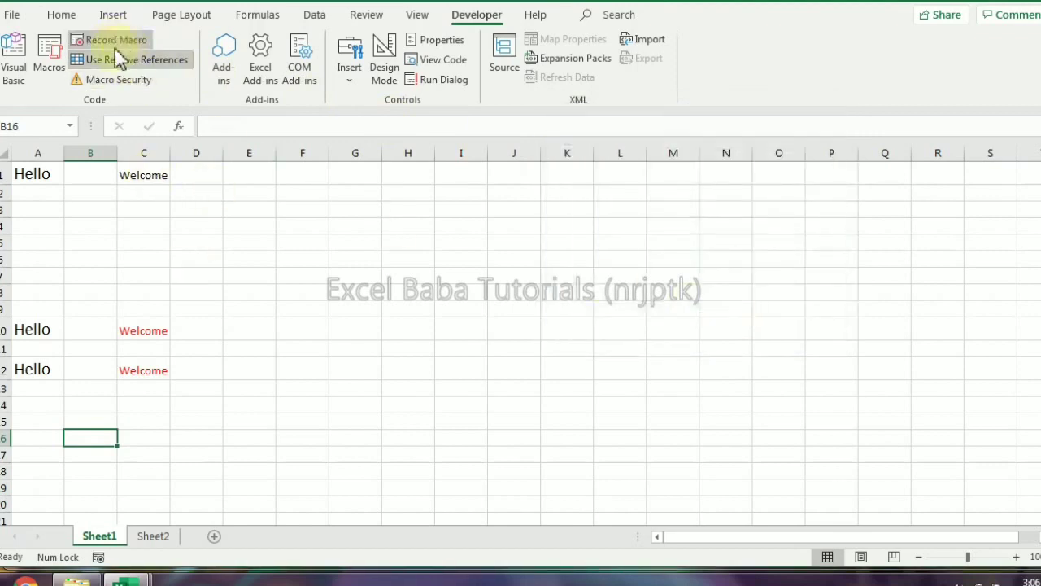
Open Macro5 for editing from the Macros list
click(53, 69)
click(563, 161)
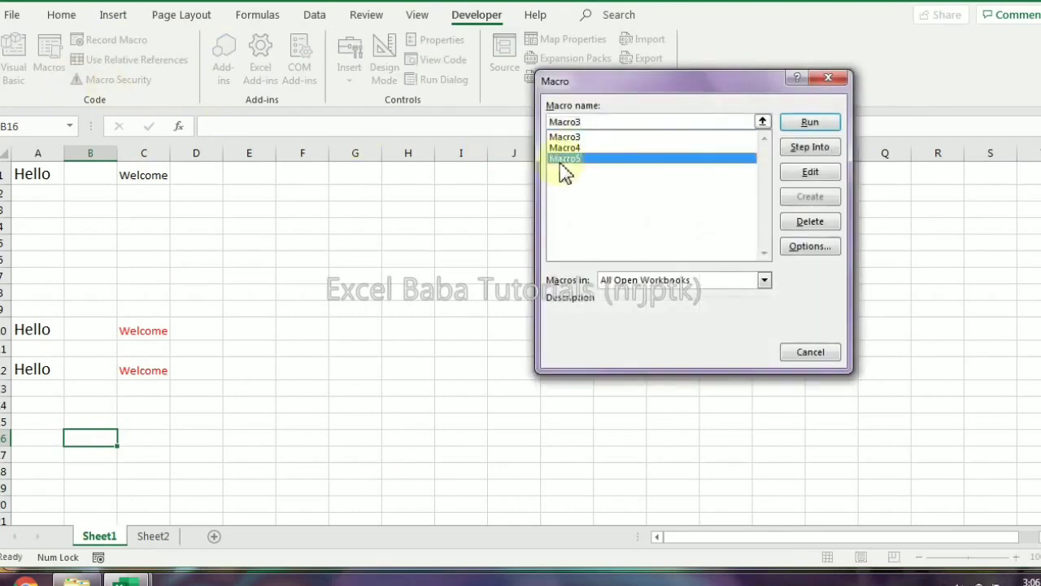
click(801, 122)
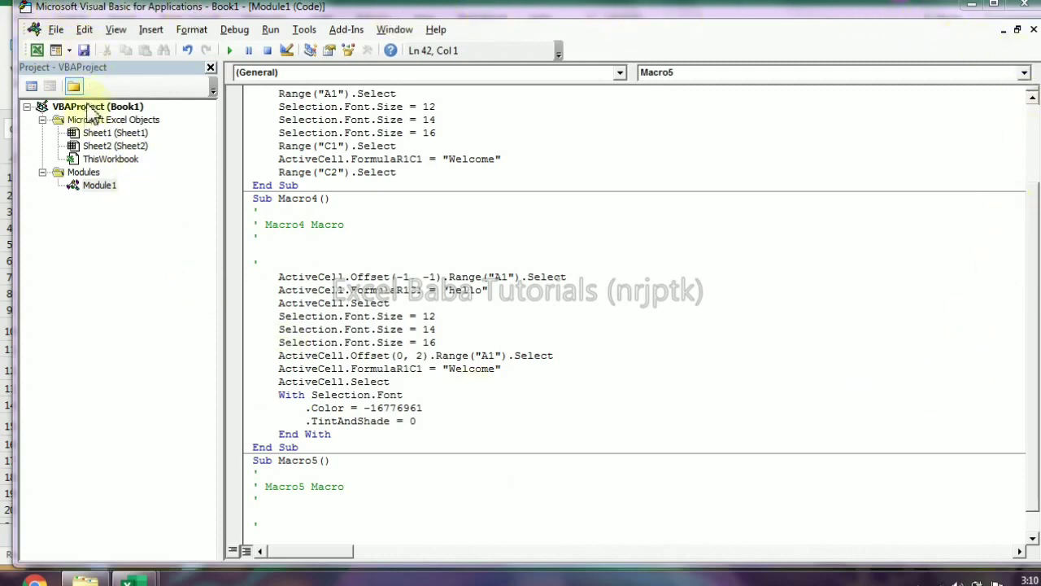
Show the Properties and Immediate panes and enlarge the Immediate pane
click(116, 33)
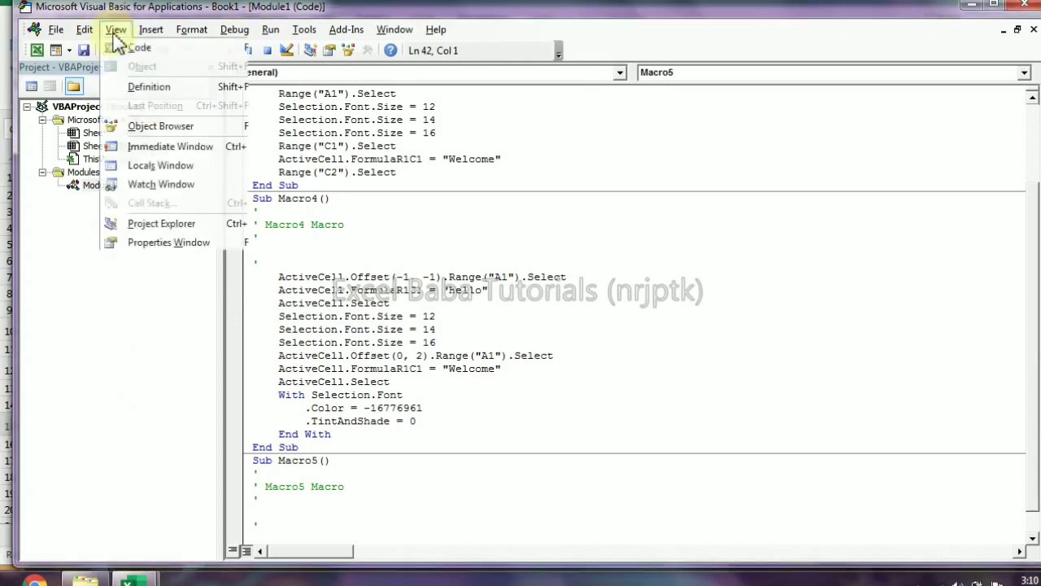
click(169, 242)
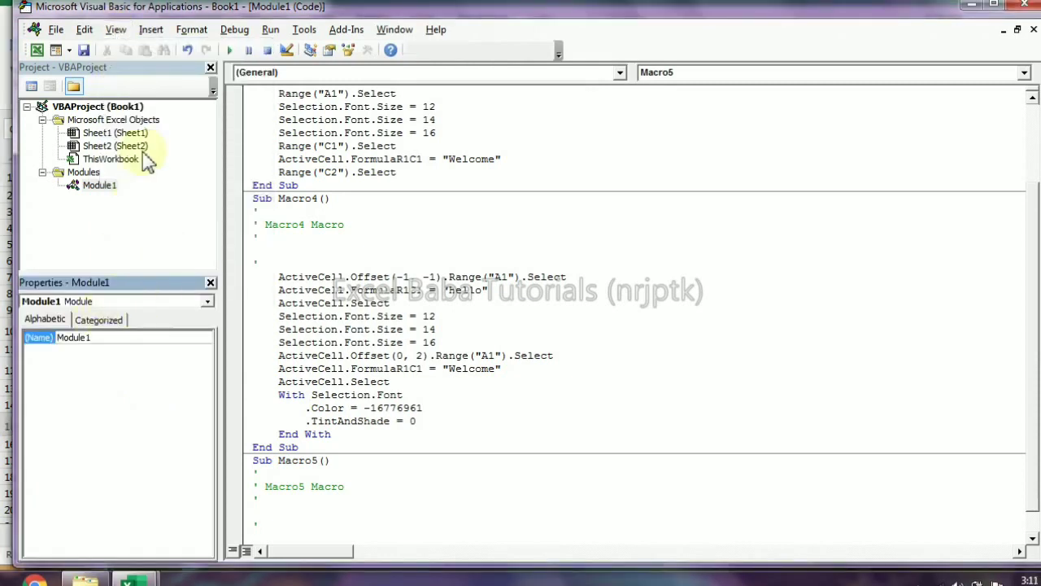
click(116, 32)
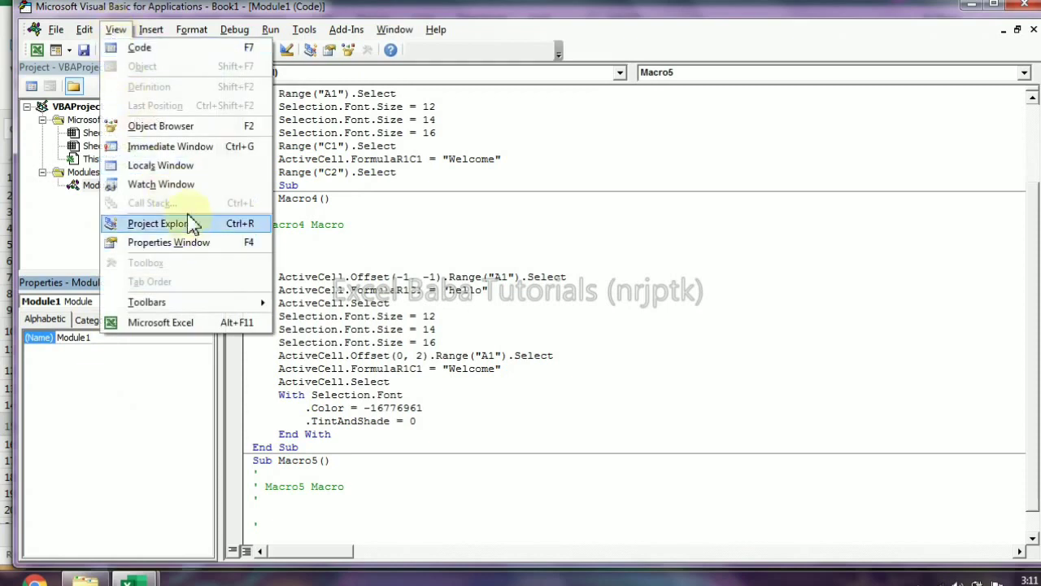
click(175, 147)
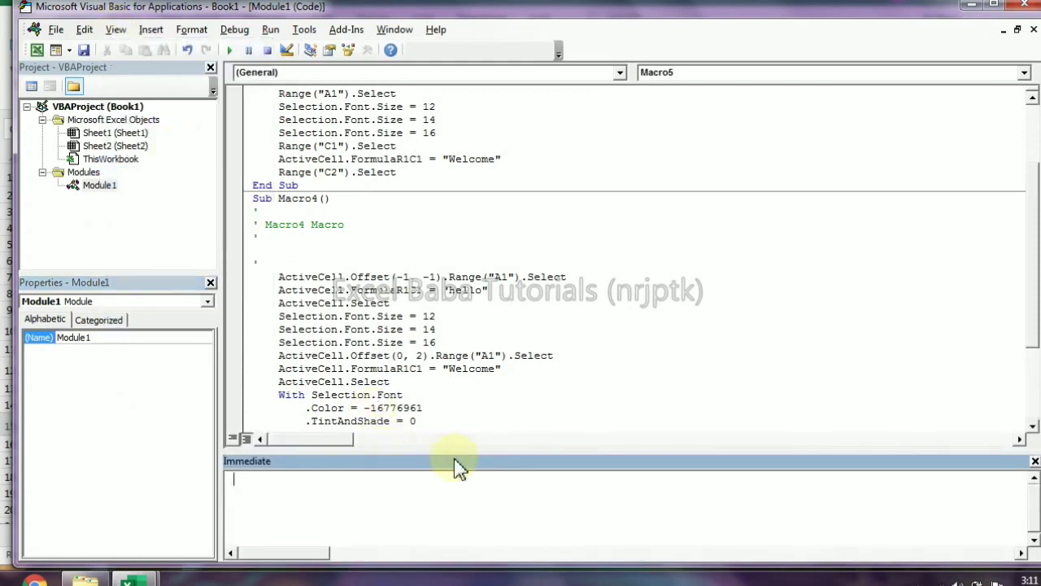
drag(455, 453, 448, 372)
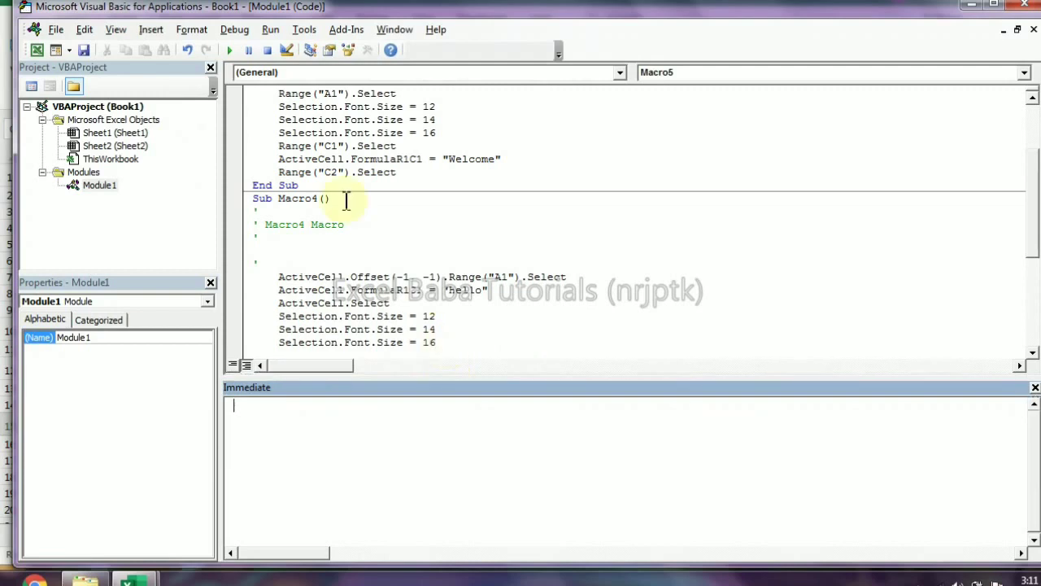
drag(261, 101, 658, 325)
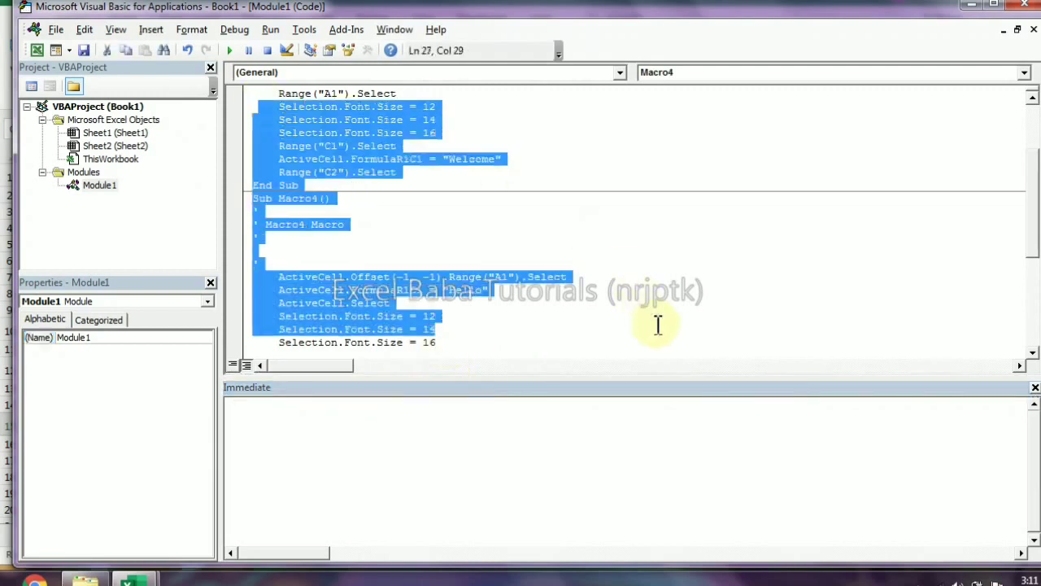
click(358, 423)
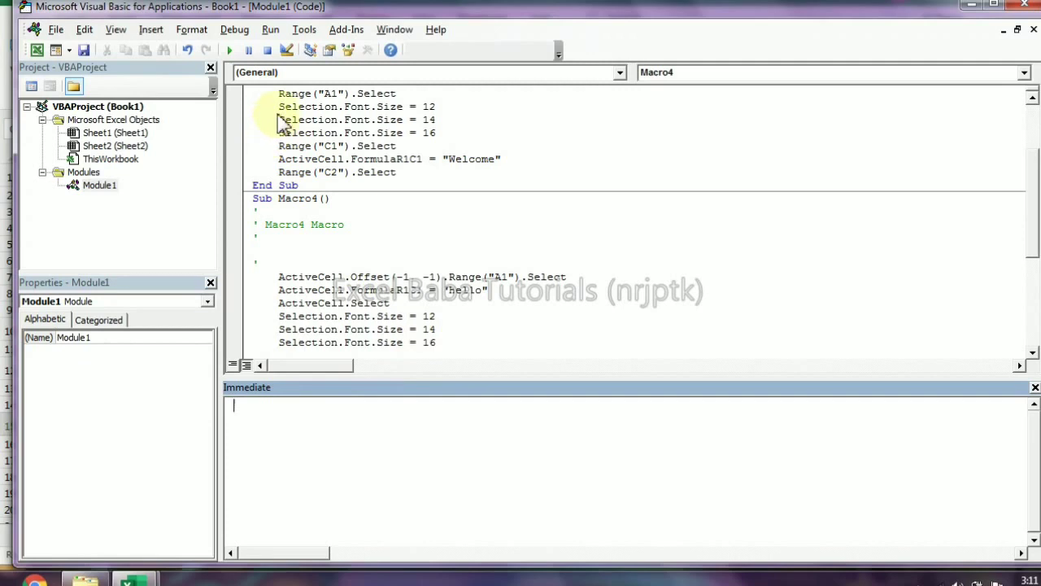
Select the comment lines under Sub Macro5()
drag(278, 93, 500, 348)
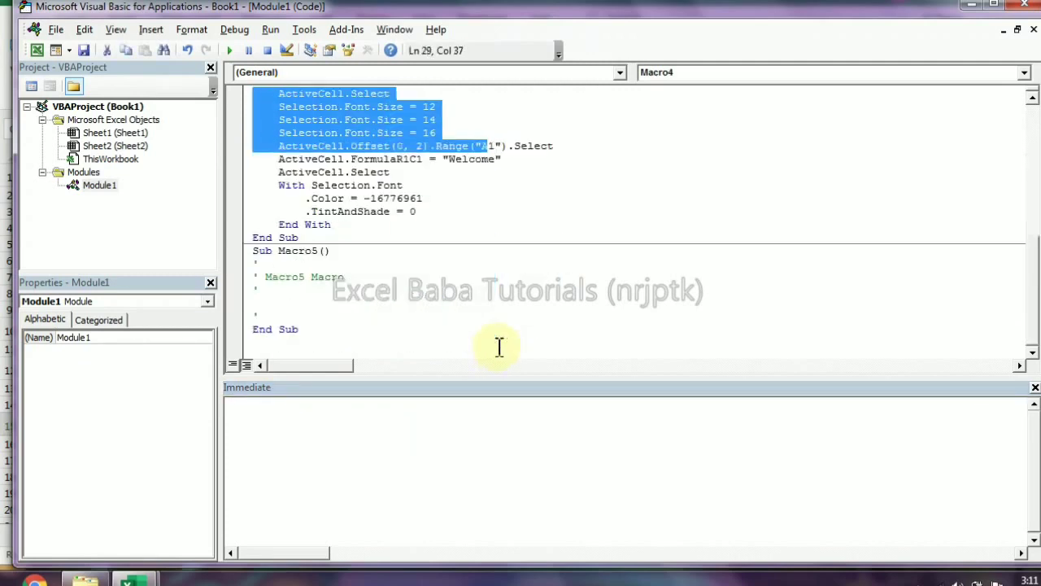
drag(500, 348, 491, 343)
drag(255, 263, 302, 312)
Replace the comments with Debug.Print "HEllo", run Macro5, and select its Immediate output
key(Delete)
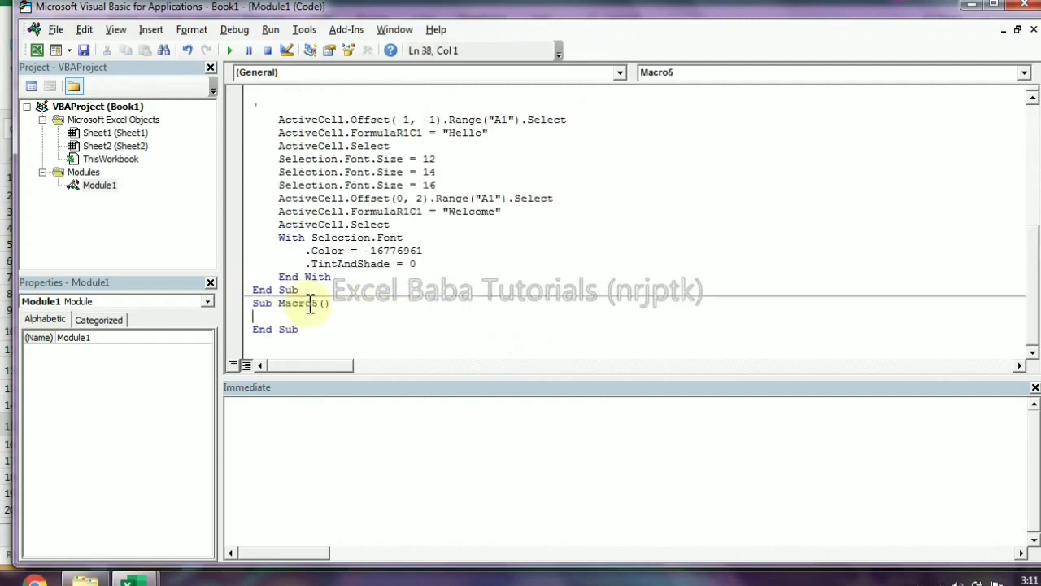
text(Debug.)
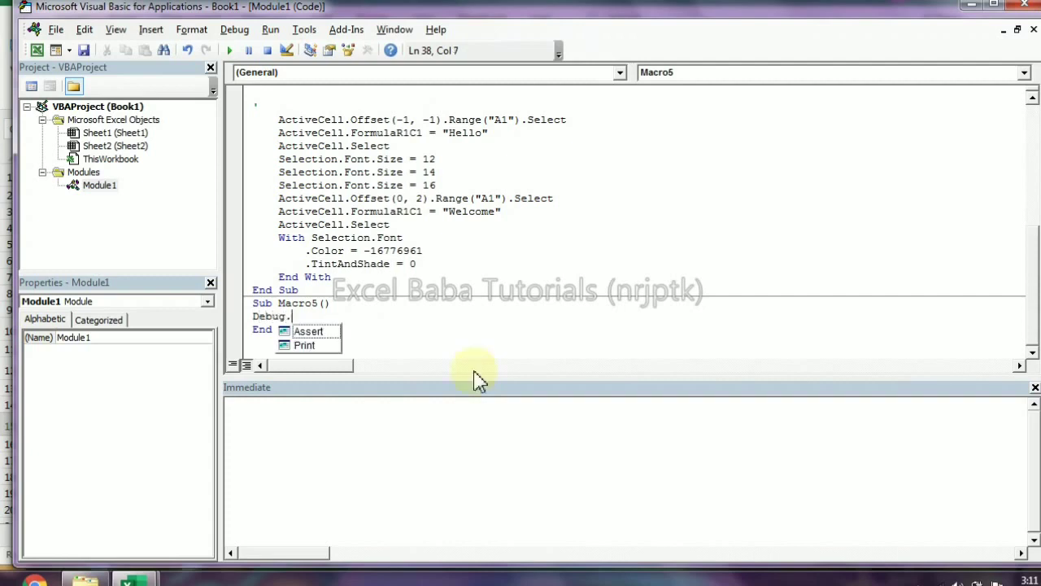
text(p)
key(Tab)
text("HEllo")
key(Down)
key(Up)
click(230, 50)
drag(278, 406, 235, 407)
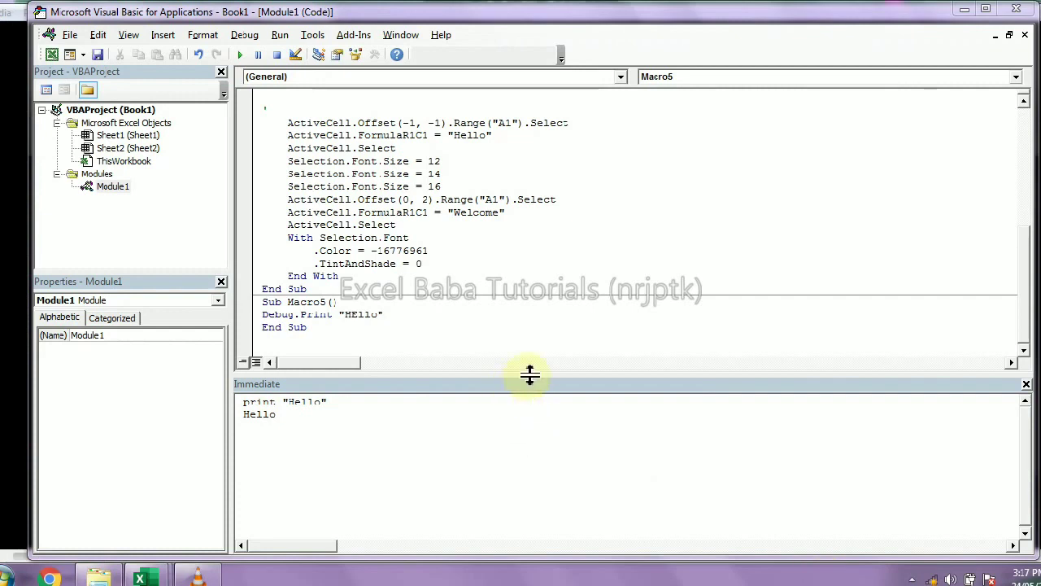
Delete all module code and clear the Immediate window output
click(331, 336)
scroll(331, 336, up, 9)
key(ctrl+a)
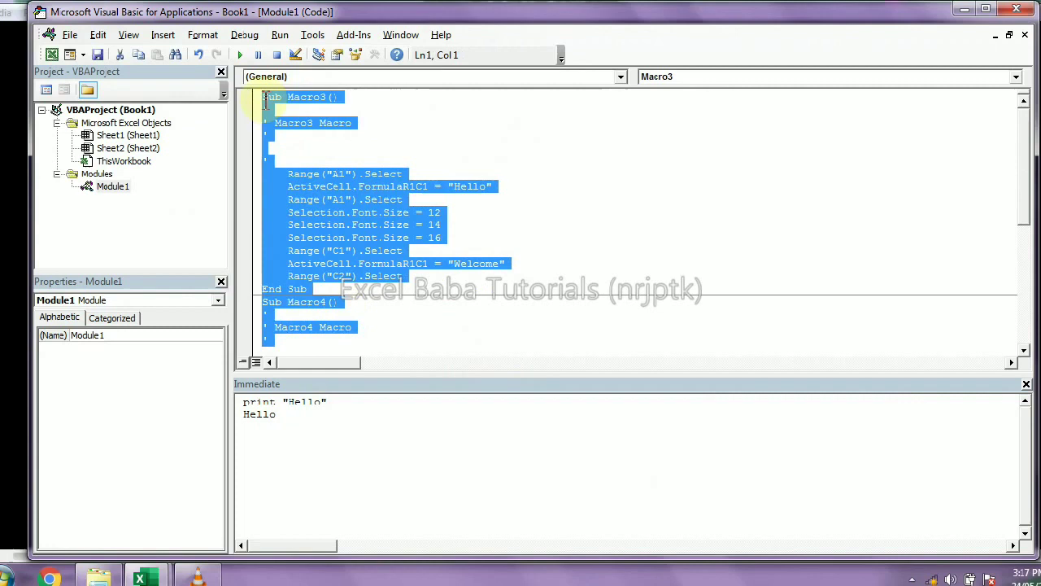
key(Delete)
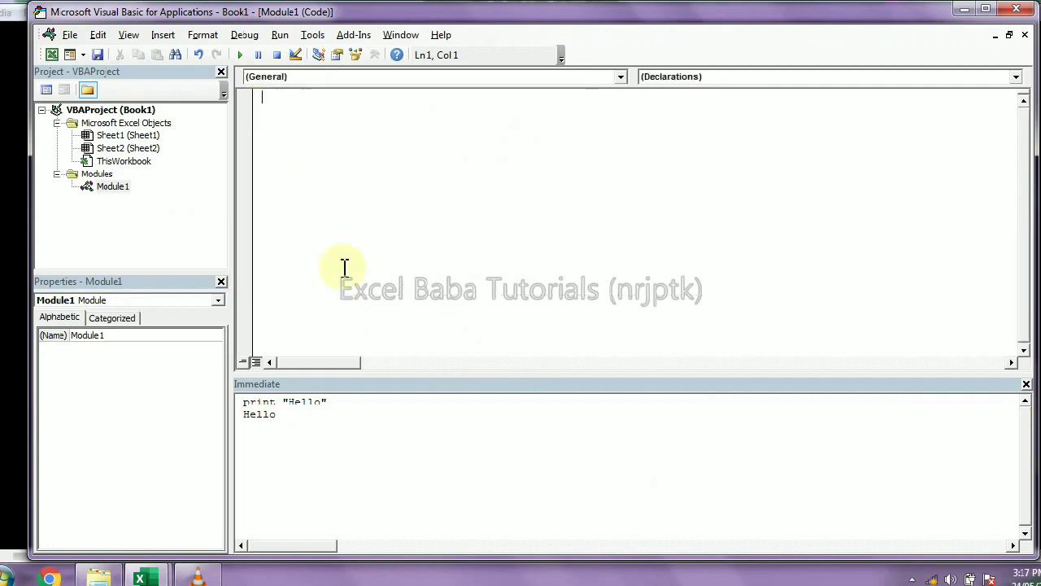
drag(288, 425, 225, 390)
key(Delete)
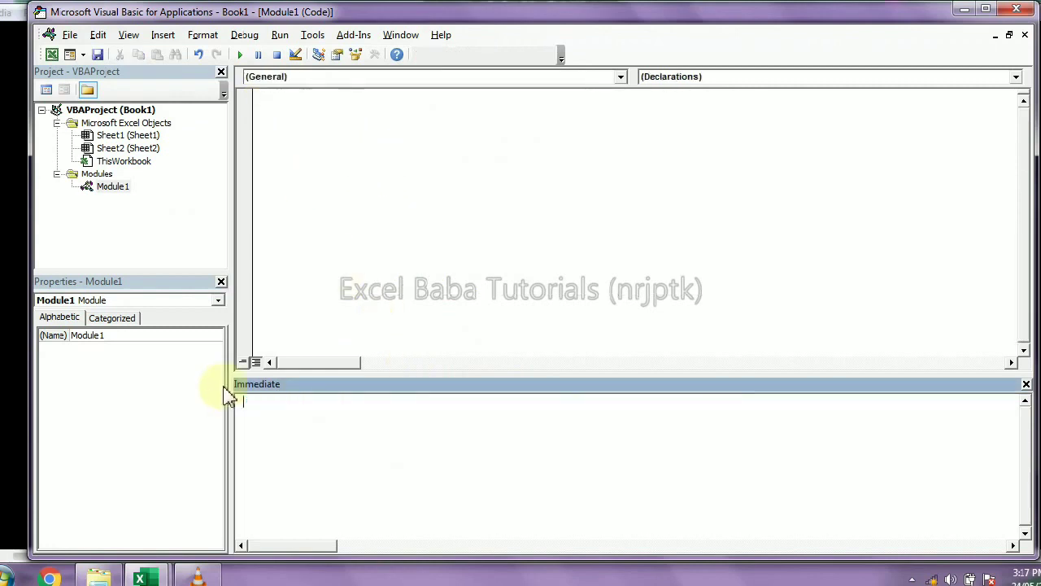
click(350, 155)
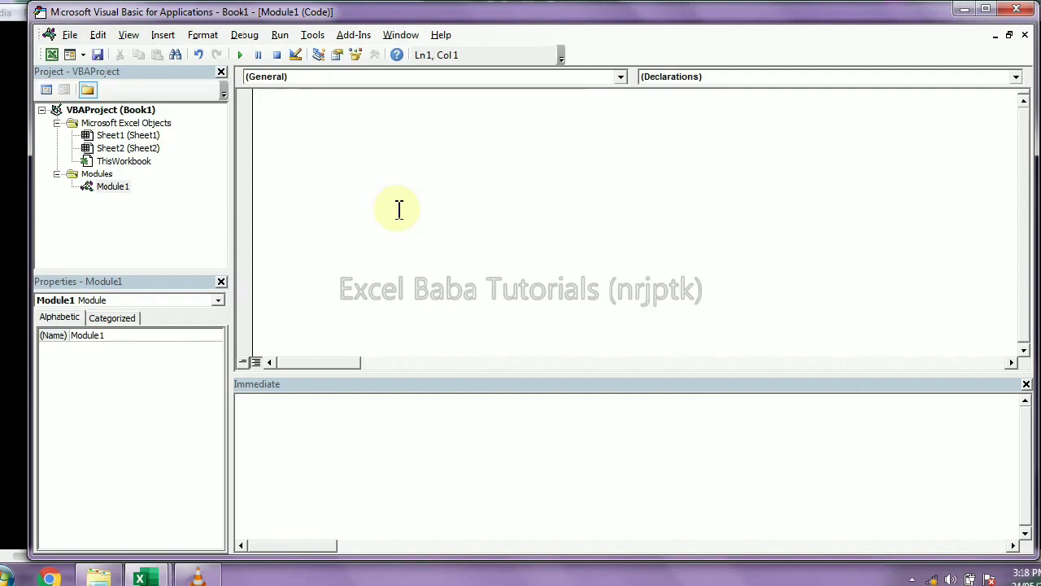
Write the Sub Macro5() header and place the cursor on a blank line inside it
text(a=)
key(BackSpace)
key(BackSpace)
text(sub )
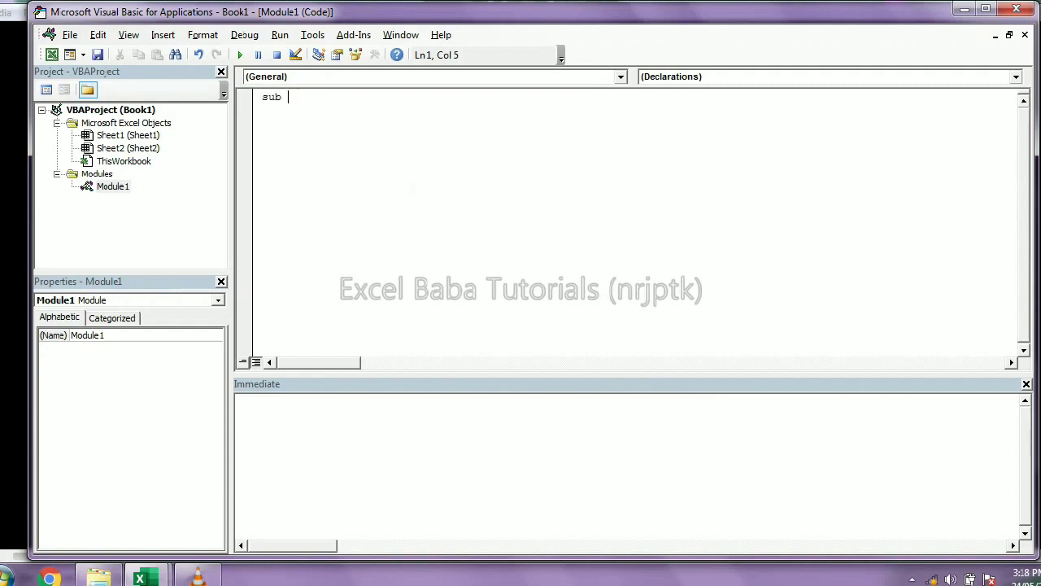
text(Macro5())
click(399, 216)
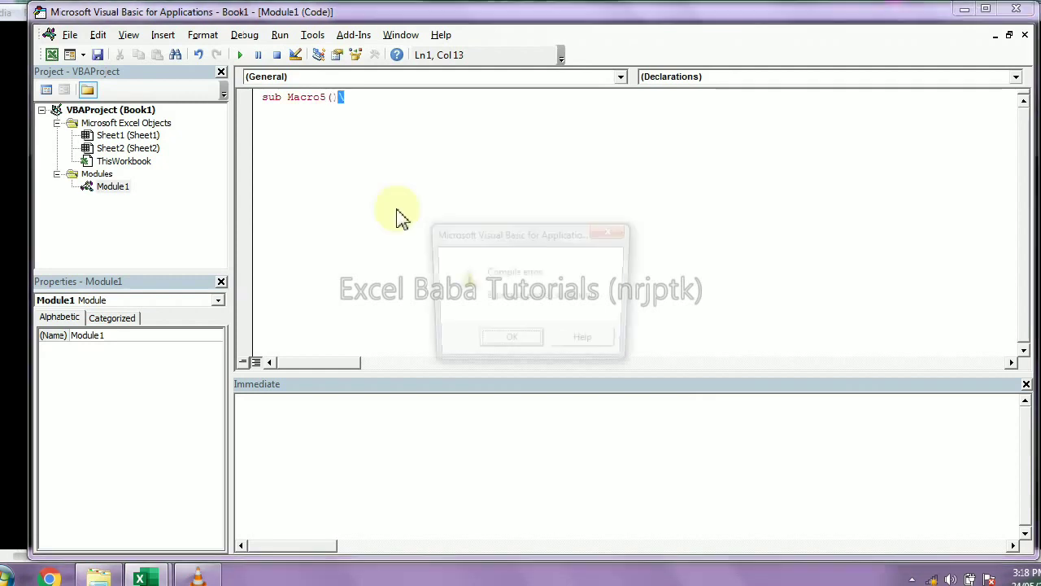
key(Return)
key(Return)
key(Return)
key(Return)
key(Up)
key(Up)
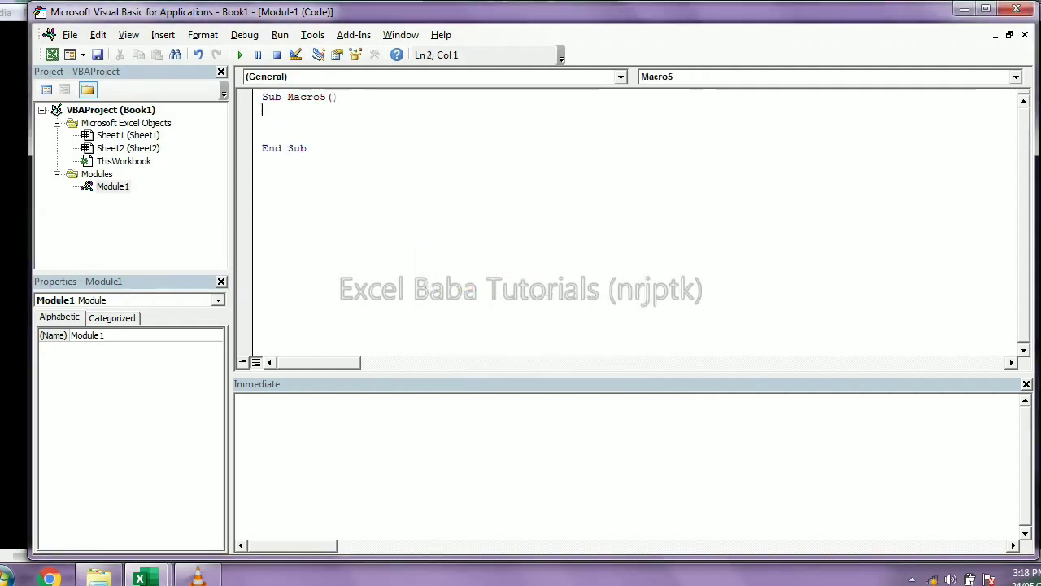
mouse_move(264, 96)
mouse_down()
mouse_move(288, 134)
mouse_move(367, 173)
mouse_up()
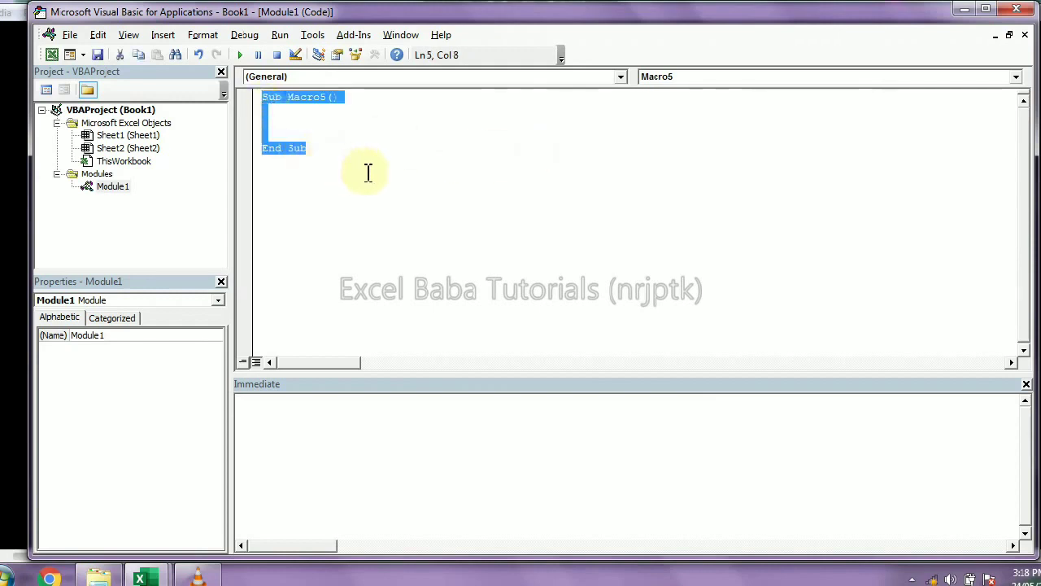
click(367, 173)
click(278, 118)
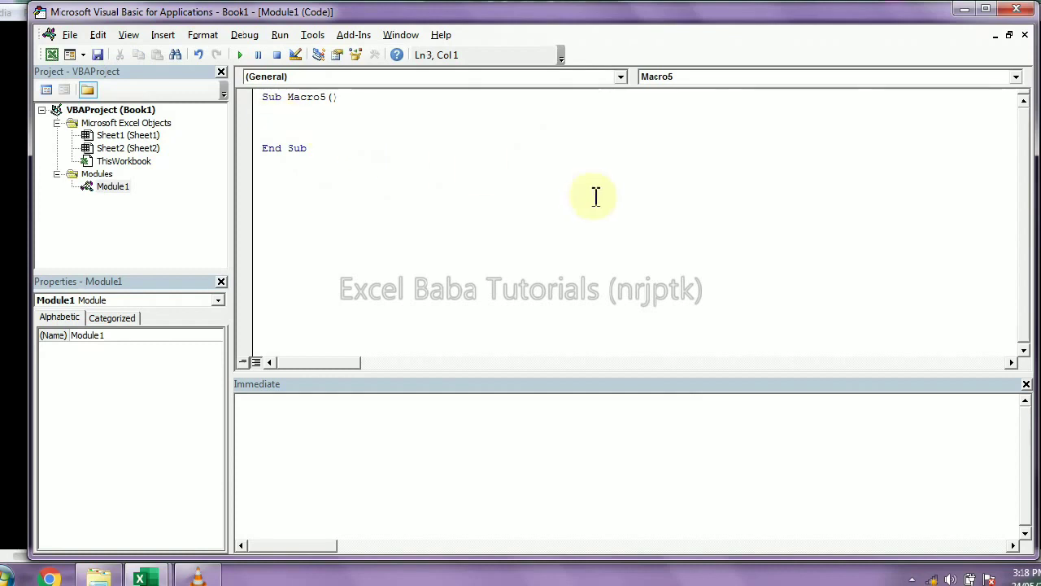
drag(273, 111, 304, 130)
double_click(307, 99)
click(309, 102)
click(278, 118)
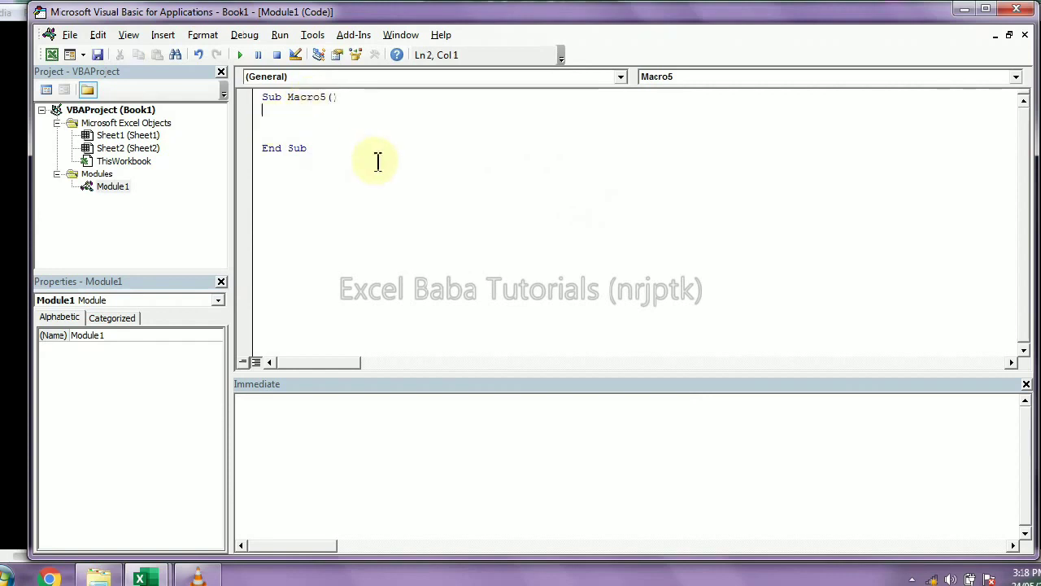
Declare Dim var1 As Byte with a '0 to 255 comment and assign var1 = -9
text(Dim)
text(var1)
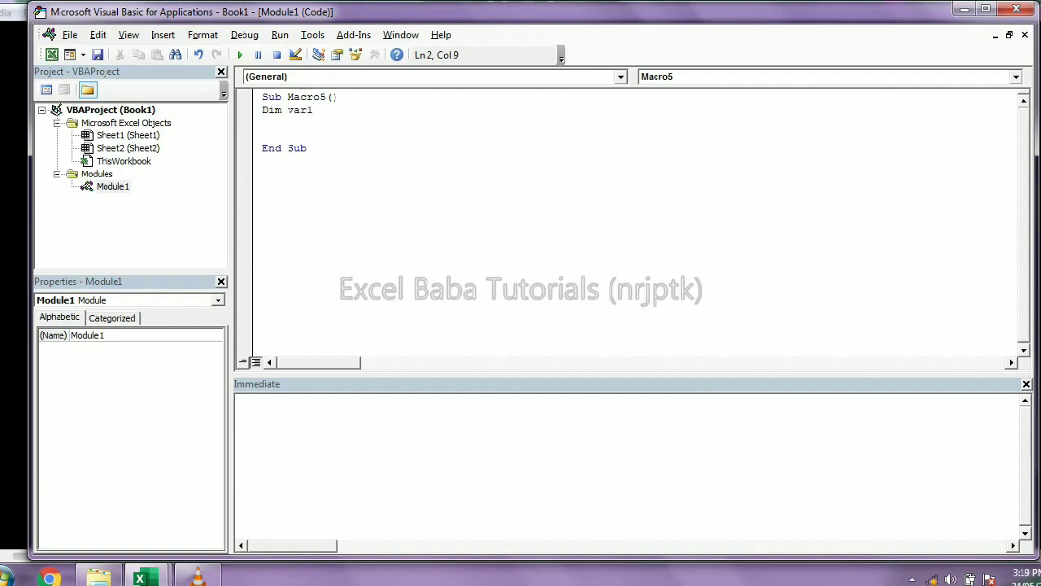
text( as )
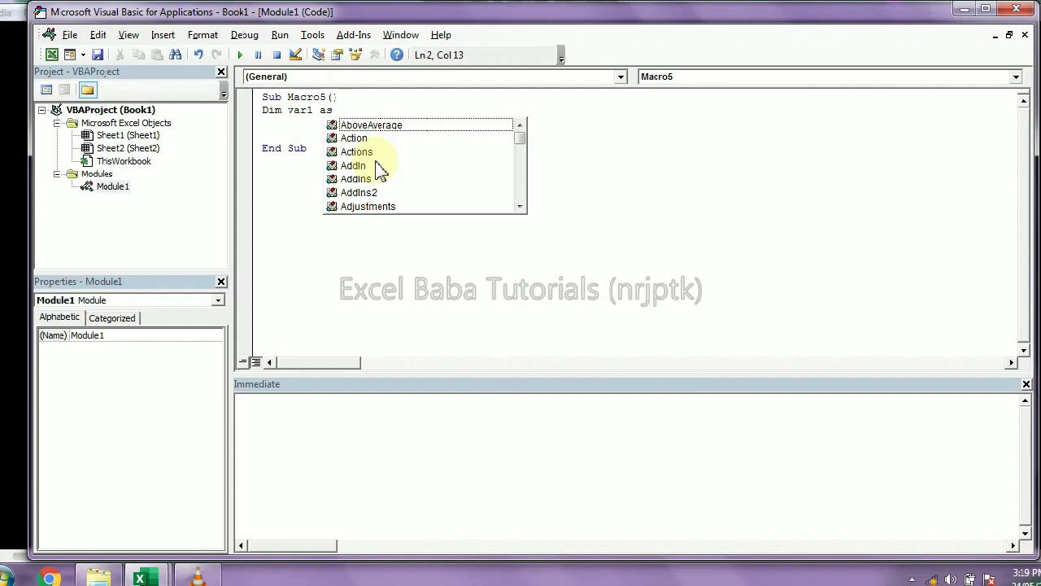
text(by)
key(Tab)
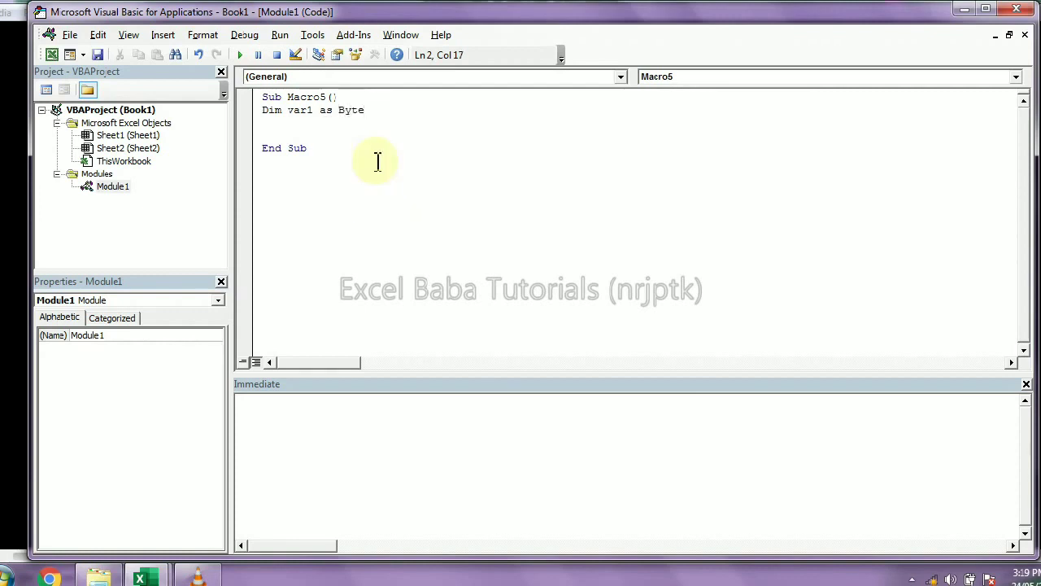
text(')
key(Down)
key(Up)
text(0 to 255)
key(Return)
text(var1 = -9)
Run Macro5, trace the Overflow to var1 = -9, reset, and change it to 10
click(313, 145)
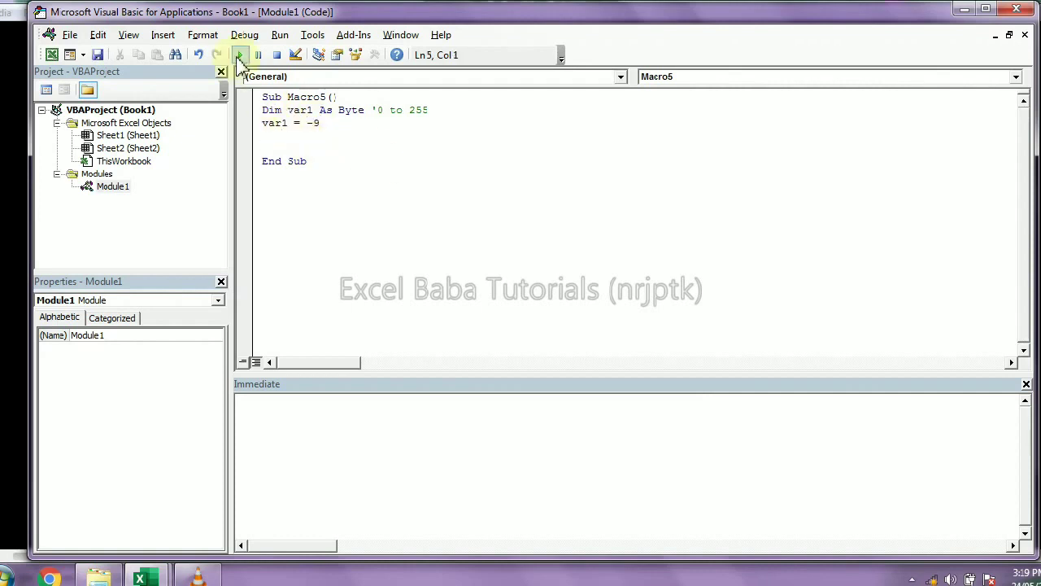
click(240, 55)
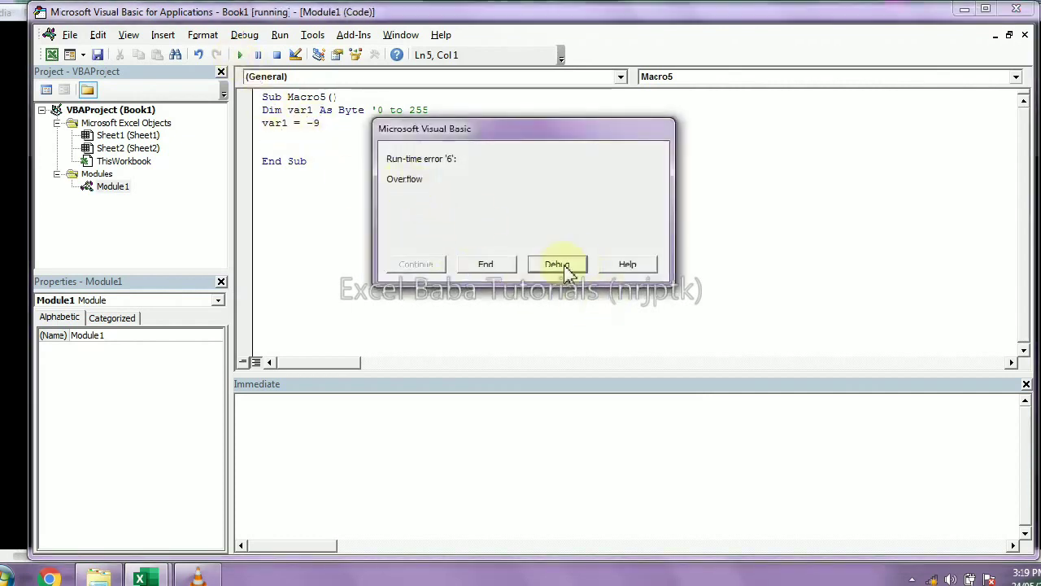
click(559, 265)
click(276, 54)
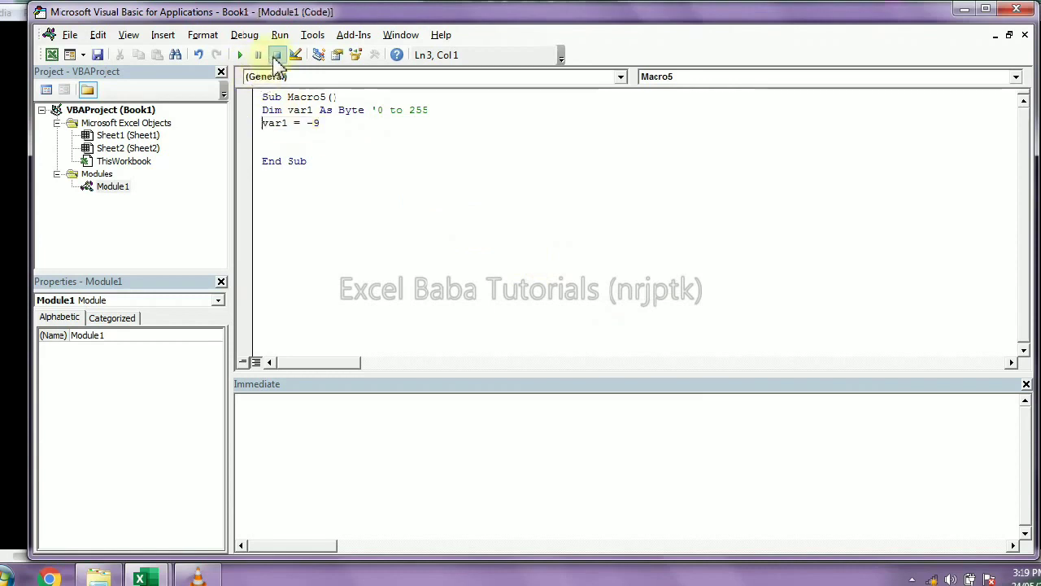
drag(312, 122, 338, 140)
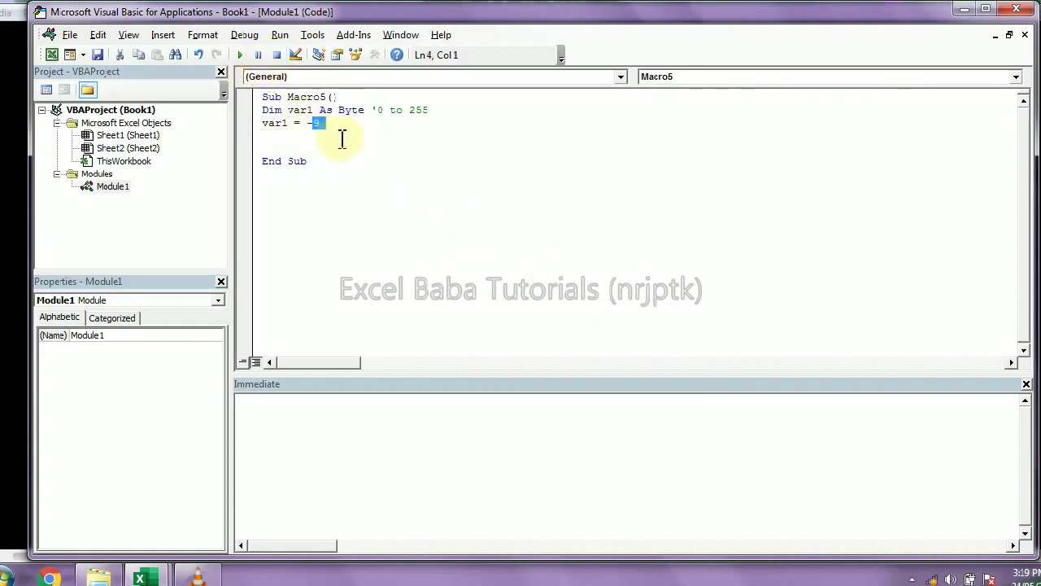
key(BackSpace)
text(10)
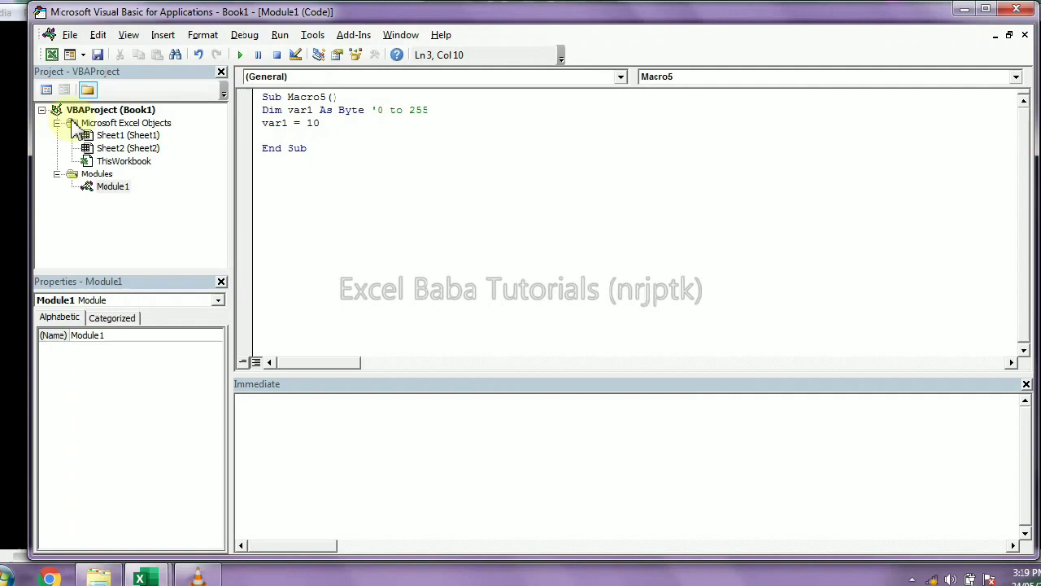
Start a Range("A1").Value line below the assignment
click(304, 137)
text(range()
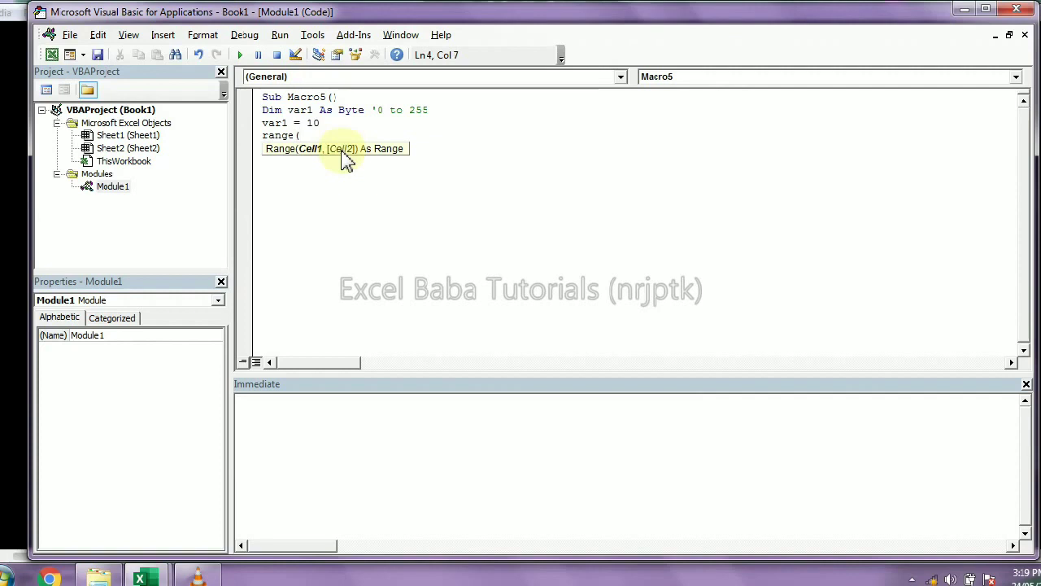
text("A1")
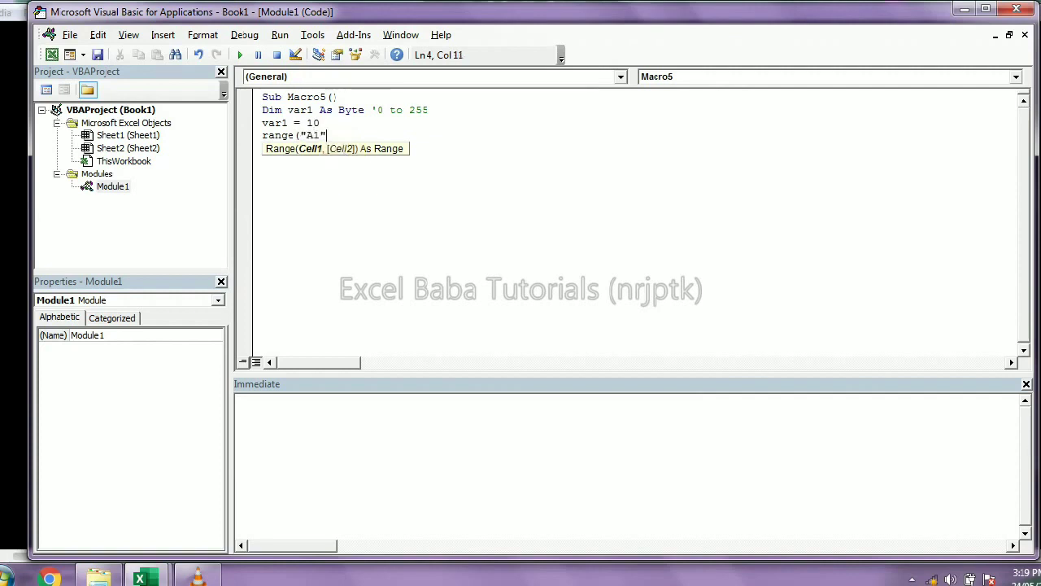
text().value)
key(Tab)
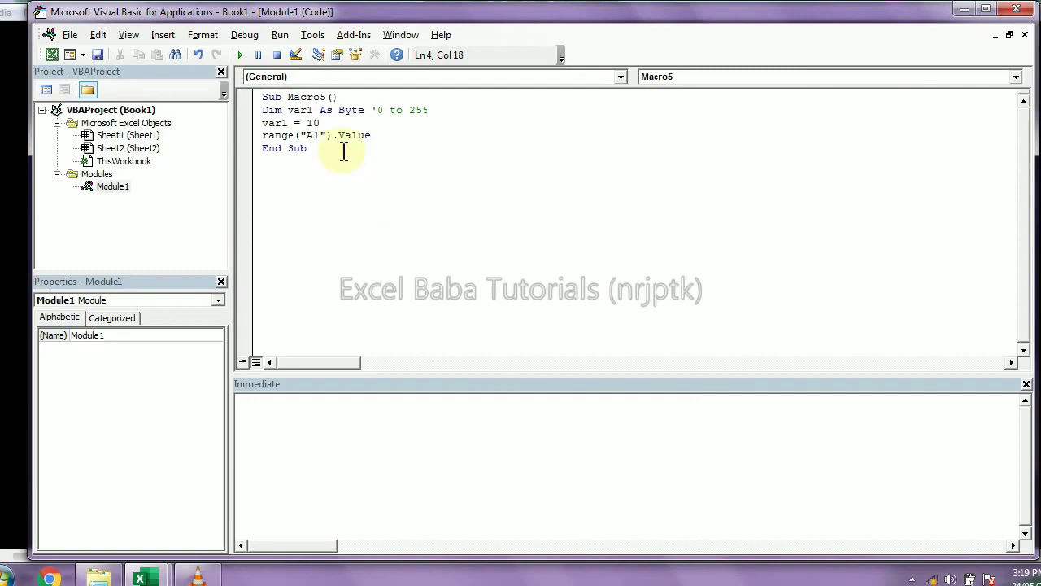
key(Left)
key(Left)
key(Left)
key(Left)
key(Left)
key(Left)
key(Left)
key(Left)
key(Left)
key(Left)
Try then remove a sheet2.Activate line, and complete Range("A1").Value = var1
key(Up)
key(End)
key(Return)
text(sheet2.ac)
double_click(344, 148)
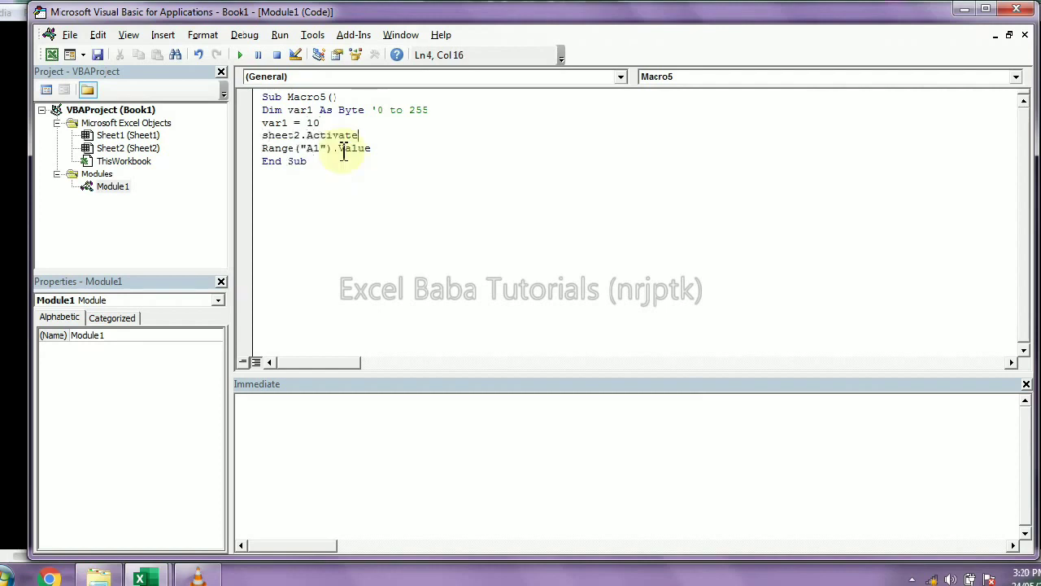
key(shift+Home)
key(Delete)
key(Delete)
key(End)
text(=var1)
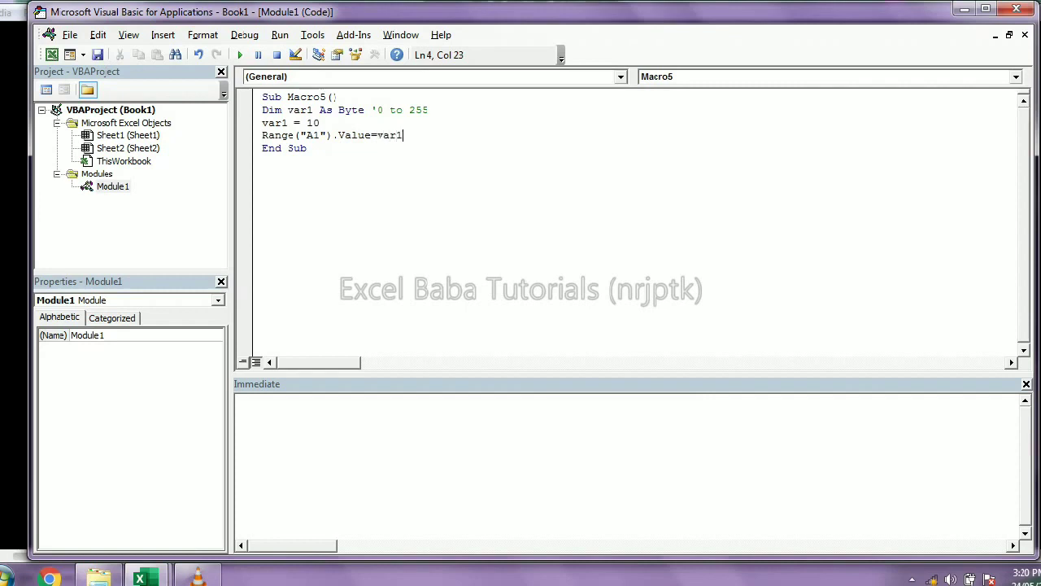
key(Down)
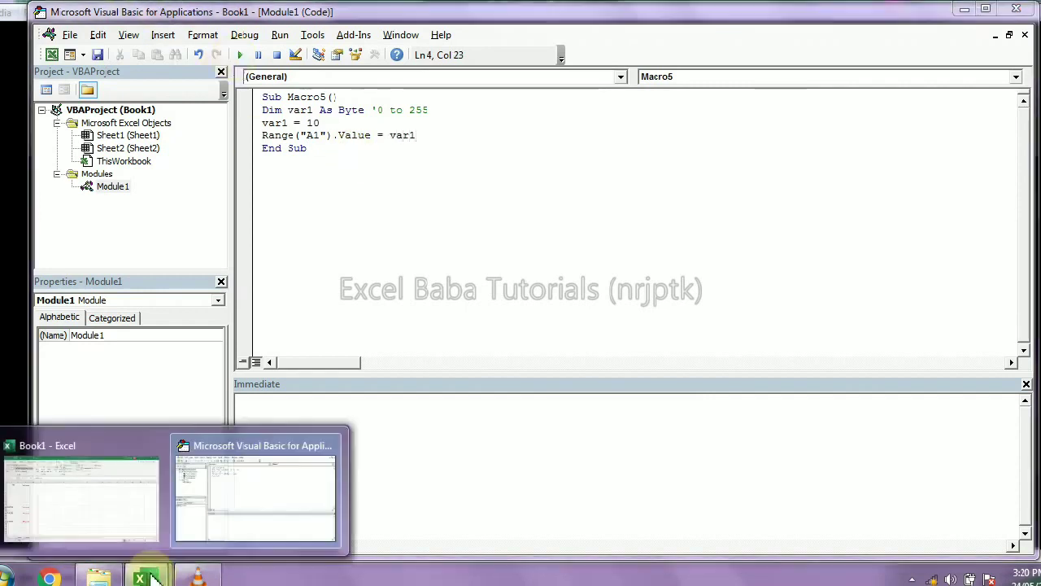
Check the Excel workbook, then return to the Macro5 code
mouse_move(140, 577)
click(102, 493)
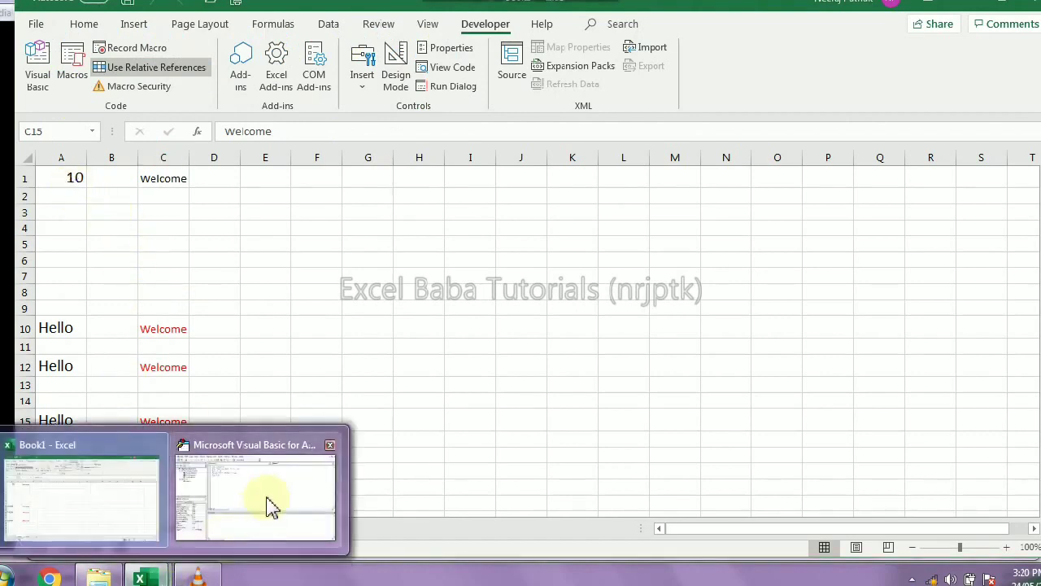
click(271, 504)
click(435, 110)
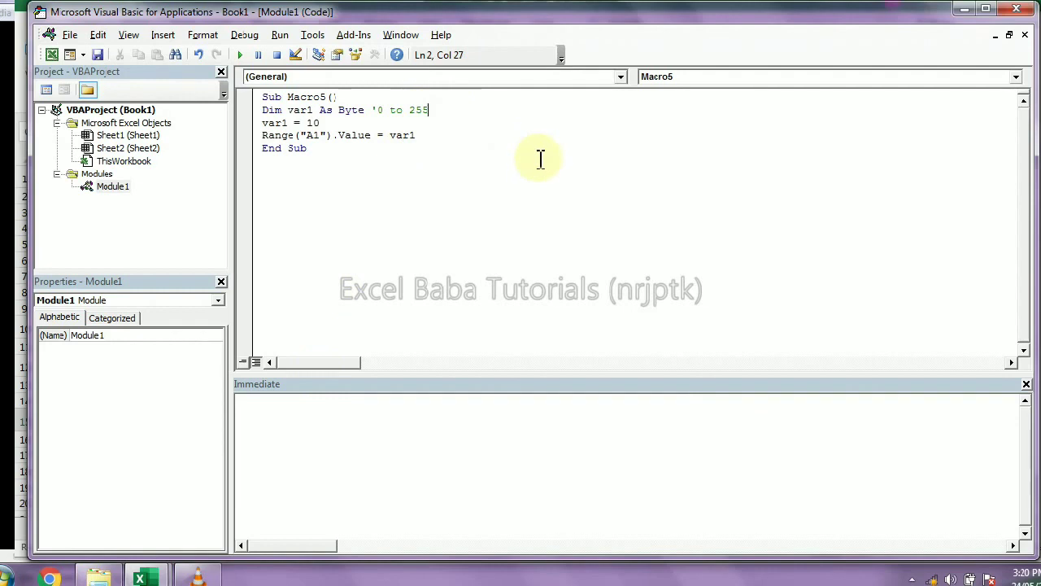
Declare var2, var3 and var4 As Integer and var5 As Double, commenting the Integer range
key(Return)
text(Dim var2 as )
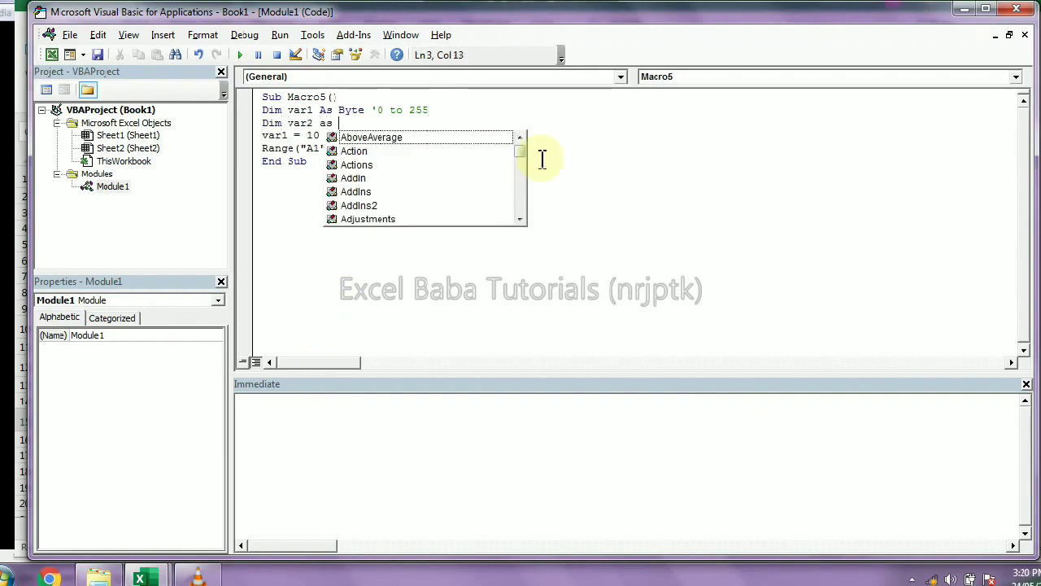
text(Integer)
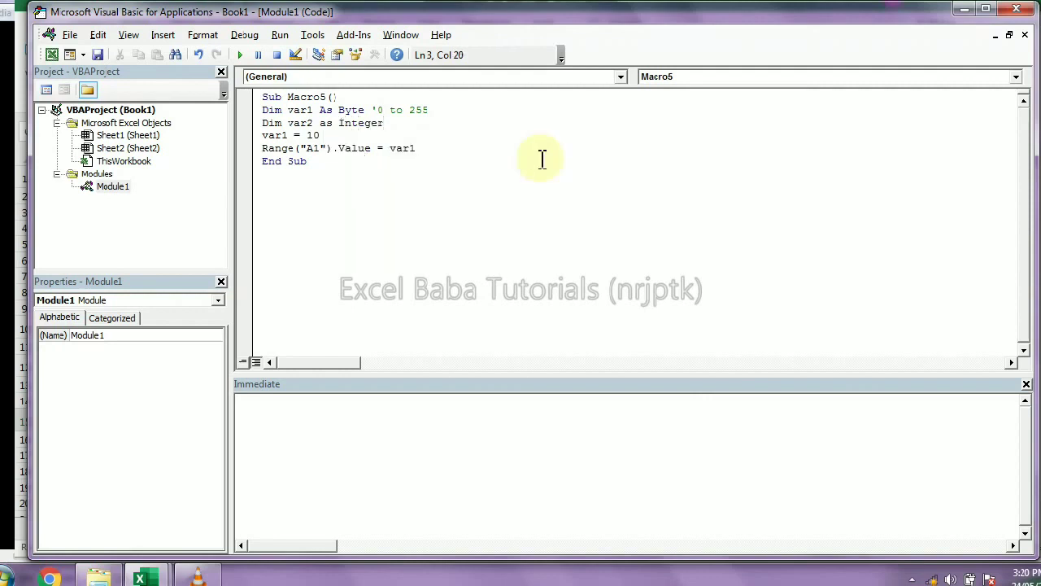
text( '32768 to 327)
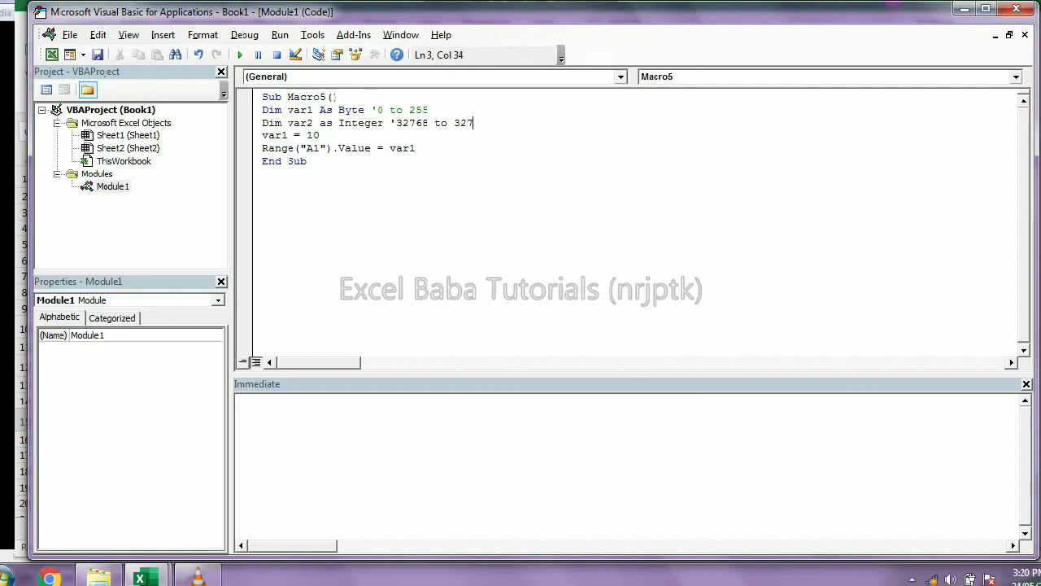
text(67)
key(Return)
text(Dim var3 as Integer, var4 as in)
key(Return)
key(Up)
key(End)
text(, var5 as )
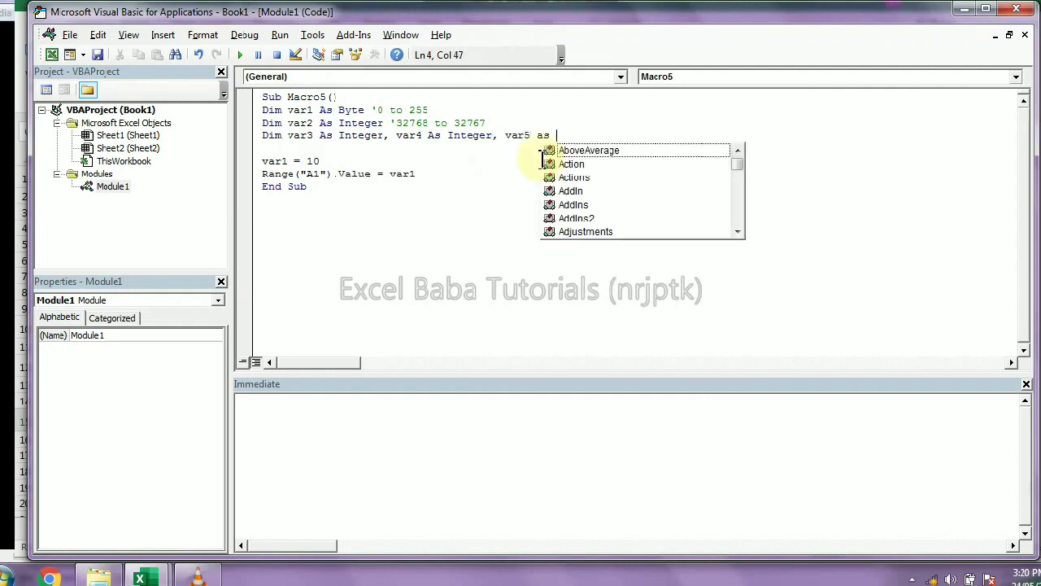
text(dou)
key(Tab)
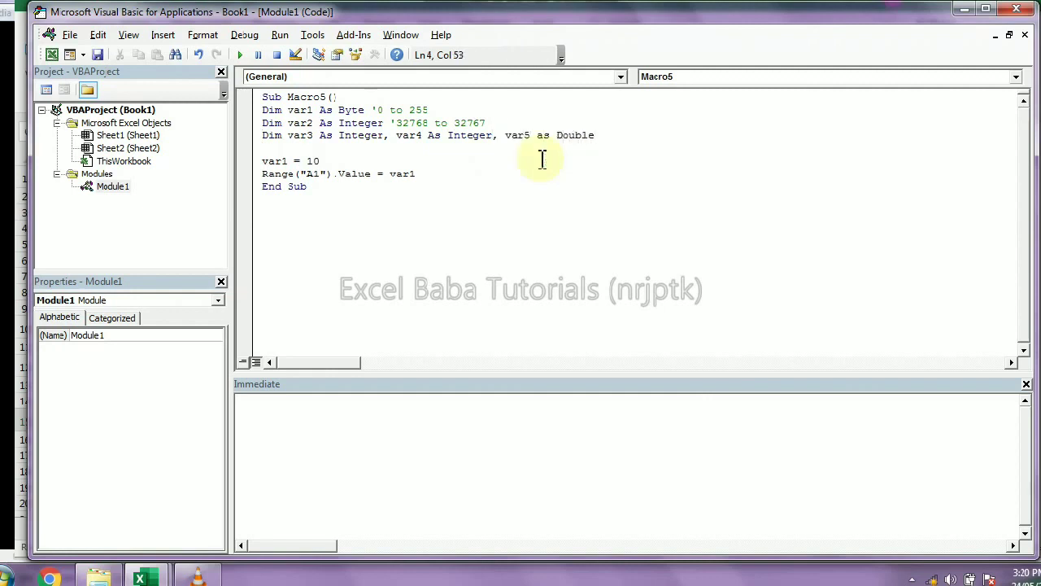
key(Return)
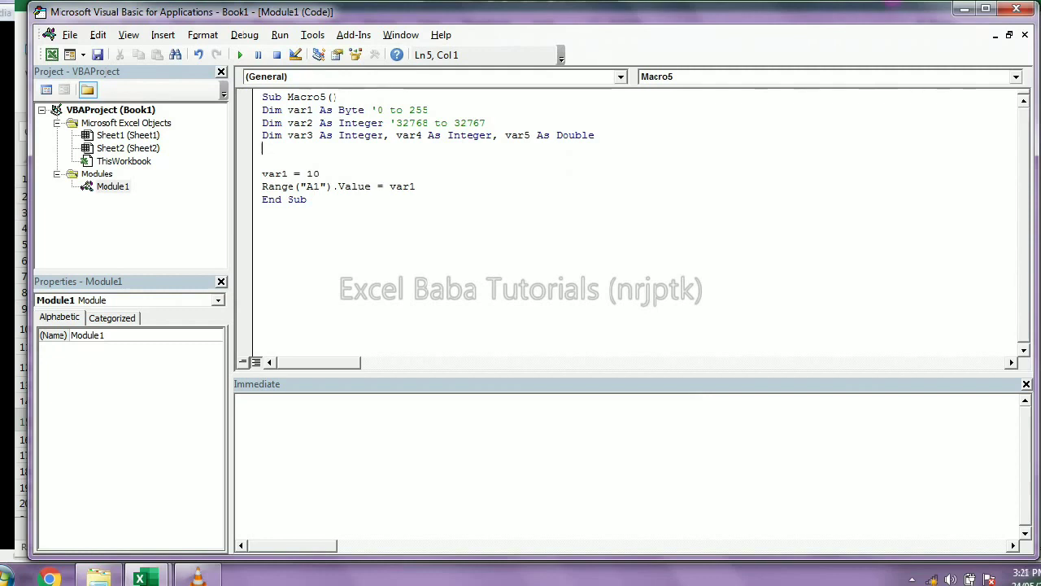
click(262, 135)
key(Return)
key(Up)
text(Dim a as lon)
key(Tab)
key(Tab)
text(' )
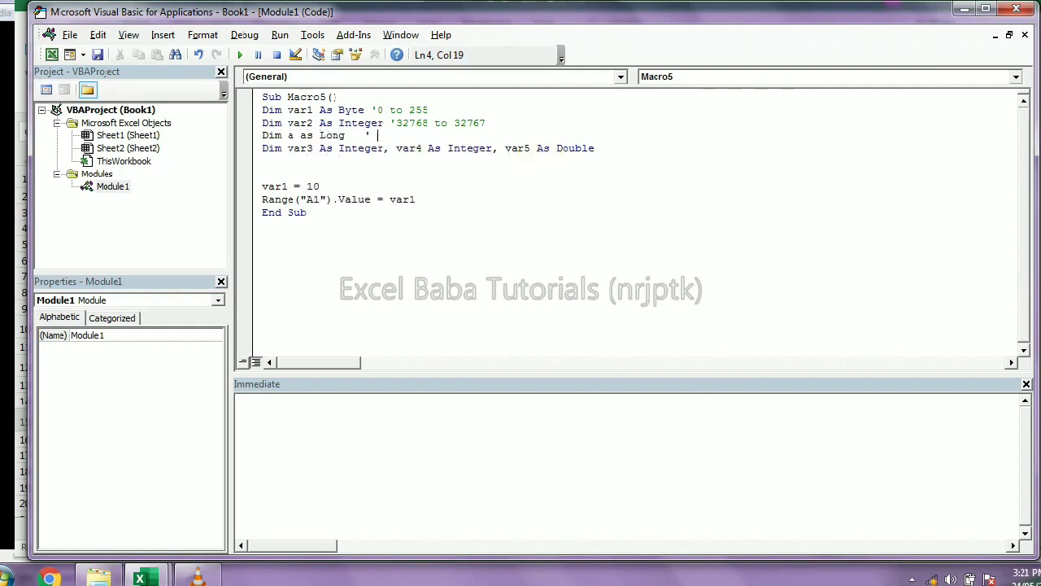
text(-)
text(2147483648 to )
text(24)
text(4)
text(7483648)
click(486, 123)
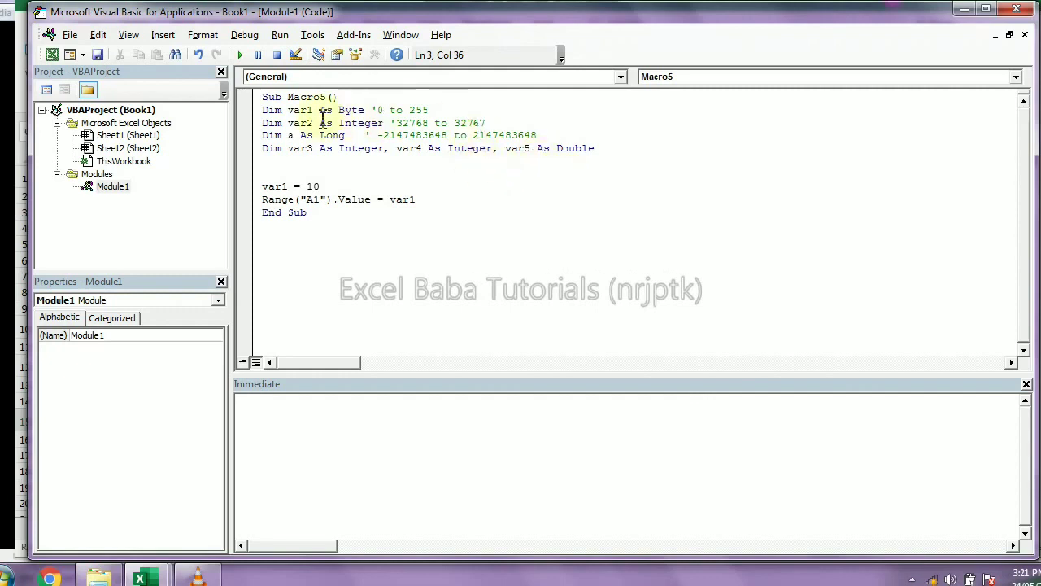
drag(288, 110, 370, 110)
click(280, 128)
mouse_move(281, 126)
mouse_down()
mouse_move(339, 123)
mouse_move(352, 110)
mouse_up()
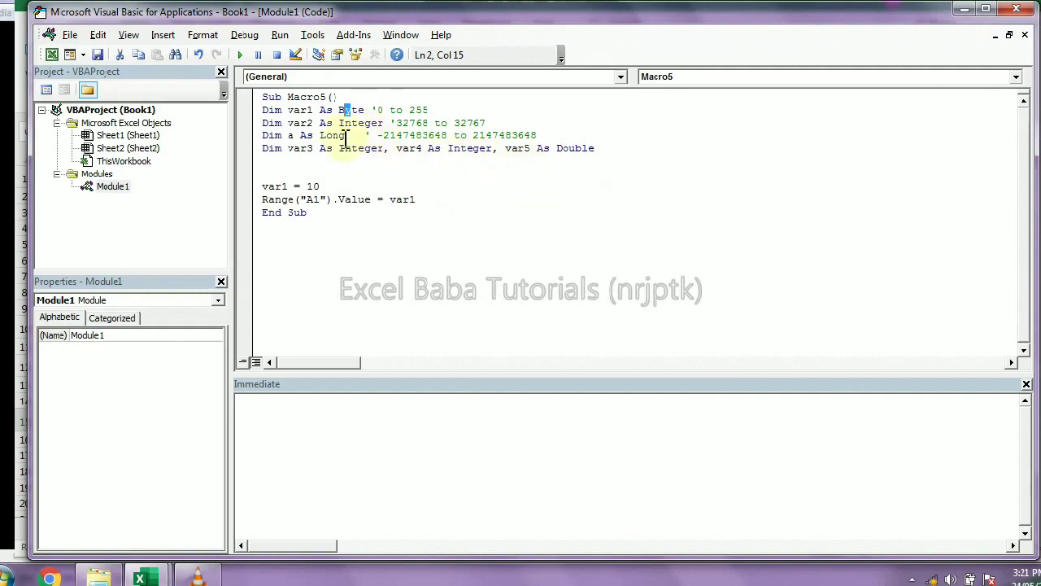
drag(346, 135, 471, 128)
click(352, 135)
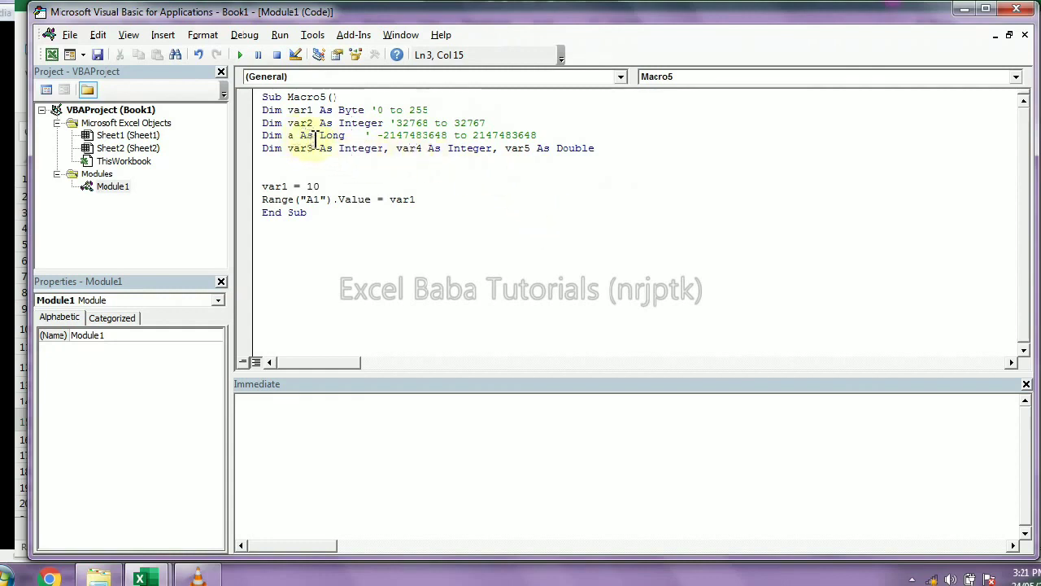
click(283, 135)
mouse_move(285, 135)
mouse_down()
mouse_move(364, 123)
mouse_move(364, 110)
mouse_up()
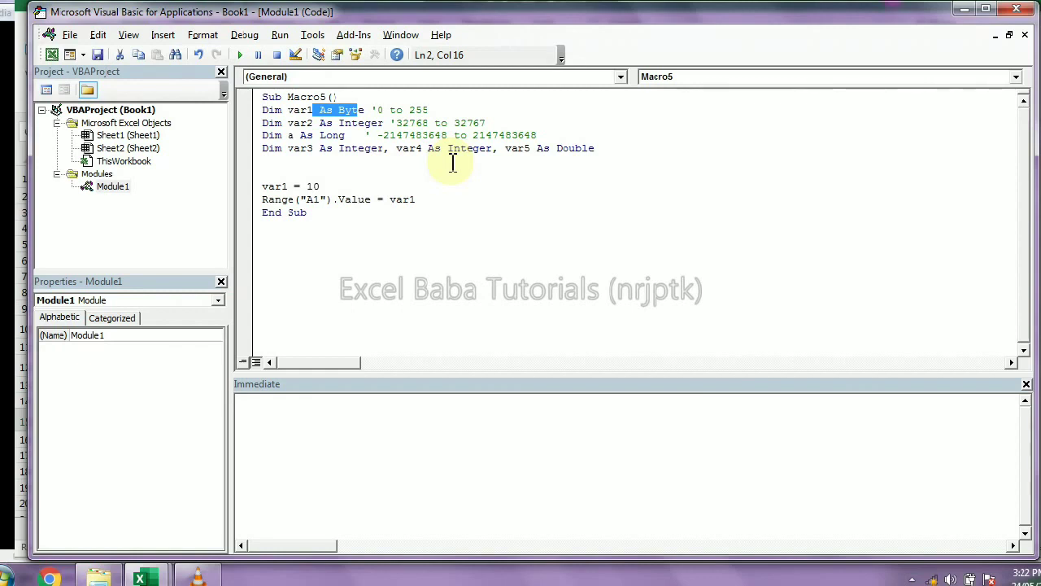
double_click(329, 136)
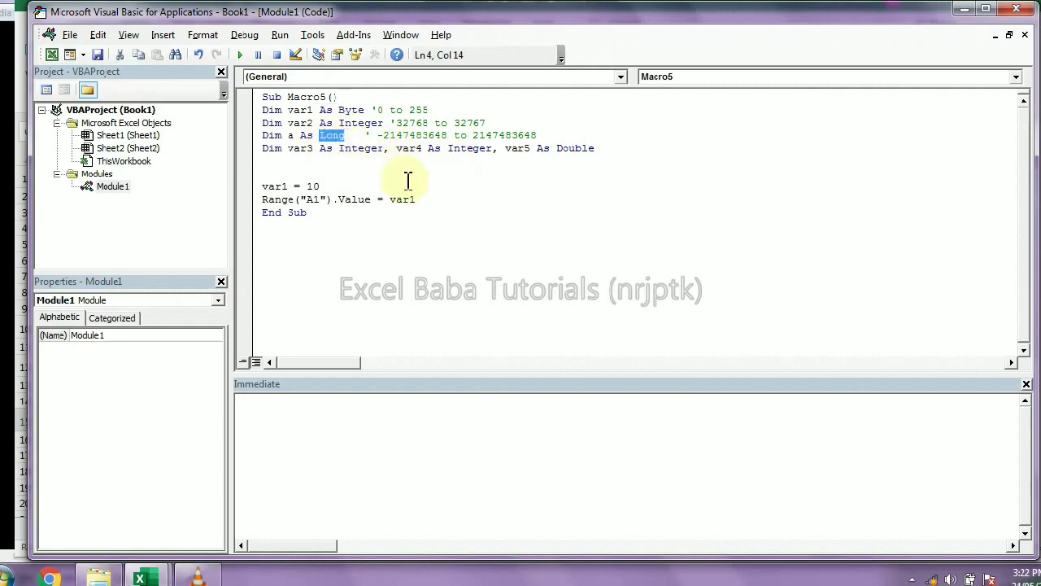
drag(318, 123, 372, 123)
click(565, 135)
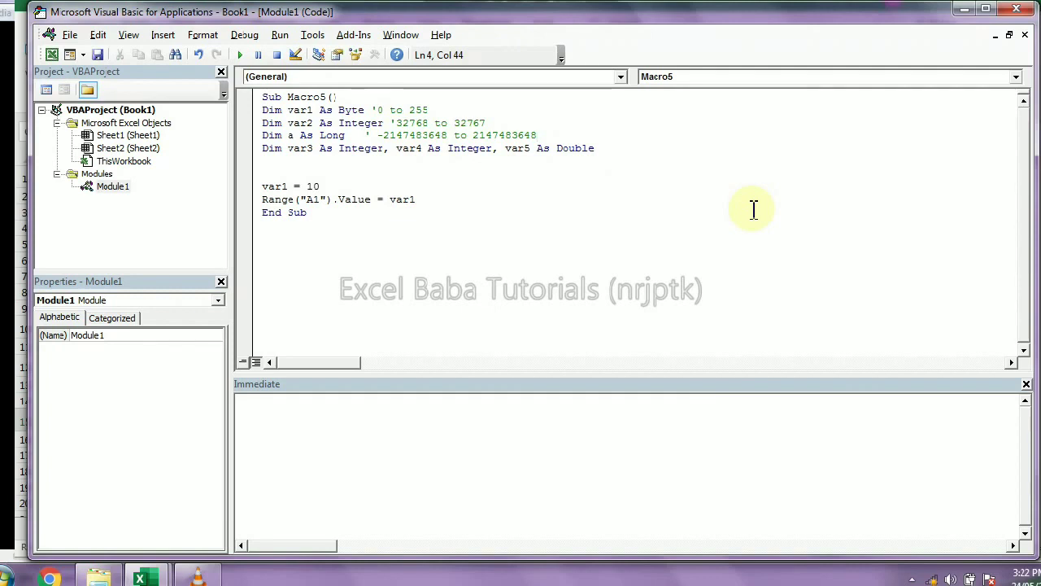
Declare b As Single and c As Double, commenting the Single range -3.402823E38 to 1.401298E-45
key(Return)
text(Dim )
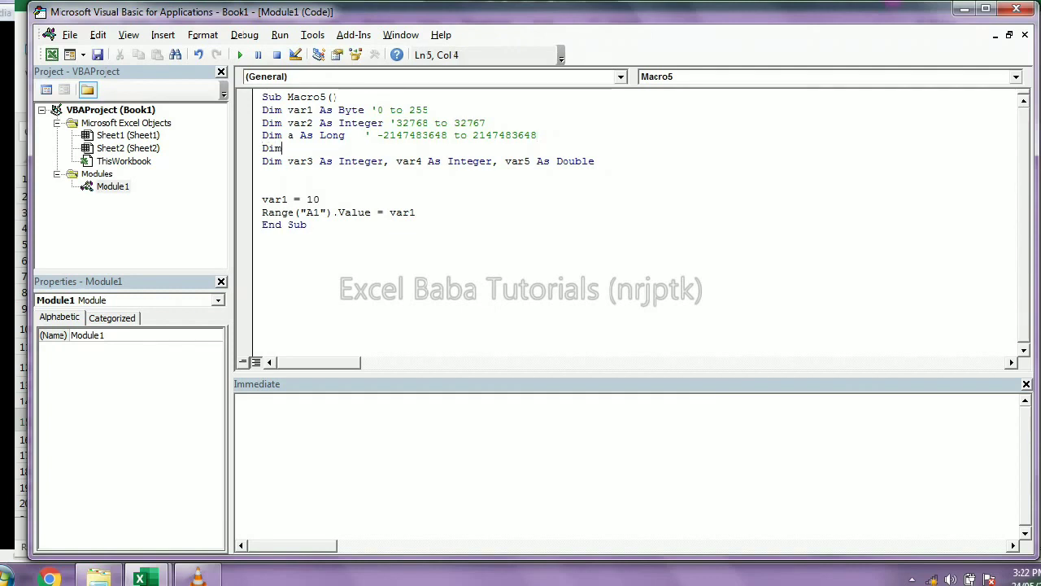
text(b as sin)
key(BackSpace)
key(BackSpace)
text(sin,)
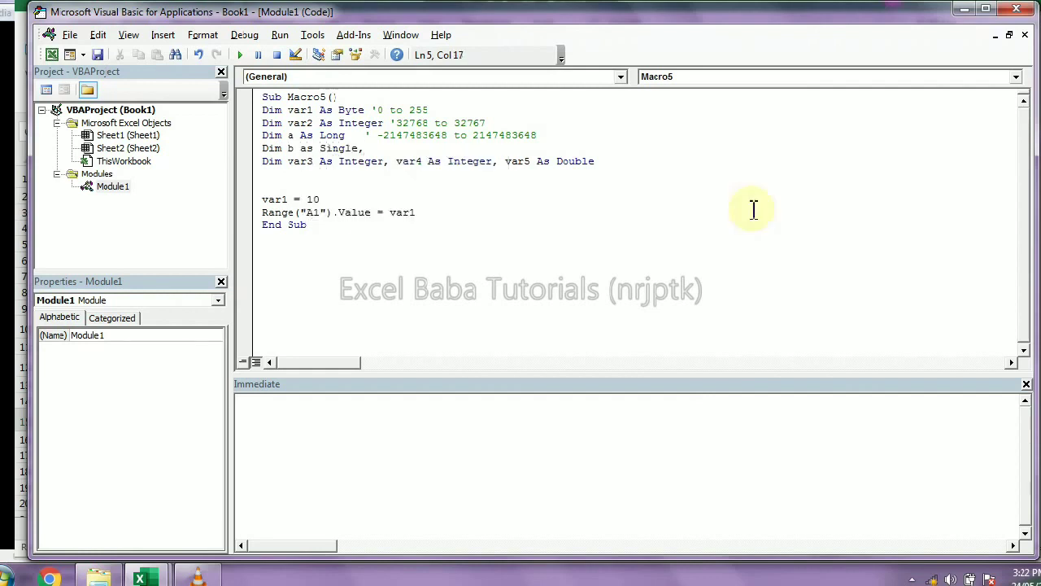
text(c as double)
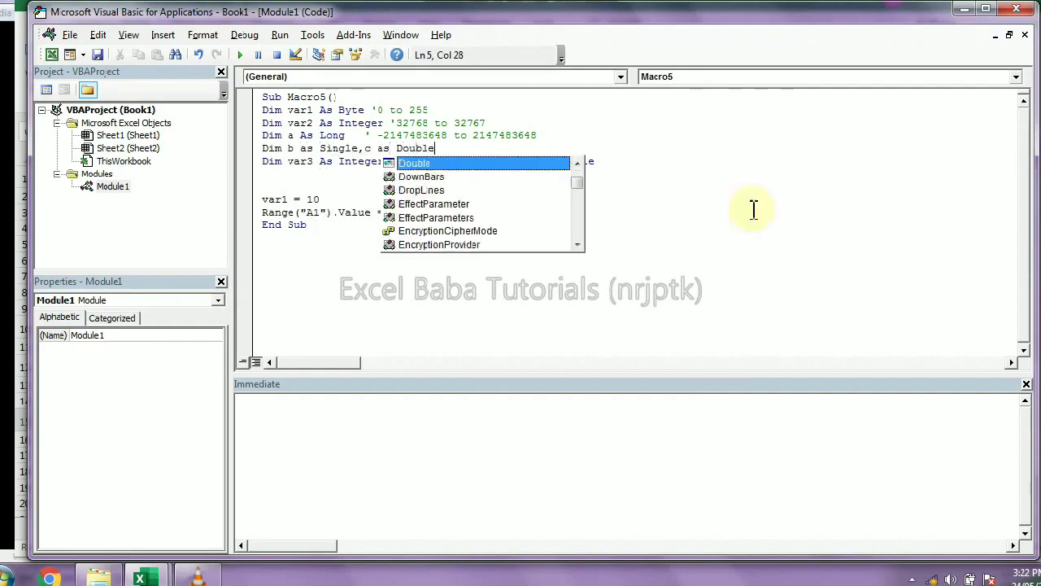
key(Tab)
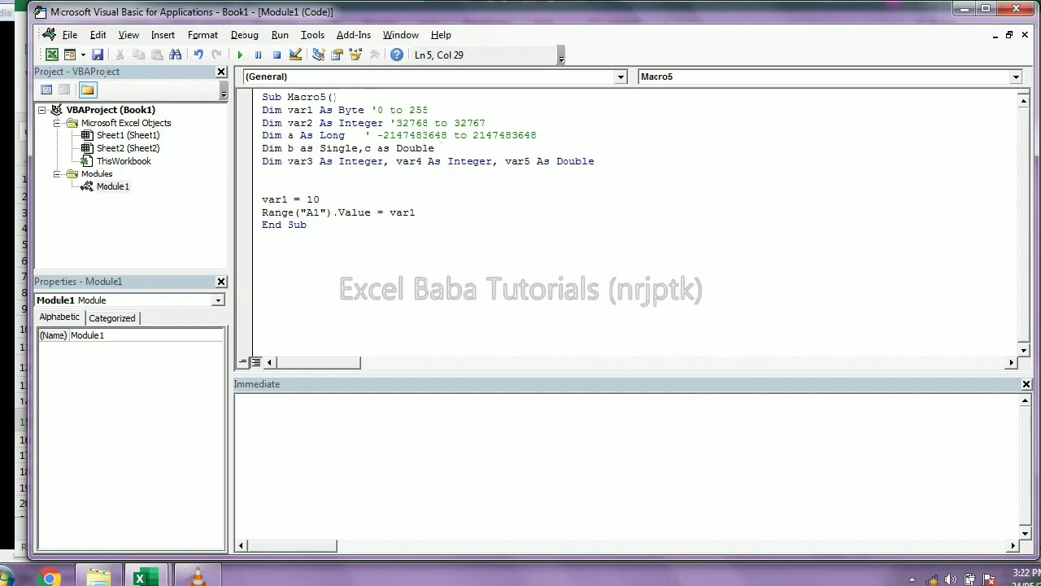
text('Single )
text(-3.402823E)
text(38)
text( to )
text(1.)
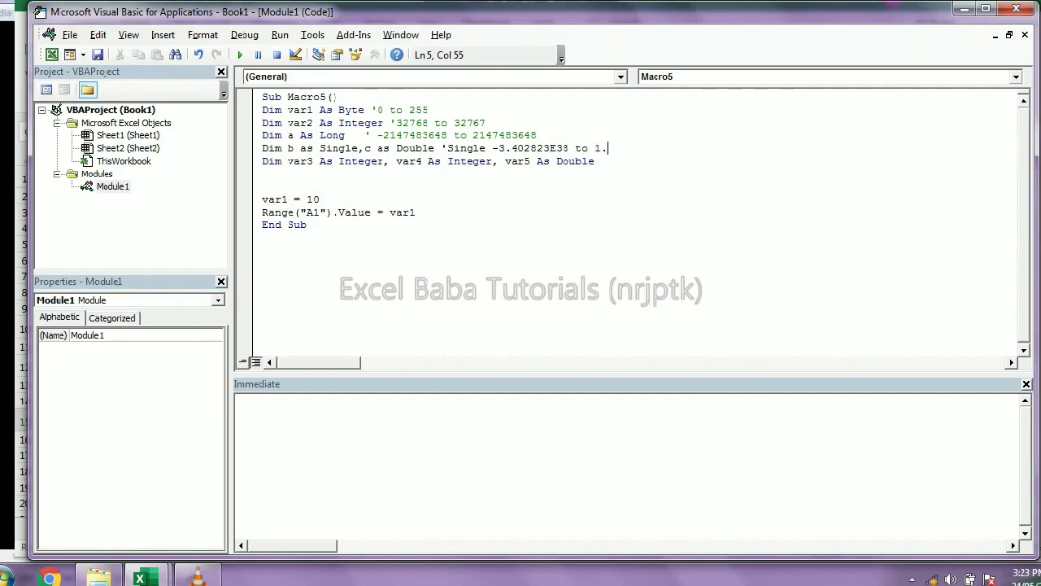
text(401298E-)
text(45)
key(Down)
key(Up)
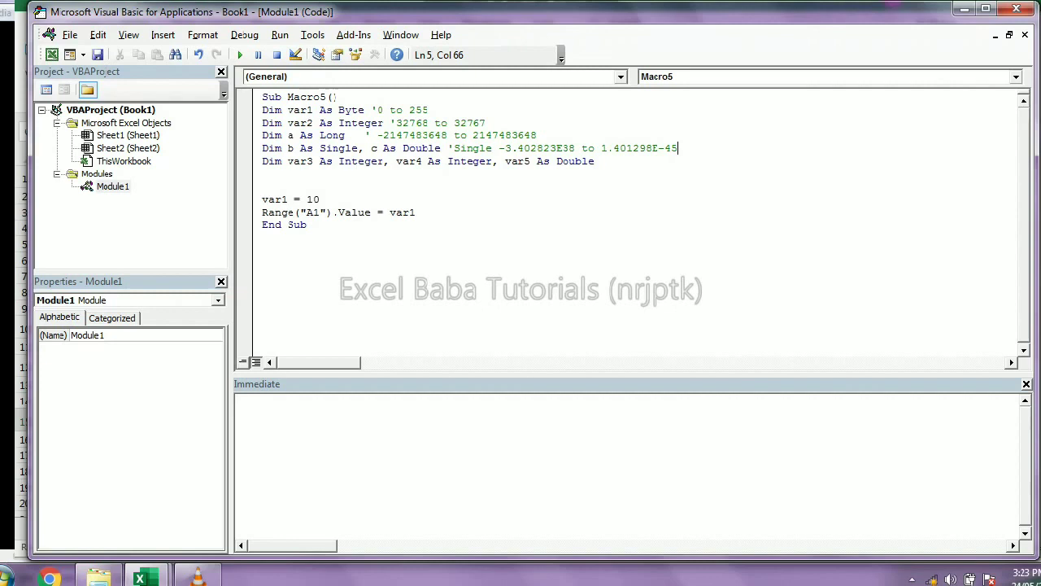
Add a Date declaration for d and a Currency declaration, dismissing the colour-scheme warning
key(Return)
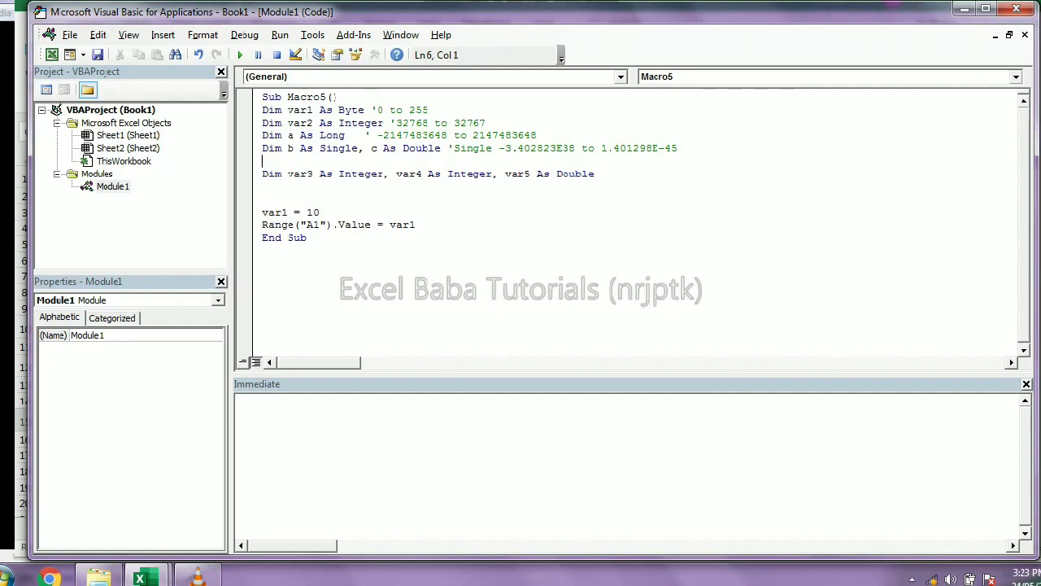
text(Dim d a)
text(s Date)
key(Return)
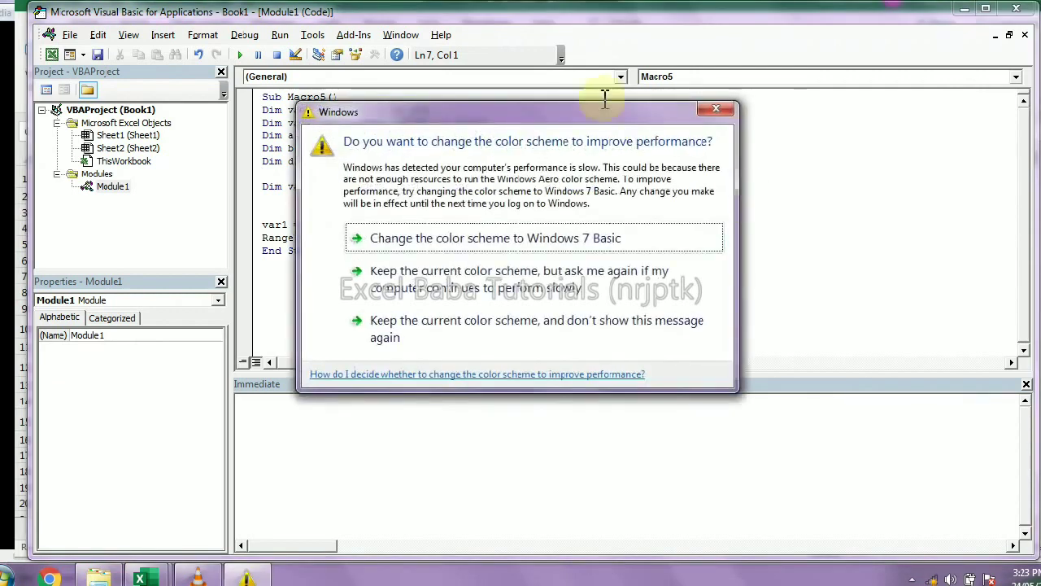
click(434, 334)
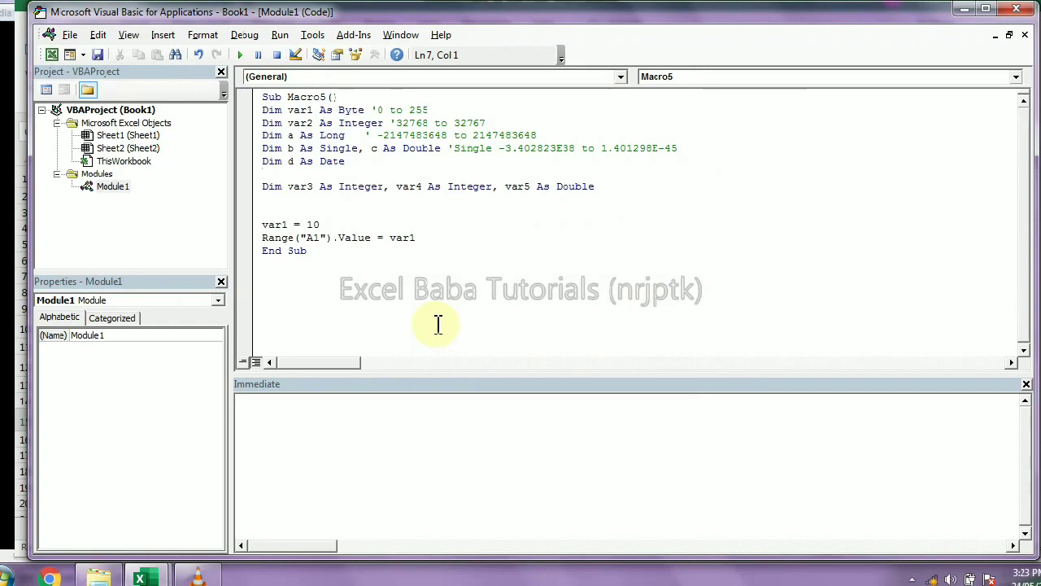
text(Dim f)
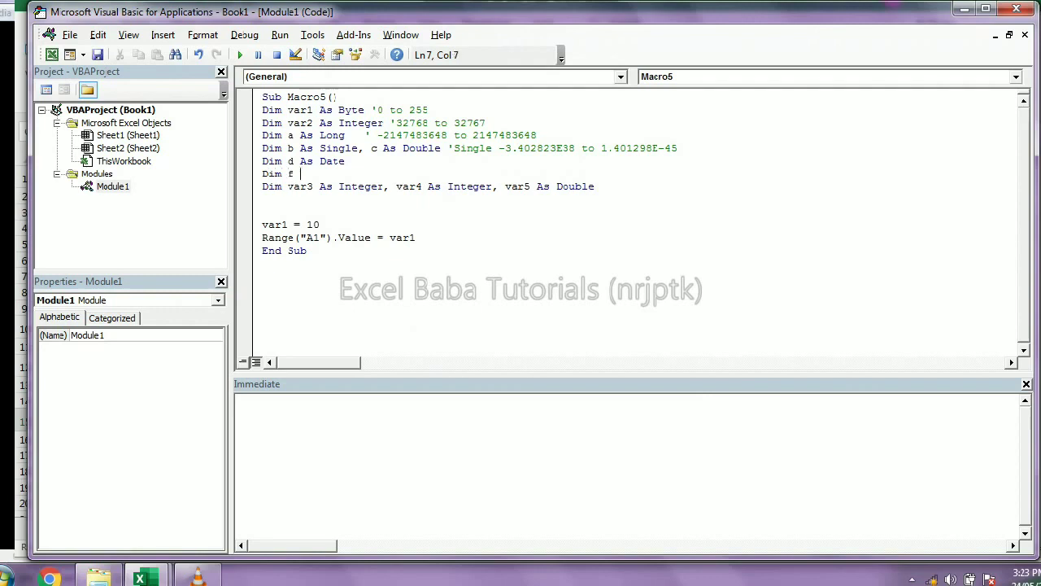
text(As cur)
key(Tab)
key(Return)
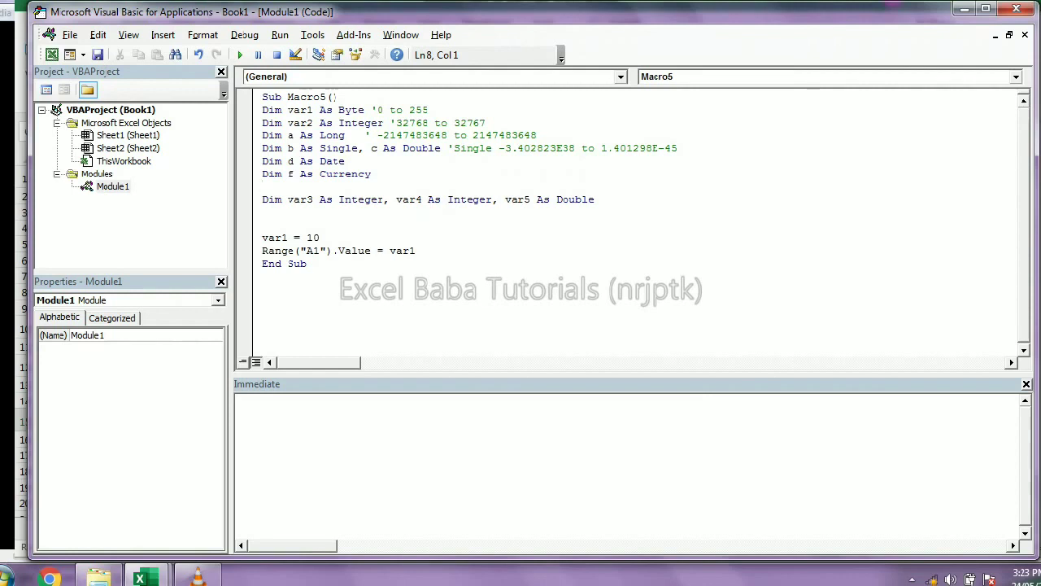
Declare s As String and x As Boolean, then add the line k = True
text(Dim )
text(s )
text(as st)
key(Return)
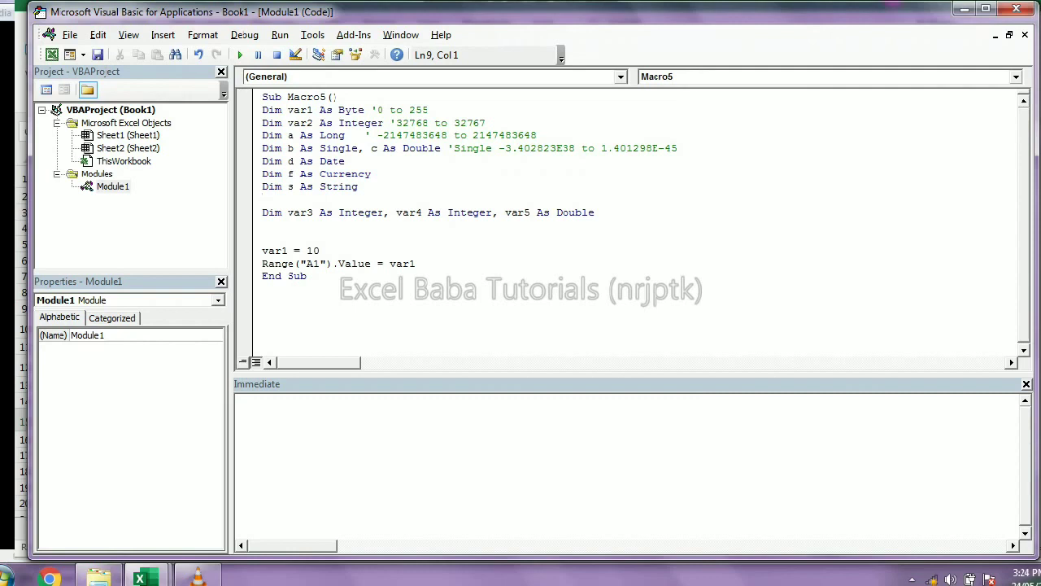
text(Dim x as bool)
key(Tab)
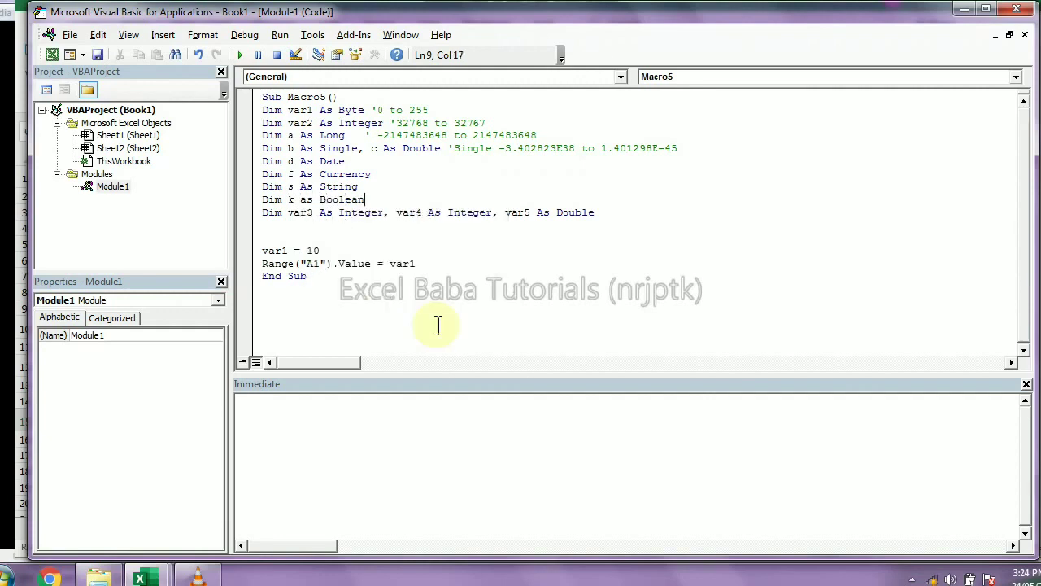
key(Return)
text(k)
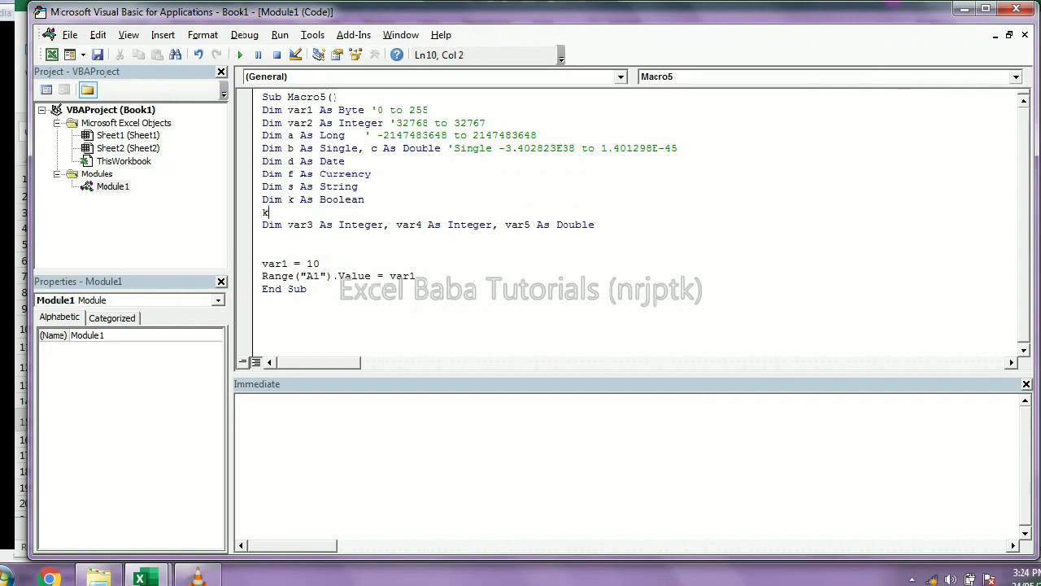
text(=)
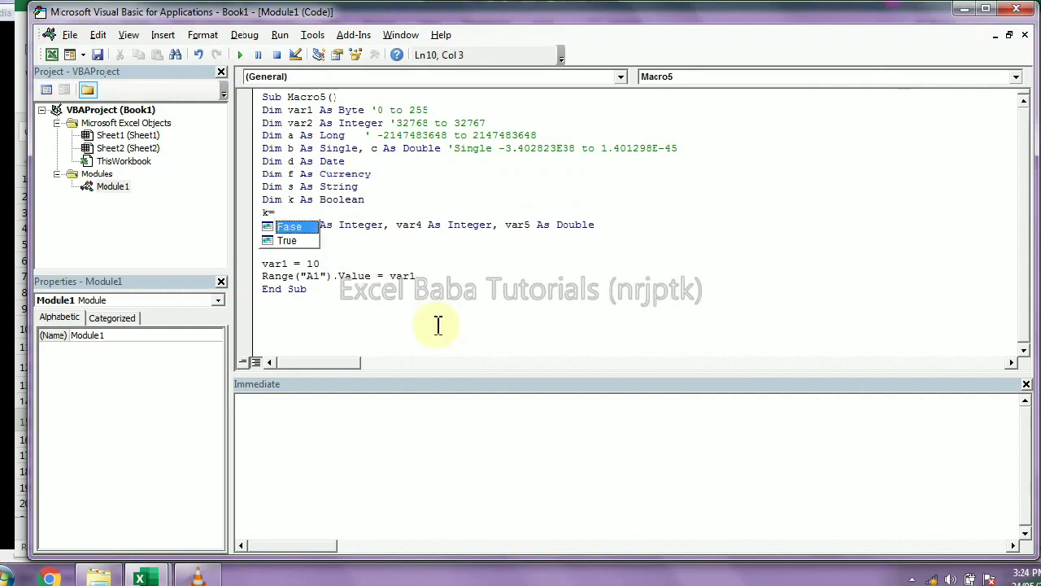
key(Down)
key(Tab)
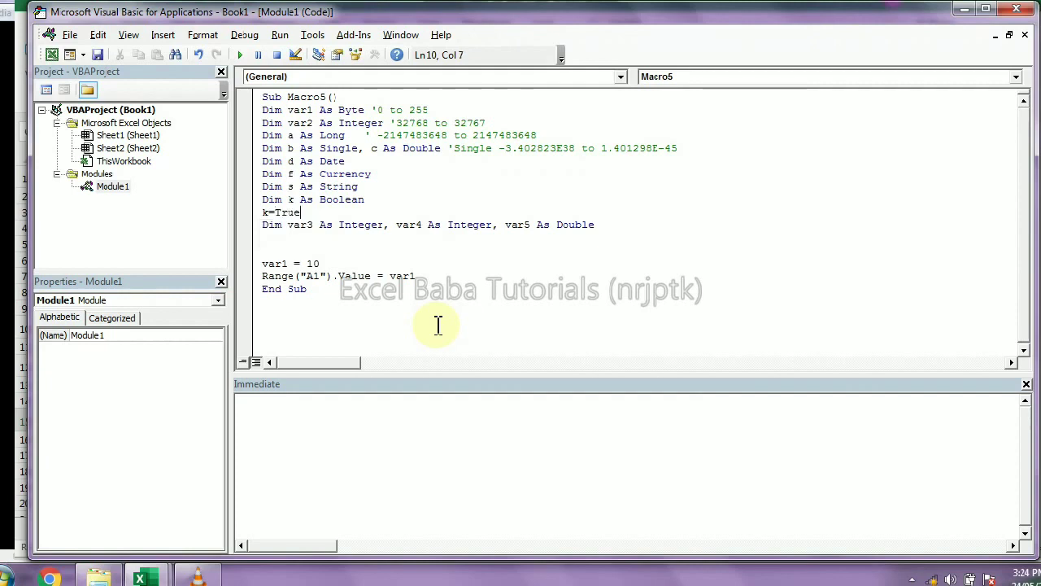
key(Return)
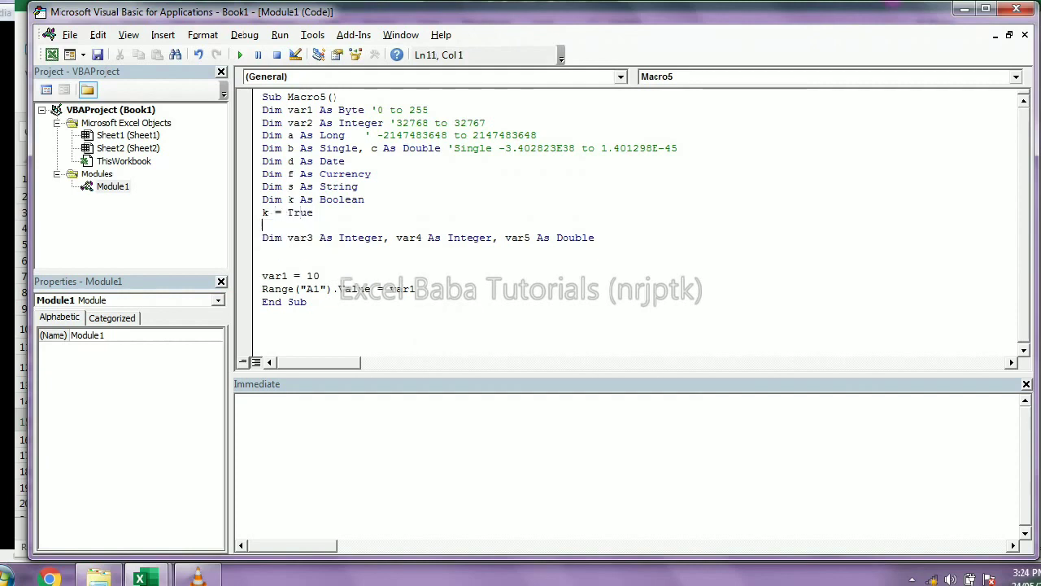
text(Dim )
text(as)
key(BackSpace)
key(BackSpace)
text(k)
key(BackSpace)
text(k as sheet)
key(Tab)
key(BackSpace)
key(BackSpace)
text(t)
key(ctrl+space)
key(Tab)
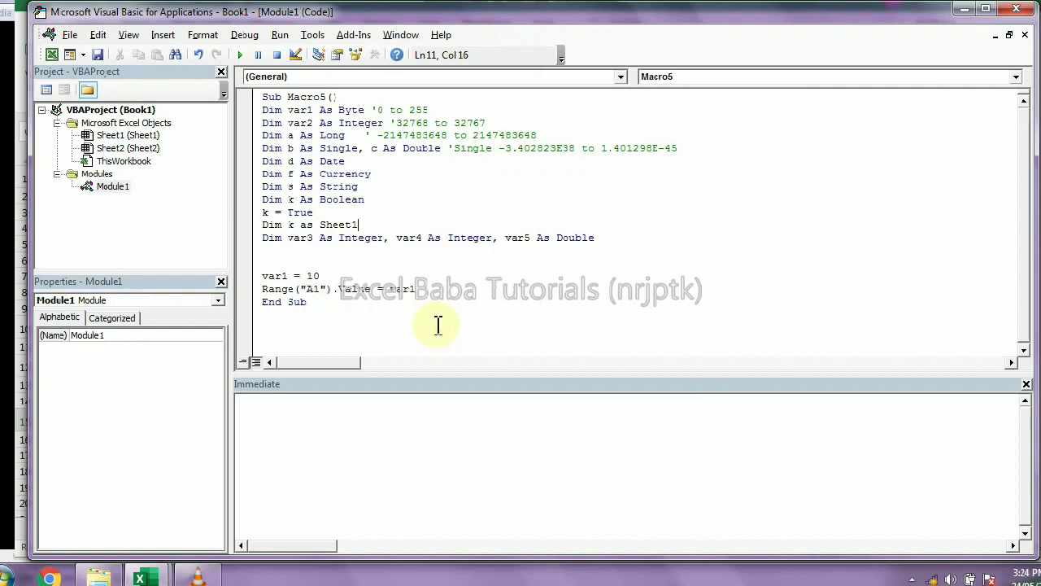
key(Left)
key(Left)
key(Left)
key(shift+Home)
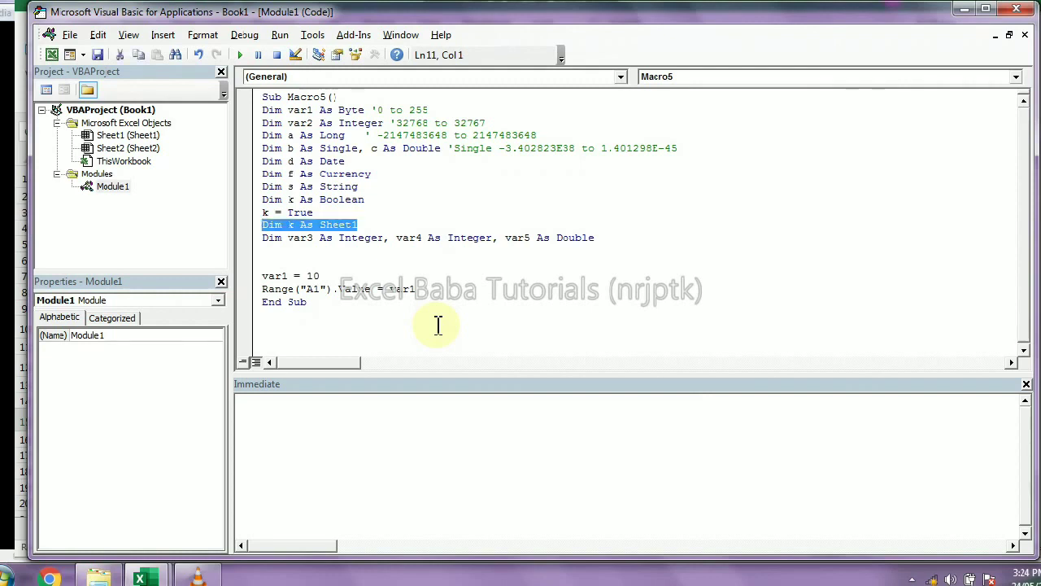
text(Dim )
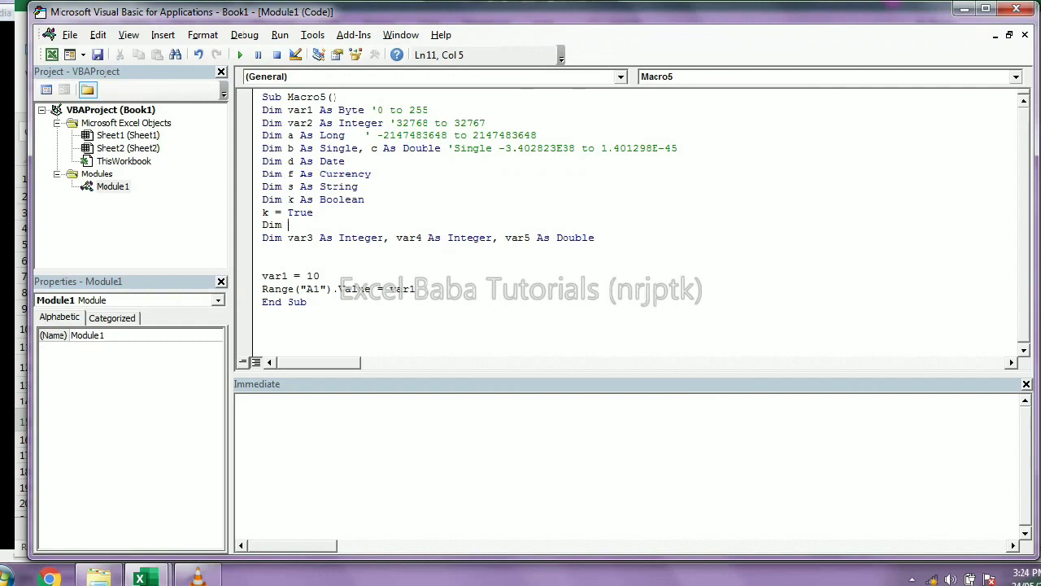
text(l as )
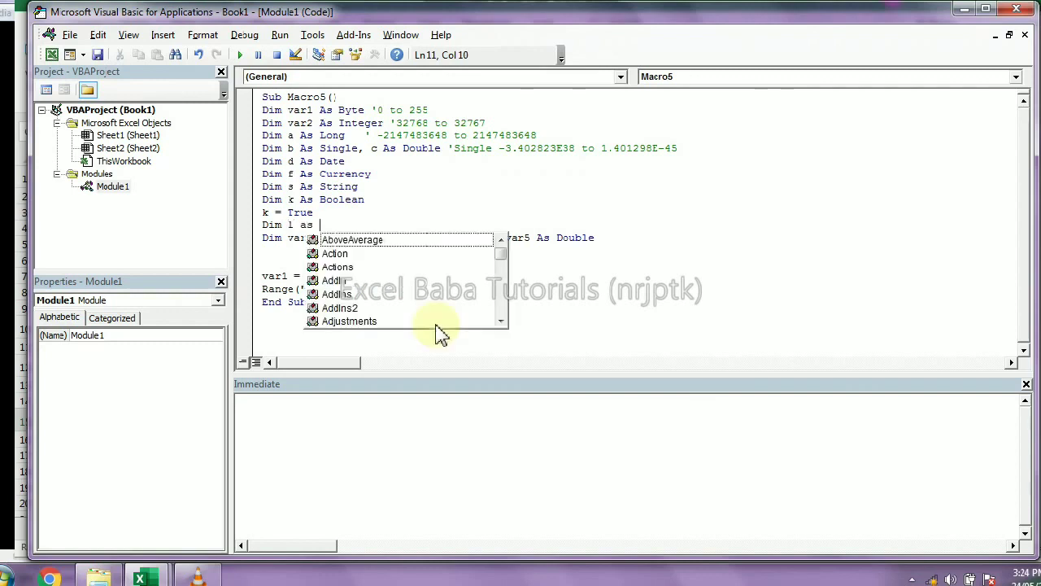
text(vari)
key(Tab)
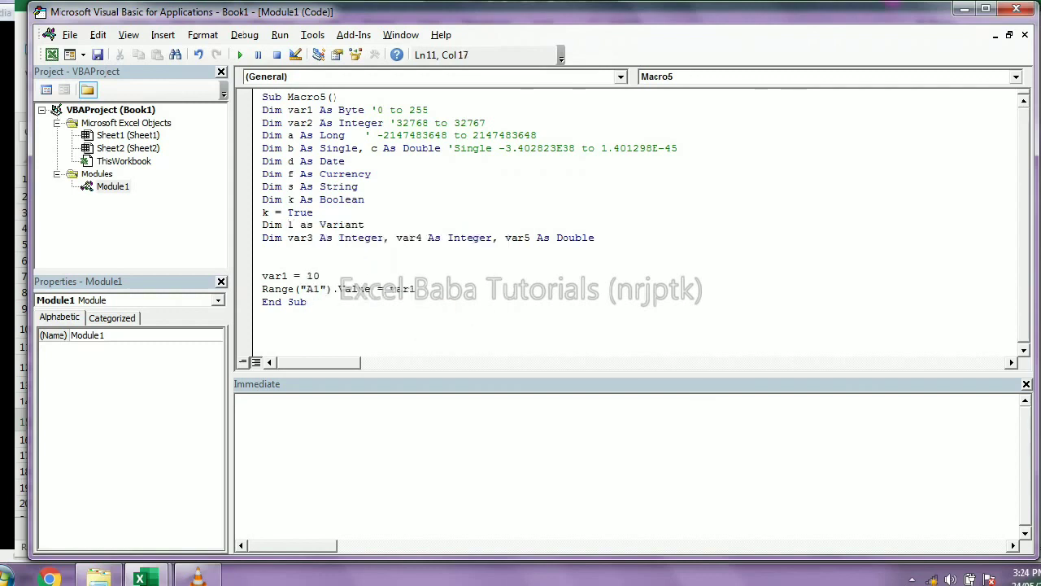
key(Return)
text(Dim p)
key(Return)
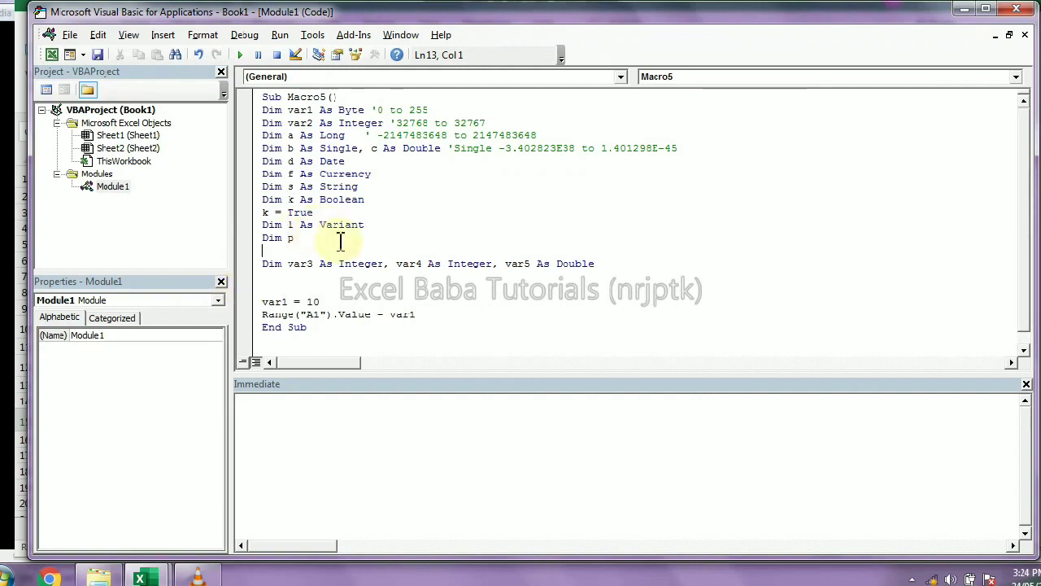
Select all the old declaration code between Sub Macro5() and End Sub and delete it
drag(328, 251, 259, 118)
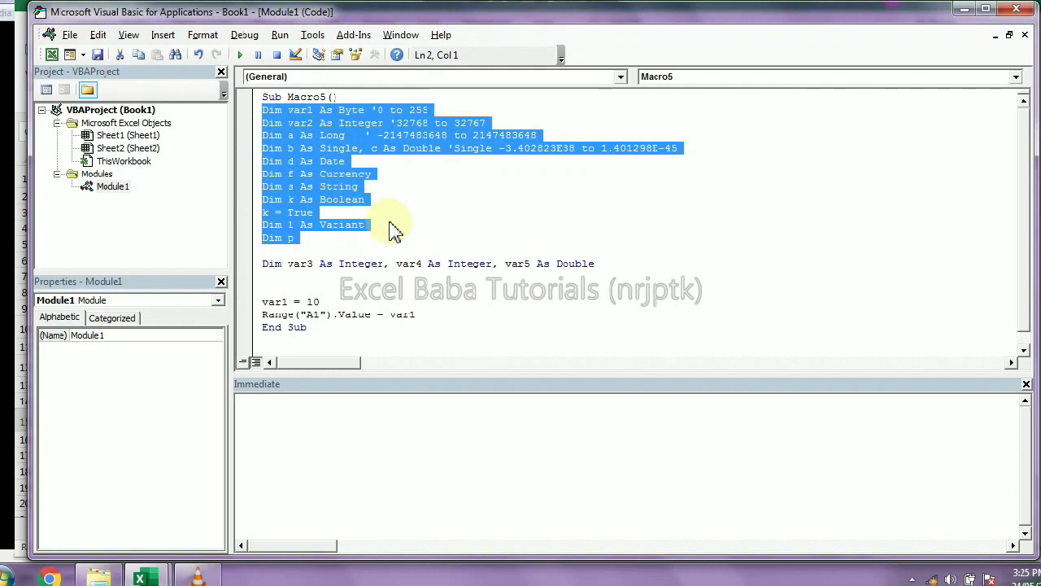
click(338, 288)
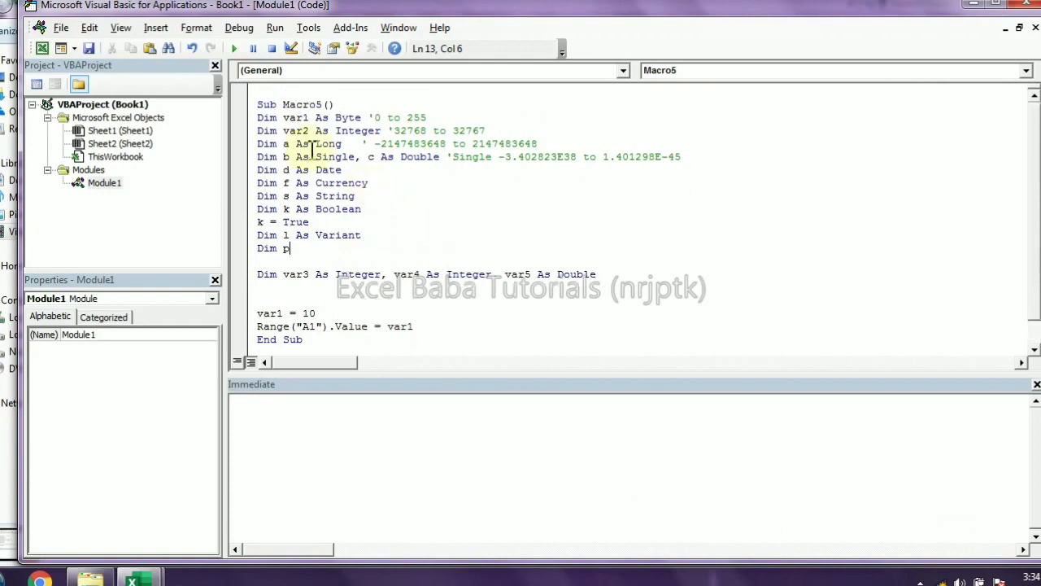
mouse_move(258, 117)
mouse_down()
mouse_move(342, 312)
mouse_move(429, 325)
mouse_up()
key(Delete)
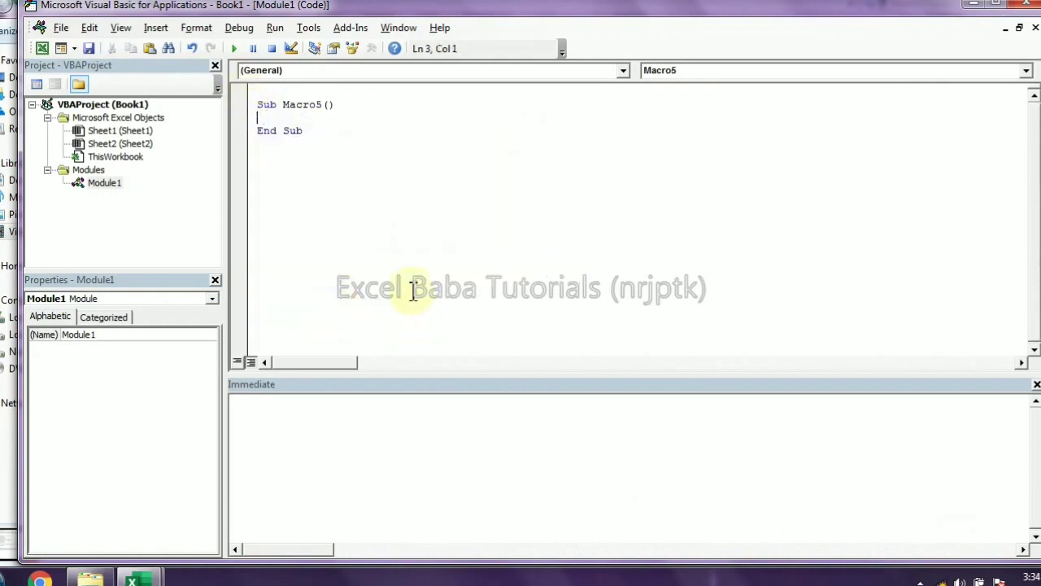
Type 200 into F1 and 400 into F2 on Sheet1, then switch back to the VBA editor
mouse_move(136, 578)
click(110, 510)
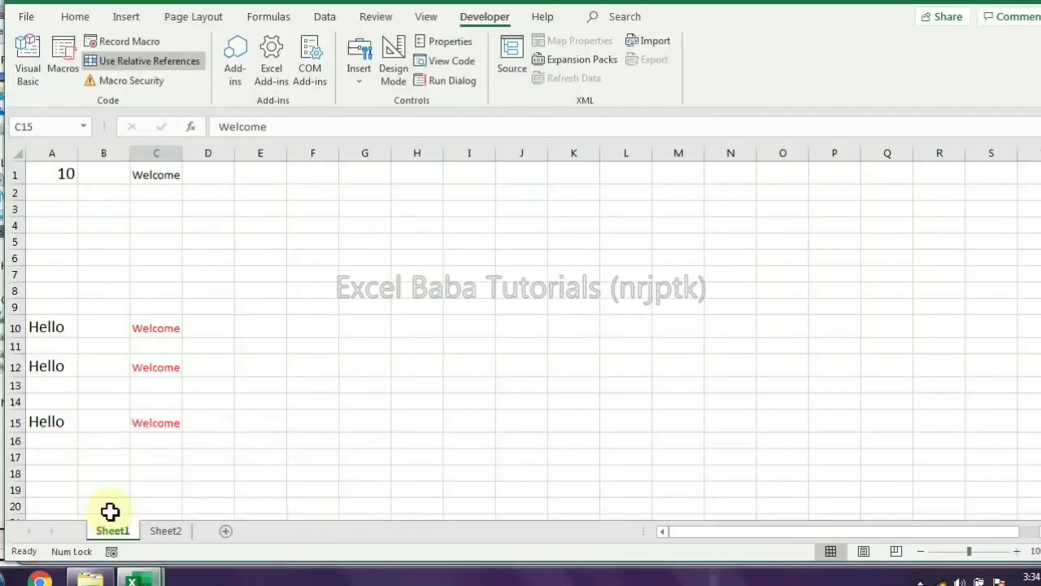
click(318, 172)
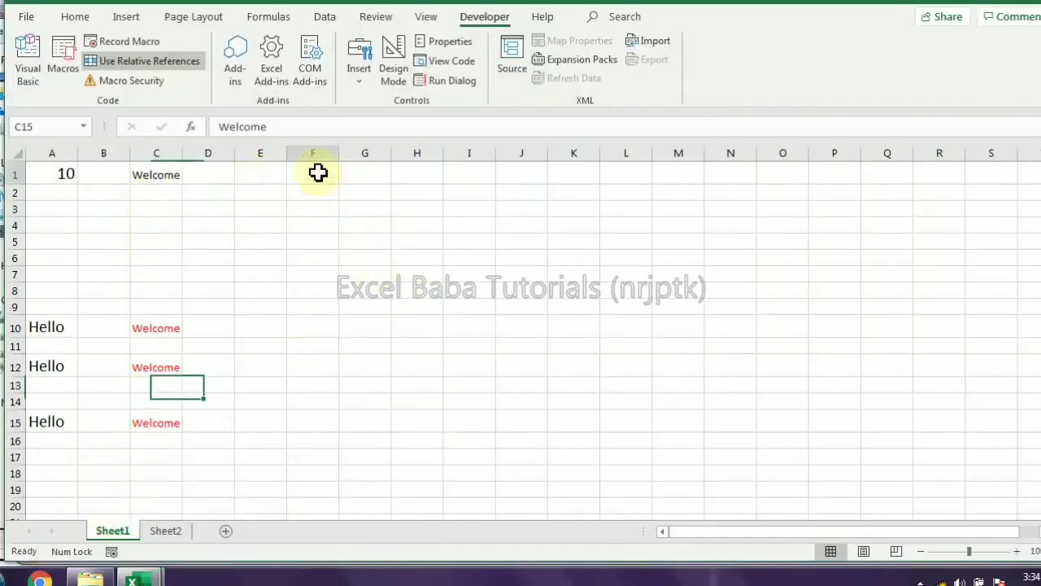
text(200)
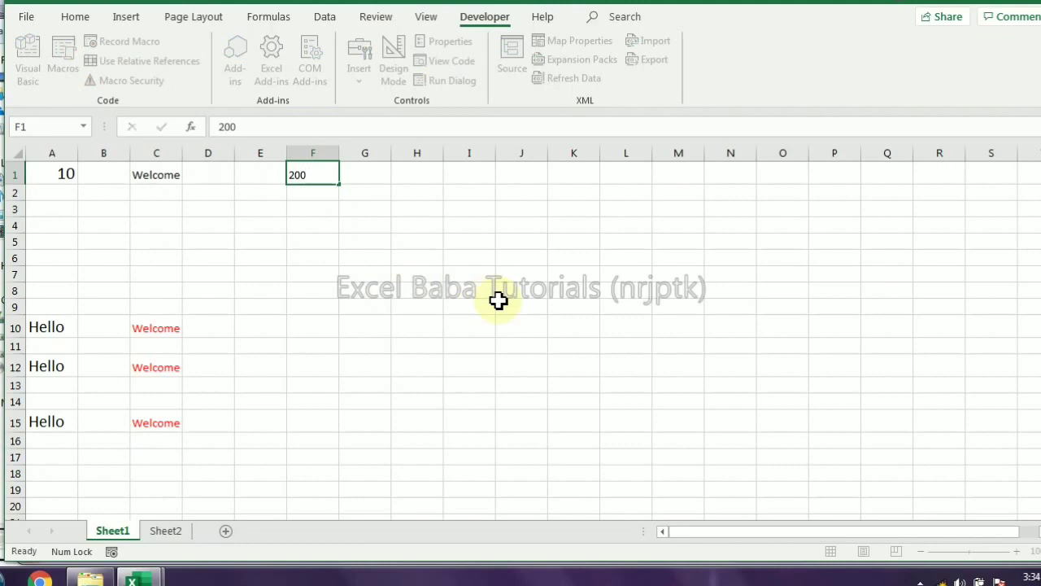
key(Return)
text(400)
key(Return)
key(Up)
key(Up)
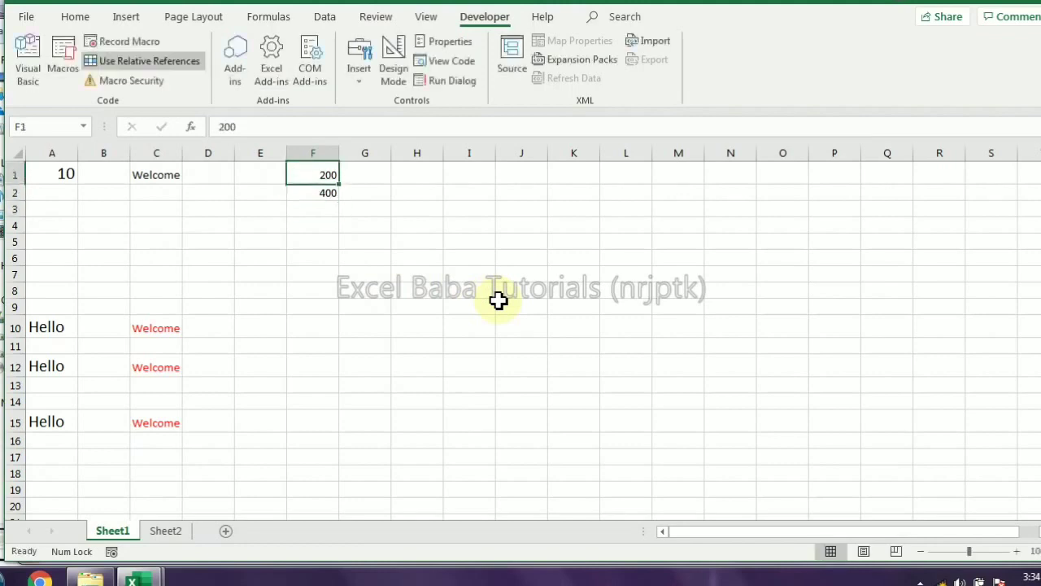
key(Down)
key(Up)
key(alt+F11)
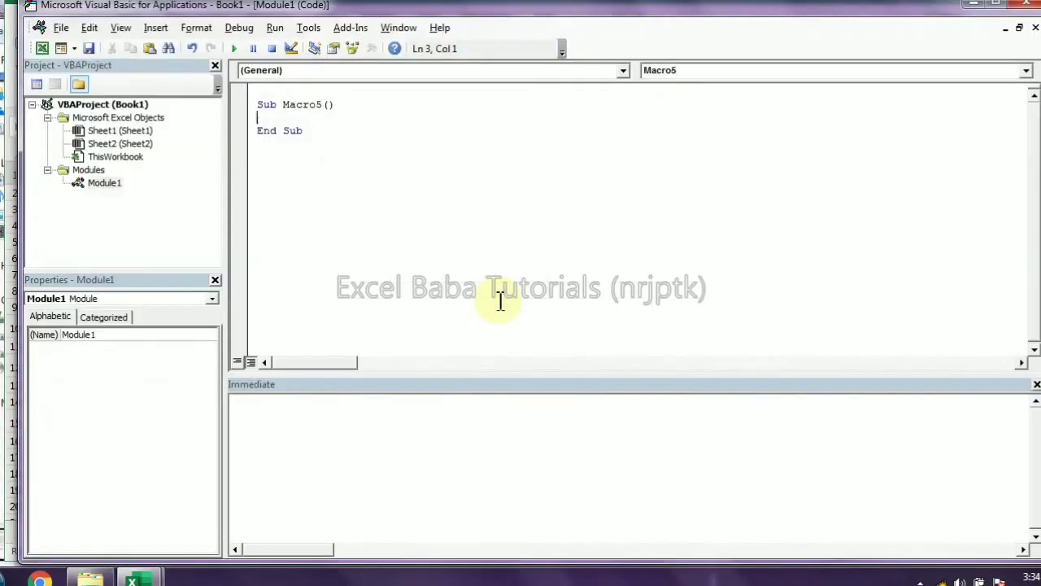
Declare i As Integer and store F1's value in it with i = Range("f1").Value
text(Dim )
text(i as Integer)
key(Return)
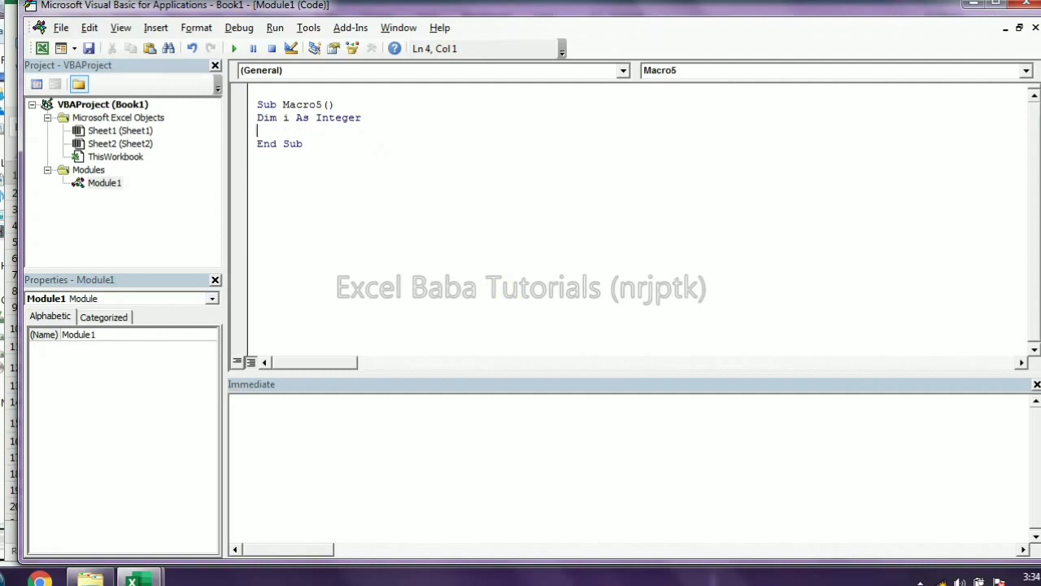
key(Up)
key(Right)
key(Right)
key(Right)
key(Down)
text(i=range("f`1)
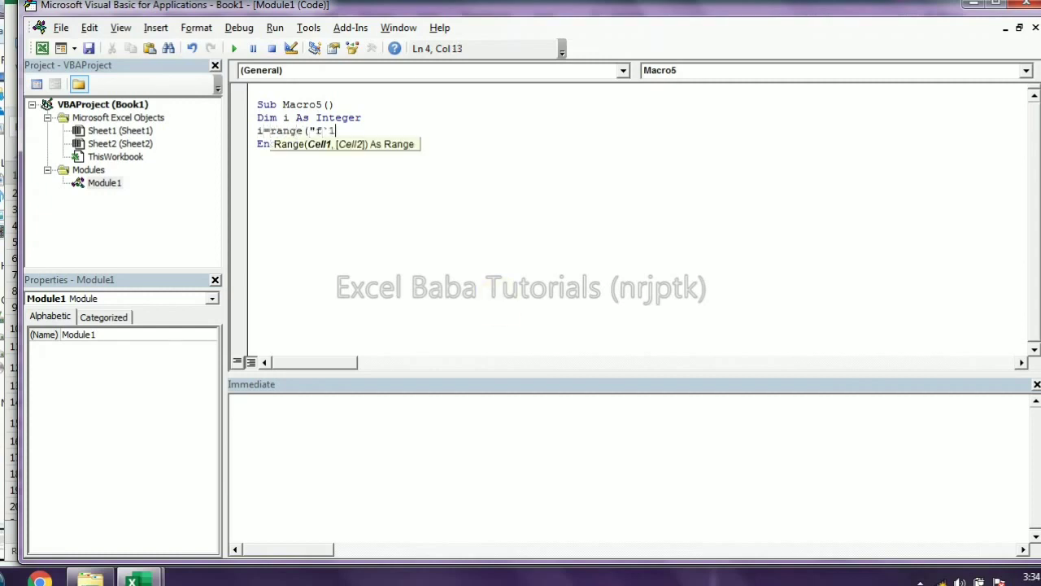
key(BackSpace)
key(BackSpace)
text(1"))
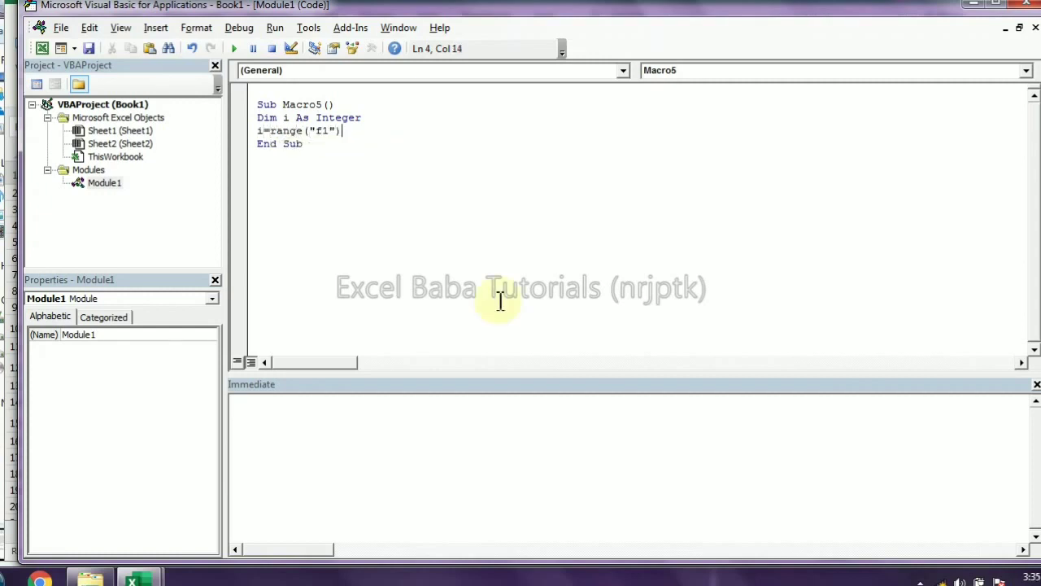
text(.value=)
key(BackSpace)
key(Return)
Add Range("F1").Value = Range("f2").Value and Range("F2").Value = i to complete the swap
text(range("F1)
key(BackSpace)
text(1"))
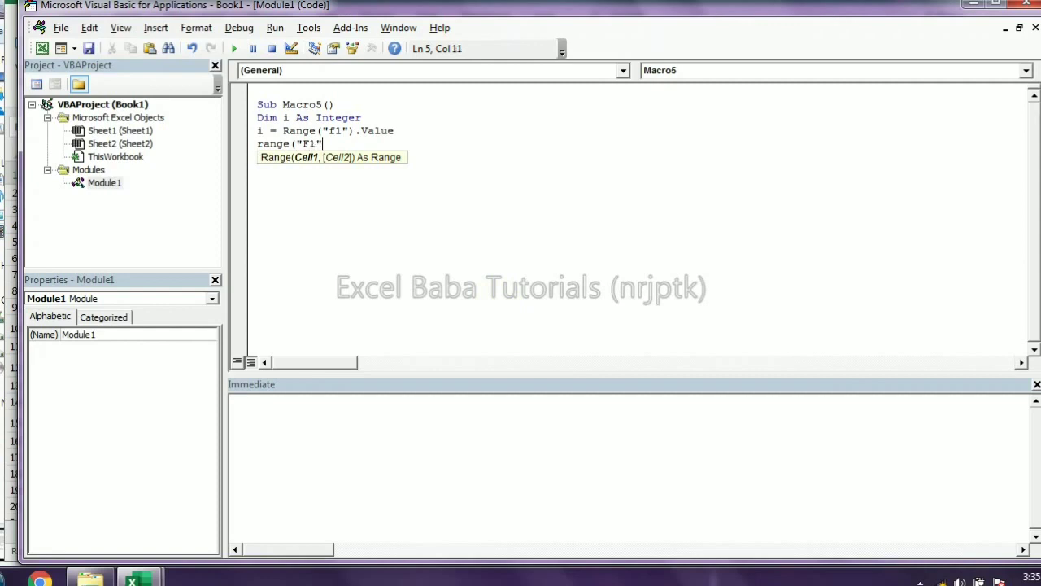
text(.value=range)
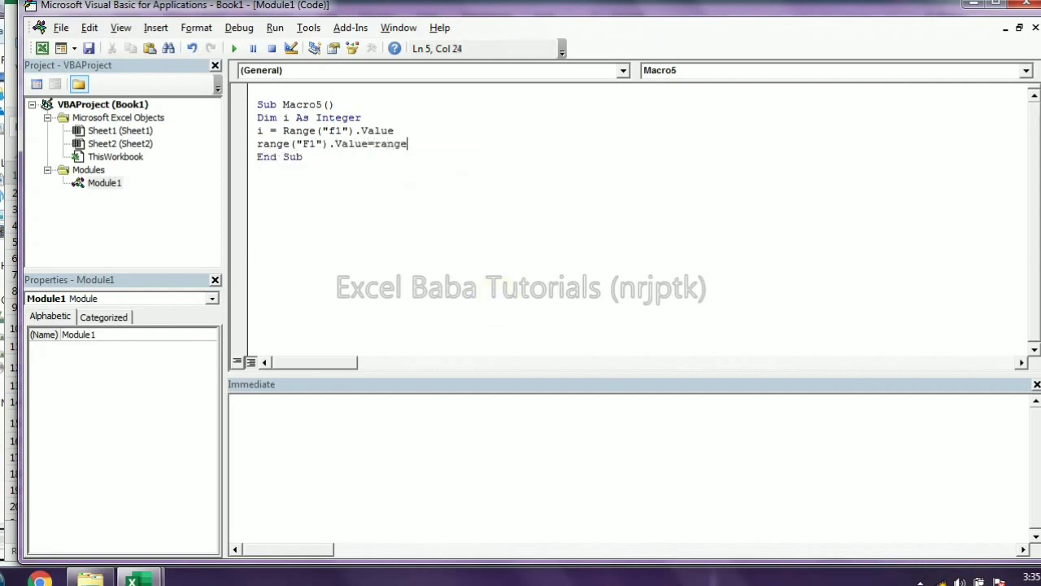
text(("f2")
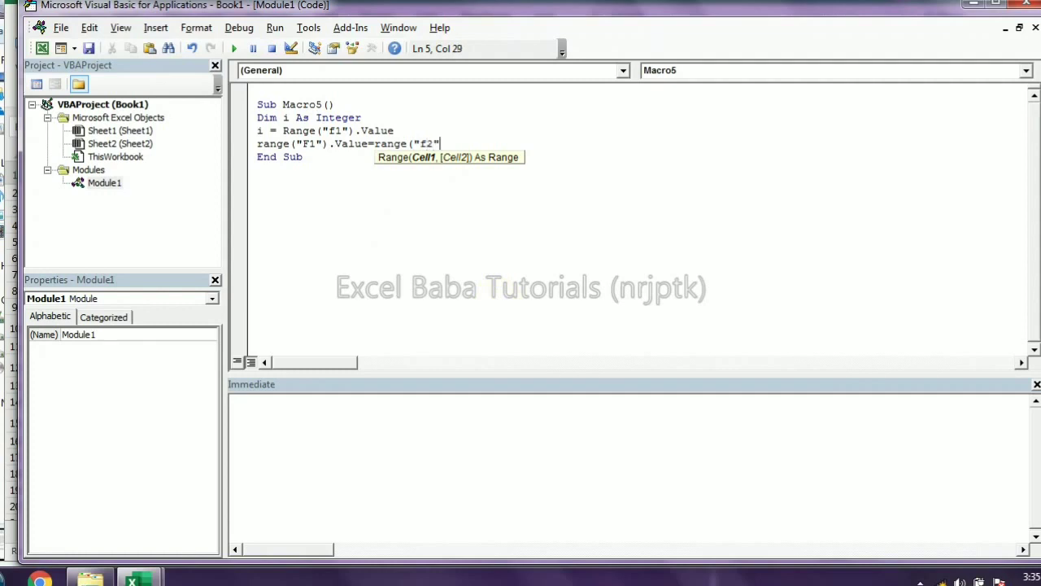
text().vlau)
key(BackSpace)
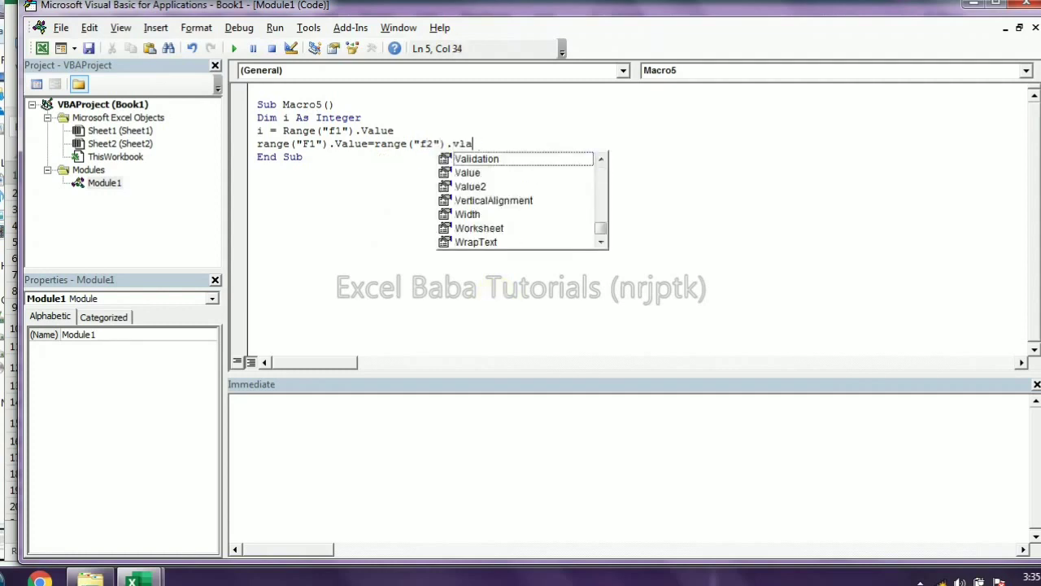
key(Down)
key(Tab)
key(Return)
text(range9"F2)
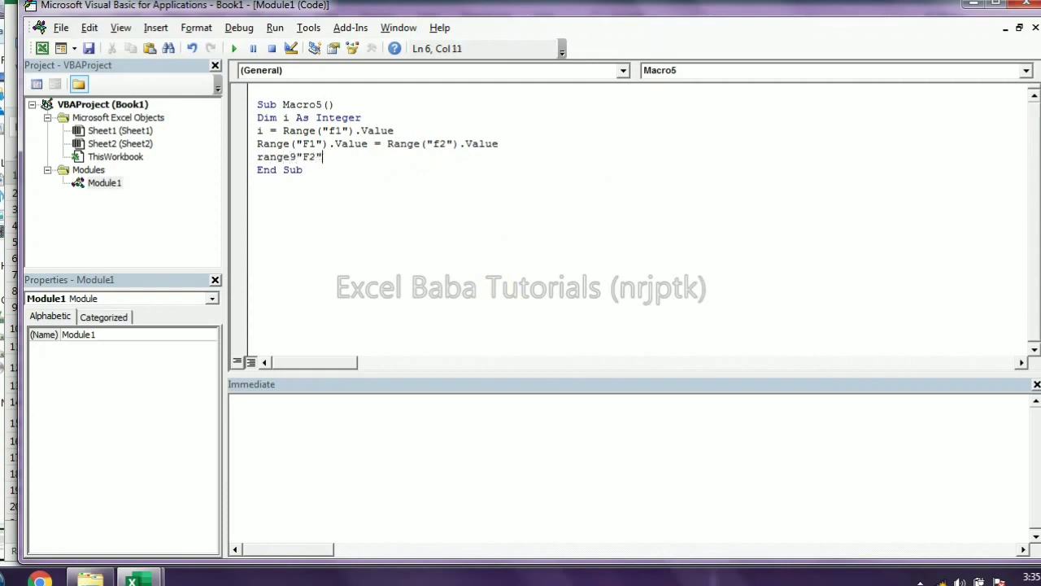
key(BackSpace)
key(BackSpace)
key(BackSpace)
text(()
key(BackSpace)
key(BackSpace)
text((F)
key(BackSpace)
text("F2").v=i)
Run Macro5 from the toolbar and confirm the sheet shows 400 in F1 and 200 in F2
key(alt+F11)
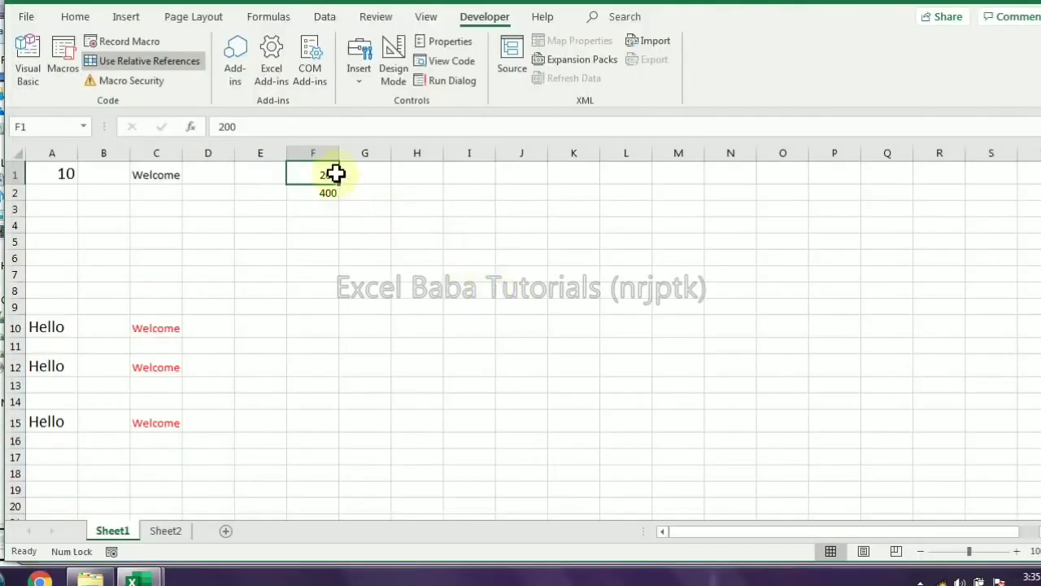
key(alt+F11)
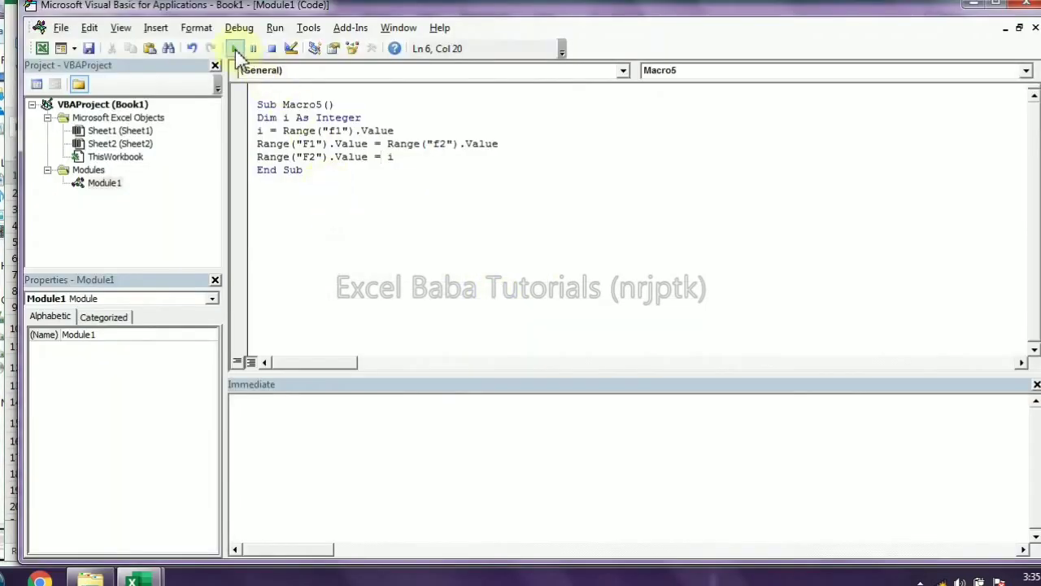
click(236, 48)
key(alt+F11)
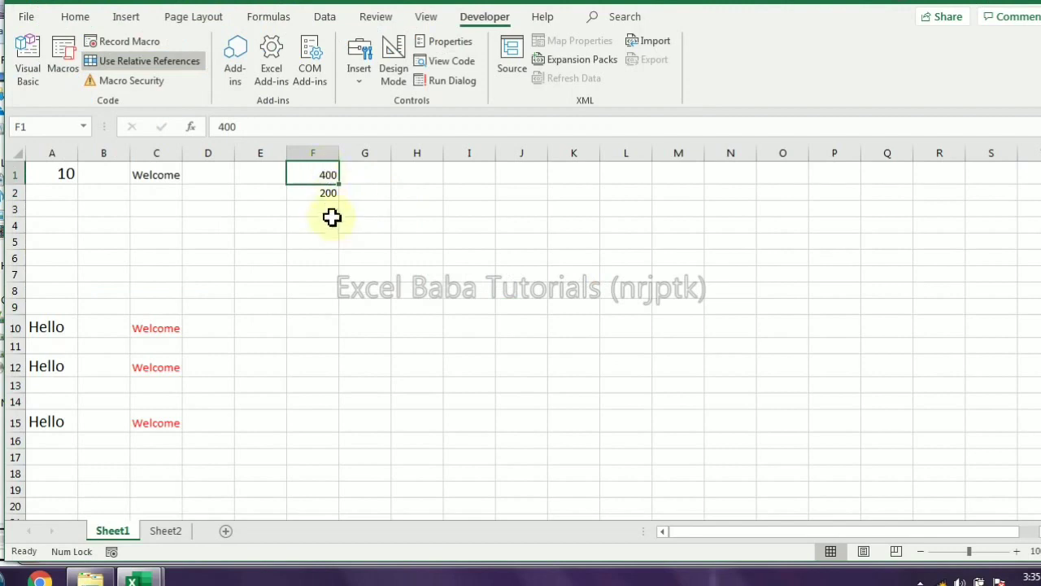
key(alt+F11)
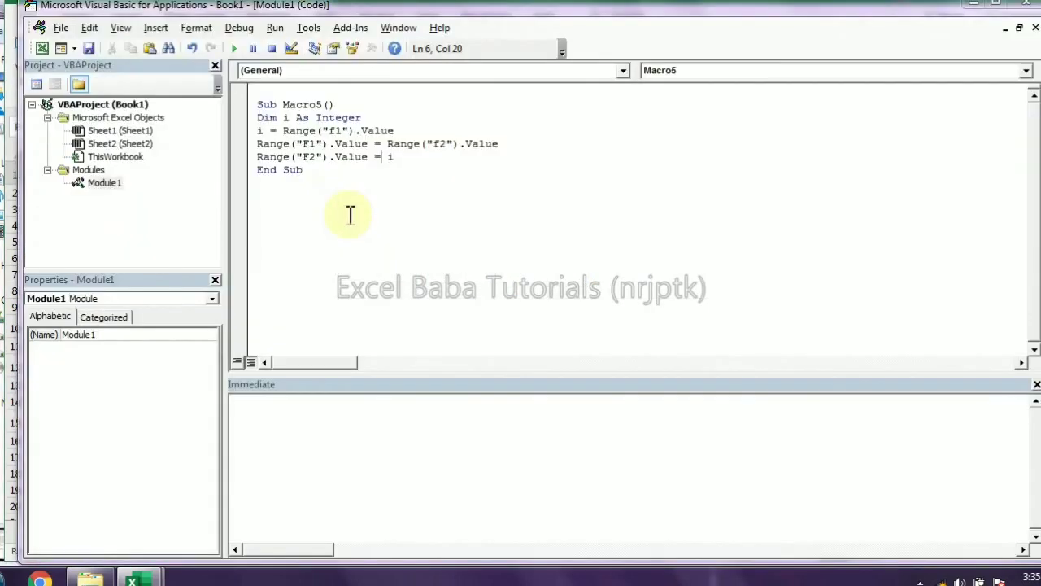
Delete the Dim i As Integer line from Macro5
double_click(263, 117)
drag(298, 118, 370, 120)
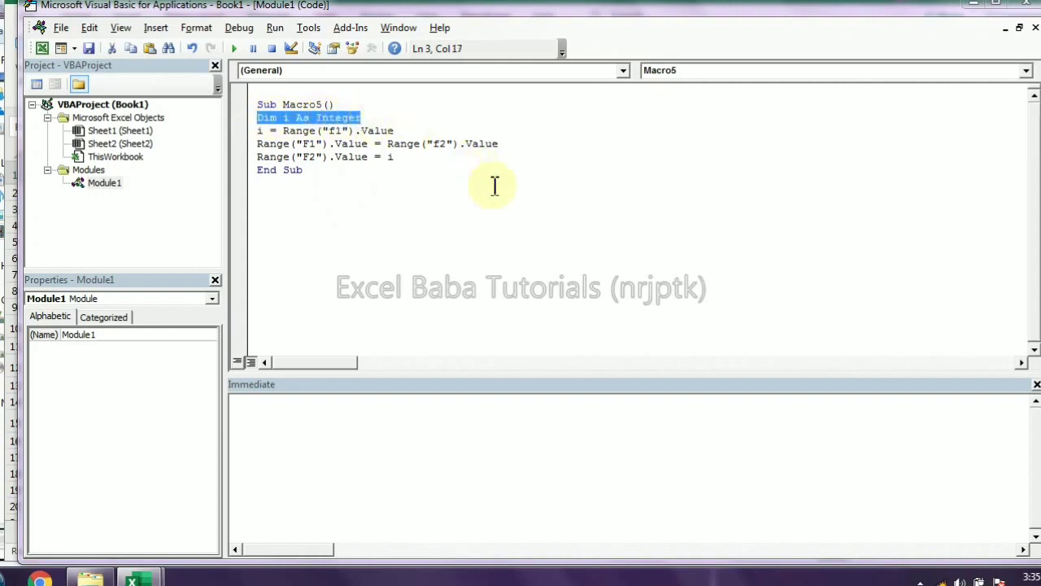
key(Delete)
click(328, 143)
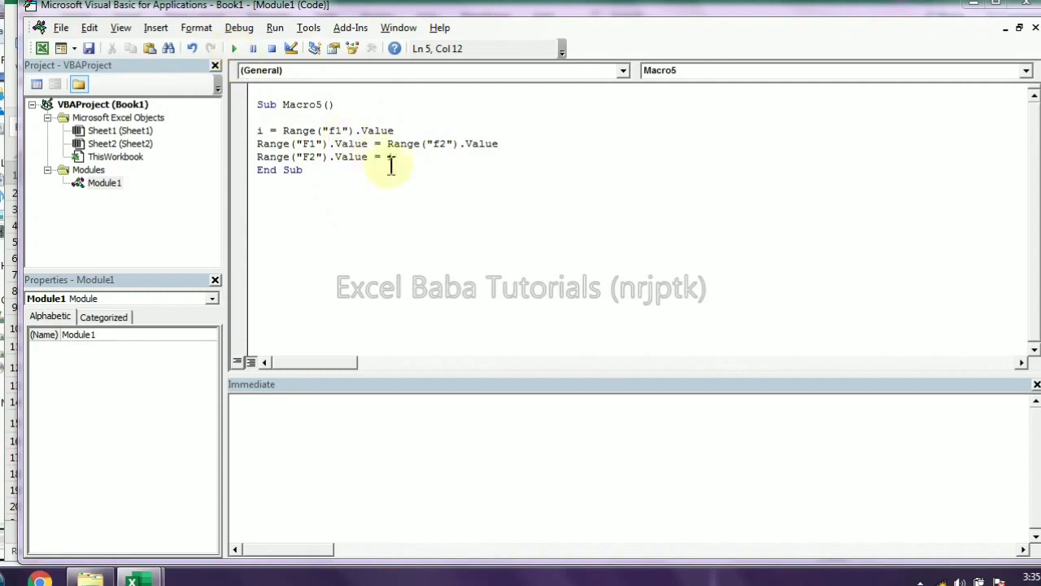
Run Macro5 again without the declaration and check the worksheet result
click(332, 195)
key(alt+F11)
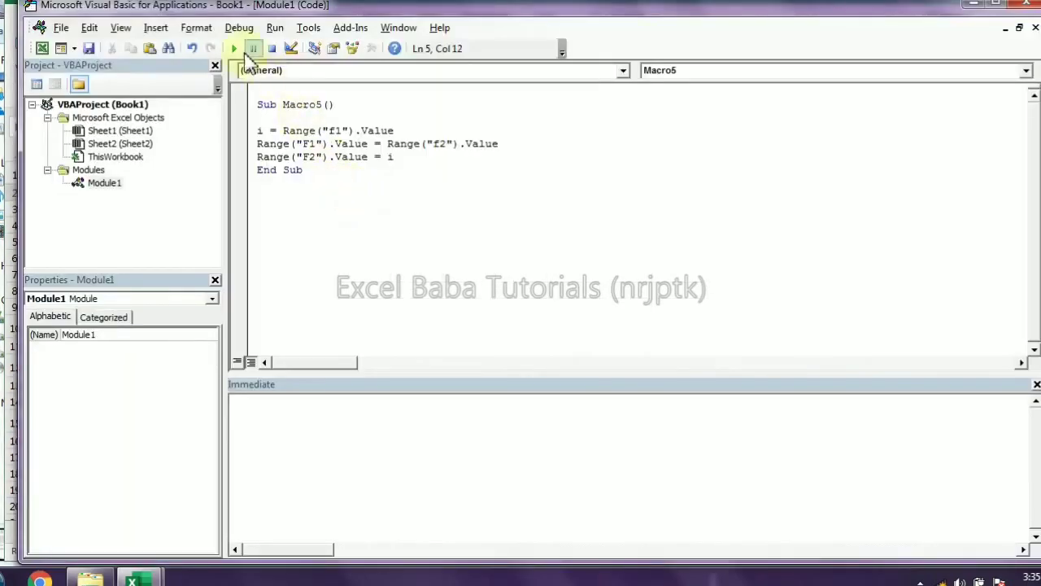
click(233, 48)
key(alt+F11)
key(alt+F11)
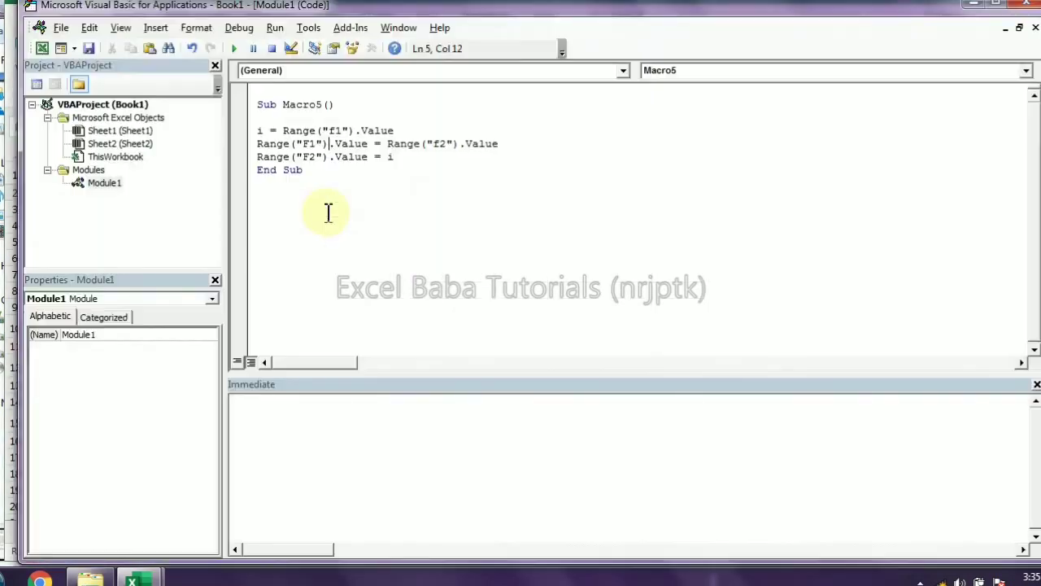
click(262, 118)
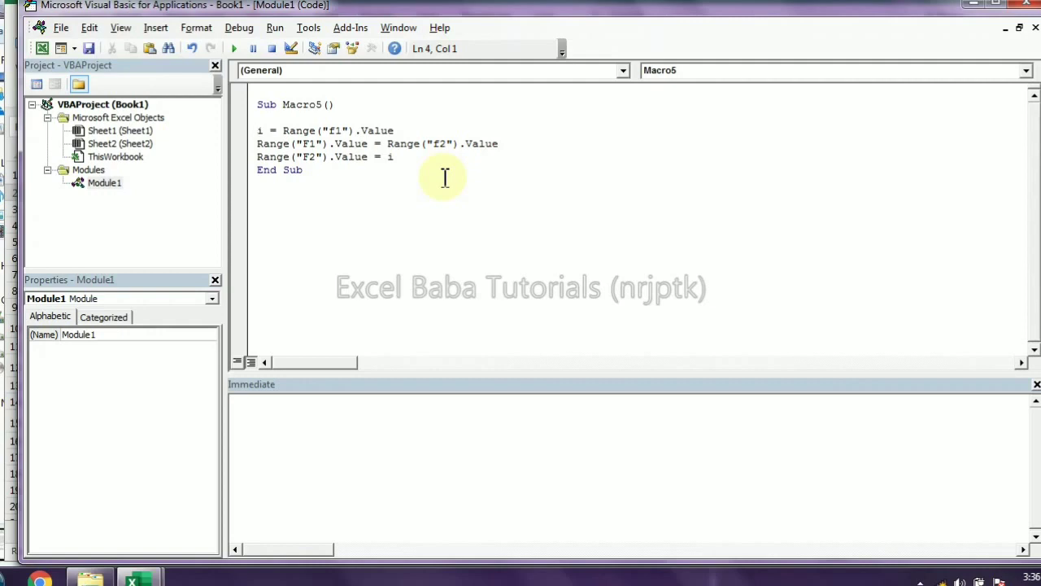
Rename the variable i to varia1 in Macro5's first assignment
text(var1)
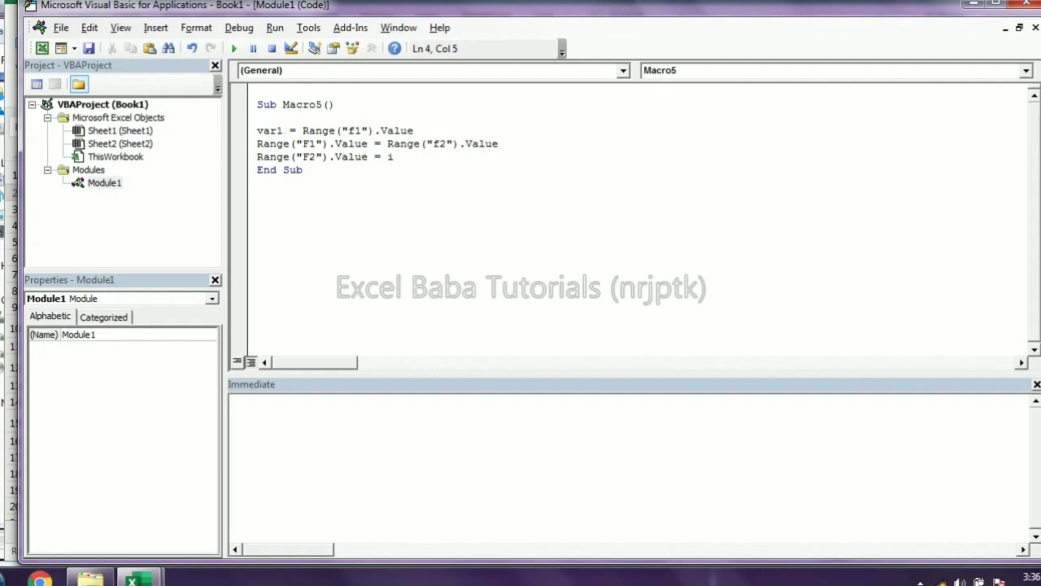
key(Delete)
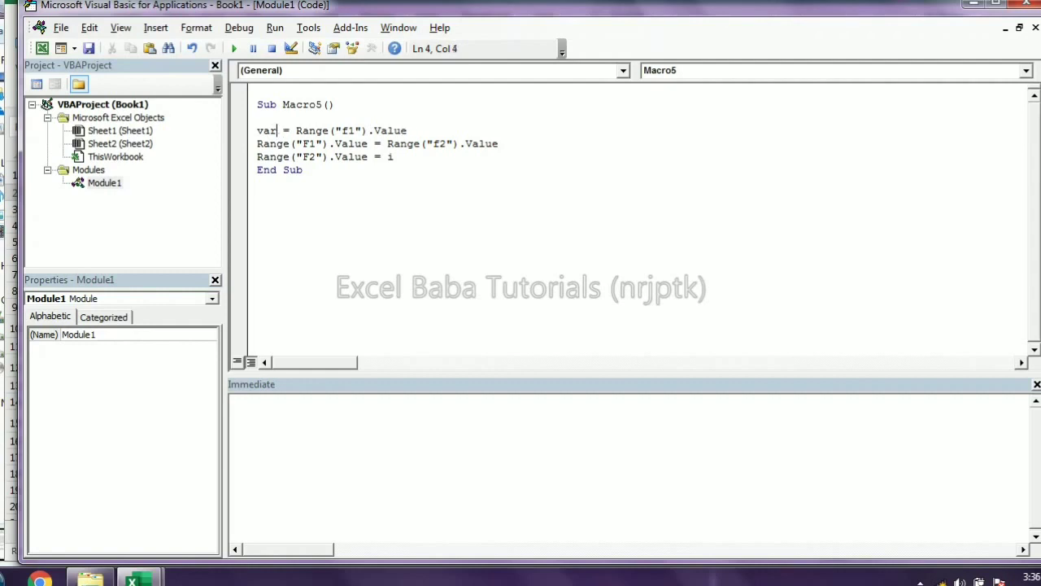
text(ia)
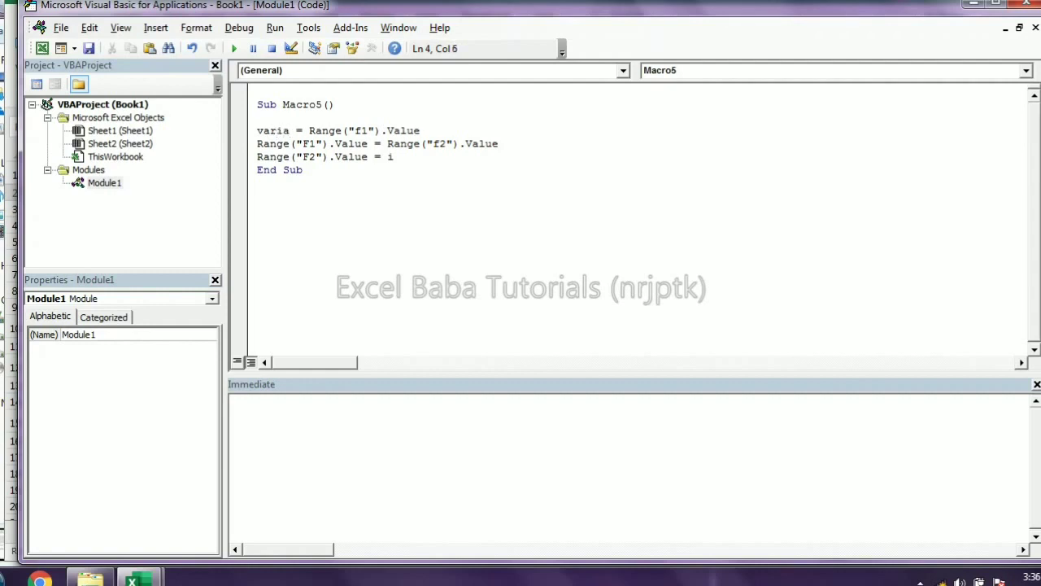
text(l)
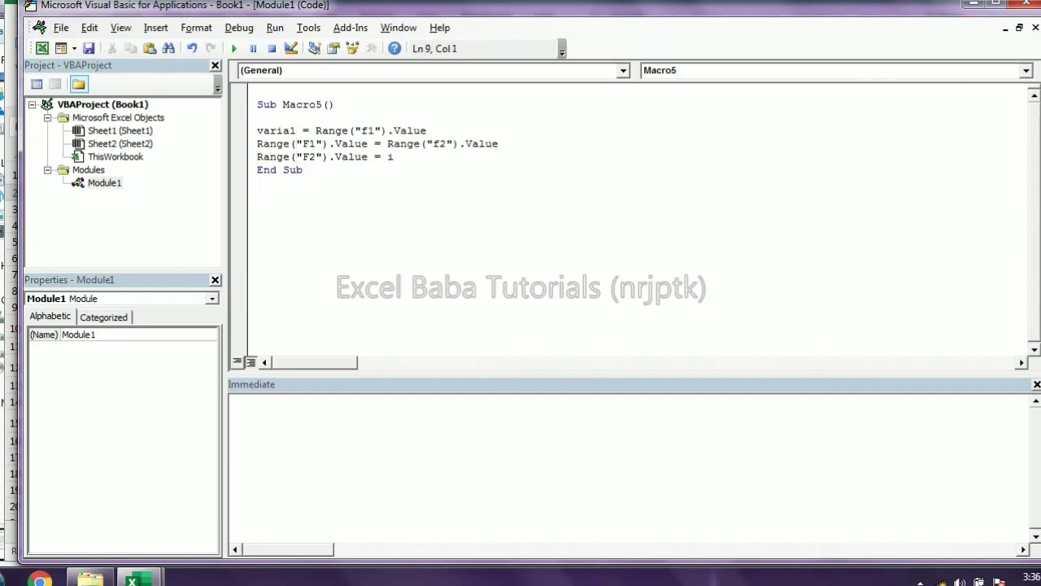
drag(291, 143, 367, 325)
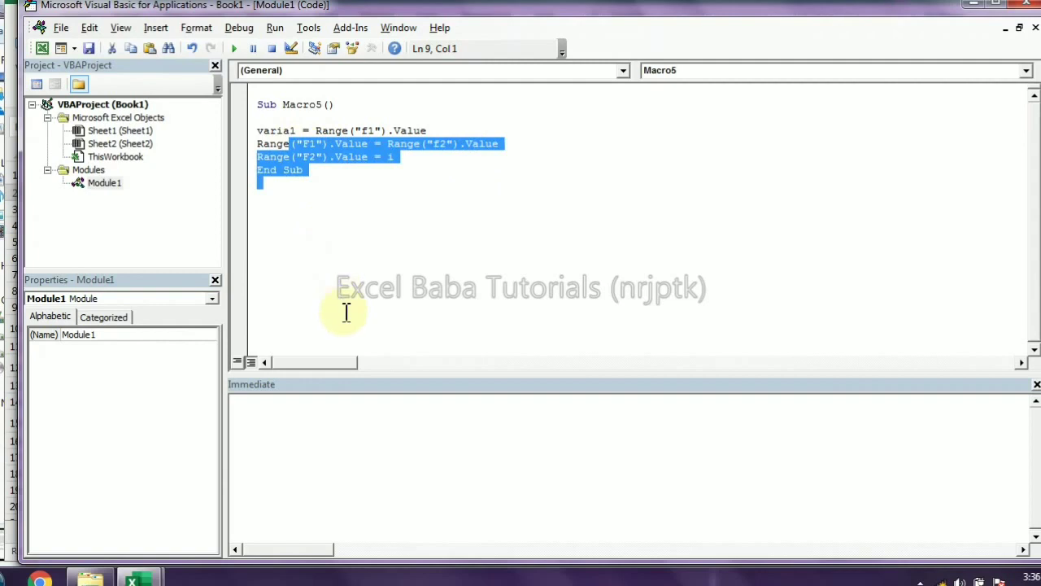
Change the variable in Macro5's last assignment to vari1
click(385, 157)
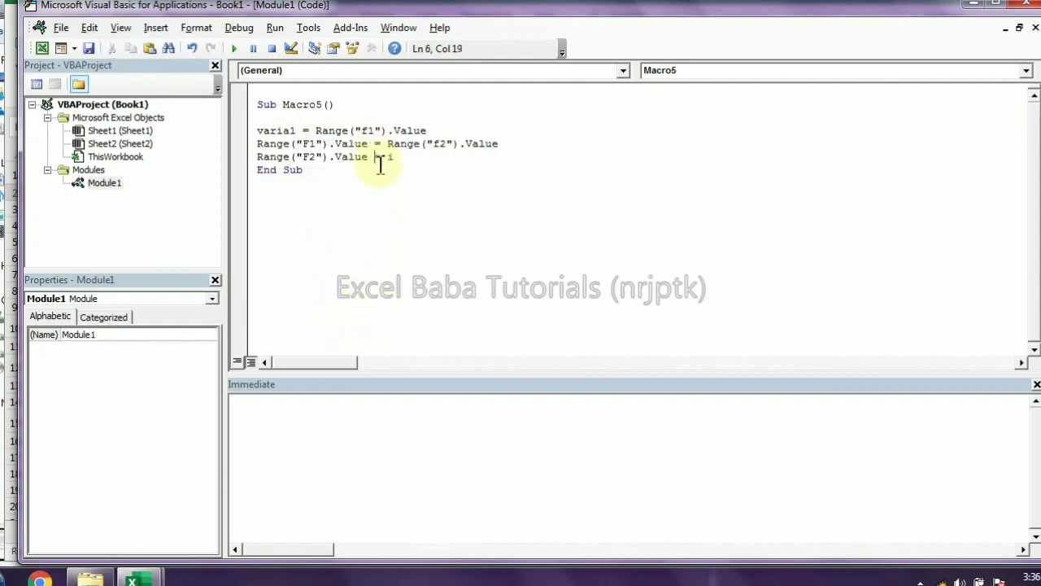
drag(388, 156, 402, 156)
text(vari1)
drag(388, 156, 421, 157)
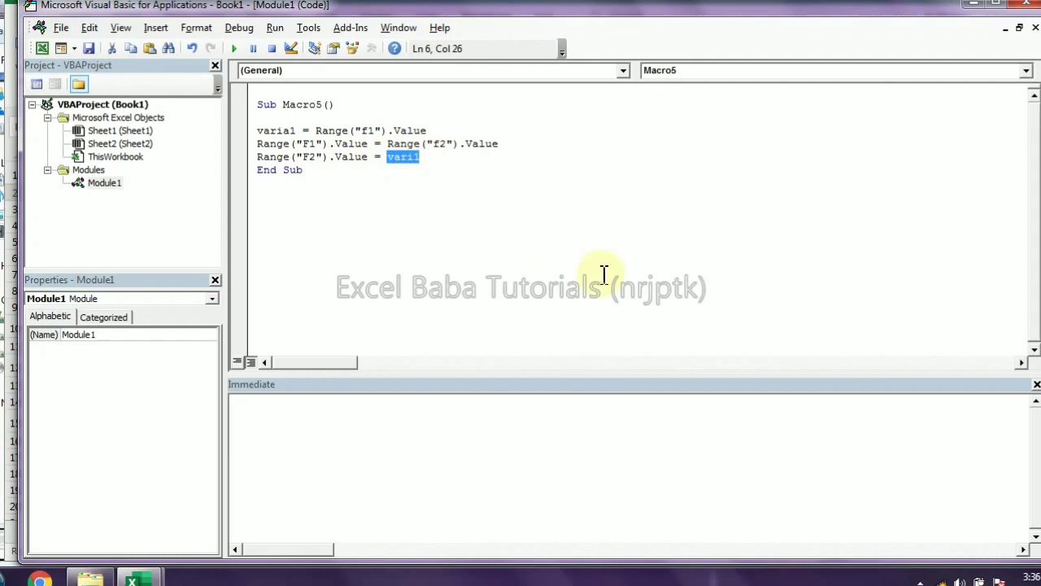
click(270, 130)
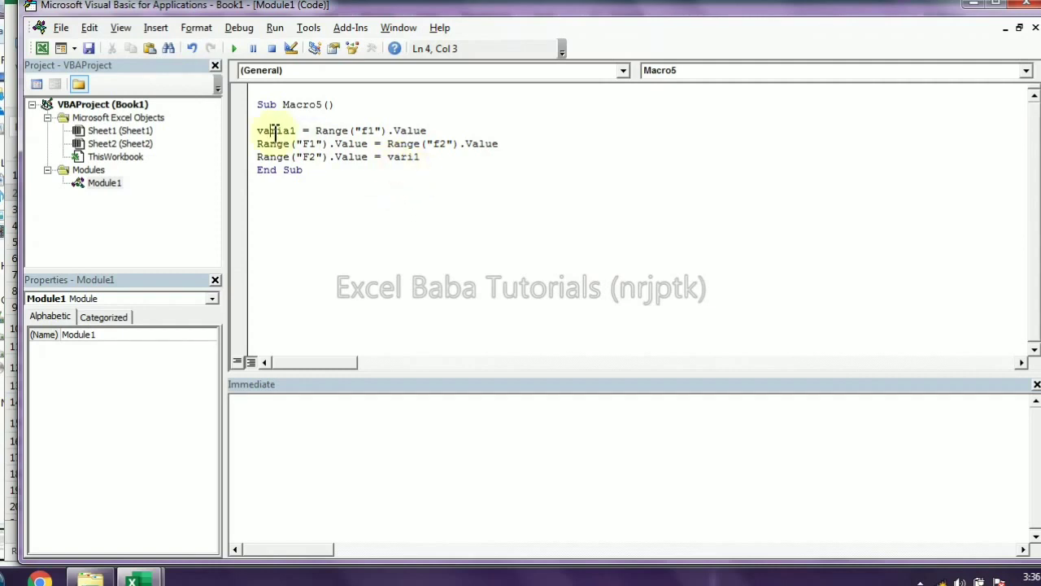
drag(296, 130, 256, 131)
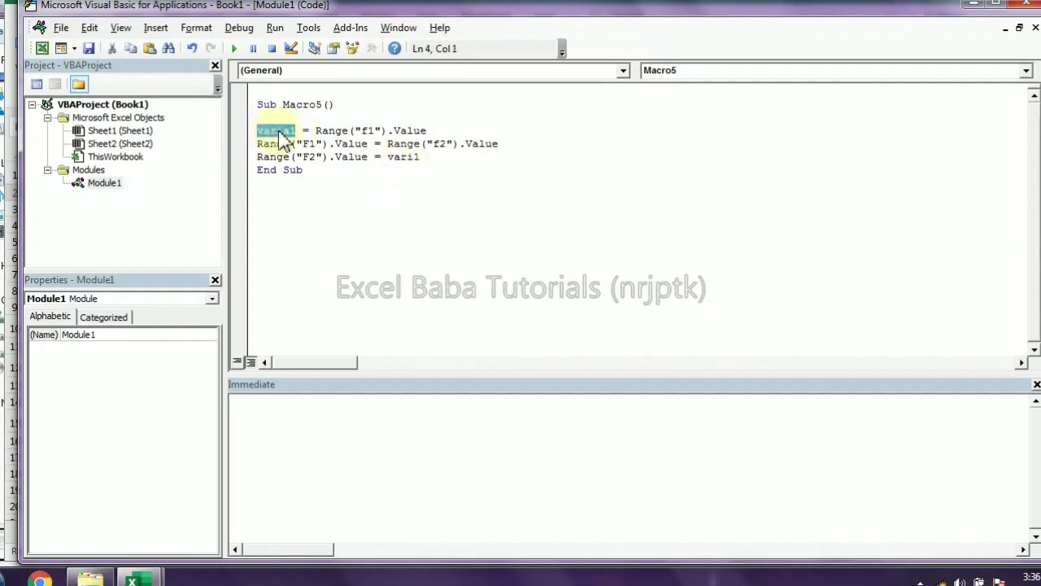
drag(389, 158, 425, 158)
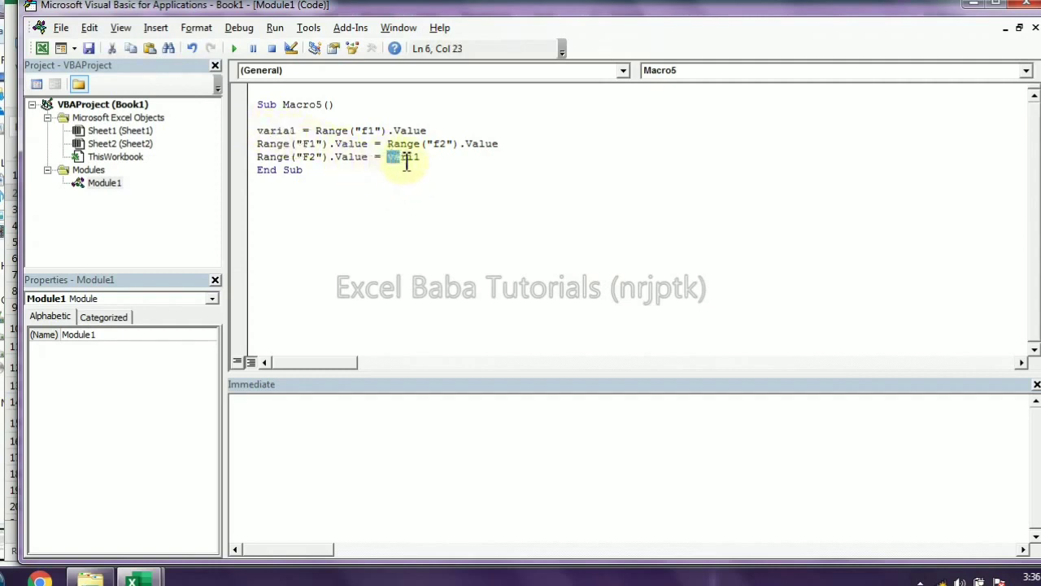
click(453, 160)
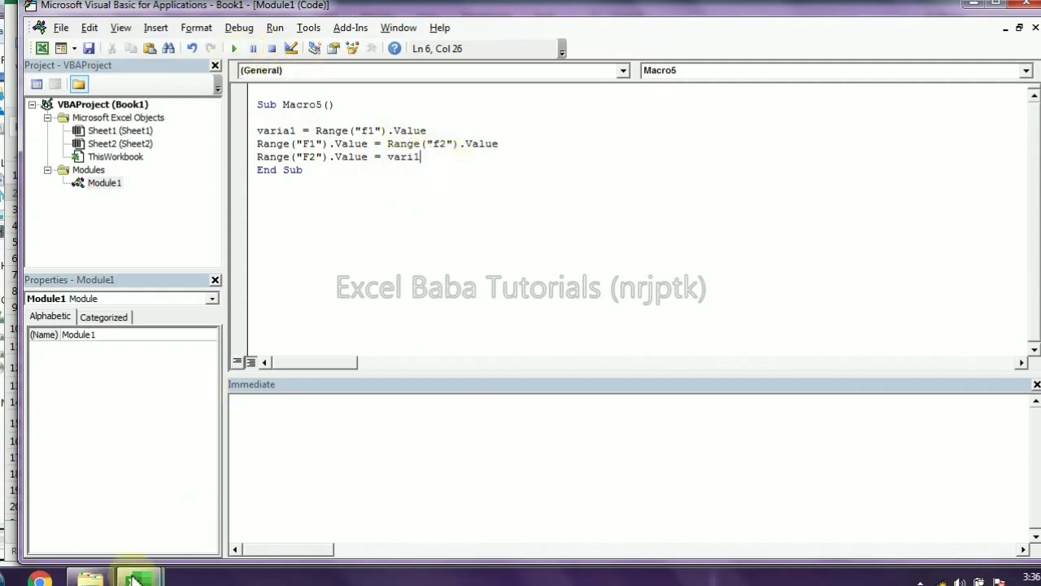
Check cells F1 (200) and F2 in the Excel sheet, then go back to the macro code
click(105, 514)
click(329, 174)
click(326, 194)
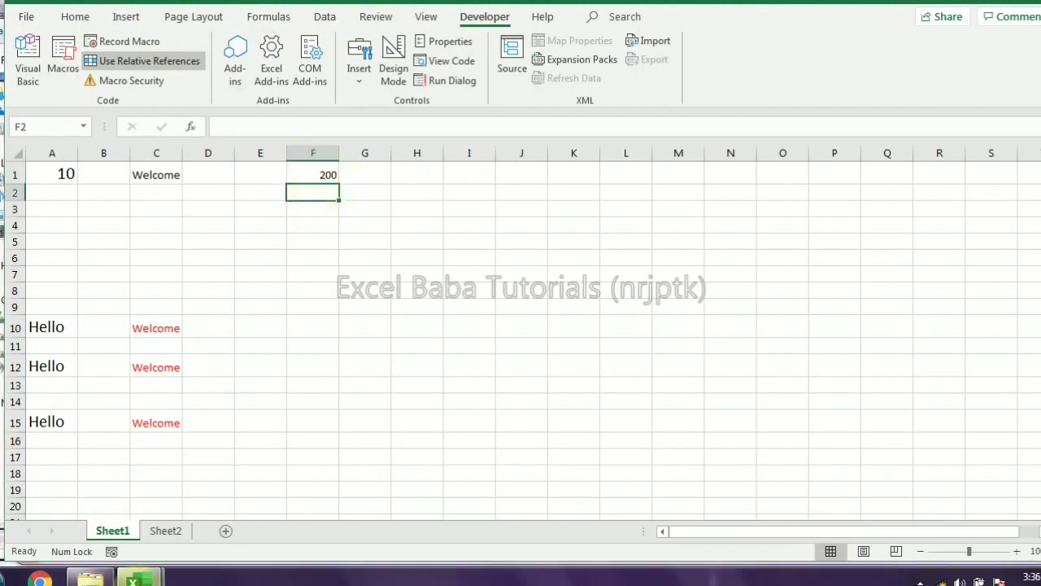
click(263, 488)
drag(388, 156, 424, 161)
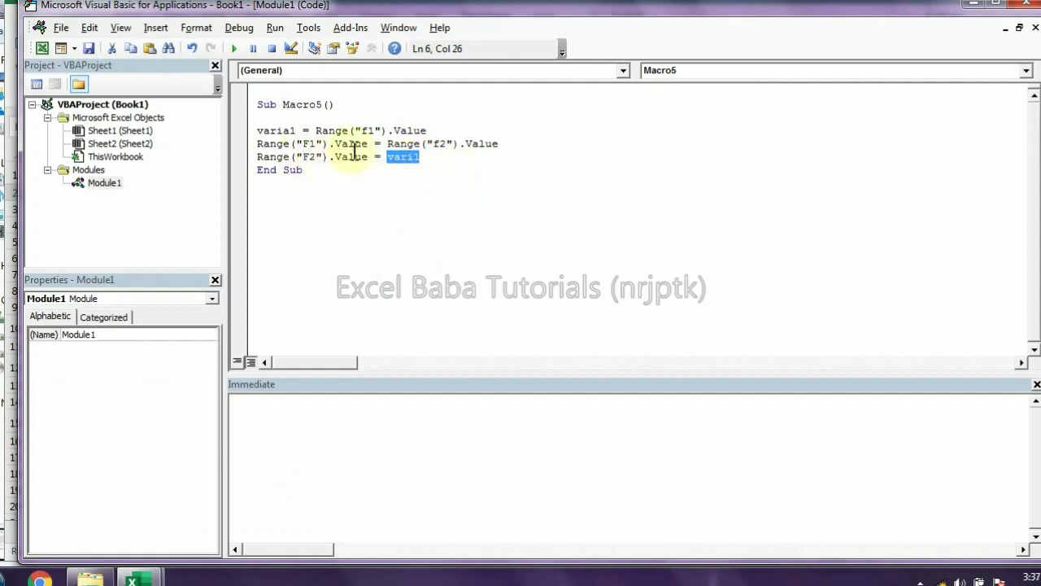
click(424, 162)
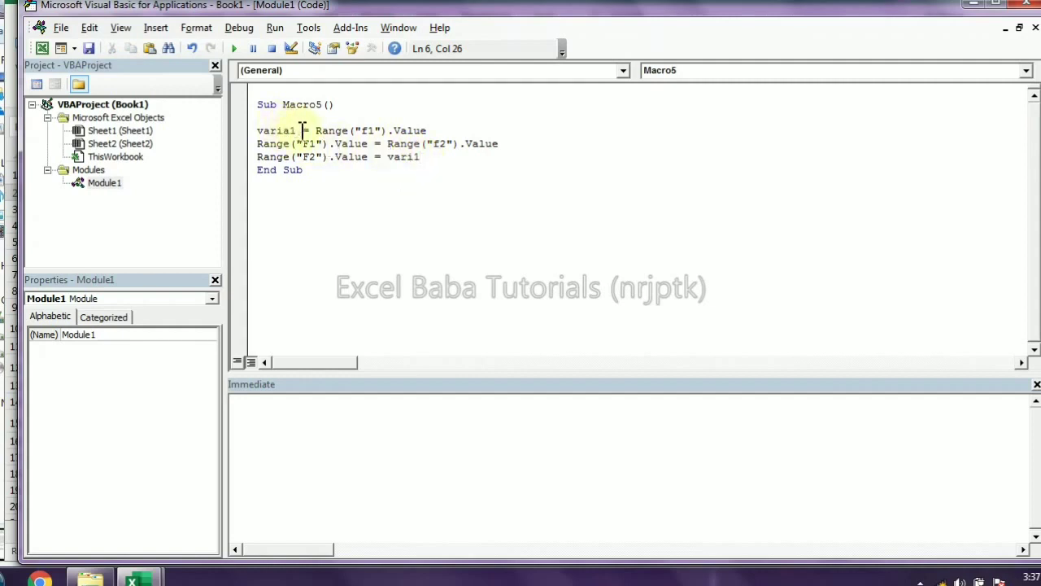
Add Option Explicit to Module1 and run Macro5, dismissing the Variable not defined error
click(281, 91)
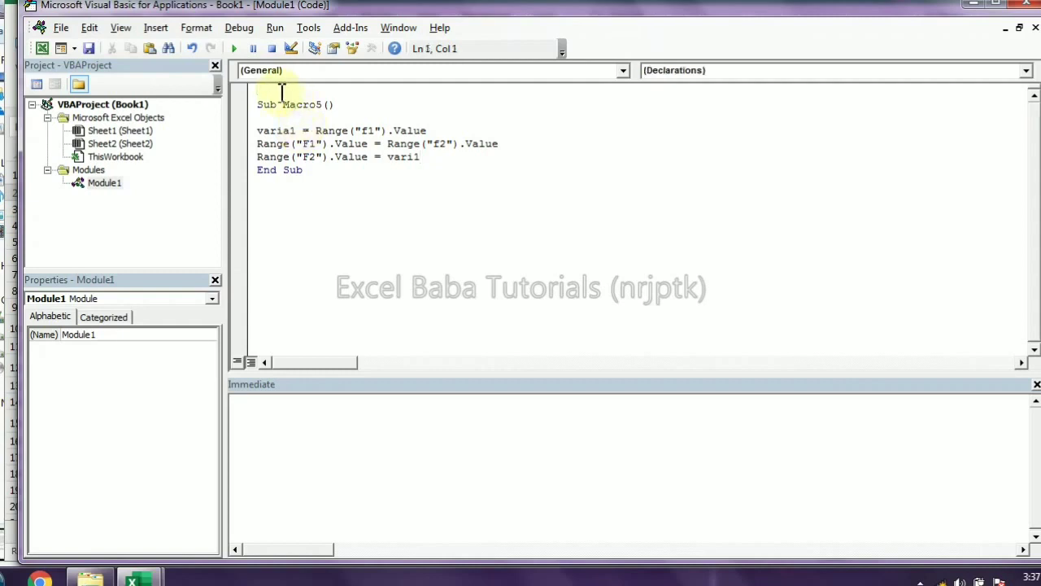
text(optionxplicit)
key(Down)
click(309, 130)
click(233, 48)
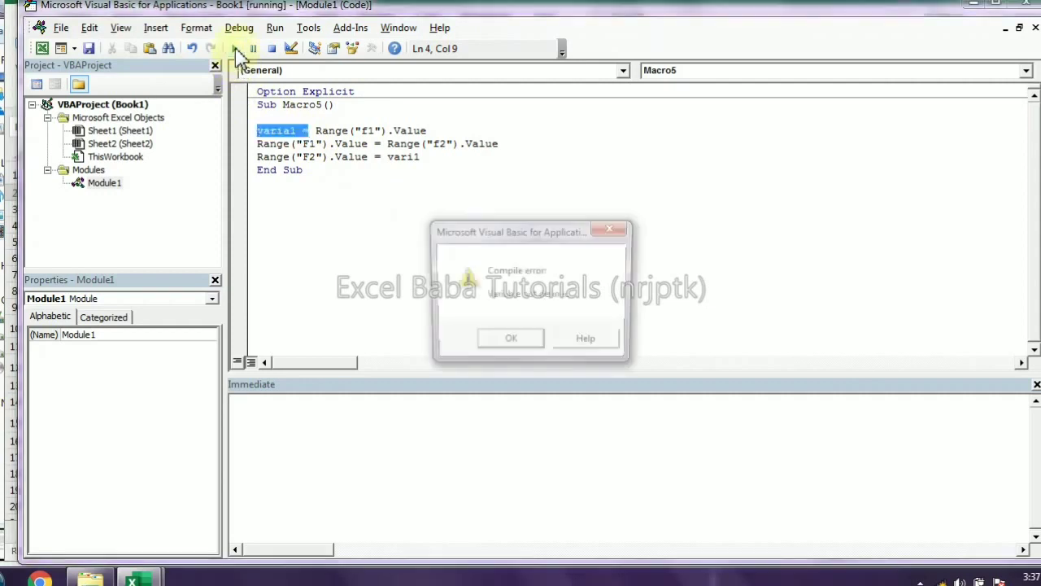
click(510, 341)
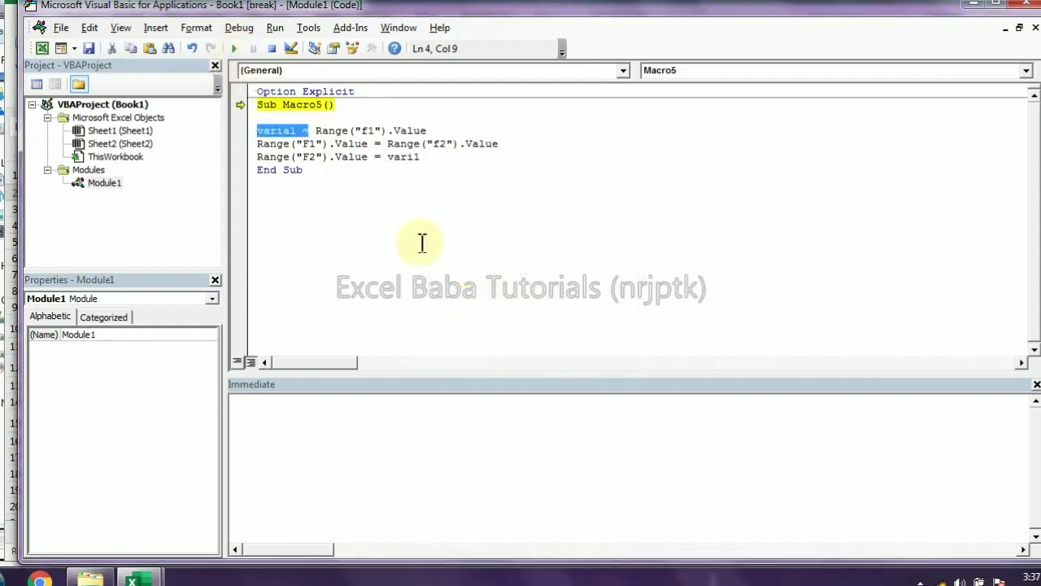
Declare Dim var1 As Integer and rename both assignment variables to var1
text(dim var1)
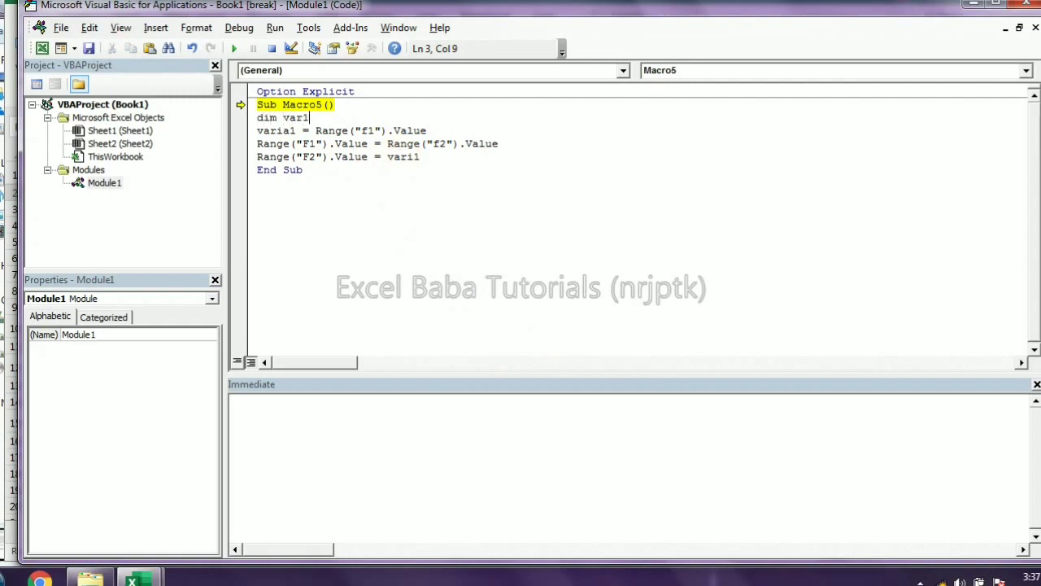
text(s i)
key(Tab)
click(389, 144)
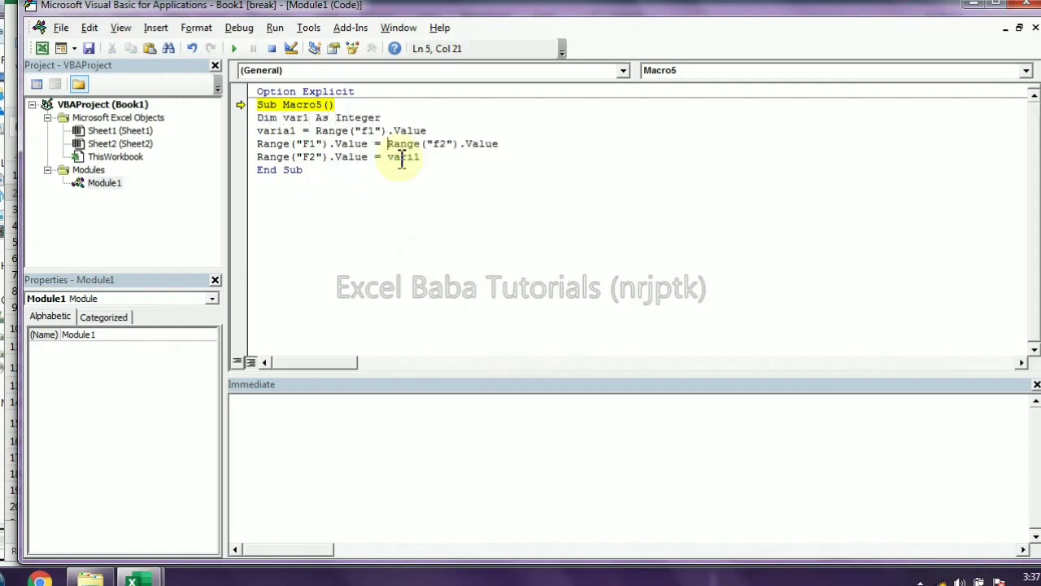
key(BackSpace)
key(BackSpace)
key(BackSpace)
text(ar1)
drag(388, 157, 429, 161)
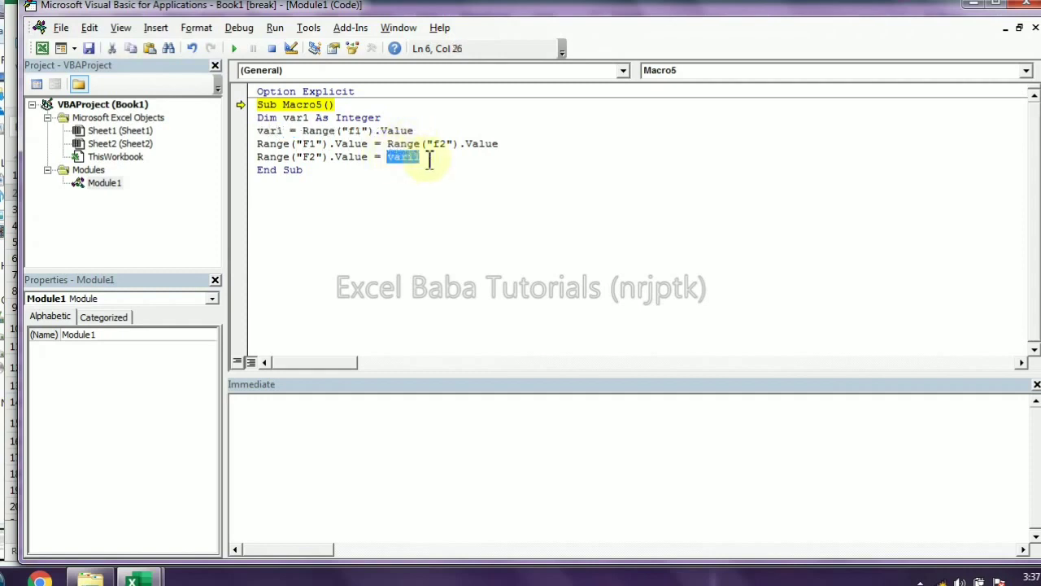
text(var1)
click(323, 143)
Run the corrected Macro5, then enter 234 in cell F1
click(235, 48)
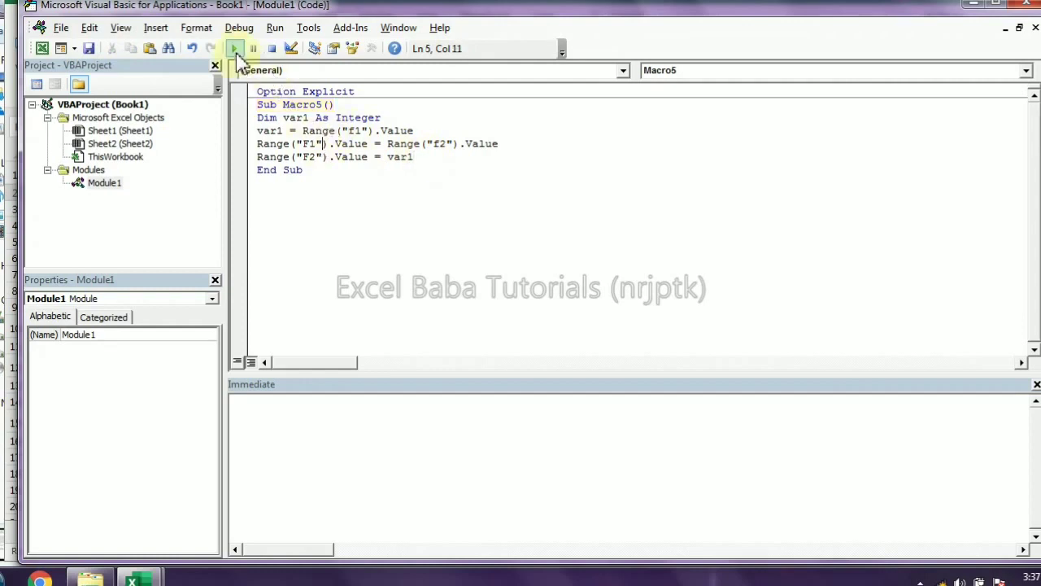
key(alt+F11)
key(Up)
text(234)
click(399, 246)
Run Macro5 from the Alt+F8 macro list to swap F1 and F2, then return to the code
key(alt+F11)
key(alt+F11)
click(337, 175)
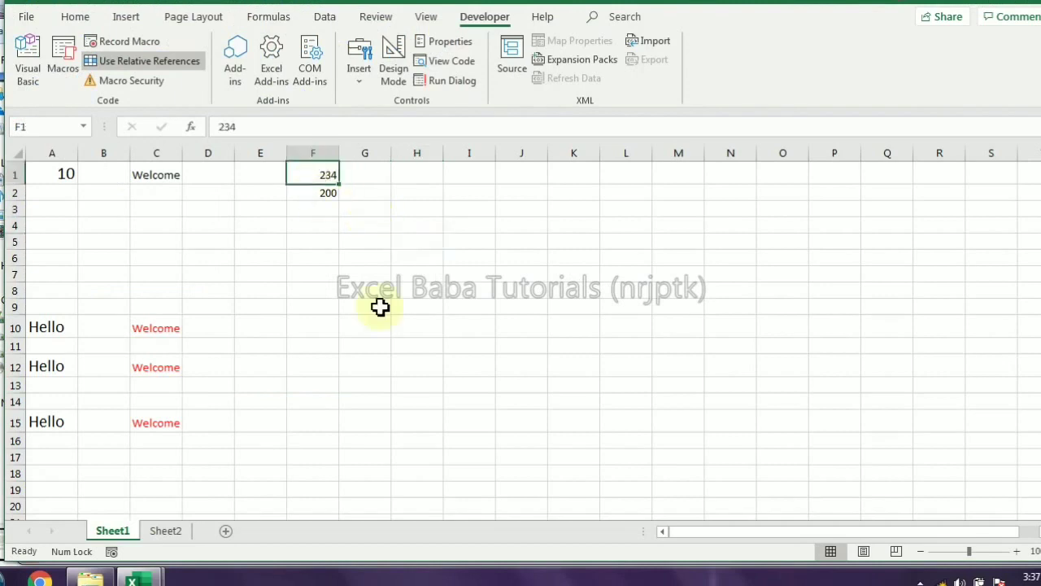
key(alt+F8)
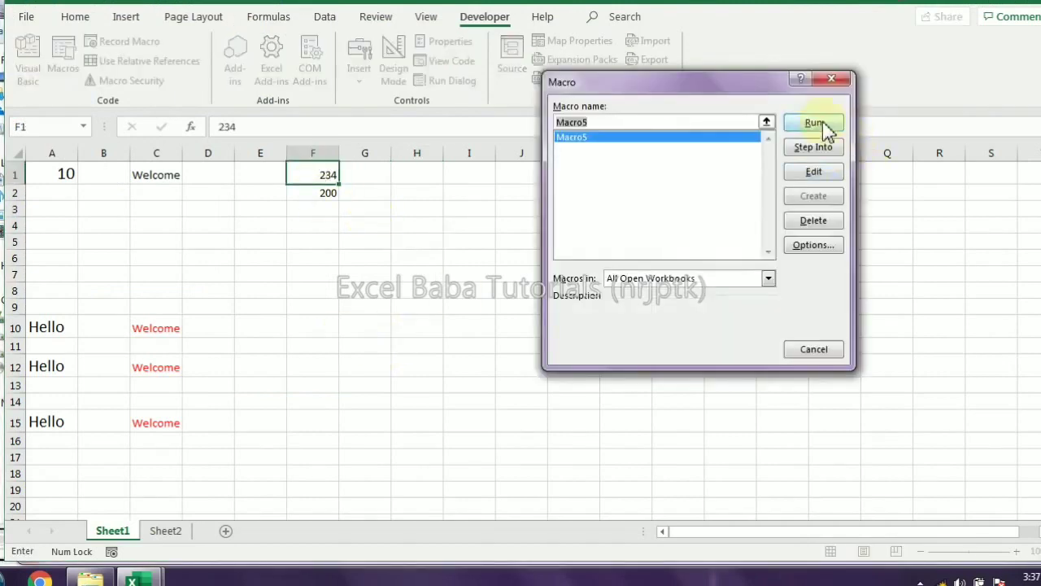
click(824, 125)
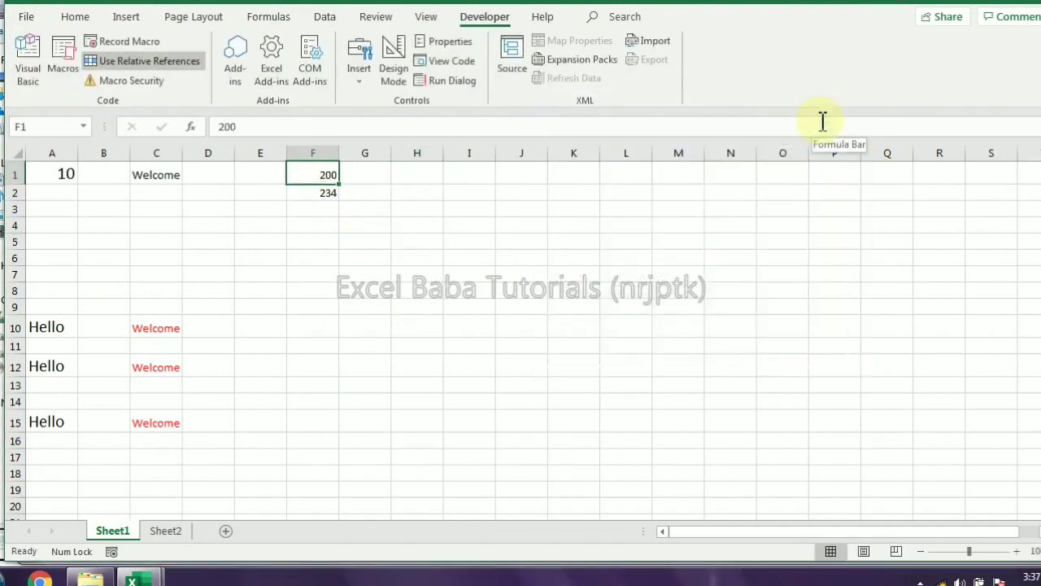
mouse_move(135, 579)
click(259, 514)
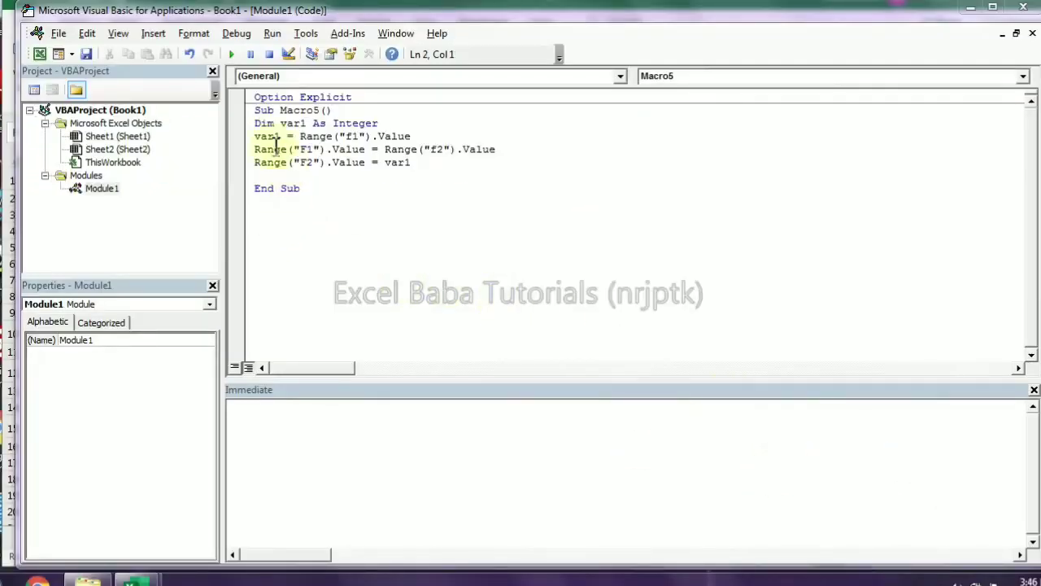
Create a MyMac sub with Dim var2 As Integer, var2 = 10 and var1 = var2 + 100
drag(254, 108, 309, 175)
click(288, 217)
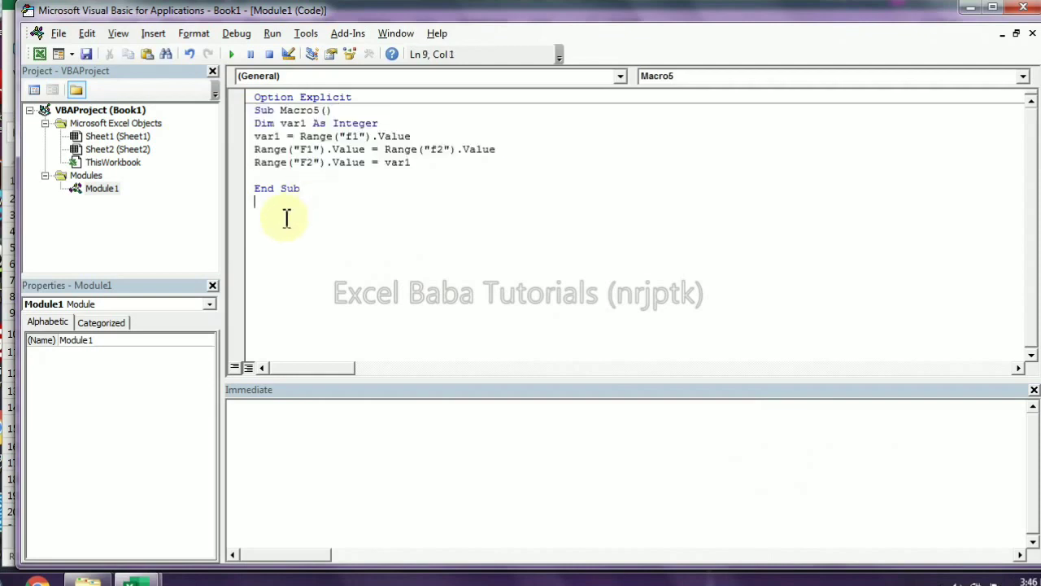
text(s)
text(Mac()
key(Return)
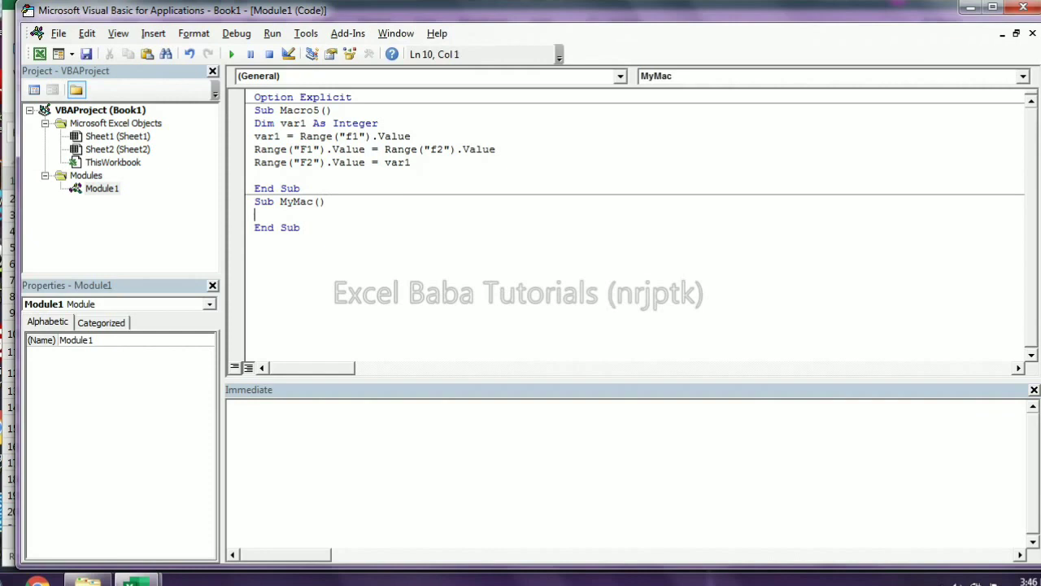
text(Dim var2)
text( as Integer)
key(Return)
text(var2=10)
key(Return)
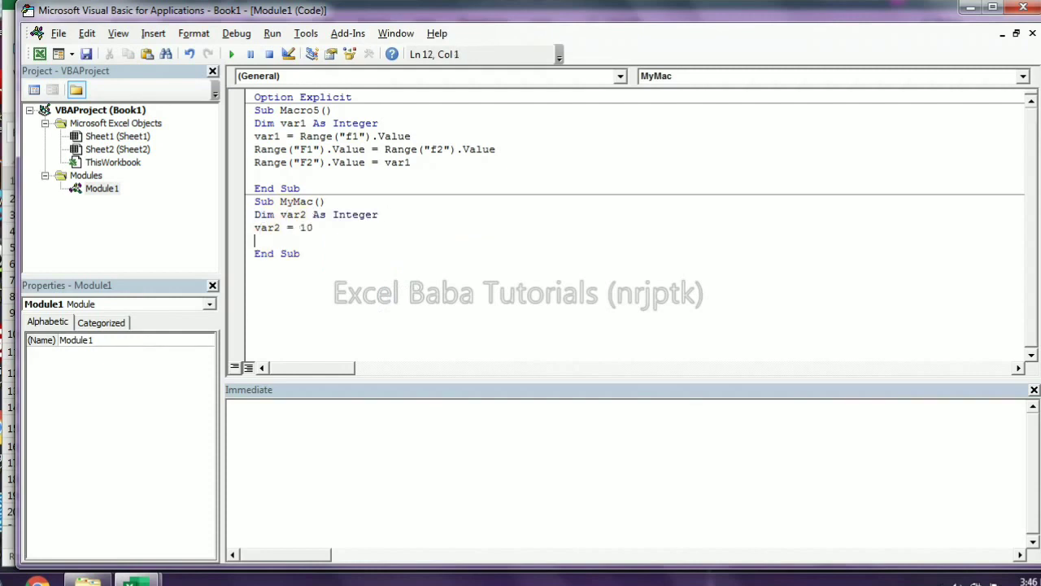
text(var1=)
text(var2+10)
Run MyMac and dismiss the compile error for the undeclared var1
click(231, 54)
click(506, 348)
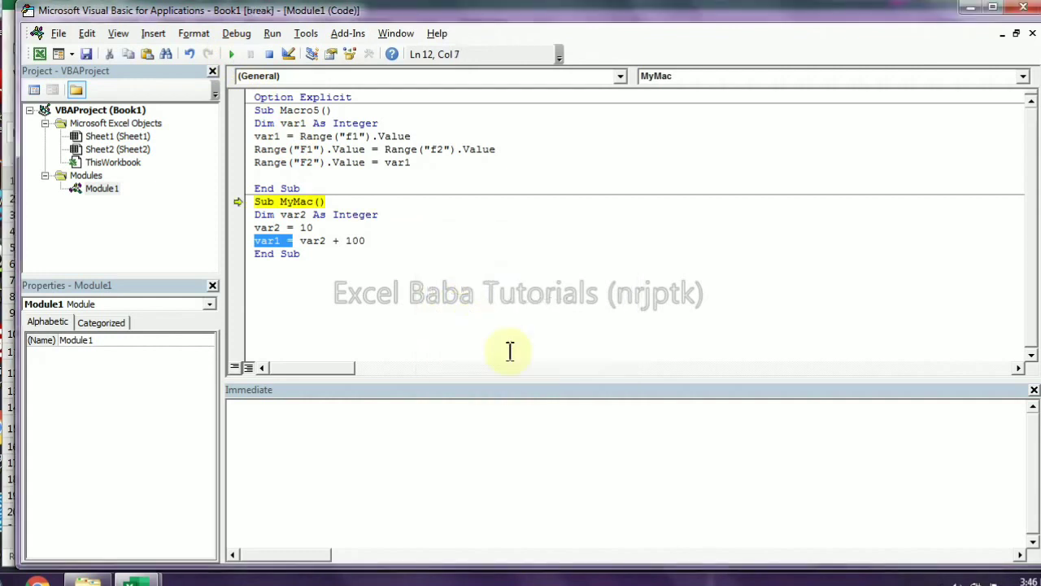
click(260, 241)
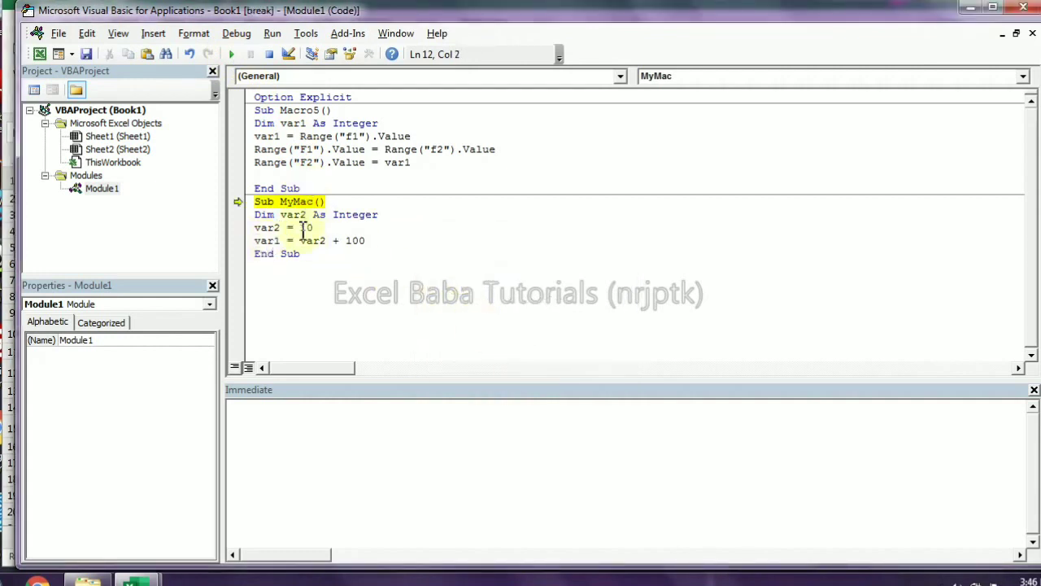
drag(255, 201, 307, 255)
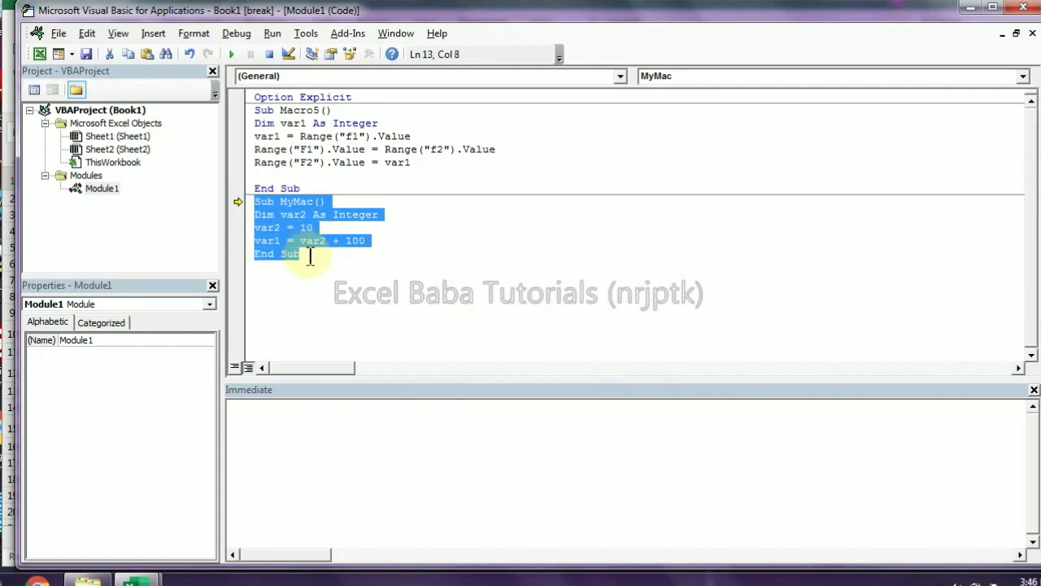
drag(255, 110, 361, 181)
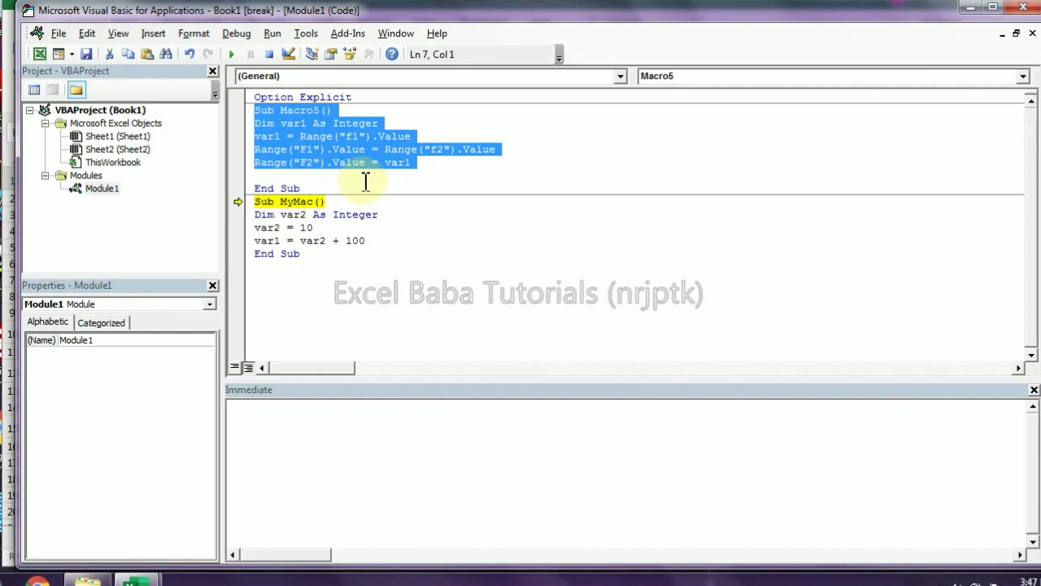
click(317, 177)
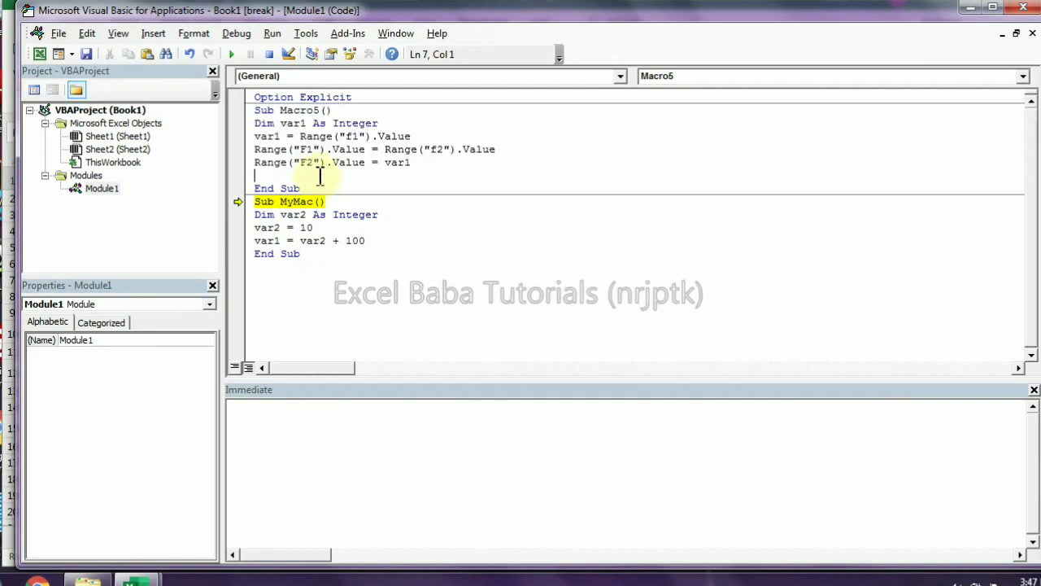
Add var3 = 100 and Dim var3 As Integer lines below the var1 assignment
click(369, 241)
key(Return)
text(var3 = 100)
key(Return)
text(im var23)
key(BackSpace)
key(BackSpace)
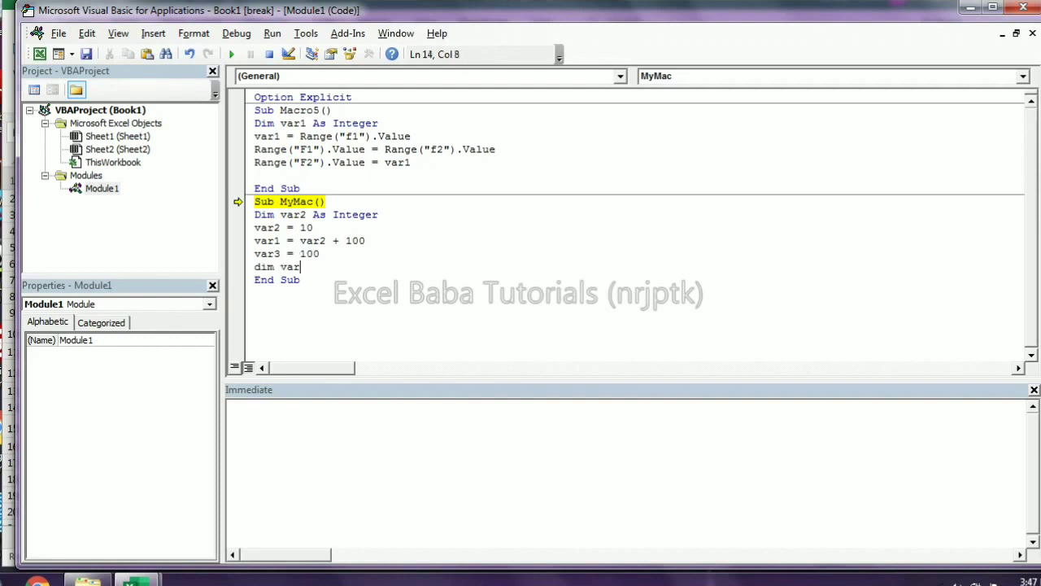
text(s Integer)
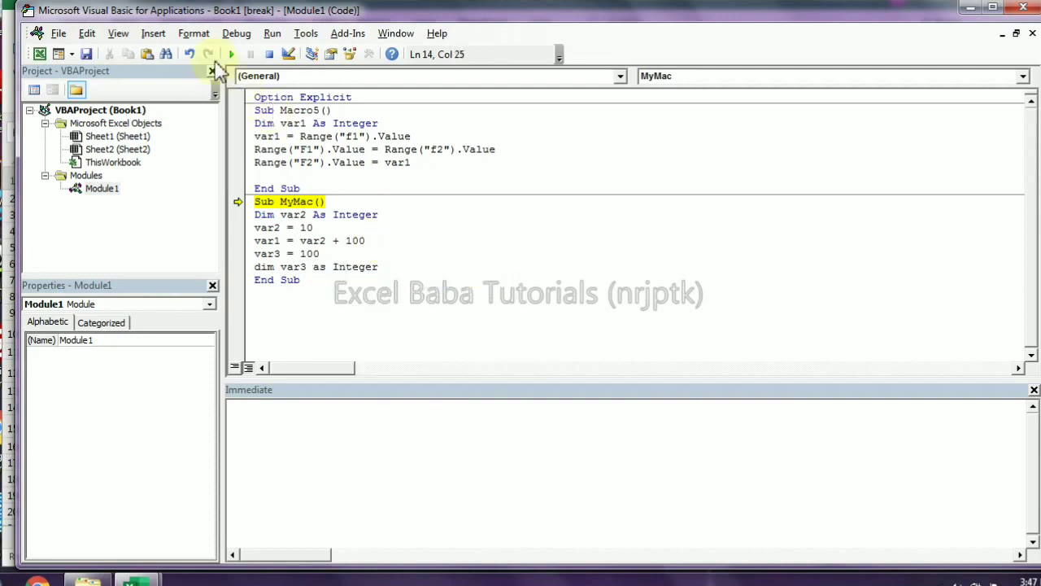
Run MyMac again and delete the undeclared var1 = var2 + 100 line
click(231, 54)
click(508, 348)
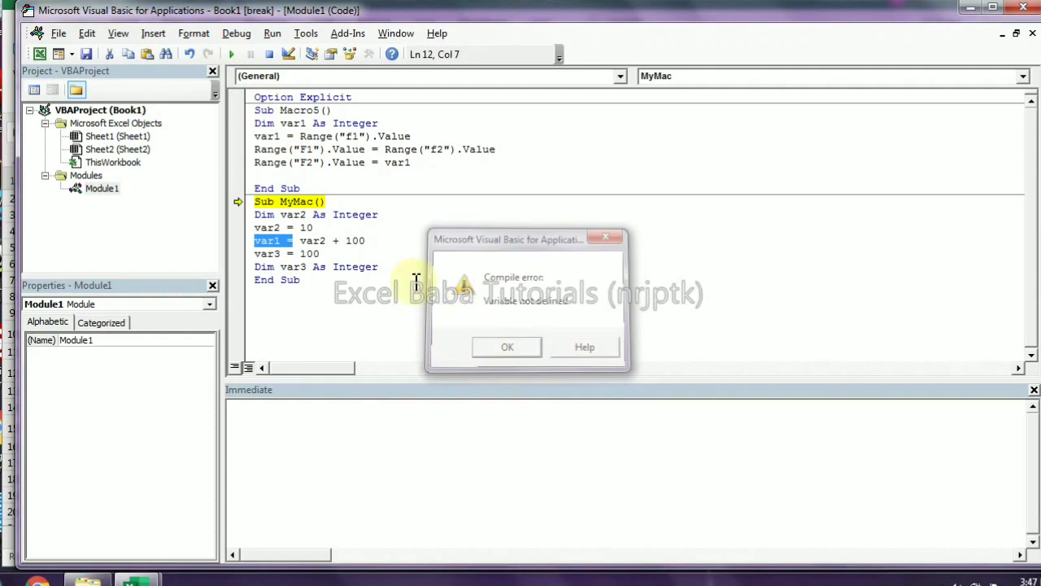
mouse_move(368, 241)
mouse_down()
mouse_move(283, 230)
mouse_move(254, 241)
mouse_up()
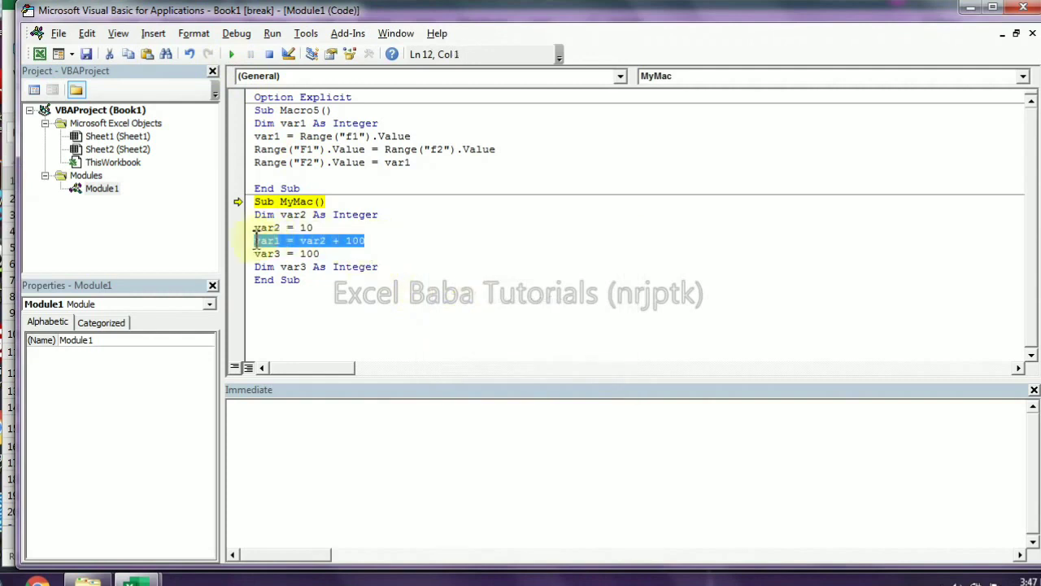
key(Delete)
Run MyMac once more and delete the var3 = 100 line after its compile error
click(231, 54)
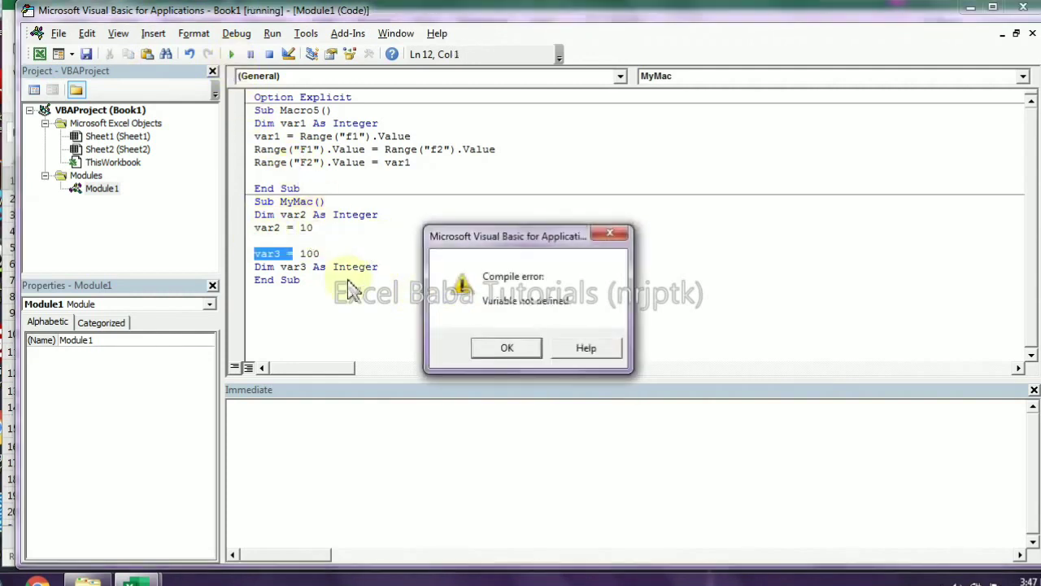
click(505, 354)
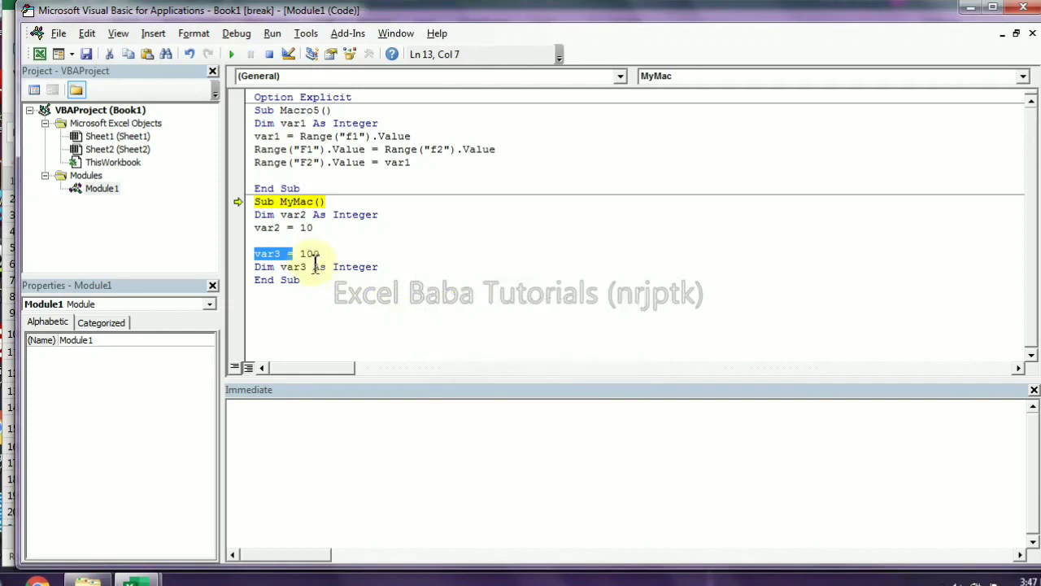
drag(323, 254, 255, 254)
key(Delete)
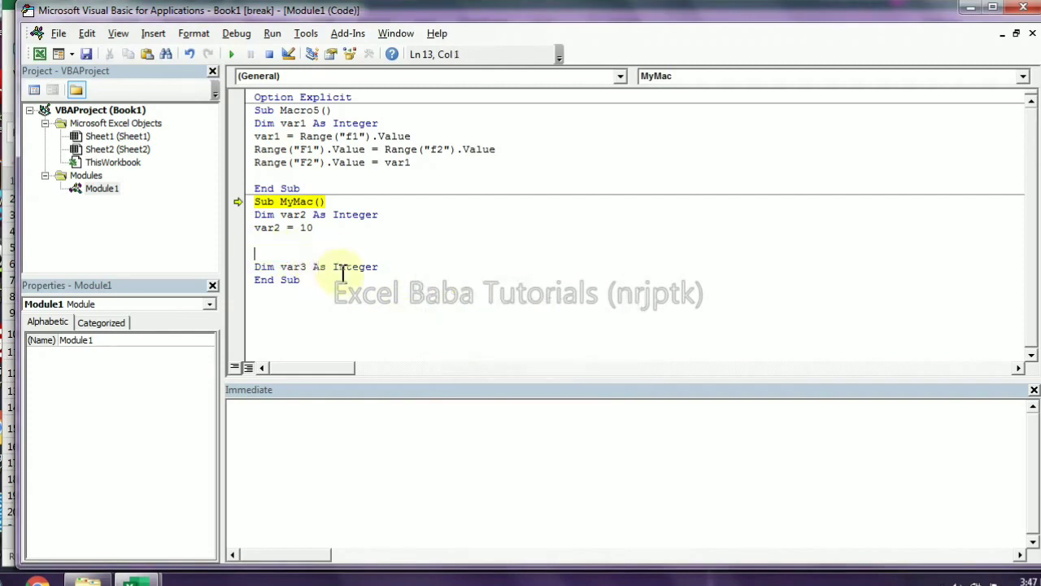
key(BackSpace)
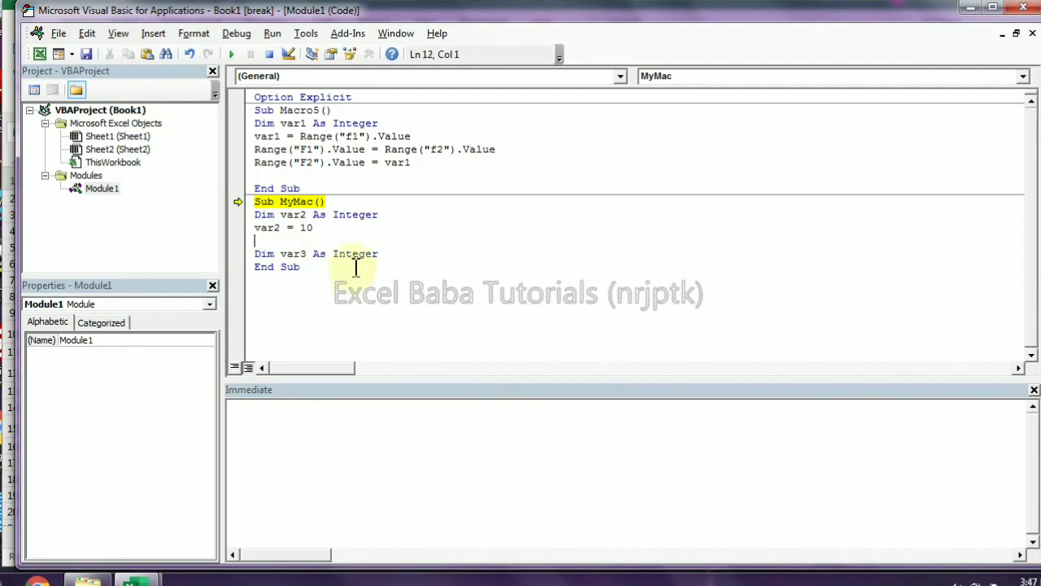
drag(267, 123, 372, 245)
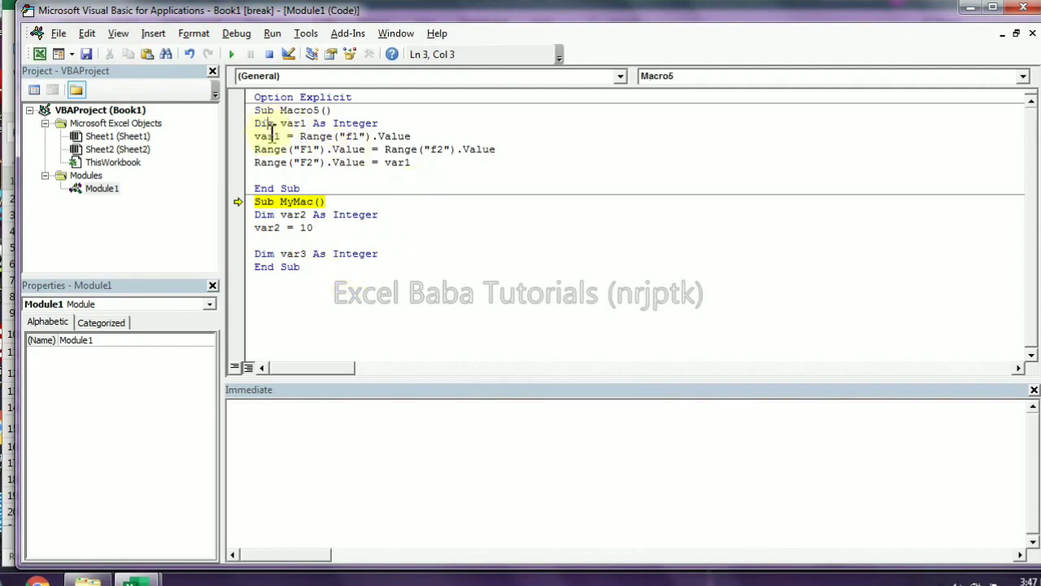
click(391, 291)
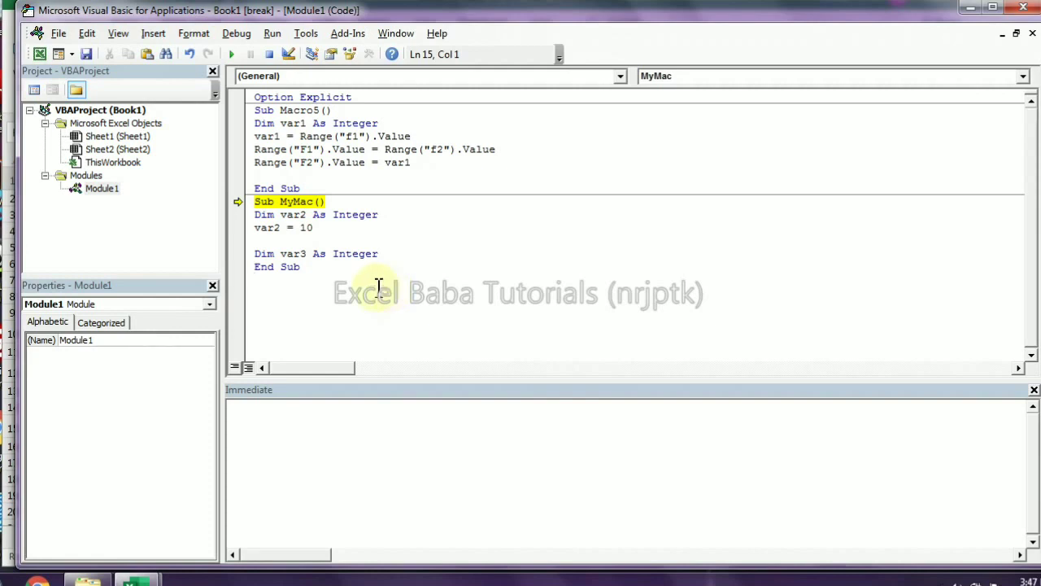
Declare Dim x As Integer and Dim y As Integer below Option Explicit
click(384, 98)
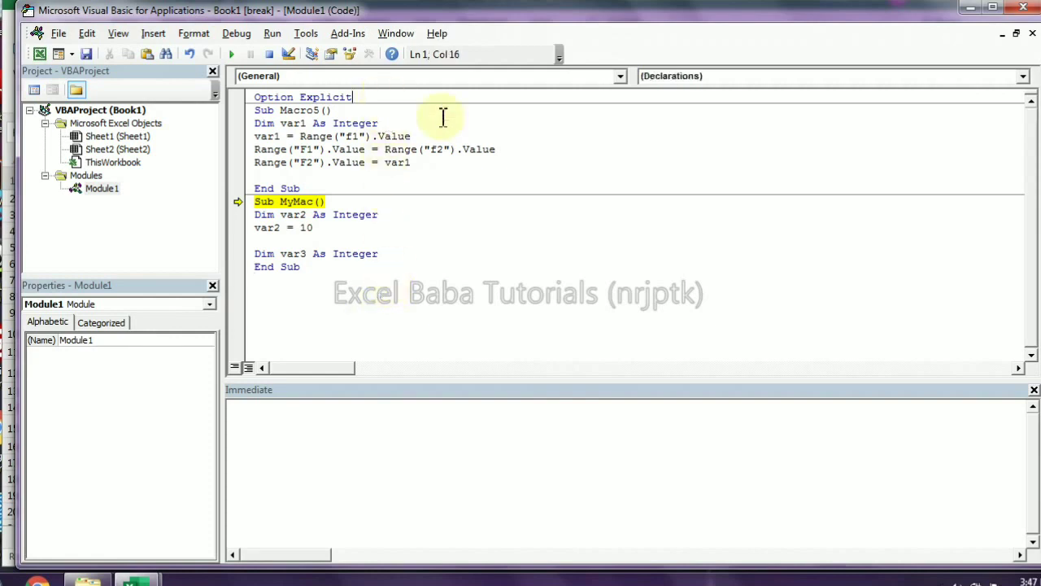
key(Return)
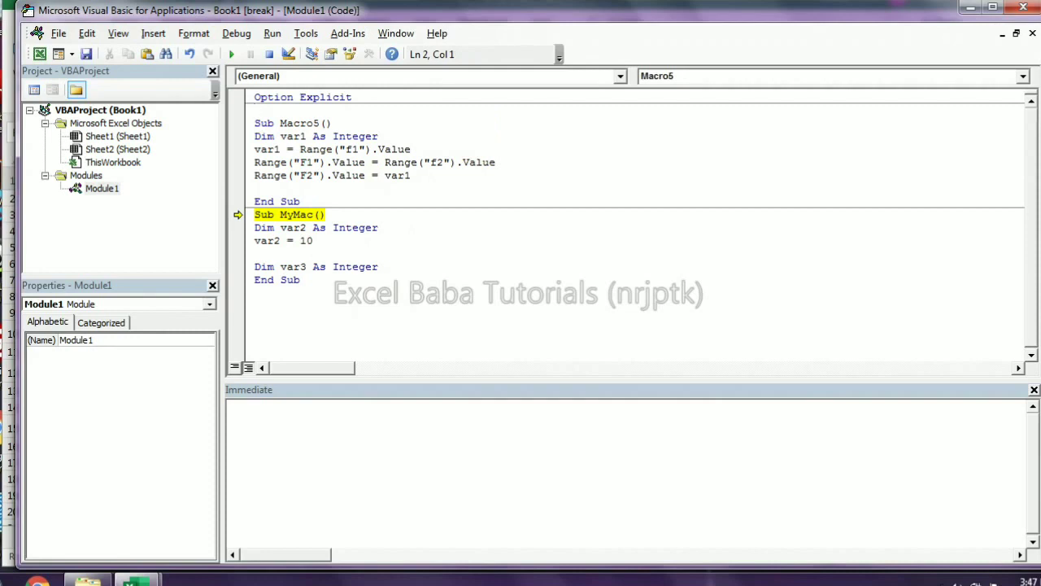
text(Dim x As Integer)
key(Return)
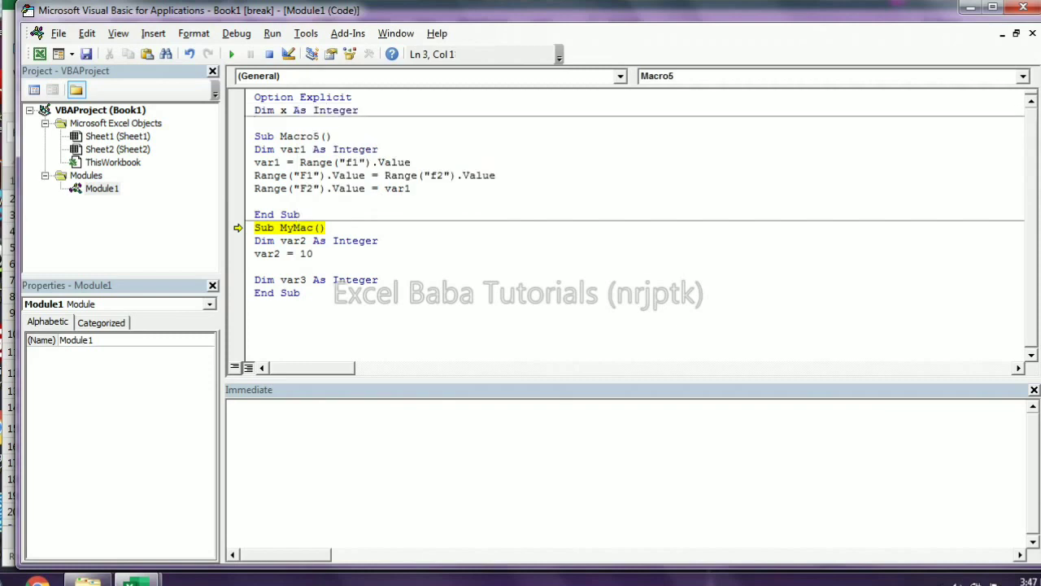
text(Dim y As)
text( Integer)
click(478, 130)
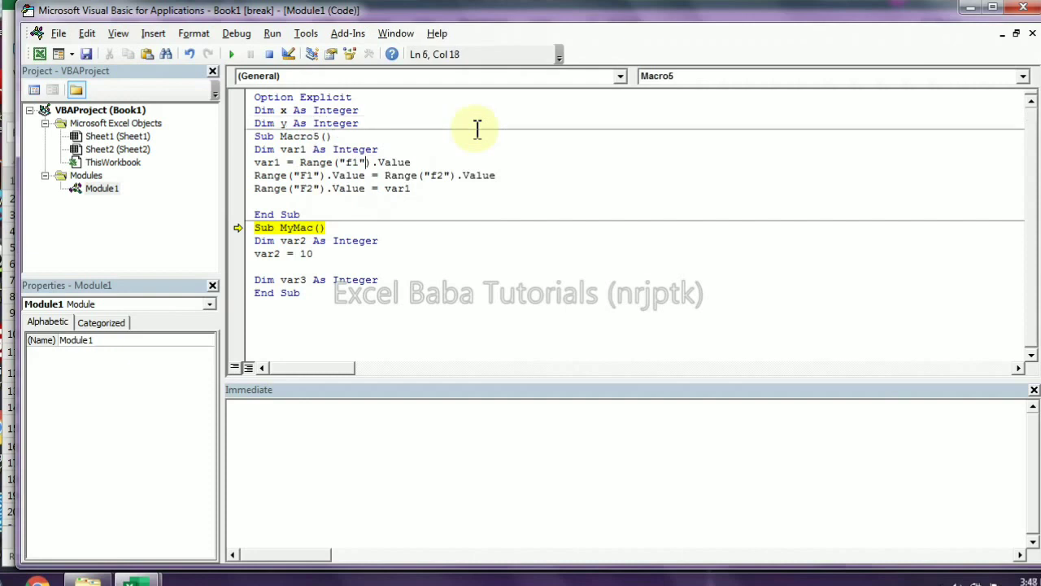
Add x = 100 in Macro5 and replace MyMac's Dim var3 line with MsgBox x
text(x=1)
text(00)
click(285, 241)
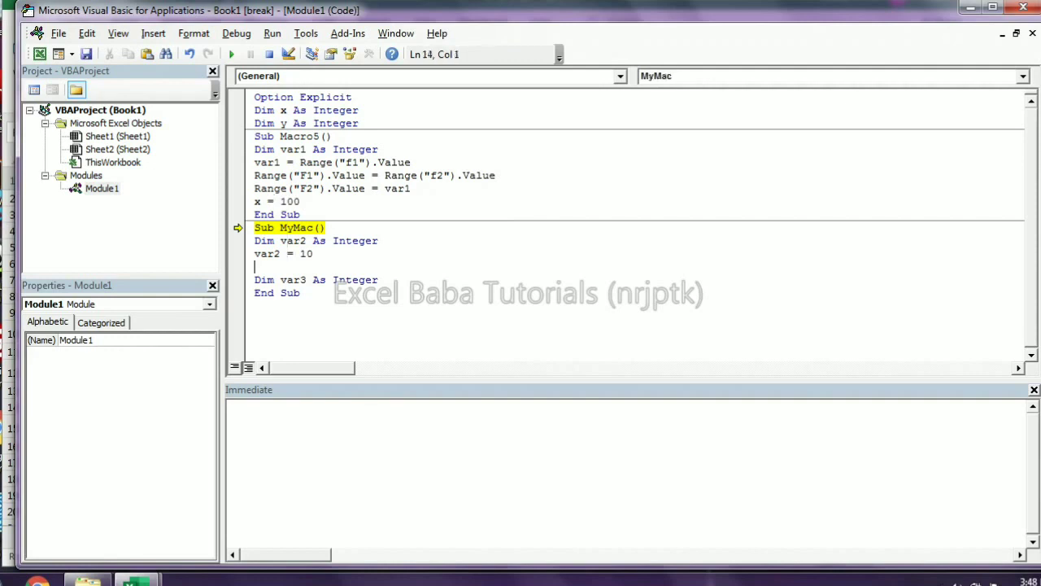
text(msgbox x)
key(Down)
key(shift+End)
key(Delete)
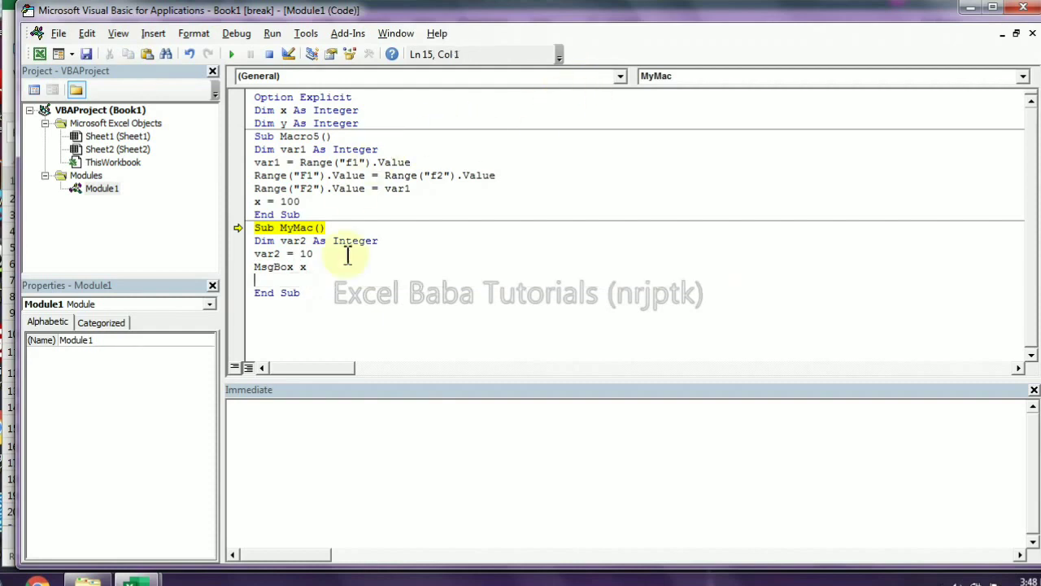
Run MyMac and close its message box, which shows 0
double_click(304, 268)
drag(304, 271, 253, 229)
click(231, 54)
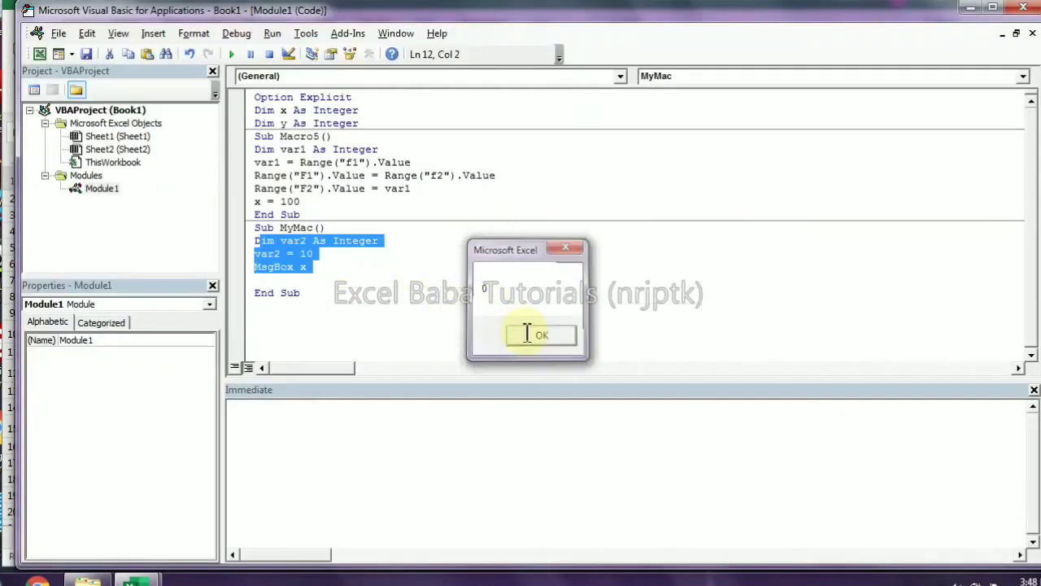
click(526, 333)
click(332, 272)
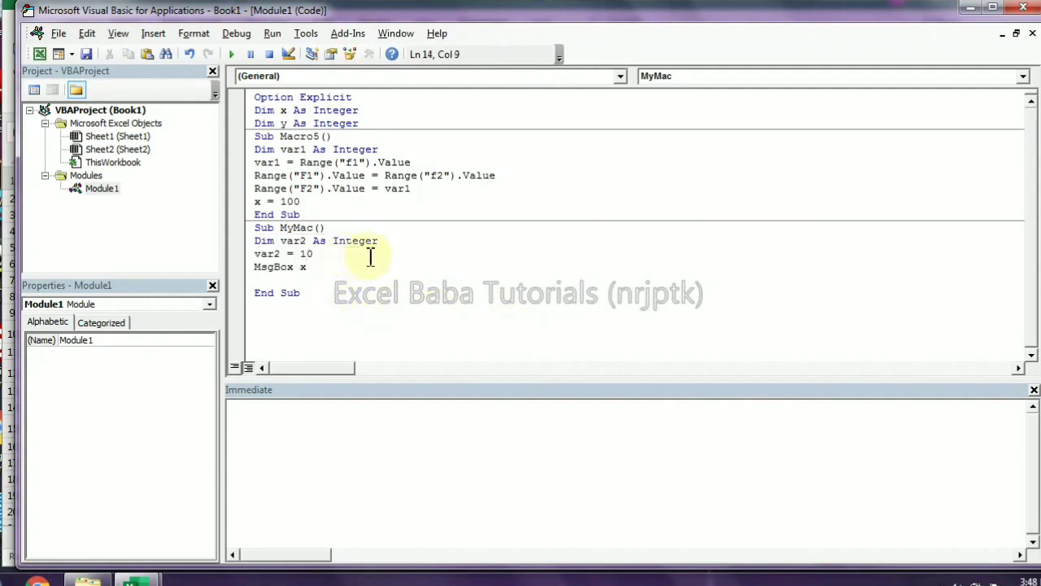
Review Macro5's x = 100 line, then run MyMac again and dismiss its message
click(309, 163)
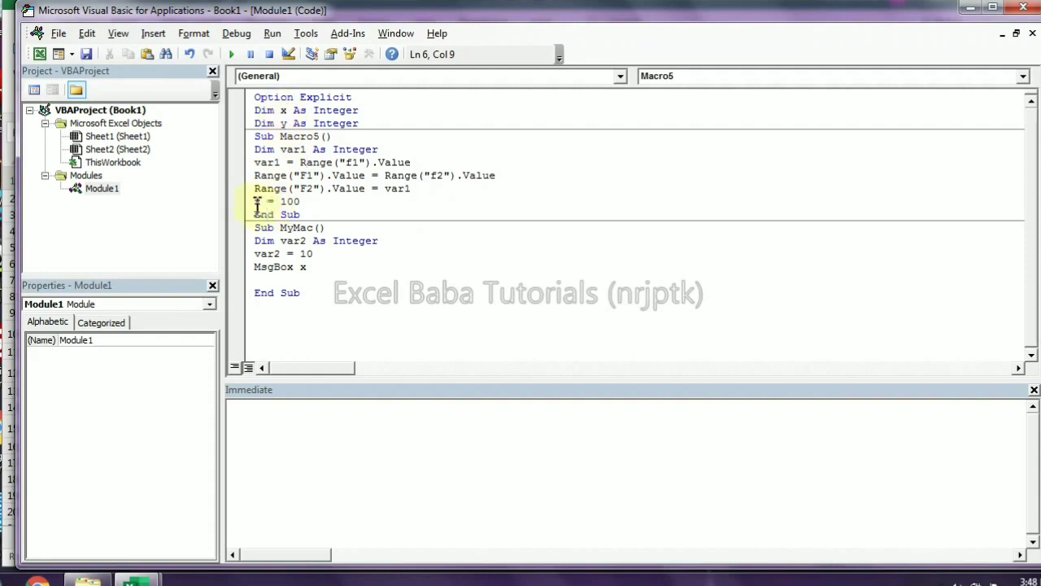
drag(256, 204, 299, 202)
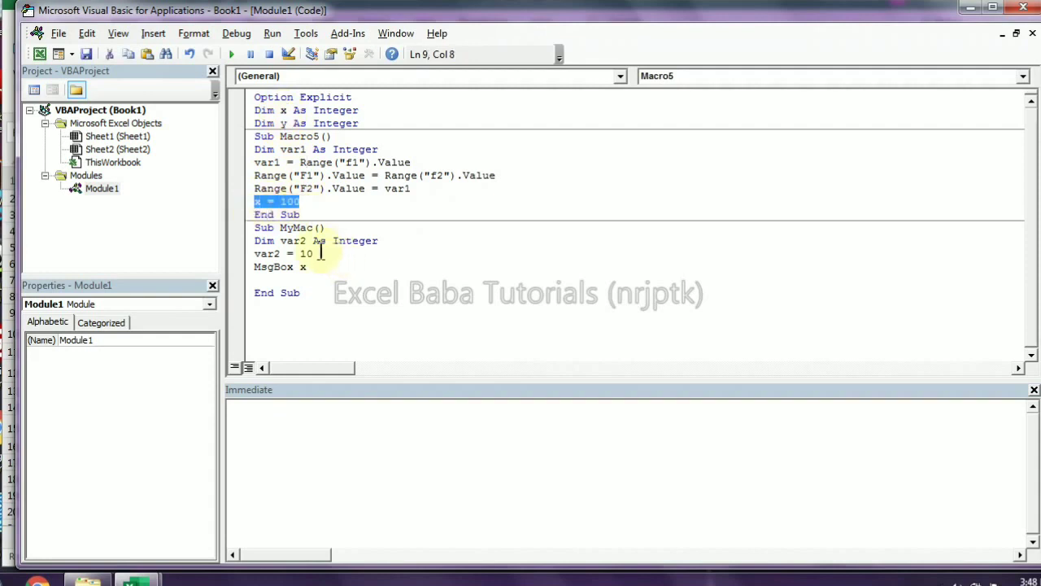
click(282, 267)
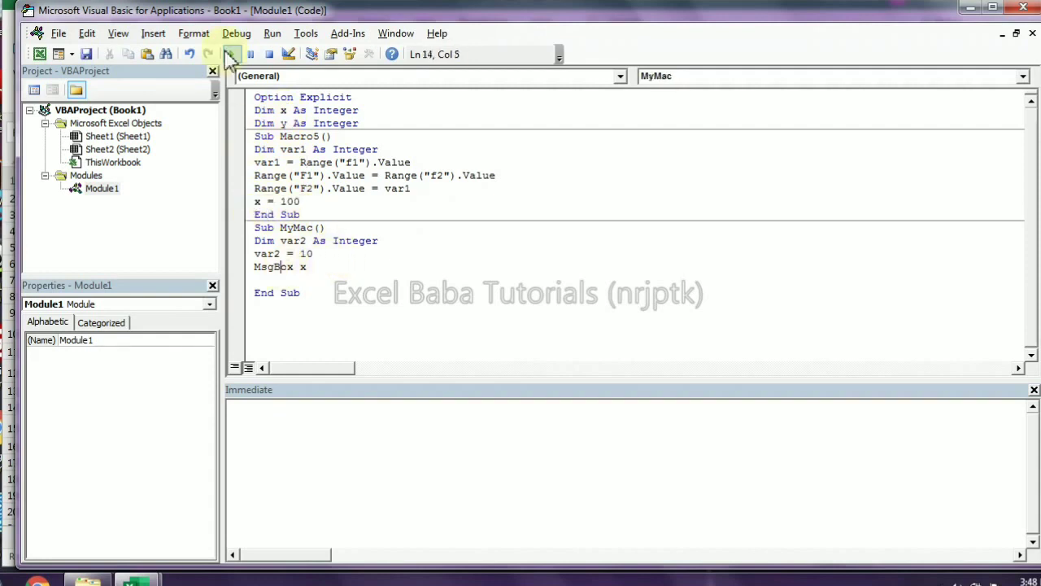
click(307, 188)
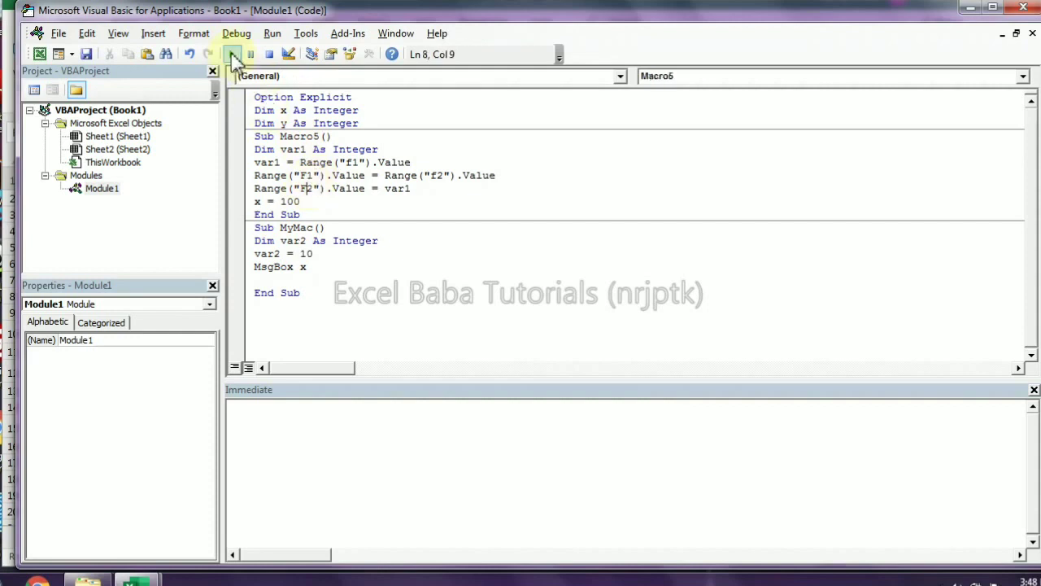
click(289, 254)
click(232, 55)
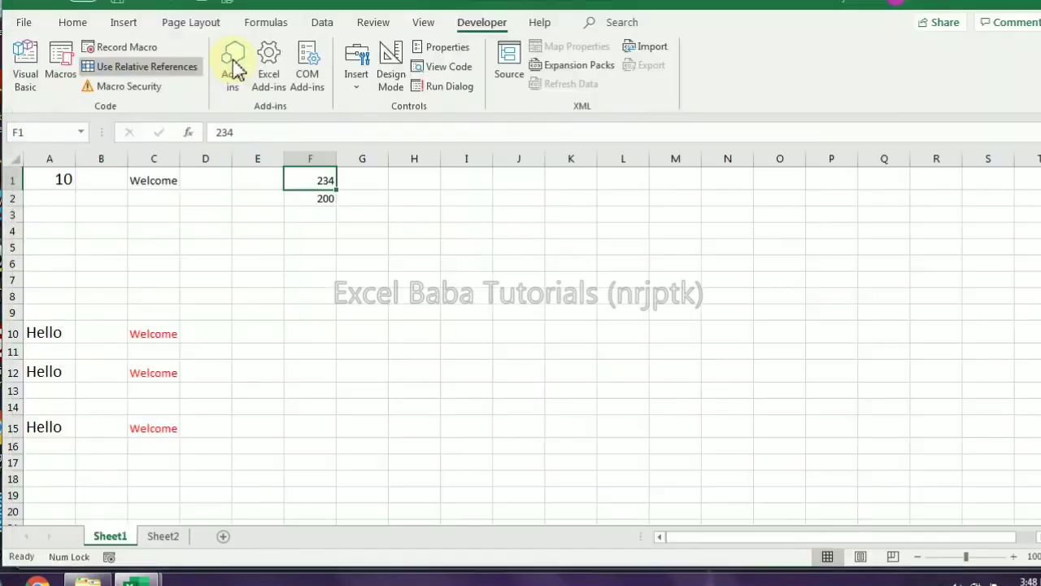
click(526, 340)
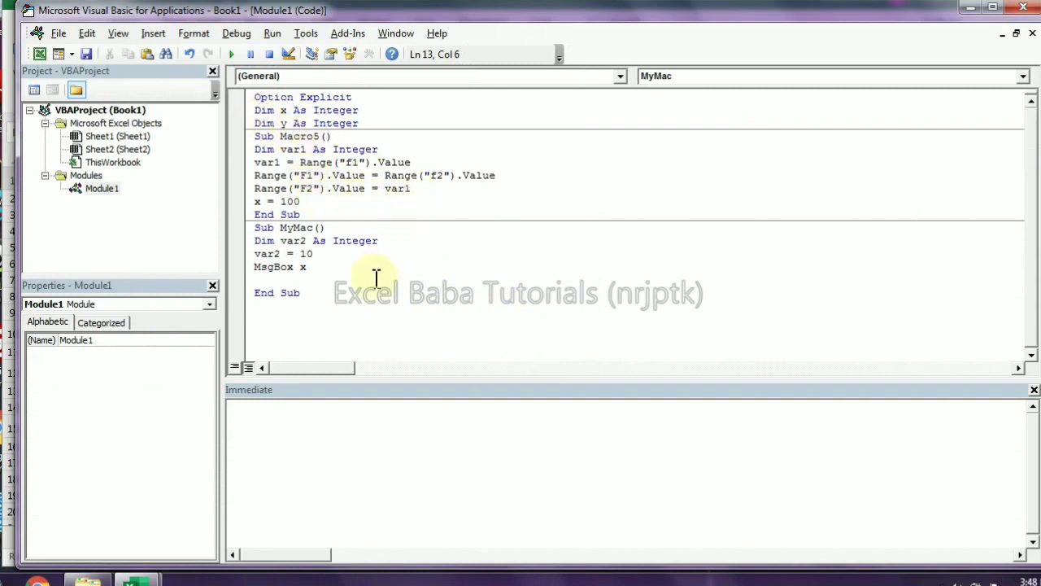
Replace MyMac's var2 lines with a Macro5 call and run it, confirming the message shows 100
drag(255, 241, 315, 255)
key(Delete)
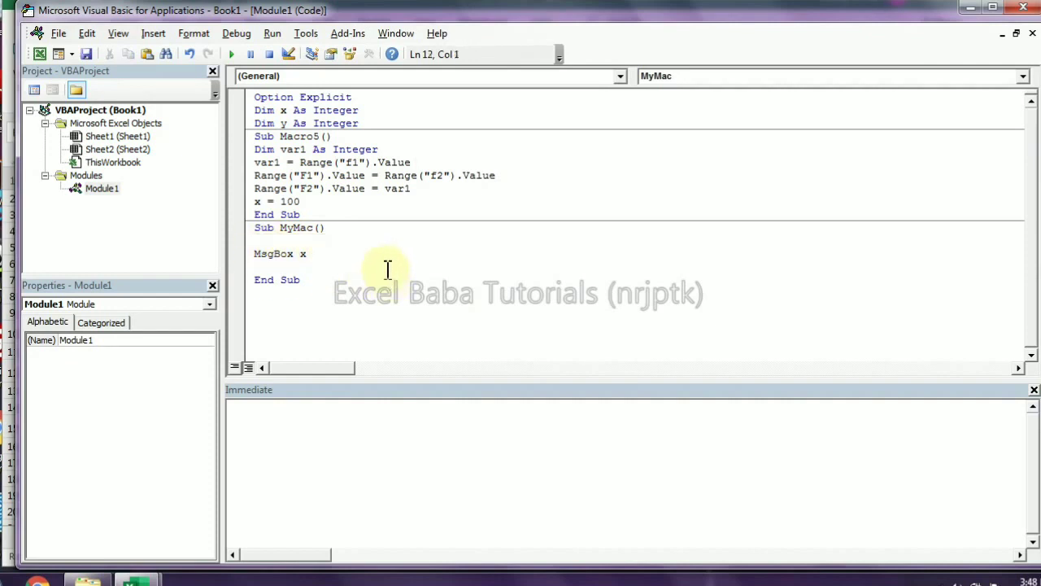
text(Mac)
text(ro5)
click(231, 54)
click(542, 335)
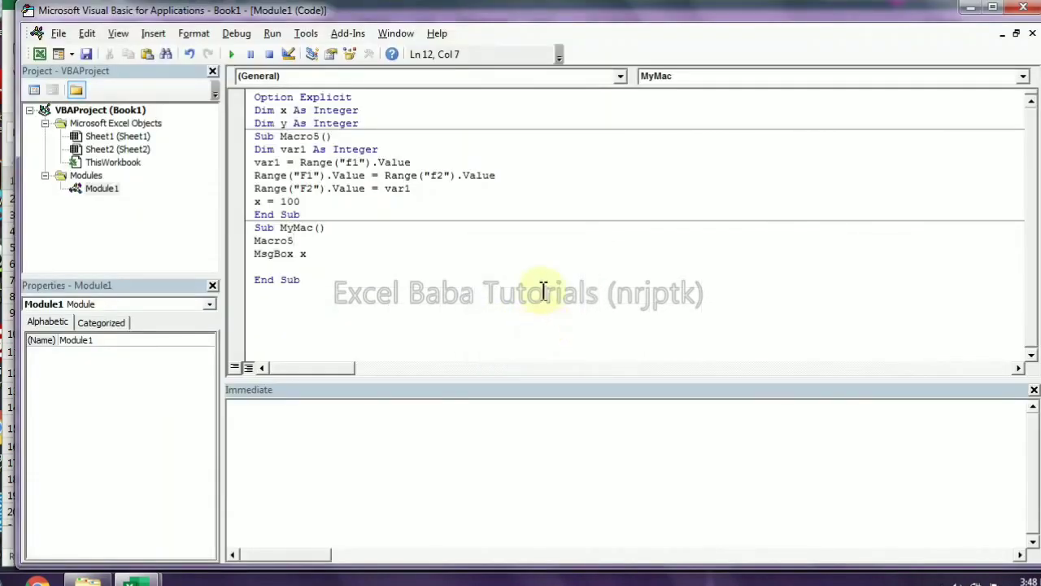
click(242, 229)
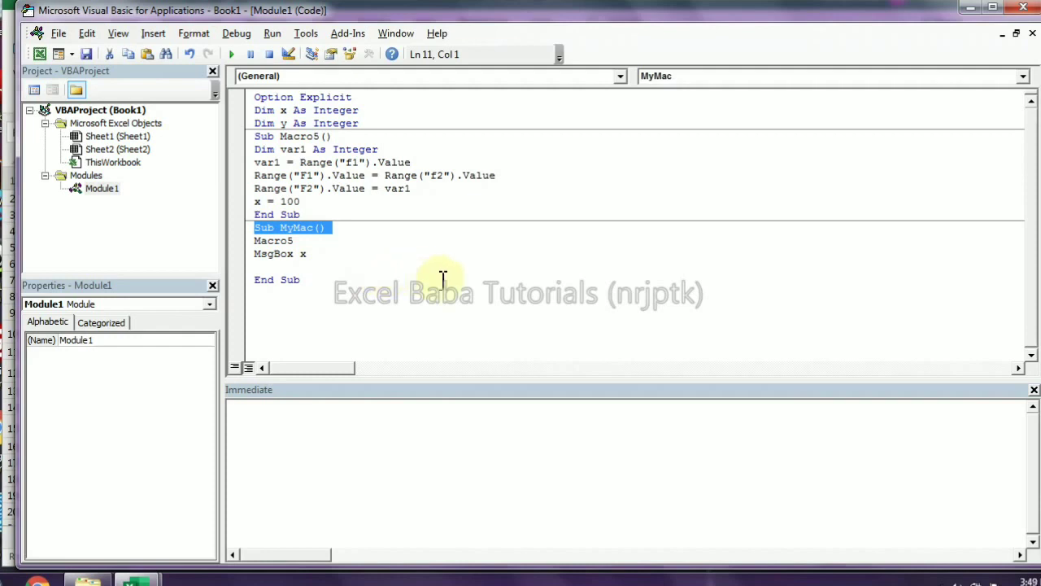
click(789, 576)
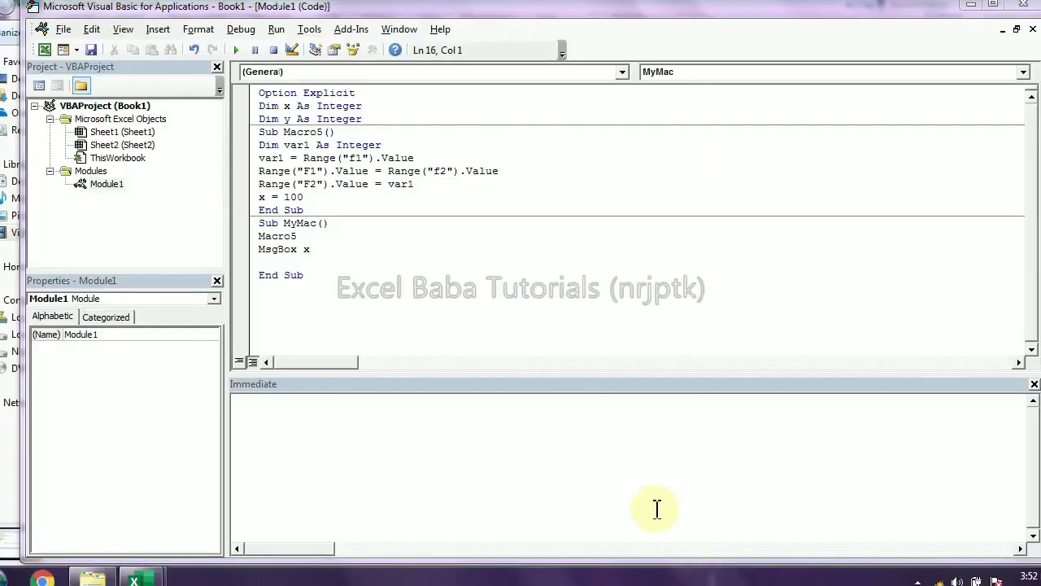
Delete all code below Option Explicit and start a new Sub myPro()
drag(314, 275, 258, 132)
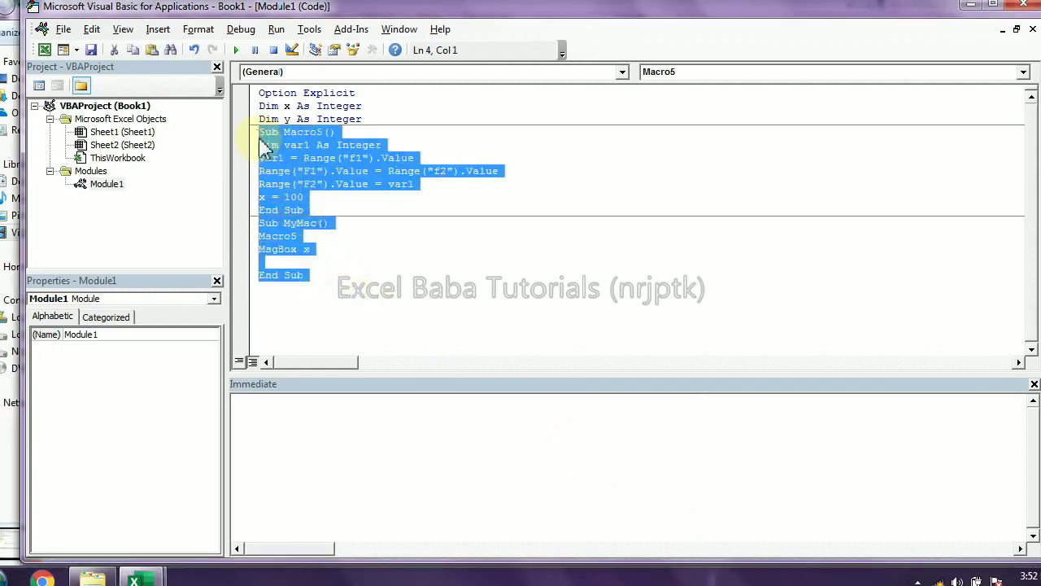
drag(346, 264, 258, 102)
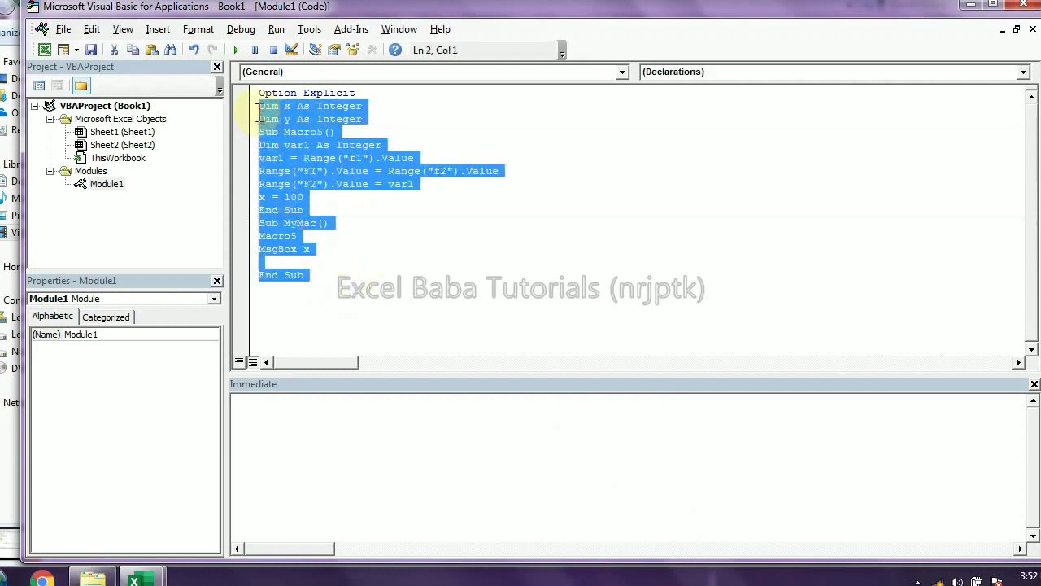
key(Delete)
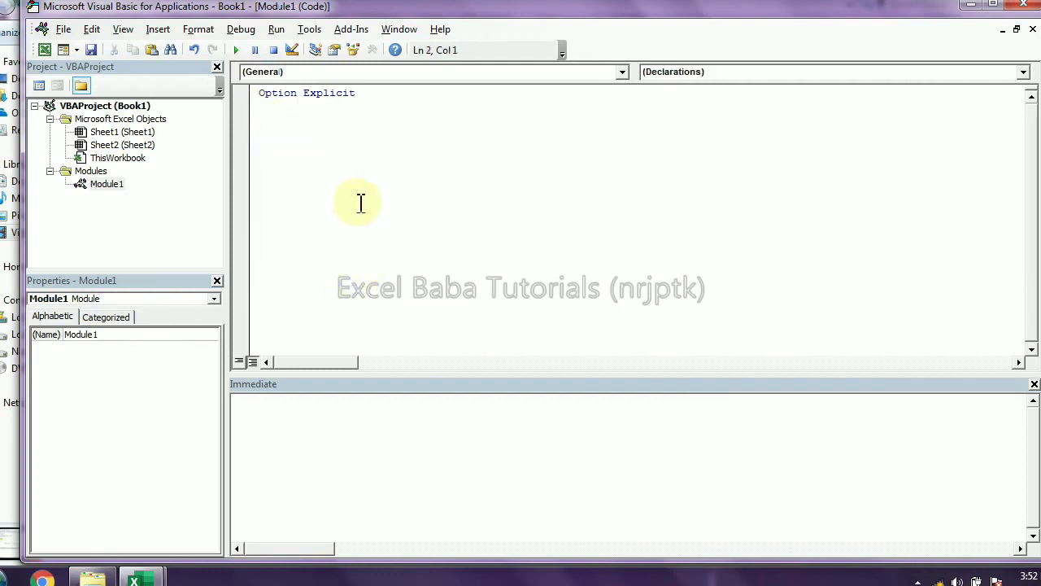
text(sub my)
text(Pro()
key(Return)
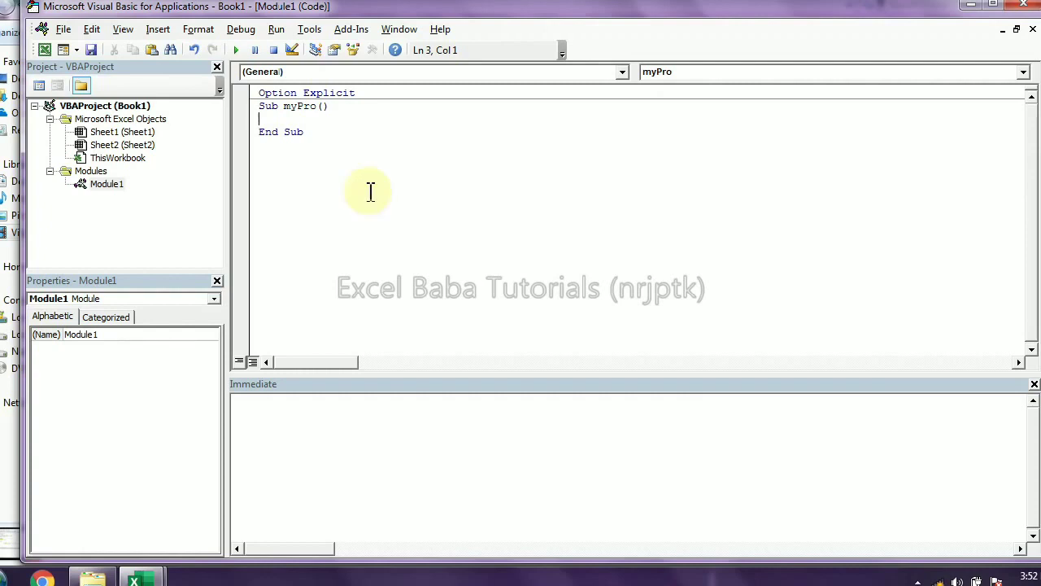
Add 'step1 and 'step2 comment lines inside myPro
text("steps)
key(Return)
key(Return)
key(Home)
key(Delete)
text(')
click(258, 131)
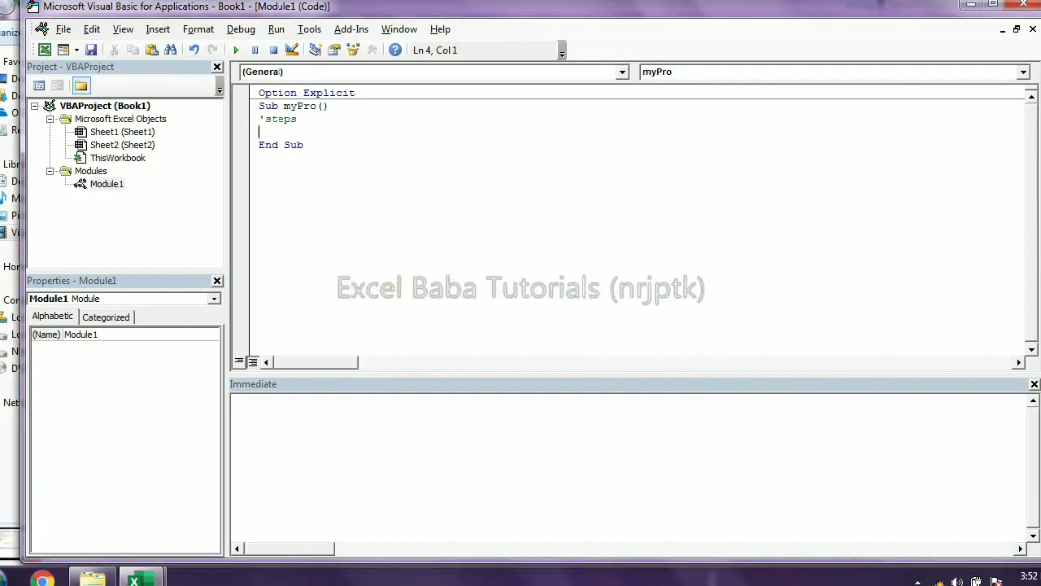
text('step2)
key(Up)
key(BackSpace)
text(1)
key(Down)
key(shift+Home)
key(shift+Up)
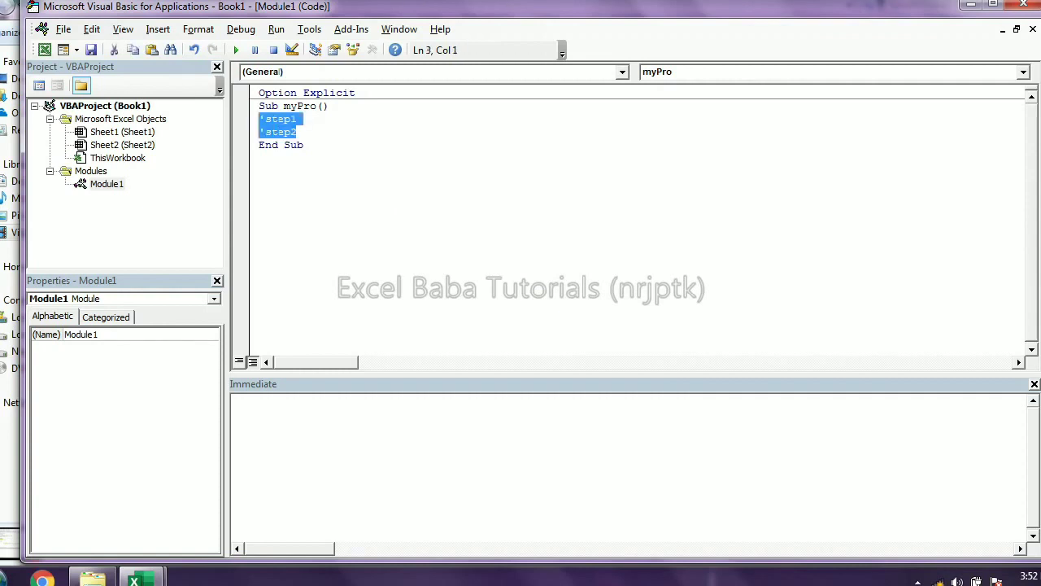
Replace the comments with Range("A1").Value = 10 and a copied Range("A2") assignment
text(range("A1)
text())
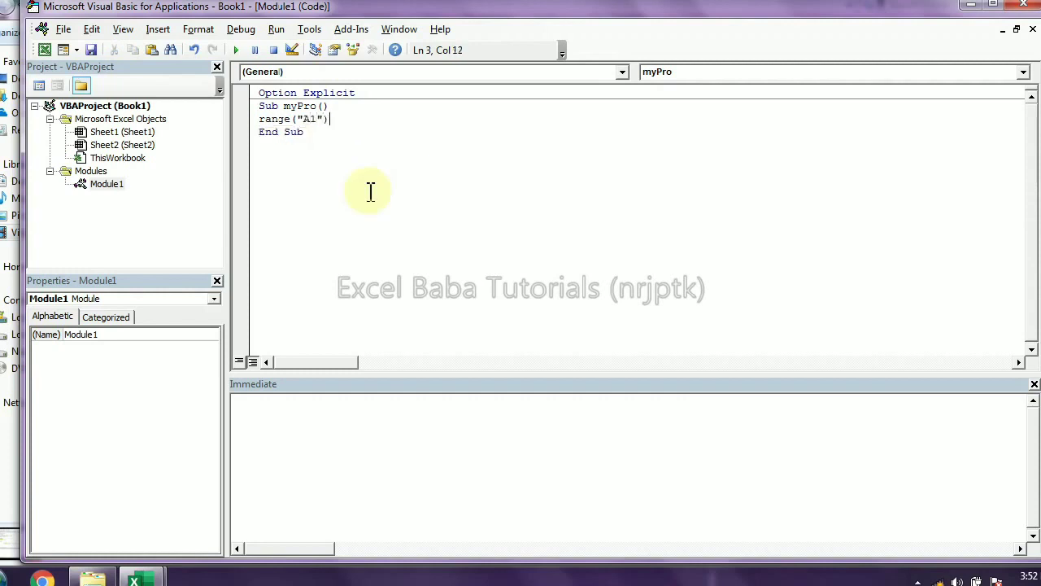
text(.value=10)
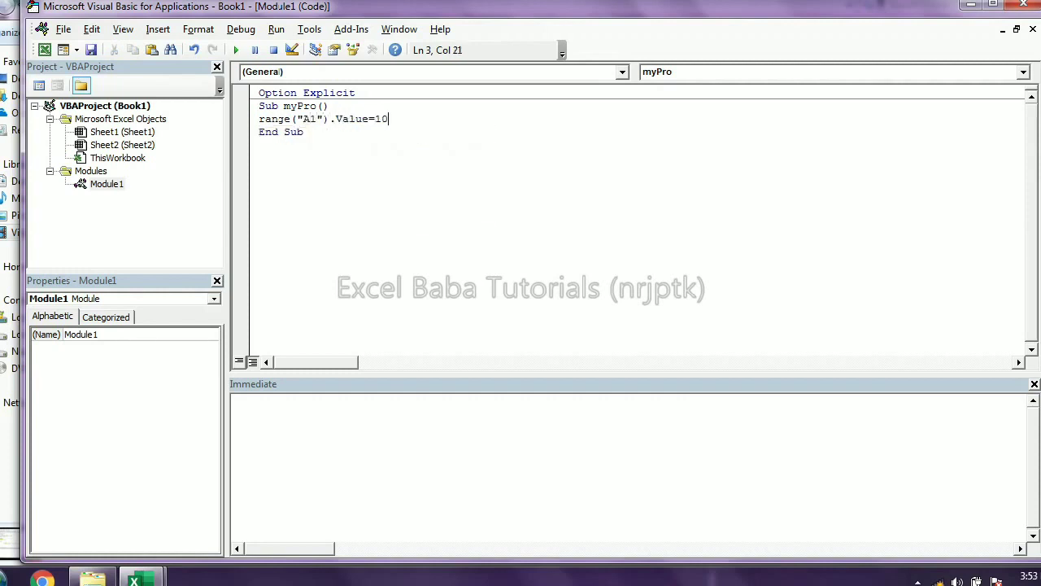
key(Return)
key(Up)
key(shift+End)
key(ctrl+c)
key(Down)
key(ctrl+v)
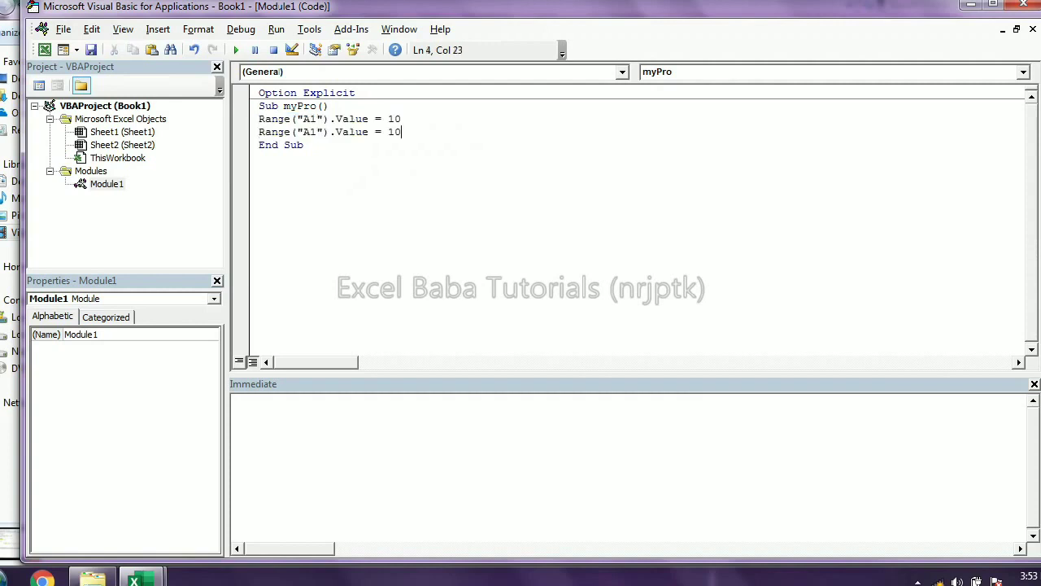
key(Delete)
text(2)
Check the finished myPro code and switch to the Excel workbook
click(312, 131)
drag(400, 145, 258, 105)
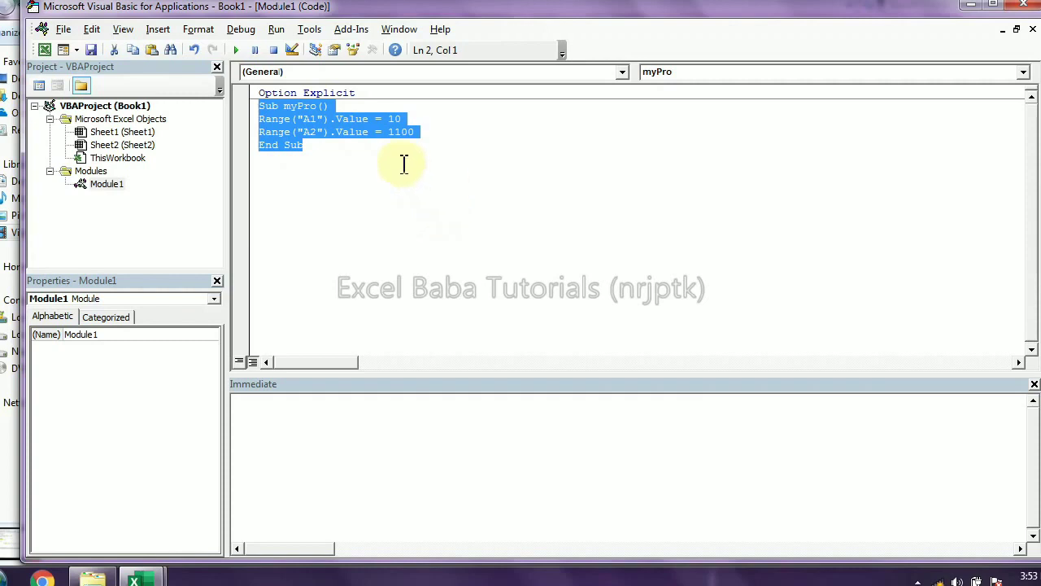
click(345, 146)
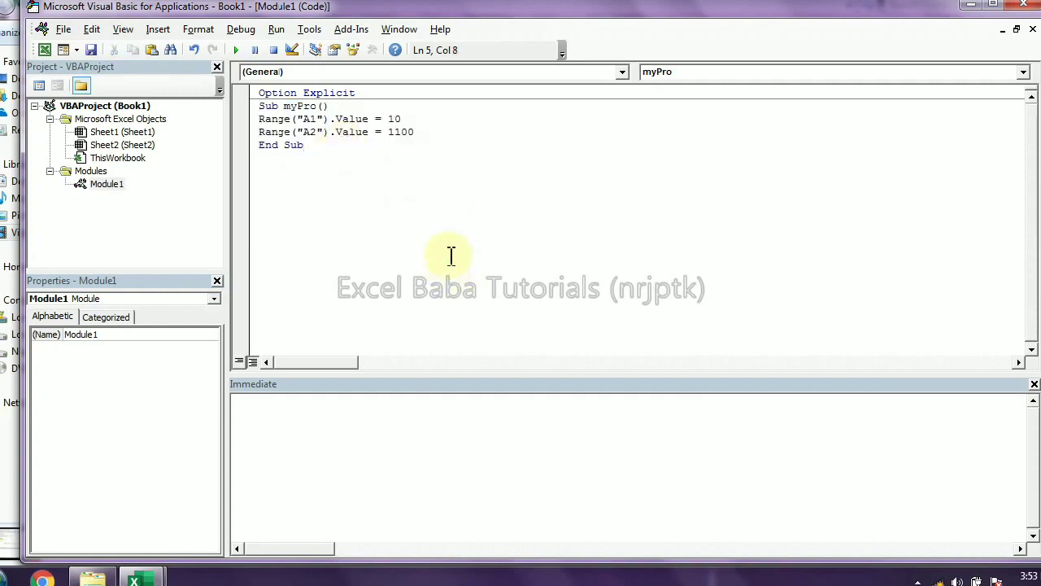
mouse_move(135, 577)
click(105, 508)
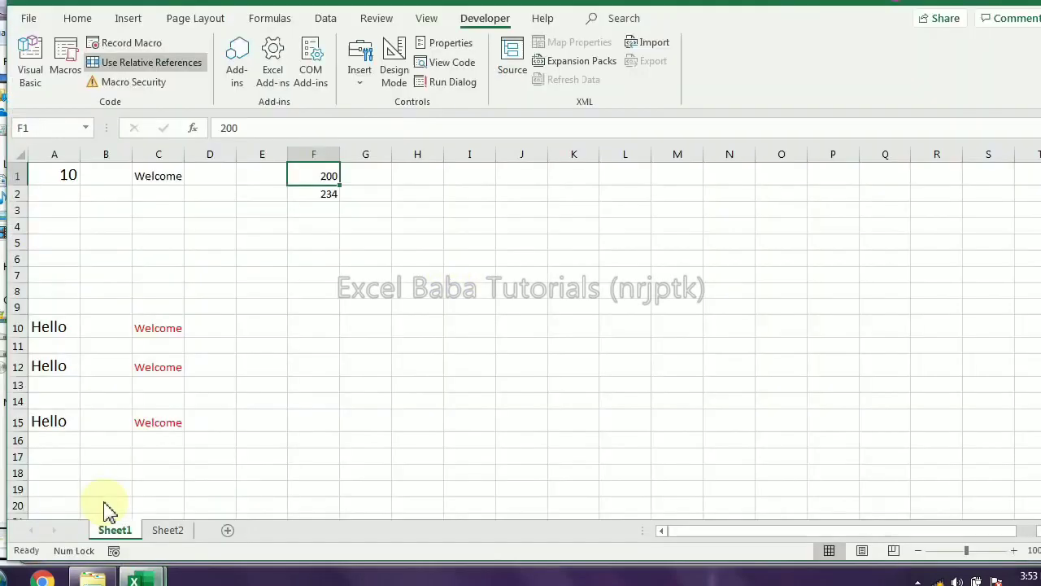
Run the myPro macro so A1 shows 10 and A2 shows 1100
click(325, 258)
click(70, 76)
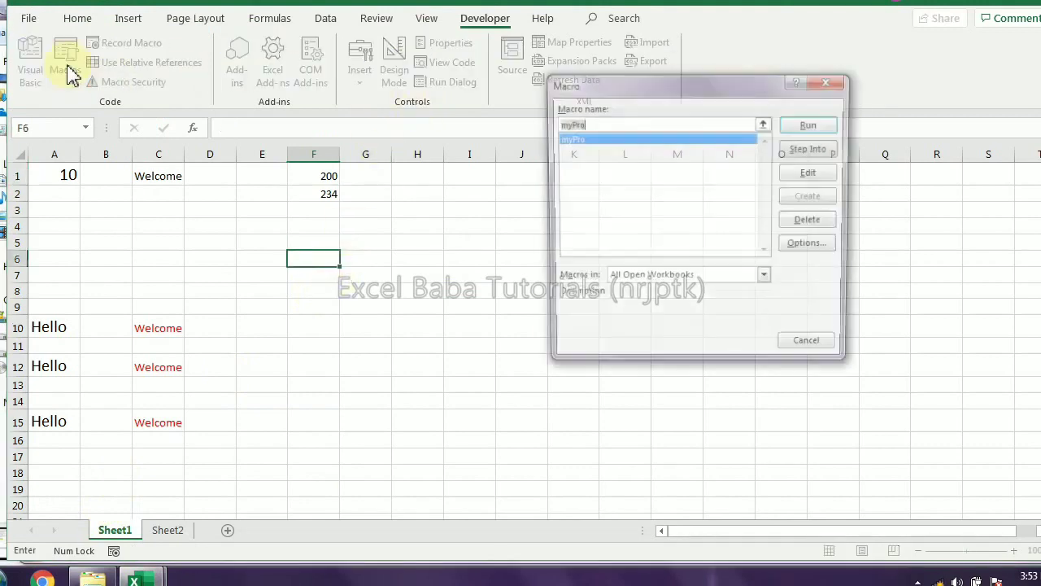
click(623, 146)
click(811, 124)
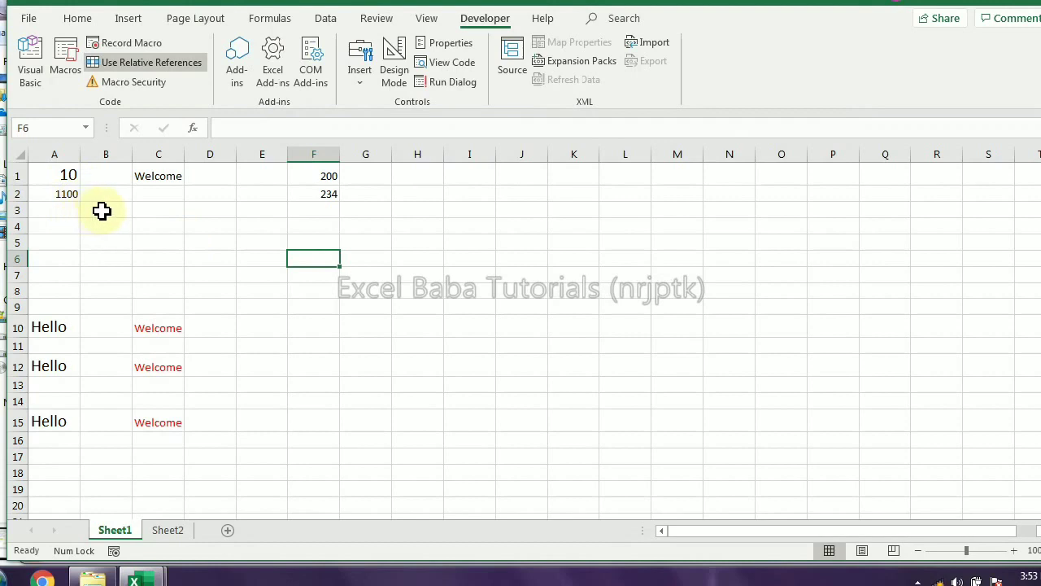
Reopen the Macros list, cancel it, and select cell G7
click(67, 69)
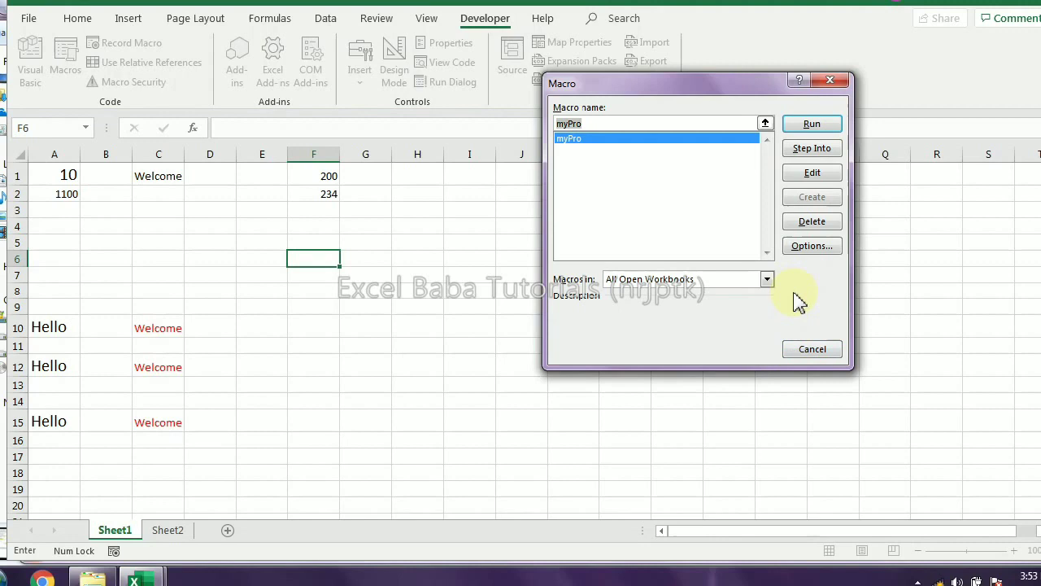
click(803, 350)
click(349, 271)
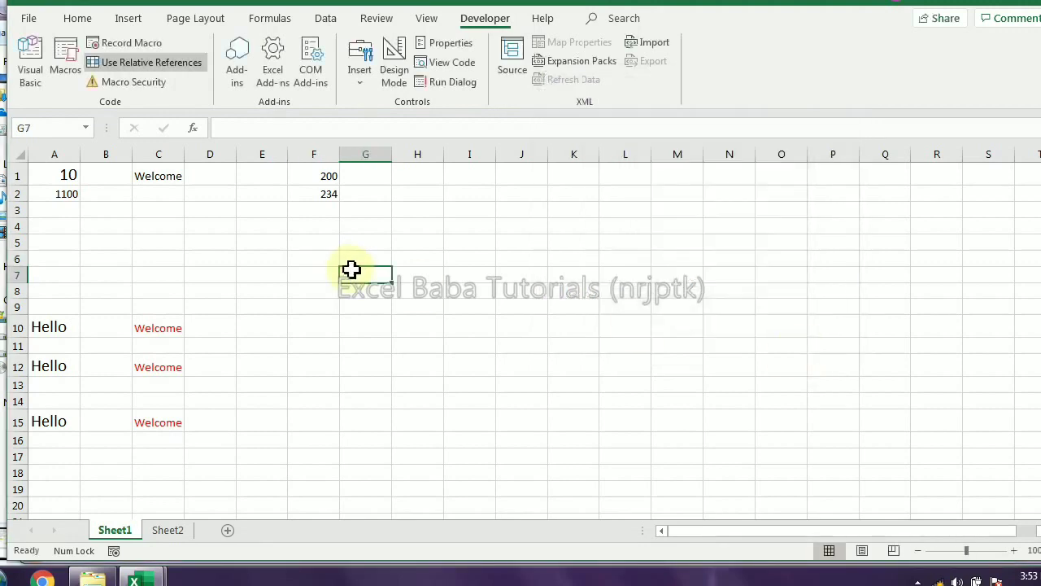
click(126, 21)
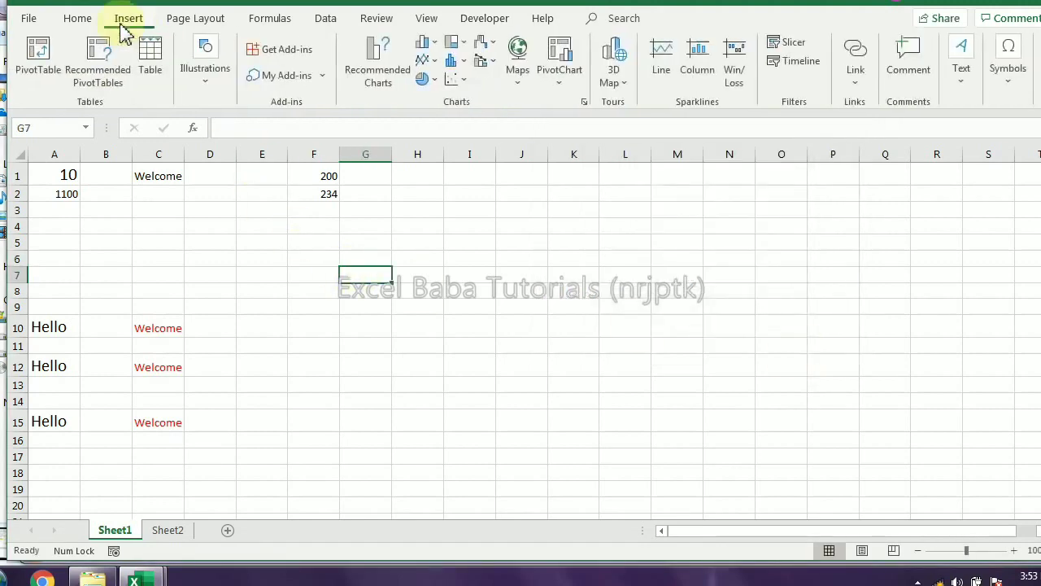
Draw a rounded rectangle over I4:J8 and assign the myPro macro to it
click(205, 69)
click(275, 159)
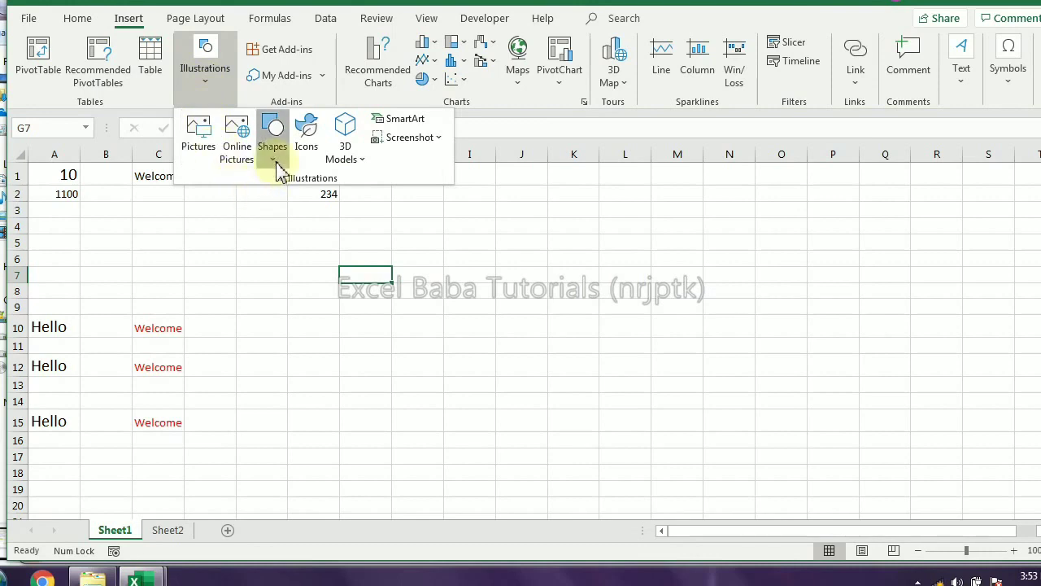
click(345, 200)
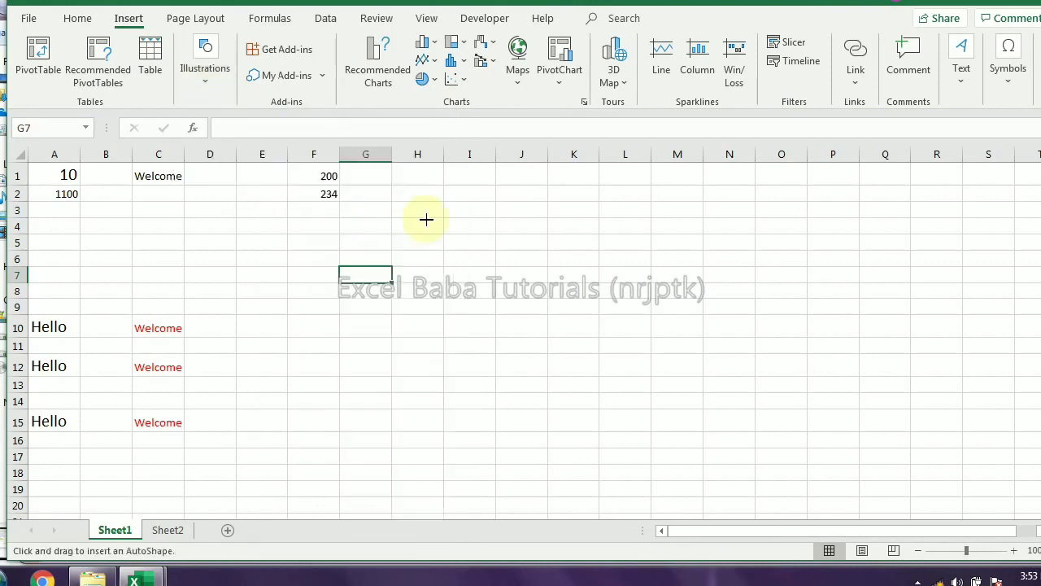
drag(458, 215, 571, 295)
right_click(535, 232)
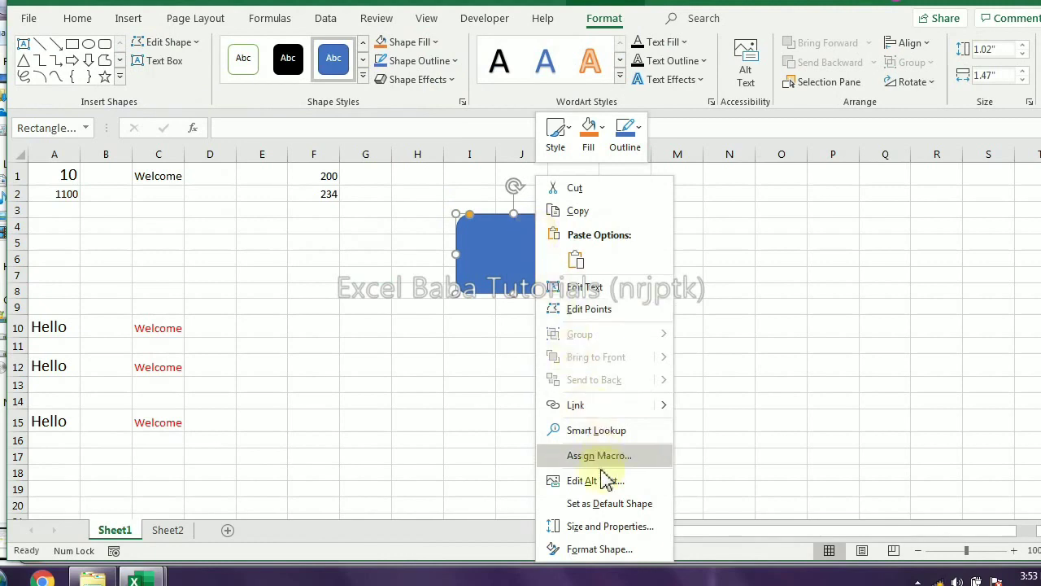
click(590, 456)
click(459, 332)
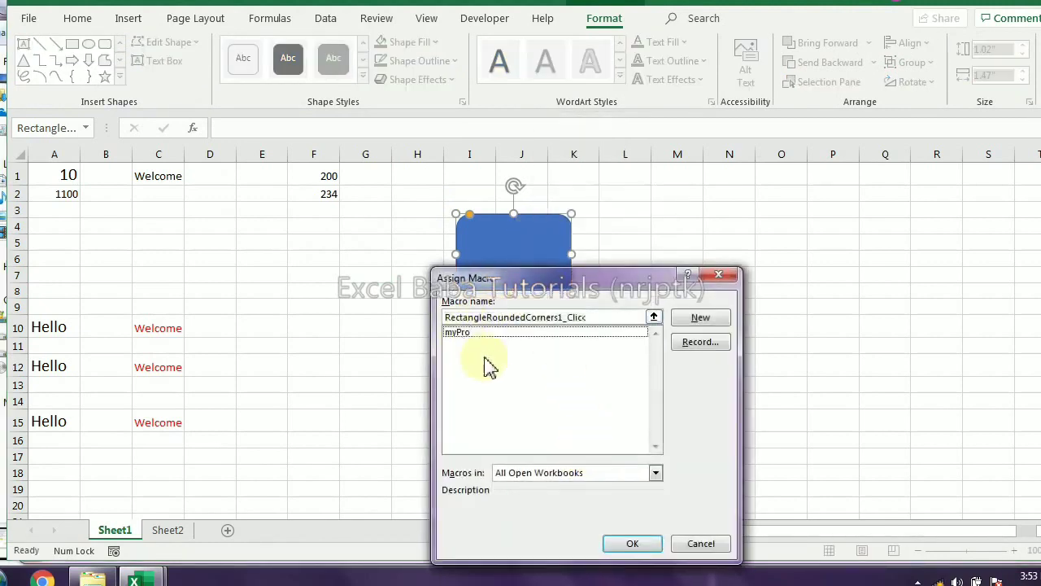
click(471, 338)
click(618, 543)
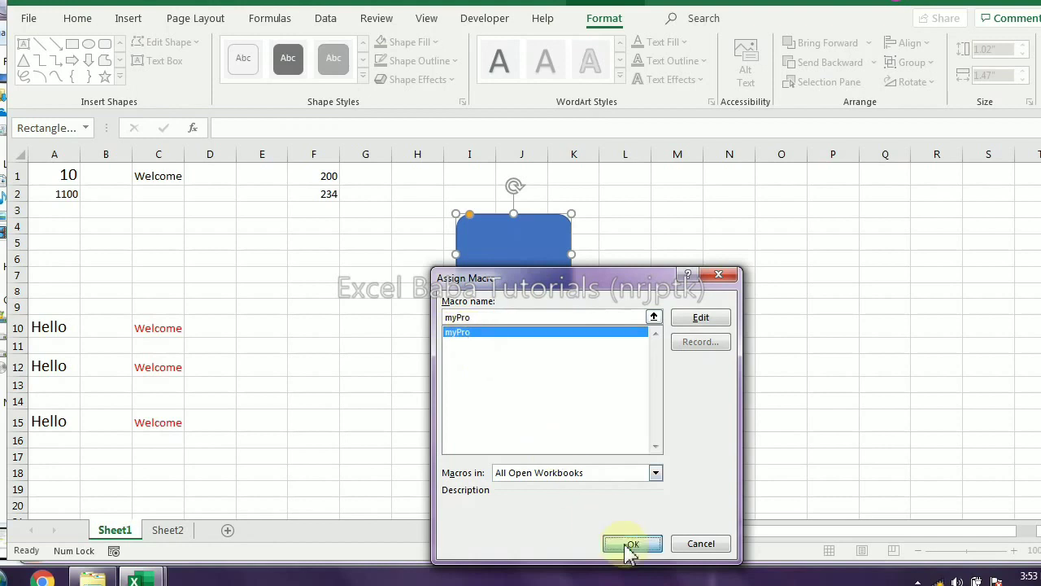
click(375, 324)
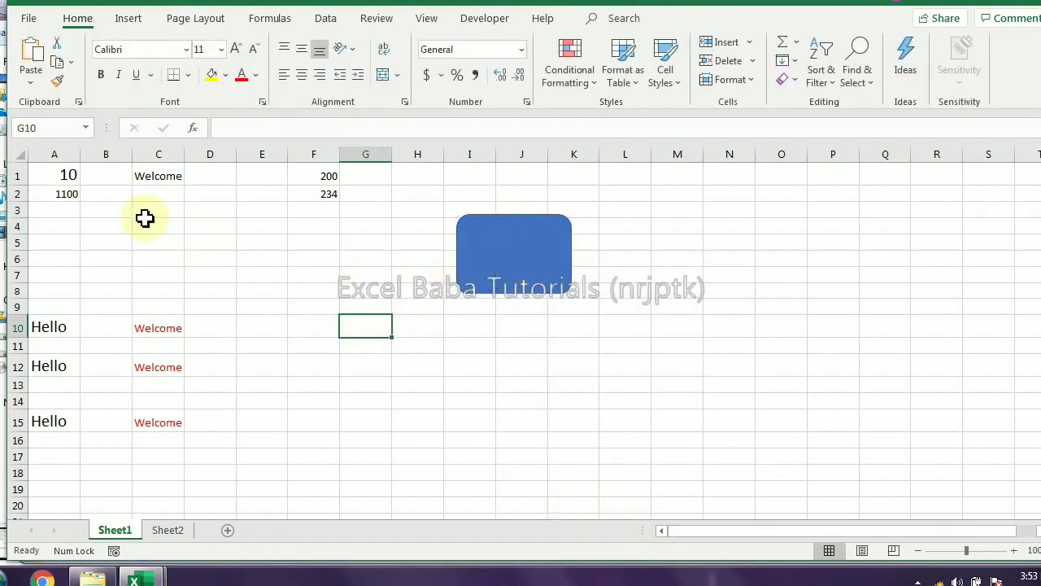
Check the values myPro wrote in column A, then return to the VBA editor
drag(67, 181, 70, 212)
click(210, 242)
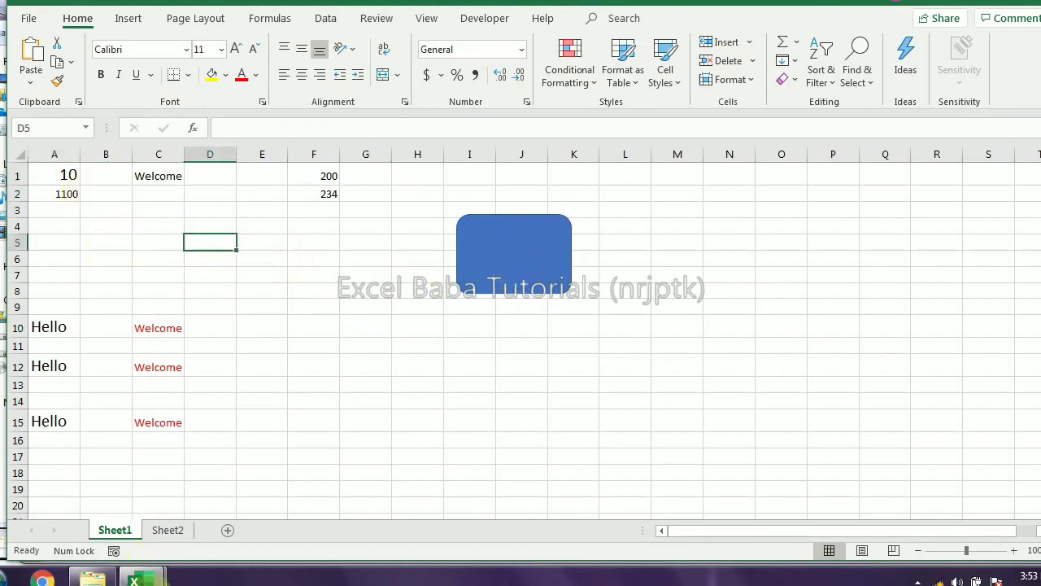
mouse_move(134, 577)
click(247, 514)
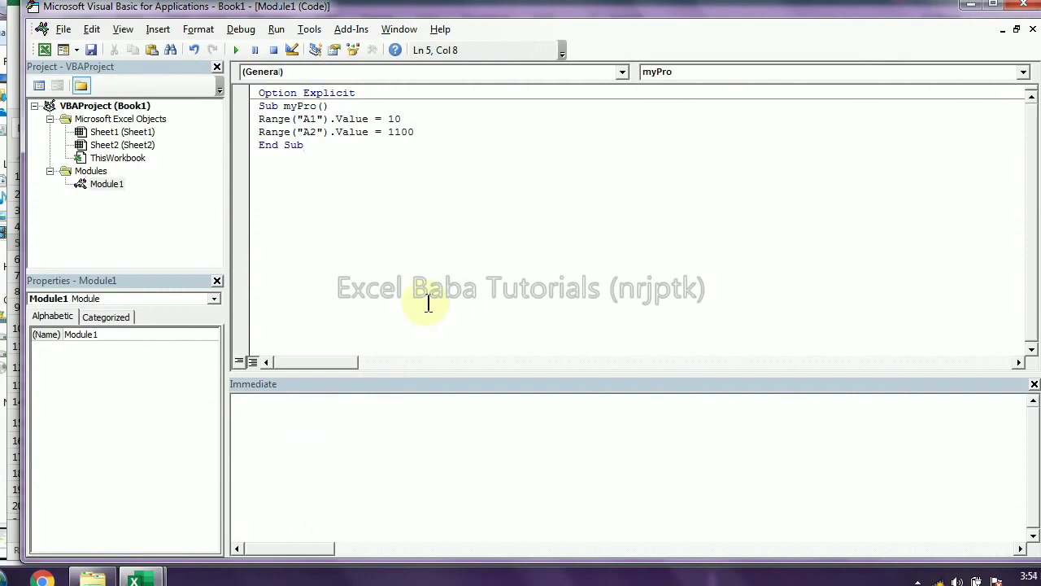
Declare Sub getNum(a As Integer, b As Integer) below myPro
key(Return)
text(sub)
text(getNum()
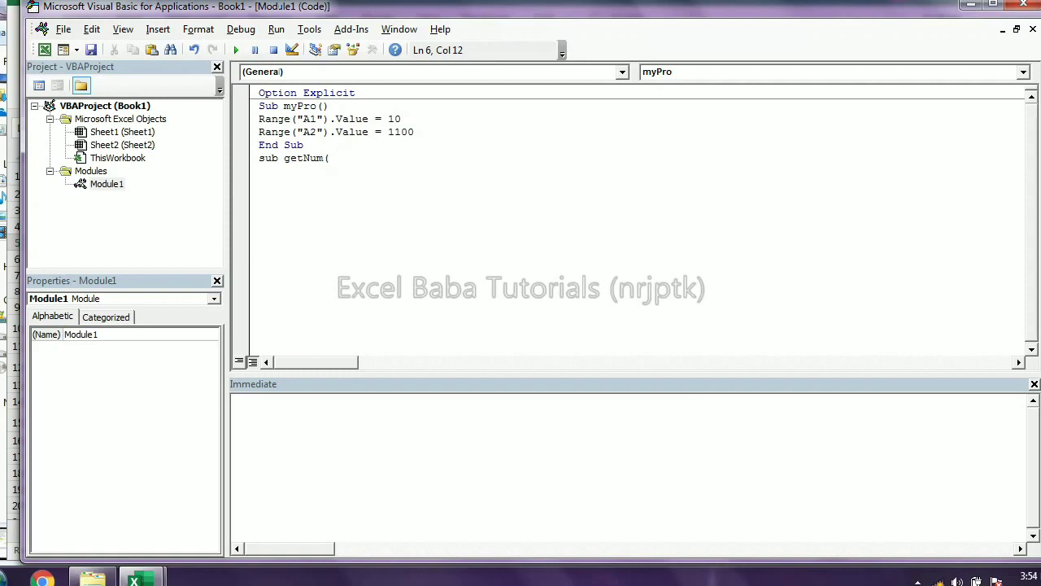
text(a as)
text( Integer,)
key(BackSpace)
text(,)
text(b as )
text(in))
key(Return)
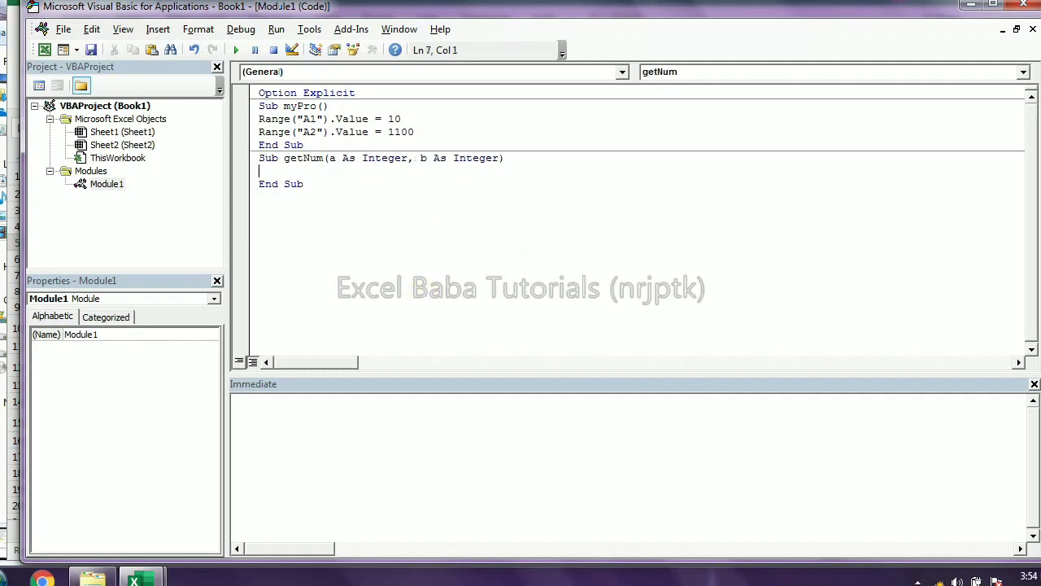
Write getNum's body: Range B1 = a, B2 = b, and B3 = a + b
text(range()
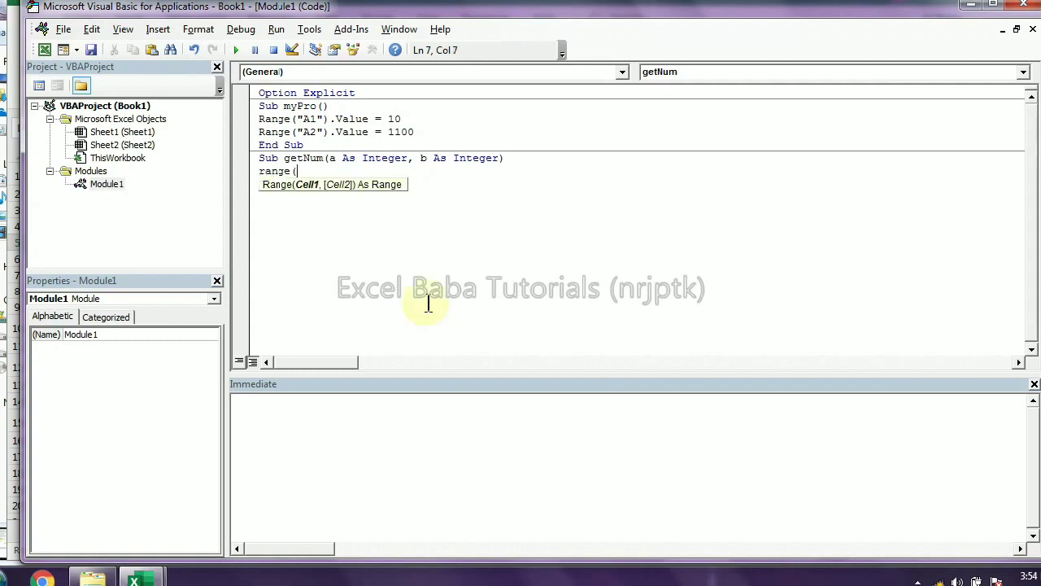
text("B1")
text().value=)
text(a)
key(Return)
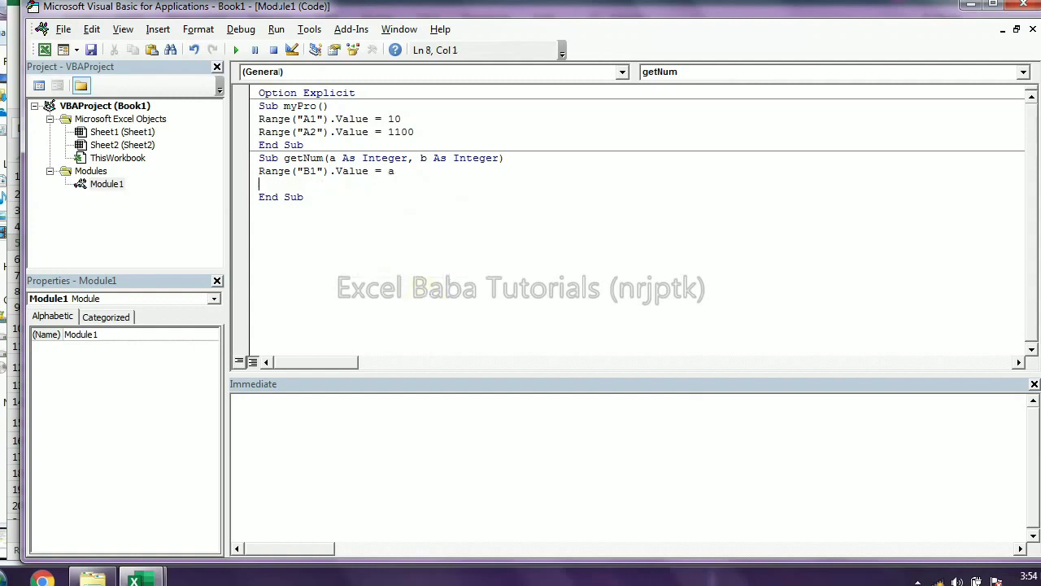
text(range("B2")
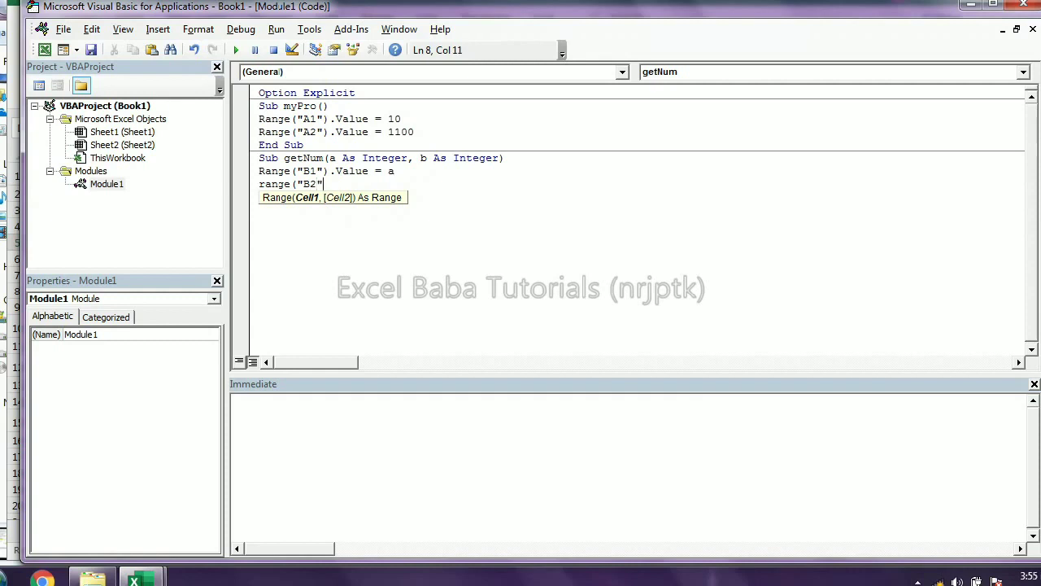
text().value=b)
key(Up)
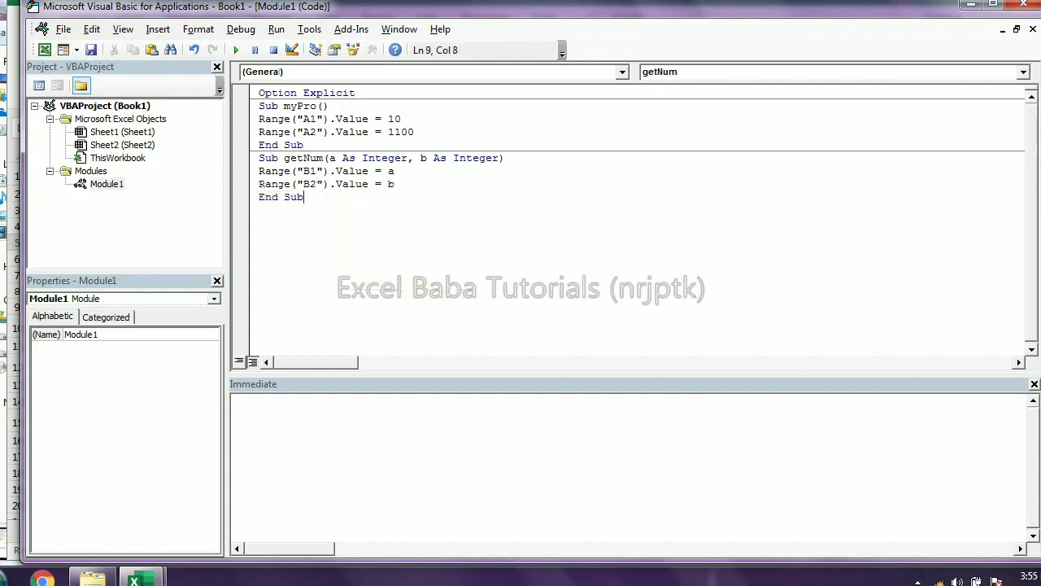
key(Down)
key(End)
key(Return)
text(ra)
text(nge("B3").value=a+b)
key(Up)
key(Down)
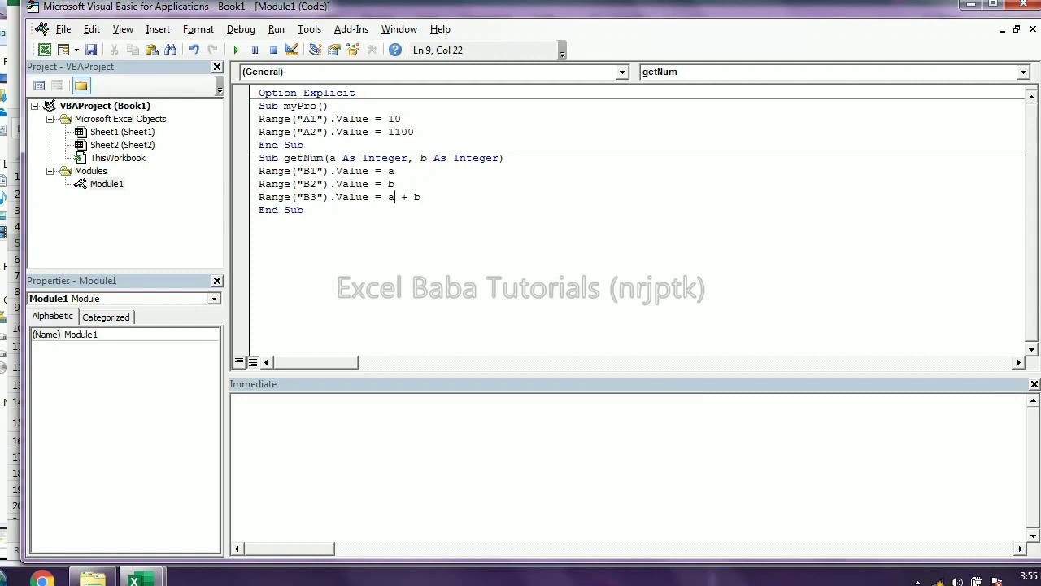
click(442, 198)
click(236, 50)
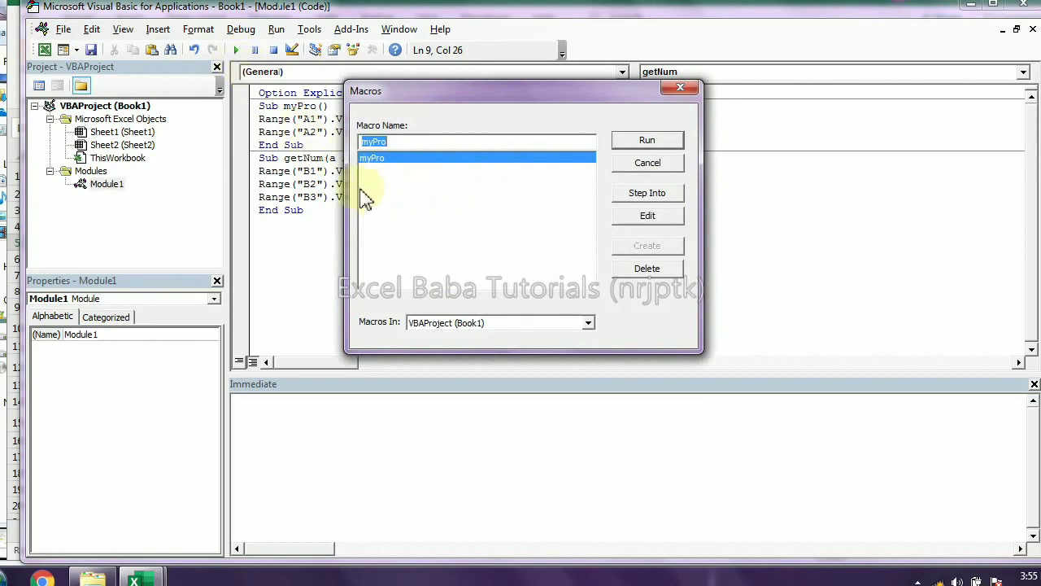
click(616, 165)
click(292, 198)
drag(262, 163, 358, 204)
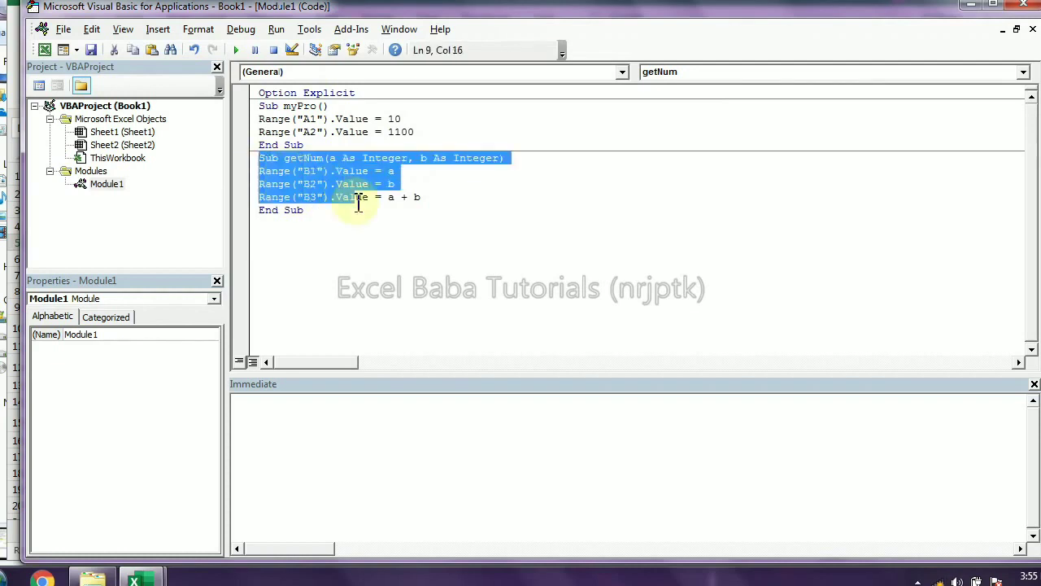
click(134, 577)
click(81, 500)
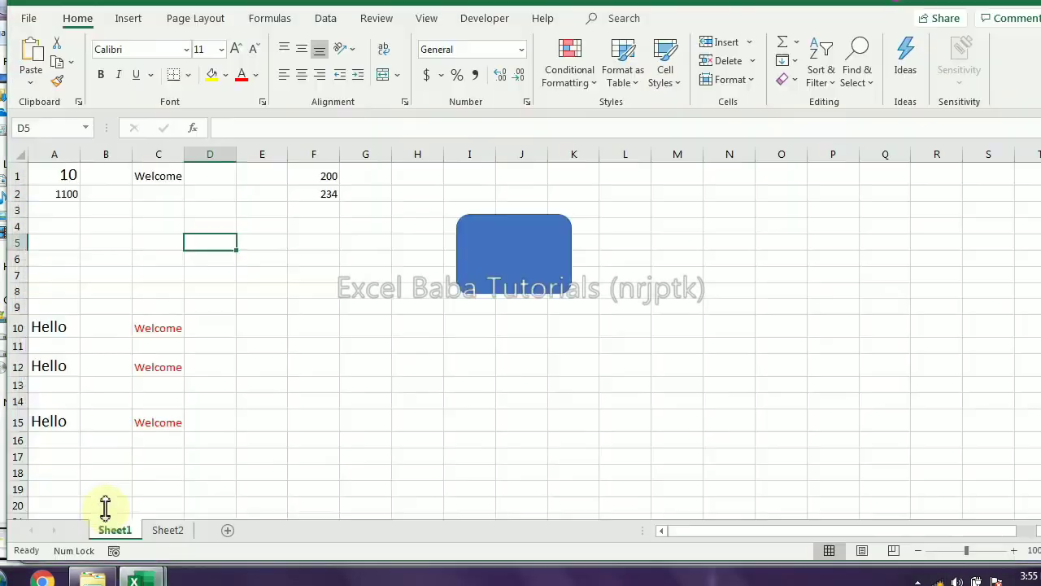
click(352, 305)
key(alt+F8)
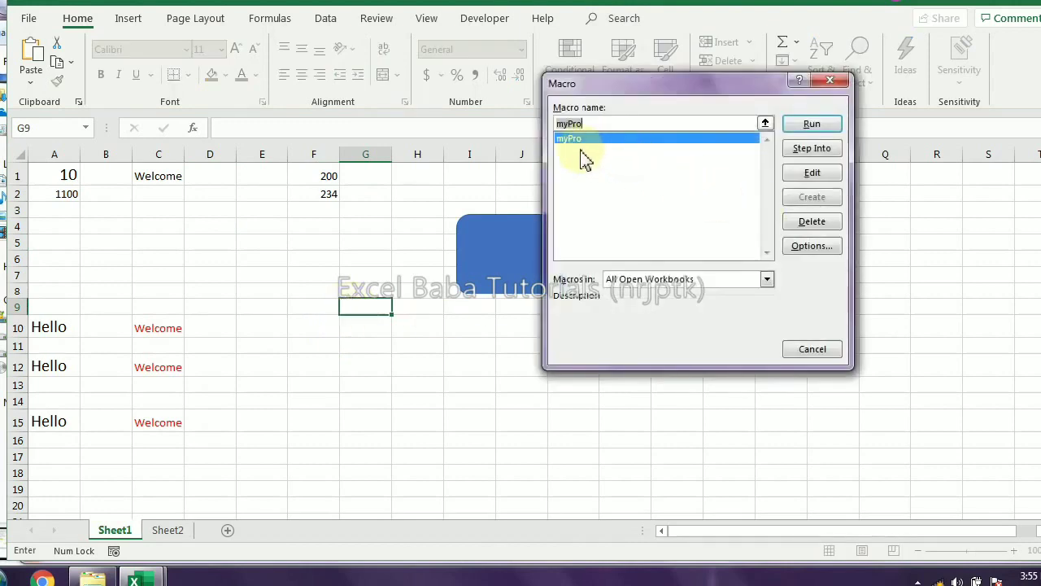
click(809, 350)
mouse_move(134, 577)
click(242, 500)
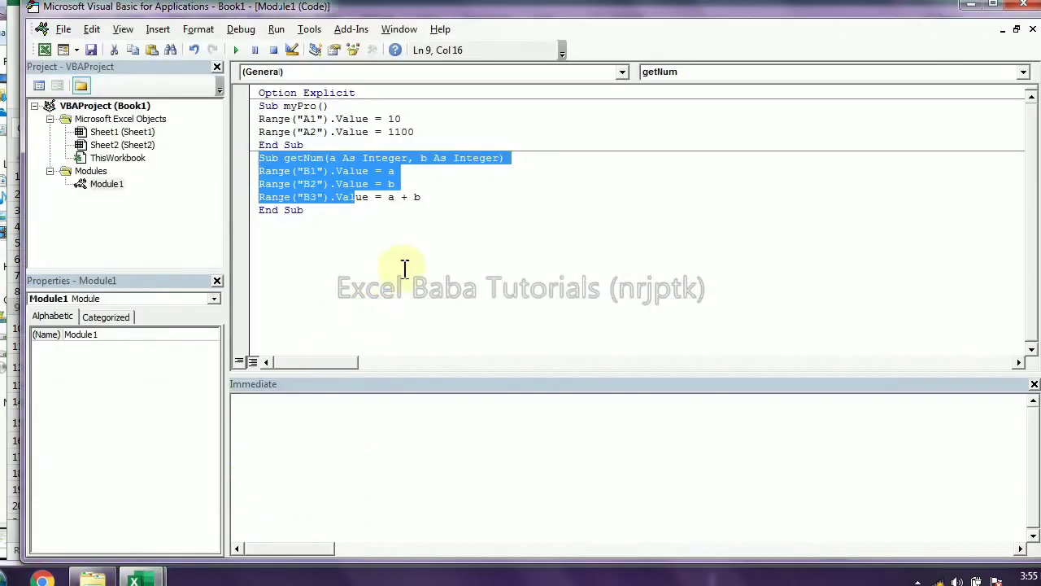
click(414, 132)
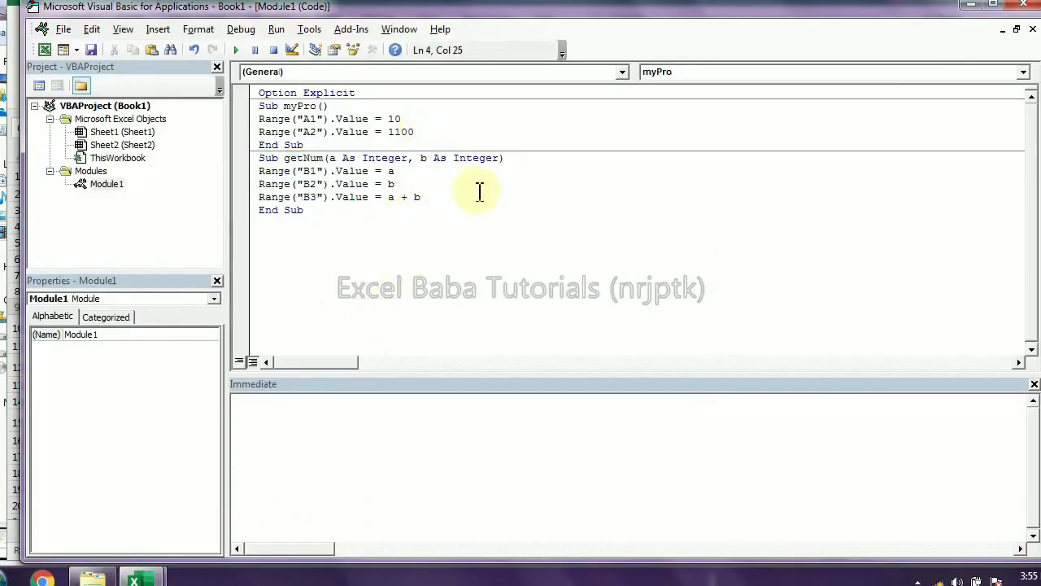
Add Sub Mac1() with MsgBox "hello I am mac 1" at the end of the module
key(Down)
key(Down)
key(Down)
key(Down)
key(Down)
key(Down)
key(Return)
text(sub )
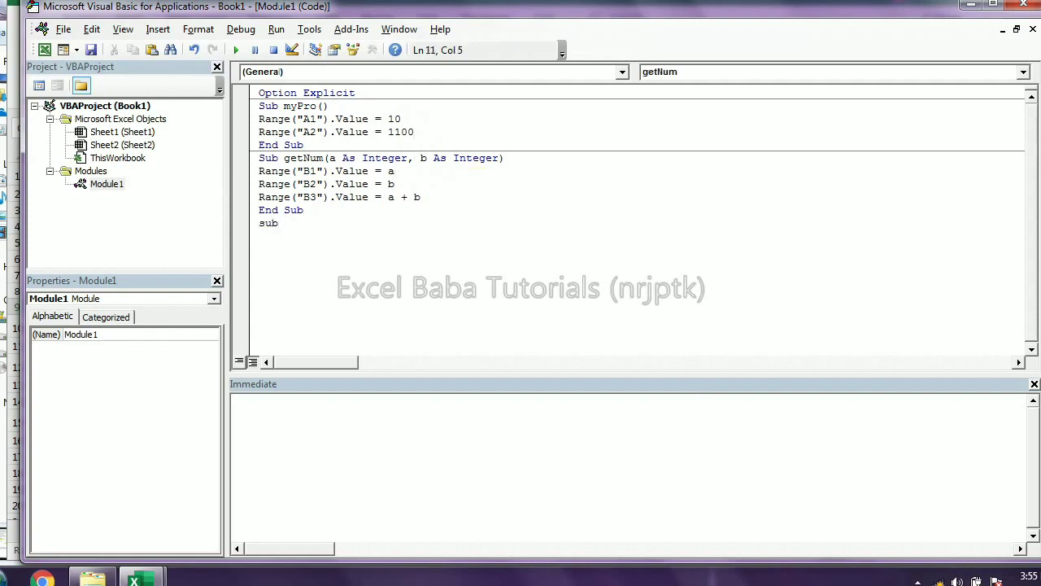
text(Mac1())
key(Return)
text(msgbox )
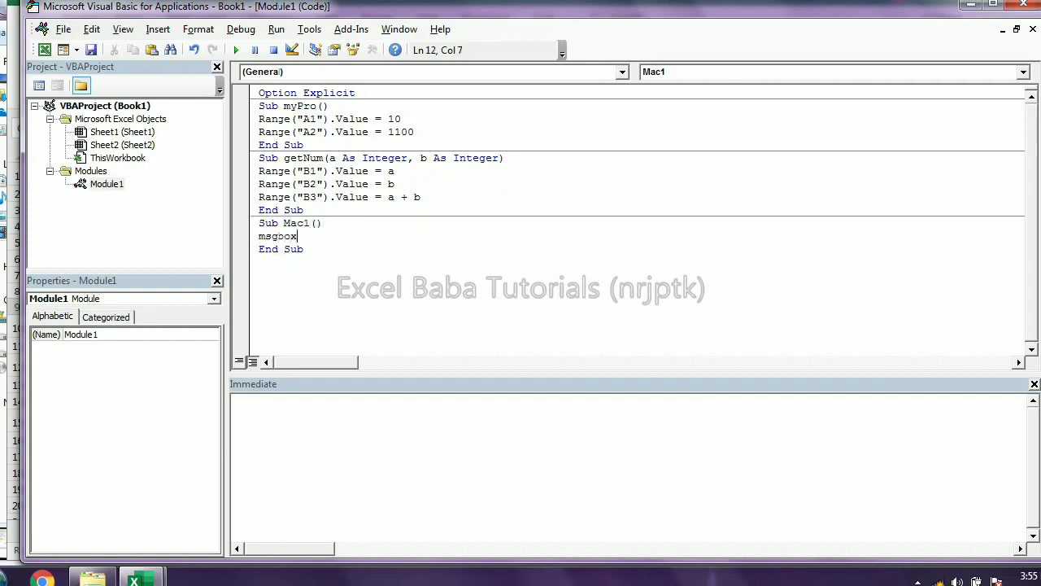
text("hello I am mac 1")
key(Down)
Add a Mac1 call inside myPro, then switch to Excel and select cell E8
key(Up)
key(Up)
key(Up)
key(Up)
key(Up)
key(Up)
key(Up)
key(Up)
key(Up)
key(End)
key(Return)
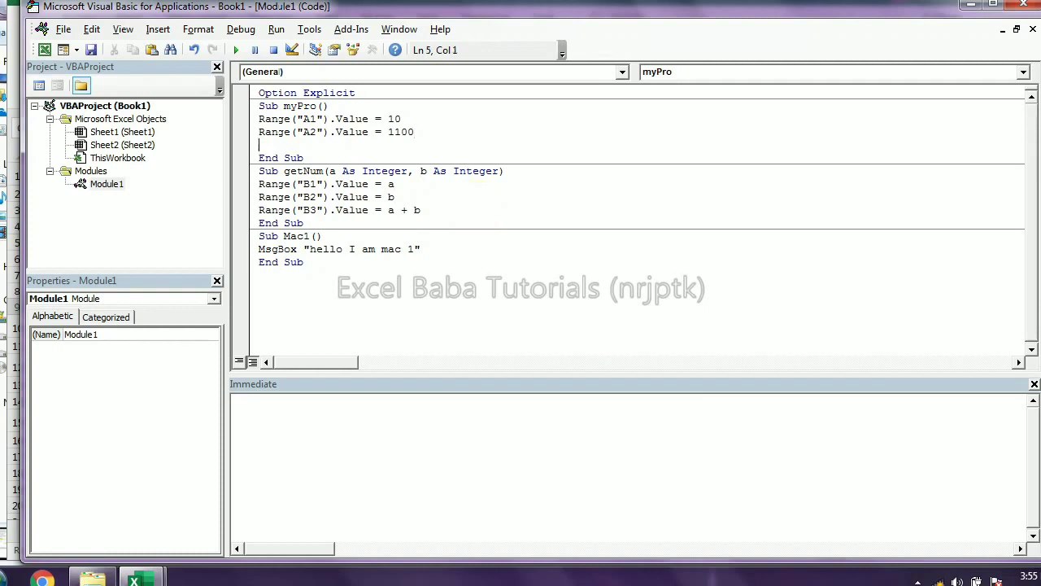
text(mac1)
key(Down)
key(alt+F11)
click(282, 289)
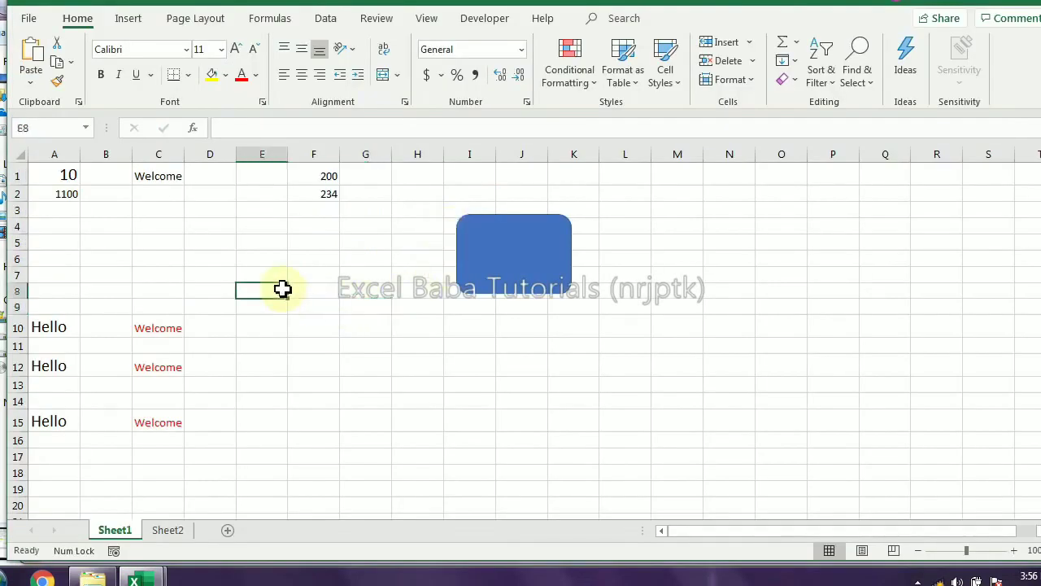
Run myPro via Alt+F8, dismiss the "hello I am mac 1" message, and return to VBA
key(alt+F8)
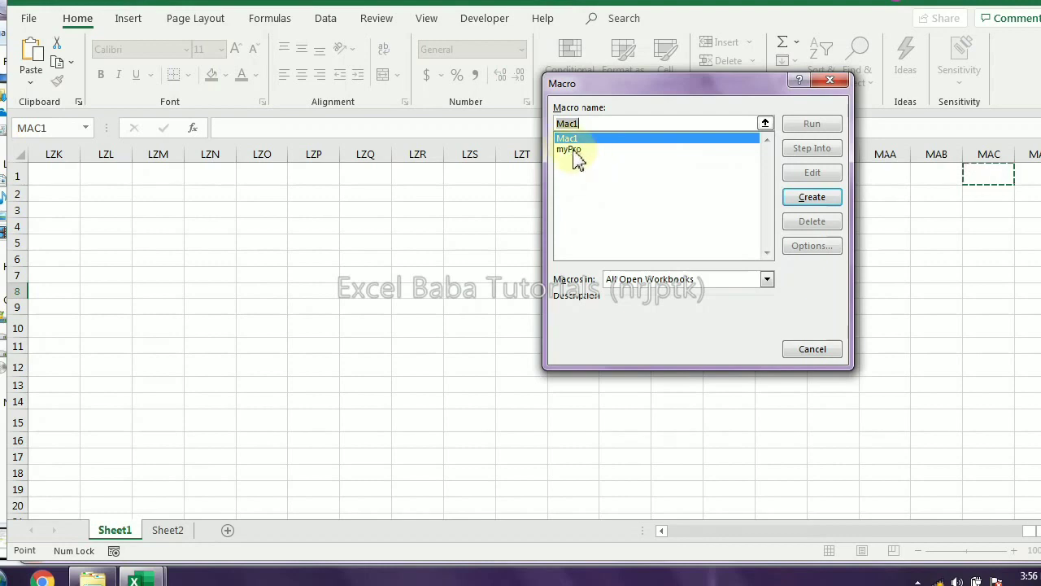
click(574, 153)
click(811, 123)
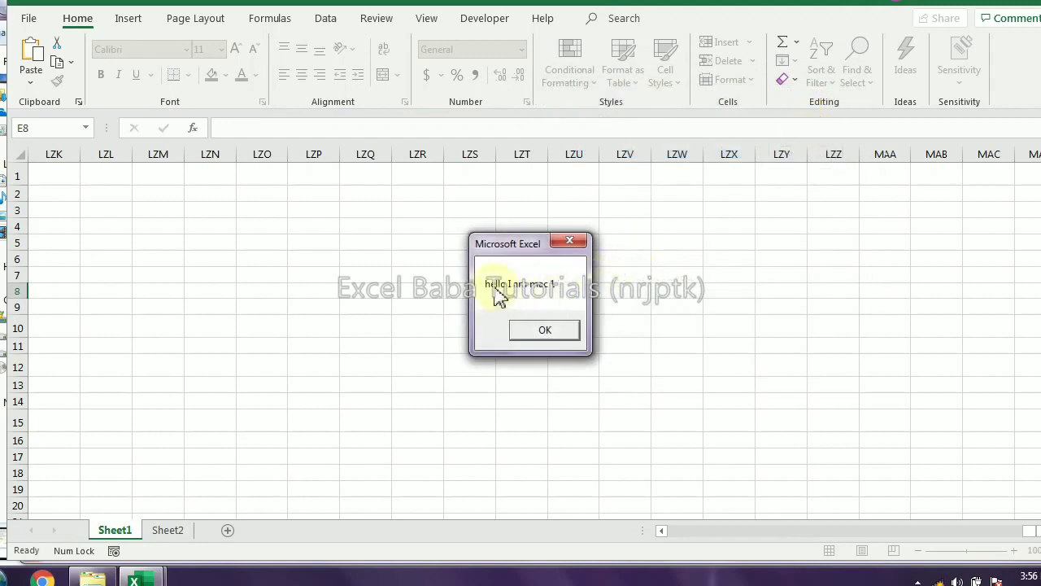
click(542, 329)
click(348, 273)
key(ctrl+Home)
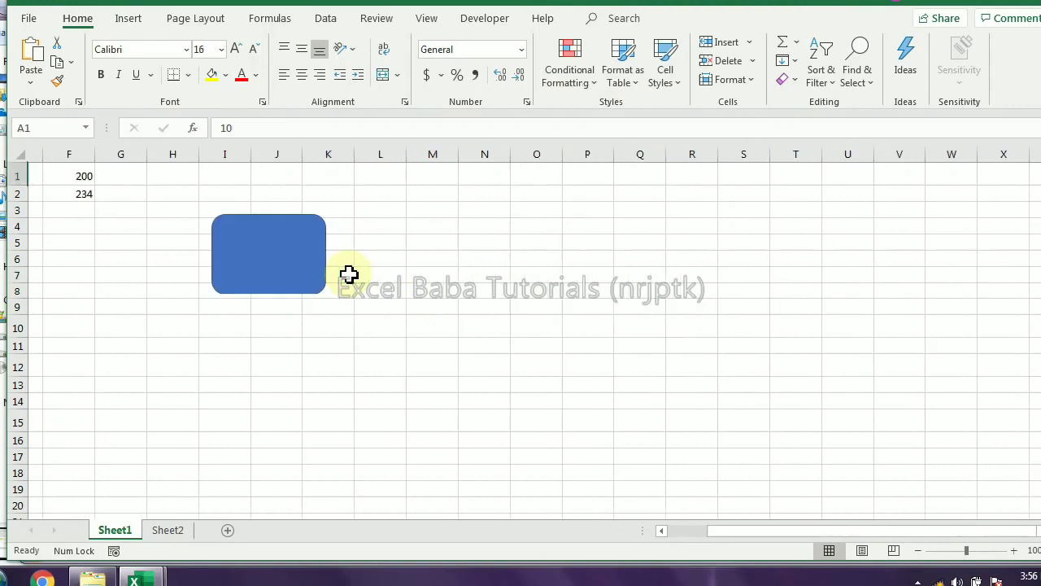
key(alt+F11)
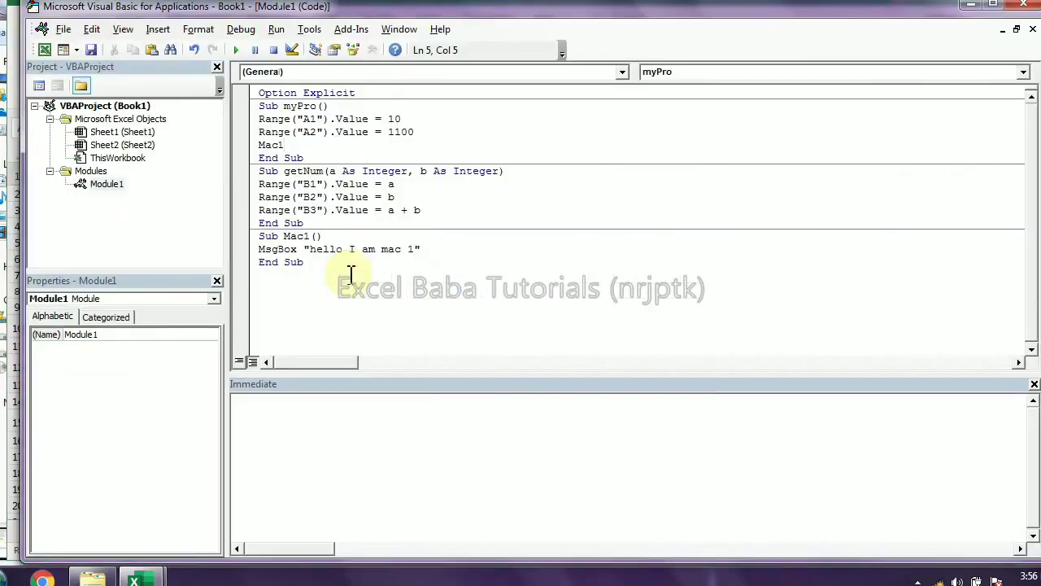
Add a getNum 230, 450 call after Mac1 in myPro, review getNum, and return to Excel
key(Return)
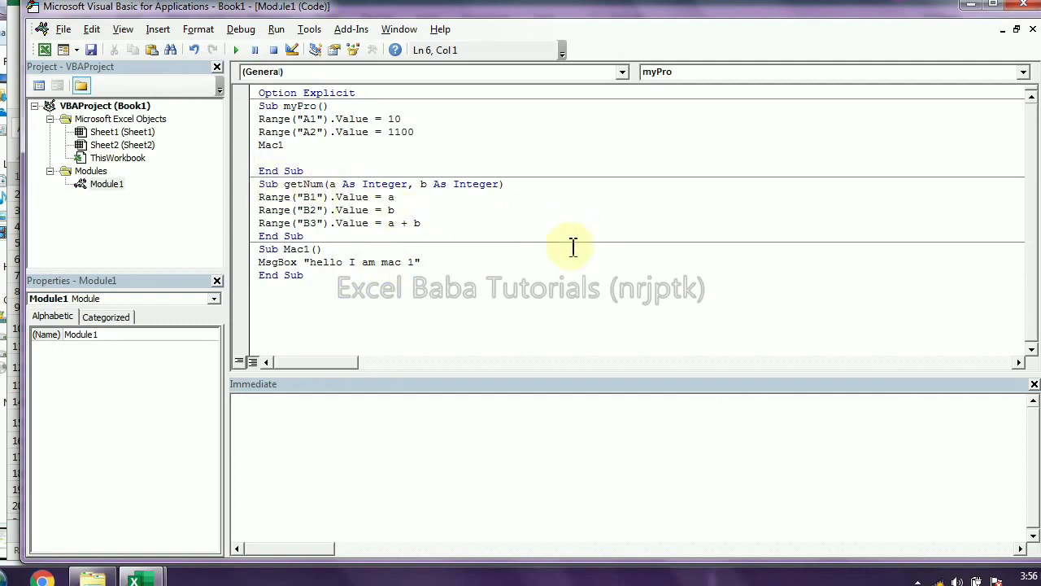
text(getNum )
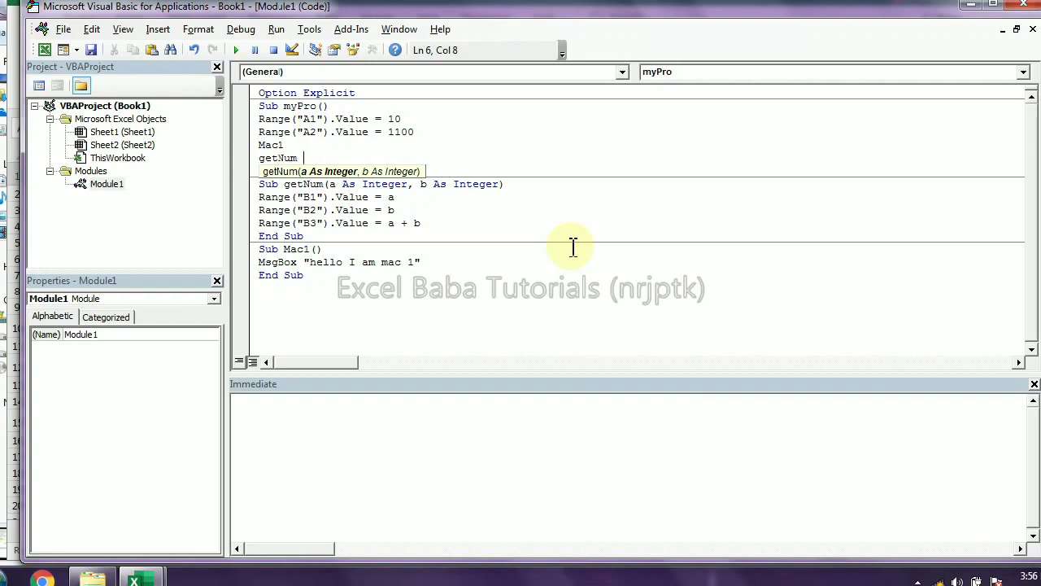
text(230,)
text( 45)
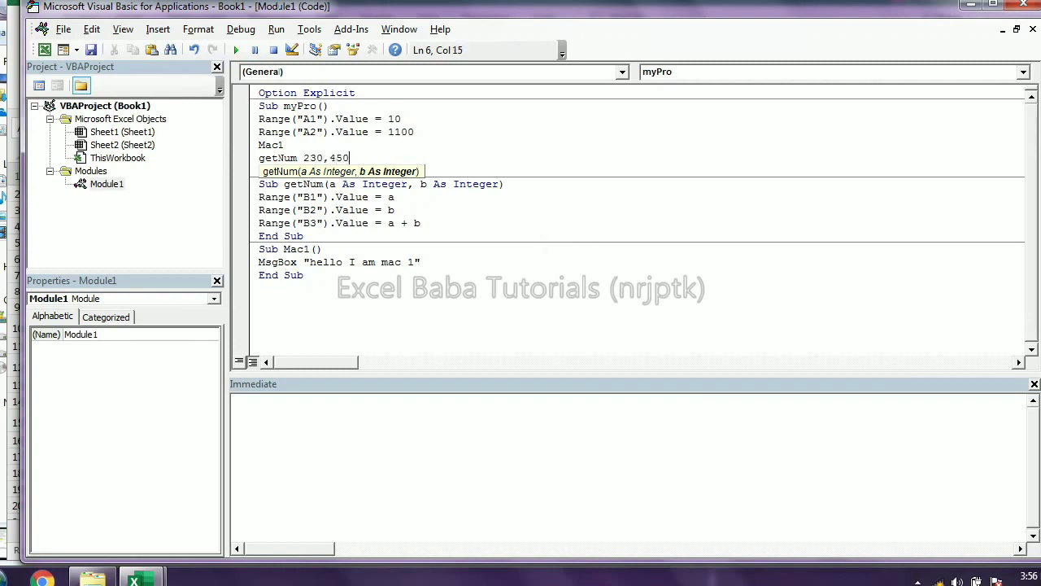
text(0)
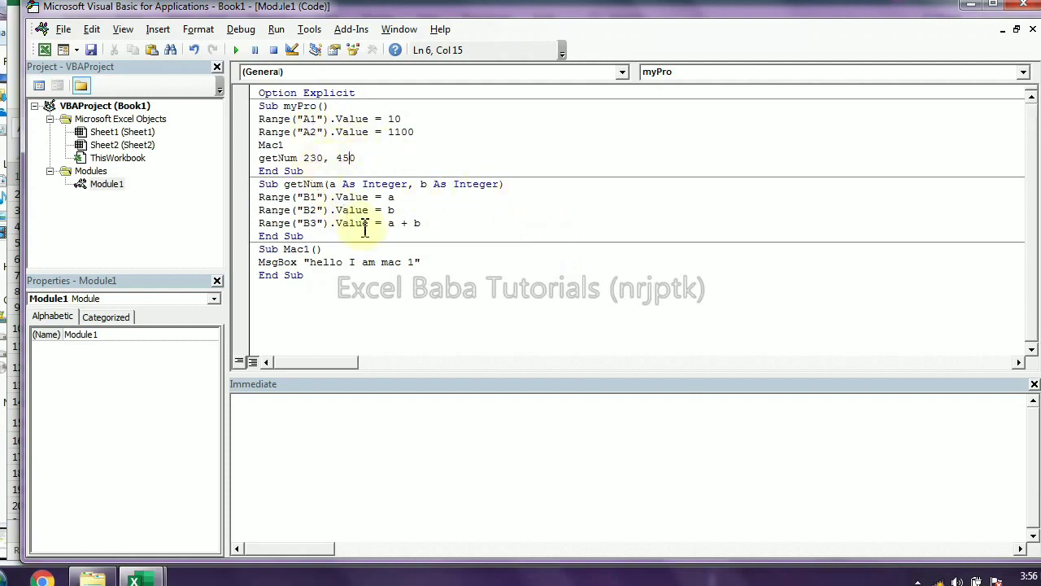
drag(271, 209, 414, 232)
click(437, 228)
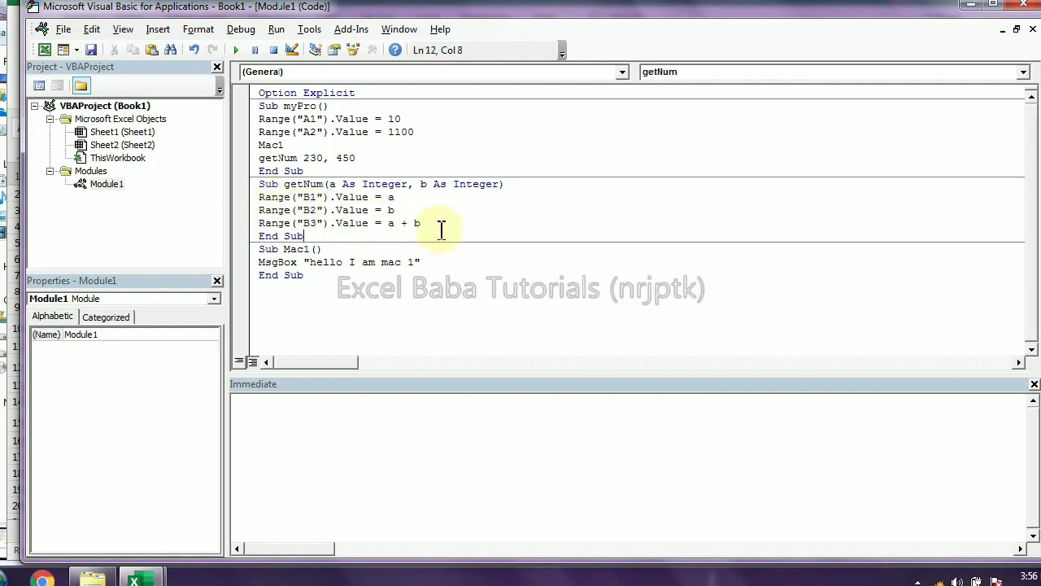
drag(329, 184, 495, 181)
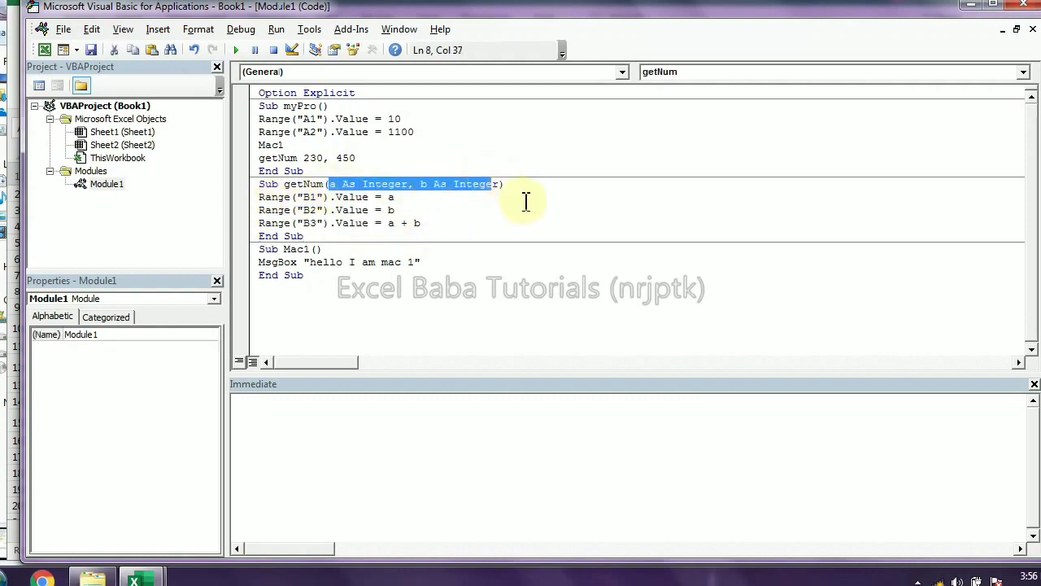
key(alt+F11)
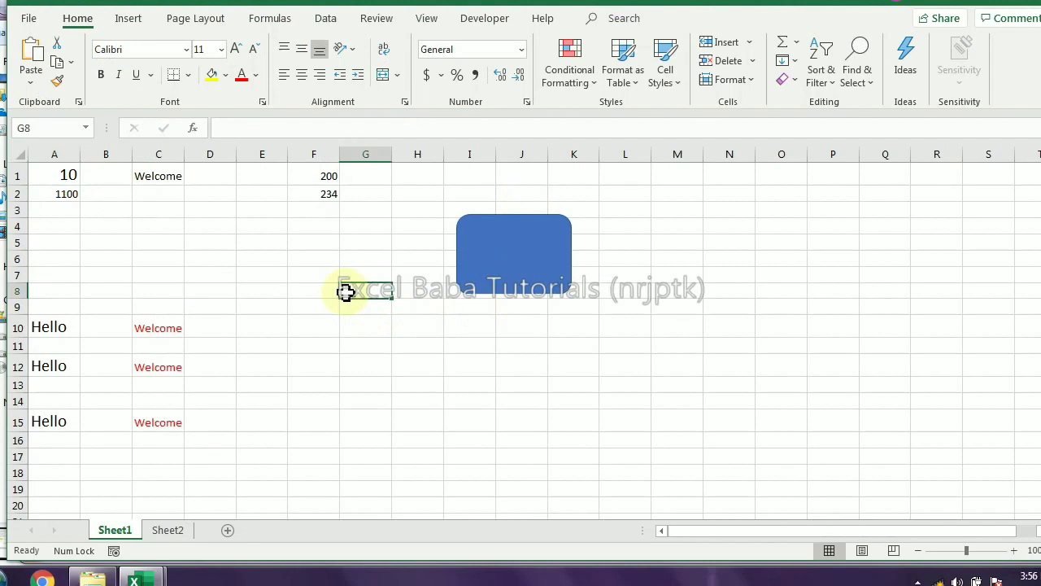
Run myPro, dismiss the mac 1 message, check B1:B2 (230, 450), then return to the code
key(alt+F8)
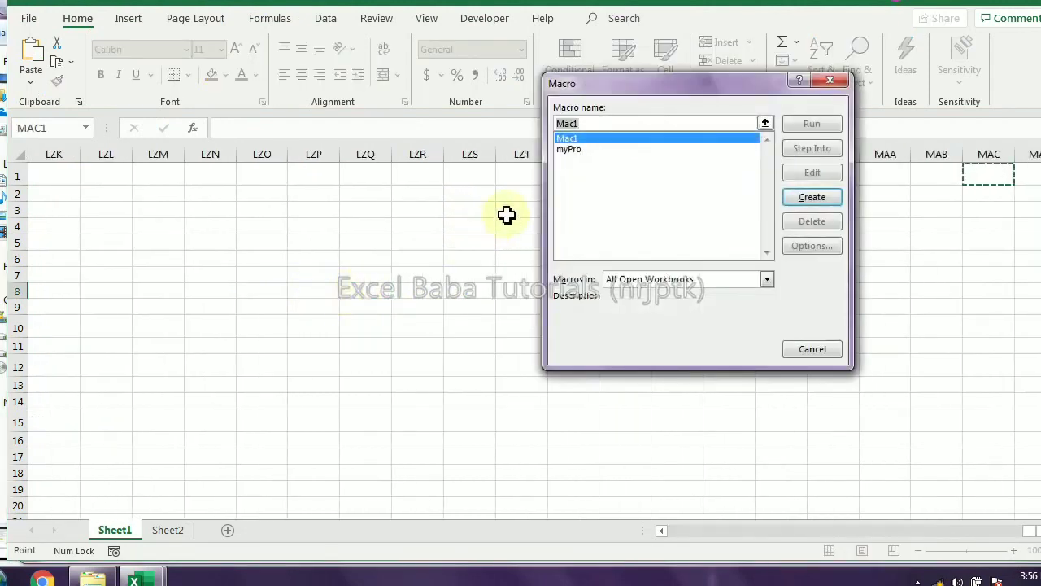
click(569, 150)
click(806, 124)
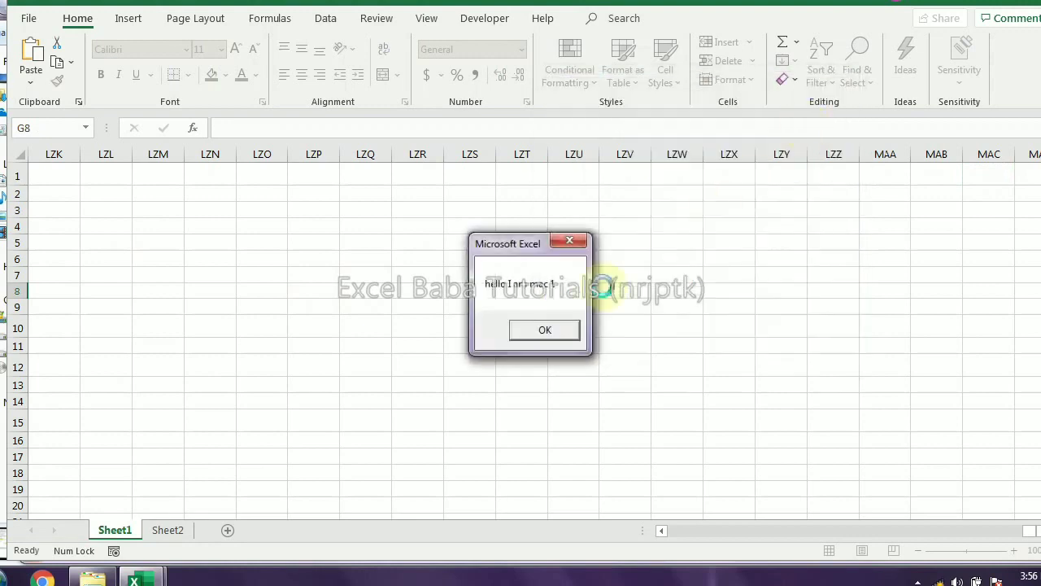
click(523, 332)
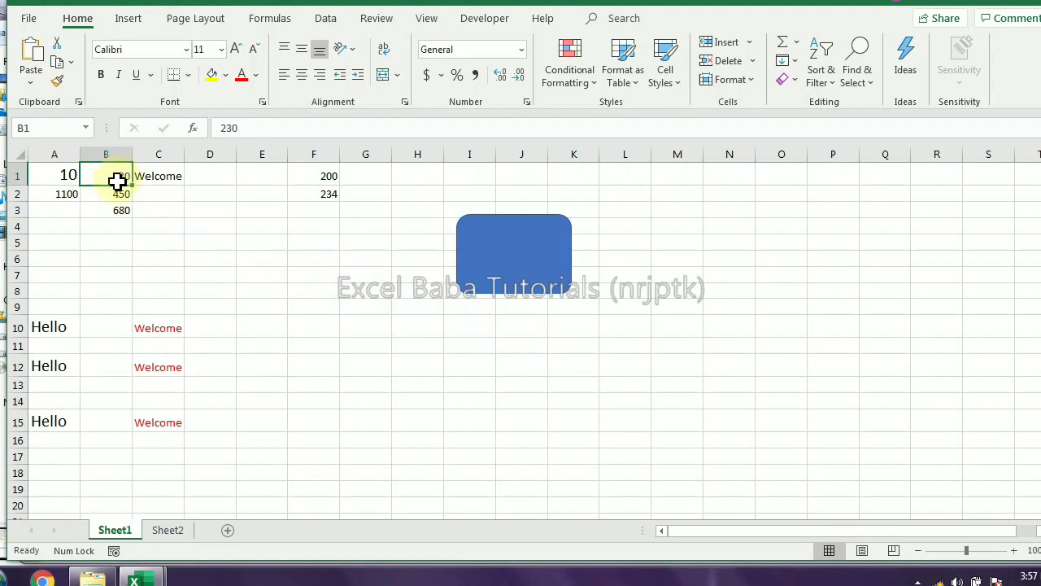
drag(118, 179, 129, 196)
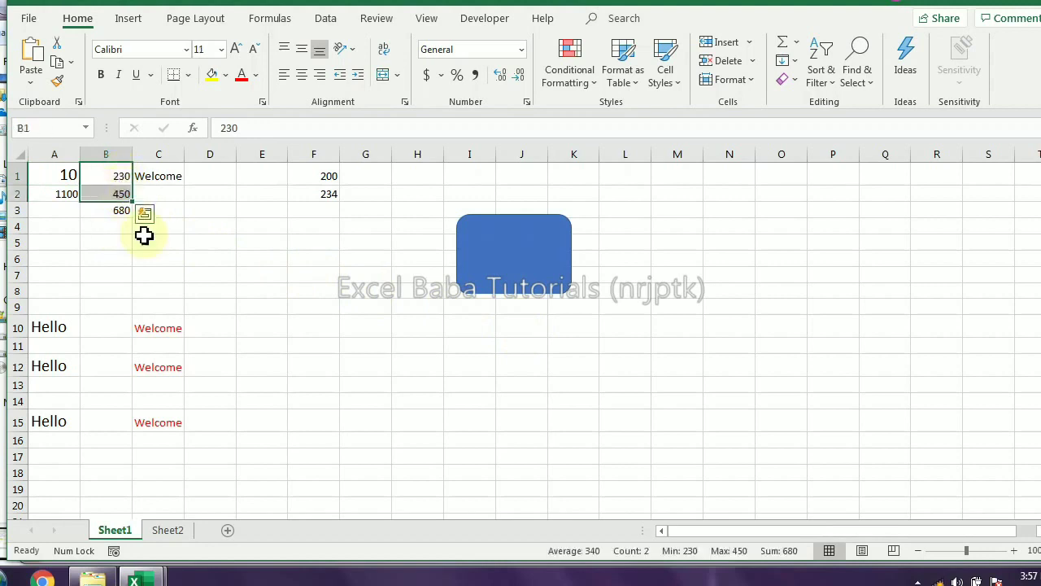
mouse_move(134, 577)
click(276, 497)
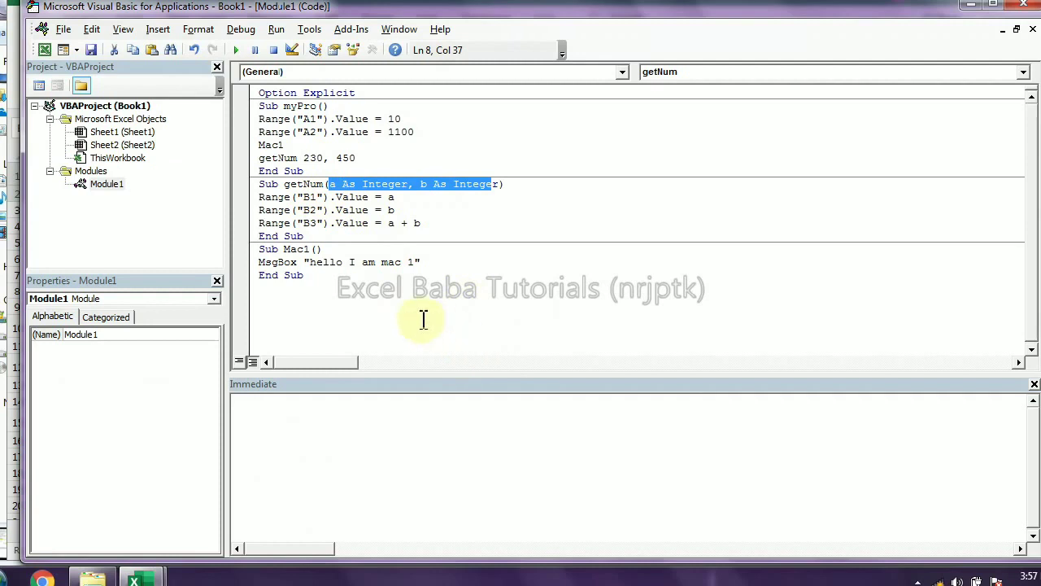
Declare Function myFun() As String below Mac1
click(342, 292)
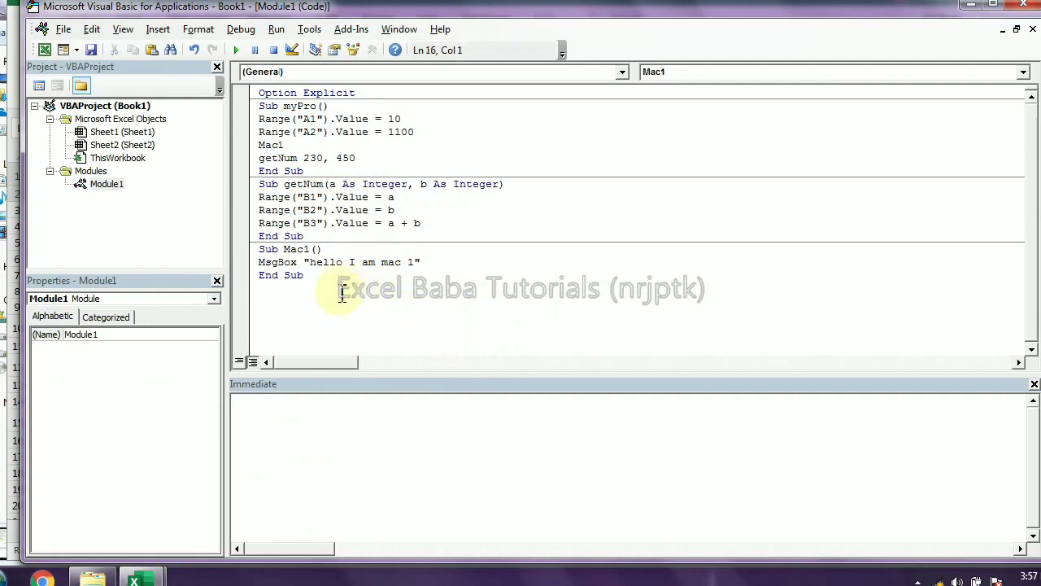
text(function )
text(myFunct)
key(BackSpace)
key(BackSpace)
text(()
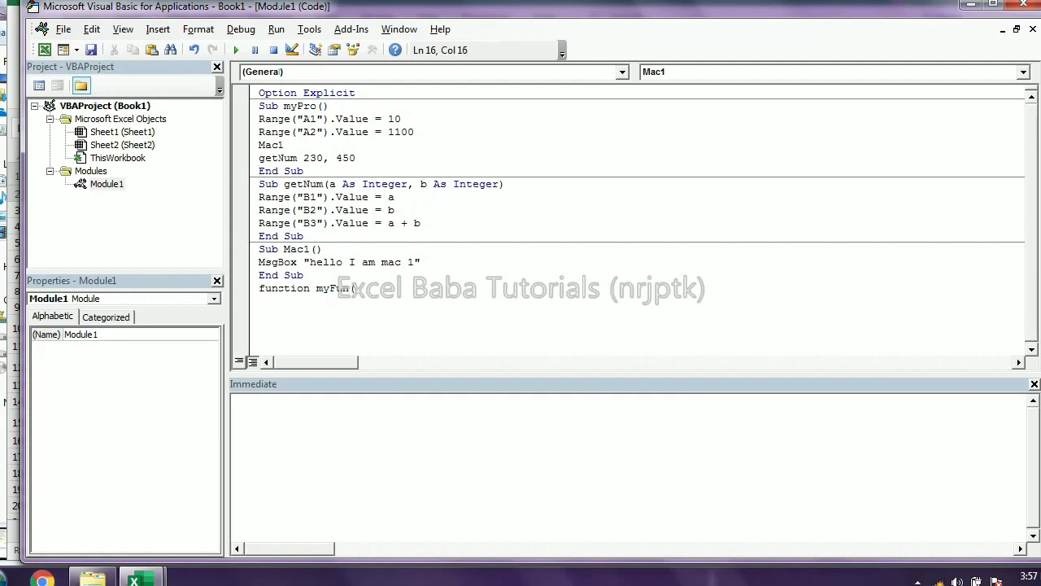
text())
key(Return)
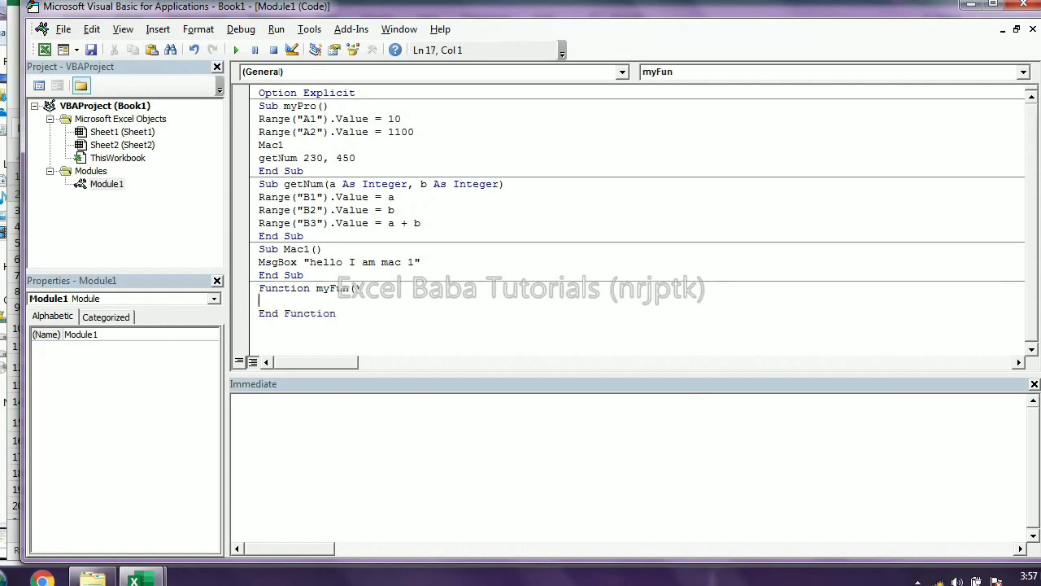
click(363, 288)
click(535, 185)
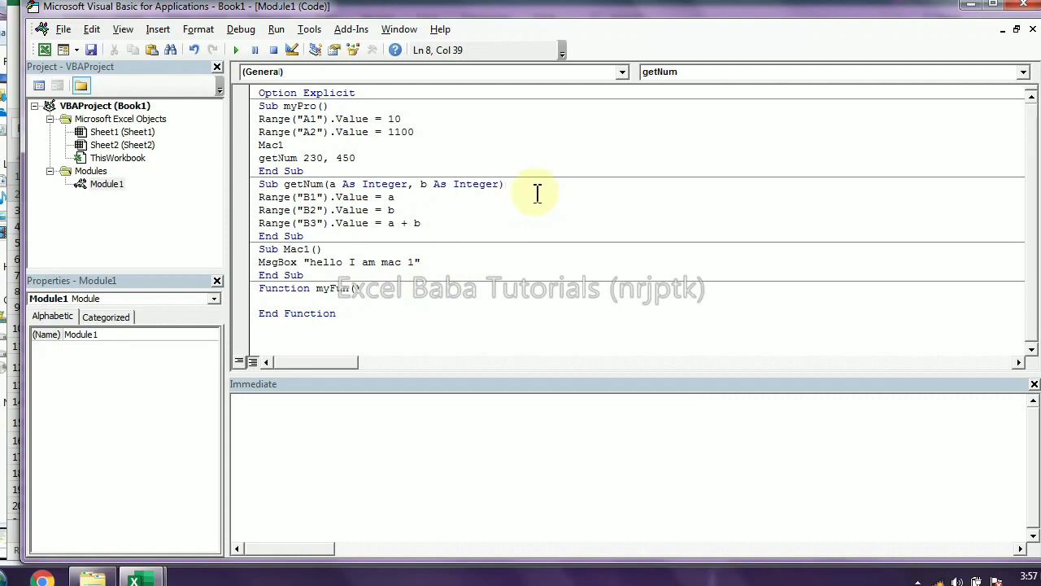
click(279, 299)
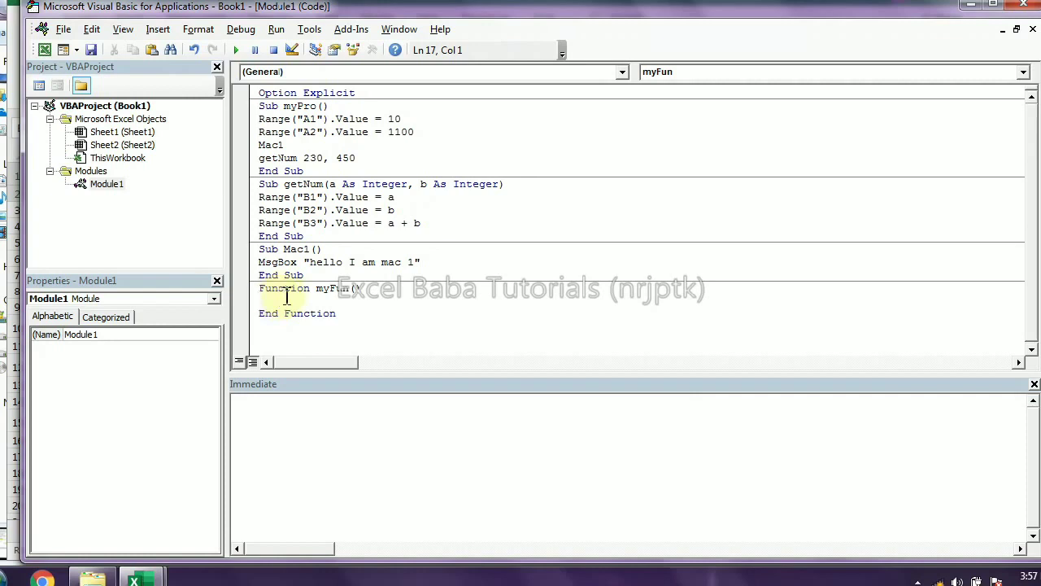
click(368, 291)
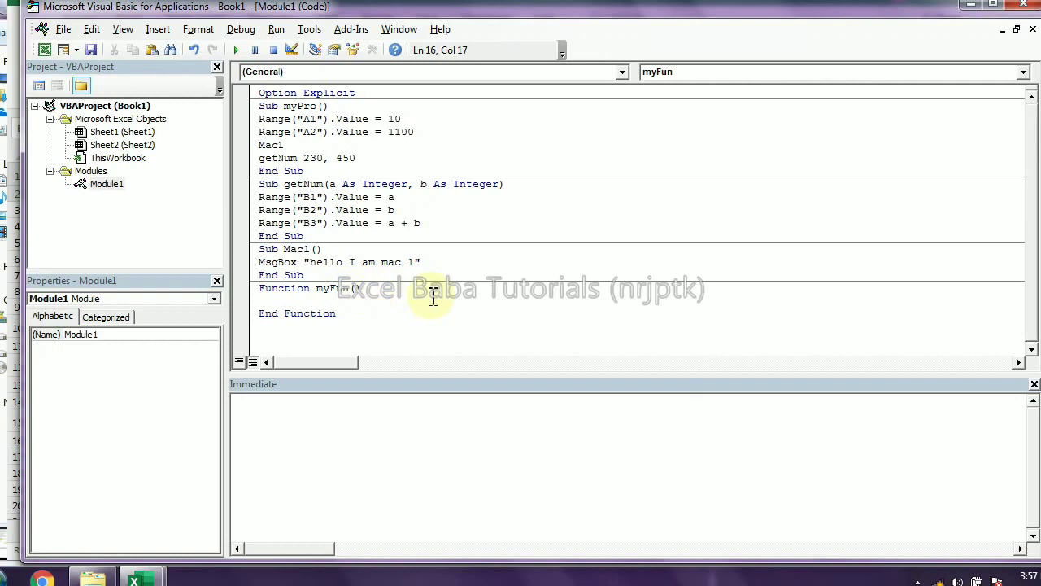
text(as )
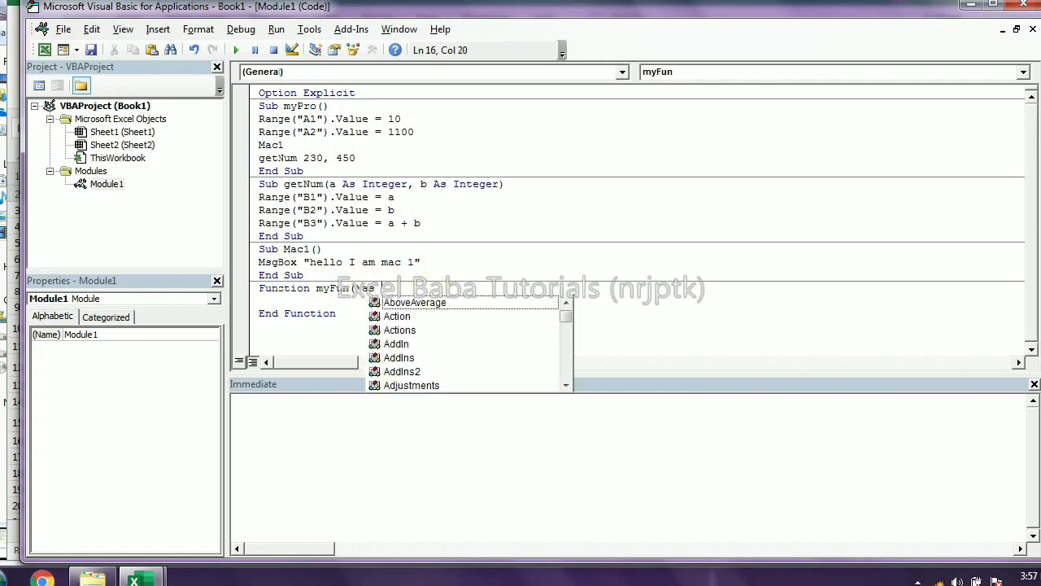
text(st)
key(Tab)
text())
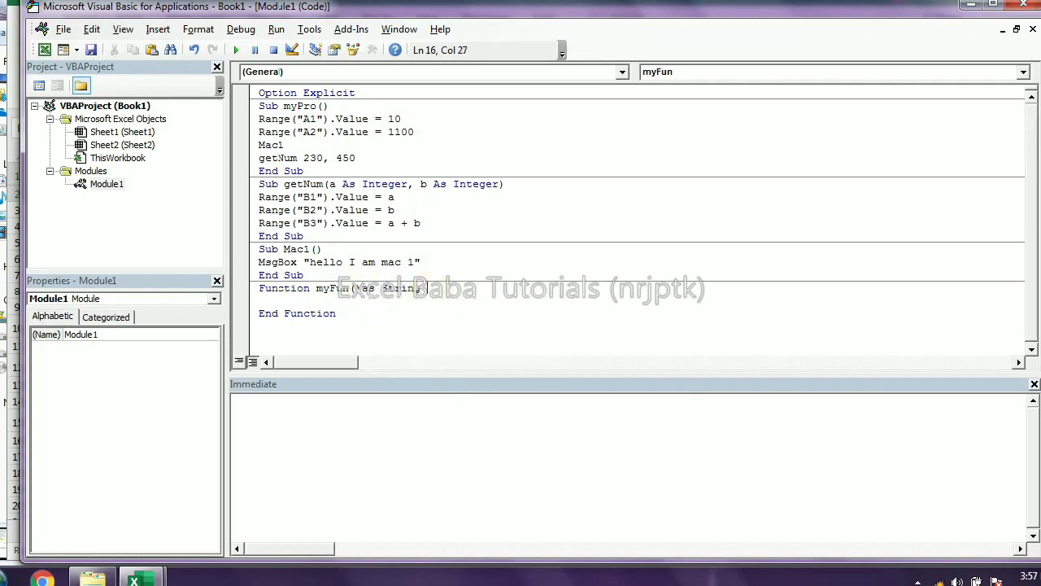
Make myFun return "hello I am user defined function"
click(261, 301)
text(myFun="hello my)
key(BackSpace)
key(BackSpace)
text(I am user deg)
key(BackSpace)
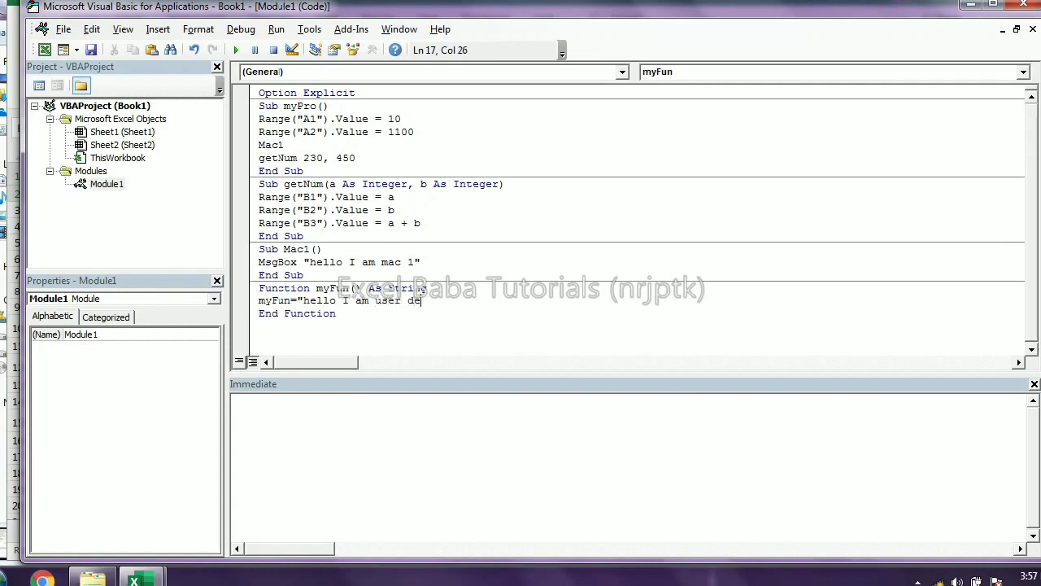
text(fined funct)
key(BackSpace)
key(BackSpace)
key(BackSpace)
text(nction")
key(Down)
key(Up)
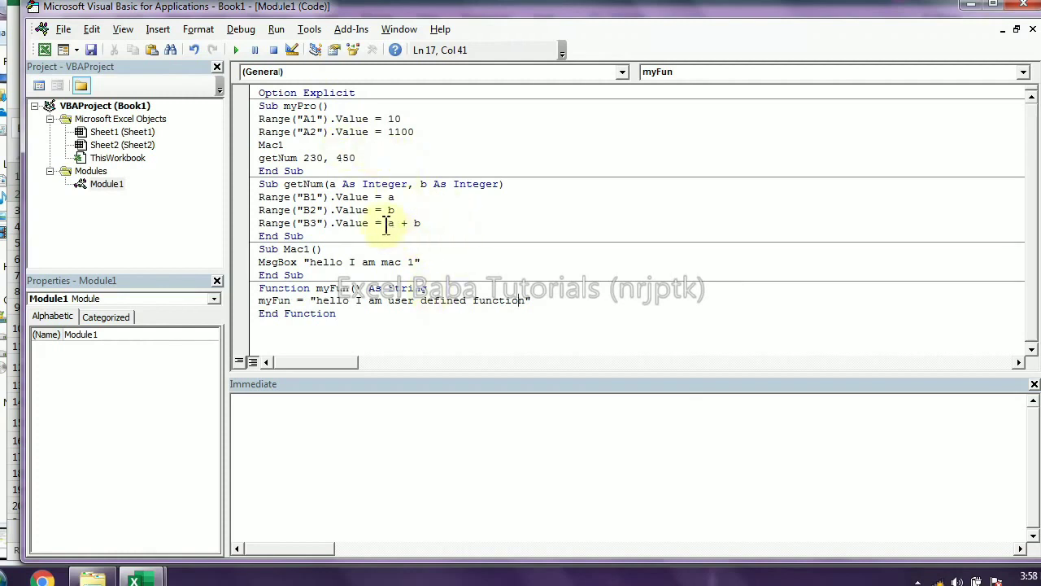
Replace a + b on getNum's B3 line with myFun
drag(385, 224, 448, 226)
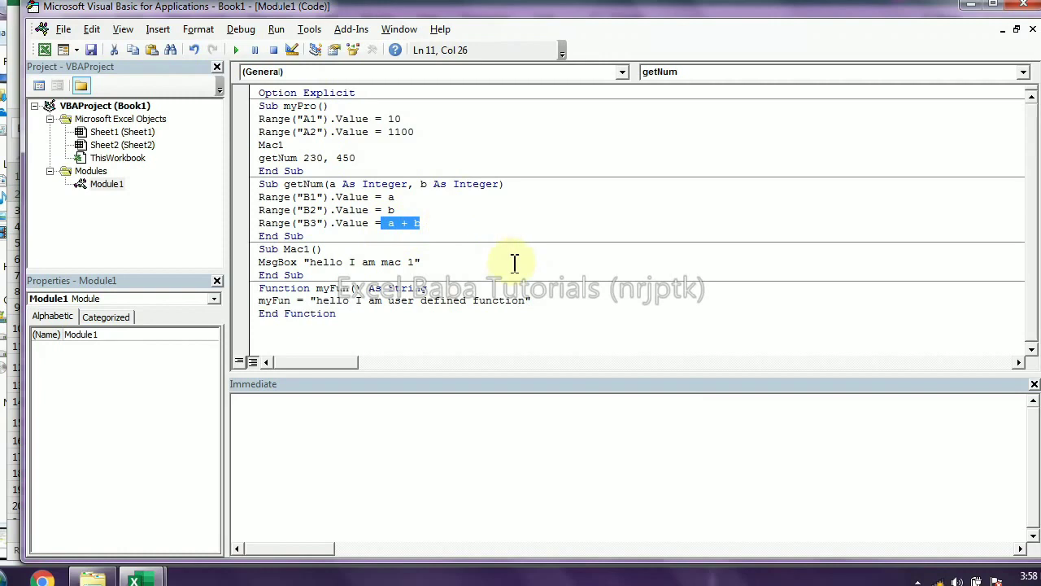
text(myFun)
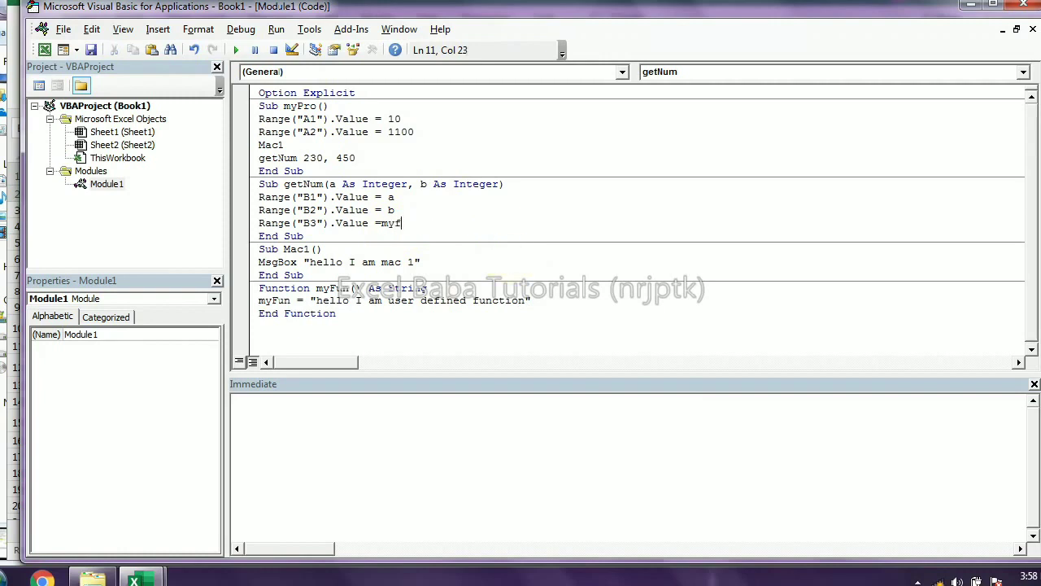
key(Down)
key(Up)
Enter =myFun() in cell E5 to show "hello I am user defined function", then return to VBA
click(400, 304)
key(alt+F11)
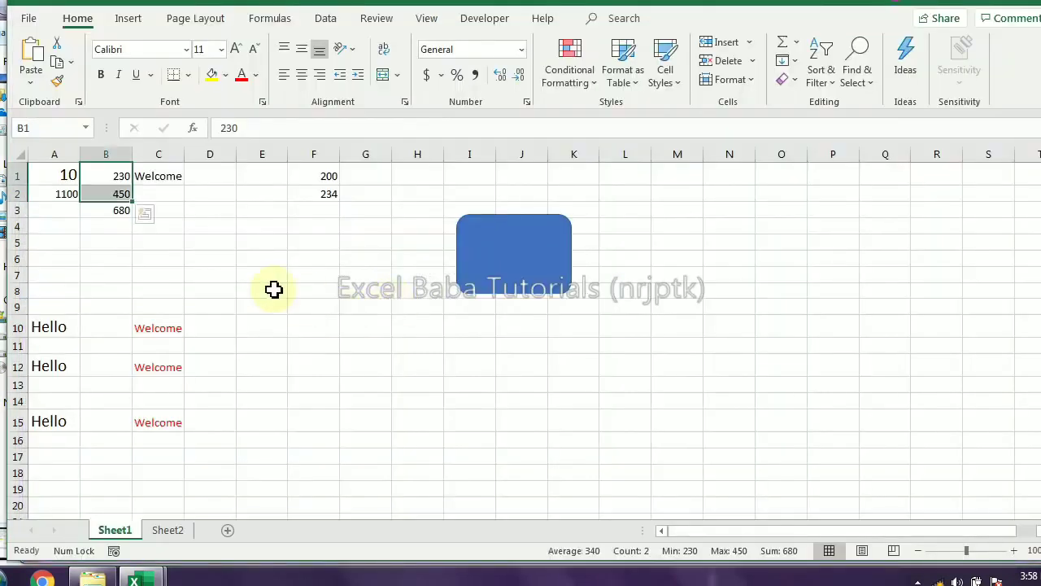
click(254, 241)
text(=f)
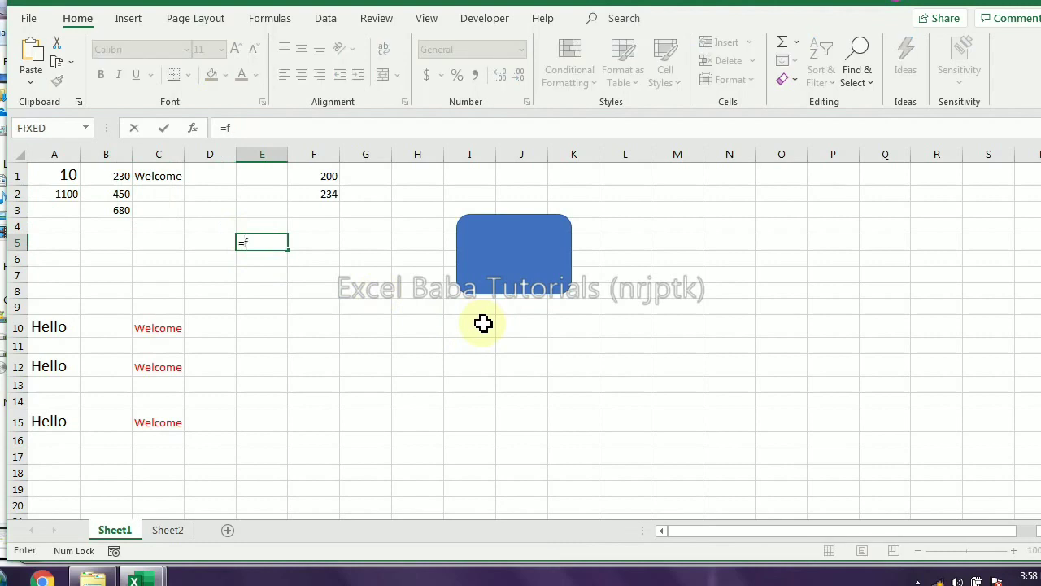
key(BackSpace)
text(my)
key(Tab)
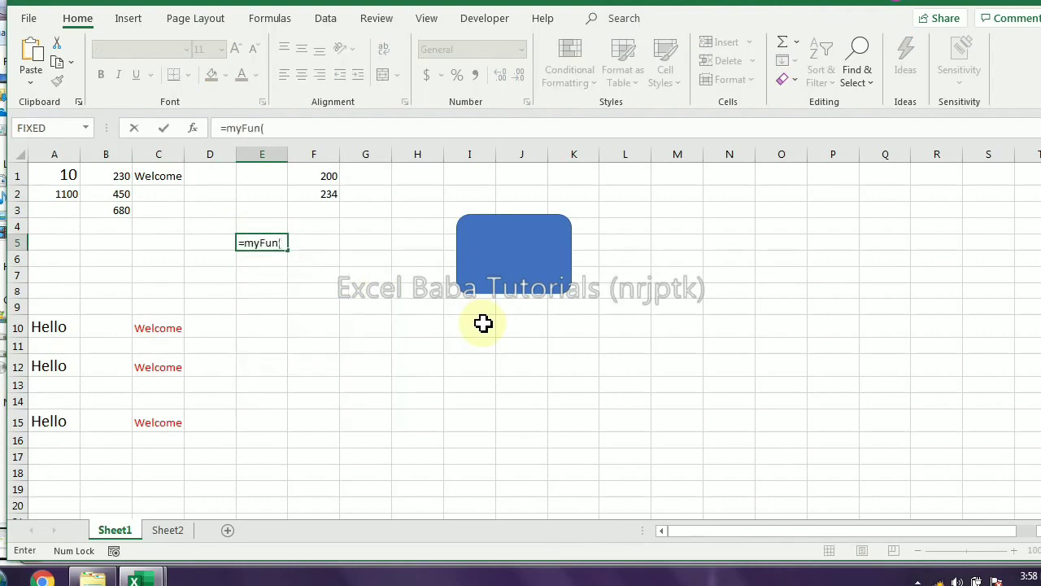
text())
key(Return)
key(Up)
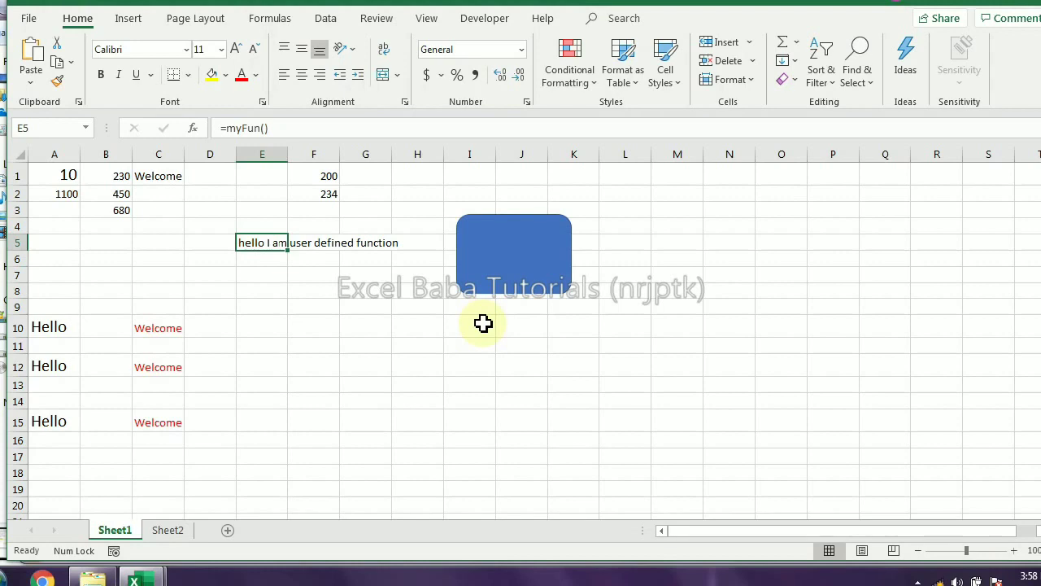
key(alt+F11)
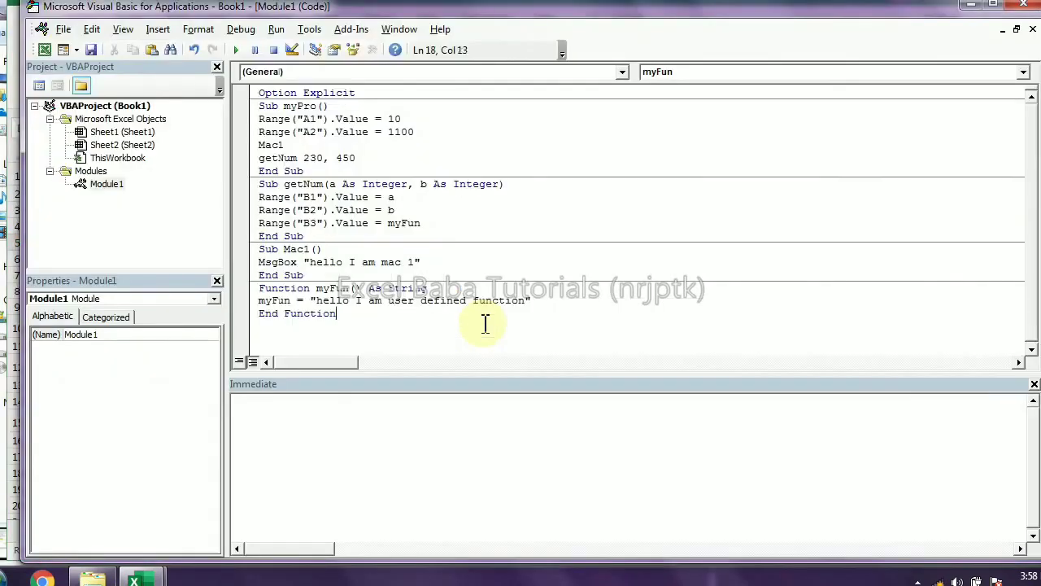
Declare Function OddEven(a As Integer) As Boolean below myFun
key(Return)
text(Function )
text(O)
text(d)
text(d)
key(BackSpace)
key(BackSpace)
key(BackSpace)
text(OddEven()
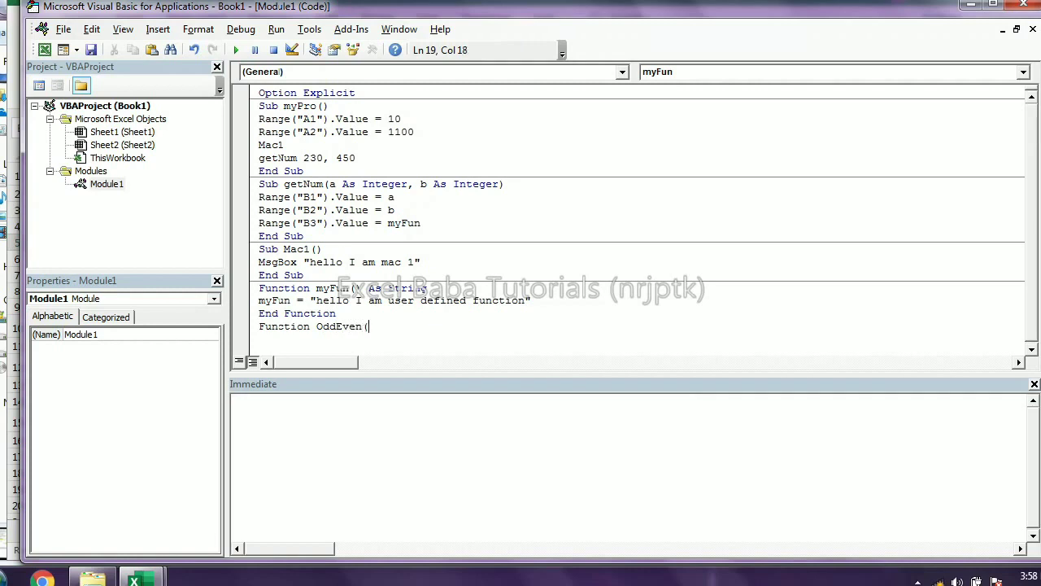
text(a)
text( as Integer)
key(BackSpace)
text(,)
key(BackSpace)
text() as )
text(boo)
key(Tab)
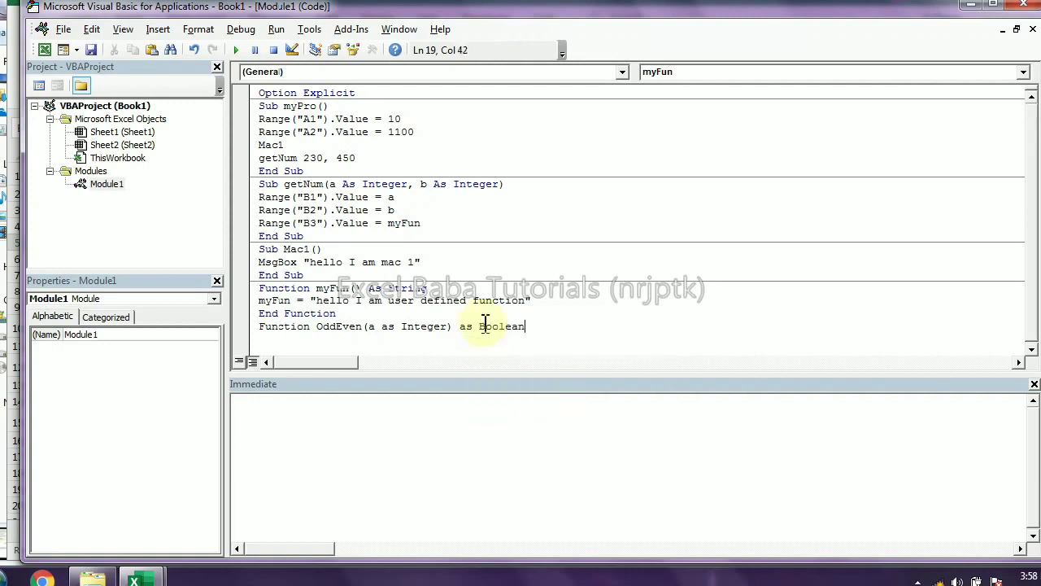
key(Return)
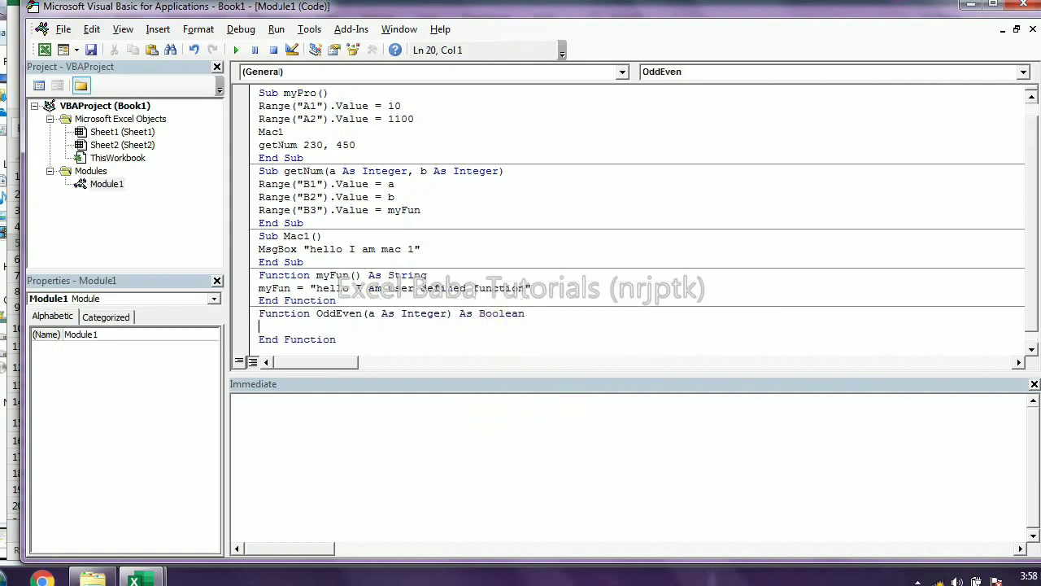
key(Down)
Rename the function from OddEven to EvenCheck
click(264, 313)
key(ctrl+Right)
key(ctrl+shift+Right)
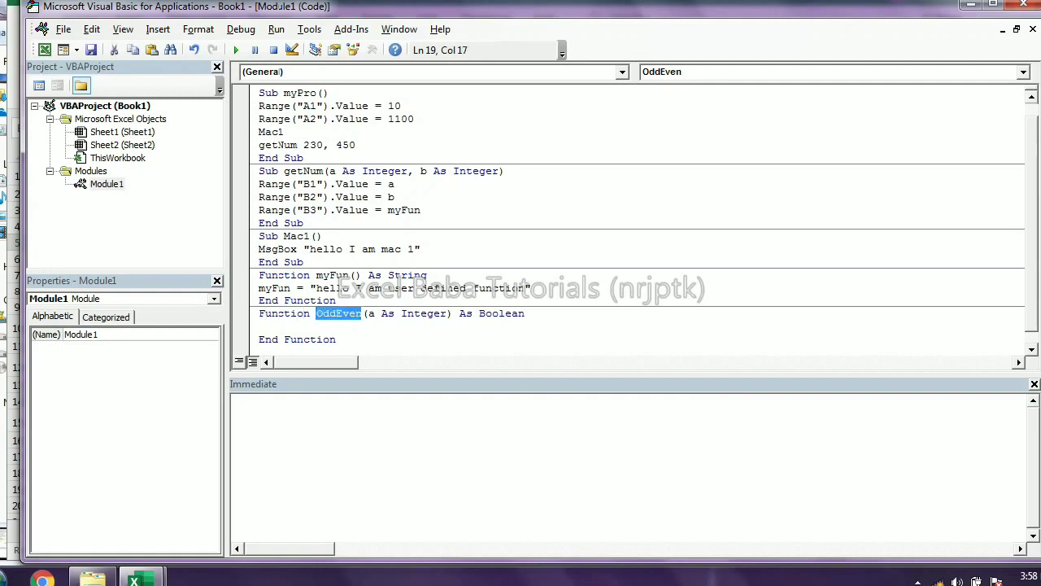
text(EvenCheck)
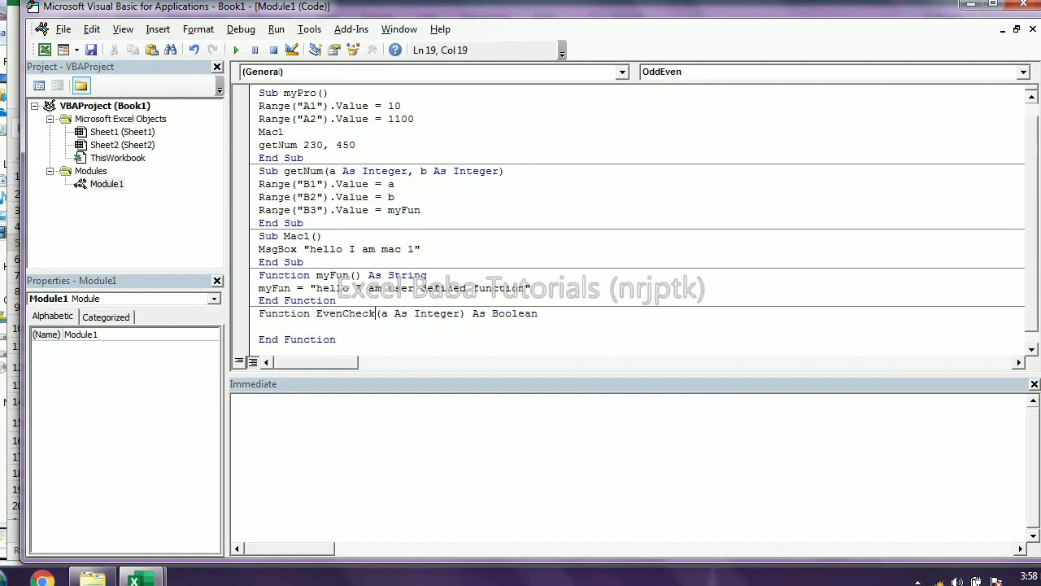
Make EvenCheck return (a Mod 2 = 0)
click(258, 326)
text(EvenCheck = mo)
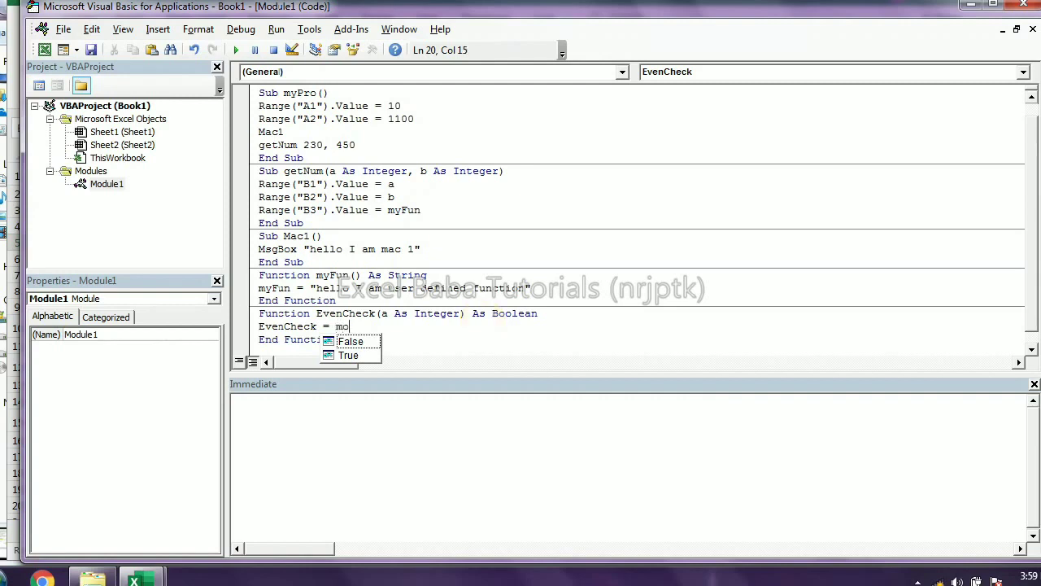
text(a mod 2)
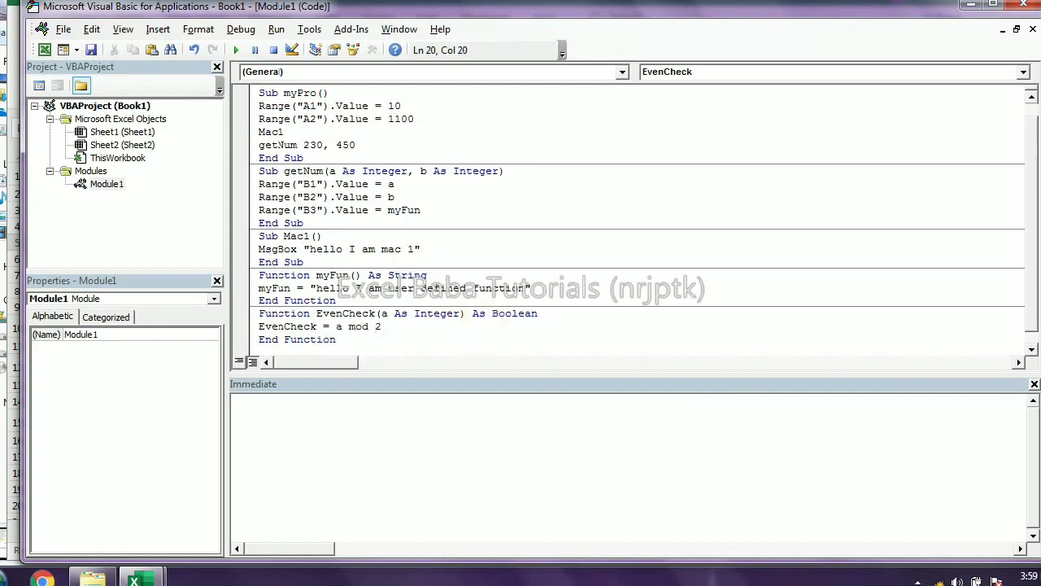
text(=0)
key(Down)
key(Up)
key(Left)
key(Left)
click(349, 327)
text(()
key(End)
text())
key(Down)
click(420, 326)
In Excel, enter =EvenCheck(10) in cell E8
key(alt+F11)
key(Down)
key(Down)
key(Down)
text(=even)
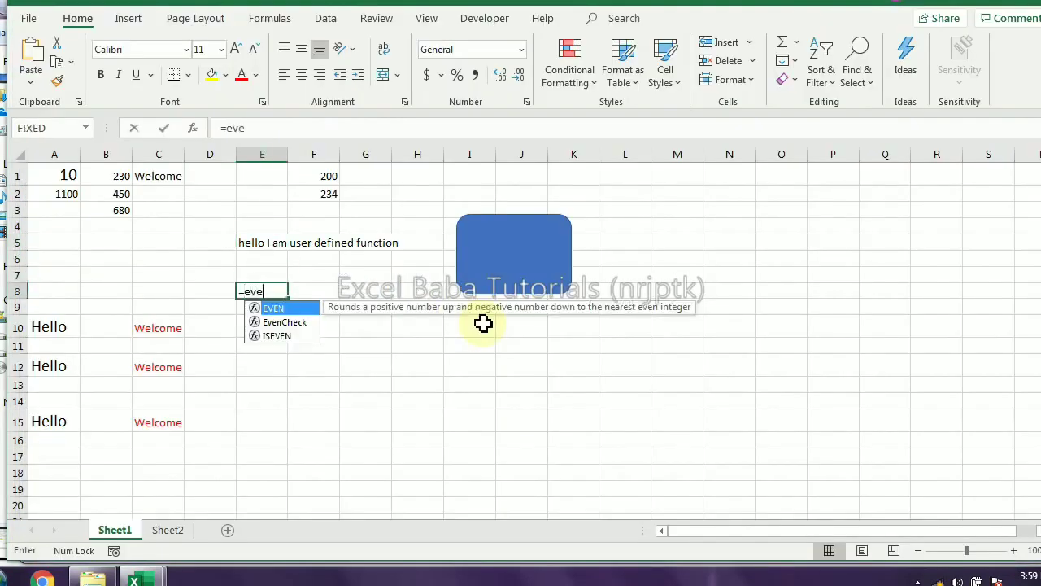
key(Down)
key(Tab)
text(10))
key(Return)
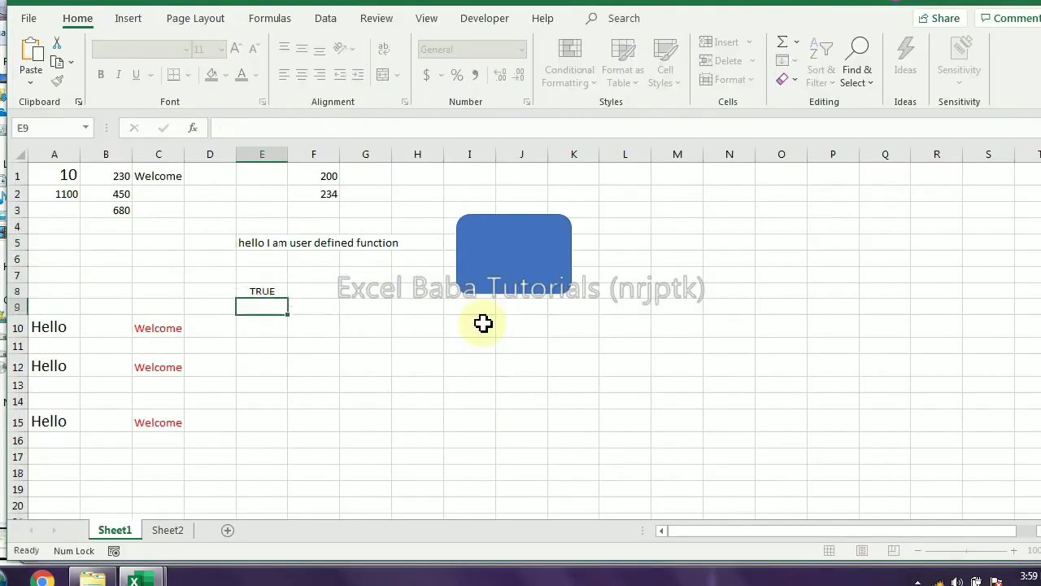
Enter =EvenCheck(D10) in cell E10
key(Down)
text(=even)
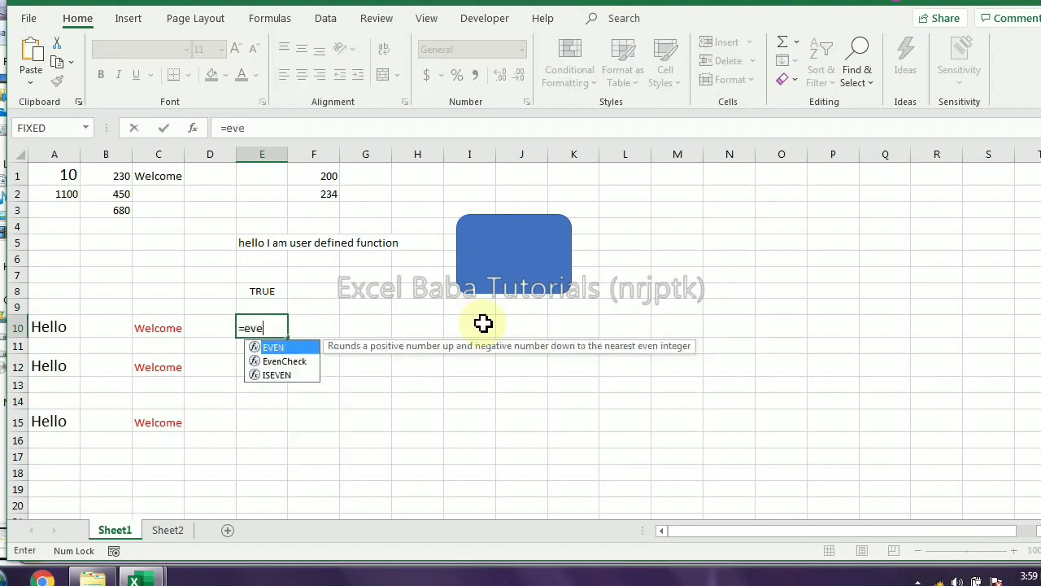
key(Tab)
key(BackSpace)
key(BackSpace)
key(BackSpace)
key(Escape)
text(=even)
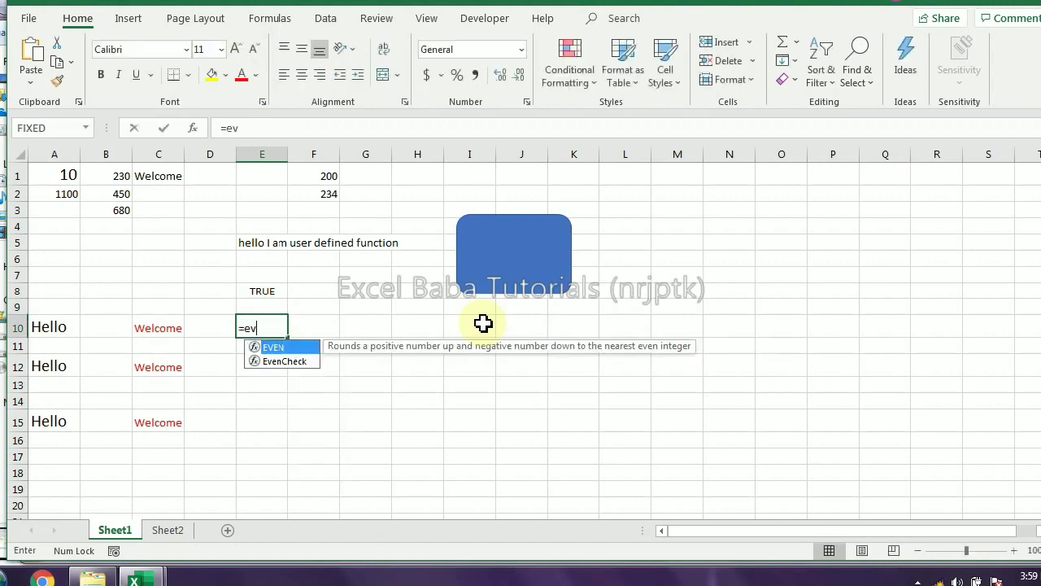
key(Down)
key(Tab)
key(Left)
text())
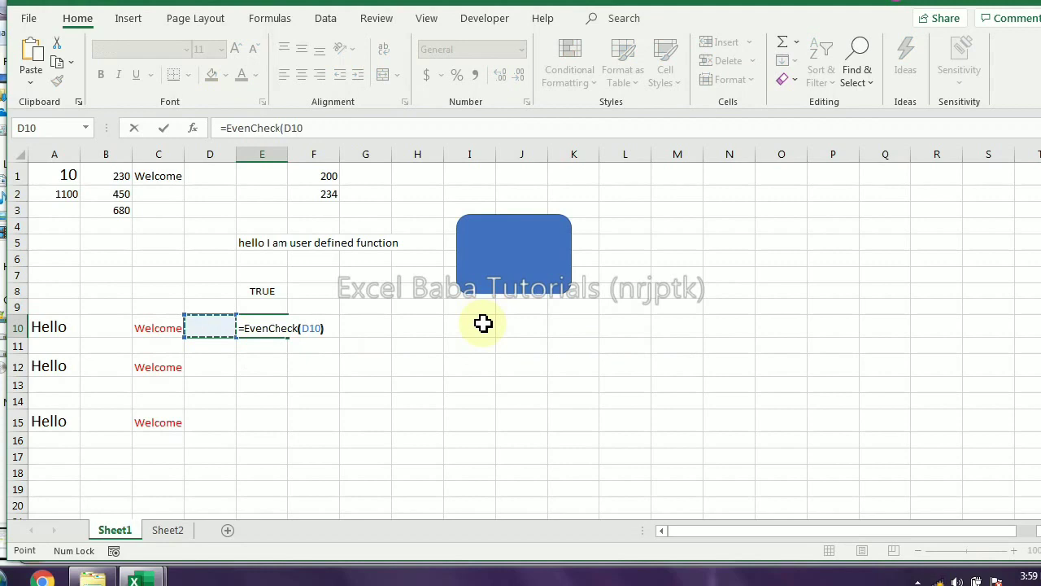
key(Return)
Enter the test number 13 in D10
key(Up)
key(Left)
text(12)
key(Return)
key(Up)
text(13)
key(Return)
Fill the EvenCheck formula down from E10 to E15
key(Right)
key(ctrl+d)
key(Down)
key(ctrl+d)
key(Down)
key(ctrl+d)
key(Down)
key(ctrl+d)
key(Down)
key(ctrl+d)
key(Left)
key(ctrl+Up)
key(Down)
Enter test numbers 14, 1, 7, 2 and 20 in D11:D15
text(14)
key(Return)
text(1)
key(Return)
text(7)
key(Return)
text(2)
key(Return)
text(20)
key(Return)
key(Up)
key(Up)
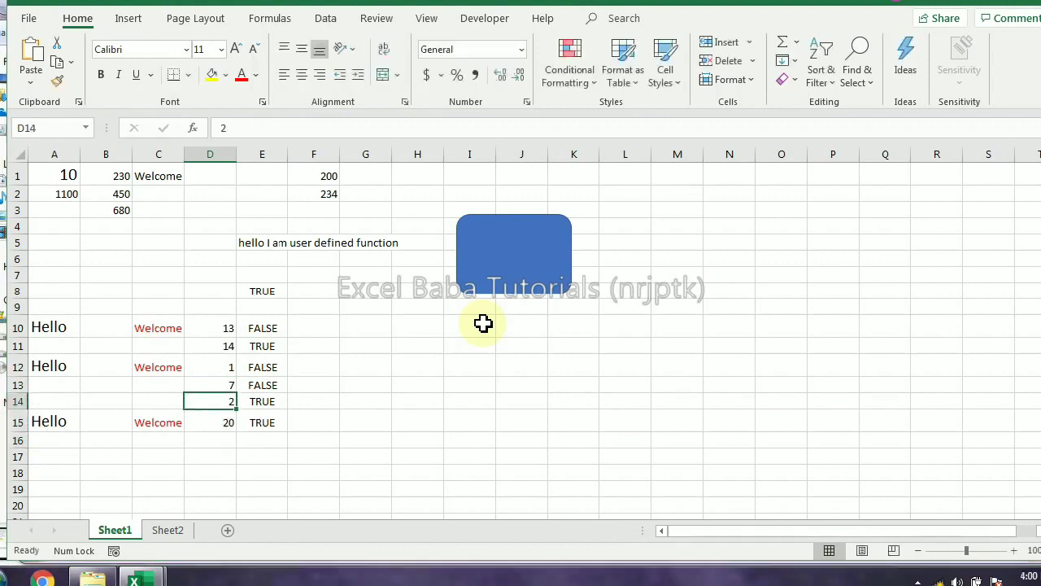
key(alt+F11)
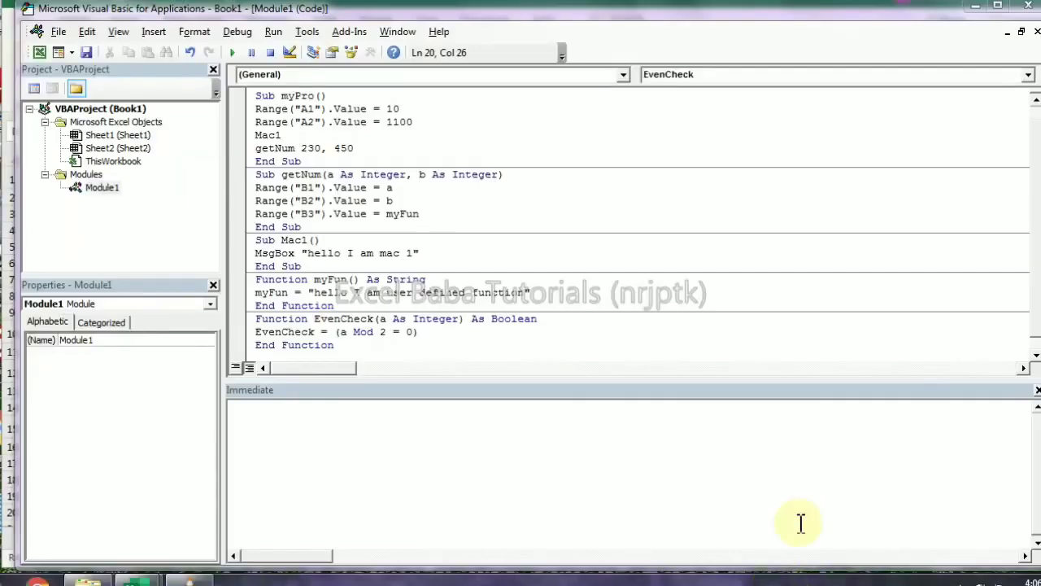
click(408, 358)
scroll(419, 321, up, 1)
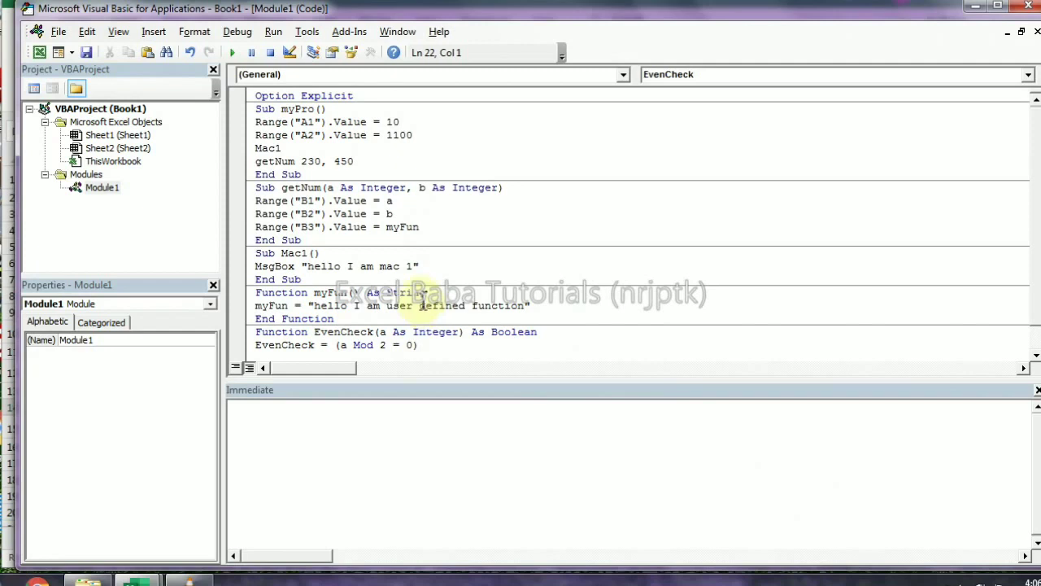
scroll(423, 305, down, 1)
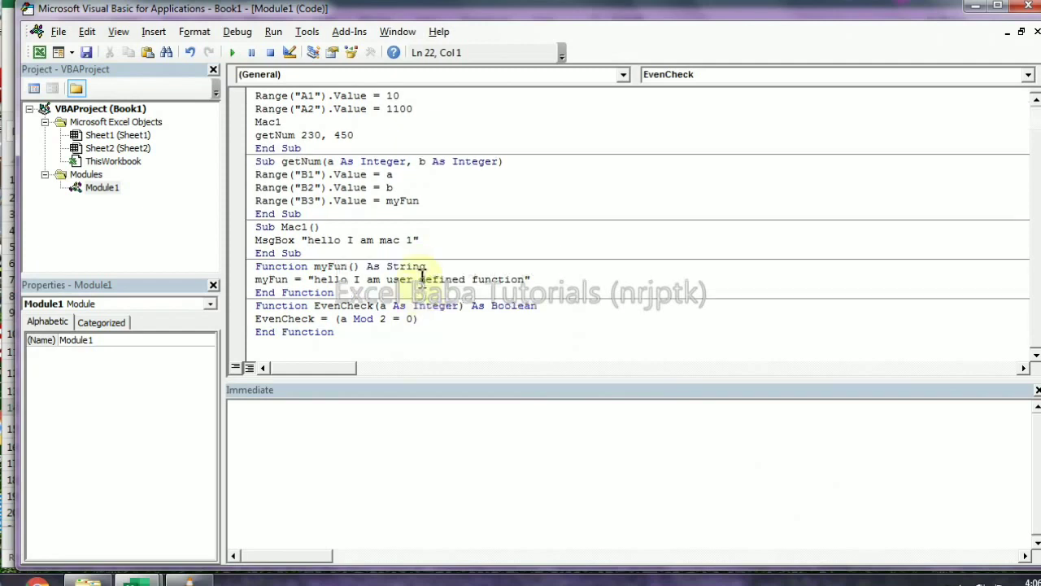
scroll(426, 201, up, 1)
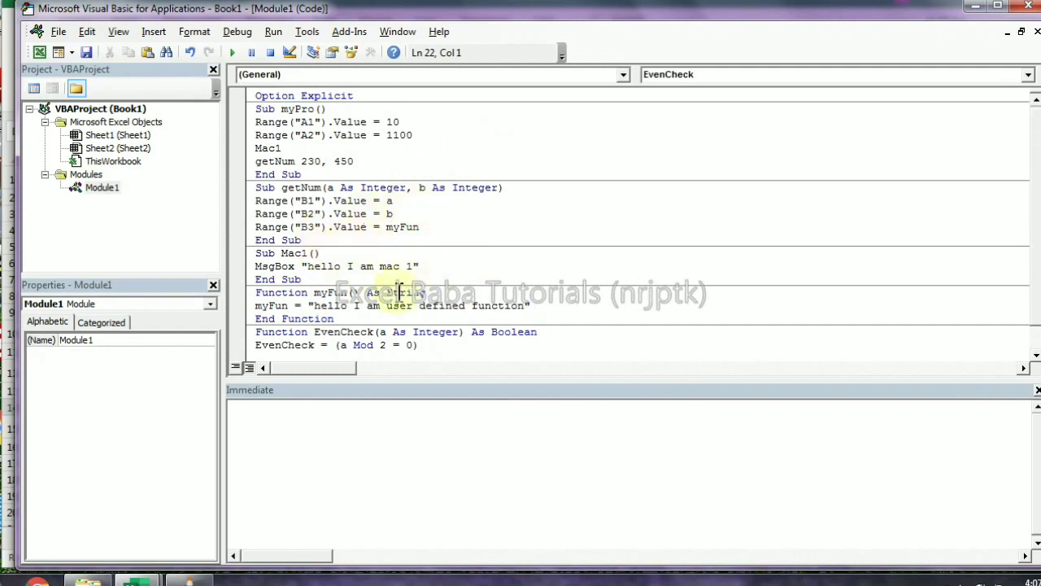
scroll(472, 286, down, 1)
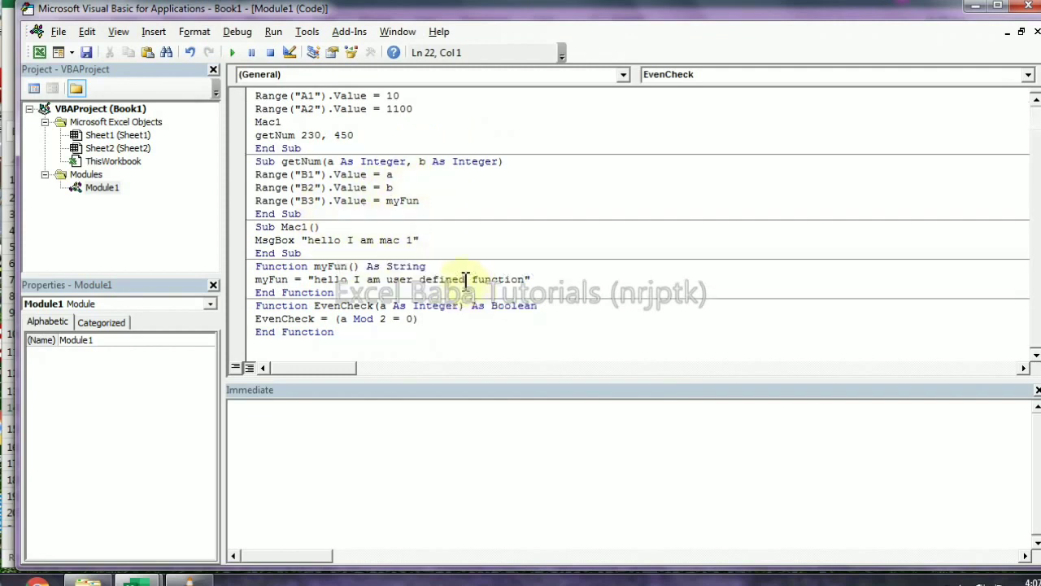
scroll(432, 275, up, 1)
click(279, 445)
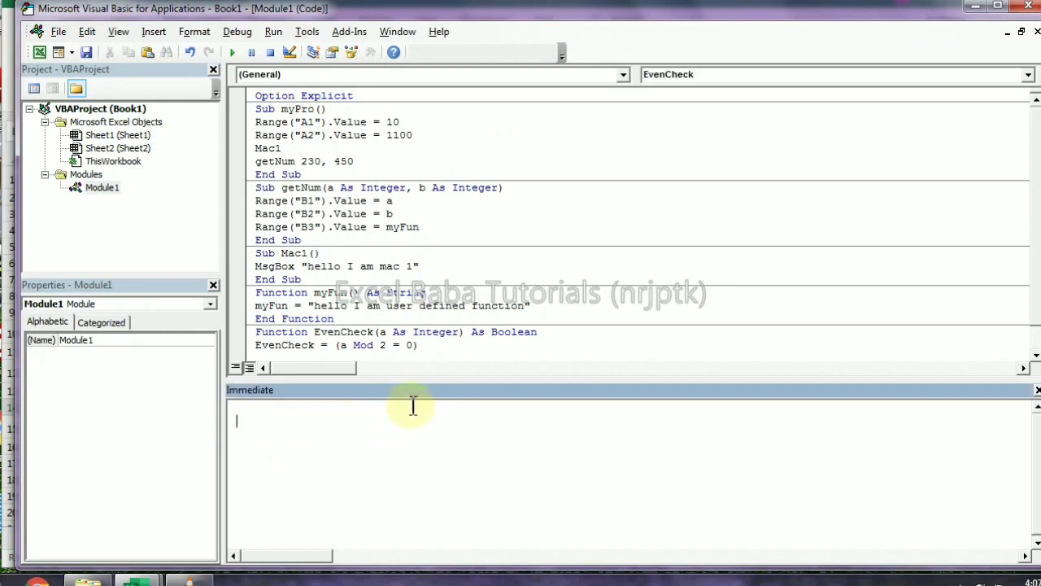
text(De)
key(BackSpace)
key(BackSpace)
text(?)
text( 10+20)
key(Return)
text(? 10-25)
key(Return)
text(? )
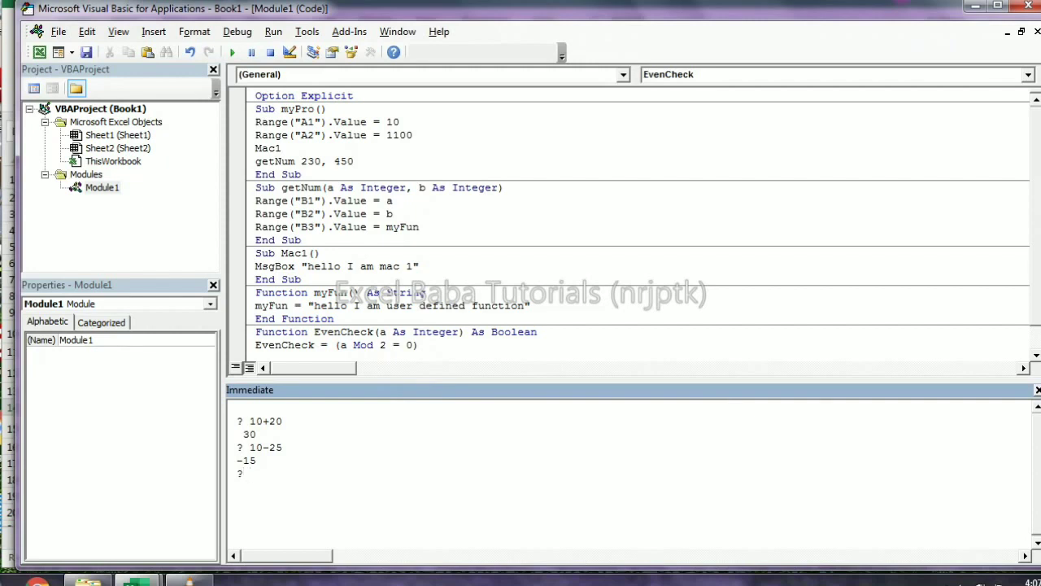
text(40/3)
key(Return)
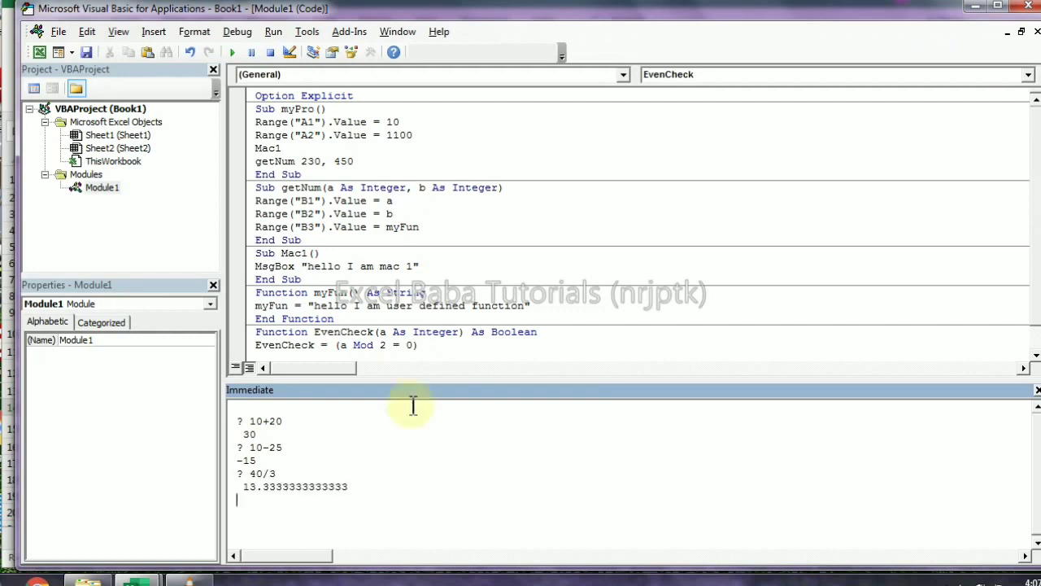
text(? 40)
text(3)
key(Return)
text(? 40 Mod )
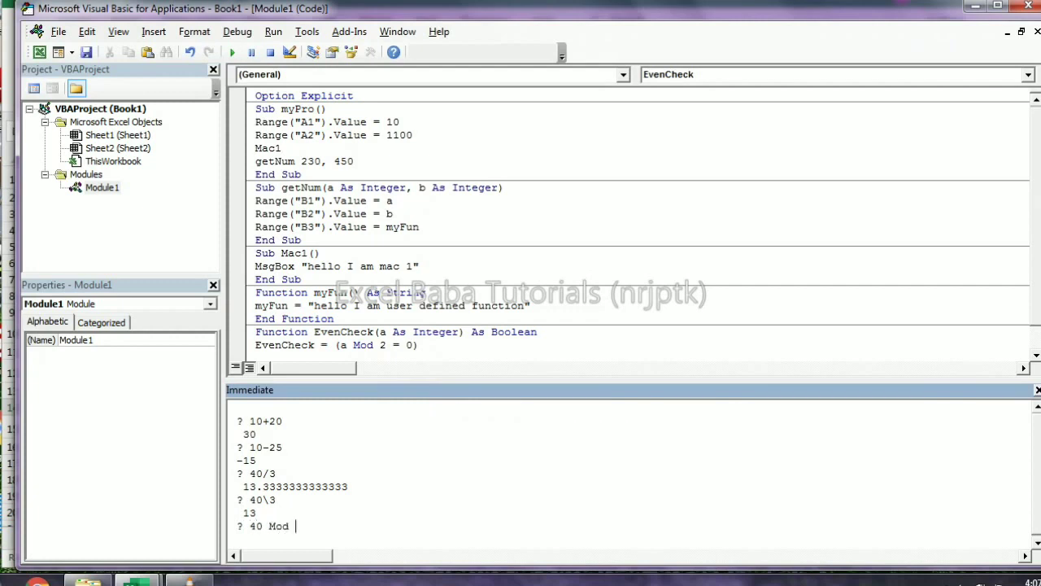
text(3)
key(Return)
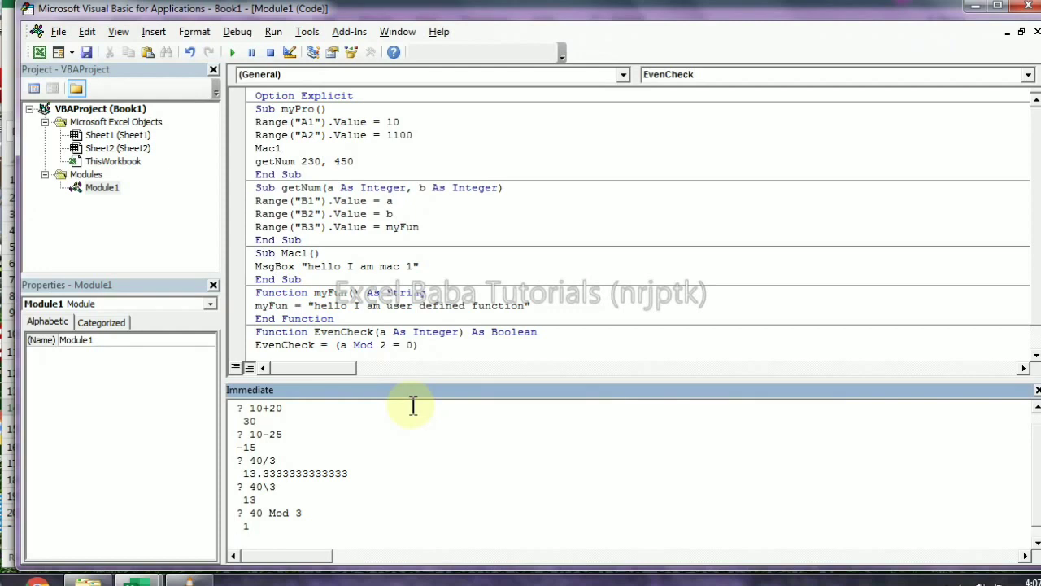
key(shift+Up)
key(shift+Up)
key(ctrl+a)
Clear and enlarge the Immediate pane, then evaluate 90=89 (False) and 90=90 (True)
key(Delete)
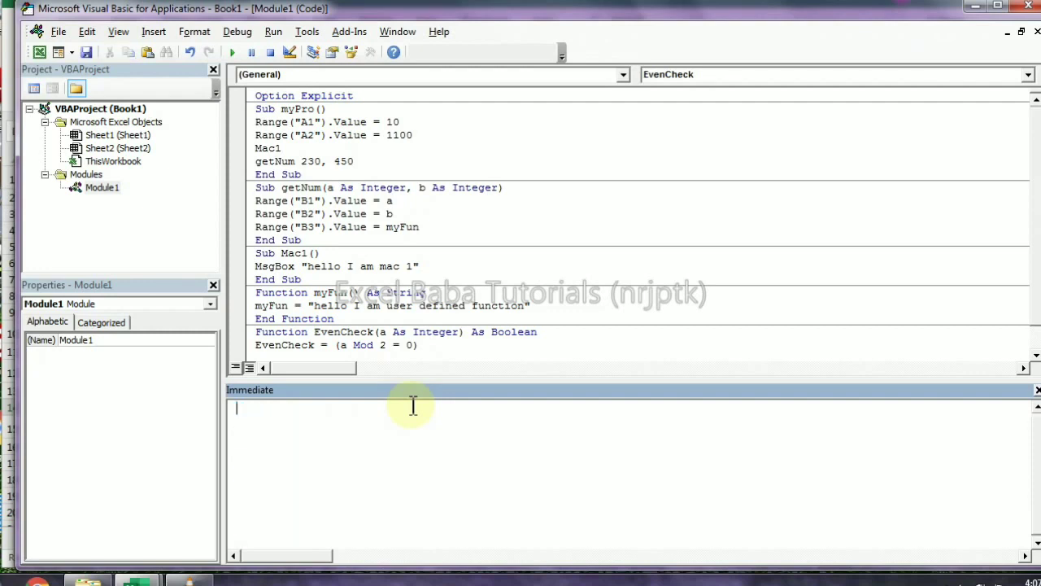
drag(572, 380, 573, 266)
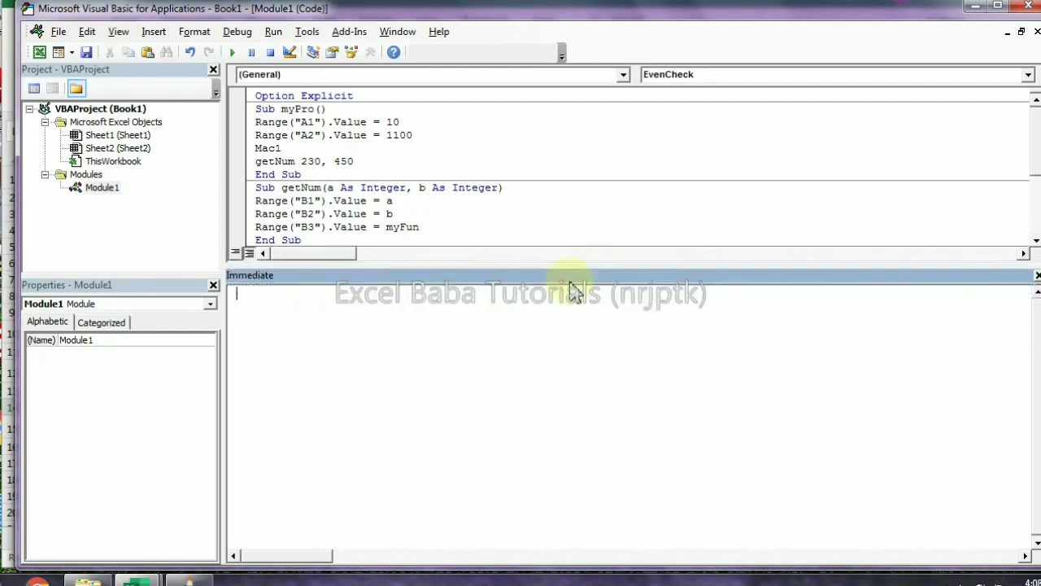
text(? 90=89)
key(Return)
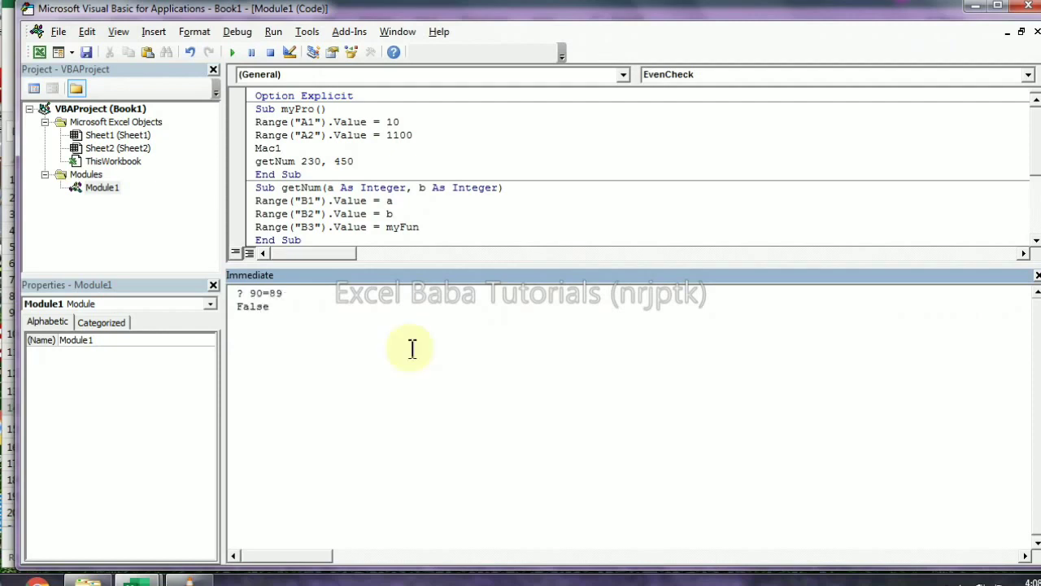
text(? 90=())
key(BackSpace)
key(BackSpace)
text(90)
key(Return)
Evaluate ? 9>=3 and ? 34<>65, both returning True
text(? 9)
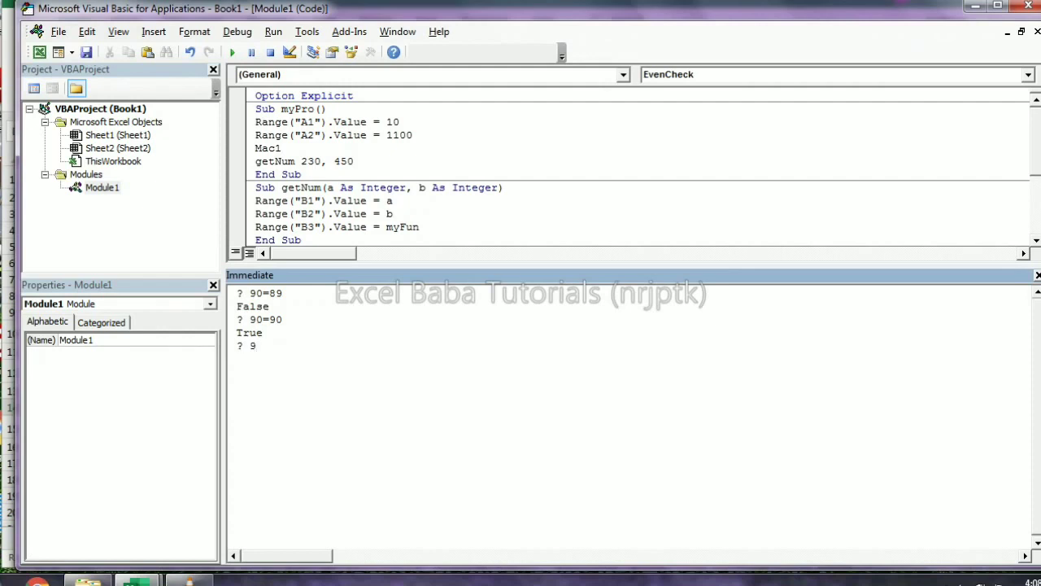
text(>=3)
key(Return)
text(? )
text(9)
key(BackSpace)
text(34<>65)
key(Return)
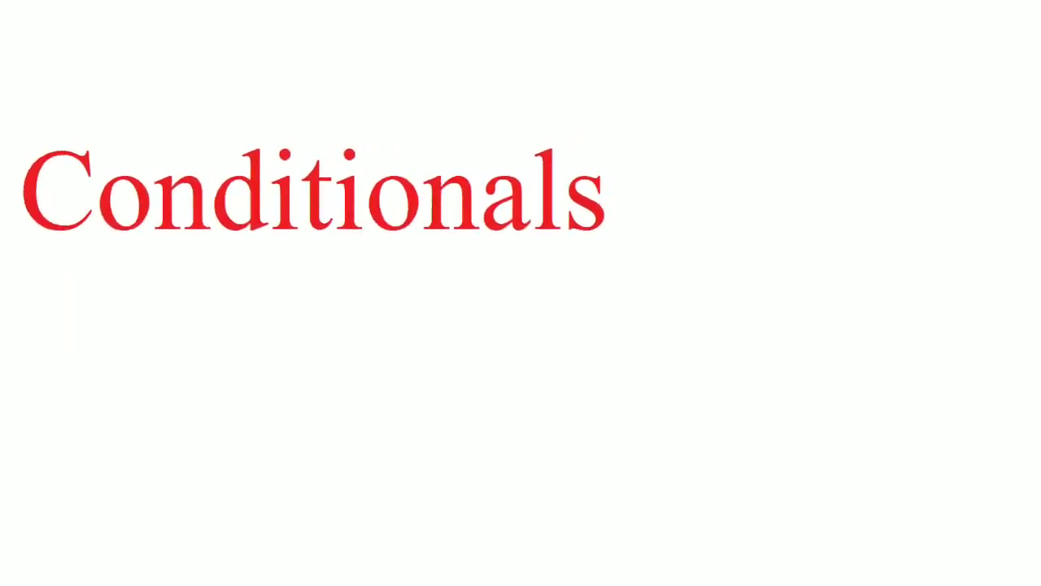
Start a Sub NumCheck() procedure on the line below Option Explicit
click(917, 579)
click(379, 230)
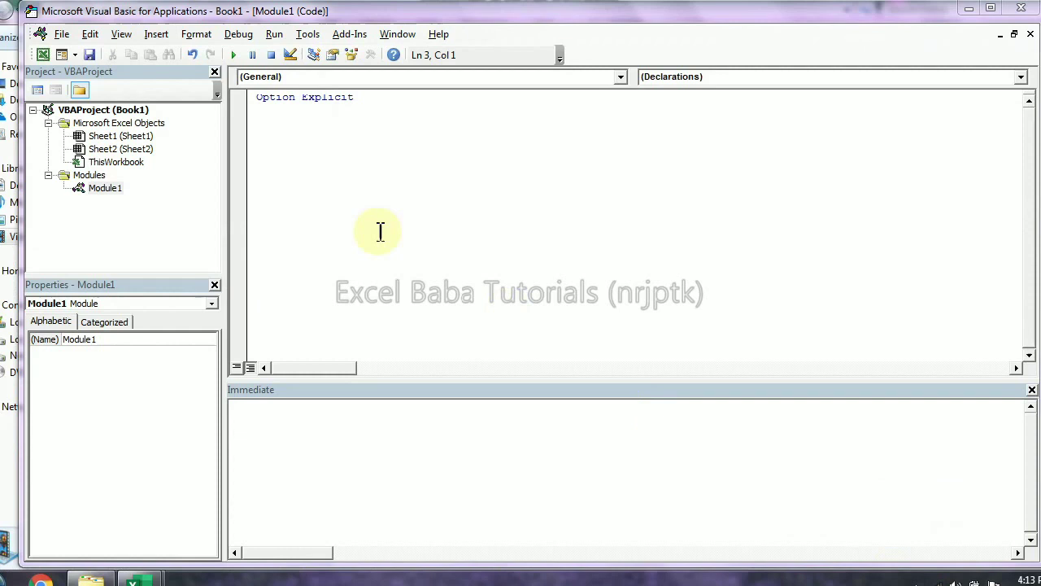
click(283, 120)
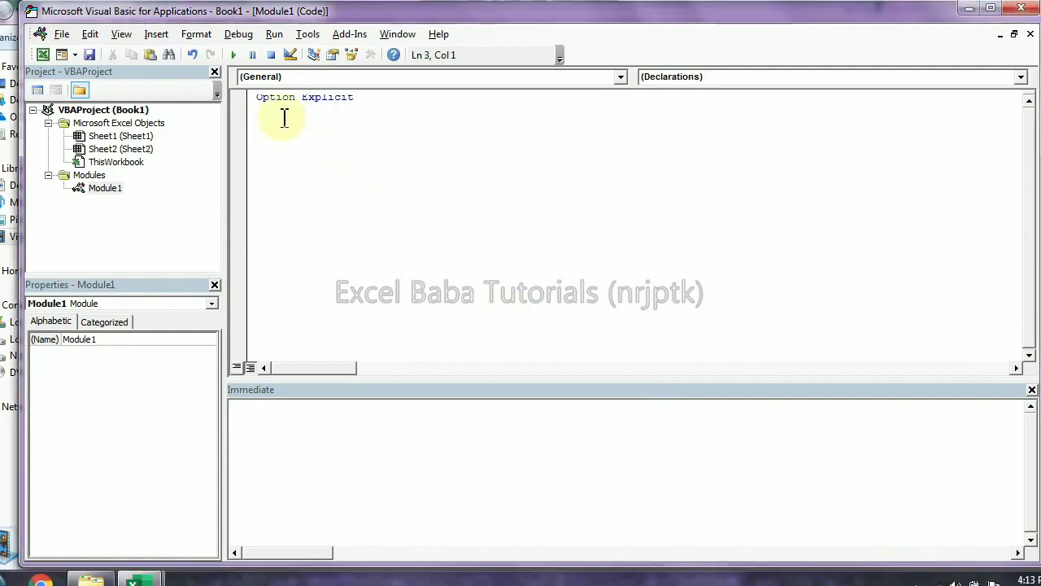
text(sub )
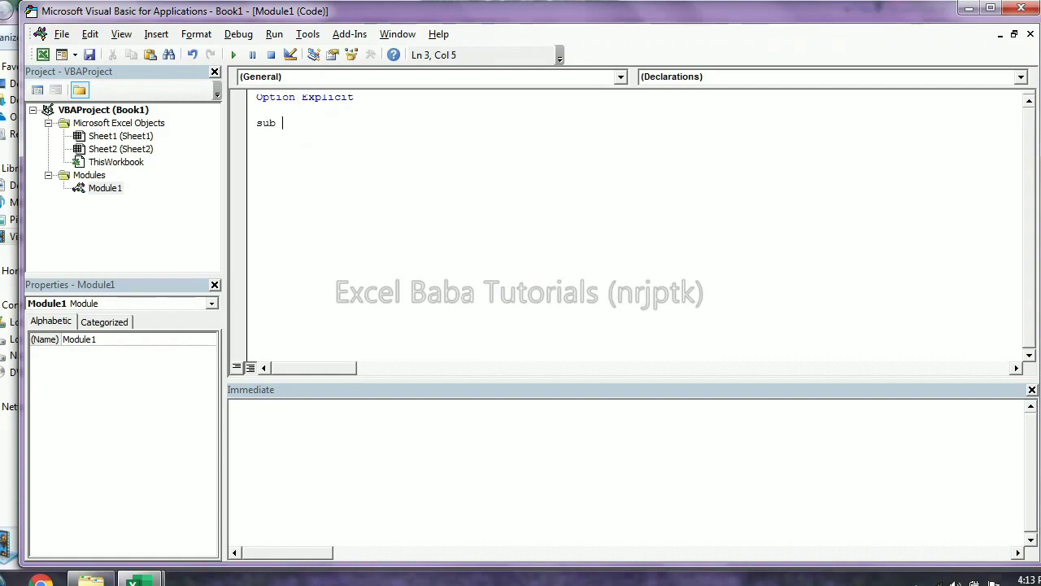
text(NumCheck(a)
key(BackSpace)
text())
key(Return)
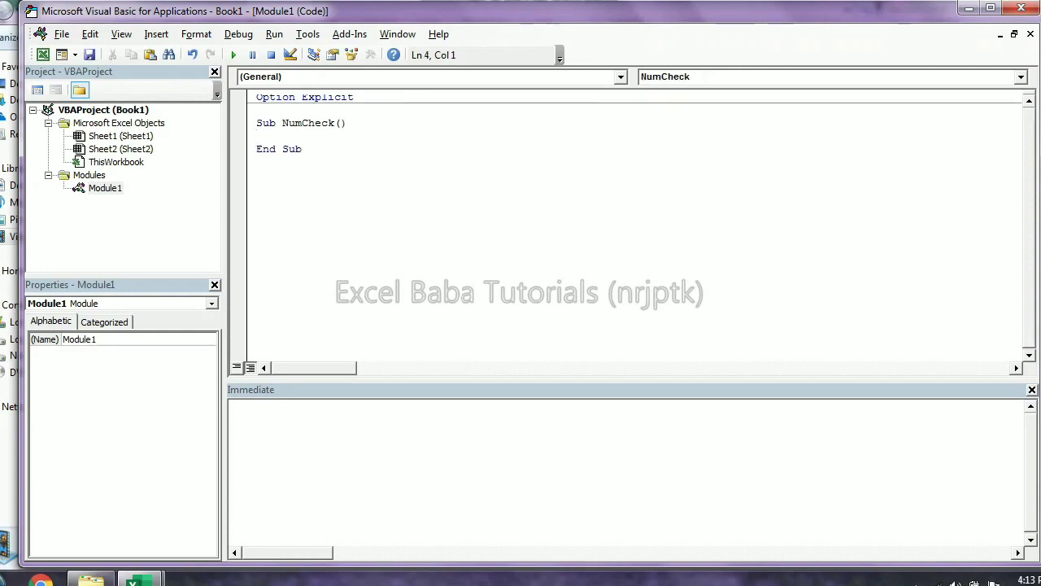
Declare Dim i As Integer and assign i = 10
text(Dim i a as Integer)
key(Return)
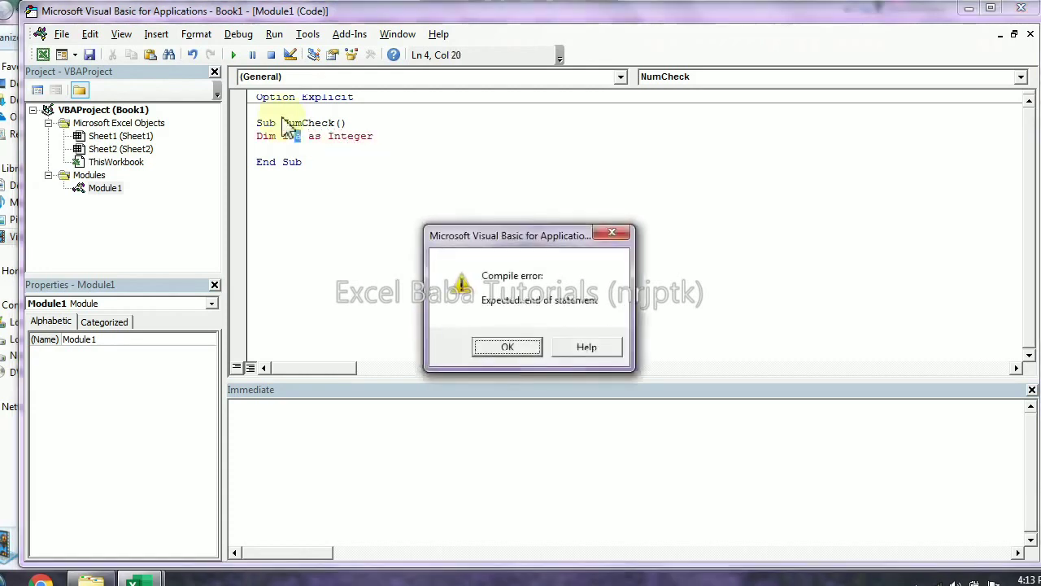
key(Return)
key(Delete)
key(Down)
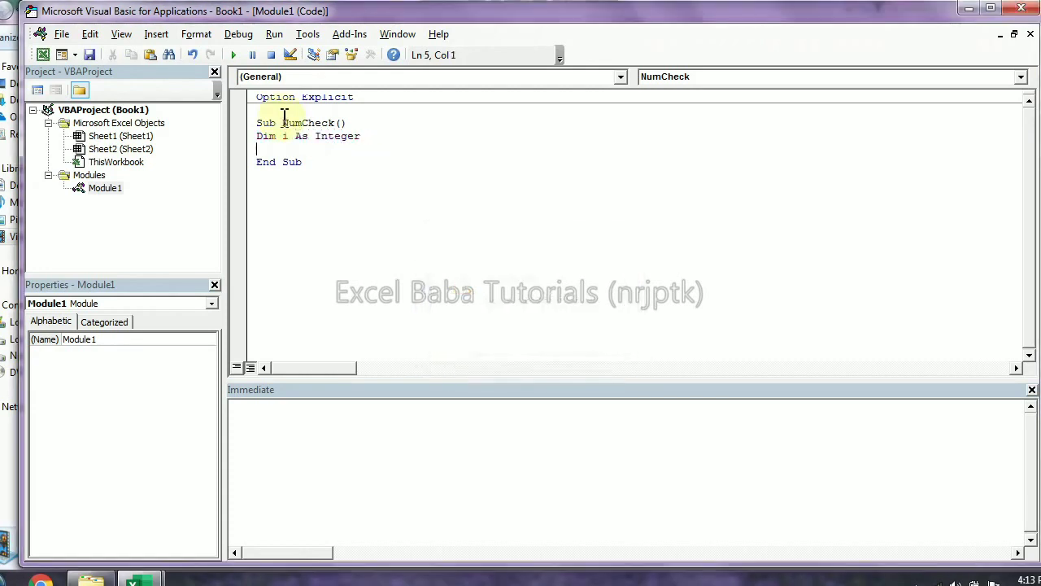
text(i = 10)
key(Return)
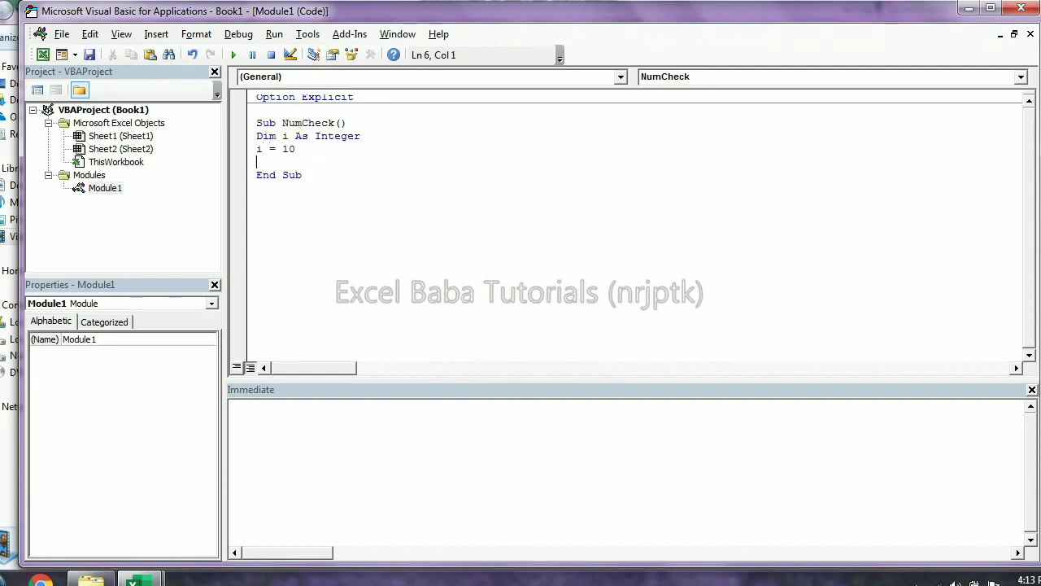
key(Return)
key(Return)
key(Up)
Add If i > 5 Then Debug.Print "I is greater than 5" and run NumCheck
text(if )
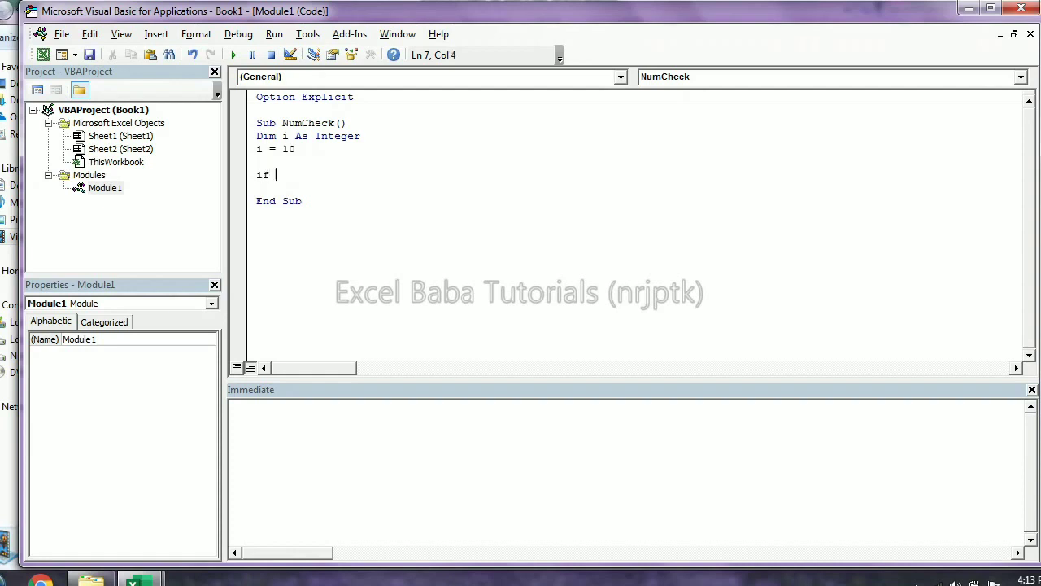
text(i)
key(BackSpace)
text(True)
double_click(287, 175)
text(i)
text(>5 tghen)
key(BackSpace)
key(BackSpace)
key(BackSpace)
key(BackSpace)
text(hen msgh)
key(BackSpace)
key(BackSpace)
text(gbox)
key(BackSpace)
key(BackSpace)
key(BackSpace)
key(BackSpace)
text(Deb)
text(ug.pr)
key(Tab)
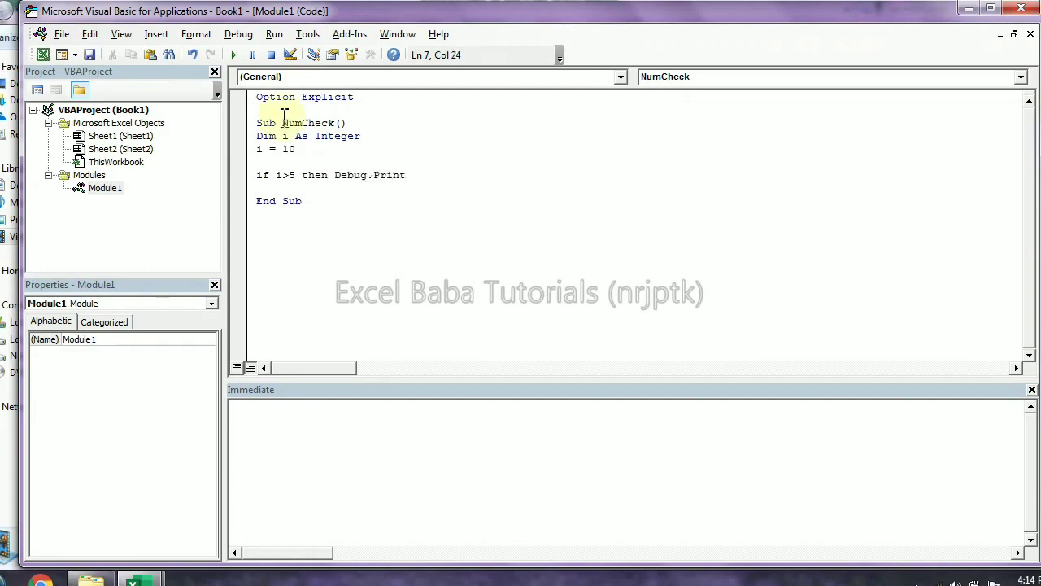
text(")
text(I is greater than 5")
key(Down)
key(Up)
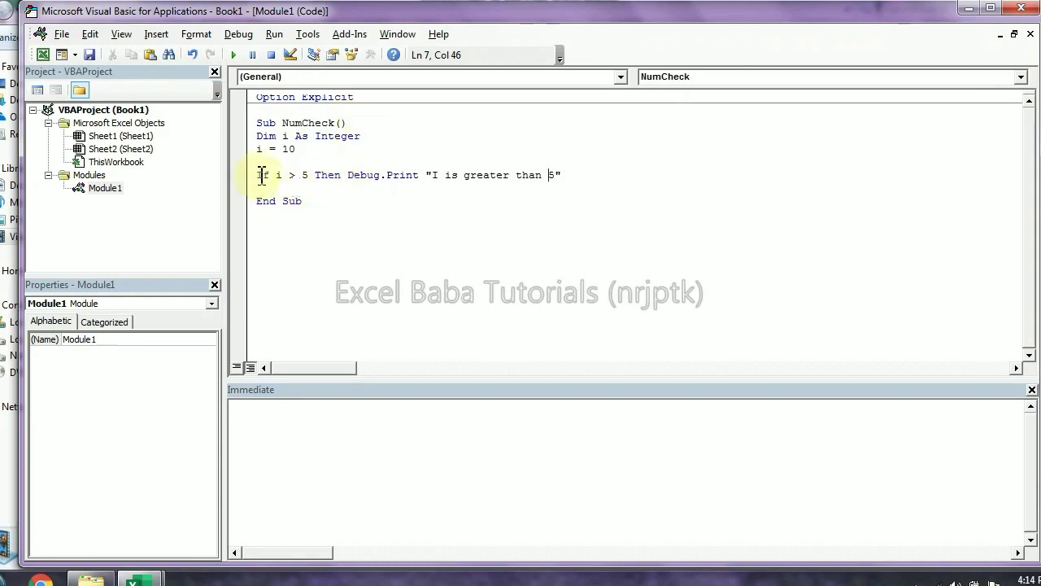
click(233, 55)
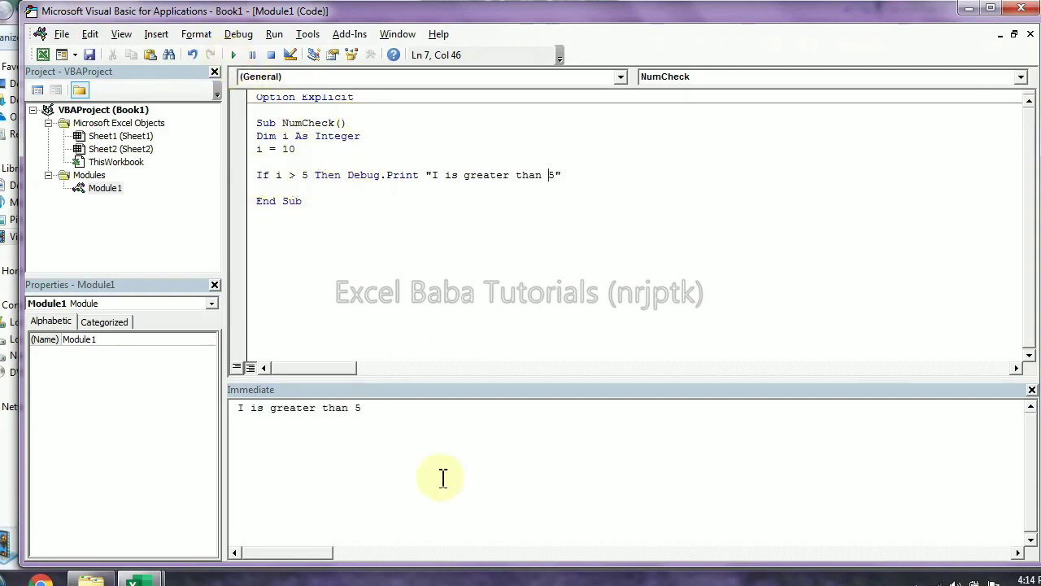
Change i to 5 and run NumCheck again
double_click(289, 150)
text(5)
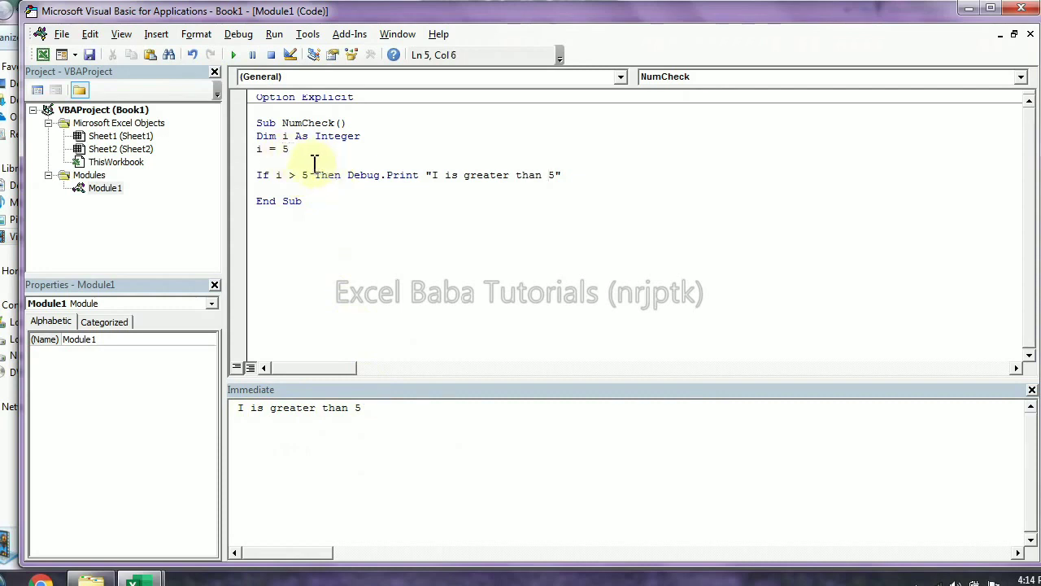
click(313, 158)
click(233, 55)
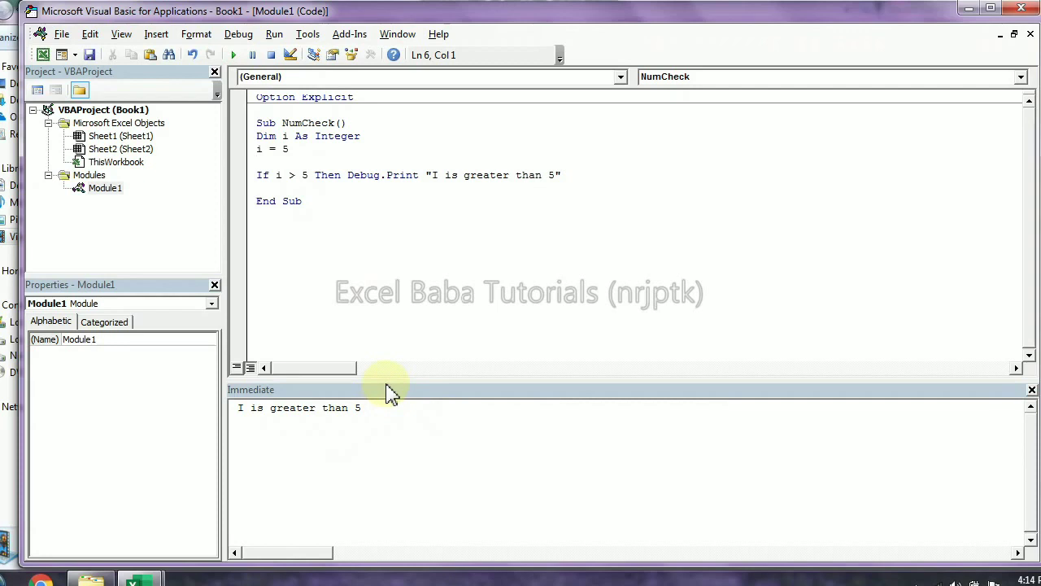
Move Debug.Print onto its own line; running gives a Block If without End If error
click(353, 188)
click(347, 175)
key(Return)
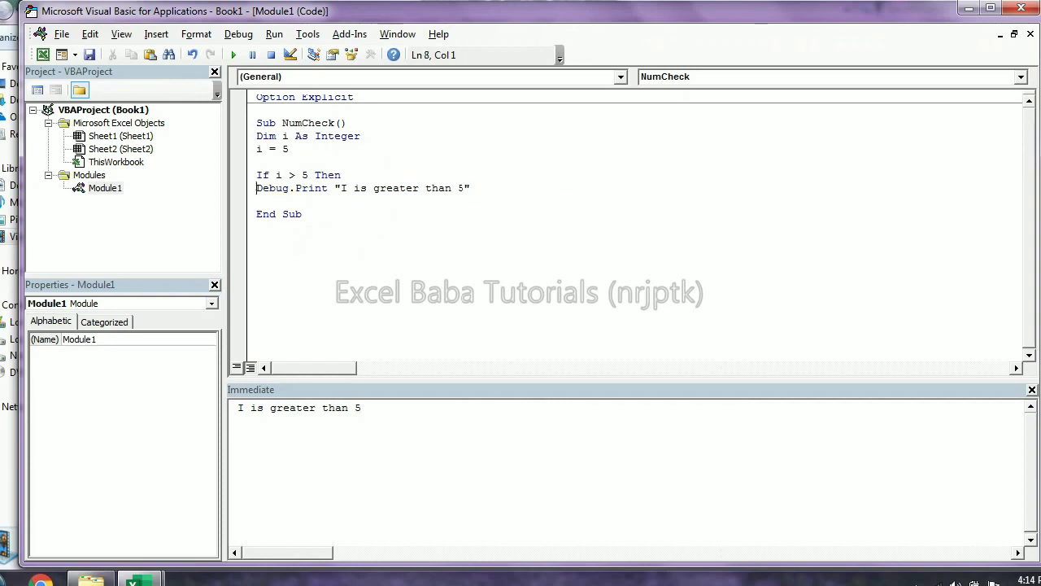
click(470, 188)
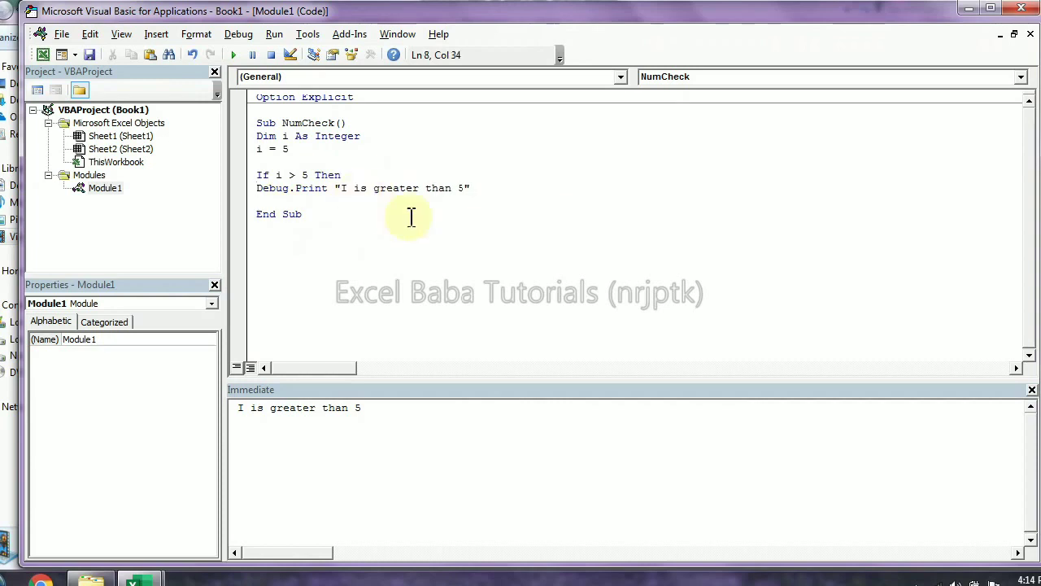
click(233, 55)
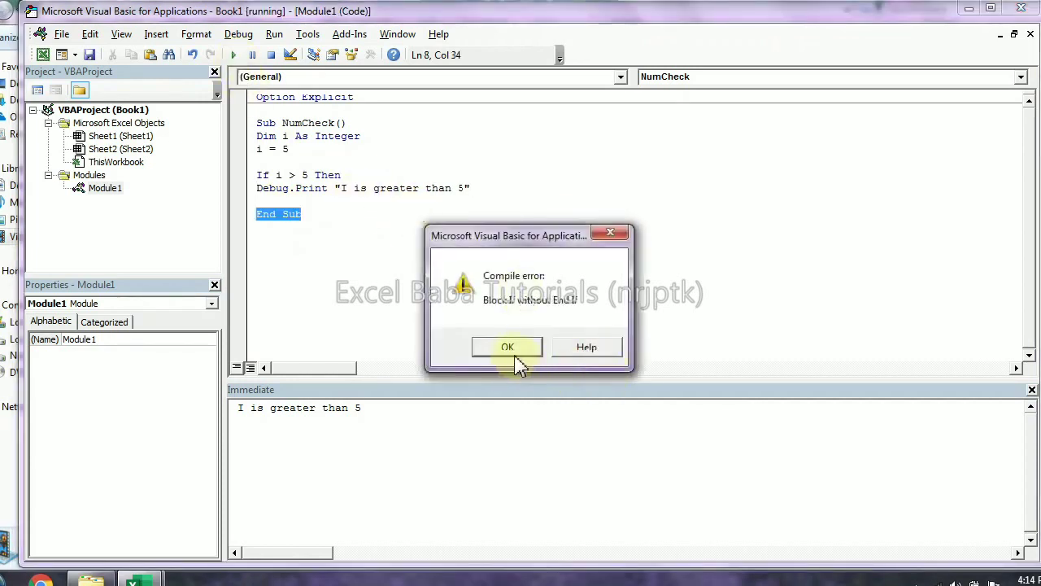
click(513, 348)
Indent Debug.Print, add End If below it, reset the run, and select the Immediate output
click(262, 184)
click(258, 186)
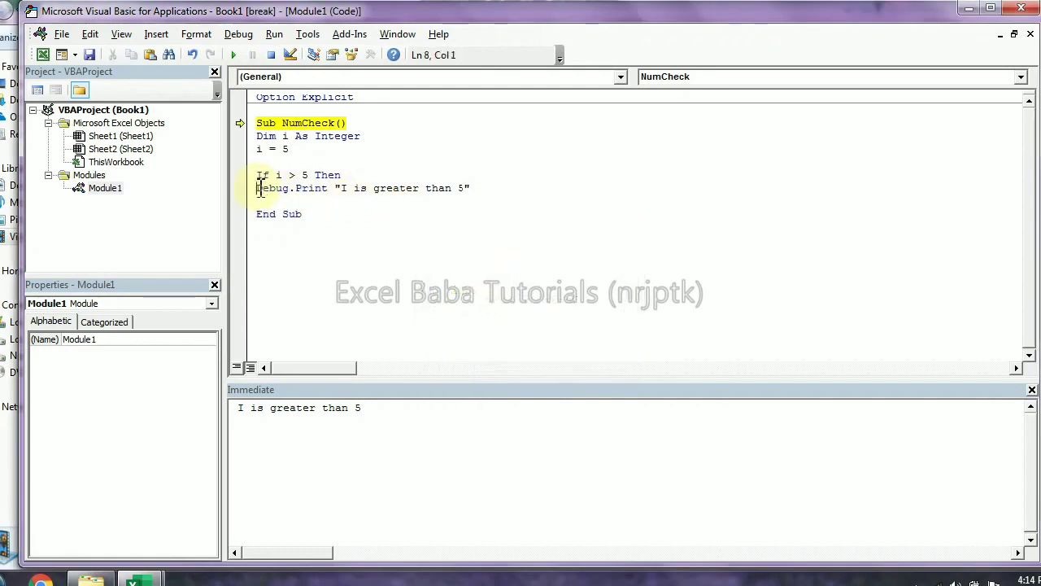
key(Tab)
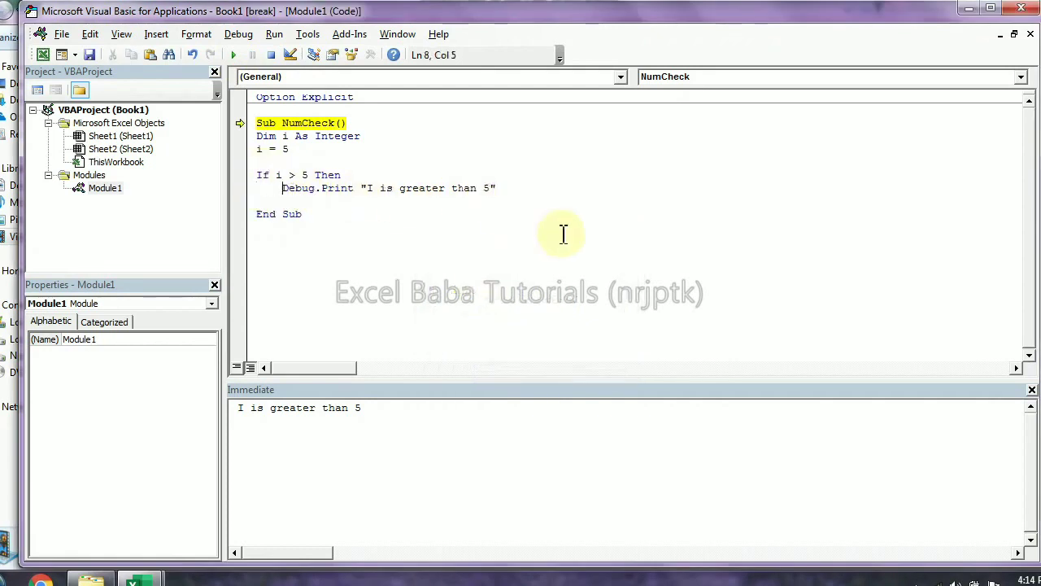
key(Down)
text(End If)
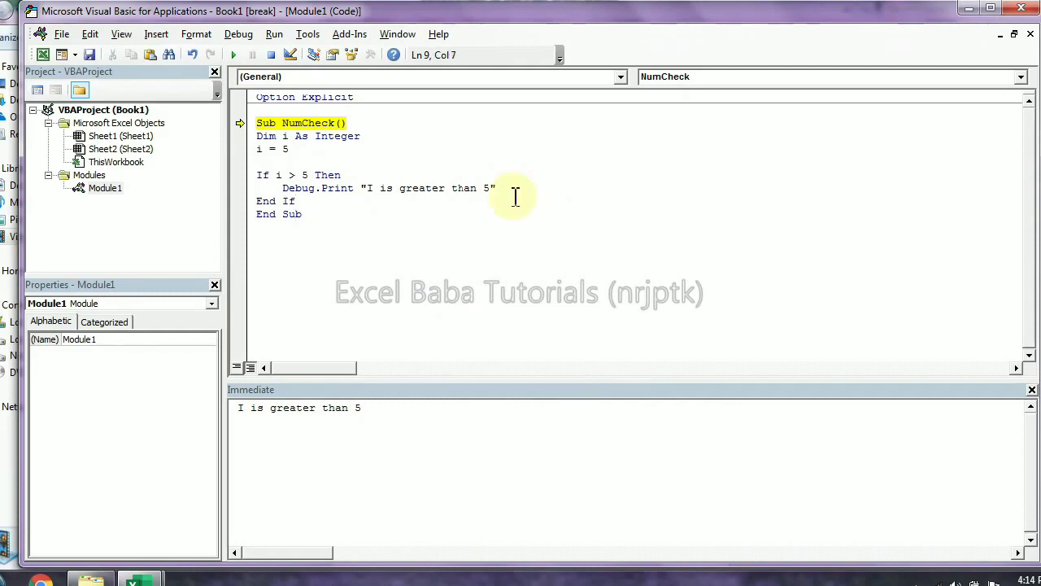
click(233, 54)
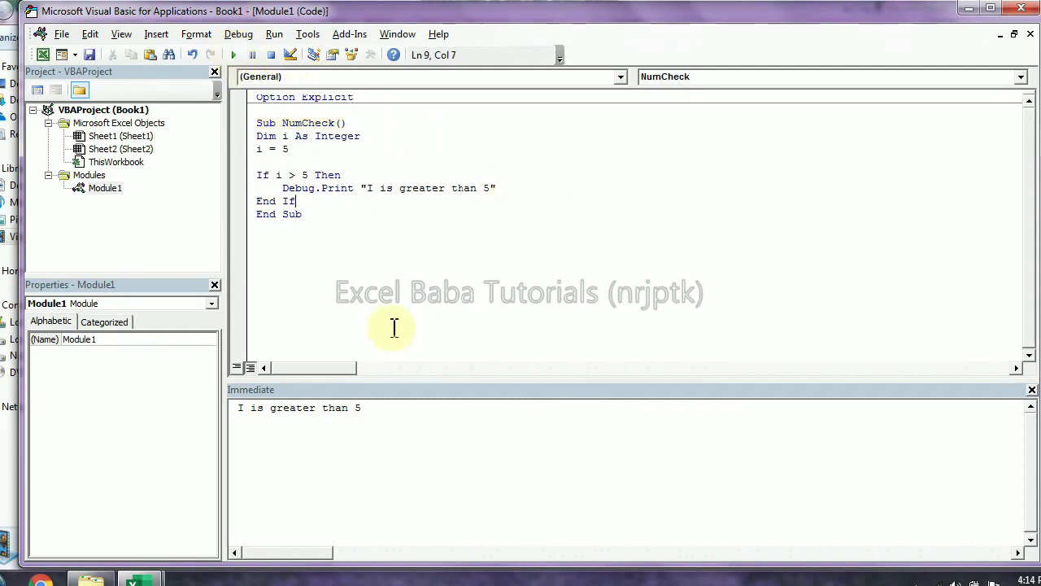
drag(370, 409, 221, 400)
Clear the Immediate window, change i to 89 and run NumCheck
key(Delete)
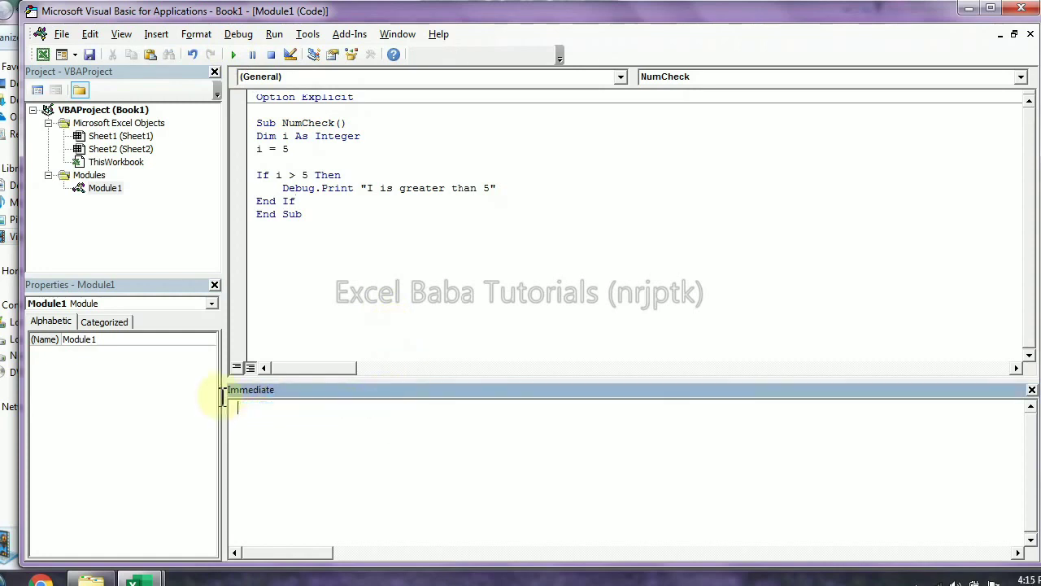
click(234, 54)
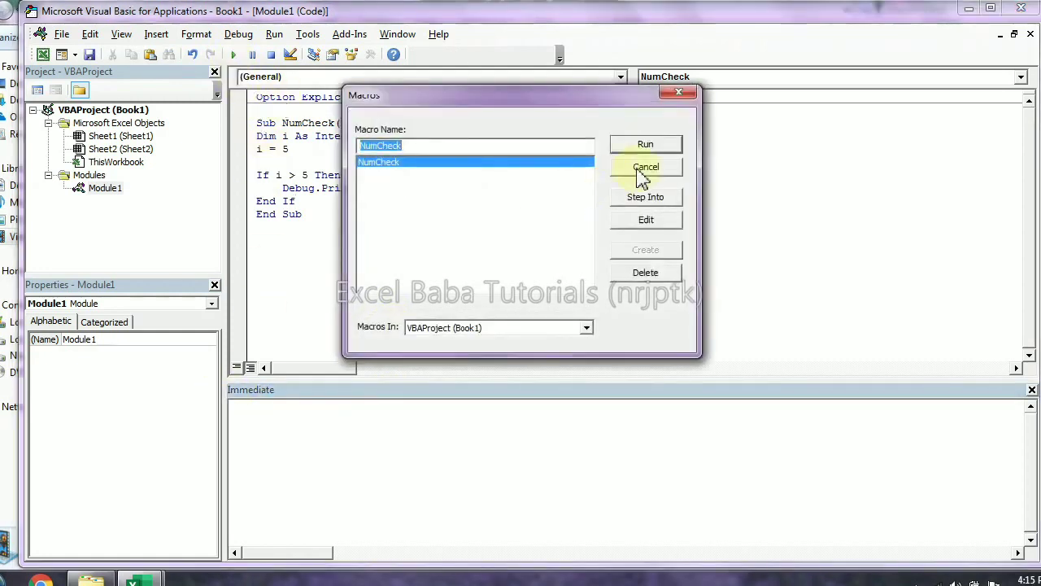
click(644, 169)
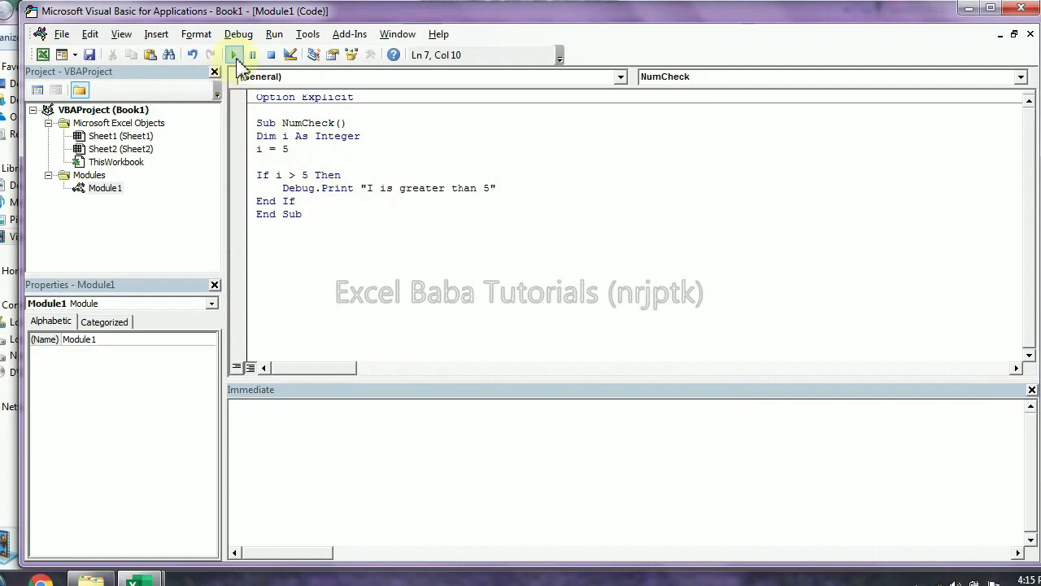
click(293, 150)
key(BackSpace)
text(89)
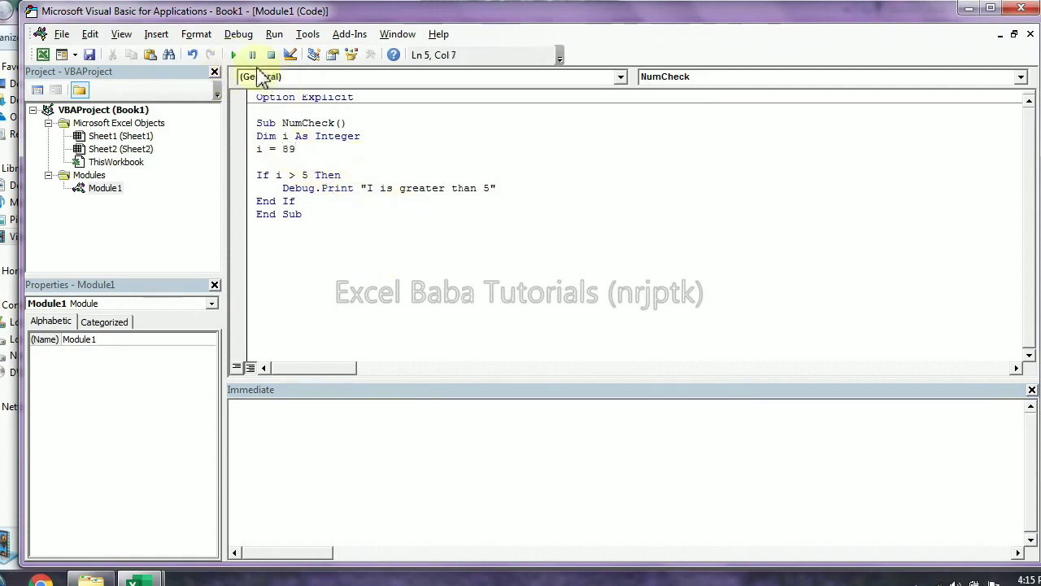
click(233, 54)
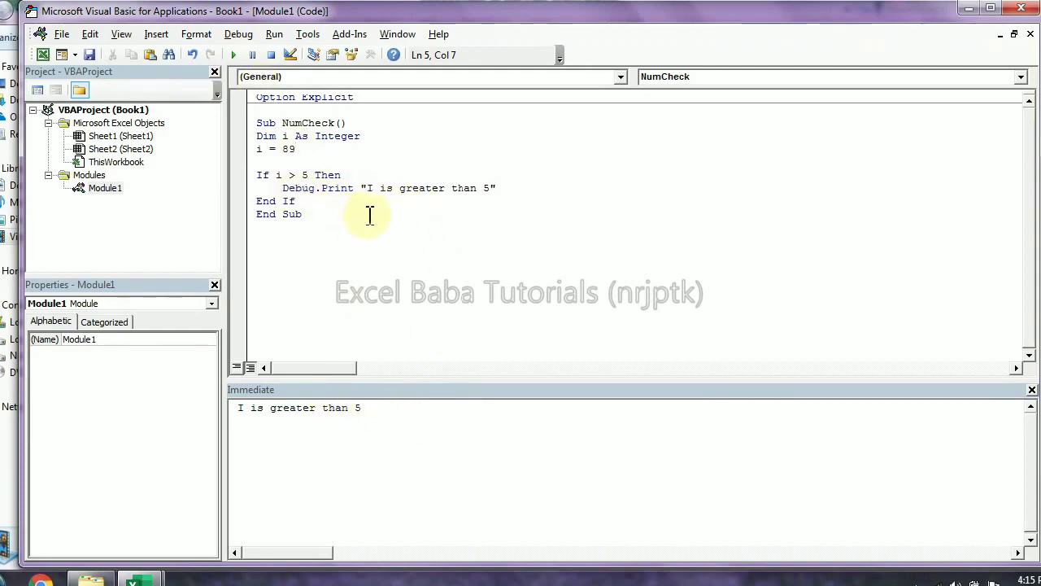
Add an Else branch with Debug.Print "Other" and run NumCheck
click(501, 189)
key(Return)
text(Else)
key(Return)
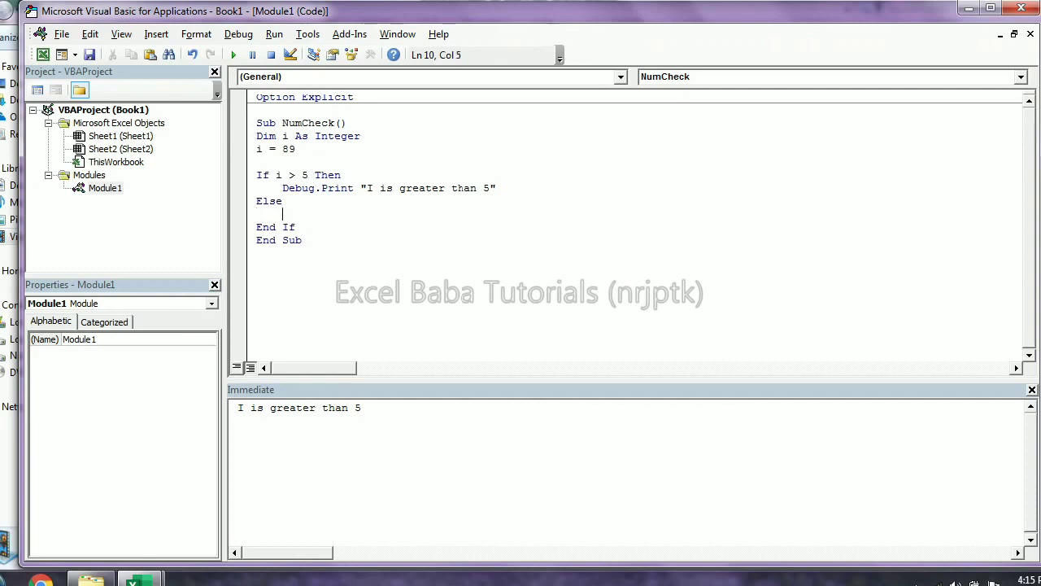
text(Debug.Print "Other")
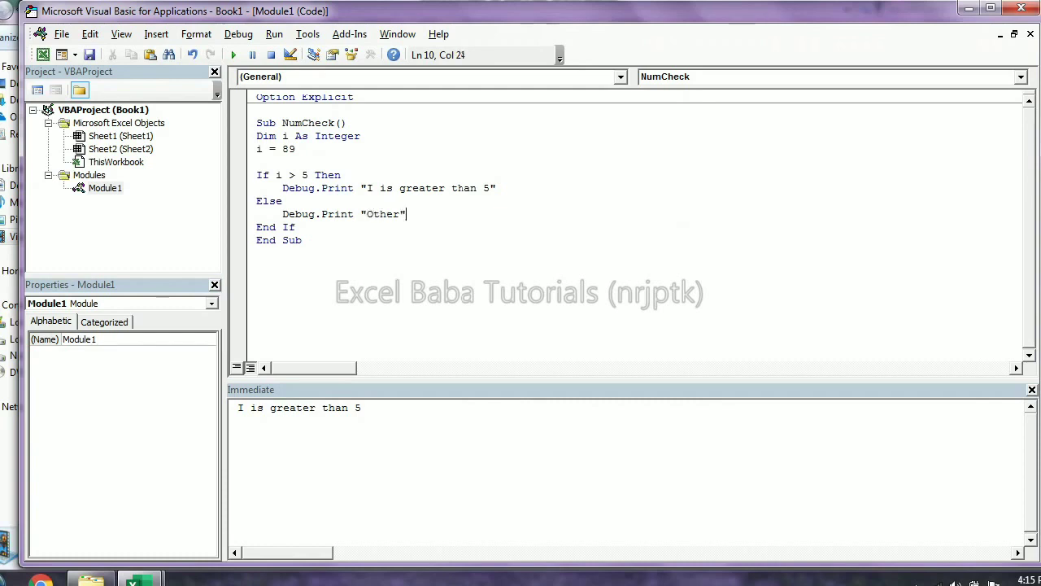
click(234, 55)
Change i to 4 and run NumCheck, which prints "Other"
drag(282, 149, 304, 149)
text(4)
click(338, 198)
click(234, 54)
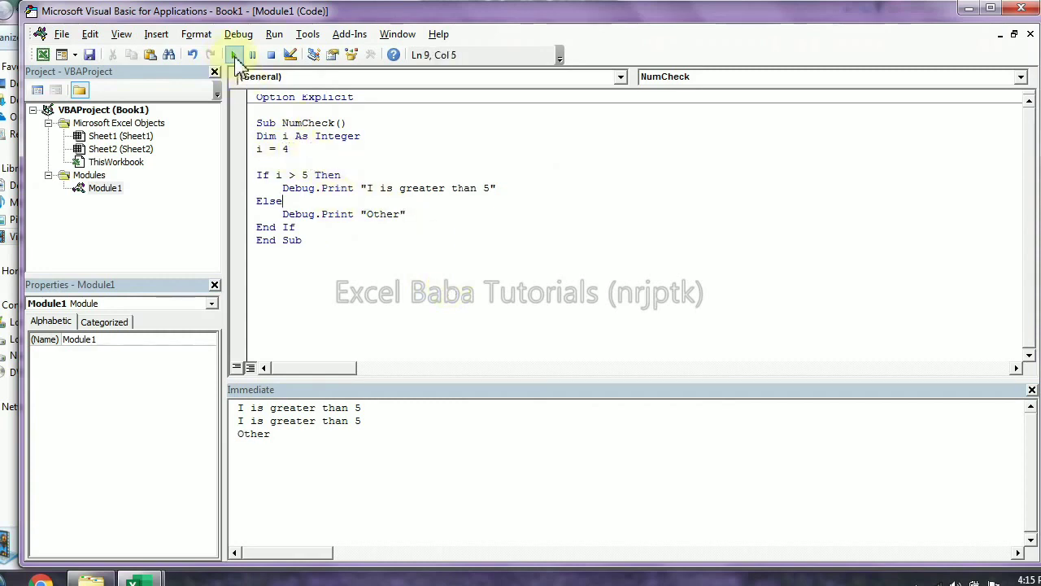
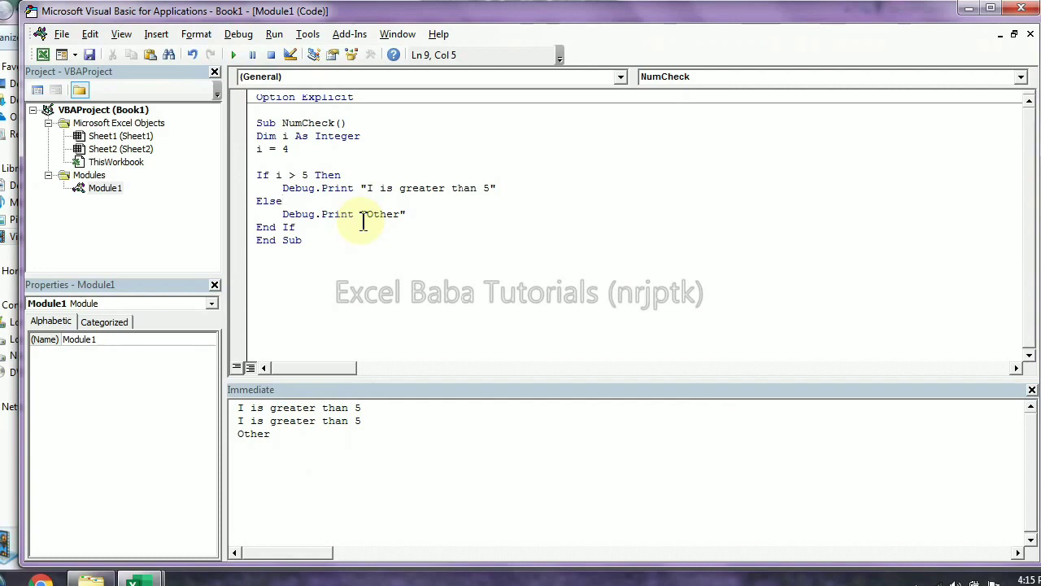
Turn the Else into an ElseIf i < 100 Then branch printing "i is less than 100"
key(End)
key(Return)
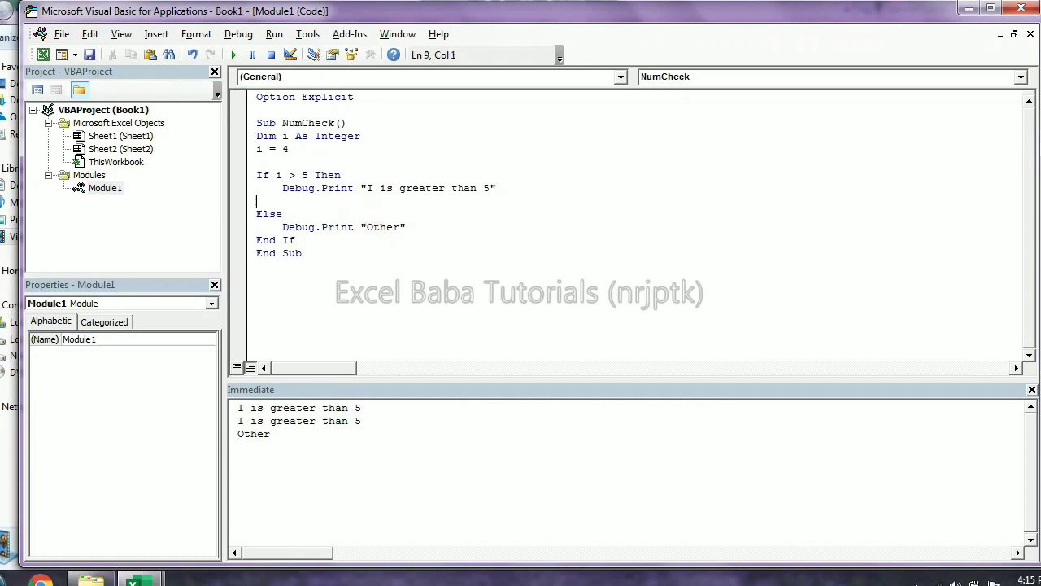
key(Delete)
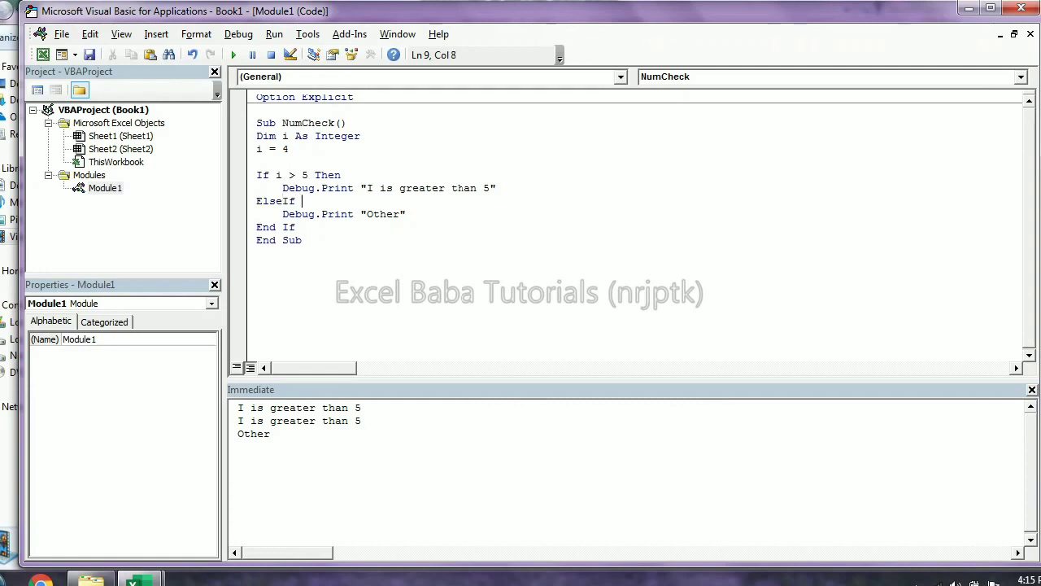
text(<100)
click(365, 214)
key(Return)
text(then)
key(Down)
key(ctrl+shift+Right)
text(i is less than )
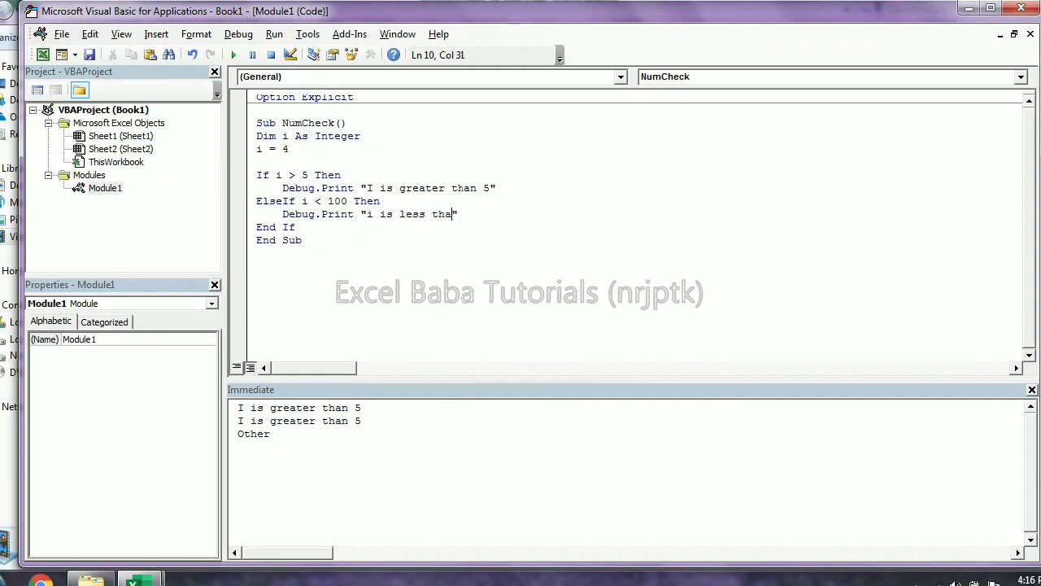
text(100)
key(Down)
Add a final Else branch with Debug.Print "Other" and run NumCheck
key(Return)
text(Else)
key(Return)
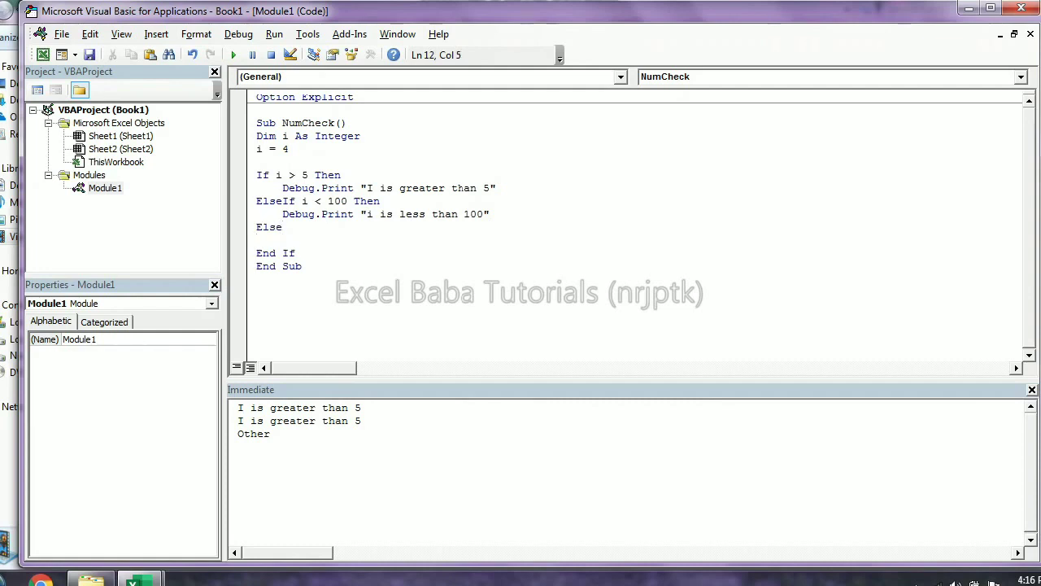
text(Debug.Print "Other)
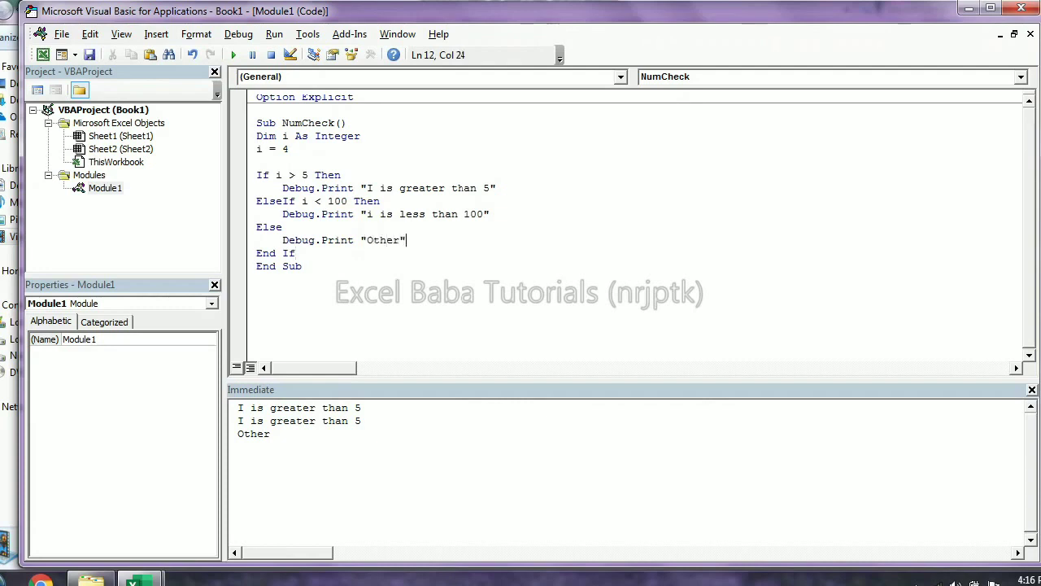
click(234, 54)
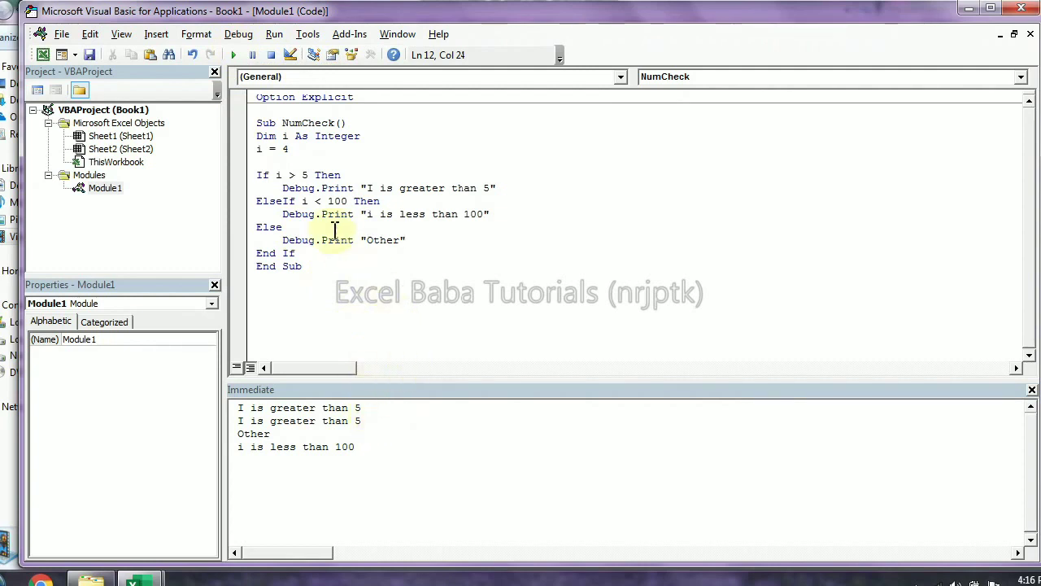
Highlight the If i > 5, ElseIf and Else parts of the NumCheck condition block
click(277, 174)
drag(277, 175, 337, 187)
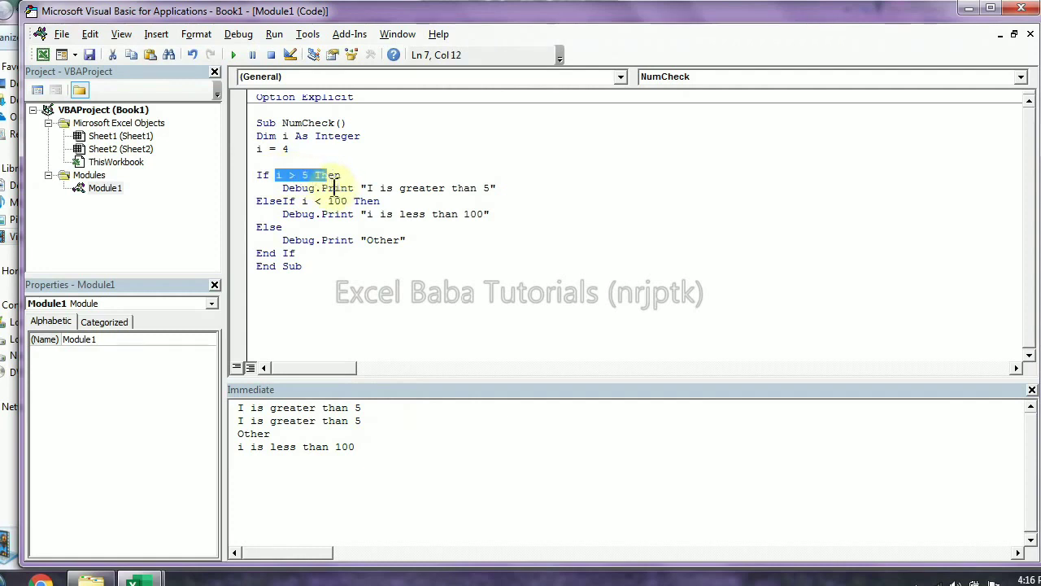
click(303, 201)
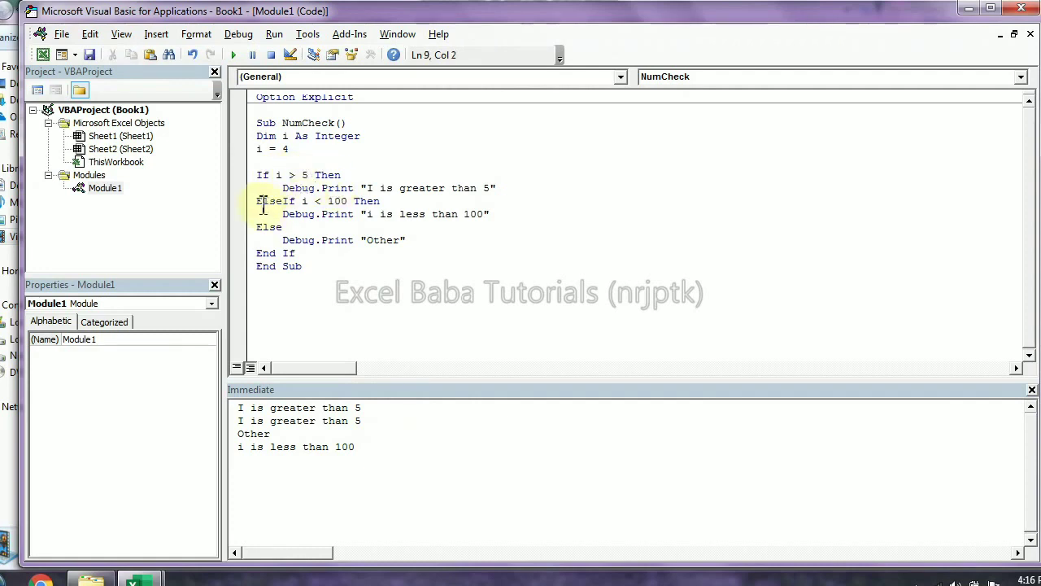
drag(258, 200, 305, 203)
drag(257, 227, 300, 230)
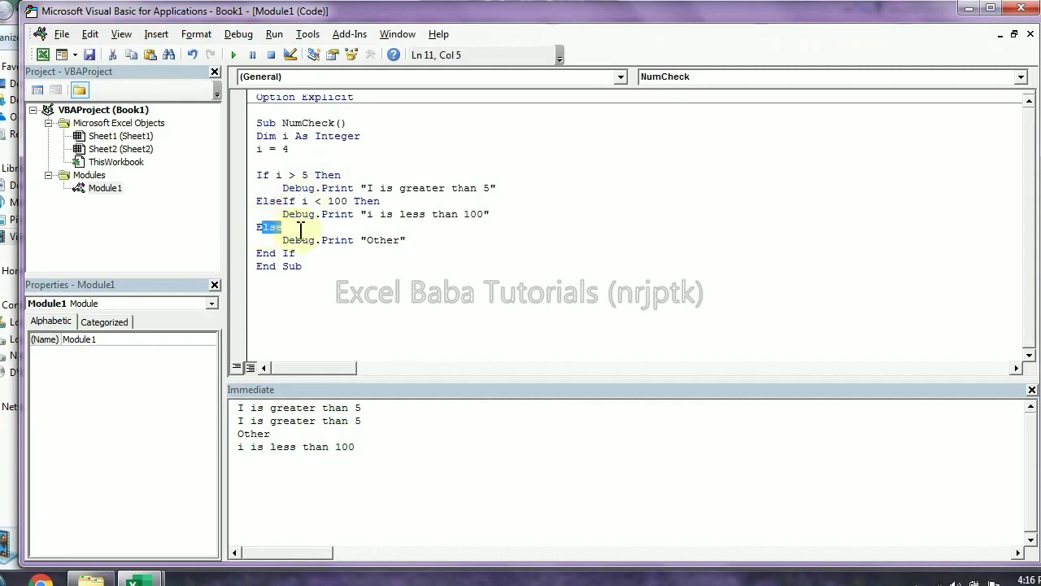
drag(275, 175, 498, 189)
click(282, 188)
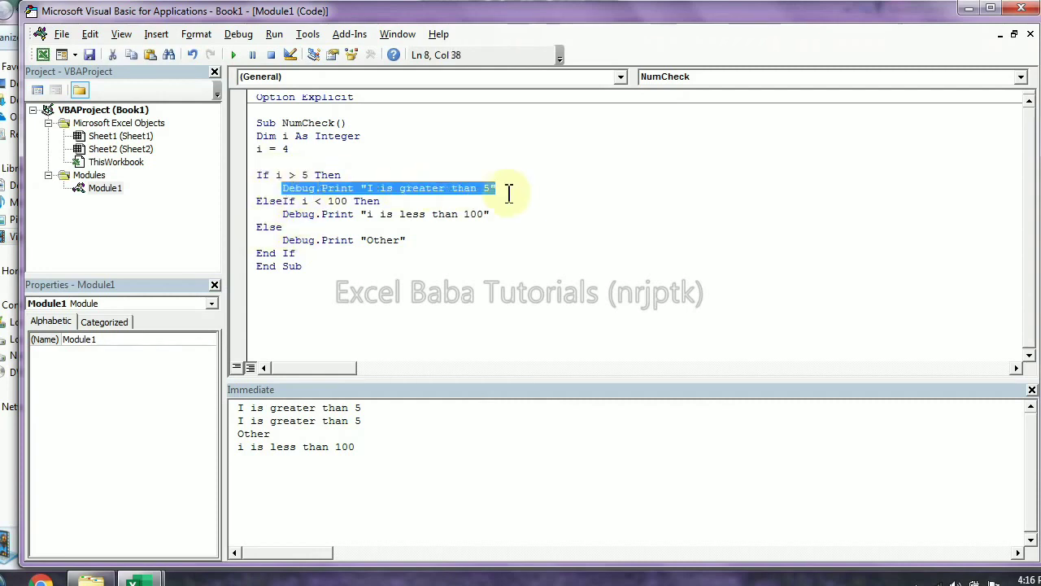
click(296, 267)
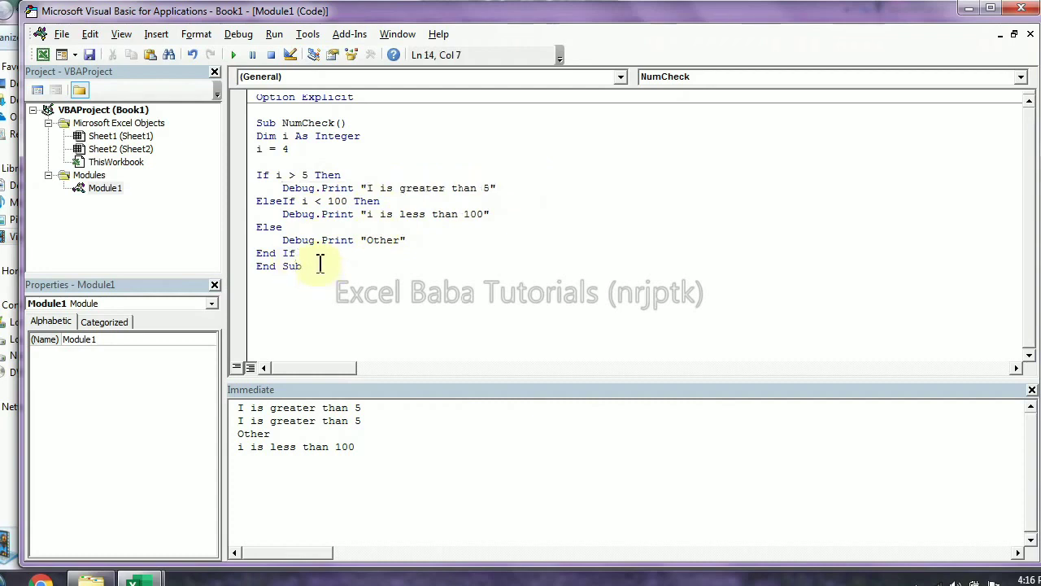
Change i = 4 to i = 10, clear the Immediate window, and rerun NumCheck
click(290, 149)
key(BackSpace)
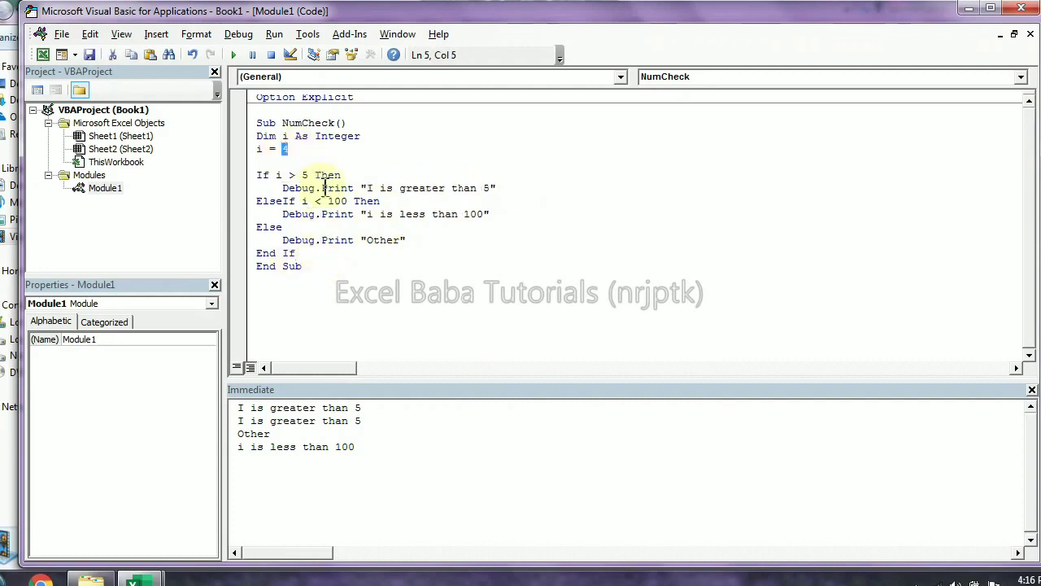
text(10)
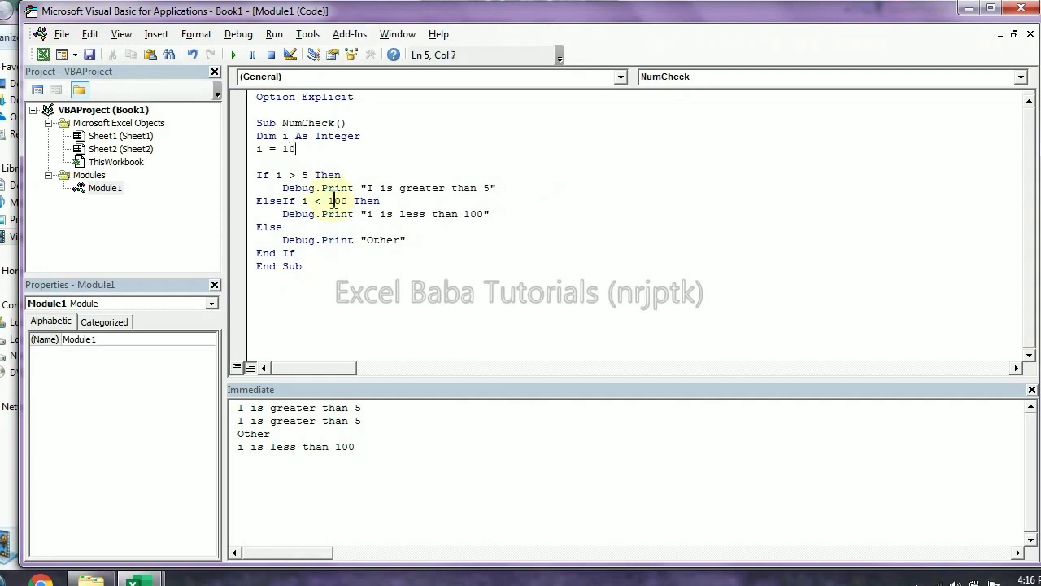
click(300, 175)
drag(292, 175, 330, 173)
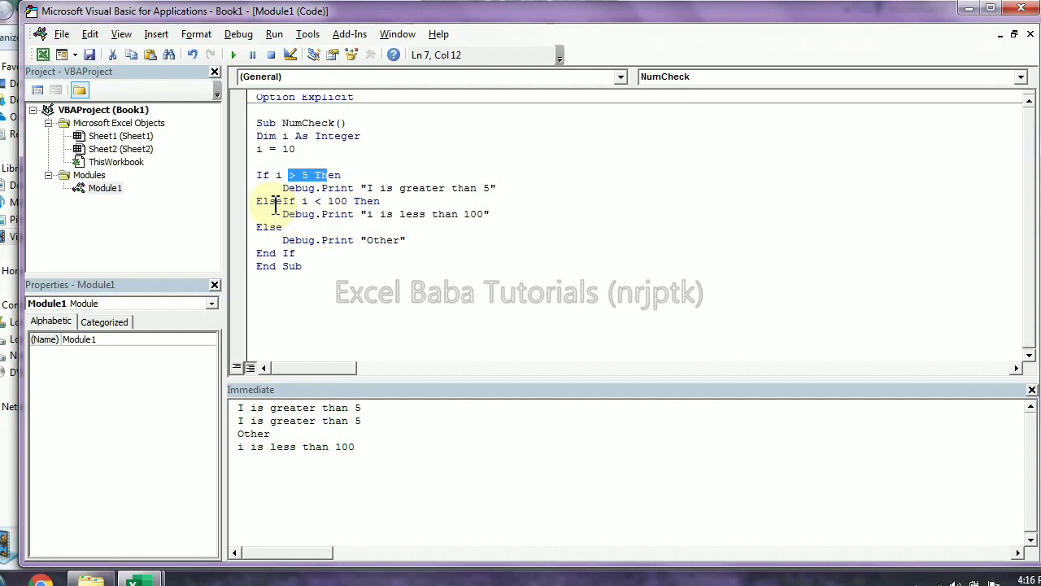
drag(269, 201, 412, 214)
drag(379, 442, 214, 381)
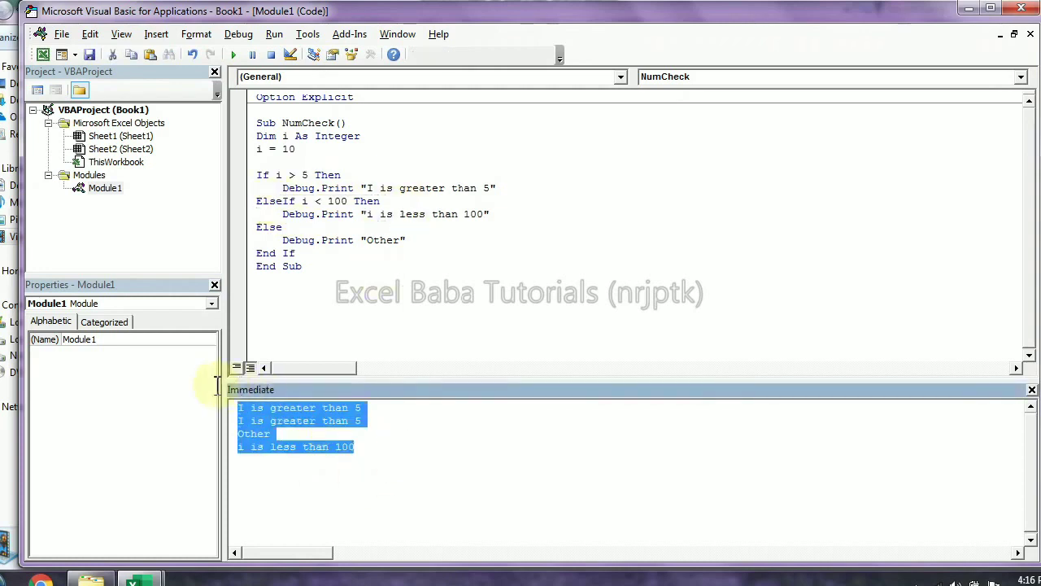
key(Delete)
click(326, 172)
click(342, 188)
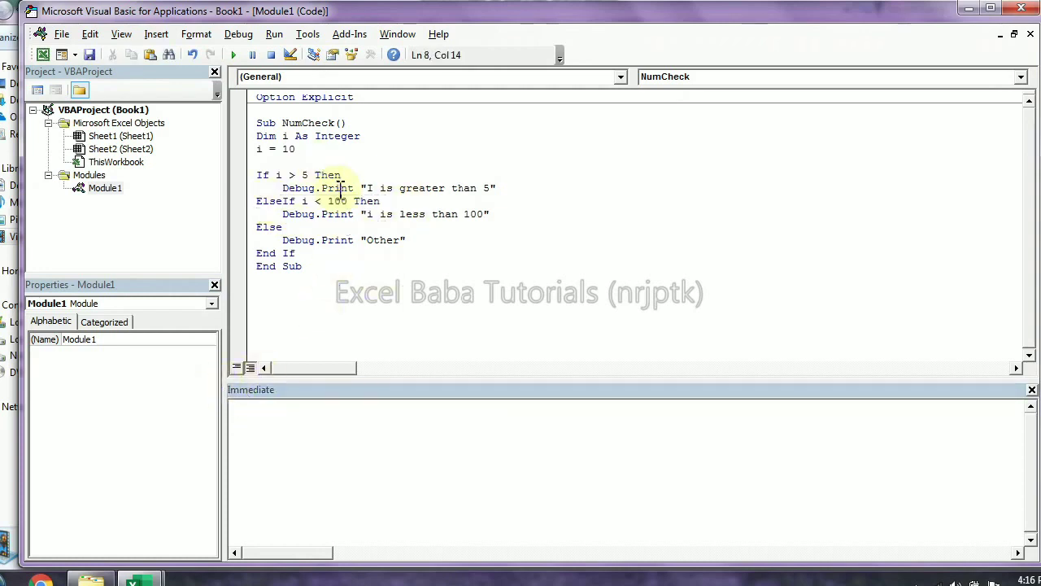
click(233, 55)
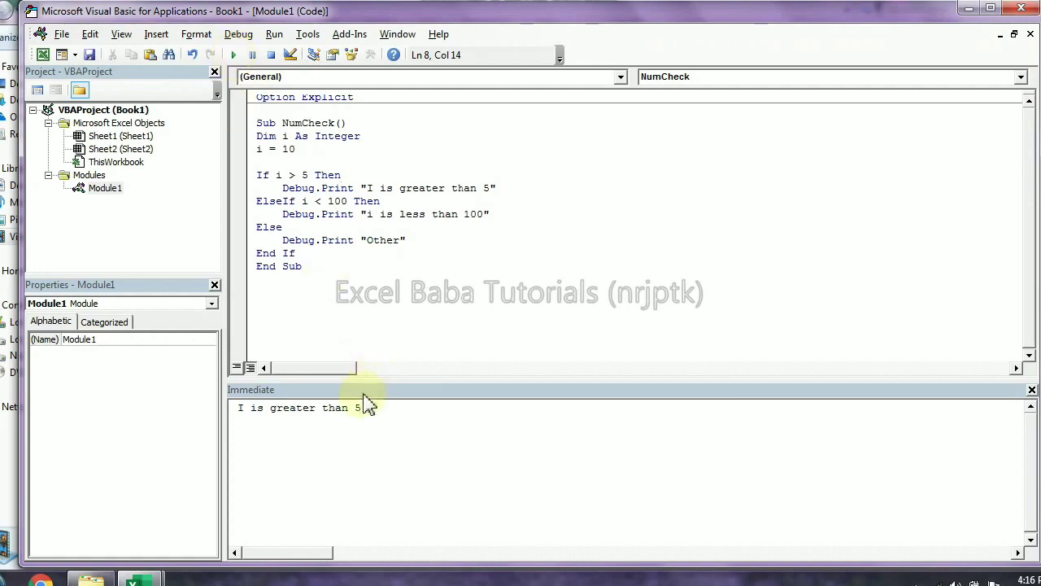
Highlight the If i > 5 condition and the less-than-100 print statement
double_click(263, 175)
drag(298, 175, 333, 174)
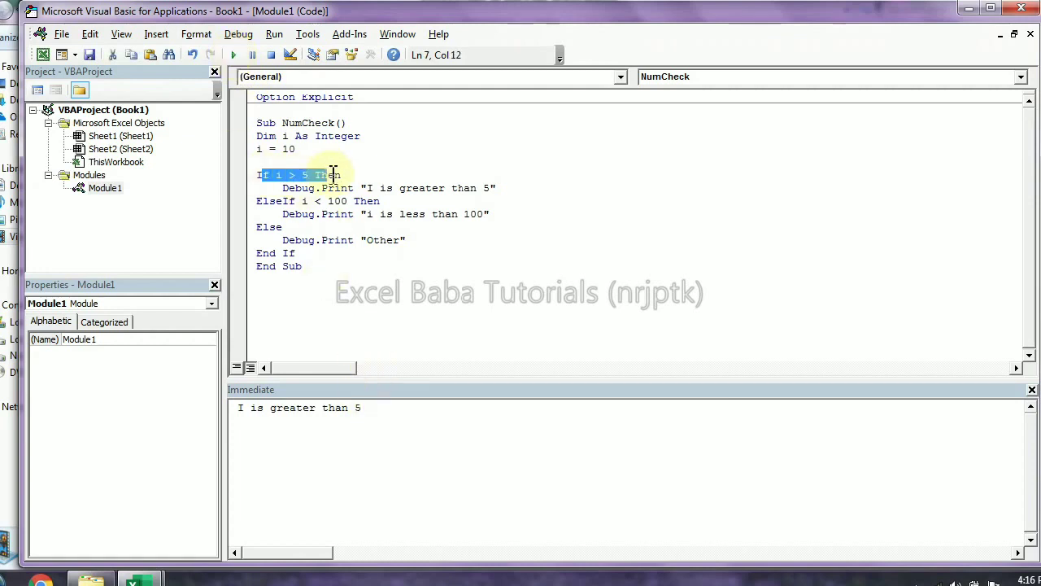
click(296, 266)
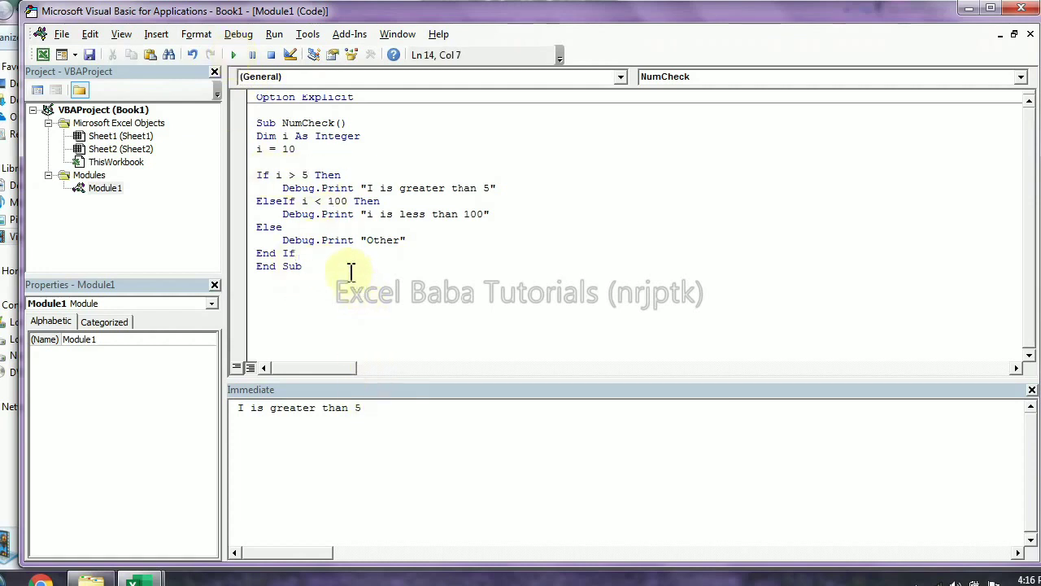
click(305, 253)
drag(287, 214, 452, 221)
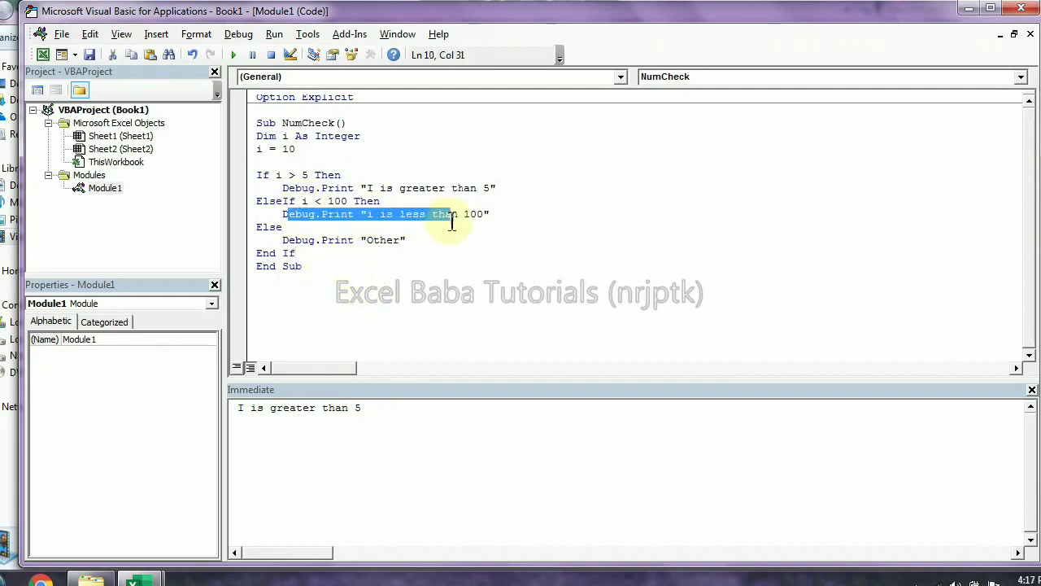
click(421, 252)
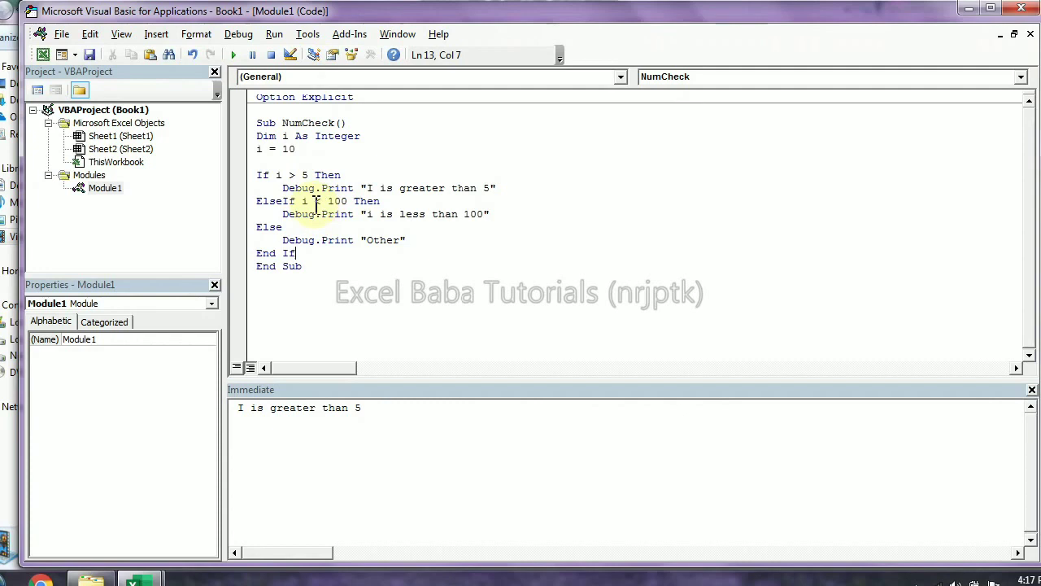
click(363, 174)
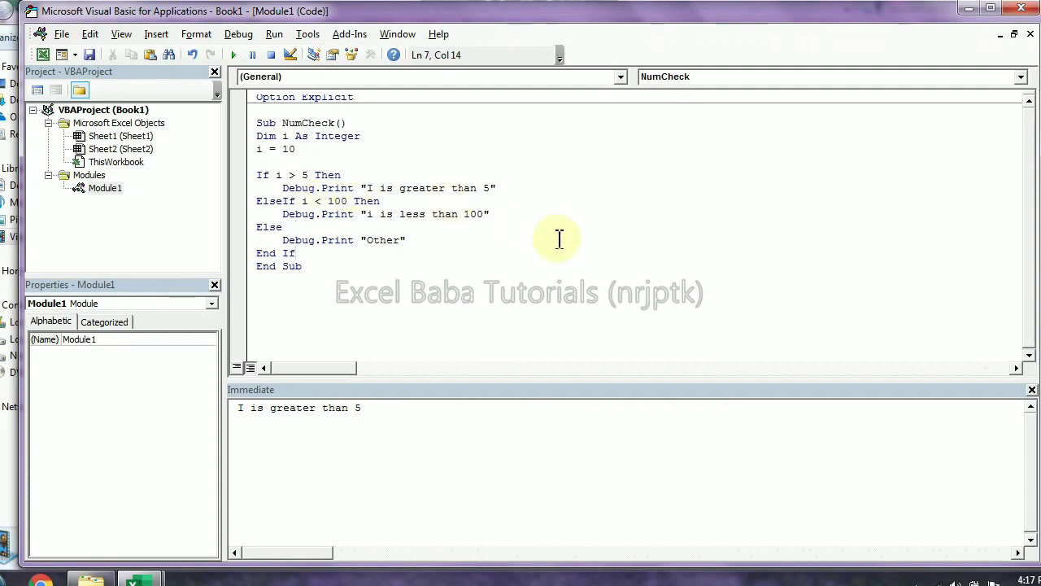
Insert a nested If i < 100 Then … End If block below the greater-than-5 print line
key(Return)
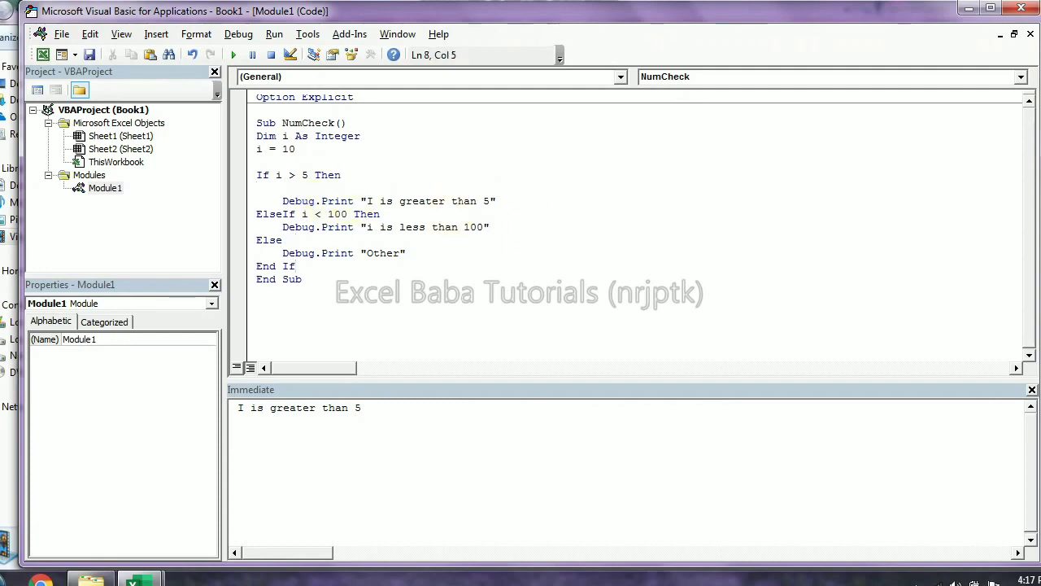
key(Down)
key(Tab)
key(shift+Tab)
key(BackSpace)
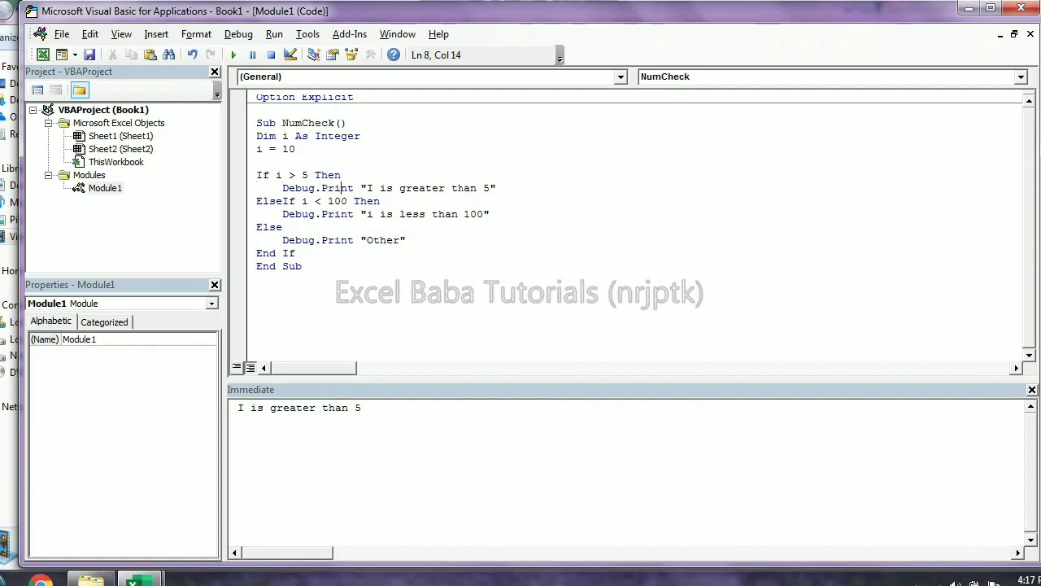
key(Return)
text(if)
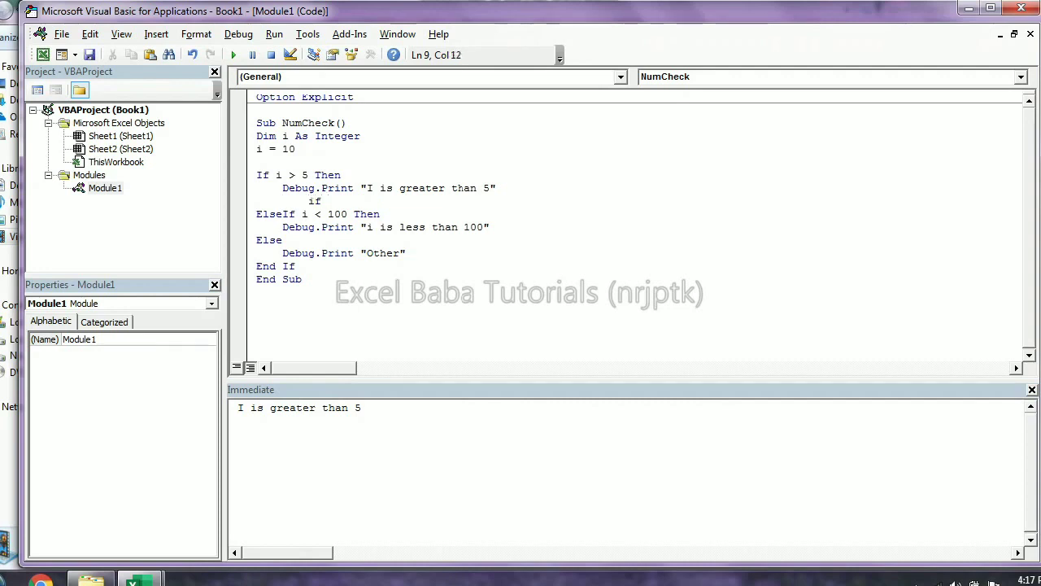
text(i <100)
key(BackSpace)
text(0 then)
key(Return)
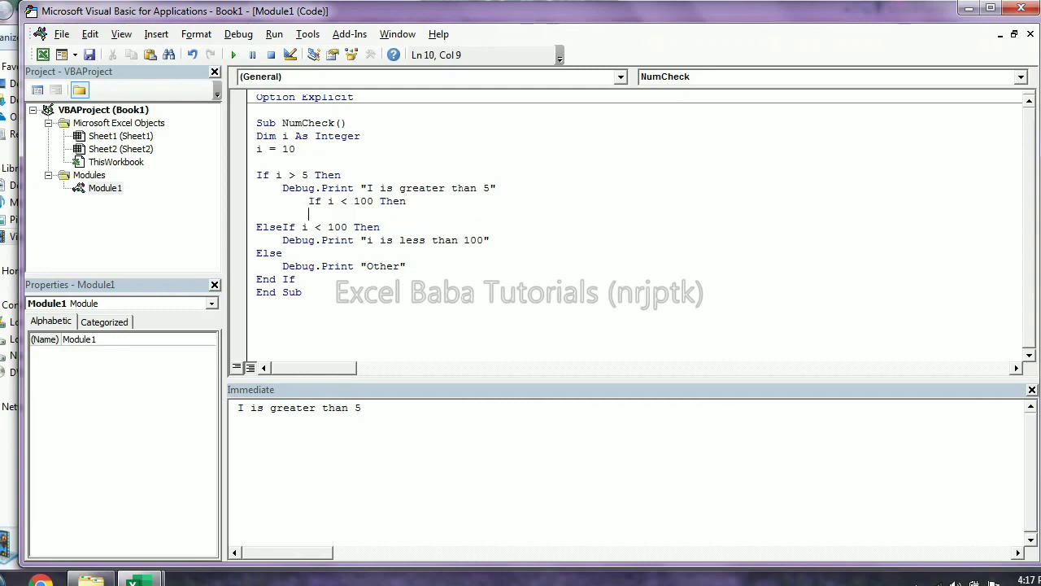
key(Return)
text(End if)
key(Up)
key(Tab)
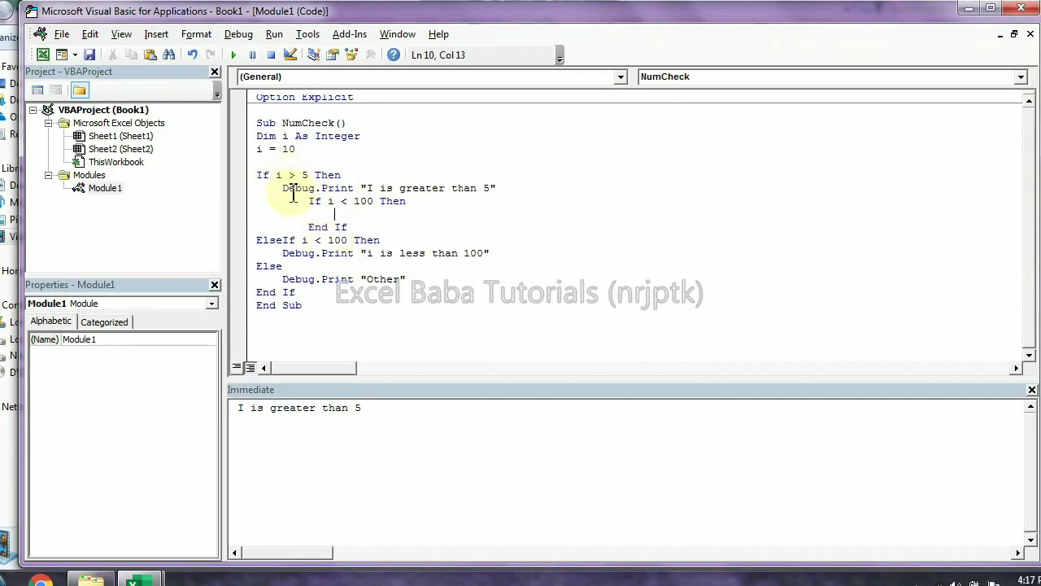
Fill the nested block with Debug.Print "I is less than 100"
drag(283, 188, 356, 226)
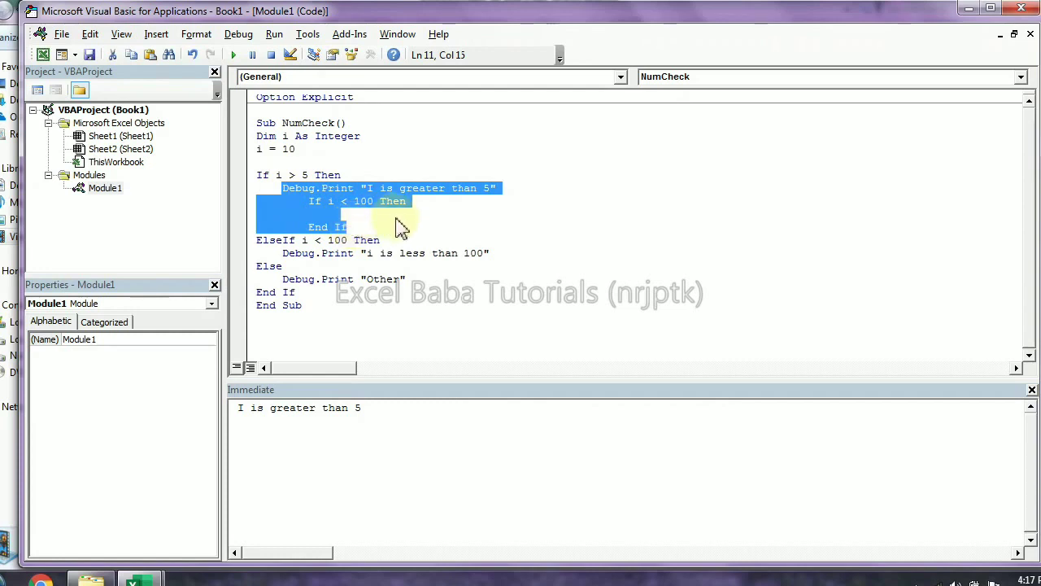
click(356, 213)
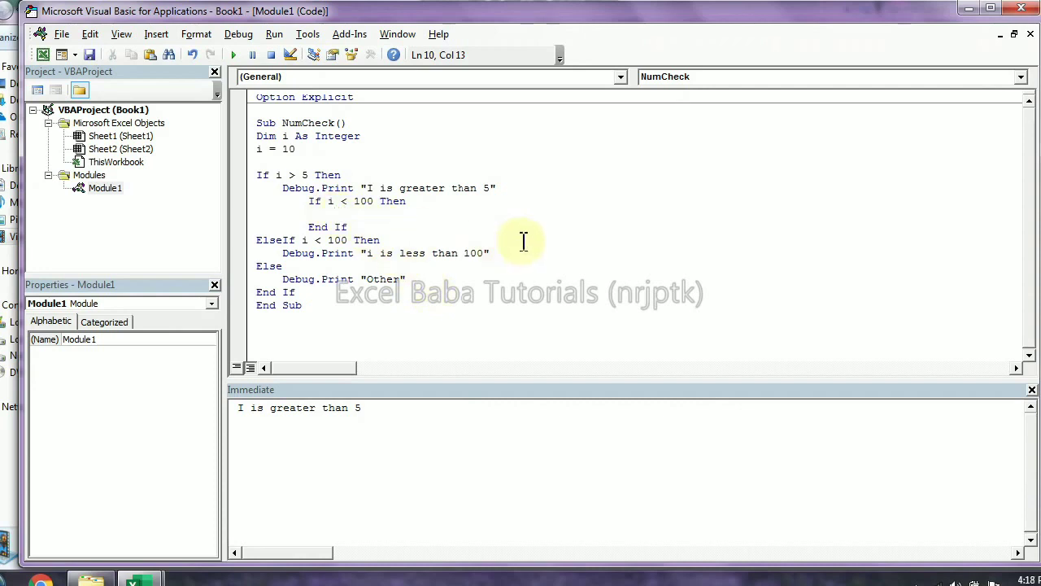
text(debug.p)
key(Tab)
text(s less than 100)
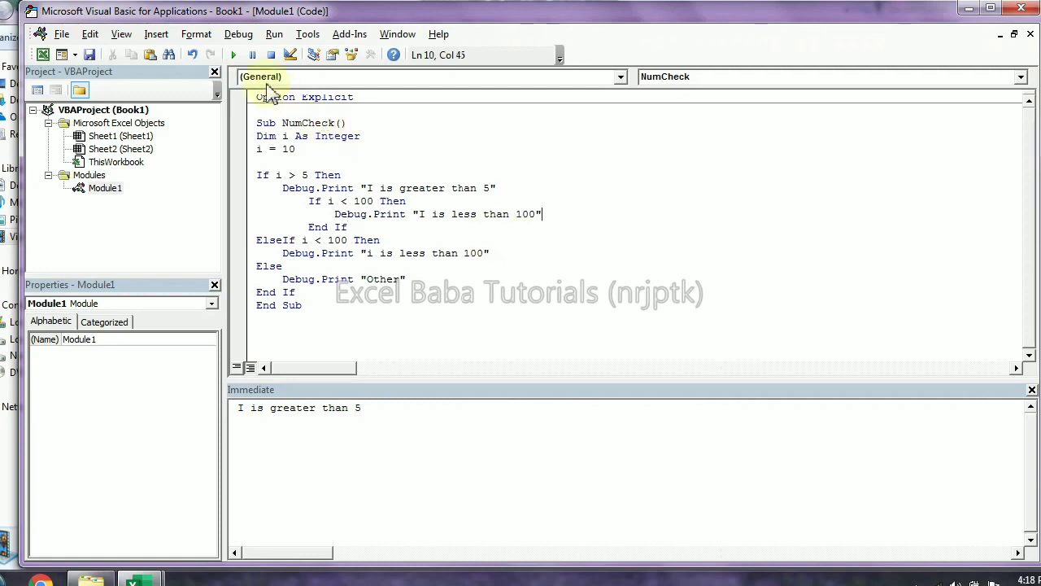
Run NumCheck with i = 10, clear the Immediate window, and run it again
click(234, 54)
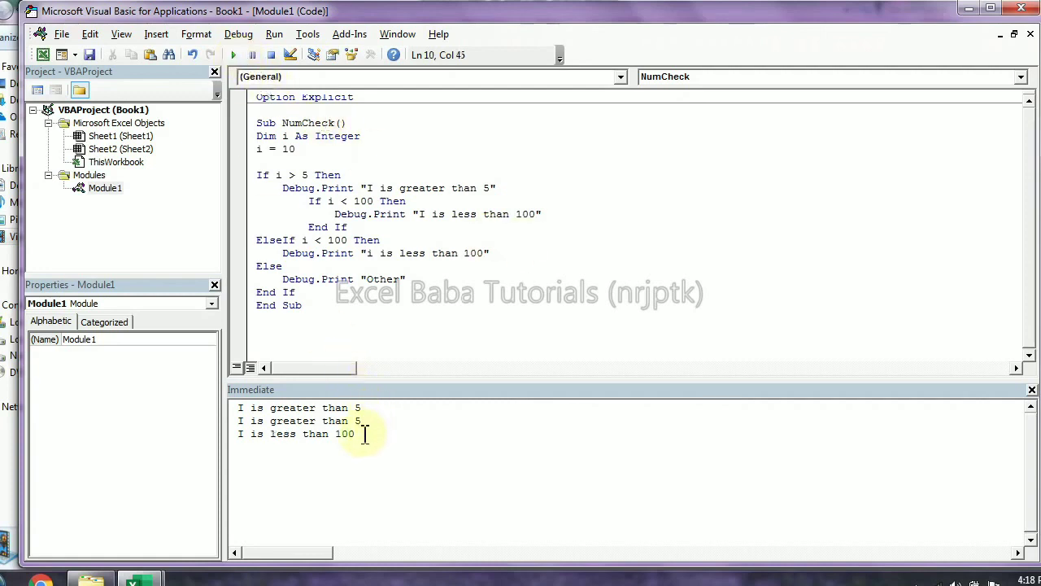
drag(365, 432, 238, 407)
key(Delete)
click(379, 188)
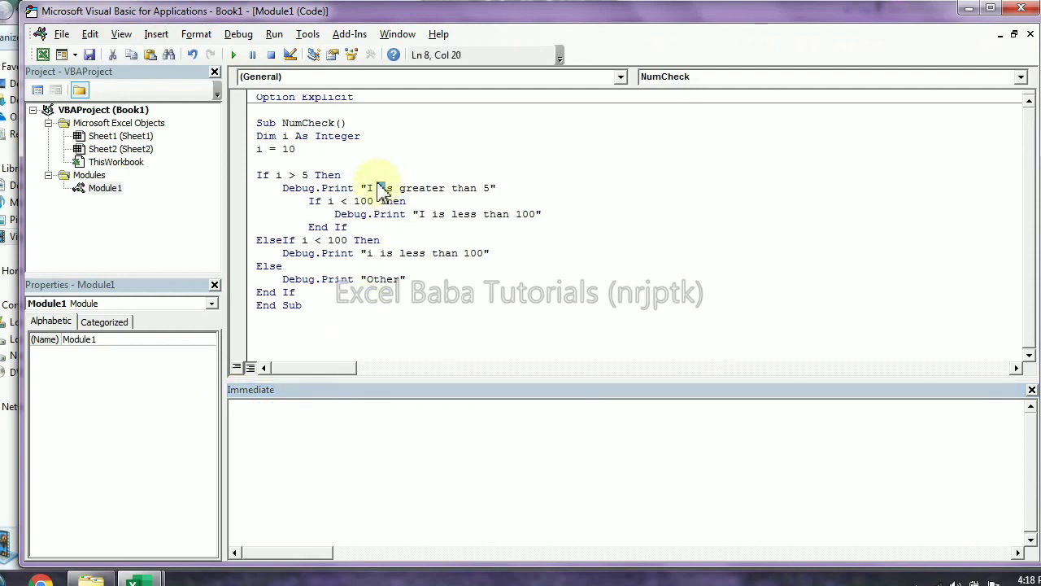
click(236, 58)
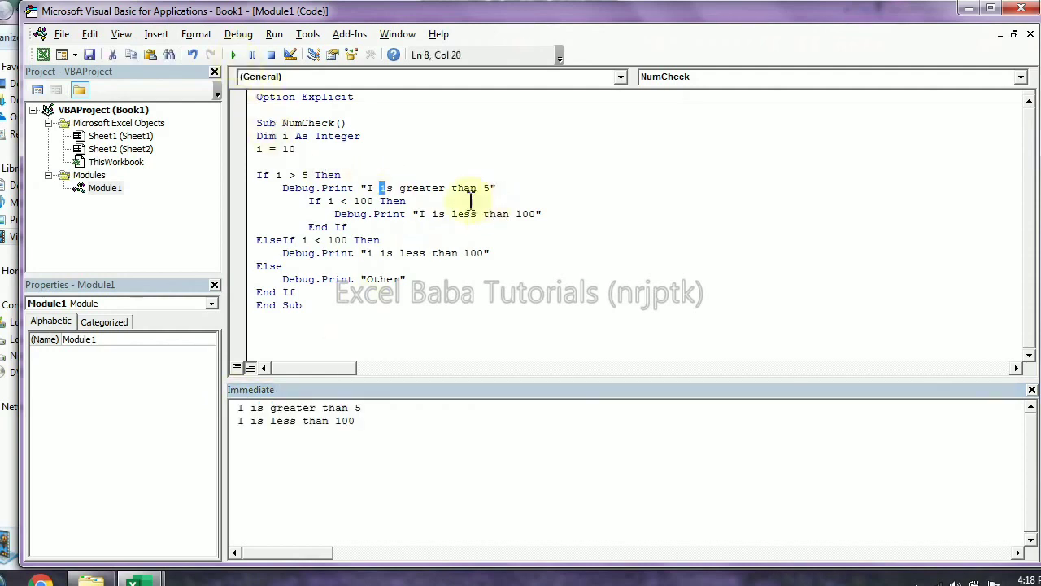
drag(354, 215, 527, 221)
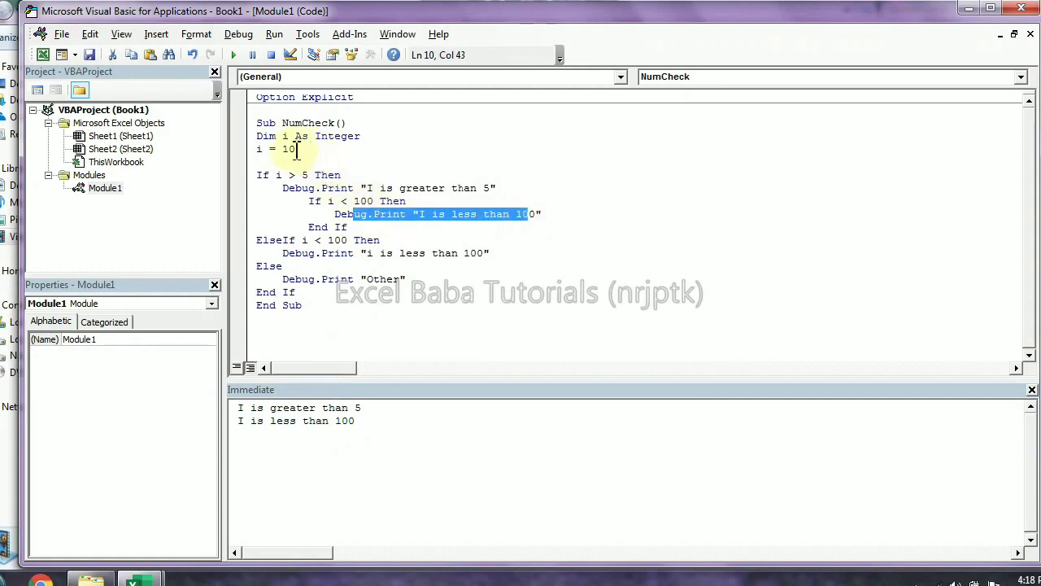
drag(307, 188, 439, 188)
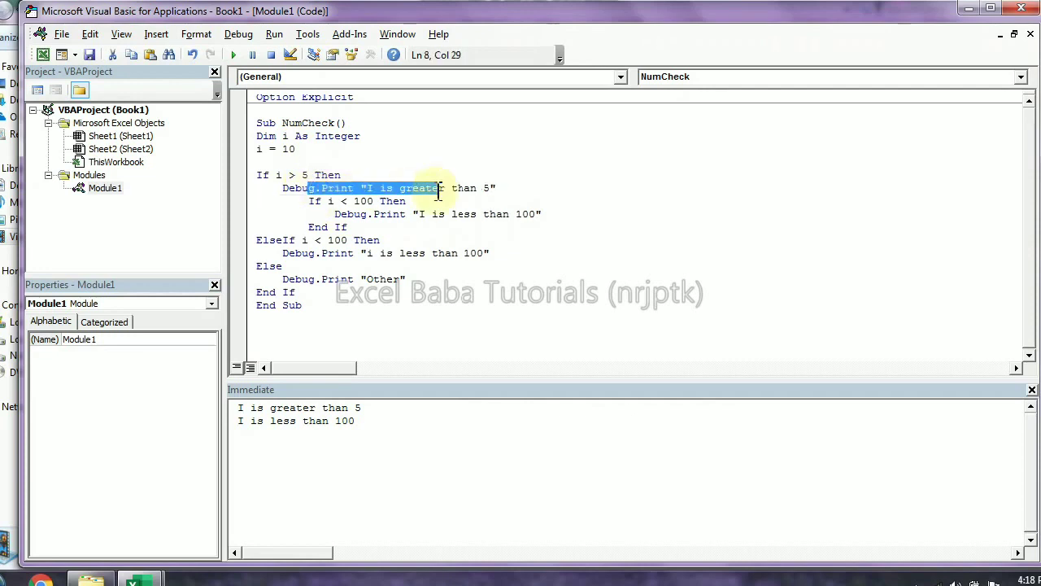
Change i to 200, rerun NumCheck to compare the output, then clear the Immediate window
double_click(289, 149)
text(200)
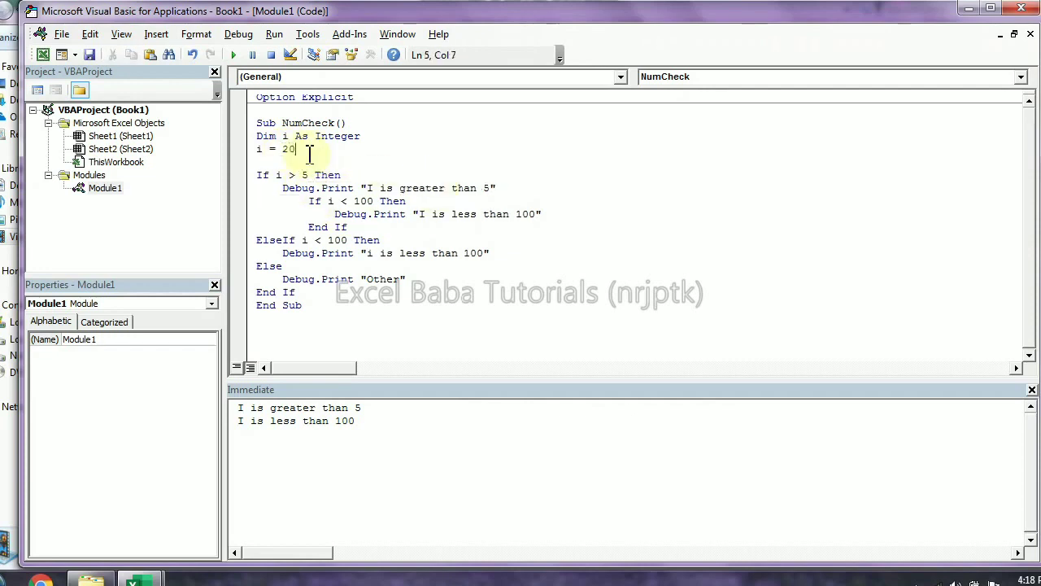
drag(354, 201, 358, 211)
click(233, 55)
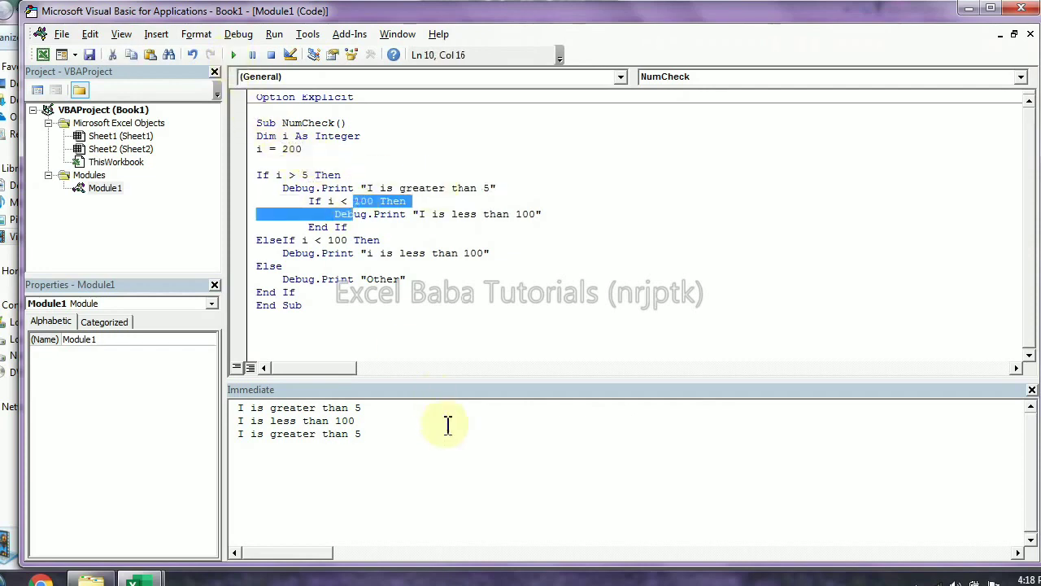
click(386, 214)
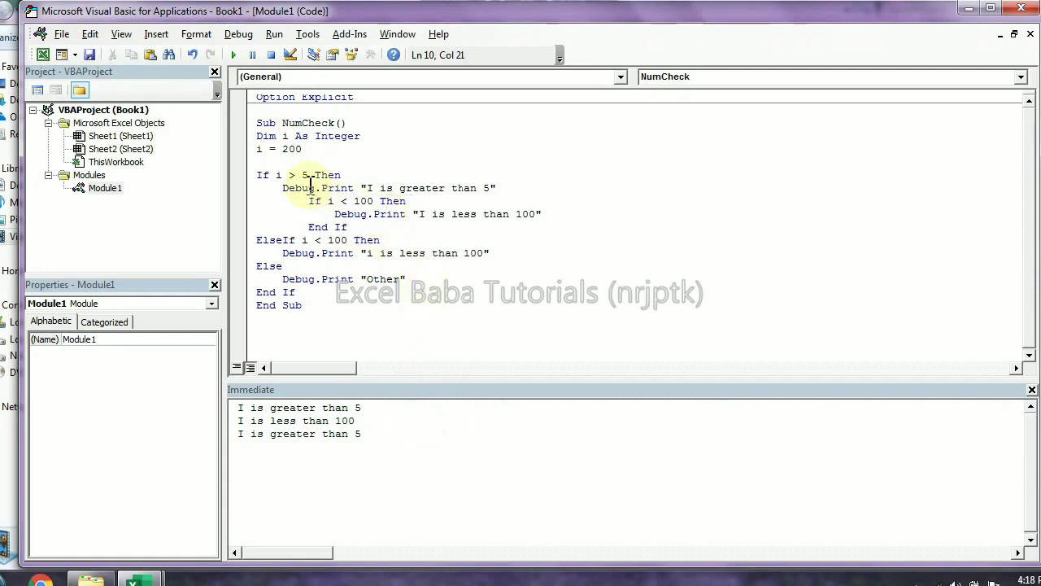
drag(354, 201, 329, 214)
click(335, 227)
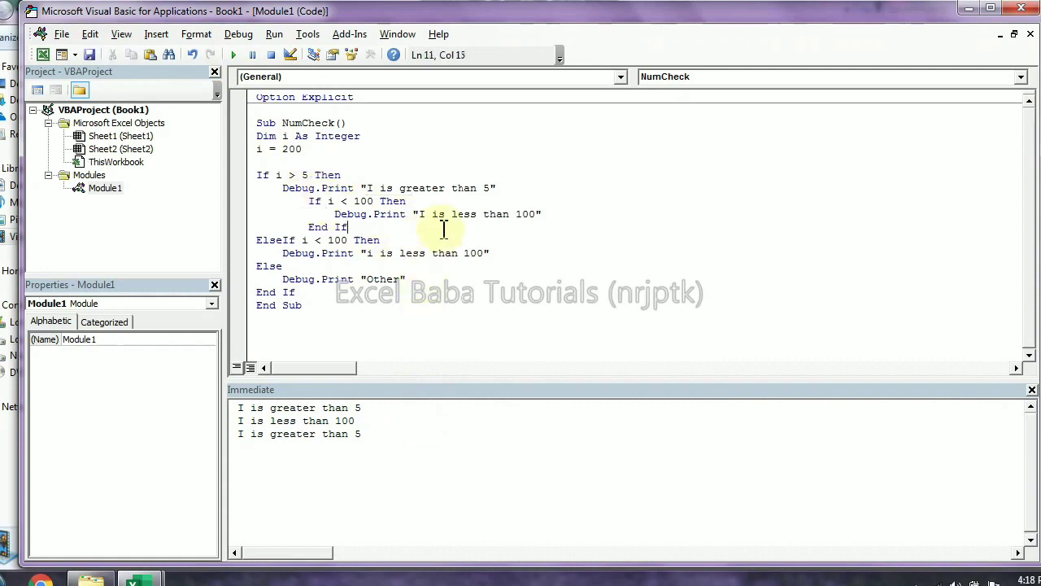
click(389, 279)
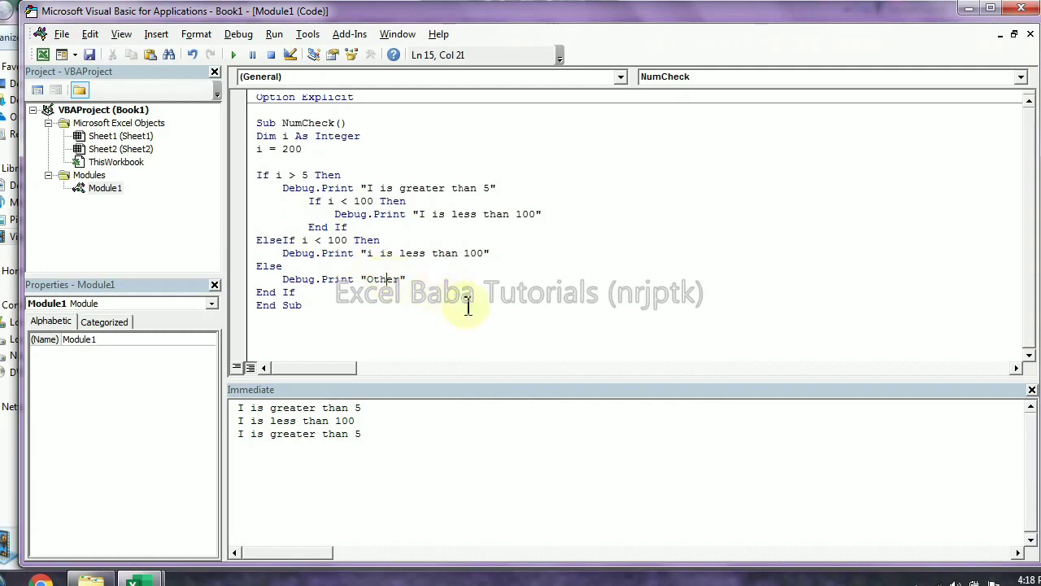
drag(388, 431, 239, 410)
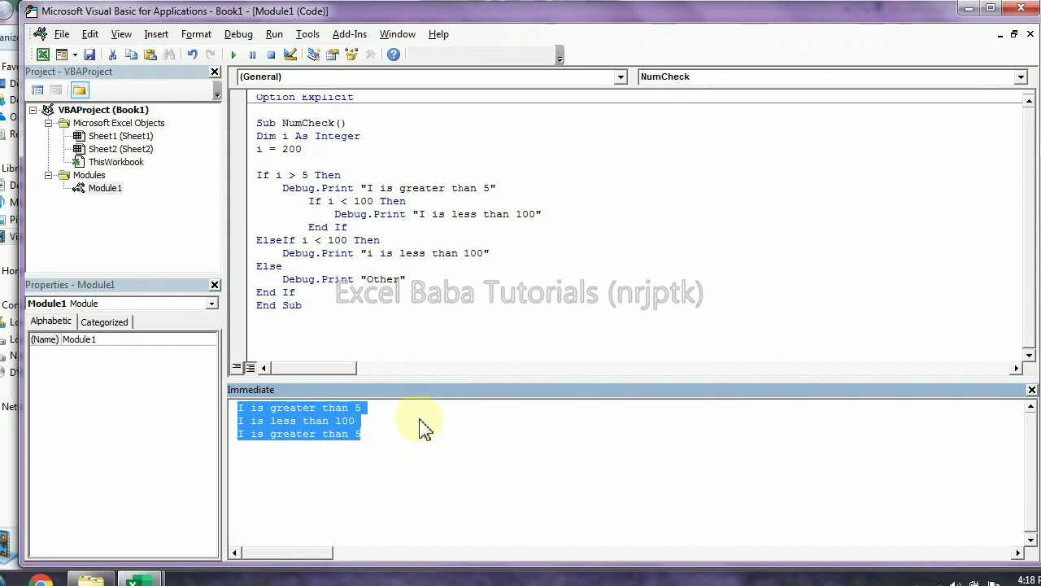
key(Delete)
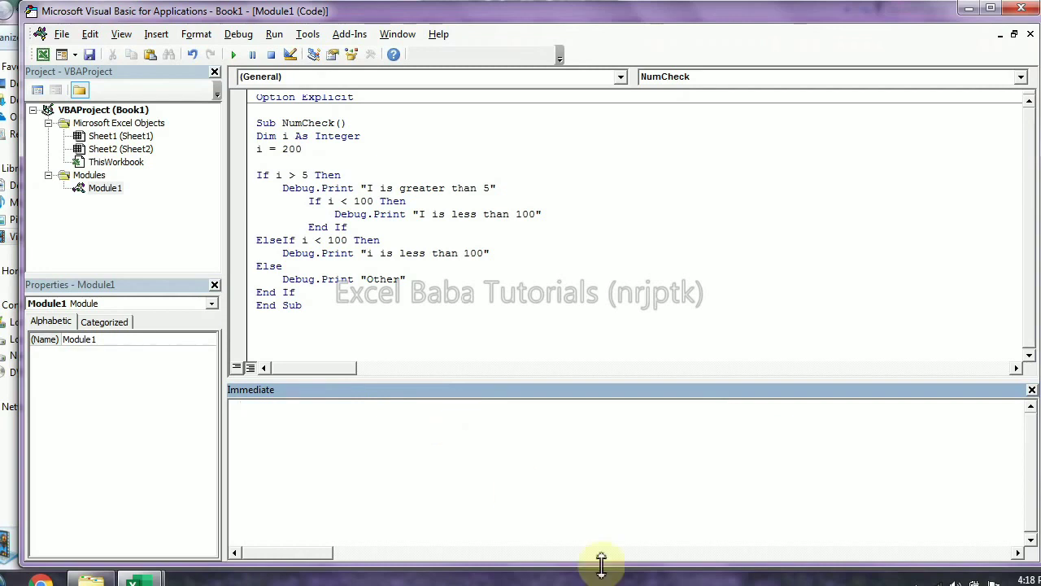
click(342, 294)
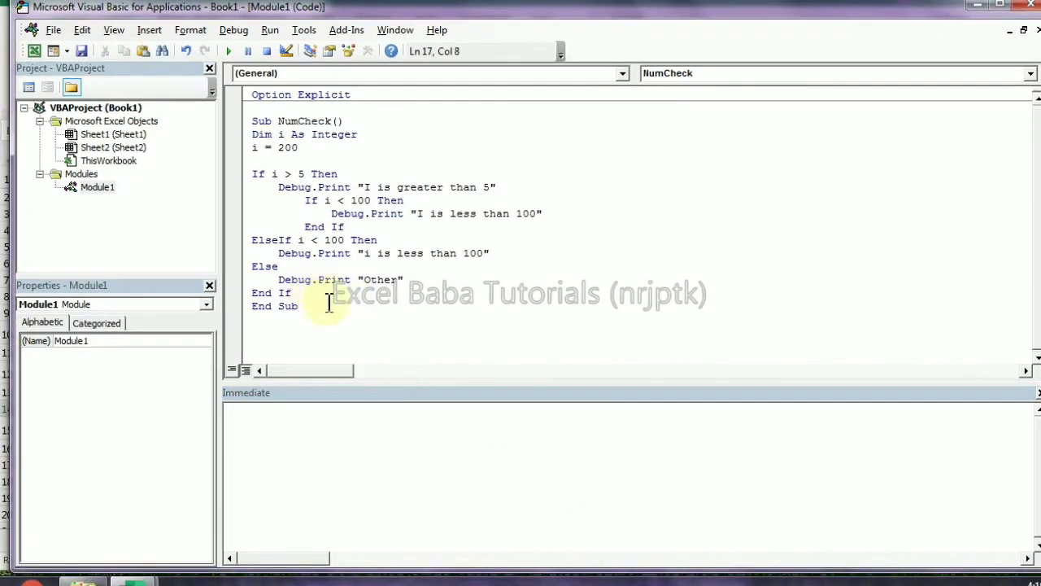
drag(301, 293, 252, 173)
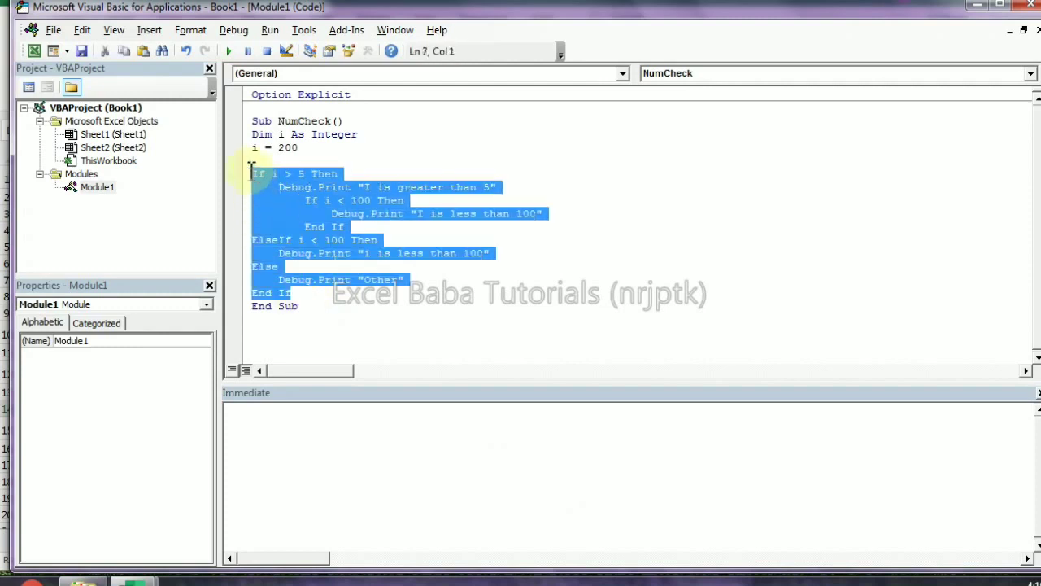
Replace the If/ElseIf block with If i > 5 And i < 20 And i = 10 Then
key(Delete)
key(Return)
key(Up)
key(Up)
key(Return)
text(if )
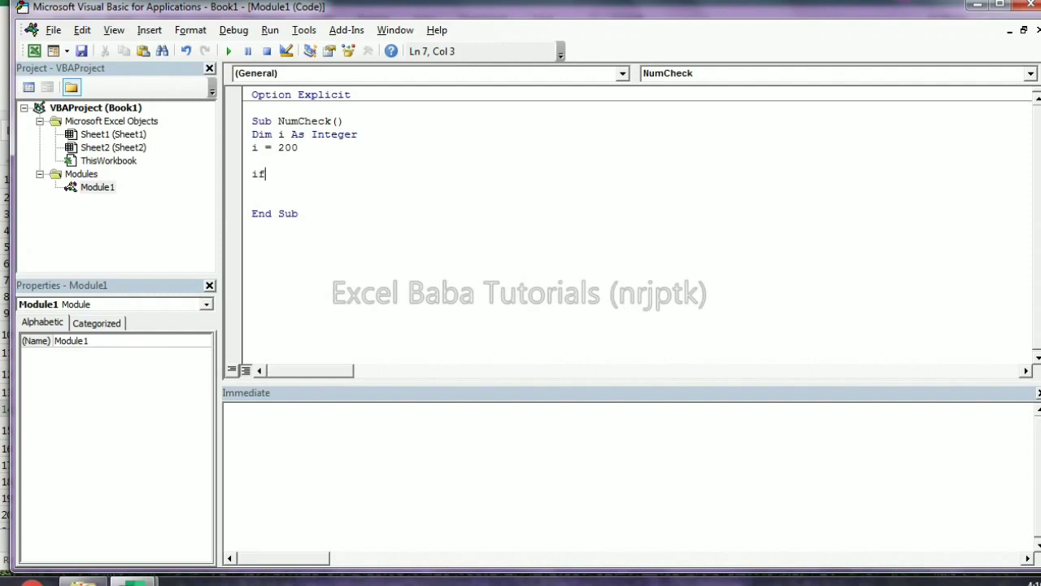
text(i >5 and i<20 then)
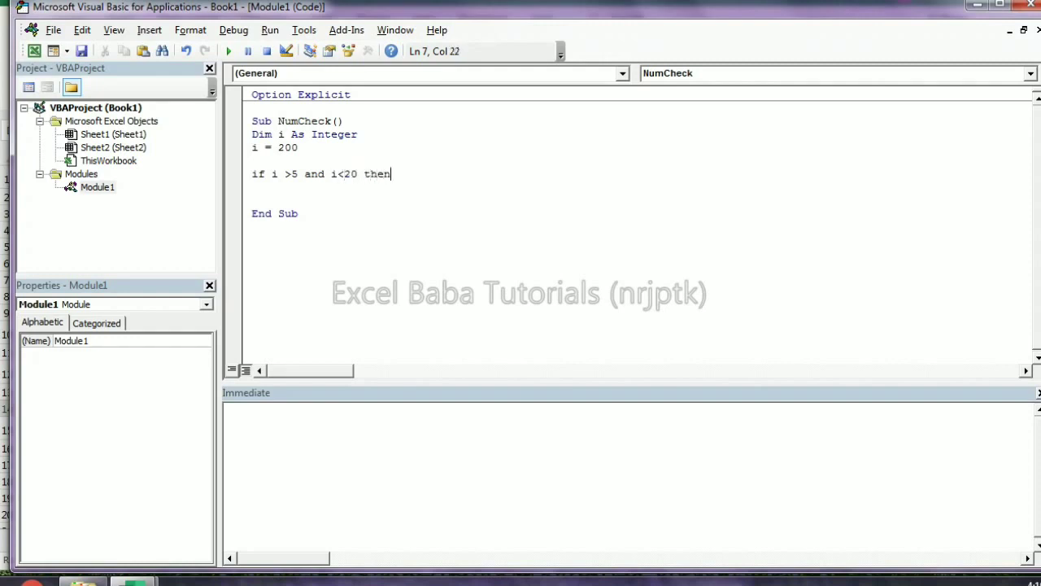
key(Return)
key(Up)
key(End)
text(and )
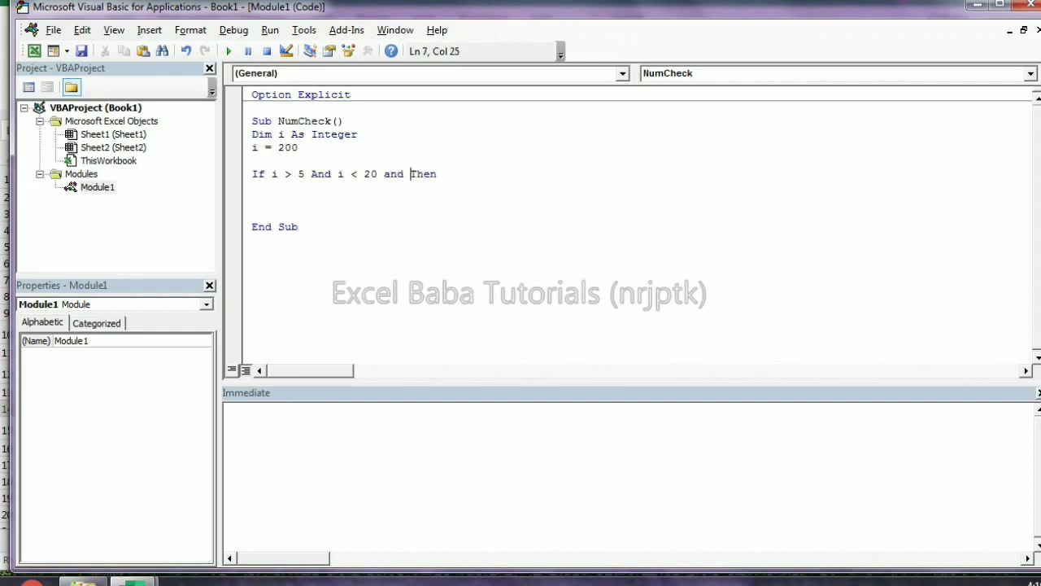
text(i=10)
key(Return)
Change both And operators to Or, giving i > 5 Or i < 20 Or i = 10
click(445, 173)
drag(272, 174, 449, 175)
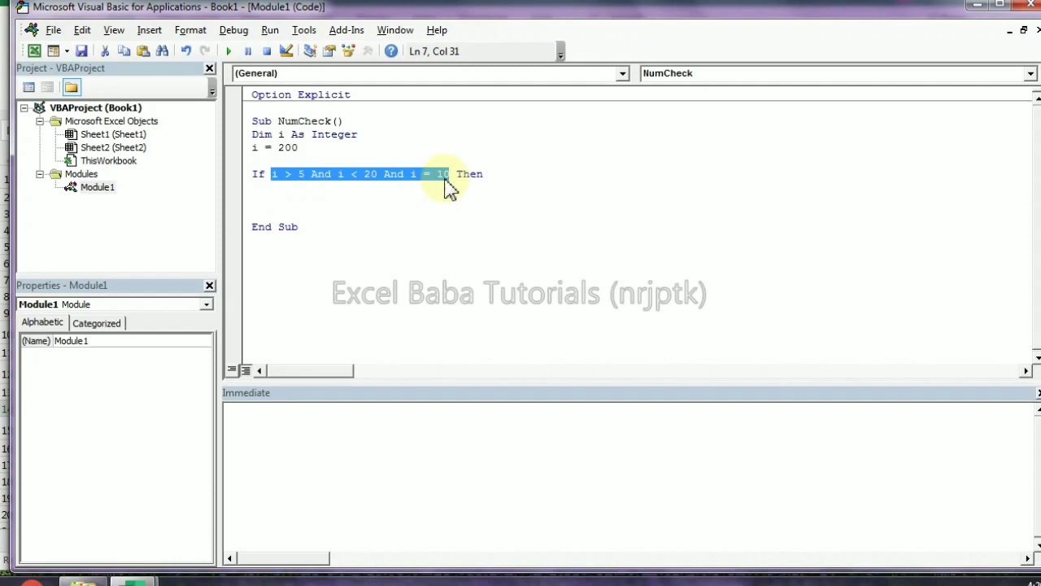
click(271, 198)
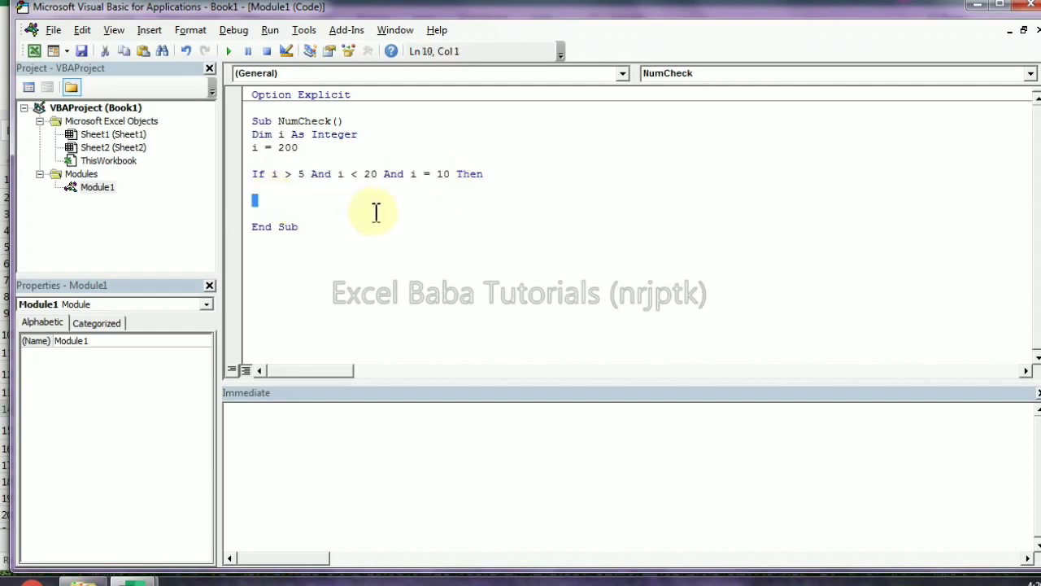
drag(311, 174, 330, 175)
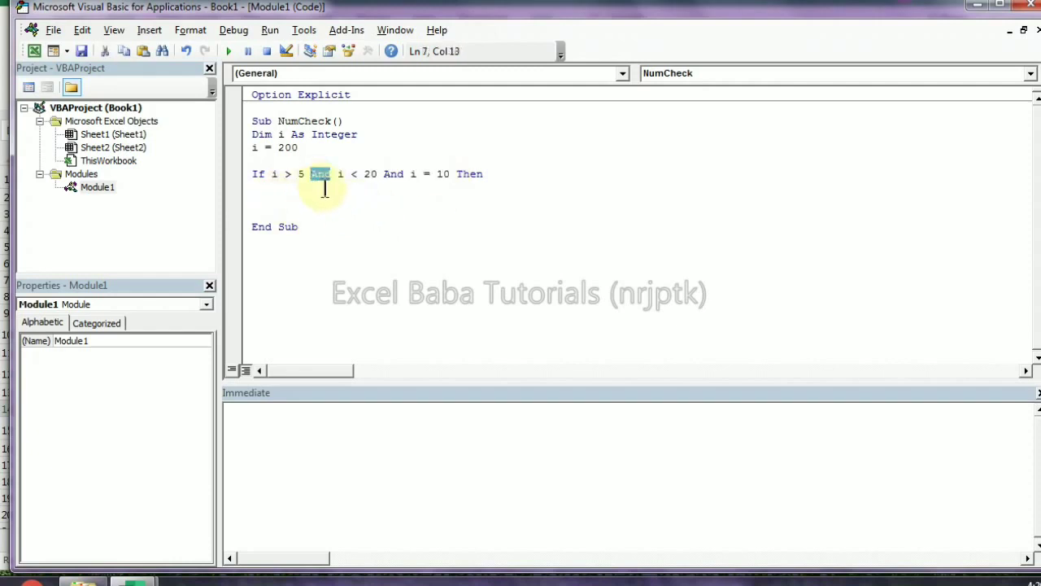
text(Or)
click(376, 174)
drag(377, 174, 403, 174)
text(or)
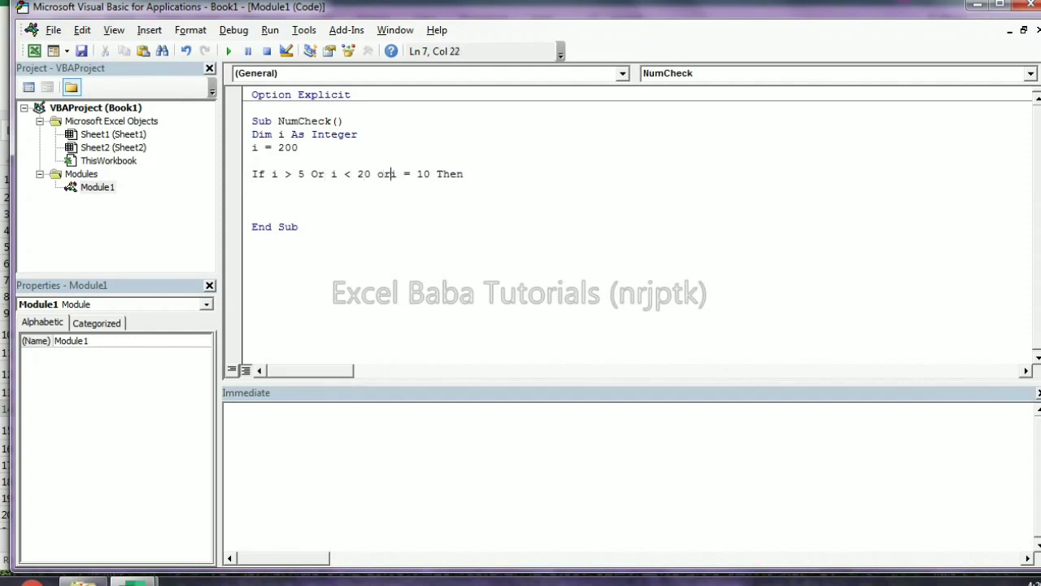
click(423, 174)
click(370, 174)
click(252, 188)
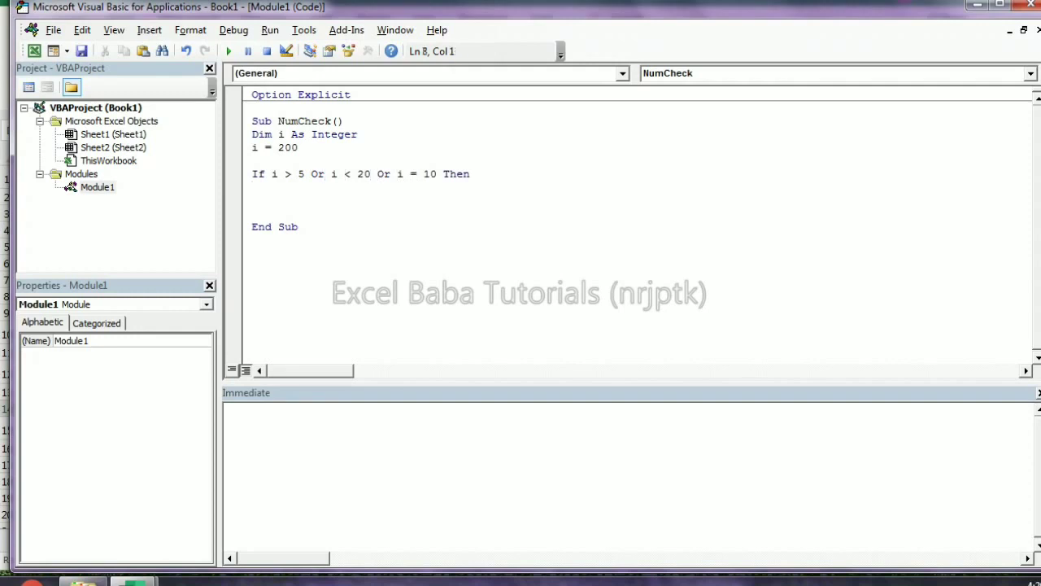
Select the beginning of the If line's condition to rewrite it as a Not test
click(325, 174)
key(Home)
key(Right)
key(Right)
key(Right)
key(shift+Right)
key(shift+Right)
key(shift+Right)
key(shift+Right)
key(shift+Right)
key(shift+Right)
key(shift+Right)
key(shift+Right)
key(shift+Right)
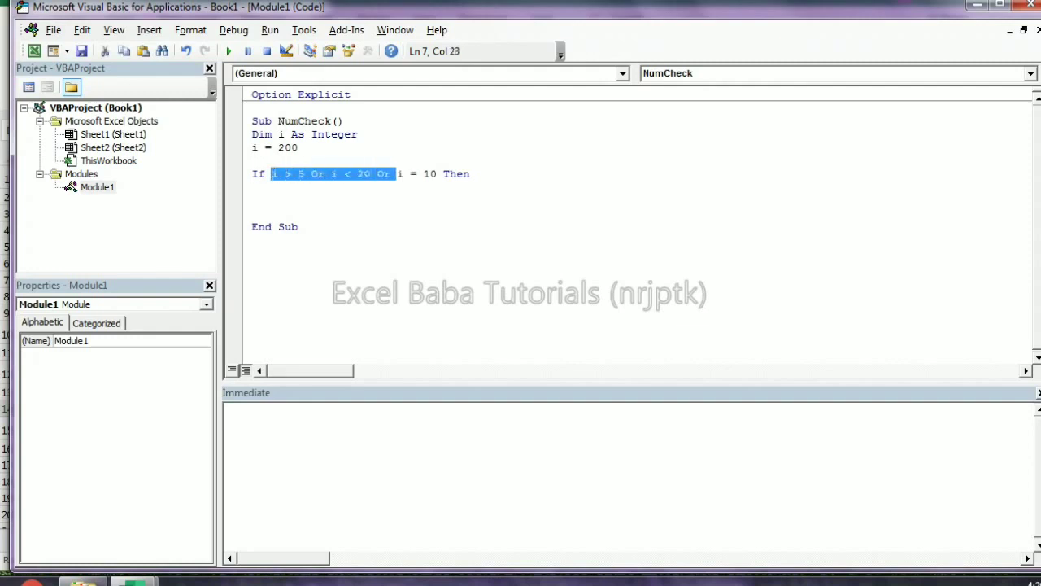
key(shift+Right)
key(shift+Right)
key(shift+Right)
Rewrite the If condition as Not (i > 10 And i < 100)
text(not()
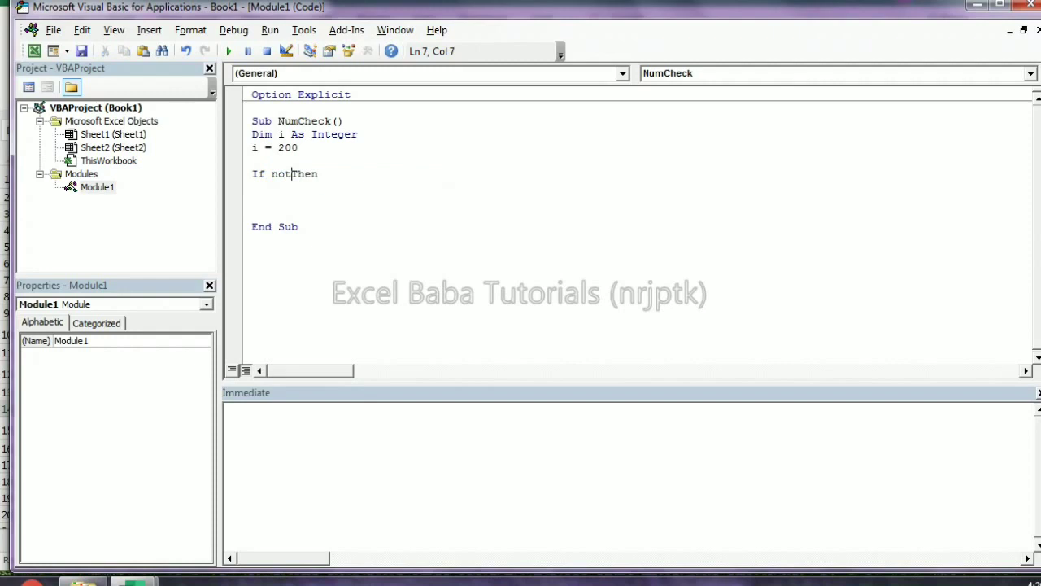
key(Left)
text(()
text(i>)
text(10)
text( and i )
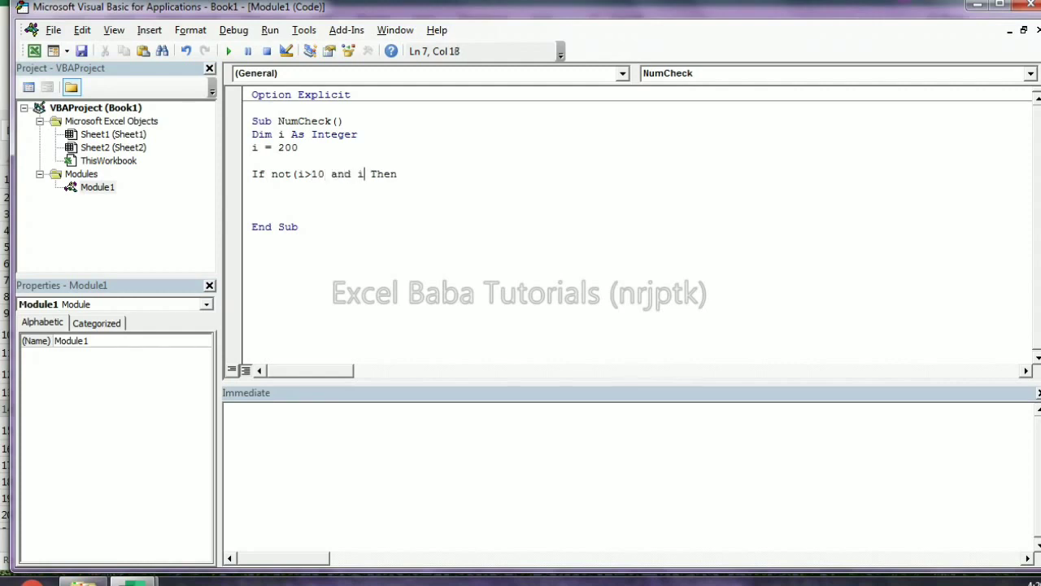
text(< )
text(100))
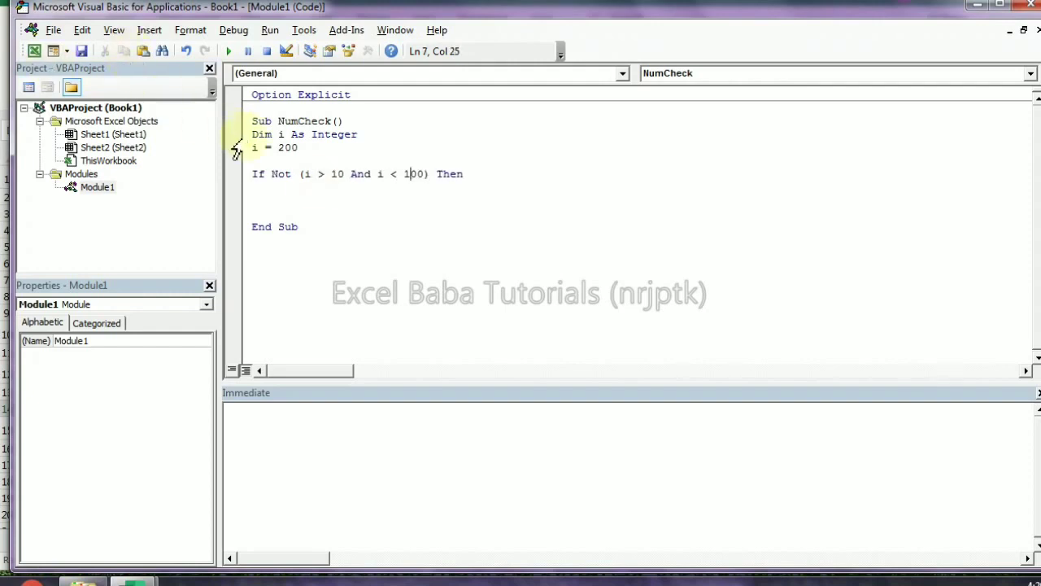
double_click(307, 173)
drag(328, 174, 423, 174)
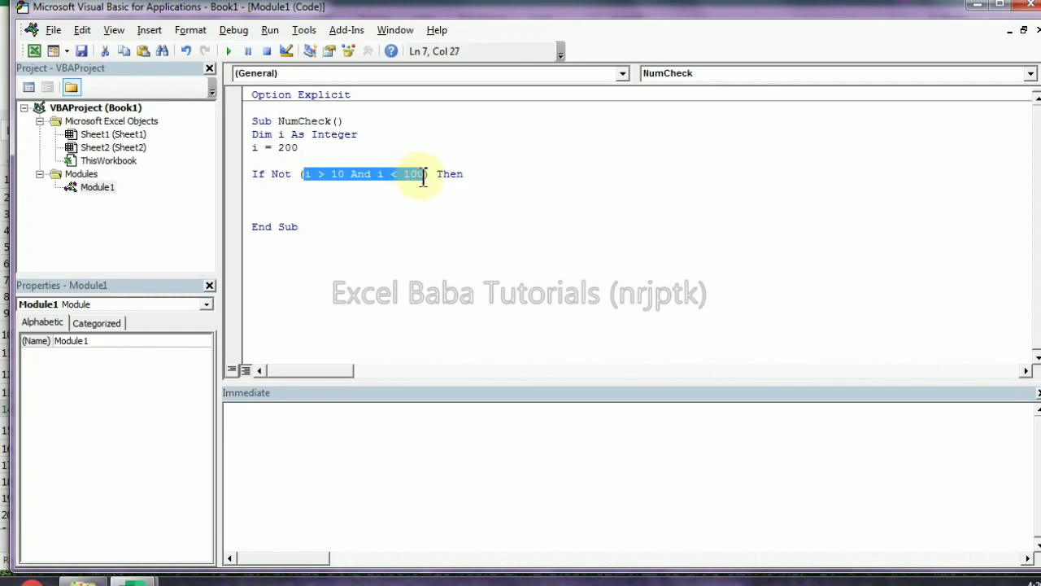
drag(278, 178, 299, 177)
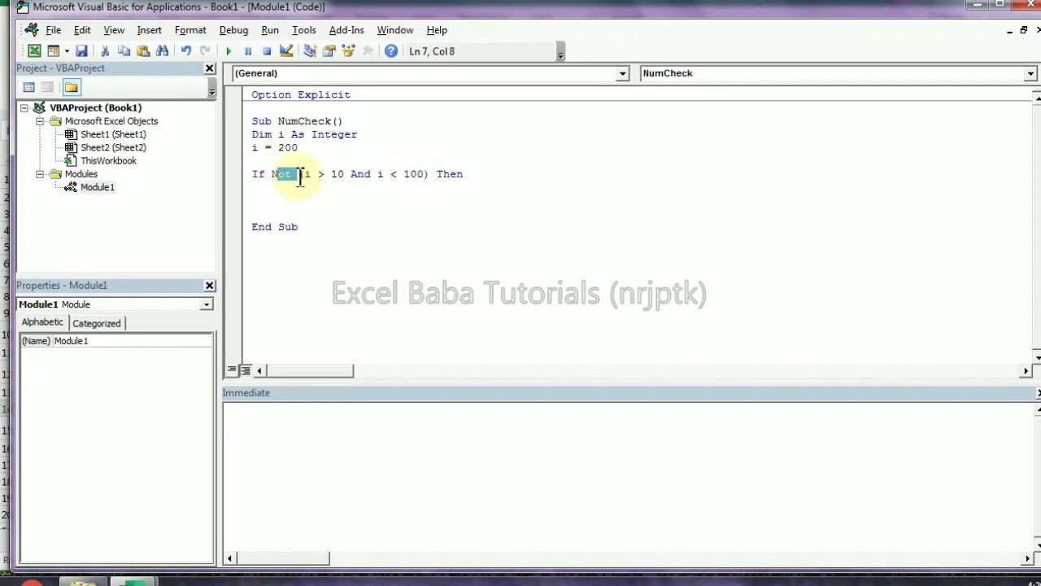
Add MsgBox "hello" after Then, run NumCheck, and close the hello message
click(486, 177)
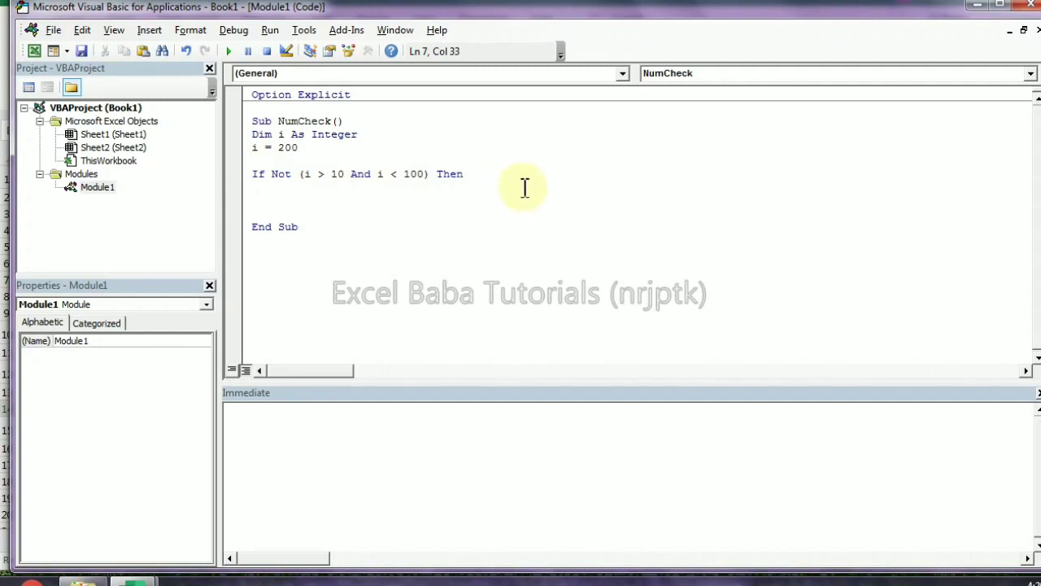
text(msgbox )
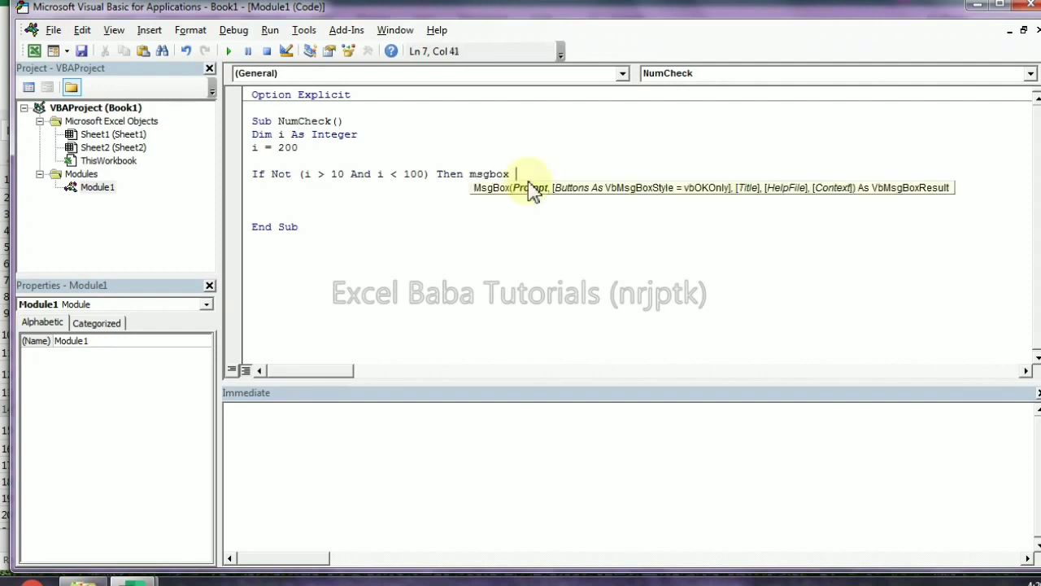
text("hello")
key(Return)
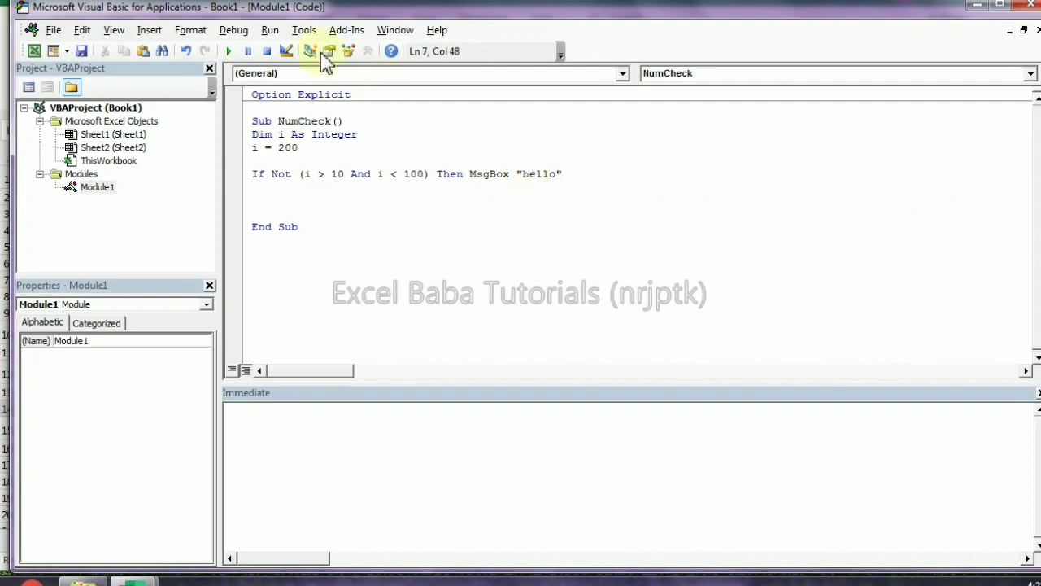
click(228, 51)
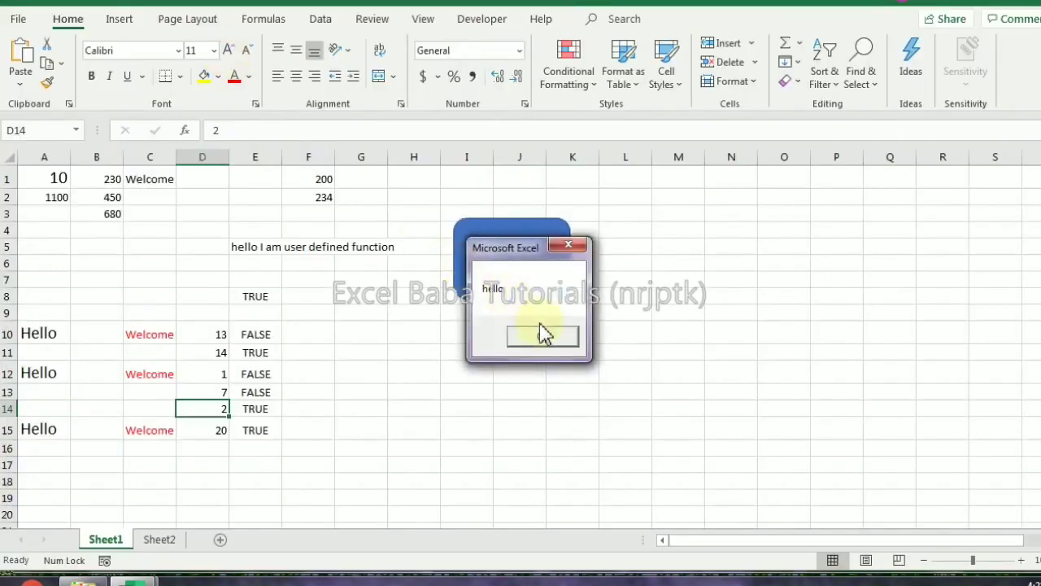
click(542, 333)
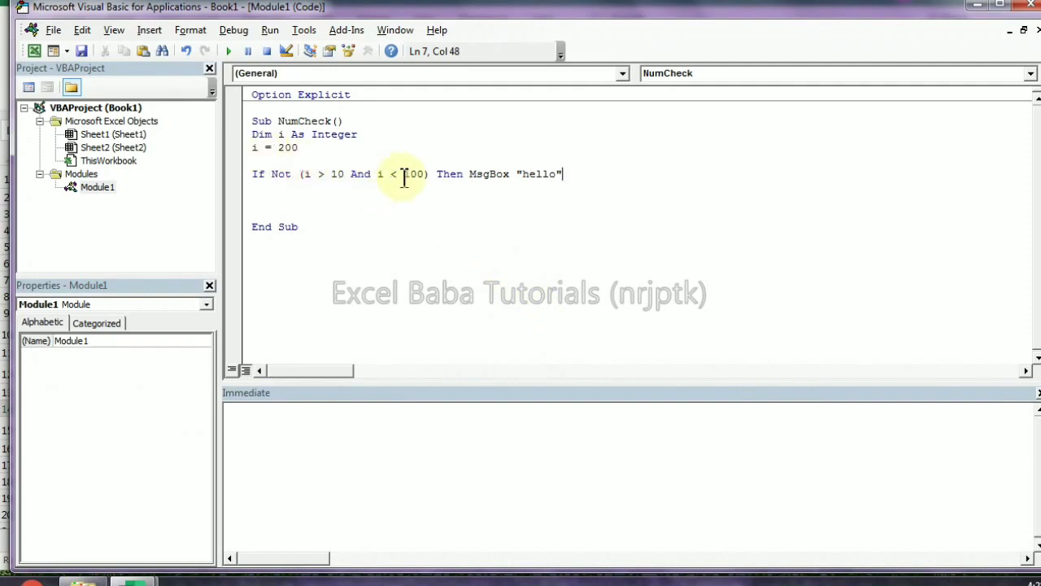
Delete the whole If Not … MsgBox "hello" line
drag(304, 174, 426, 175)
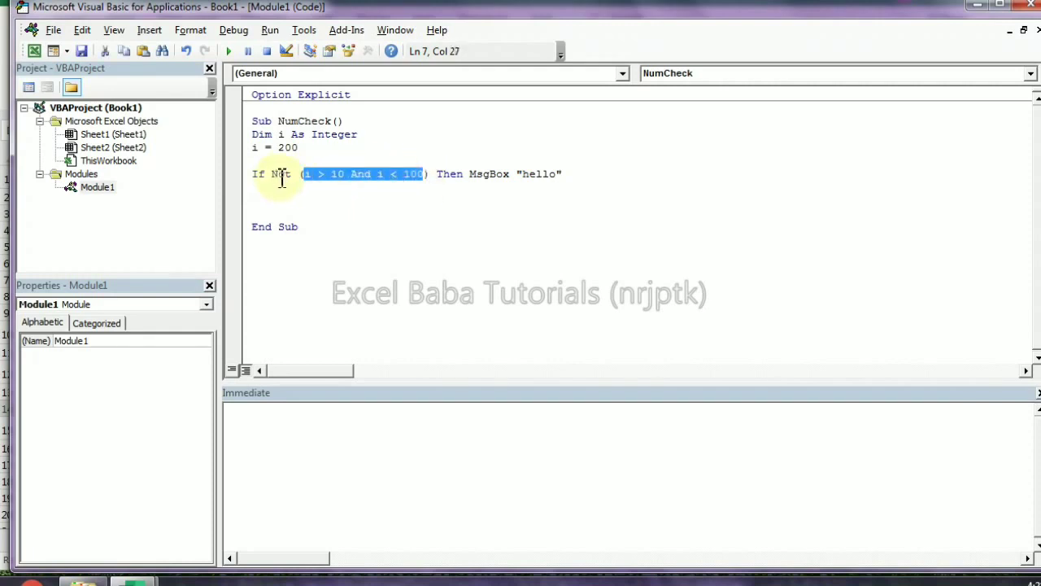
drag(457, 174, 547, 175)
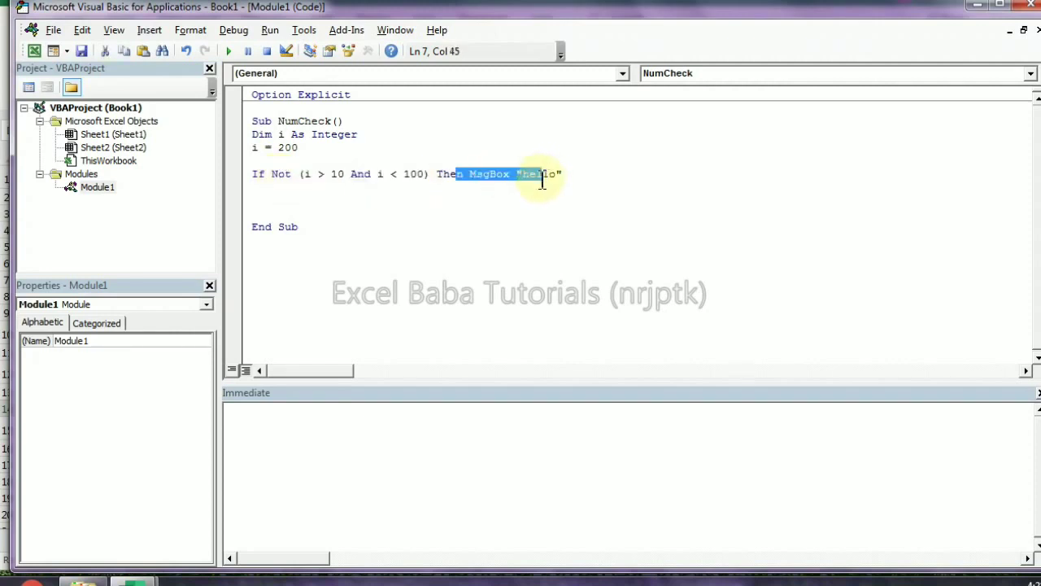
mouse_move(569, 174)
mouse_down()
mouse_move(476, 160)
mouse_move(253, 174)
mouse_up()
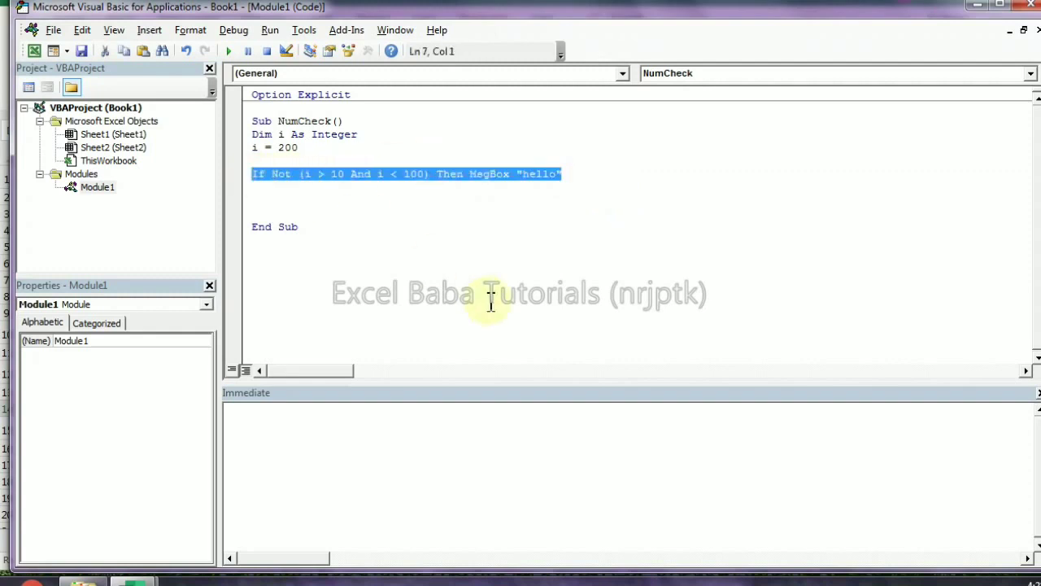
key(Delete)
Start Select Case i with a Case Is > 10 branch printing "Greater than 10"
text(select )
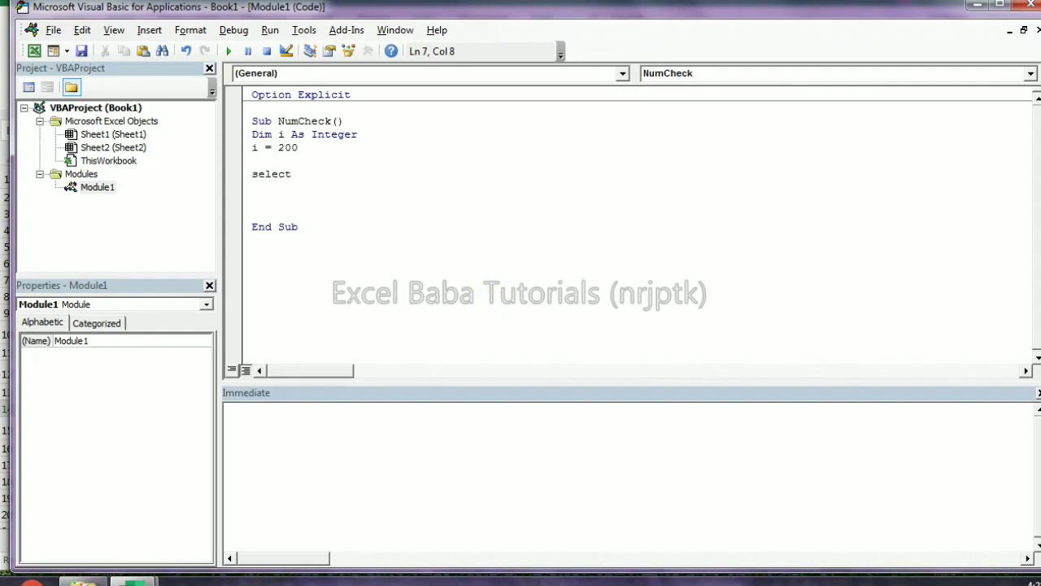
text(case i)
key(Return)
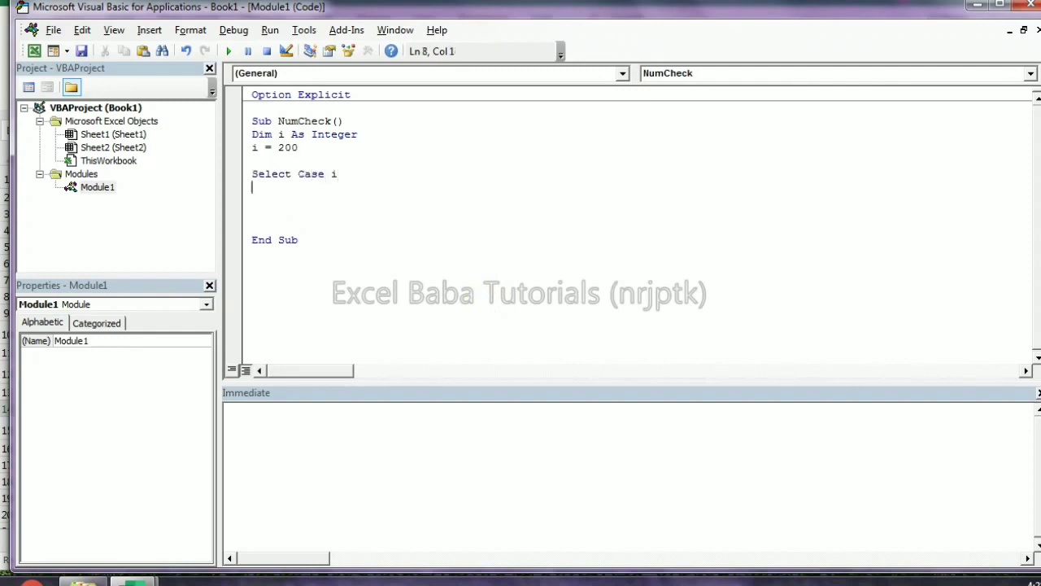
text(cas)
text(e 1)
key(BackSpace)
text(> 10)
key(Return)
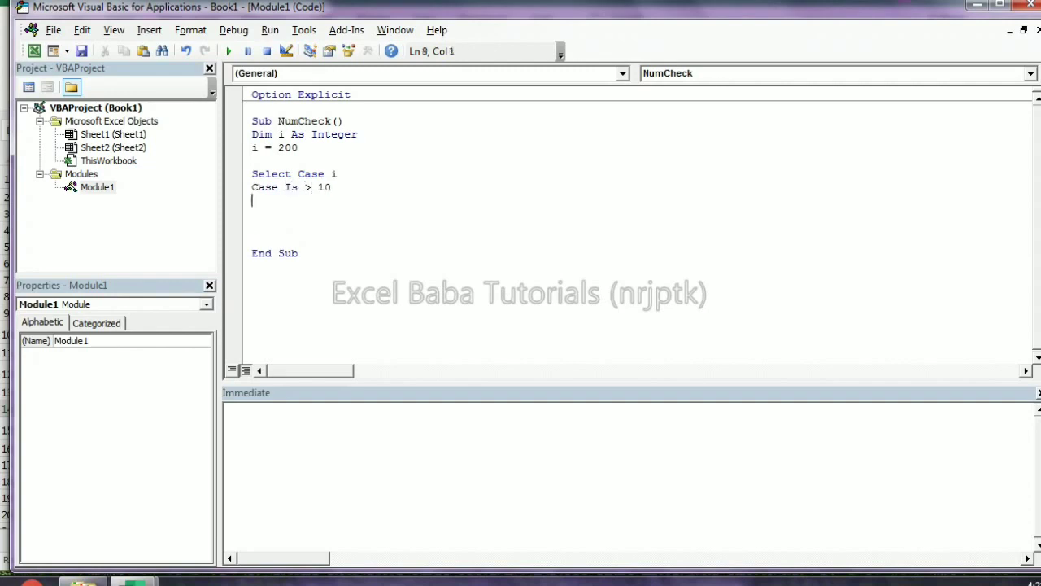
text(Debugprin)
key(BackSpace)
key(BackSpace)
key(BackSpace)
key(BackSpace)
text(.p)
key(Tab)
text("Greater)
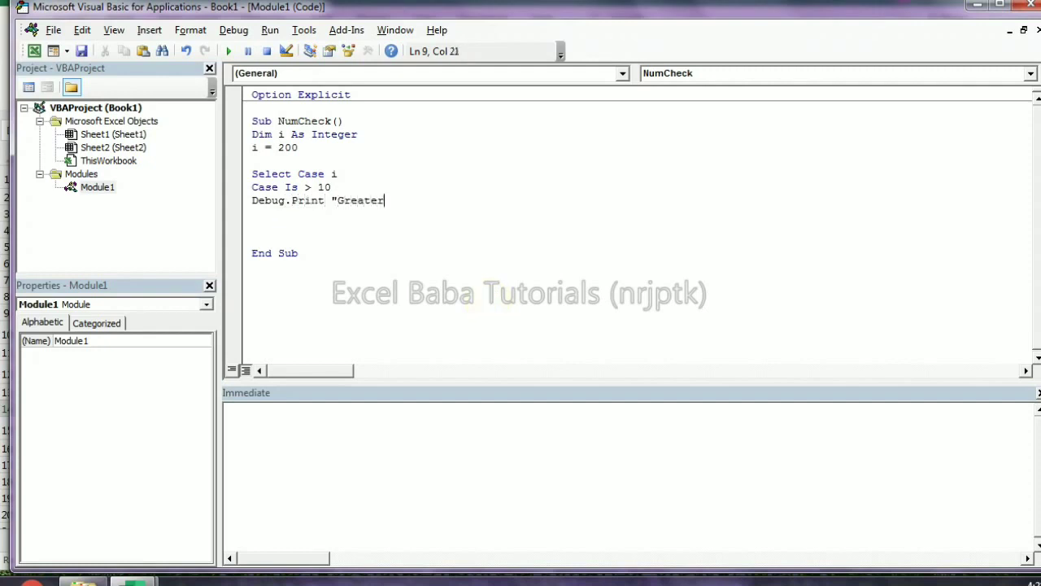
text(than )
text(1)
text(00)
key(BackSpace)
text(")
key(Return)
Add Case Is > 50 printing "Greater than 50" and Case 30 printing "Equals to thirty"
text(case is )
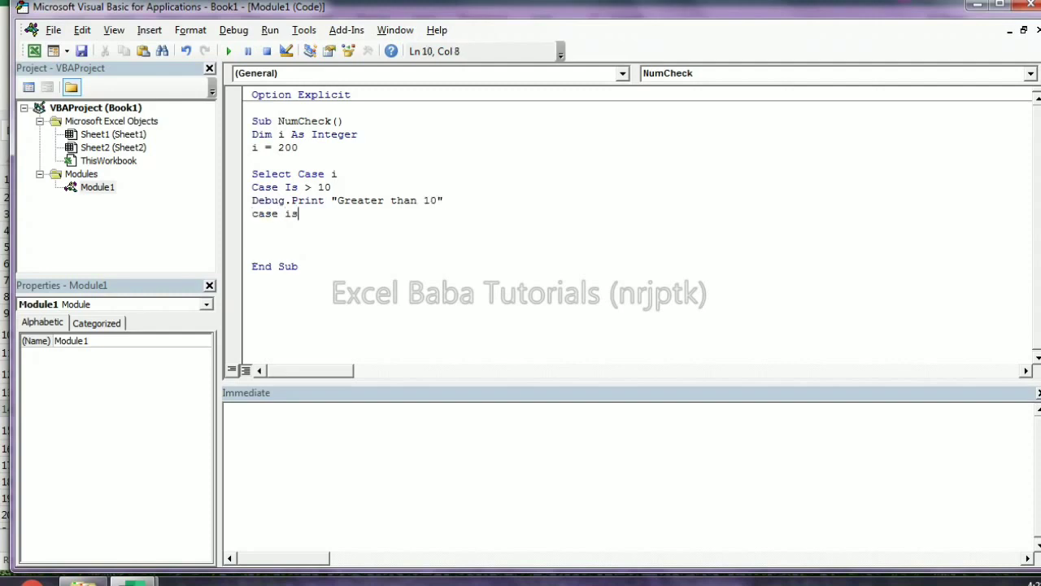
text(> 50)
key(Return)
text(debug.pr)
key(Tab)
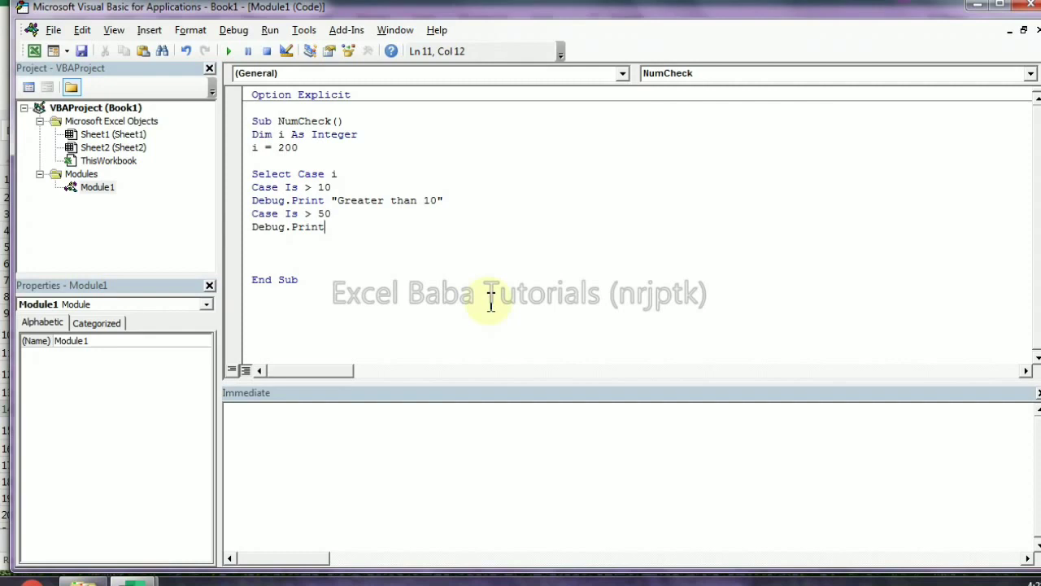
text("Greater than 50)
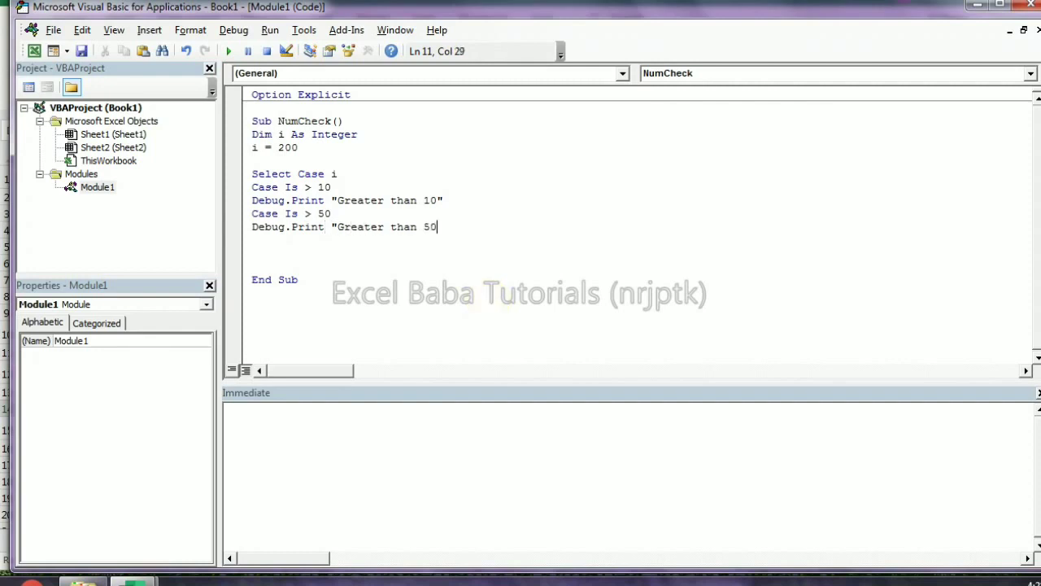
text(")
key(Return)
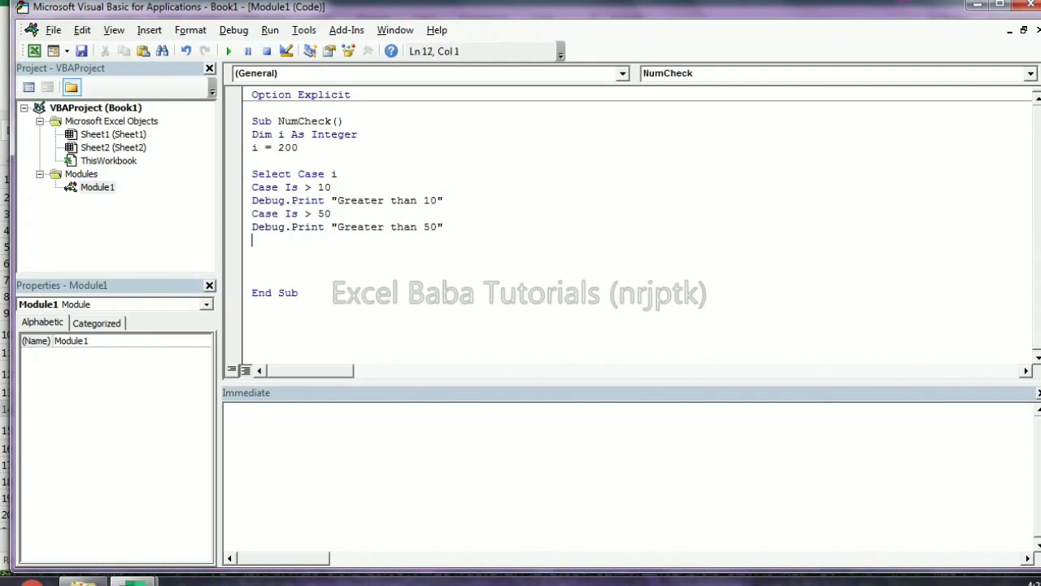
text(case )
text(30)
key(Return)
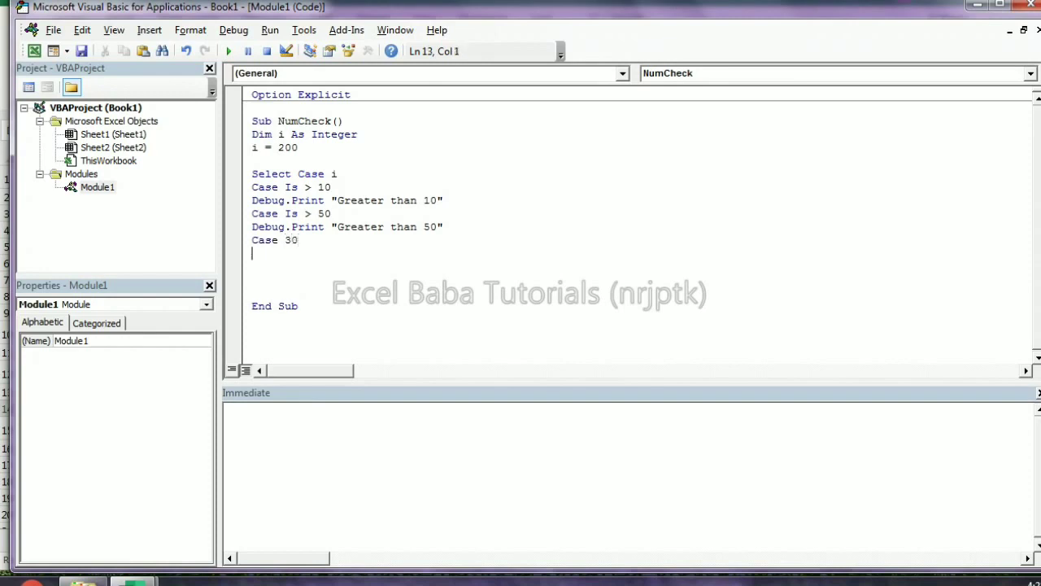
text(Debug)
text(.Print")
text(Equals to thirty")
Close the block with End Select and remove a stray line under Case Is > 10
key(Return)
key(Return)
text(end select)
key(Up)
click(323, 253)
click(318, 187)
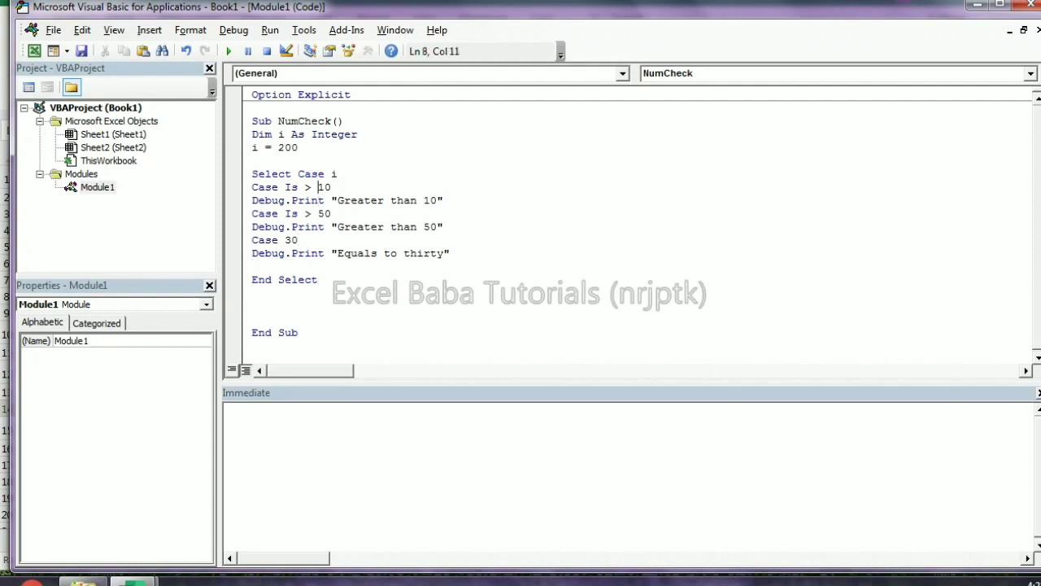
key(Return)
key(Tab)
text(sele)
key(ctrl+shift+Left)
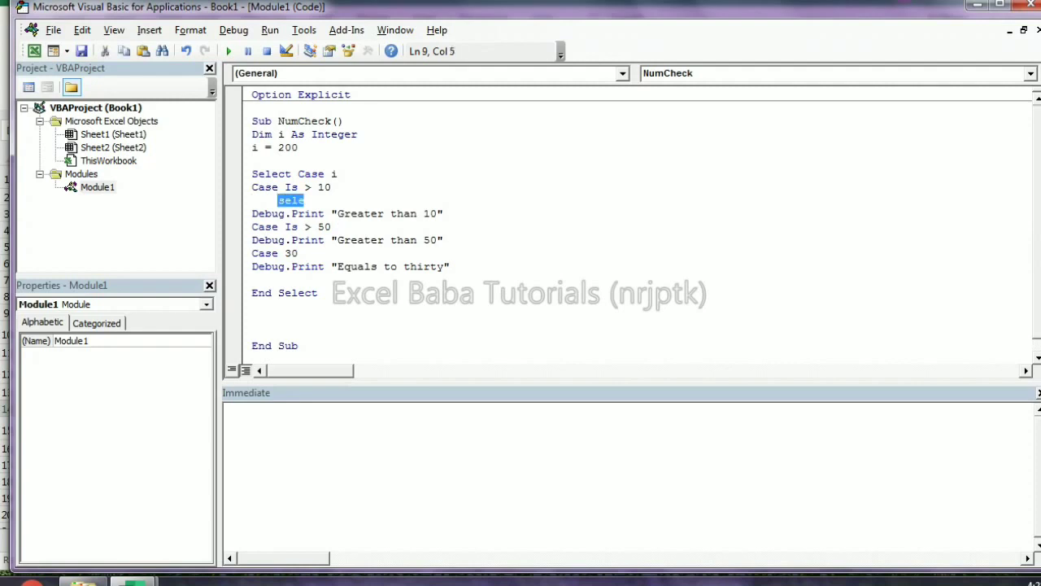
text(if)
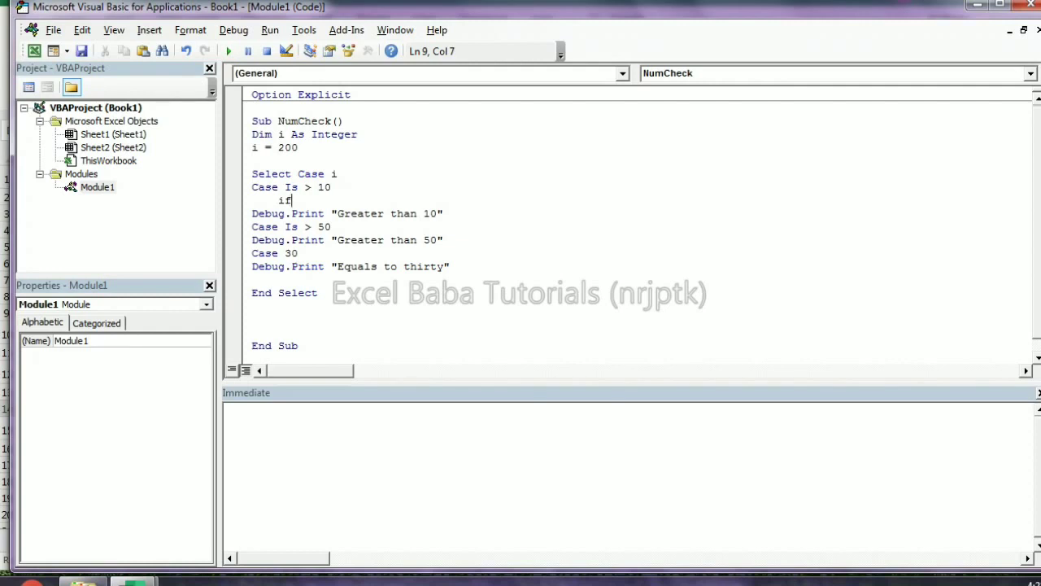
key(ctrl+shift+Left)
key(BackSpace)
key(BackSpace)
key(BackSpace)
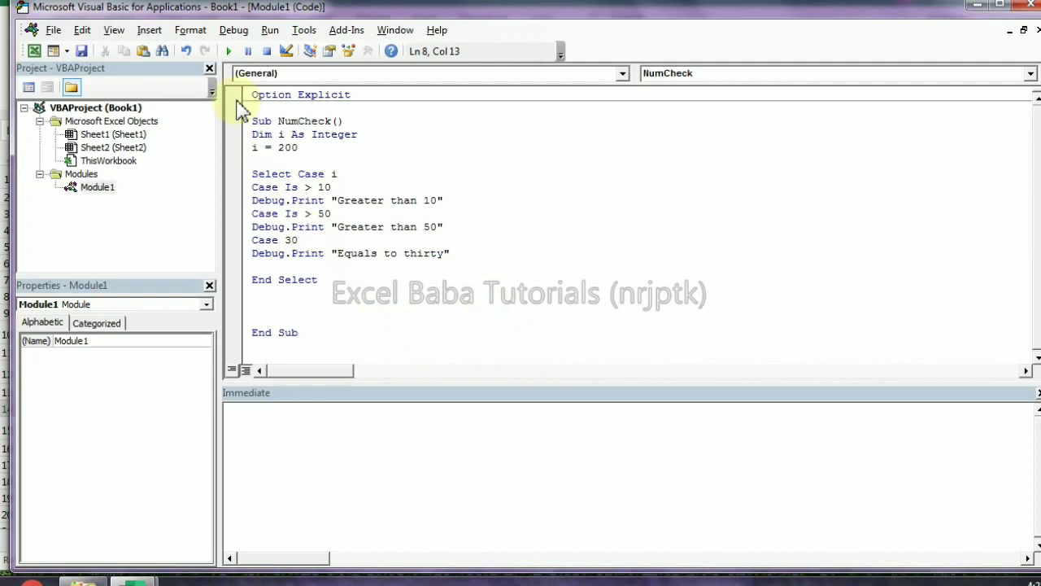
Run NumCheck and check that the output reads Greater than 10
click(229, 52)
click(345, 421)
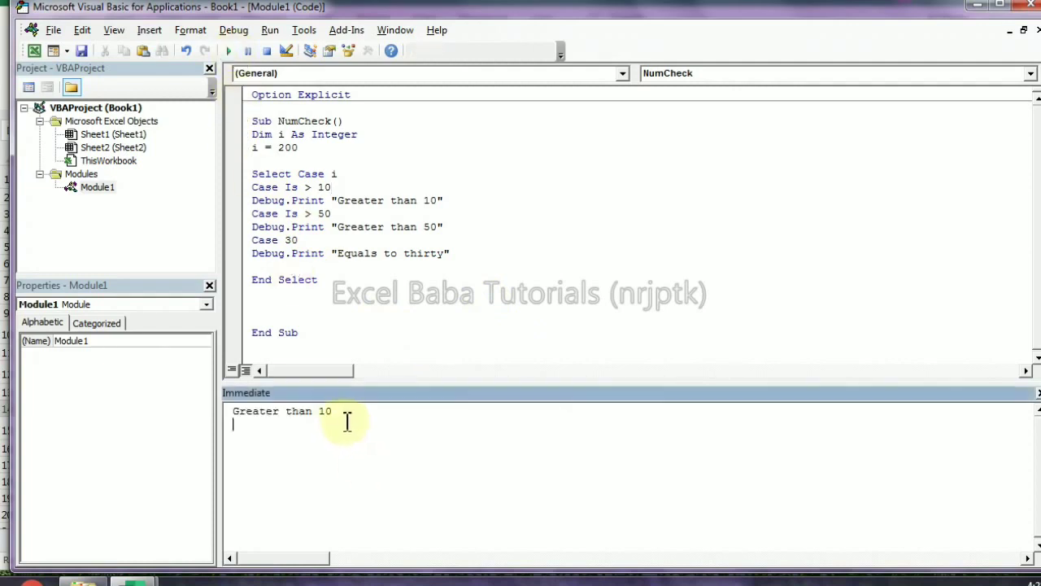
drag(286, 187, 358, 259)
click(396, 279)
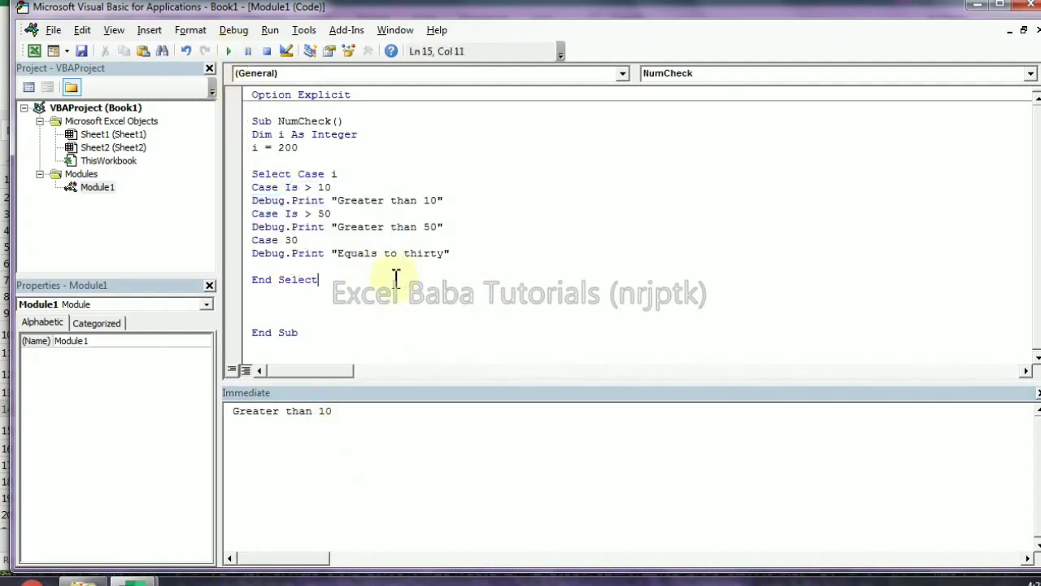
Try putting quotes around the 30 in Case 30, then remove them again
drag(284, 240, 298, 240)
click(254, 240)
click(299, 240)
click(290, 240)
text(")
text(")
key(BackSpace)
key(Left)
key(Left)
key(BackSpace)
Highlight the Case Is > comparisons to point them out
mouse_move(303, 188)
mouse_down()
mouse_move(318, 187)
mouse_move(305, 213)
mouse_up()
click(352, 237)
drag(259, 187, 311, 187)
click(383, 213)
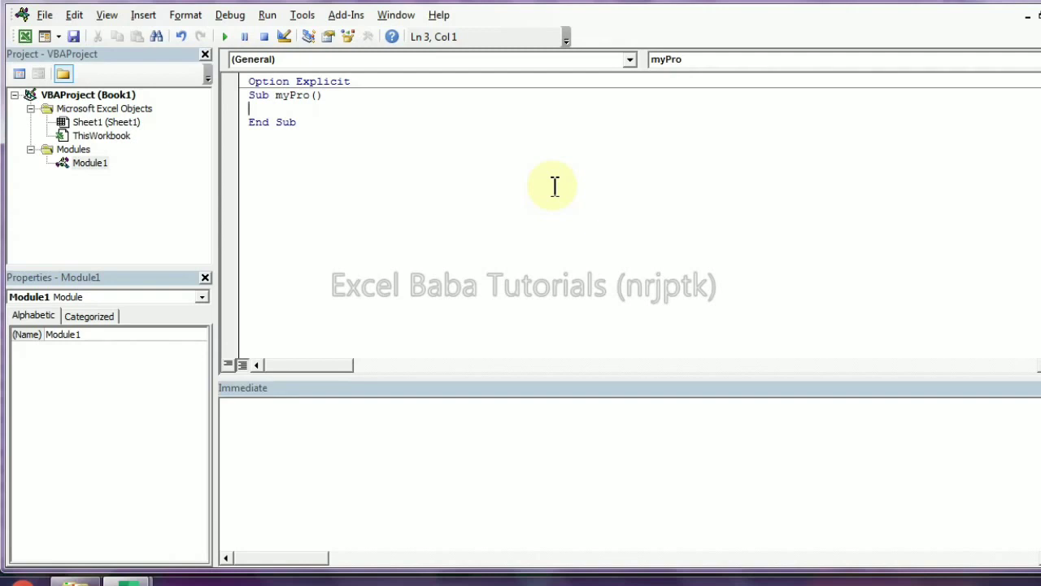
Declare Dim i As Integer and write a Do While i < 10 loop printing i
text(do while)
key(BackSpace)
key(BackSpace)
key(BackSpace)
text(Dim i as )
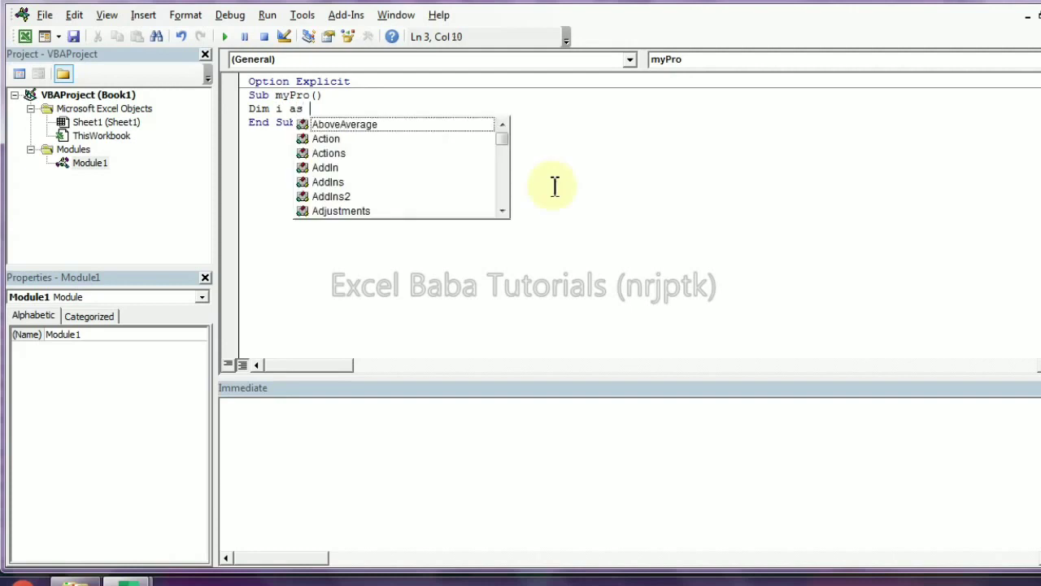
text(Integer)
key(Return)
text(do while i<)
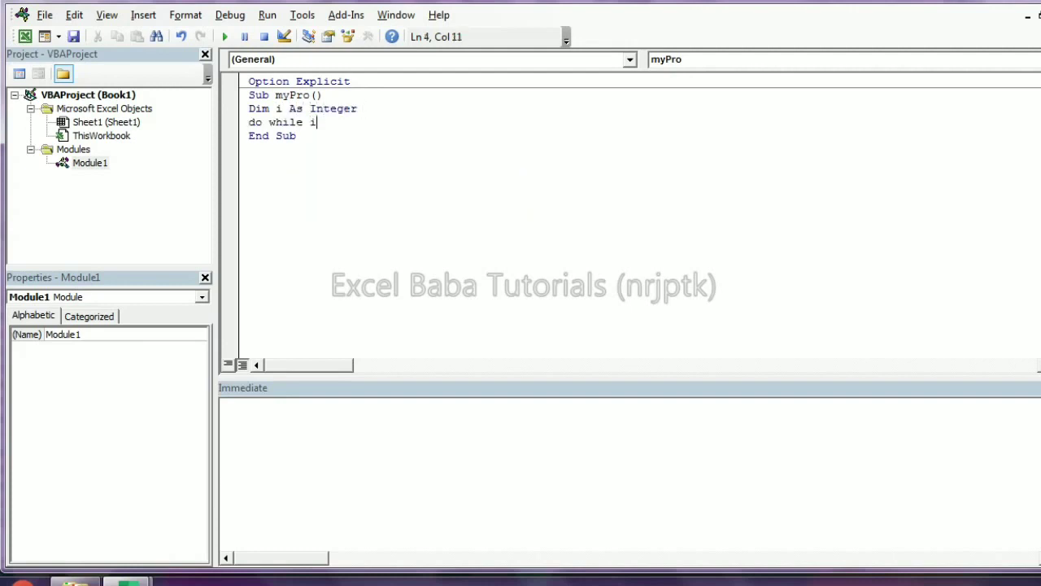
text(10)
key(Return)
key(Return)
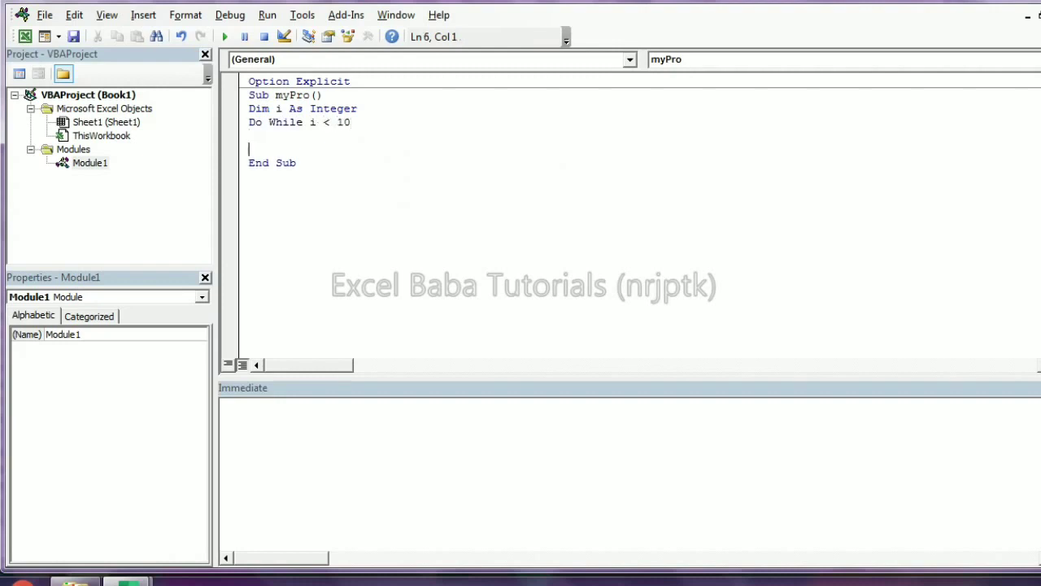
text(loo)
text(debug.Print)
text( i)
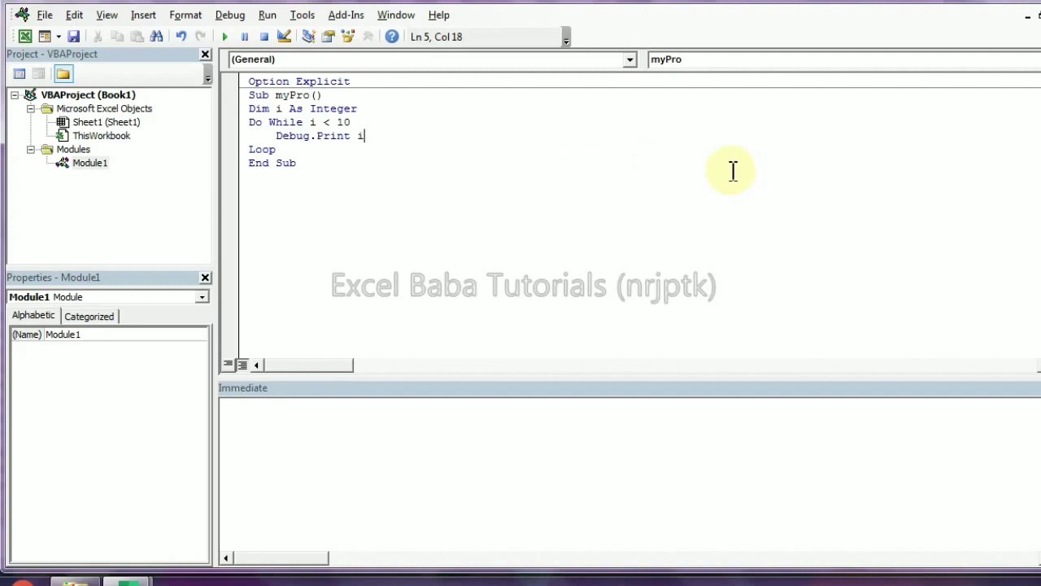
Add the counter line i = i + 1 after Debug.Print i inside the loop
drag(248, 126, 297, 146)
click(342, 163)
click(283, 108)
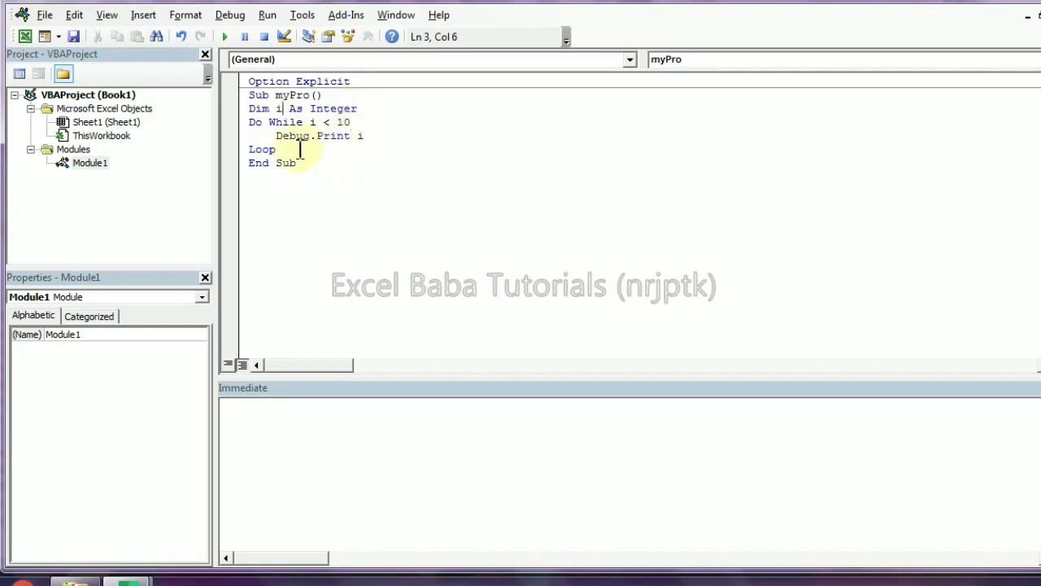
drag(248, 122, 318, 153)
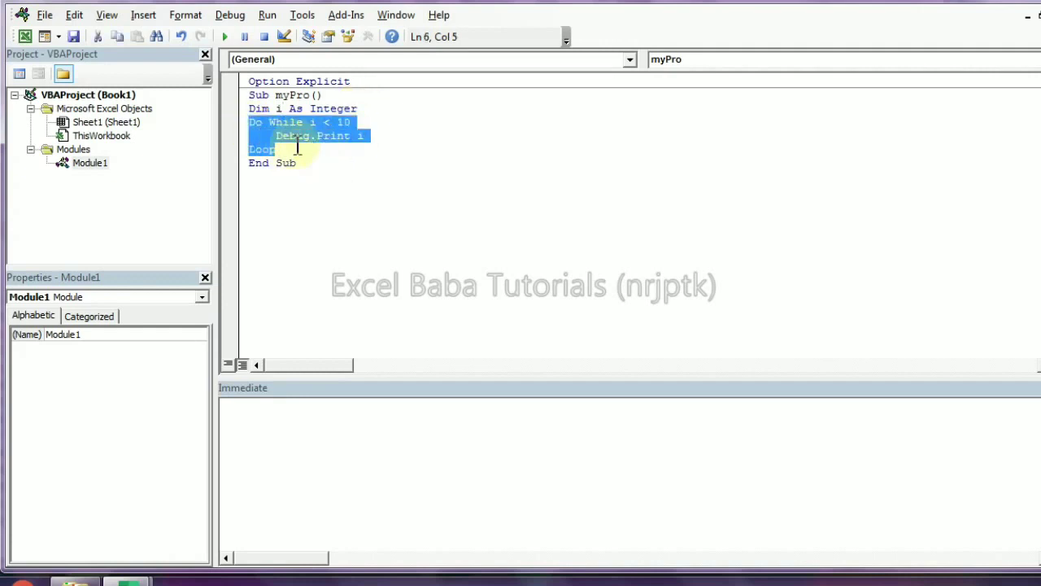
click(342, 154)
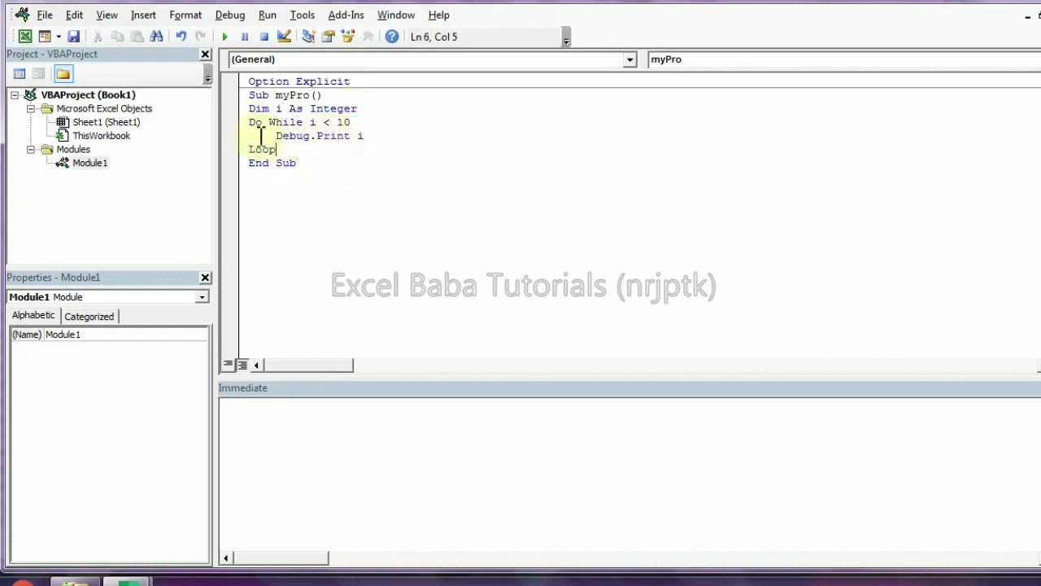
drag(255, 136, 290, 137)
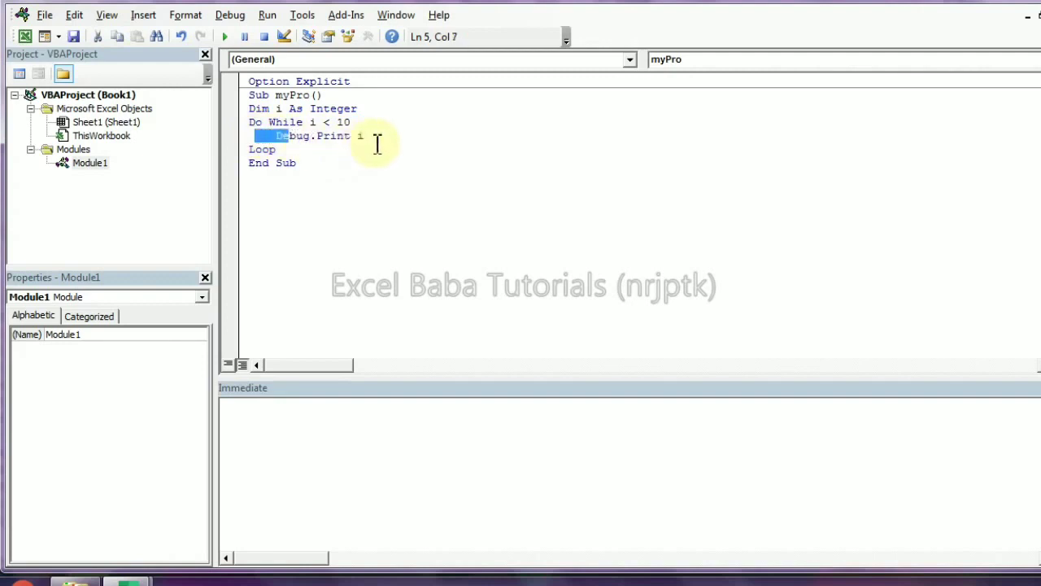
click(373, 136)
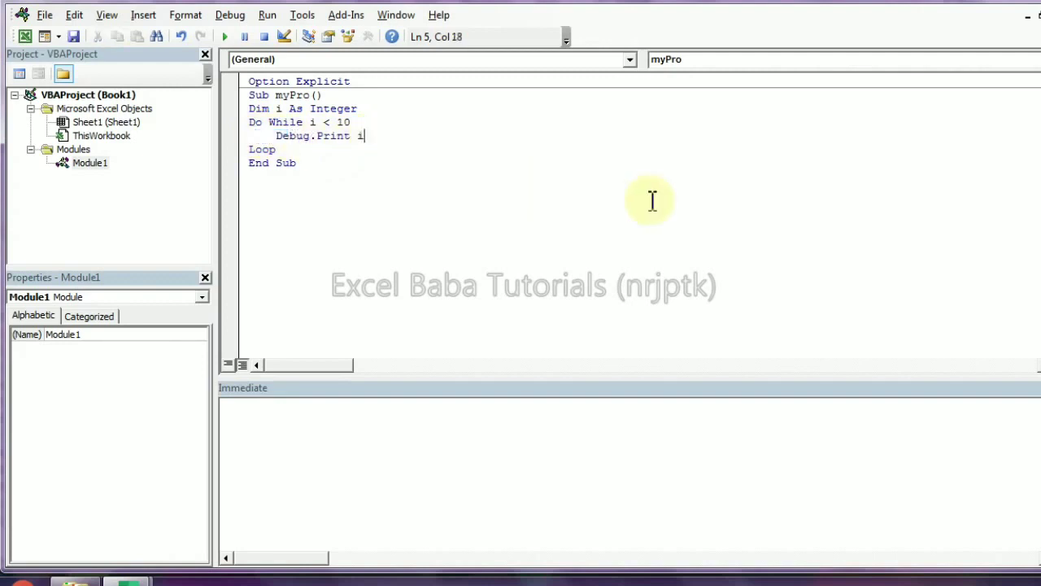
key(Return)
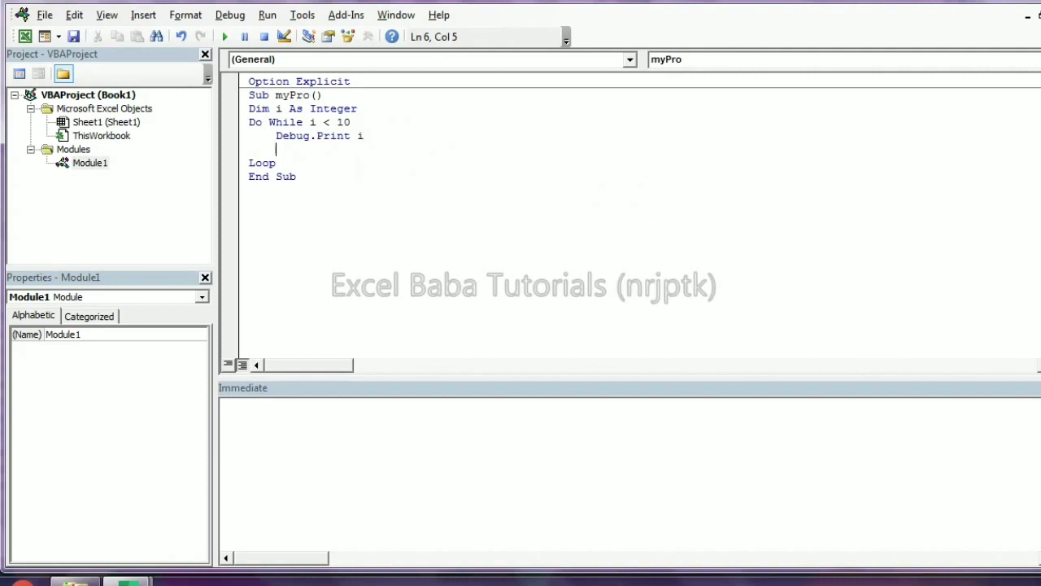
text(i= i + 1)
key(Down)
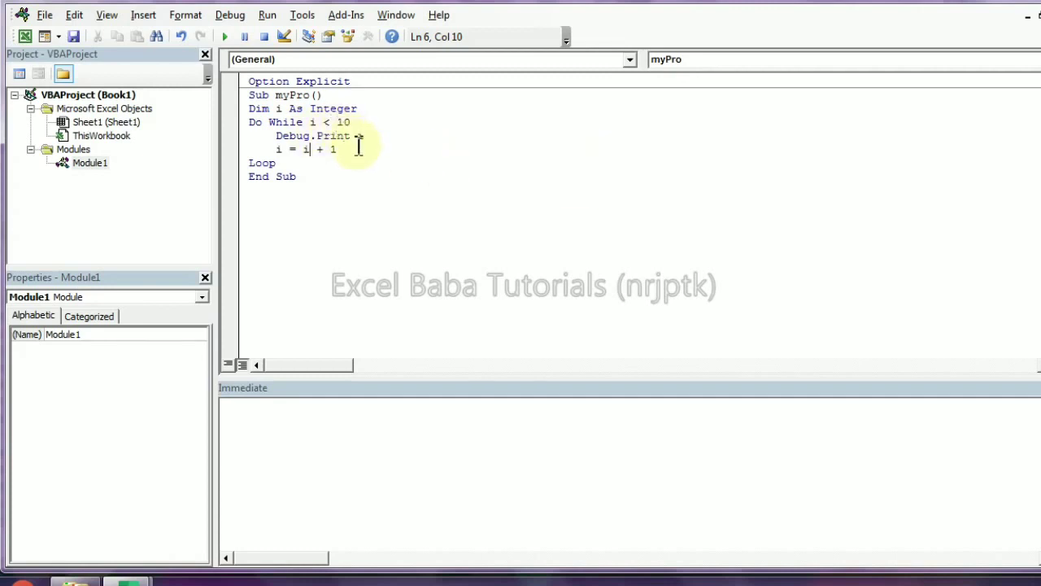
Run myPro, dismiss the colour-scheme prompt, and review 0 to 9 in the Immediate window
click(222, 37)
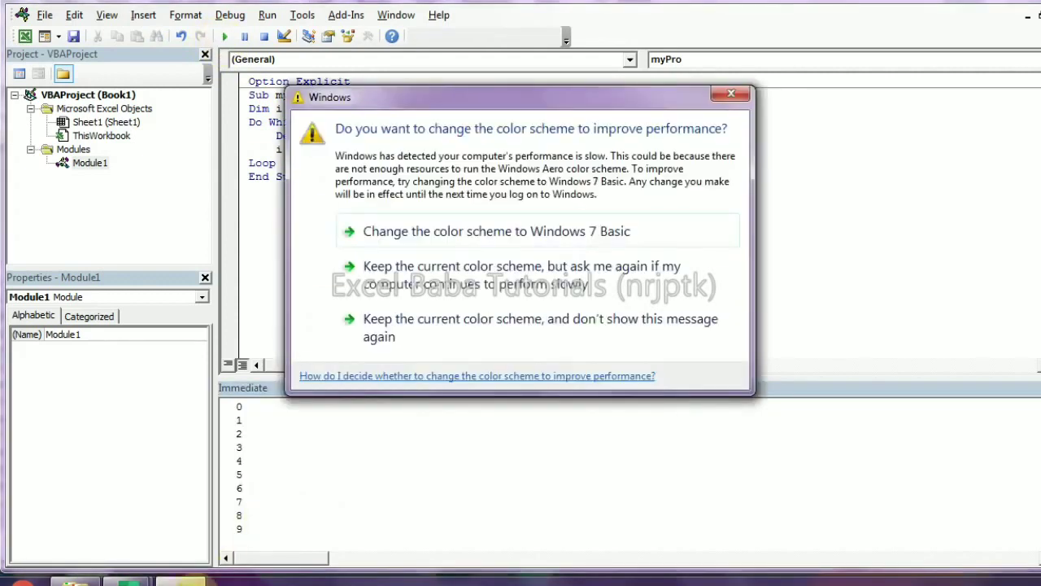
click(419, 325)
drag(275, 528, 234, 391)
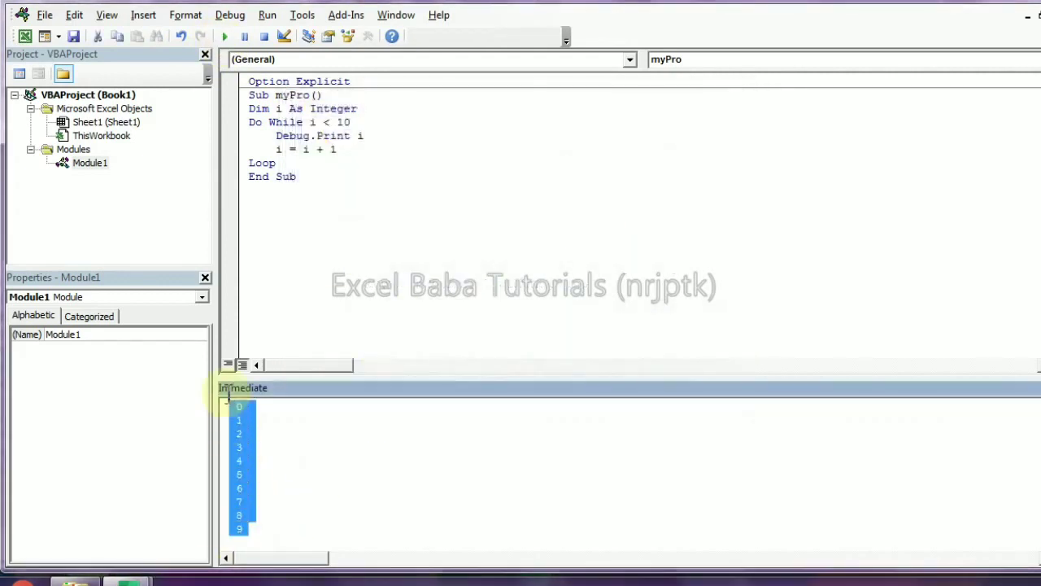
click(289, 135)
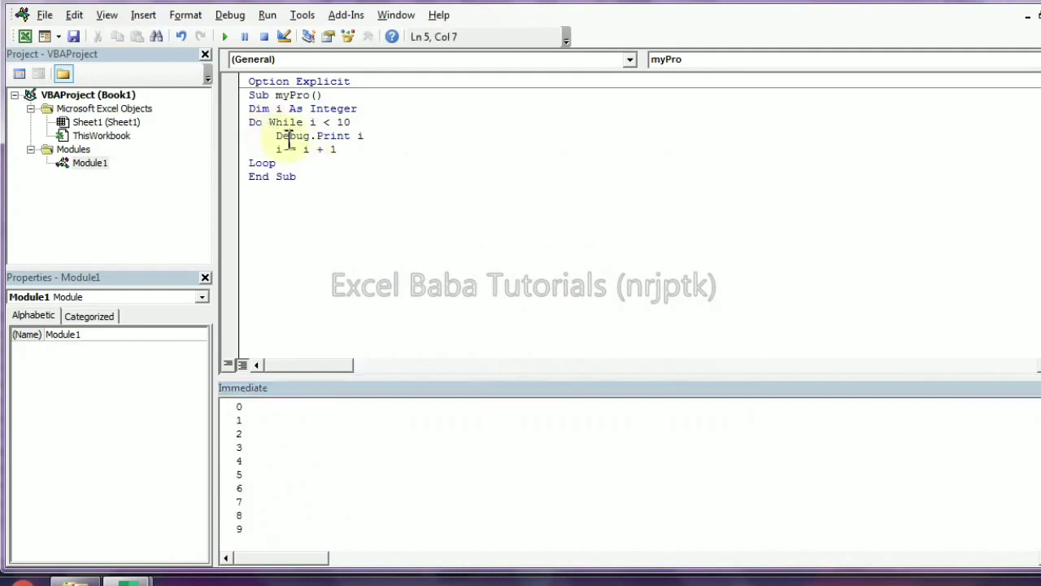
drag(248, 517, 232, 435)
click(346, 193)
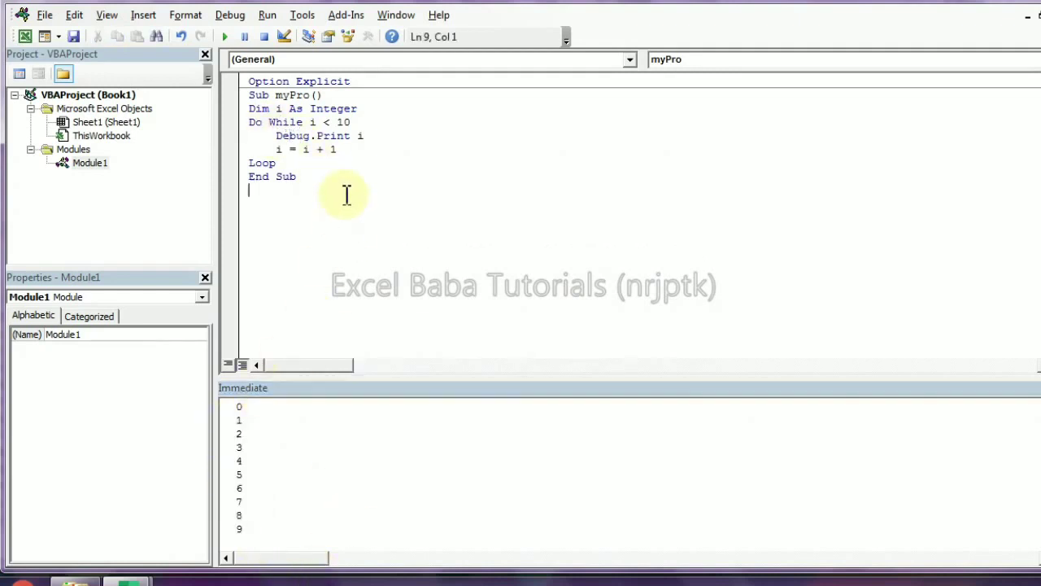
Highlight the i = i + 1 line, then select the Debug.Print i line for replacement
click(365, 149)
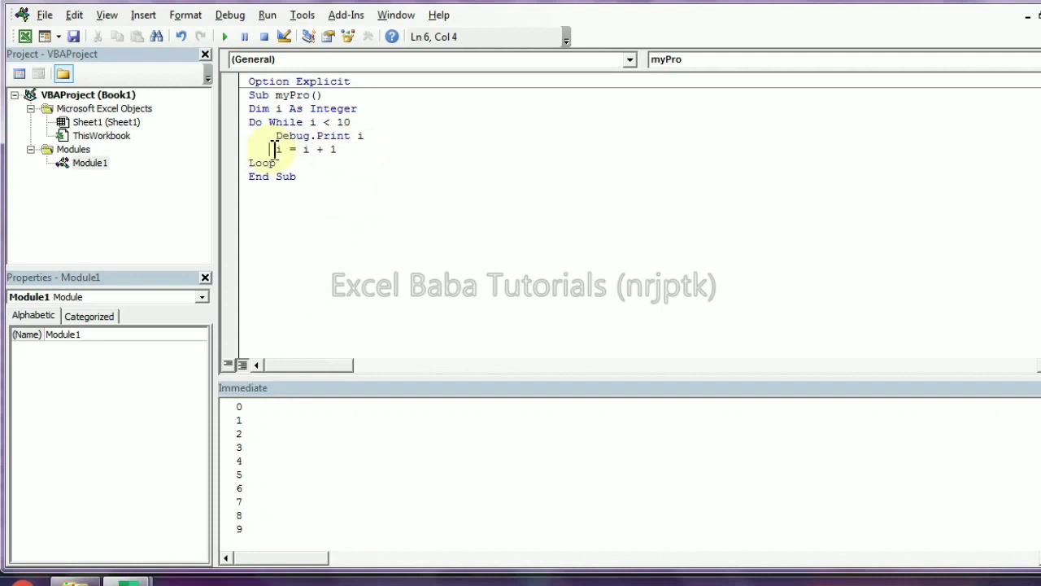
drag(272, 149, 360, 149)
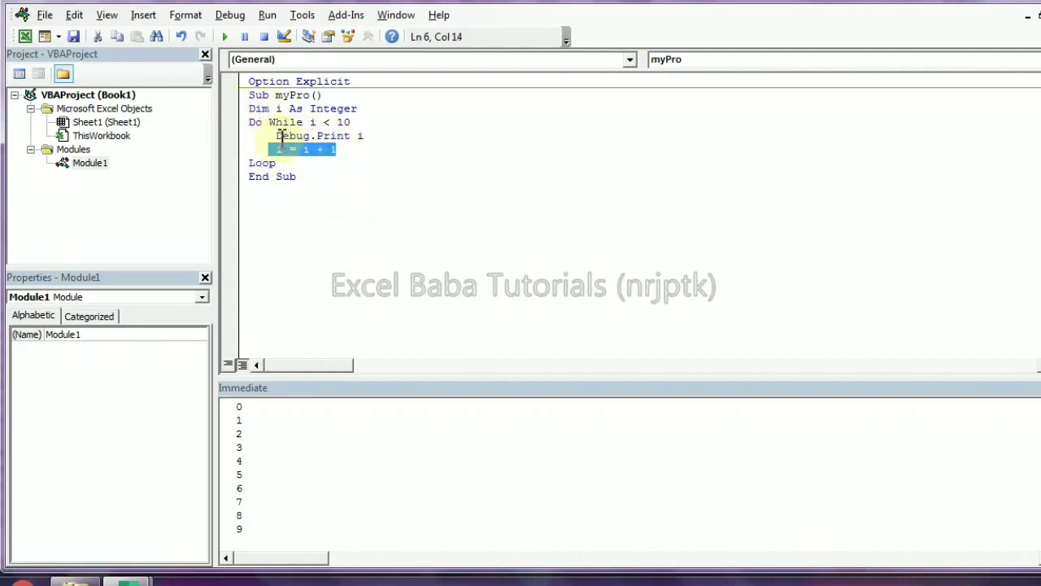
click(322, 151)
drag(276, 136, 366, 136)
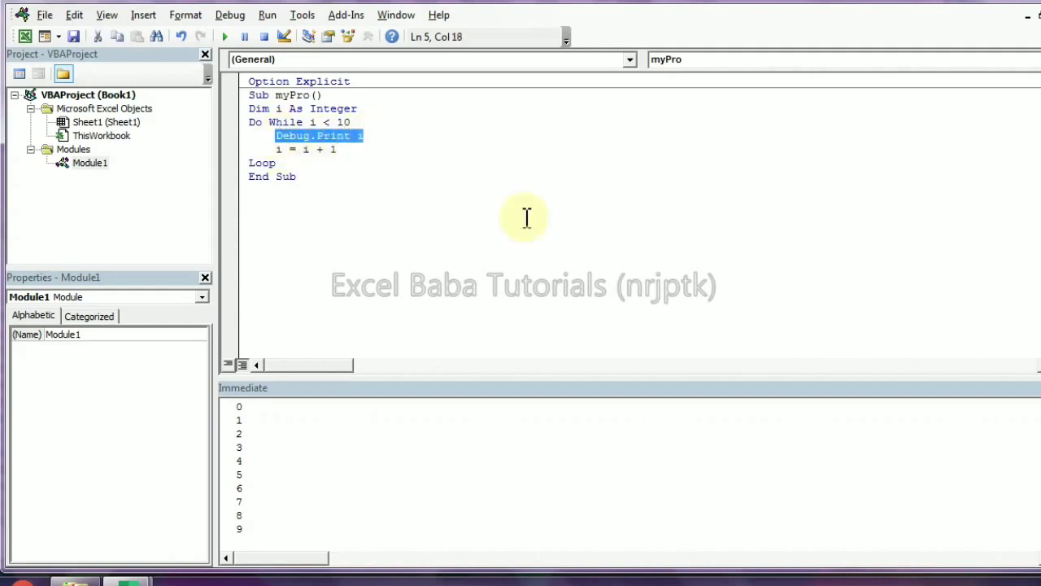
Replace Debug.Print i with Cells(i, 1).Value = "Value is " & i
text(cells)
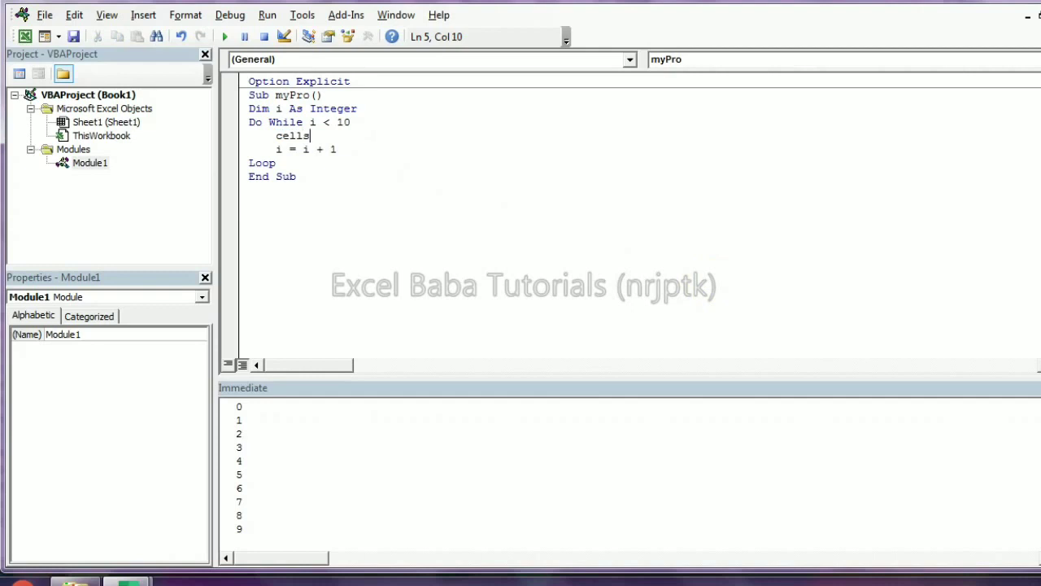
text(()
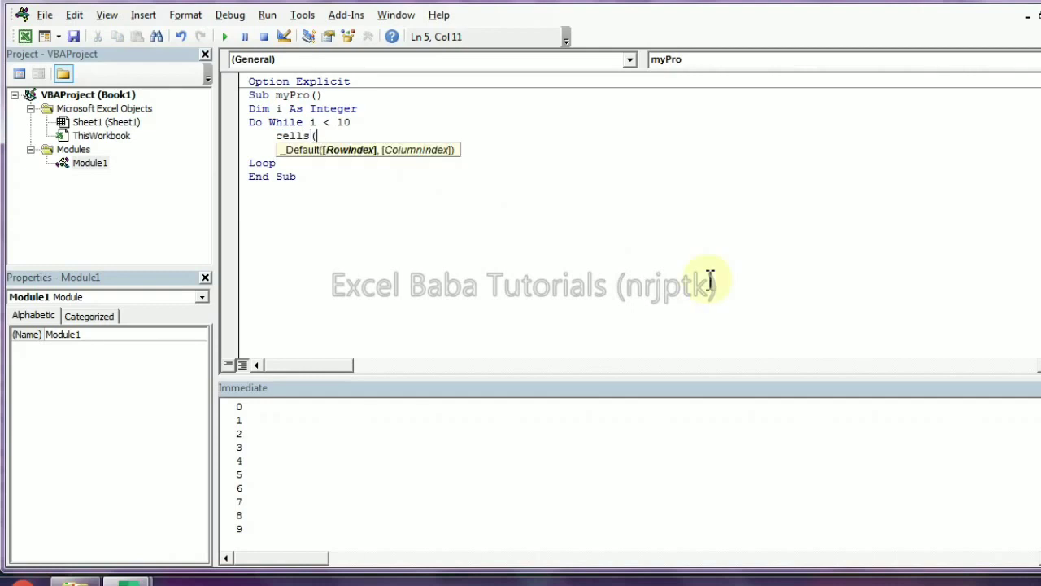
text(i)
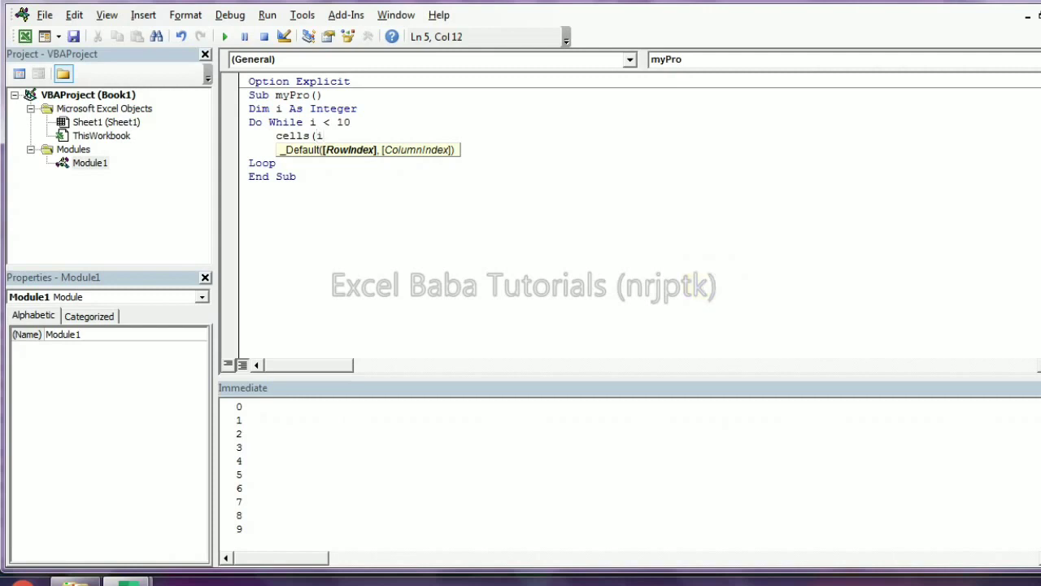
text(,1)
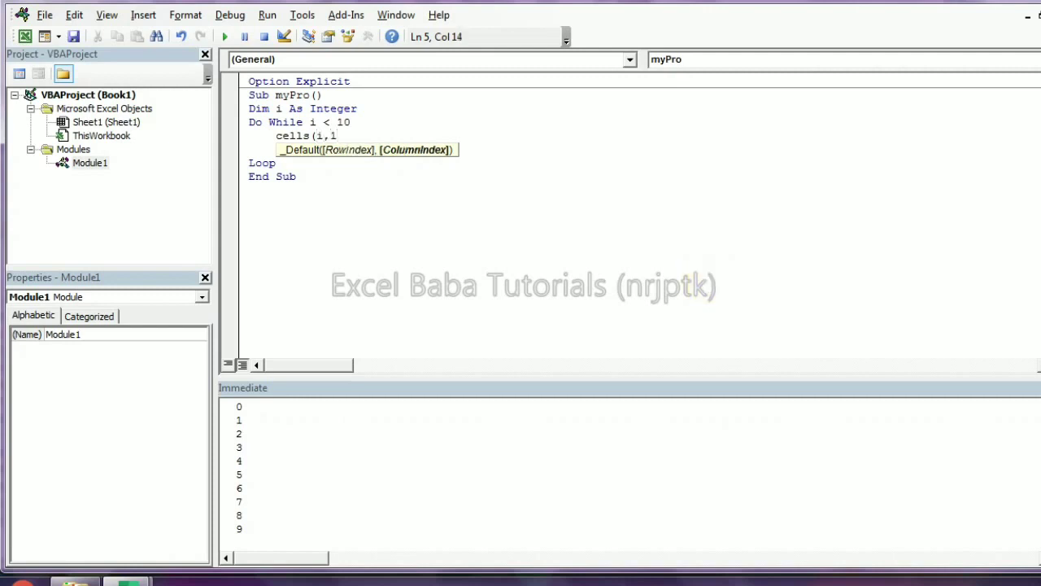
text().value=i)
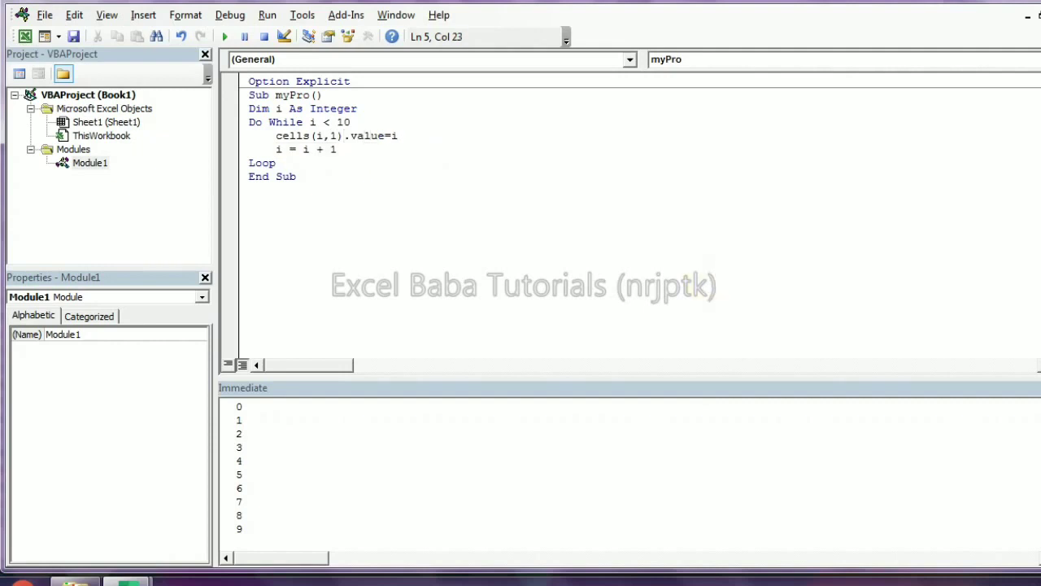
click(399, 135)
text("Value is ")
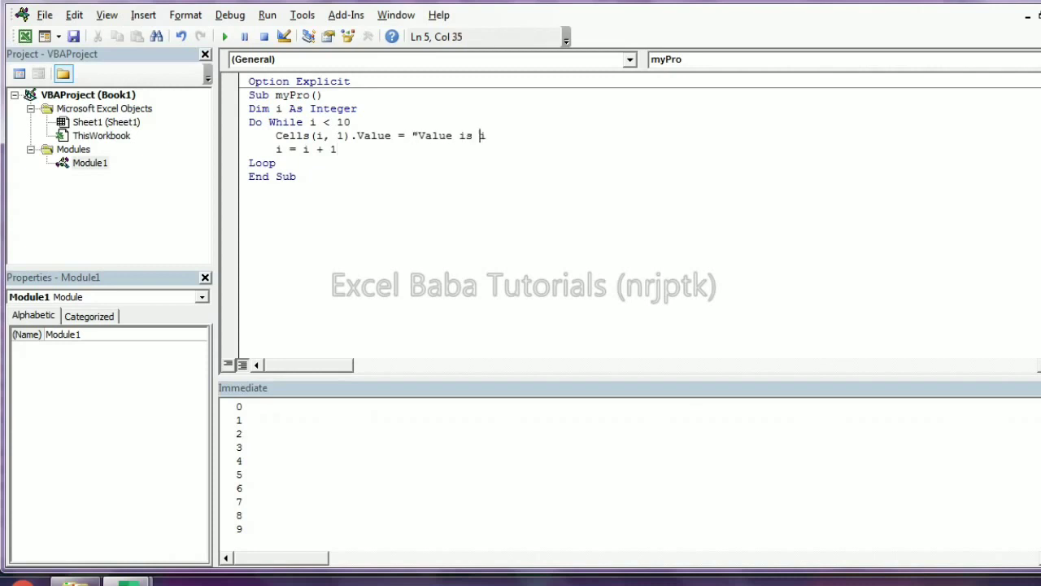
text( &)
key(Down)
click(325, 149)
key(Up)
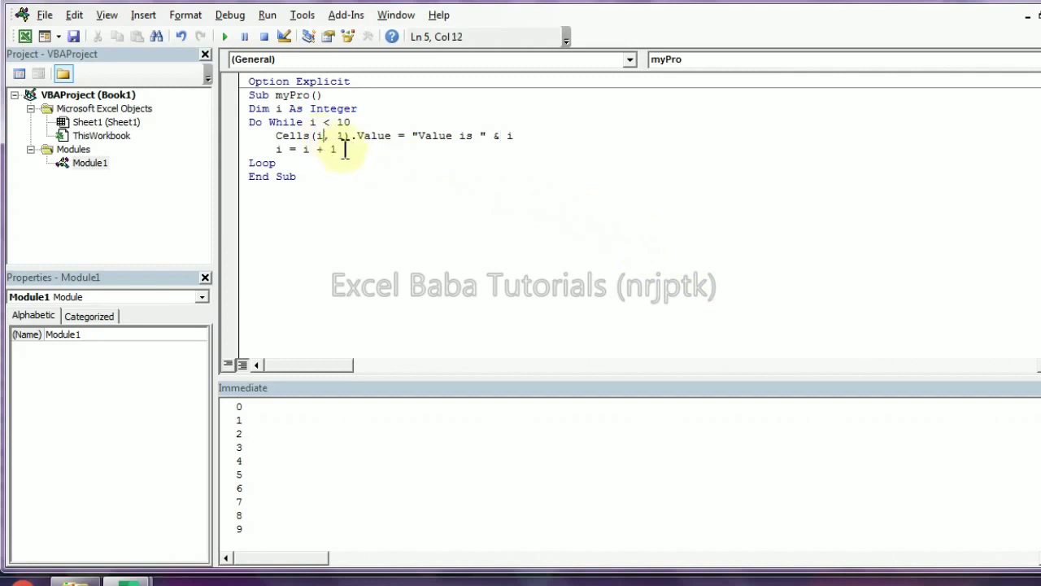
Add i = 1 below the Dim i As Integer declaration
click(360, 108)
key(Return)
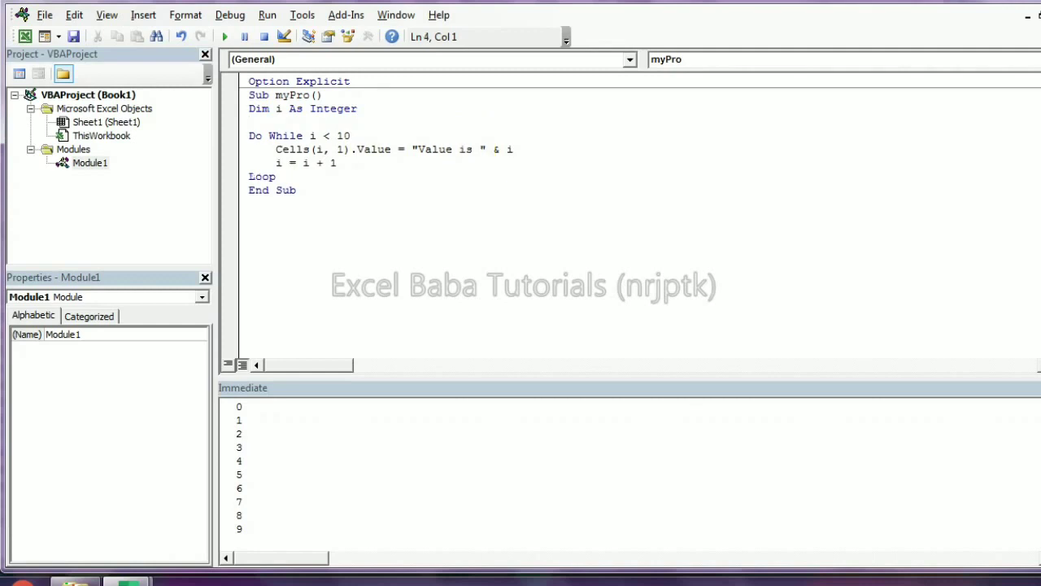
text(i=1)
key(Down)
Run myPro from Excel's Alt+F8 macro list to fill A1:A9, then return to the code
key(alt+F11)
click(246, 286)
key(alt+F8)
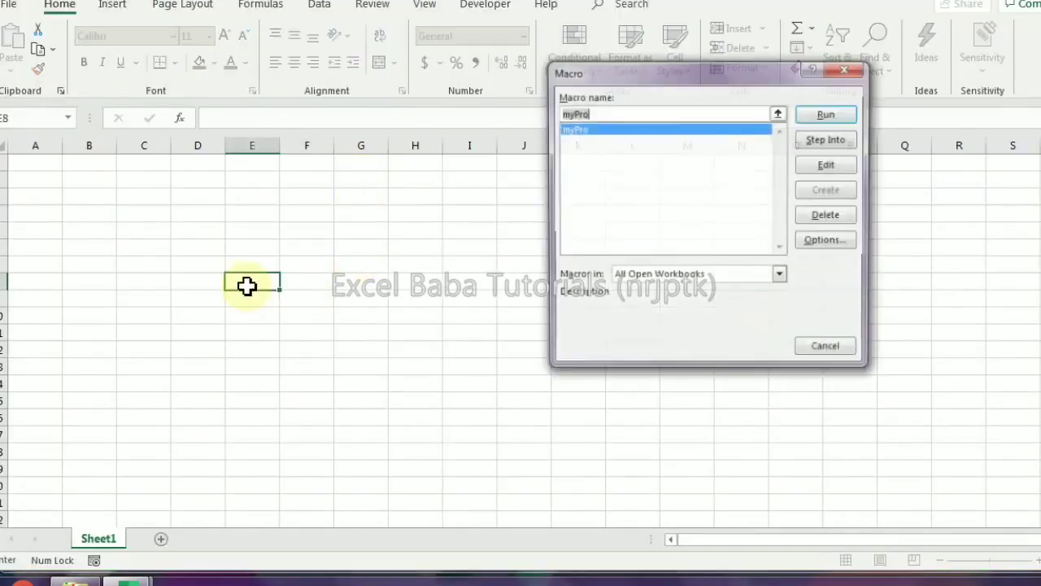
click(827, 118)
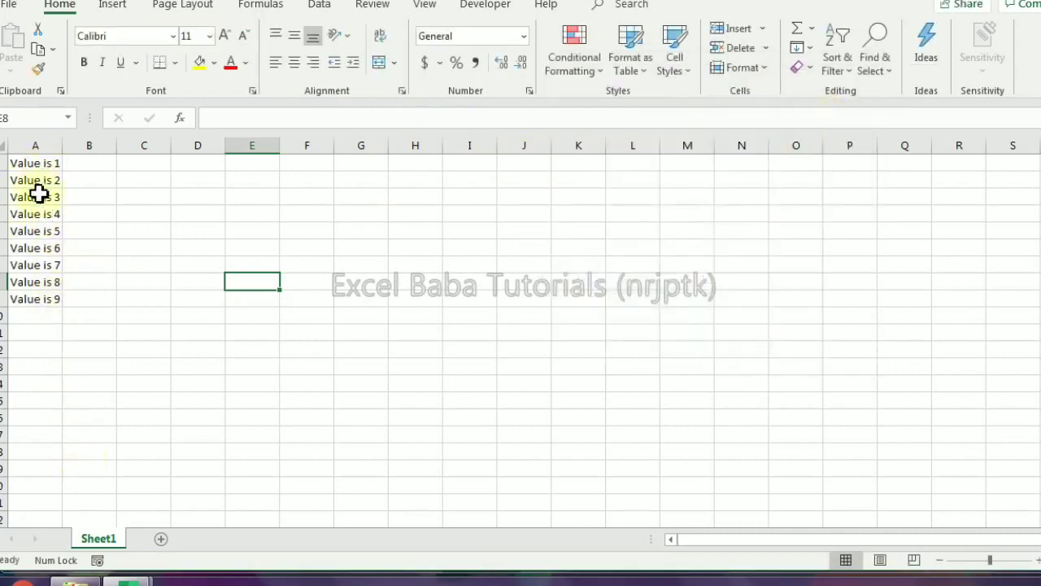
mouse_move(128, 581)
click(205, 488)
click(290, 135)
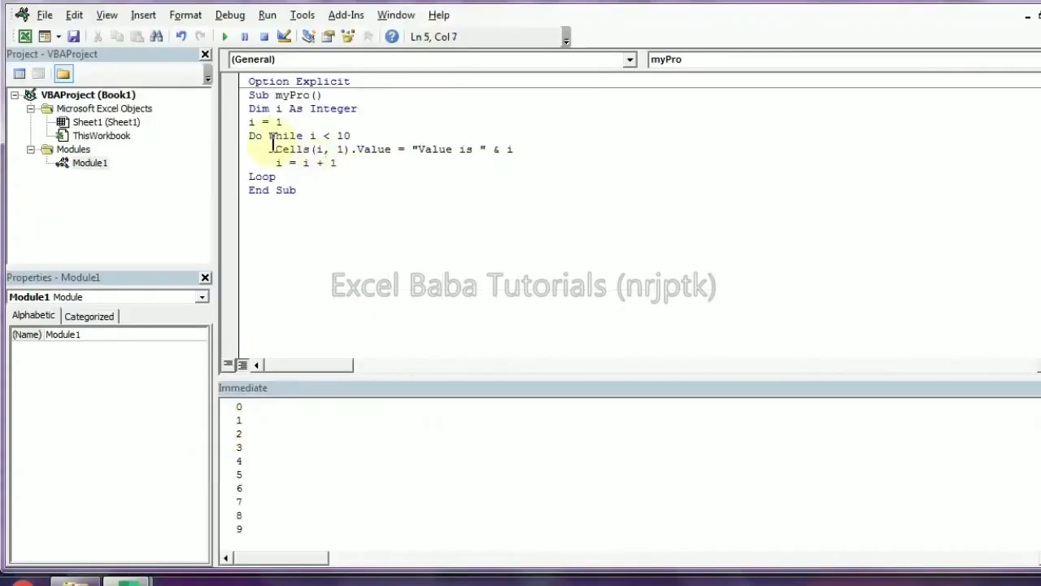
drag(268, 136, 358, 135)
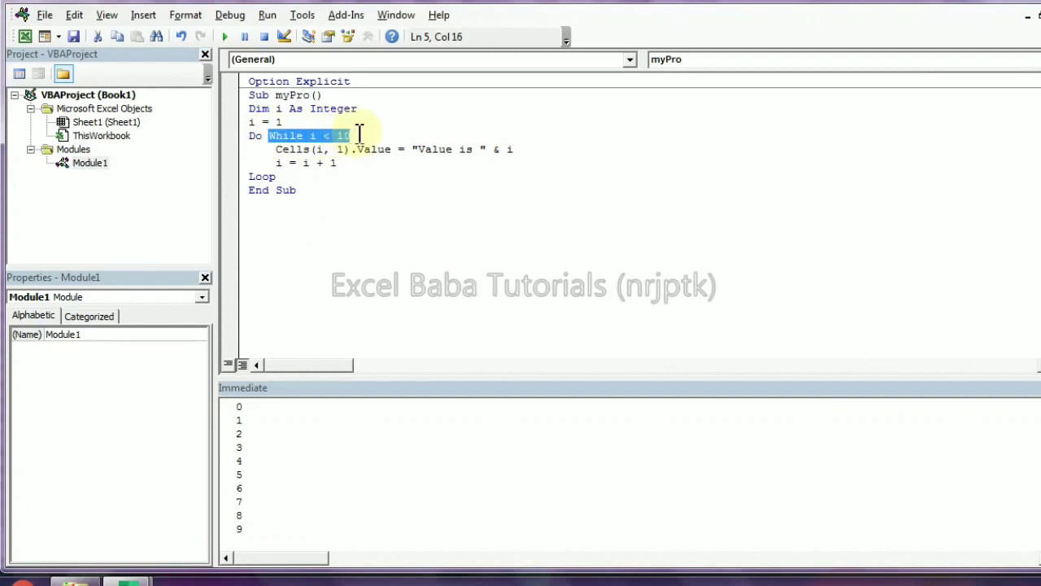
click(395, 190)
click(275, 136)
drag(274, 135, 351, 136)
click(364, 149)
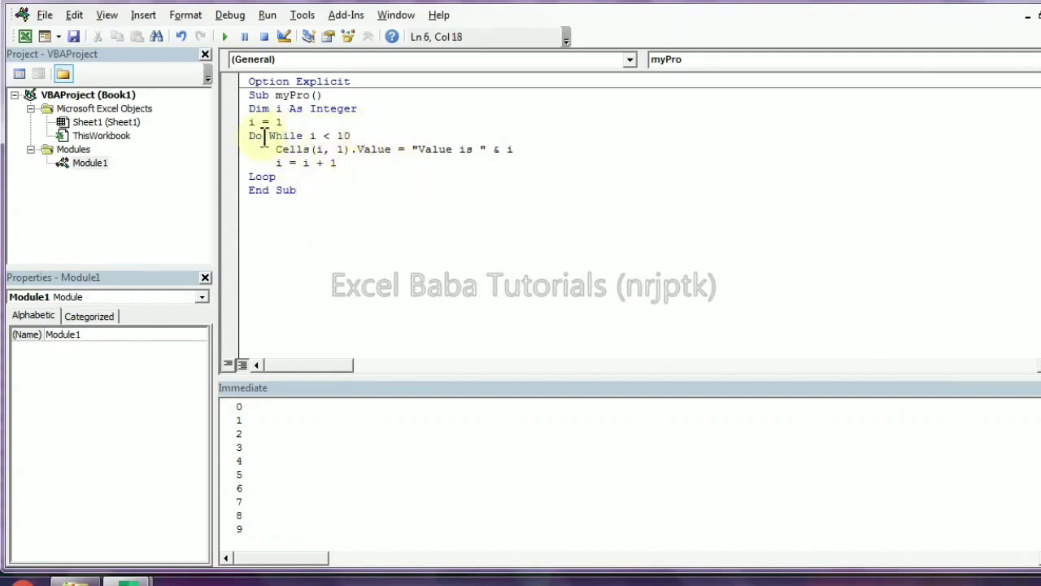
drag(269, 136, 353, 135)
key(ctrl+c)
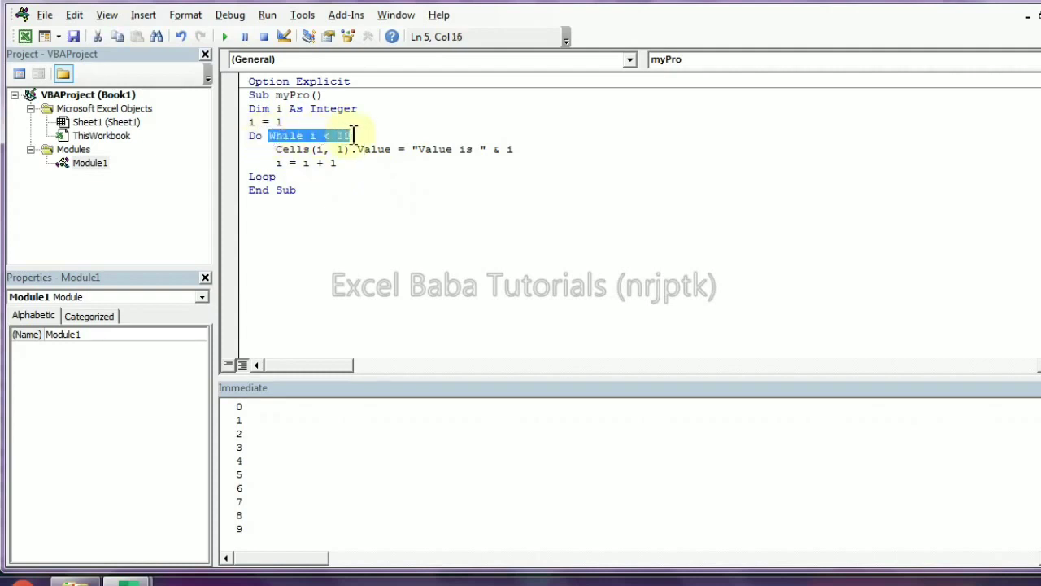
key(Delete)
click(276, 177)
key(ctrl+v)
click(402, 193)
key(Return)
click(324, 182)
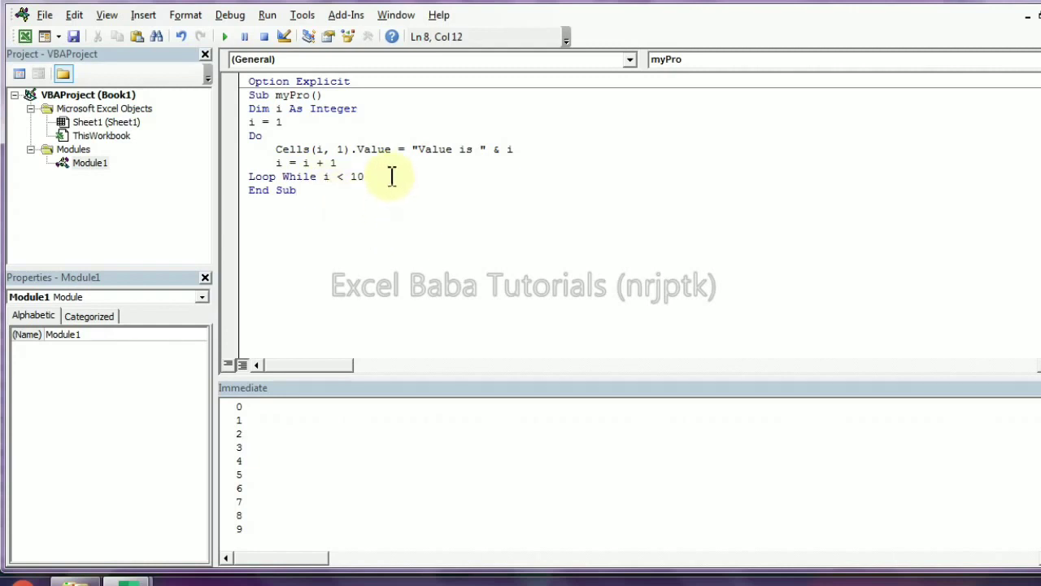
click(379, 177)
click(297, 126)
text(1)
click(383, 176)
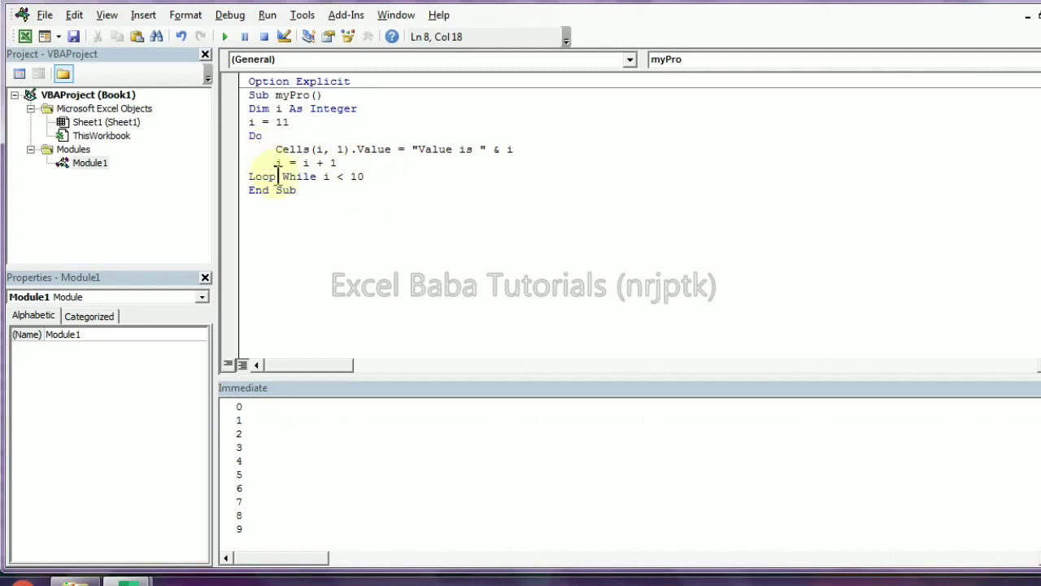
drag(262, 136, 356, 167)
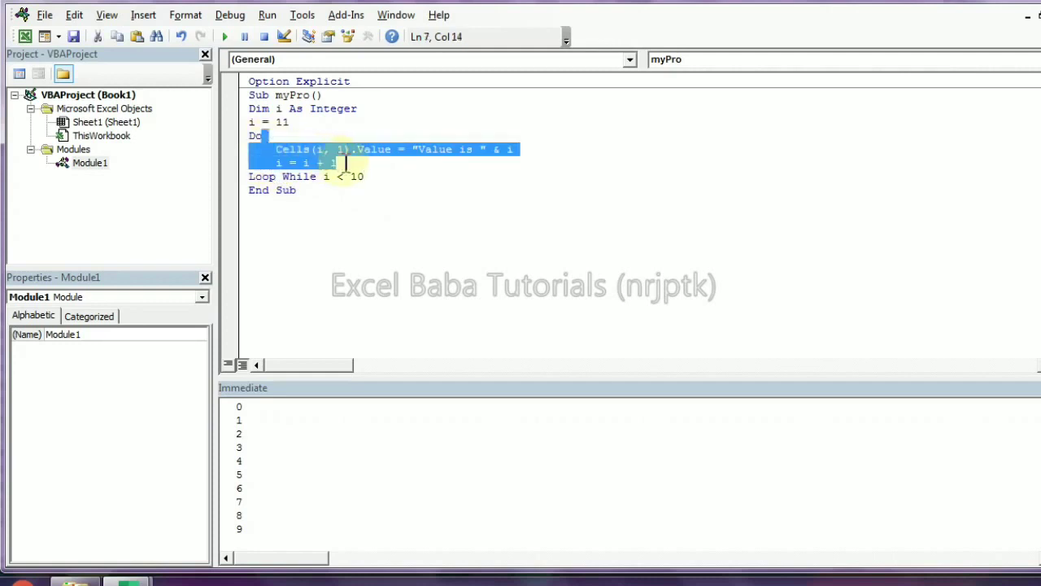
click(362, 174)
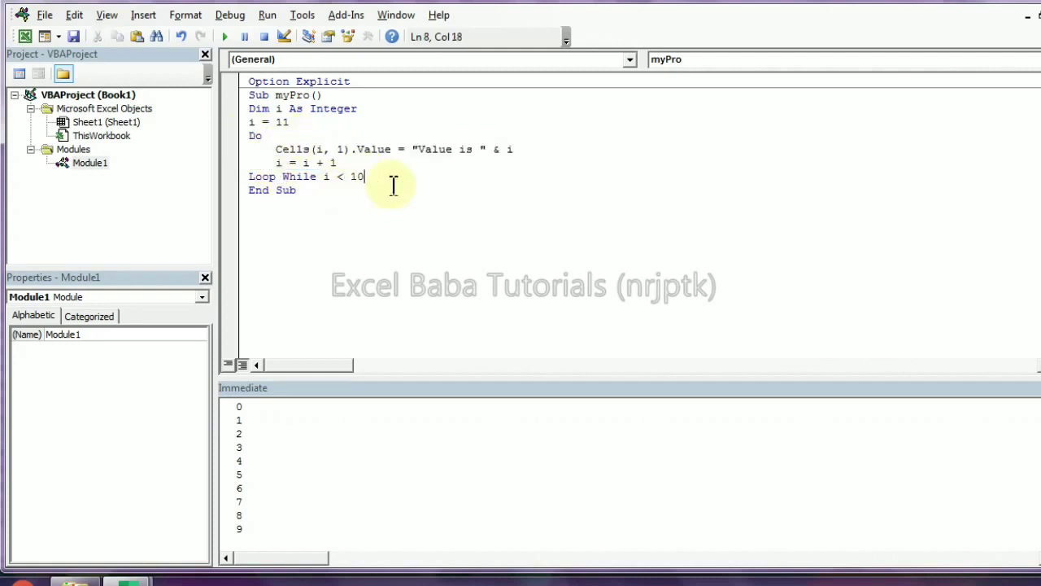
mouse_move(275, 138)
mouse_down()
mouse_move(355, 167)
mouse_move(289, 176)
mouse_up()
click(331, 177)
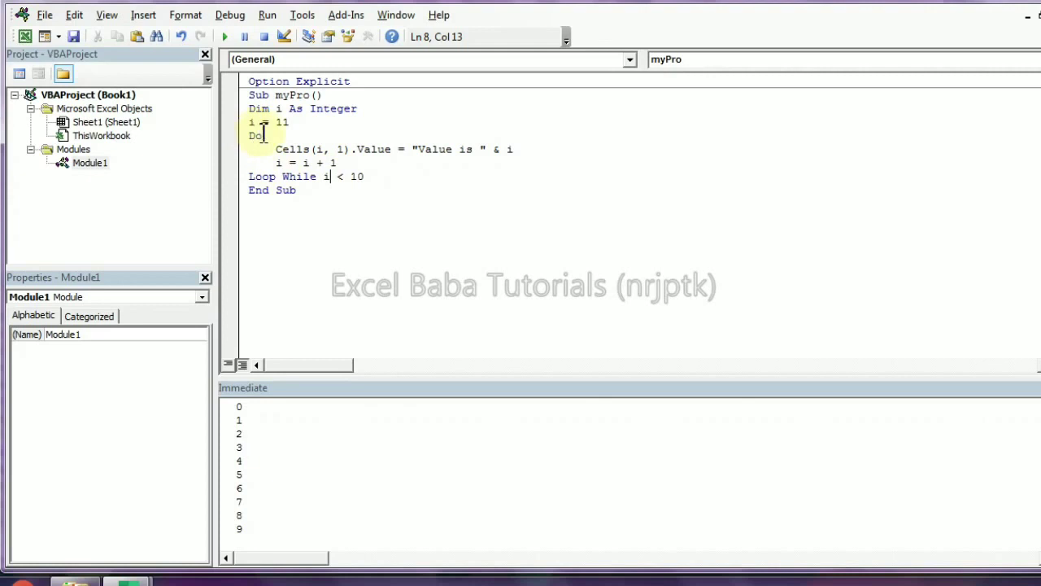
drag(322, 176, 364, 176)
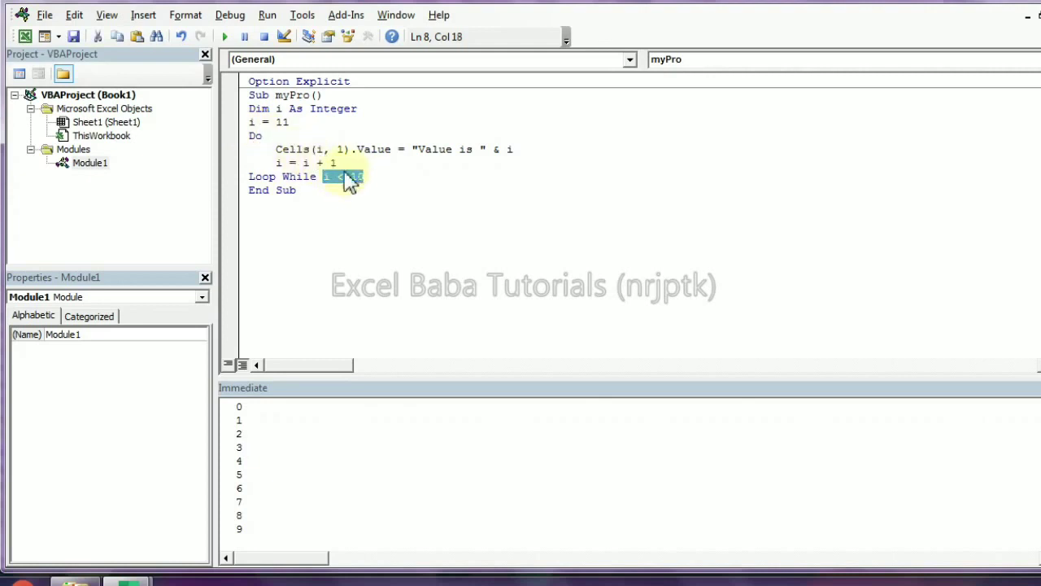
click(376, 178)
drag(276, 149, 353, 163)
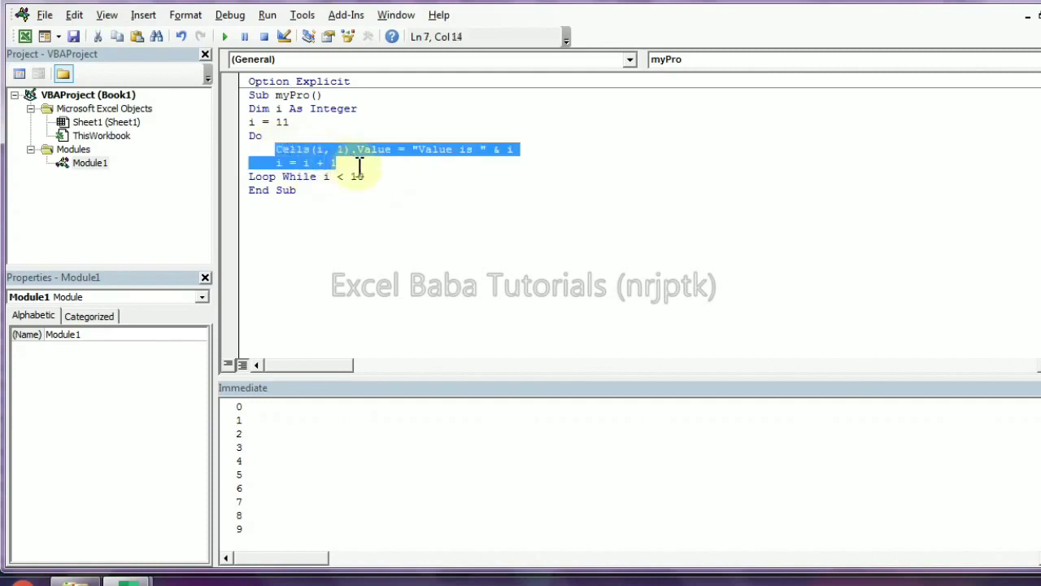
click(381, 175)
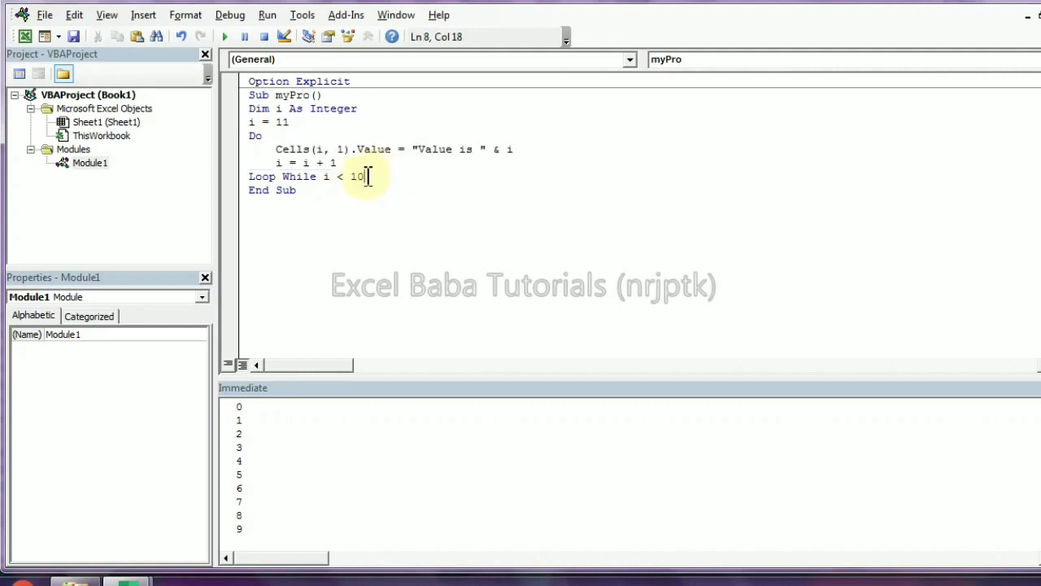
drag(365, 176, 248, 138)
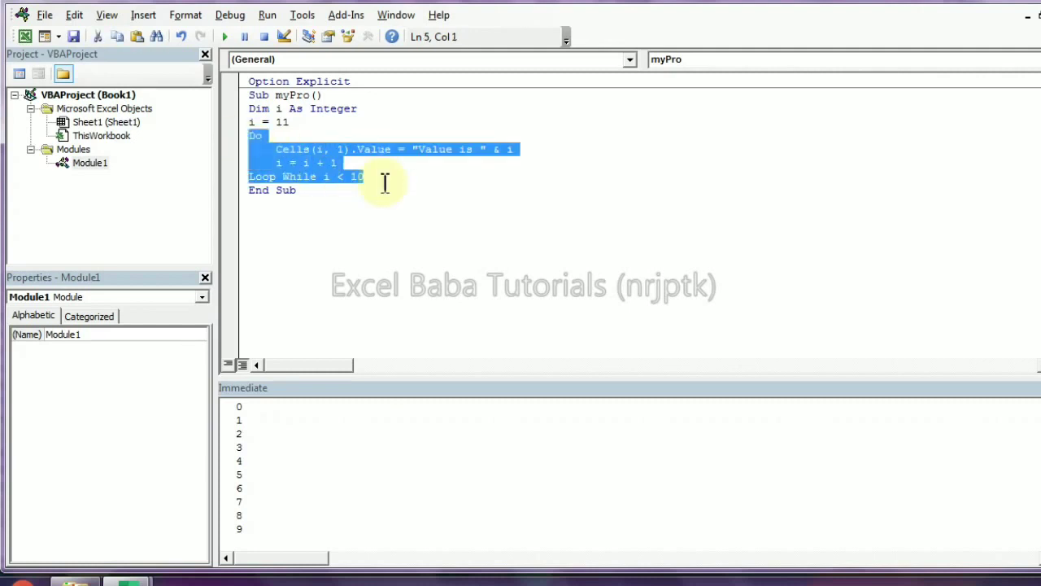
Write an empty While i < 10 … Wend loop
text(while )
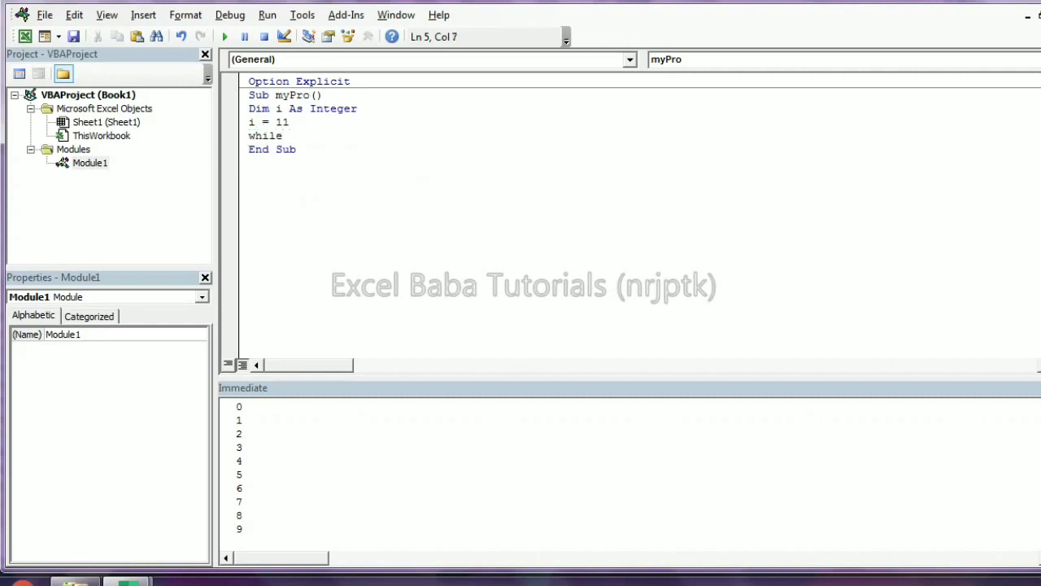
text(i<10)
key(Return)
key(Return)
key(Return)
text(wend)
click(249, 163)
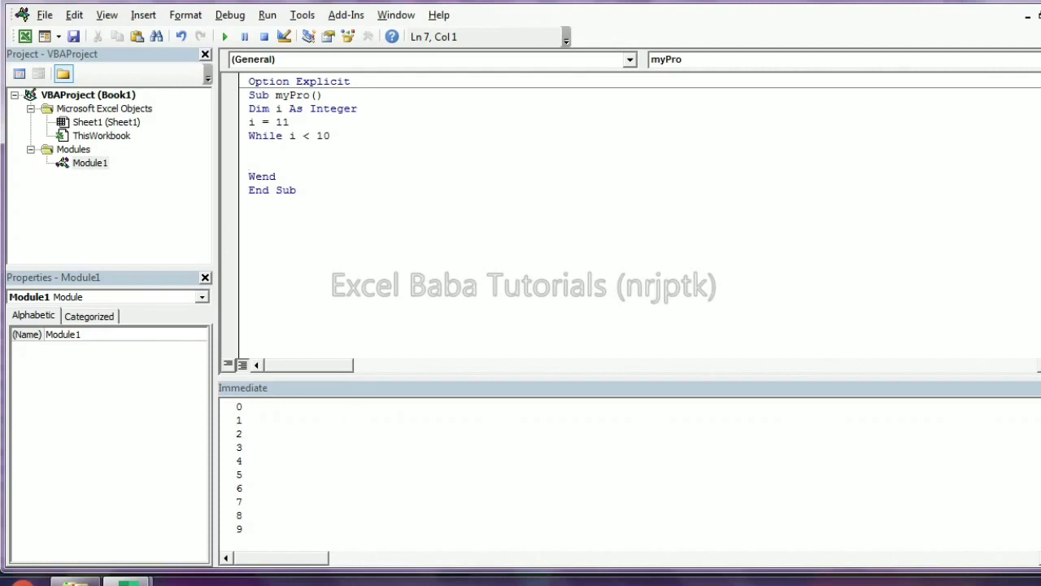
Select the entire While…Wend block
key(Down)
key(End)
key(shift+Home)
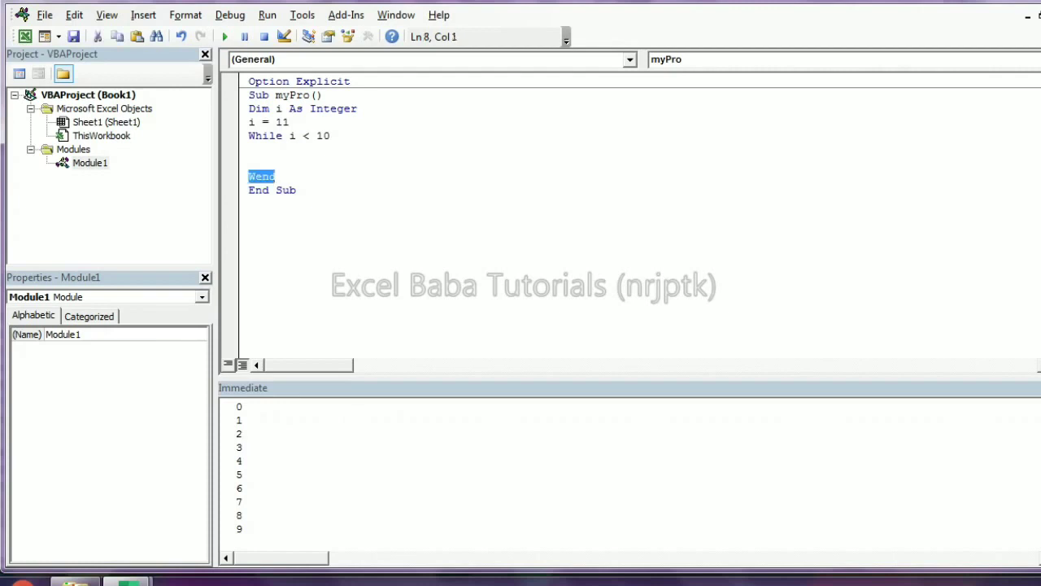
key(shift+Up)
key(shift+Up)
key(shift+Up)
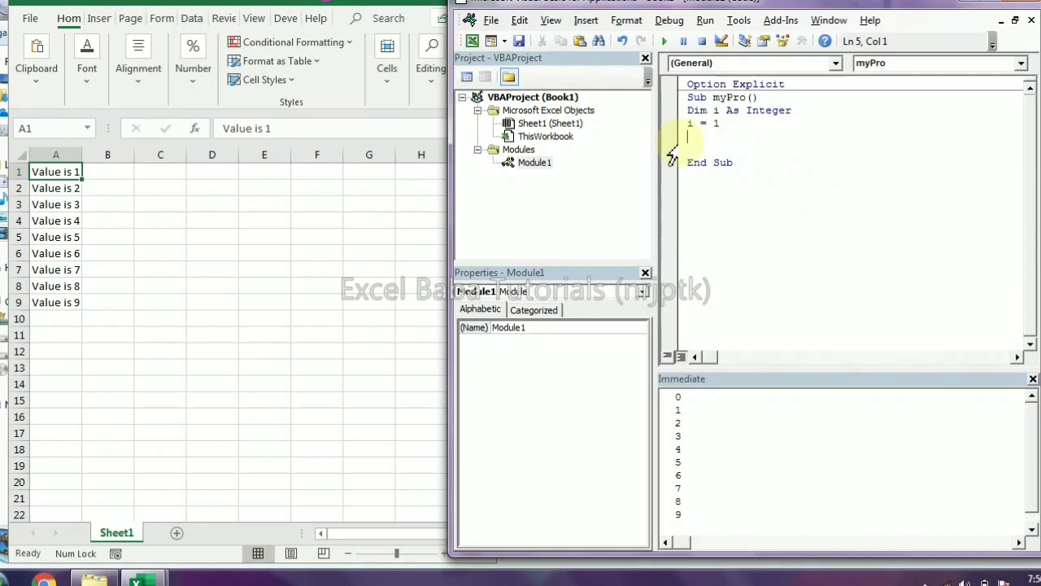
Create a Do Until i = 14 … Loop block, correcting the mistyped 'unit'
text(do un)
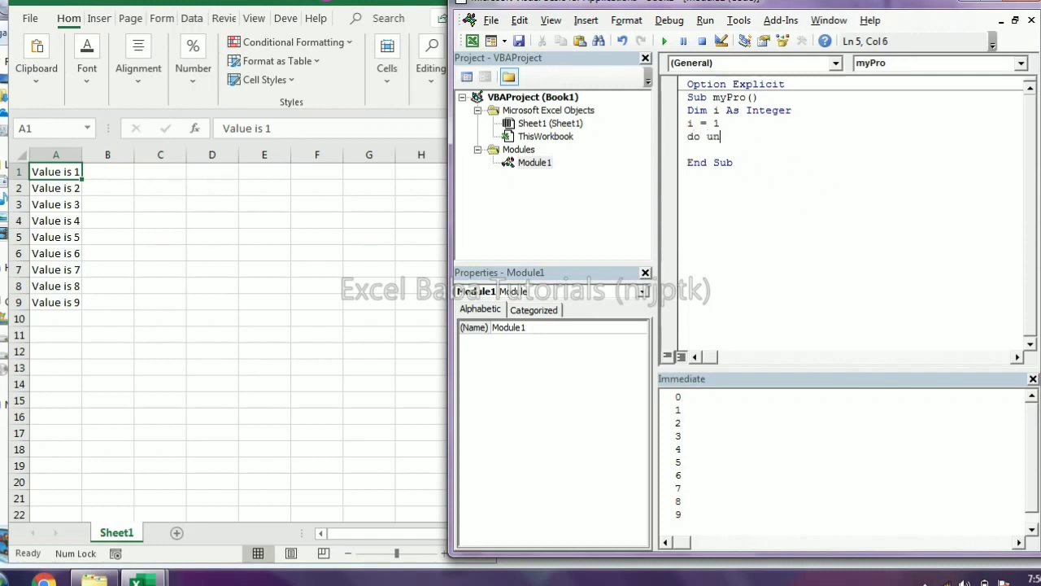
text(it i=14)
key(Left)
key(Left)
key(Left)
key(BackSpace)
key(BackSpace)
key(BackSpace)
key(Return)
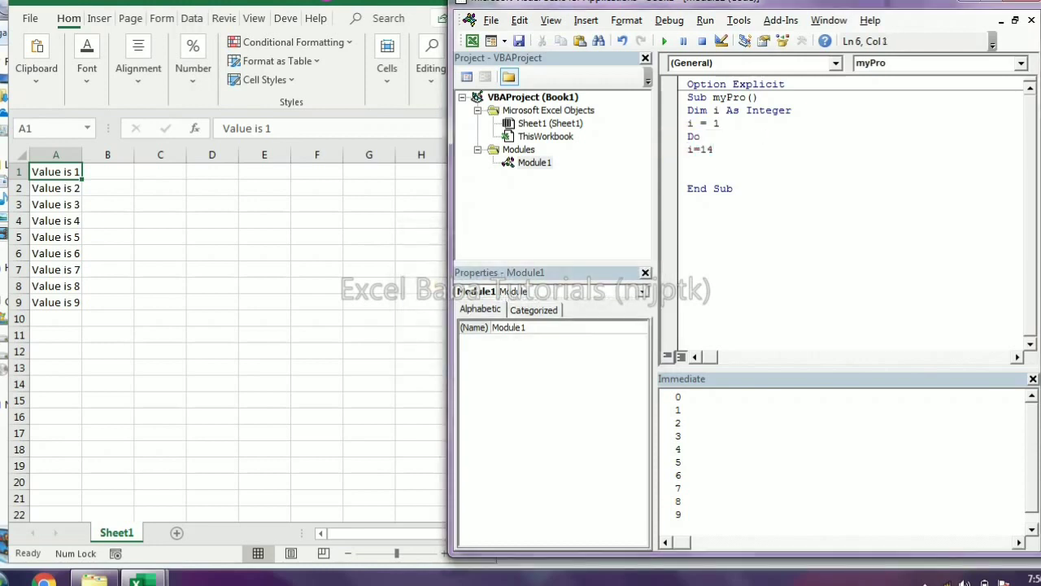
key(BackSpace)
key(BackSpace)
key(BackSpace)
key(BackSpace)
text(do until i=14)
key(Return)
key(Return)
text(loop)
key(Up)
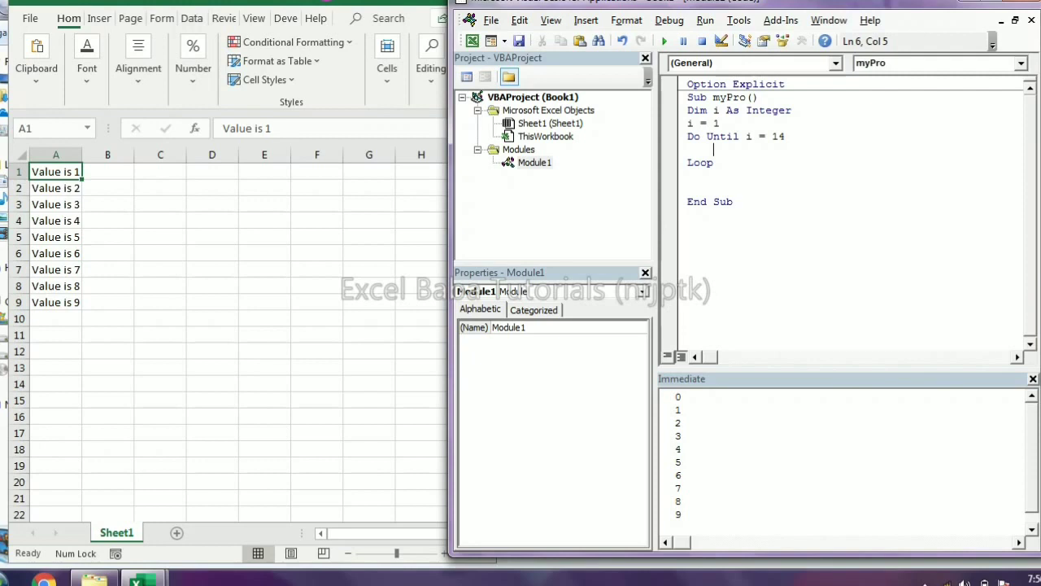
Fill the loop with Cells(i, 2).Value = i and i = i + 1, then run myPro
text(cells(i,2).value=i)
key(Down)
key(Up)
key(End)
key(Return)
text(i=i+1)
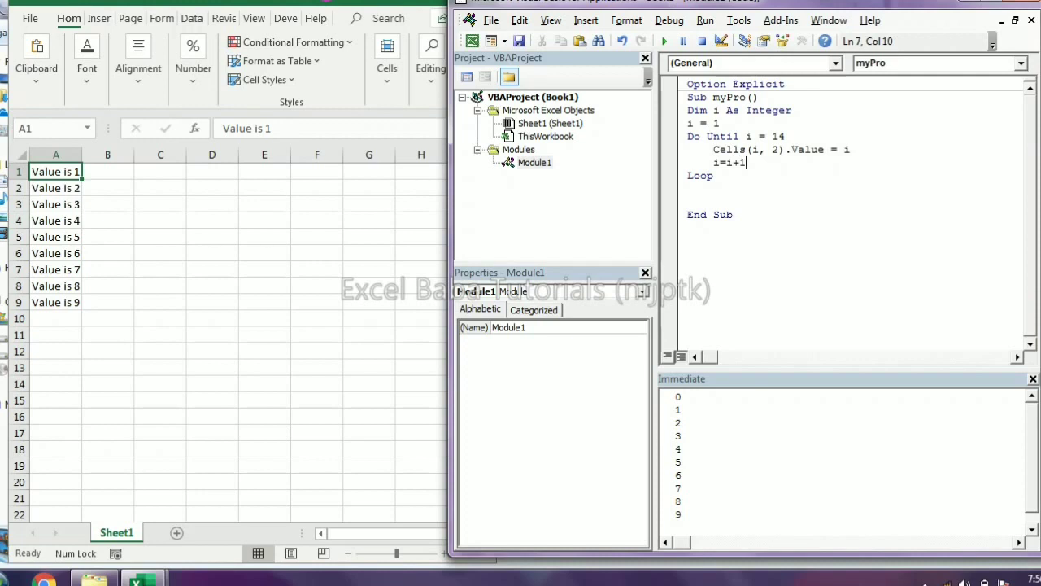
key(BackSpace)
text(2)
key(BackSpace)
text(1)
click(664, 40)
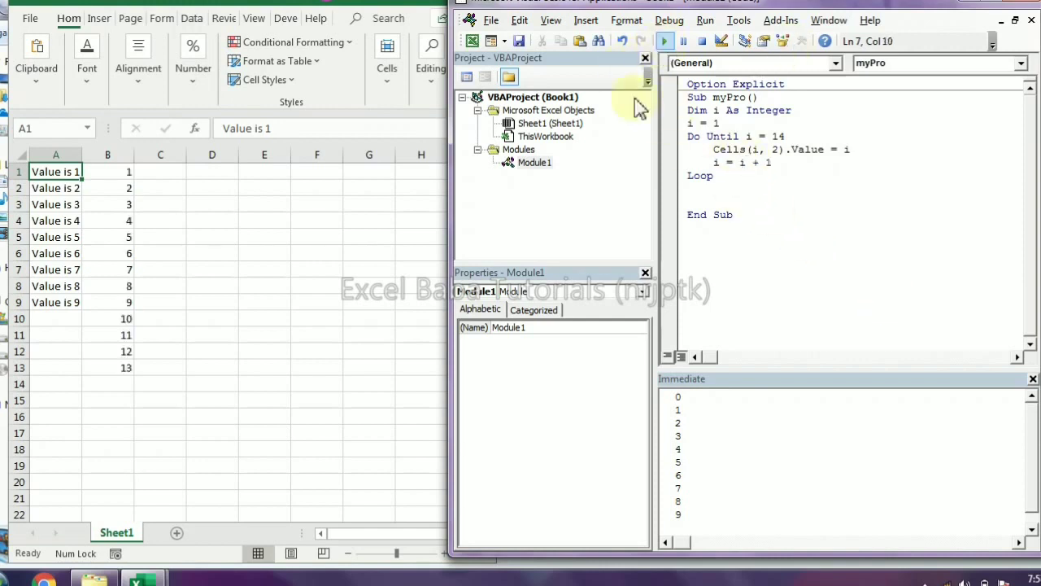
Change the loop's counter increment to i = i + 2
click(785, 168)
key(BackSpace)
text(2)
click(738, 173)
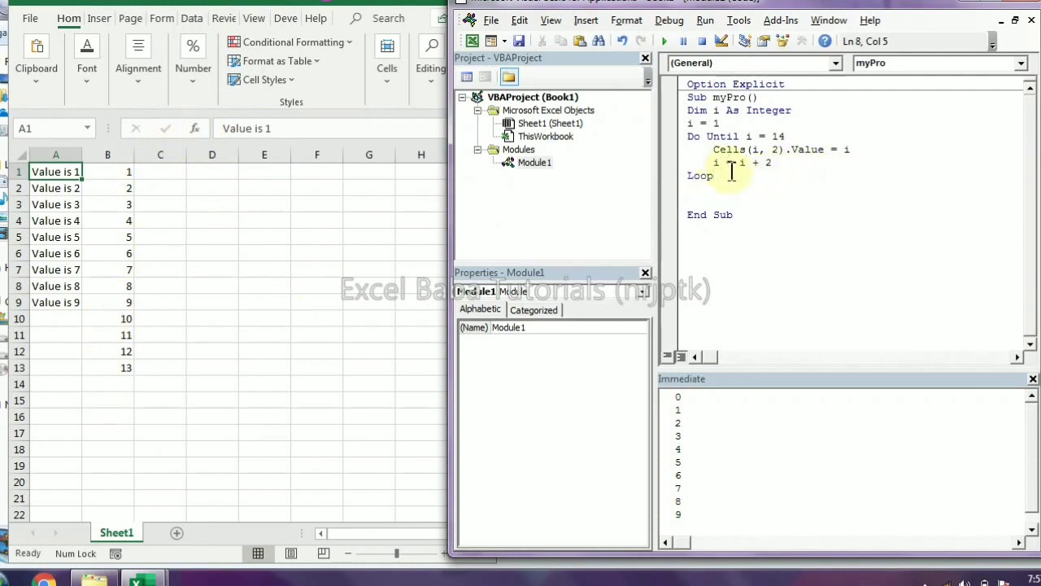
drag(690, 122, 719, 123)
click(756, 179)
Highlight the i = i + 2 counter line together with the Cells line above it
key(Down)
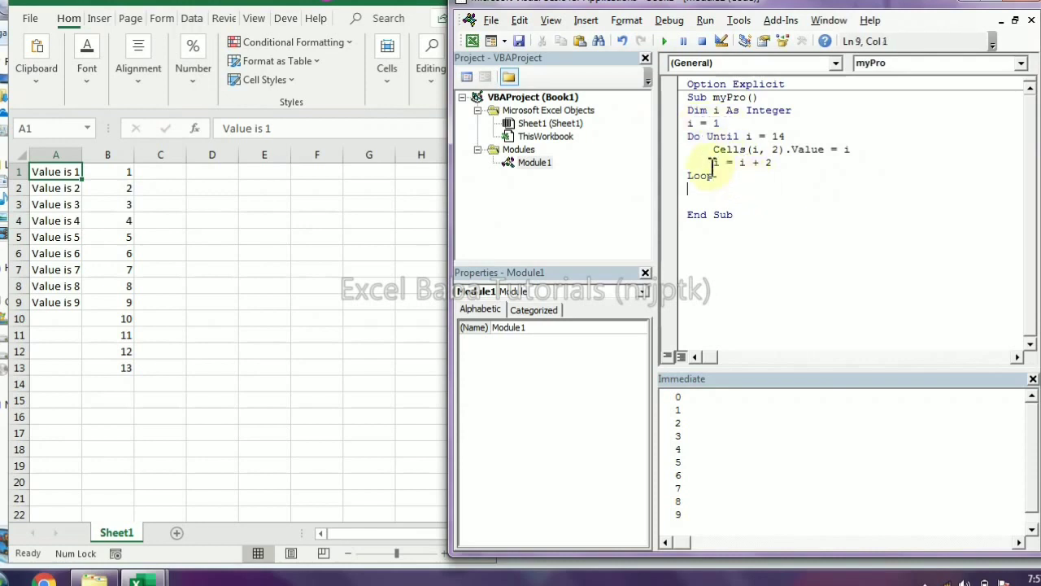
drag(711, 163, 775, 162)
click(740, 166)
click(715, 163)
drag(714, 163, 802, 165)
drag(700, 162, 784, 164)
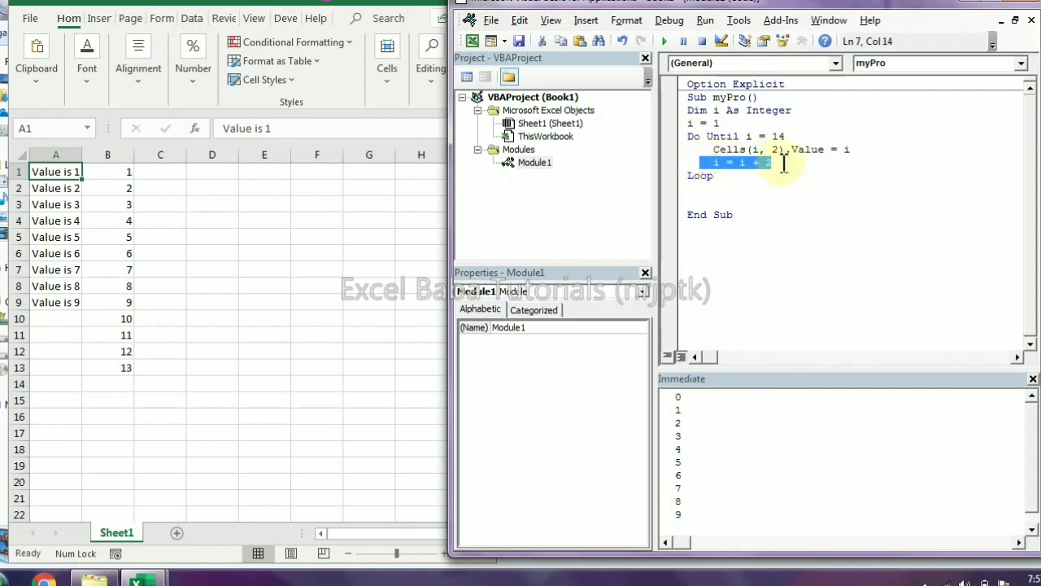
mouse_move(690, 150)
mouse_down()
mouse_move(802, 165)
mouse_move(698, 162)
mouse_move(783, 163)
mouse_up()
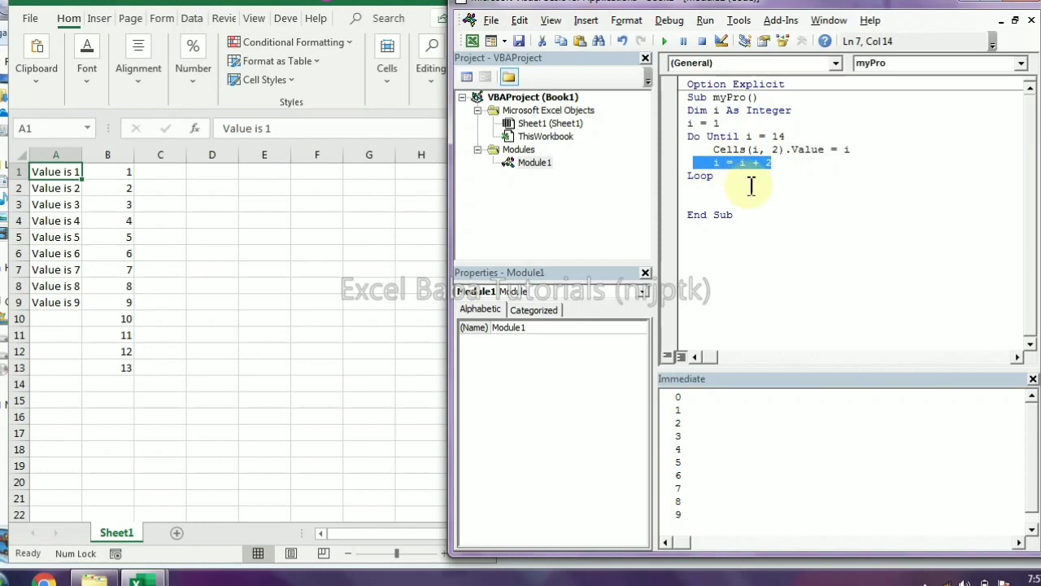
click(780, 165)
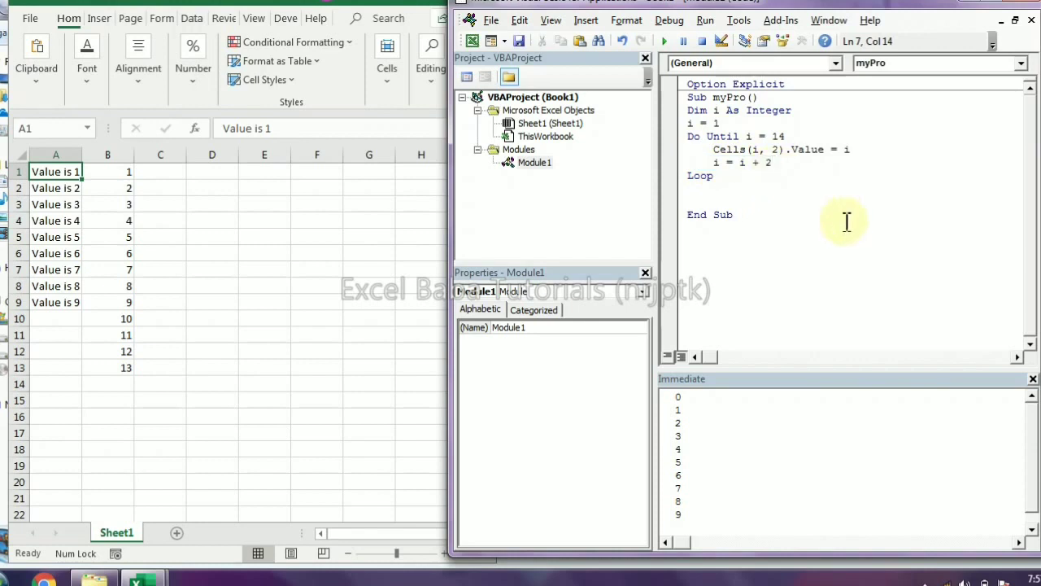
Remove the step value, dismiss the compile error, delete the Do Until loop, and select i = 1
key(BackSpace)
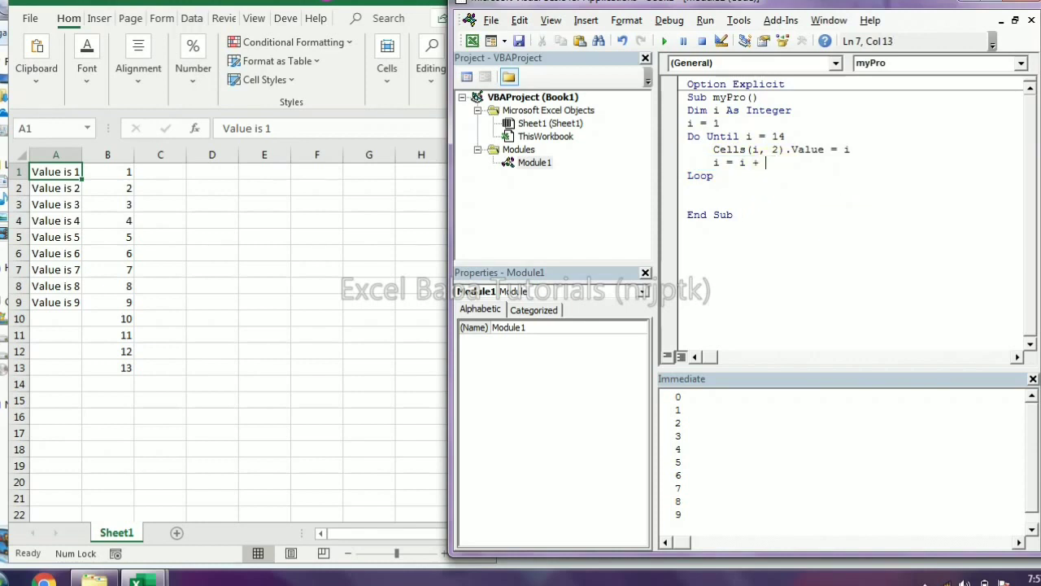
click(744, 197)
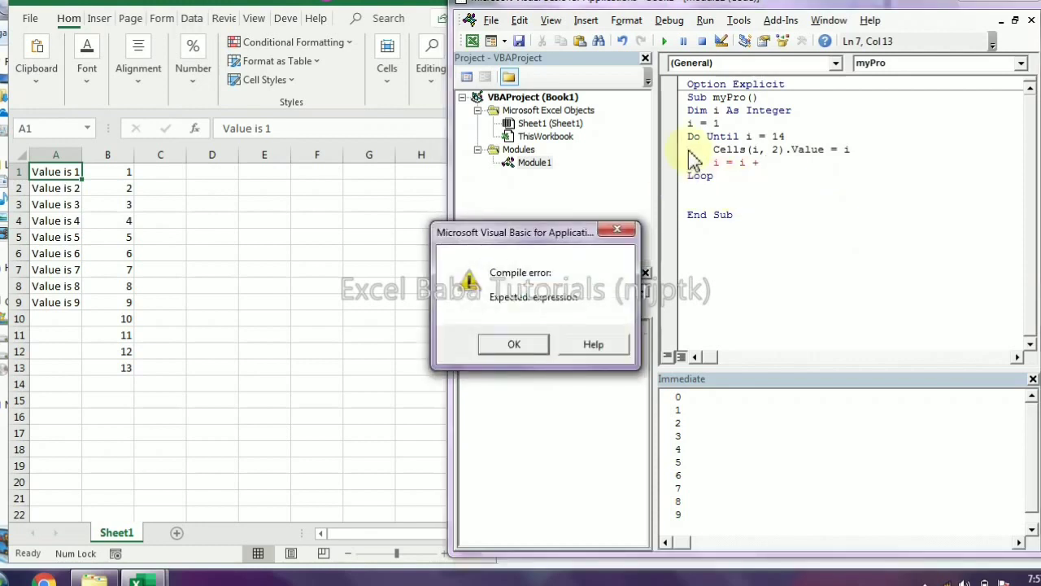
click(519, 345)
drag(716, 176, 688, 136)
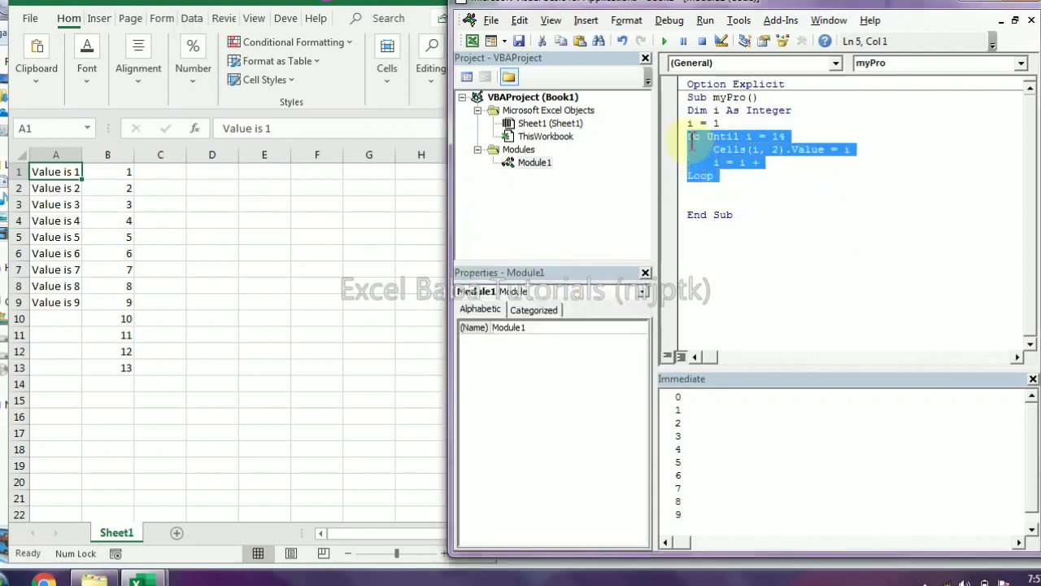
key(Delete)
key(shift+Up)
Replace the i = 1 line with an empty For i = 1 To 10 … Next loop
key(Delete)
text(for)
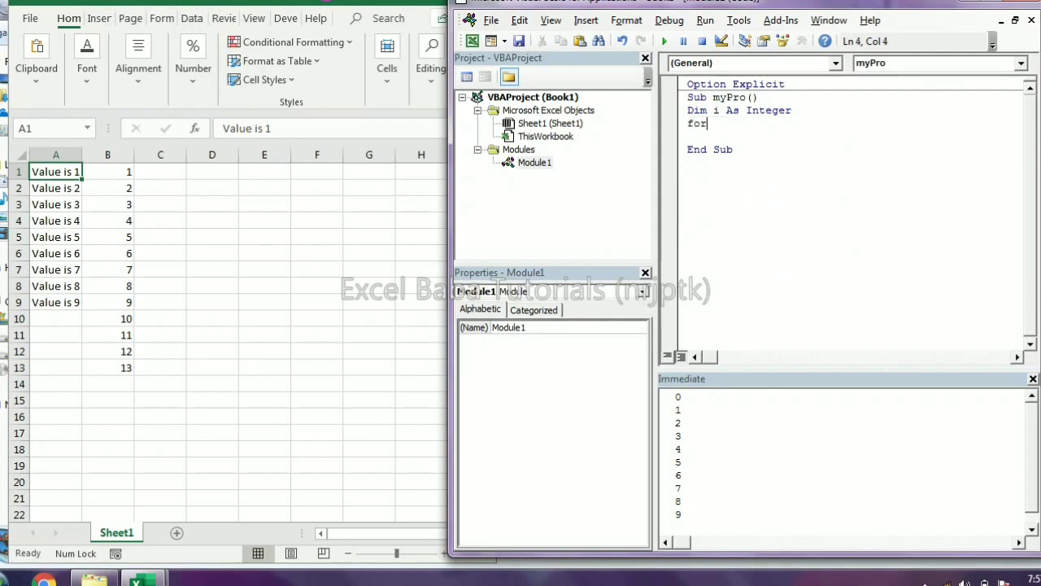
text(i=1 to 10)
key(Return)
key(Return)
text(mnex)
key(BackSpace)
key(BackSpace)
key(BackSpace)
key(BackSpace)
text(next)
Add Cells(i, 3).Value = i inside the loop and run it to fill C1:C10 with 1–10
key(Up)
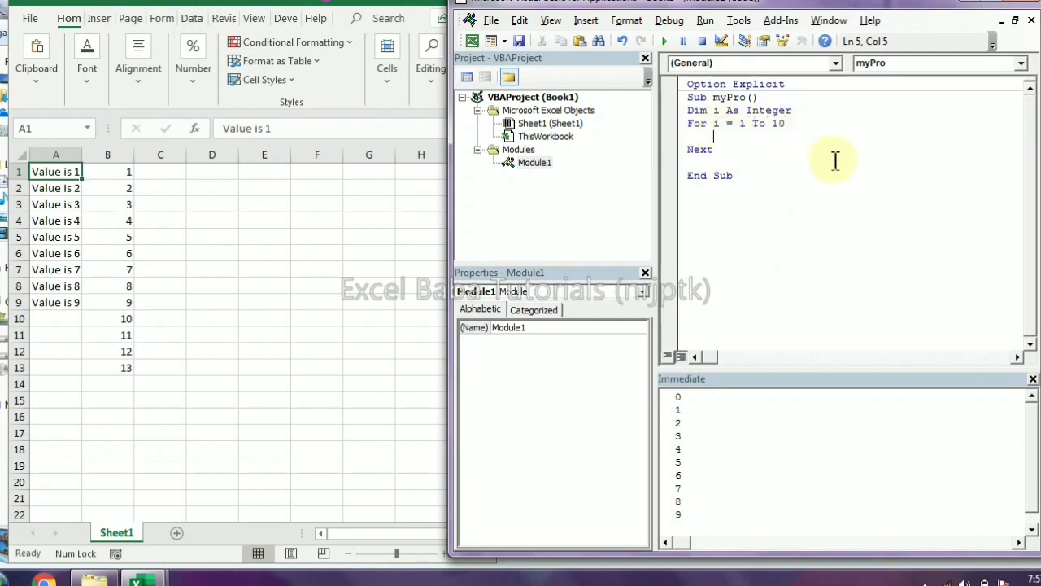
text(cells()
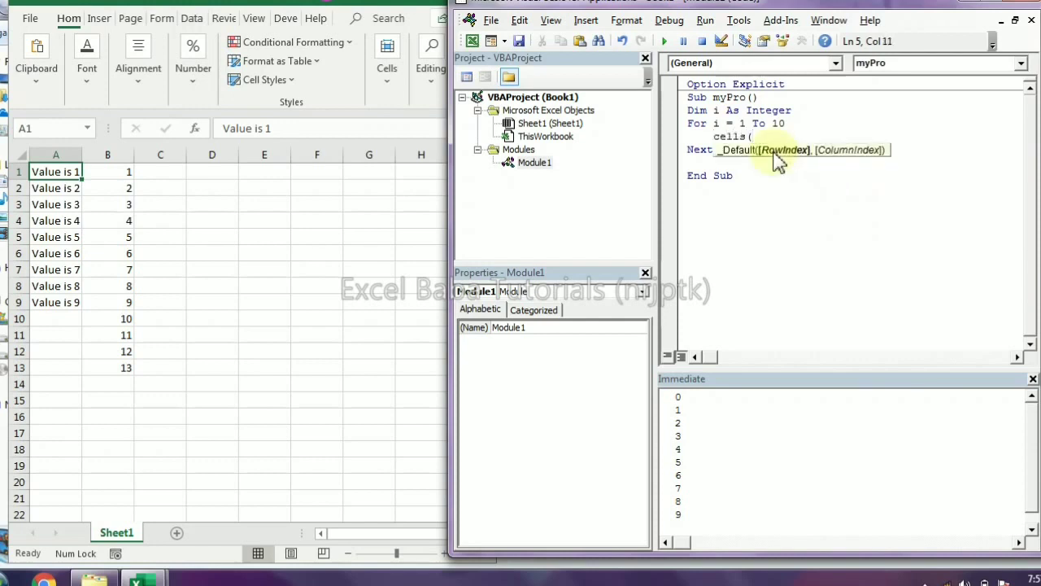
text(i, 3).value=i)
key(Down)
key(Up)
click(665, 41)
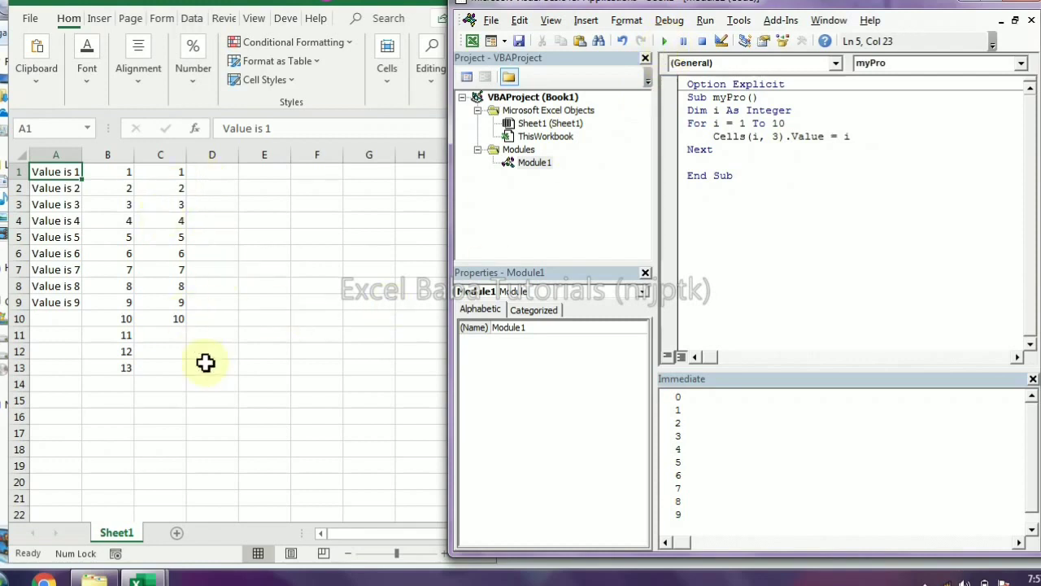
Open a new indented line inside the loop after the Cells statement
click(804, 123)
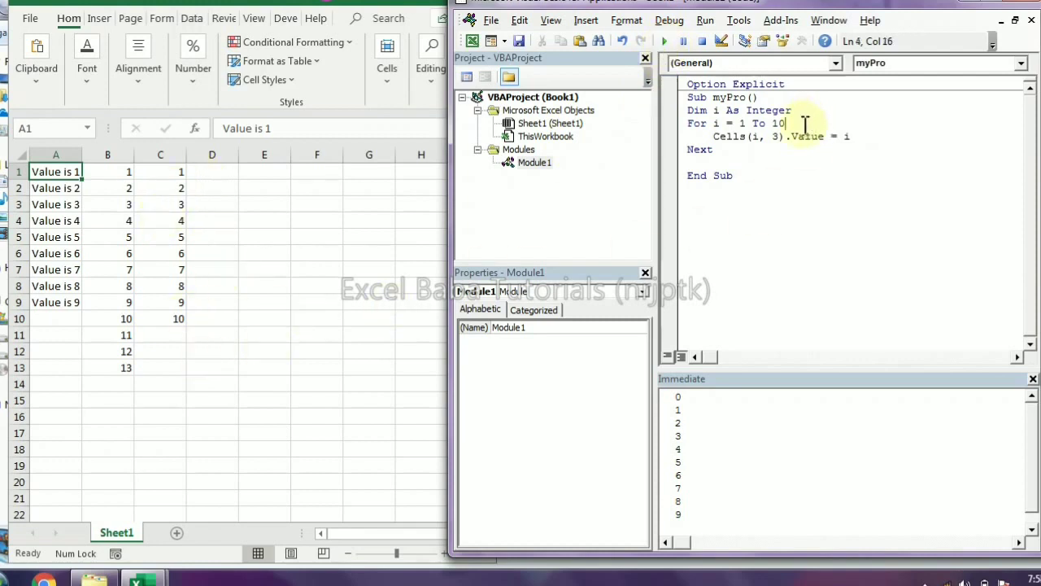
key(Down)
key(End)
key(Return)
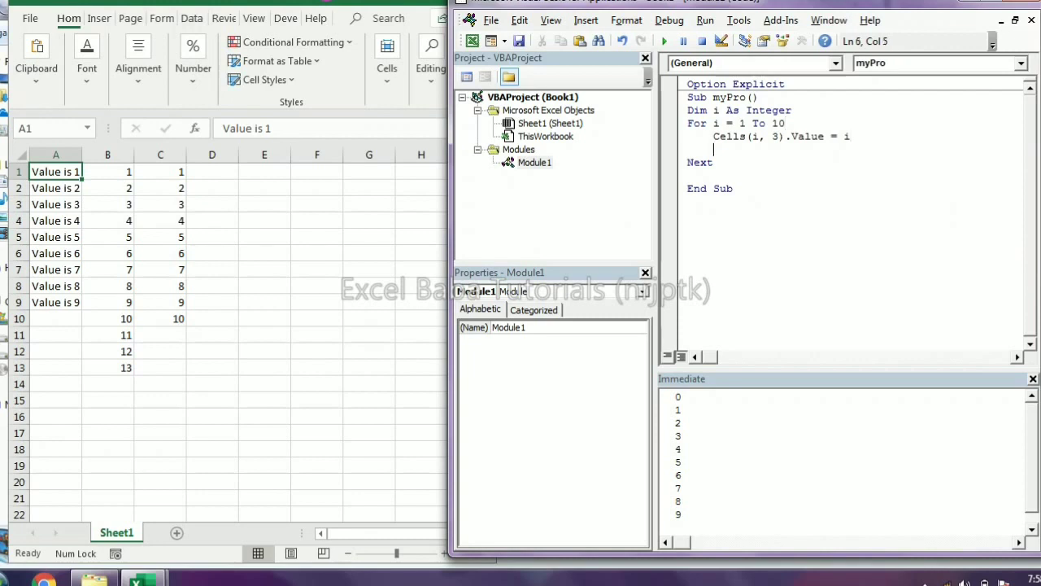
Type an i = i + 1 line in the loop, then delete it again
text(i = i + 1)
key(Down)
click(740, 149)
mouse_move(719, 123)
mouse_down()
mouse_move(797, 123)
mouse_move(713, 149)
mouse_move(788, 151)
mouse_up()
click(827, 162)
key(Delete)
Append Step 2 to the For i = 1 To 10 line
click(795, 123)
key(Left)
text(step )
text(2)
key(Down)
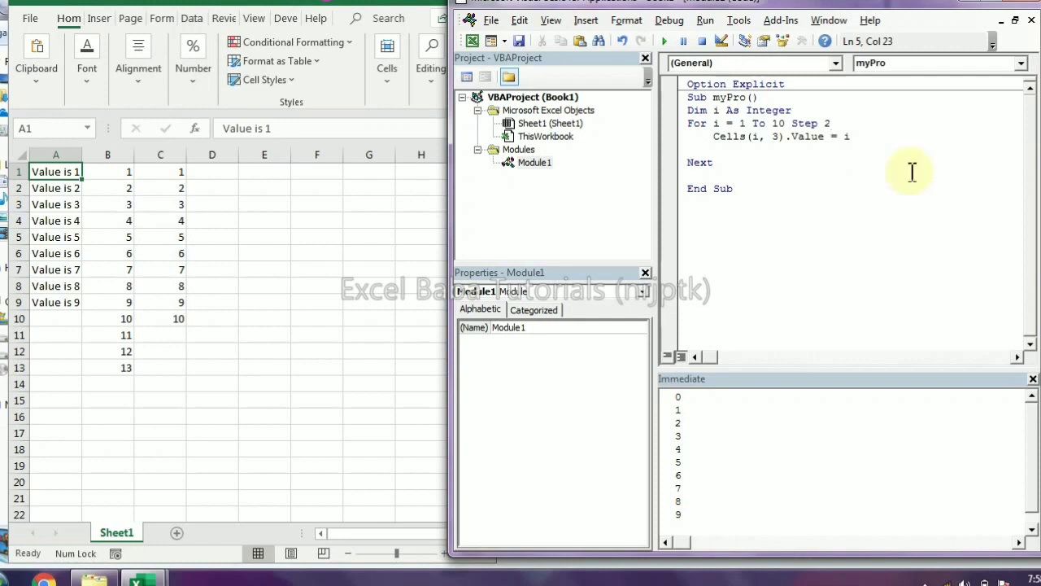
Change the Cells(i, 3) statement to set .Font.Color = vbRed instead of .Value = i
click(742, 155)
click(779, 135)
key(BackSpace)
text(4)
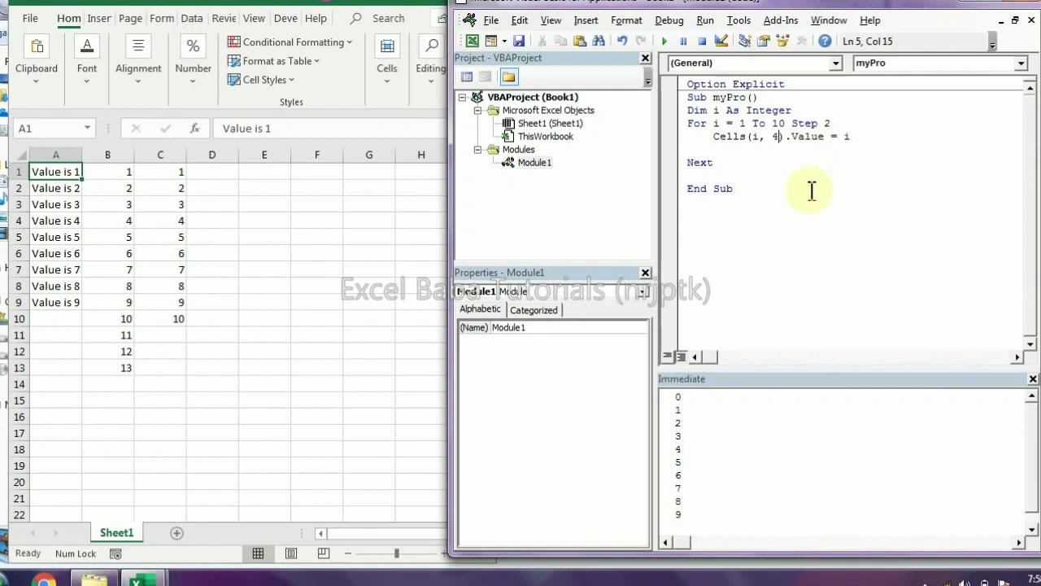
key(BackSpace)
text(3)
key(End)
key(shift+Left)
key(shift+Left)
key(shift+Left)
key(shift+Left)
key(shift+Right)
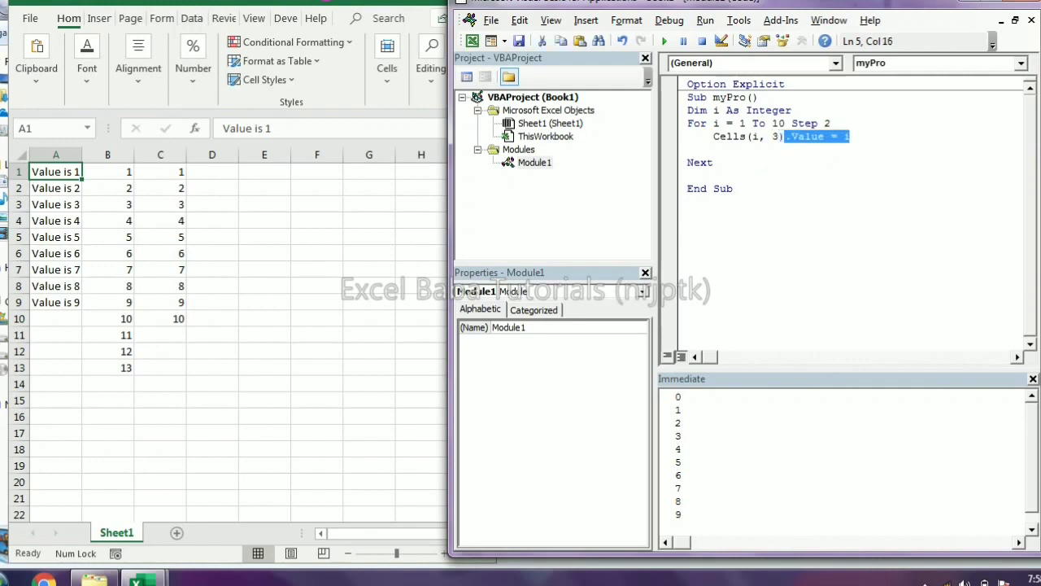
text(.)
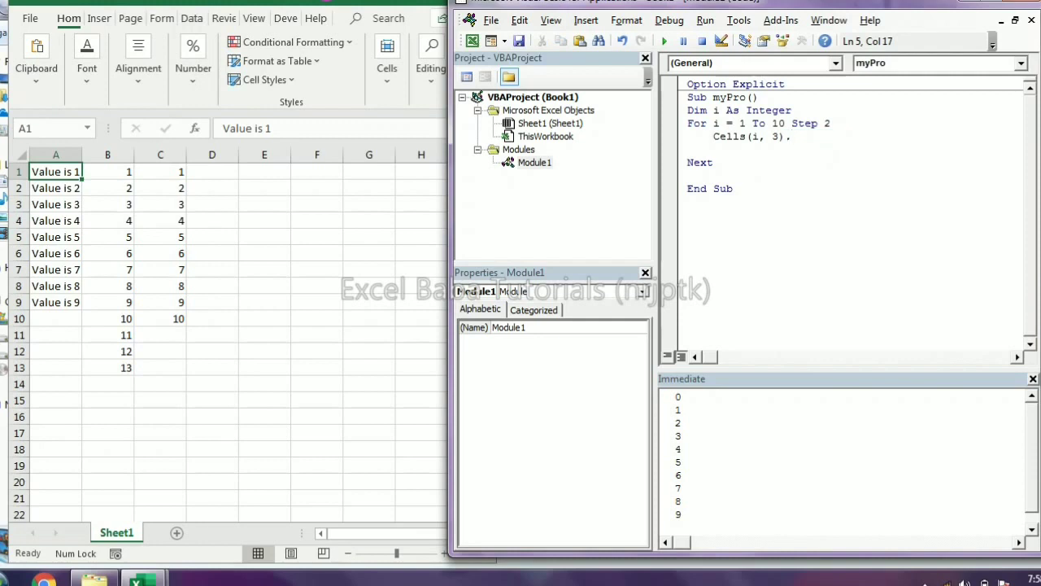
text(font.color=vbRed)
key(Down)
key(Up)
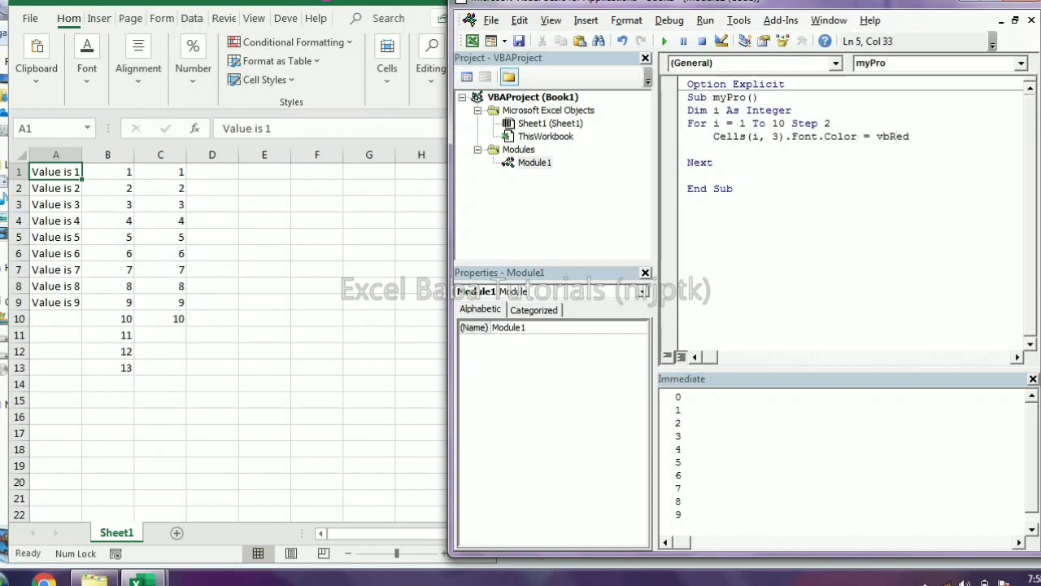
Run the macro to turn C1, C3, C5, C7 and C9 red, then select the Font.Color statement
click(665, 42)
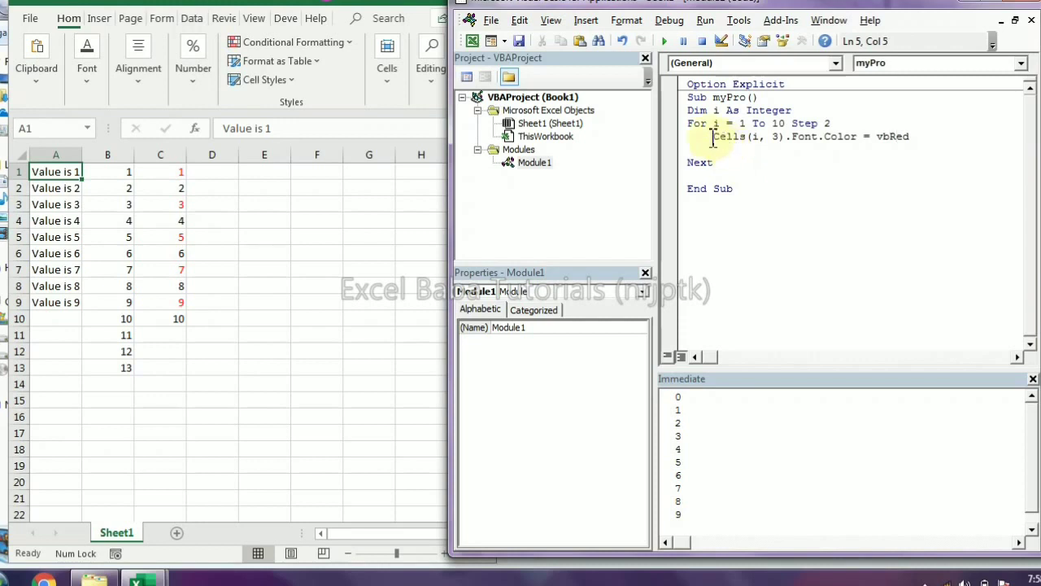
drag(713, 136, 937, 140)
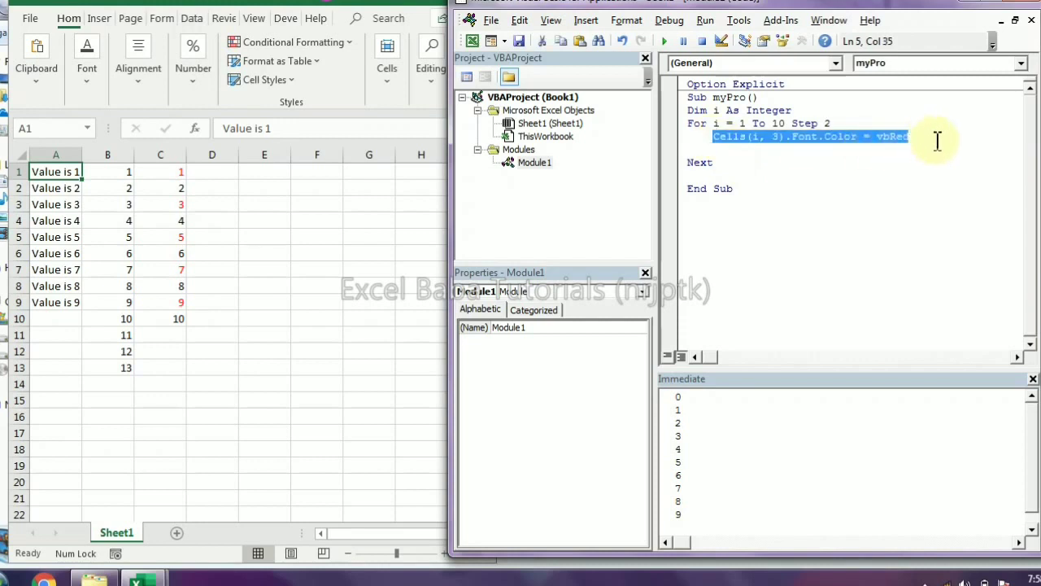
click(785, 151)
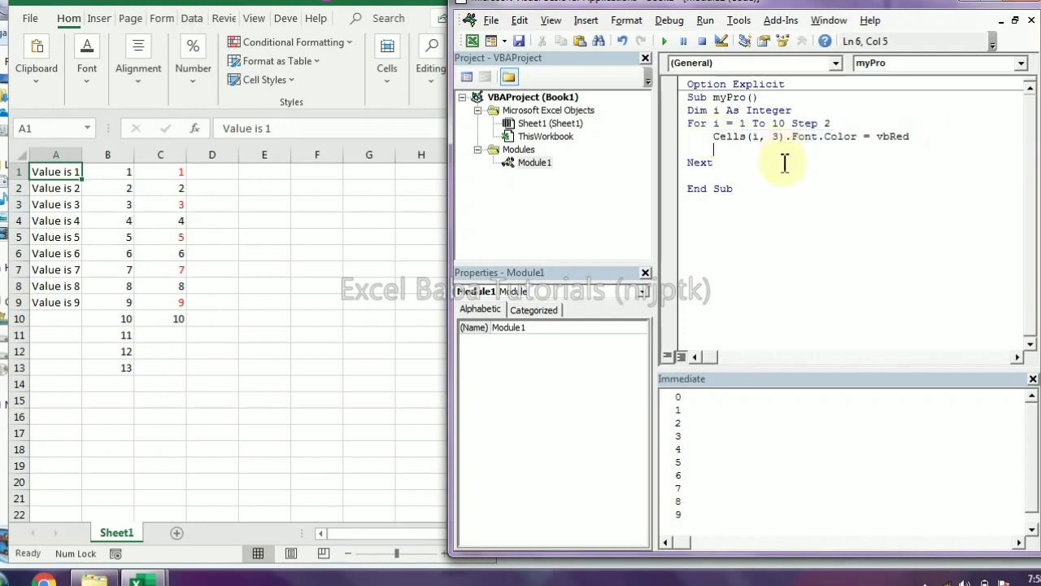
drag(713, 137, 932, 143)
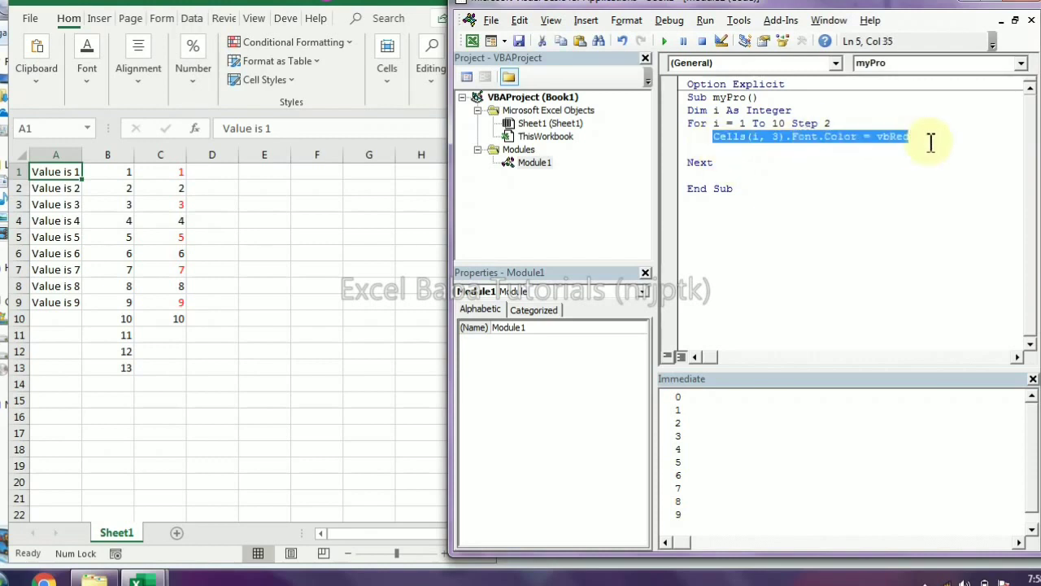
Delete the Font.Color statement and remove Step 2 from the For i line
key(Delete)
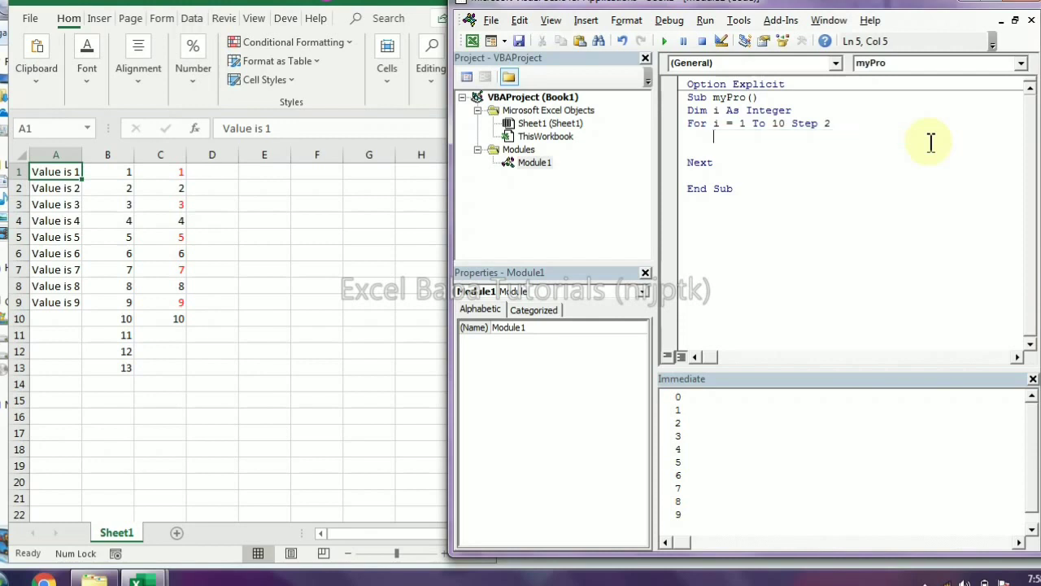
drag(714, 123, 832, 123)
click(825, 123)
key(Delete)
key(BackSpace)
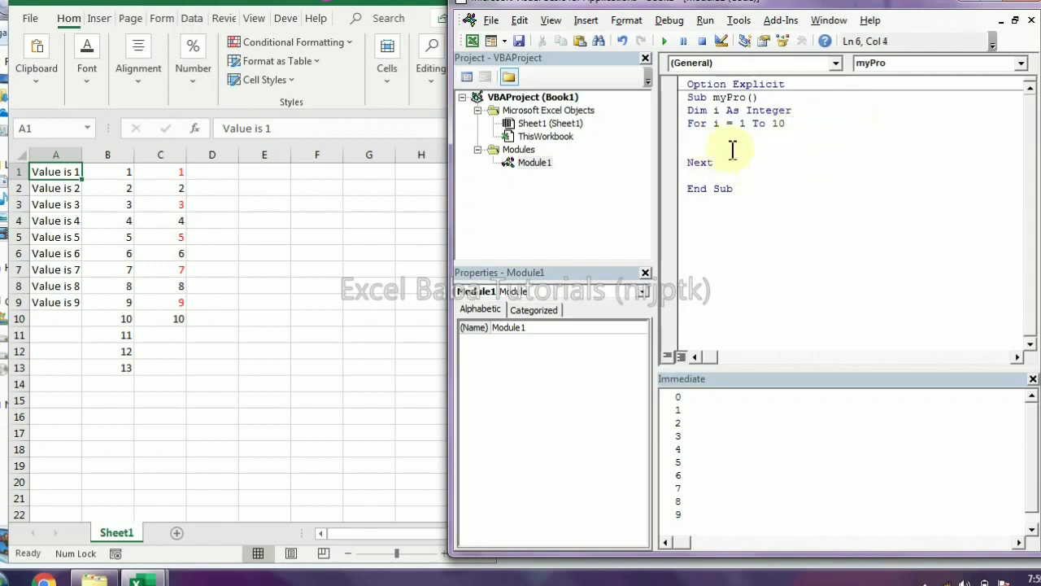
click(730, 124)
drag(730, 124, 779, 124)
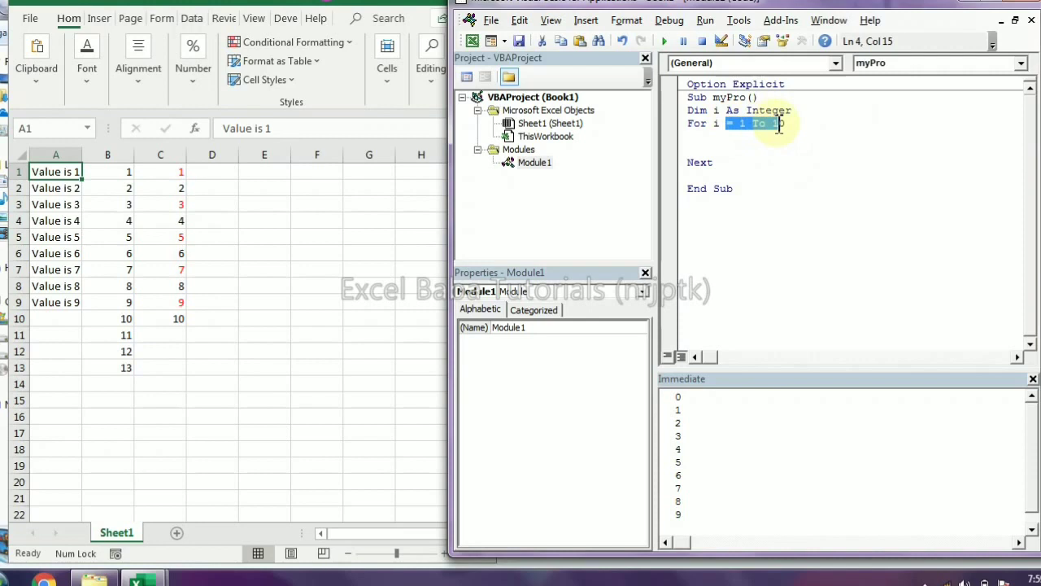
click(739, 148)
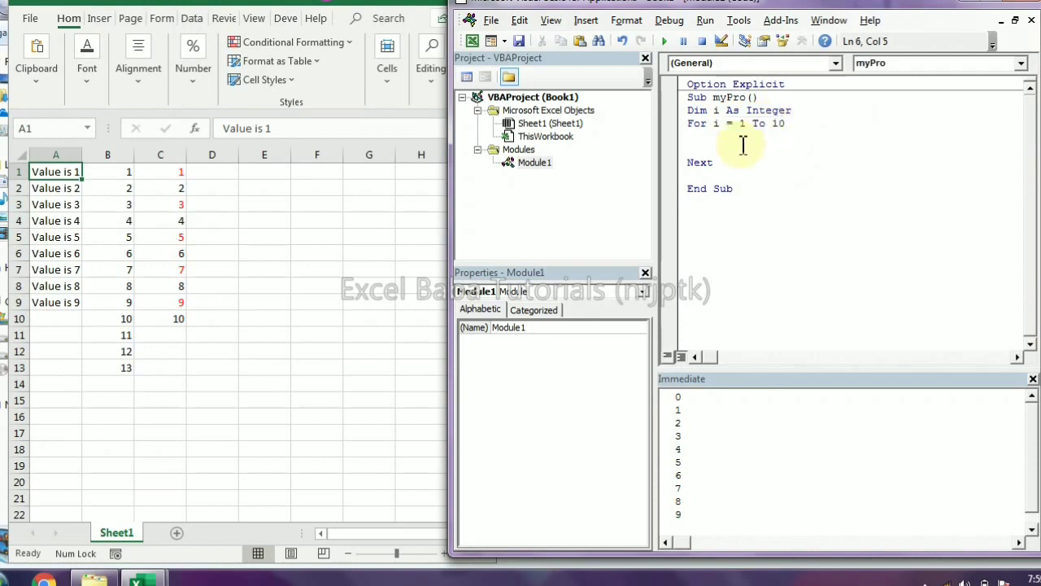
Add ', j As Integer' to the Dim line
key(End)
text(,j as in)
key(Tab)
key(Down)
Insert a For j = 1 To 10 … Next j loop inside the i loop and change Next to Next i
click(743, 147)
text(for j=1 to 5)
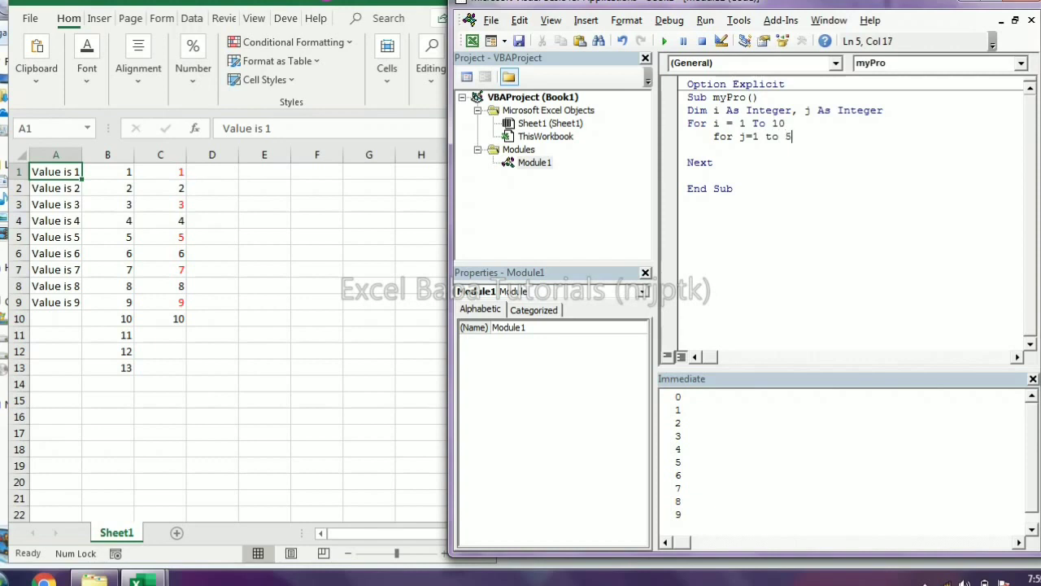
key(BackSpace)
text(10)
key(Return)
key(Return)
text(next j)
key(Return)
text(i)
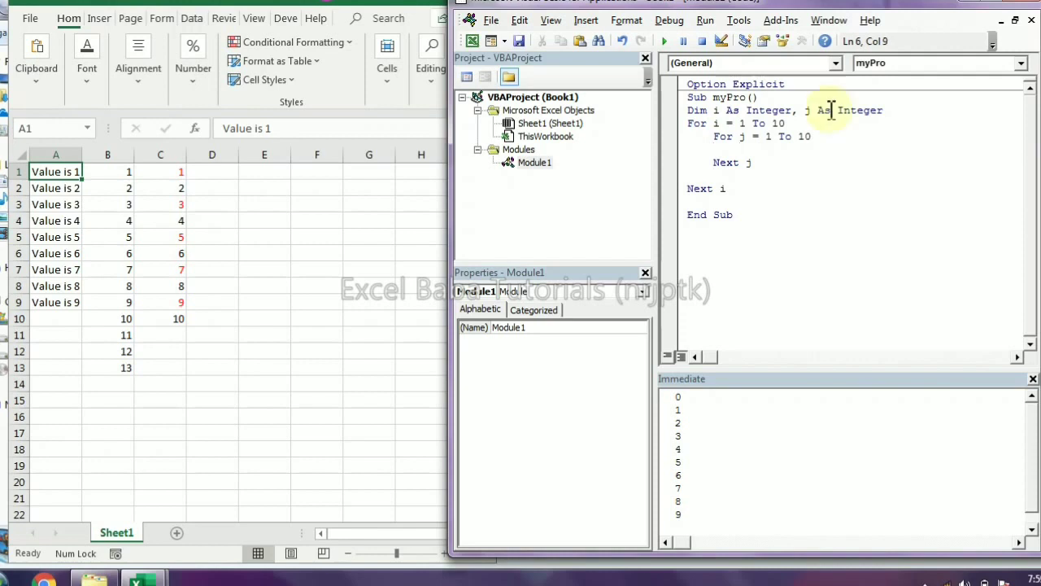
Highlight the inner For j loop and the outer For i loop to review the nesting
drag(689, 122, 766, 165)
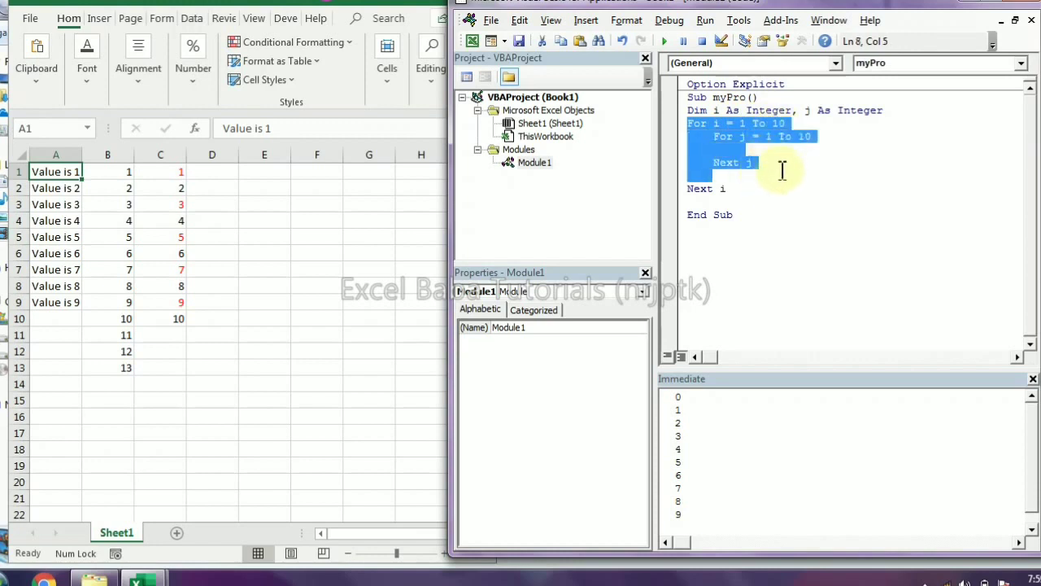
click(754, 162)
drag(713, 137, 759, 162)
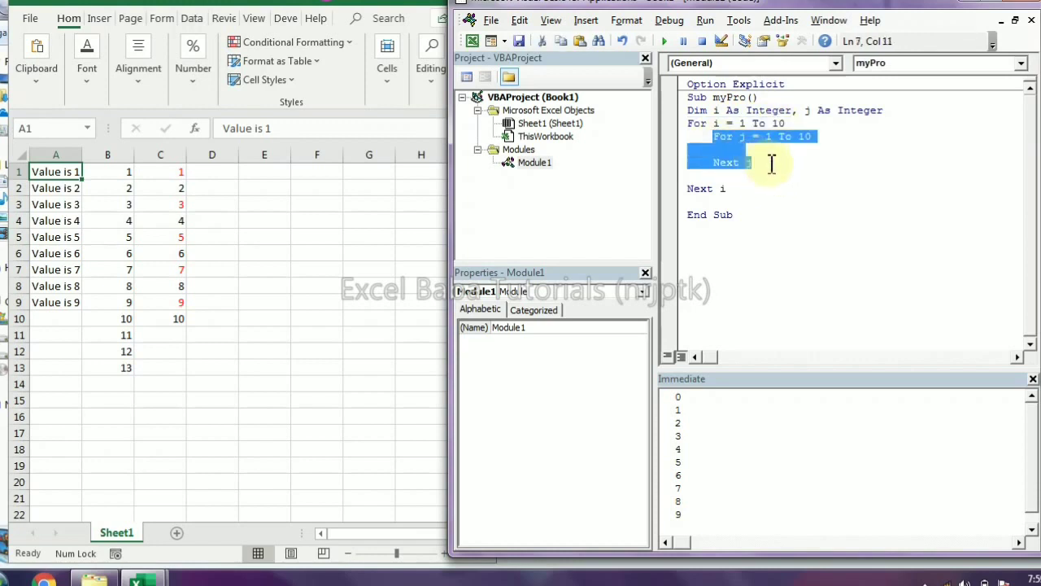
click(714, 137)
drag(714, 137, 767, 162)
click(758, 151)
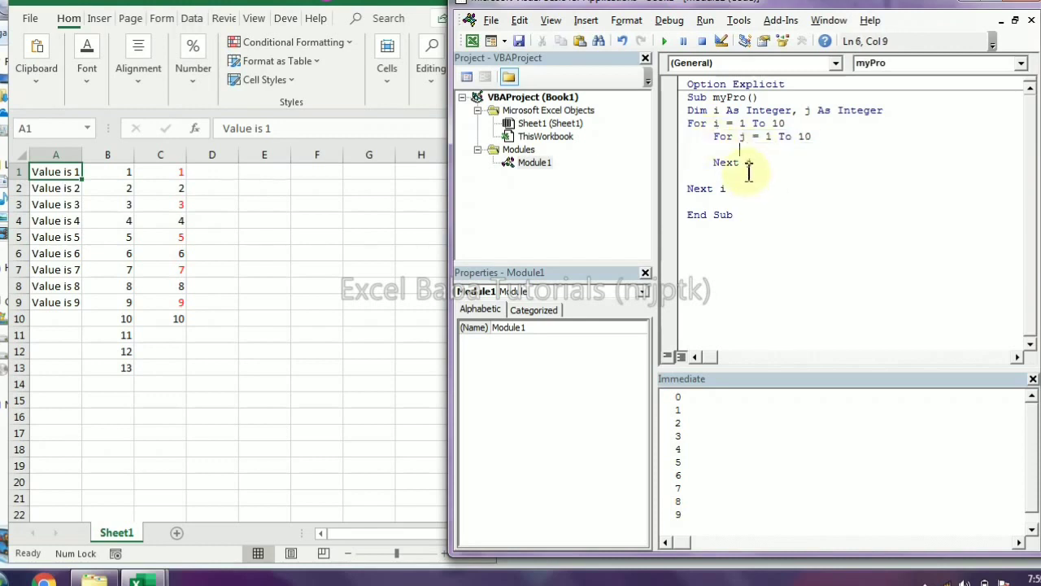
drag(688, 122, 740, 184)
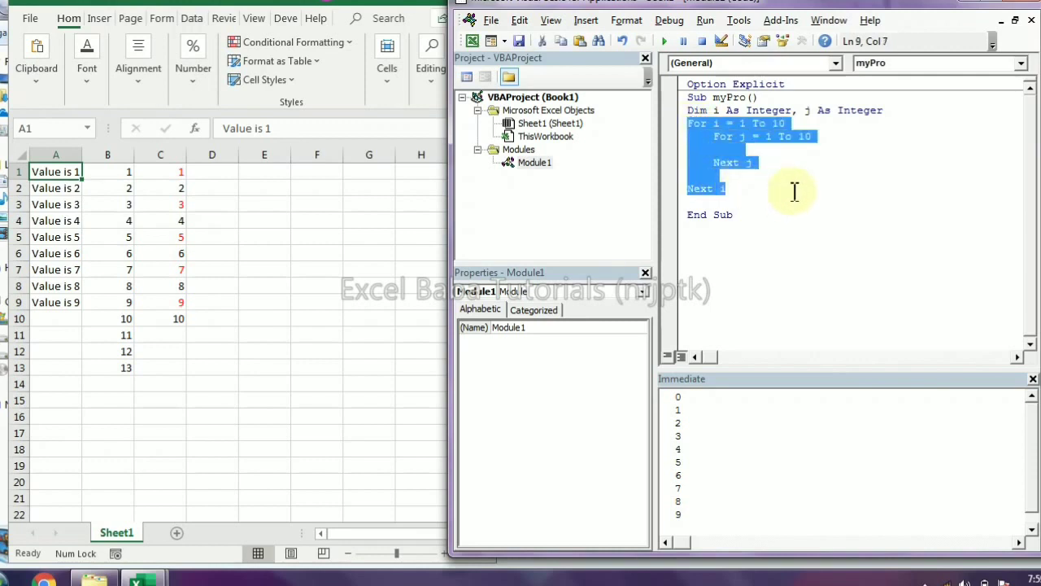
click(740, 163)
Write Cells(j, i).Interior.Color = RGB(Rnd*255, Rnd*255, Rnd*255) in the inner loop and run it
text(cells()
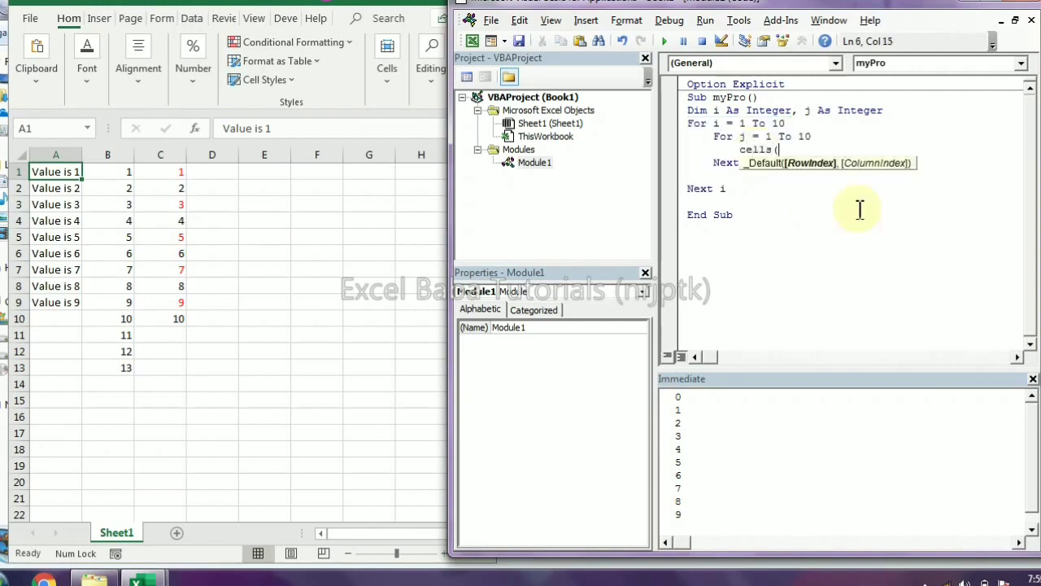
text(j)
text(,i))
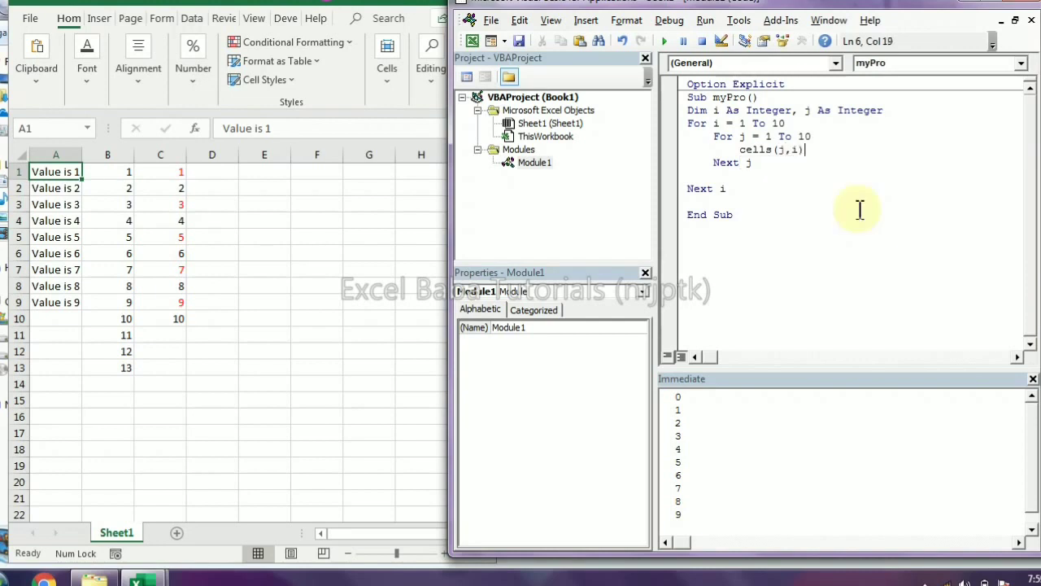
text(.value)
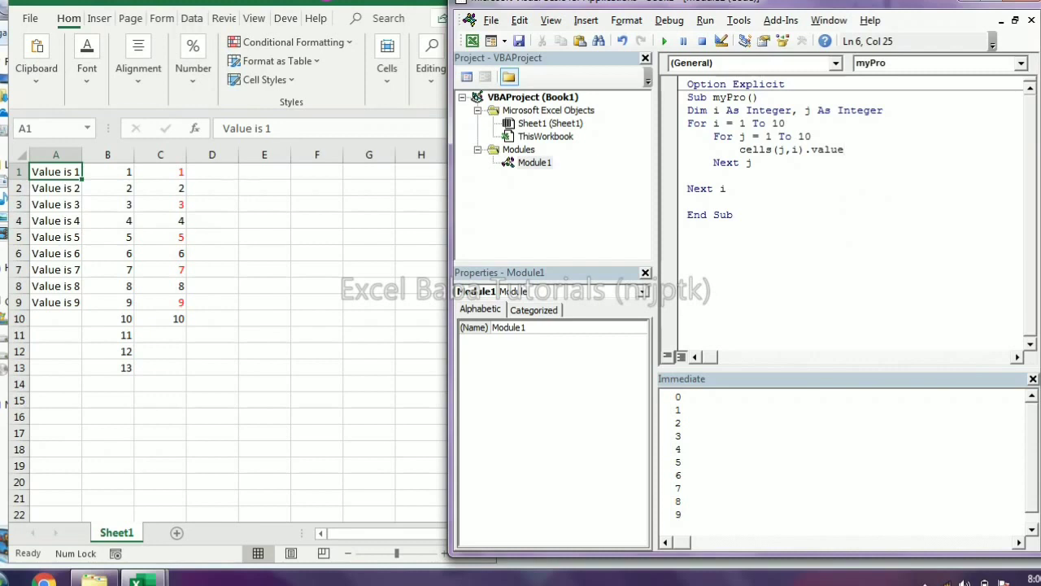
key(BackSpace)
key(BackSpace)
key(BackSpace)
key(BackSpace)
key(BackSpace)
key(BackSpace)
text(.interior.color=rg)
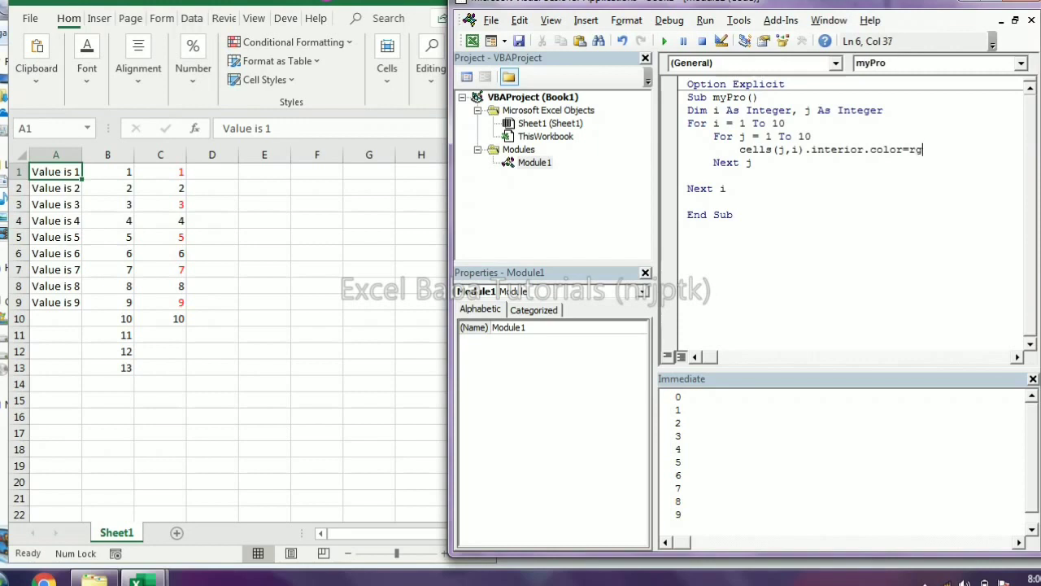
text(b(rnd*255,)
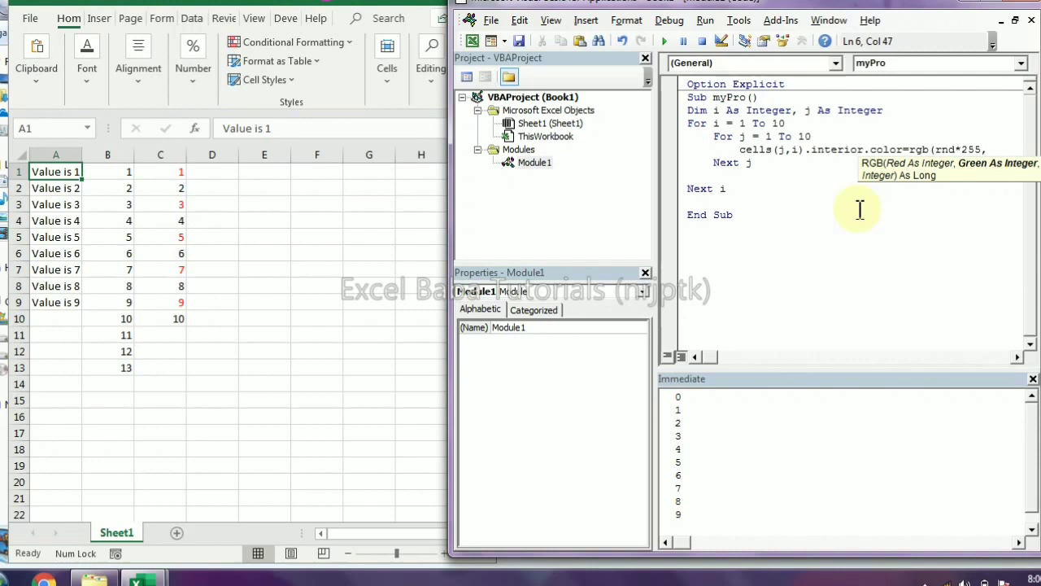
text(rnd*255)
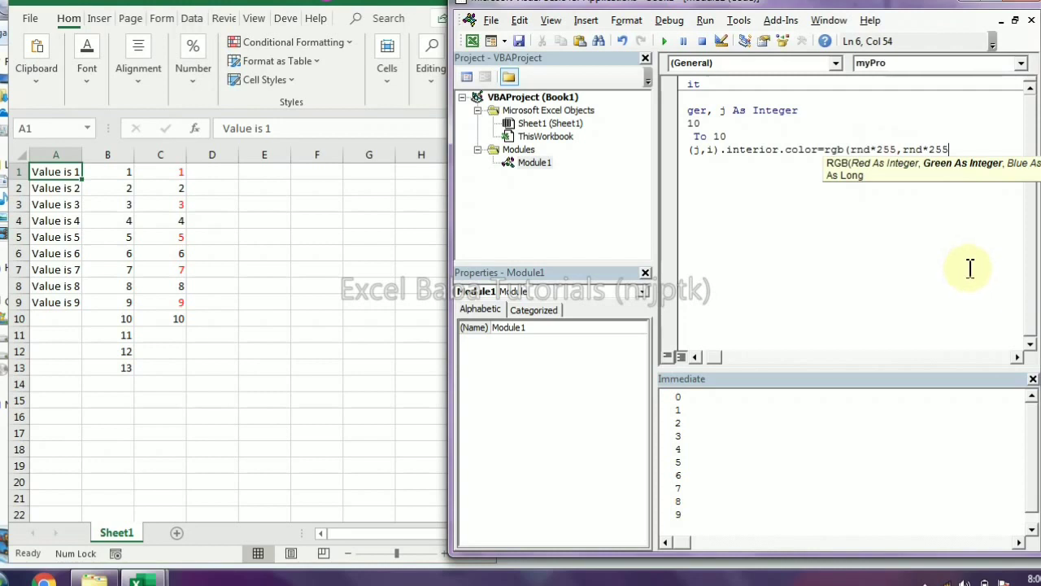
text(,rnd*)
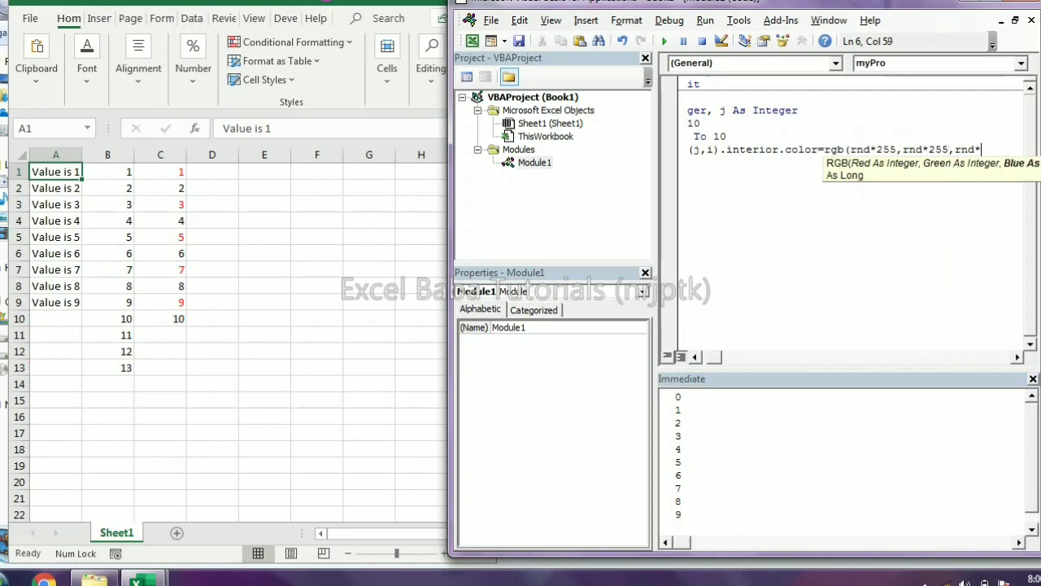
text(255)
text())
key(Down)
key(Up)
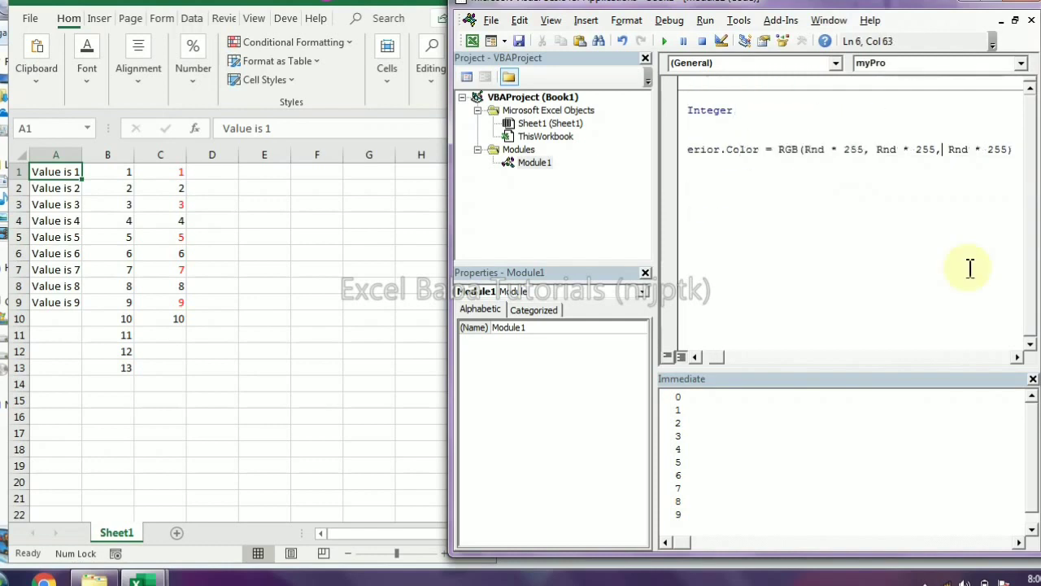
click(700, 357)
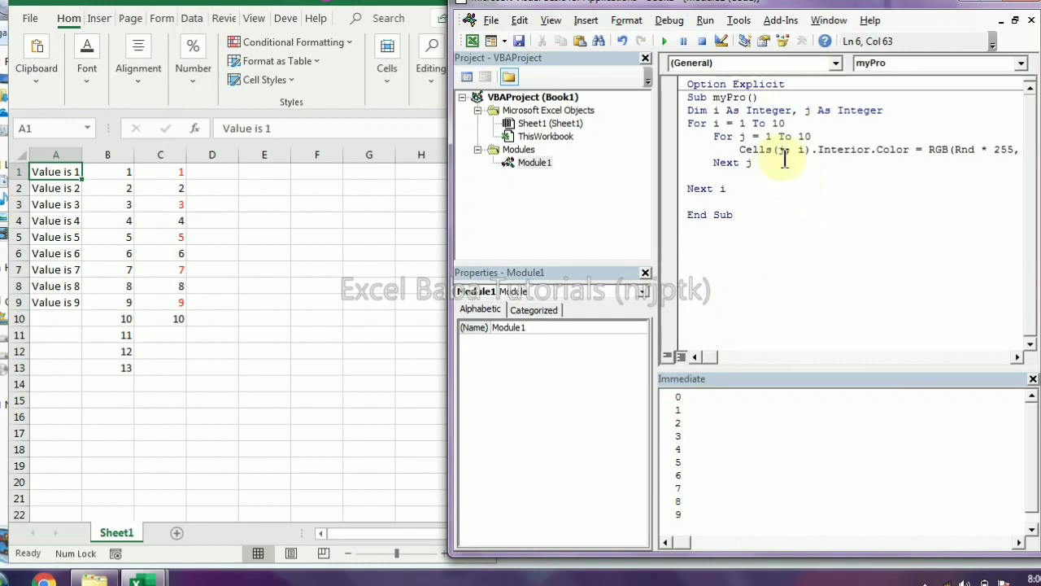
click(665, 41)
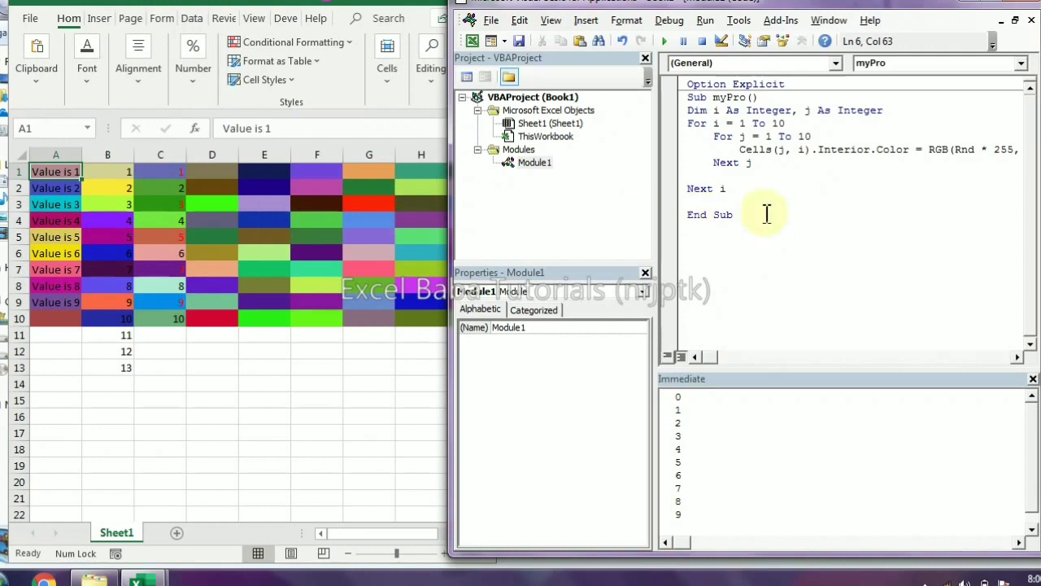
click(754, 162)
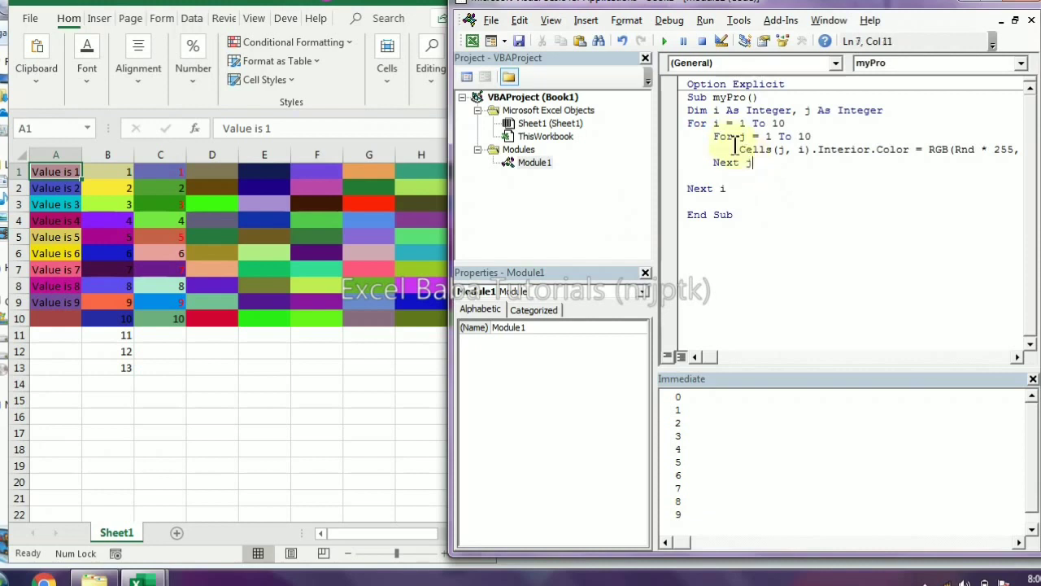
Add Cells(j, i).Value = 'Inner code' after For j, discard a stray cells( line, and rerun the macro
click(846, 140)
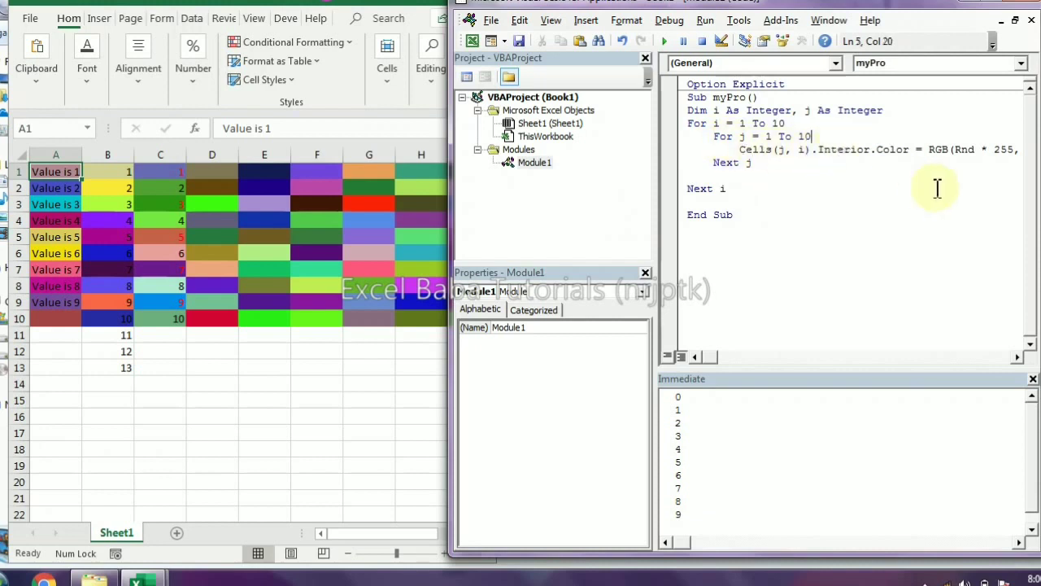
key(Return)
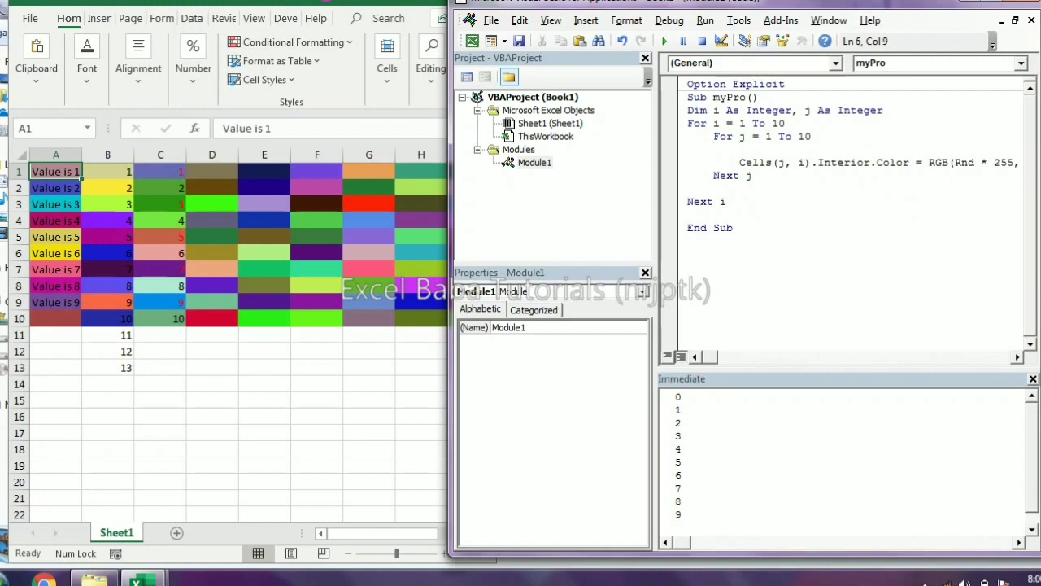
text(cell)
text(s(j)
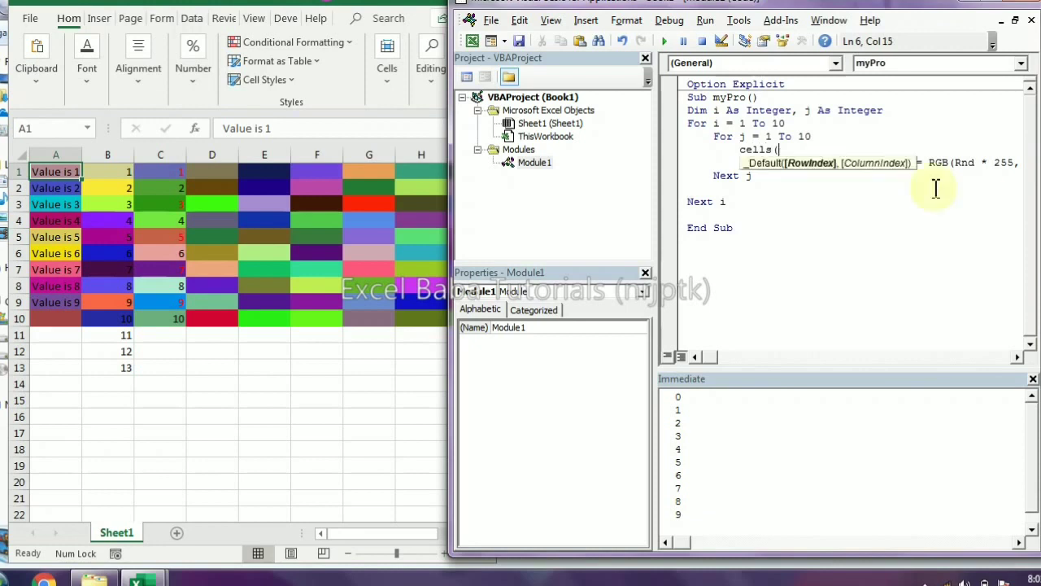
text(,i).value=)
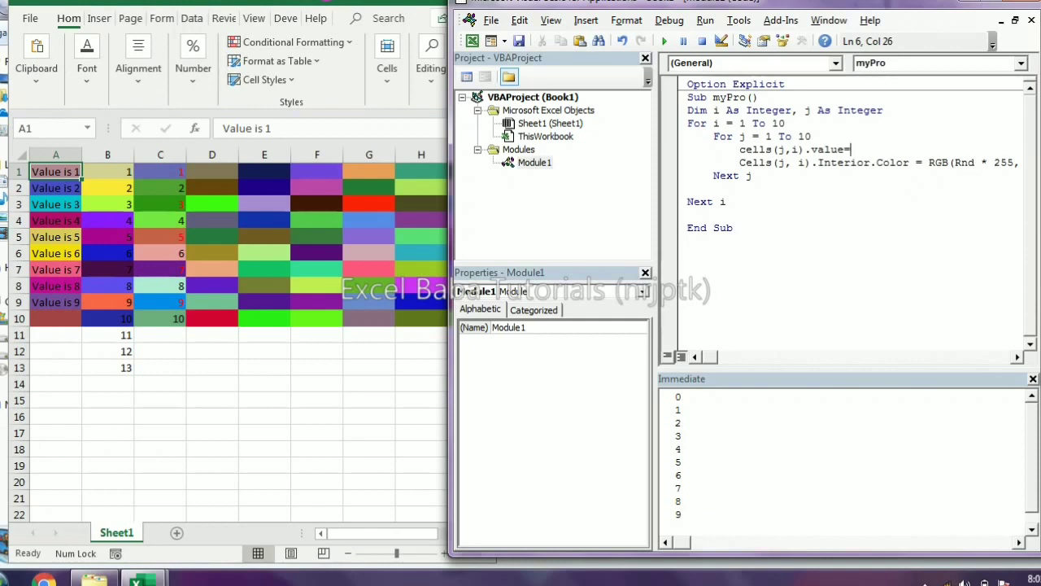
text("Inner code")
key(Down)
key(Down)
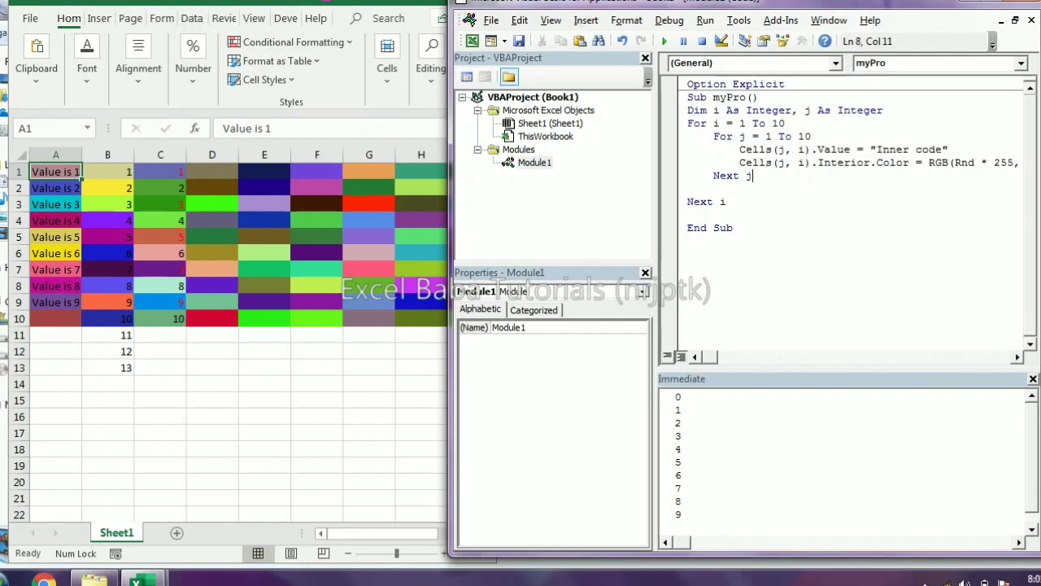
key(Return)
text(cell)
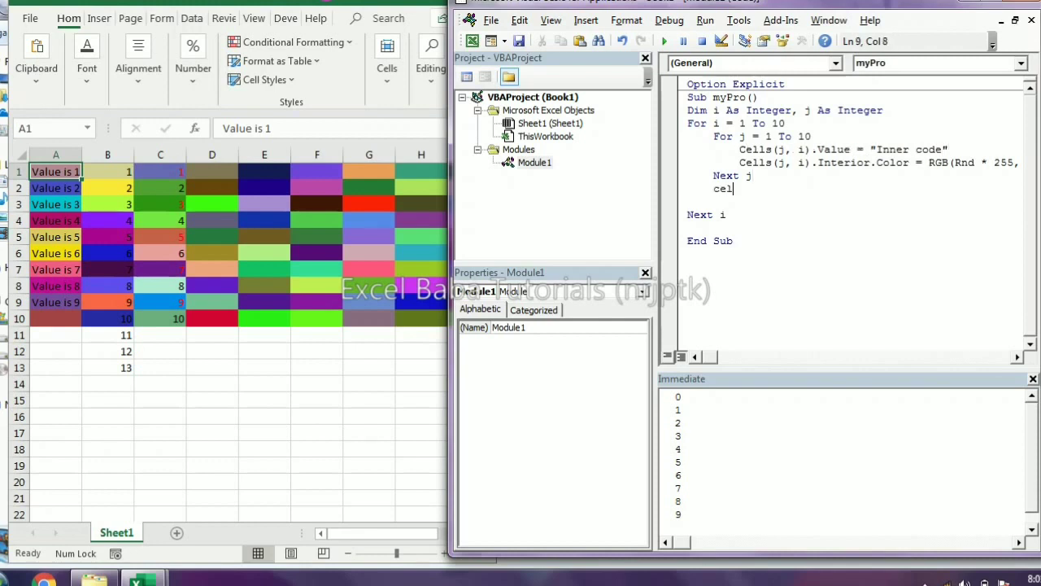
text(s()
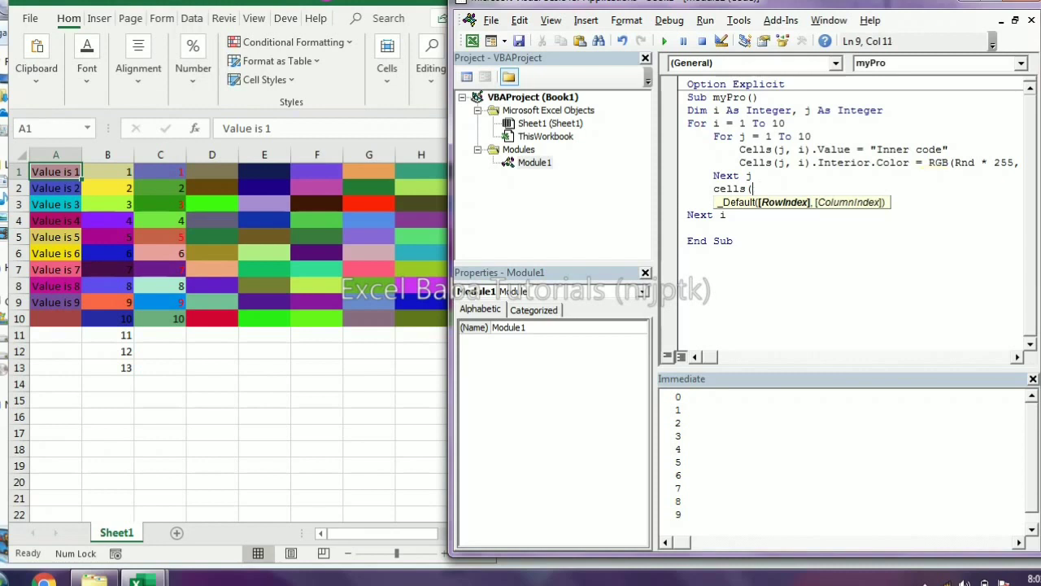
key(shift+Home)
key(BackSpace)
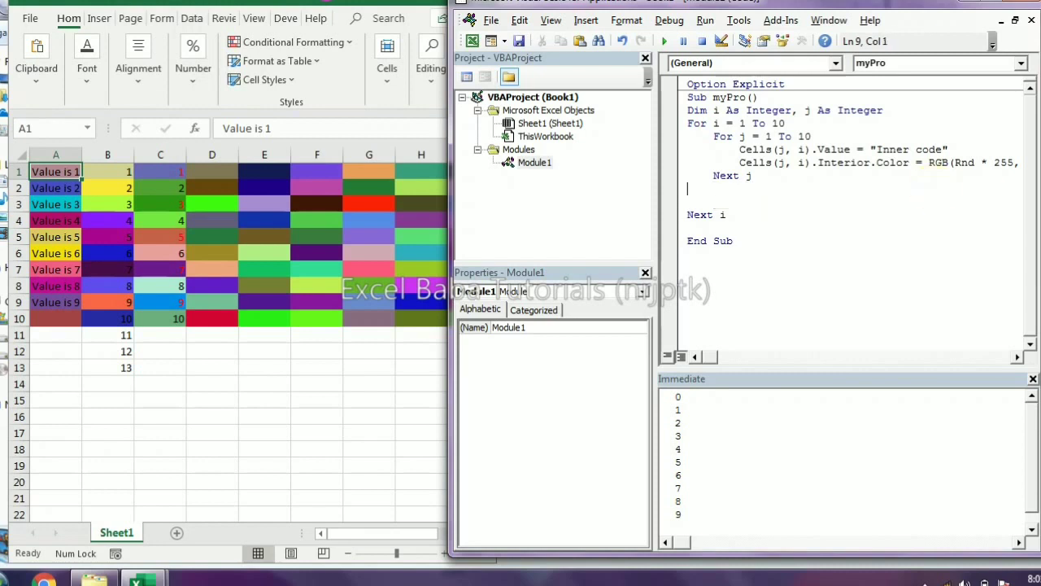
key(BackSpace)
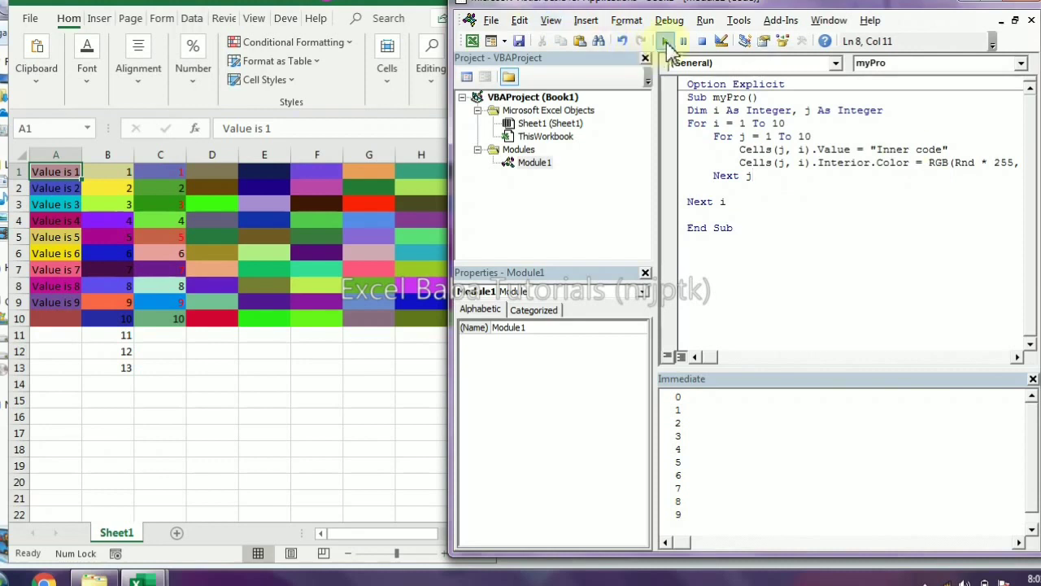
click(664, 41)
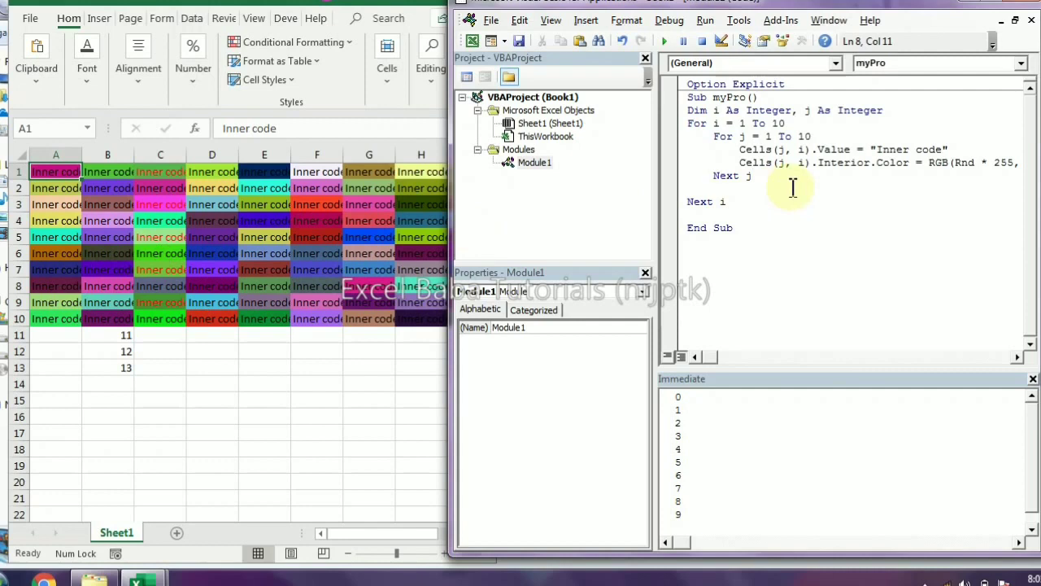
Add Cells(1, i).Value = 'Outer code' right after the For i line
click(787, 123)
key(Return)
text(cells)
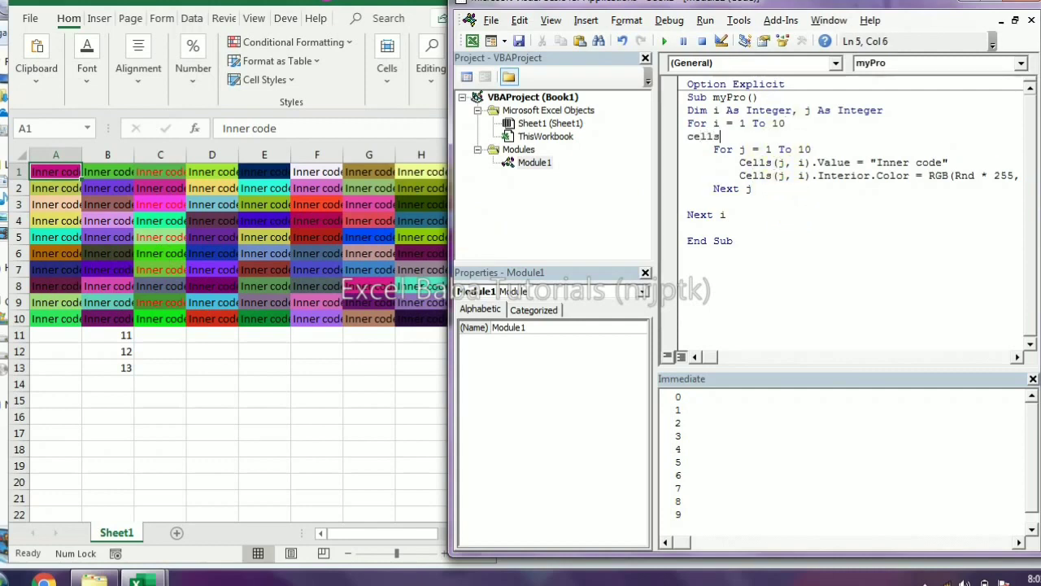
text(()
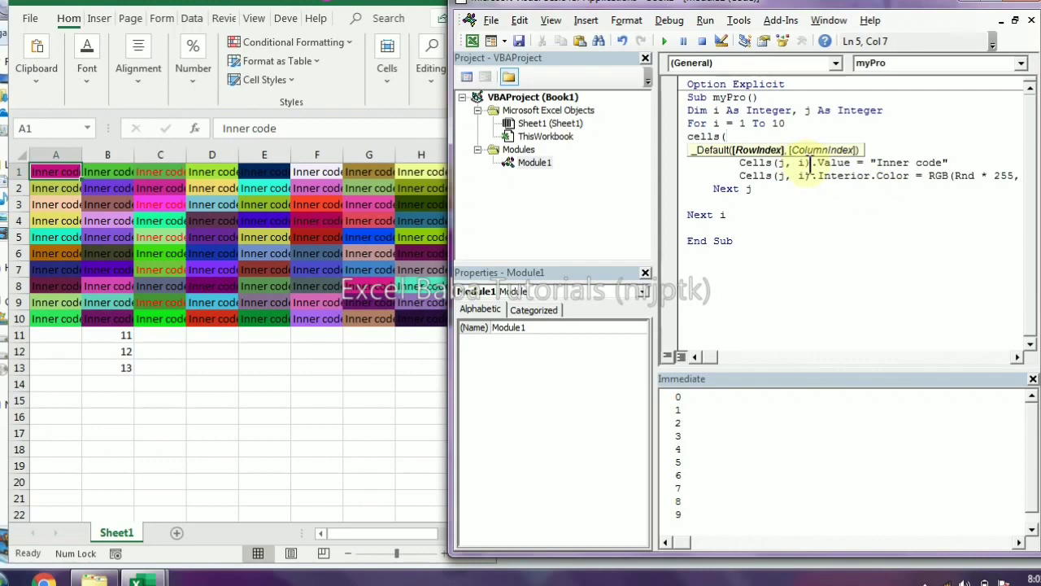
text(1,)
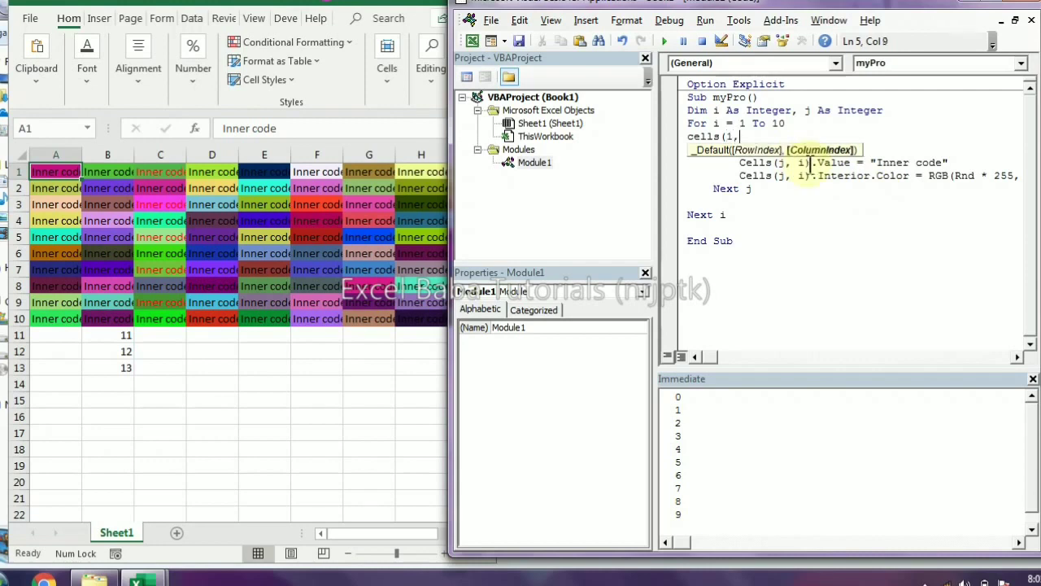
text(i)
text().vlaue)
key(BackSpace)
key(BackSpace)
key(BackSpace)
key(BackSpace)
text(alue = )
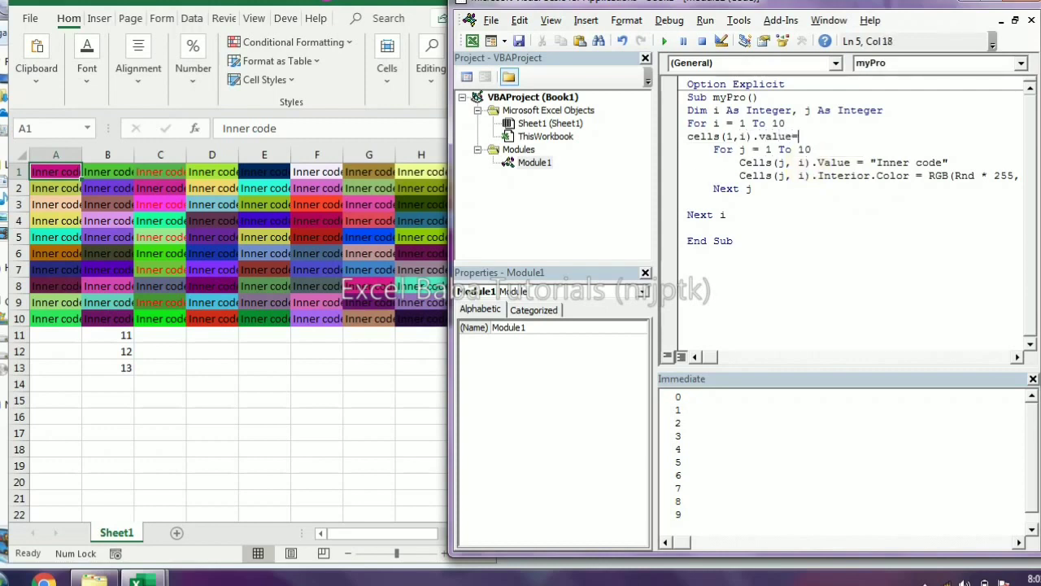
text("Outer code")
key(Down)
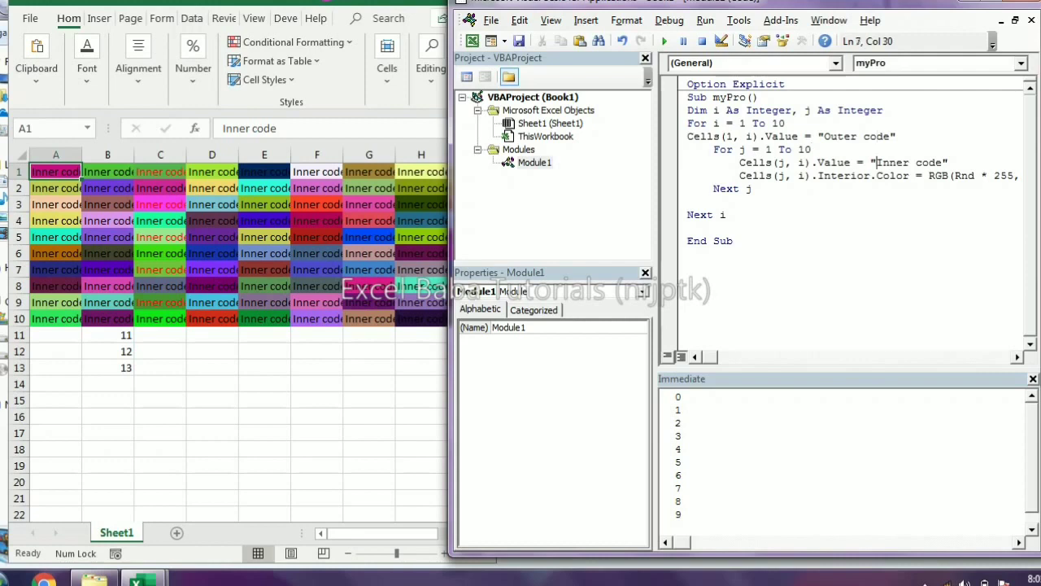
Make the inner line Cells(j, i).Value = Cells(j, i).Value & 'Inner code'
click(868, 161)
drag(852, 162, 741, 162)
key(ctrl+c)
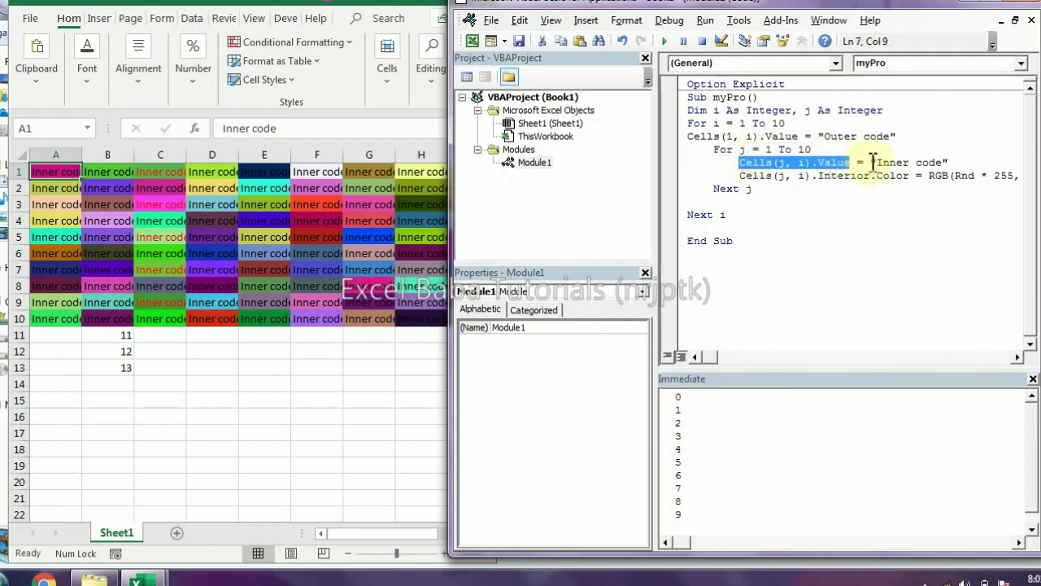
click(863, 161)
key(ctrl+v)
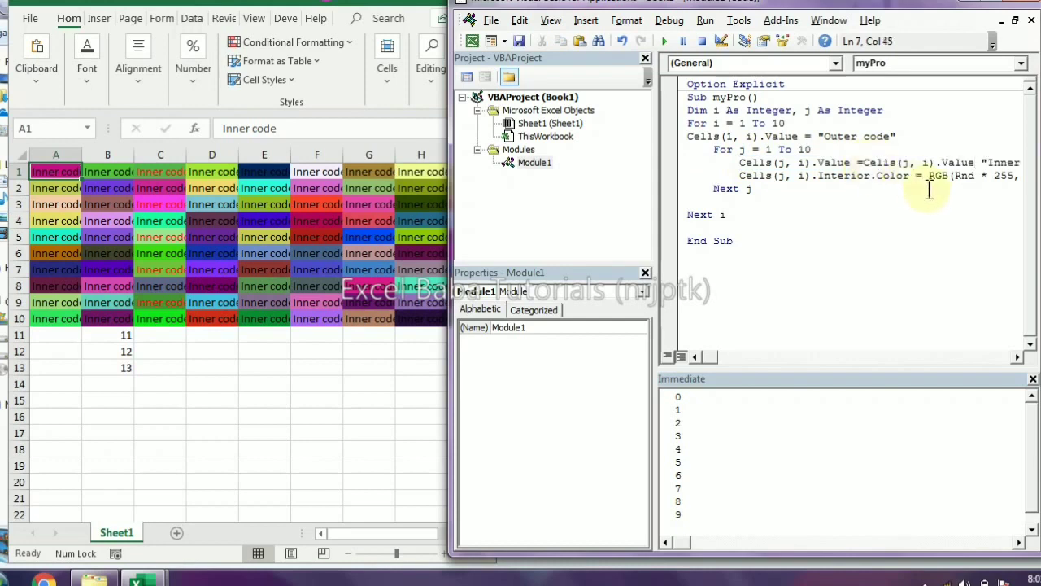
text(&)
key(Down)
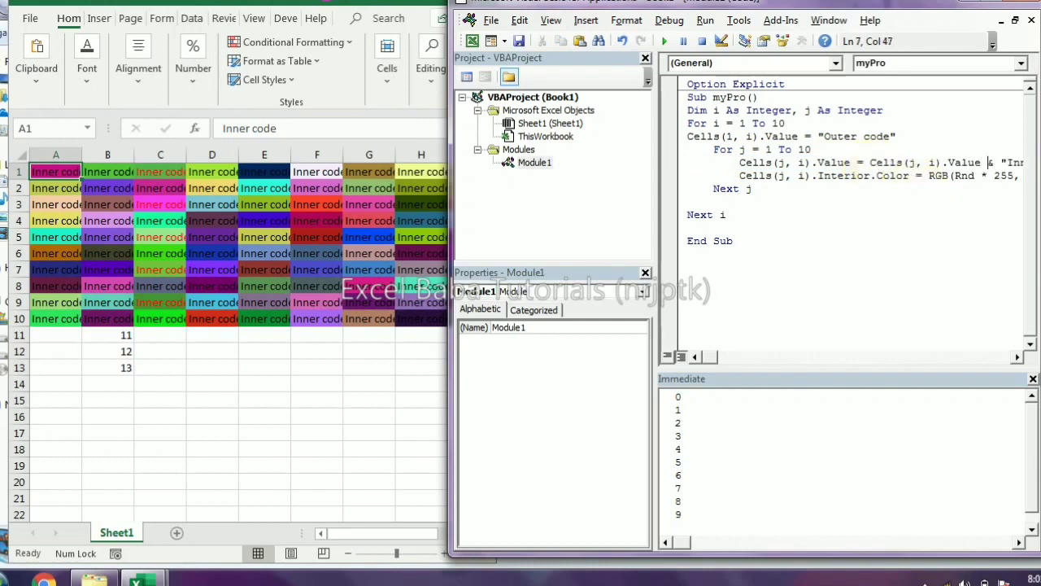
Run the macro and check the text in cells A1–D1 and the range A1:A10
click(664, 40)
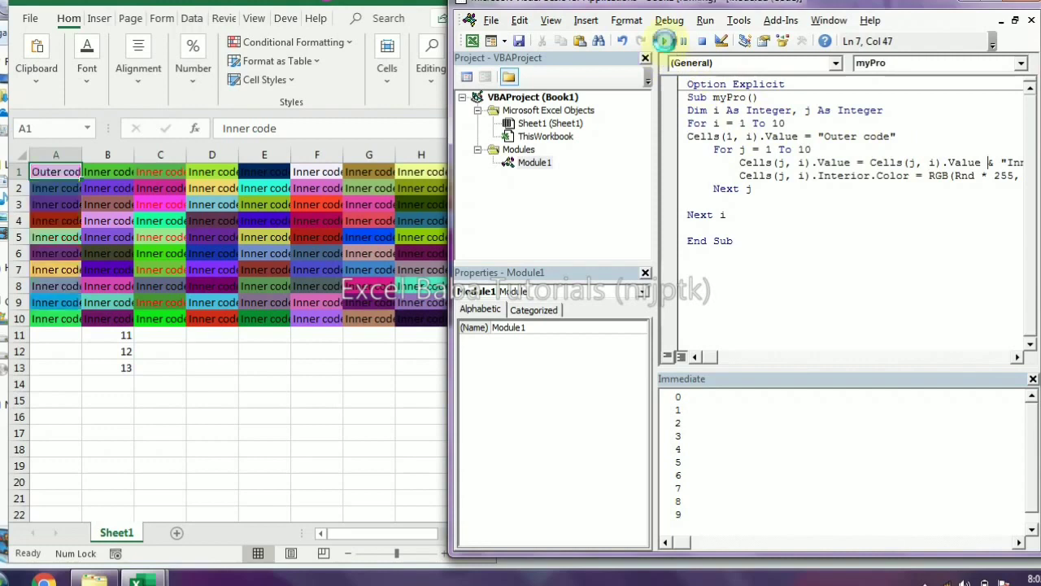
click(147, 255)
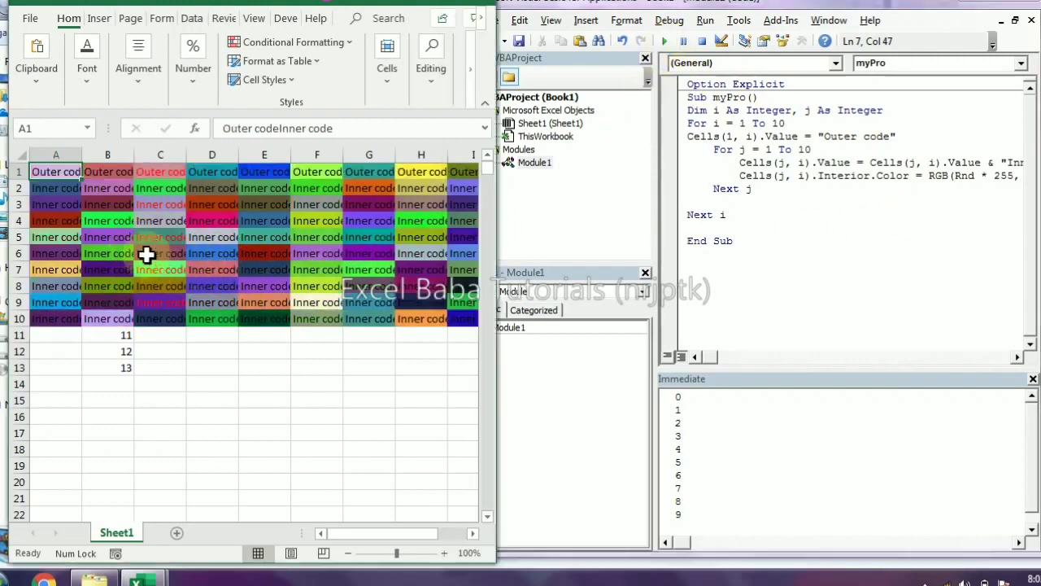
click(45, 170)
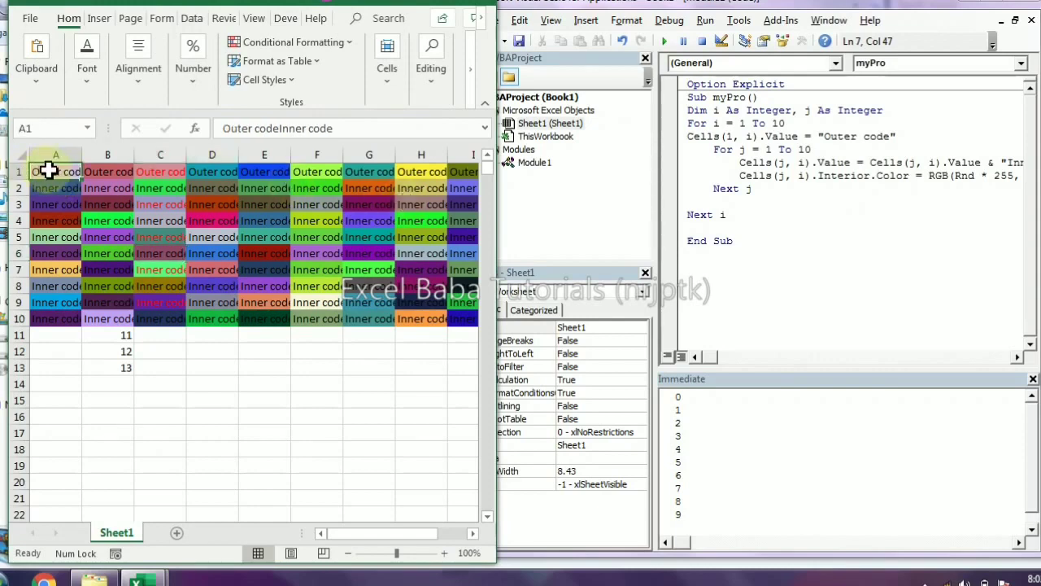
click(105, 175)
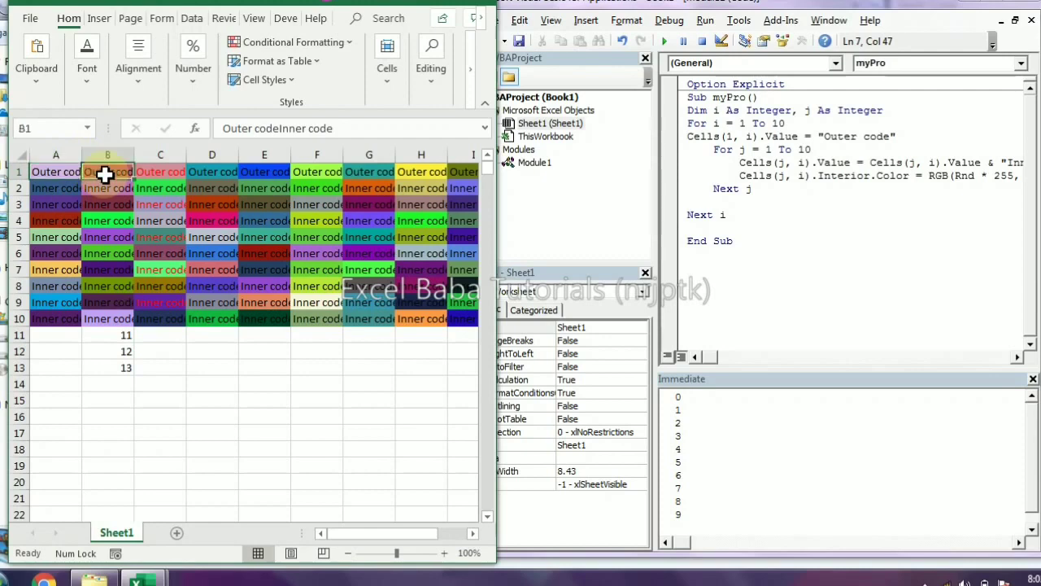
click(162, 173)
click(207, 170)
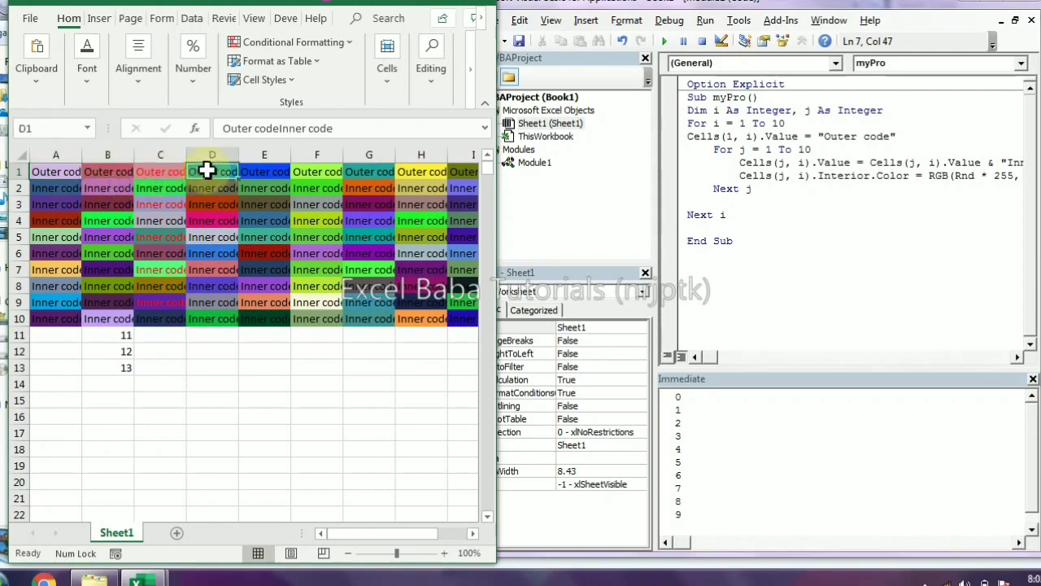
click(45, 172)
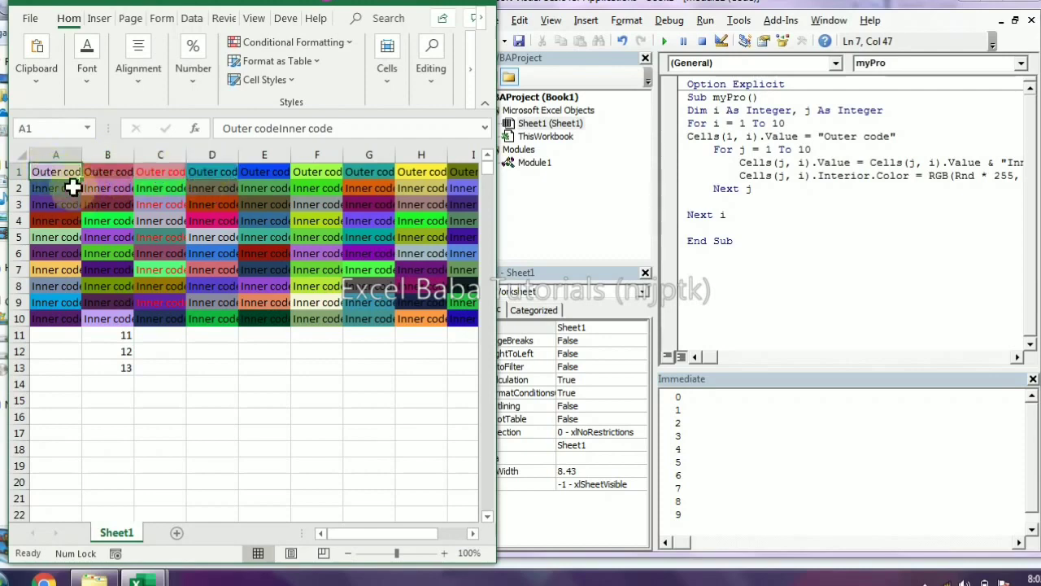
drag(70, 172, 72, 322)
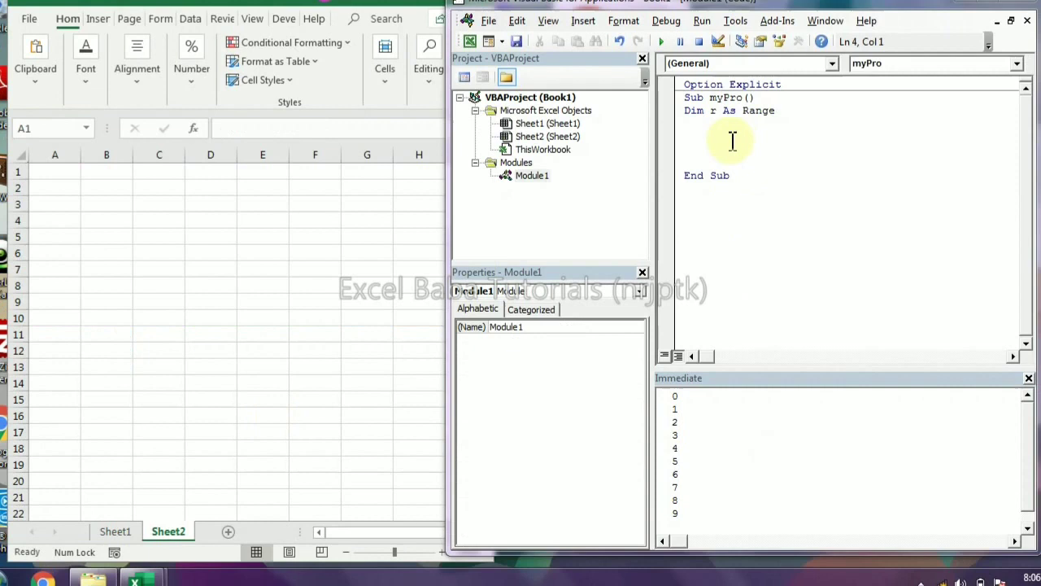
Place the caret on the blank line below Dim r As Range in myPro
click(715, 136)
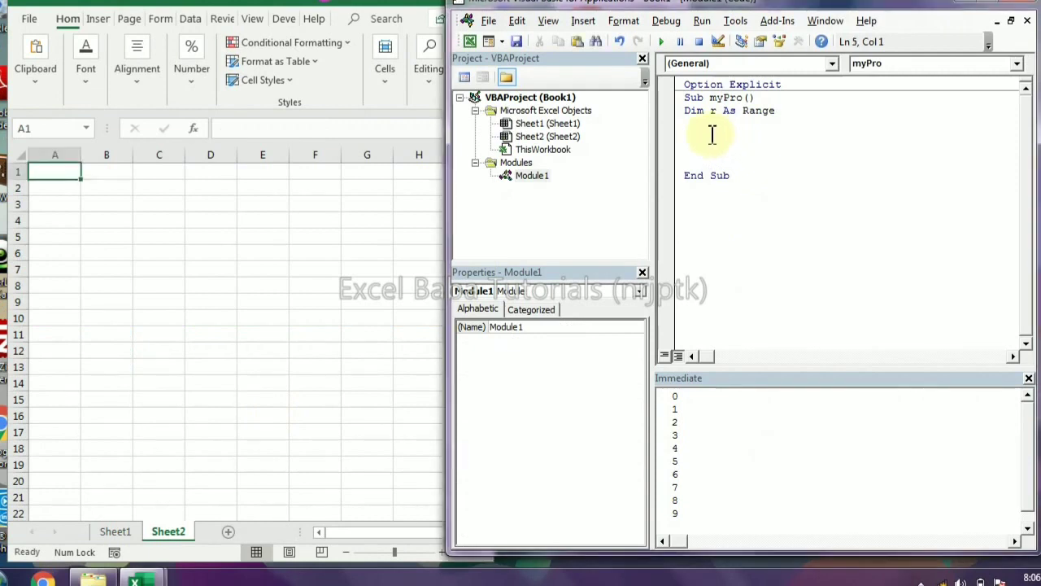
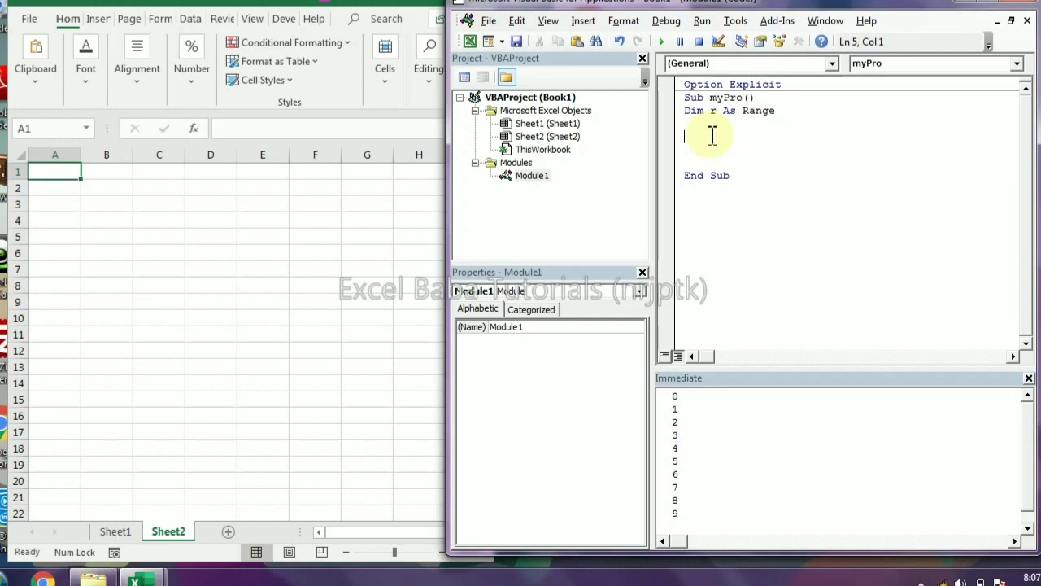
Declare cel and selRange As Range and Set selRange = Application.Selection
text(Di)
text(cell)
text( as ran)
key(Return)
text(Dim select)
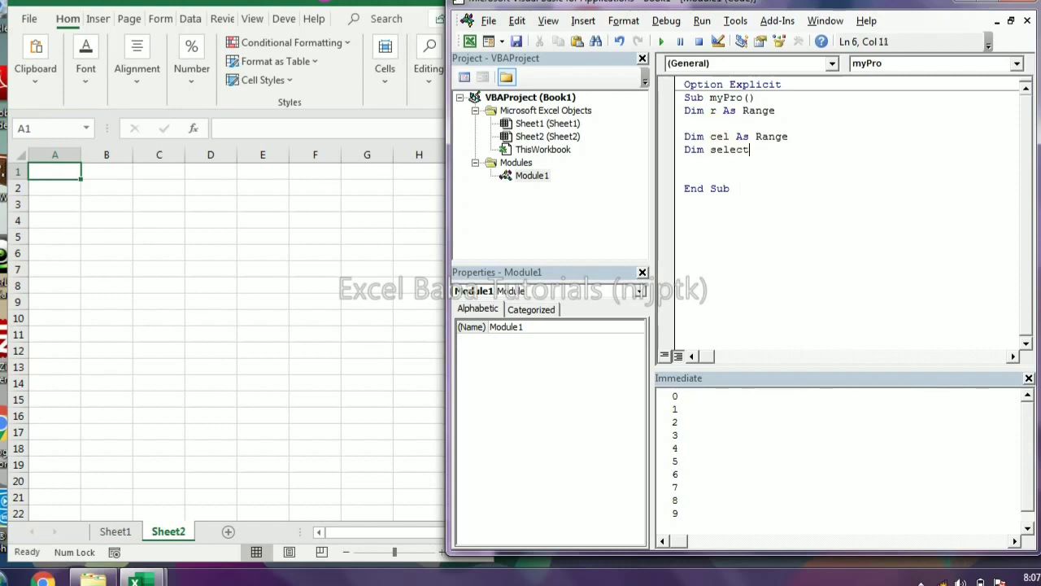
key(BackSpace)
key(BackSpace)
key(BackSpace)
key(BackSpace)
key(BackSpace)
text(Range as )
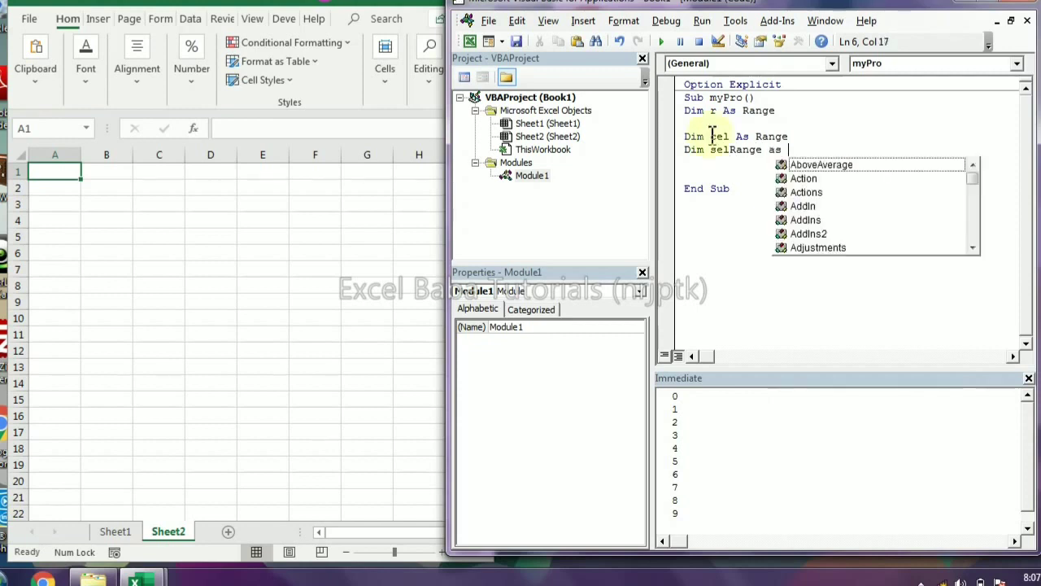
text(ran)
key(Return)
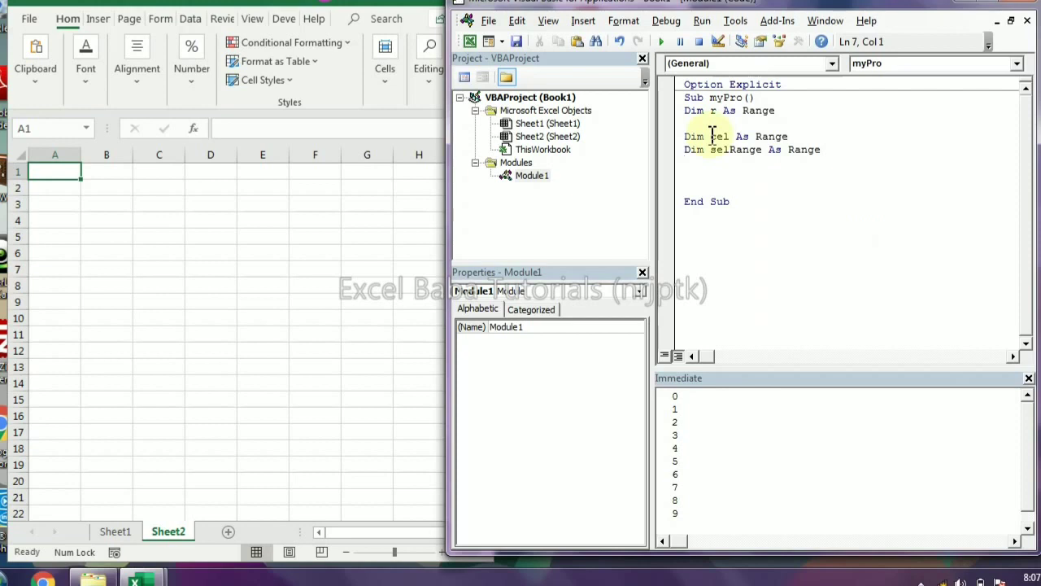
text(set )
text(selr)
key(ctrl+space)
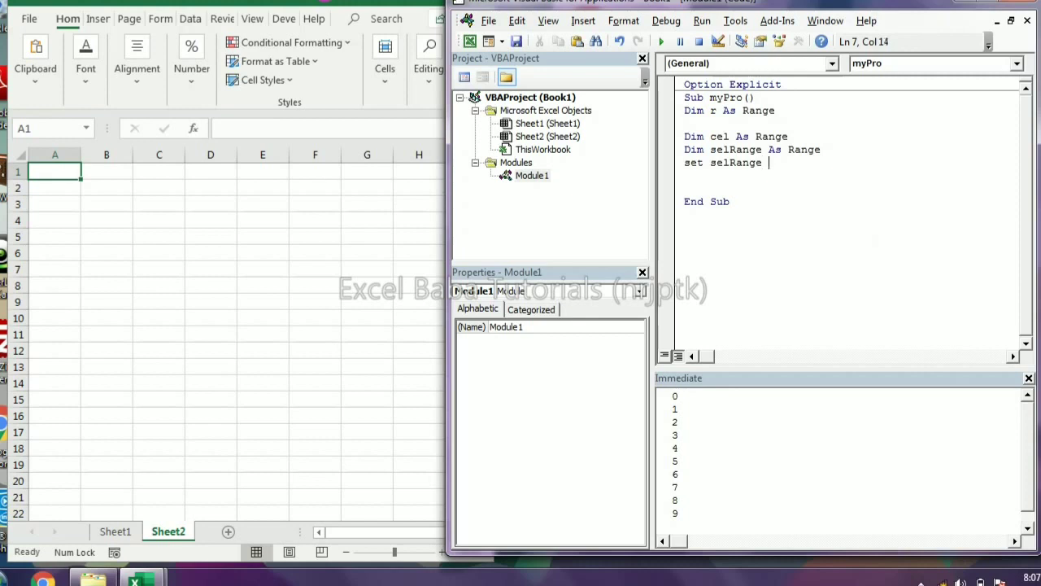
text(pli)
key(ctrl+space)
text(.se)
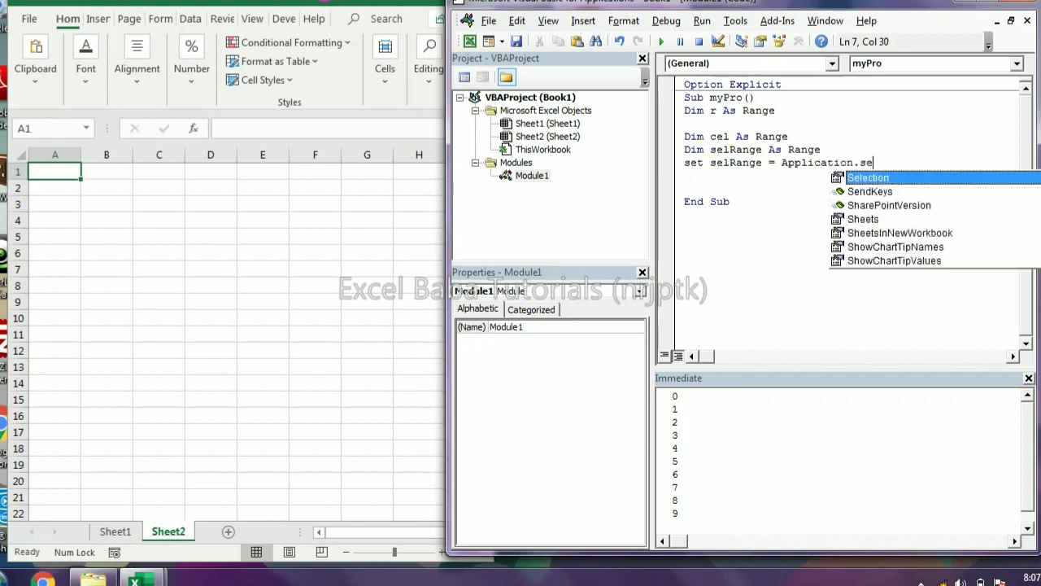
key(Tab)
key(Return)
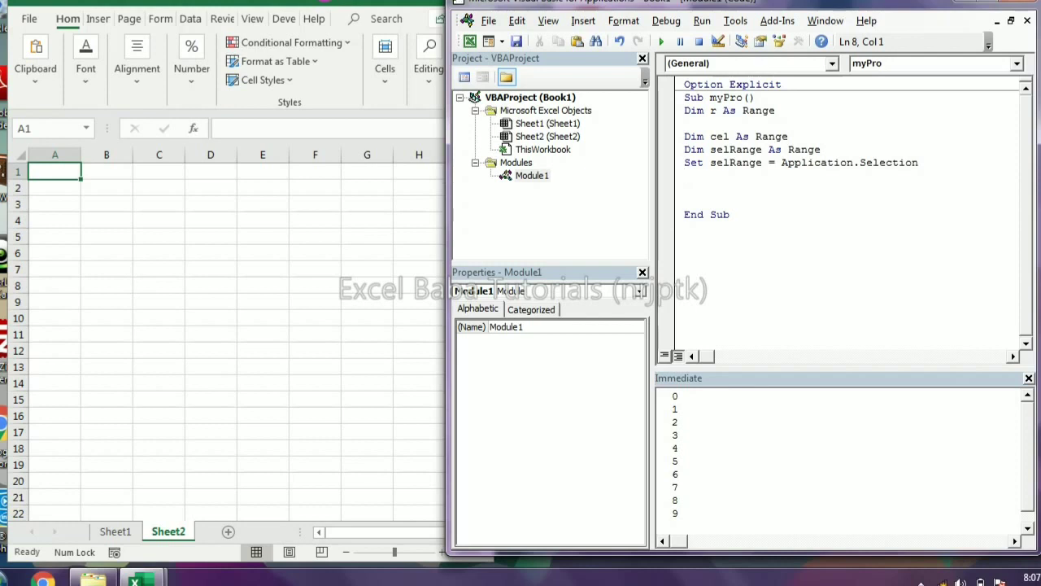
Add a For Each cel In selRange.Cells loop with an empty body
text(for)
key(BackSpace)
key(BackSpace)
text(each cel)
text( in selRange)
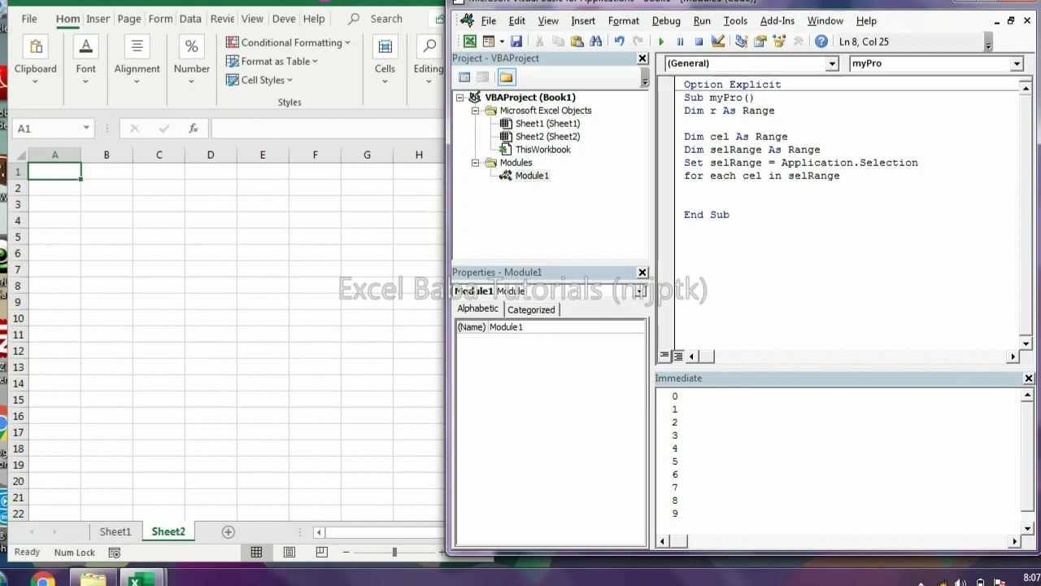
text(.cel)
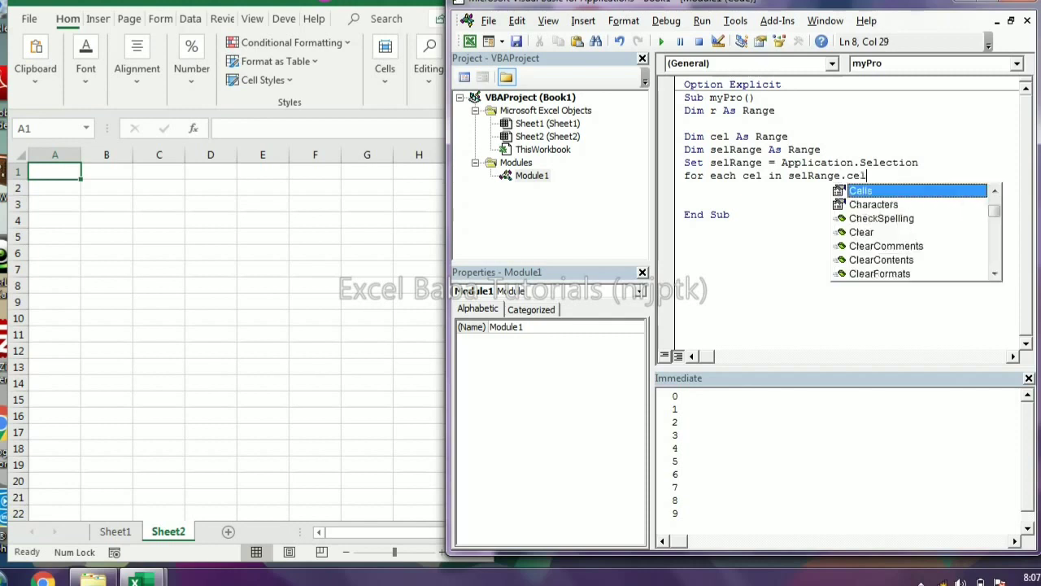
key(Return)
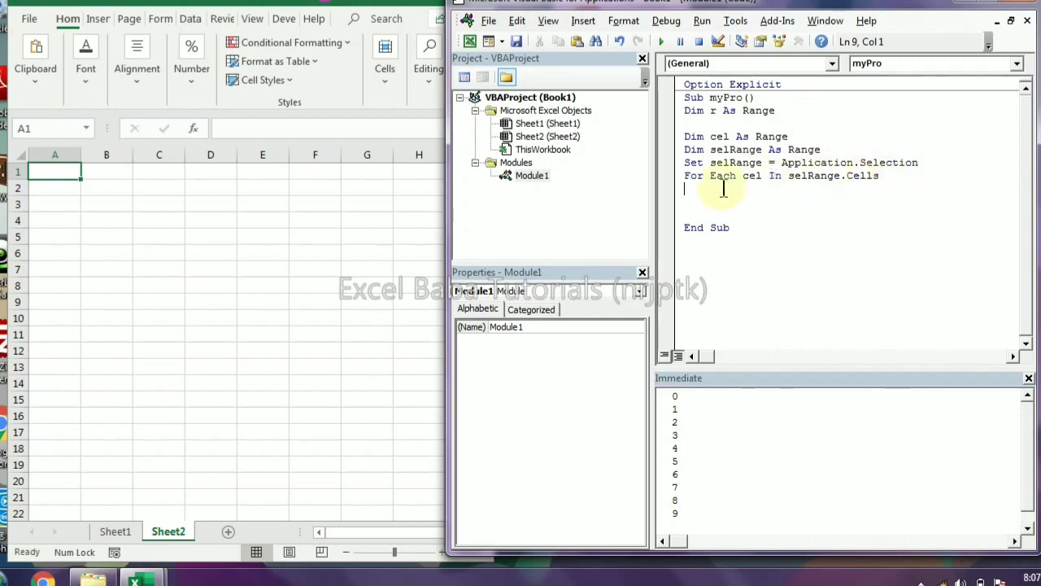
key(Return)
key(Return)
text(t)
key(Up)
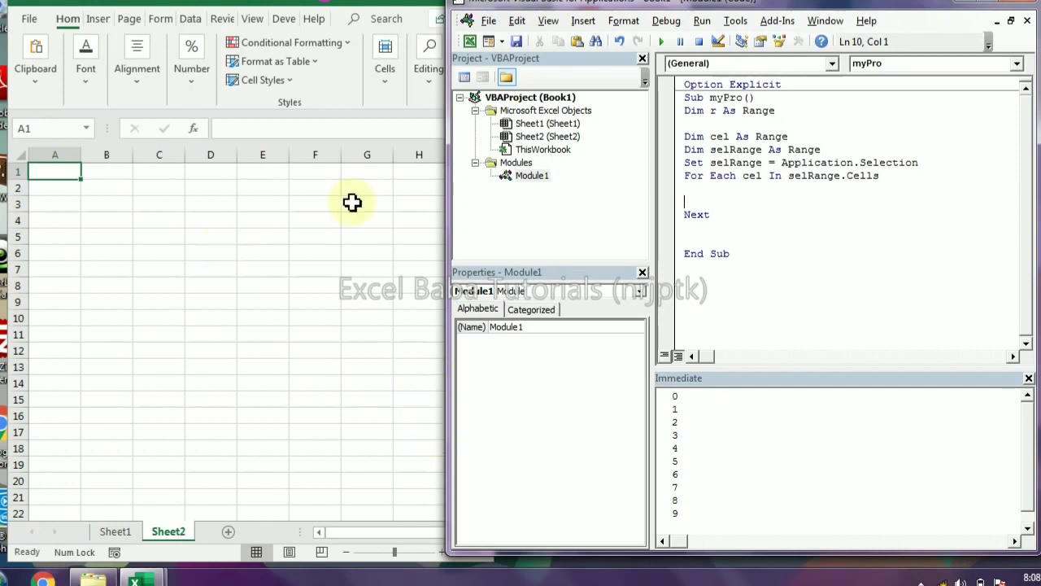
click(793, 177)
drag(791, 177, 883, 177)
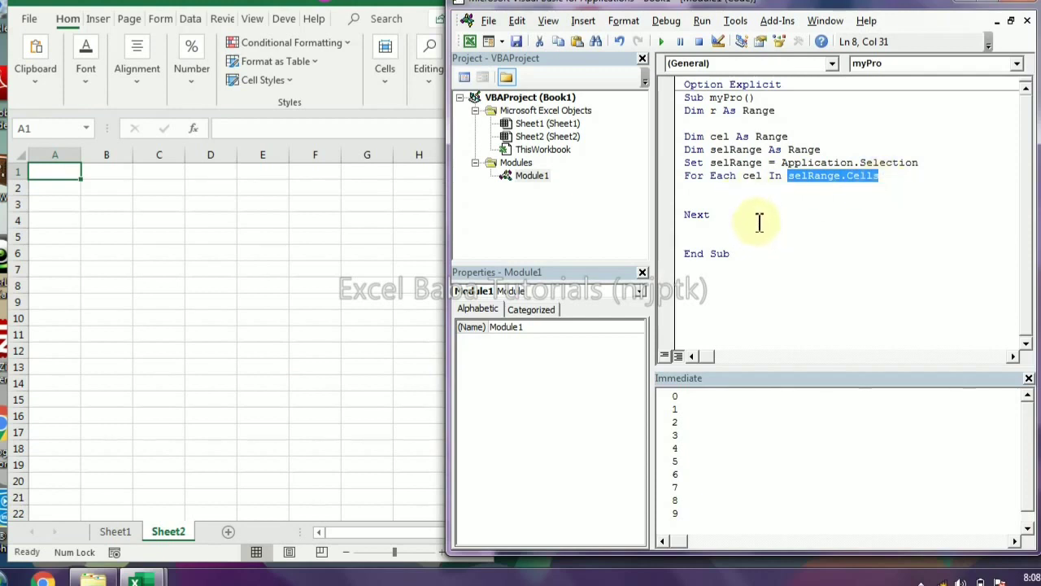
click(716, 189)
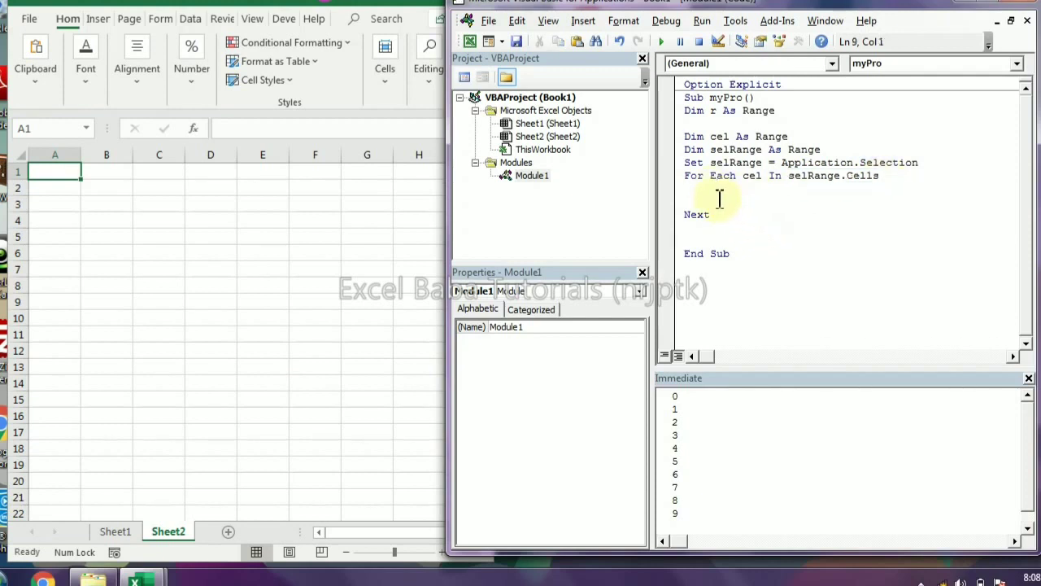
Inside the loop, set cel.Value = Rnd * 100
text(cel)
text(.Value=rnd*255)
key(BackSpace)
text(100)
key(Down)
key(Up)
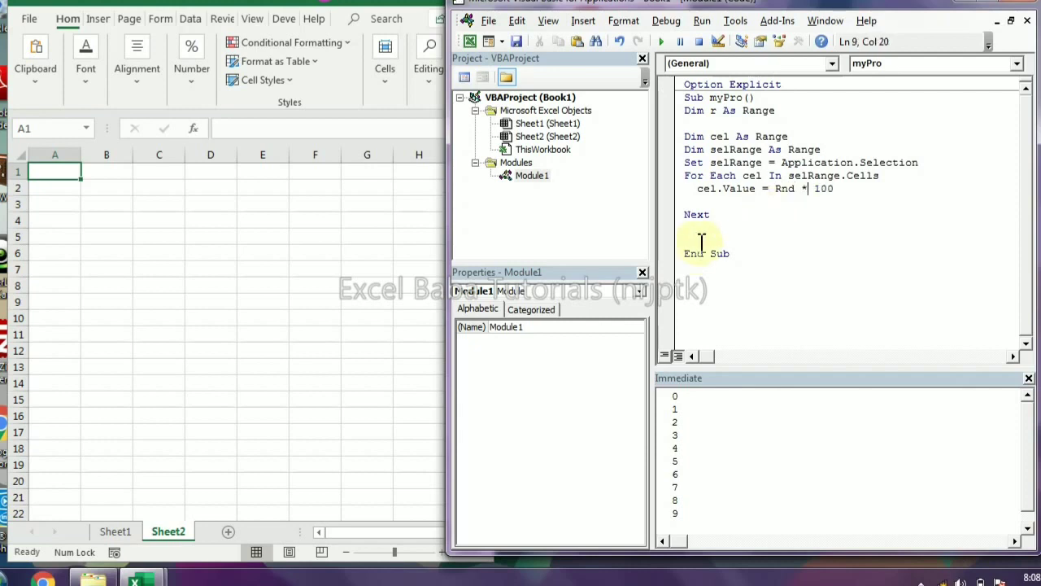
click(661, 43)
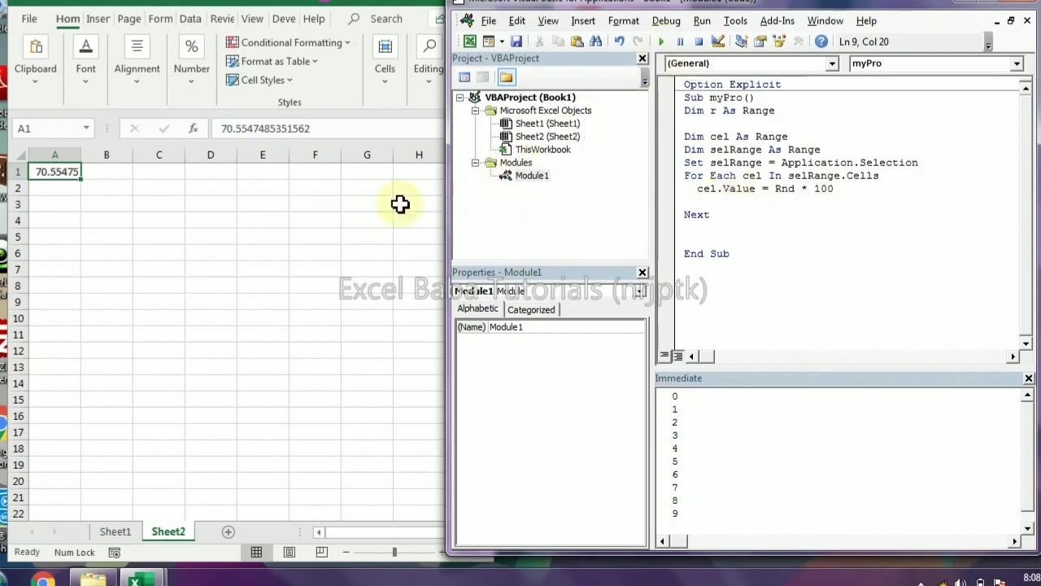
drag(111, 212, 260, 333)
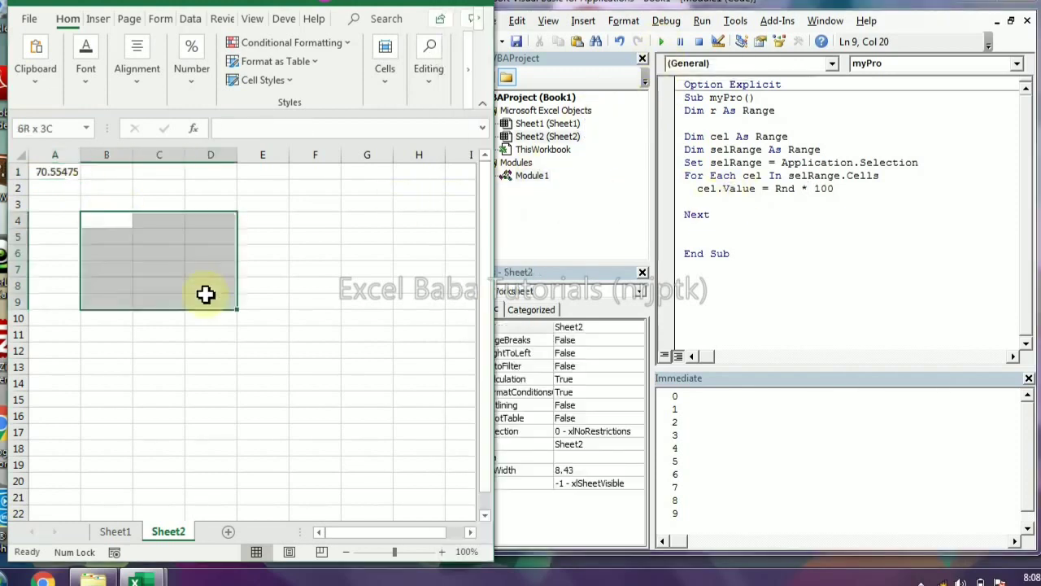
click(661, 42)
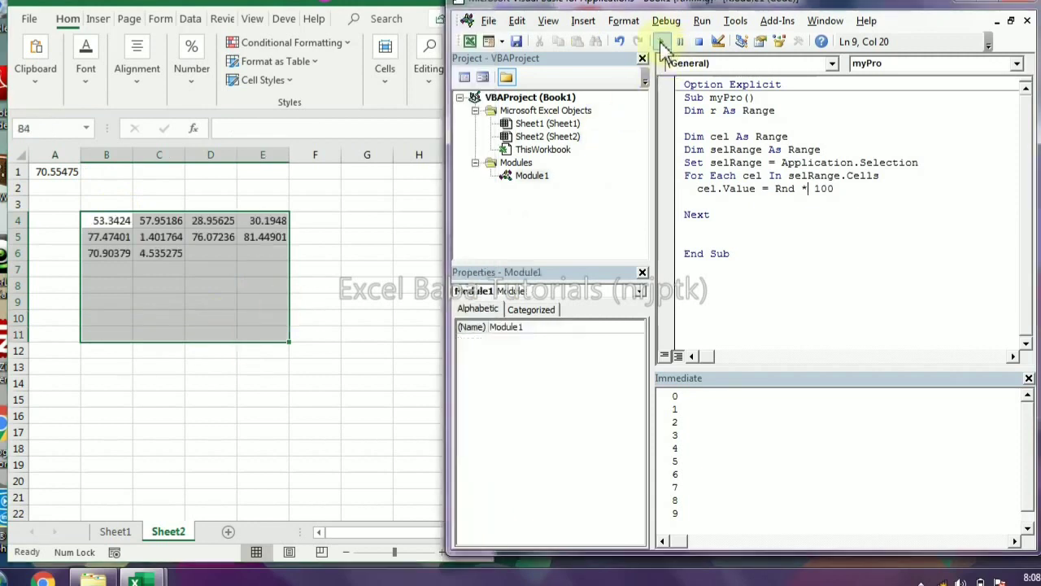
drag(362, 188, 358, 368)
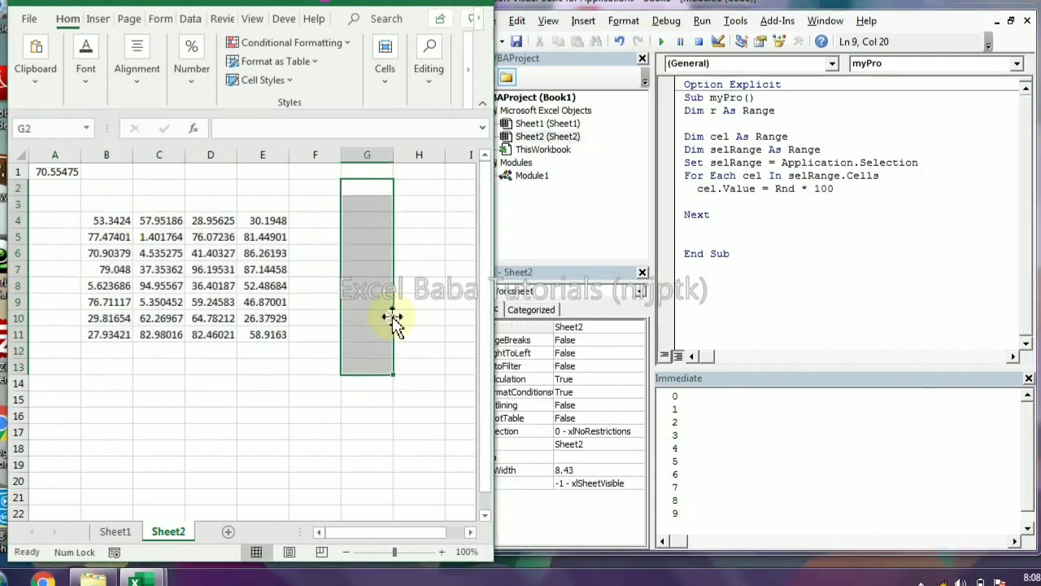
click(661, 42)
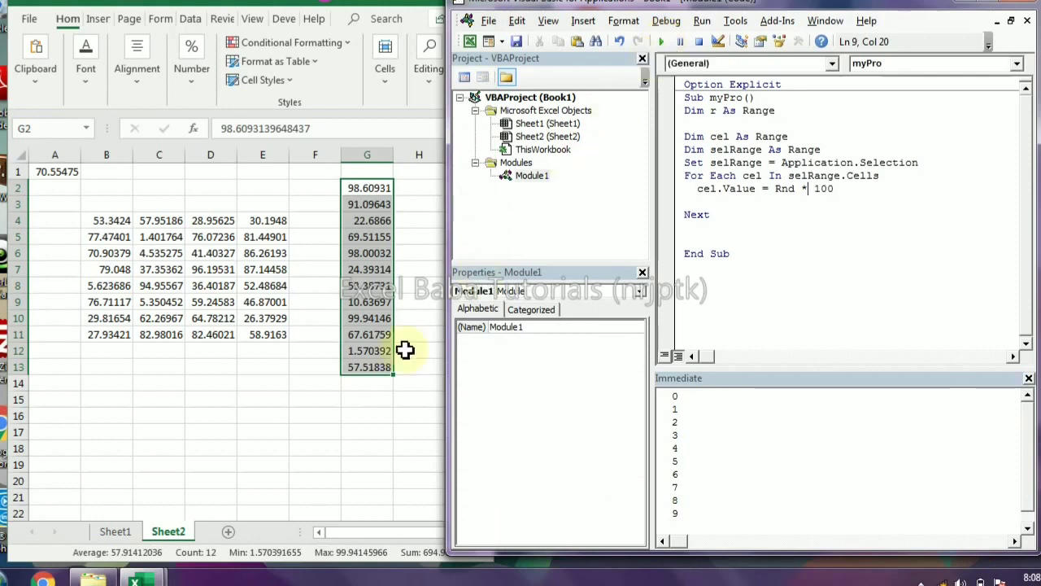
click(171, 353)
drag(60, 173, 413, 399)
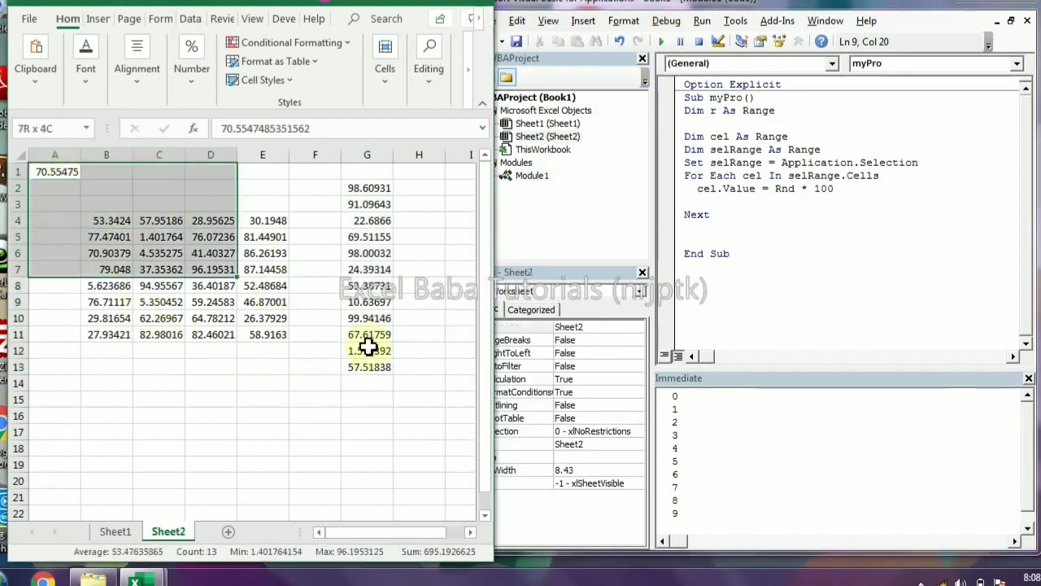
key(Delete)
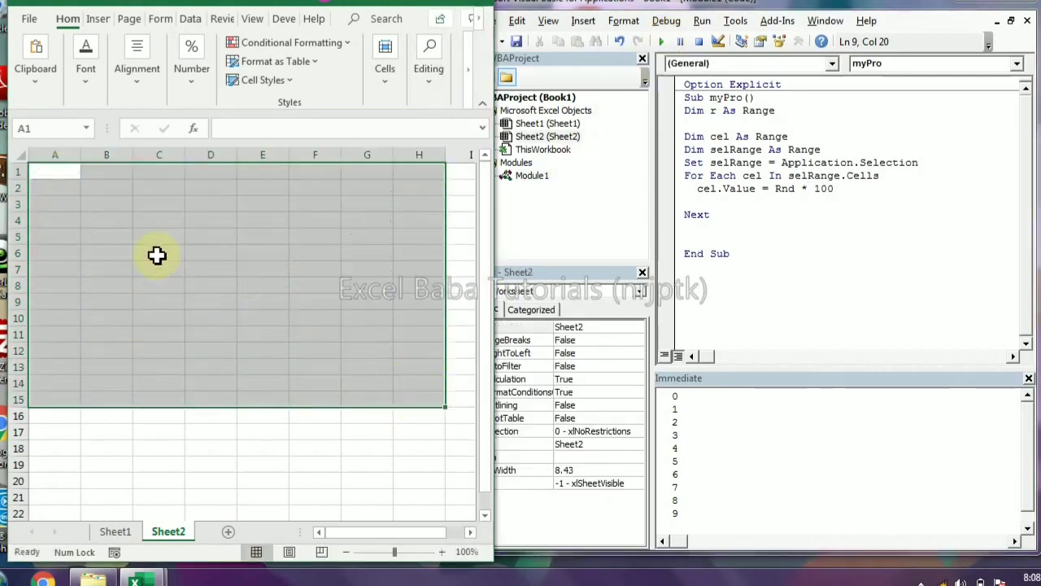
click(156, 253)
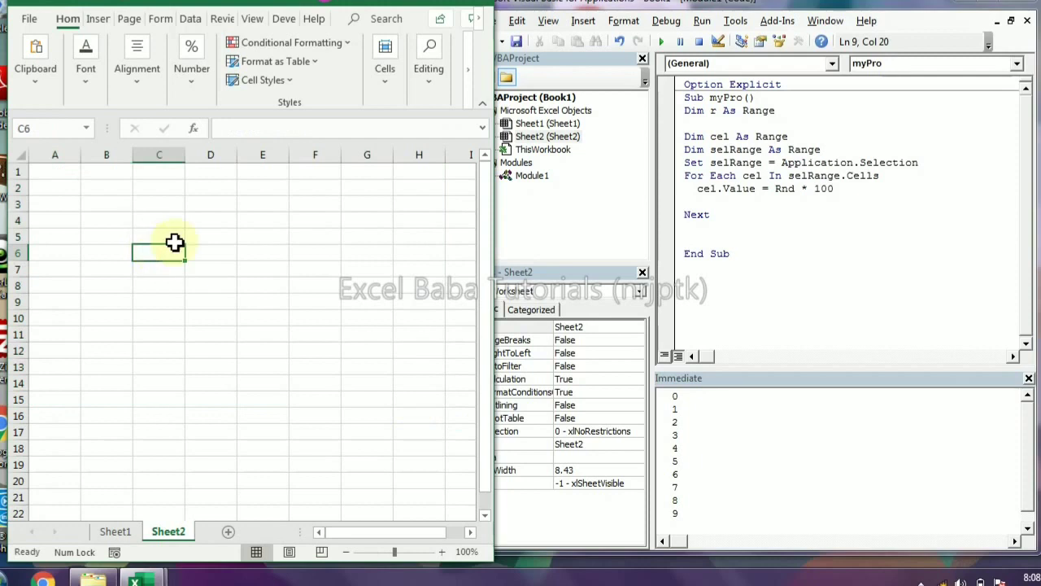
click(725, 188)
click(697, 124)
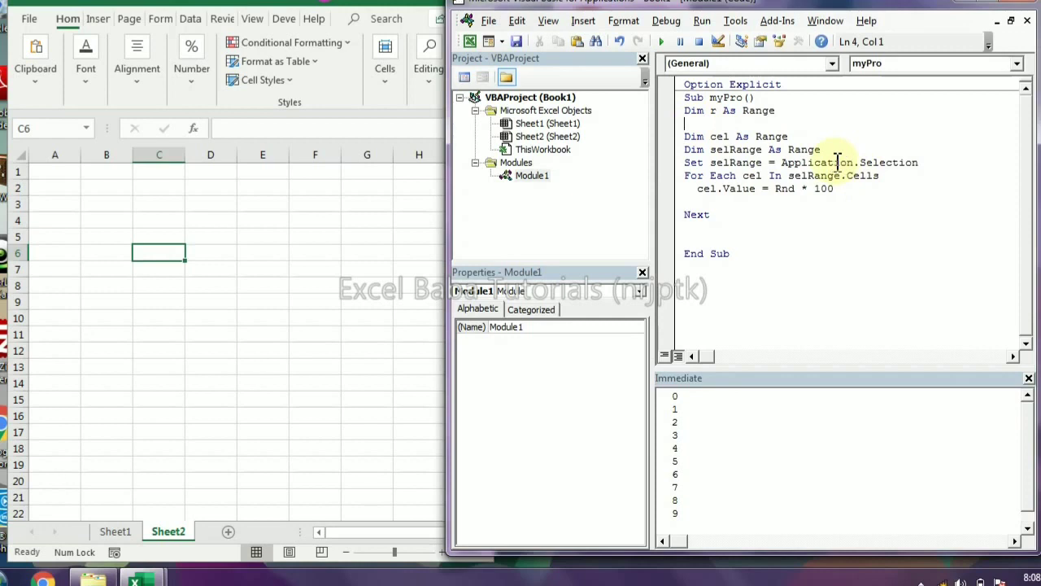
Replace the Dim r declaration with Dim s As Double
key(shift+End)
key(Delete)
text(Dim)
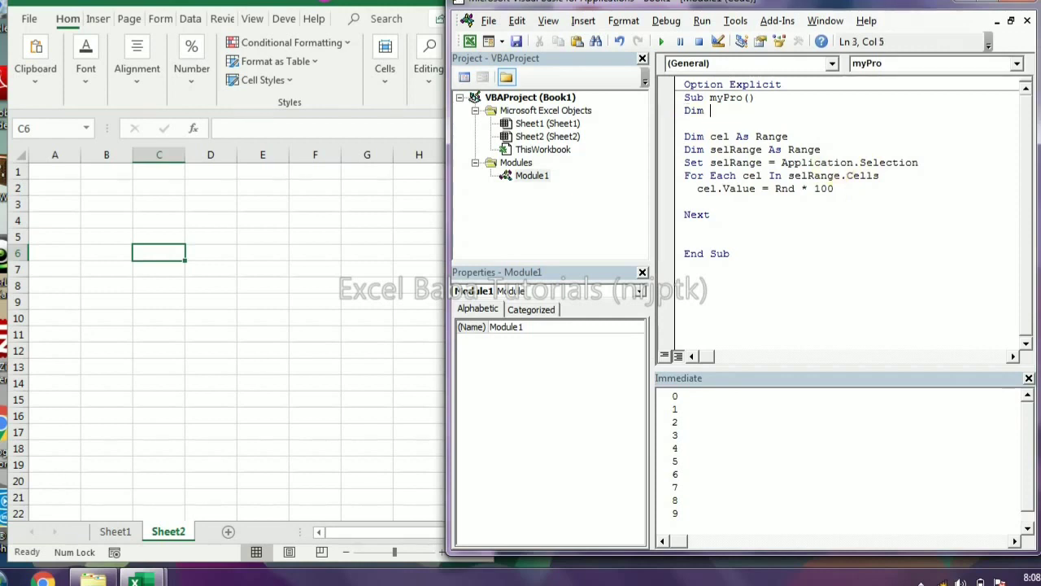
text(as )
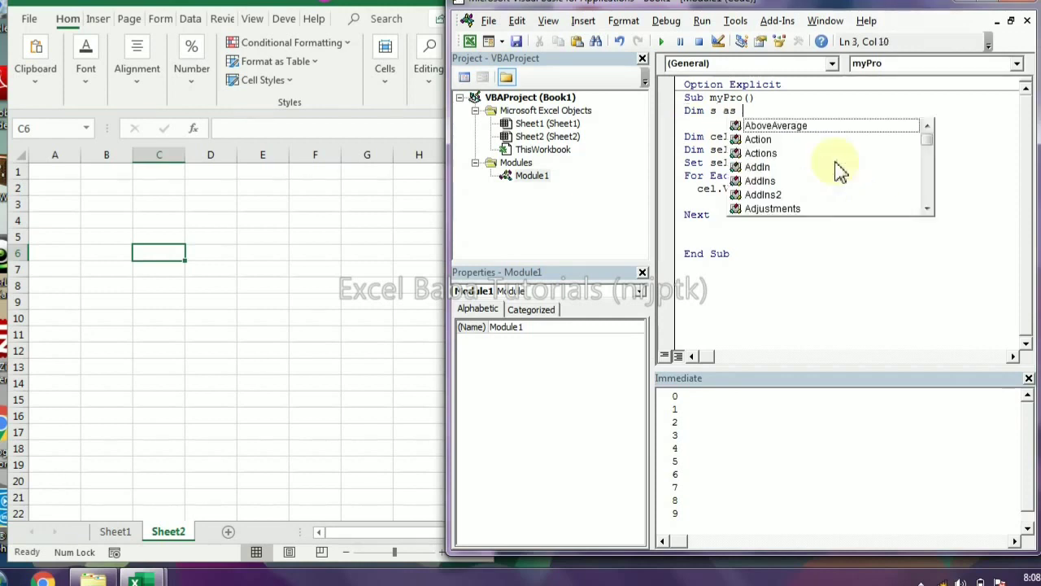
text(dou)
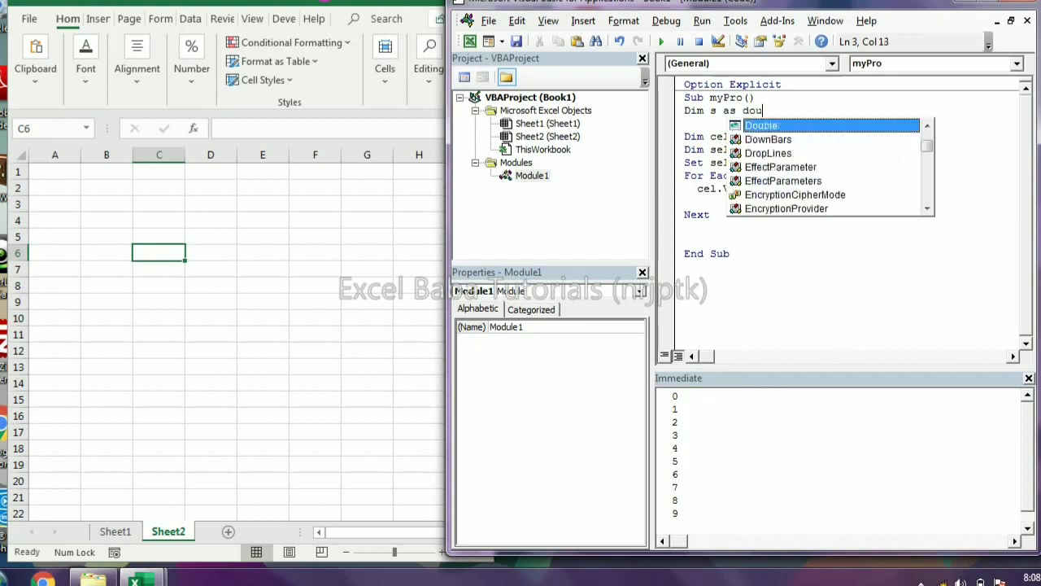
key(Tab)
key(Down)
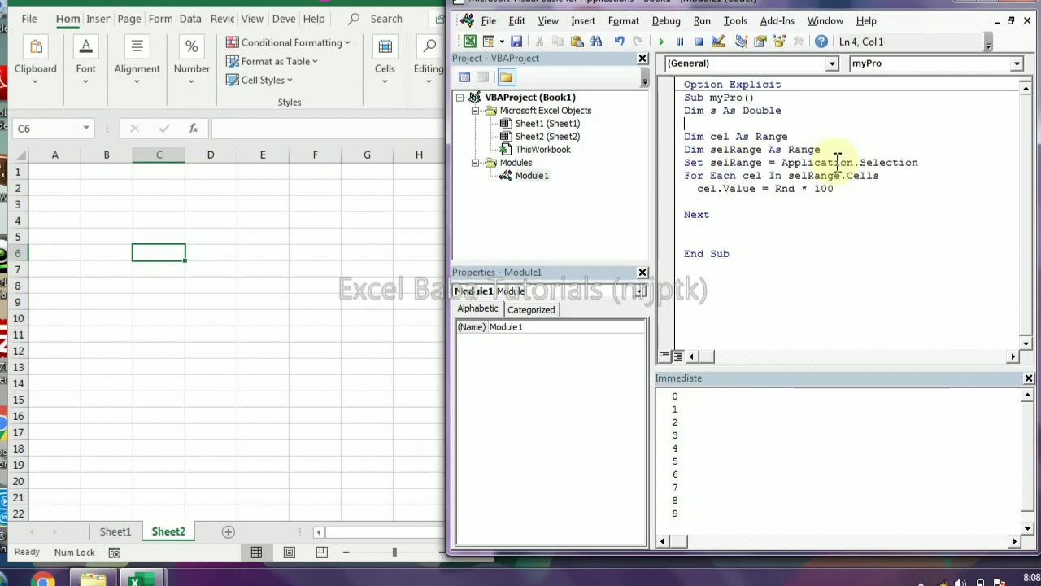
Replace the random-value line with the running total s = s + cel.Value
text(s=0)
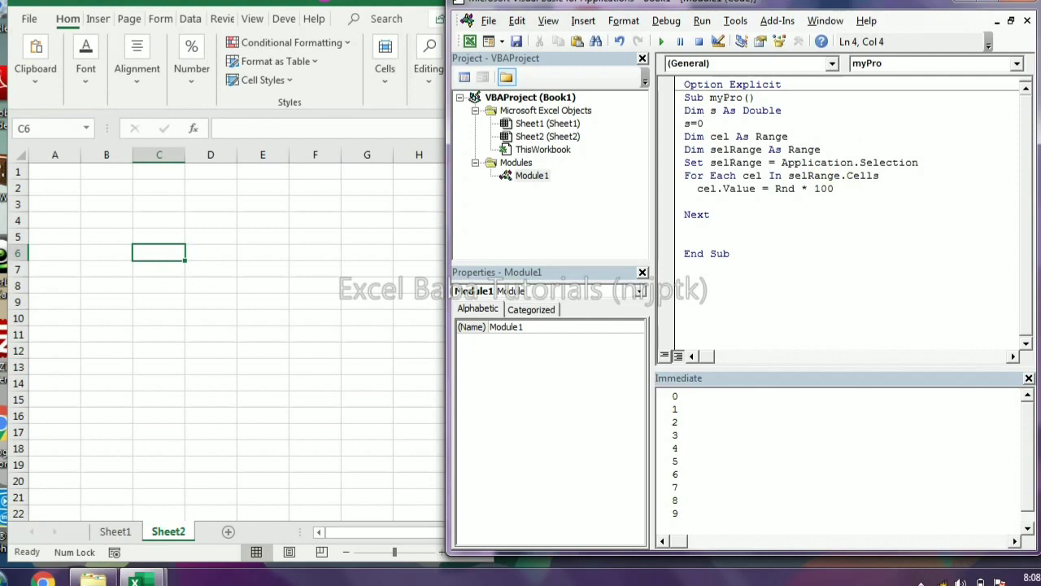
key(shift+End)
key(Delete)
text(=cel.valu)
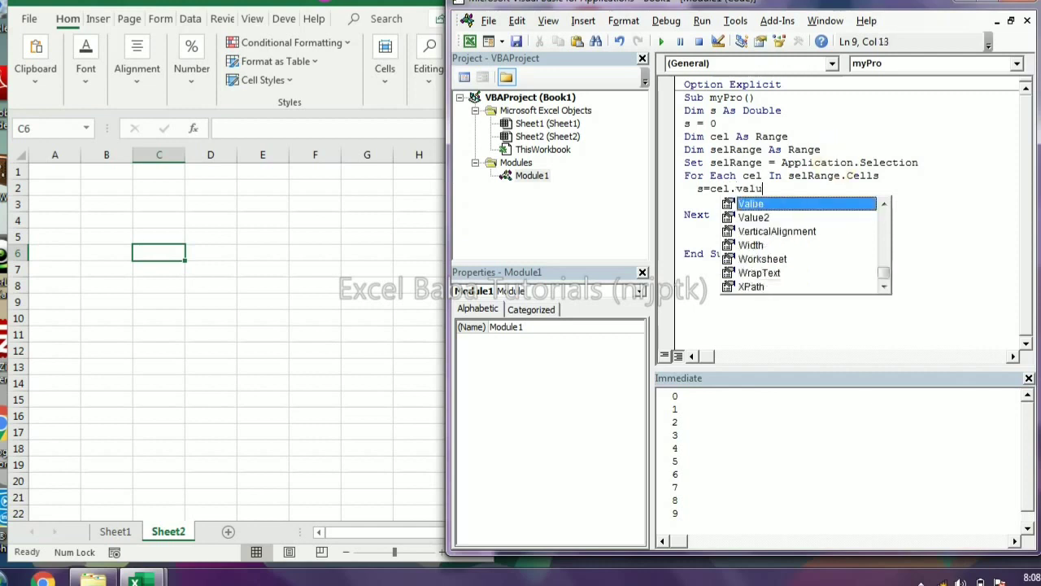
key(Tab)
key(Right)
text(s+)
key(Down)
key(Up)
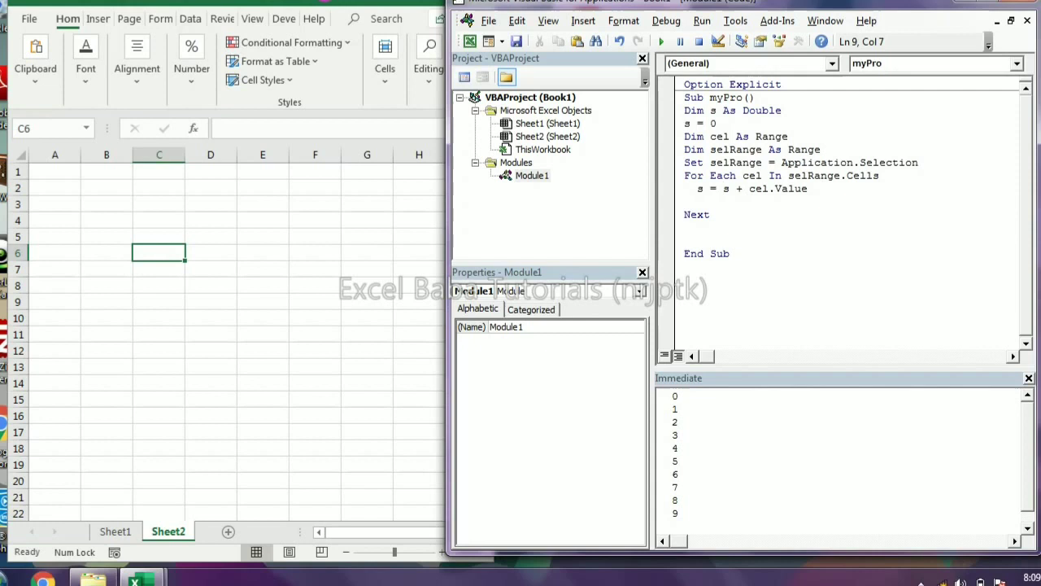
Add MsgBox s on the line after Next
click(710, 214)
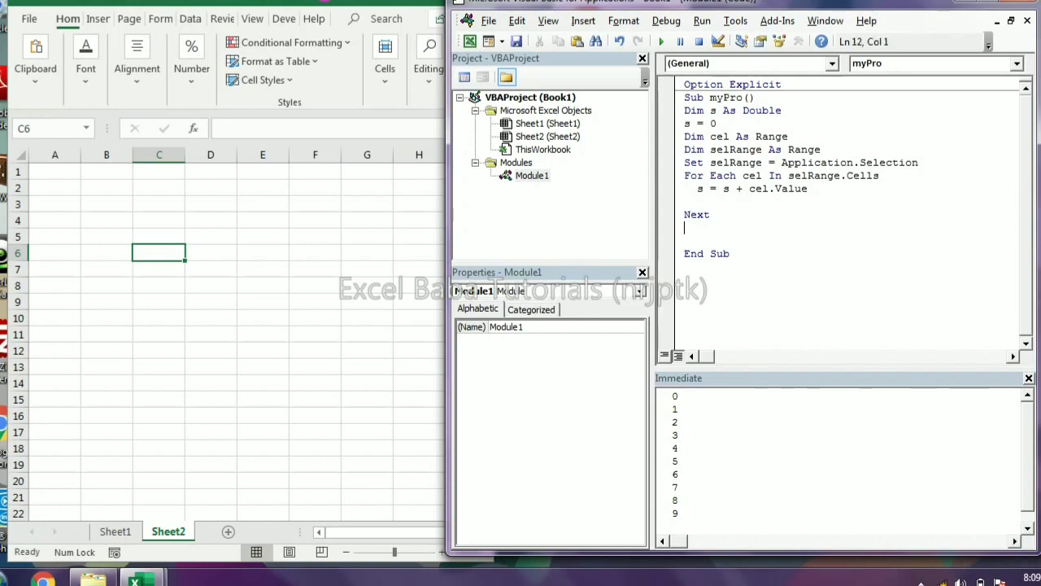
text(msgbox s)
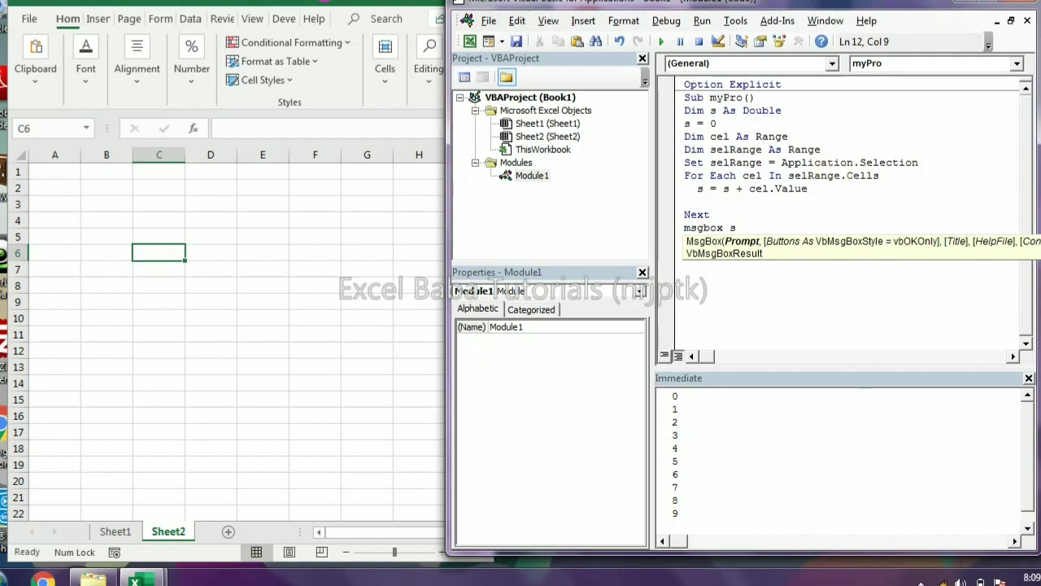
click(838, 163)
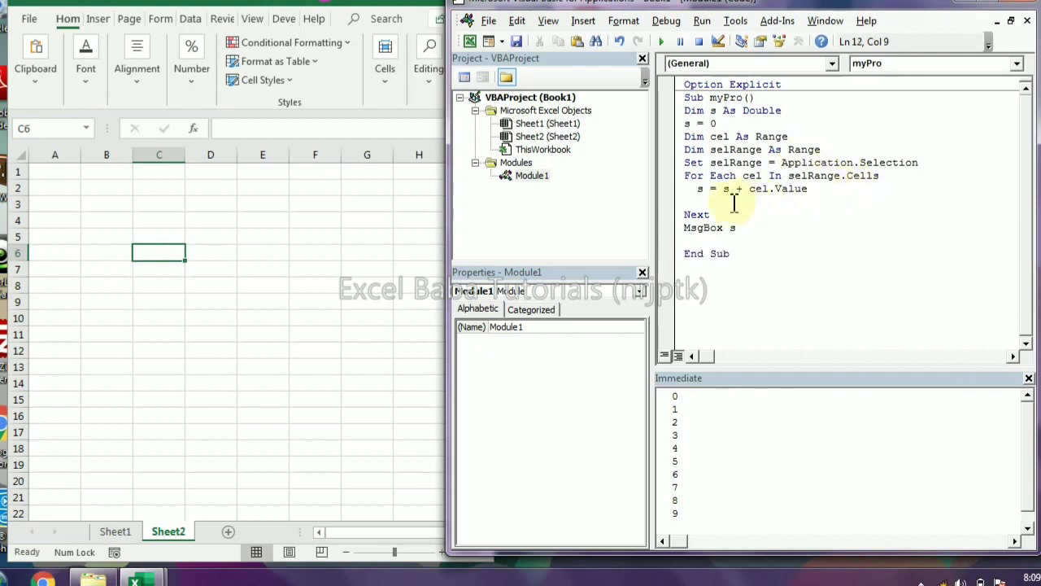
Enter 213 and 234 in column C, then clear them again
click(143, 194)
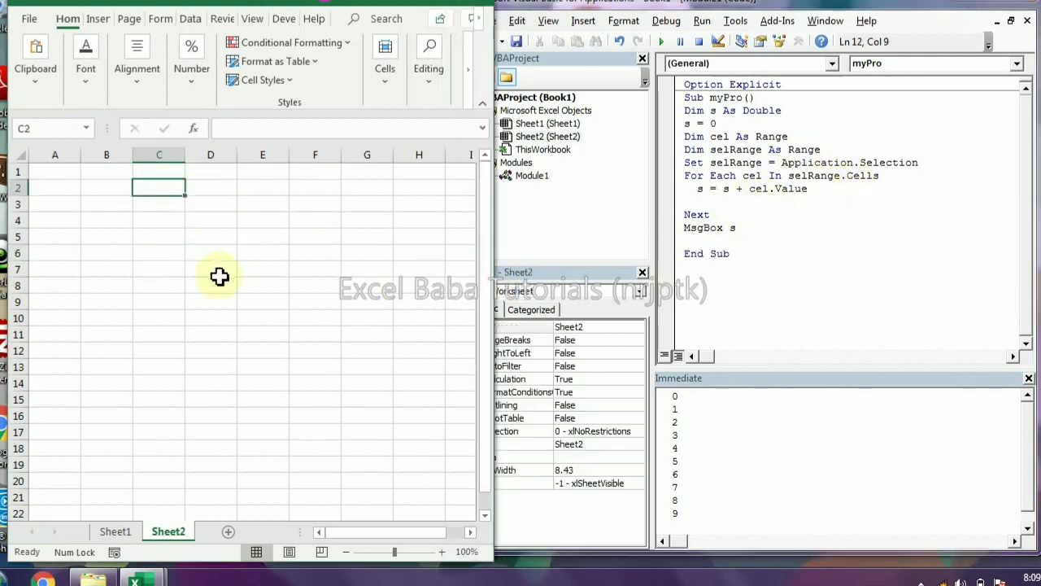
text(213)
key(Return)
text(234)
key(Return)
key(Up)
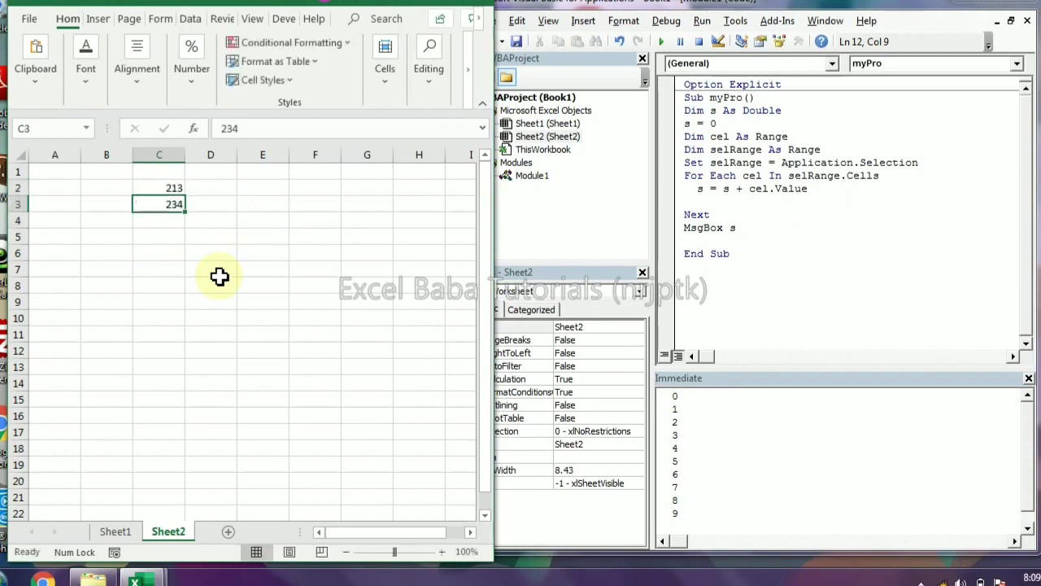
key(shift+Up)
key(Delete)
key(Down)
key(Up)
Enter 10, 20 and 390 in C3:C5 and 20 in D5
text(10)
key(Return)
text(20)
key(Return)
text(390)
key(Return)
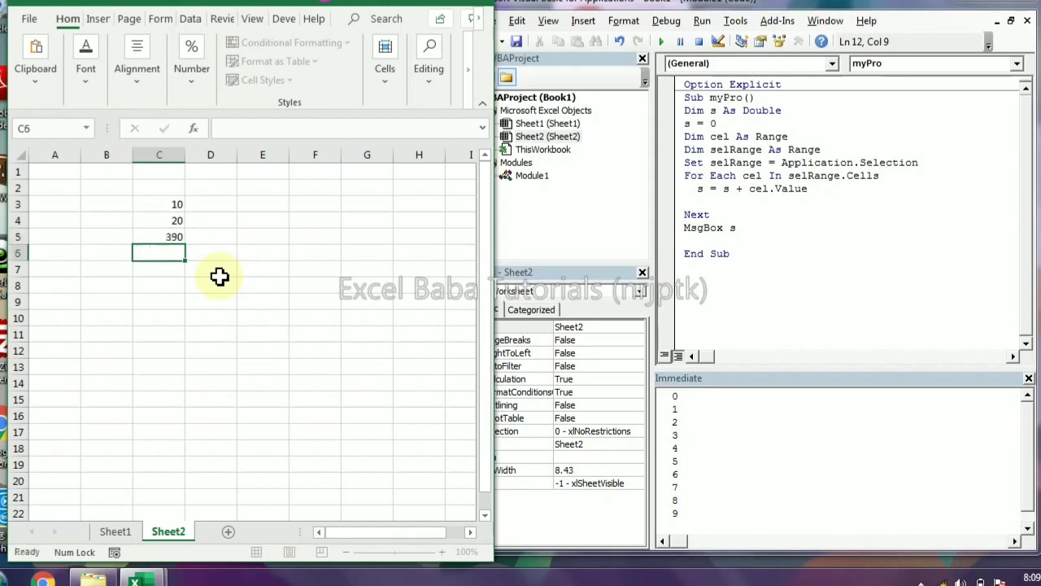
key(Up)
key(Right)
text(20)
key(Return)
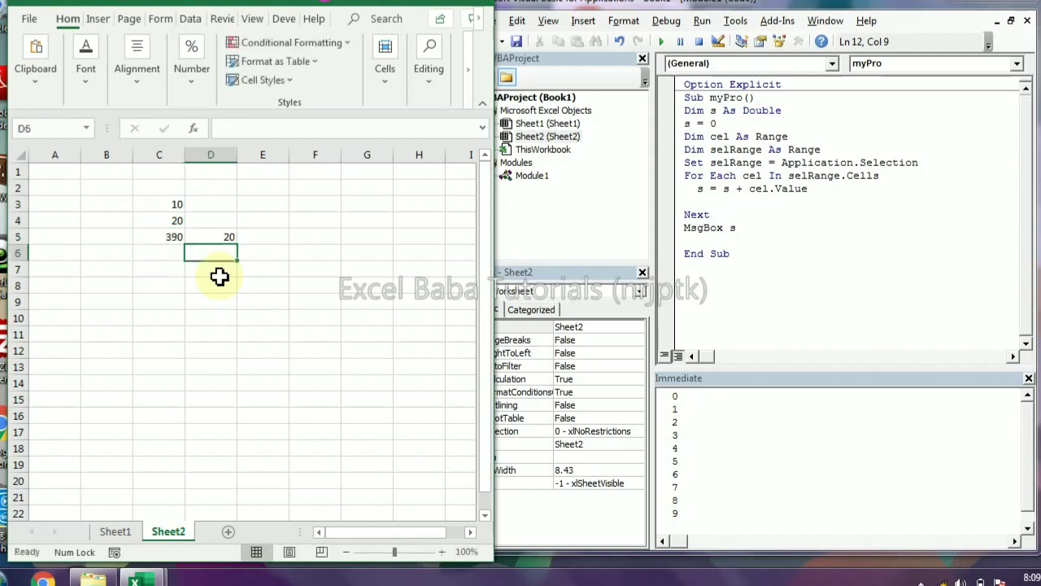
Select C3:D5 and run myPro from the editor, getting 440
drag(182, 205, 214, 239)
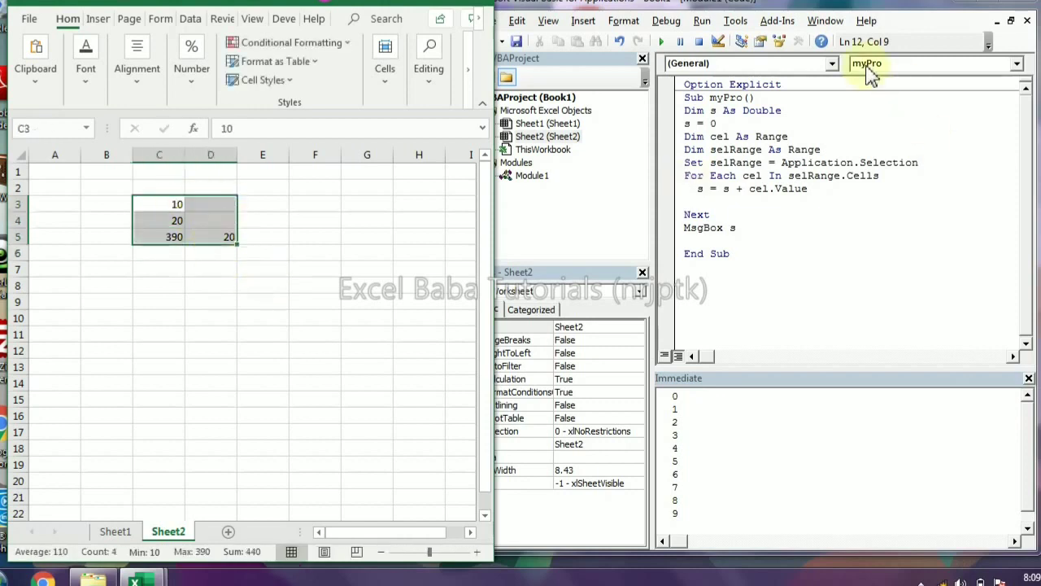
click(662, 41)
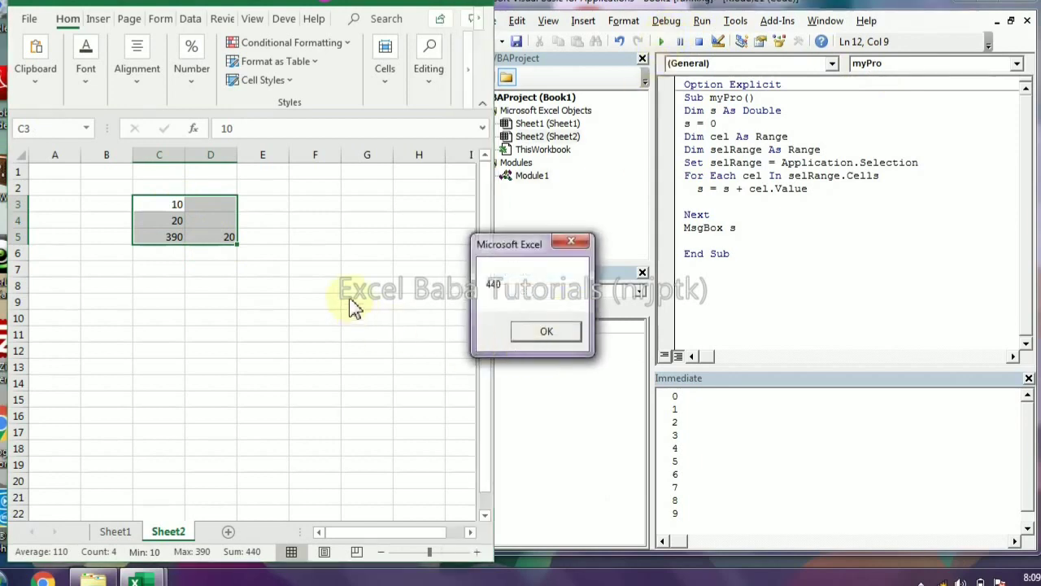
click(537, 334)
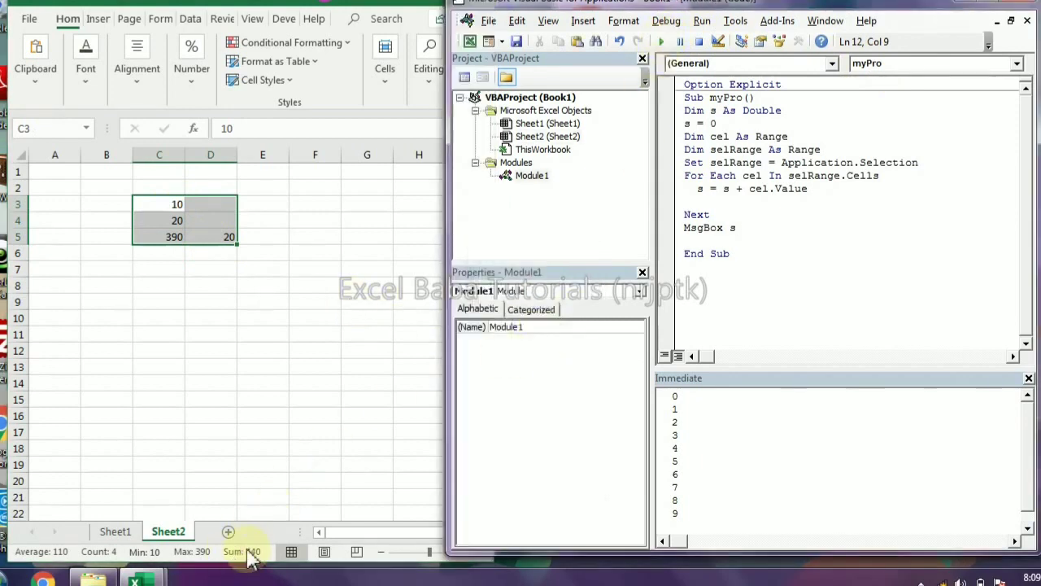
Reselect the numbers and run myPro through the Alt+F8 macro list, again getting 440
click(165, 205)
drag(165, 206, 217, 244)
key(alt+F8)
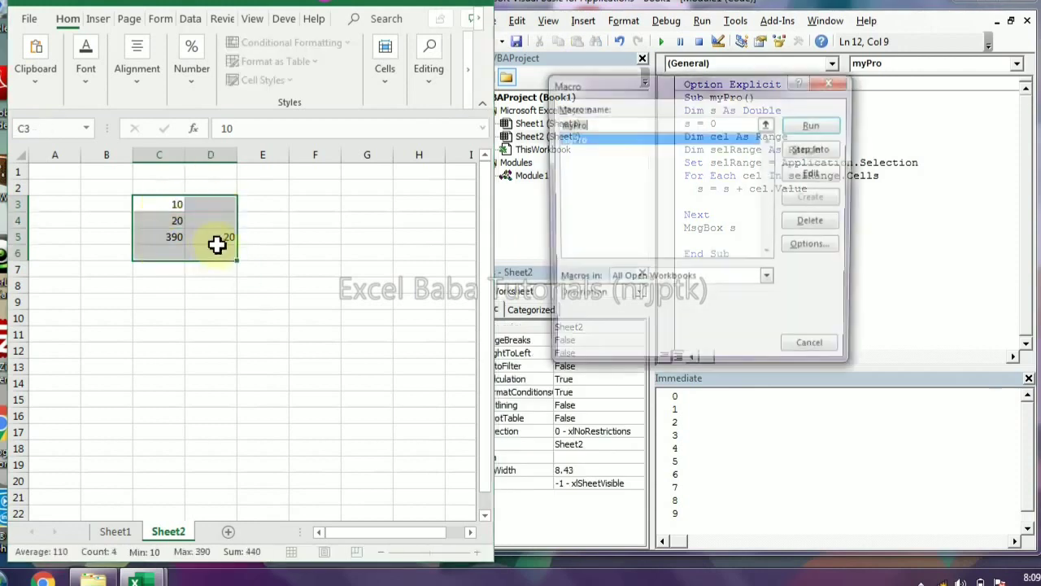
click(807, 128)
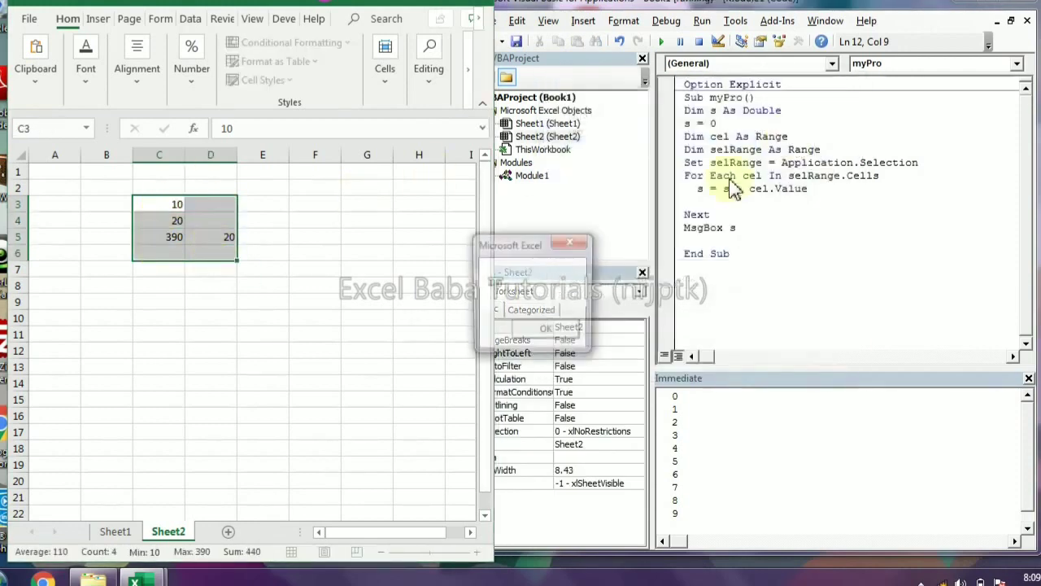
click(542, 330)
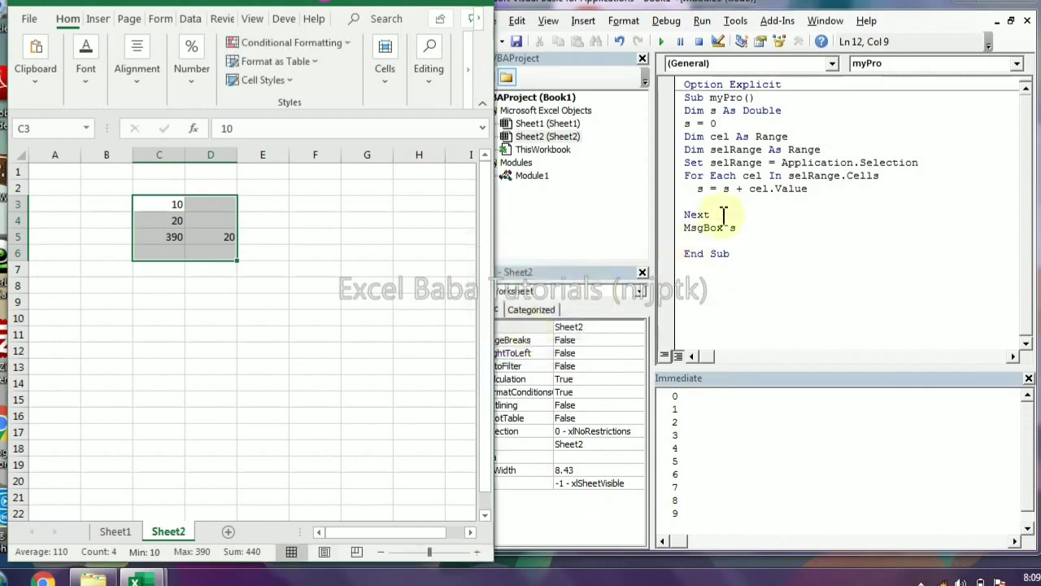
click(750, 175)
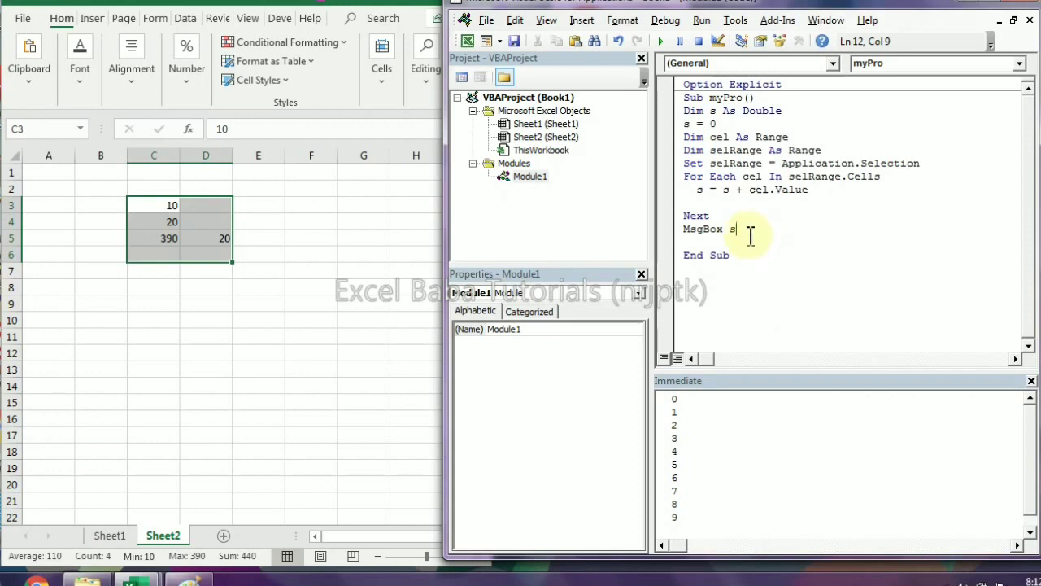
Replace myPro's body with MsgBox "Hello choose Y for Red N Green", vbYesNo, "Color Selection"
drag(736, 229, 685, 118)
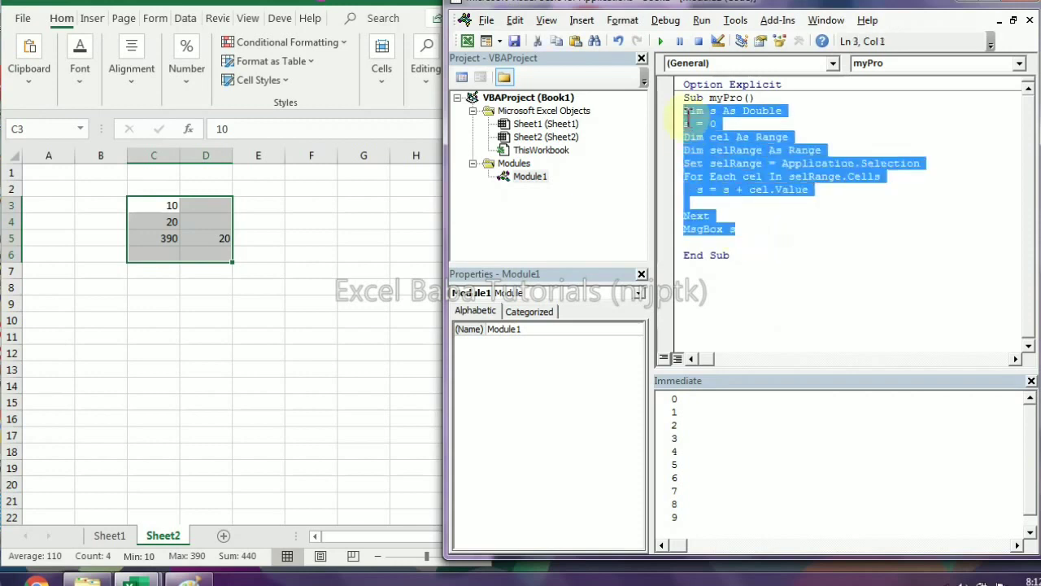
key(Delete)
text(msgbox ")
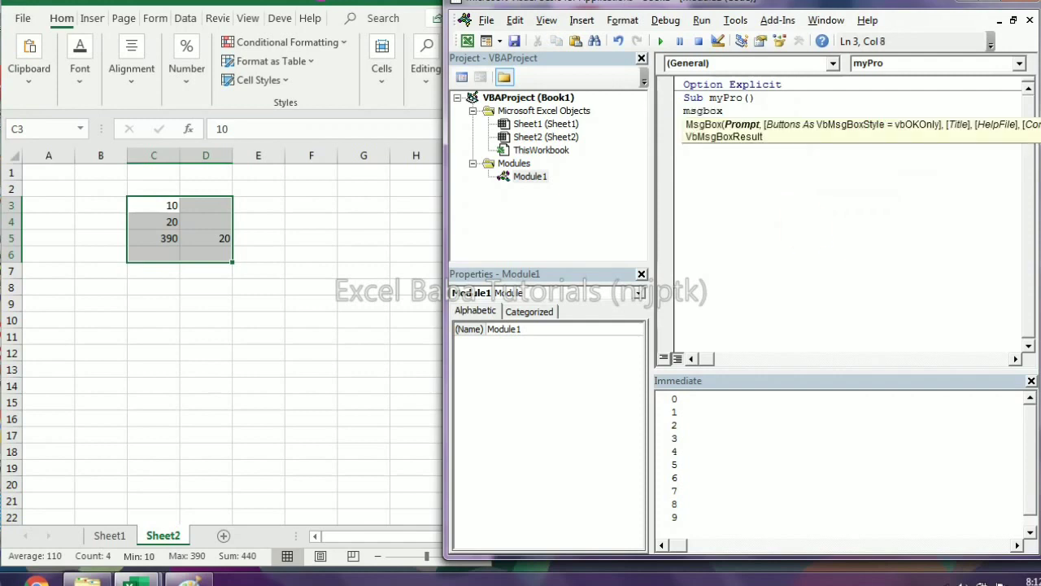
text(Hel)
text(choose Y for Red N Gr)
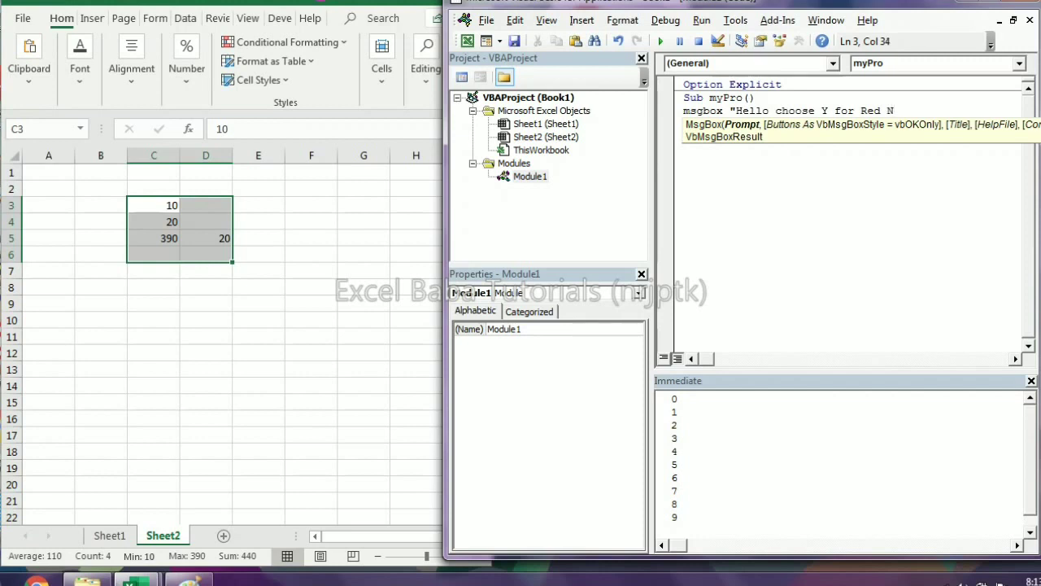
text(een")
text(,)
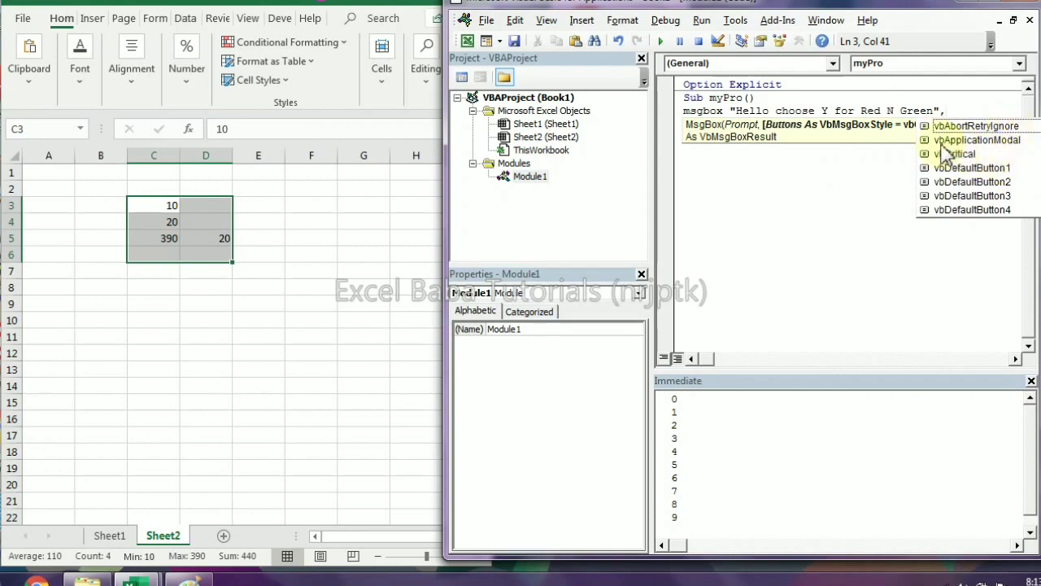
scroll(976, 168, down, 2)
scroll(976, 167, down, 2)
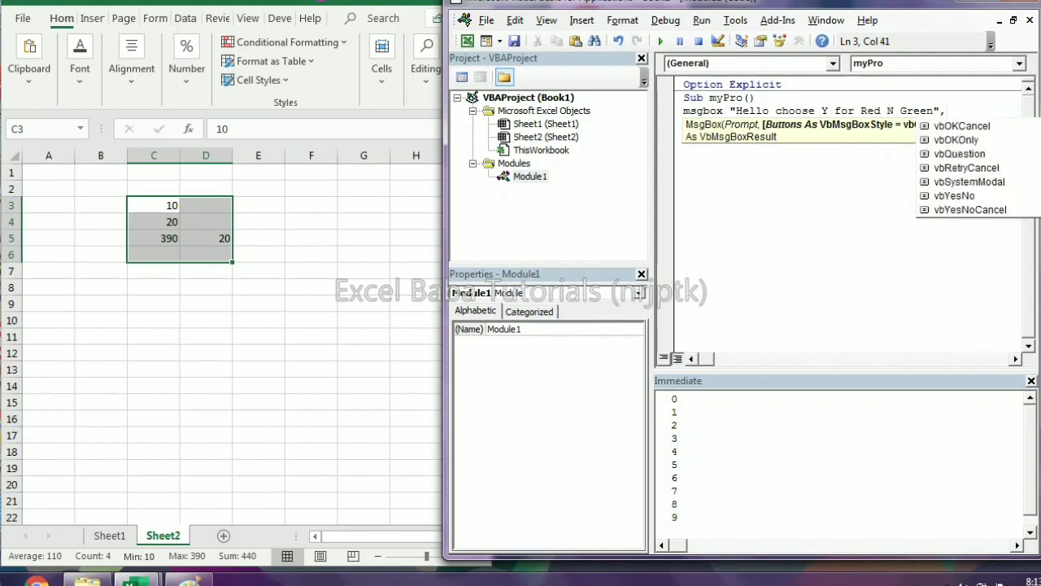
click(950, 196)
double_click(952, 197)
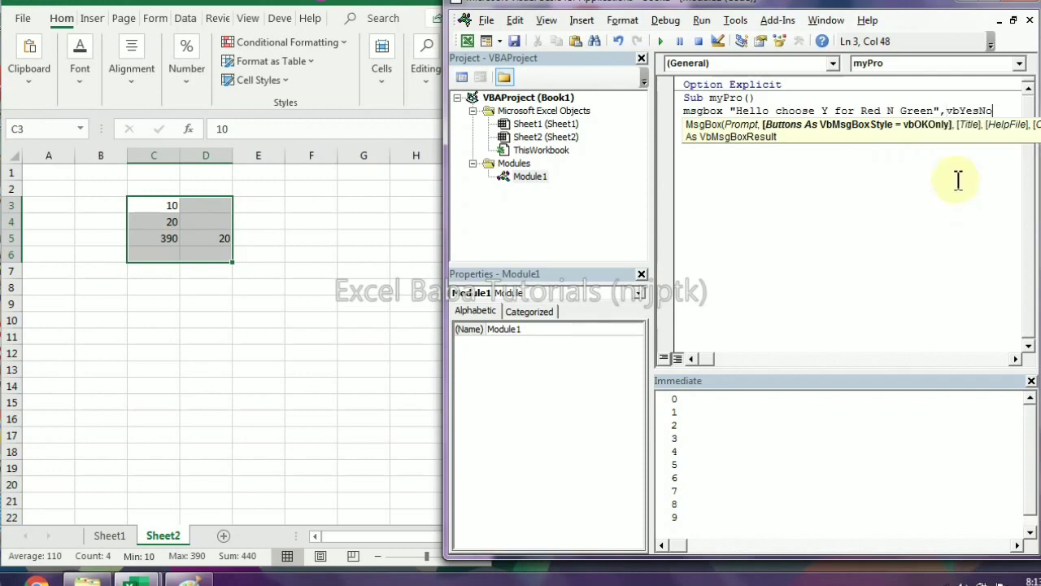
text(,)
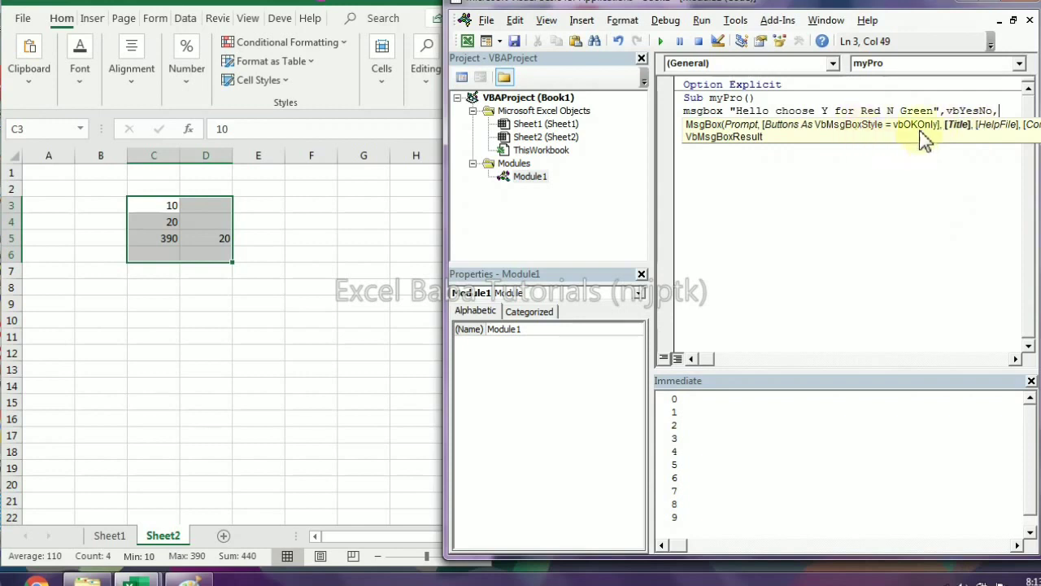
text(")
text(Color Selection")
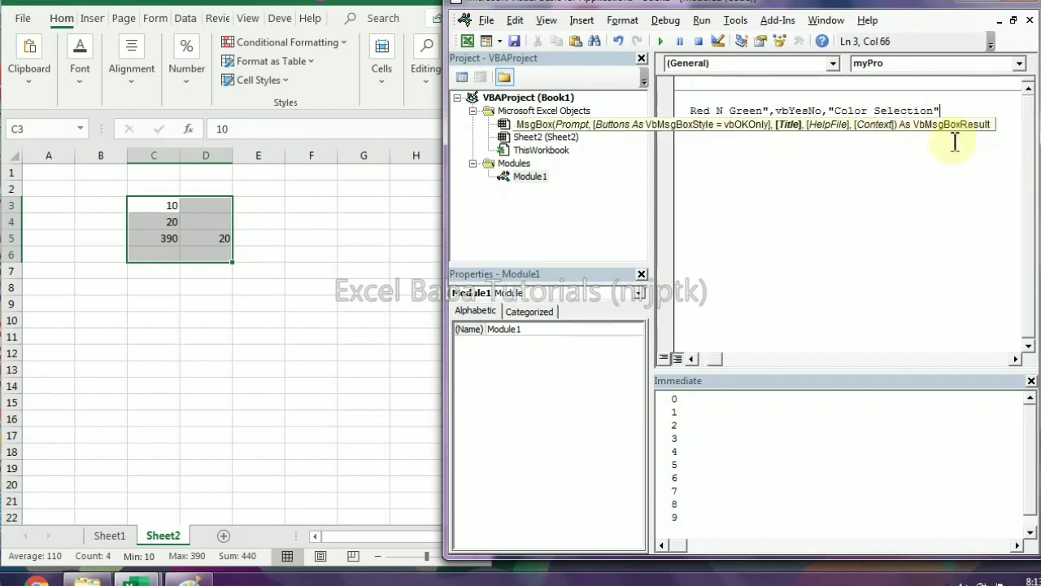
text(,)
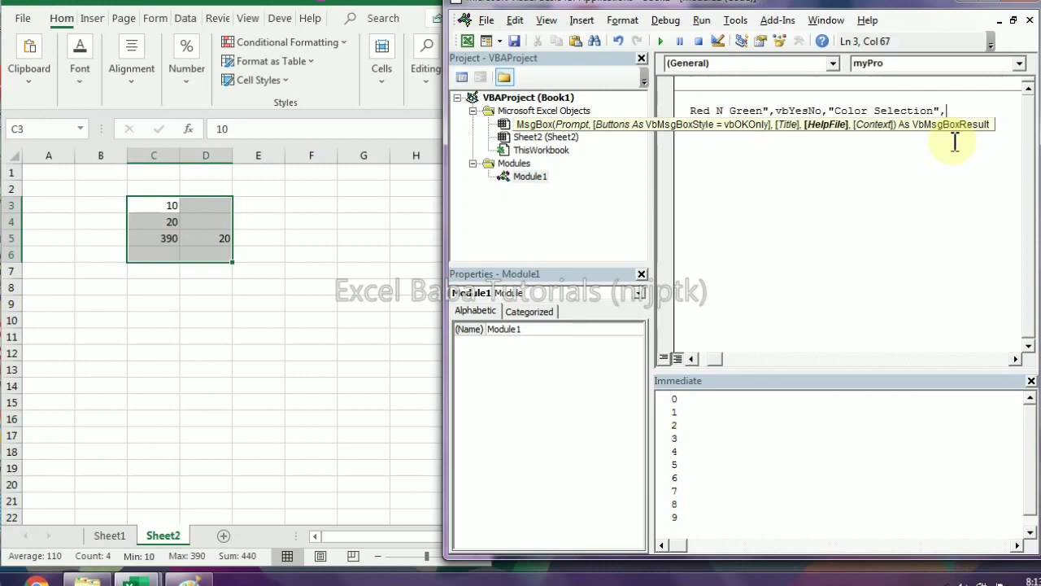
key(BackSpace)
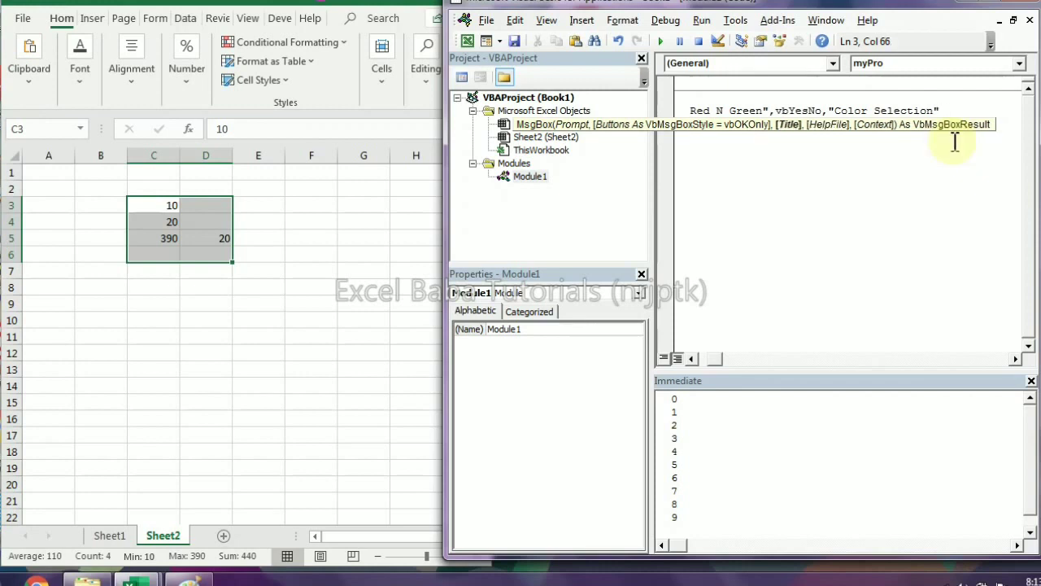
key(Return)
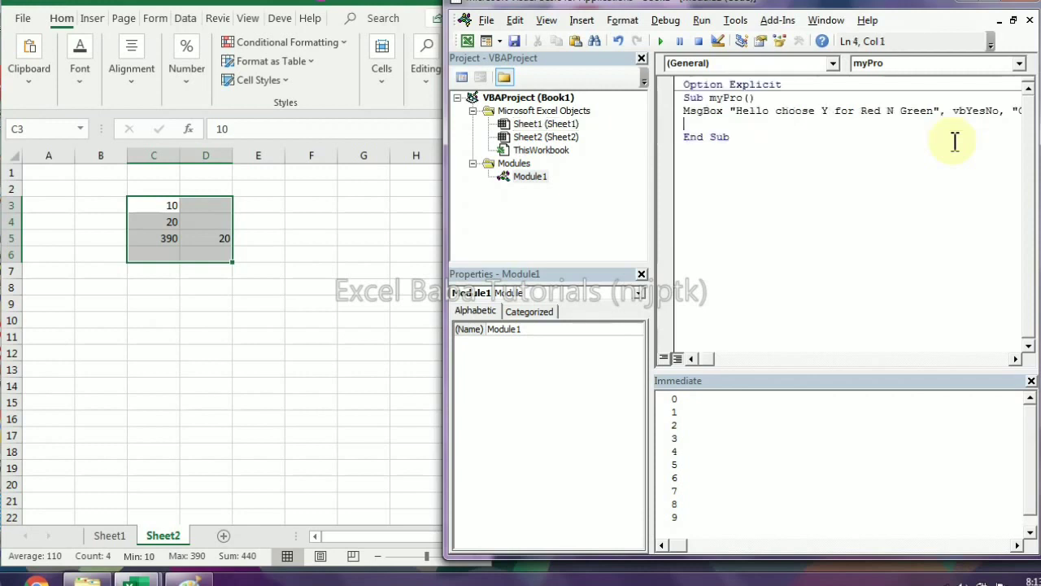
Run myPro and answer the Color Selection prompt
click(660, 41)
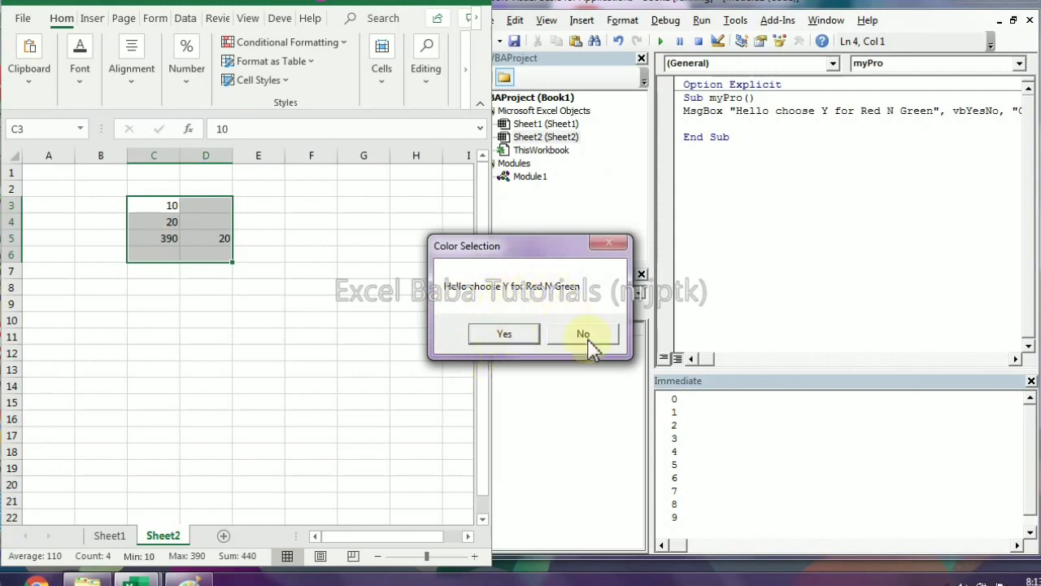
click(504, 336)
click(683, 111)
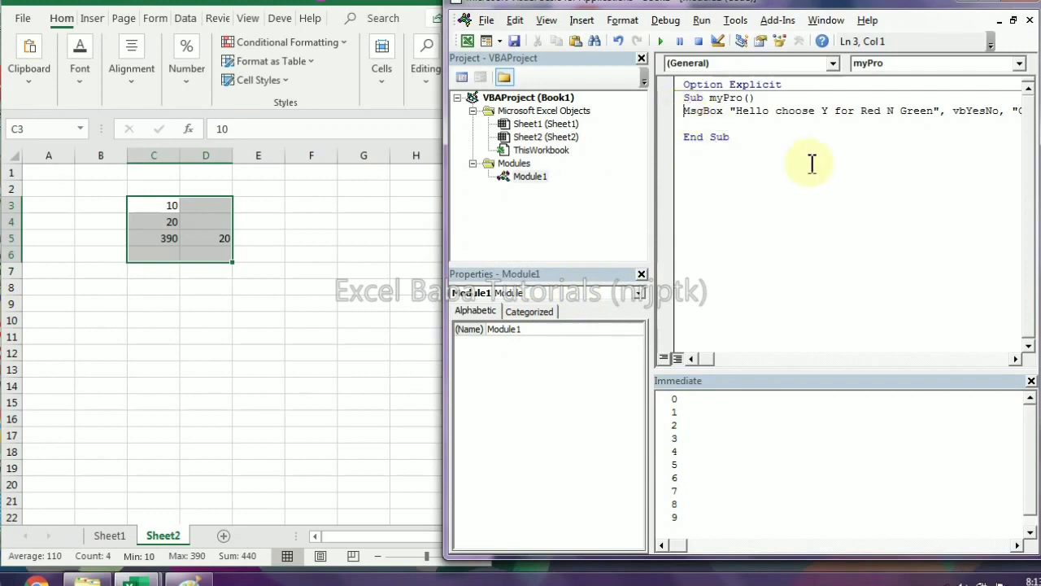
Declare Dim k As Long above the MsgBox line
key(Return)
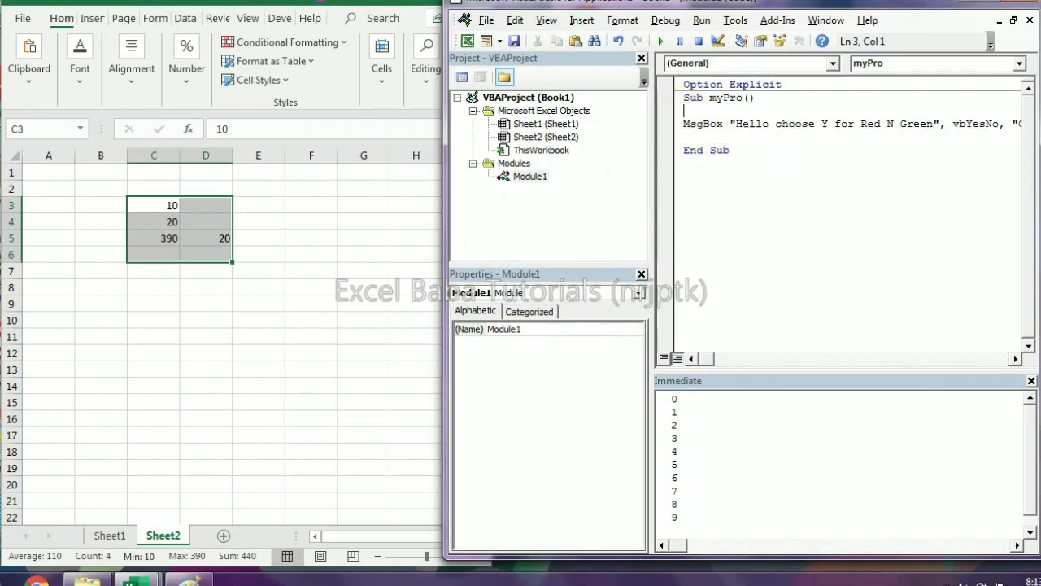
text(Dim )
text(k as )
text(Long)
key(Home)
key(Down)
Assign k = MsgBox(...), adding parentheses after the compile error
text(1)
key(BackSpace)
text(k=)
click(813, 173)
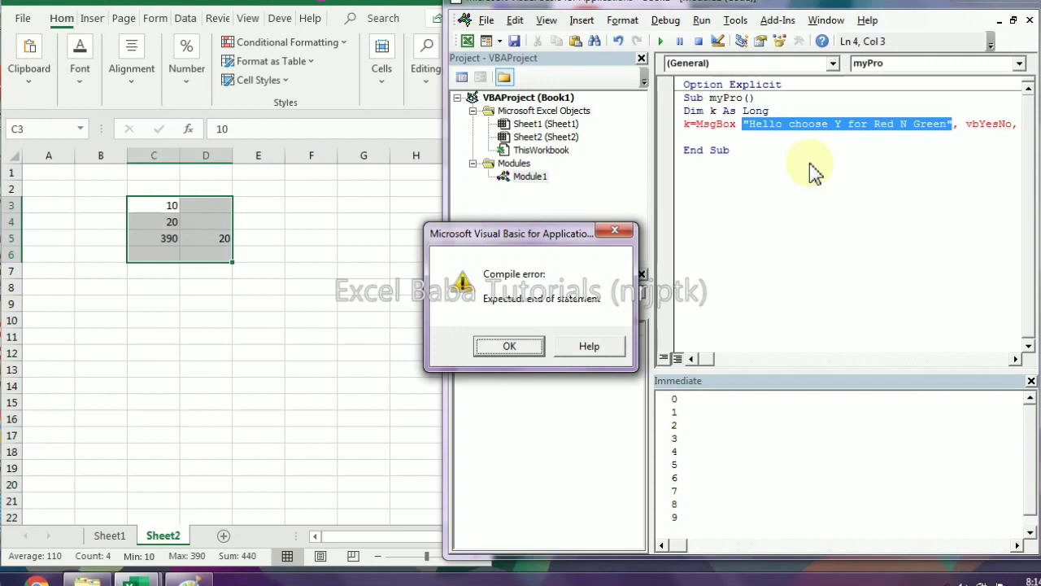
key(Return)
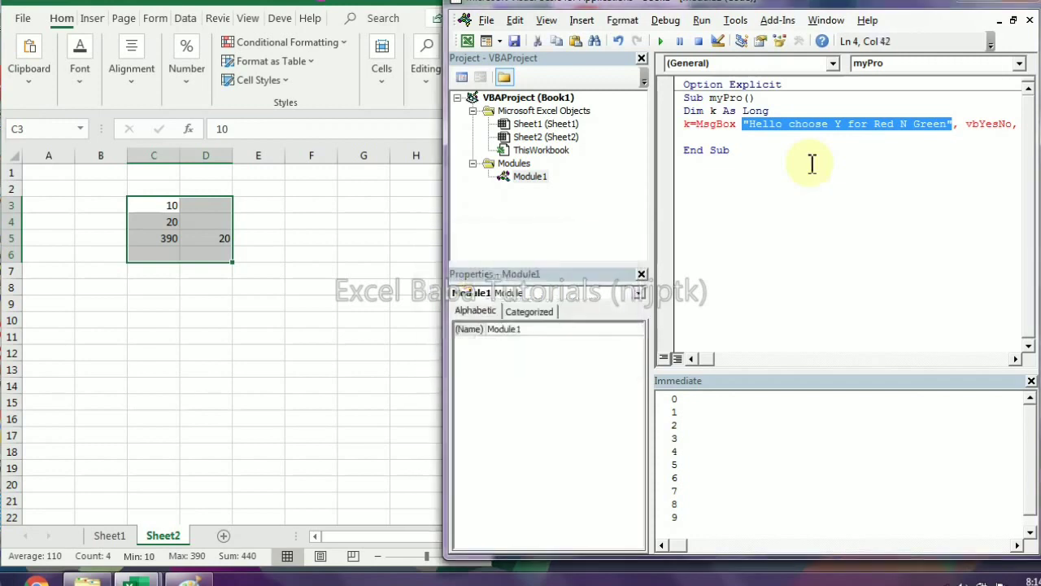
key(Left)
key(Left)
key(Left)
key(Left)
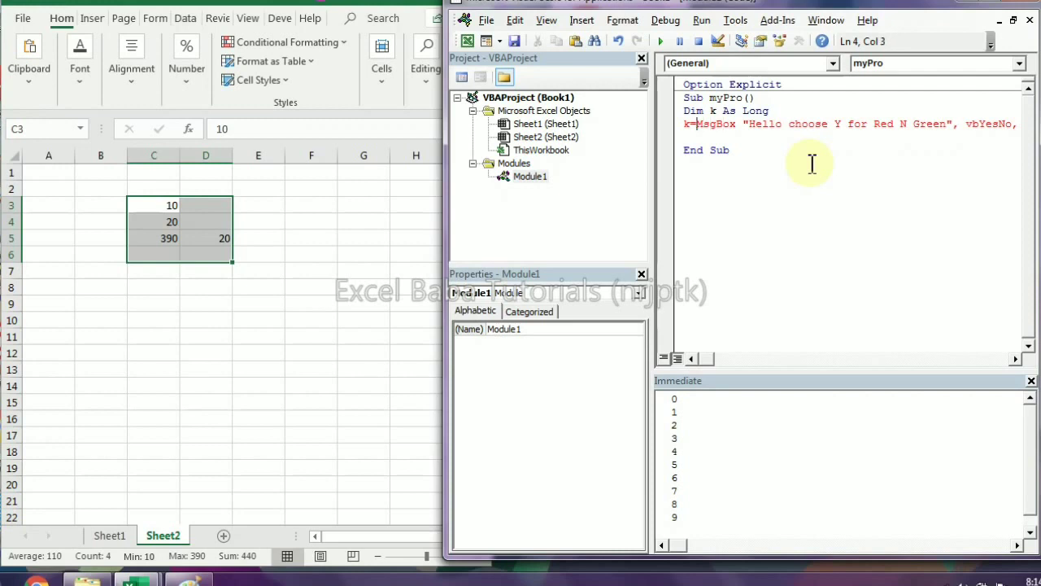
text(()
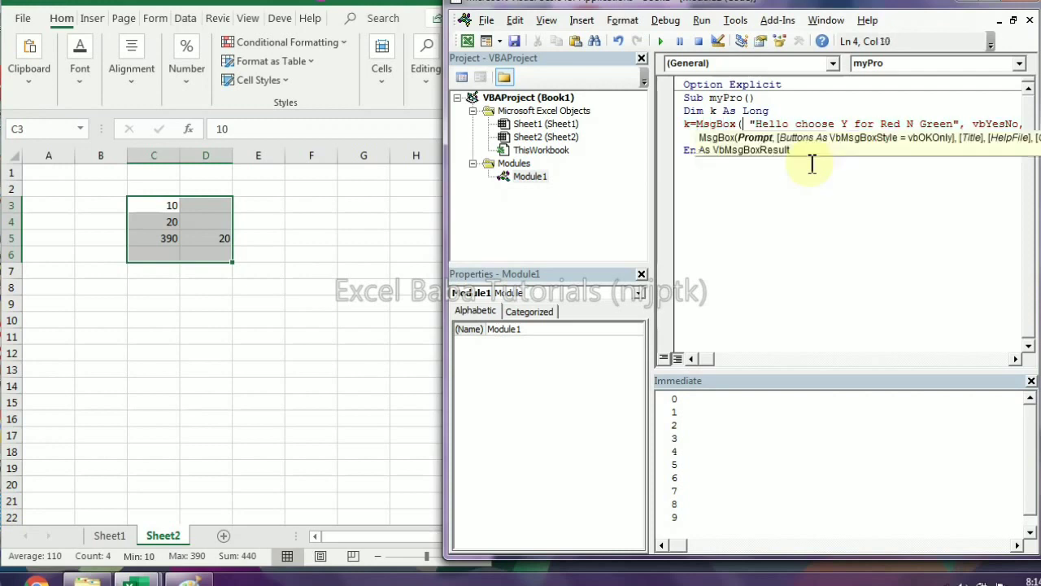
key(End)
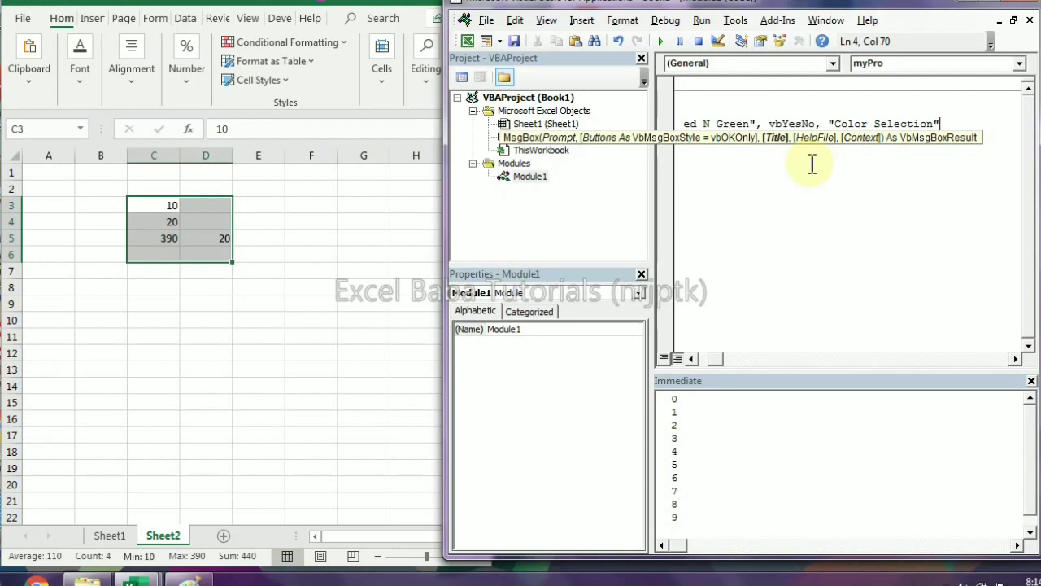
text())
key(Return)
Add a Sub OkTest procedure and call it from myPro with Call OkTest()
key(BackSpace)
key(Home)
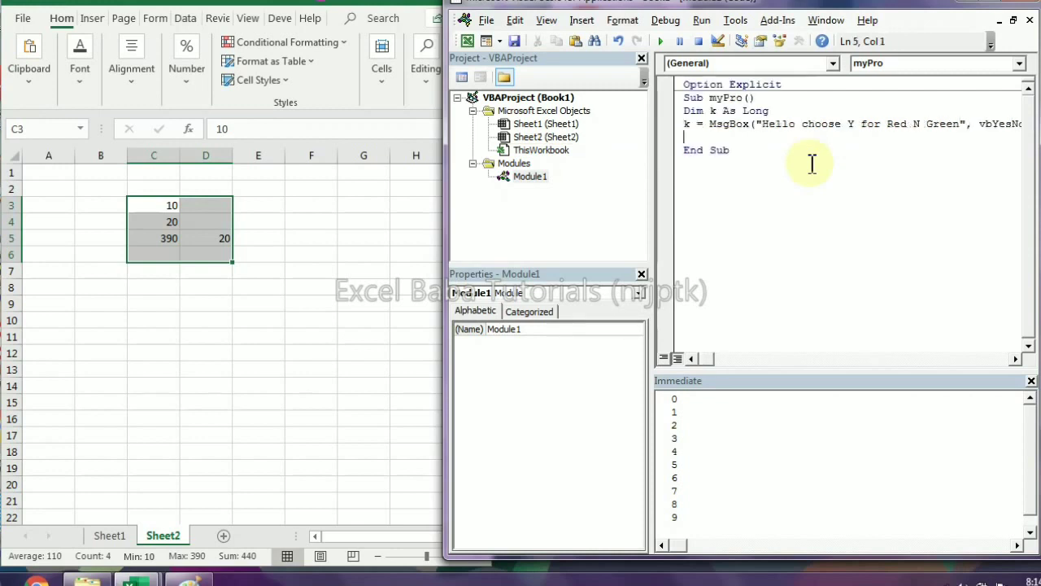
text(sub )
text(OkTest())
key(Return)
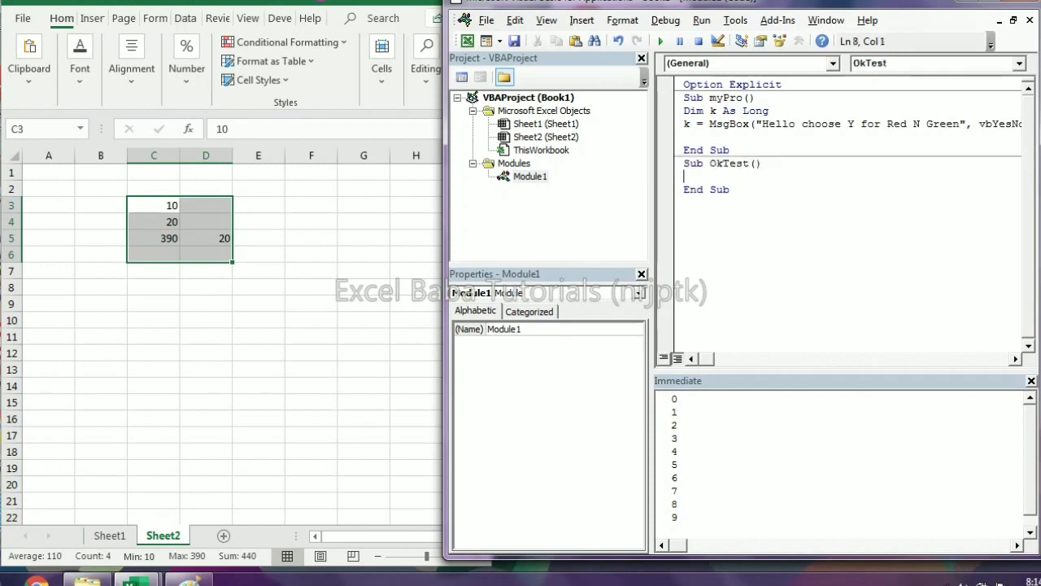
click(684, 136)
text(st)
key(shift+Home)
key(BackSpace)
text(call)
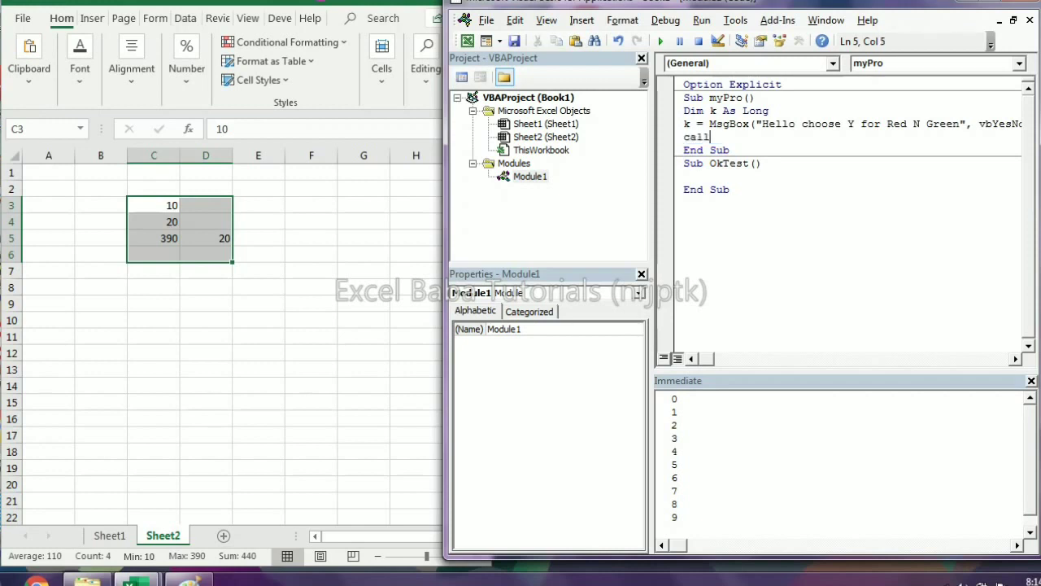
text(Oktest())
Remove the Call OkTest line and delete the OkTest procedure
click(757, 137)
key(shift+Home)
key(BackSpace)
drag(736, 188, 687, 167)
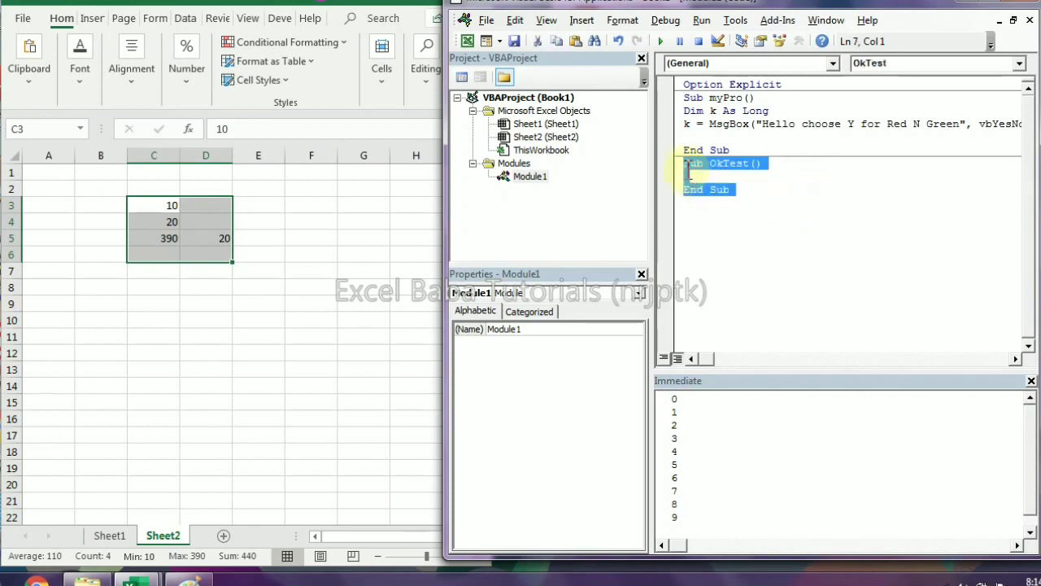
key(Delete)
click(722, 137)
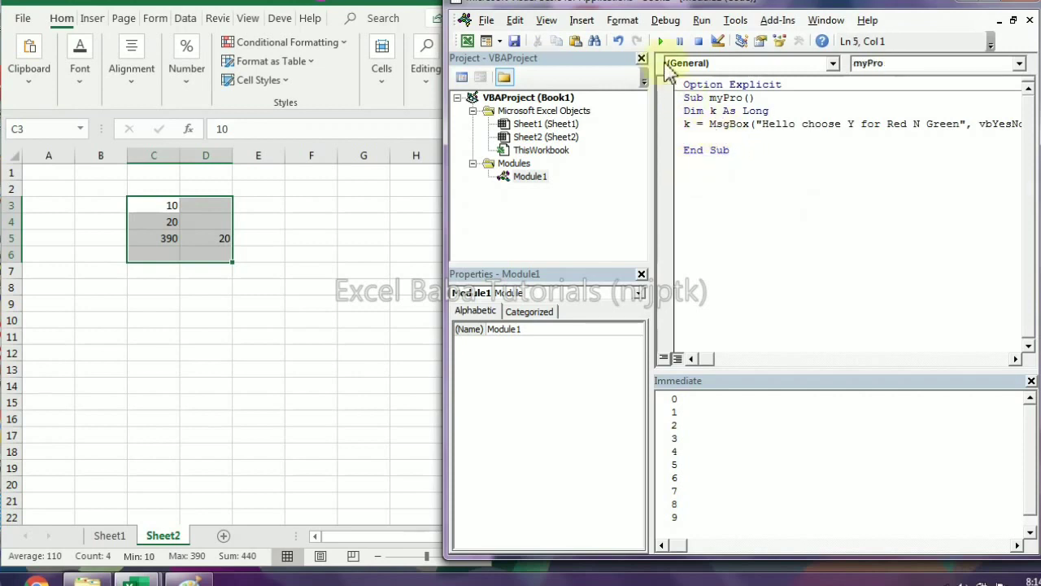
Run myPro answering Yes, then clear the Immediate window
click(660, 41)
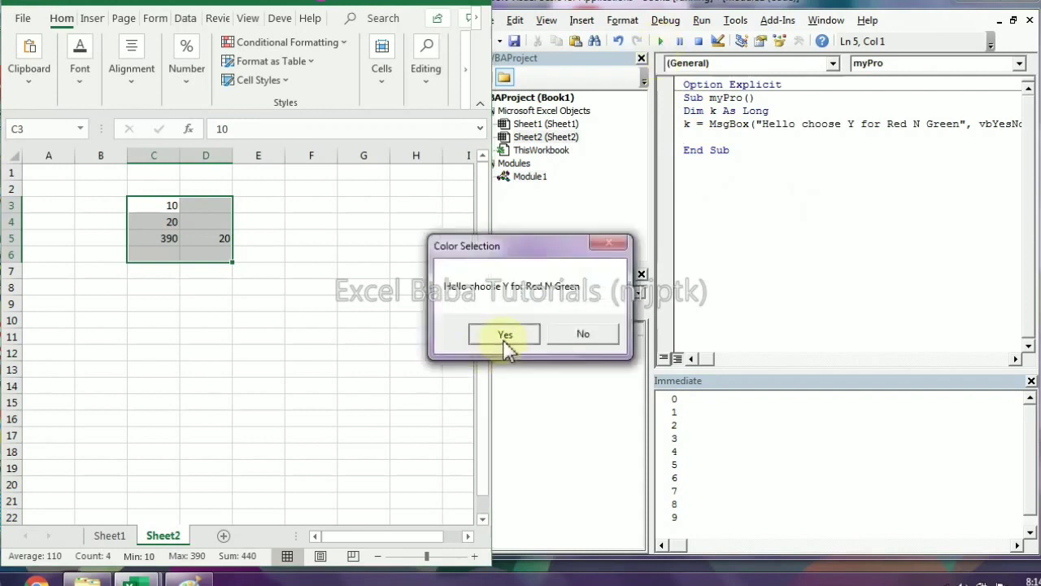
click(505, 338)
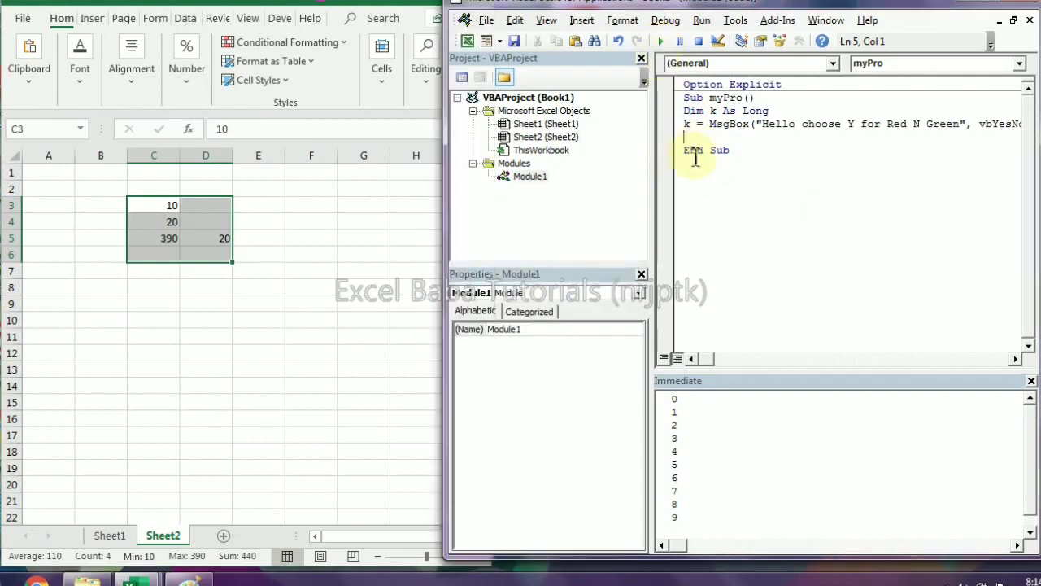
drag(692, 521, 666, 399)
key(Delete)
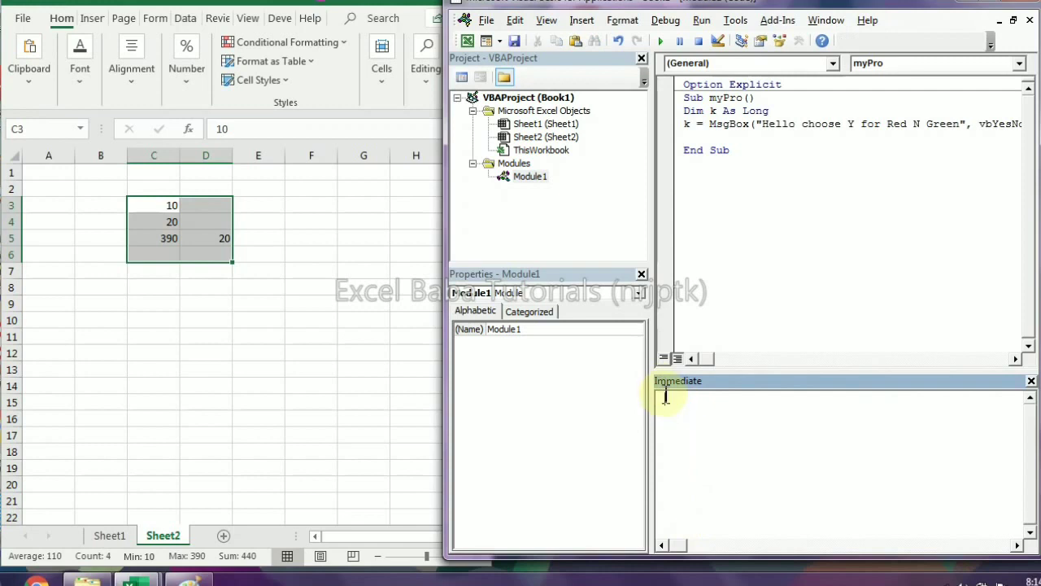
Add Debug.Print k at the end of myPro
click(693, 138)
text(debug)
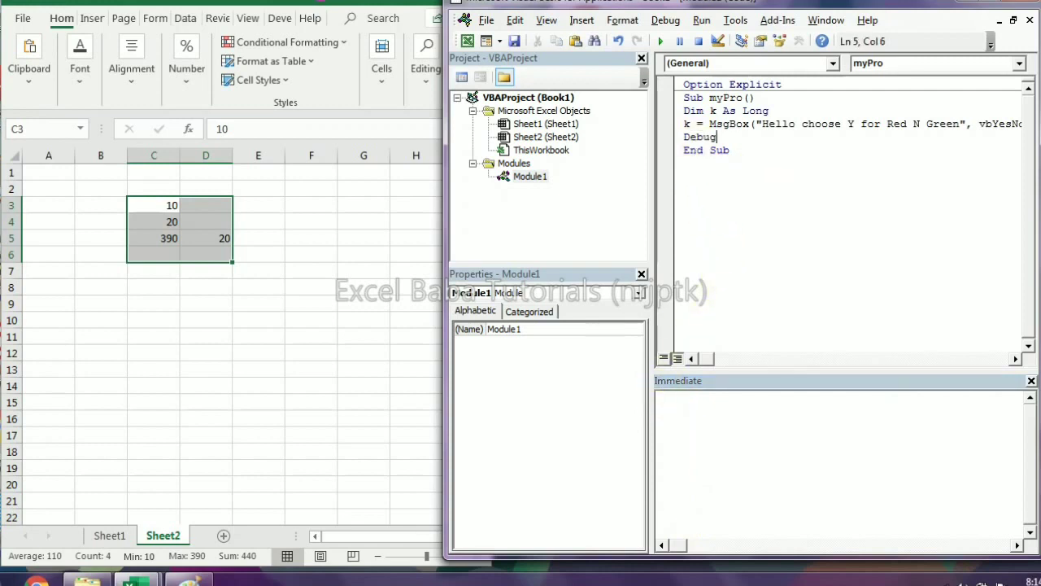
text(.pr)
key(Tab)
text(k)
text(k)
click(769, 137)
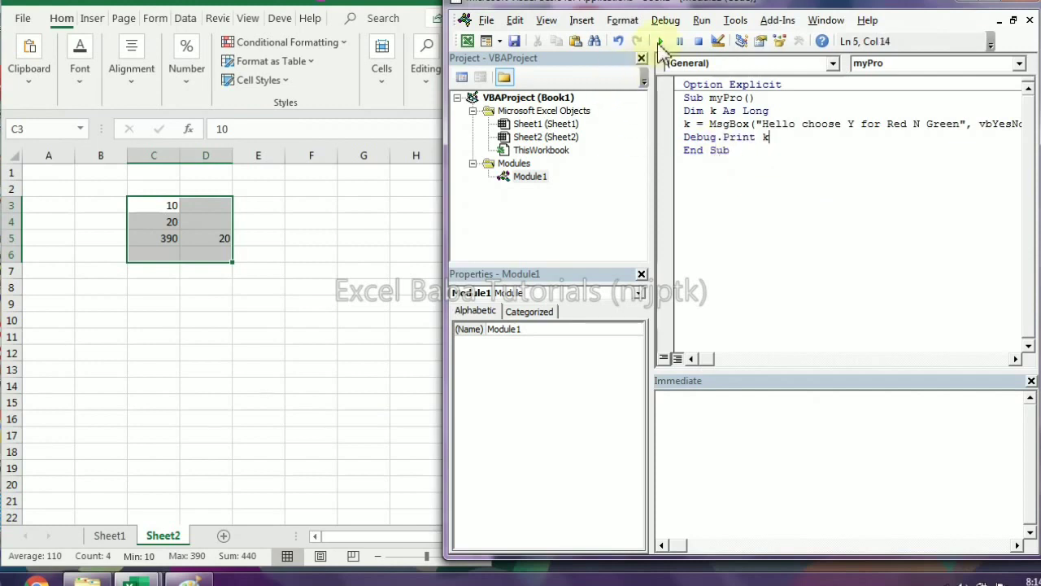
Run myPro twice, answering Yes then No, logging 6 and 7
click(661, 40)
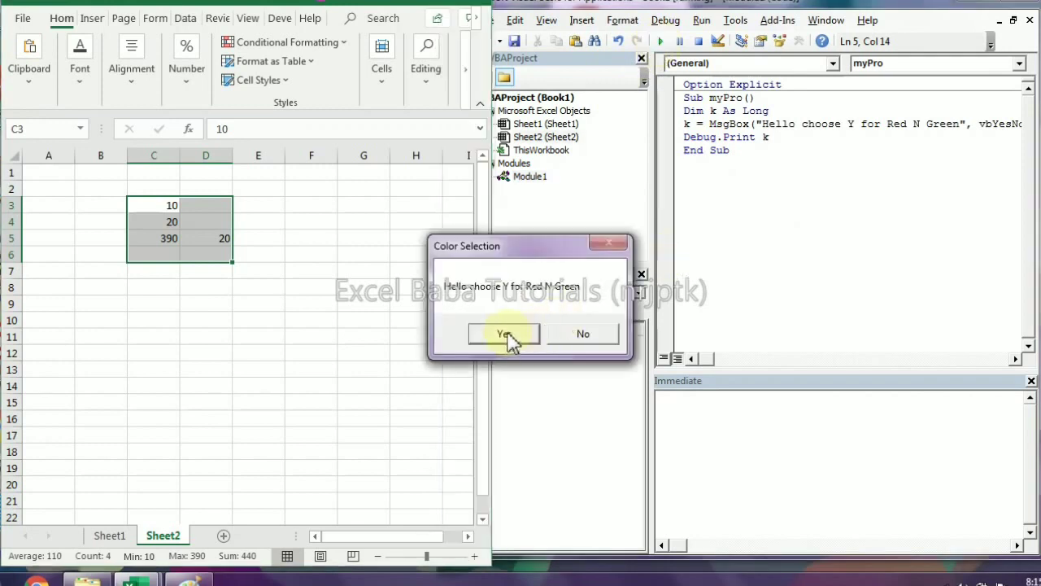
click(506, 331)
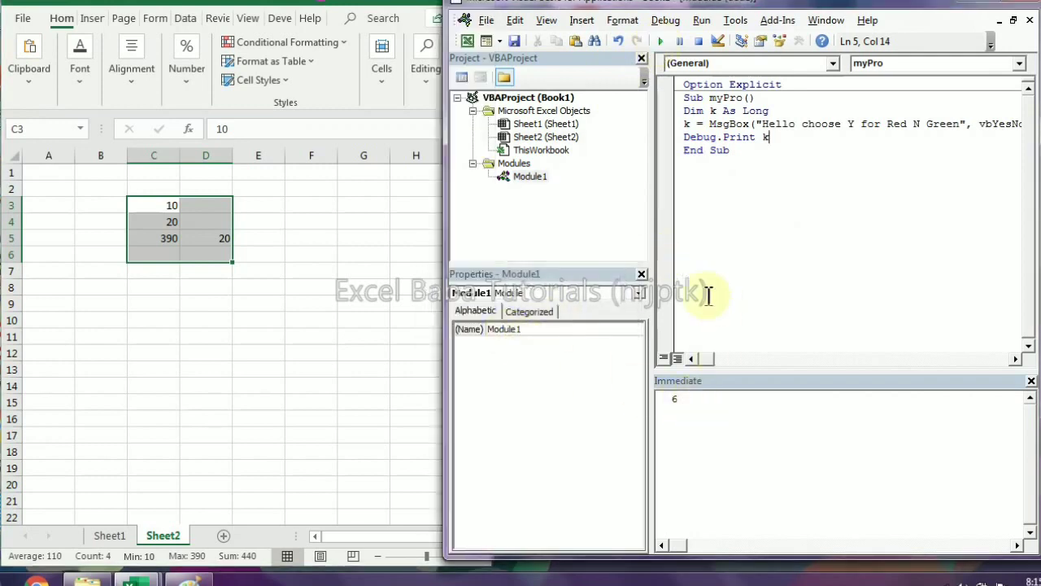
click(660, 40)
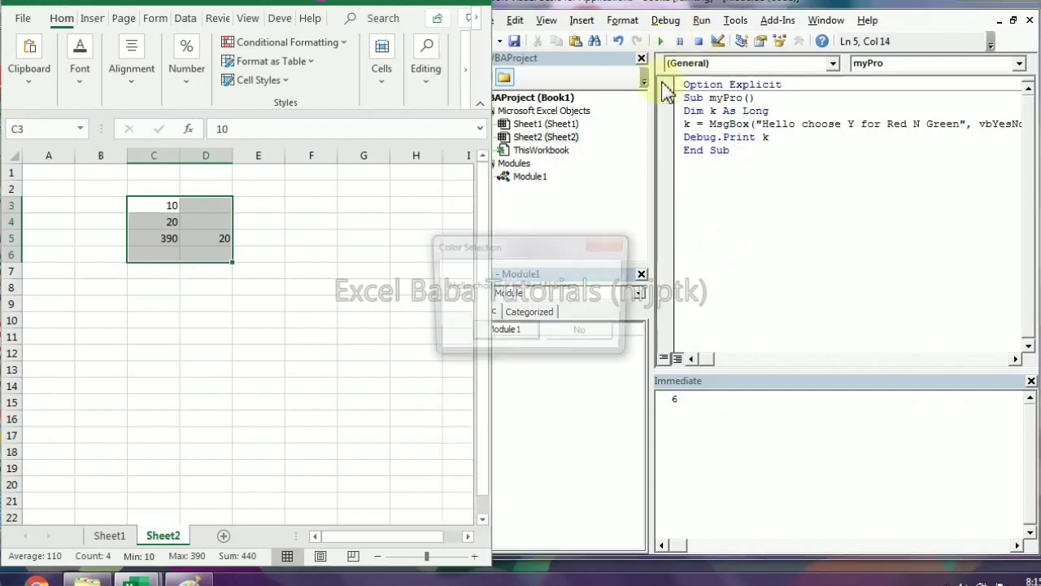
click(573, 336)
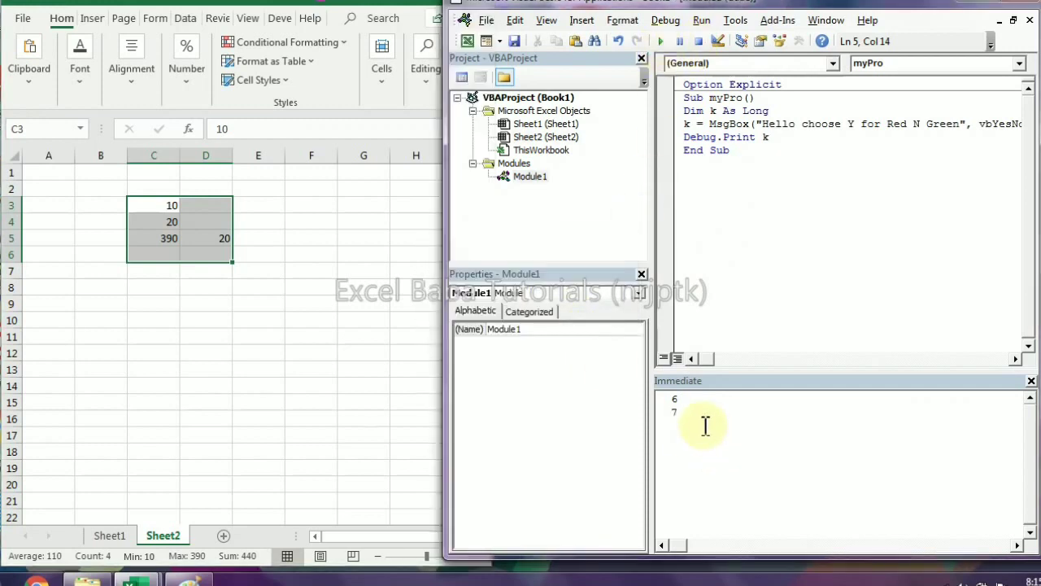
drag(688, 412, 674, 397)
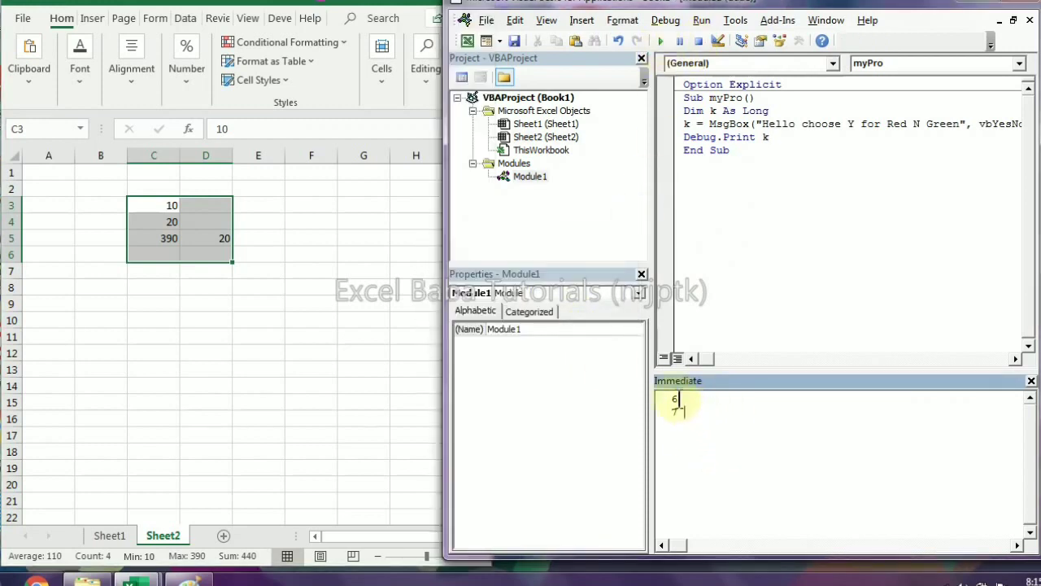
click(792, 149)
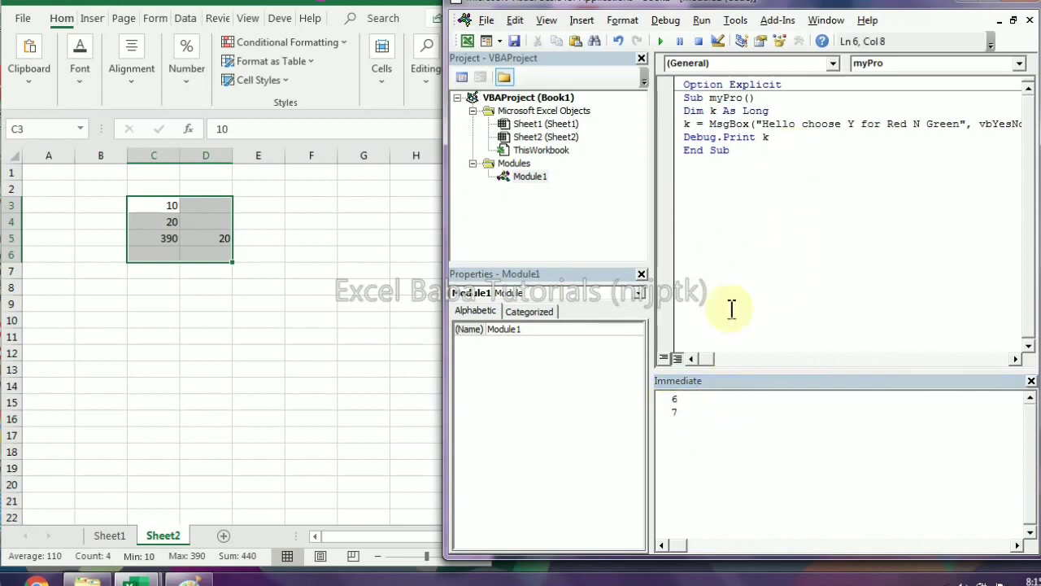
click(686, 414)
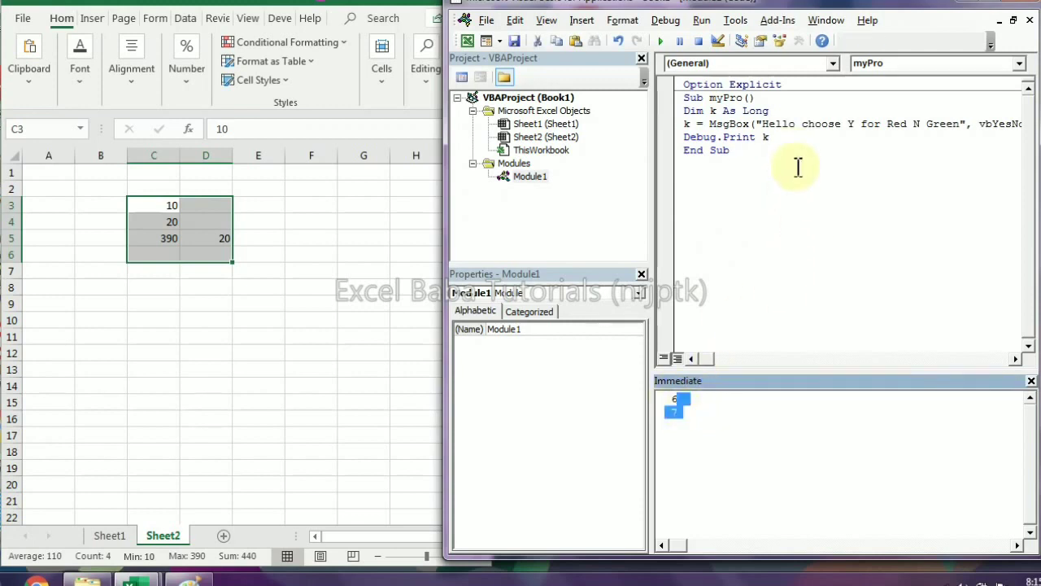
click(786, 138)
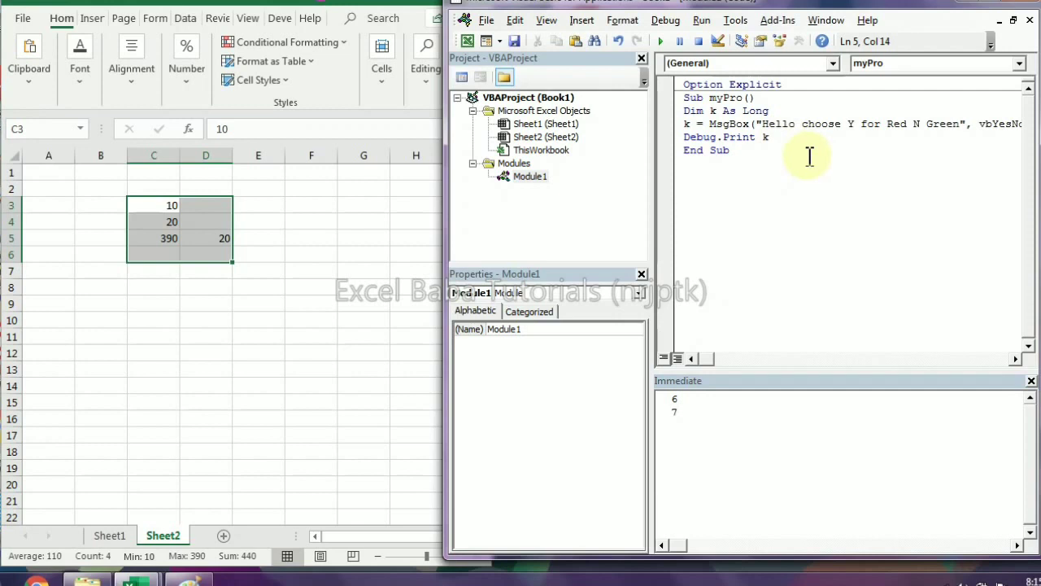
Add If k = 6 Then, followed by Range("A1:H10").Interior.Color = vbRed
key(Return)
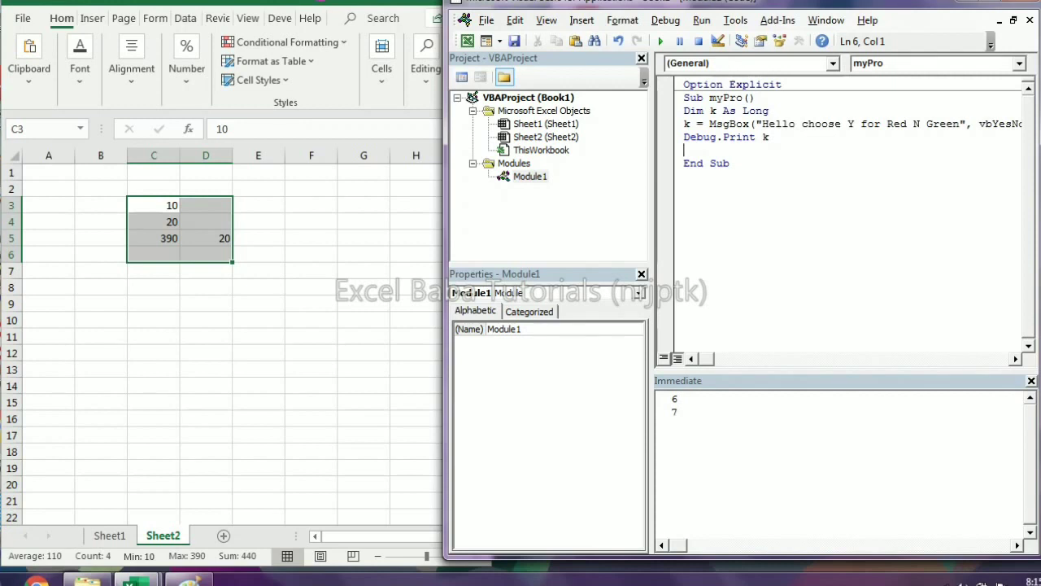
text(range("A1:H10")
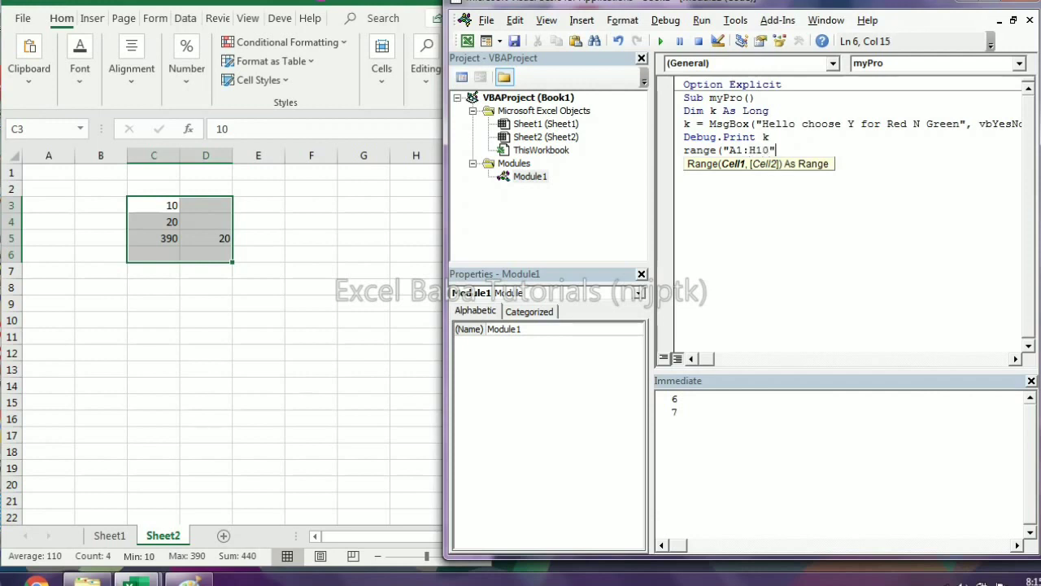
text().Inte)
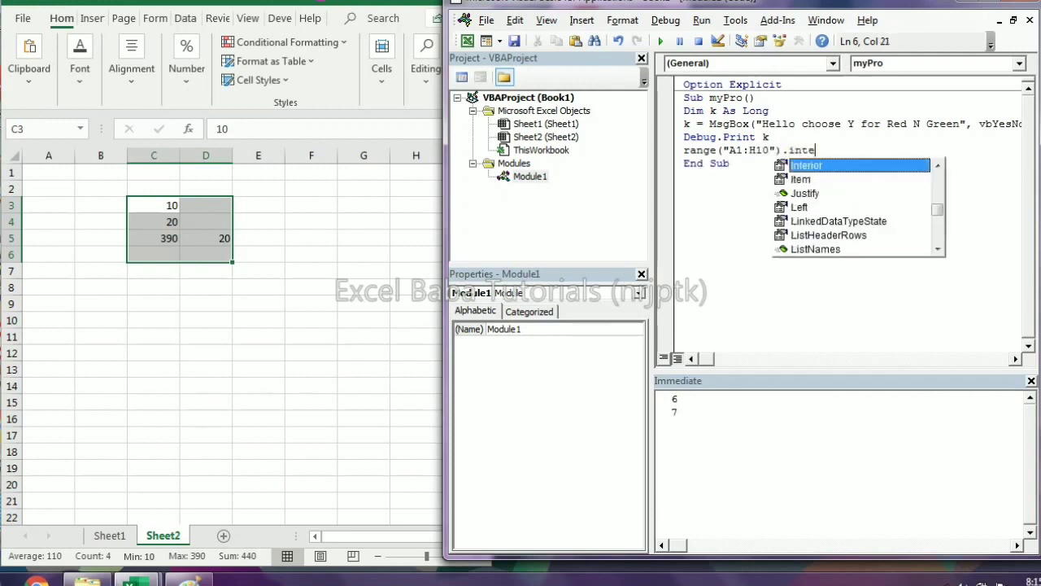
text(rior.Color=)
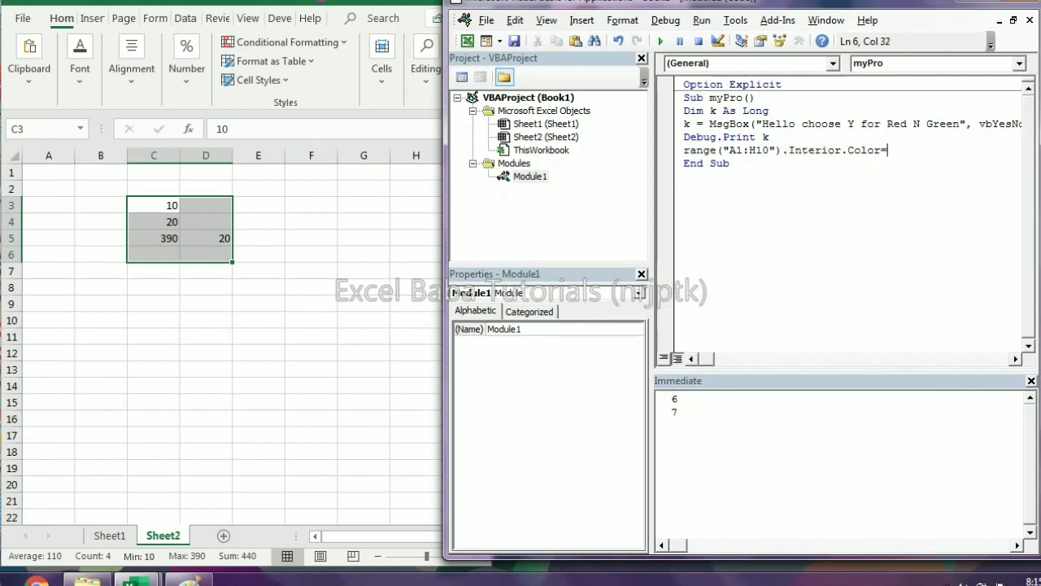
key(Up)
key(Return)
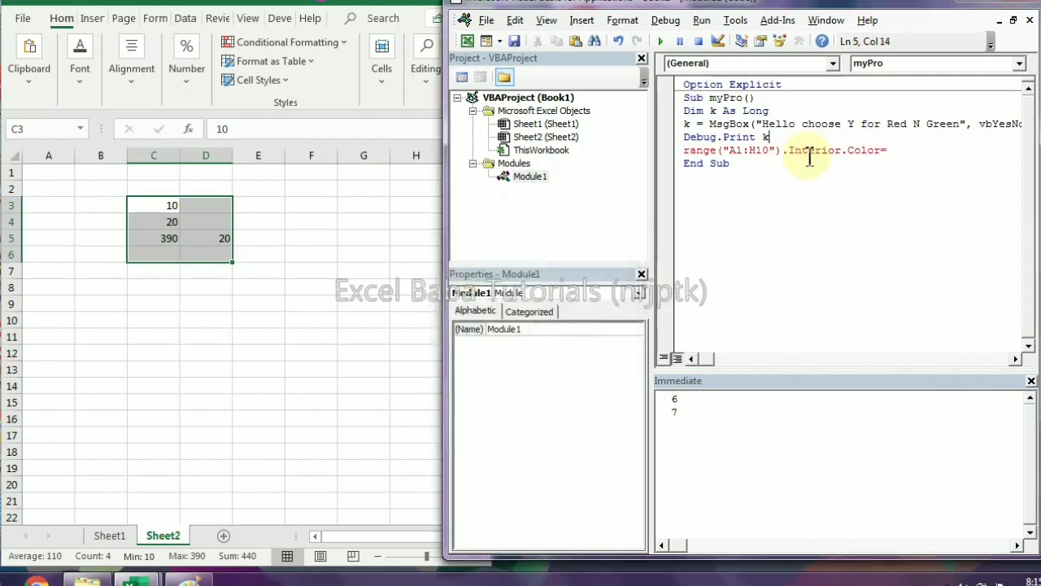
key(Return)
text(k=6 then)
key(Down)
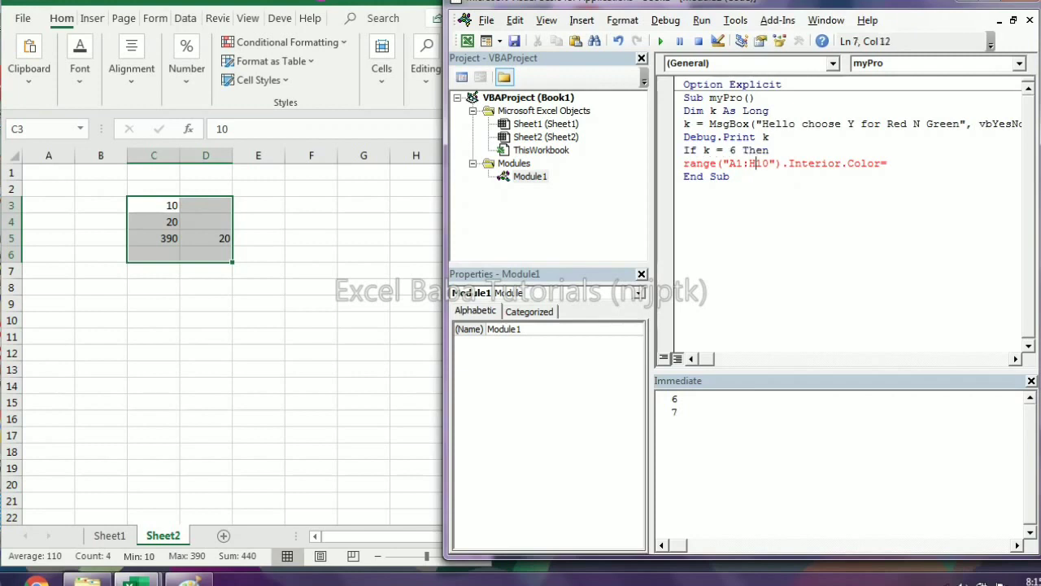
text(vbred)
key(Return)
Add an Else branch with a copy of the colour line set to vbGreen, then End If
text(else)
key(Return)
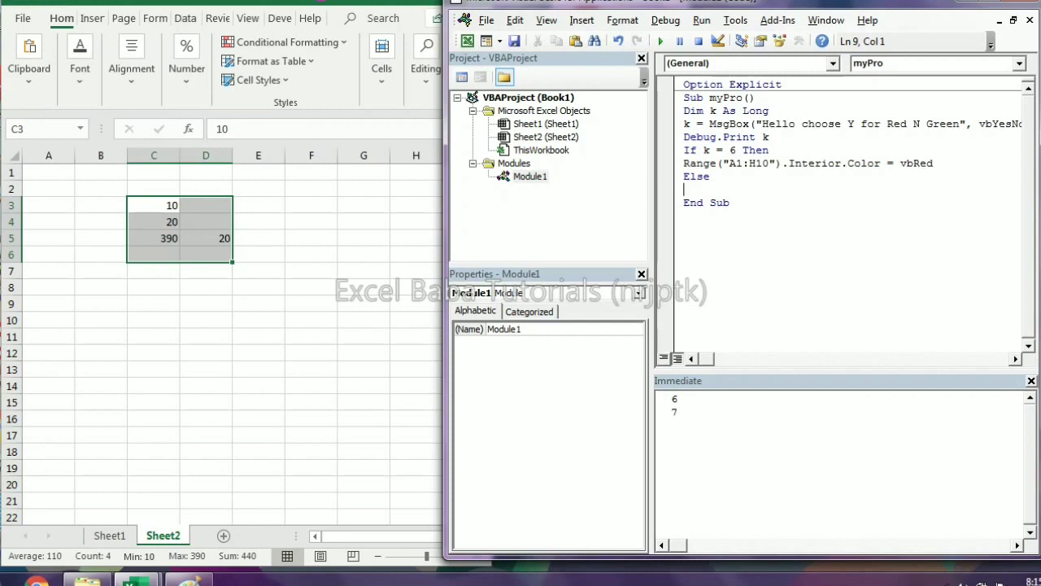
key(Up)
key(shift+End)
key(ctrl+c)
key(Down)
key(Down)
key(ctrl+v)
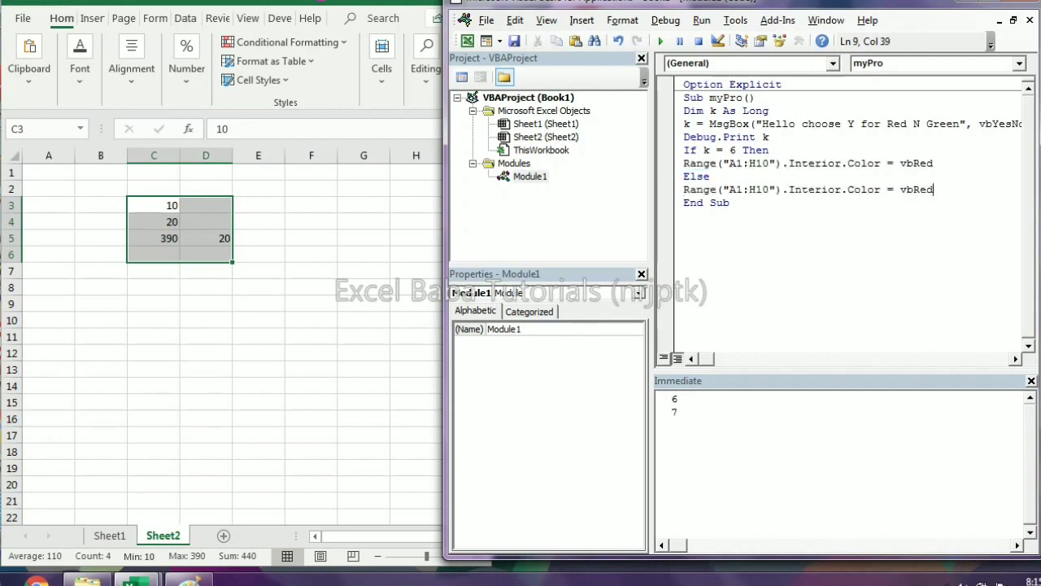
key(ctrl+shift+Left)
key(shift+Right)
key(shift+Right)
text(Green)
key(Return)
text(end if)
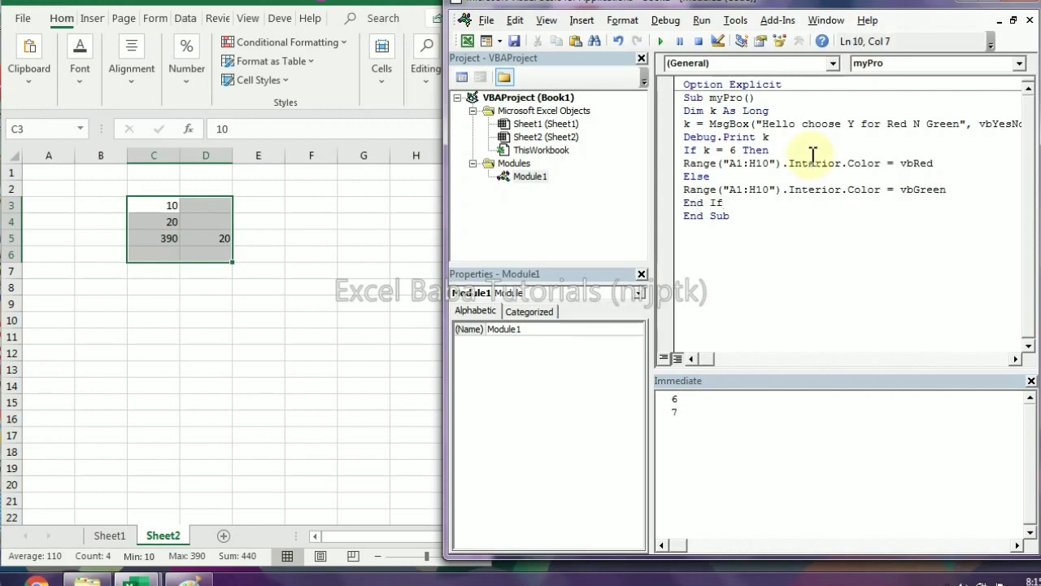
Run myPro three times, answering Yes, then No twice, to leave A1:H10 green with 7 logged
click(659, 41)
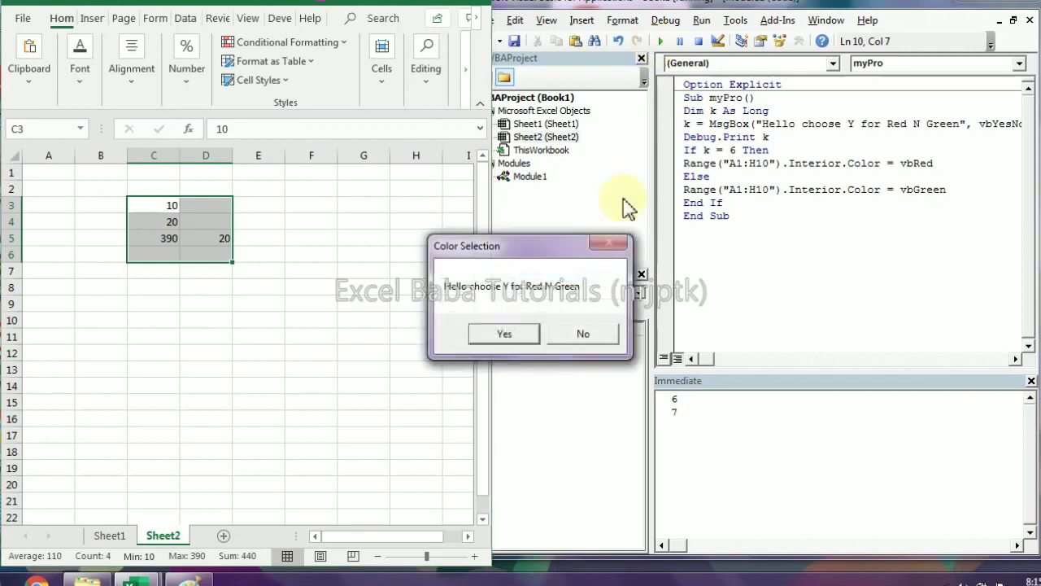
click(504, 335)
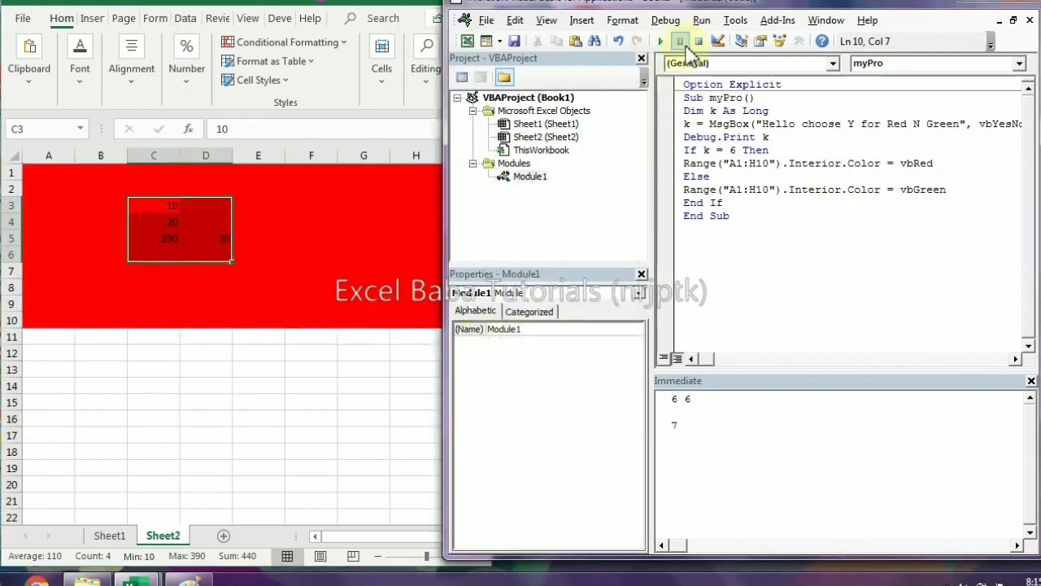
click(659, 41)
click(581, 335)
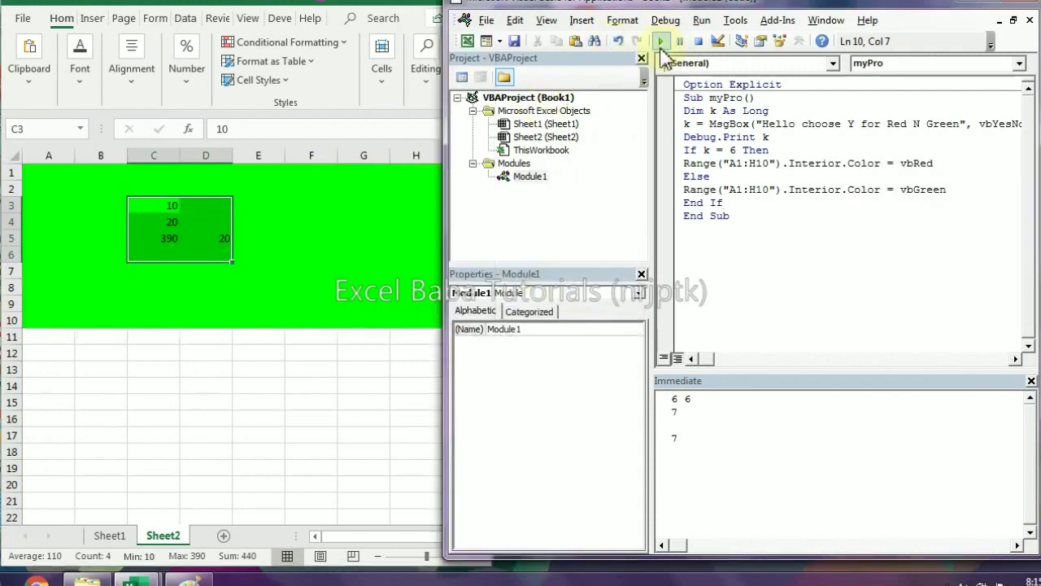
click(660, 41)
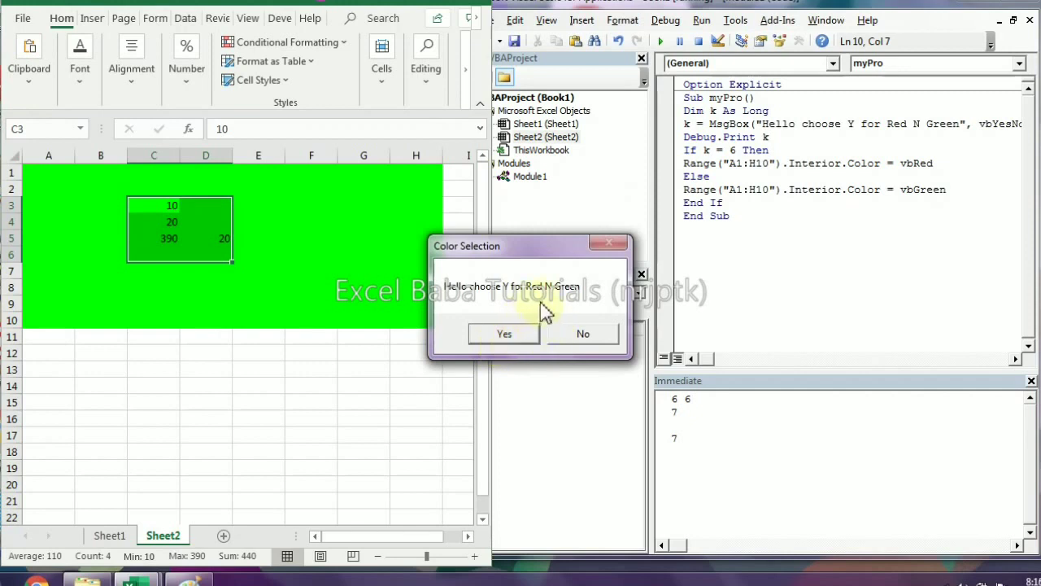
click(583, 334)
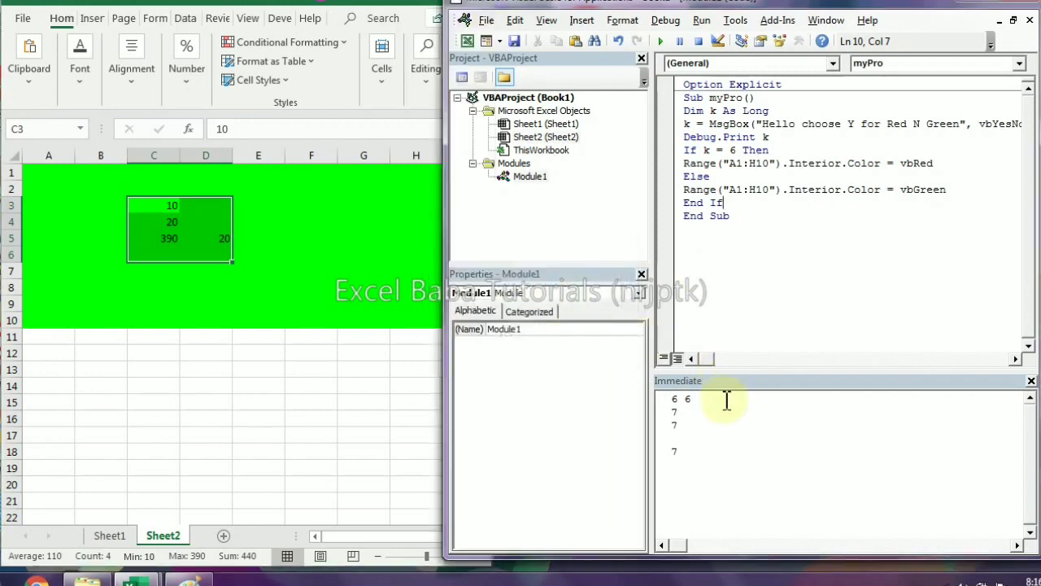
drag(701, 452, 675, 411)
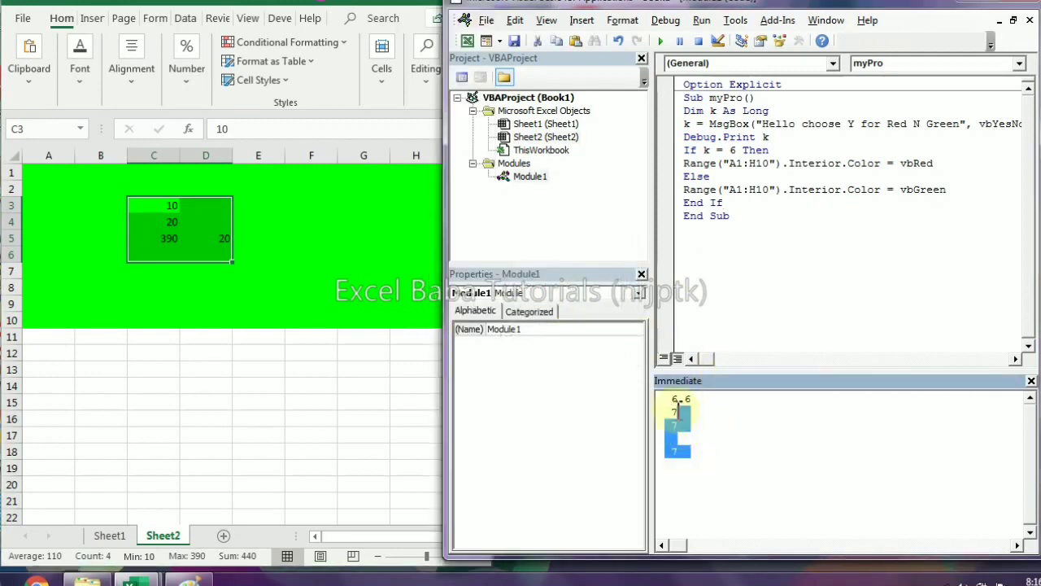
click(931, 135)
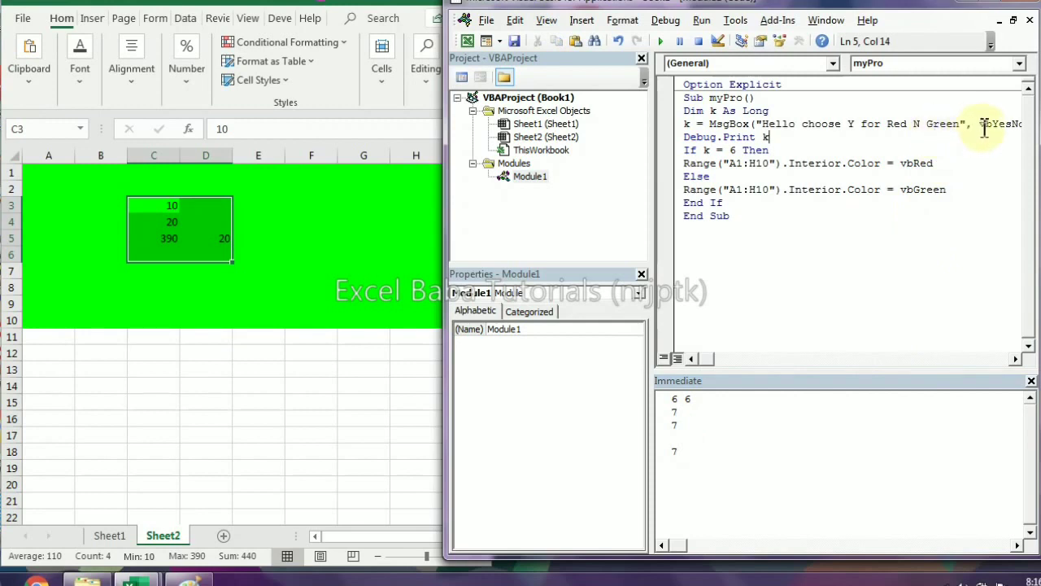
Replace the vbYesNo button constant with vbAbortRetryIgnore
double_click(983, 126)
key(BackSpace)
text(vb)
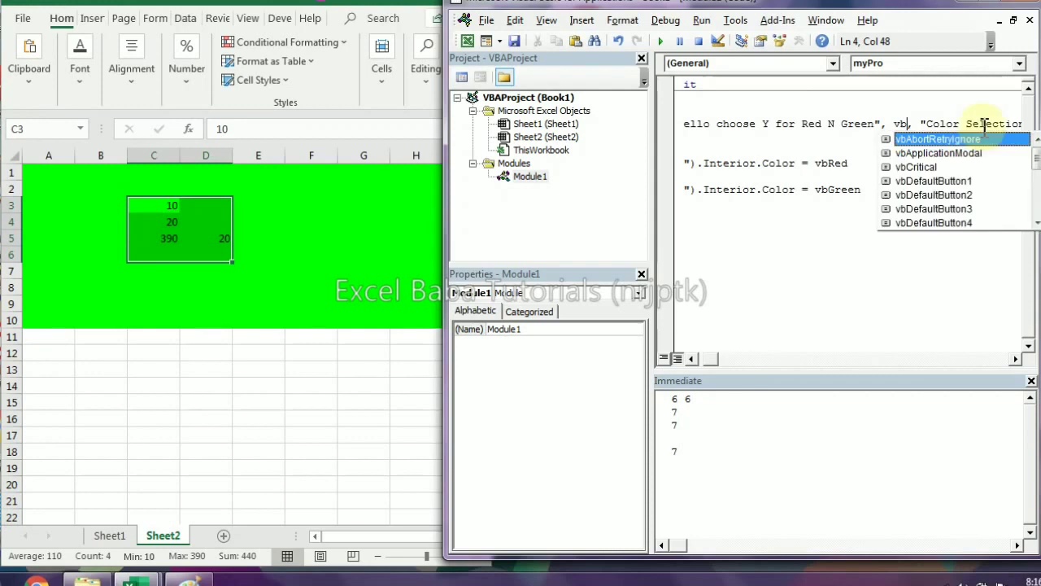
key(Tab)
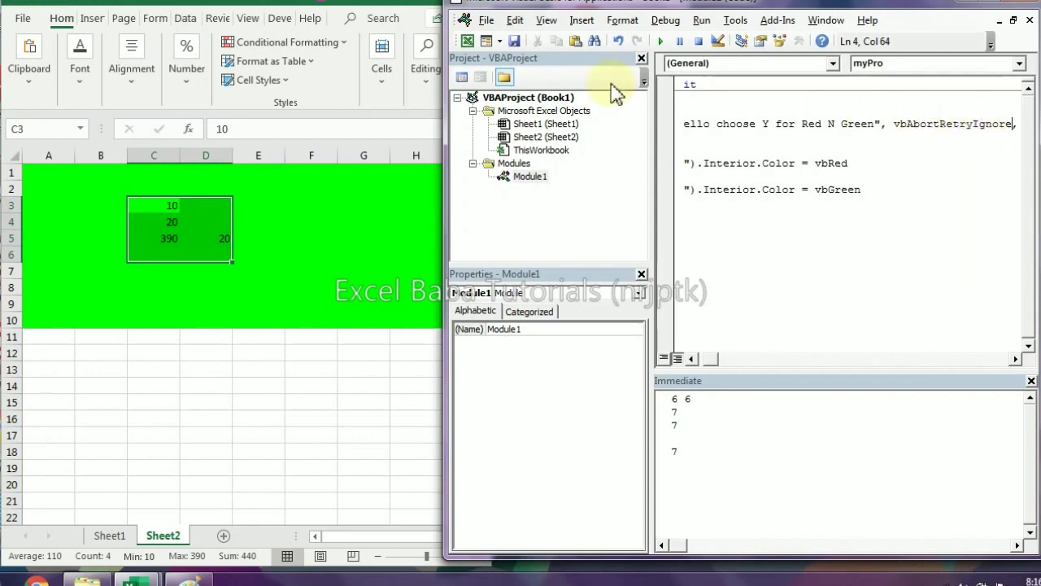
Run myPro, answer Abort, then clear the old output from the Immediate window
click(660, 41)
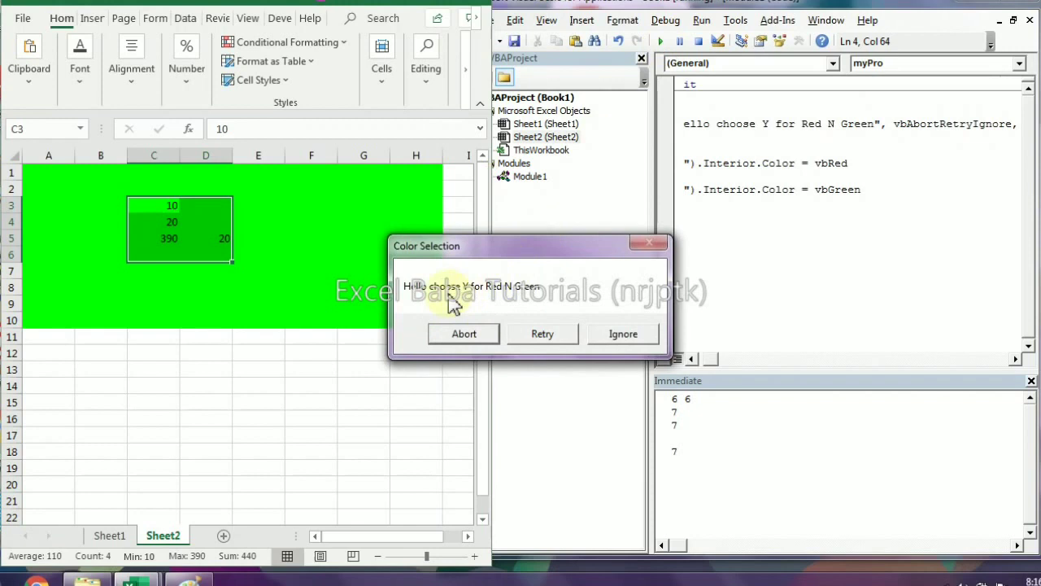
click(464, 334)
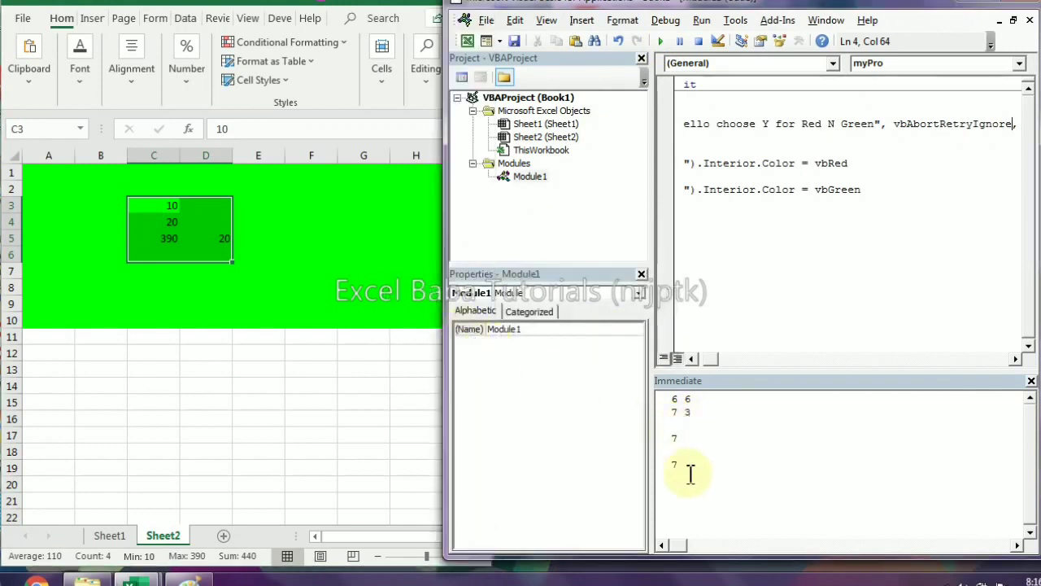
drag(692, 418, 720, 421)
click(742, 475)
drag(711, 464, 646, 379)
key(Delete)
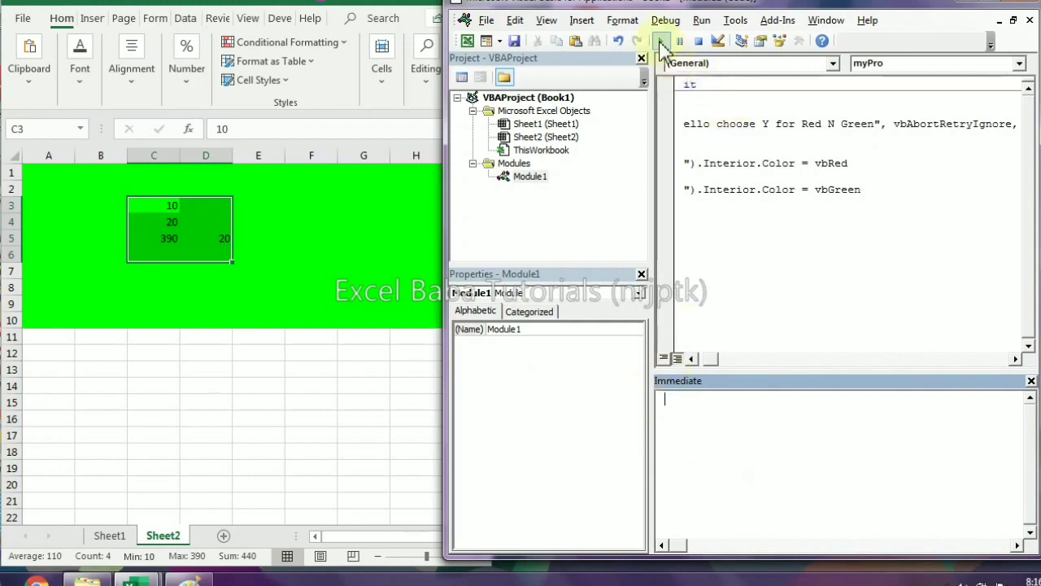
Run myPro twice, answering Abort (printing 3) and then Retry (printing 4)
click(660, 41)
click(657, 195)
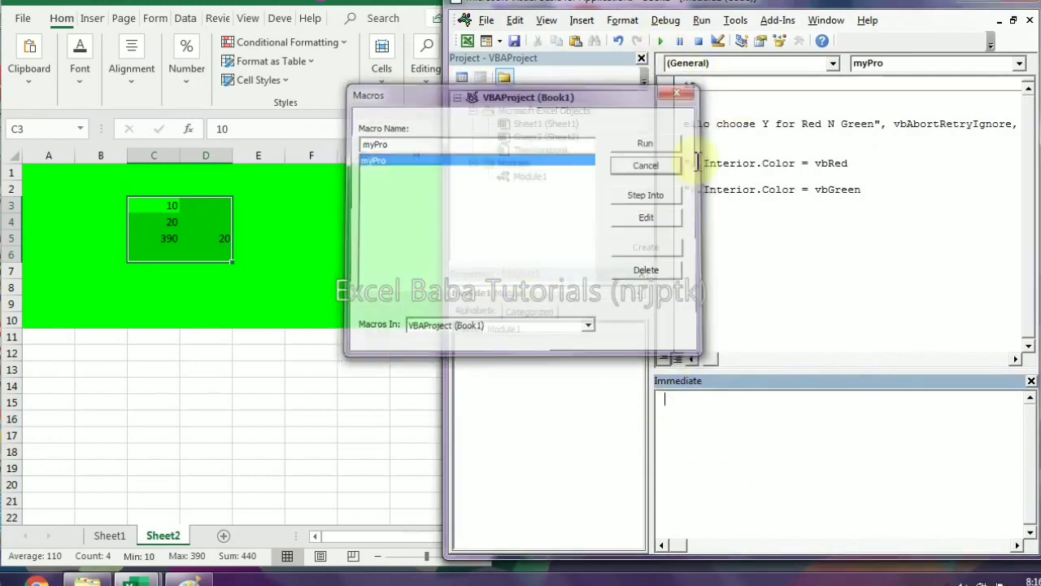
click(661, 41)
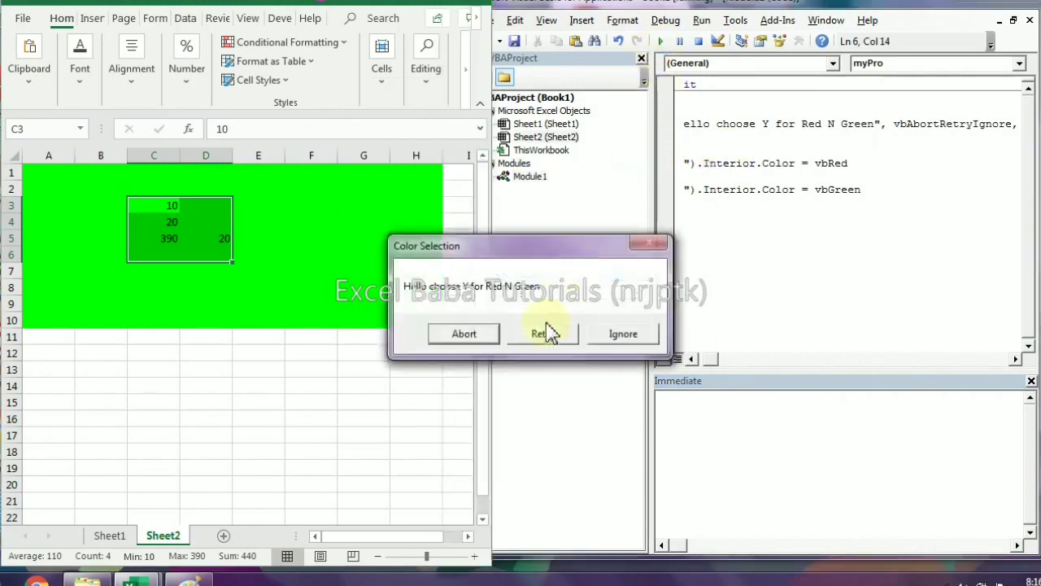
click(467, 335)
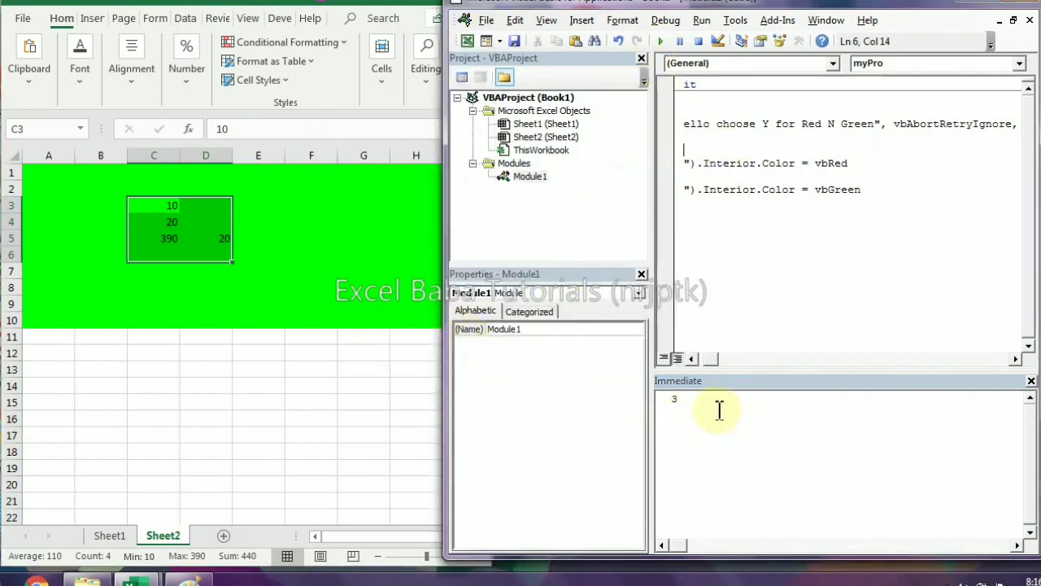
click(660, 41)
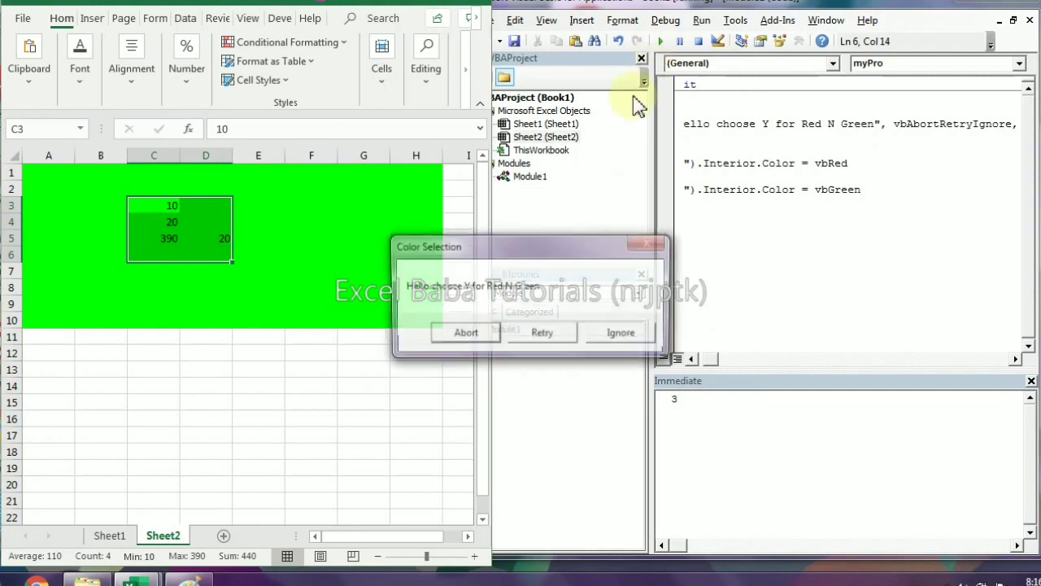
click(541, 335)
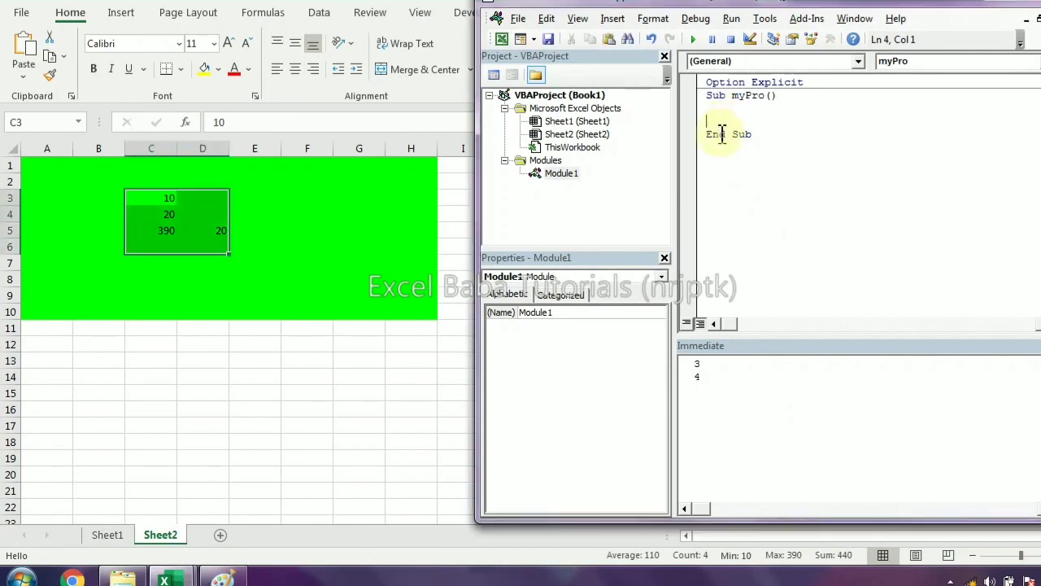
Add Application.StatusBar = "Welcome to my Code" and run myPro to show it in the status bar
text(appli)
key(ctrl+space)
text(.sta)
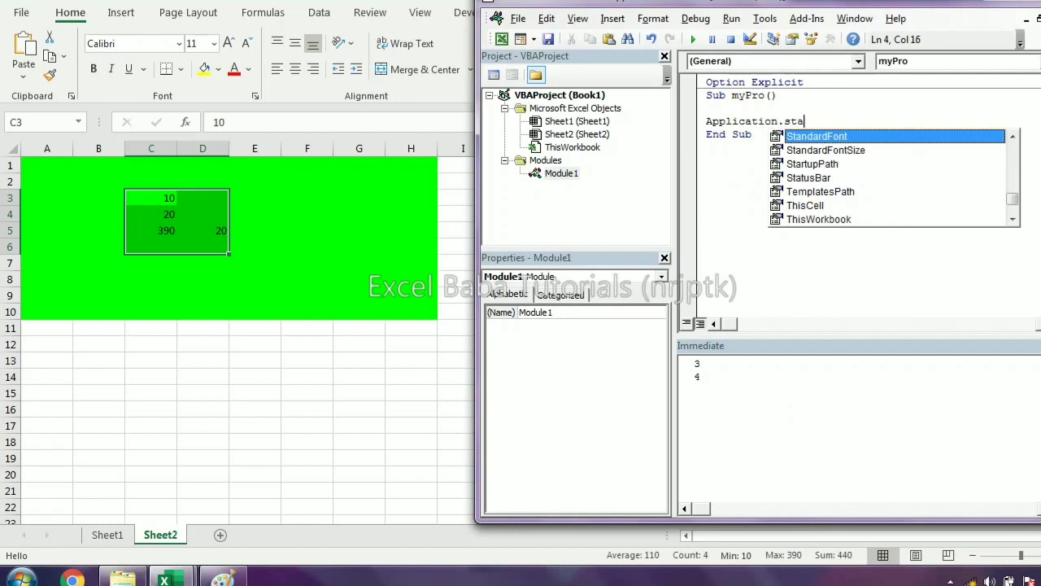
text(tu)
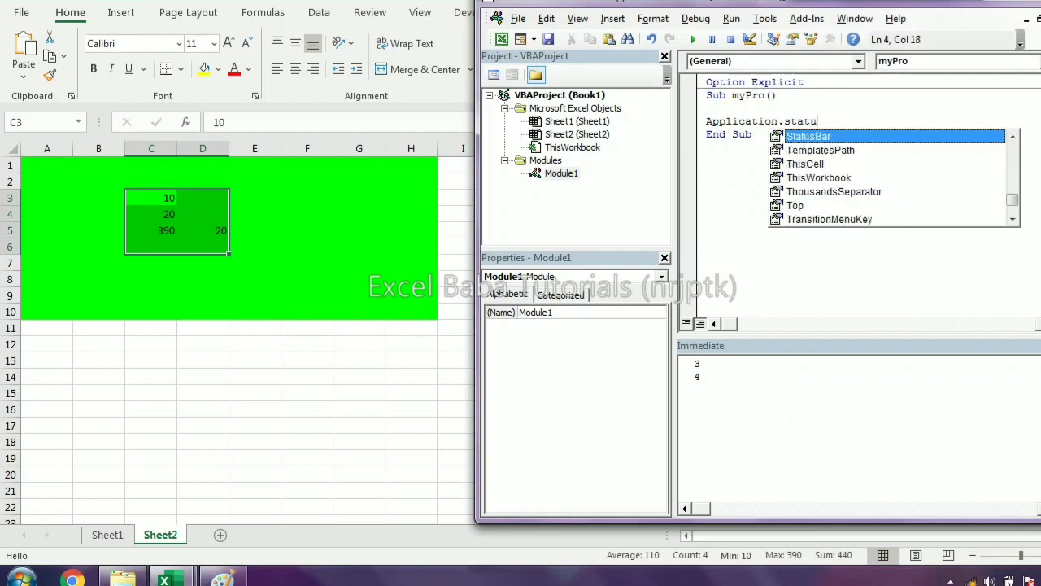
text(="Welcome to my Code)
key(Down)
key(Up)
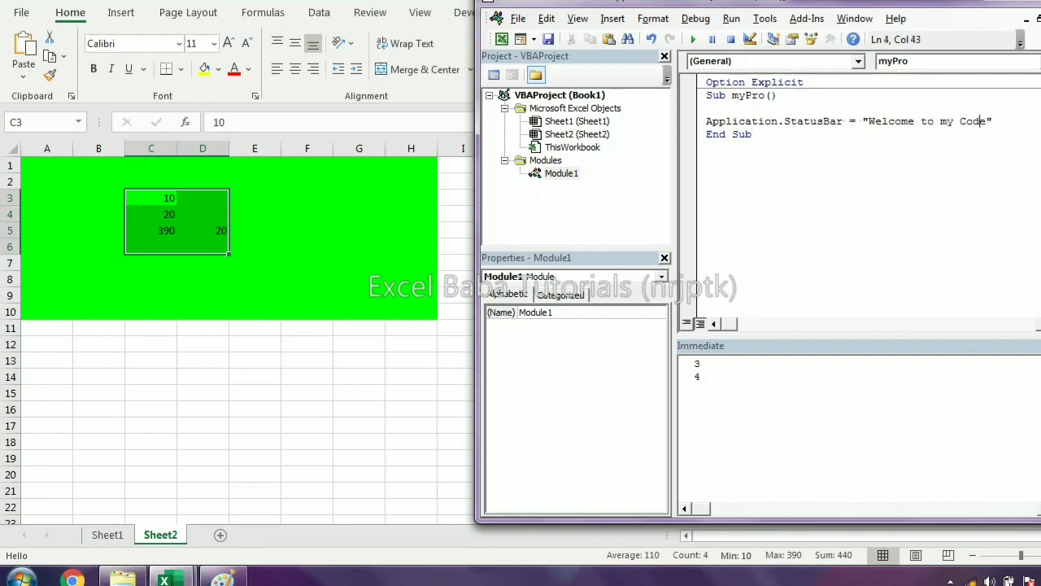
click(692, 39)
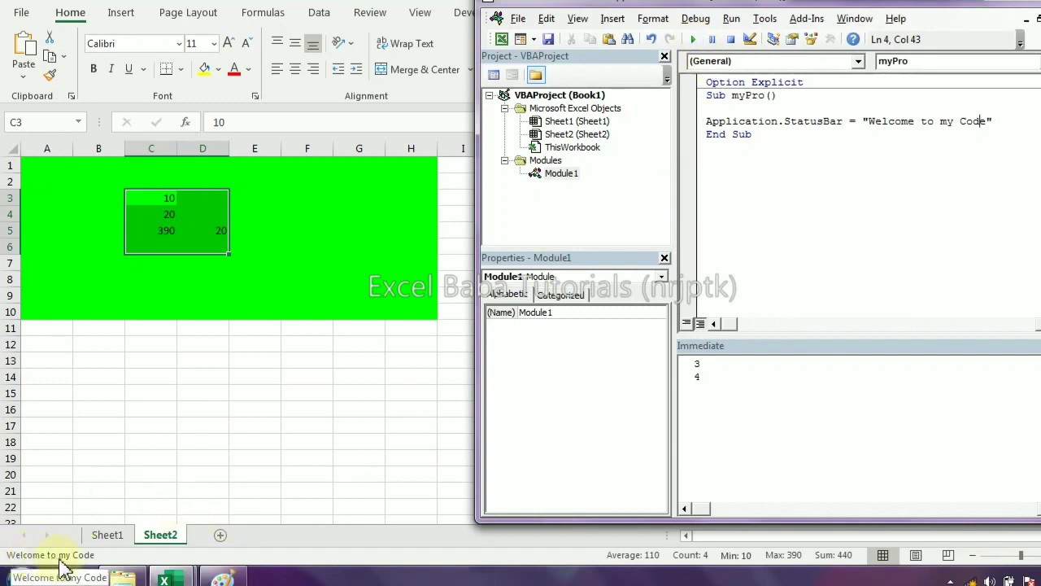
Delete the StatusBar statement from myPro
drag(993, 121, 706, 122)
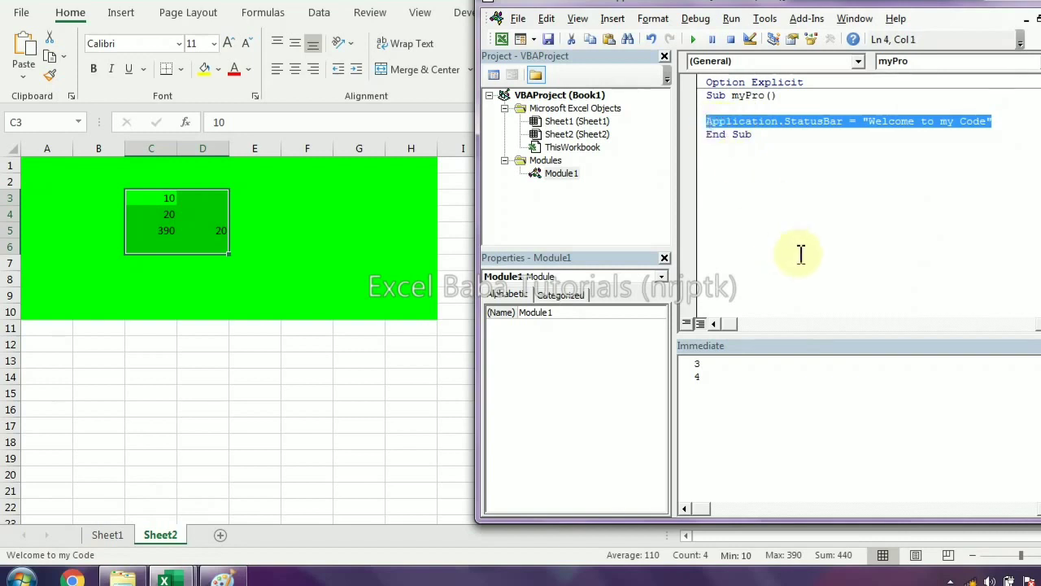
key(Delete)
key(Up)
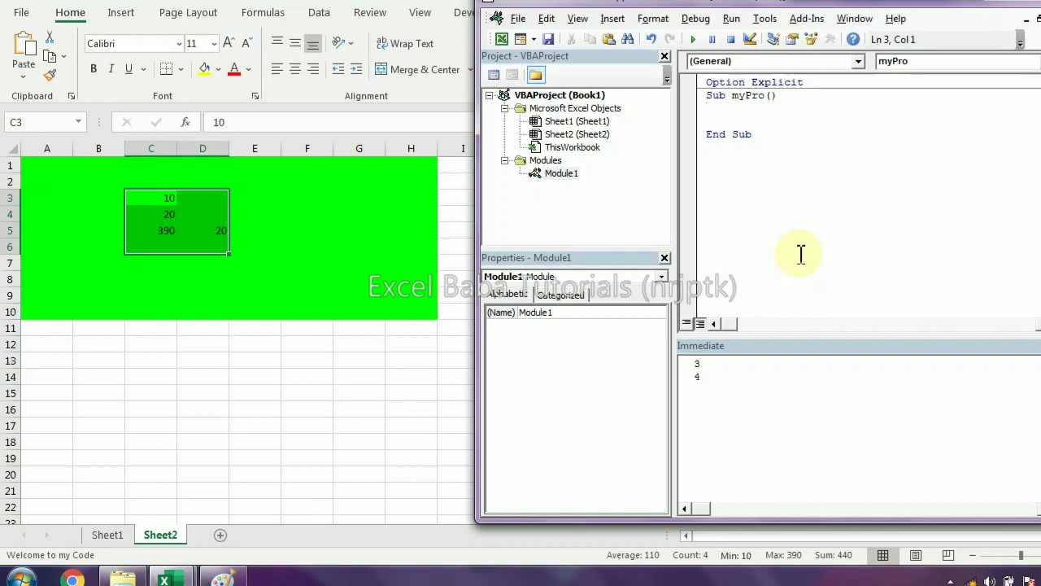
Write a For i = 1 To 10 ... Next loop containing MsgBox "Hello"
text(for i=1 to 10)
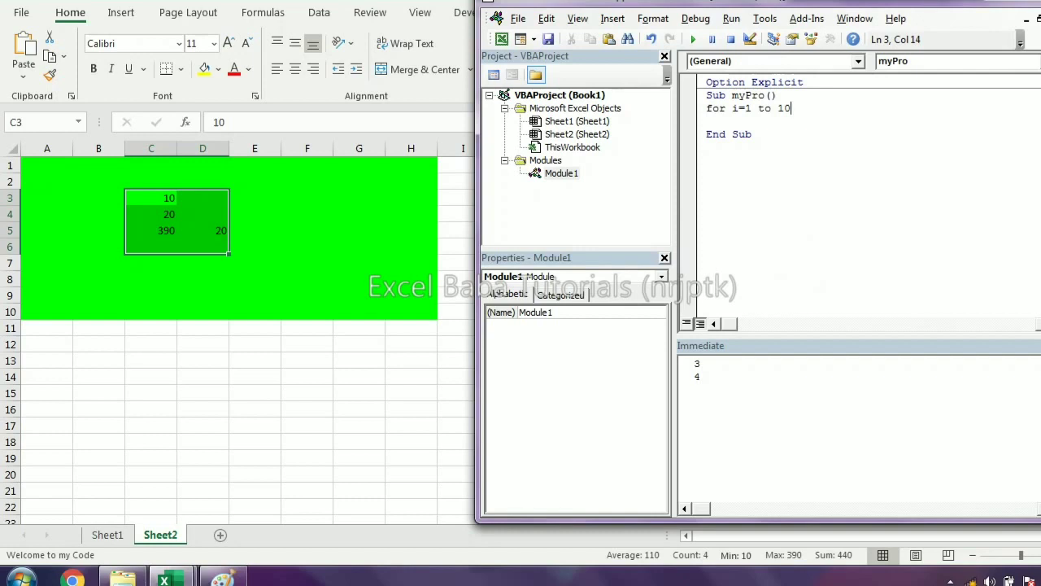
key(Return)
key(Return)
key(Return)
text(nex)
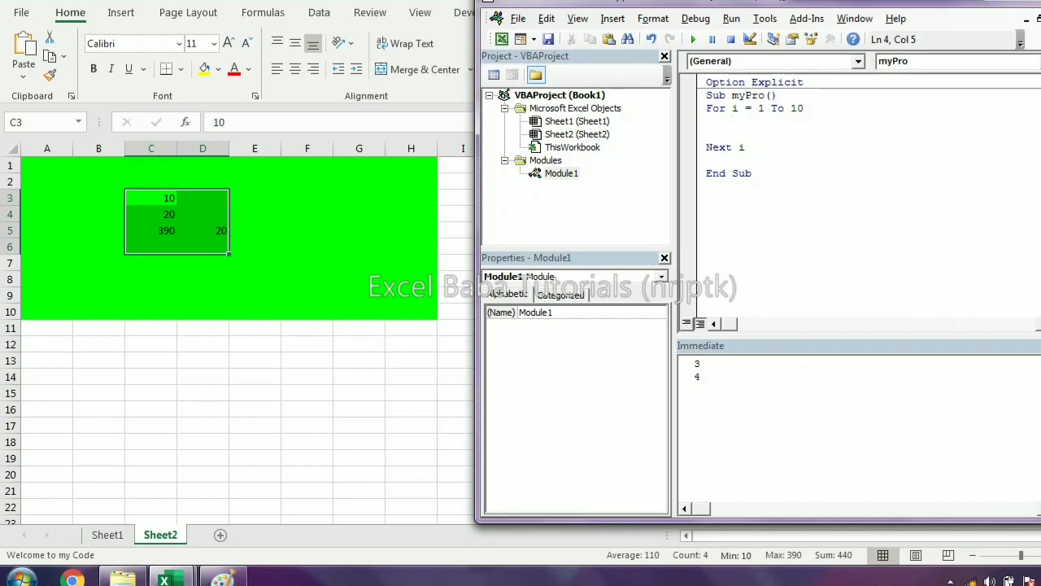
text(msgbox "Hello)
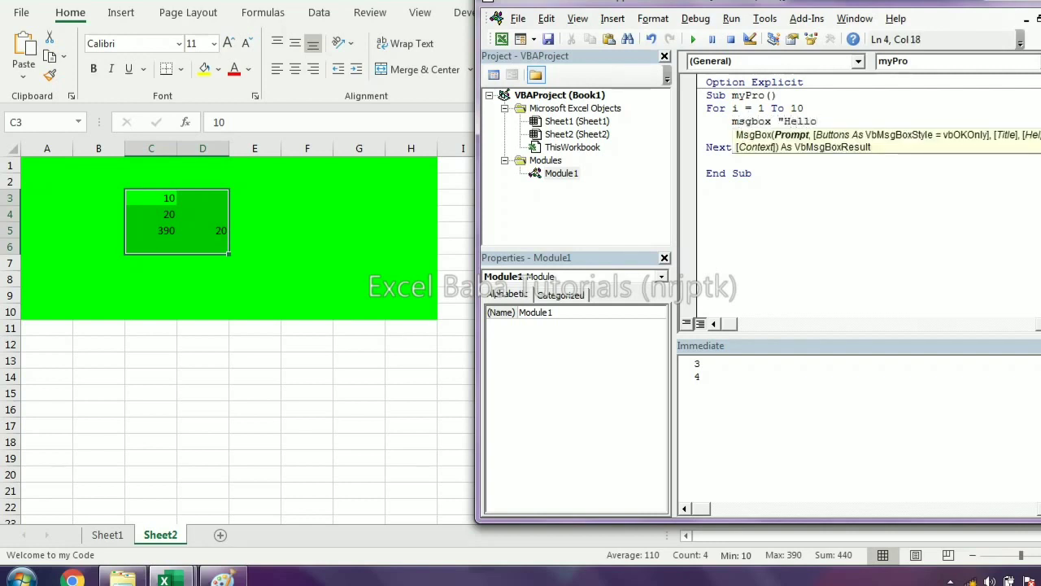
text(")
key(Down)
key(Down)
key(Tab)
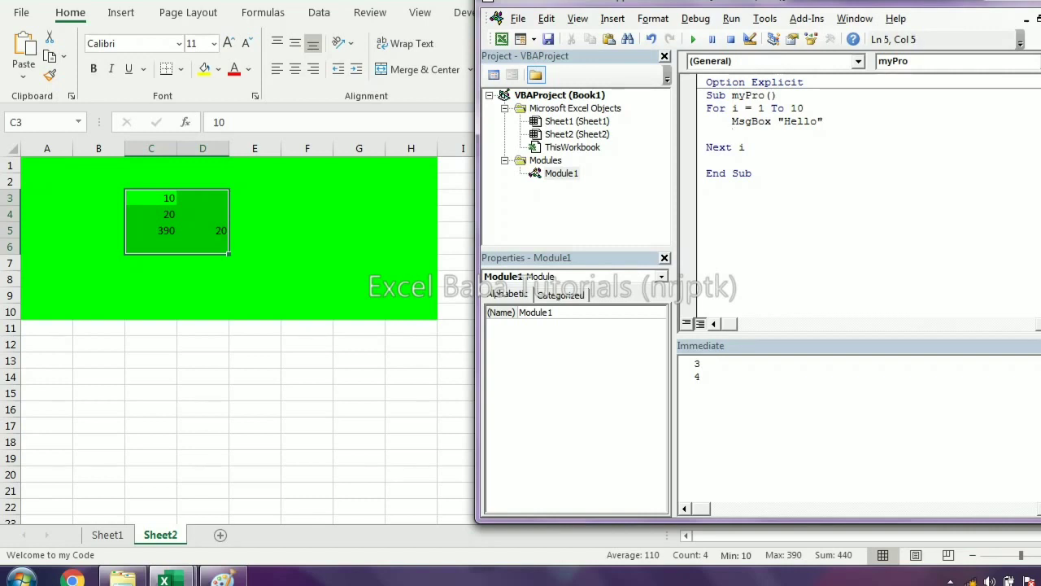
Add Application.StatusBar = i & " of 10" inside the loop
text(appli)
key(ctrl+space)
text(.)
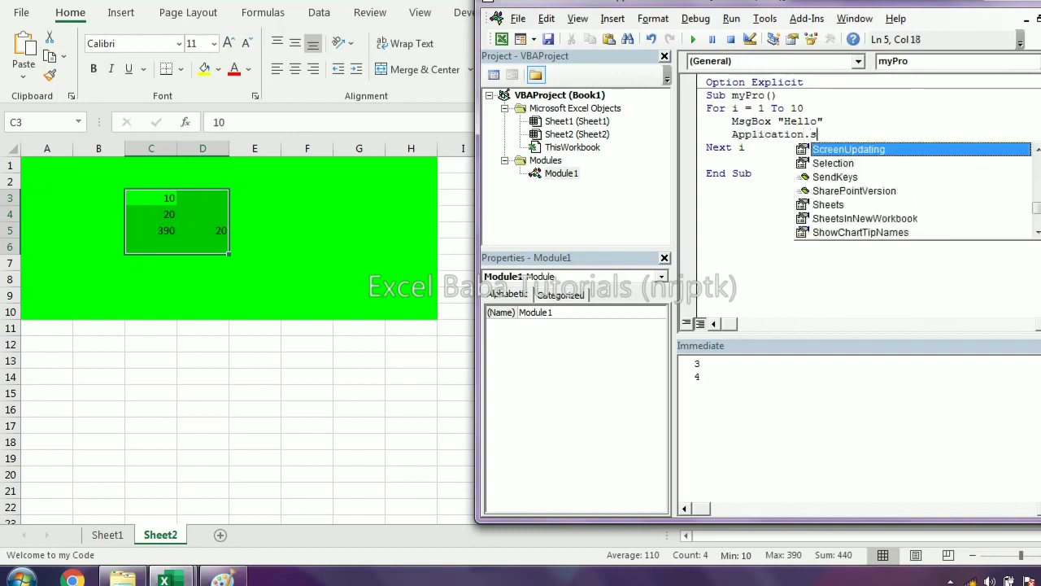
text(statusBar=)
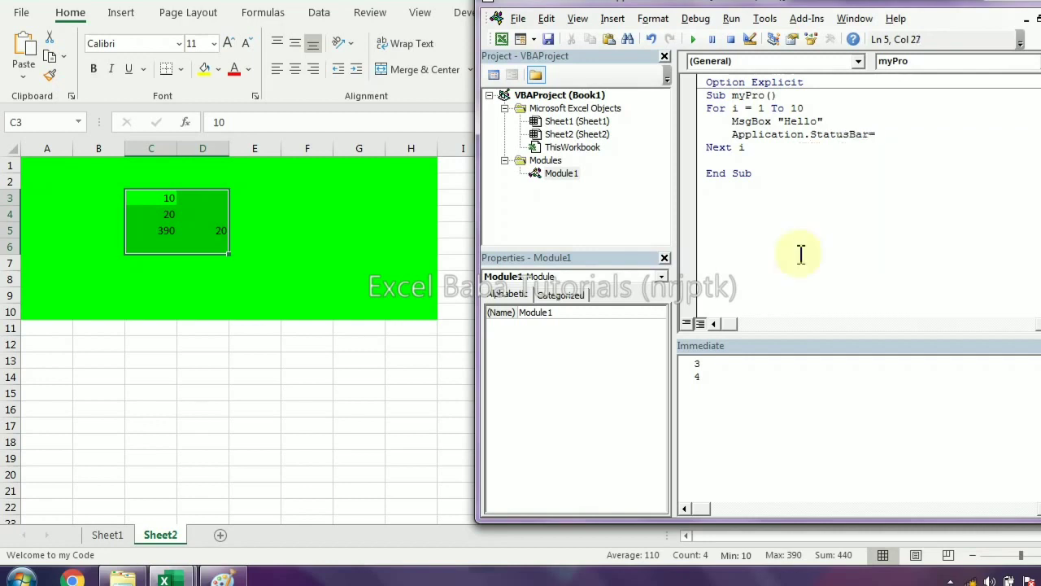
text(i &)
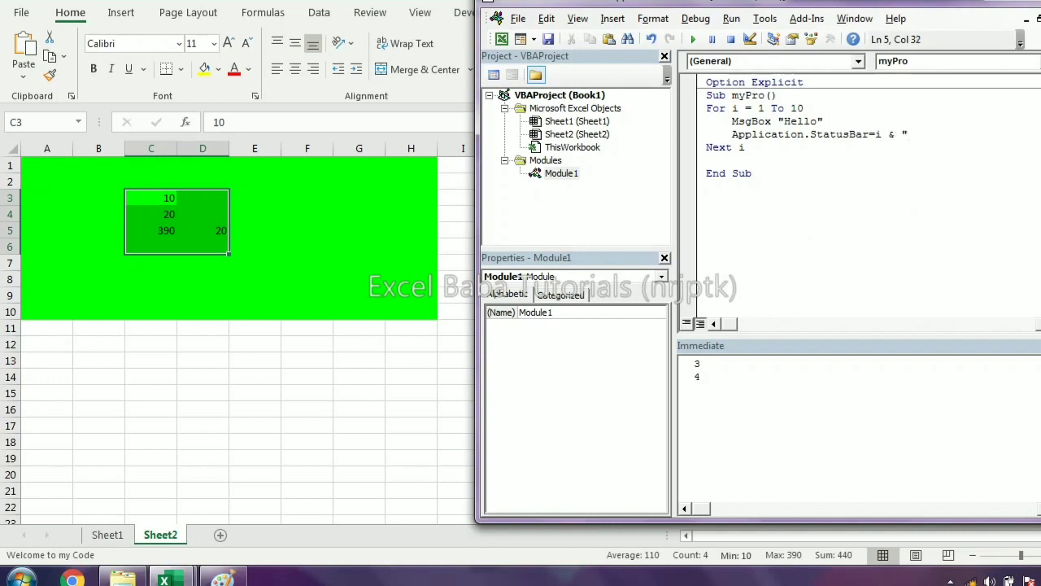
text(of 10")
key(Down)
key(Up)
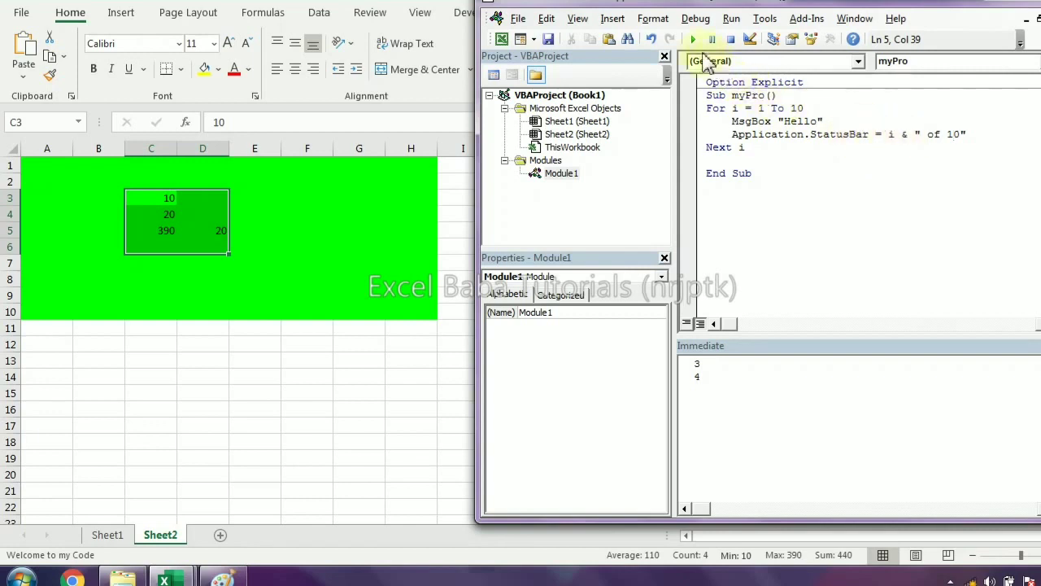
After the compile error on running, declare Dim i As Integer under the Sub line
click(693, 40)
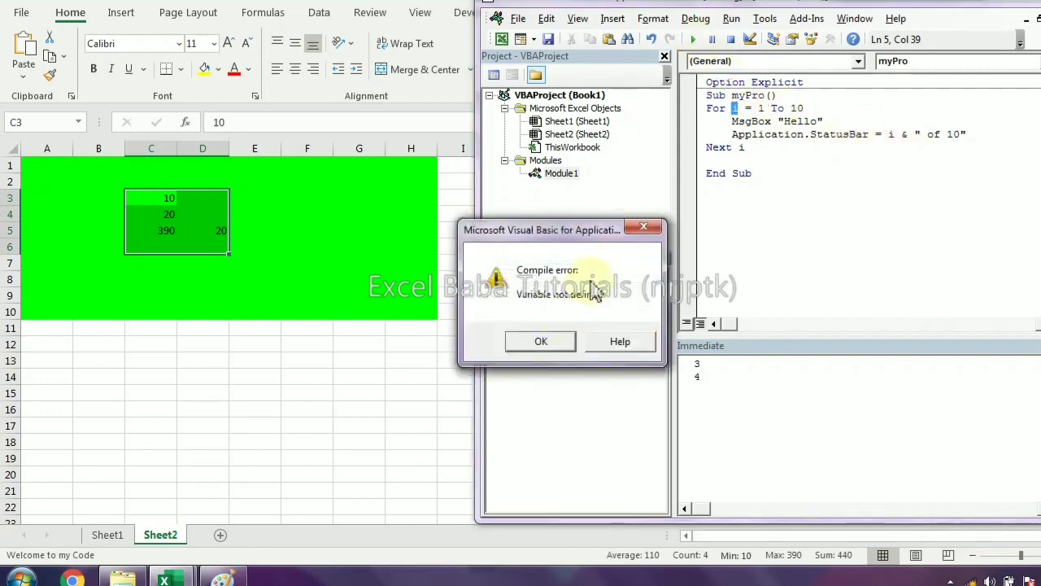
click(543, 340)
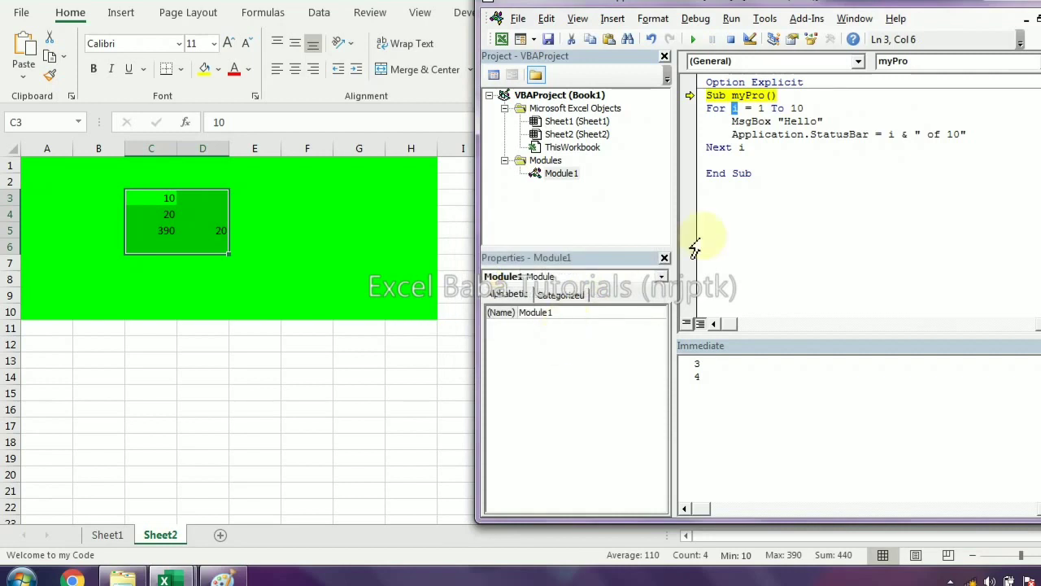
click(801, 96)
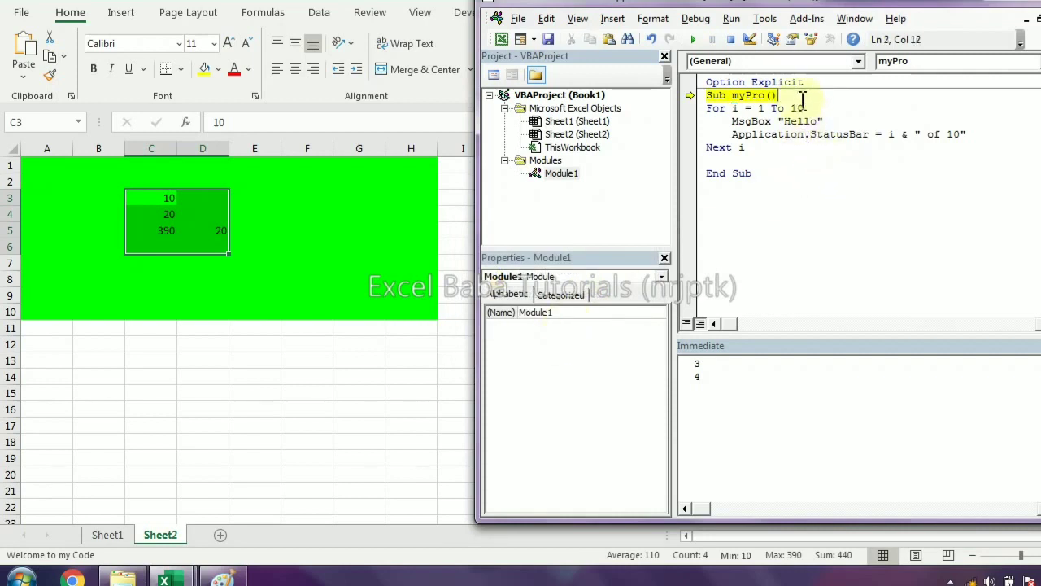
key(Return)
text(Dim i As Integer)
key(Down)
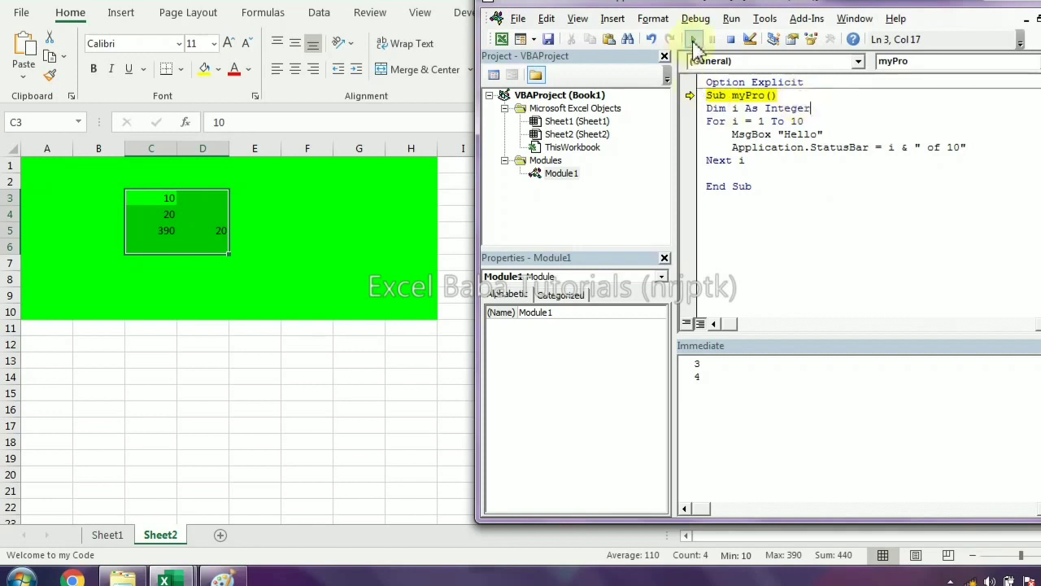
Run myPro and dismiss each Hello message as the status bar counts passes
click(692, 39)
click(560, 331)
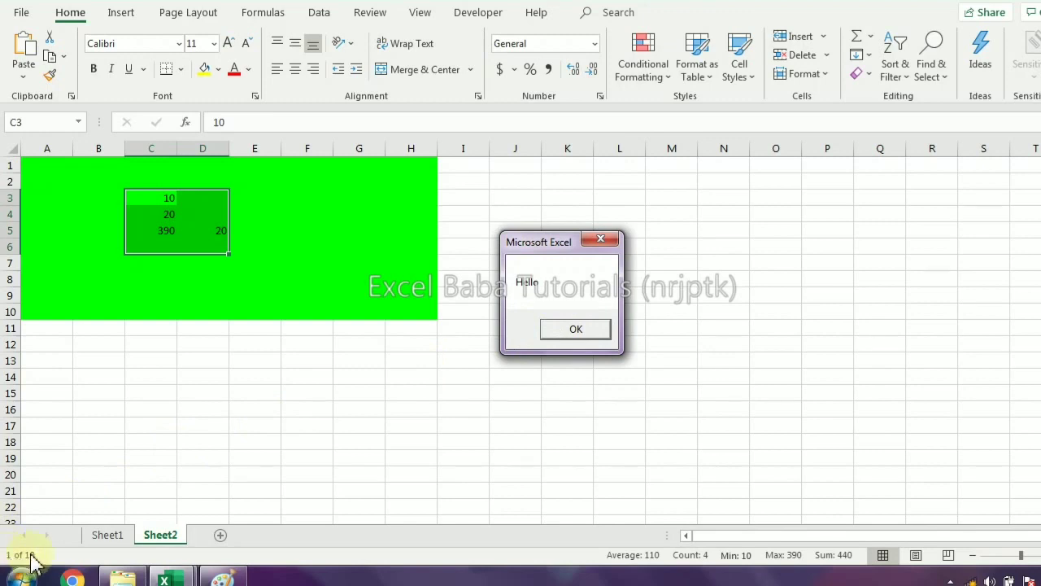
click(576, 330)
click(575, 330)
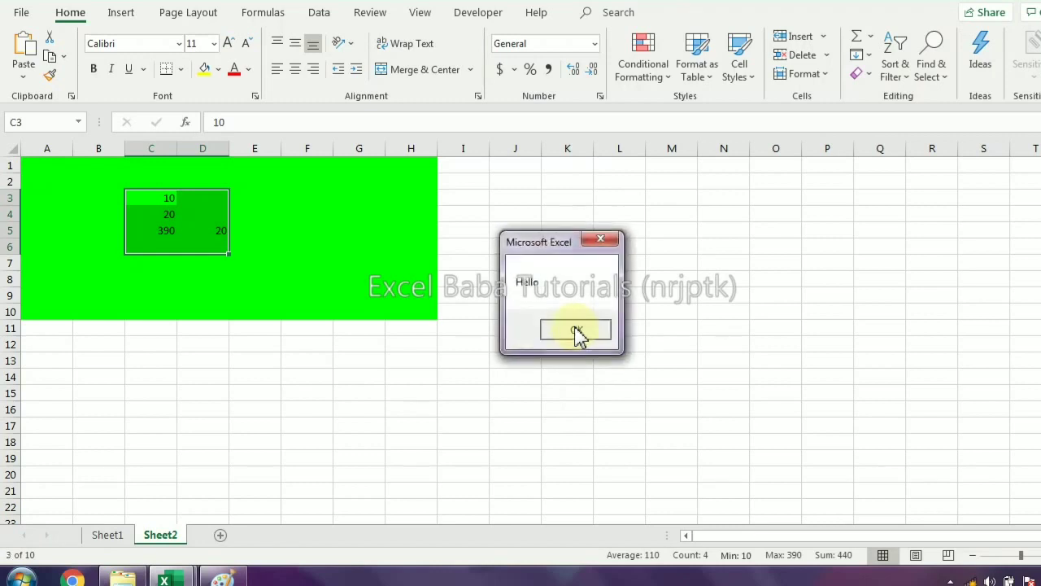
click(576, 330)
click(576, 330)
click(593, 330)
click(593, 330)
click(576, 329)
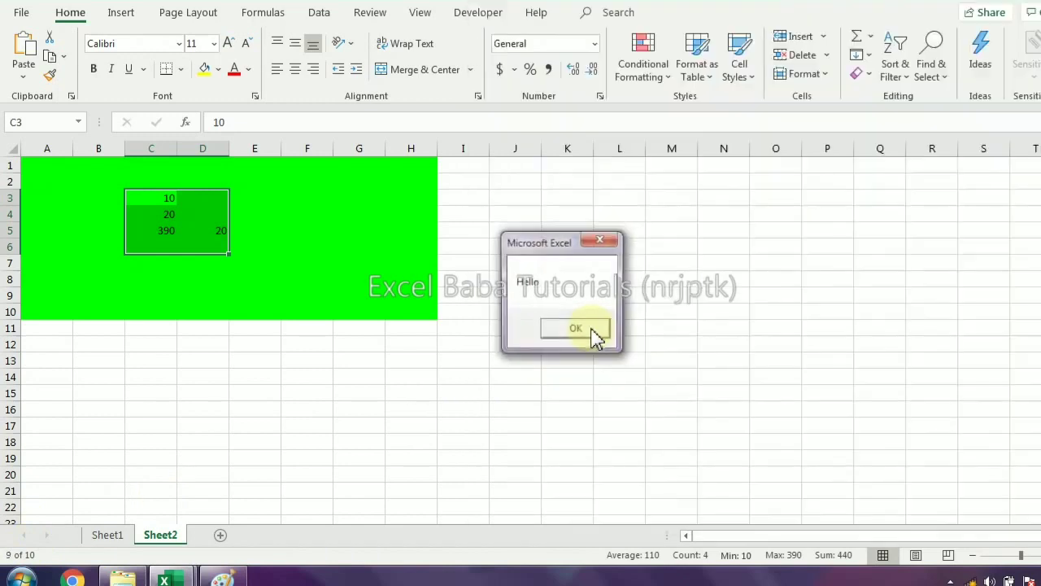
click(576, 329)
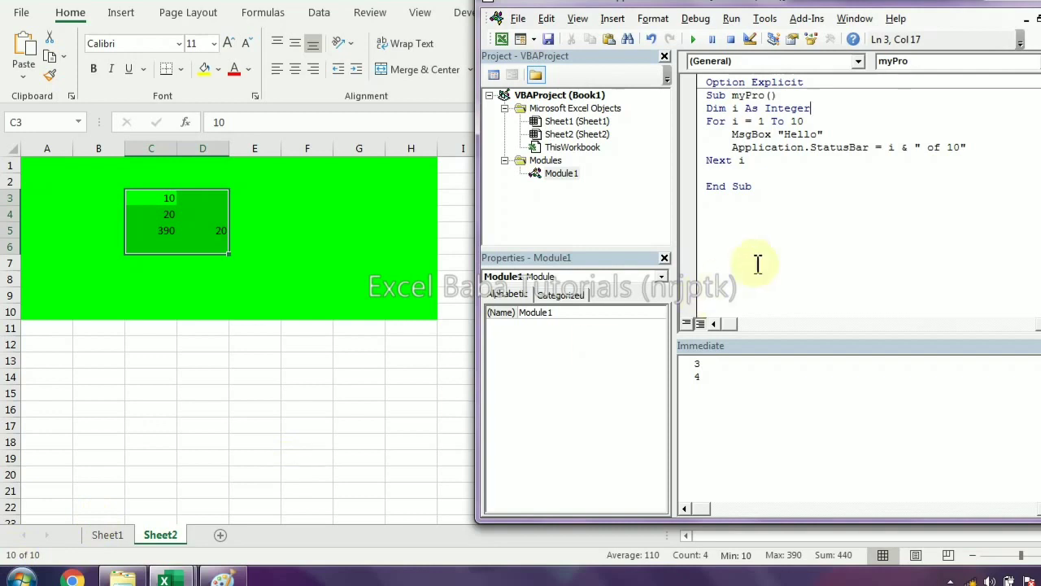
Delete the Dim i As Integer declaration and the whole For...Next loop from myPro
click(752, 171)
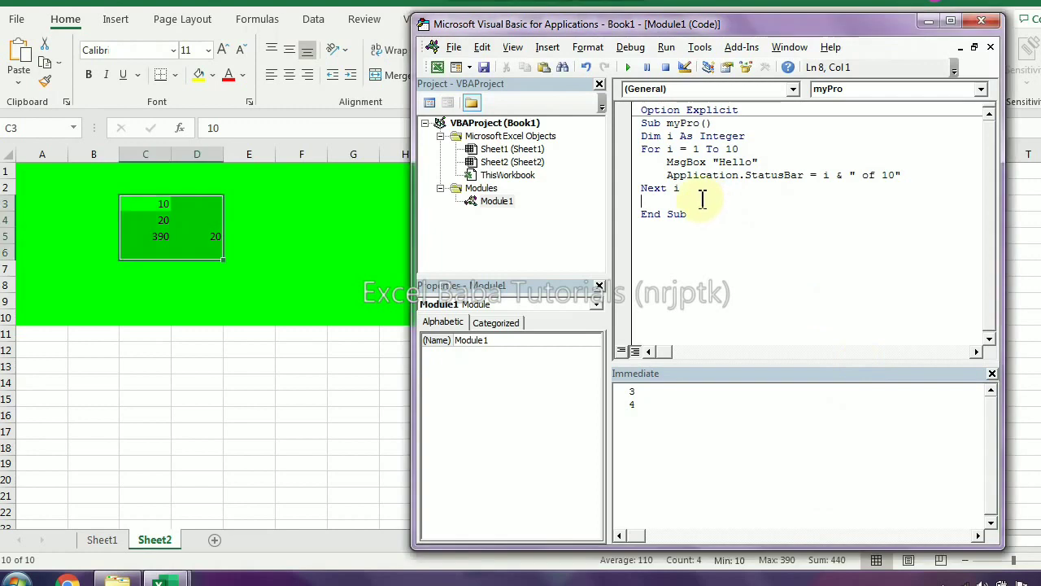
drag(697, 193, 641, 136)
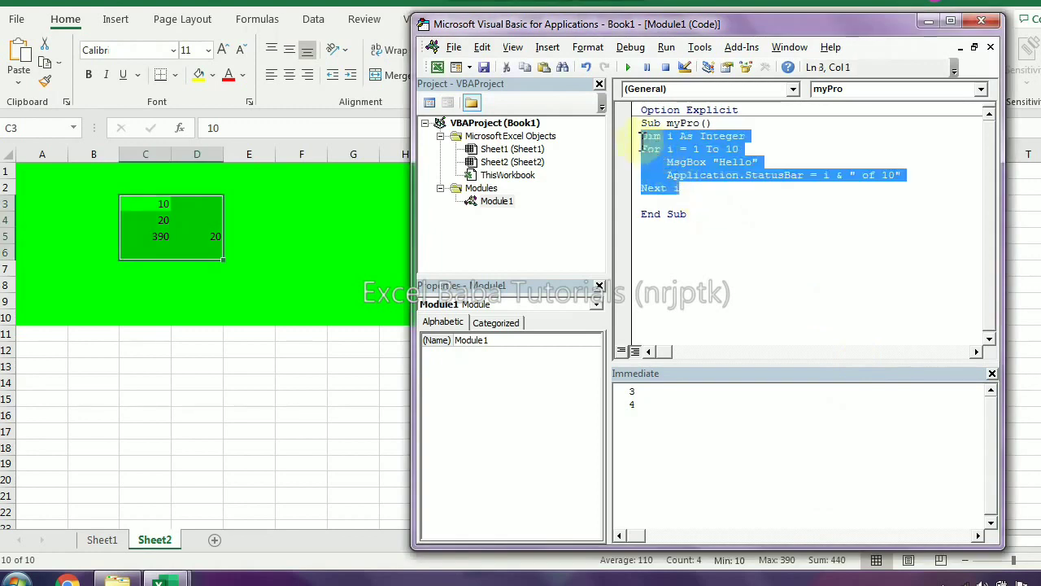
click(705, 188)
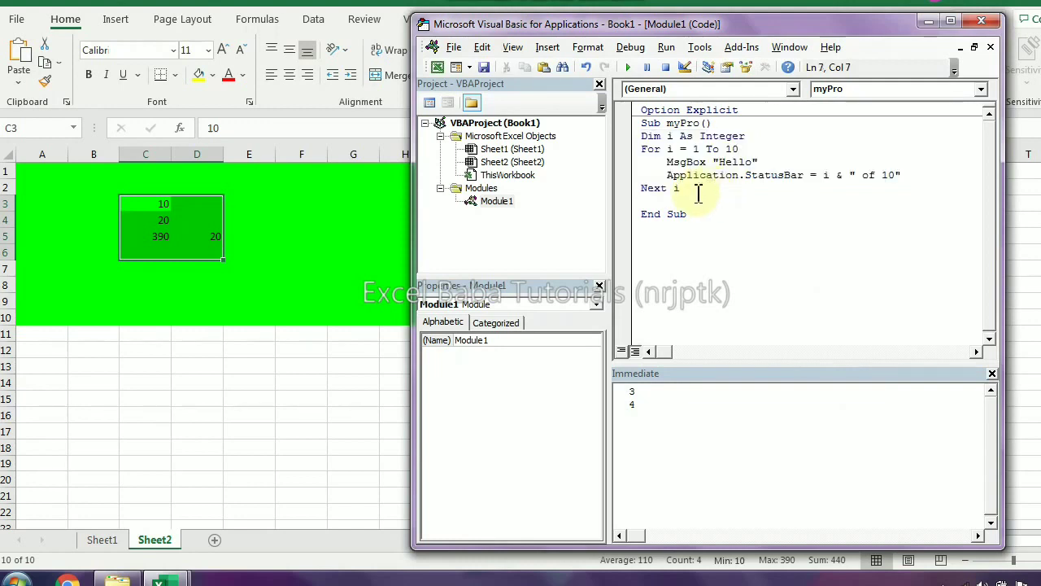
drag(681, 188, 641, 136)
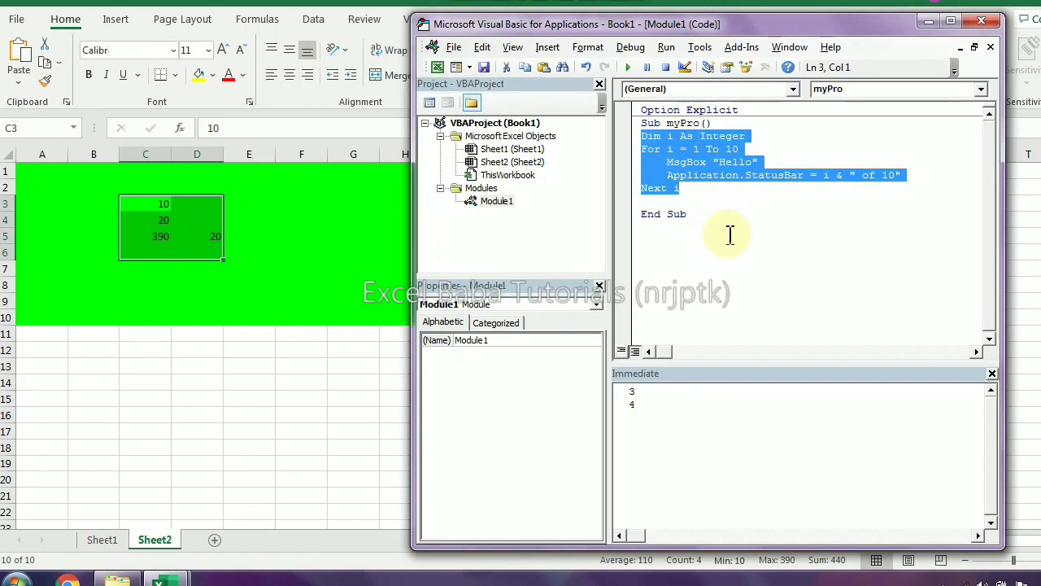
key(Delete)
text(rang)
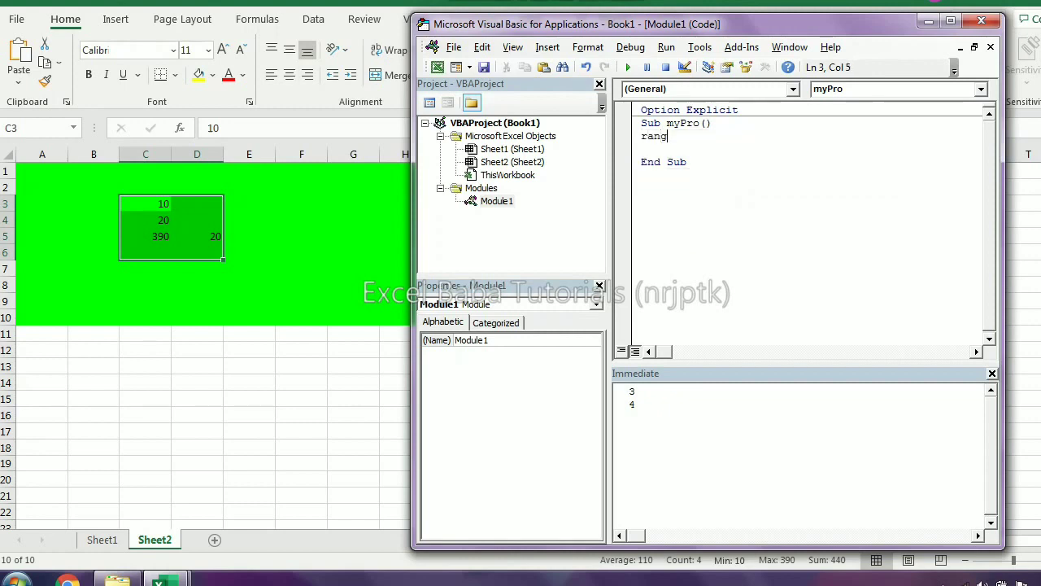
Declare s As String and set s = InputBox("Enter any word", "Word Entry", "Hello")
key(shift+Home)
text(Dim )
text(s As St)
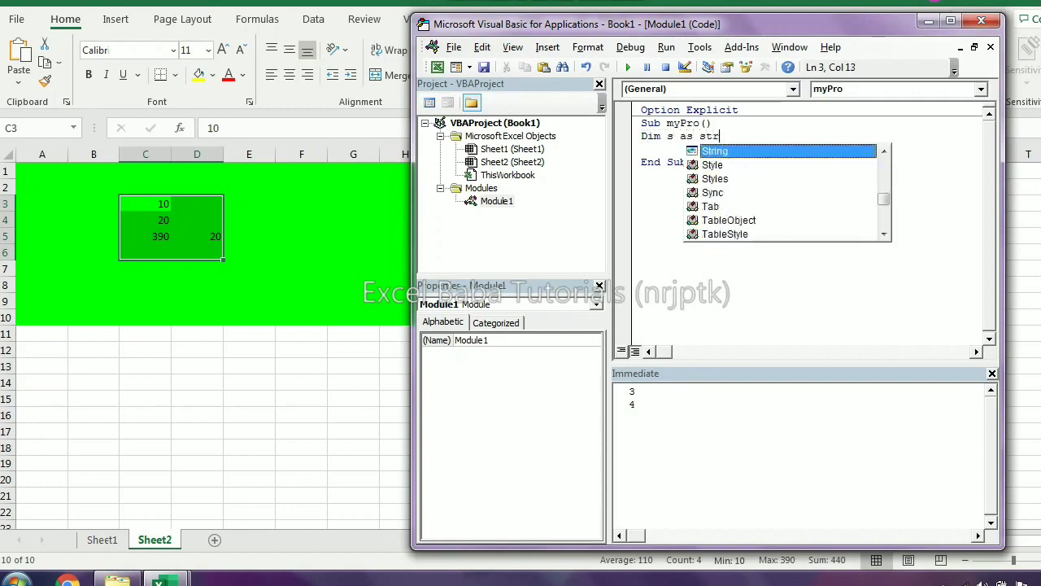
key(Return)
text(InputBox()
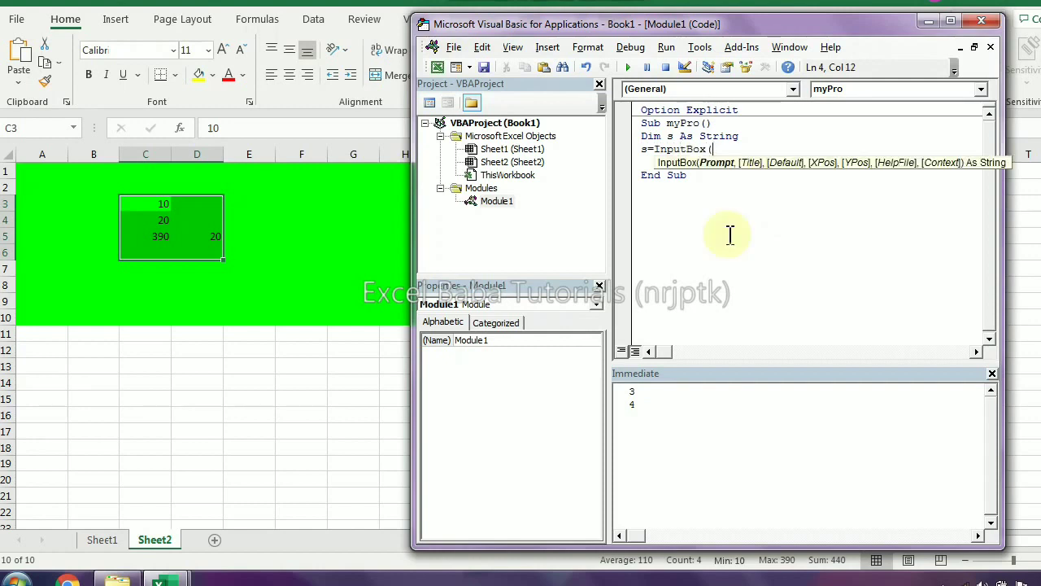
text("Enter any word)
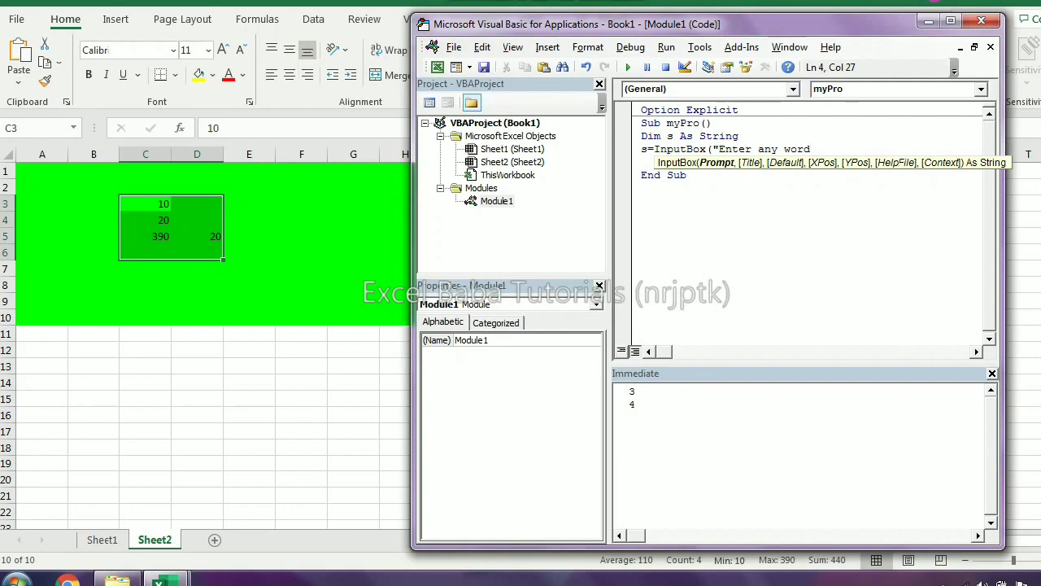
text(,)
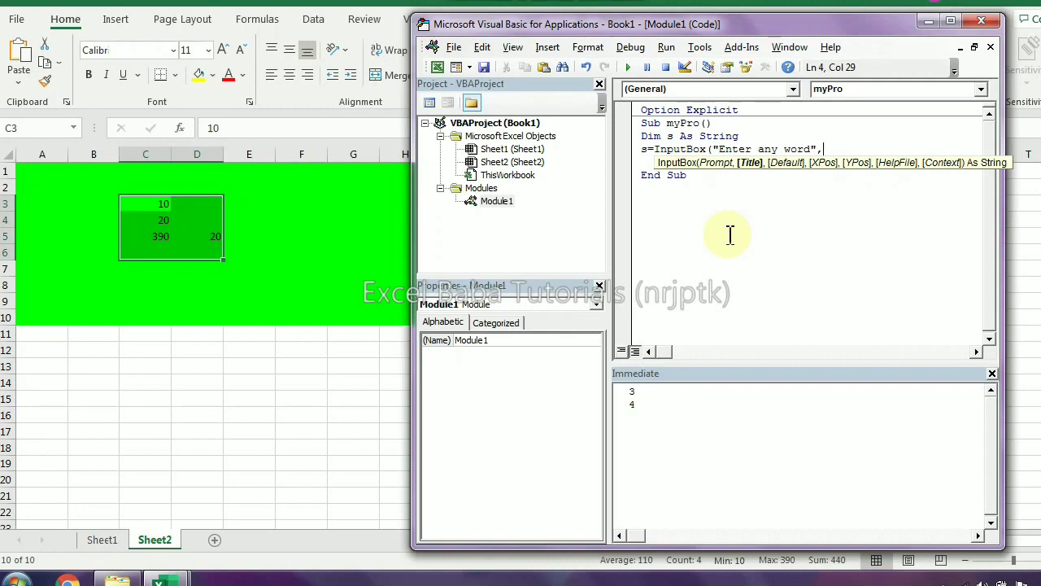
text(")
text(Number Entry)
key(ctrl+shift+Left)
key(ctrl+shift+Left)
text(Word Enter)
key(BackSpace)
text(r)
key(BackSpace)
key(BackSpace)
text(ry",)
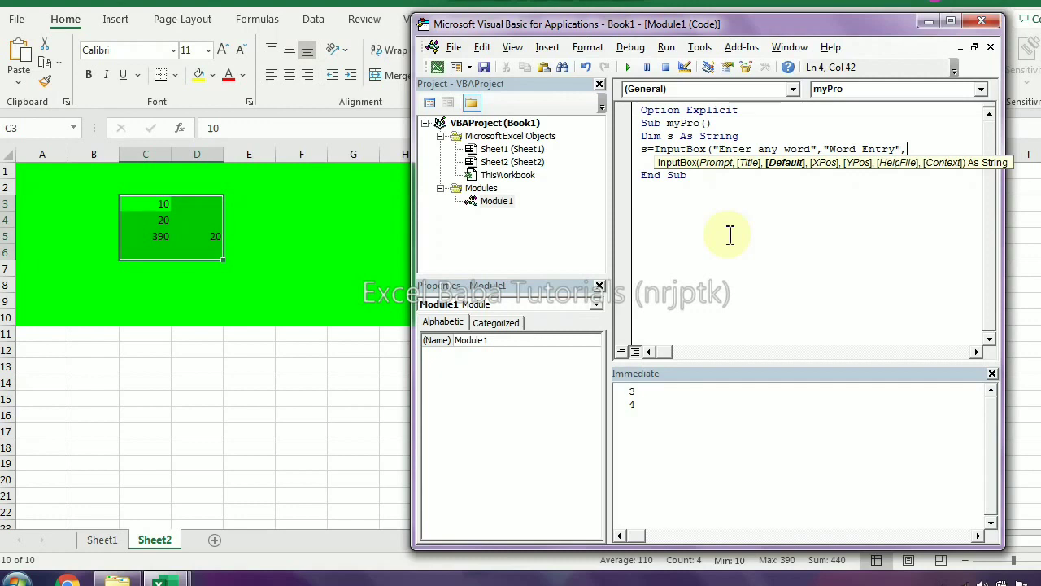
text(")
text(Hello")
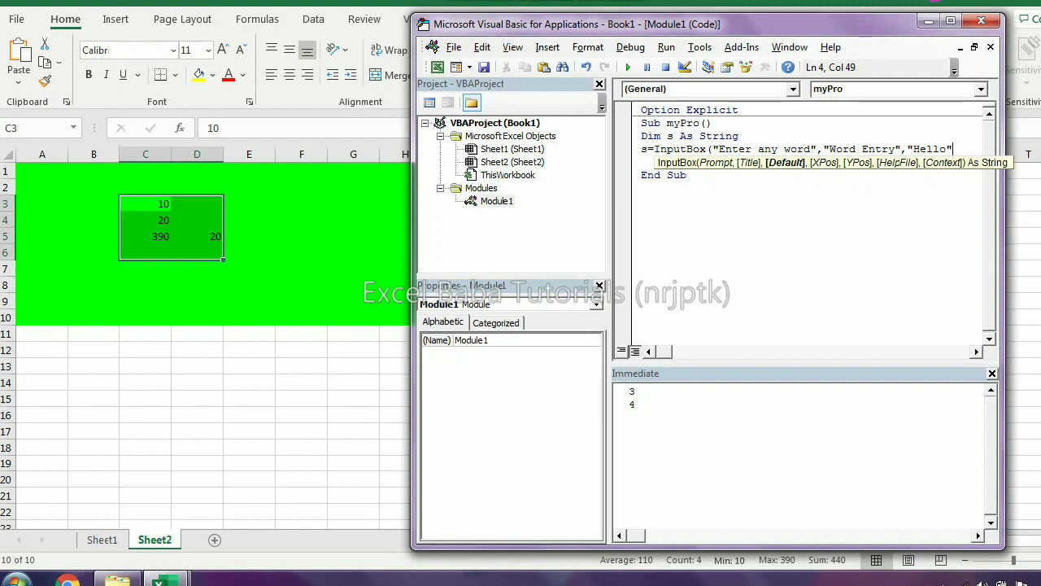
text(,)
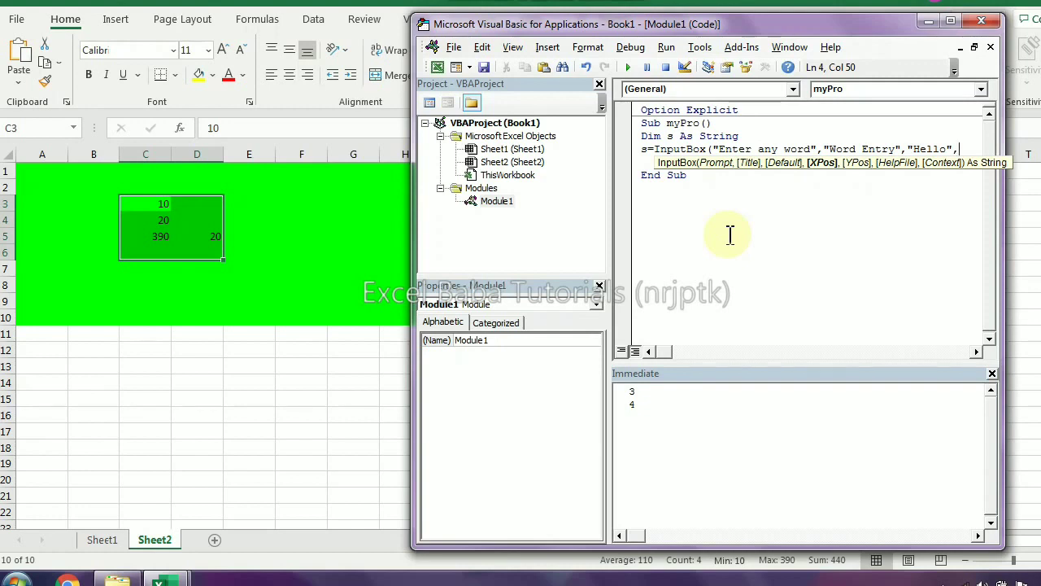
key(BackSpace)
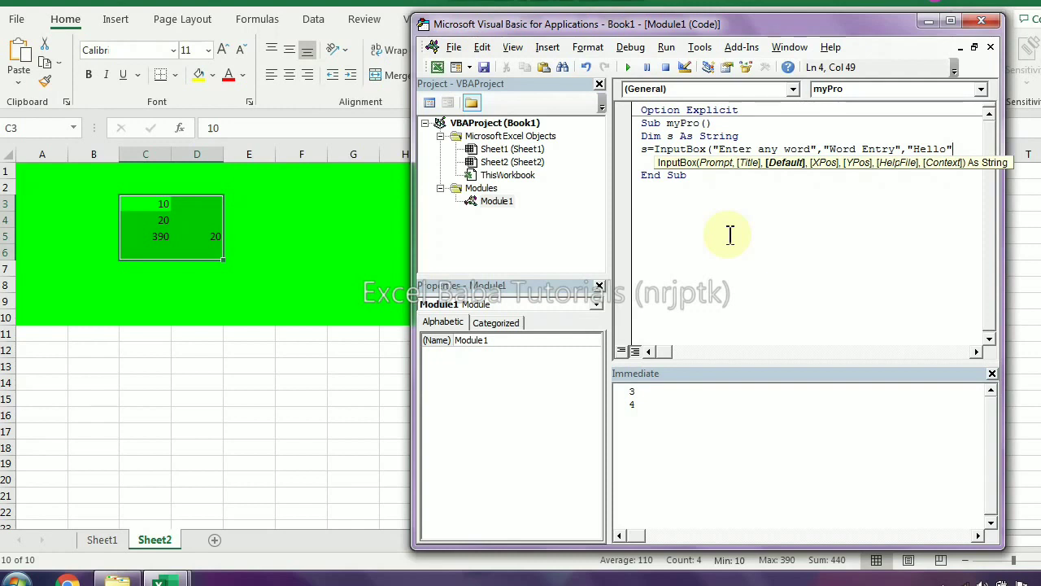
text())
key(Down)
key(Up)
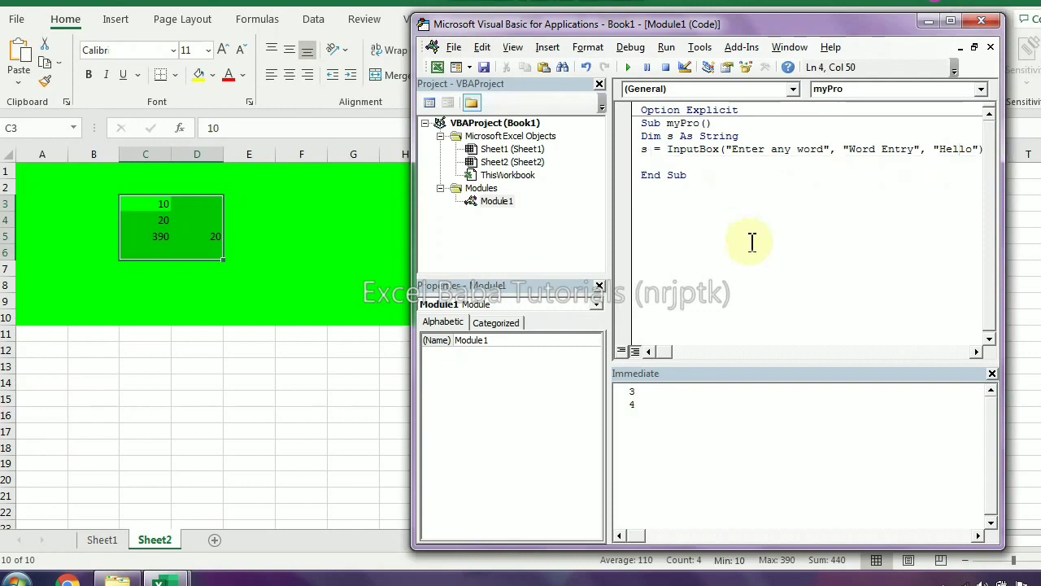
Add Range("A1").Value = s and run myPro
click(680, 174)
key(Up)
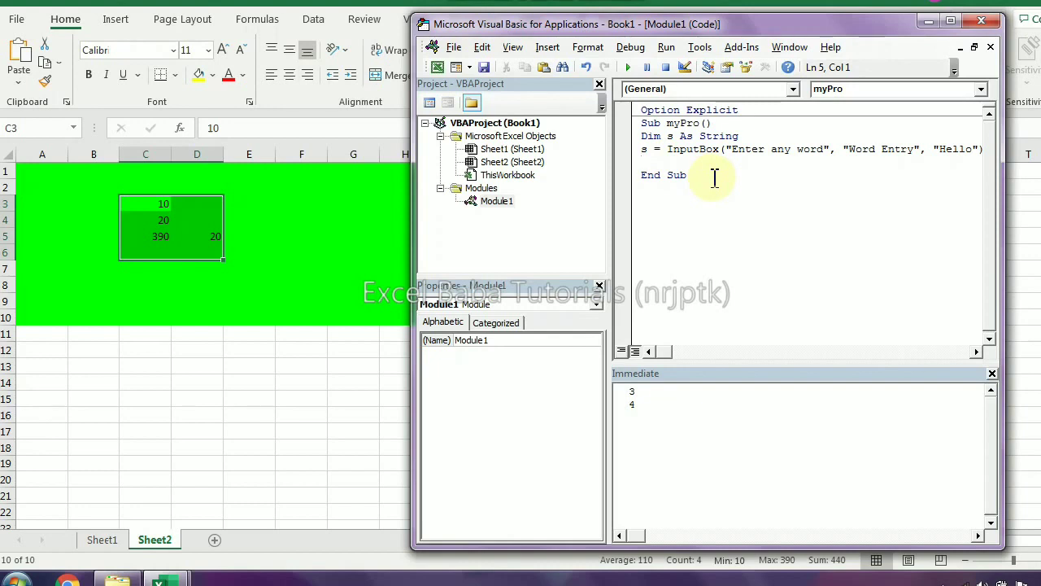
text(range)
text(("A1")
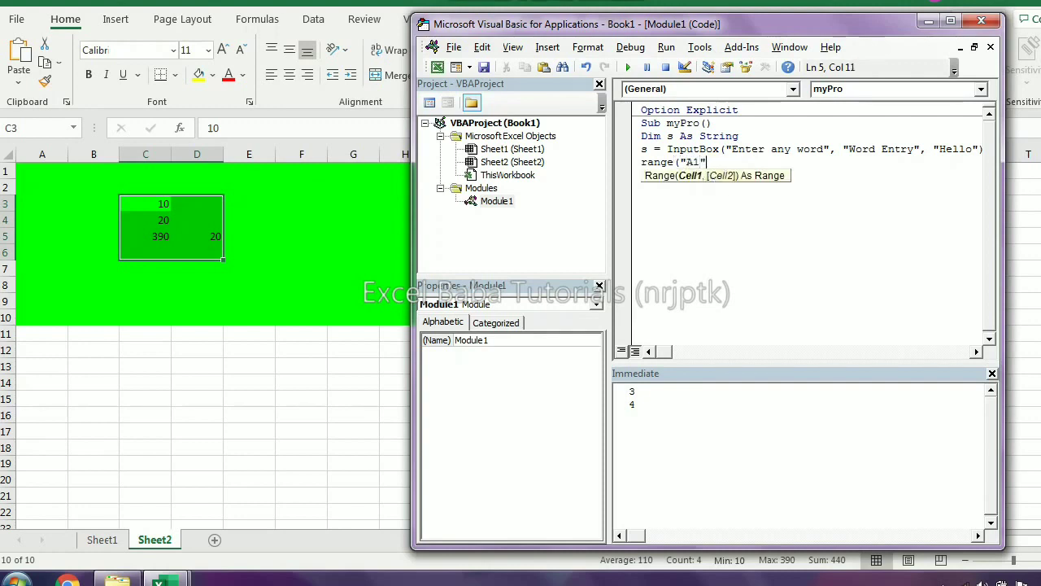
text().value= s)
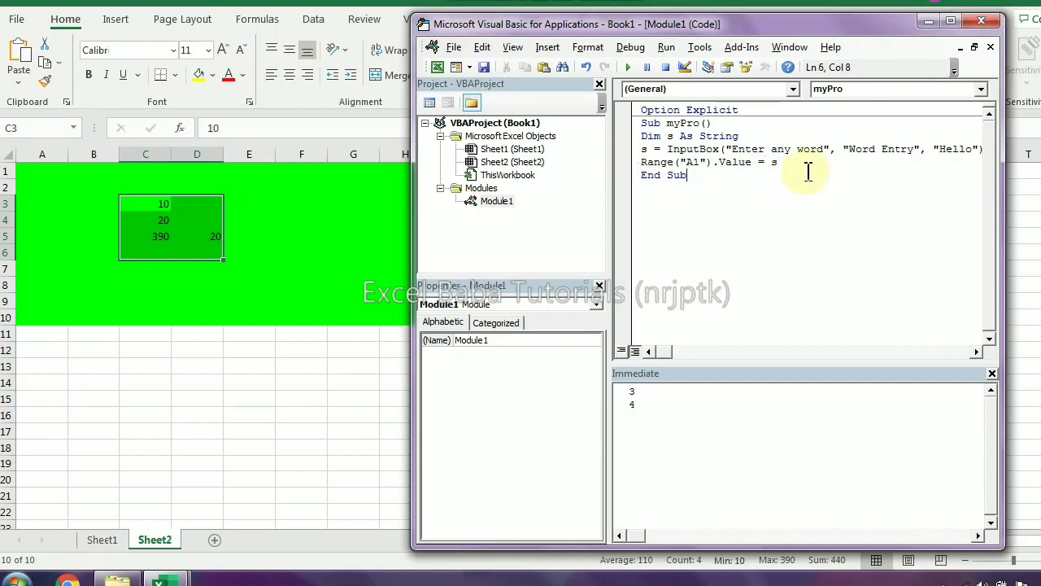
click(631, 67)
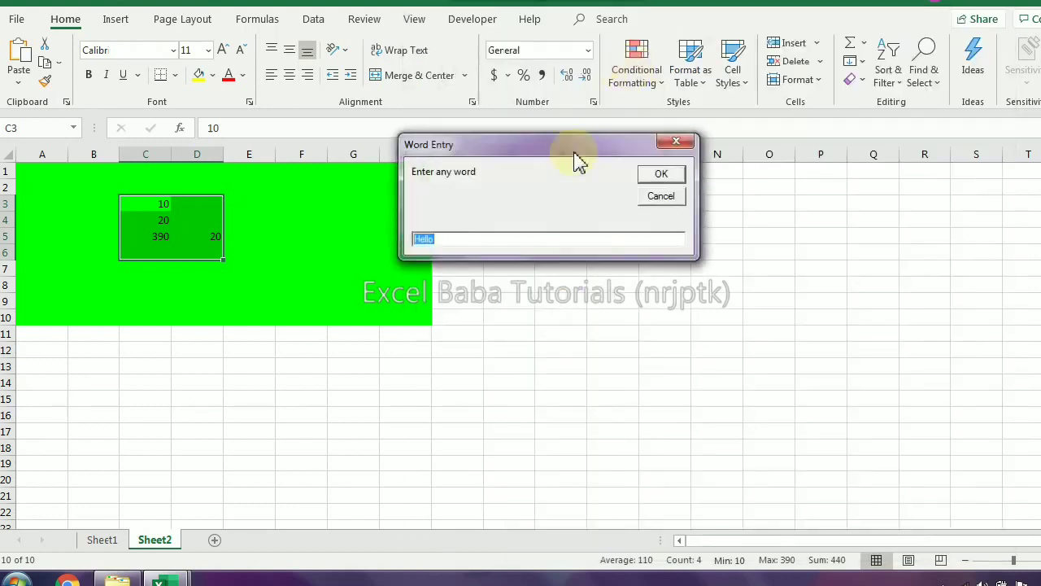
text(Hello)
drag(476, 239, 418, 238)
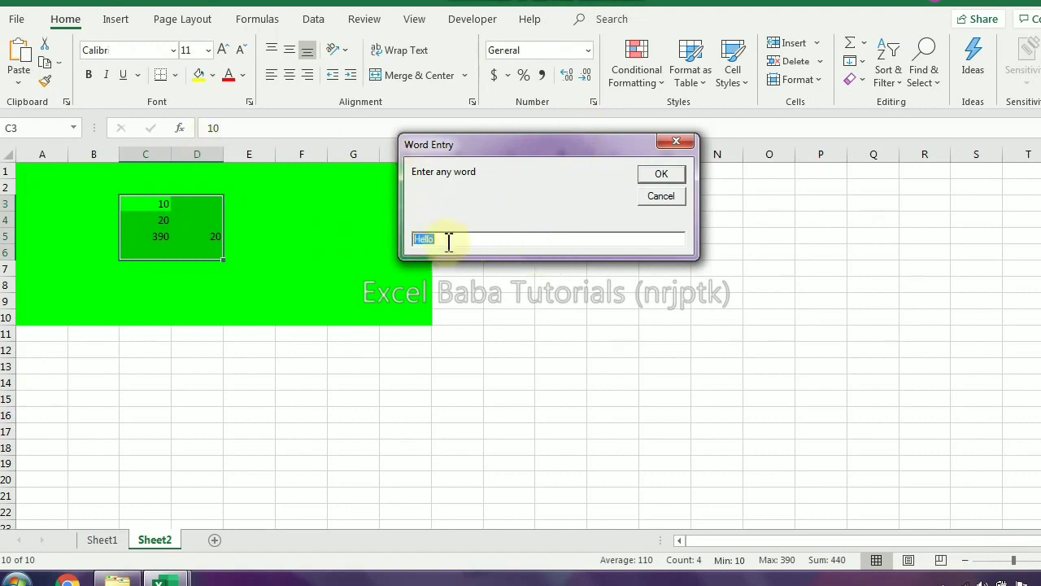
text(hhh)
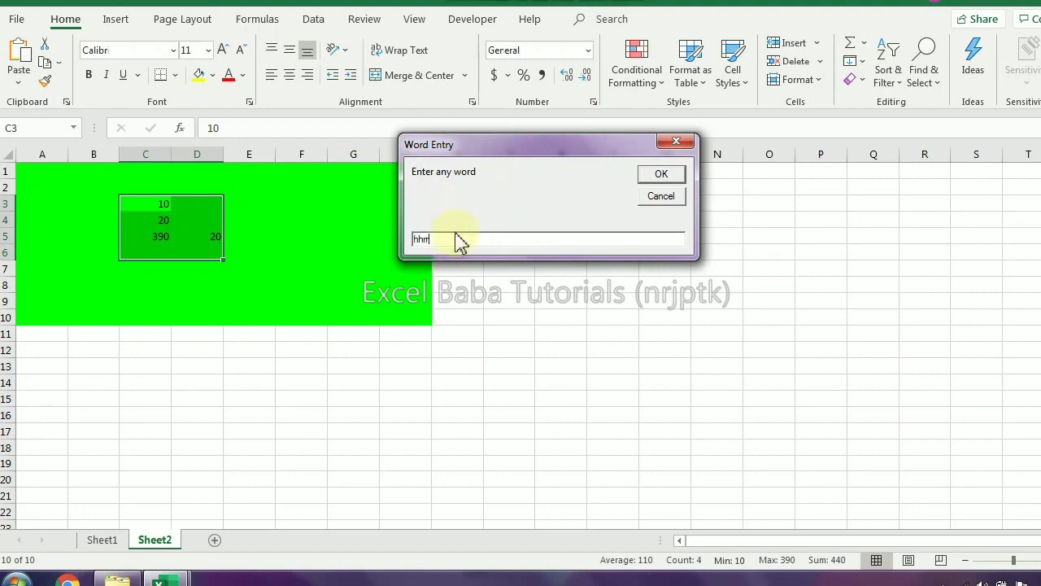
key(BackSpace)
key(BackSpace)
key(BackSpace)
text(34535)
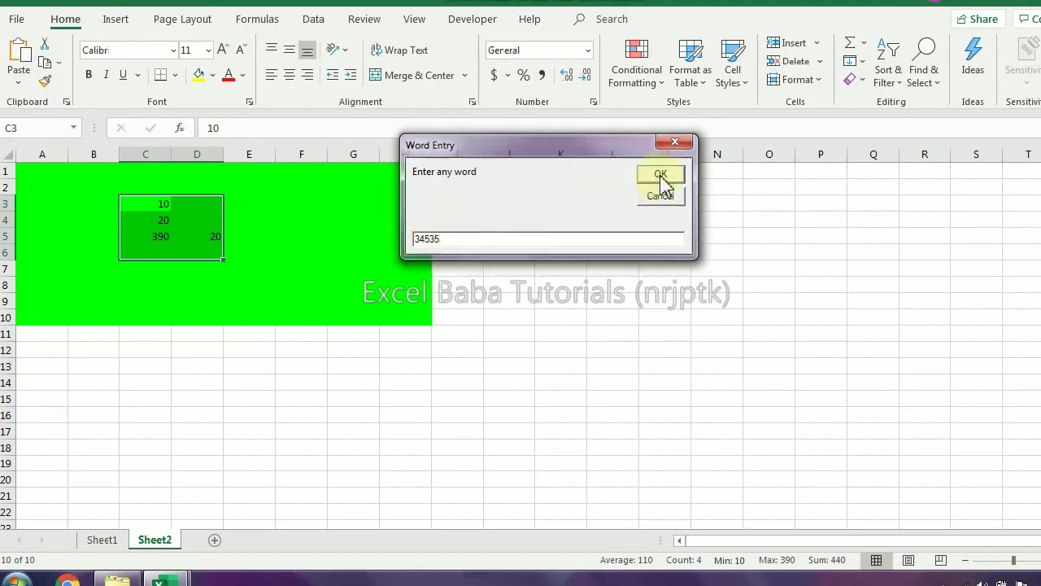
click(660, 174)
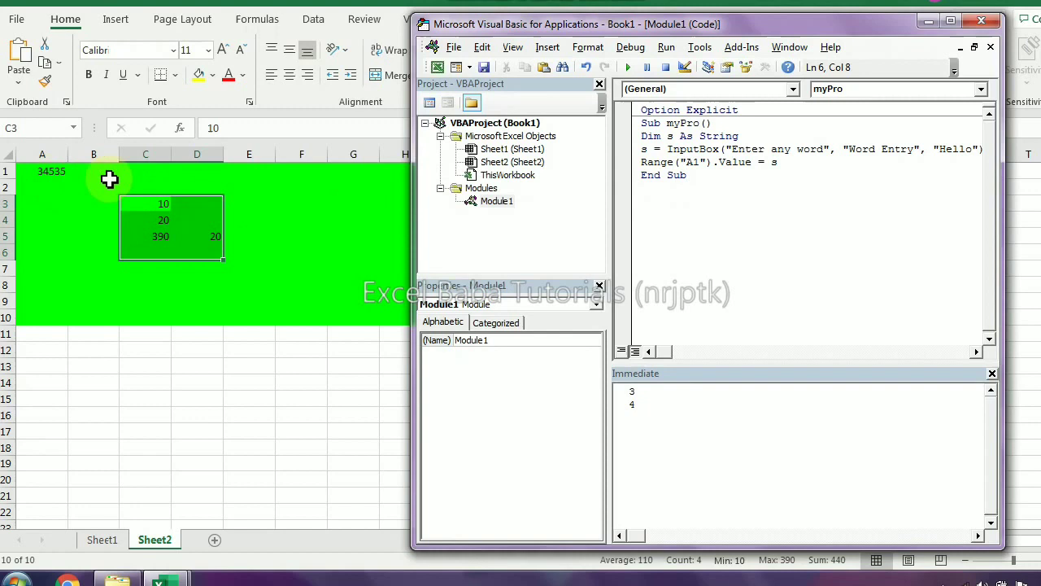
Change Range("A1") to Range(s) on the value line
click(779, 164)
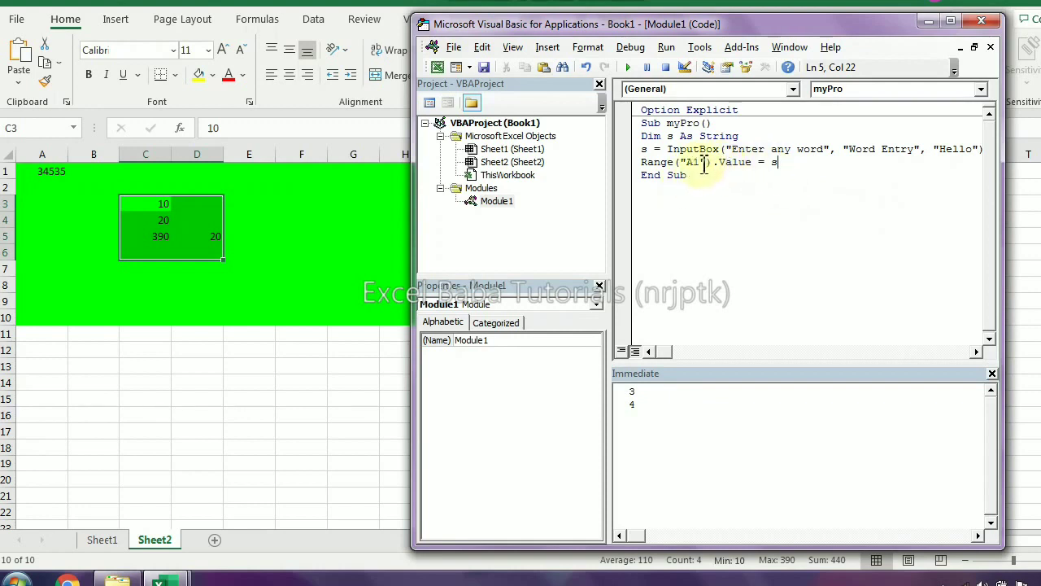
drag(708, 162, 680, 162)
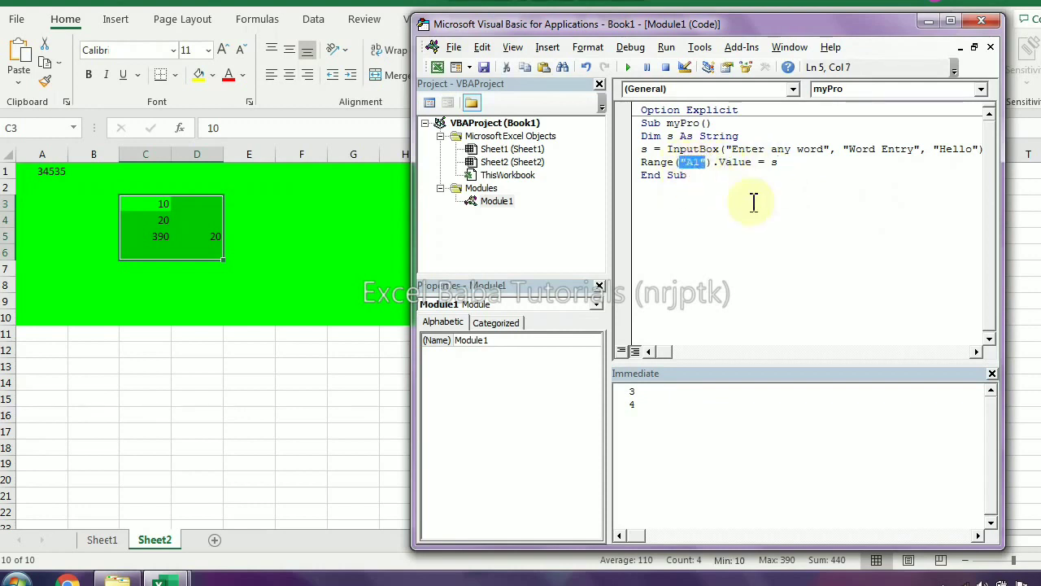
text(s)
Set the InputBox prompt to "Enter range", title "range entry" and default "A1"
click(747, 150)
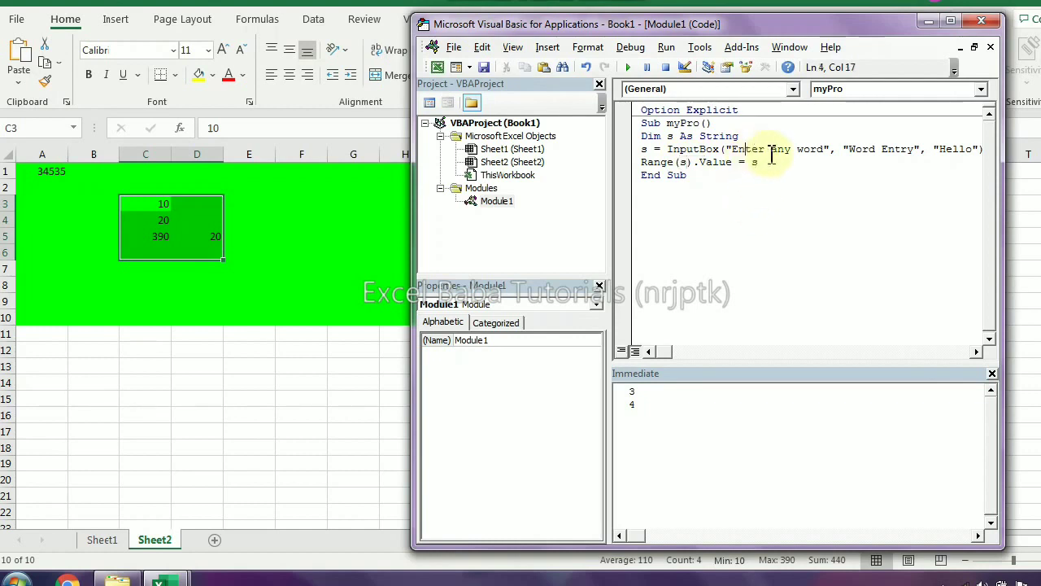
drag(770, 150, 824, 151)
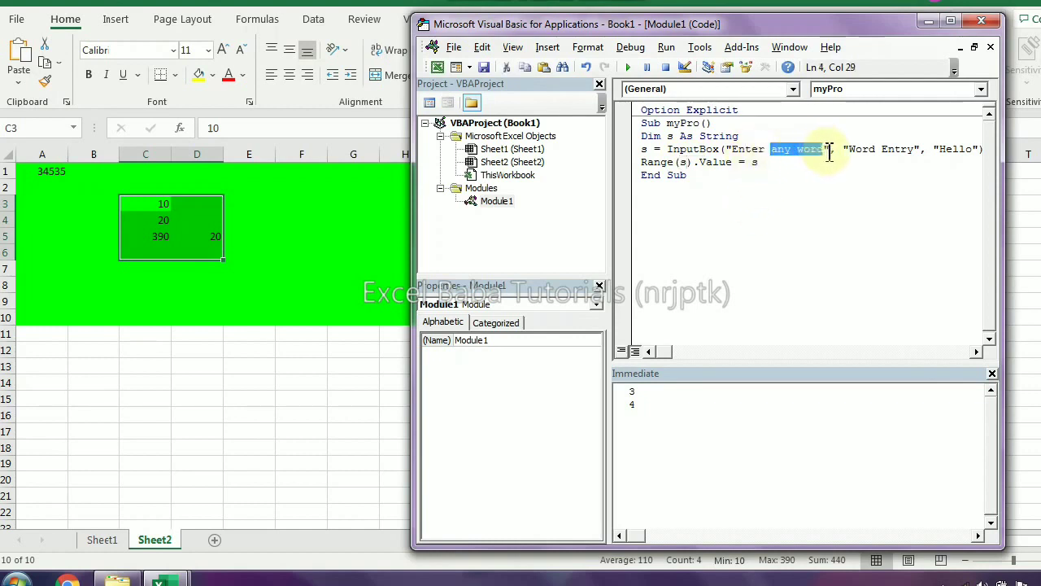
text(range)
key(Right)
drag(828, 149, 895, 150)
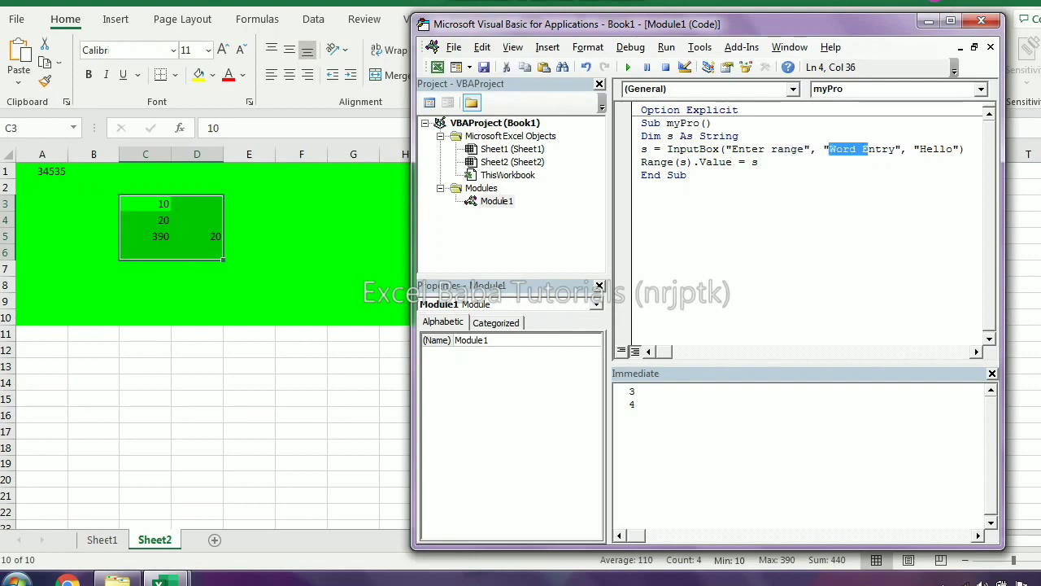
text(range entry)
click(973, 149)
key(ctrl+shift+Left)
text(A1)
Make the range's assigned value Rnd * 100 instead of s
click(758, 161)
key(shift+Left)
text(rnd*2)
key(BackSpace)
text(100)
key(Down)
key(Up)
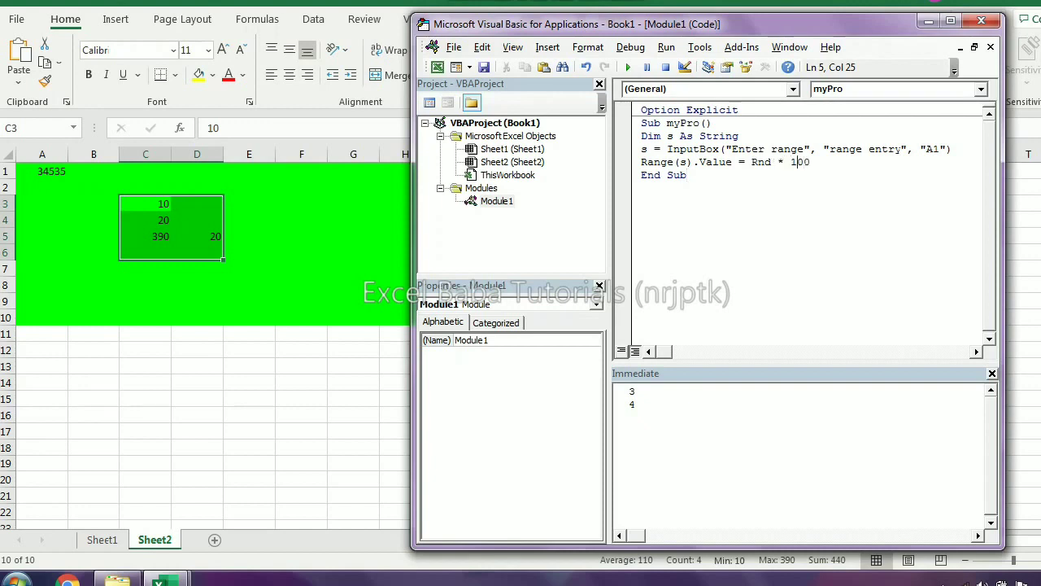
Run myPro three times with ranges A1, B6 and A1:H10, confirming each with OK
click(628, 67)
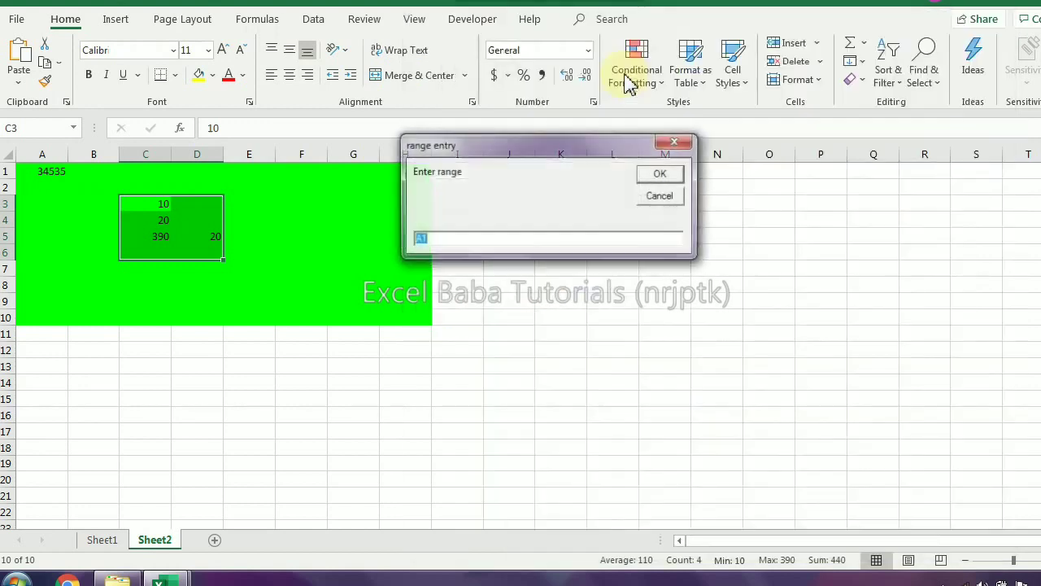
click(461, 241)
click(651, 174)
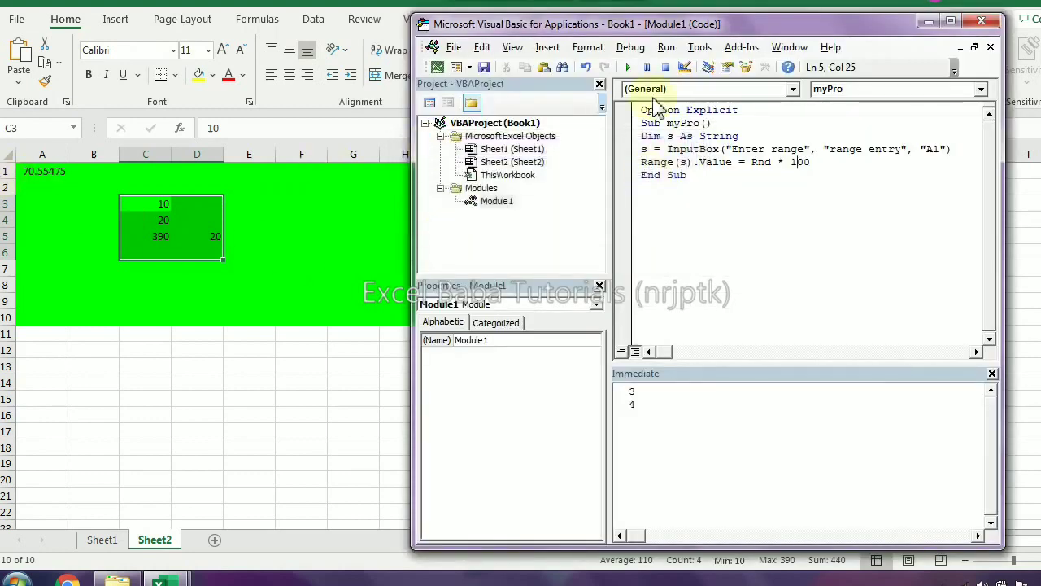
click(628, 67)
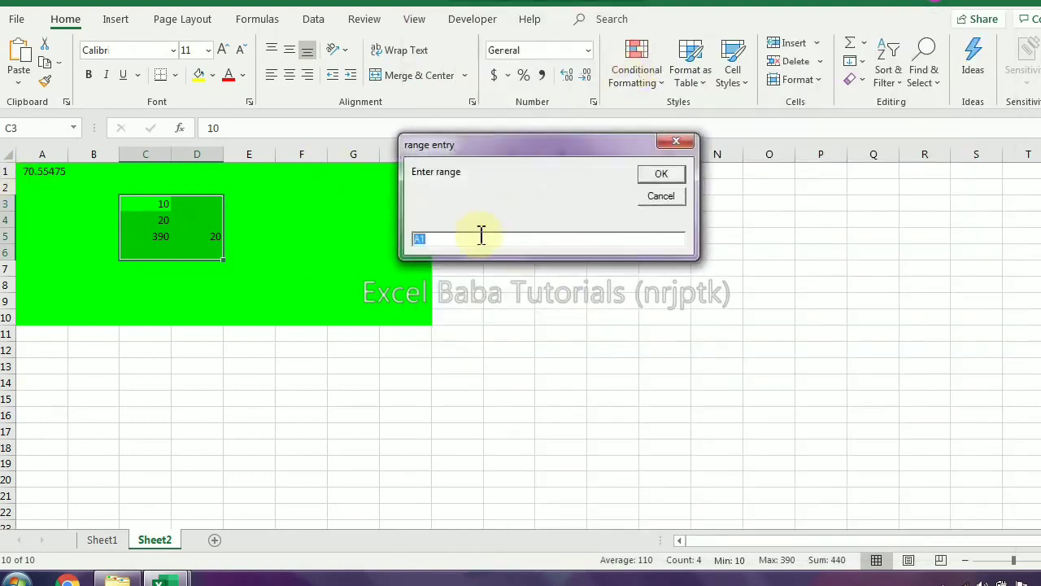
text(B6)
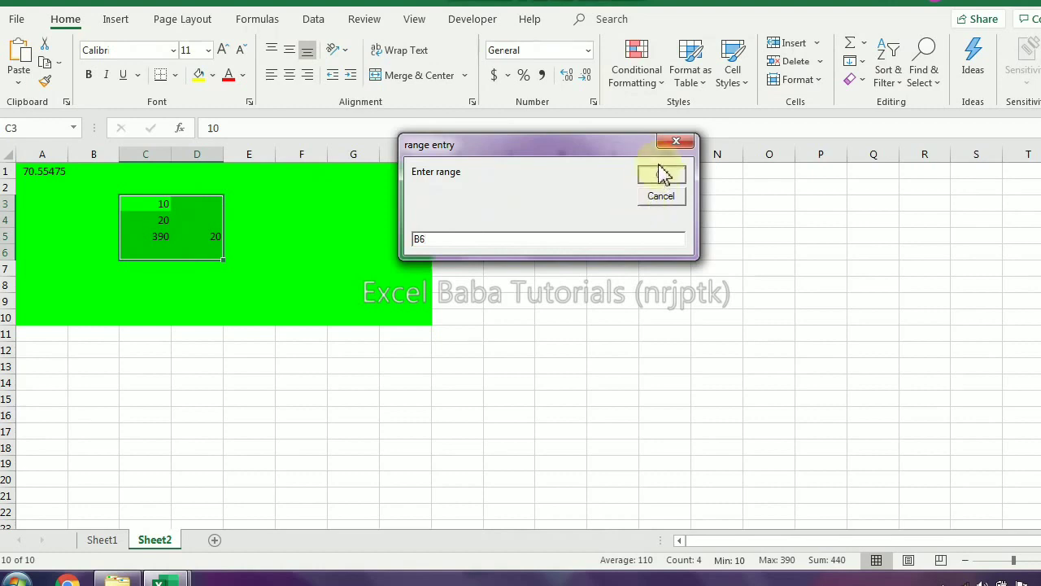
click(659, 174)
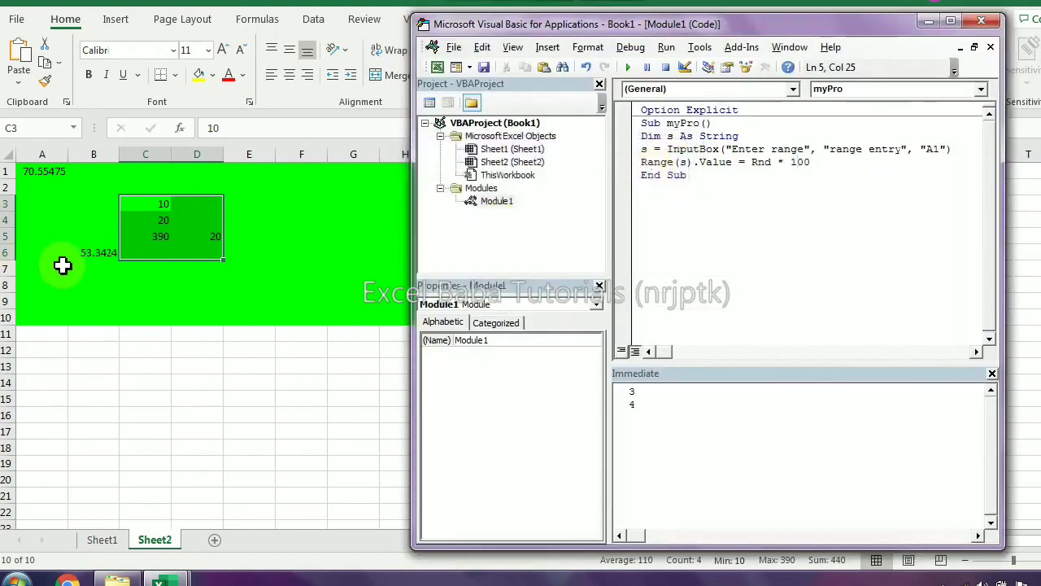
click(627, 68)
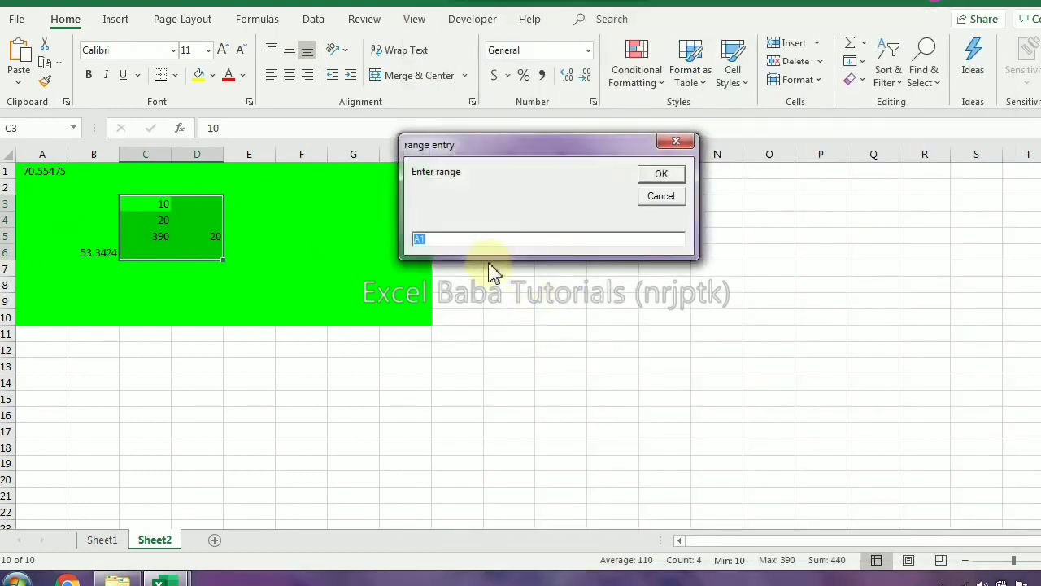
key(Right)
text(:)
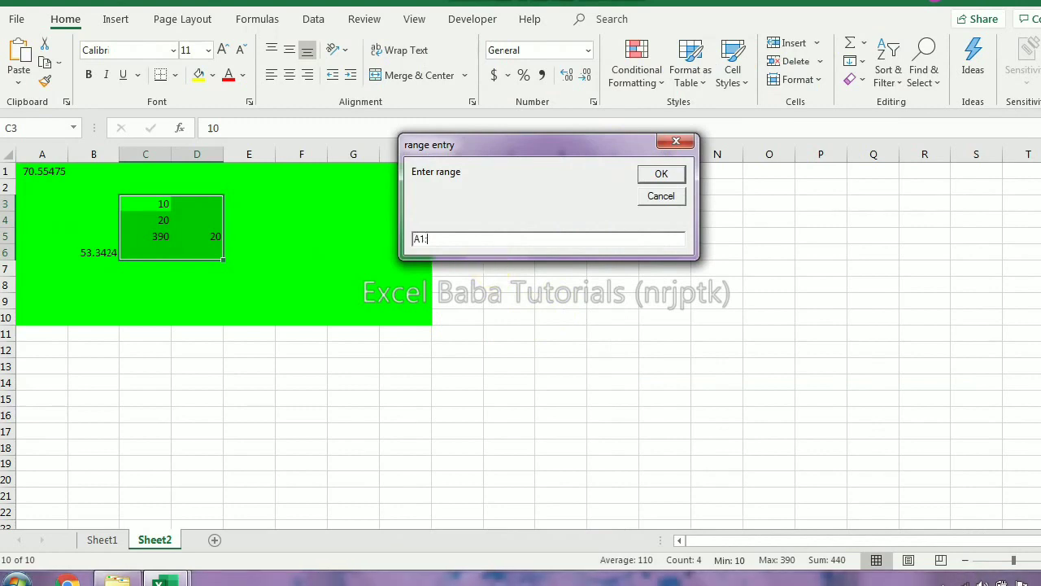
text(H10)
click(662, 173)
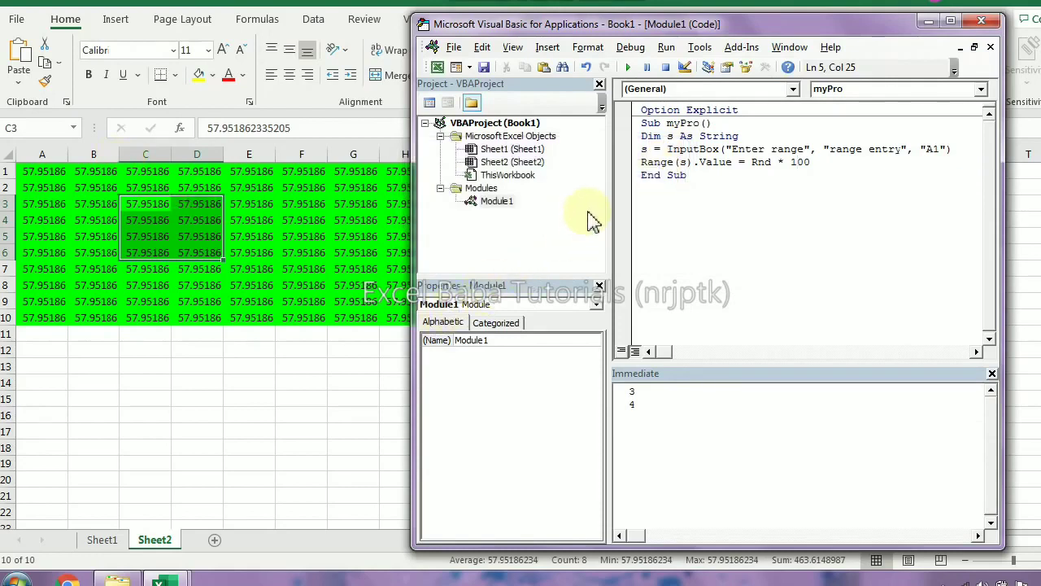
click(832, 162)
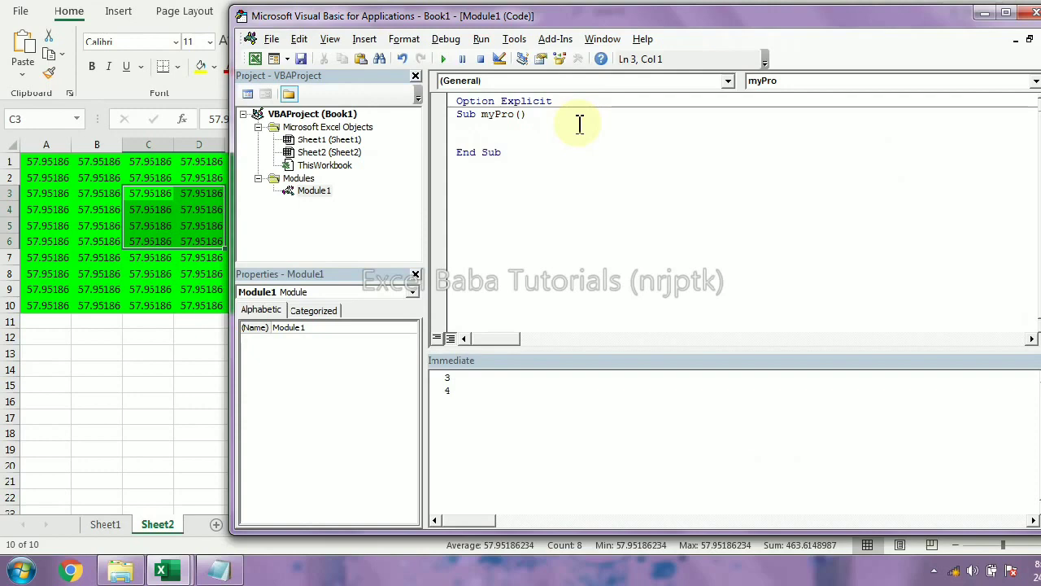
Declare Dim myRange As Range, then start the line Set myRange = Application.InputBox
text(DimmyRange as ran)
key(Return)
key(Return)
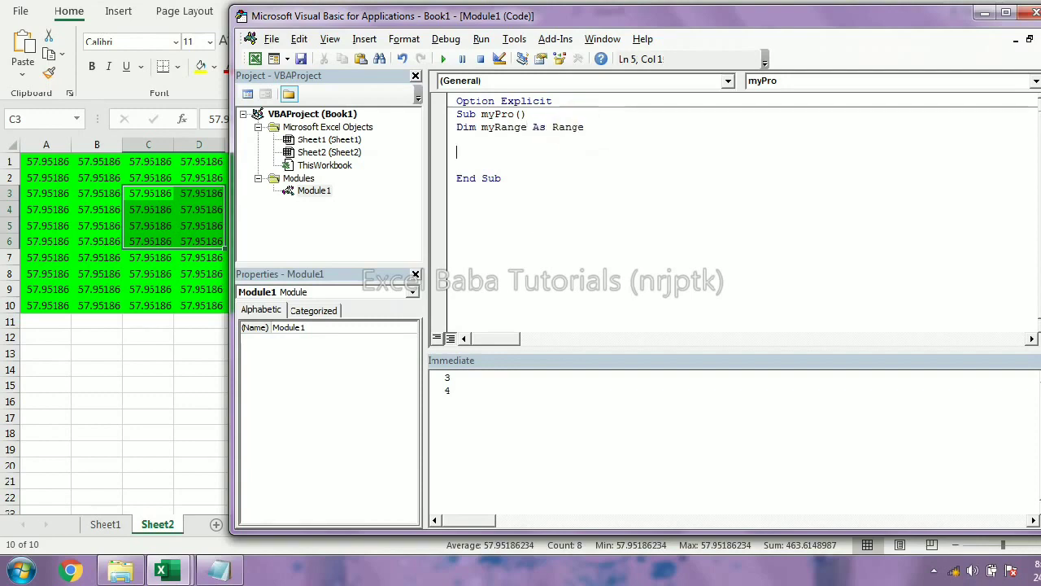
text(set )
text(my)
key(ctrl+space)
text(Range=)
text(applicati)
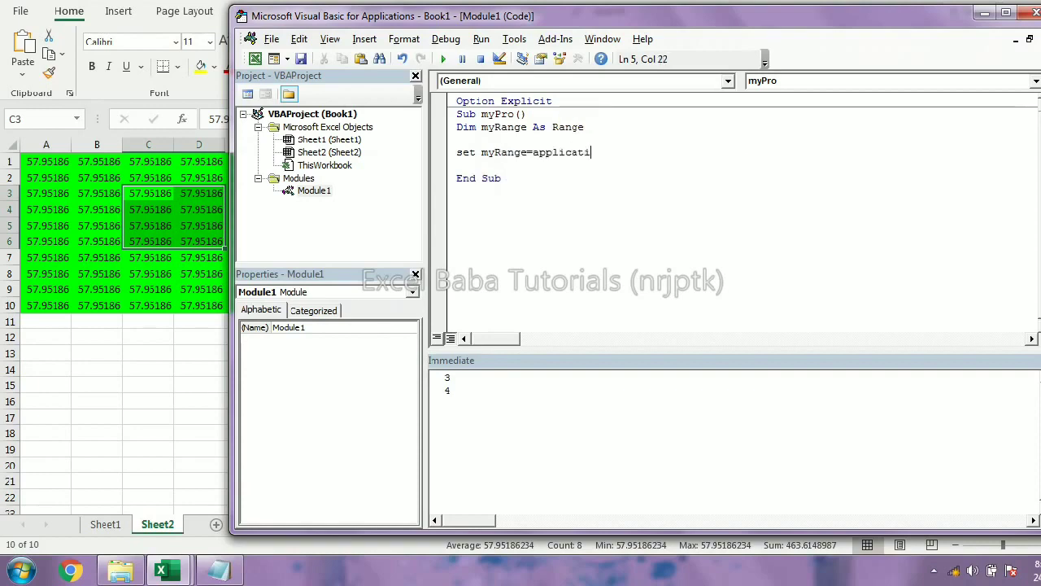
text(on.inpu)
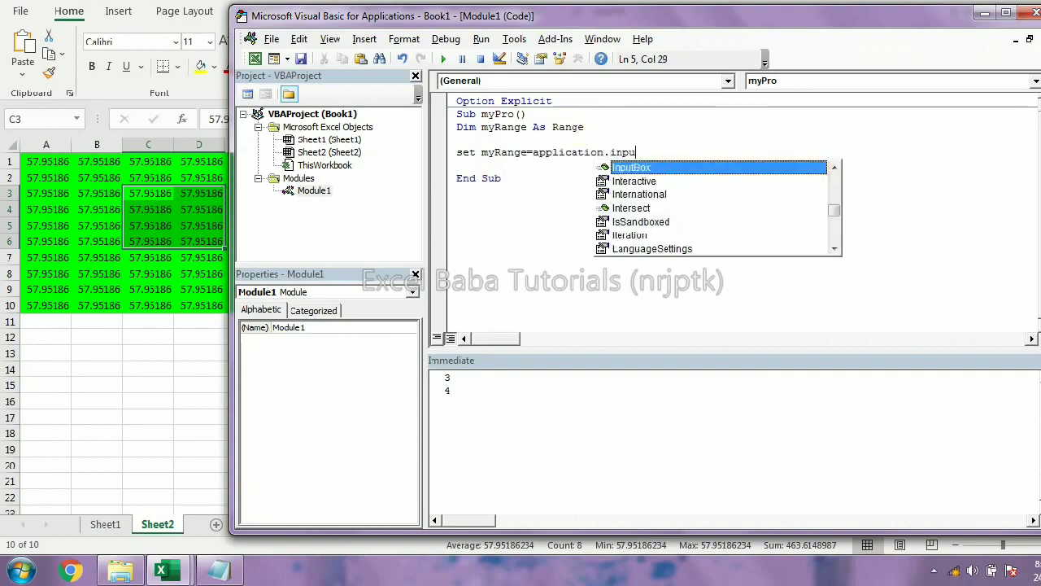
Give the InputBox the prompt "Please select range", title "Selection" and default ActiveCell.Address
key(Tab)
text((")
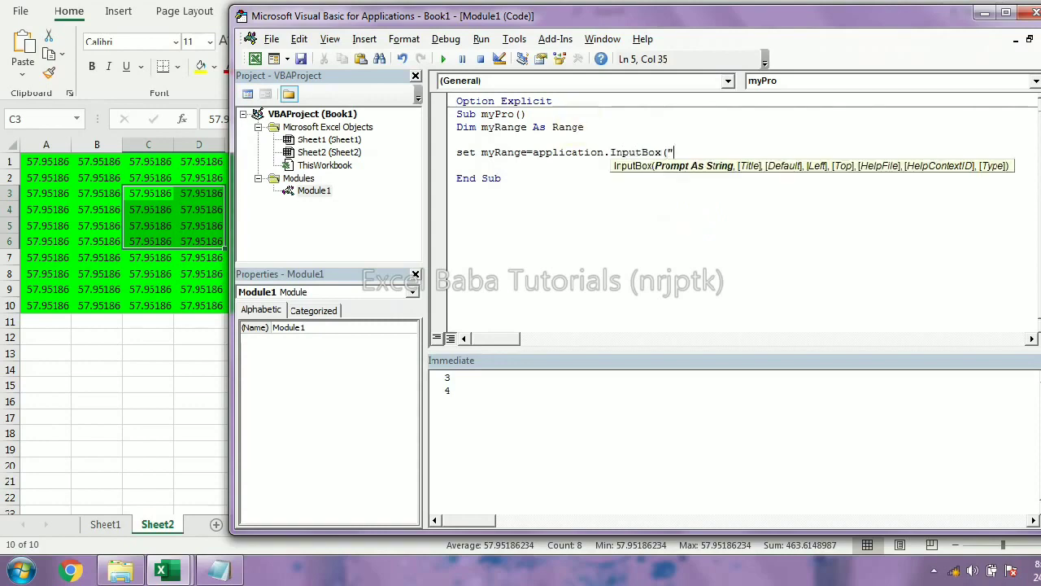
text(Please sene t)
key(BackSpace)
key(BackSpace)
key(BackSpace)
key(BackSpace)
text(lect  )
text(range","Selection",)
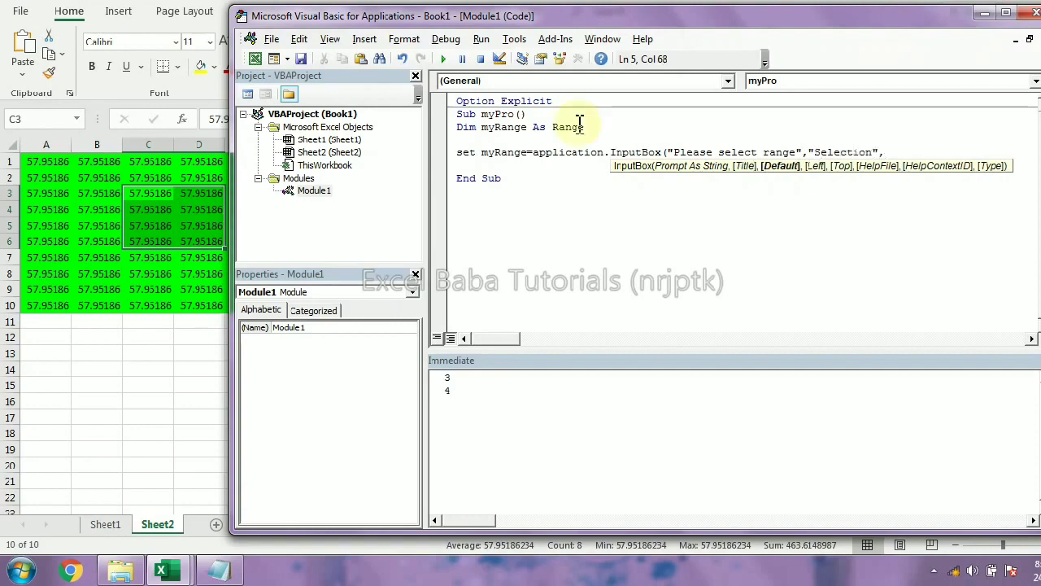
text(active)
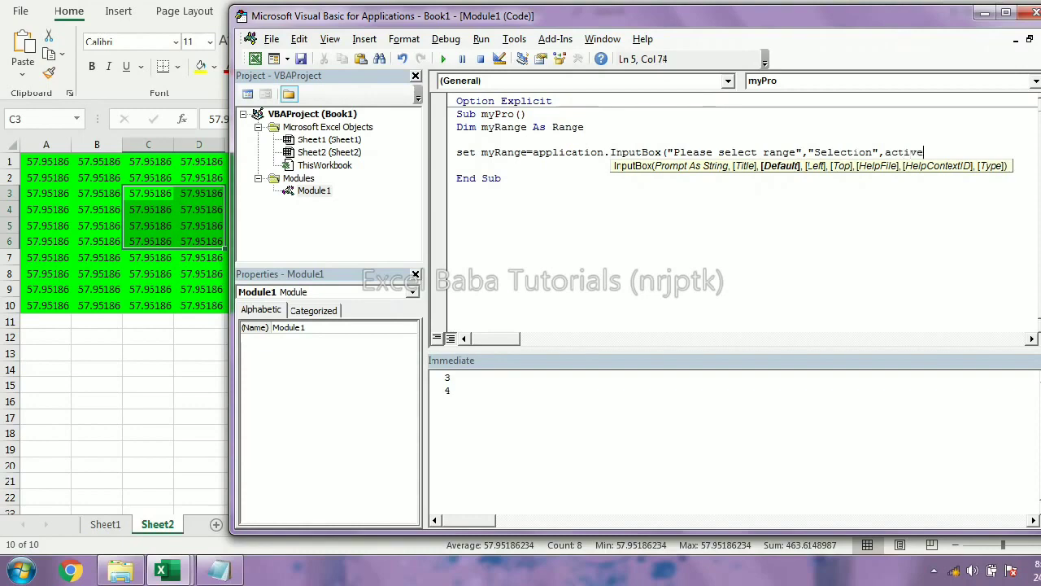
key(ctrl+space)
text(Cell)
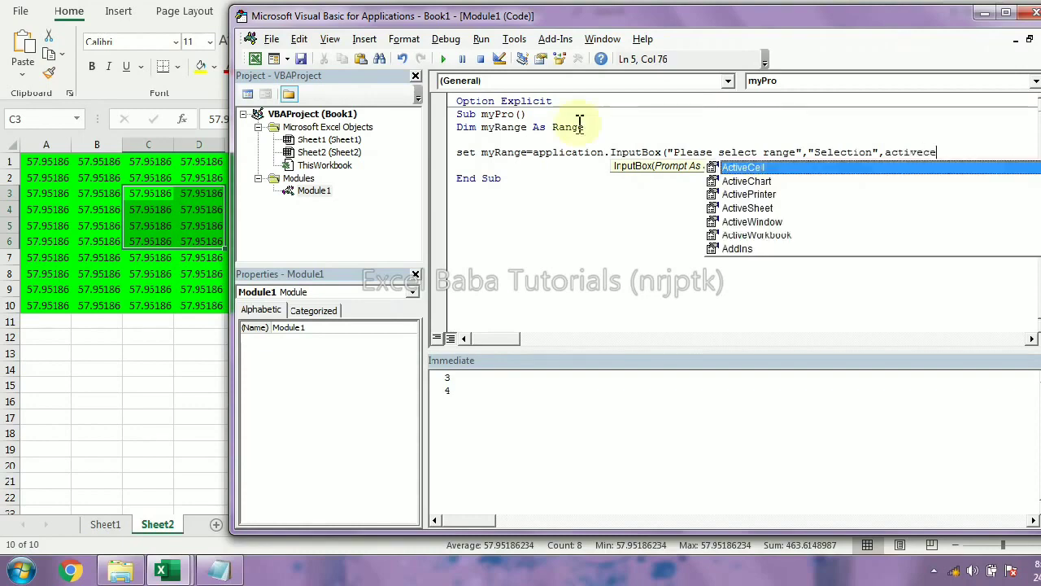
text(.addre)
key(Tab)
Skip the optional arguments and set the final Type argument to 8, completing the Set line
text(,)
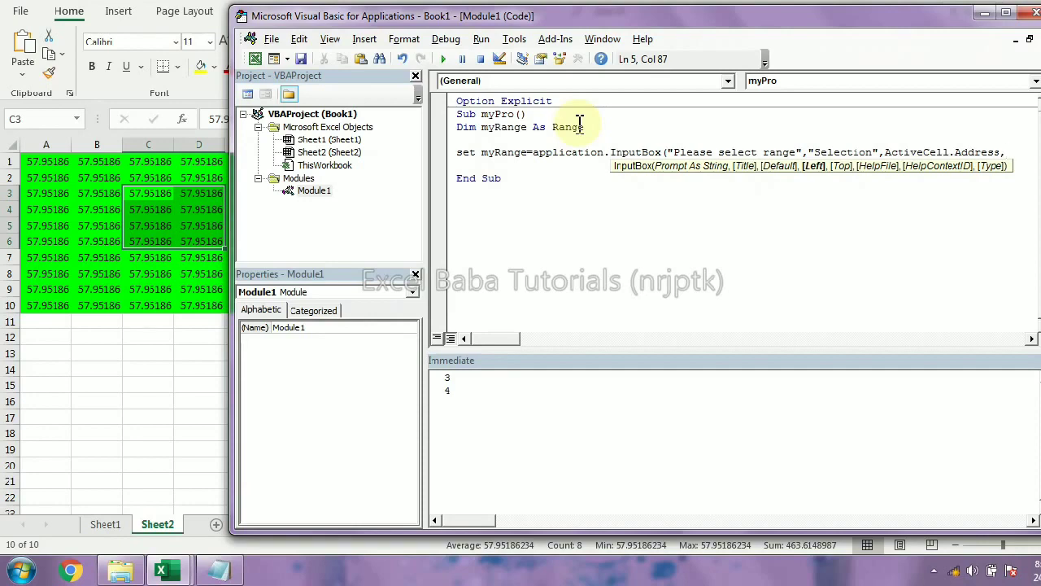
text(,)
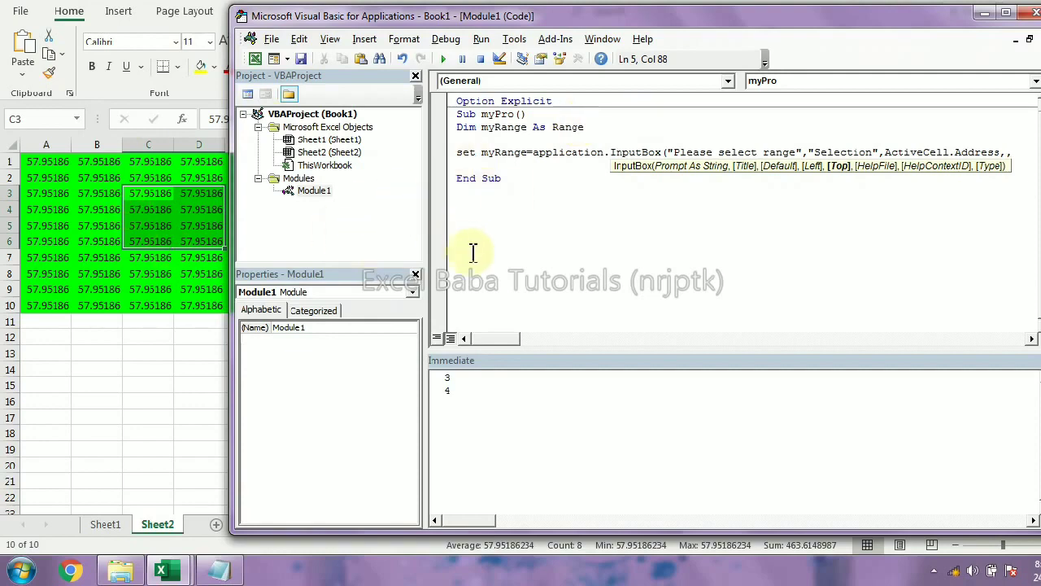
text(,,,)
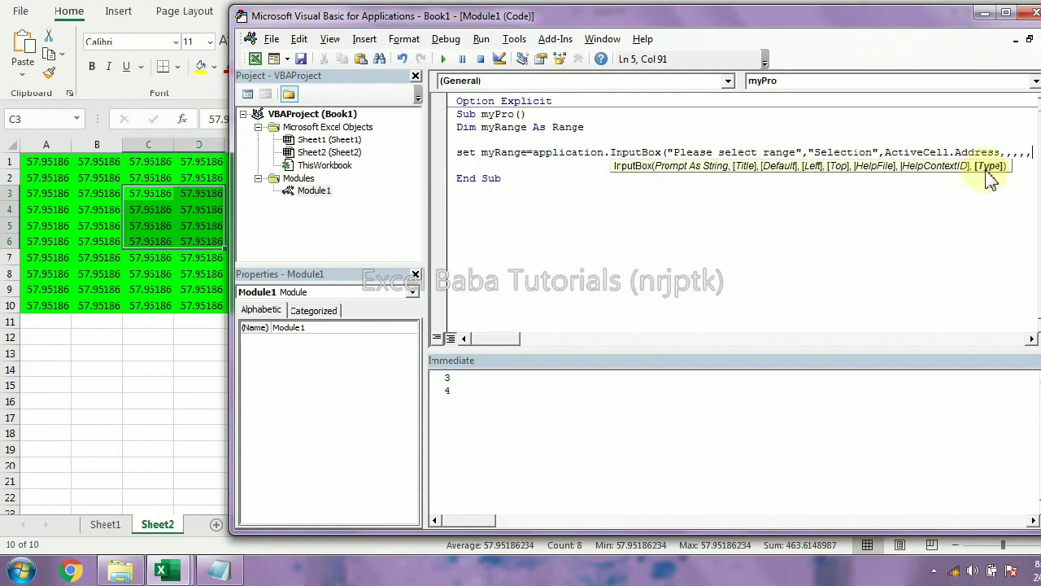
text(0)
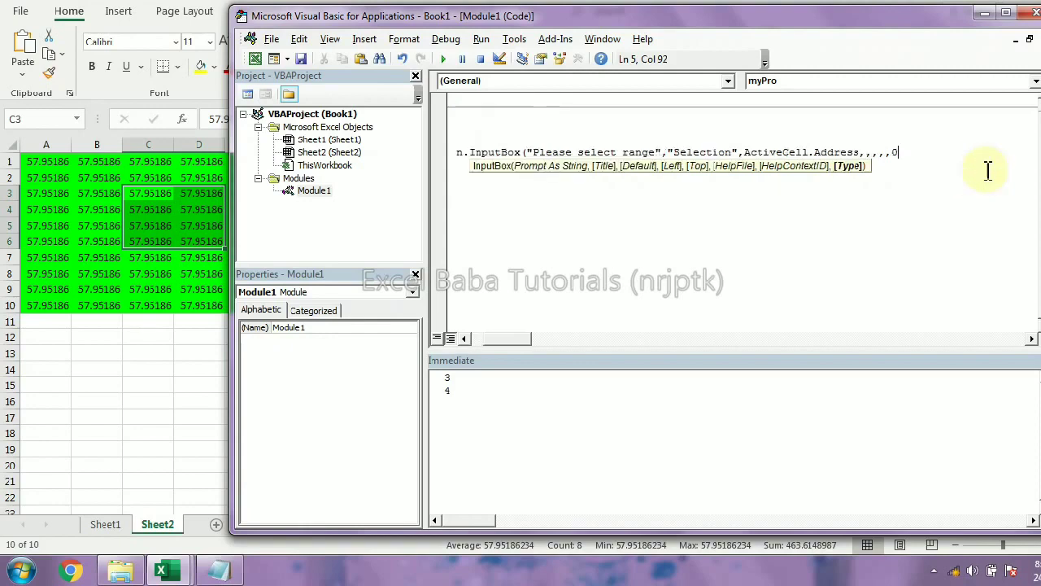
key(Escape)
key(Home)
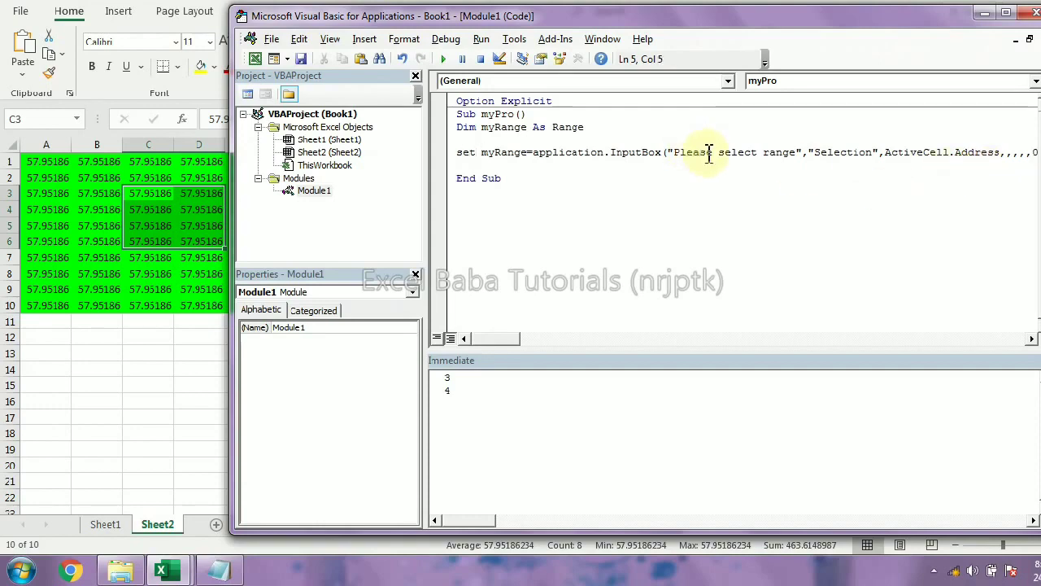
click(544, 153)
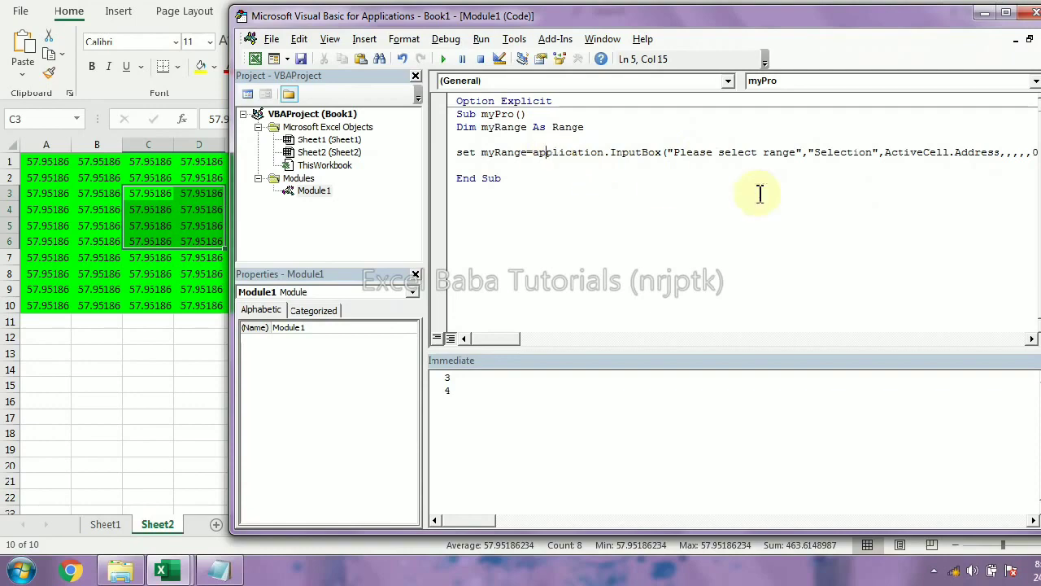
key(End)
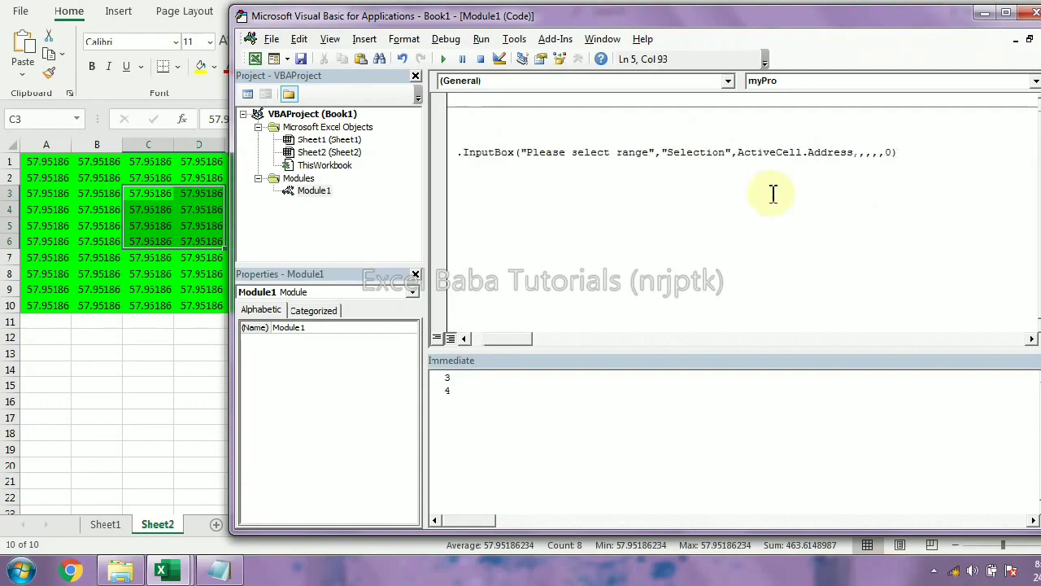
key(BackSpace)
text(1)
key(BackSpace)
text(2)
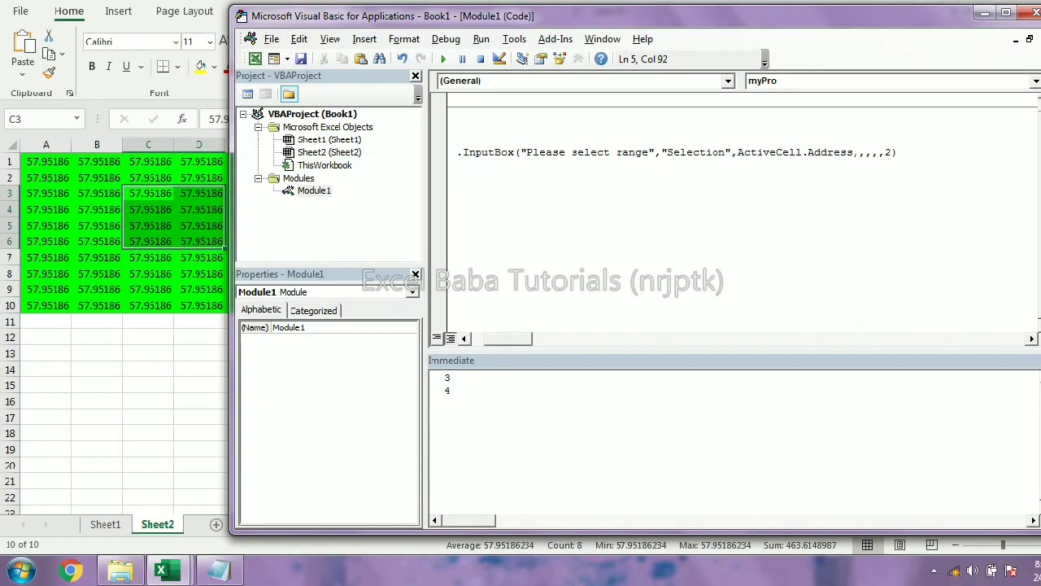
key(BackSpace)
text(8)
key(Return)
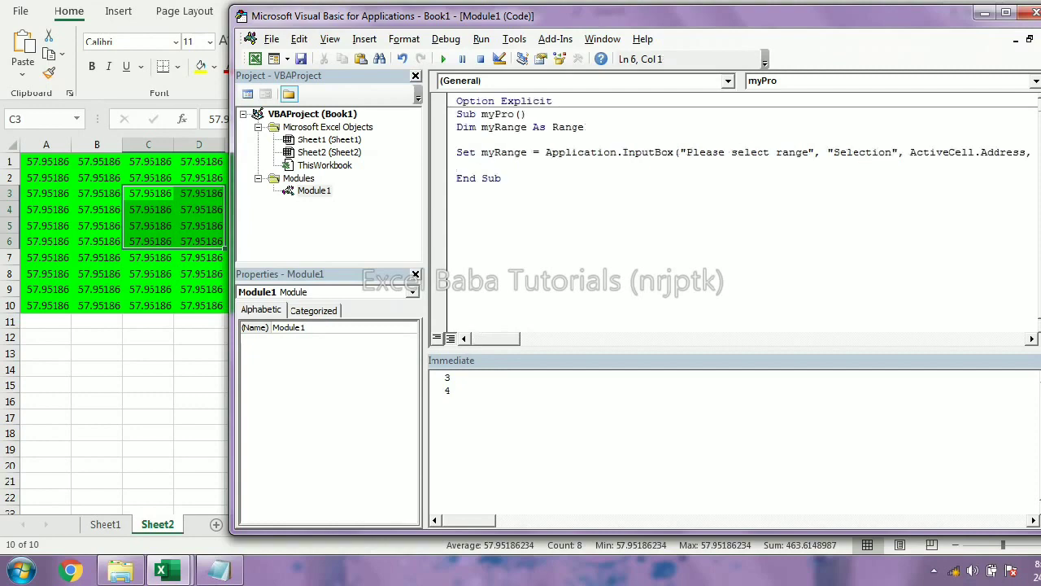
Add a comment above End Sub listing Type codes: 0 formula, number, text, boolean, range, error, array
key(Return)
key(Return)
text(')
text(0 )
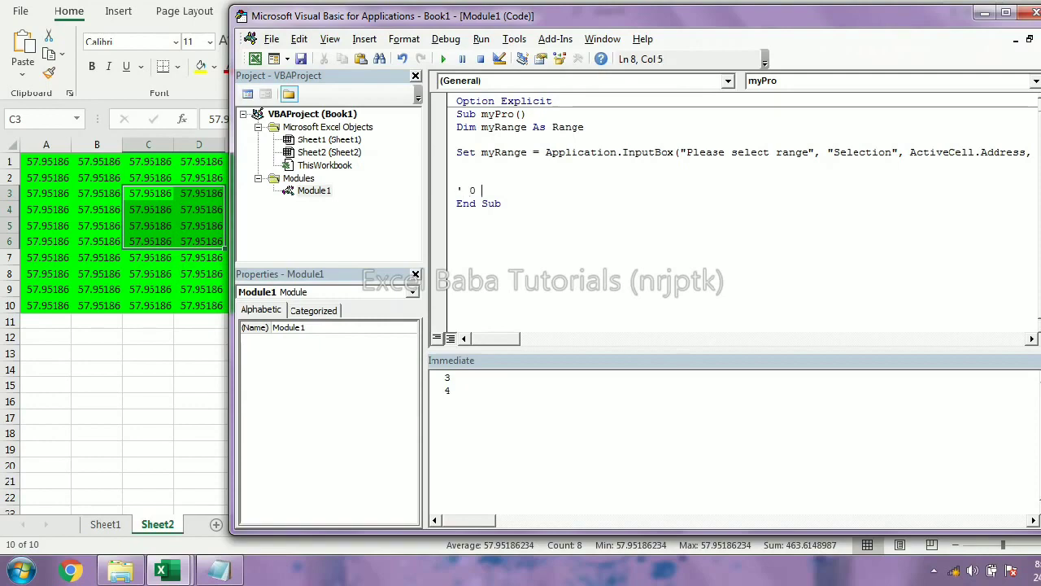
text(a )
text(ormula, 1)
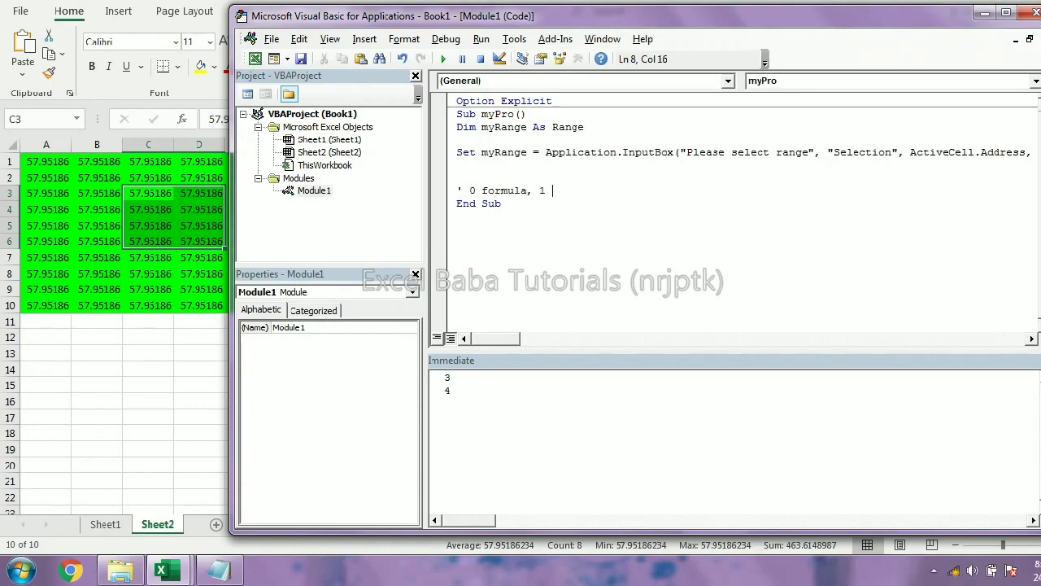
text(umber, 2text)
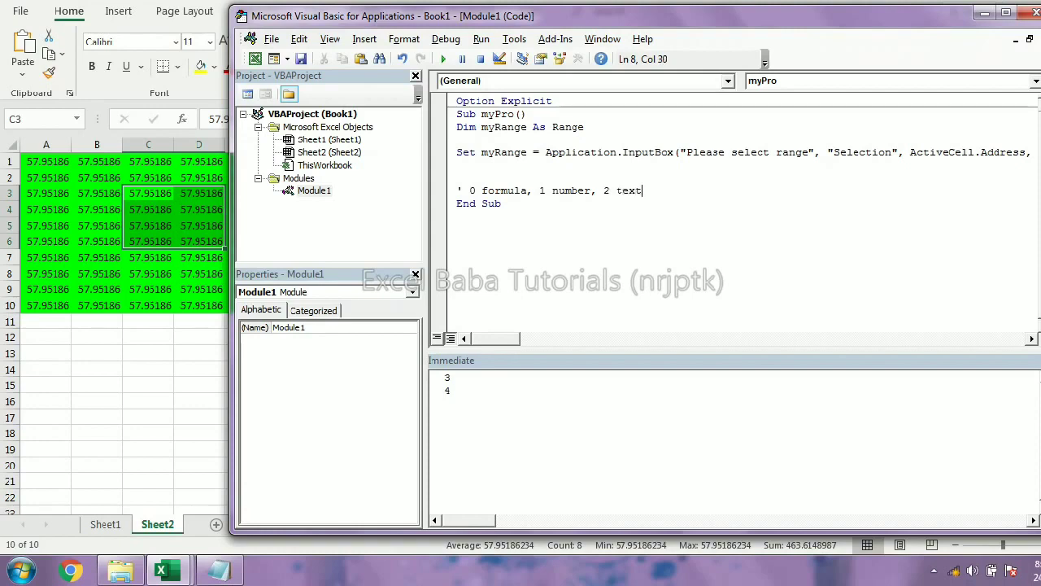
text(boolea)
text(, 8)
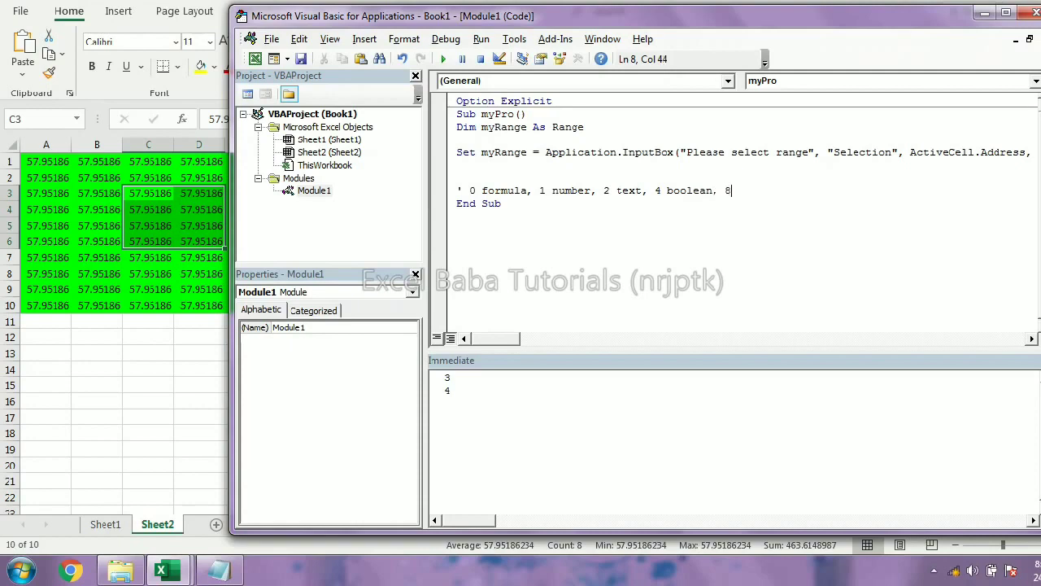
text(ange,)
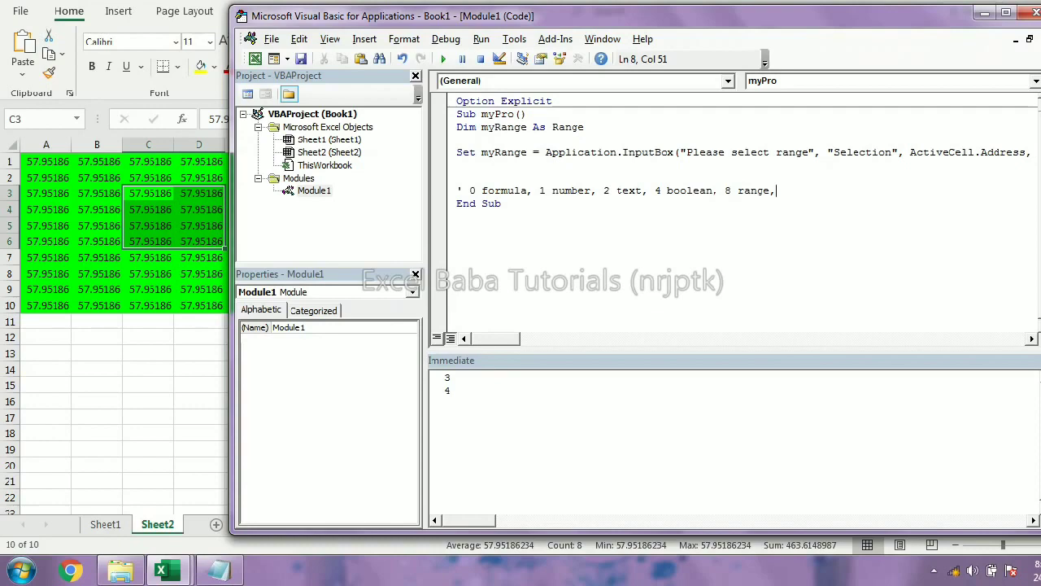
text(16 e)
text(rror, 64)
text( array of value)
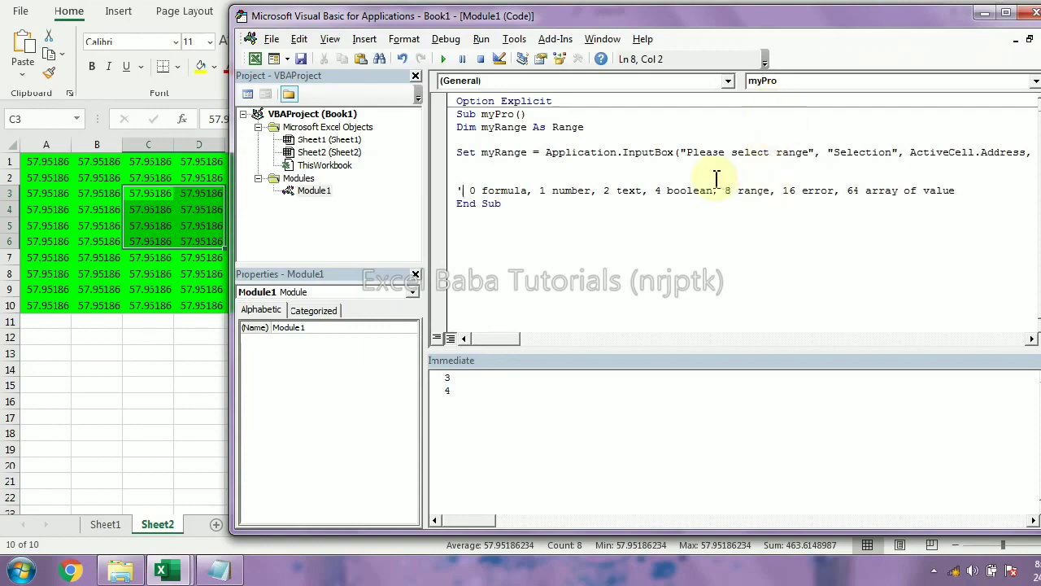
double_click(492, 190)
text(formula)
click(599, 218)
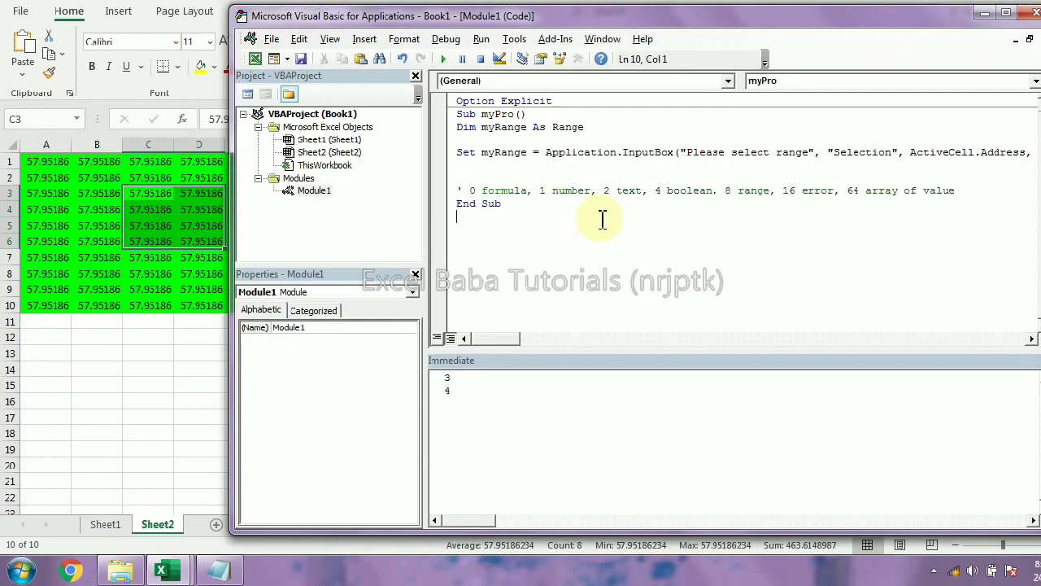
double_click(557, 195)
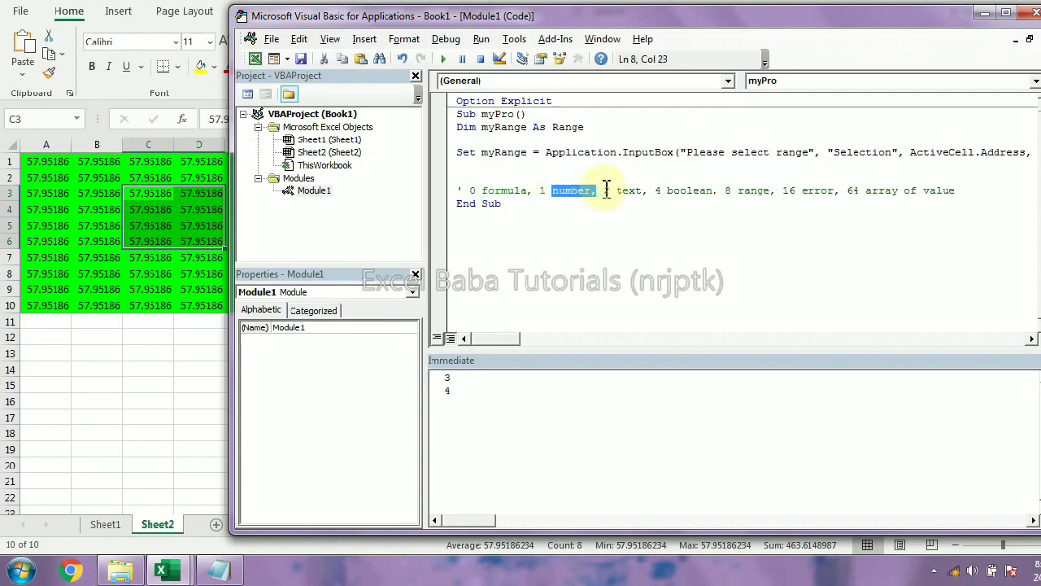
text(number)
click(657, 214)
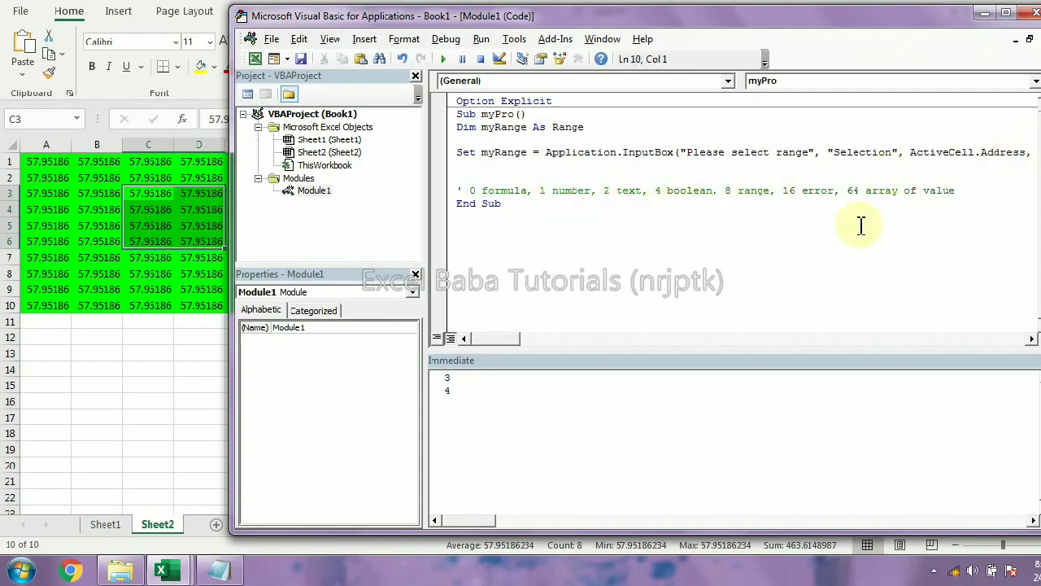
click(550, 196)
drag(549, 196, 620, 193)
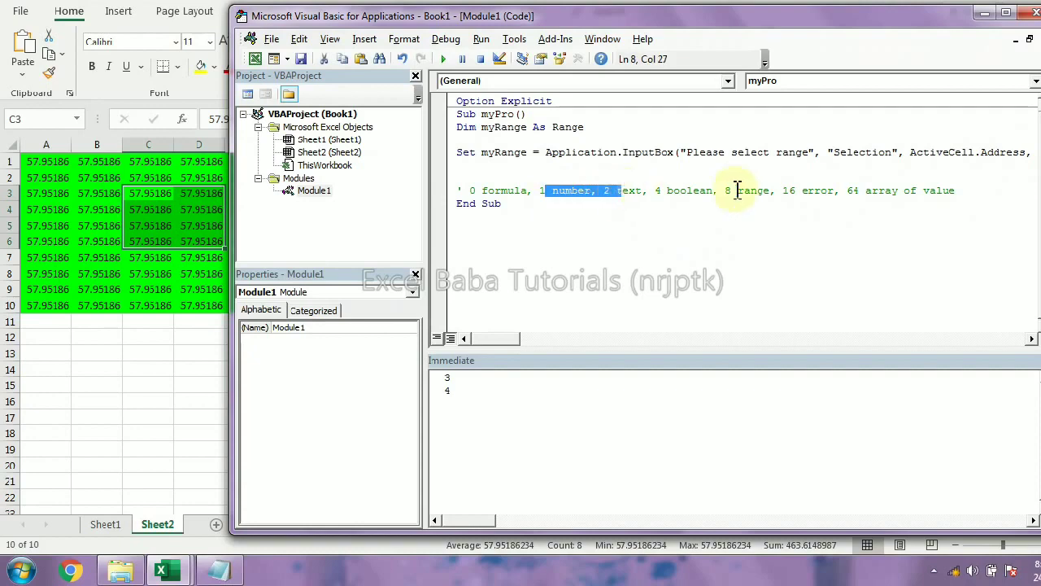
drag(511, 341, 541, 336)
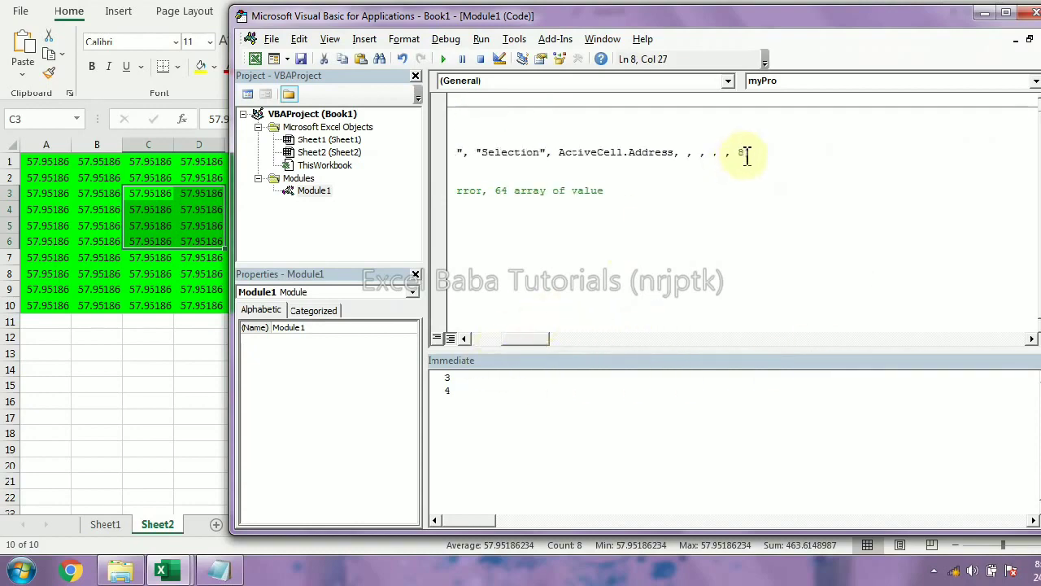
drag(533, 346, 466, 338)
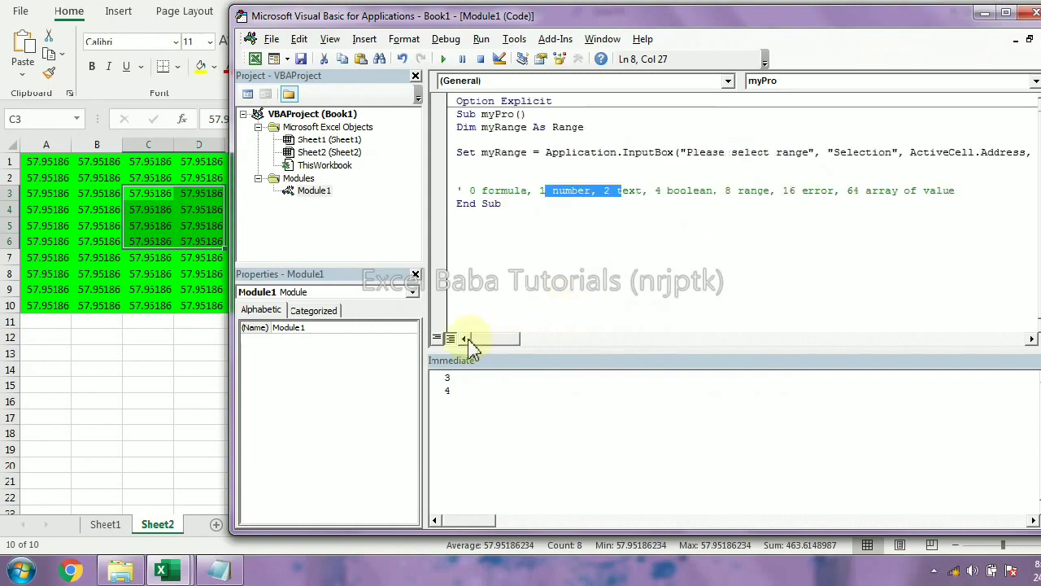
click(593, 193)
drag(470, 191, 954, 189)
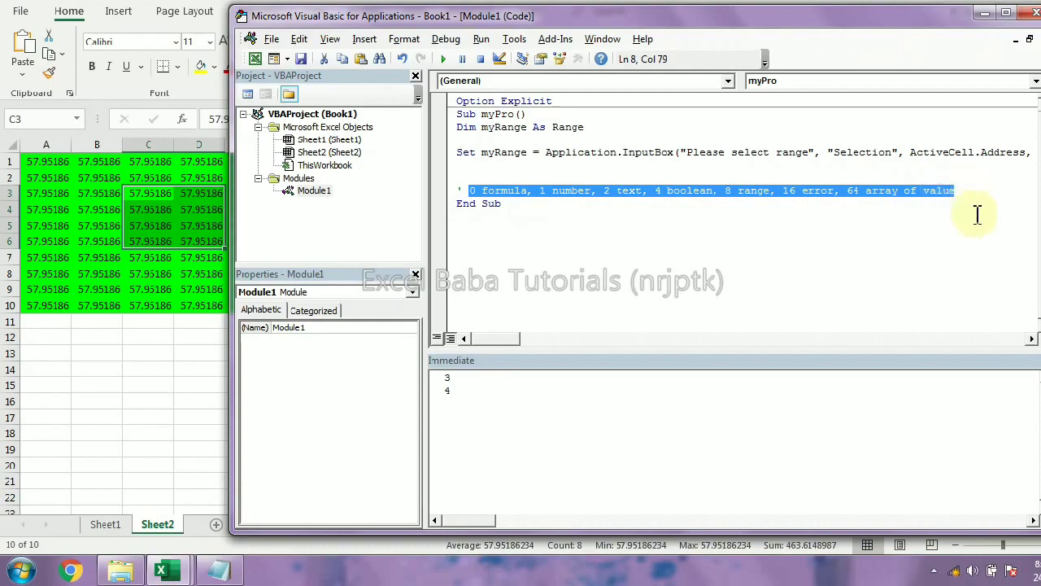
click(573, 195)
drag(540, 190, 637, 192)
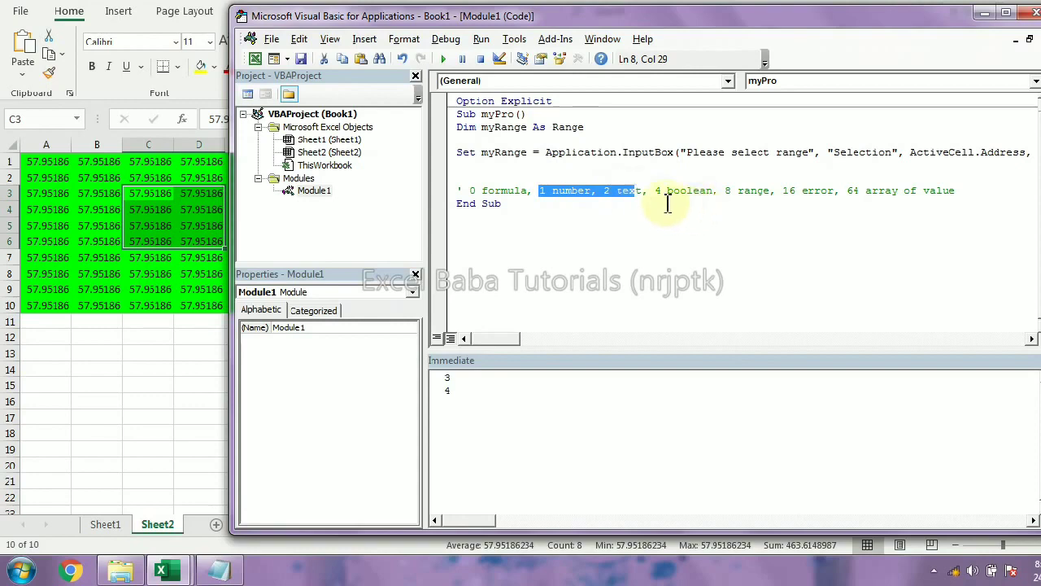
click(629, 195)
drag(600, 192, 686, 195)
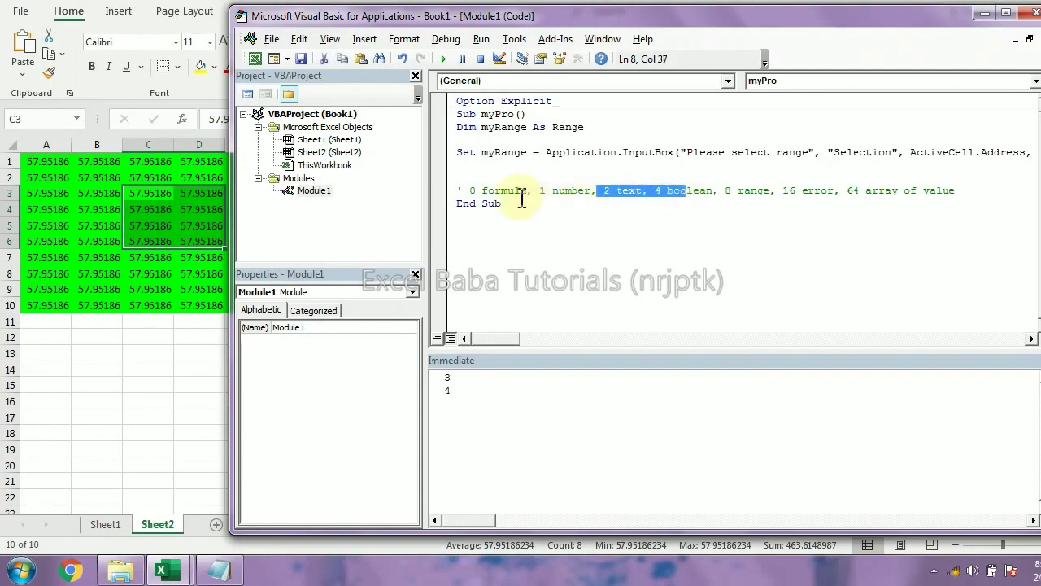
drag(481, 191, 713, 192)
click(748, 205)
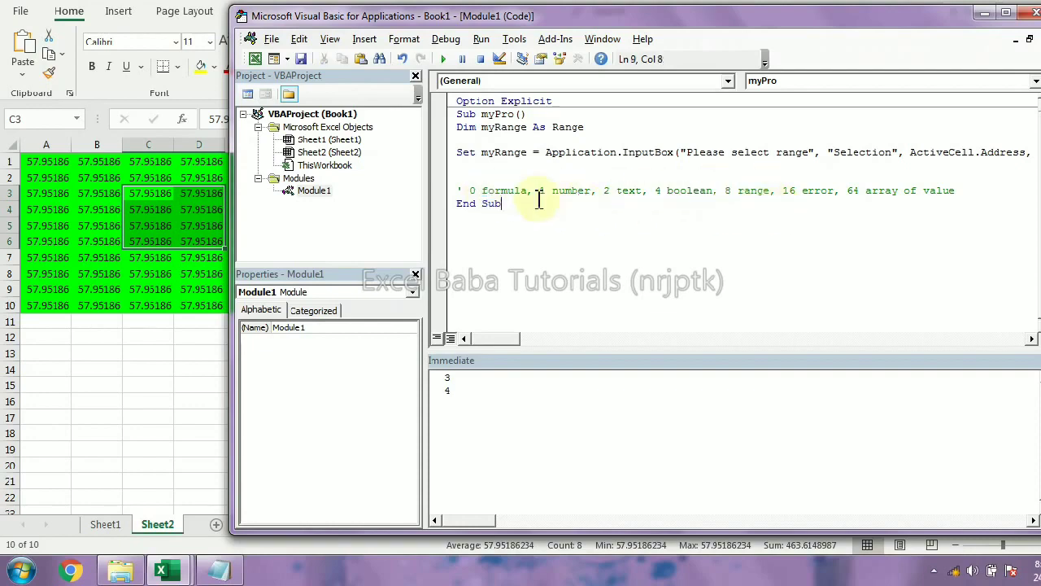
drag(698, 192, 625, 200)
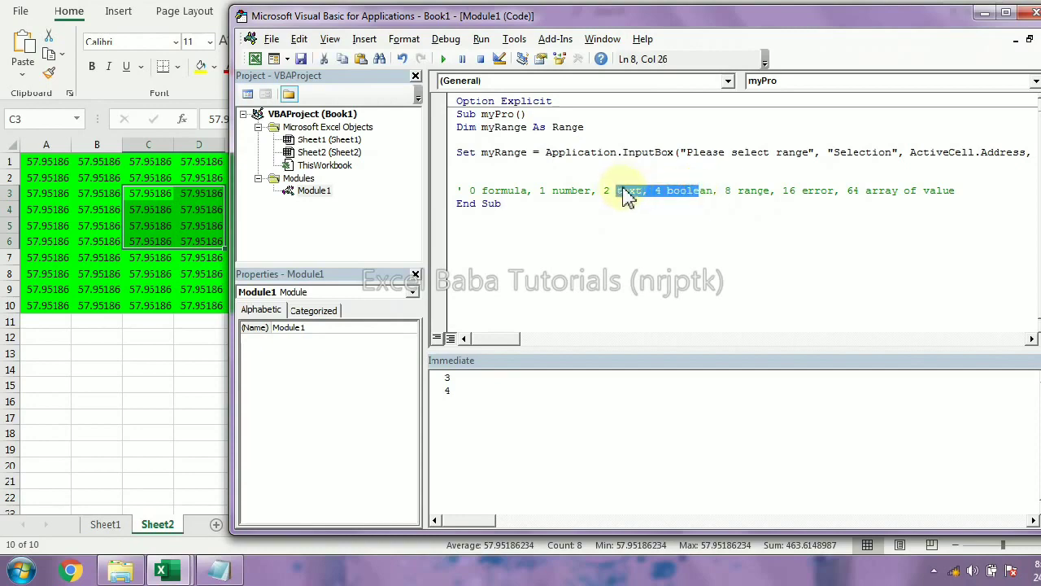
click(701, 222)
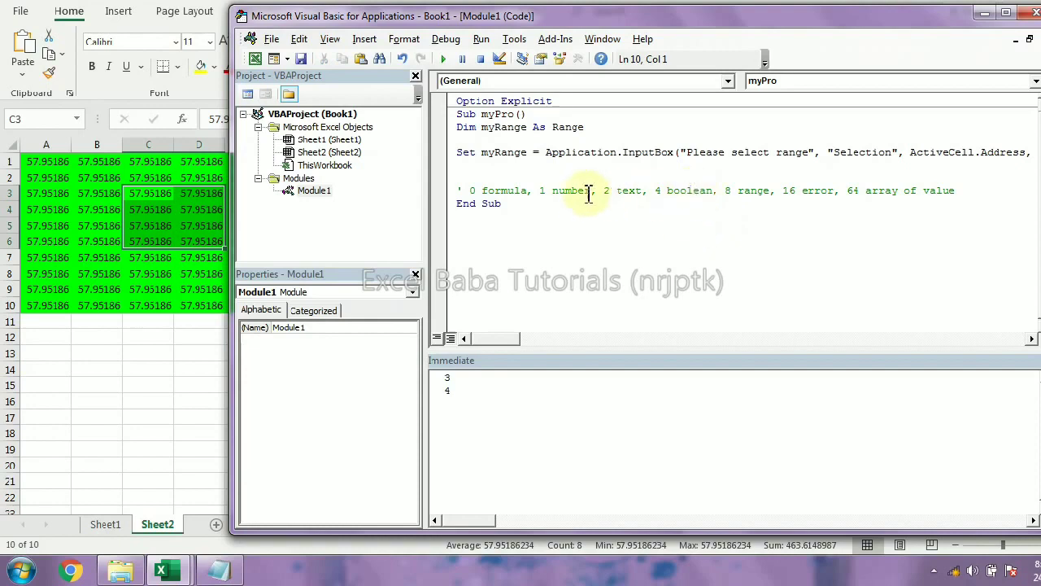
drag(552, 190, 809, 204)
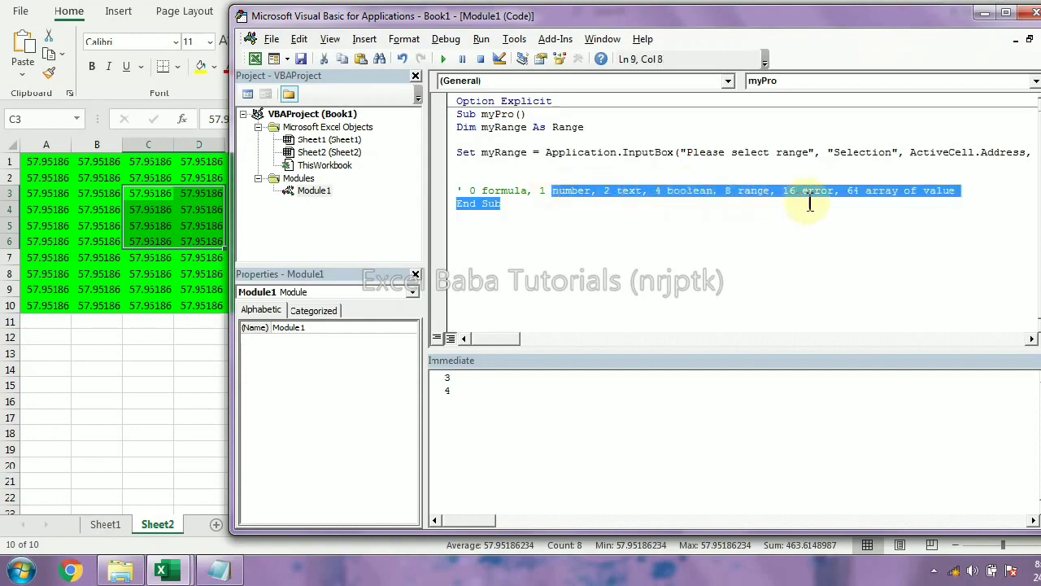
click(809, 204)
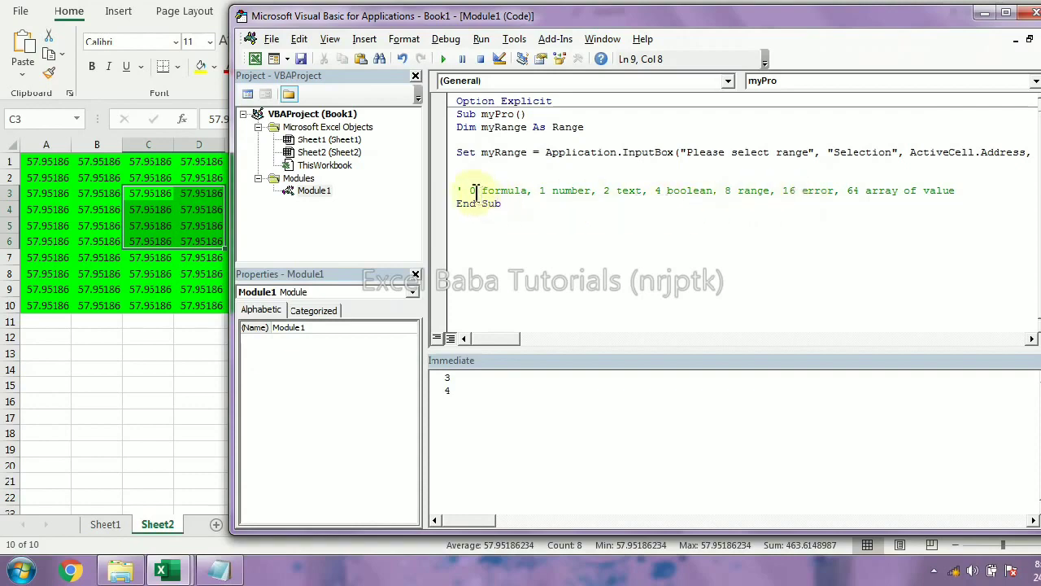
drag(599, 192, 706, 192)
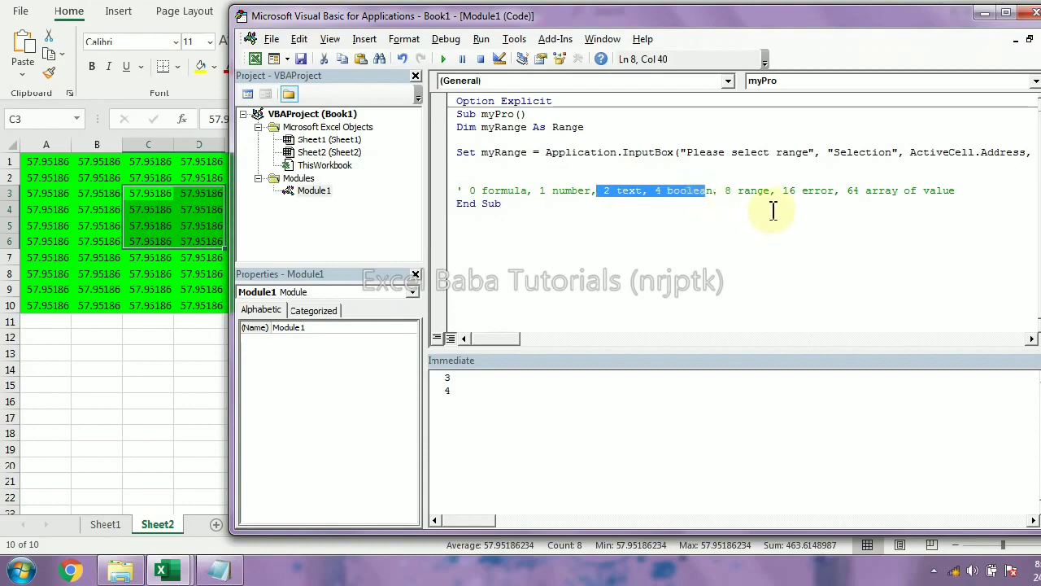
click(911, 195)
click(617, 152)
click(538, 175)
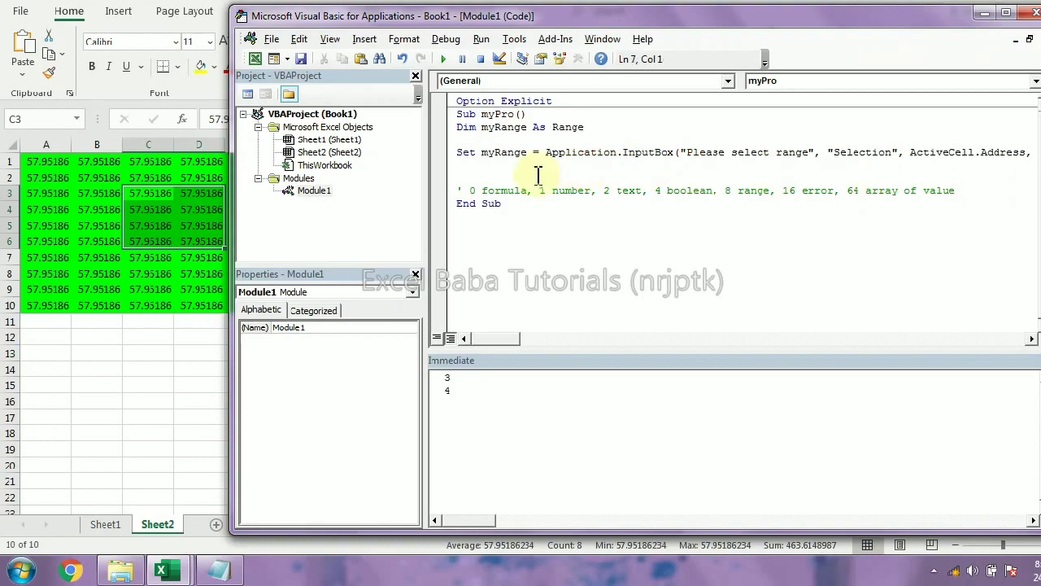
key(Left)
key(Home)
Run myPro, pick A8:D18 in the Selection prompt and confirm it
click(443, 59)
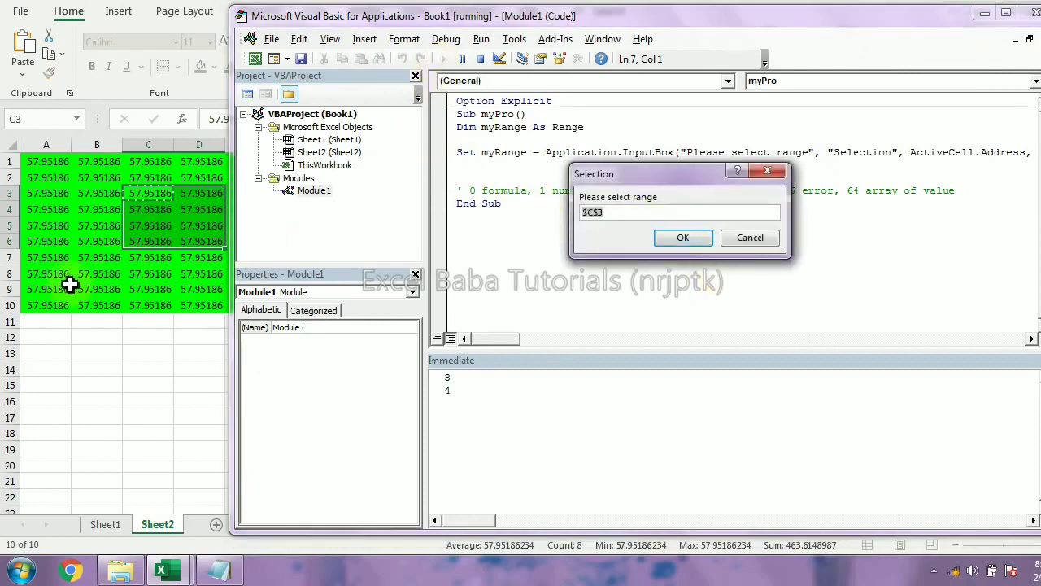
drag(49, 275, 165, 391)
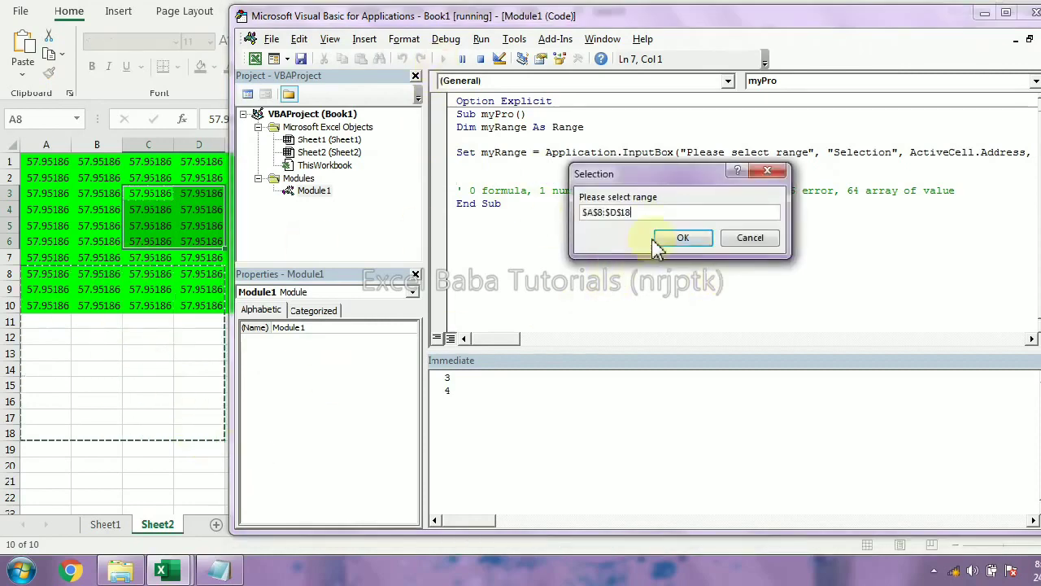
click(683, 238)
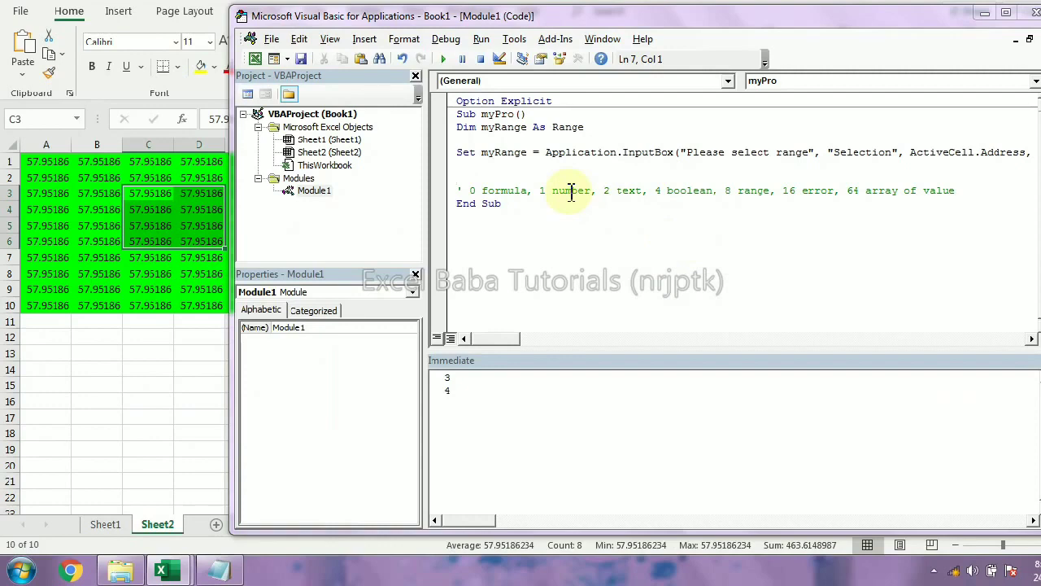
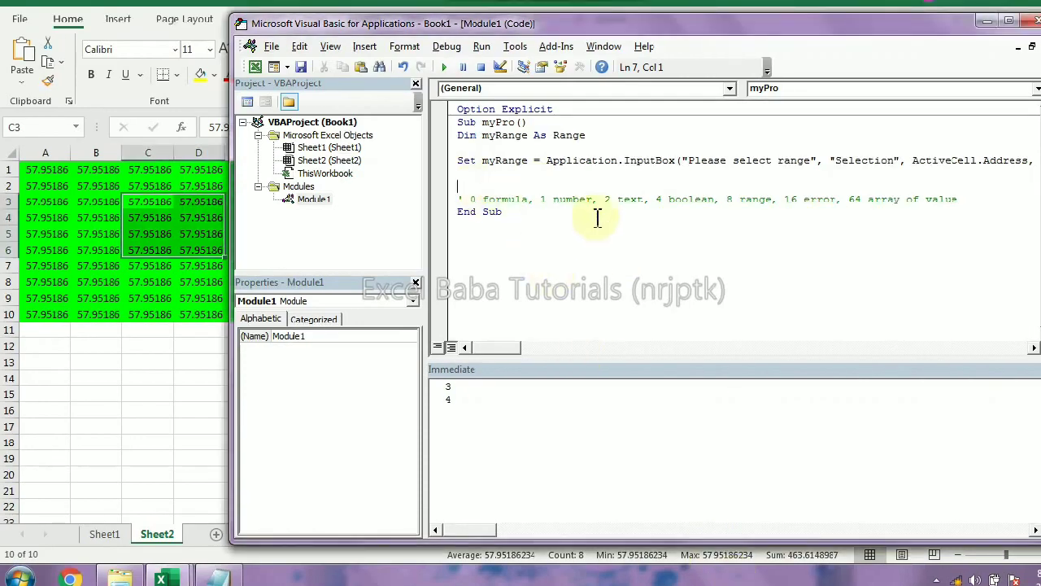
Declare cel As Range and write a For Each cel In myRange.Cells … Next loop
text(Din cel as ran)
key(Return)
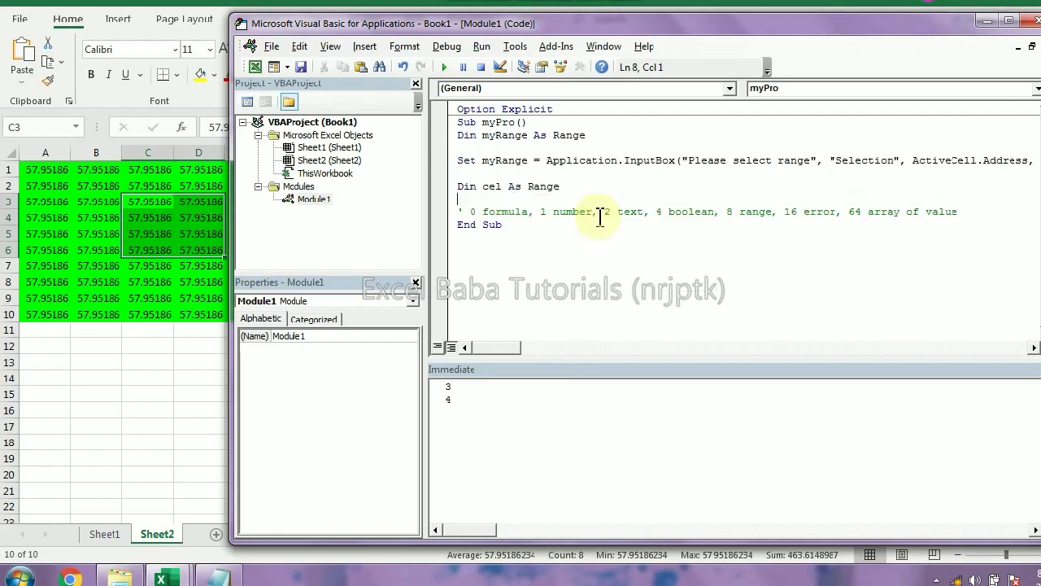
text(foreach ce)
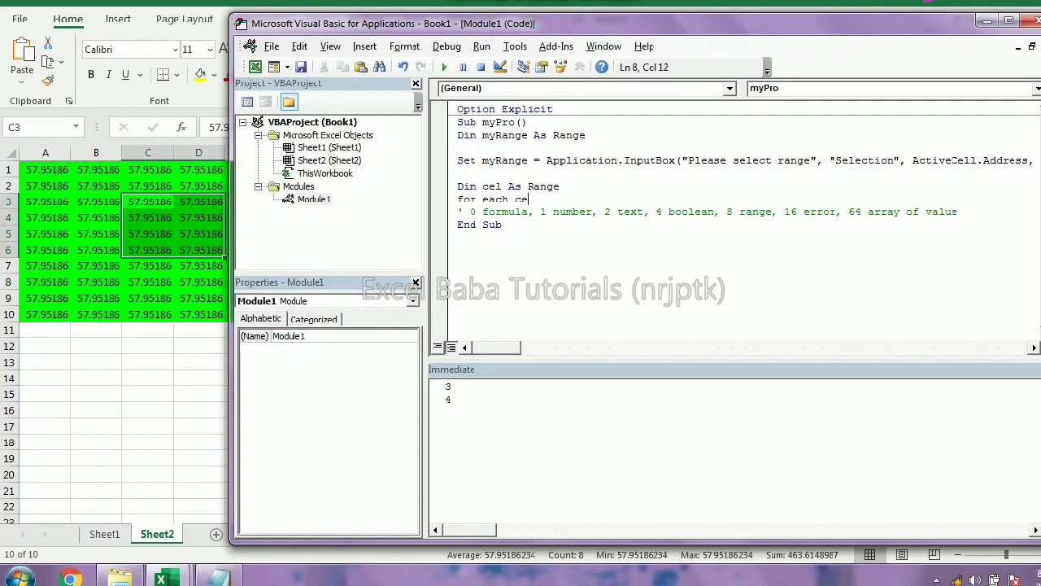
text(in myRange.cel)
key(Return)
key(Return)
text(next)
Fill the loop body with cel.Interior.Color = vbRed
click(458, 211)
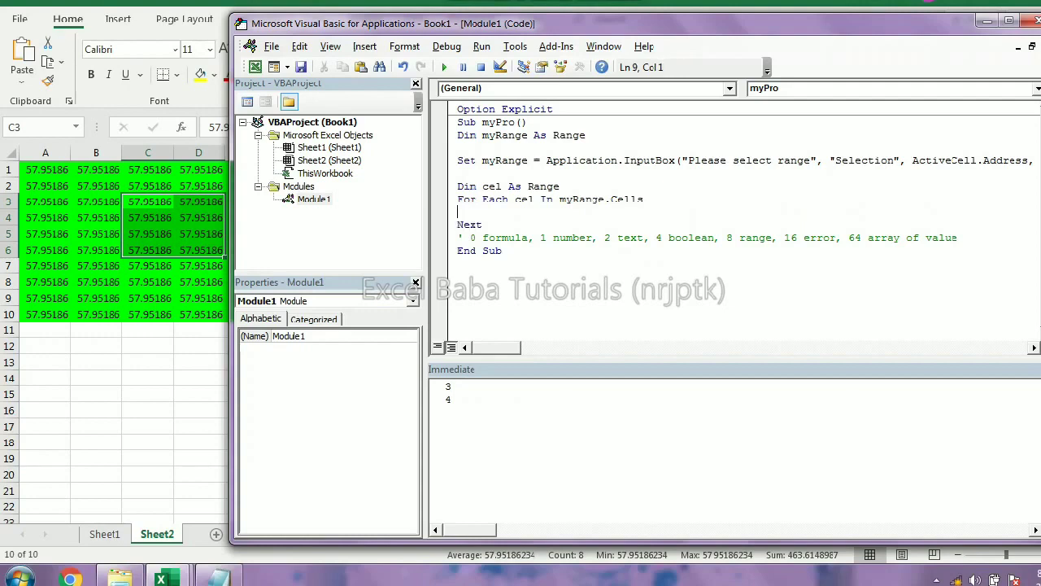
text(cell)
key(BackSpace)
text(.in)
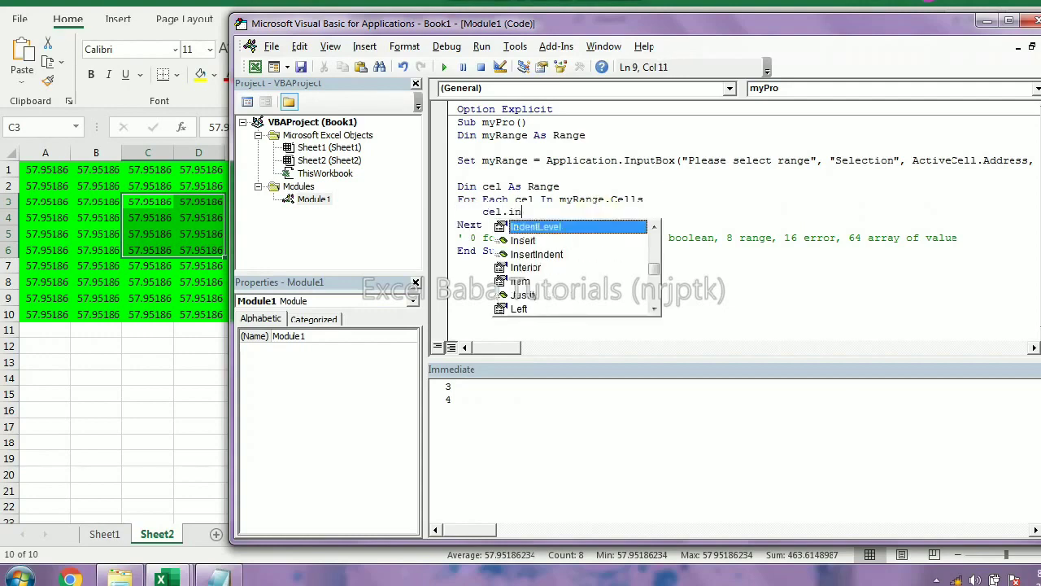
text(ti)
key(BackSpace)
text(e.color=)
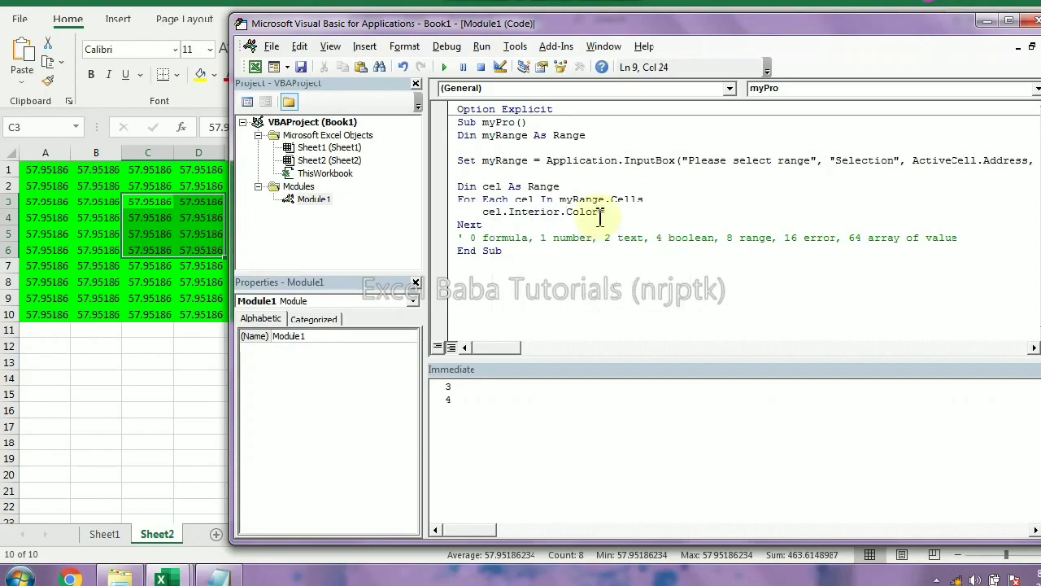
text(vbred)
key(Down)
key(Up)
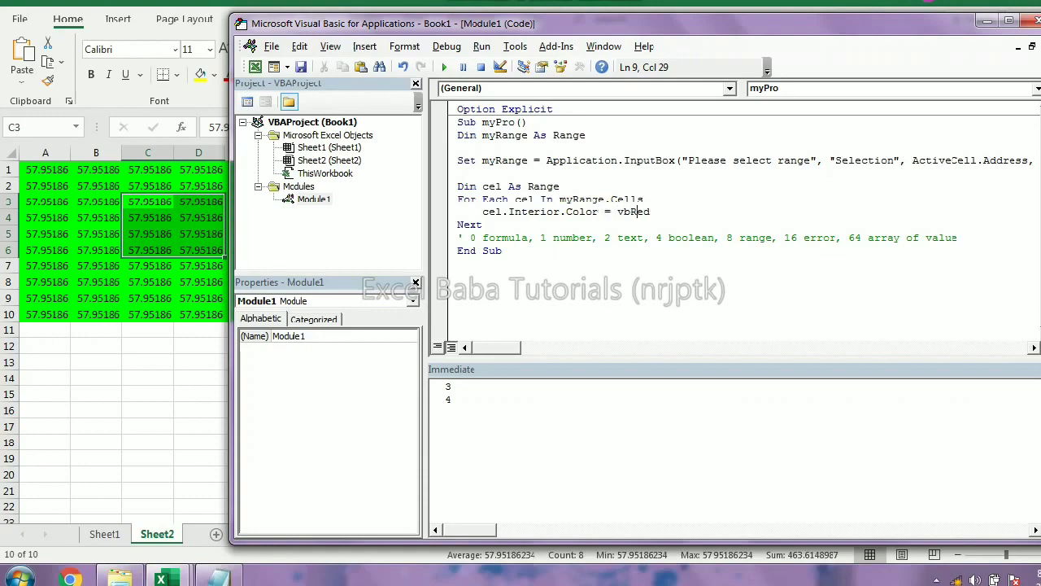
Run myPro on range B3:B7 to turn it red, then select the old loop code for deletion
click(444, 67)
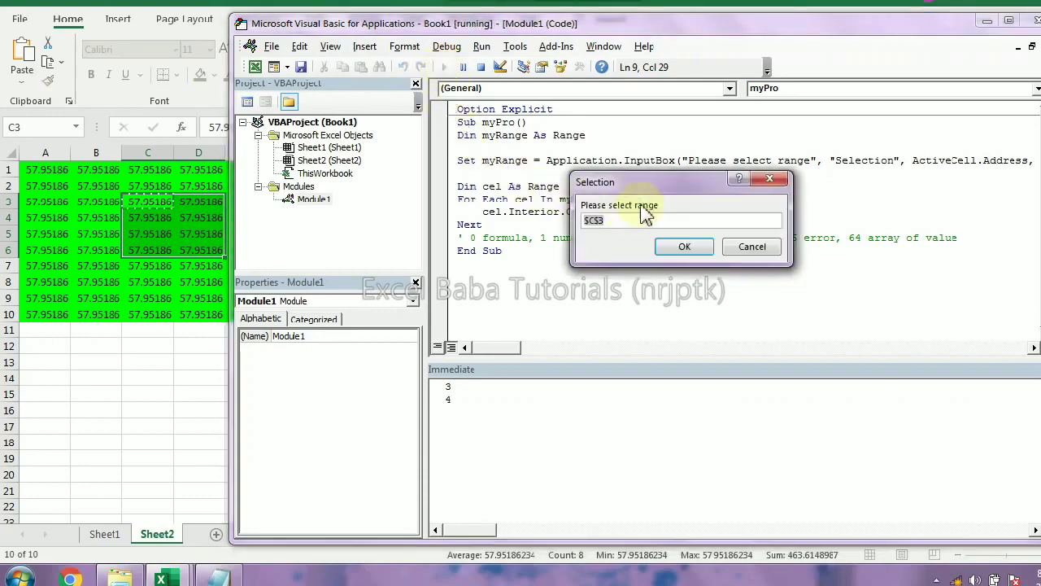
drag(76, 204, 81, 267)
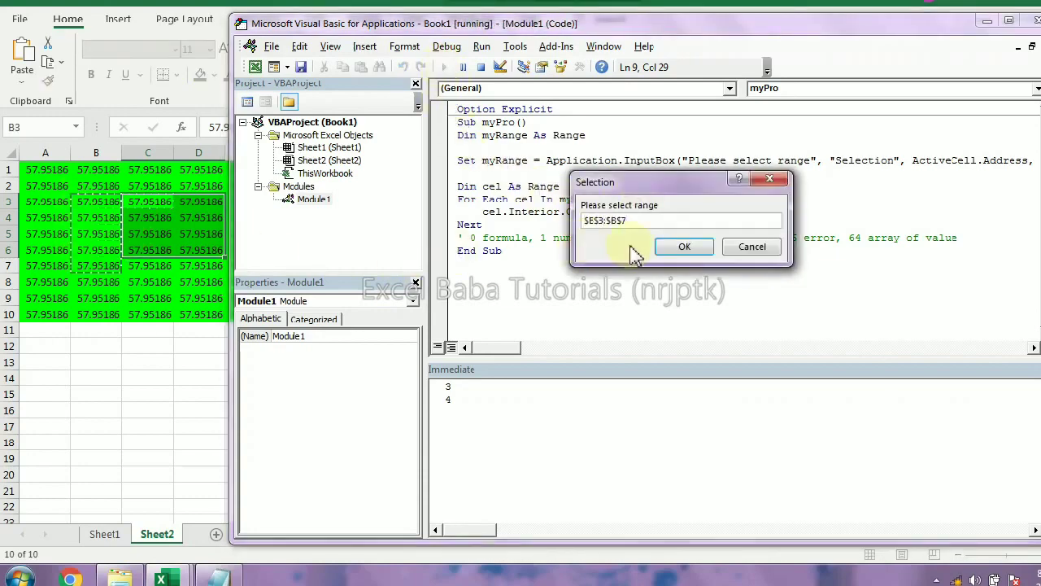
click(676, 247)
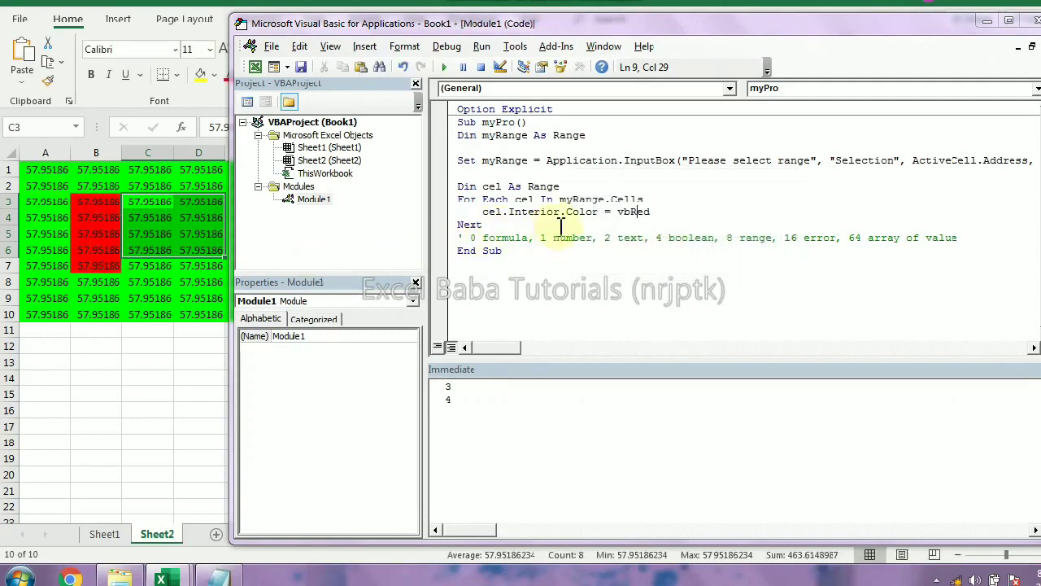
drag(521, 227, 484, 200)
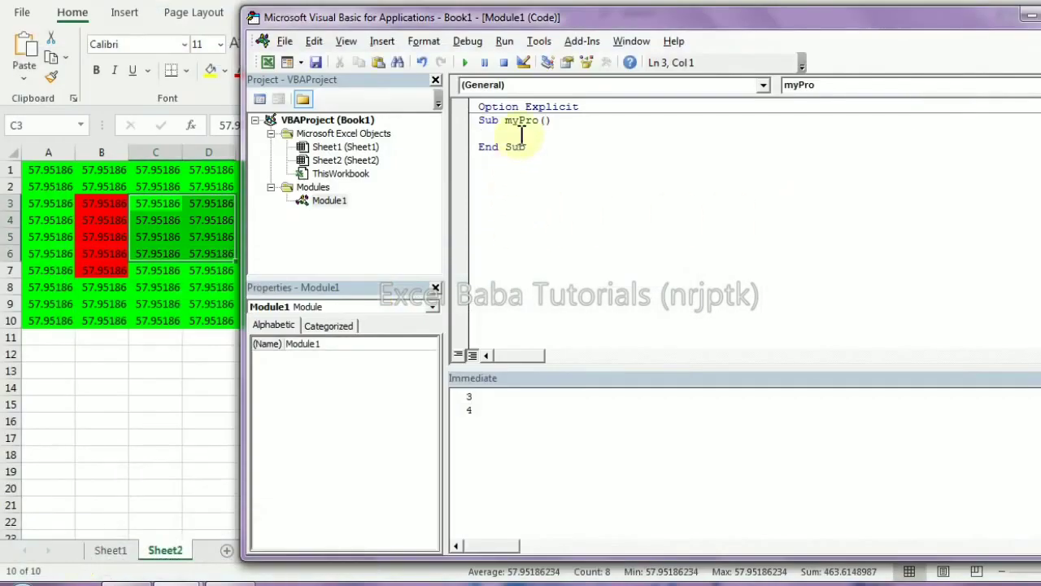
Declare i and j As Integer and build nested For i / For j loops from 1 to 100
text(i)
text(dim)
text(i )
text(as Integer,j as Integer)
key(Return)
text(for i=1 to )
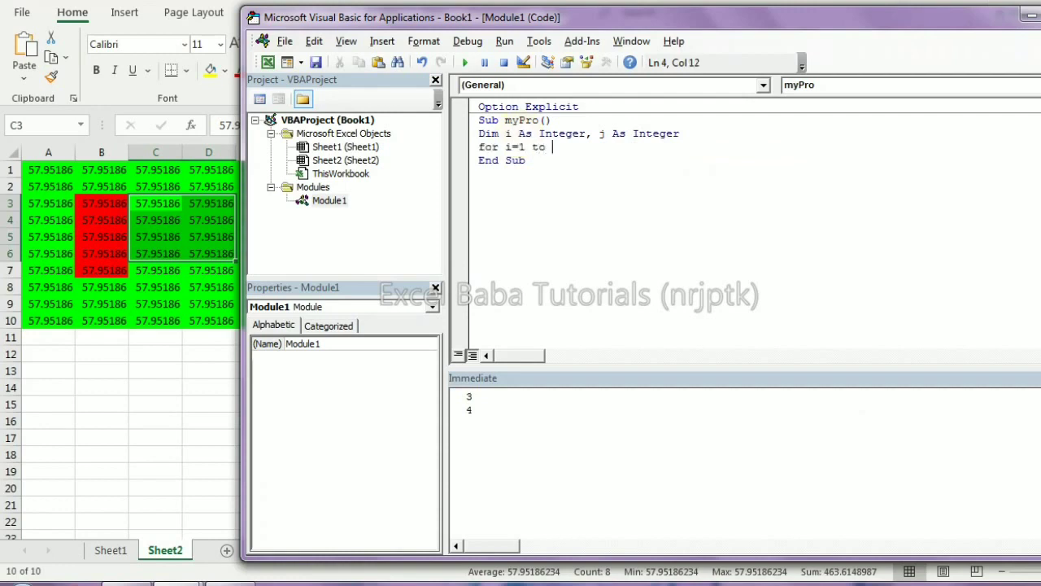
text(100)
key(Return)
key(Return)
key(Return)
text(t)
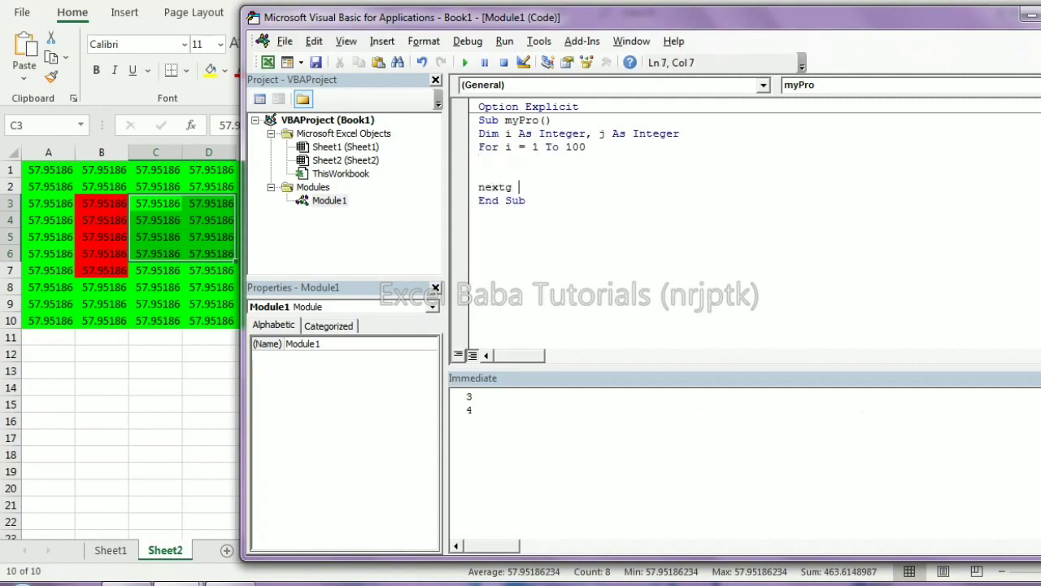
text( i)
click(505, 174)
key(Tab)
text(for j)
text(To 100)
key(Return)
key(Return)
text(ex)
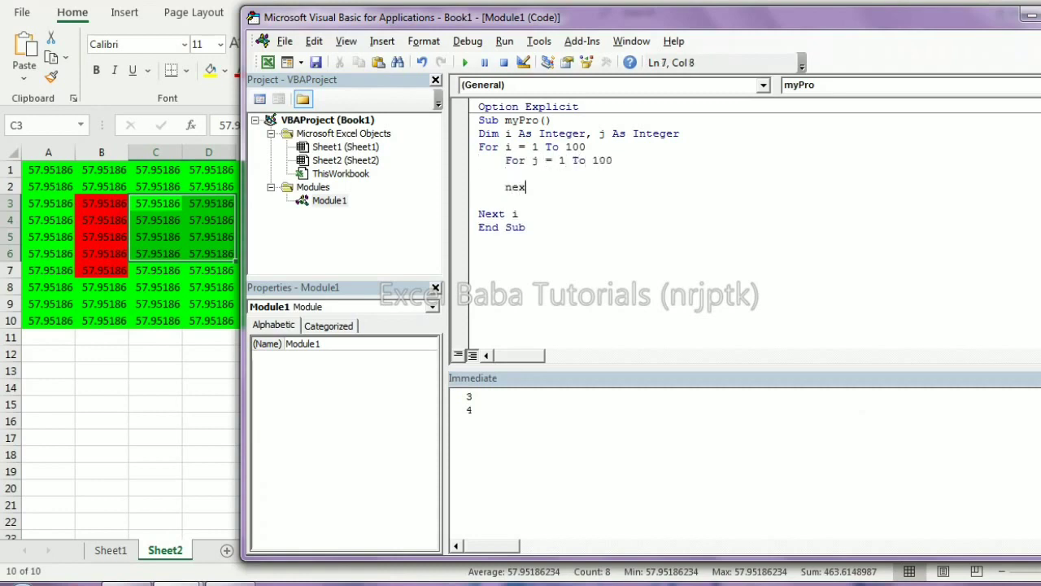
Inside the inner loop, colour Cells(i, j) with RGB(Rnd*255, Rnd*255, Rnd*255)
click(506, 174)
key(BackSpace)
click(506, 173)
text(cells(i,)
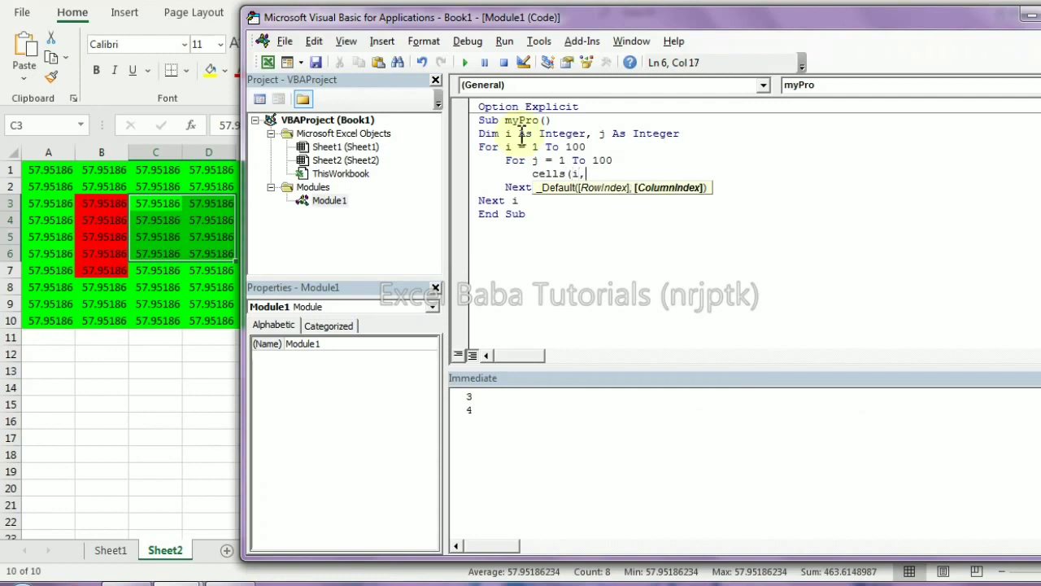
text(j).)
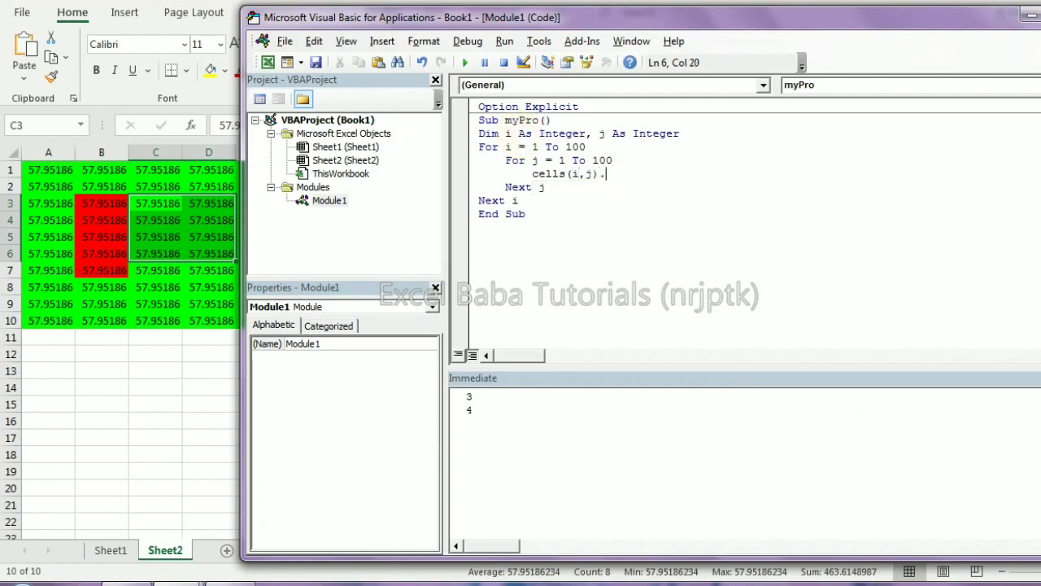
text(tirior.color=rgb)
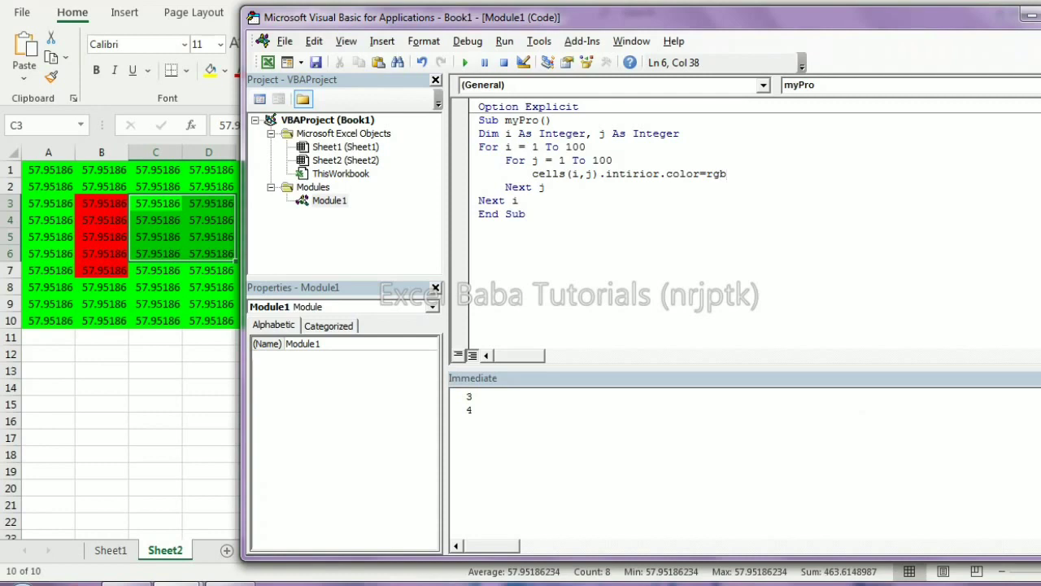
text((rnd*255,rnd*255,rnd*255)
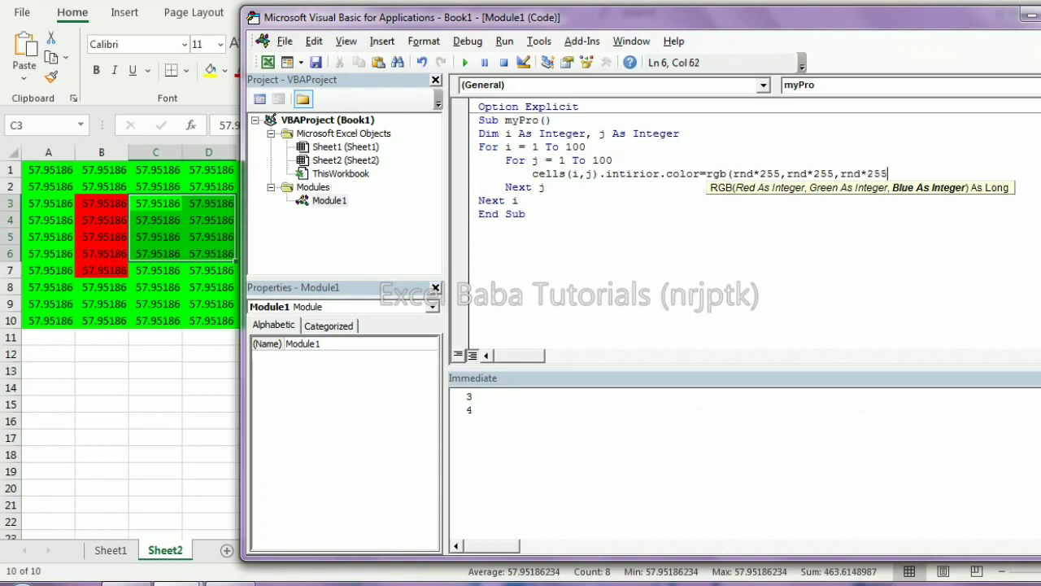
text())
key(Down)
key(Up)
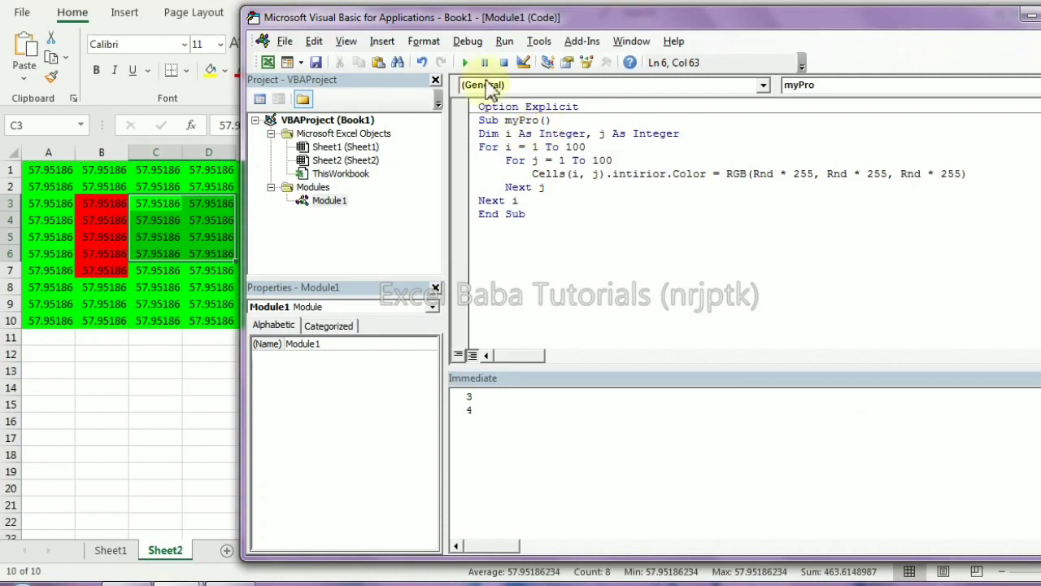
Run the macro, debug the error 438 line, and replace intirior with Interior
click(464, 62)
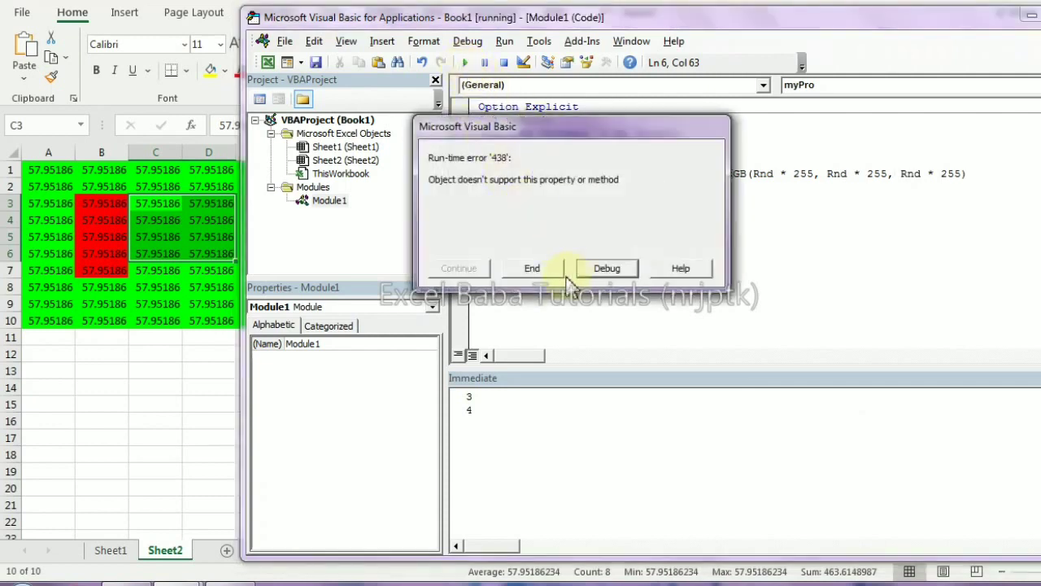
click(630, 270)
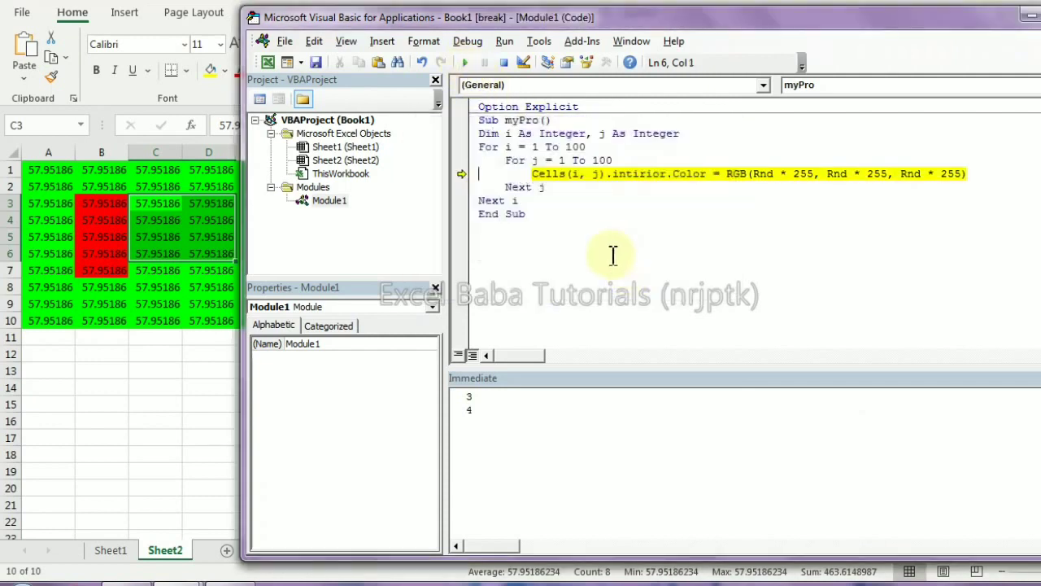
click(607, 179)
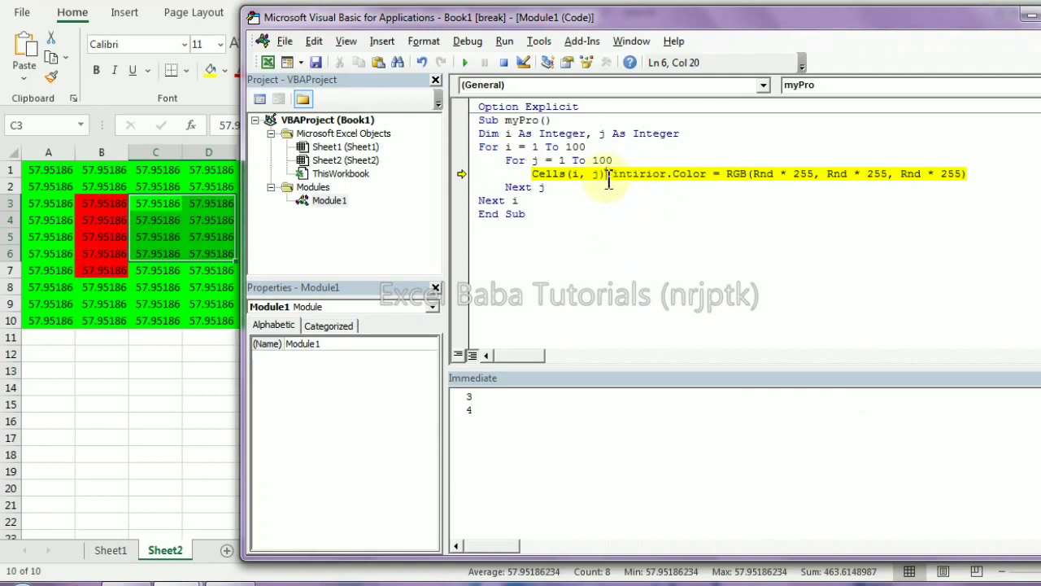
click(693, 179)
double_click(638, 174)
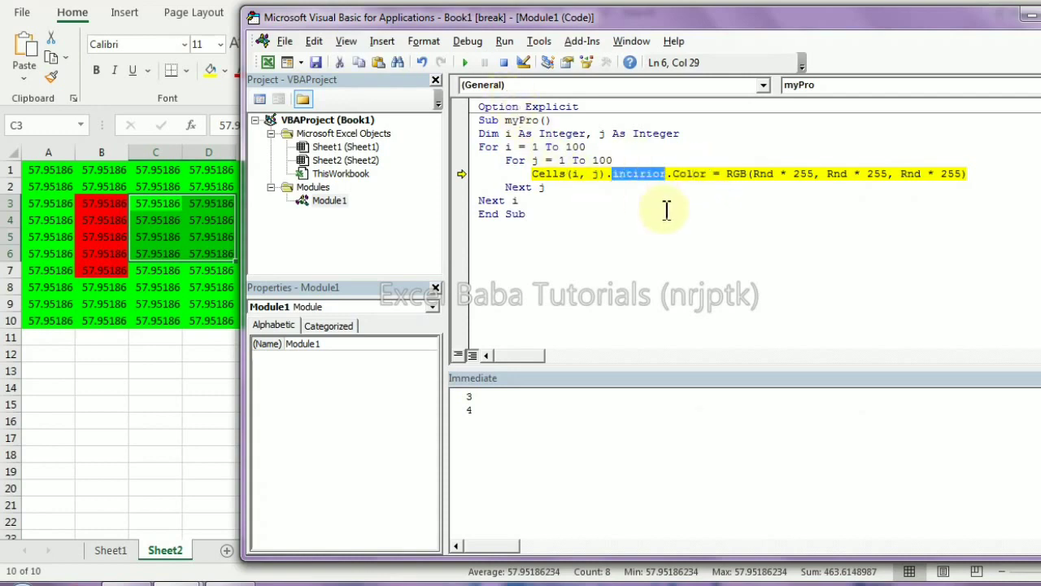
text(Interior)
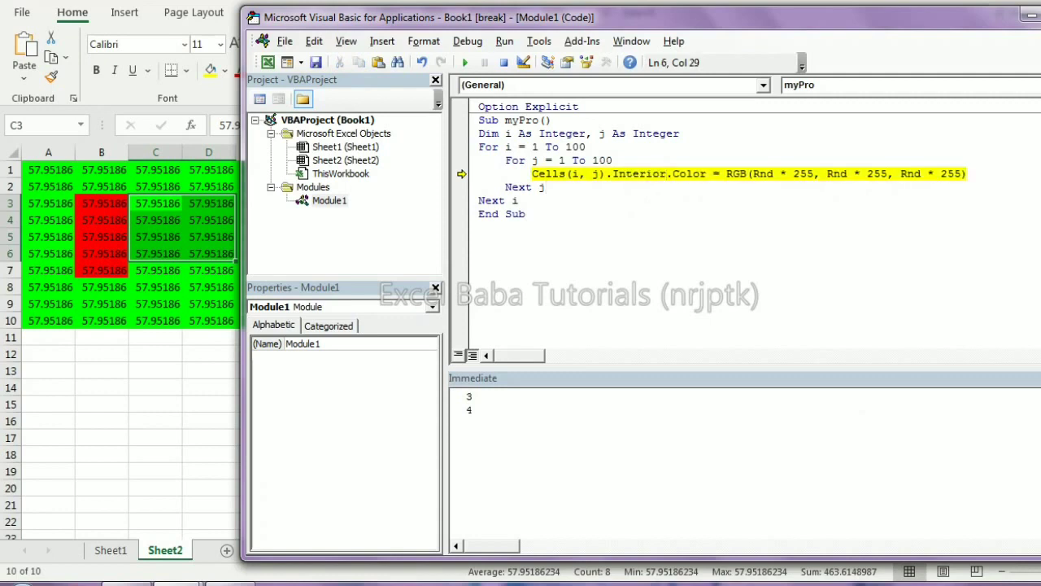
Resume the macro, clear every fill on Sheet2 with No Fill, and return to the VBA editor
click(464, 62)
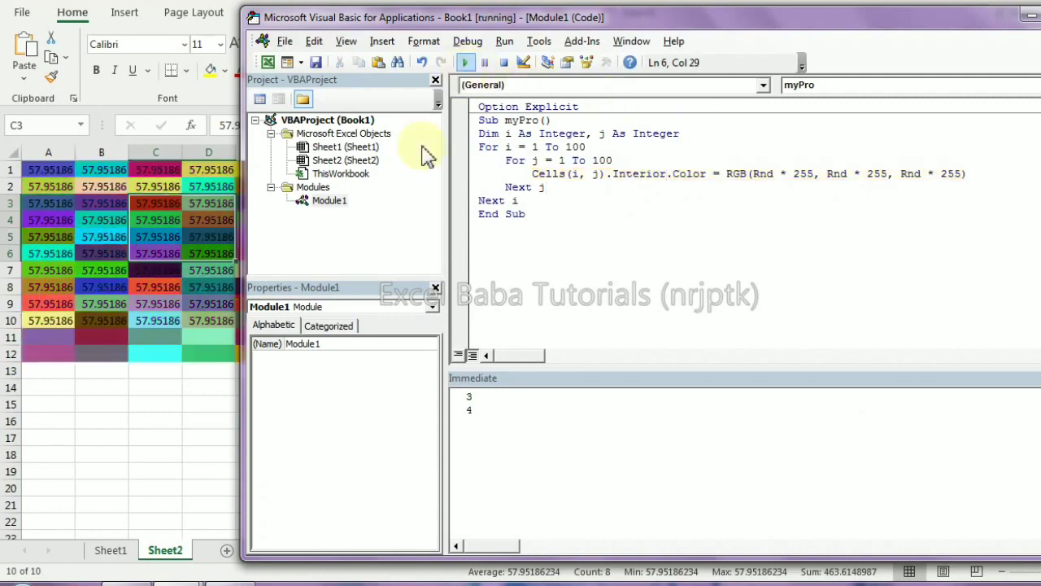
click(134, 337)
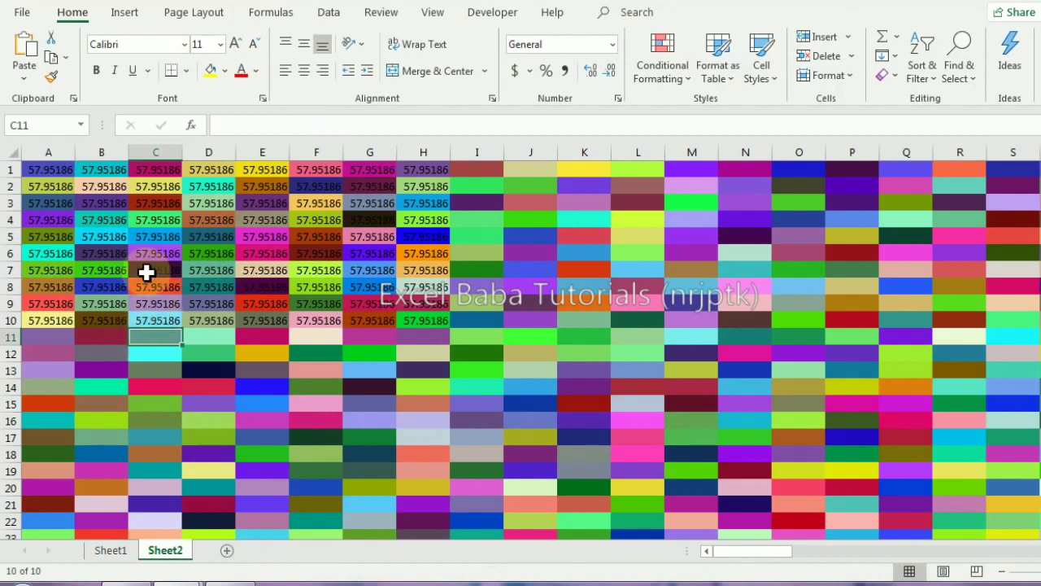
click(64, 186)
key(ctrl+a)
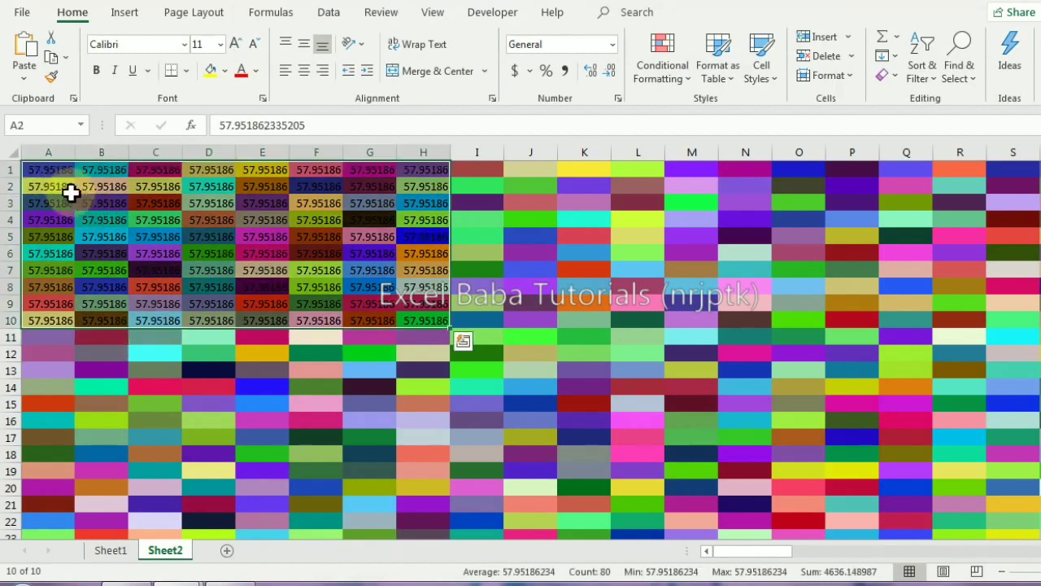
key(ctrl+a)
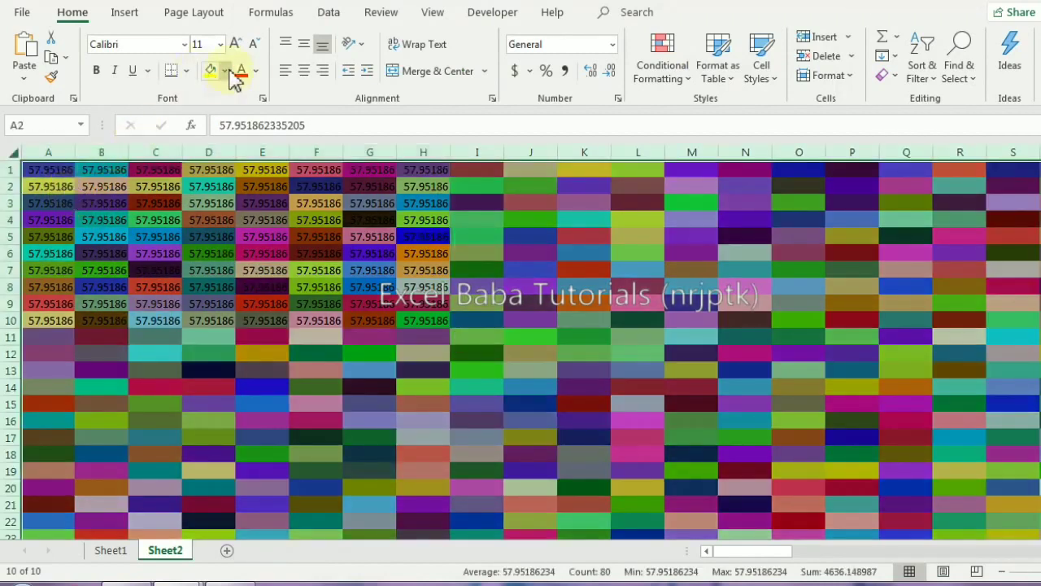
click(224, 71)
click(244, 257)
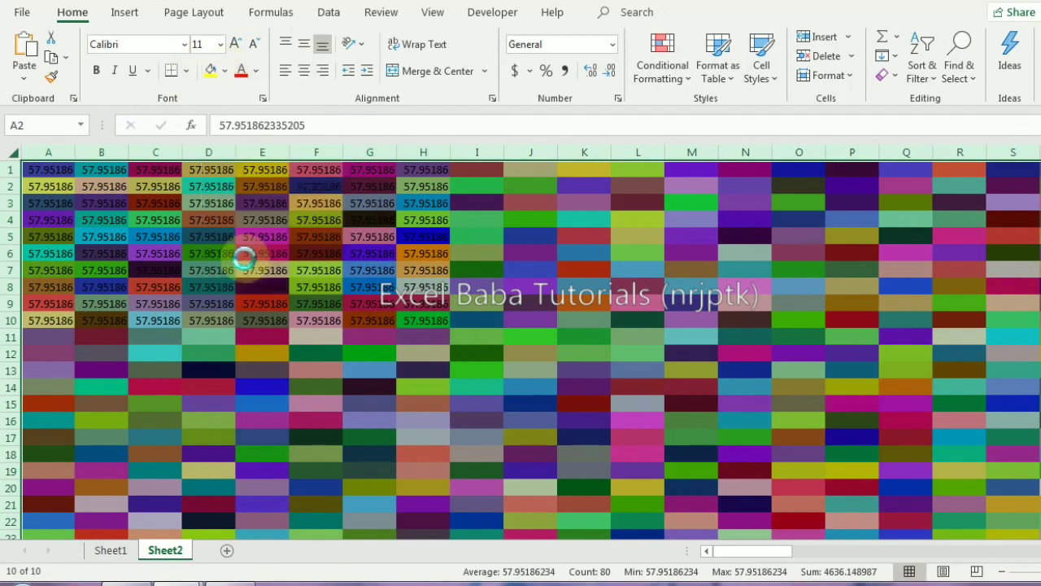
click(204, 583)
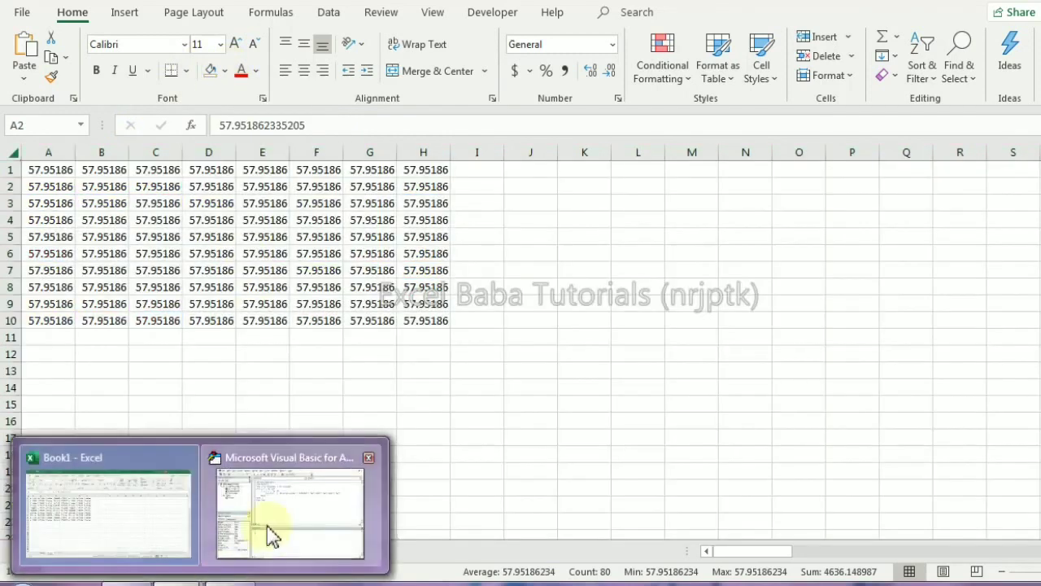
click(271, 535)
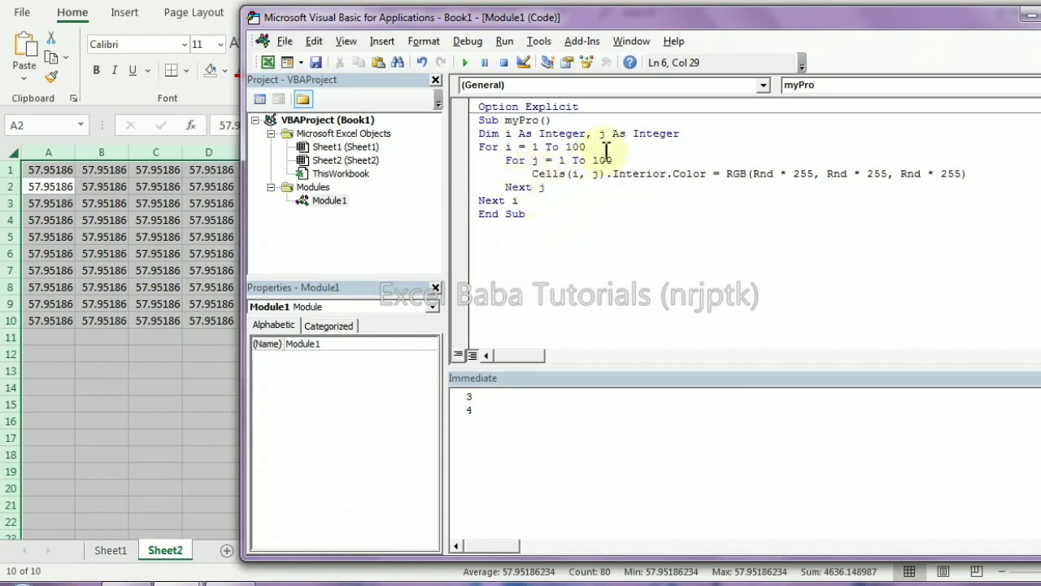
Add Application.ScreenUpdating = False below the variable declarations
click(683, 134)
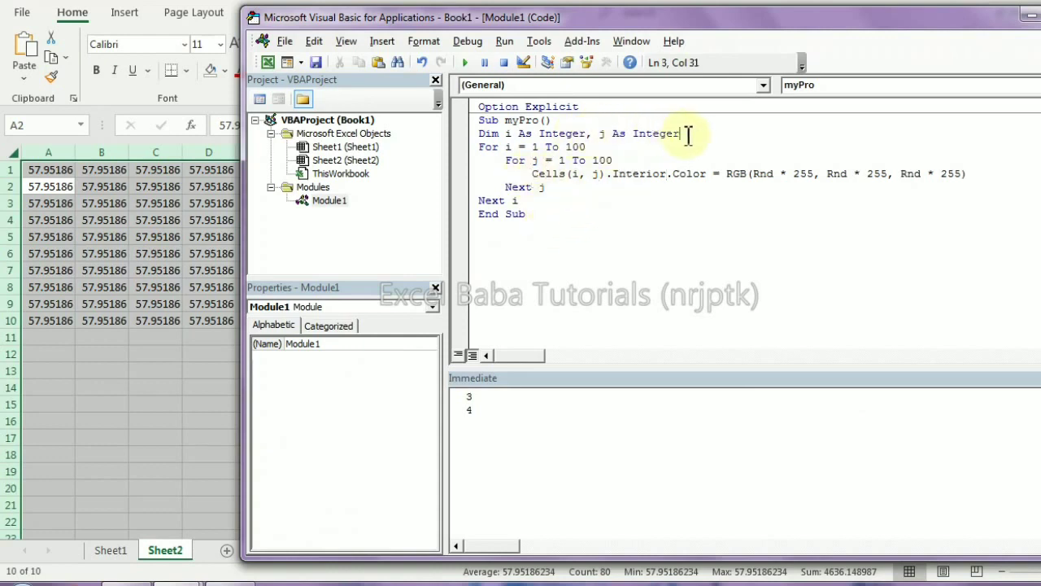
key(Return)
text(pplication.)
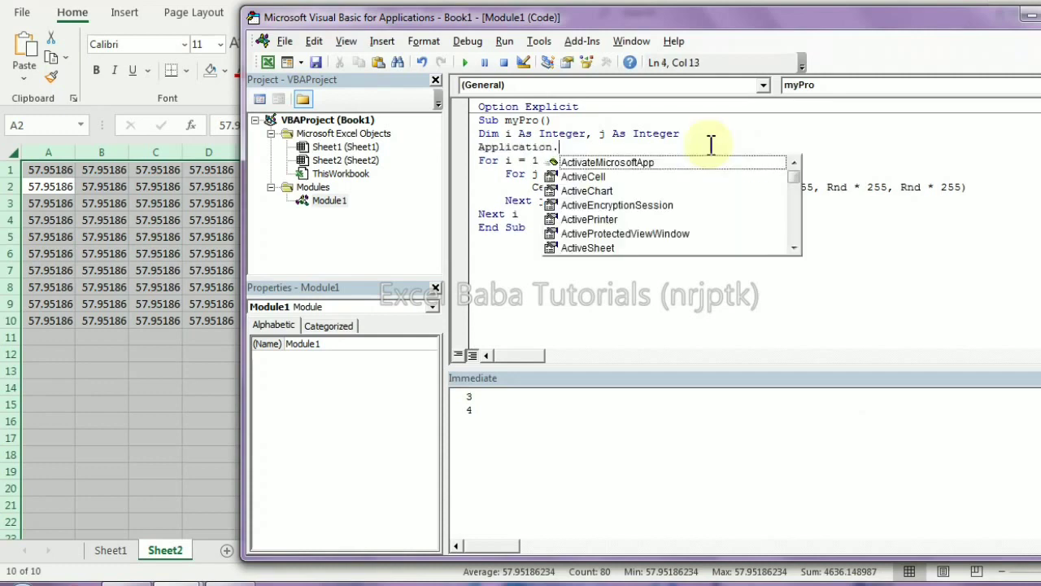
text(scr)
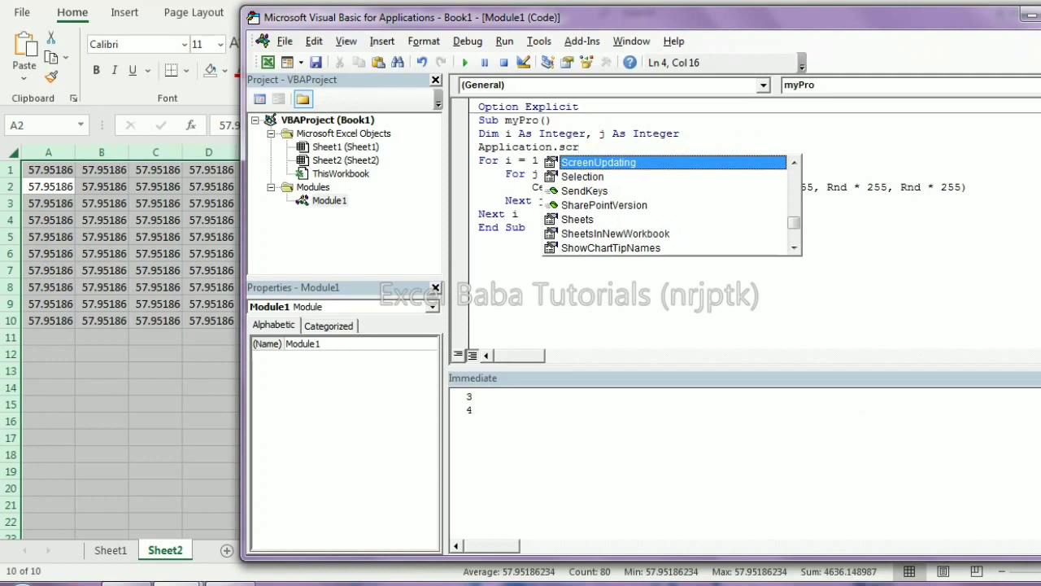
text(=f)
key(Tab)
key(Down)
Copy that line below Next i as Application.ScreenUpdating = True and run the macro
click(710, 147)
key(shift+Home)
key(ctrl+c)
key(Down)
key(Down)
key(Down)
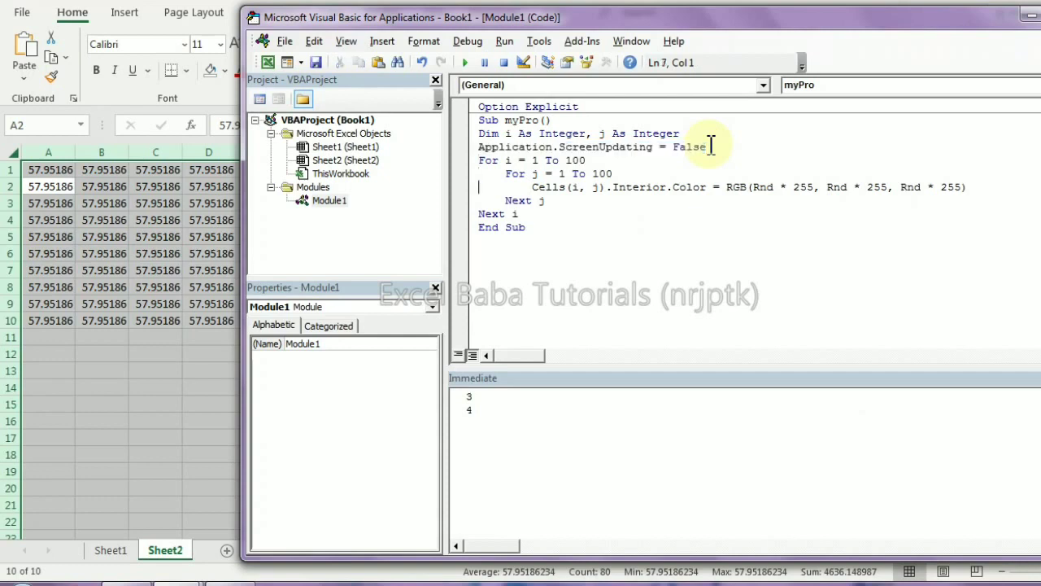
key(Return)
key(ctrl+v)
key(ctrl+shift+Left)
text(True)
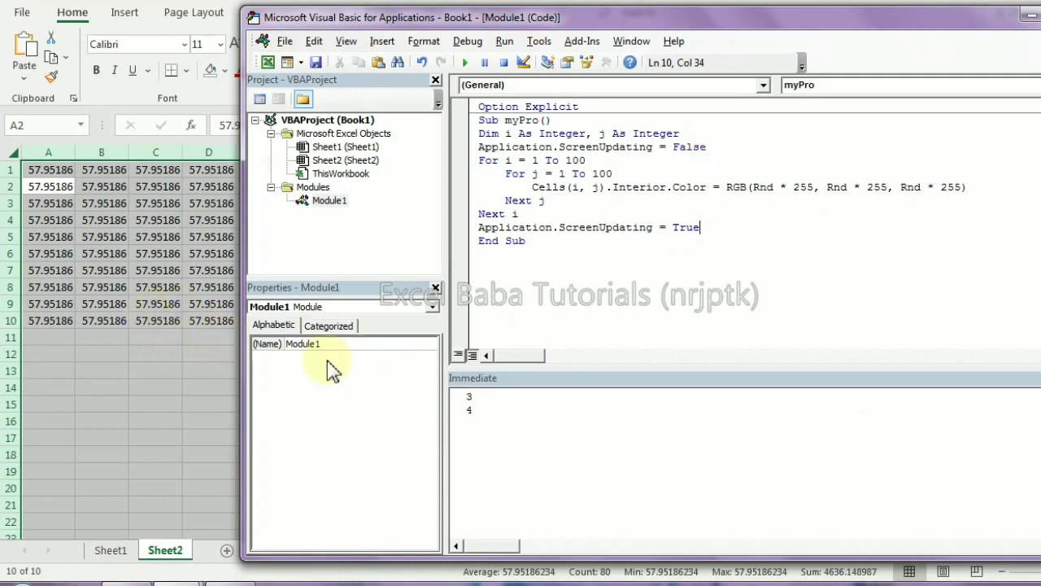
click(572, 173)
click(465, 62)
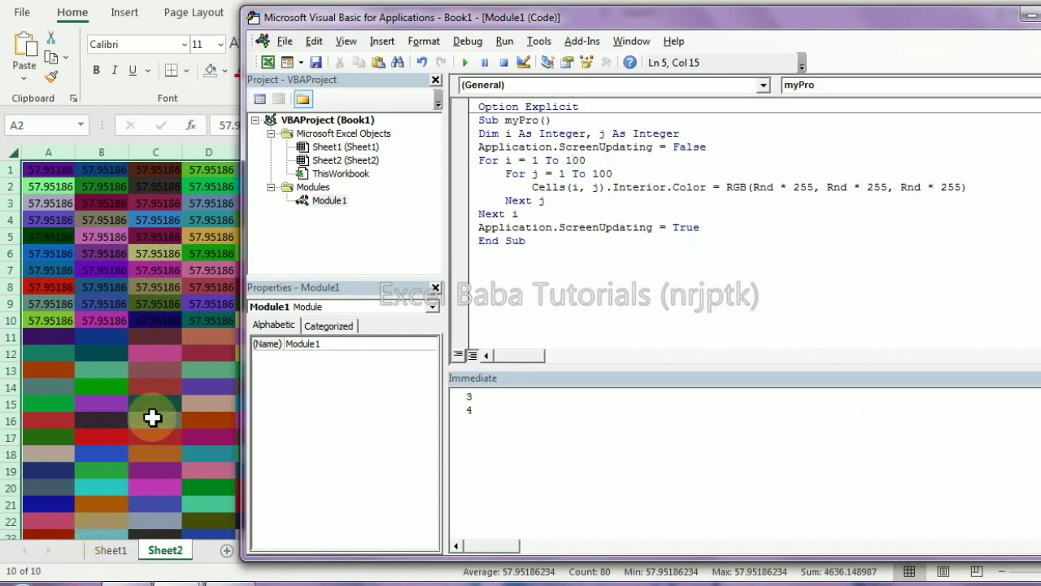
Select the whole Excel sheet, remove all cell fill colours, and return to the editor
click(91, 351)
key(ctrl+a)
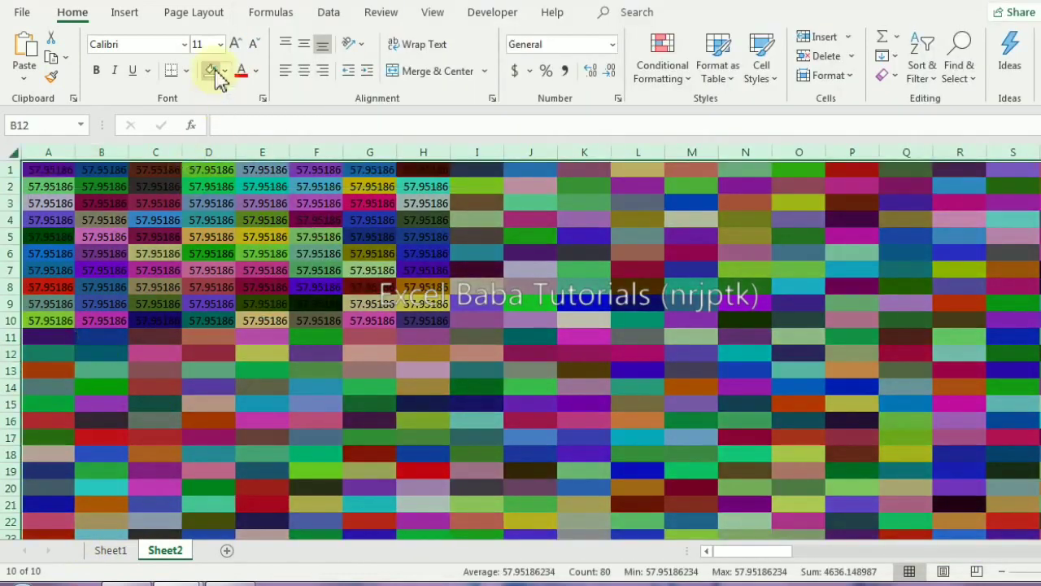
click(211, 70)
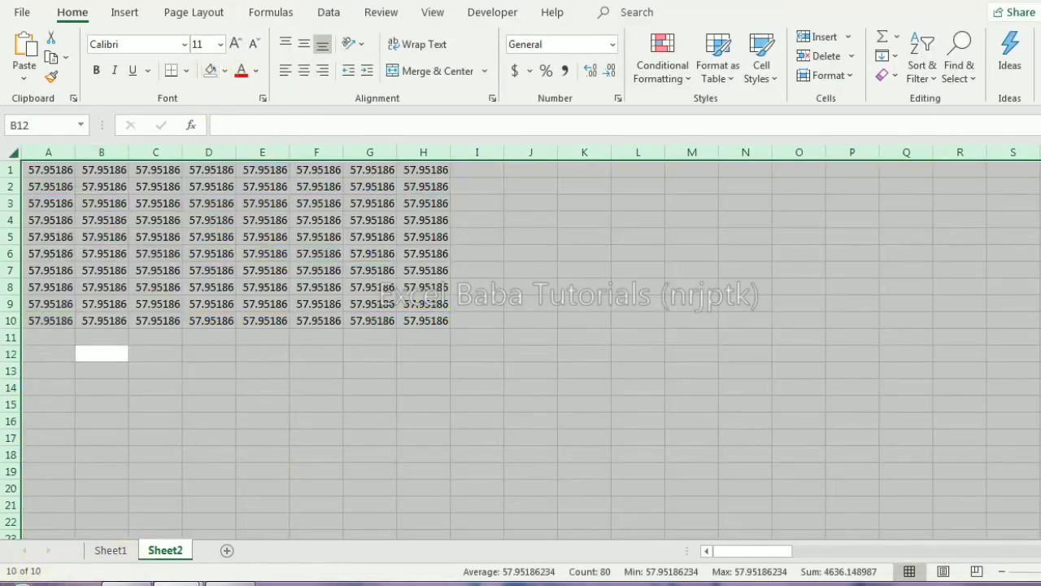
click(227, 583)
mouse_move(228, 582)
click(284, 521)
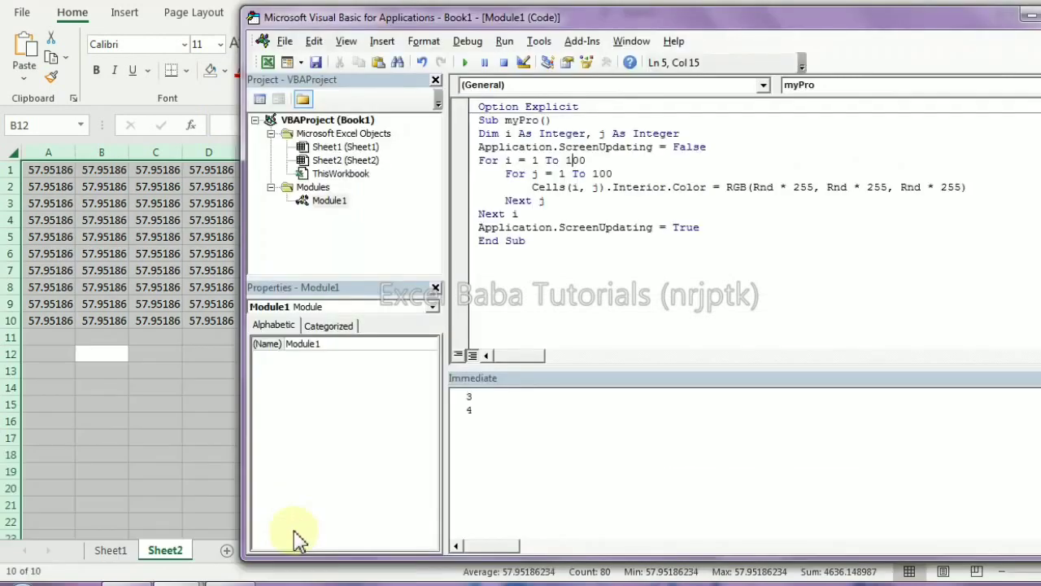
Add Application.StatusBar = i & "off 100" after Next j and rerun the macro
click(634, 188)
key(End)
key(Return)
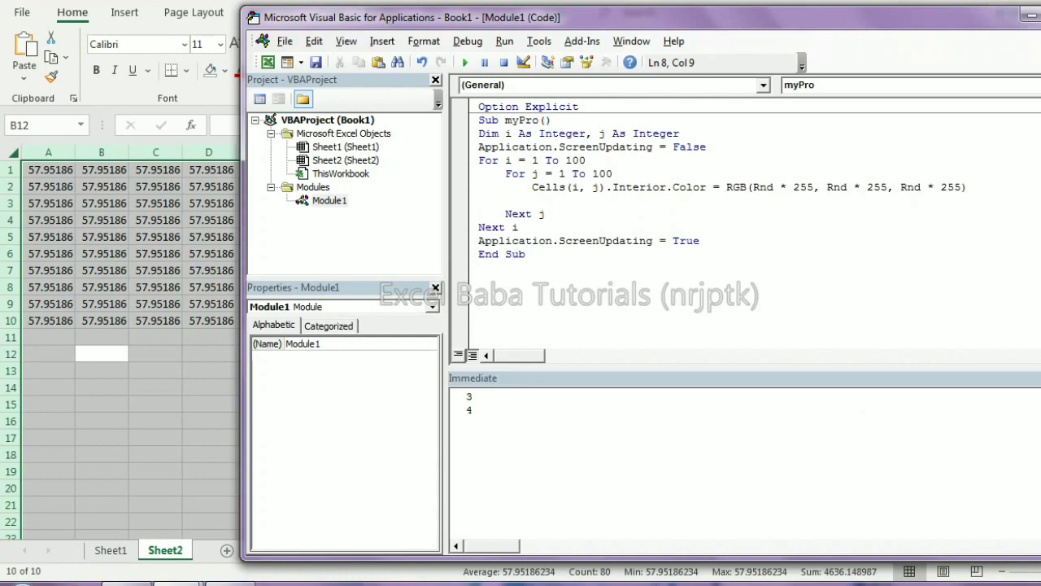
key(Delete)
key(End)
key(Return)
text(application)
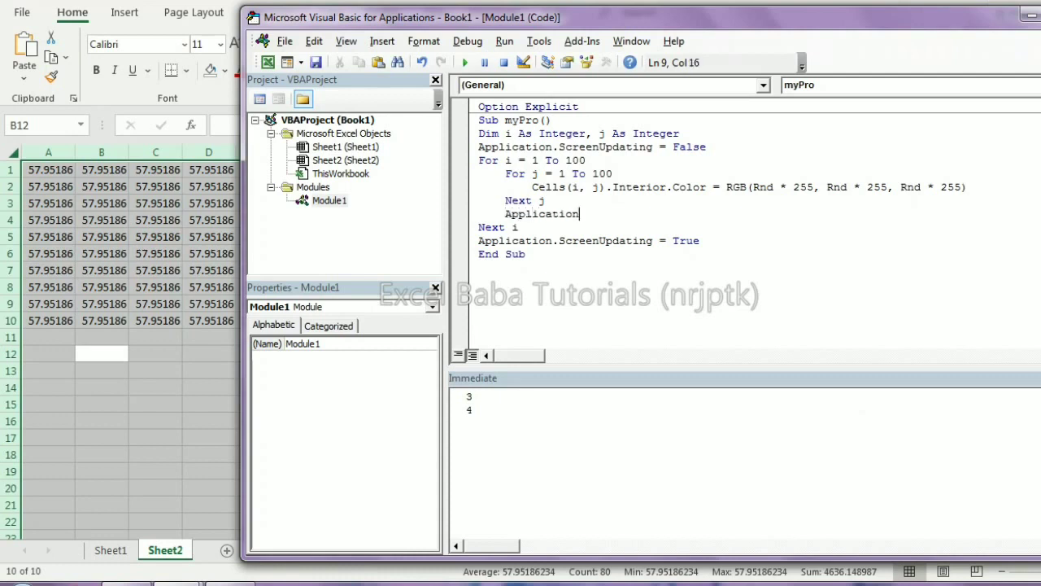
text(.stat)
text(=)
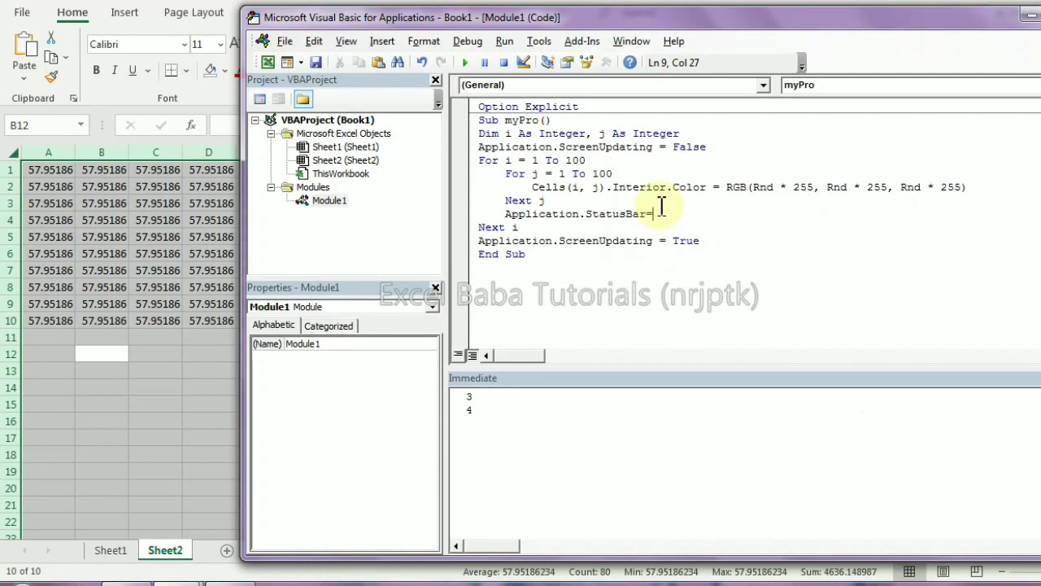
text(i & of )
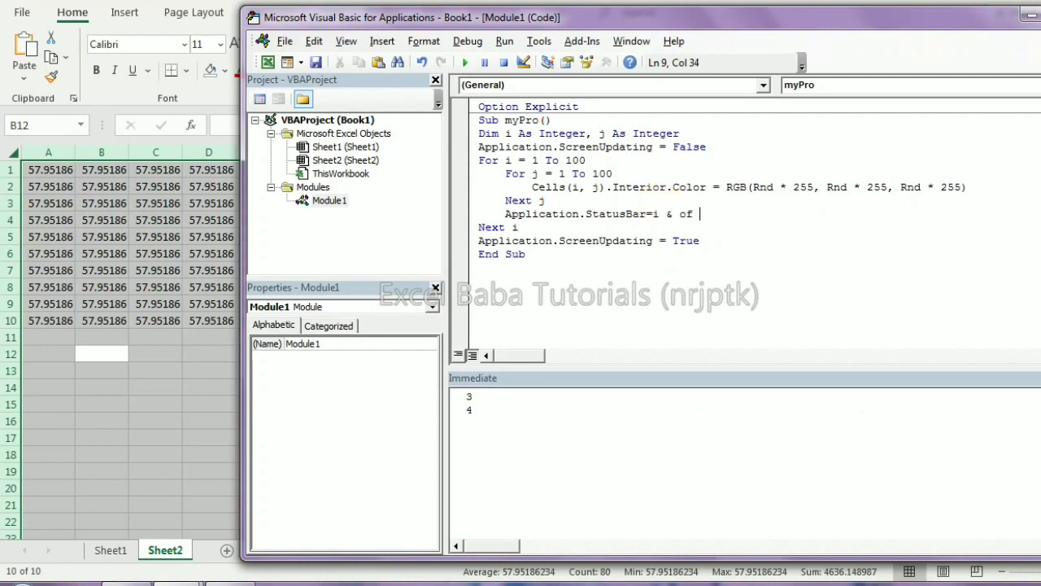
text(100)
key(BackSpace)
key(BackSpace)
key(BackSpace)
text("off 100")
key(Down)
key(Up)
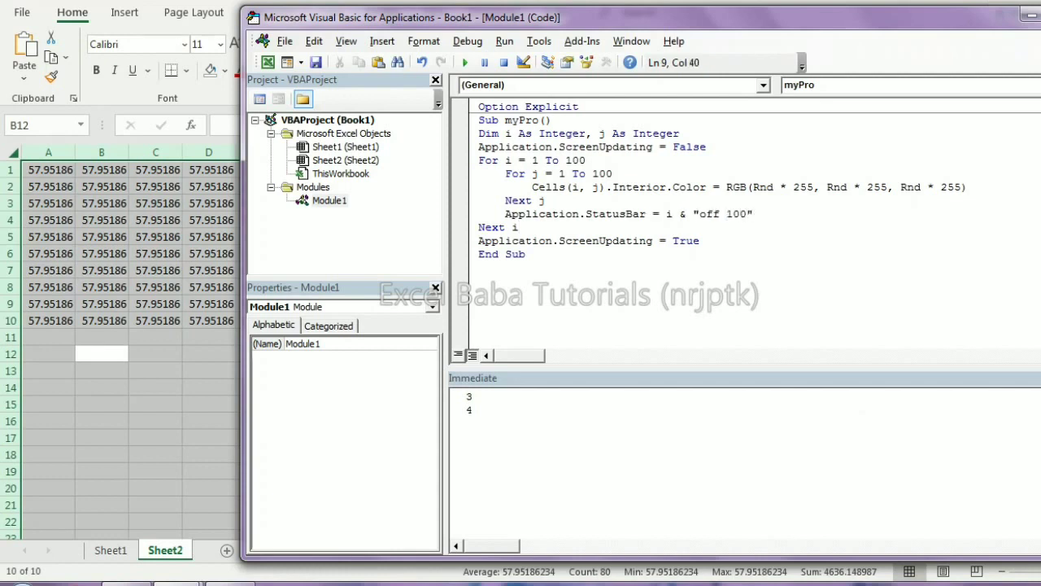
click(651, 227)
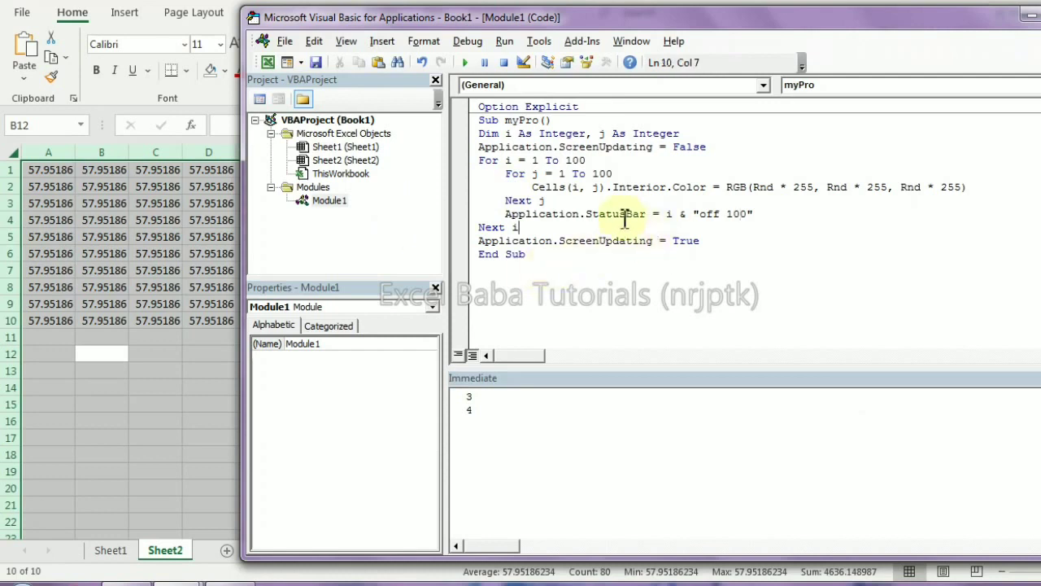
click(464, 62)
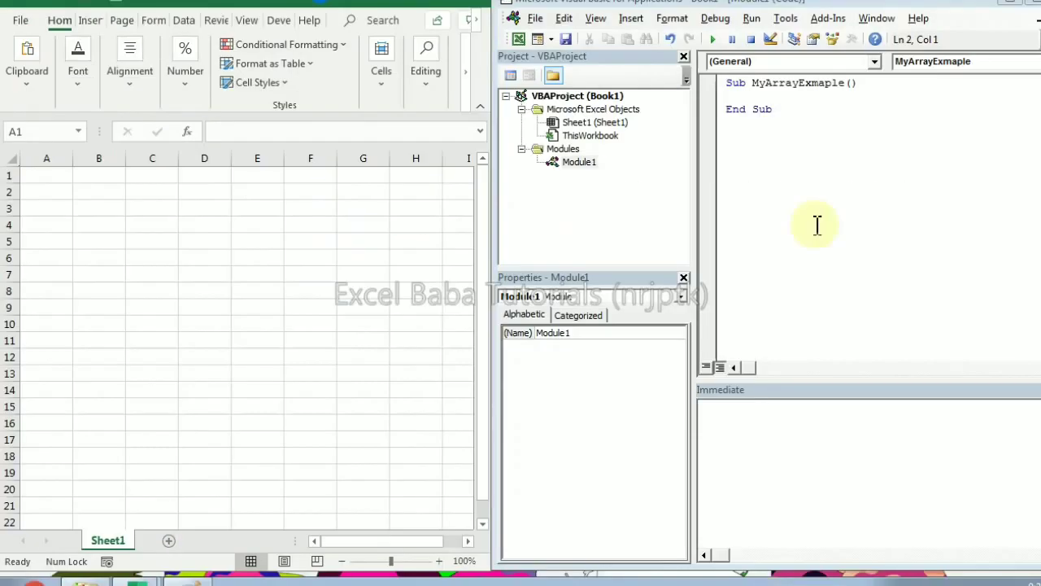
Insert Option Explicit on a new line above the Sub
click(740, 83)
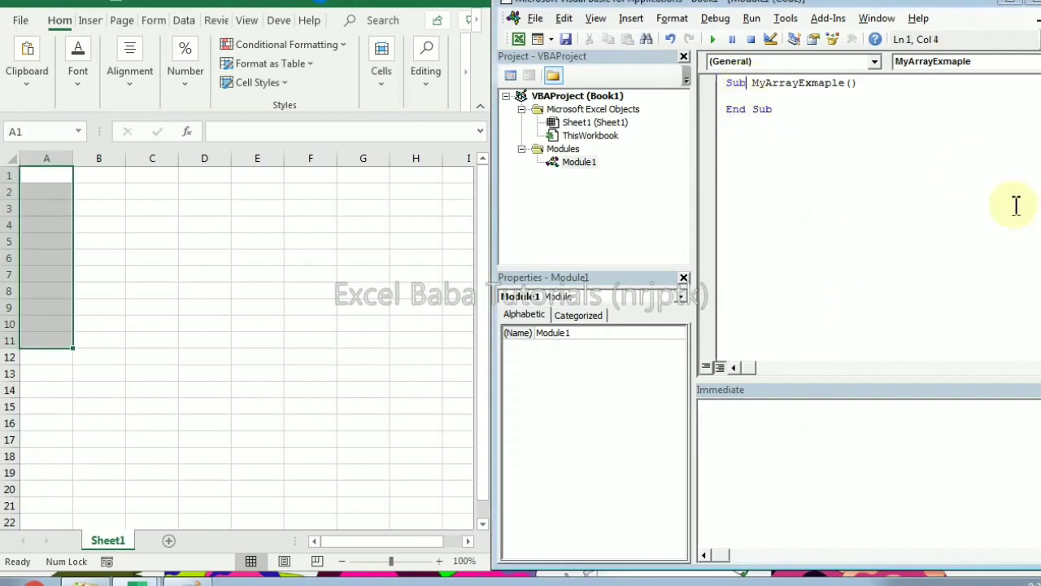
key(Return)
key(Up)
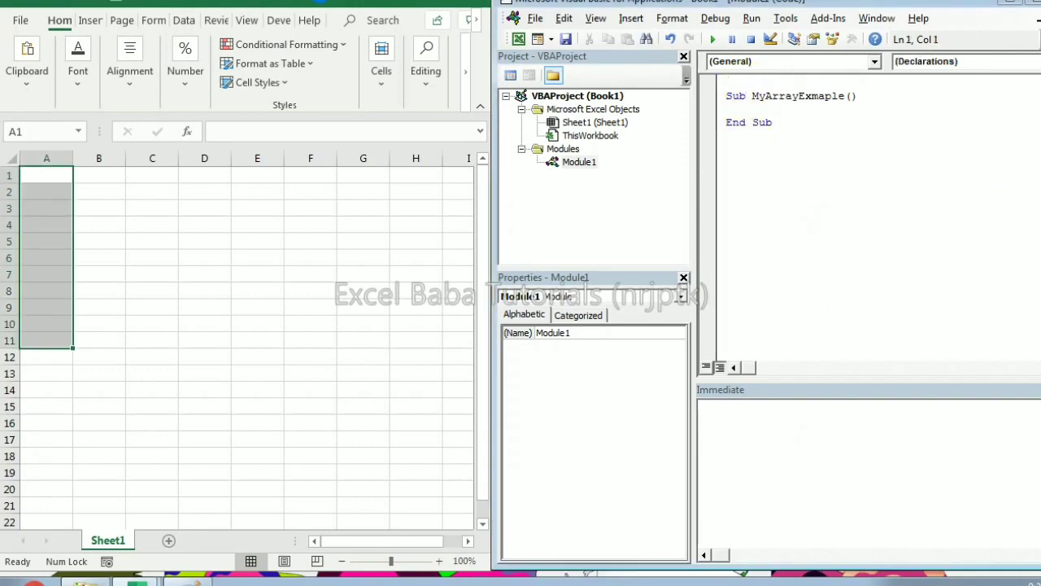
text(Option Explicit)
key(Down)
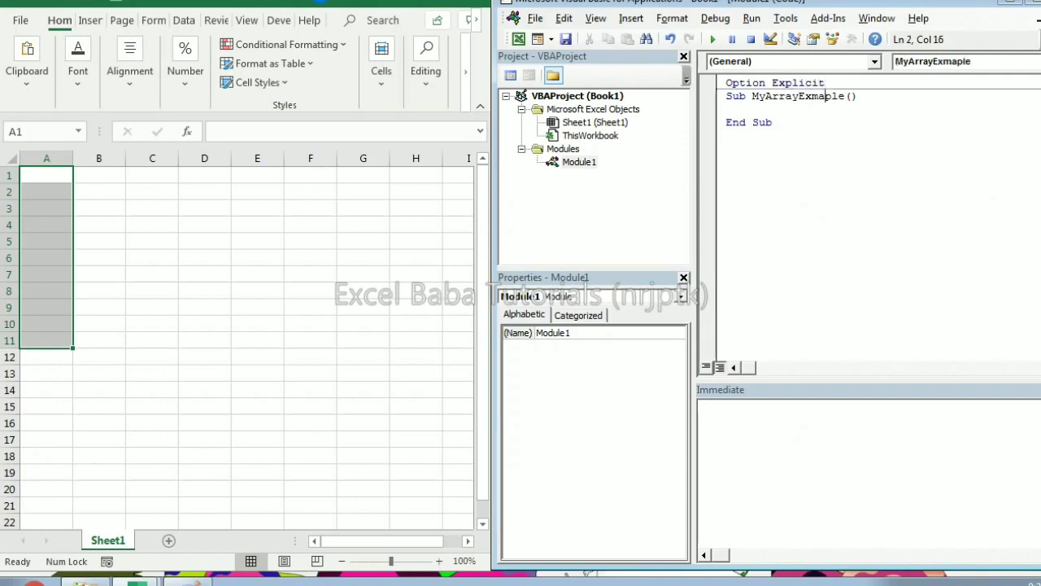
key(Down)
Declare arrays var1(9) As Integer and var2(5) As String in MyArrayExmaple
text(Dimvar1 as in)
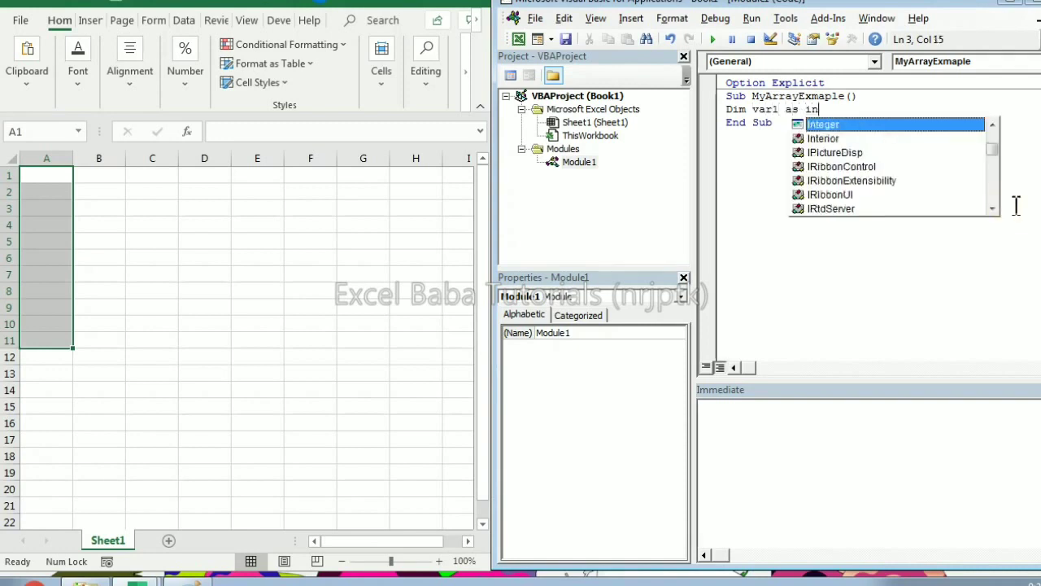
key(Return)
text(Dim var2 as str)
key(Tab)
key(Left)
key(Left)
key(Left)
key(Up)
key(Left)
text(()
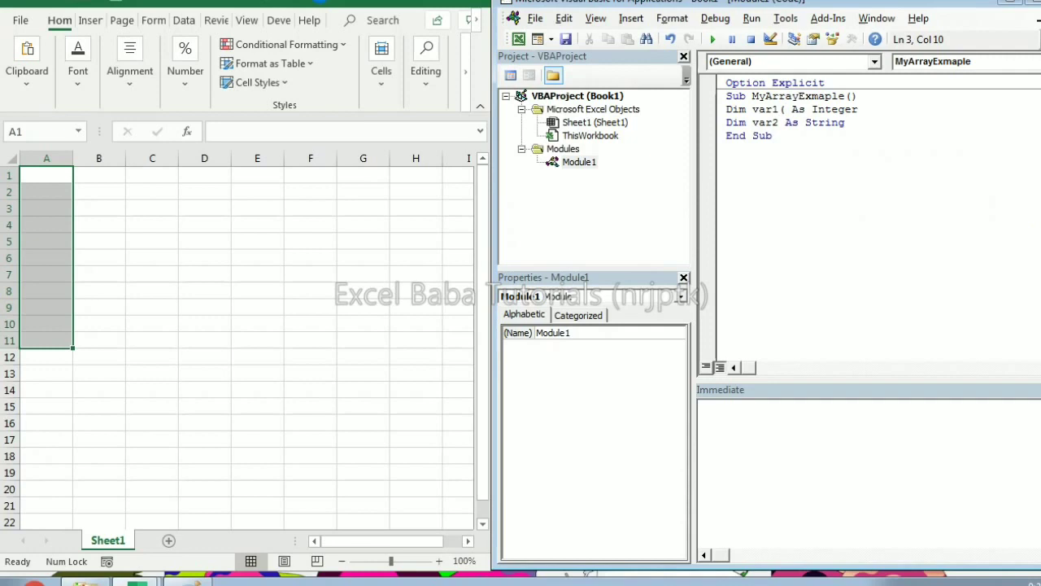
text(9))
key(Down)
key(Left)
key(Left)
key(Left)
text((5))
Open a new line above End Sub and begin a var1 assignment
click(773, 135)
key(Up)
key(End)
key(Return)
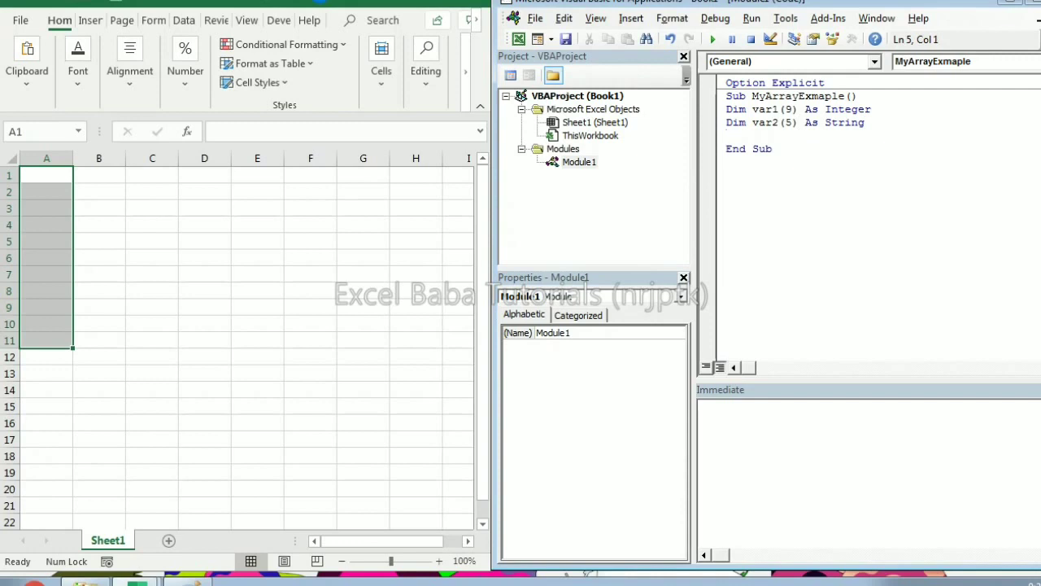
text(var)
text(1)
text(()
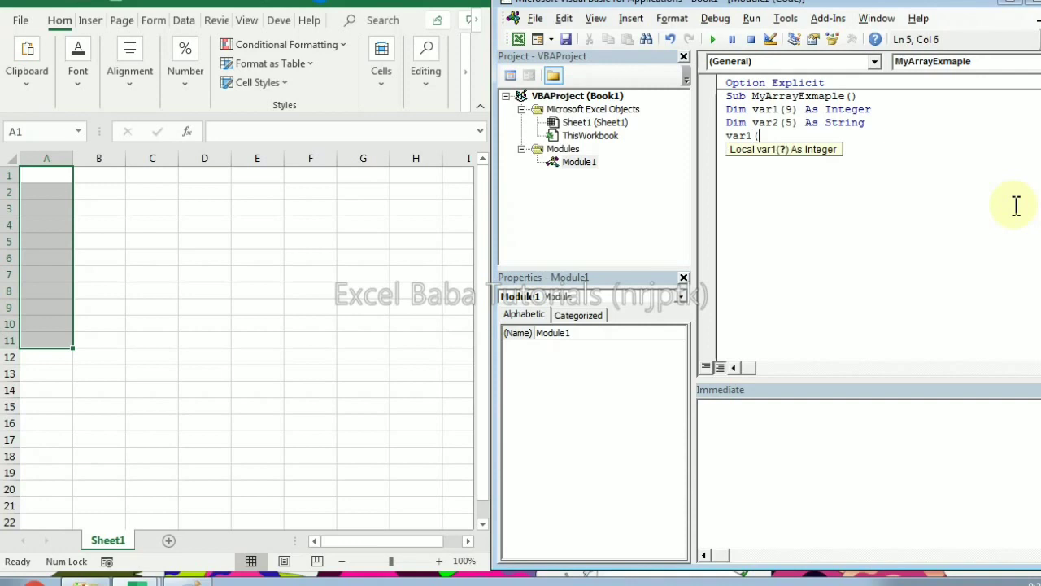
Finish the var1()=10 test line, then delete it, leaving blank lines before End Sub
text()=10)
key(shift+Home)
key(BackSpace)
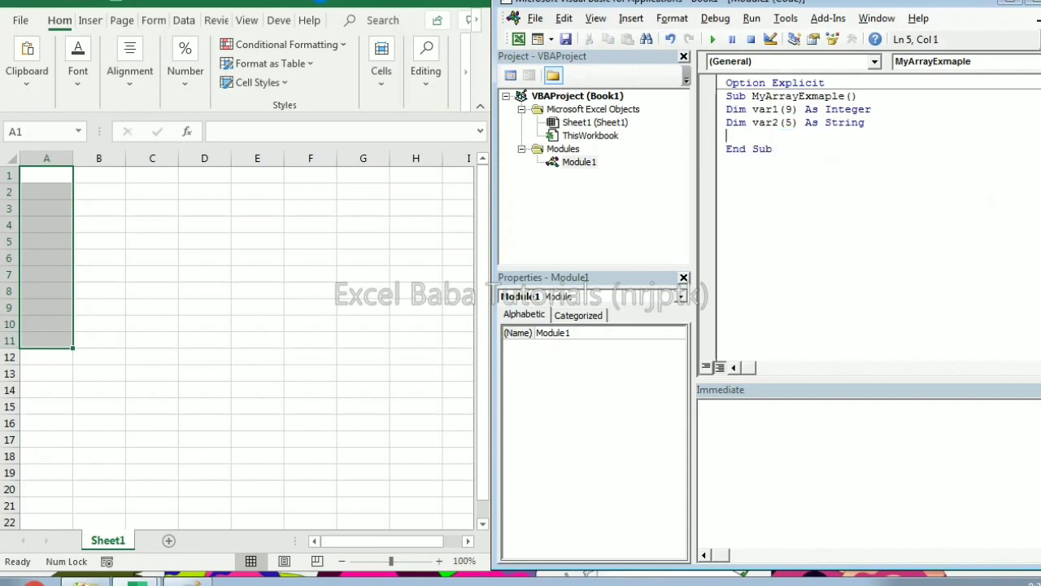
key(Return)
key(Return)
key(Return)
Declare i As Integer and loop i from 0 to 9 setting var1(i) = Rnd * 100
text(F)
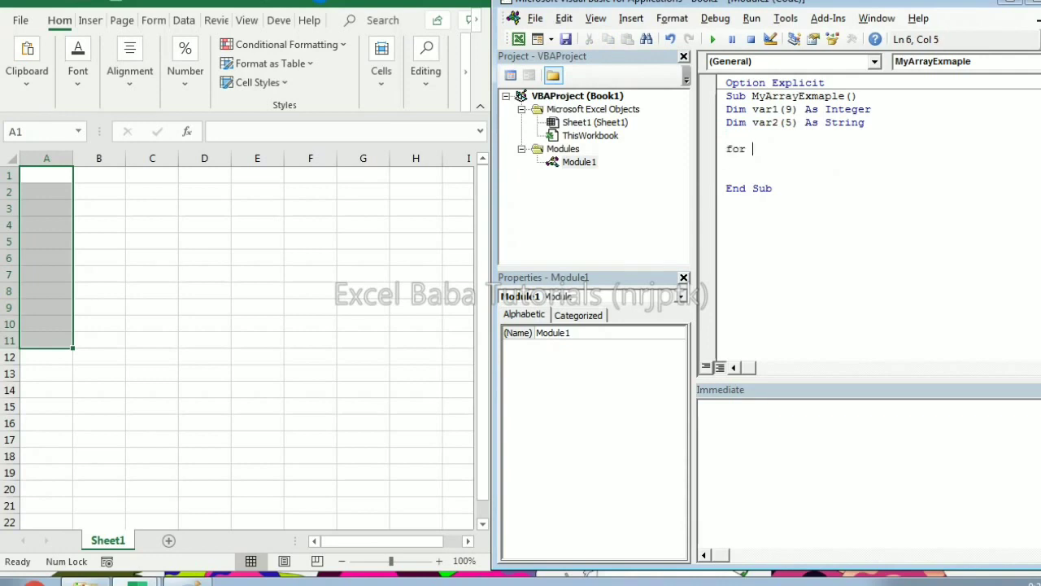
key(Up)
key(Return)
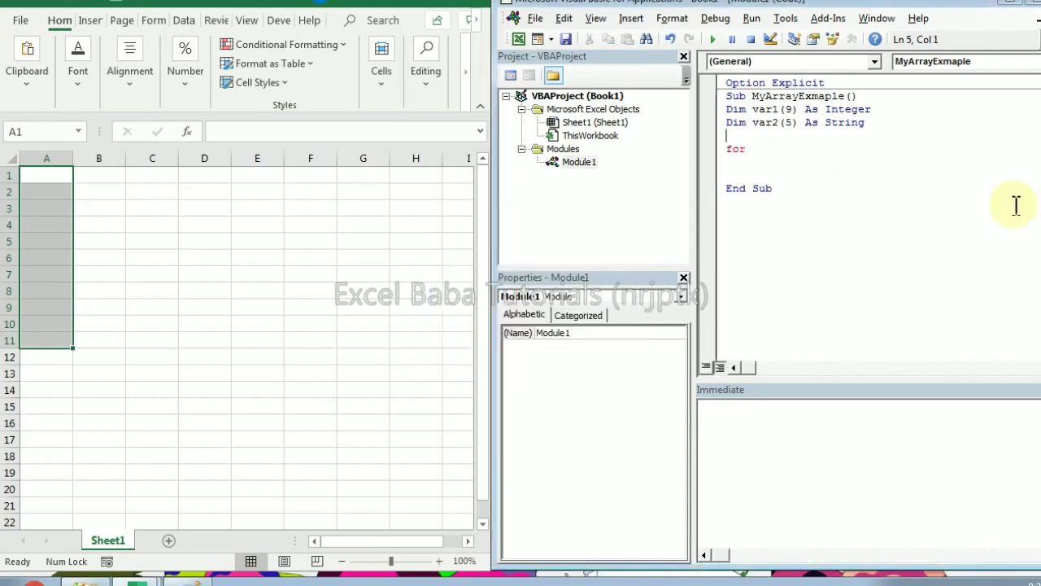
text(Dim i)
text( as Integer )
text( i=)
text(0 to 9)
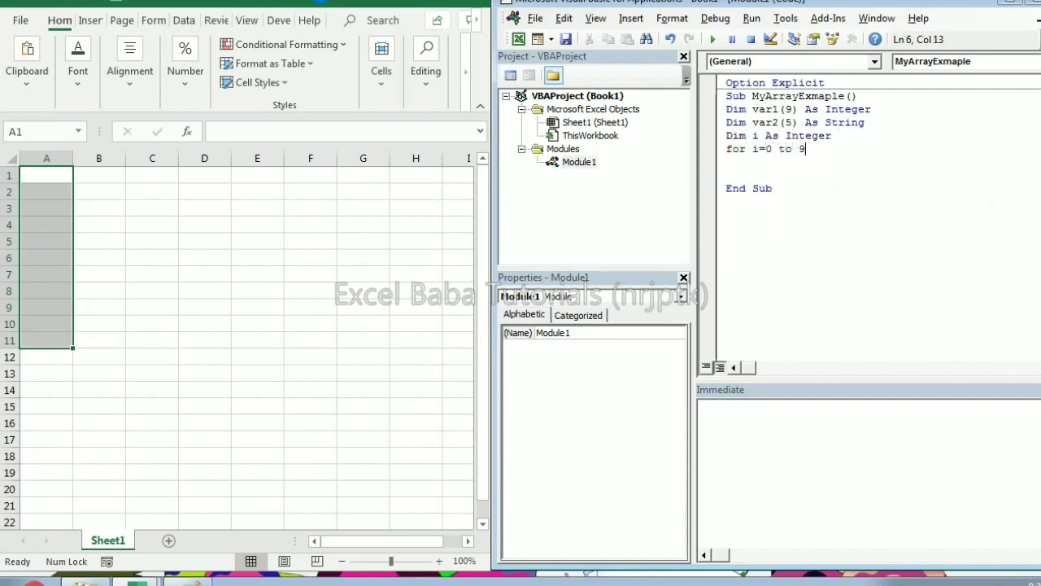
key(Return)
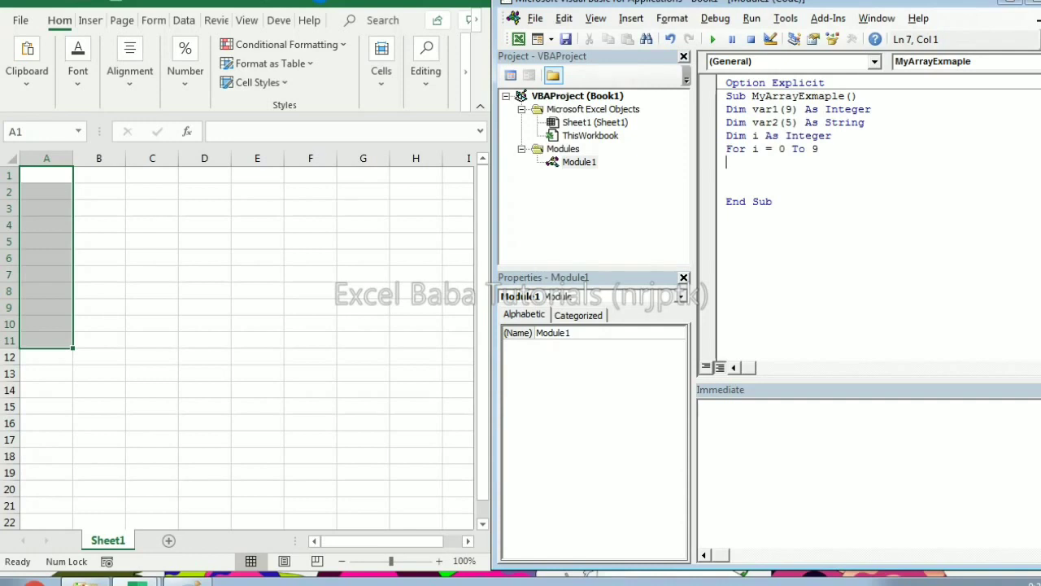
text((i)=rnd*100)
key(Return)
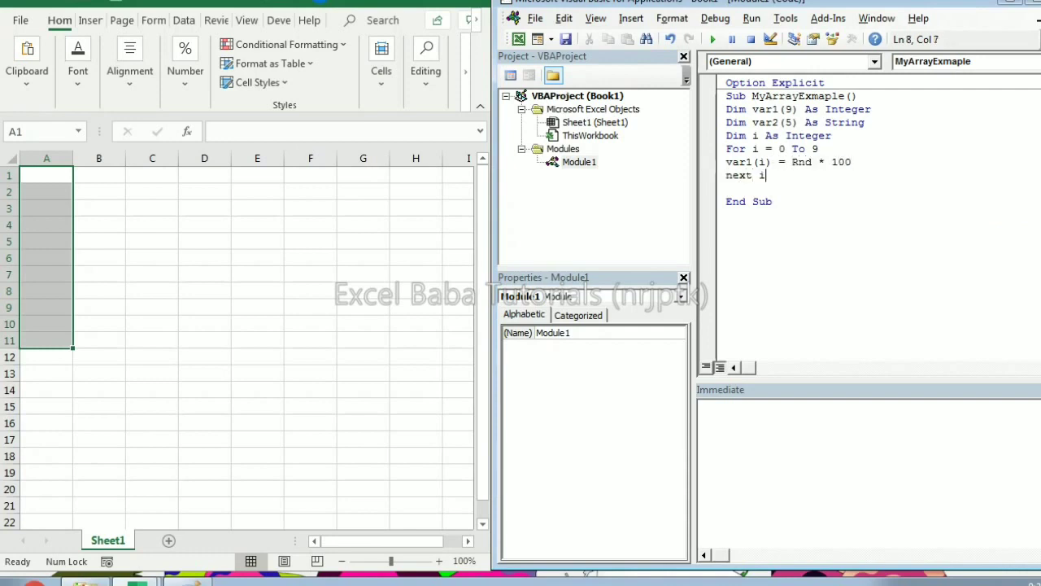
Add a second For i = 0 To 9 loop writing var1(i) into Cells(i, 1).Value
click(767, 175)
key(Return)
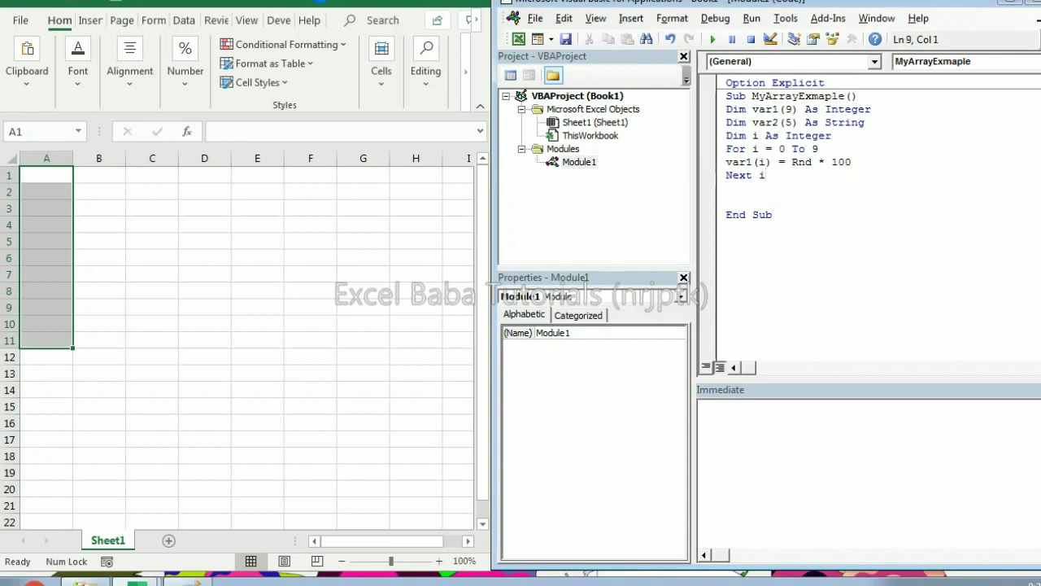
key(Return)
text(fo=0 to 9)
key(Return)
text(cells()
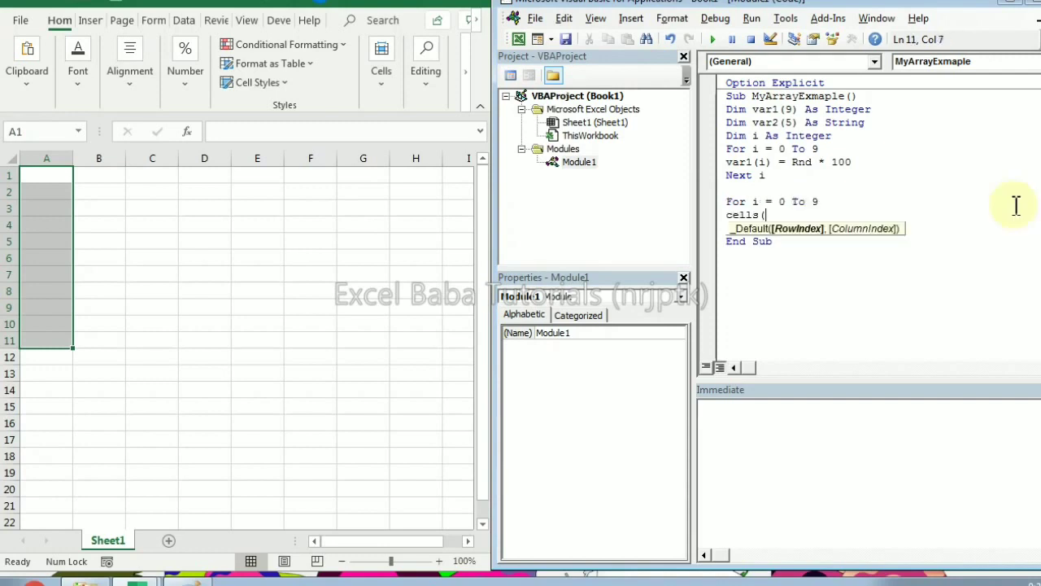
text(i,1).v)
key(BackSpace)
key(BackSpace)
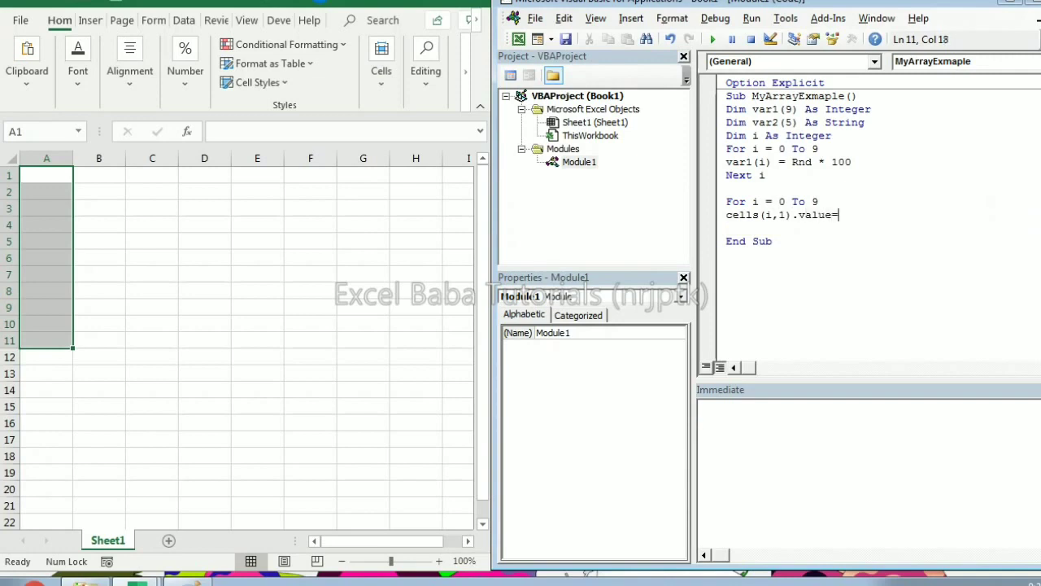
text(r1(i))
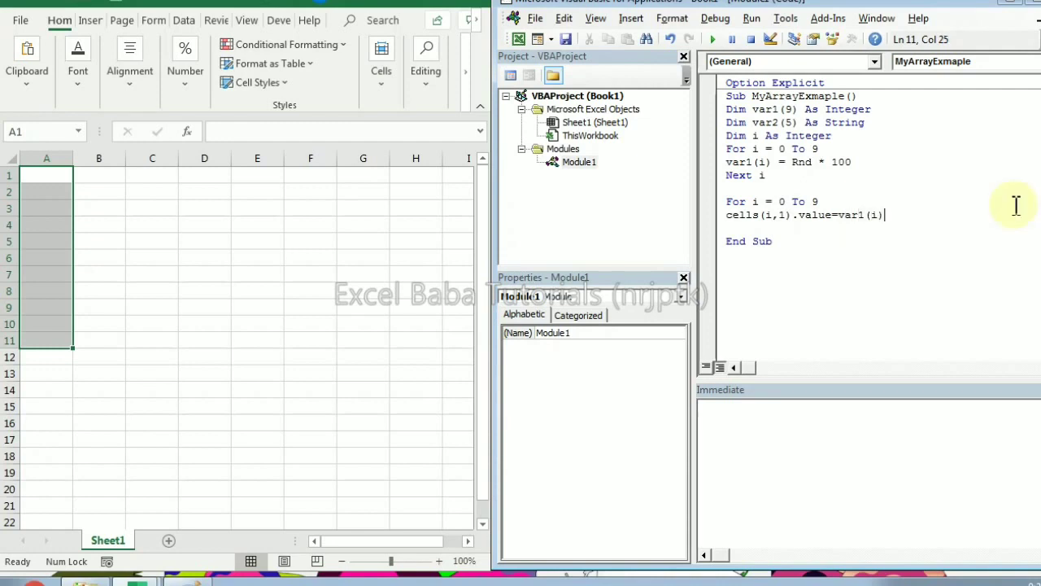
key(Down)
text(ne)
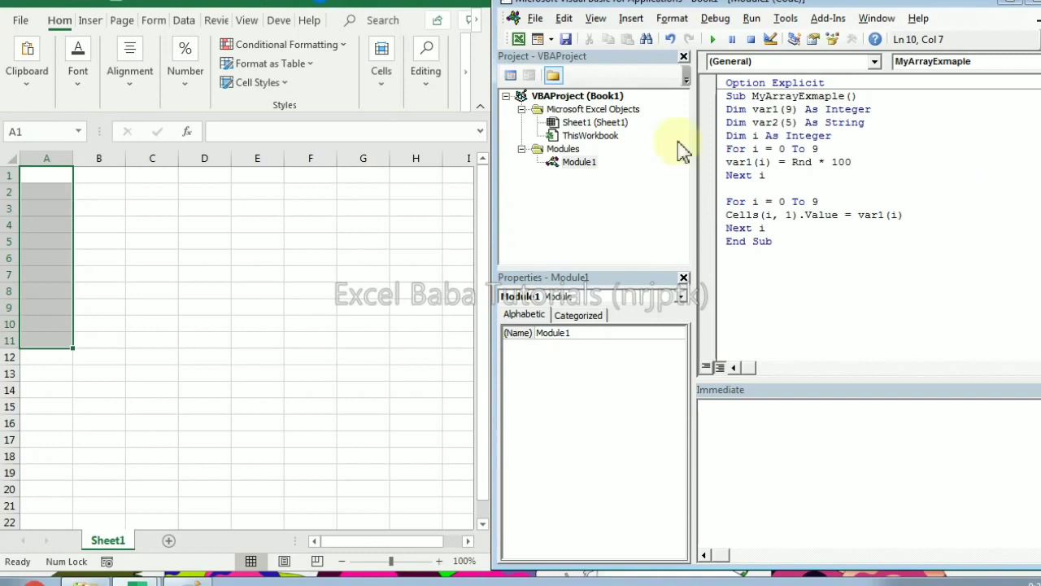
Highlight the var1 assignment, the Cells(i, 1) reference and var1(i) to explain the code
click(738, 162)
mouse_move(739, 162)
mouse_down()
mouse_move(728, 189)
mouse_move(746, 162)
mouse_up()
click(748, 187)
drag(742, 215, 798, 214)
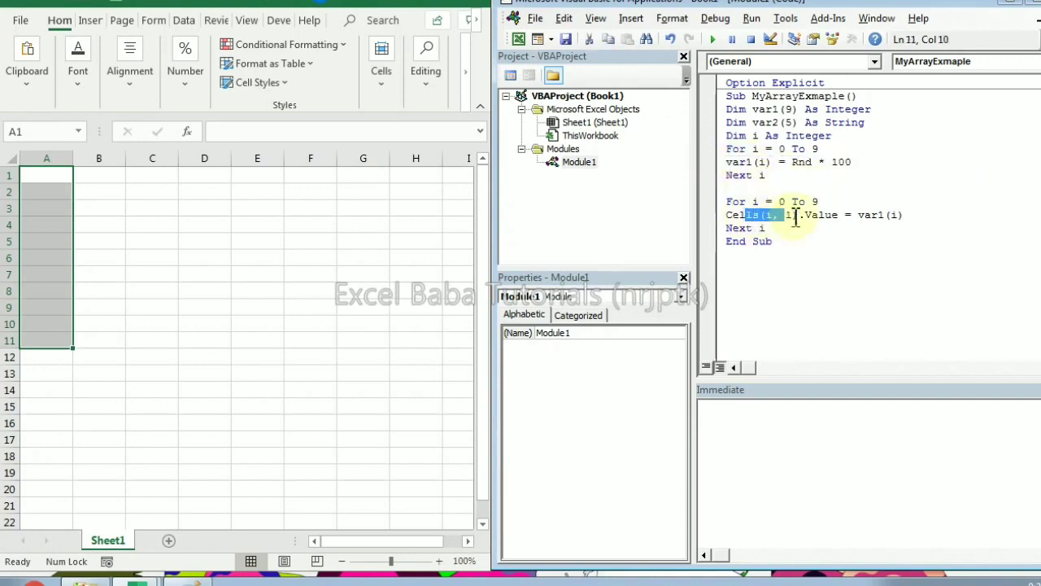
click(905, 215)
drag(903, 215, 793, 215)
click(811, 228)
Run the macro, break at the error, and change the write line to Cells(i + 1, 1)
click(713, 39)
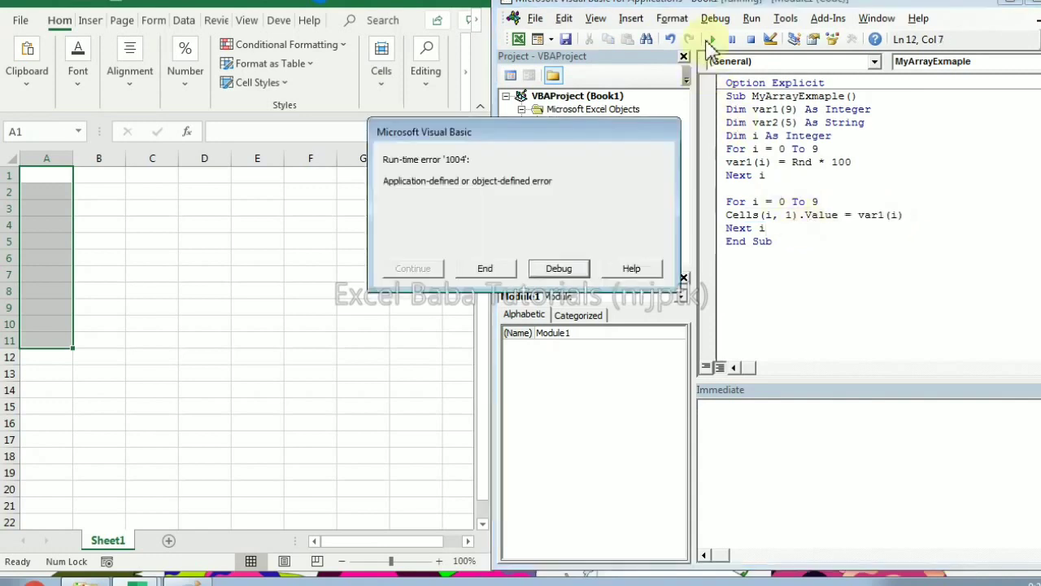
click(561, 270)
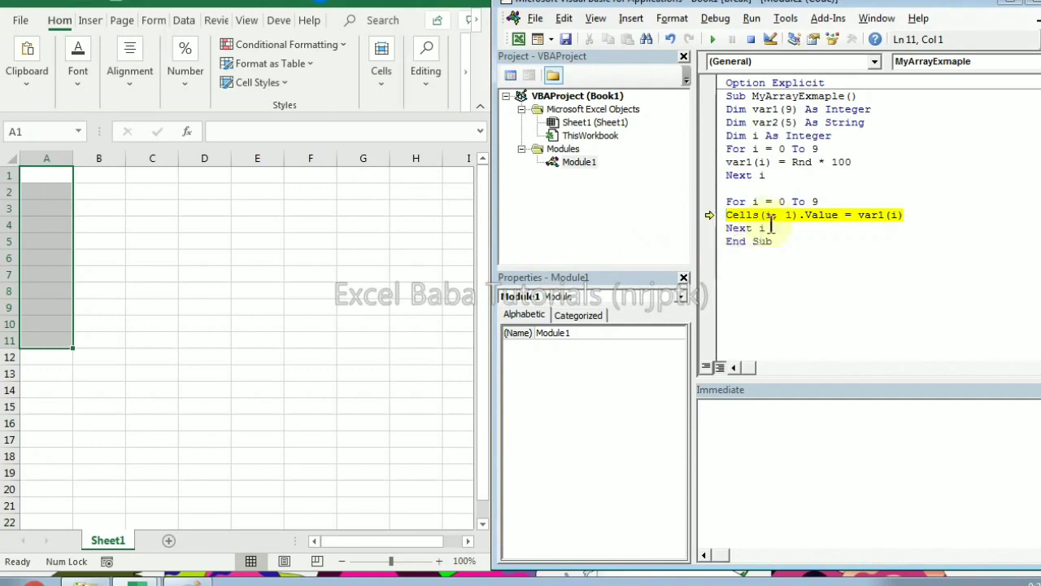
click(770, 215)
click(772, 215)
text(+ 1)
click(771, 229)
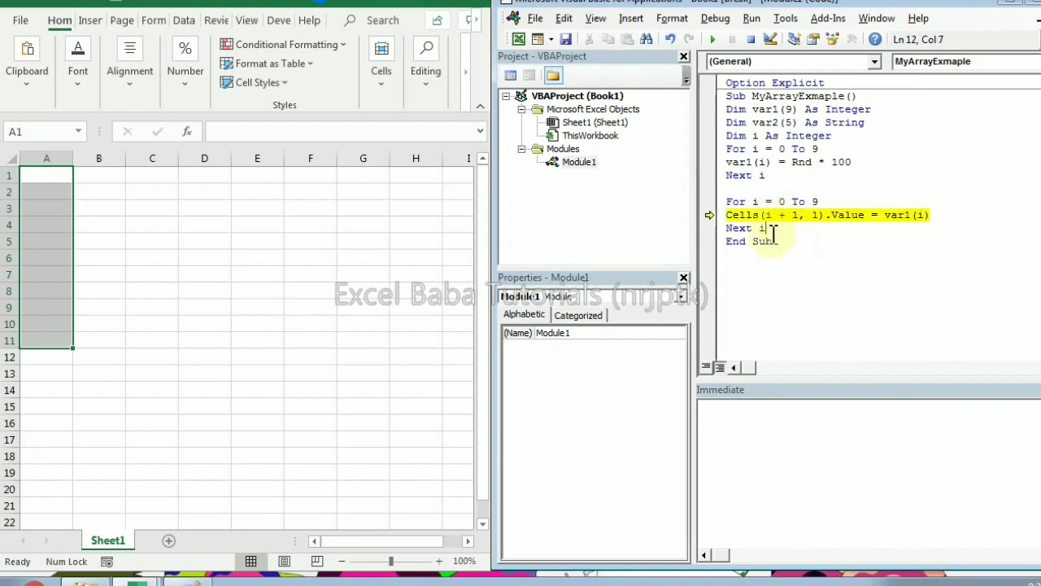
Resume the macro and check the ten random numbers written into A1:A10
click(712, 40)
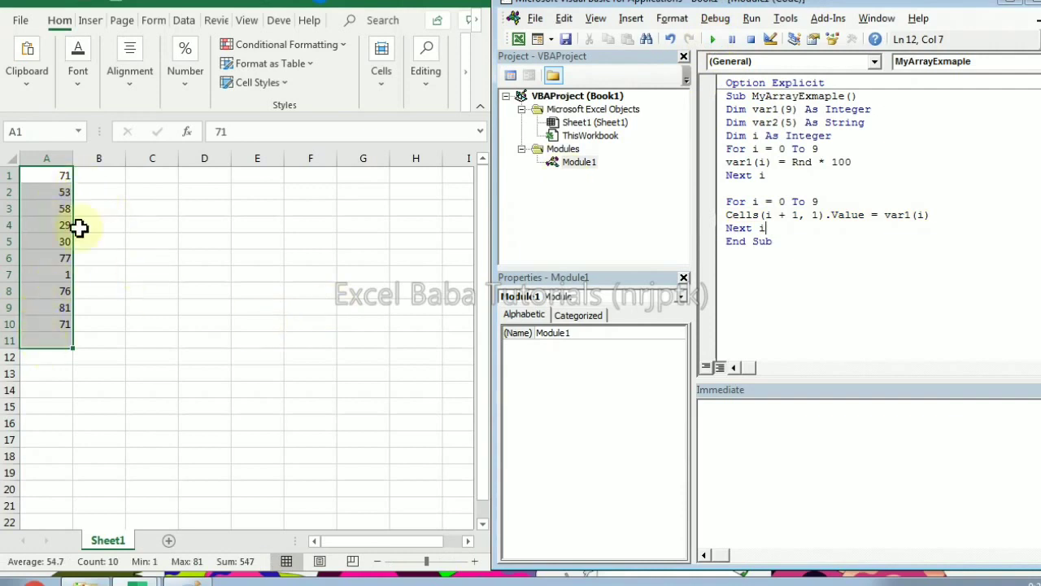
click(55, 177)
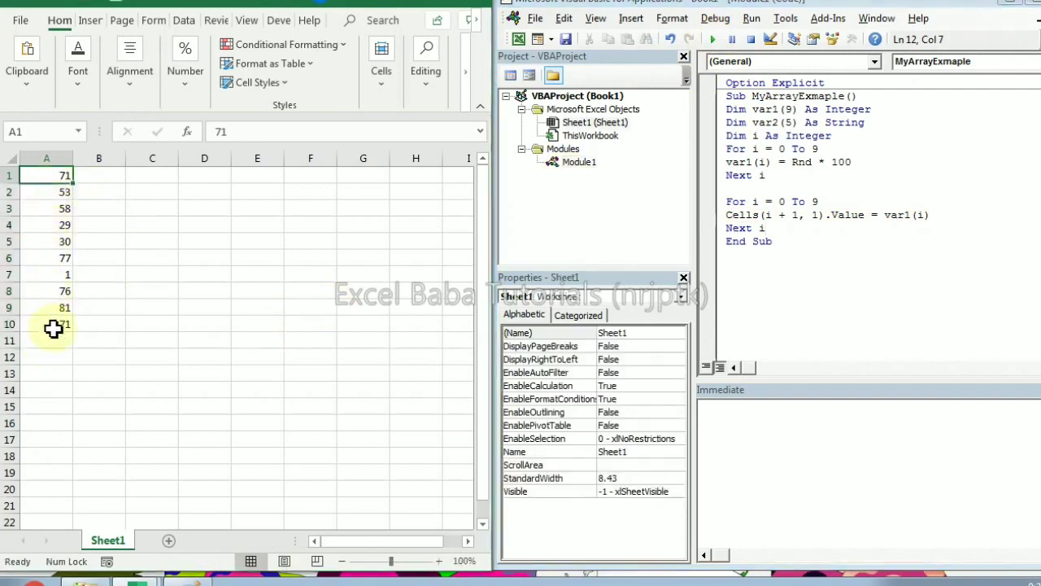
mouse_move(59, 174)
mouse_down()
mouse_move(58, 274)
mouse_move(72, 329)
mouse_up()
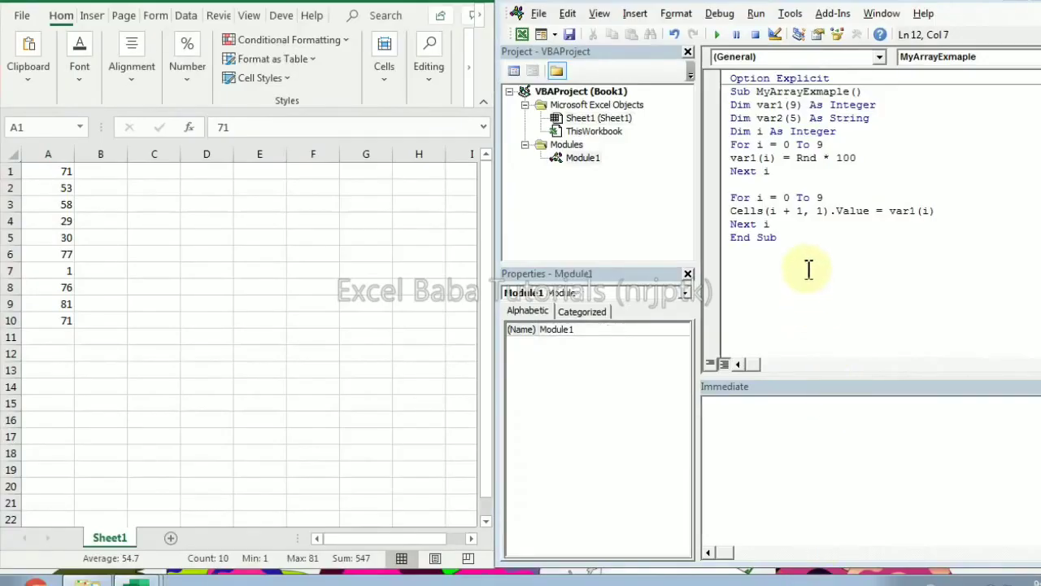
drag(768, 211, 796, 211)
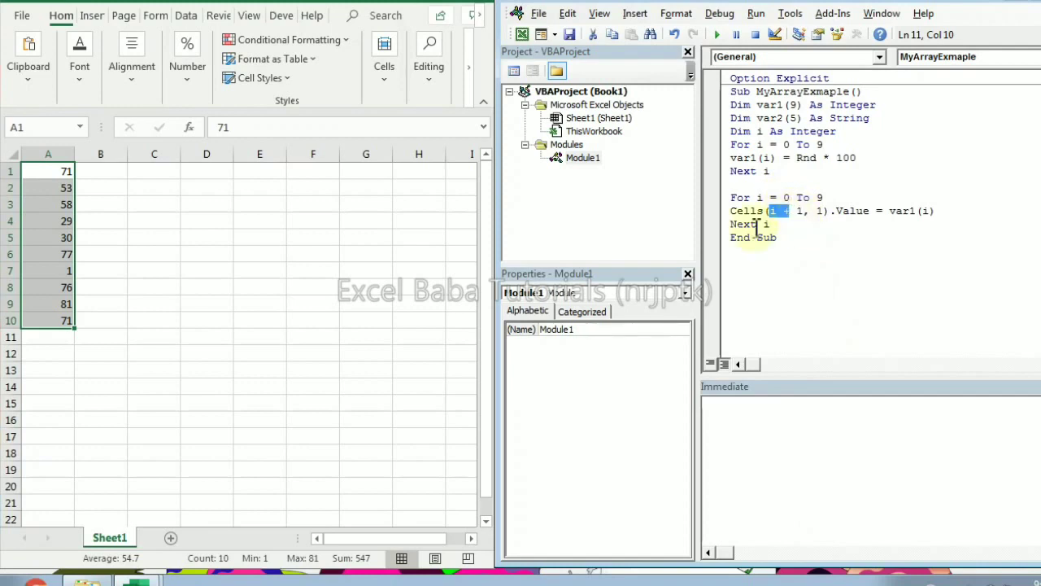
click(786, 226)
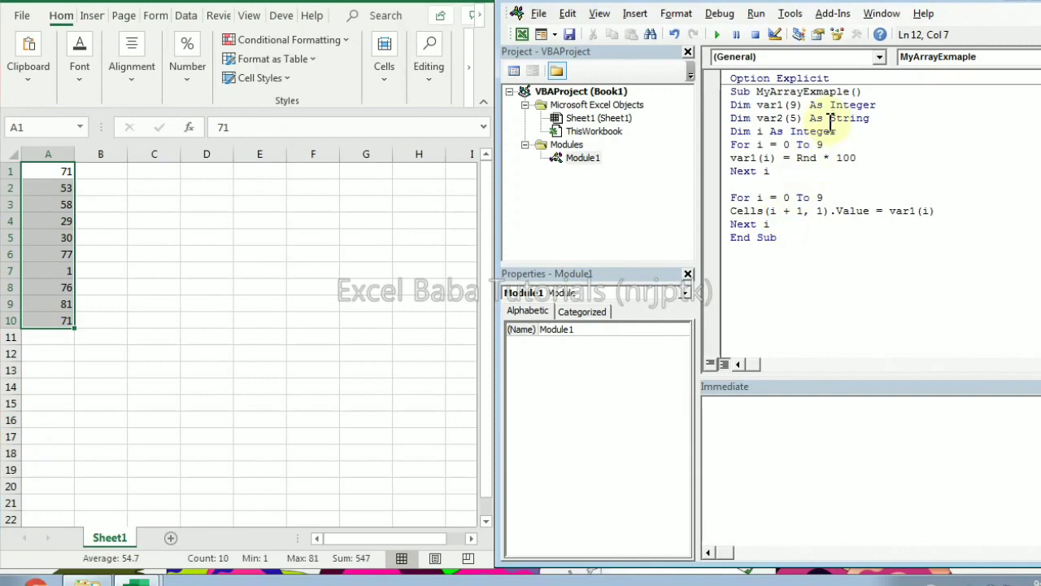
Add Option Base 1 below Option Explicit and make the first loop start at 1
click(838, 78)
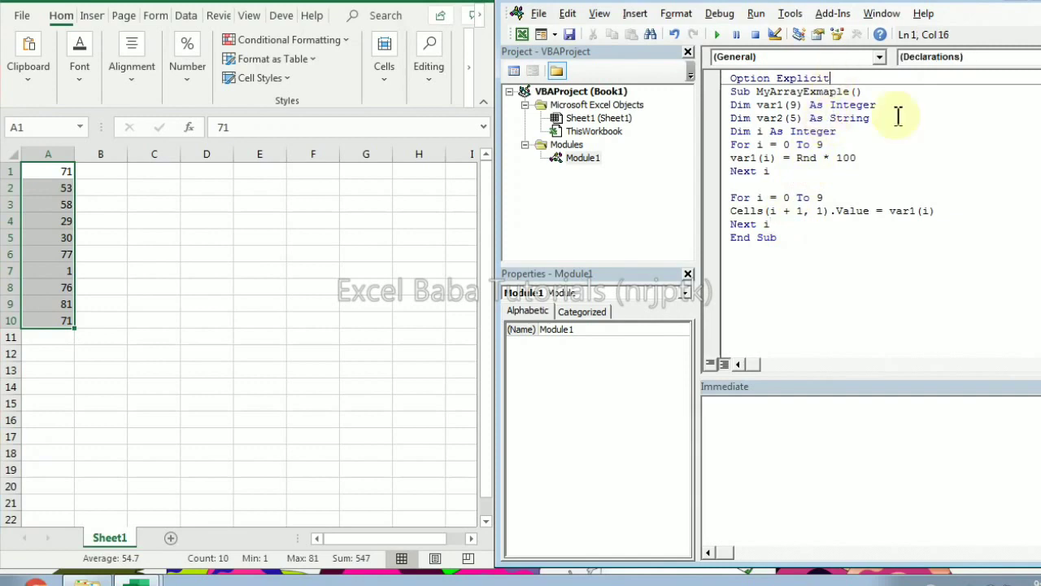
key(Return)
text(Option )
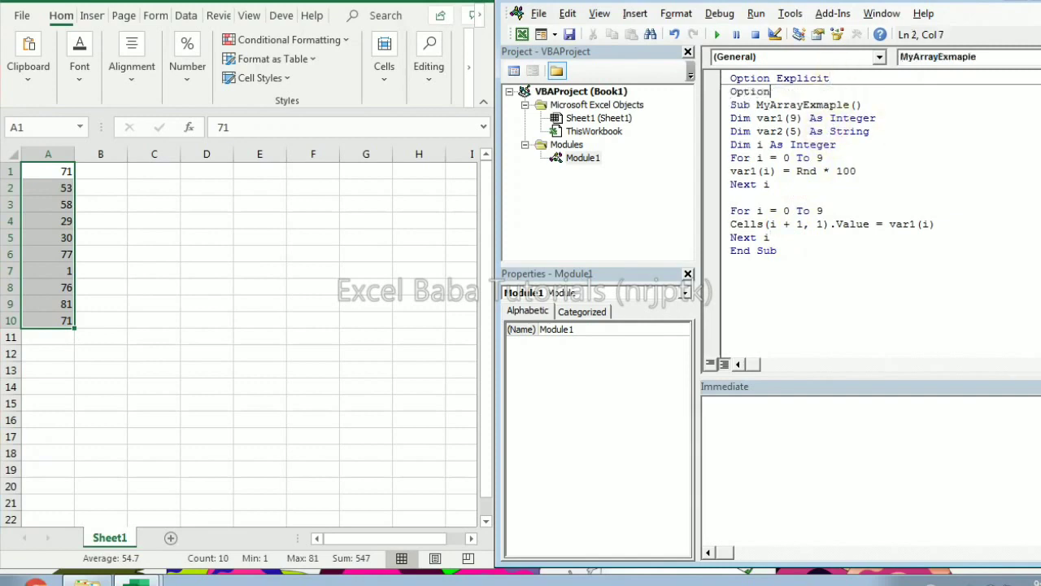
text(bas)
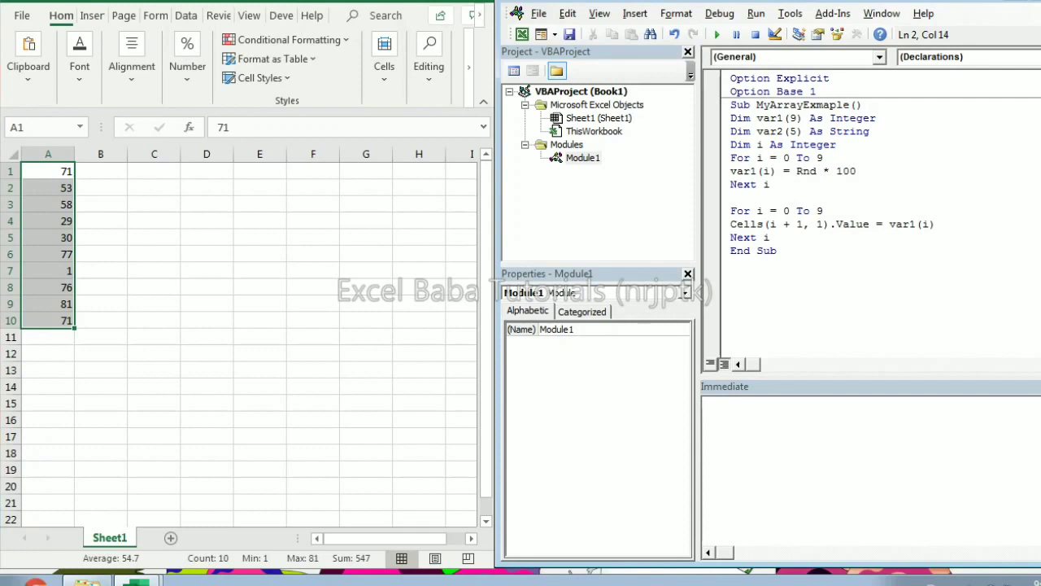
key(Down)
key(Down)
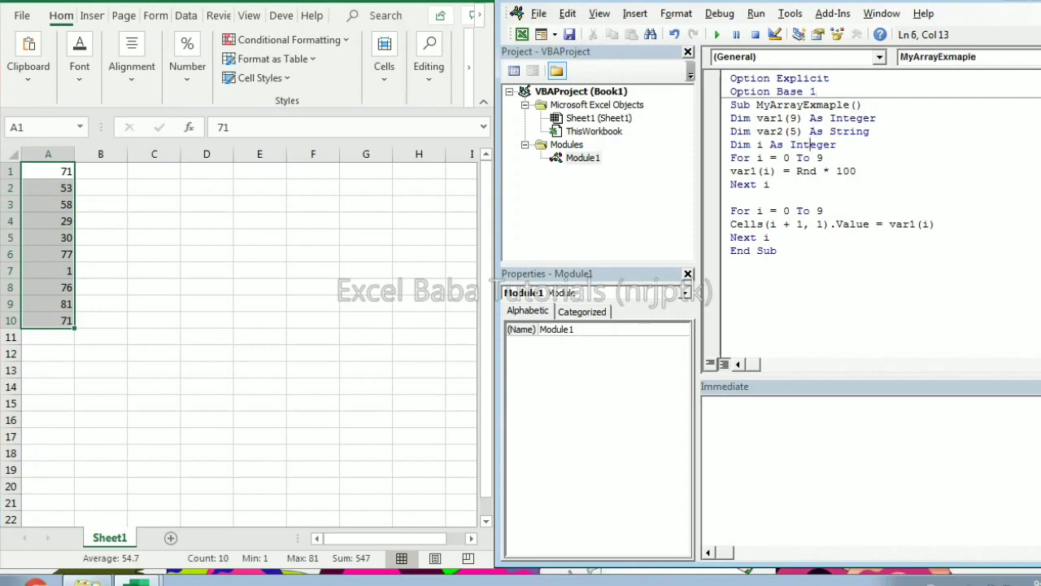
text(1)
key(BackSpace)
key(BackSpace)
text(1)
key(Down)
key(Down)
key(Down)
key(Down)
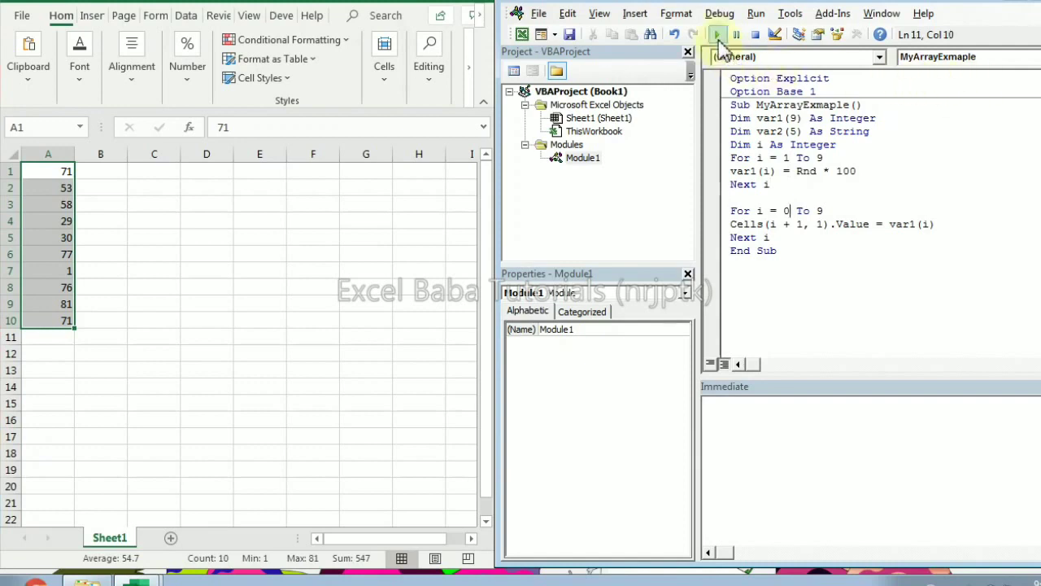
After the run error, remove the + 1 row offset from the Cells line
click(716, 34)
click(556, 267)
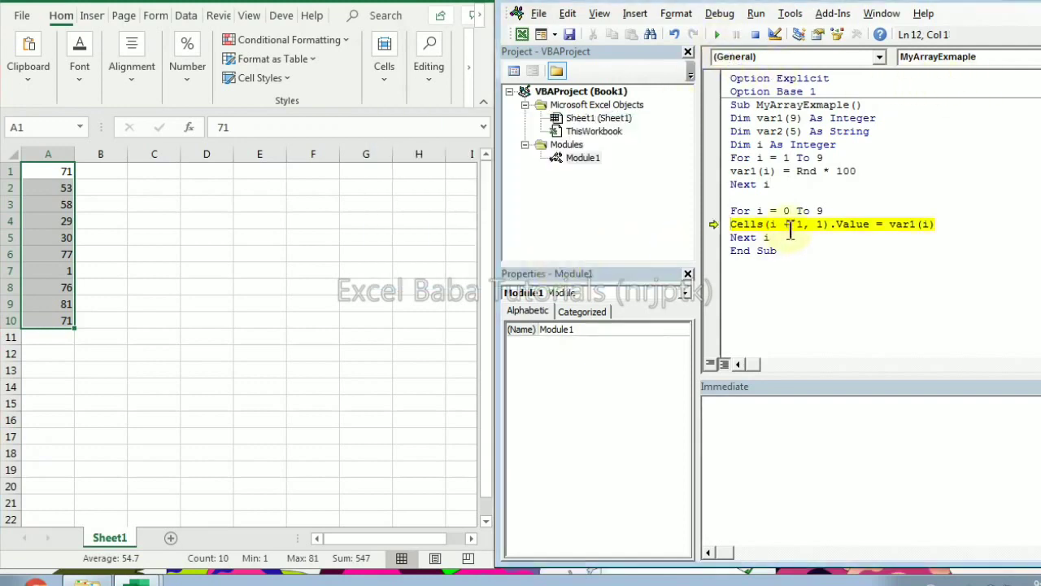
click(755, 34)
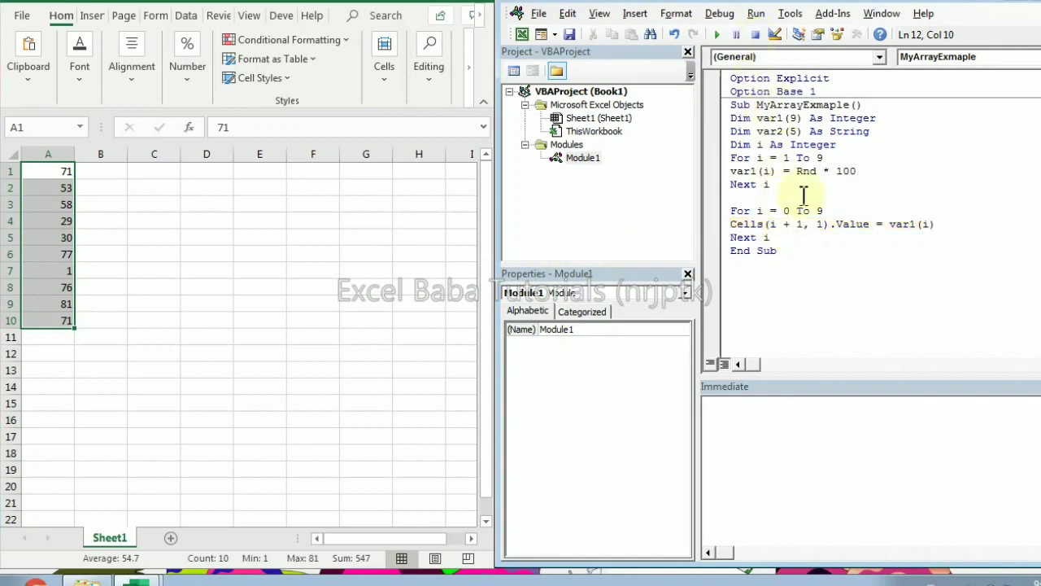
double_click(785, 225)
key(shift+Right)
key(Delete)
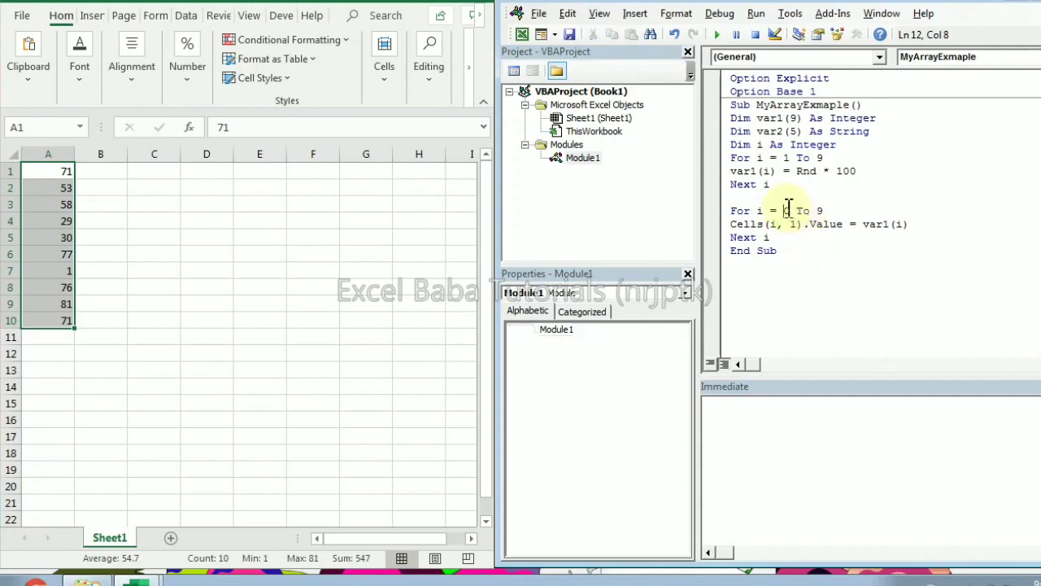
click(805, 236)
Make the second loop start at 1 too, rerun, and end break mode after the error
click(717, 34)
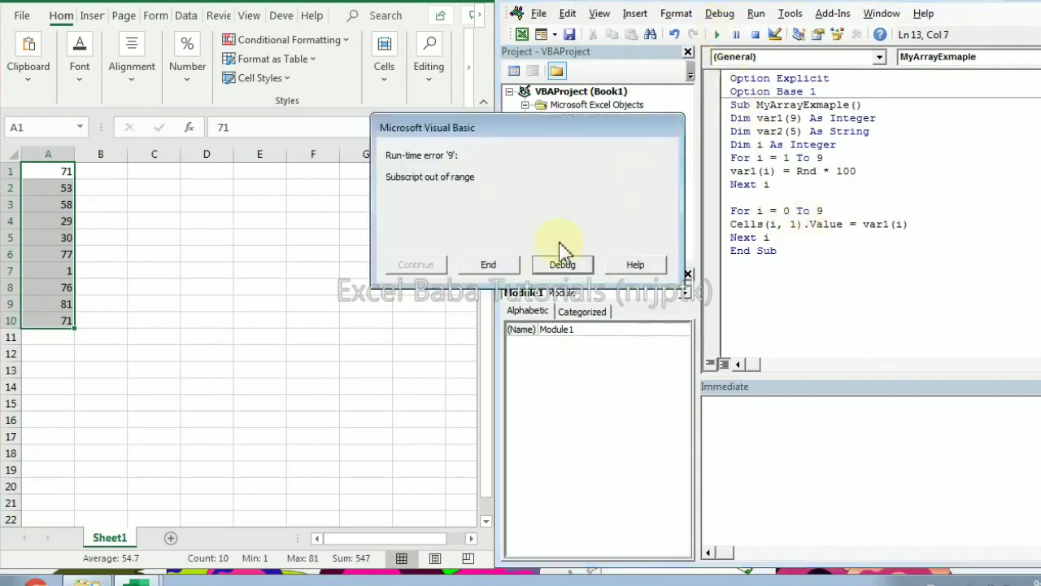
click(562, 261)
double_click(786, 211)
text(1)
click(797, 249)
click(785, 225)
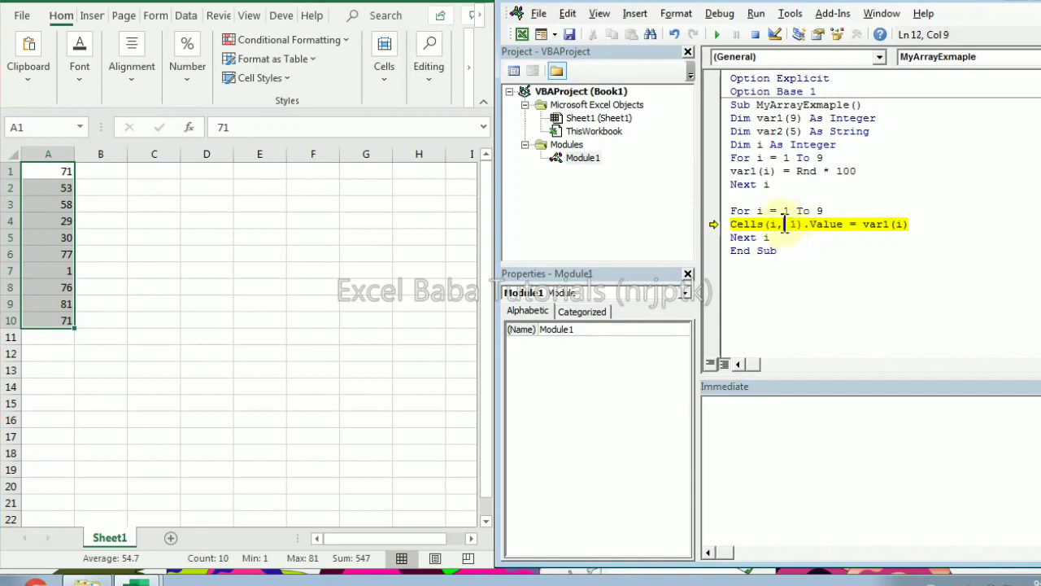
click(717, 34)
click(564, 263)
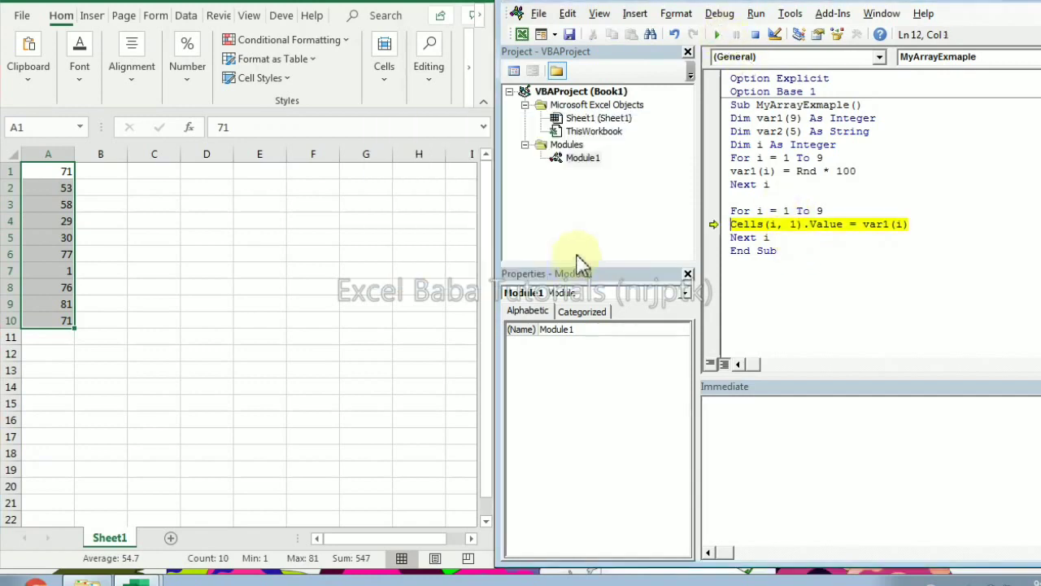
click(755, 34)
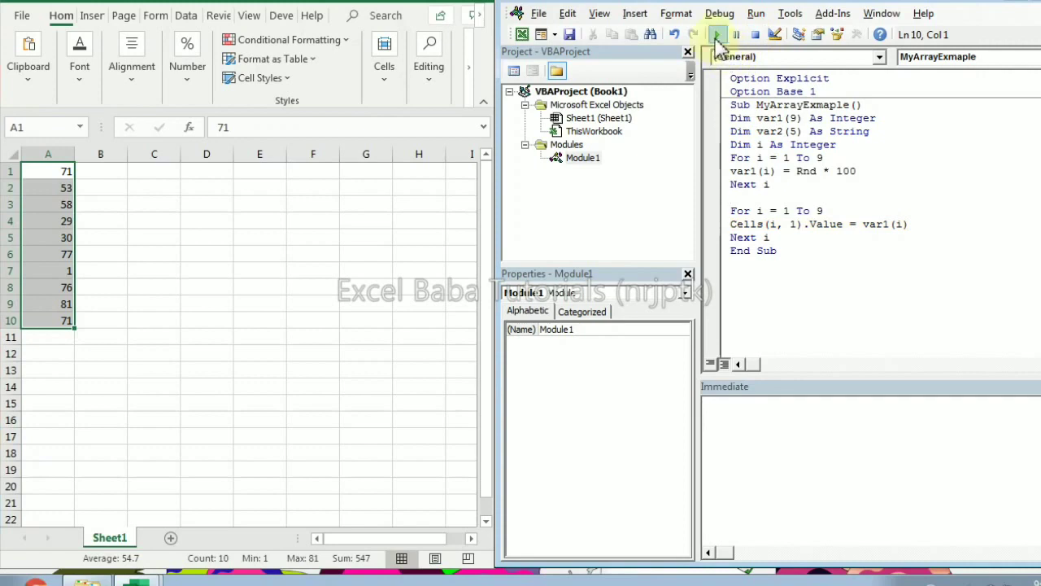
Clear the old A1:A10 values and rerun the macro to fill A1:A9 with random numbers
click(60, 171)
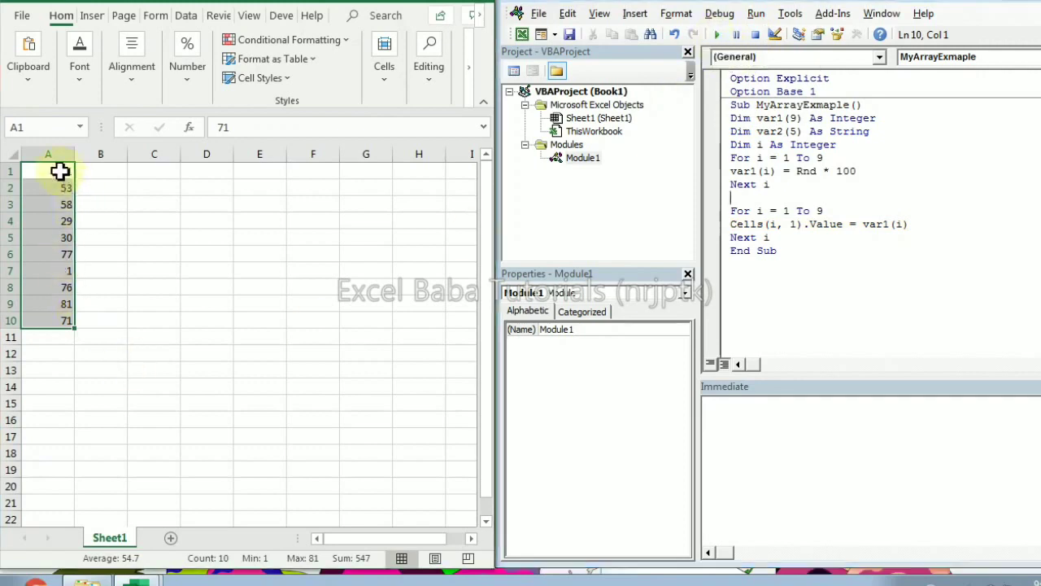
drag(60, 171, 56, 319)
key(Delete)
click(784, 184)
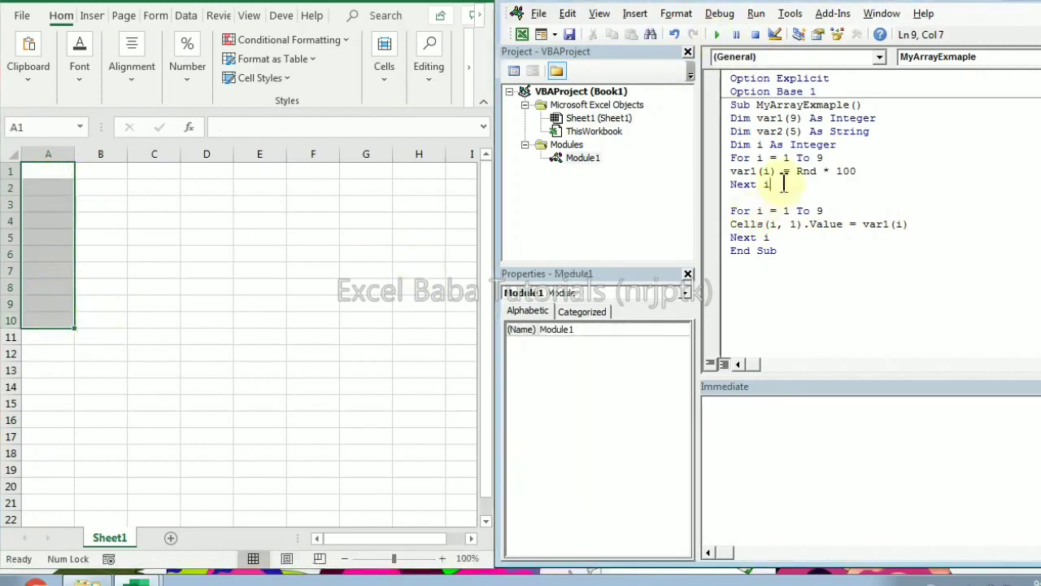
click(50, 204)
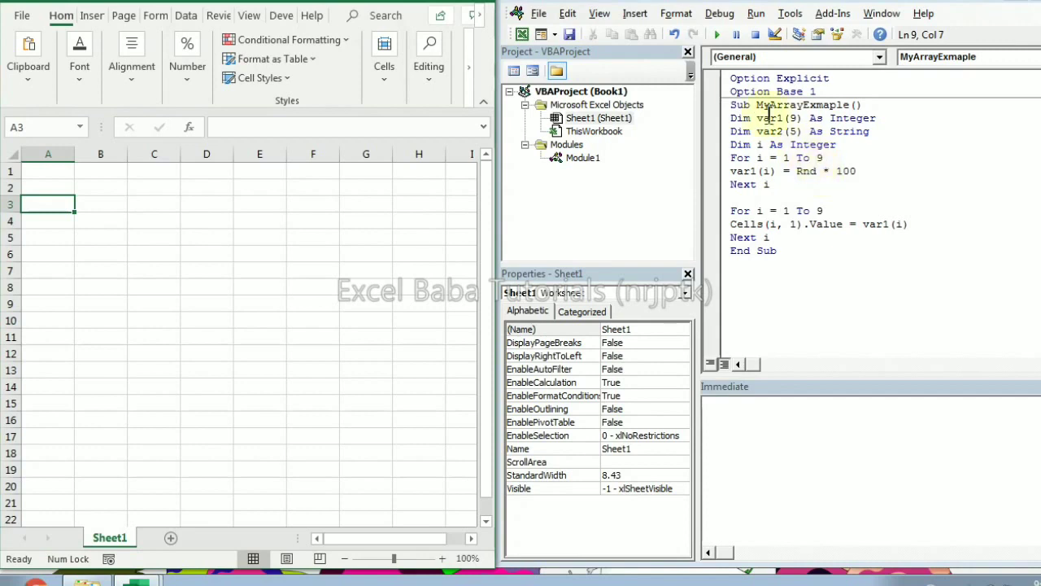
click(717, 36)
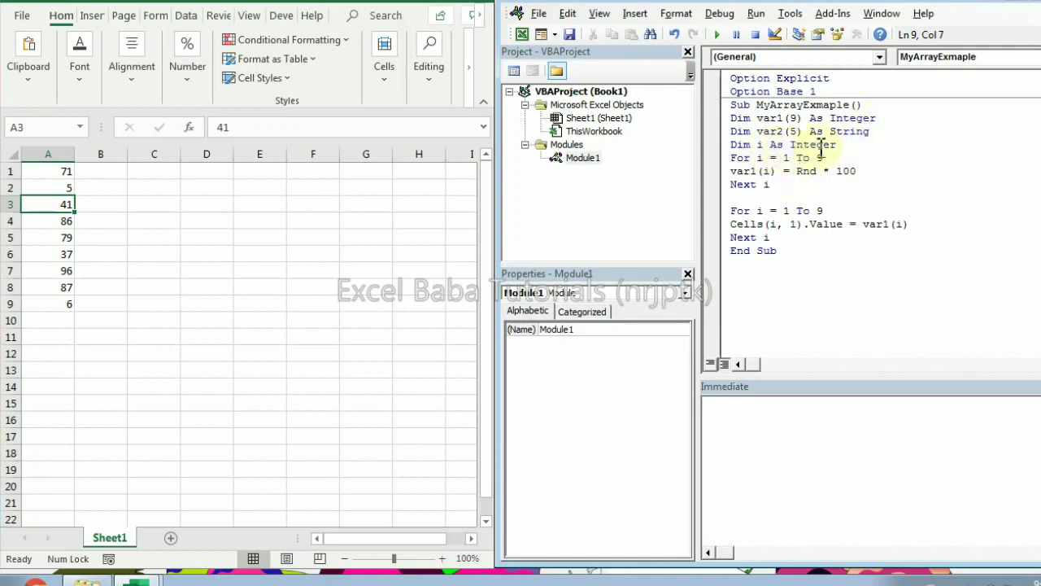
click(790, 119)
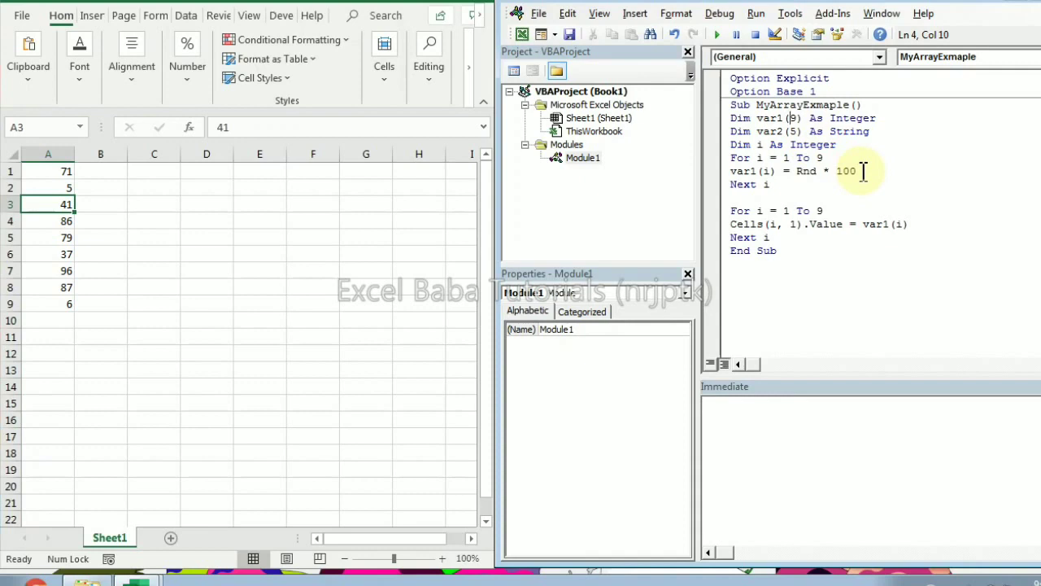
Change the array declaration to var1(6 To 14)
key(Delete)
text(2 )
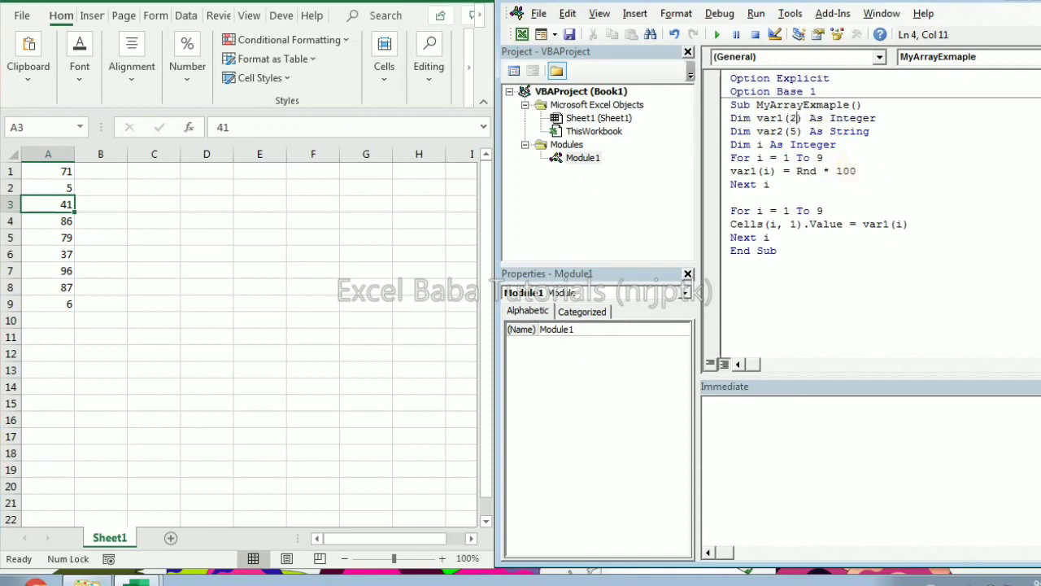
text(to )
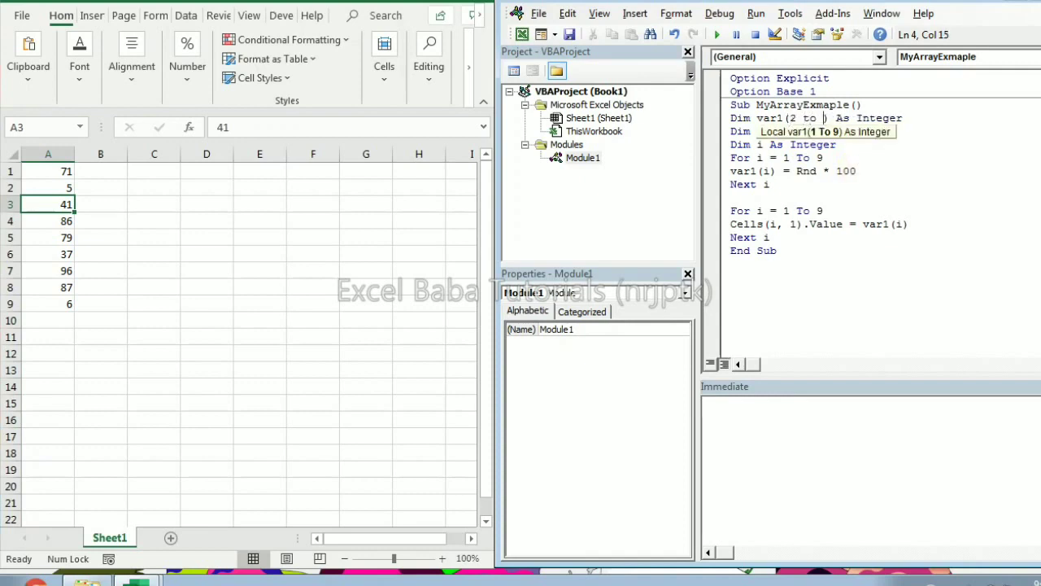
text(14)
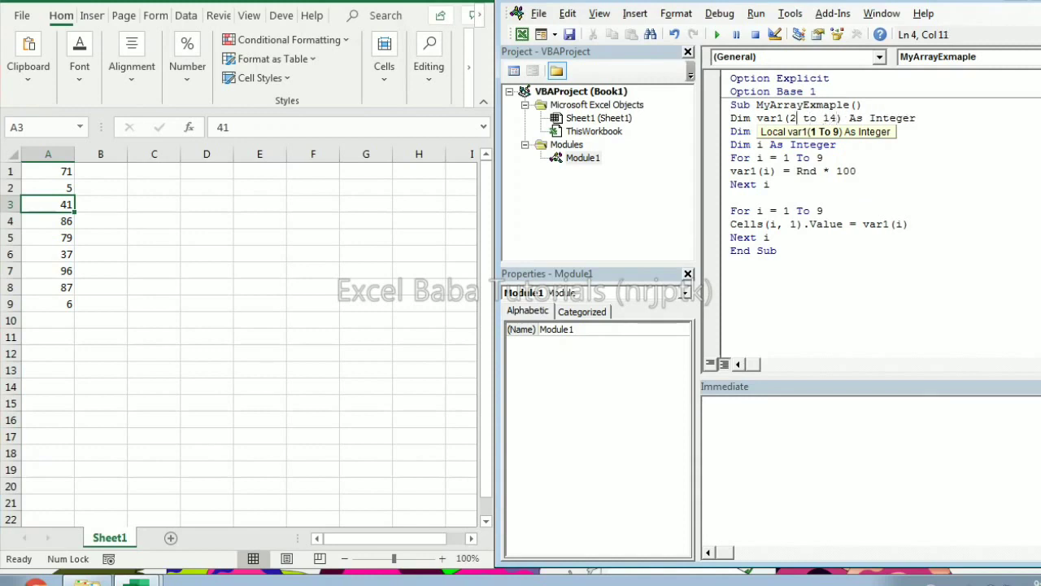
key(BackSpace)
text(6)
key(Down)
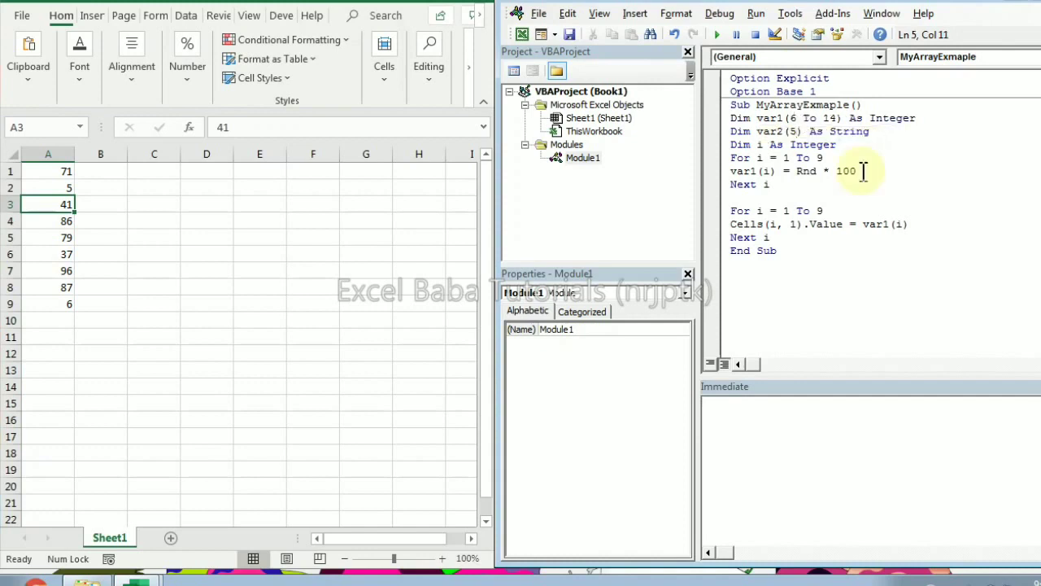
key(Down)
Make both For loops run 6 To 14 and rerun the macro to refill A6:A14
key(BackSpace)
text(6)
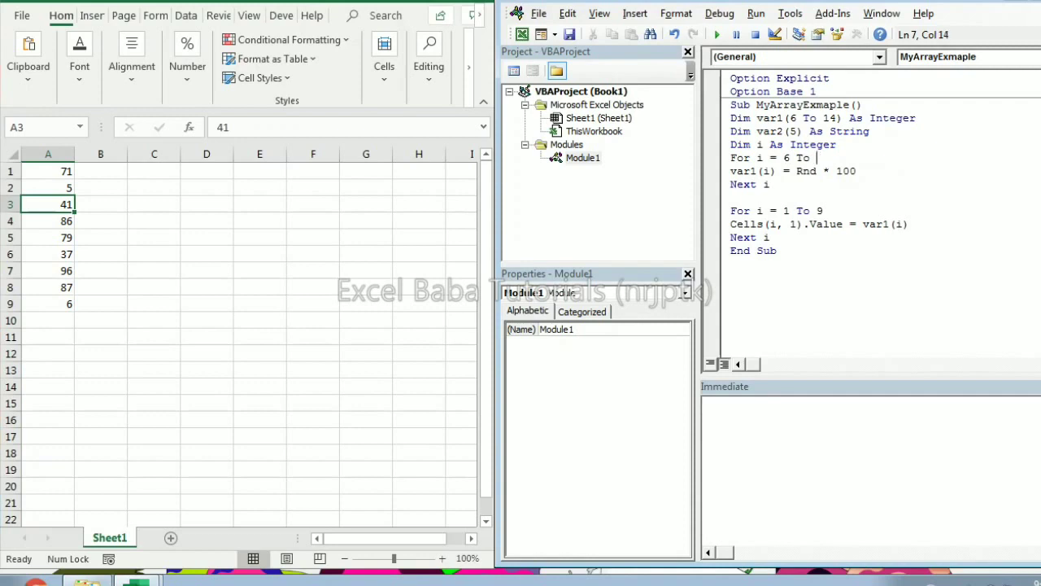
click(731, 197)
click(789, 210)
key(BackSpace)
text(6)
click(822, 211)
key(BackSpace)
text(14)
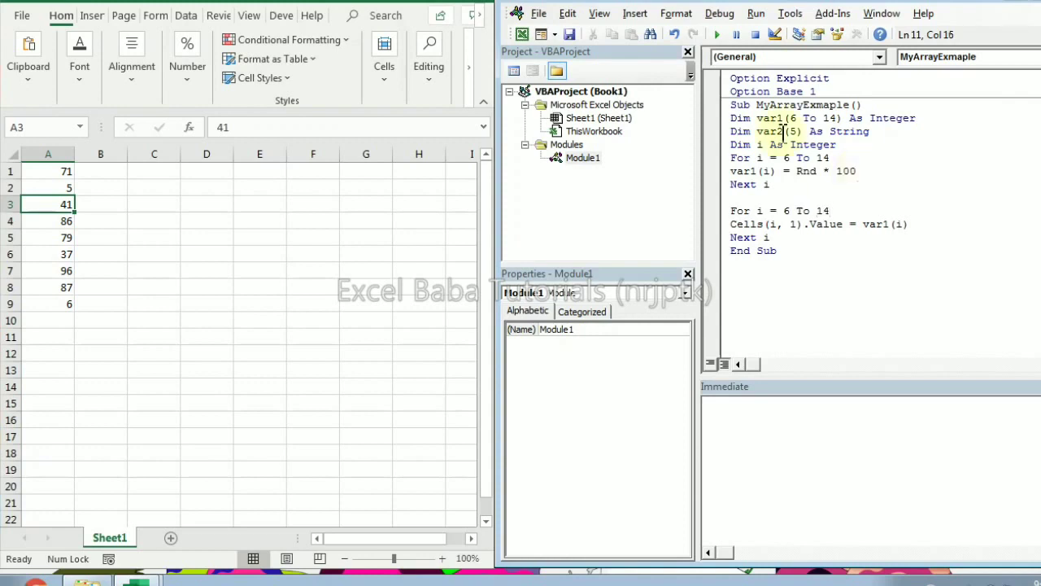
click(803, 118)
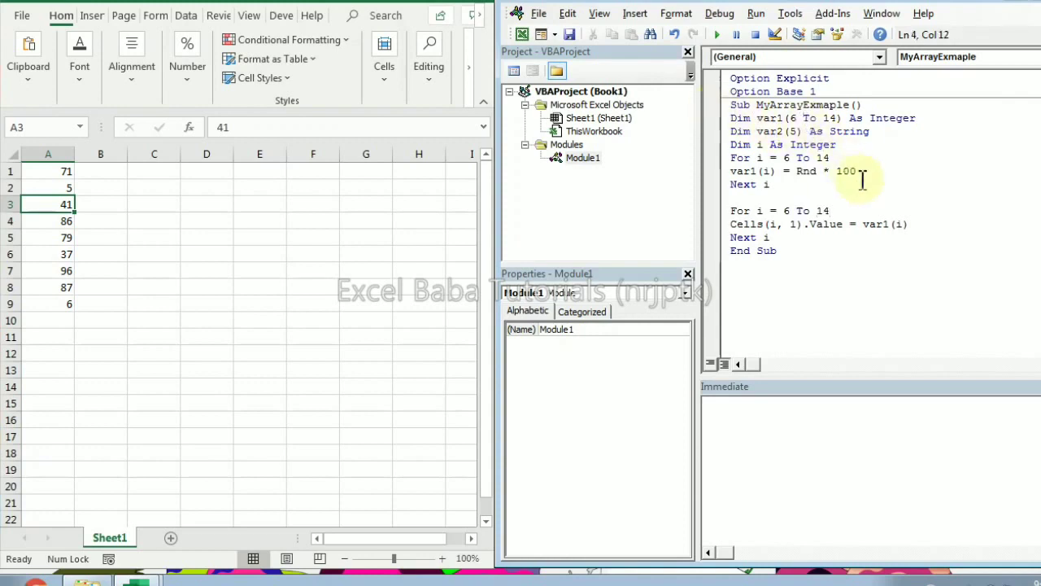
click(716, 34)
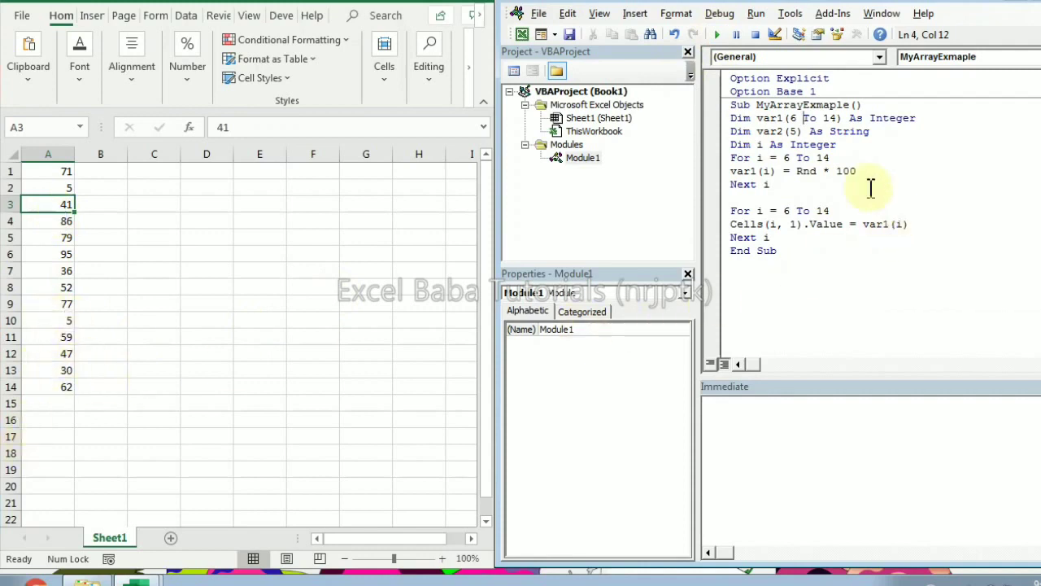
click(802, 249)
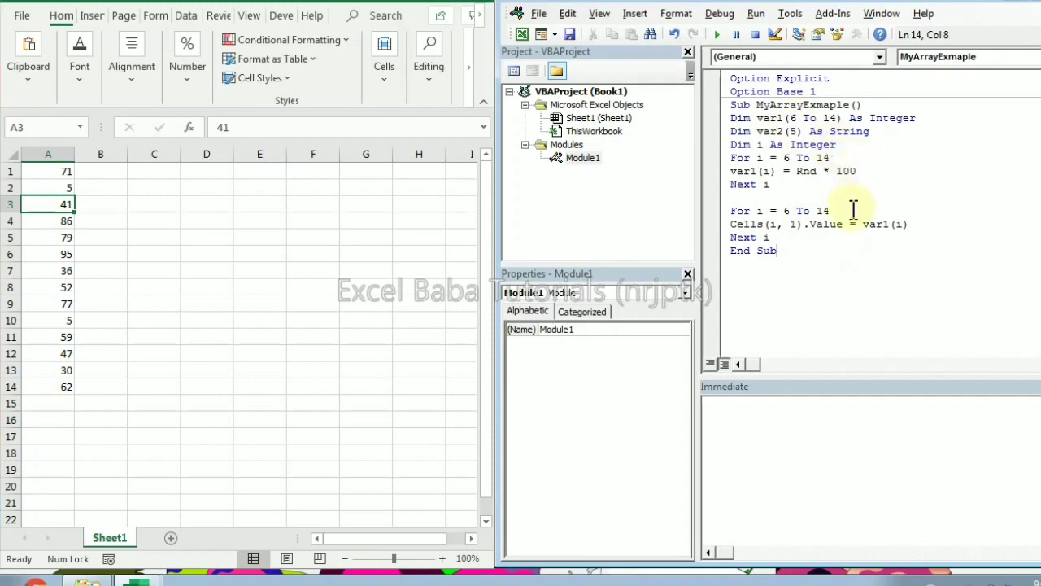
Replace the macro body with the declaration Dim myList(2, 3) As Integer
drag(769, 237, 731, 119)
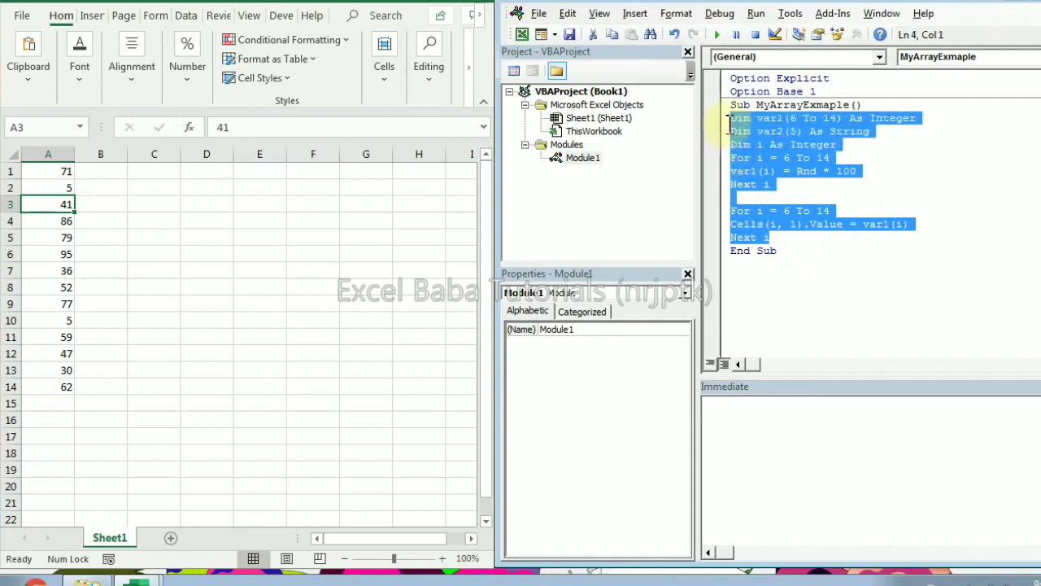
key(Delete)
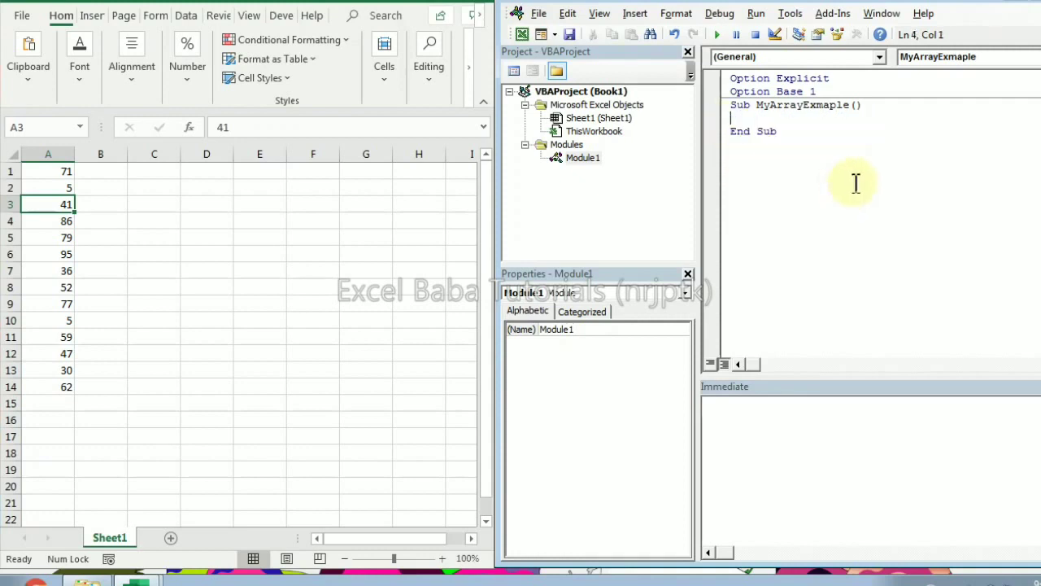
text(Dim)
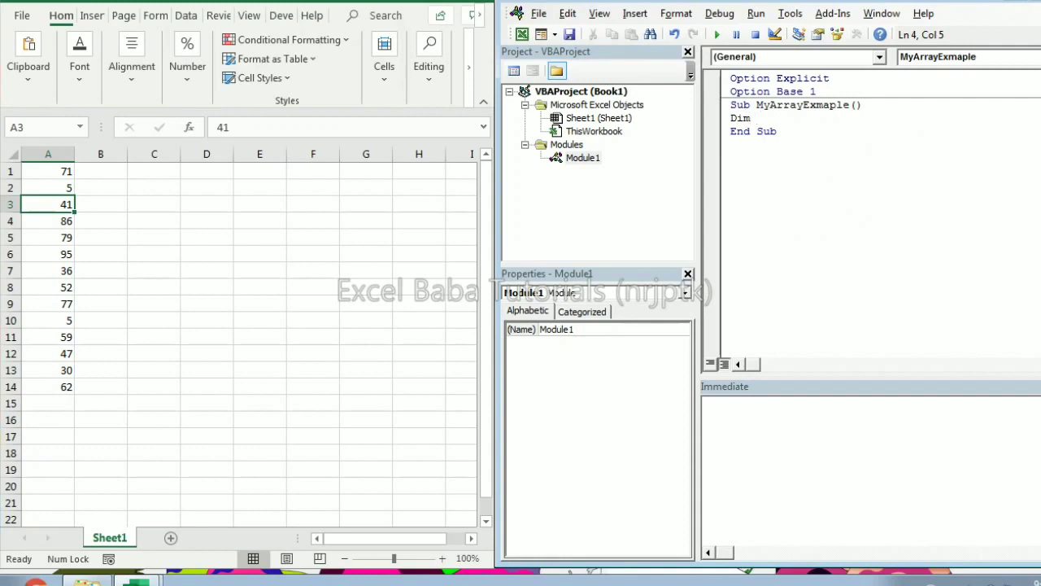
text(List()
text(2,3)
click(778, 131)
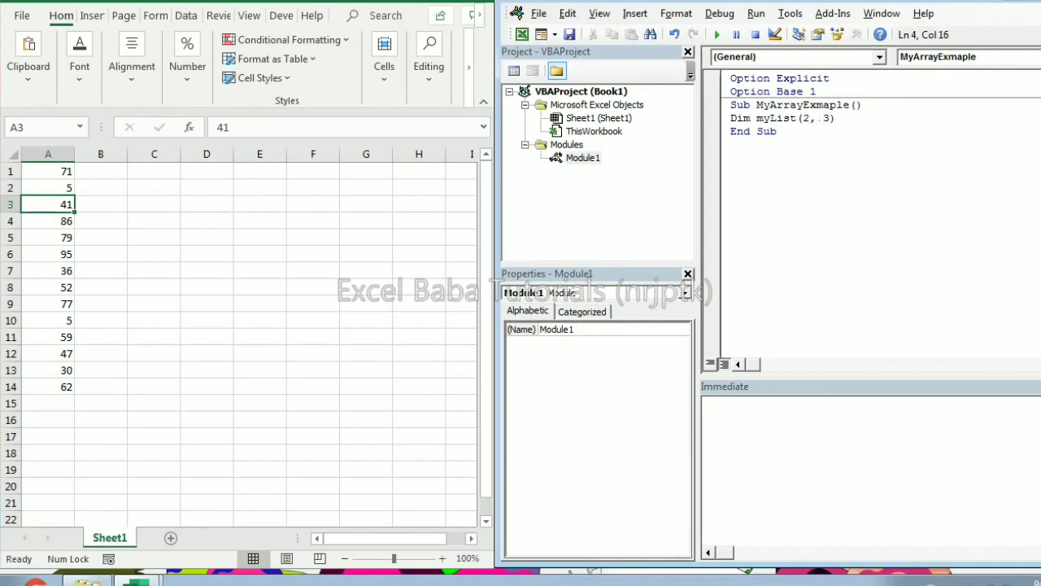
text(as int)
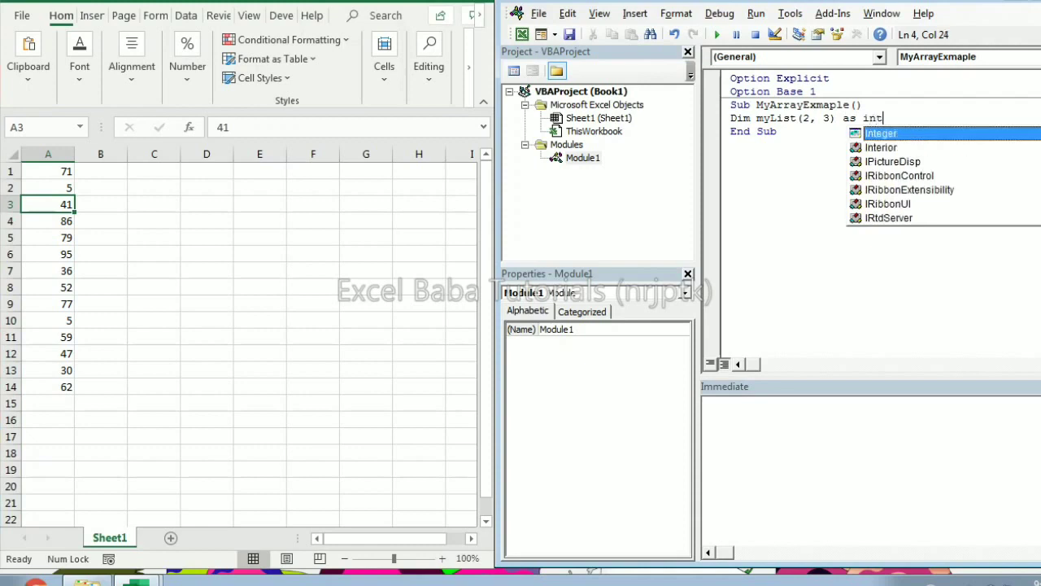
key(Return)
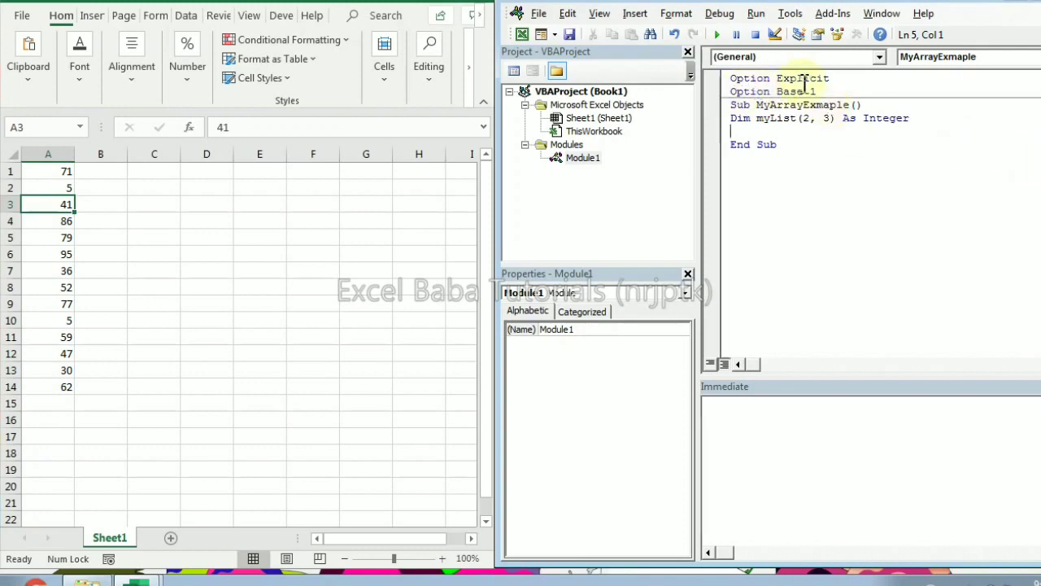
Add the line myList(1, 1) = 10 below the declaration
click(803, 118)
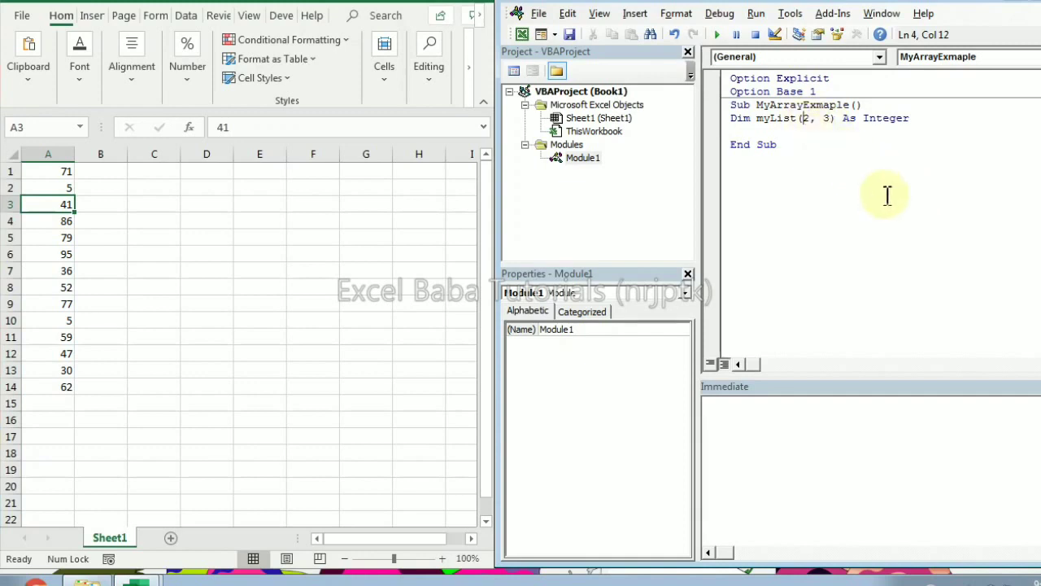
key(Down)
text(m)
text(ist)
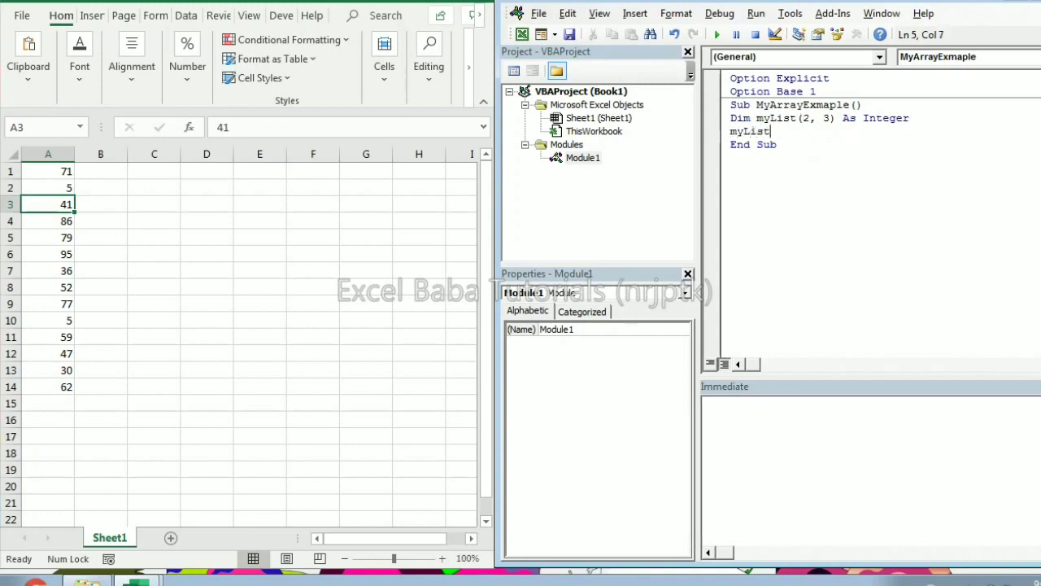
text((0)
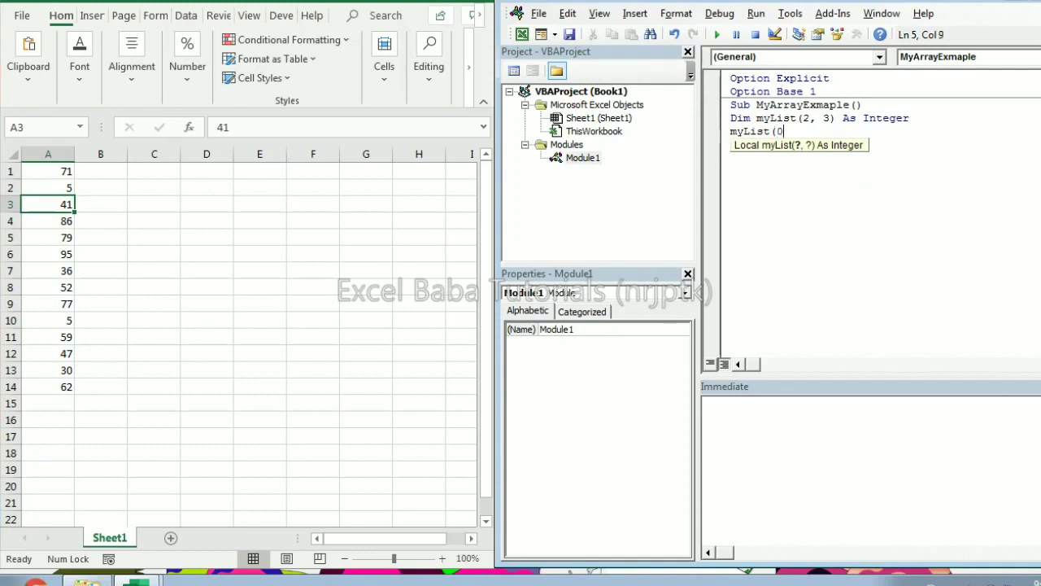
text(,1)
text().va)
key(BackSpace)
key(BackSpace)
key(BackSpace)
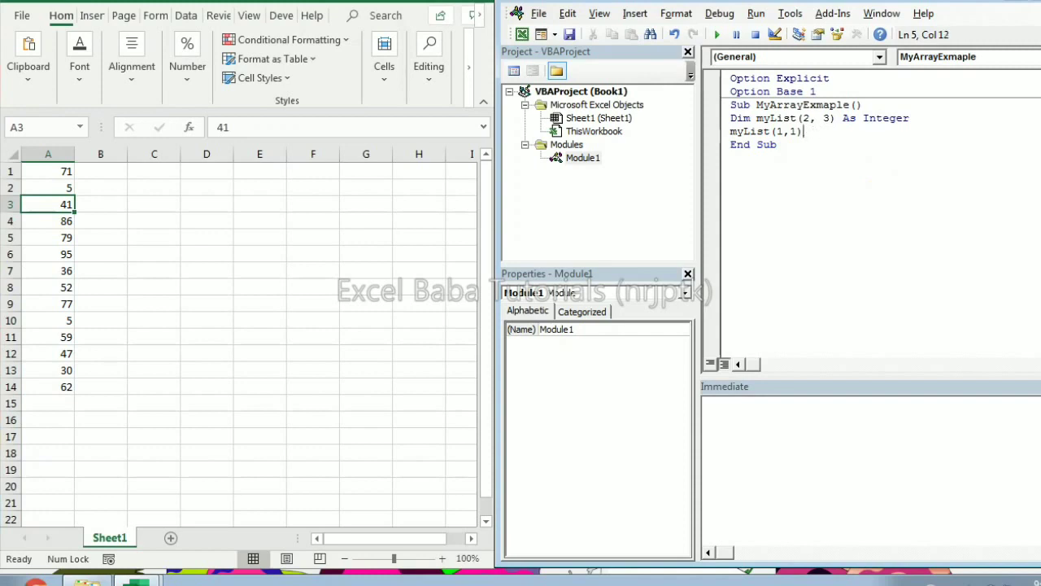
text(10)
key(Return)
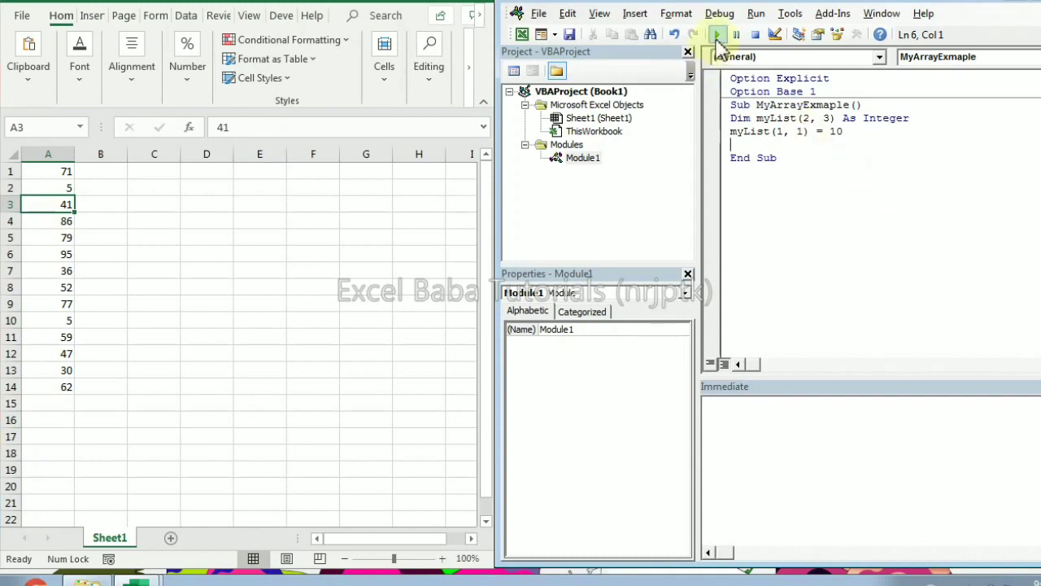
Delete the myList(1, 1) = 10 line
click(783, 135)
drag(850, 132, 750, 146)
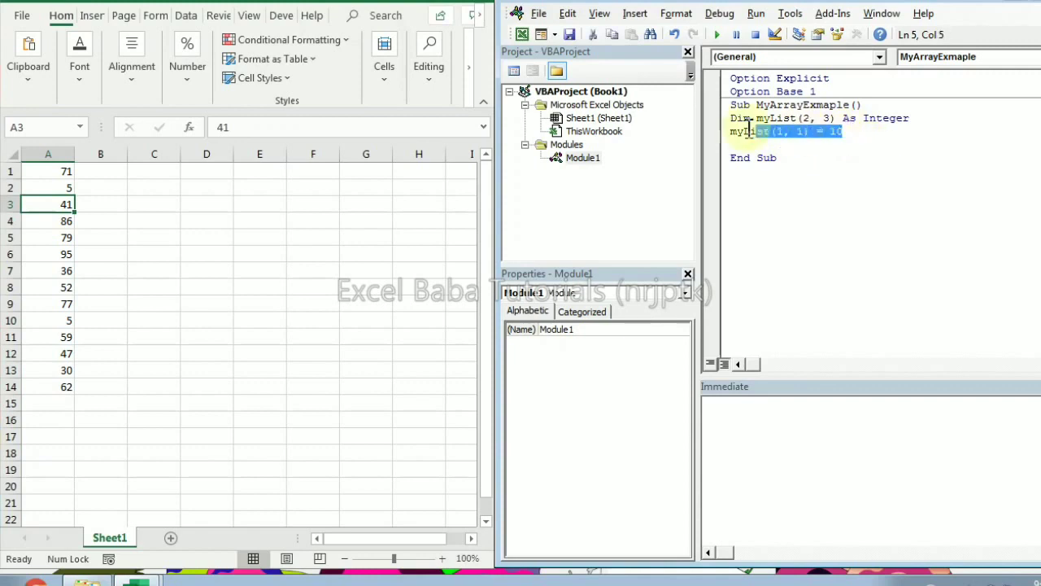
key(Delete)
drag(813, 95, 810, 106)
Change the declaration to Dim myList(2 To 9, 3 To 6) As Integer
click(810, 121)
text(to 9)
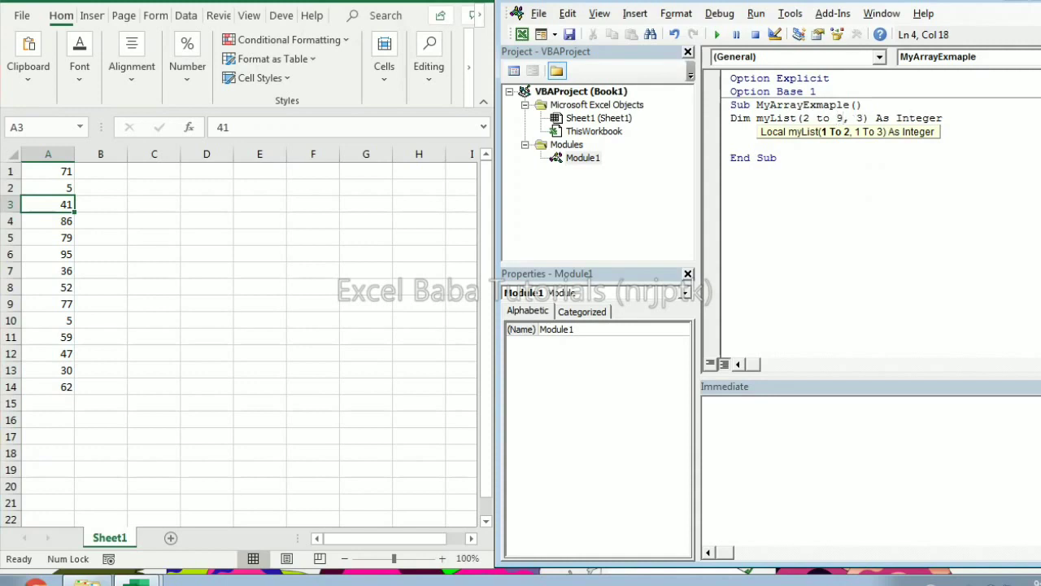
key(Down)
key(Up)
key(Right)
key(Right)
text(to 6)
key(Down)
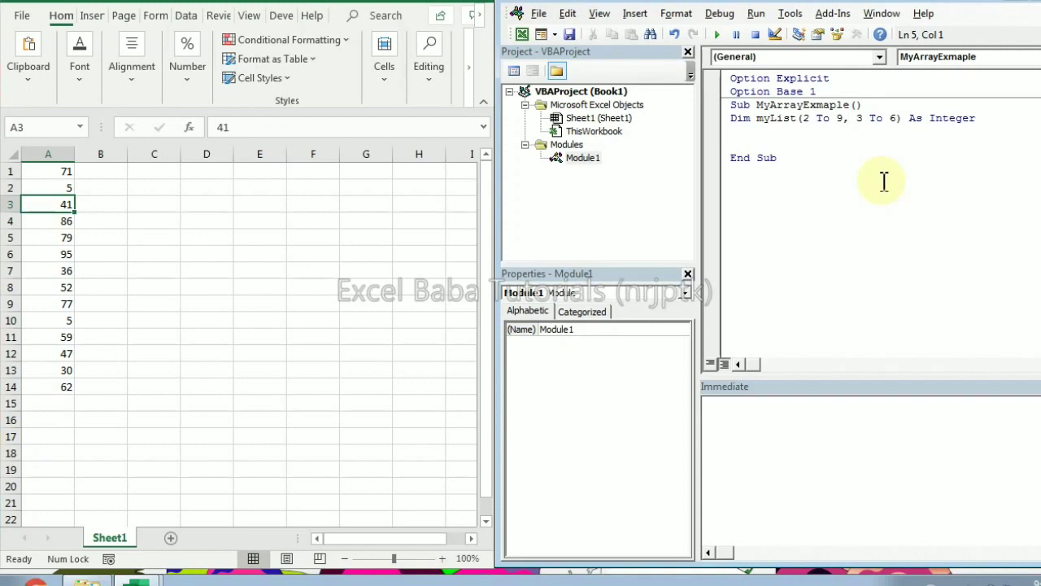
key(Return)
Declare the loop counters i and j As Integer
text(for)
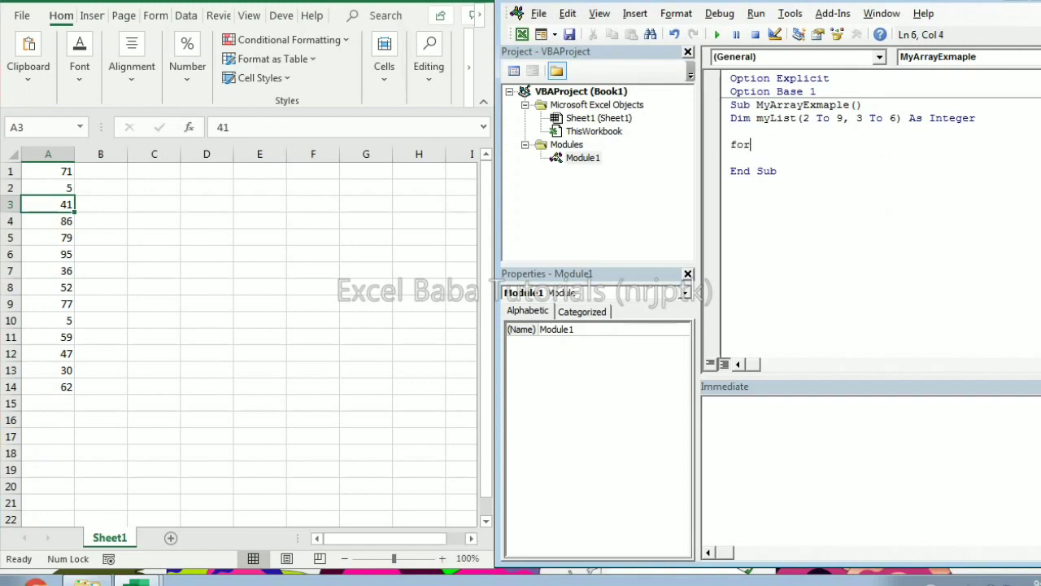
key(BackSpace)
key(BackSpace)
key(BackSpace)
text(dim i as integer,j as Integer)
key(Return)
Write nested loops For i = 2 To 9 and For j = 3 To 6 setting myList(i, j) = i + j
text(for ()
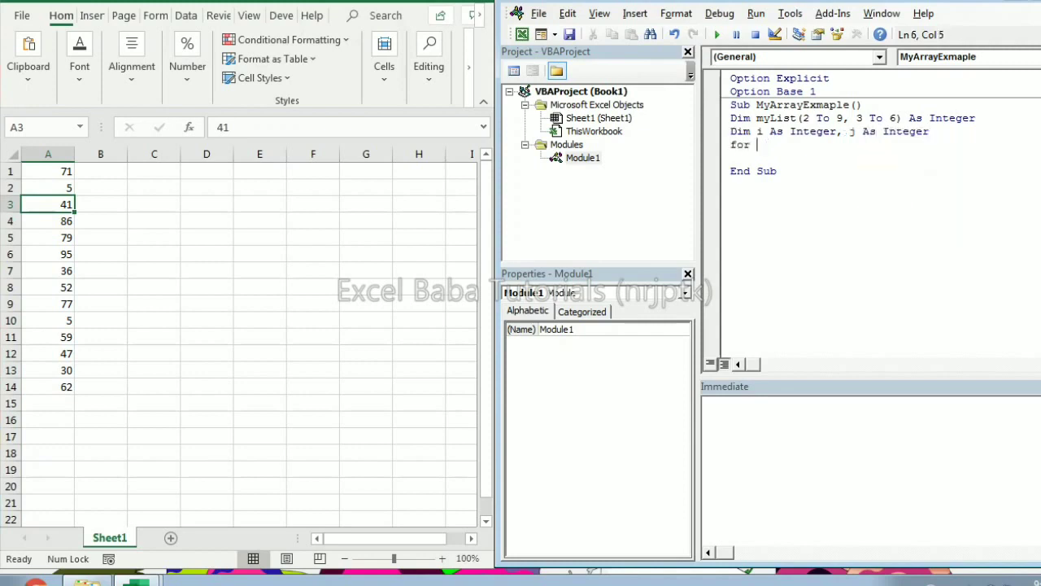
text(2 to 9)
key(Return)
key(Return)
text(Next i)
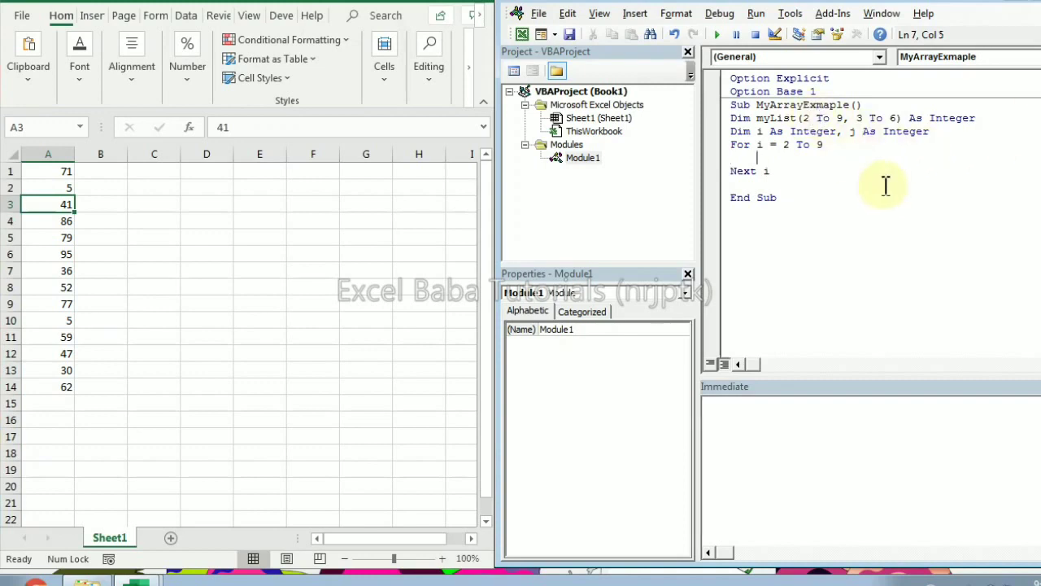
text(for j=)
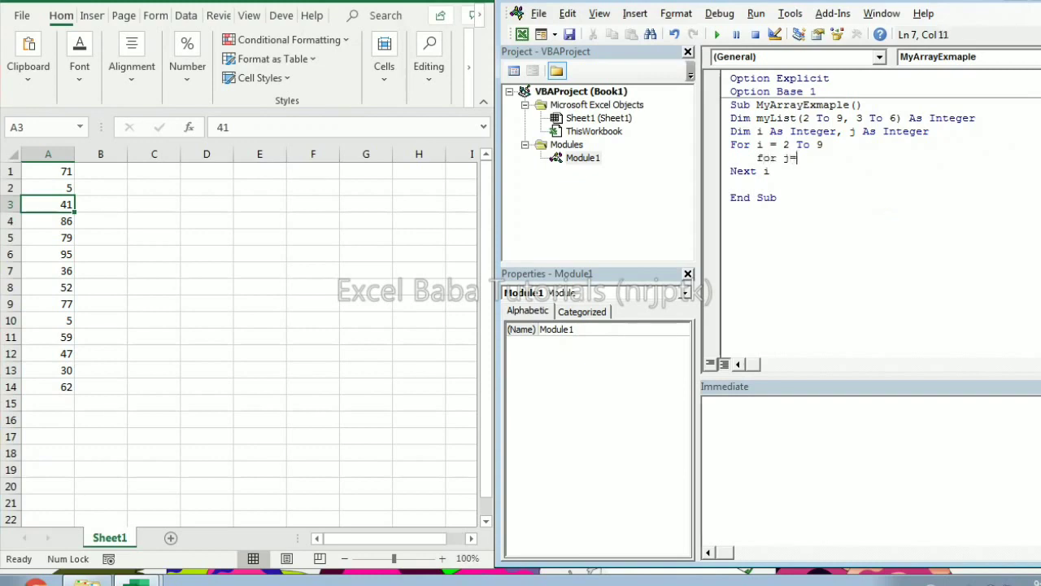
text(3 to)
key(Return)
key(Return)
text(Next j)
key(Up)
key(Tab)
text(myList()
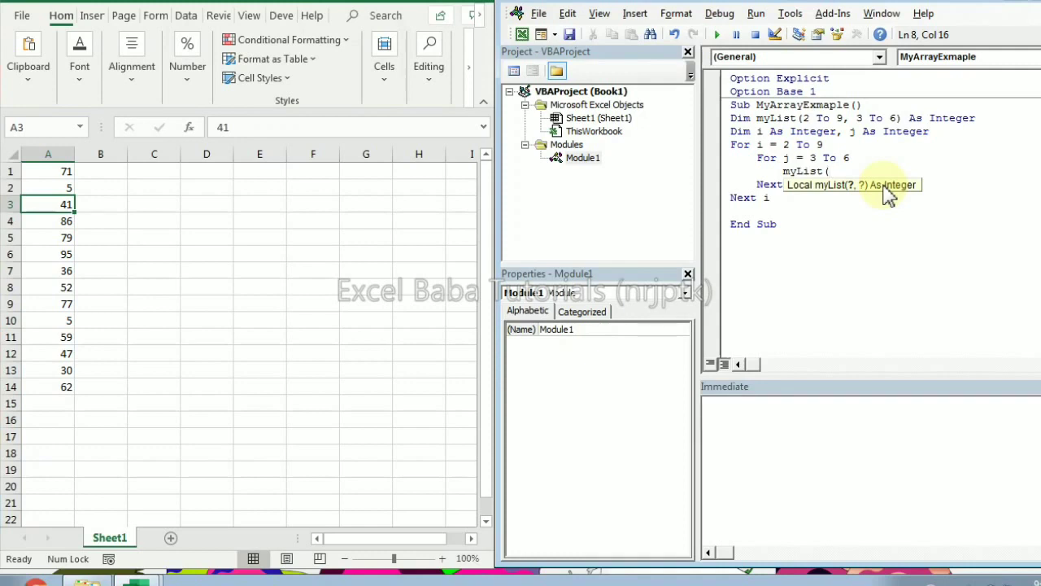
text(i,j).)
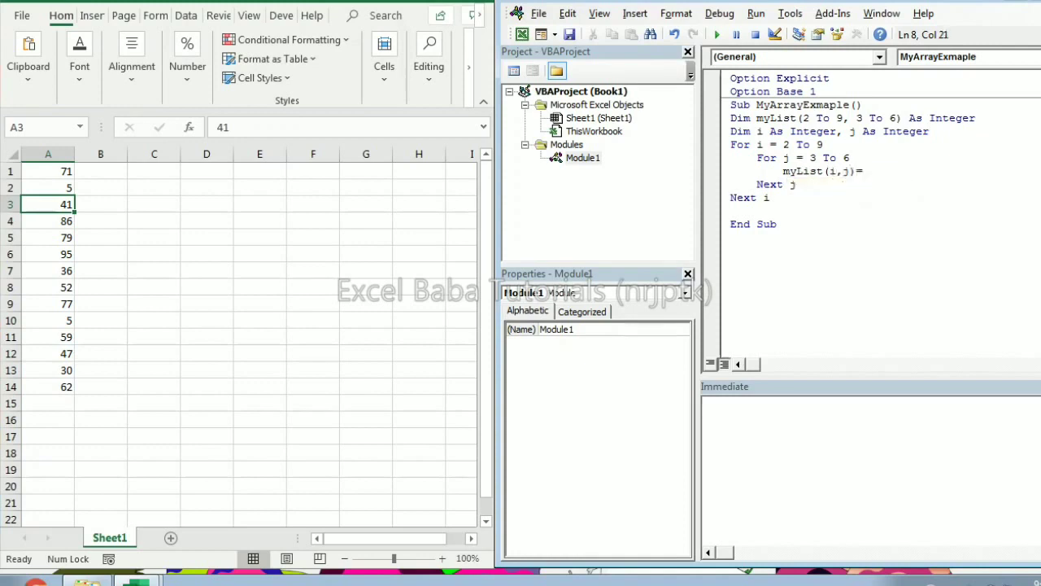
text(+j)
key(Down)
key(Down)
Copy the nested loop block and paste a second copy below it
key(shift+Home)
key(shift+Up)
key(shift+Up)
key(shift+Up)
key(shift+Up)
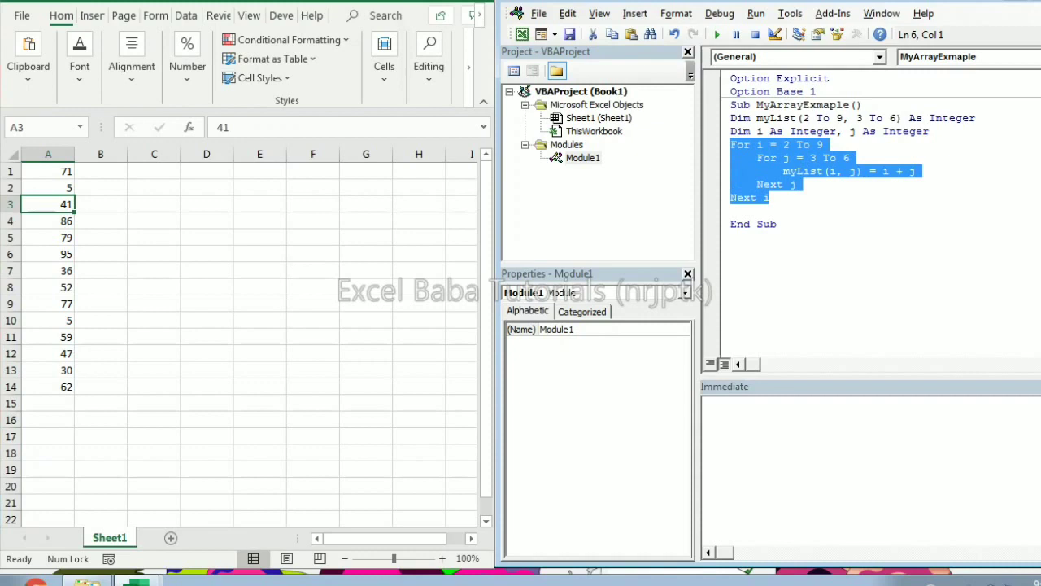
key(ctrl+c)
key(Down)
key(Down)
key(Down)
key(Return)
key(ctrl+v)
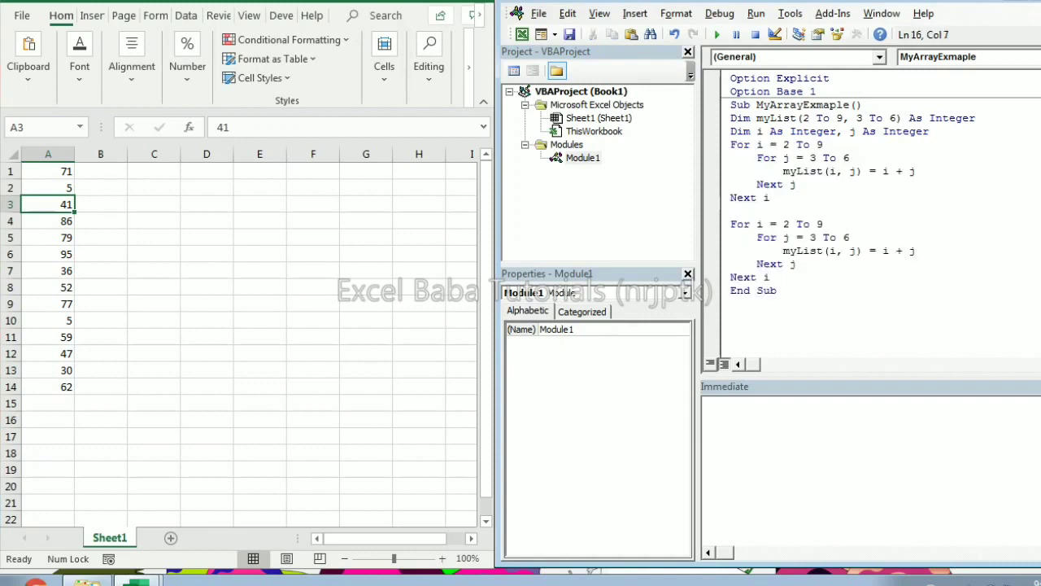
Clear the old values from A1:A14 on the worksheet
click(67, 174)
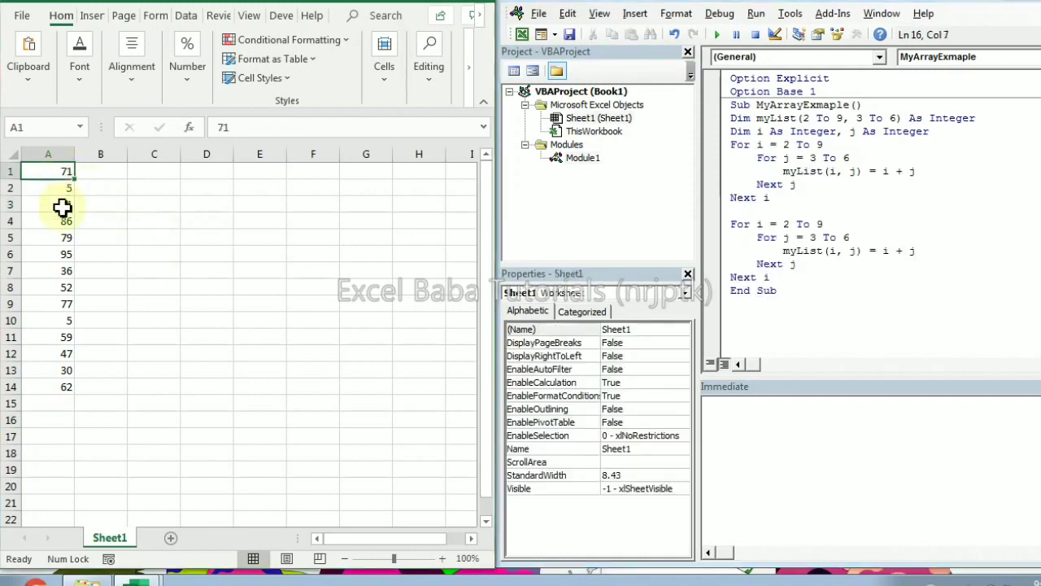
shift+click(49, 388)
key(Delete)
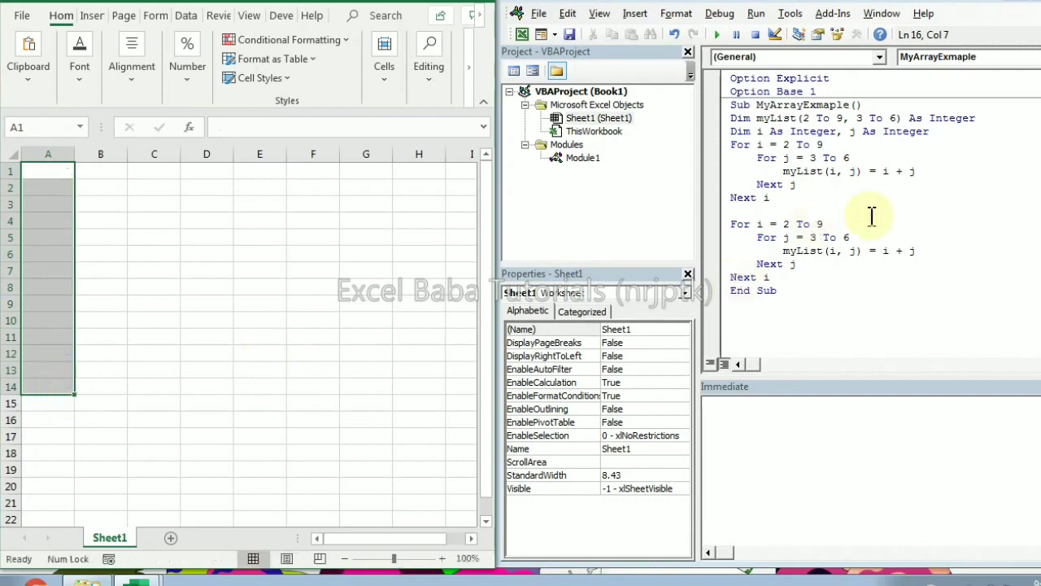
Change the copy's inner line to Cells(i, j).Value = myList(i, j) and run, filling C2:F9
click(874, 237)
click(784, 251)
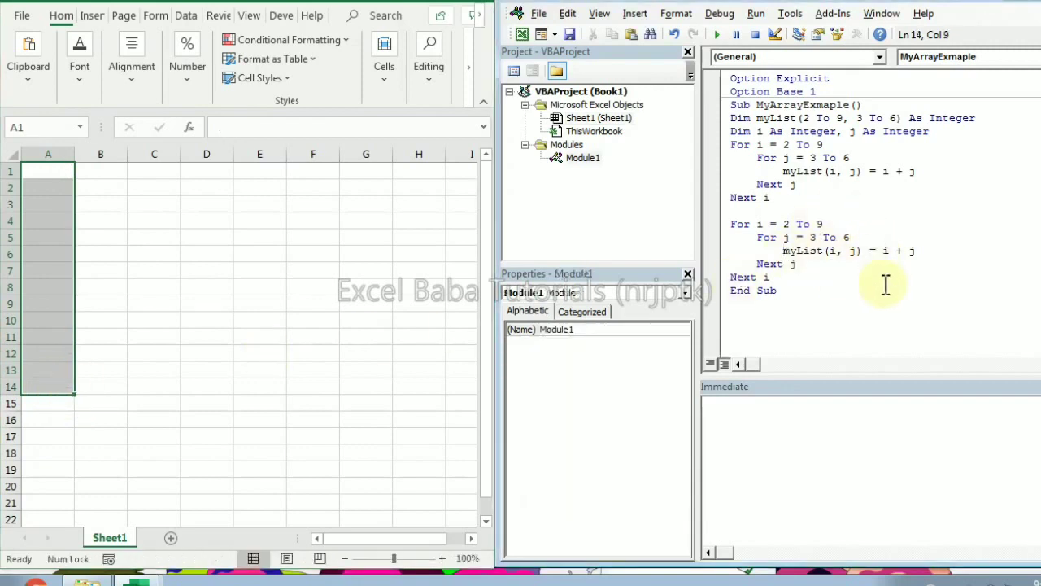
text(cells )
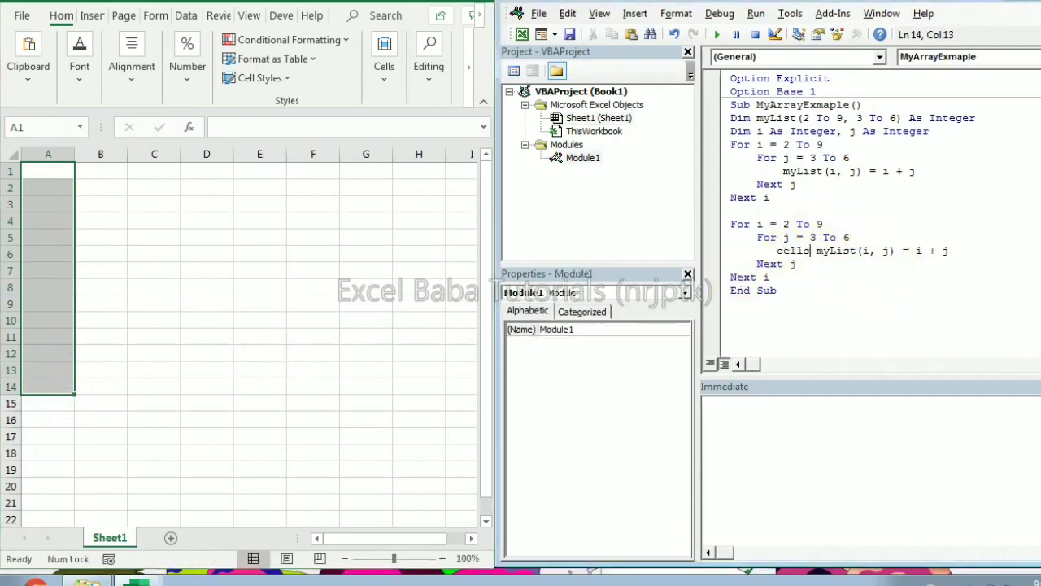
text((i,j)
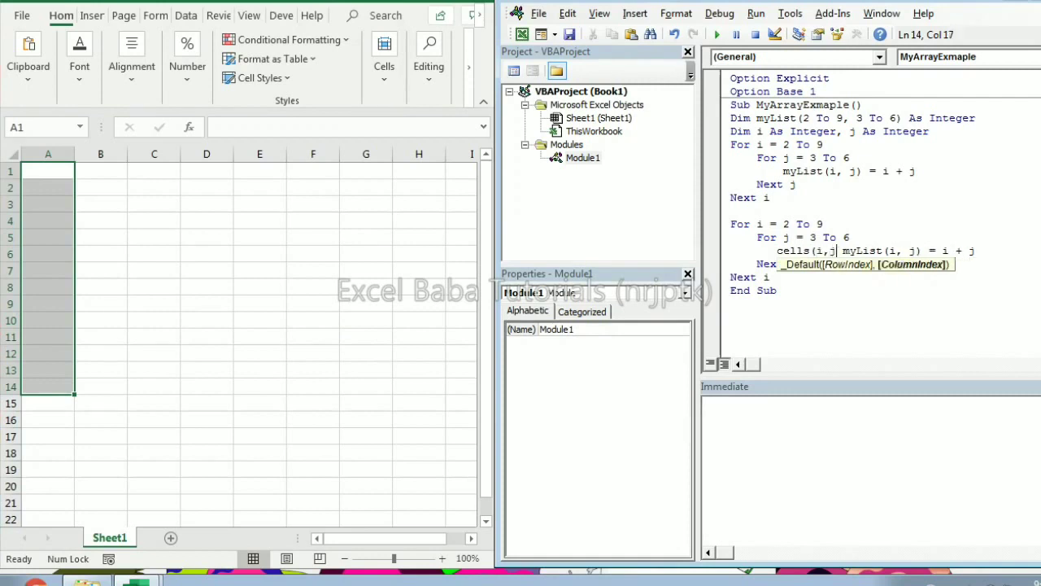
text().value)
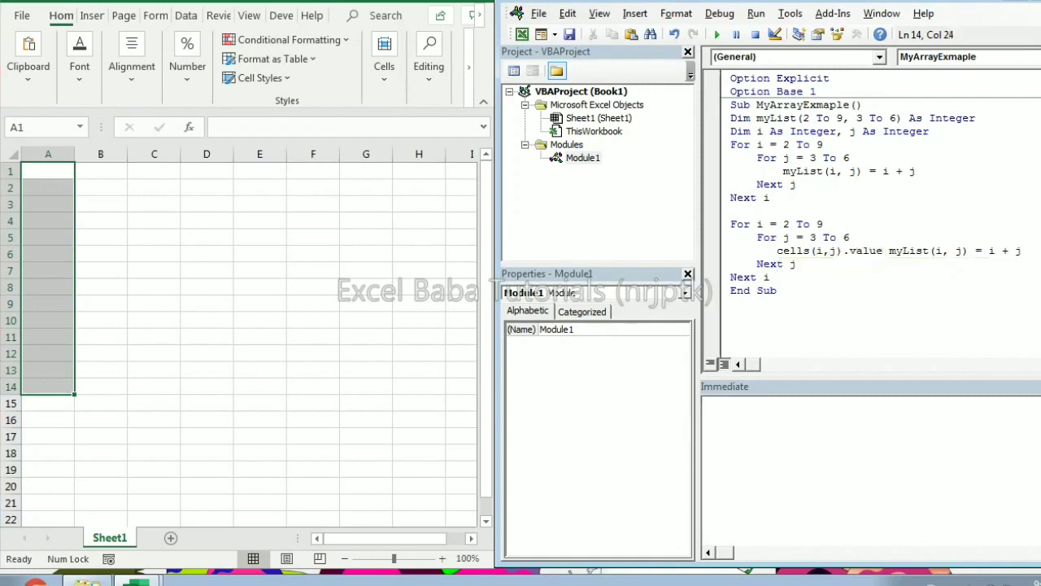
text(=)
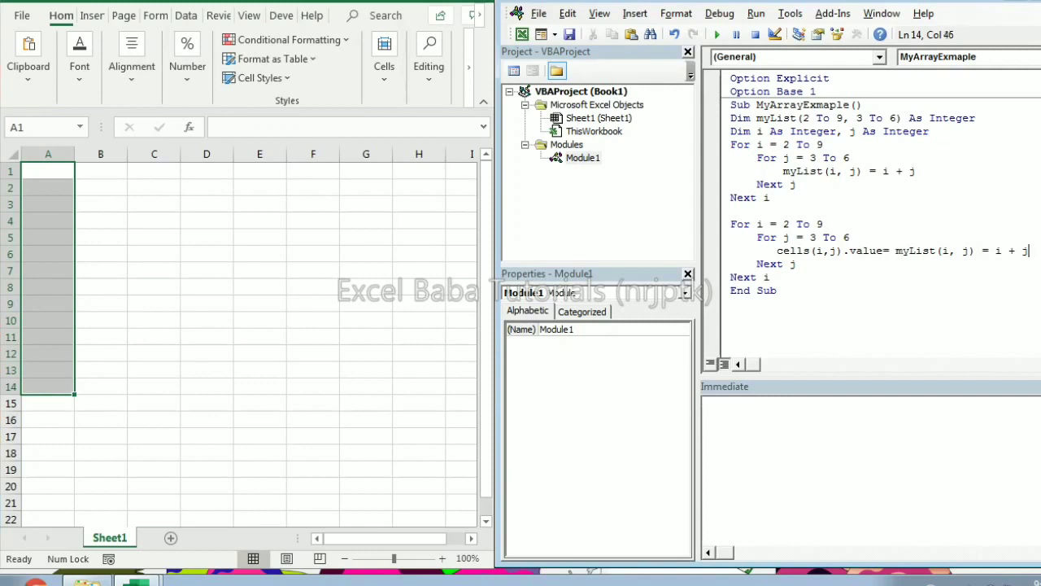
key(Down)
key(Up)
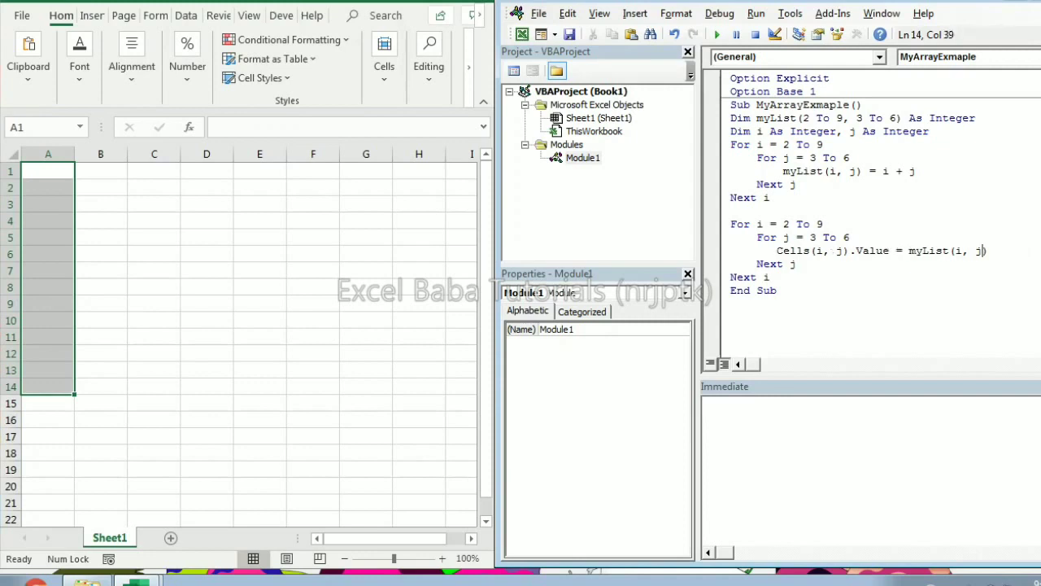
click(717, 36)
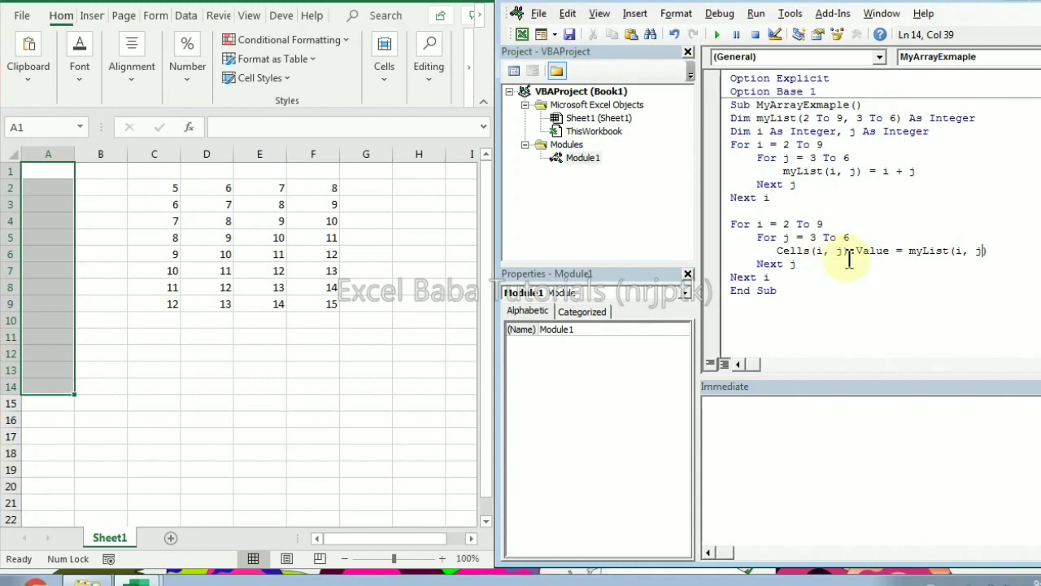
Change the write line to Cells(i + j, 1), run it, and inspect the value in A5
click(820, 252)
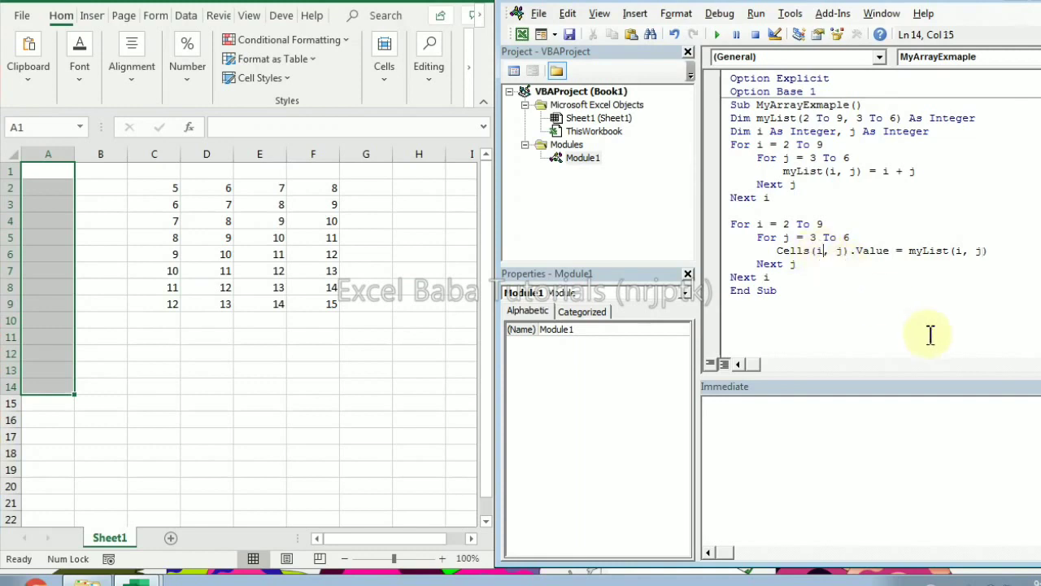
text(+j)
key(Delete)
key(Delete)
text(1)
key(Down)
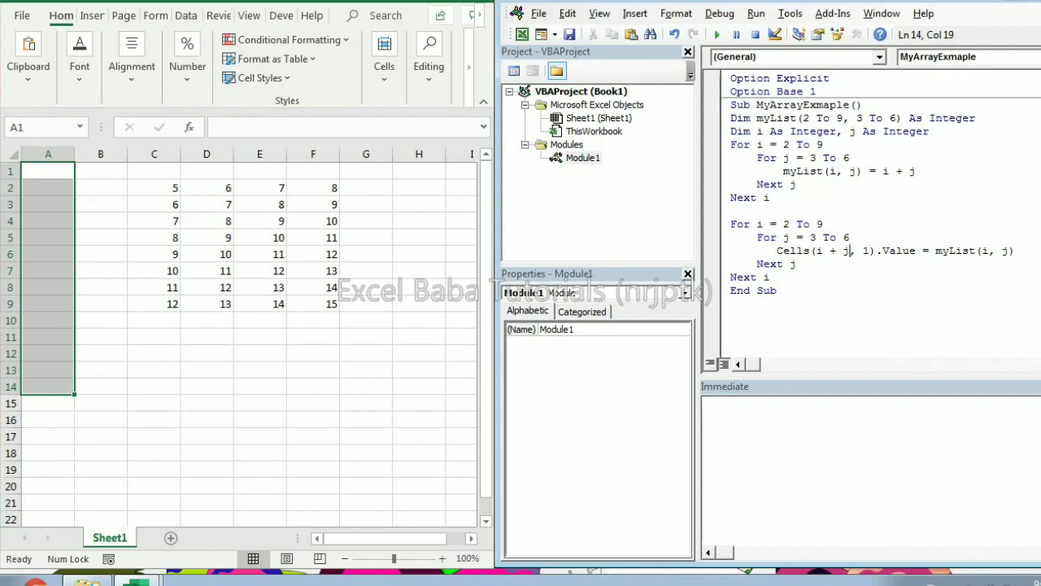
click(717, 34)
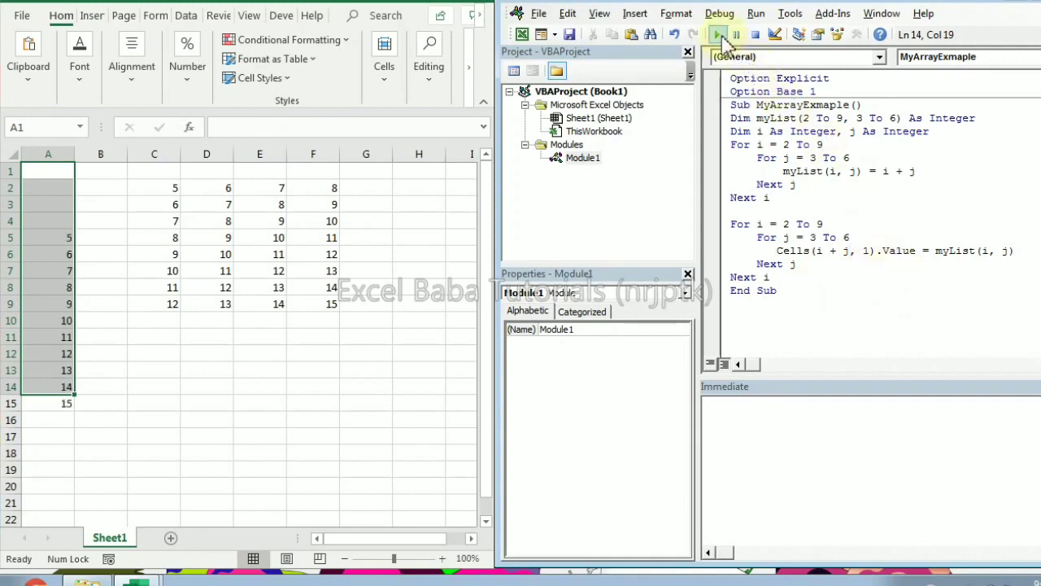
click(137, 246)
click(61, 239)
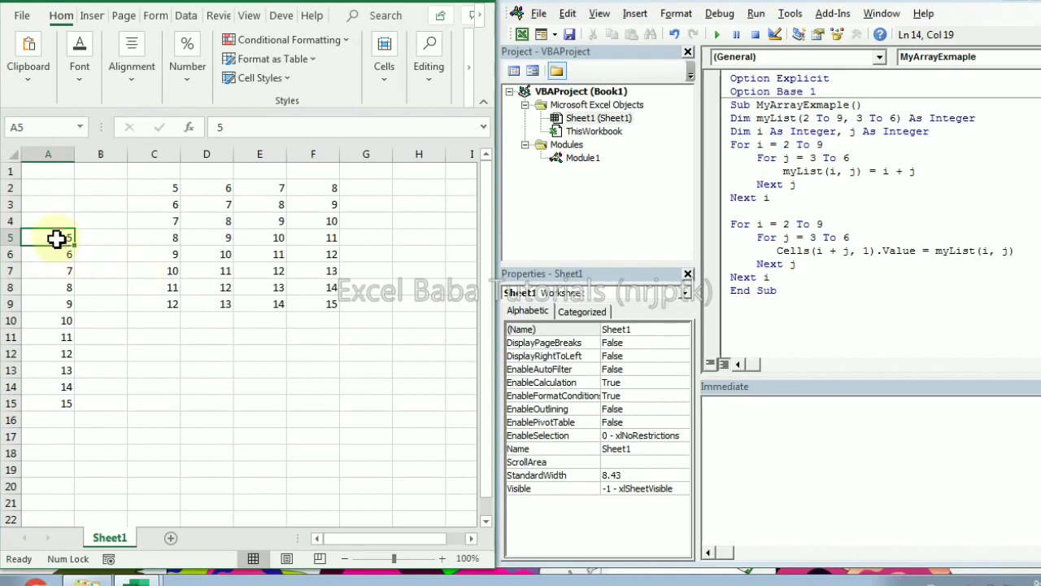
Clear the test values from A5:A15
click(846, 251)
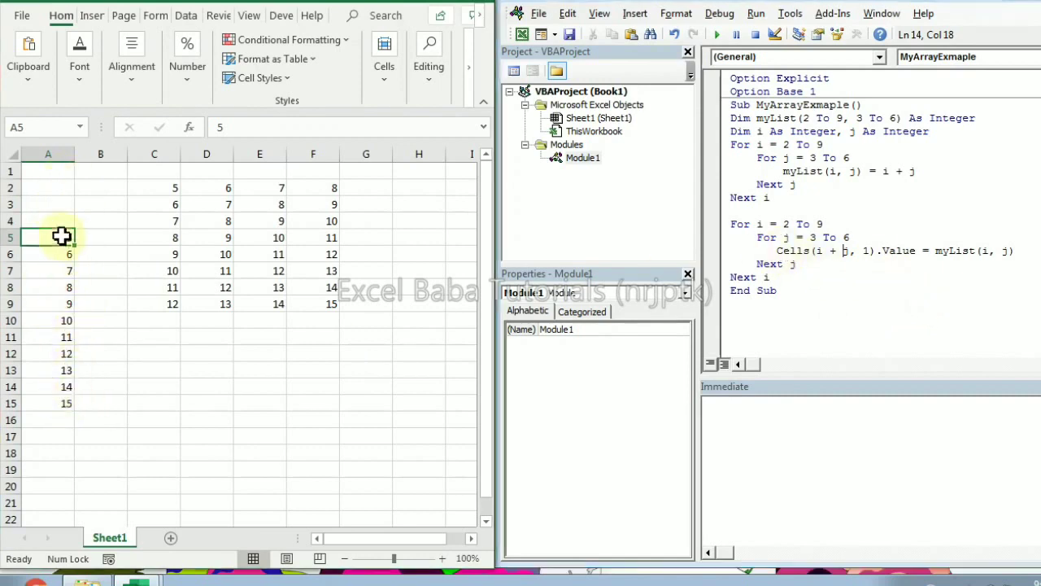
drag(62, 236, 73, 391)
key(Delete)
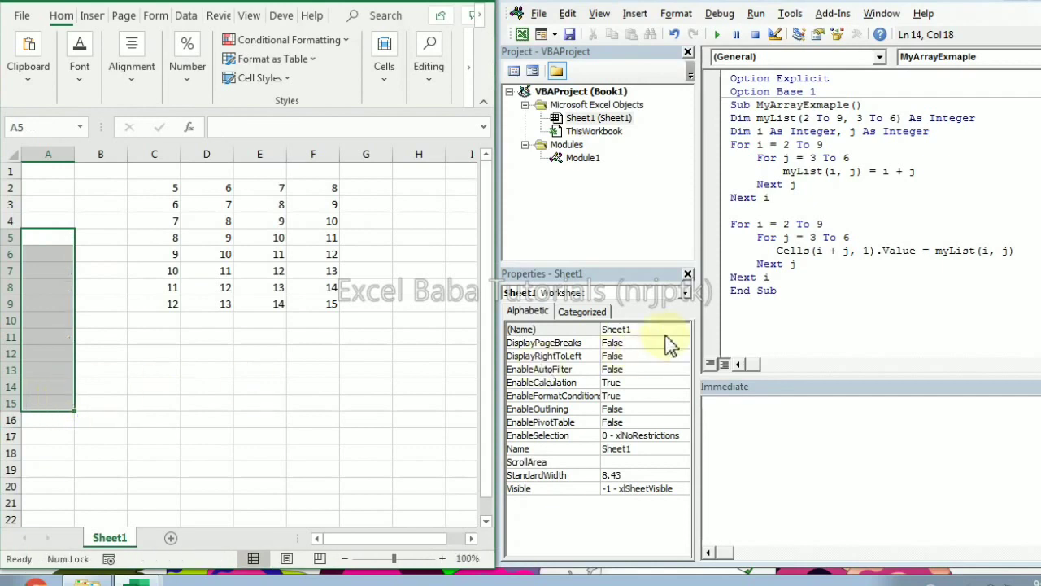
click(843, 251)
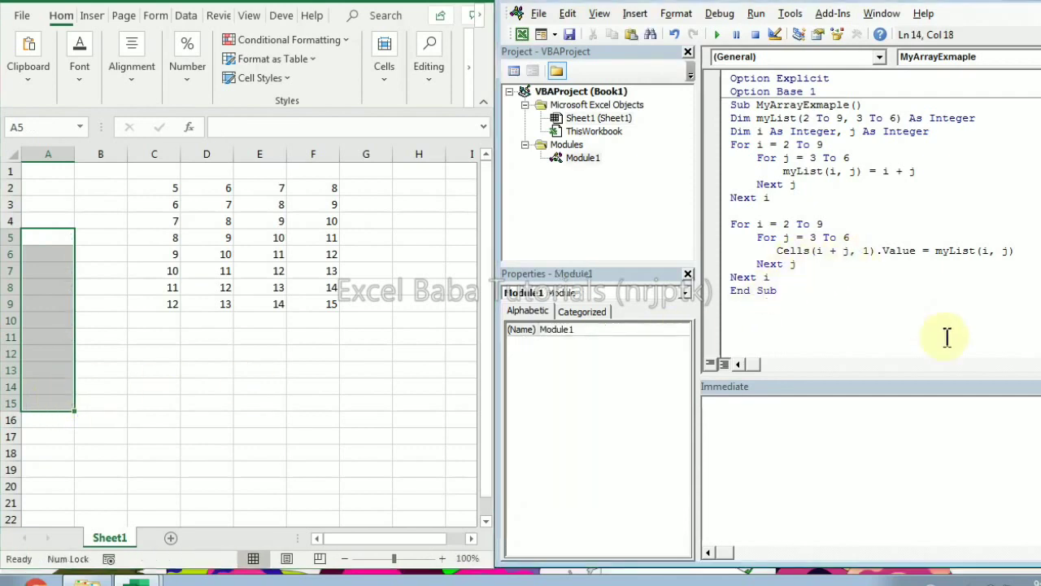
click(773, 211)
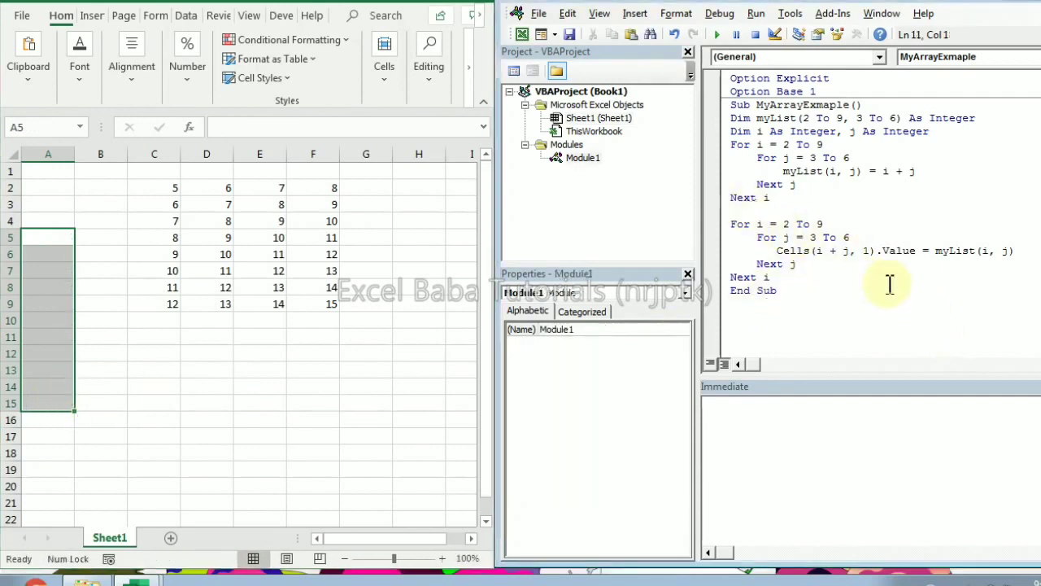
Declare k As Integer, set k = 1, write to Cells(k, 1) and add k = k + 1 in the loop
text(Dim k as Integer)
key(Return)
text(k)
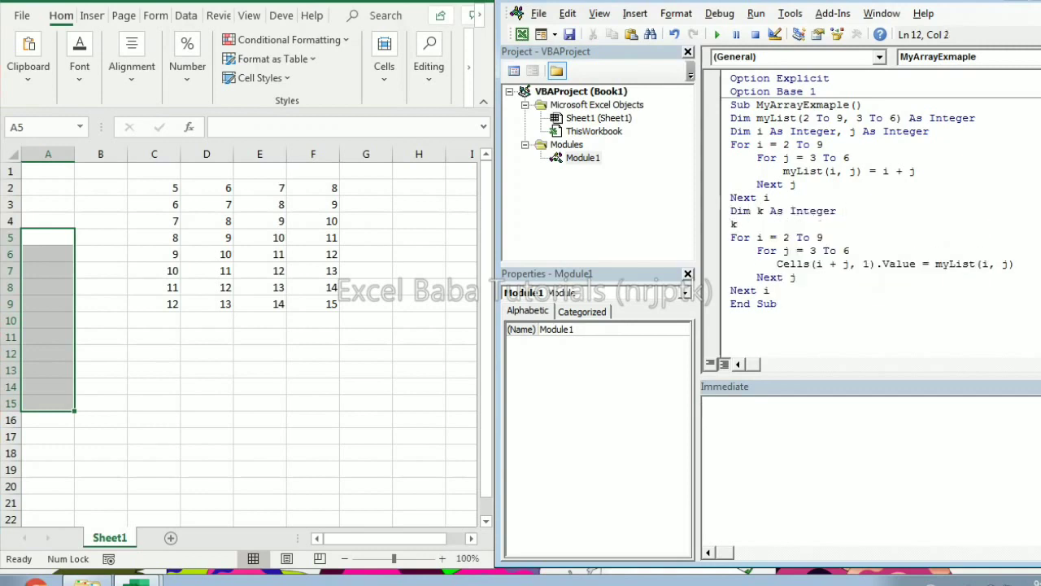
key(Right)
key(shift+Right)
key(shift+Right)
key(shift+Right)
key(shift+Right)
key(shift+Right)
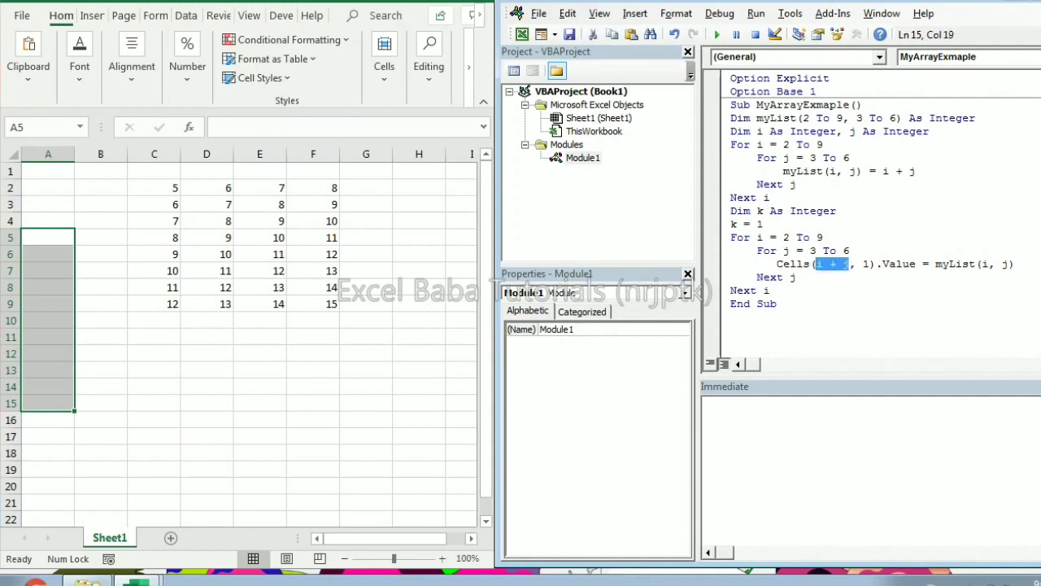
text(k)
key(Return)
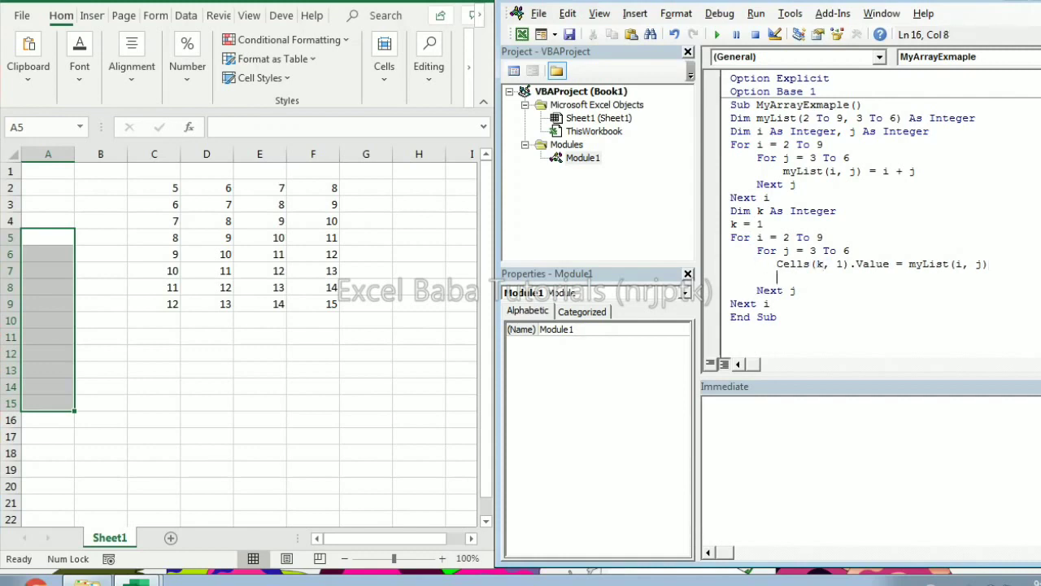
text(k=k+1)
key(Down)
key(Up)
Run the macro and check the 32 values listed down column A from A1
click(45, 170)
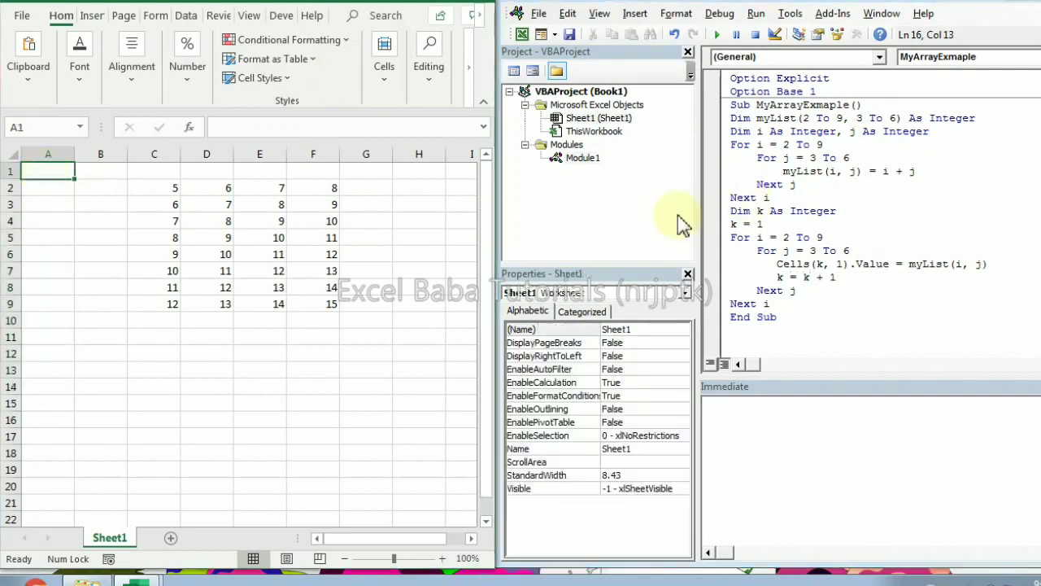
click(717, 34)
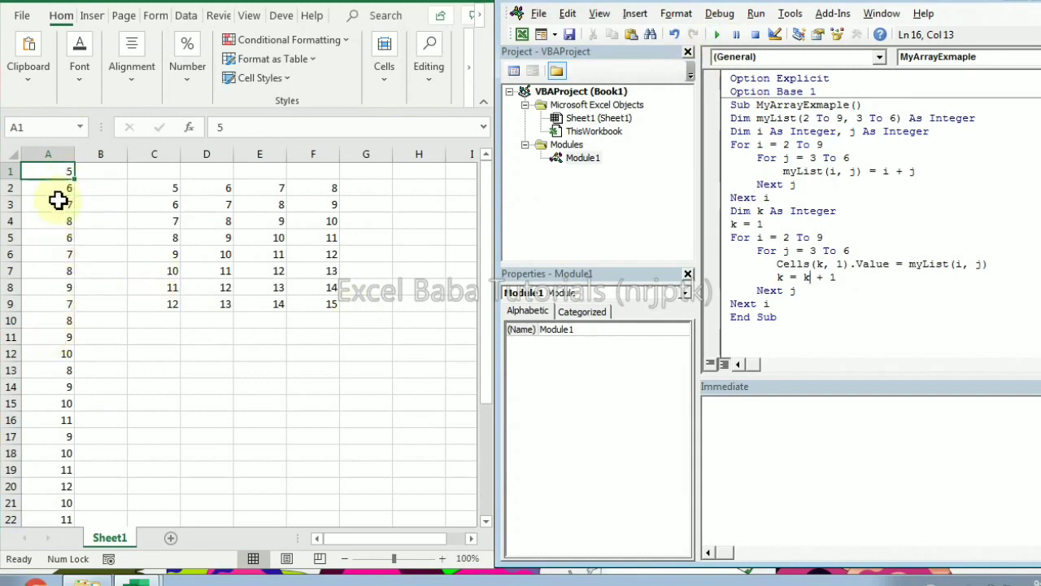
drag(57, 174, 58, 220)
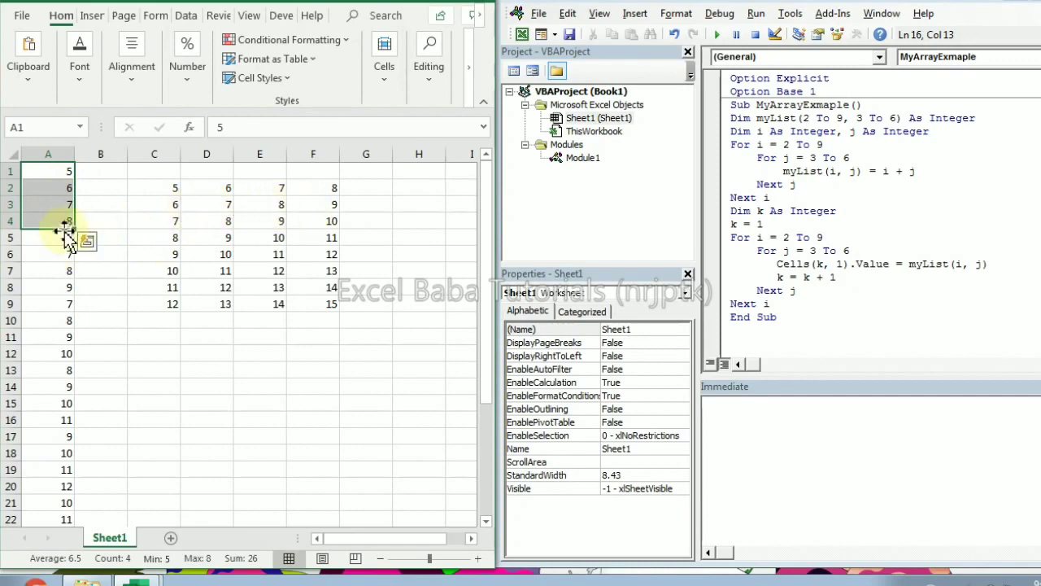
drag(57, 236, 56, 286)
key(ctrl+v)
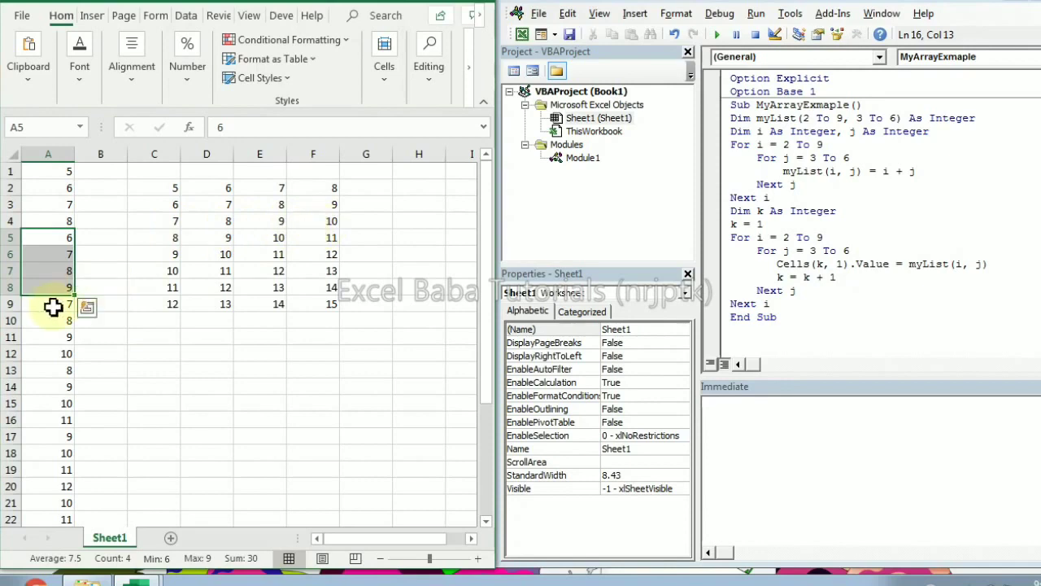
drag(51, 307, 52, 368)
scroll(184, 372, down, 3)
scroll(184, 373, down, 3)
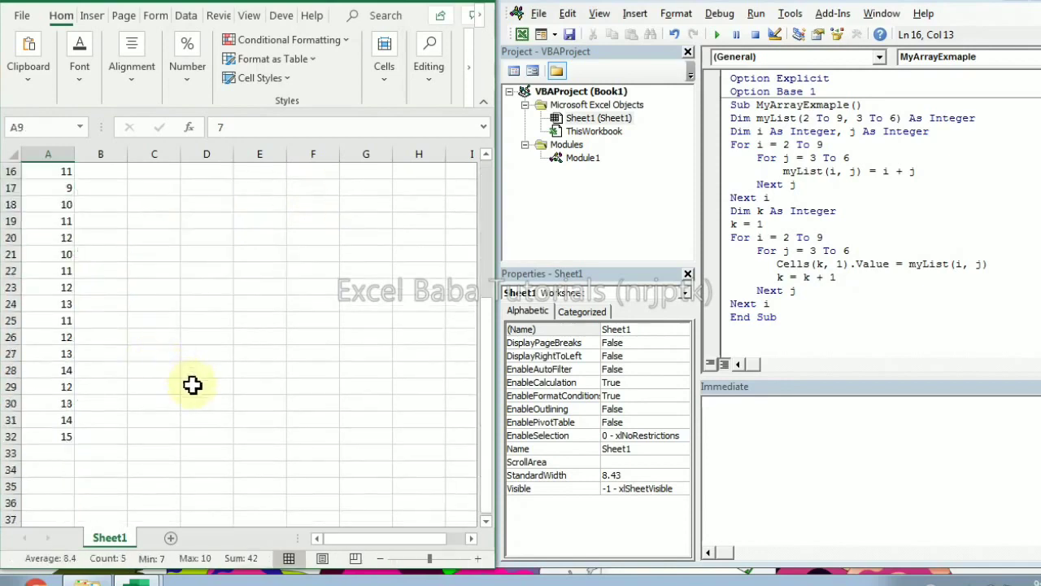
scroll(184, 373, up, 6)
Declare Dim arr() As String and add ReDim arr(8) below it
click(822, 284)
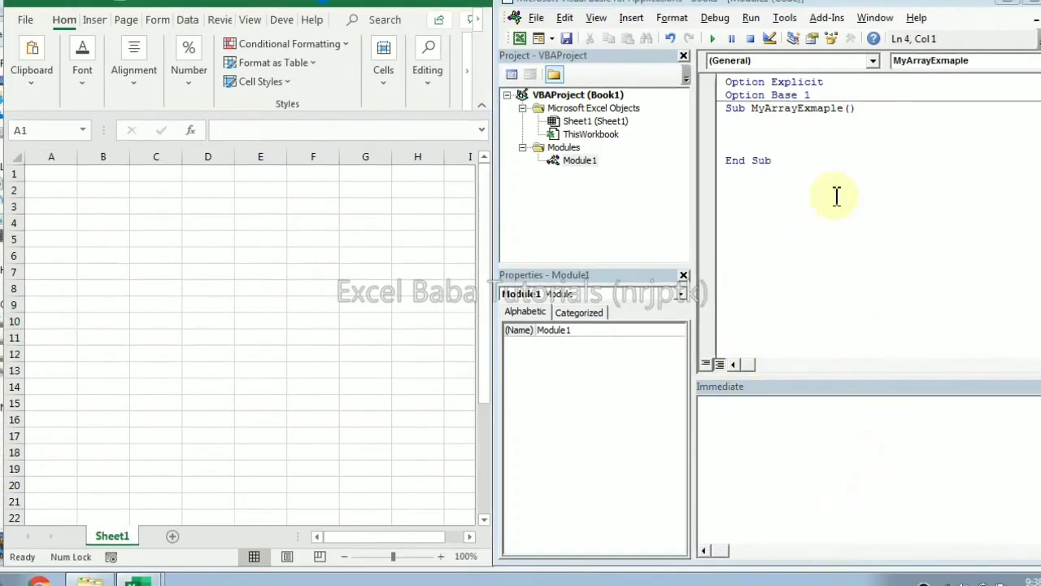
click(744, 120)
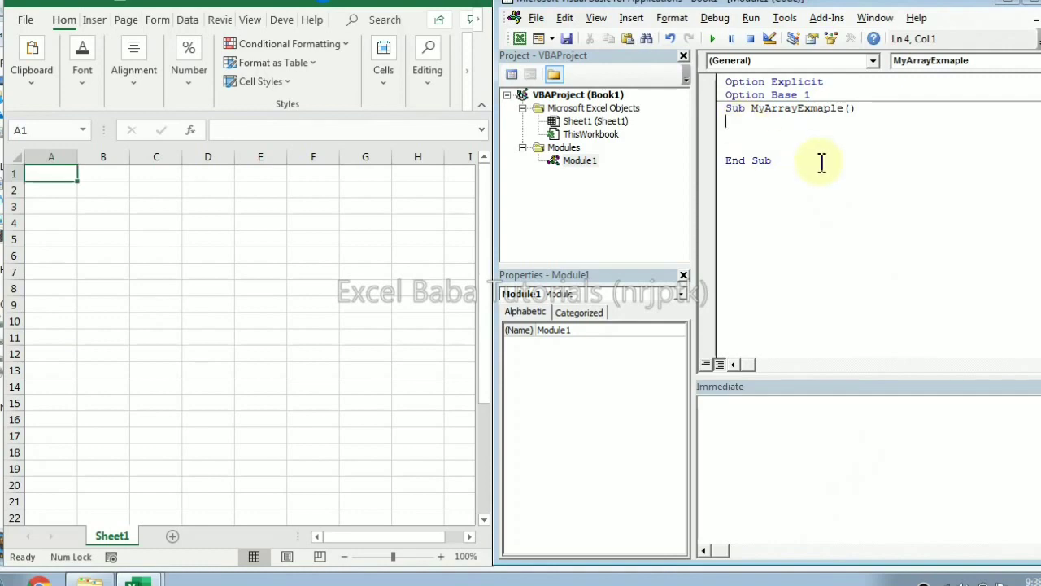
text(Dim )
text(arr () as String)
key(Return)
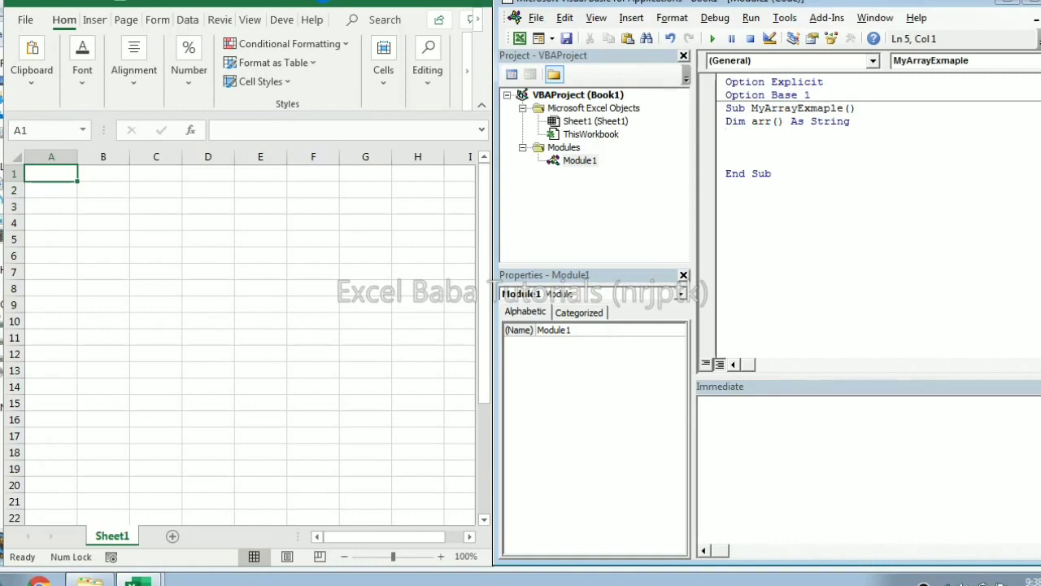
key(Return)
text(Redmi)
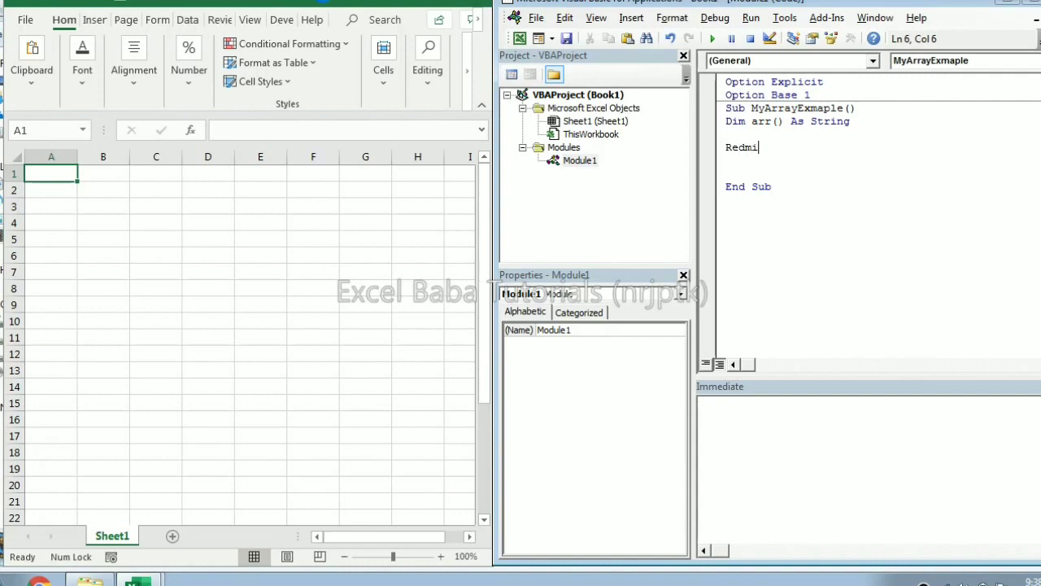
text(m arr(8))
key(Return)
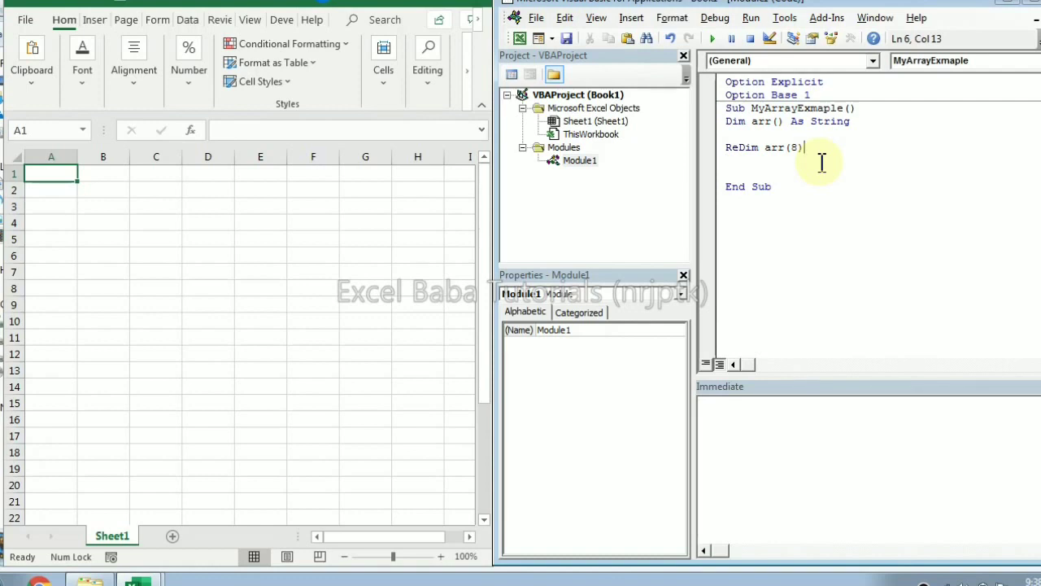
key(Return)
Add a For i = 1 To 8 loop setting arr(i) = 10, closed with Next i
text(for)
text(=1 to )
text(then)
key(BackSpace)
key(BackSpace)
key(BackSpace)
double_click(823, 162)
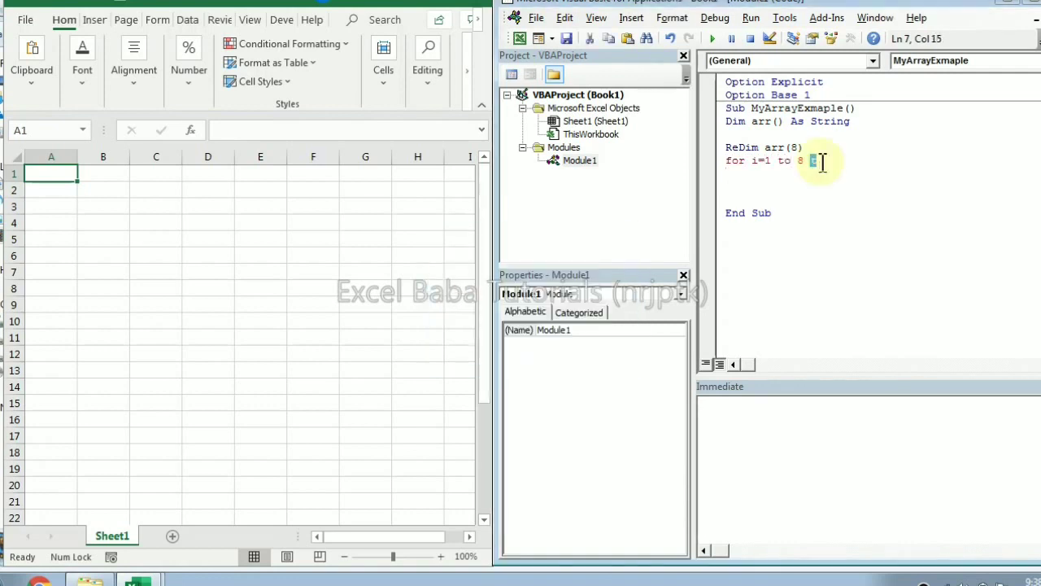
key(Return)
key(Return)
text(next i)
text(arr(i))
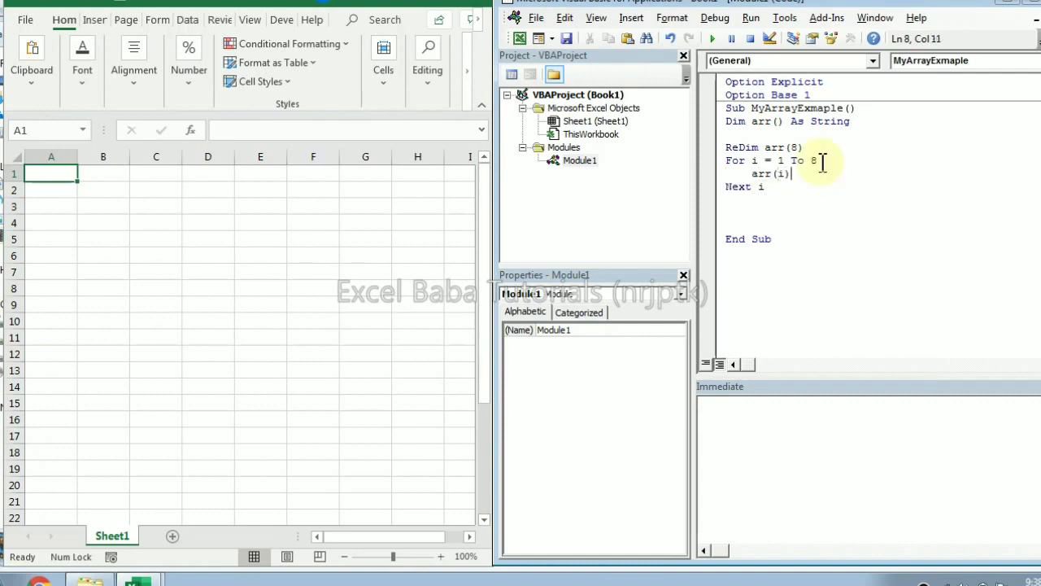
text(10)
key(Down)
key(Up)
After the Variable not defined error, add Dim i As Integer and reset the macro
click(712, 38)
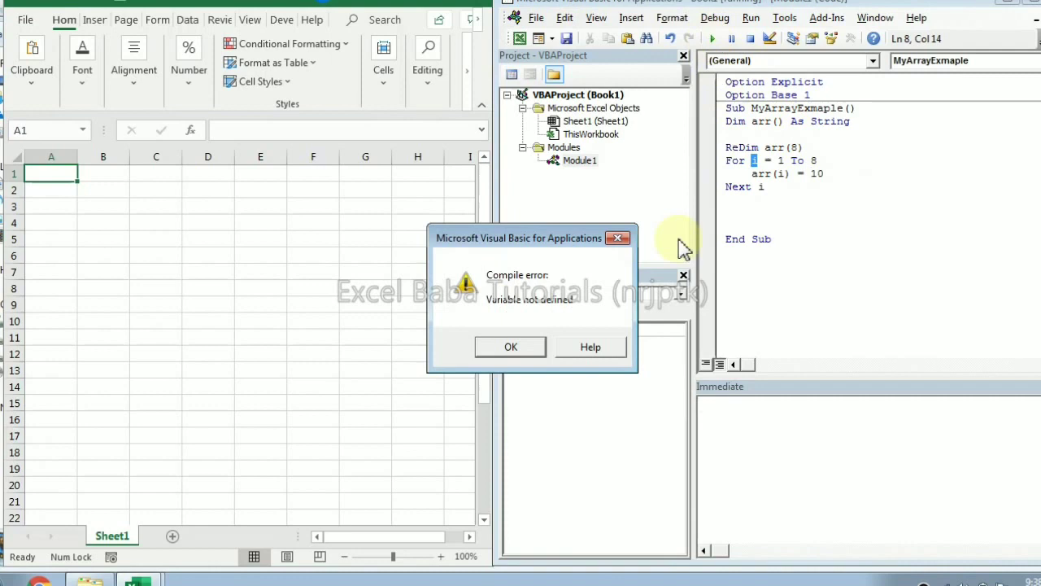
click(525, 350)
click(733, 135)
text(Dim i as integer)
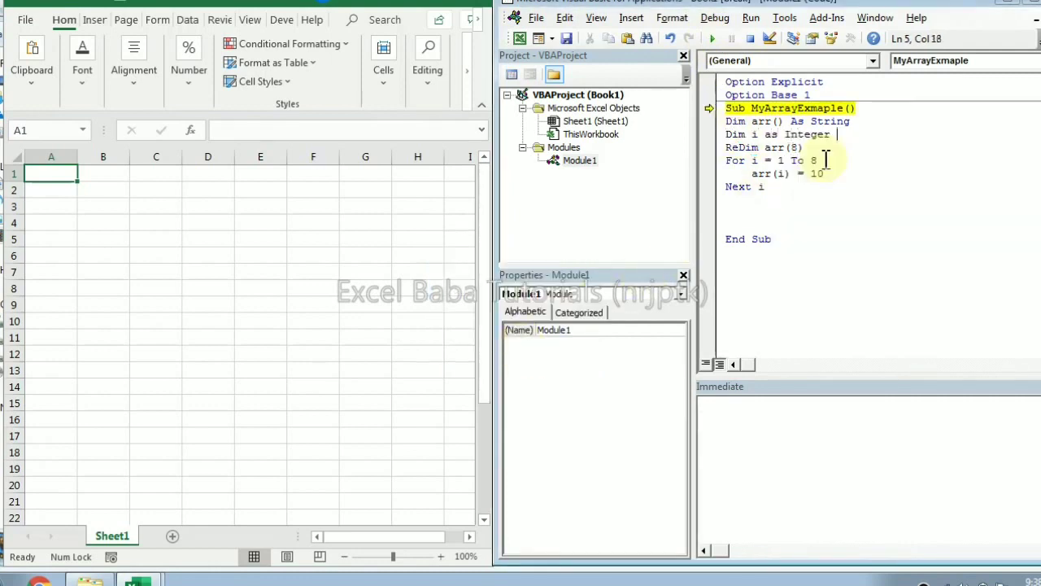
click(712, 38)
click(806, 173)
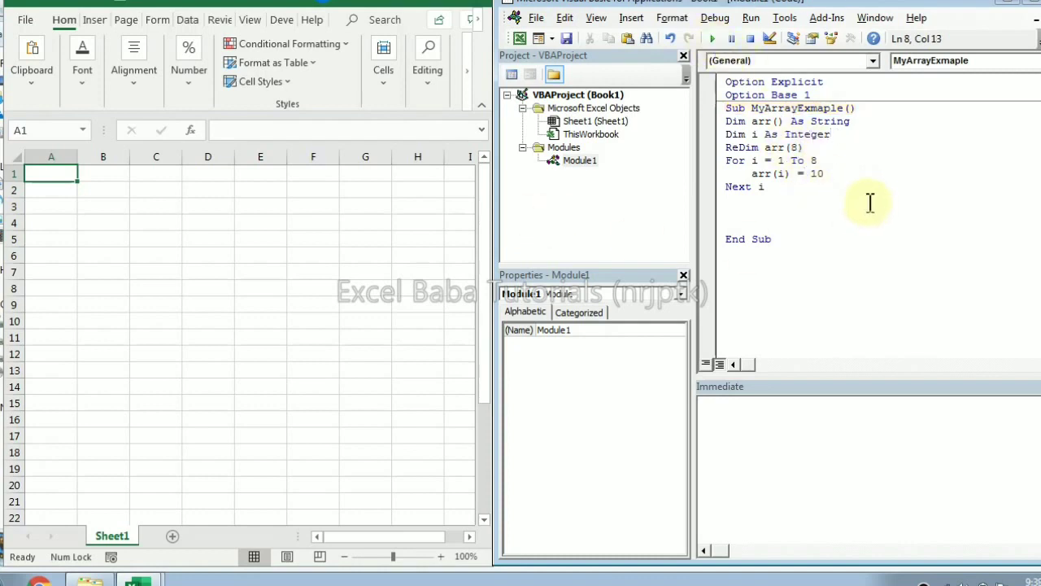
click(740, 148)
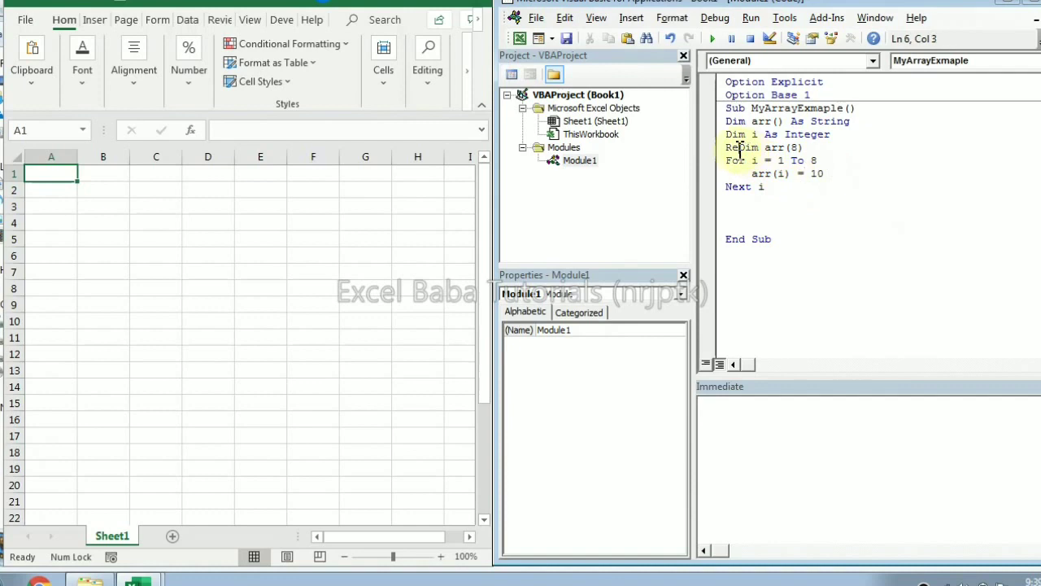
double_click(762, 122)
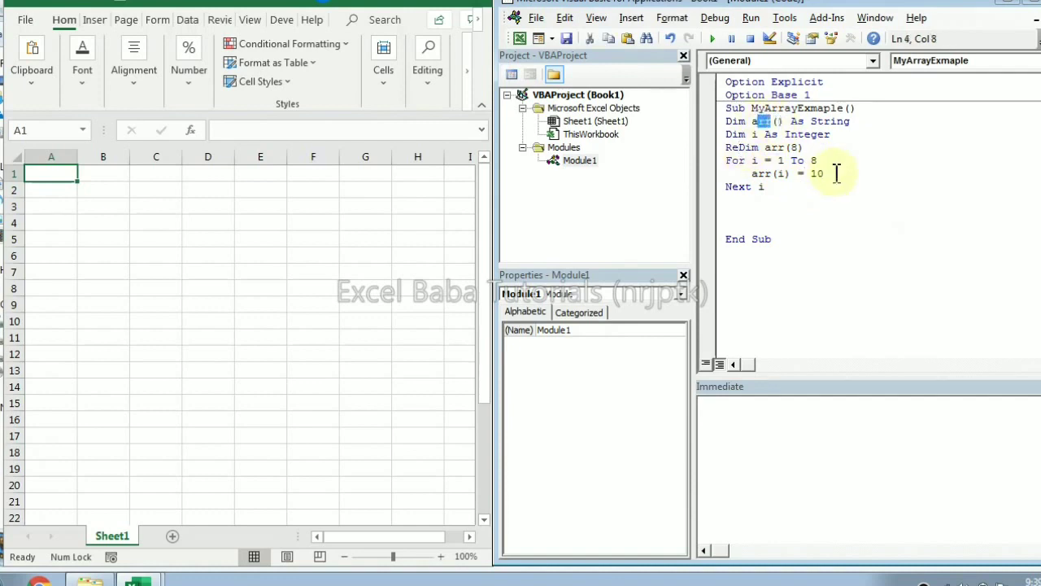
click(801, 148)
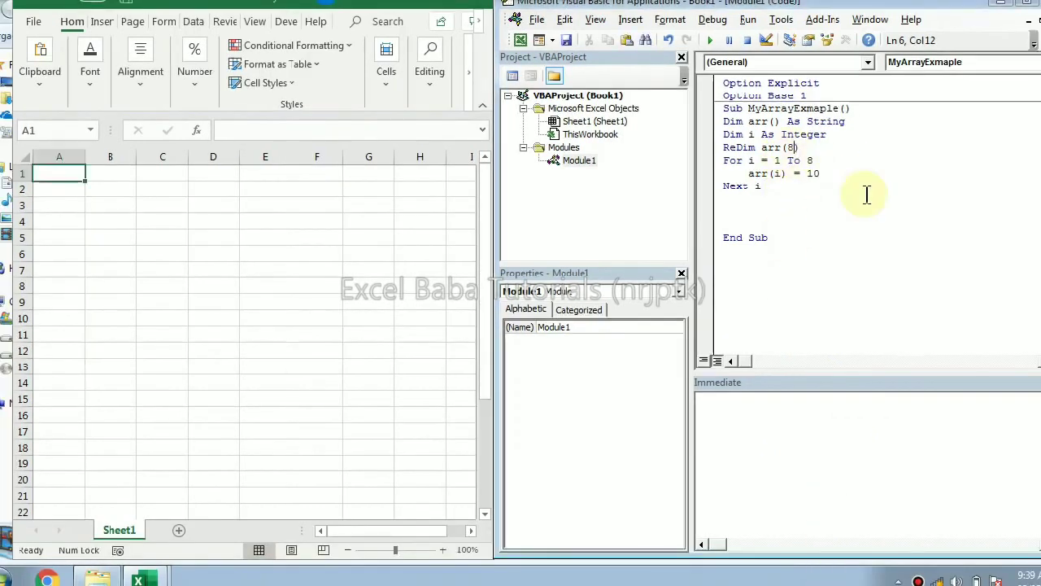
Change the ReDim to ReDim arr(Range("A1").Value) so cell A1 sets the size
key(BackSpace)
text(range)
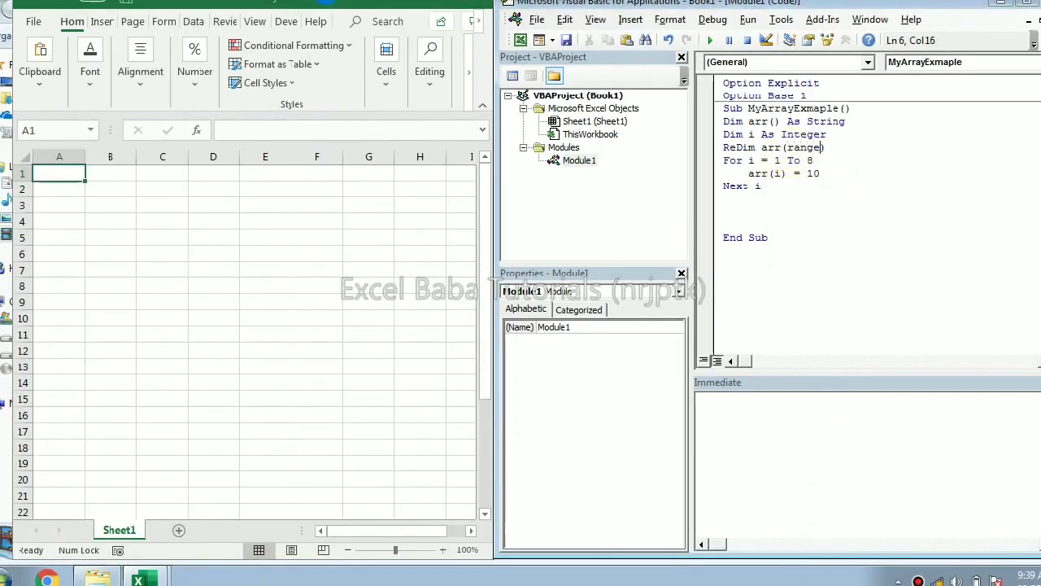
text(()
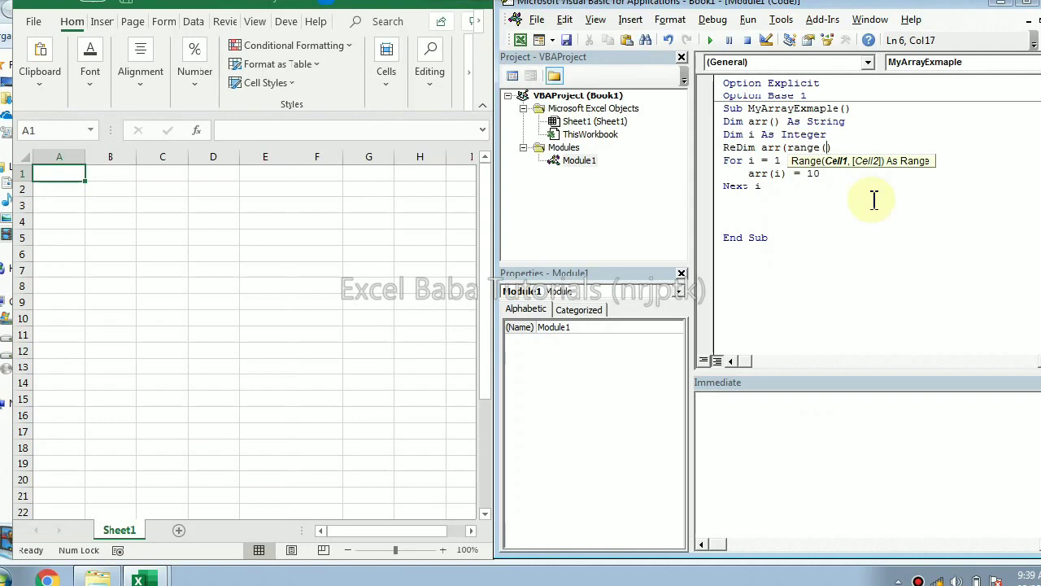
text("A1").val)
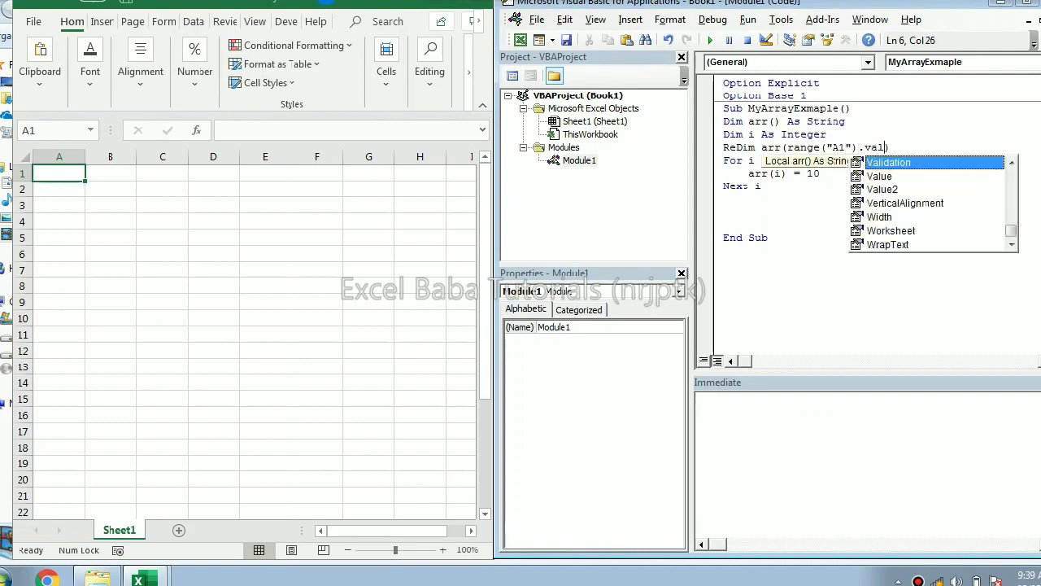
text(u)
key(Tab)
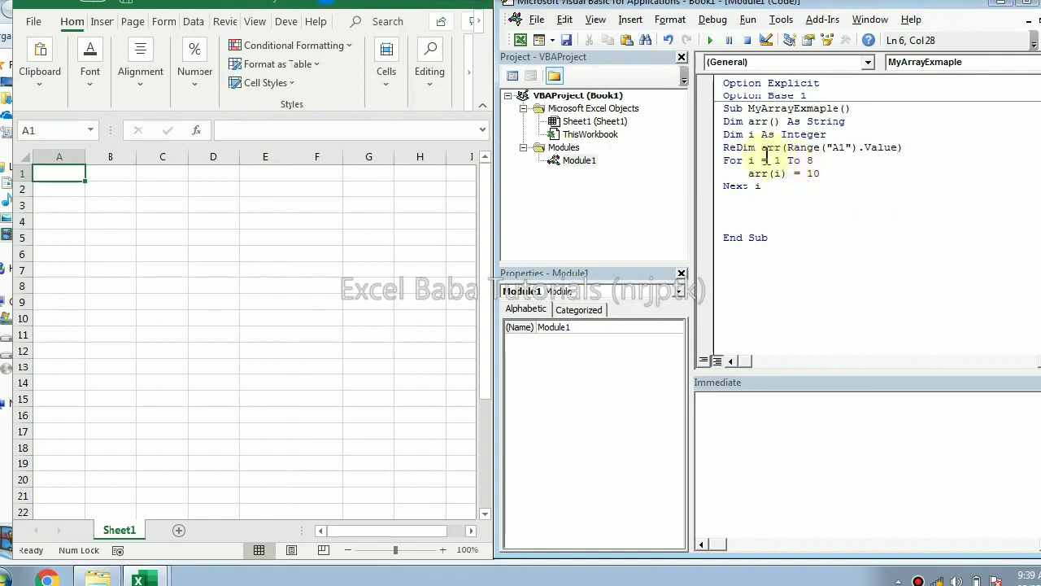
drag(756, 161, 769, 160)
click(831, 174)
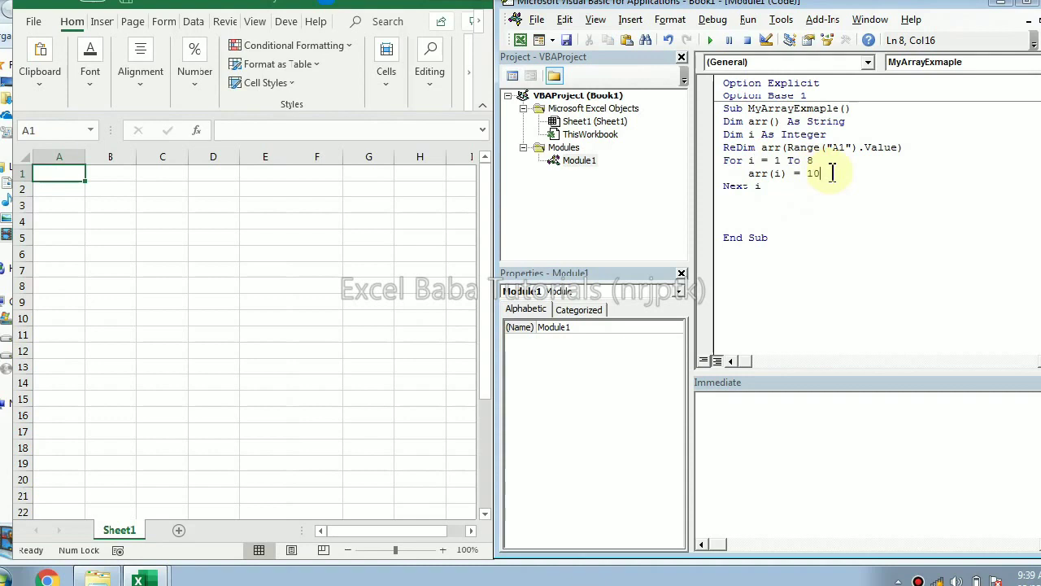
click(770, 147)
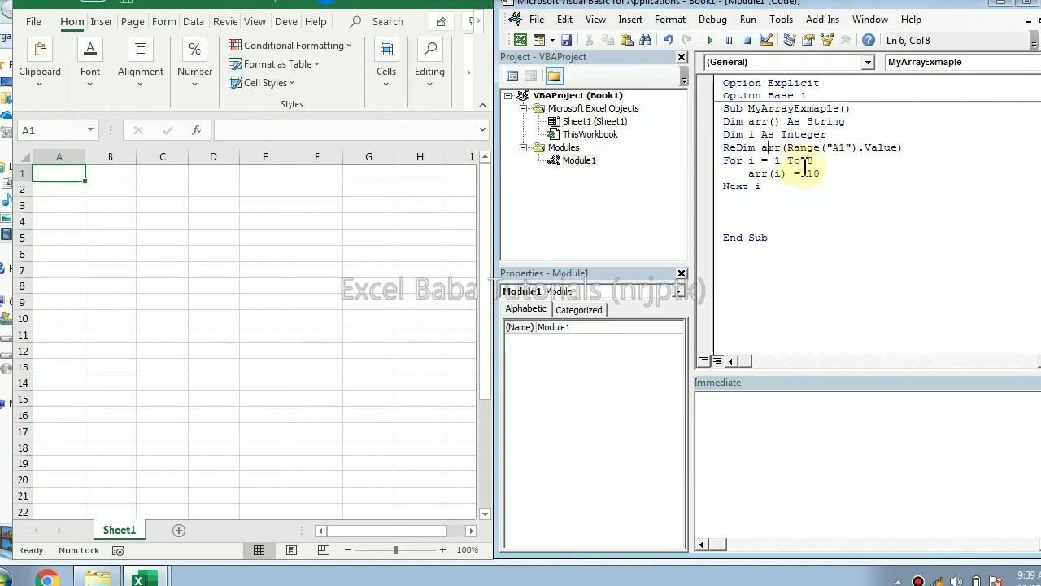
click(860, 134)
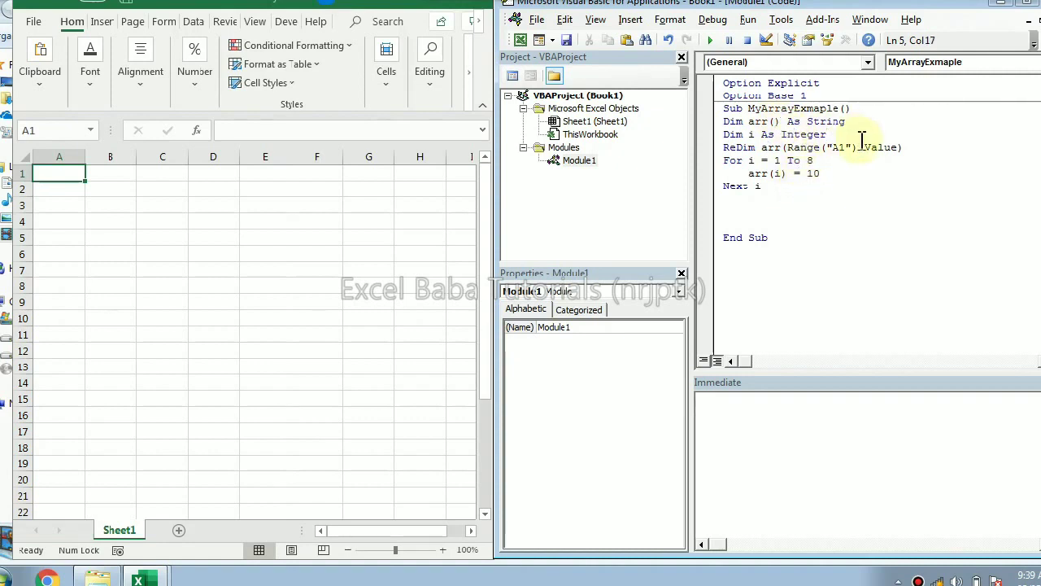
Add Dim k(2 To 9) As Integer under the Dim i declaration
key(Return)
text(Dim k()
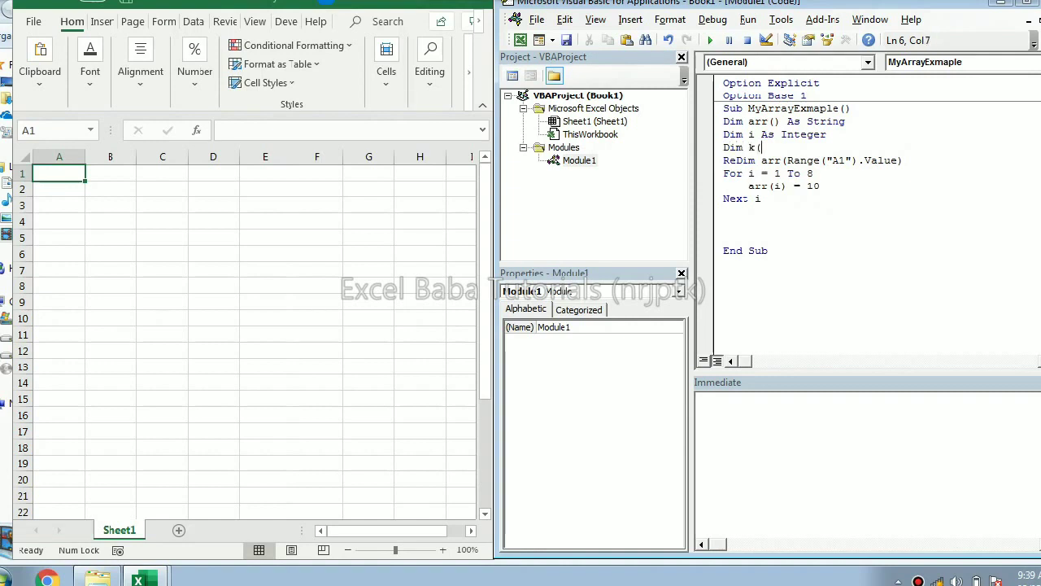
text(to 9)
text(s In)
key(Return)
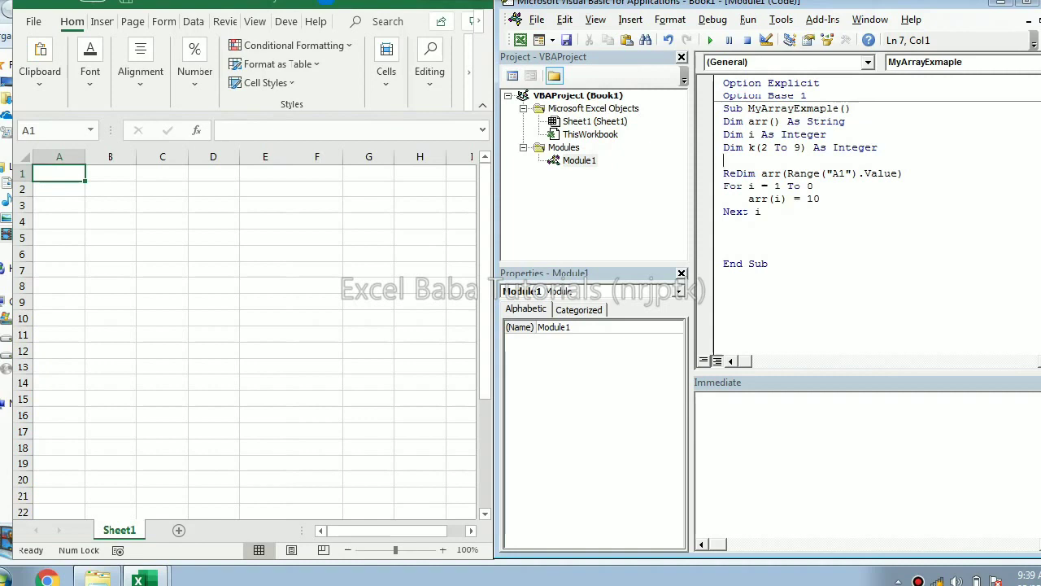
double_click(763, 147)
double_click(797, 147)
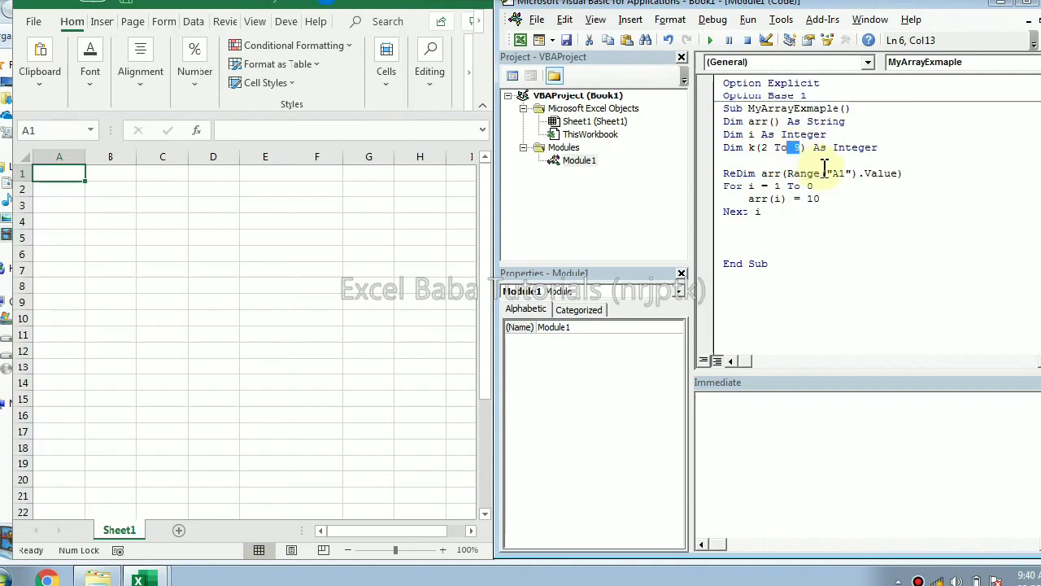
click(814, 577)
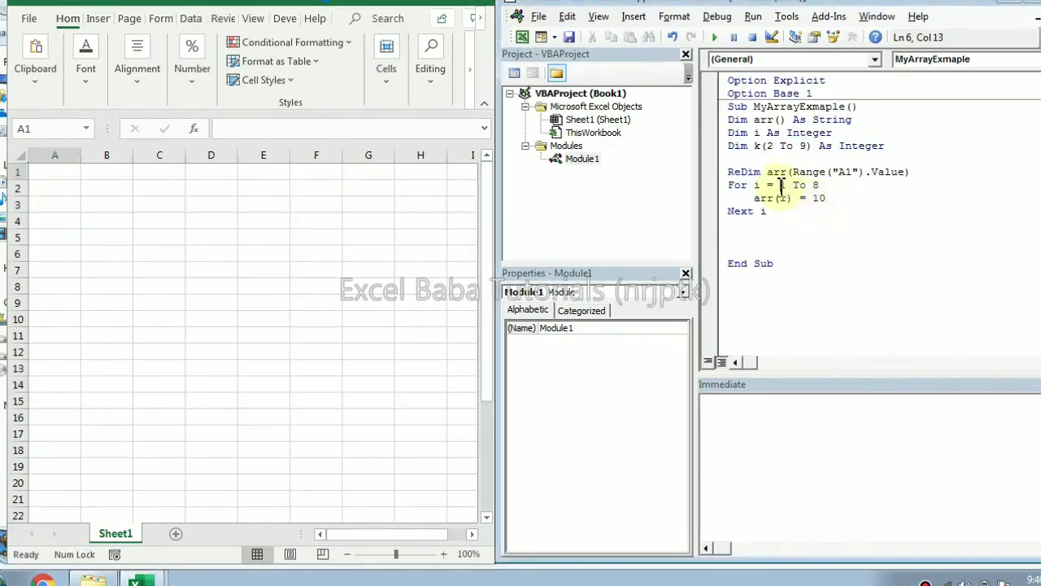
click(780, 185)
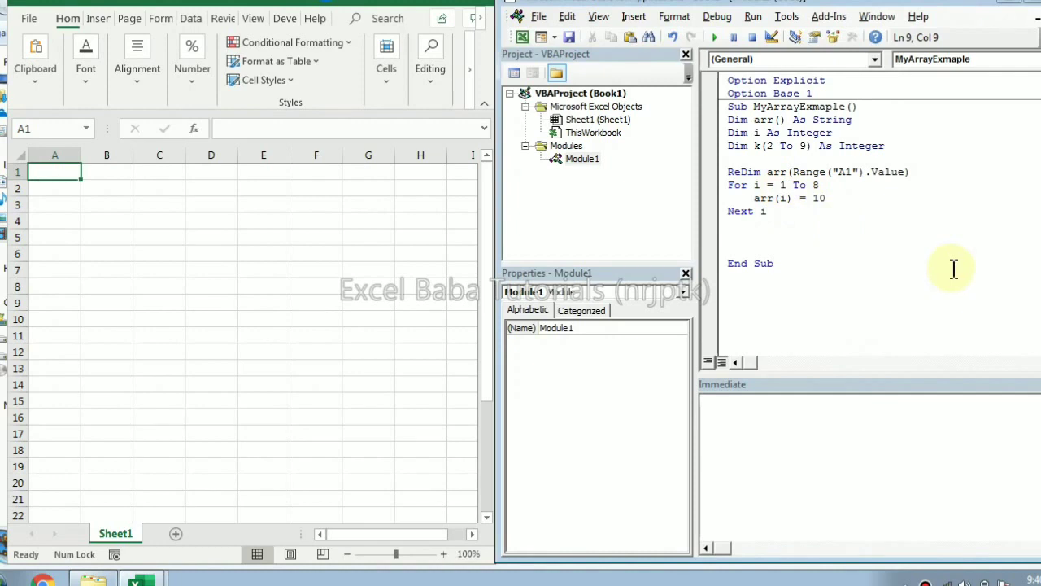
Make the loop run LBound(arr) To UBound(arr) and assign arr(i) = Rnd * 100
text(lbound)
key(Delete)
text((arr))
key(End)
key(BackSpace)
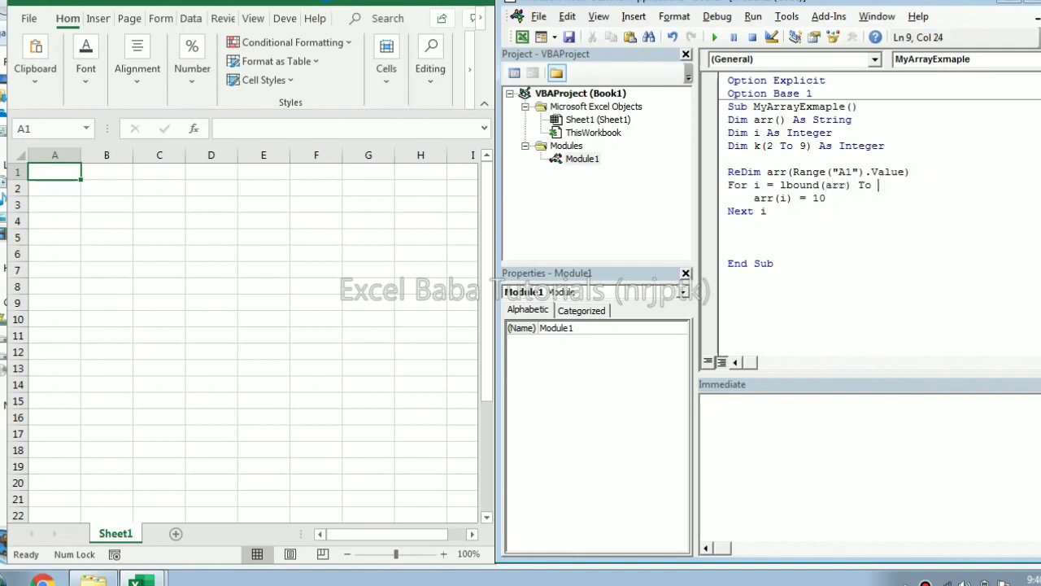
text(ubound(arr))
key(Down)
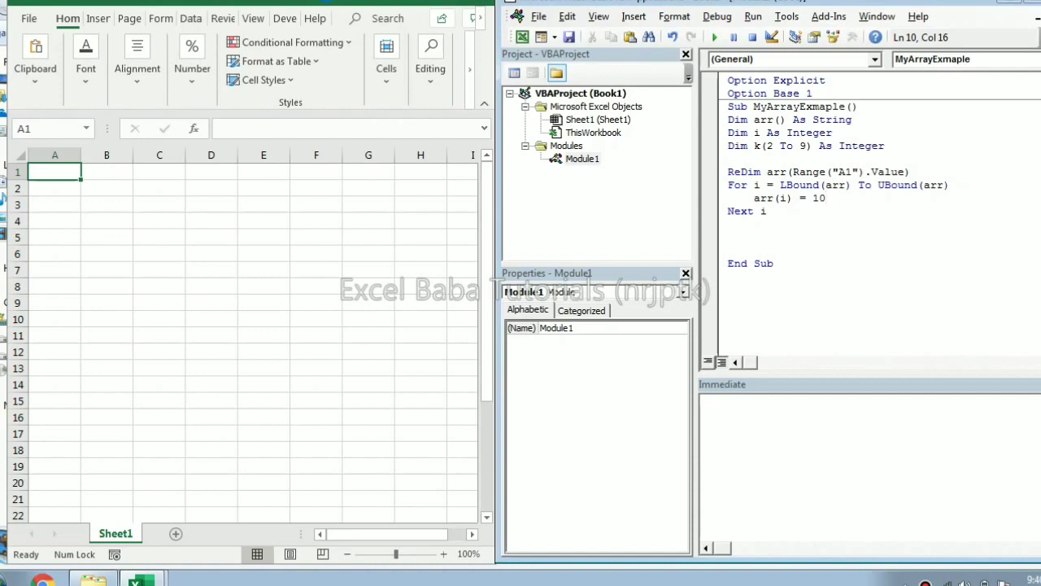
key(shift+Left)
key(shift+Left)
text(rnd*100)
key(Down)
key(Down)
Duplicate the loop below and change its body to Cells(i, 1).Value = arr(i)
key(shift+Up)
key(shift+Up)
key(shift+Up)
key(shift+Down)
key(shift+Down)
key(shift+Down)
key(ctrl+c)
key(Return)
key(ctrl+v)
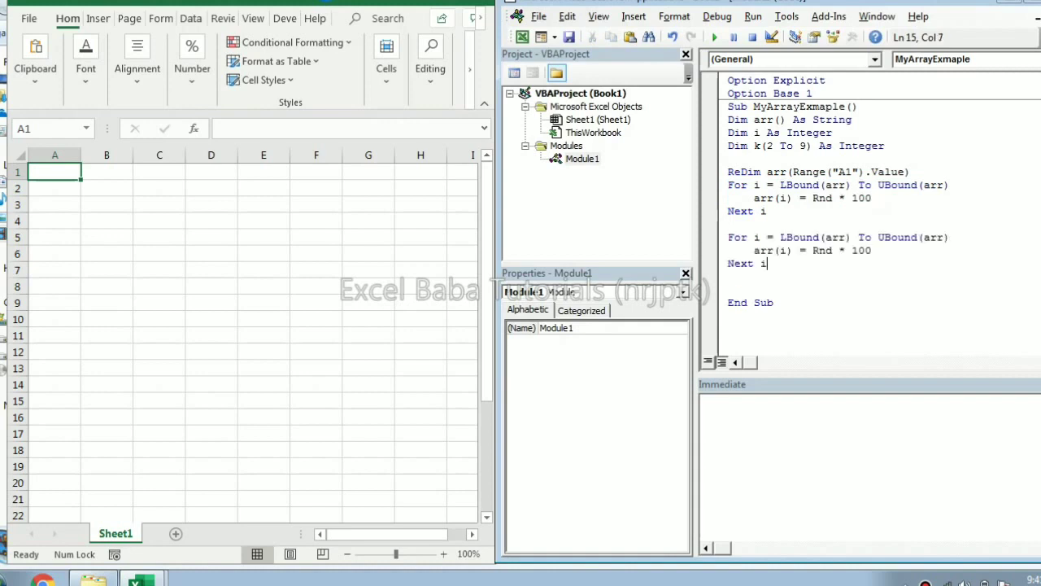
key(Up)
text(cells ()
key(BackSpace)
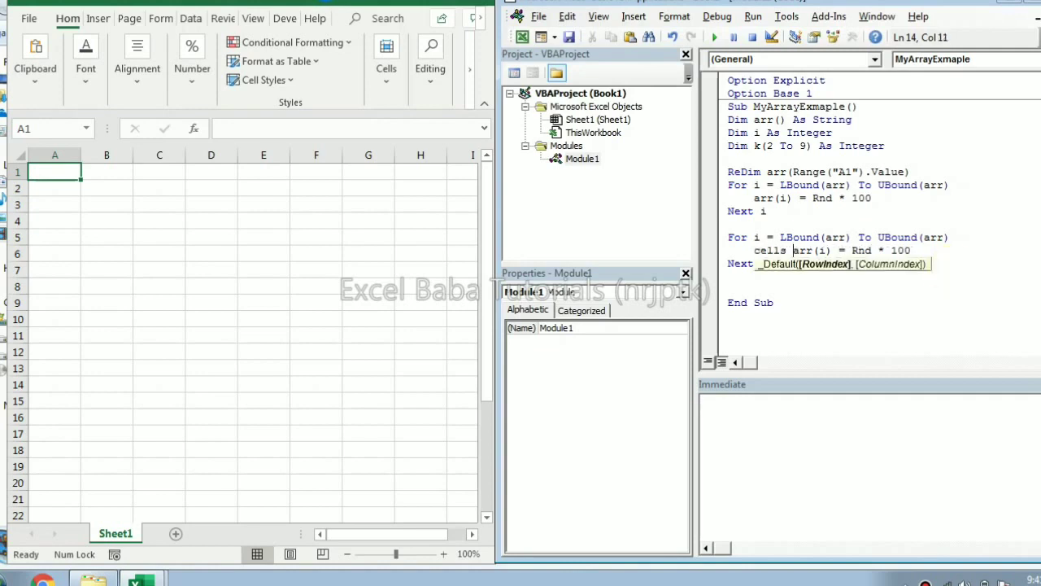
key(BackSpace)
text((i,)
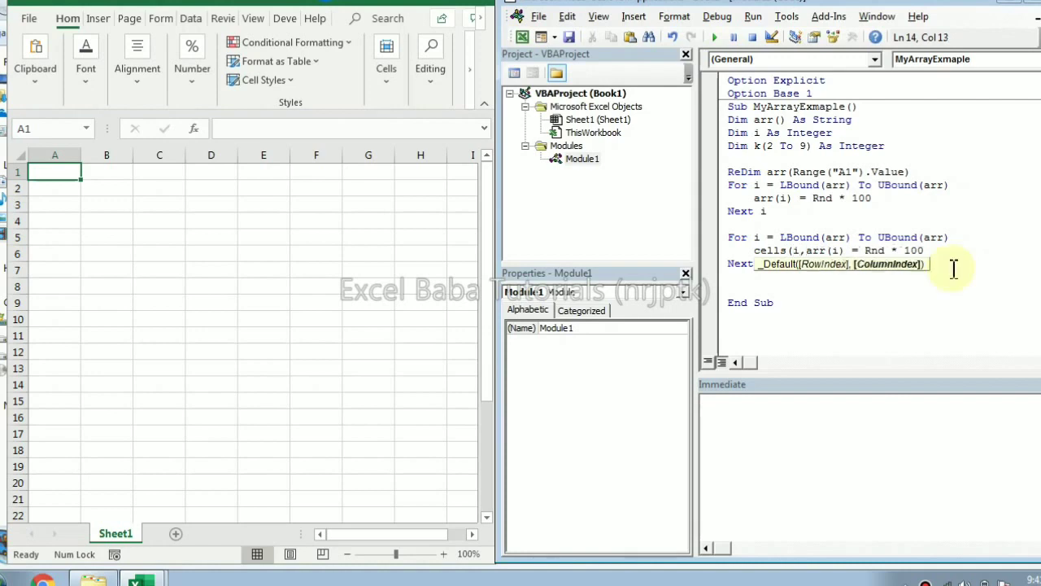
text(1).value =)
key(End)
key(ctrl+shift+Left)
key(ctrl+shift+Left)
key(ctrl+shift+Left)
key(ctrl+shift+Left)
key(BackSpace)
click(911, 251)
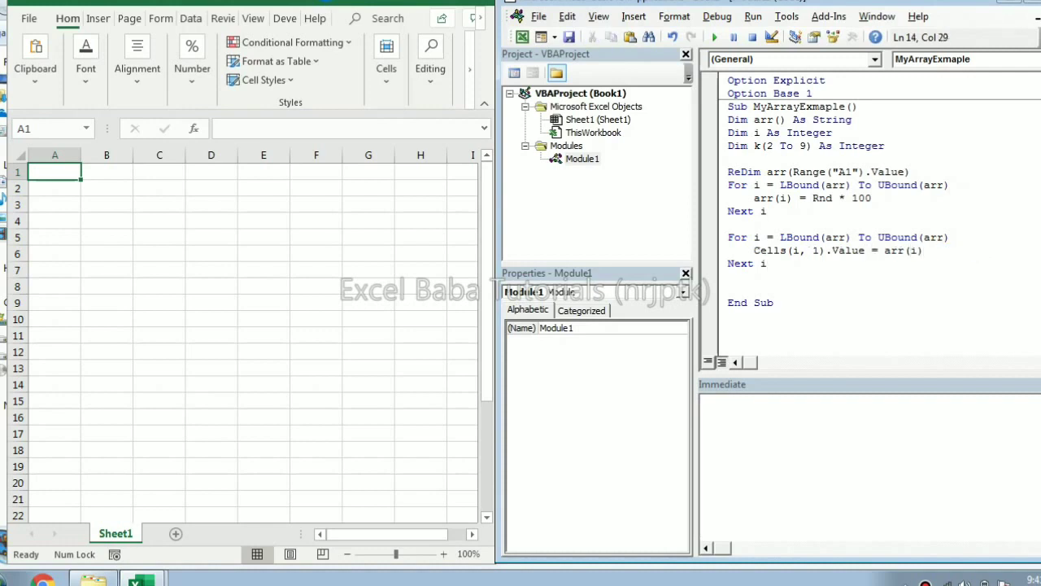
click(825, 235)
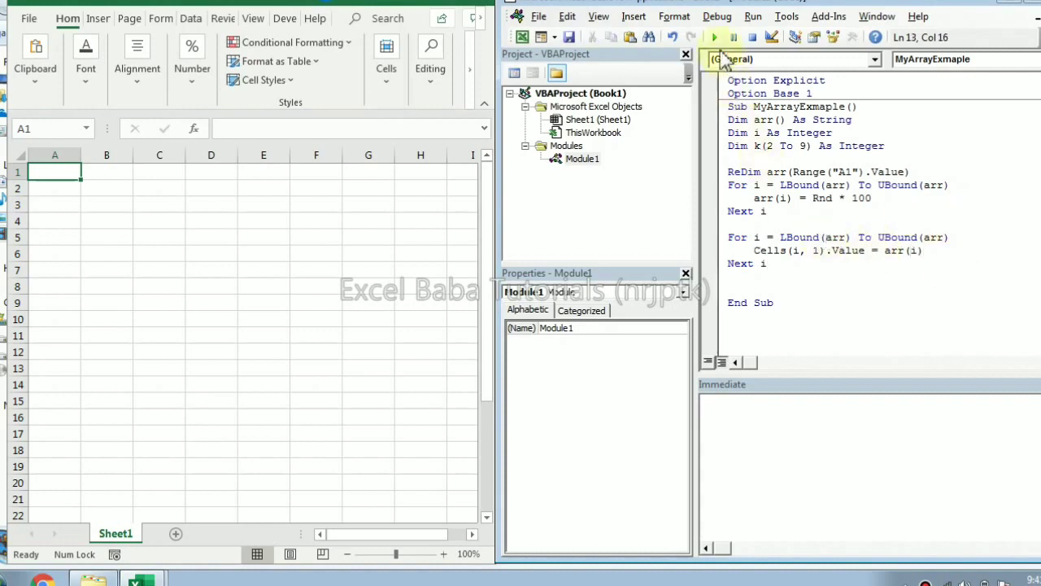
Run the macro and debug run-time error 9, Subscript out of range, at the ReDim line
click(714, 36)
click(559, 263)
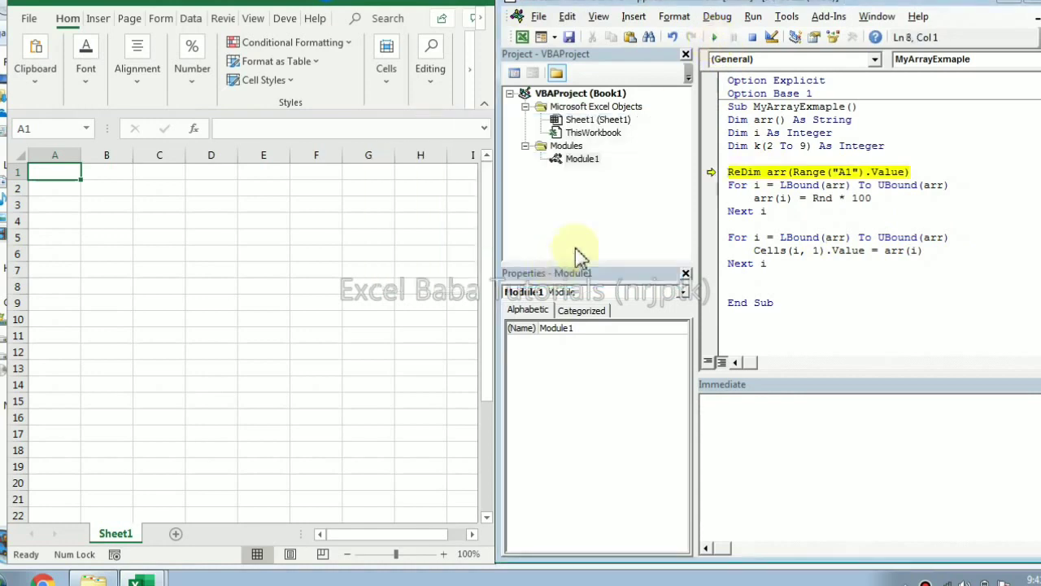
click(715, 38)
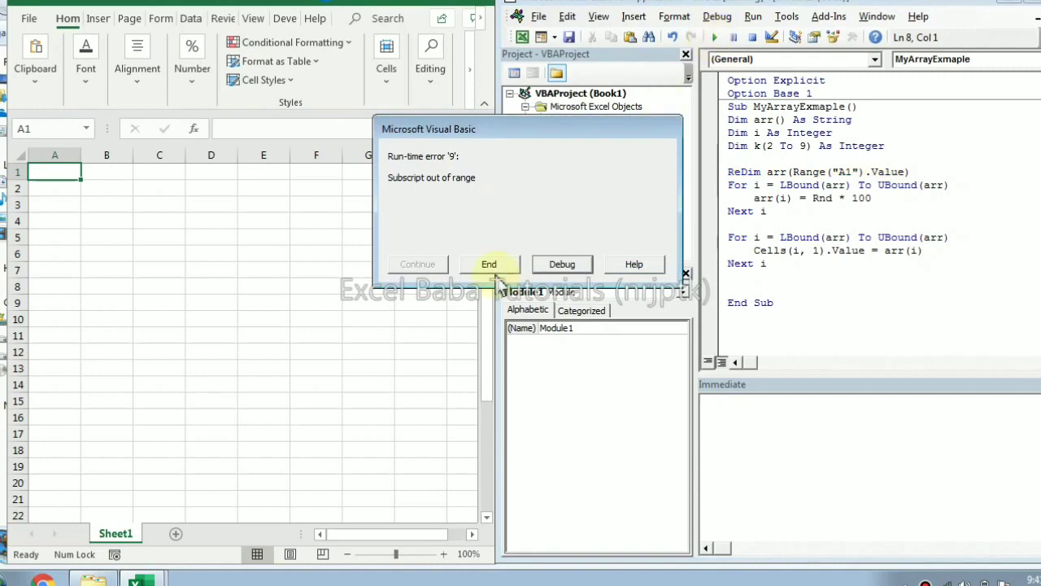
click(561, 264)
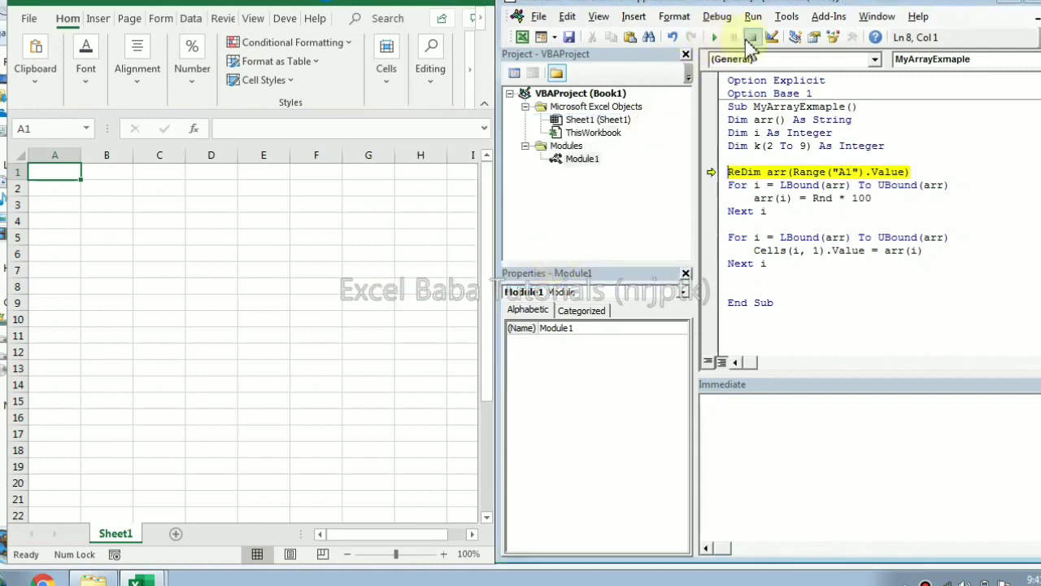
click(714, 37)
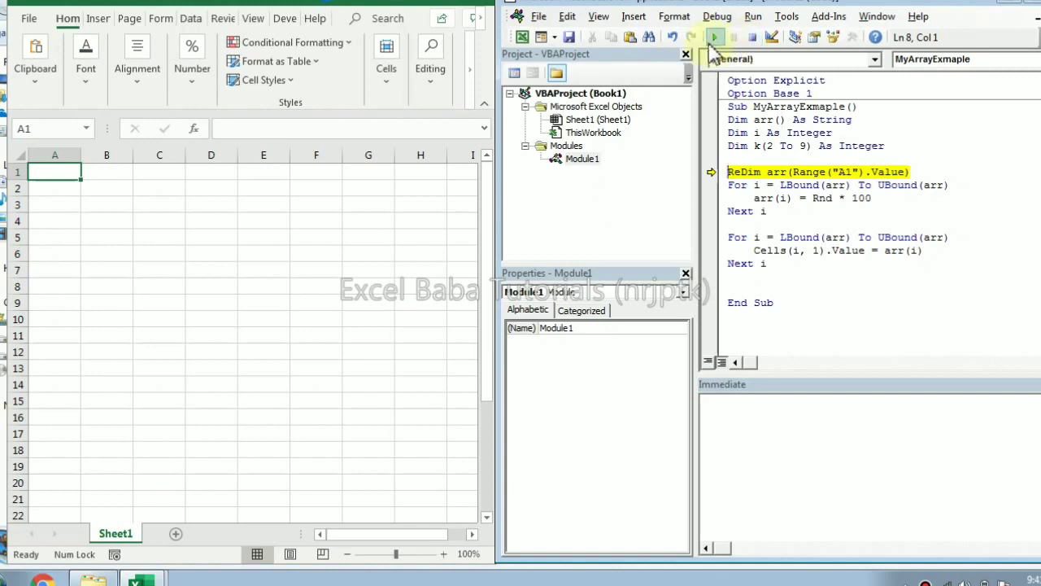
click(563, 265)
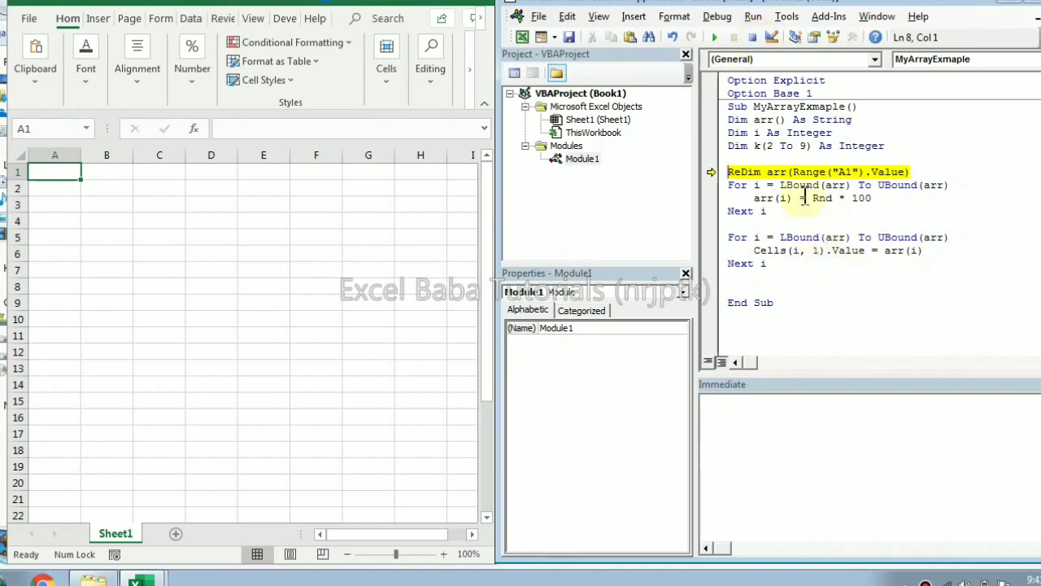
Enter 12, then 10, in cell A1 and run the macro for each size
click(69, 173)
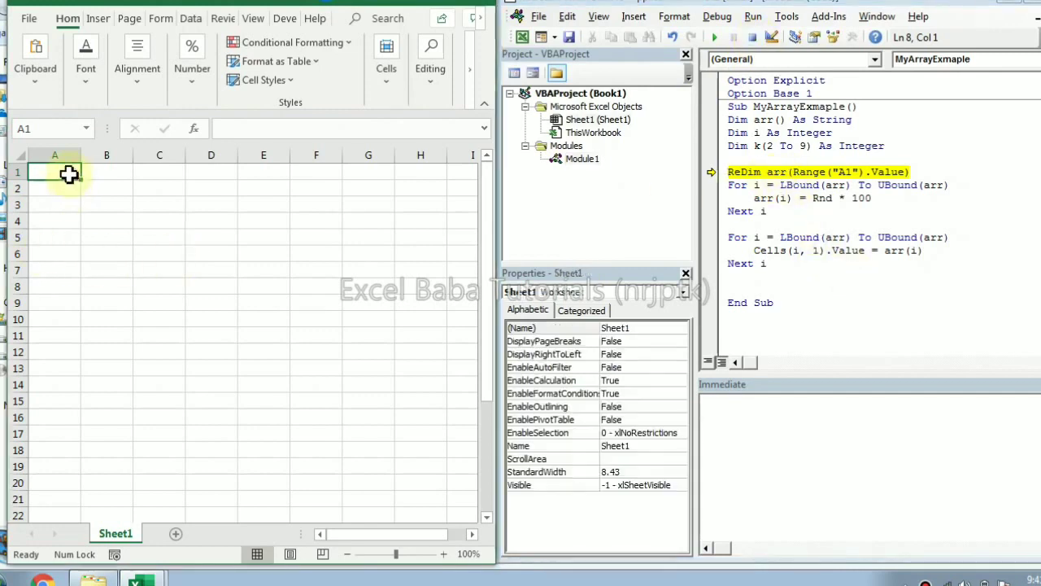
text(12)
click(105, 236)
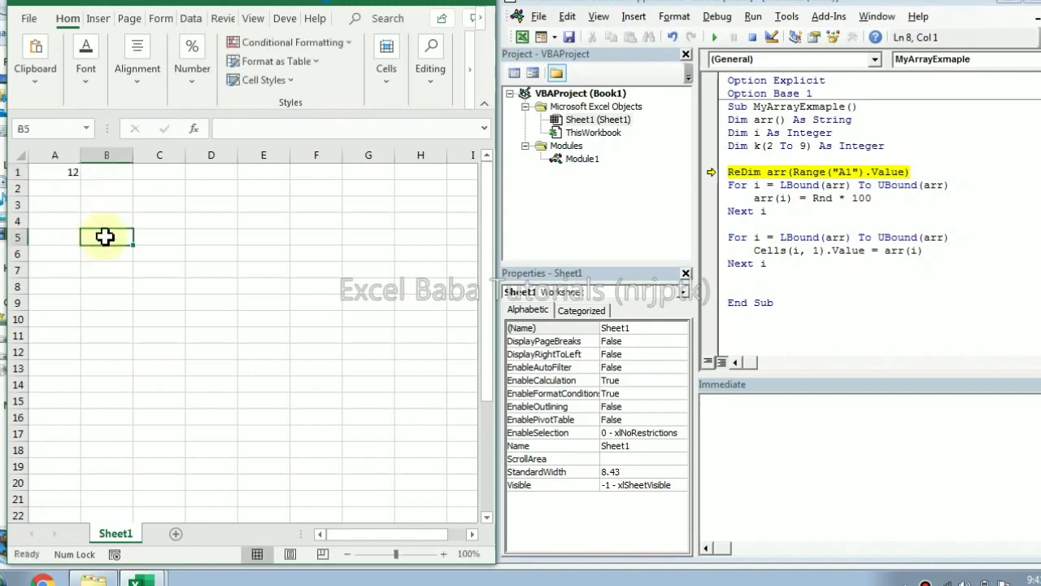
click(741, 172)
click(714, 36)
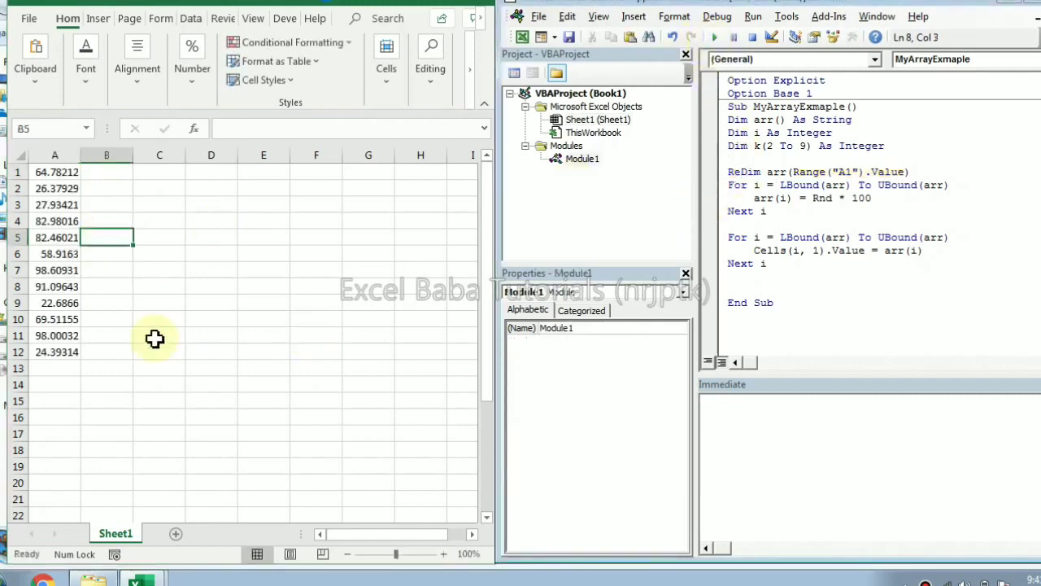
click(49, 173)
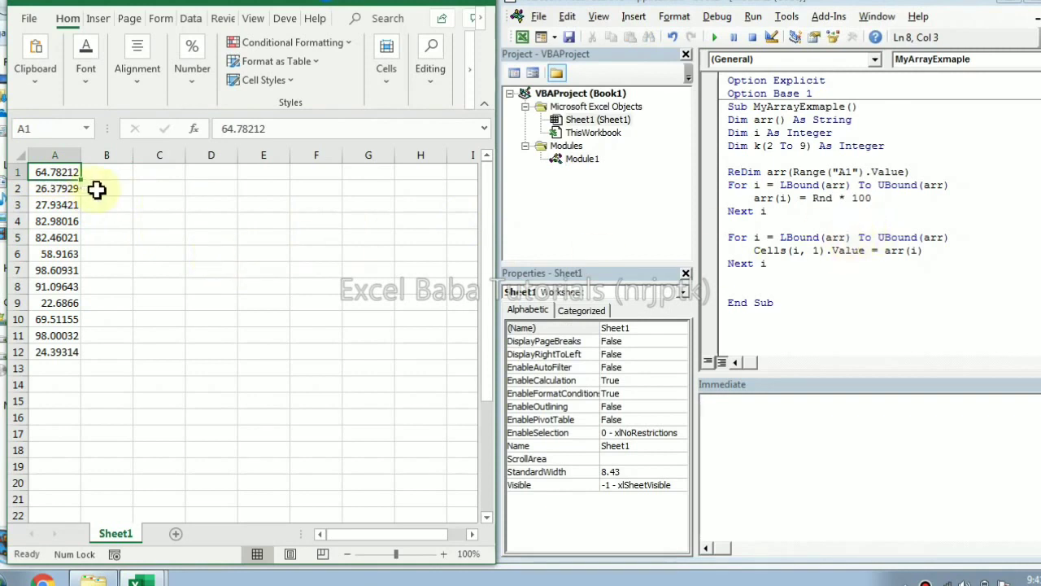
text(10)
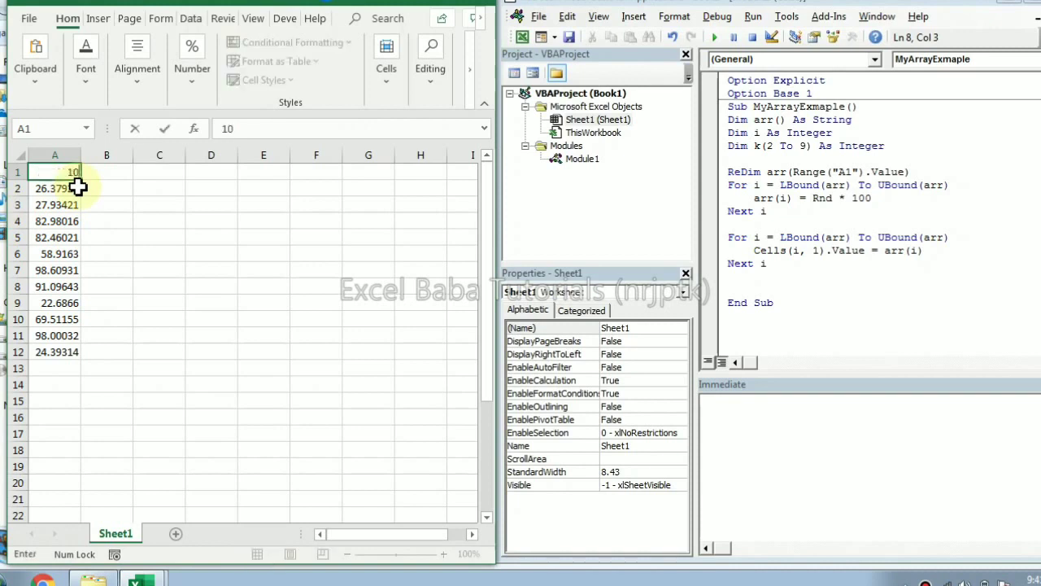
key(Return)
click(839, 185)
click(714, 37)
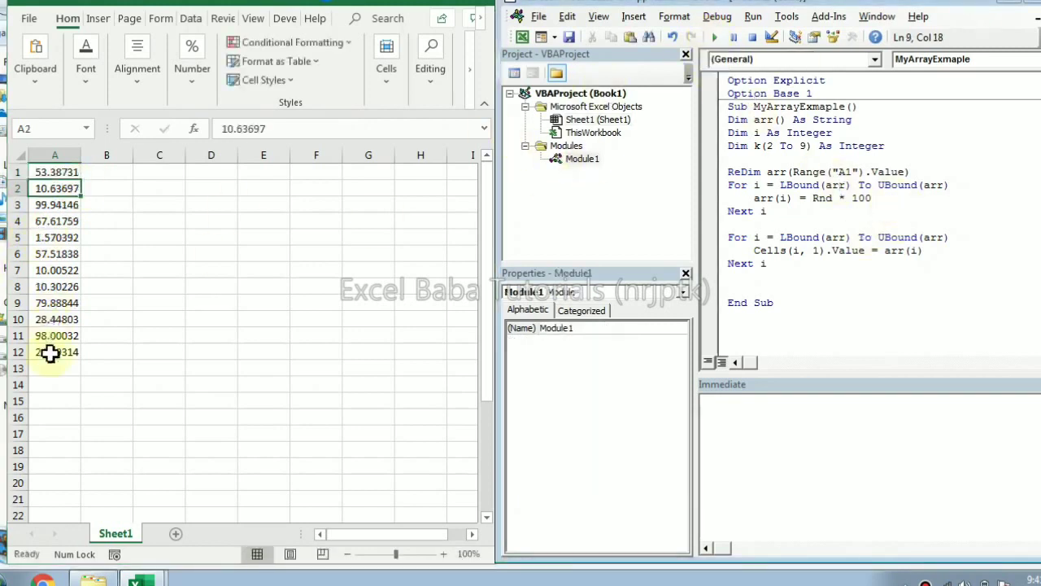
Clear column A, set A1 to 5, run the macro and clear the five results
drag(57, 172, 54, 355)
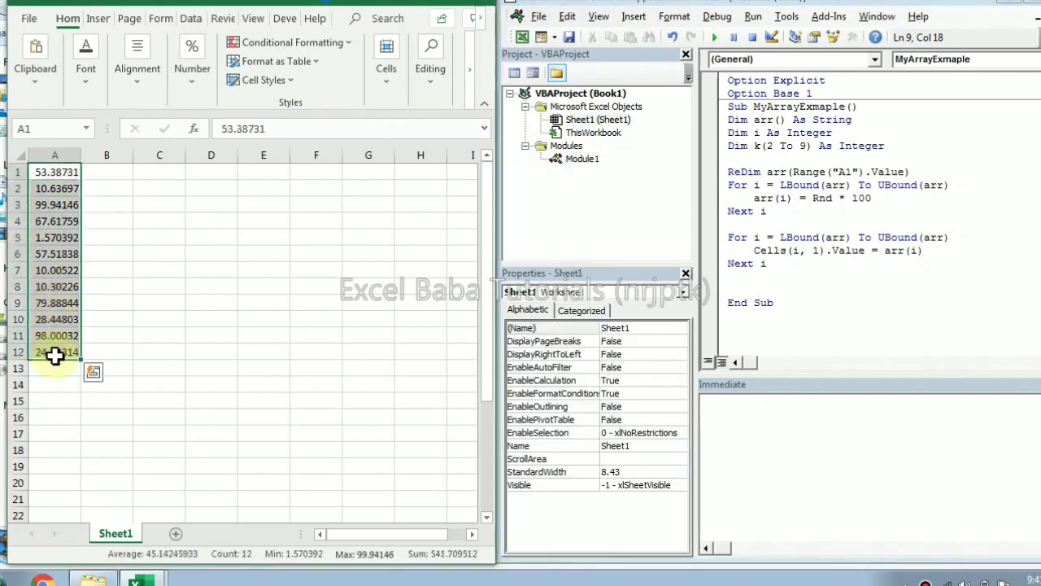
key(Delete)
click(58, 171)
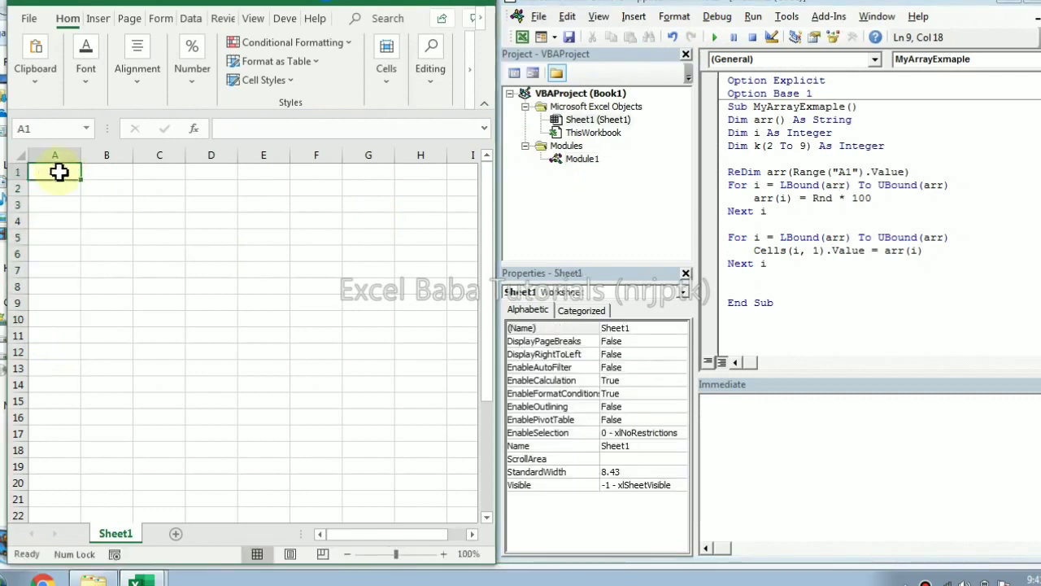
text(5)
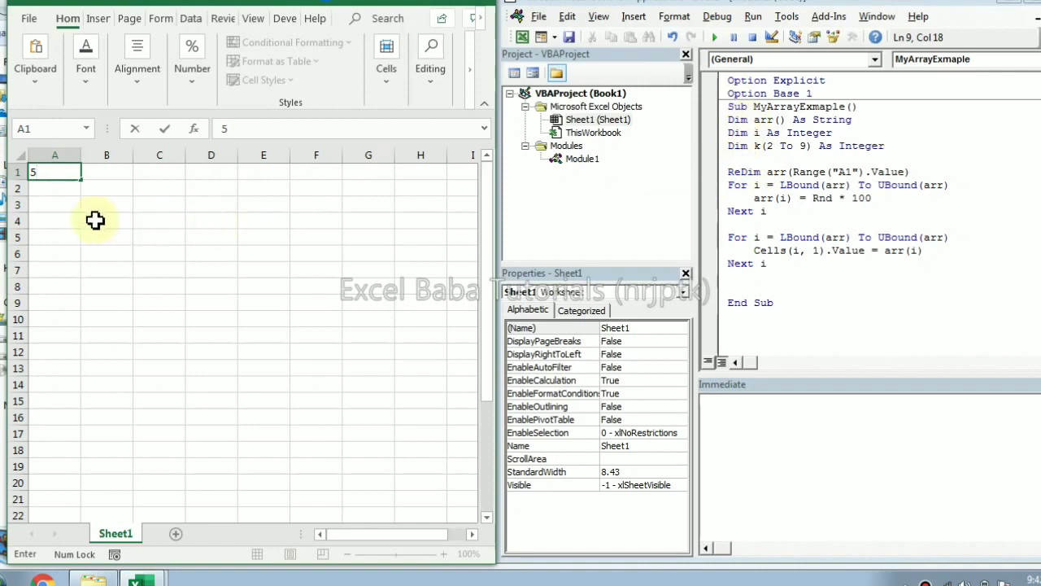
click(95, 220)
click(715, 38)
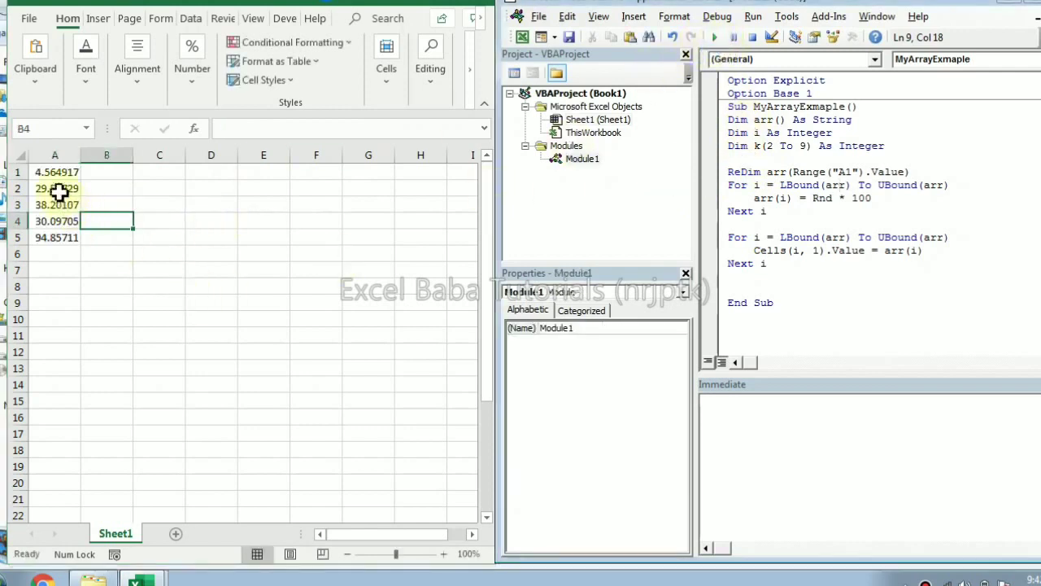
drag(55, 171, 55, 253)
key(Delete)
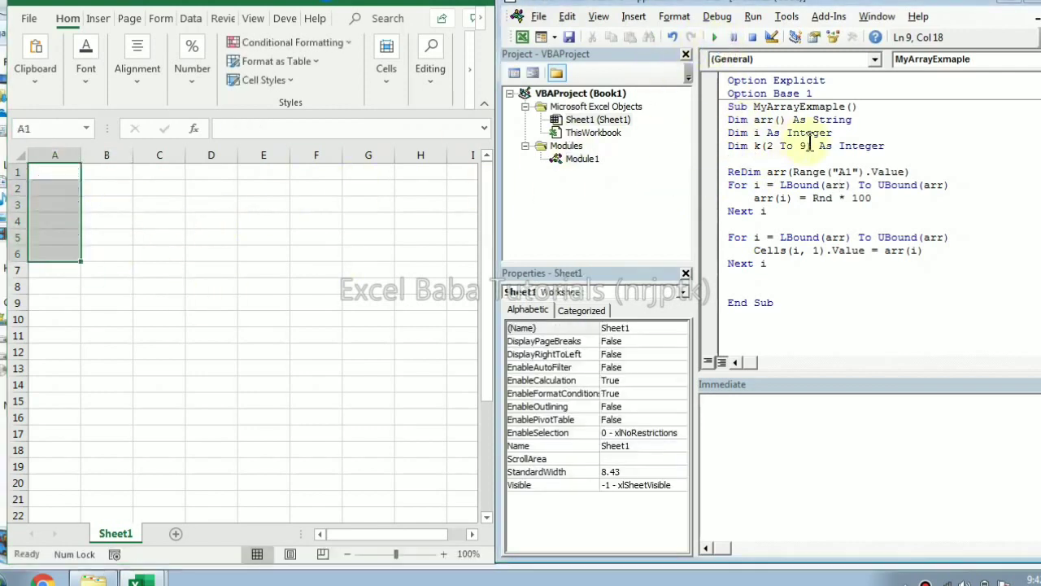
click(811, 145)
Enter 100 in A1, run the macro, then clear all filled cells in column A
click(58, 174)
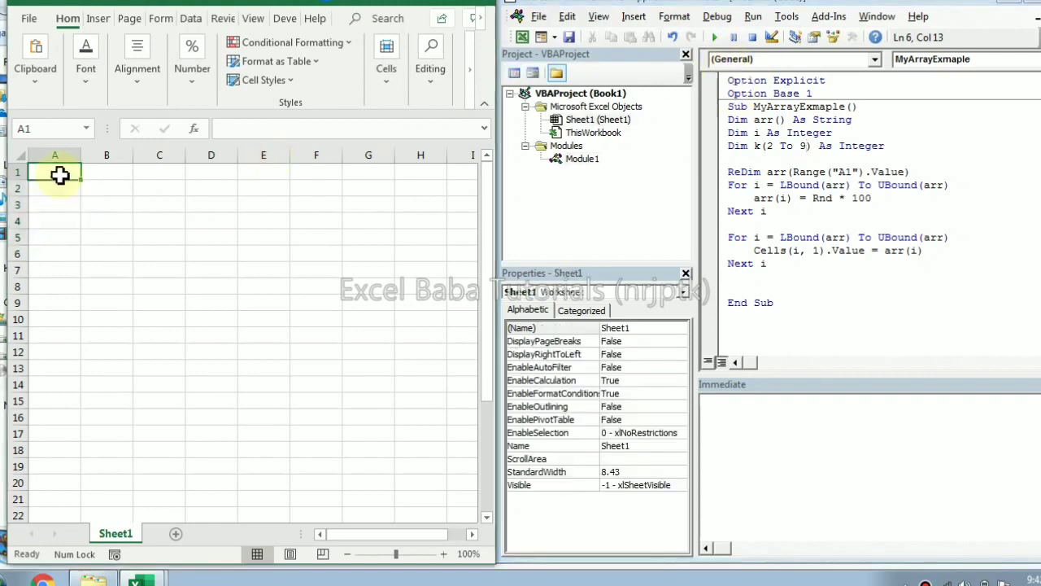
text(100)
key(Return)
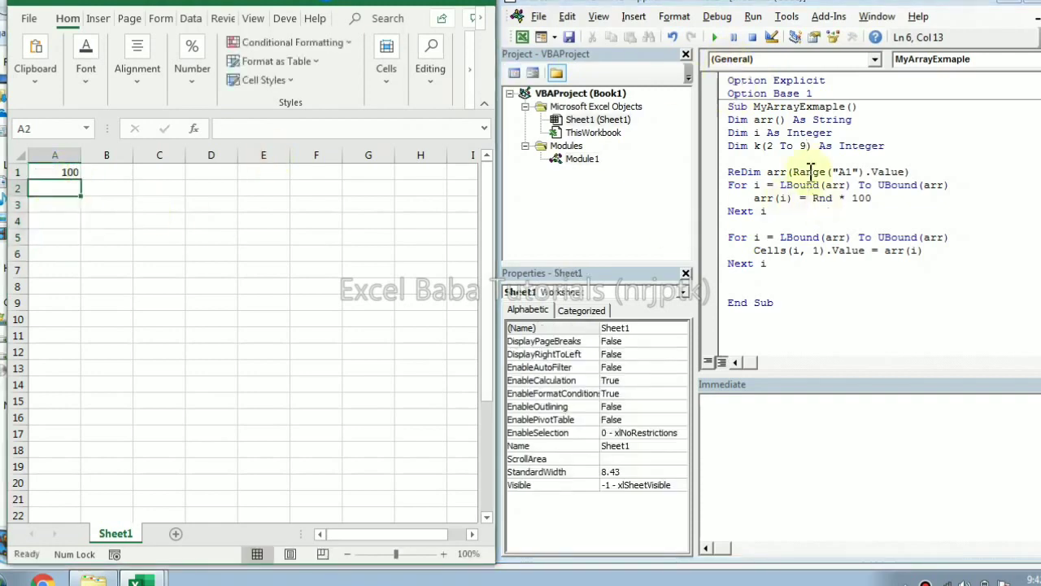
click(810, 172)
click(714, 37)
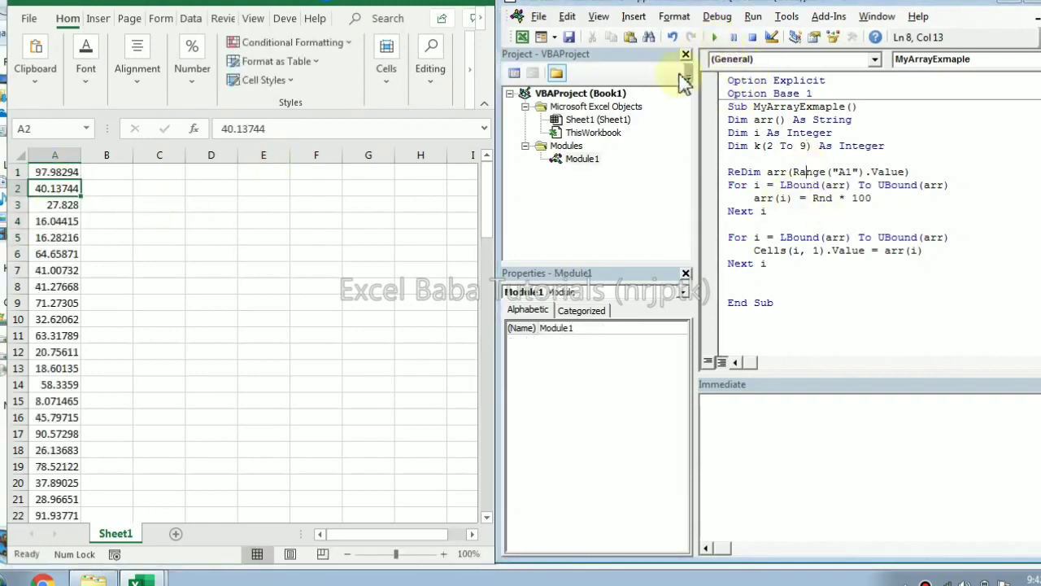
click(65, 174)
key(ctrl+shift+Down)
key(Delete)
Enter 14 in A1, run the macro and select the 14 generated numbers
click(62, 176)
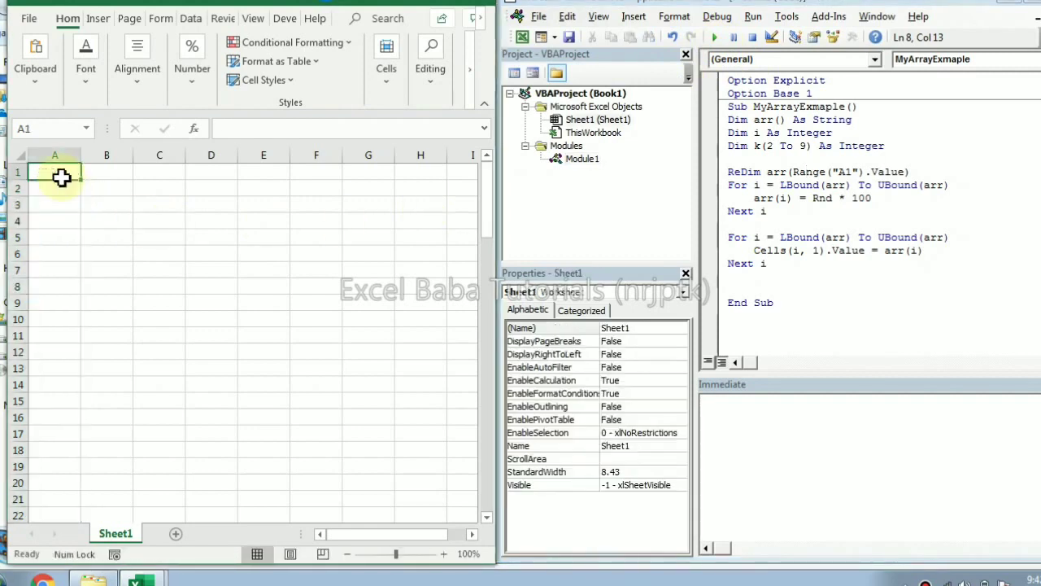
text(14)
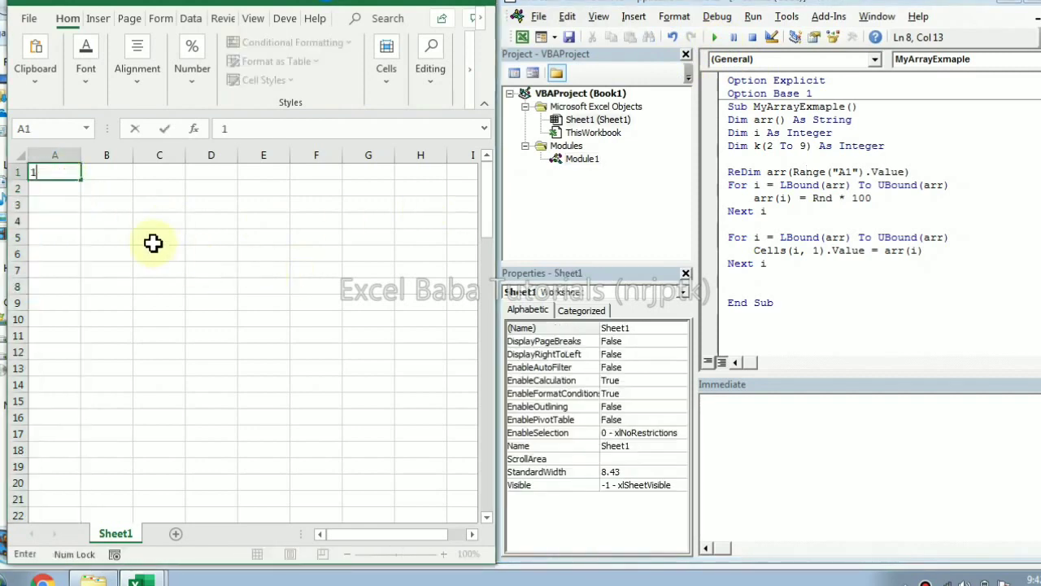
click(216, 258)
click(766, 139)
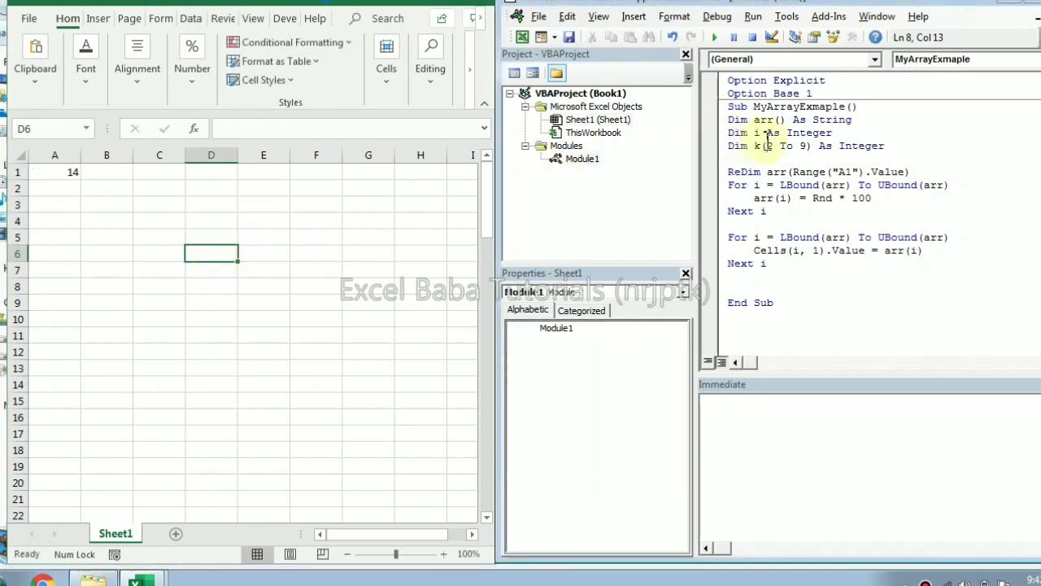
click(714, 37)
drag(65, 176, 53, 381)
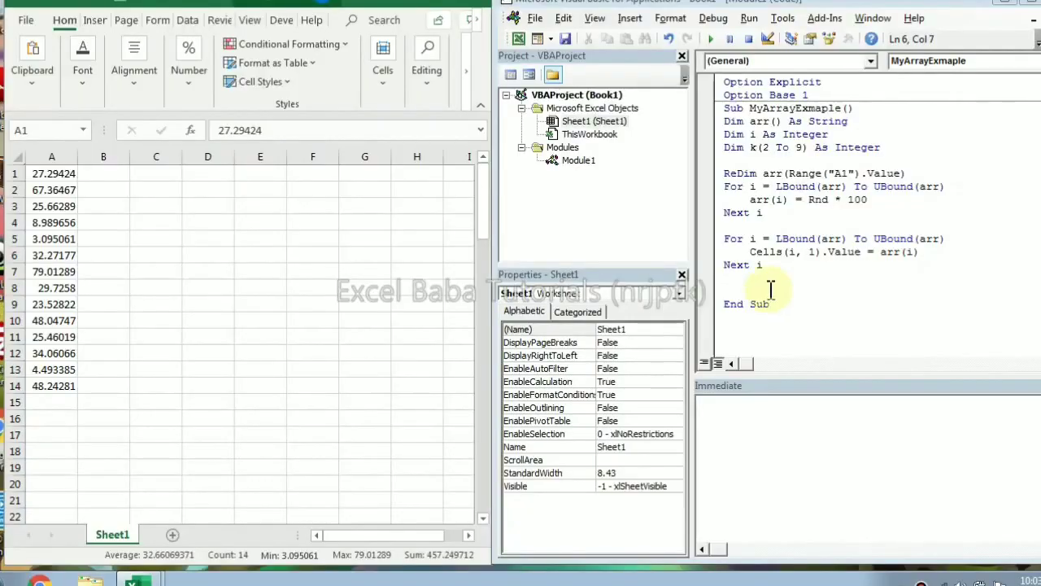
Delete the macro body from Dim arr through Next i
click(771, 288)
drag(780, 285, 723, 124)
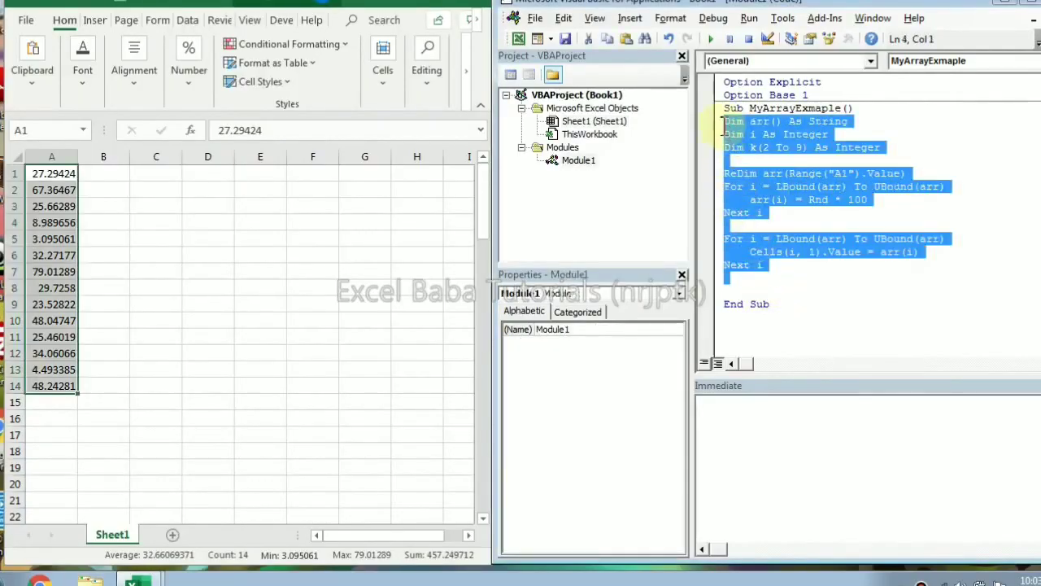
key(Delete)
click(751, 155)
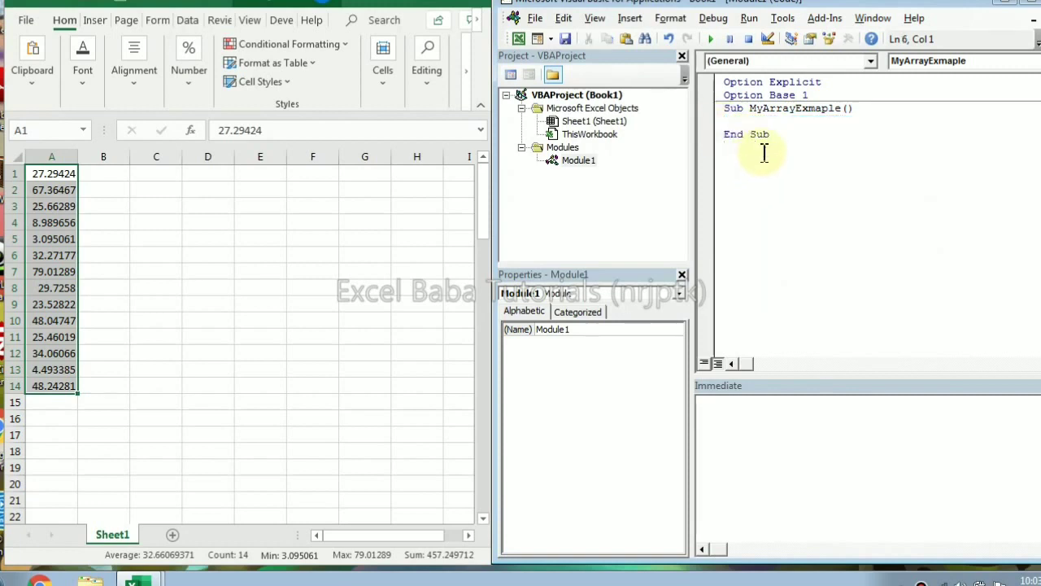
Start a =PRO formula in cell D4, cancel it, and return to the empty Sub
click(242, 222)
click(217, 225)
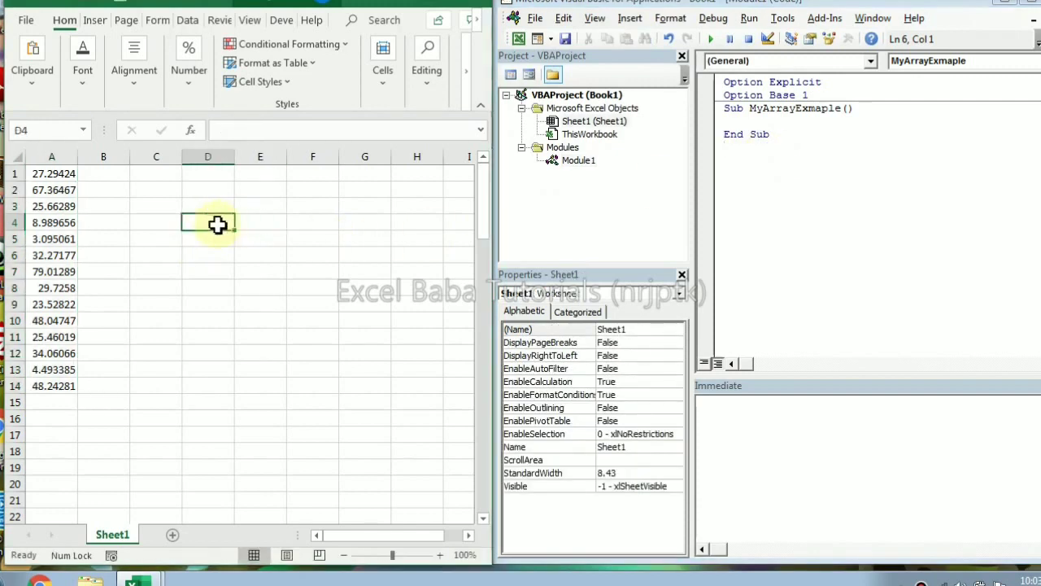
text(=pro)
key(Tab)
key(Escape)
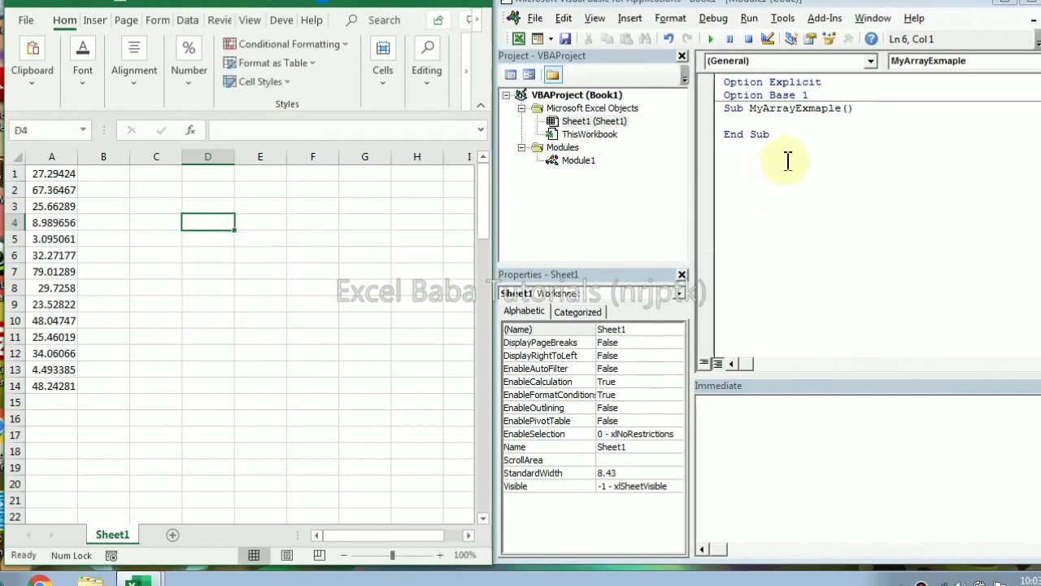
click(760, 122)
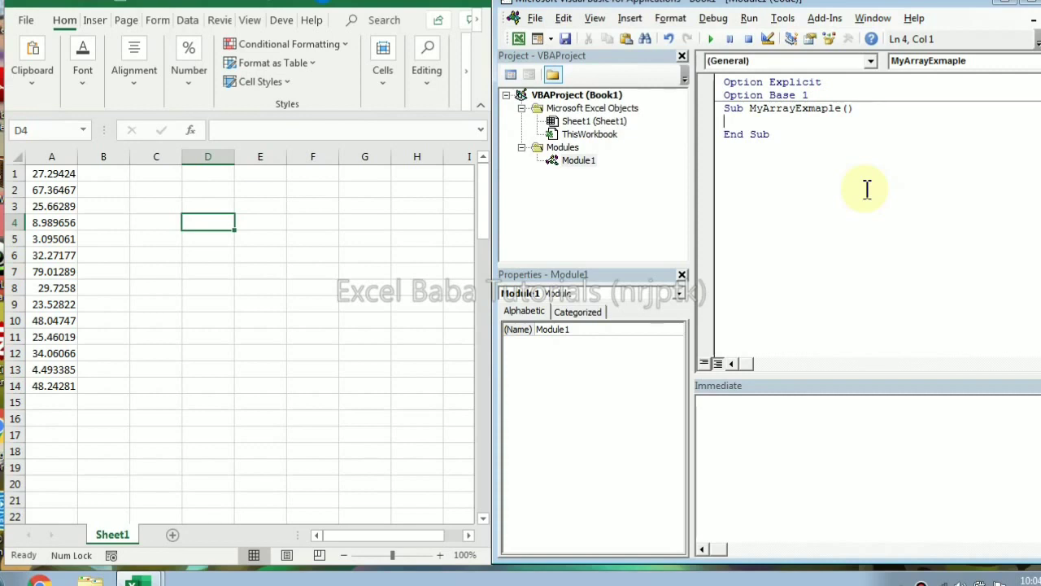
In MyArrayExmaple, declare Dim s As String and assign s = "HELLO"
text(Dim s as)
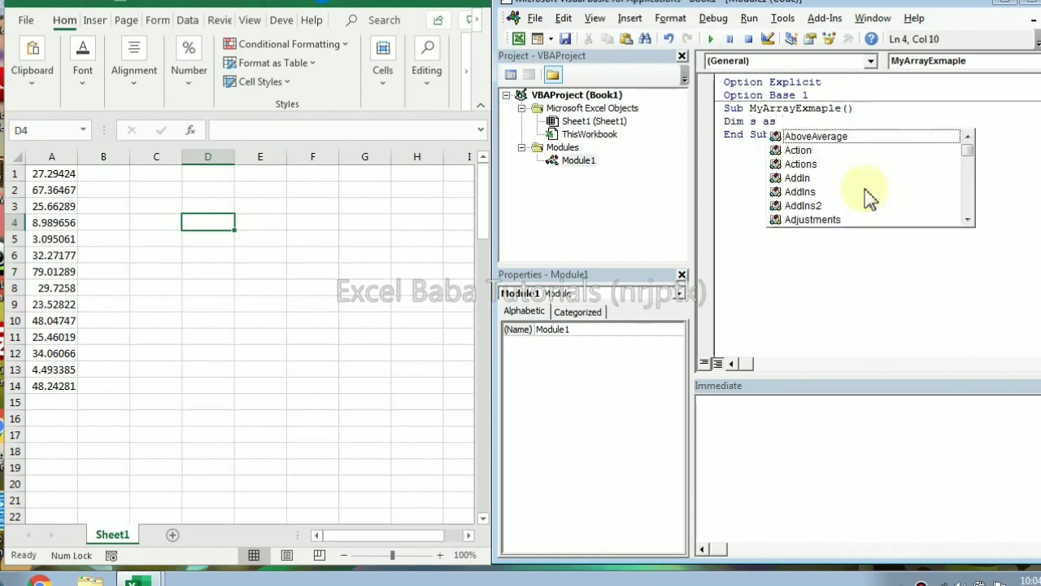
text( Str)
key(Return)
text(s="HELLO)
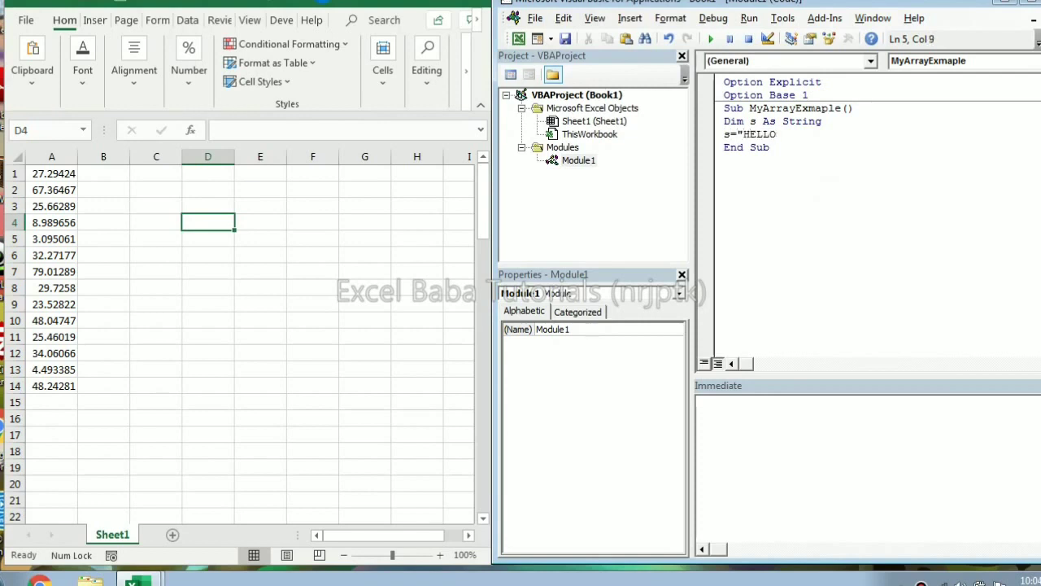
key(Return)
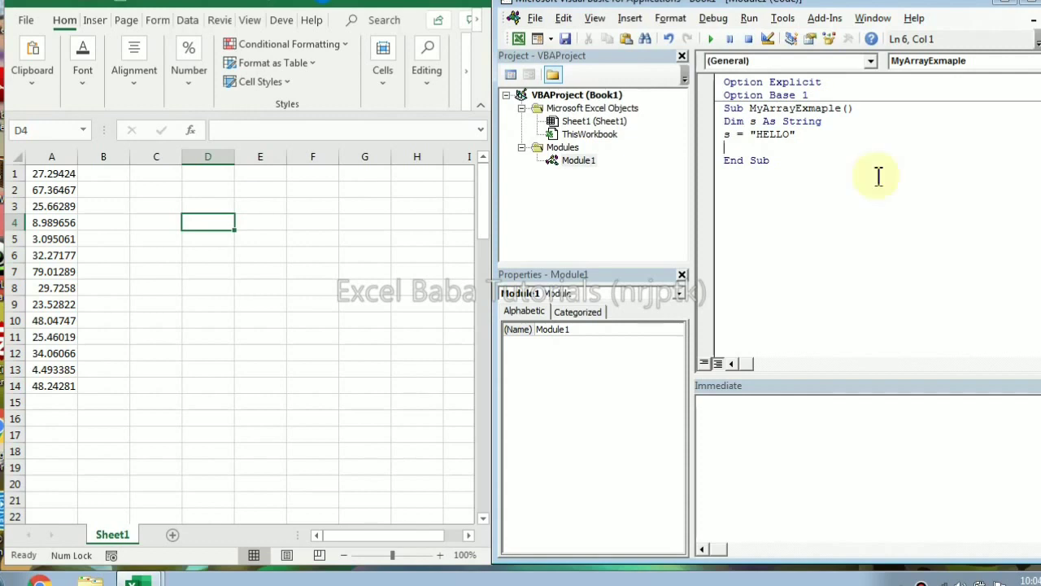
Enter HELLO in worksheet cell D2
click(213, 192)
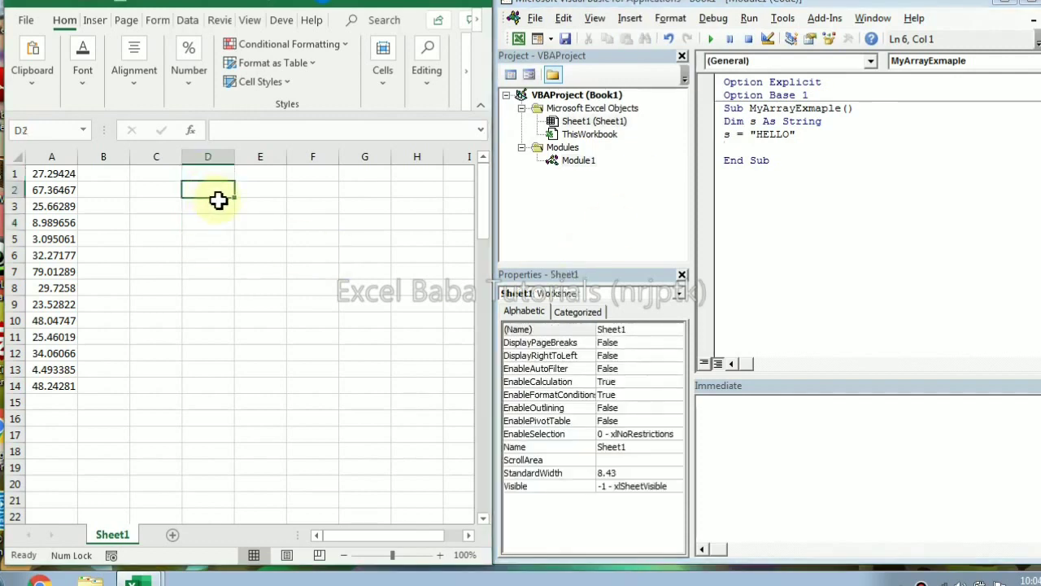
text(He)
key(BackSpace)
key(BackSpace)
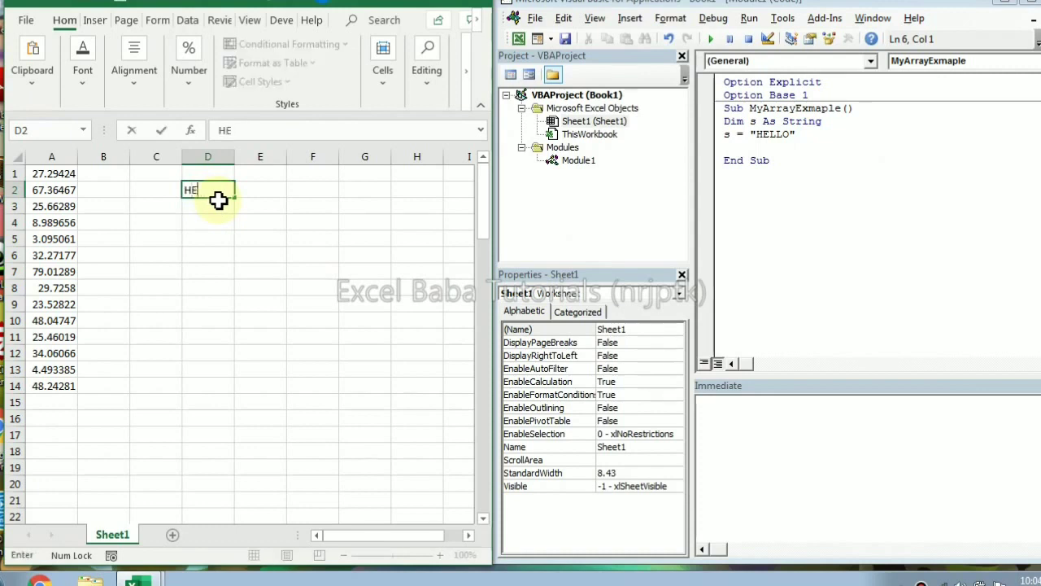
text(O)
key(Return)
Put the formula =LOWER(D2) in D3 so it shows hello
text(=lo)
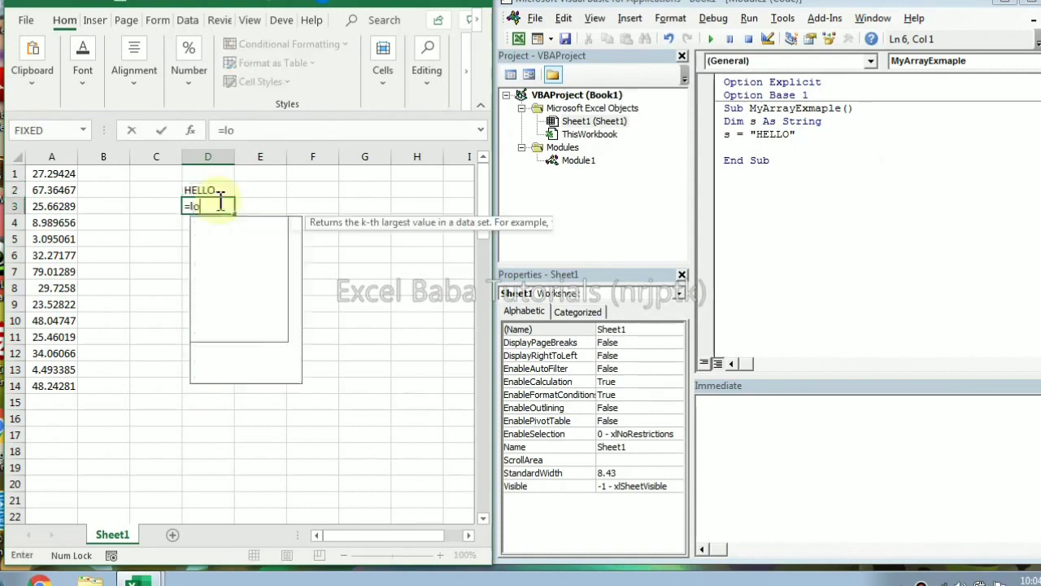
text(w)
key(Tab)
click(221, 191)
text())
key(Return)
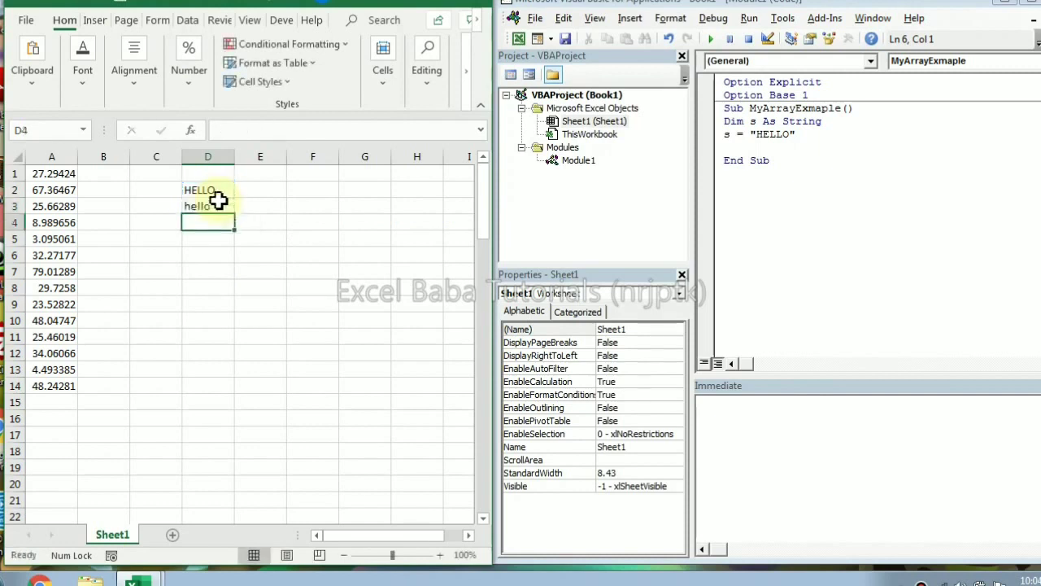
Add s = LCase(s) and MsgBox s, then run the macro to show hello
click(757, 148)
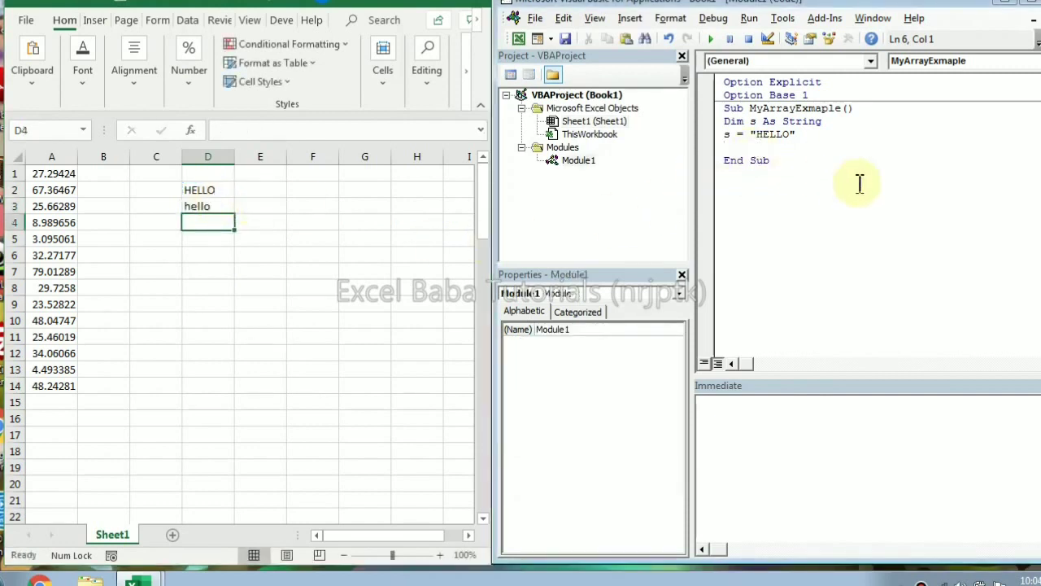
text(se)
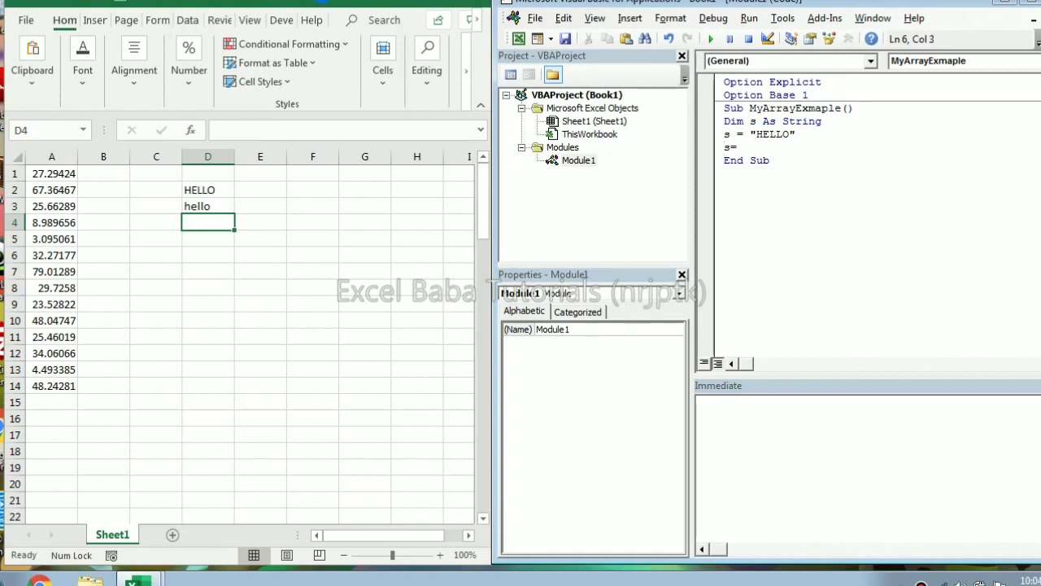
text((s))
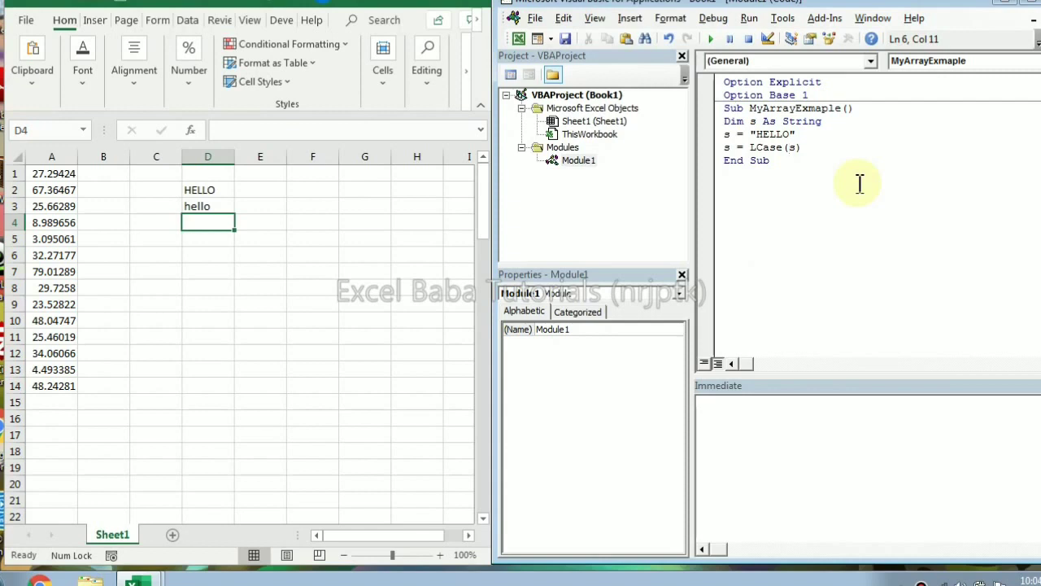
key(Return)
text(s)
click(860, 178)
click(778, 163)
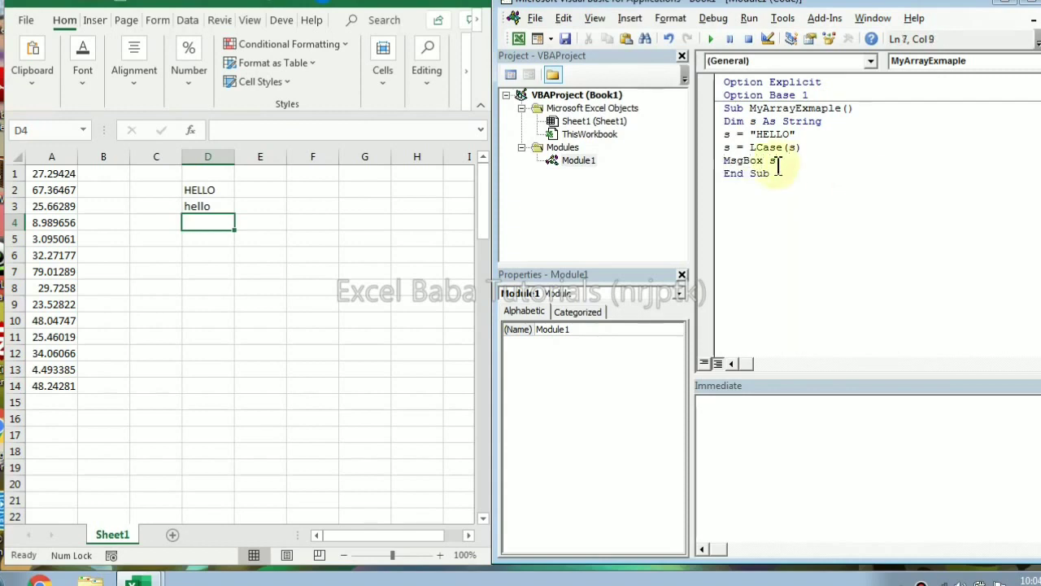
click(711, 38)
click(545, 335)
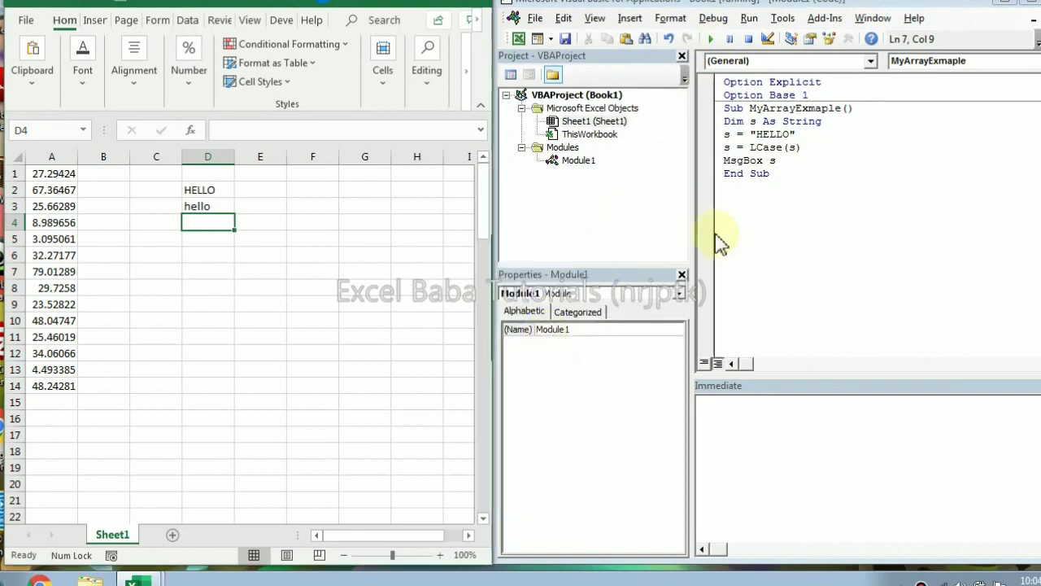
Switch LCase to UCase, change the string to "Hello", and rerun the macro
key(BackSpace)
text(U)
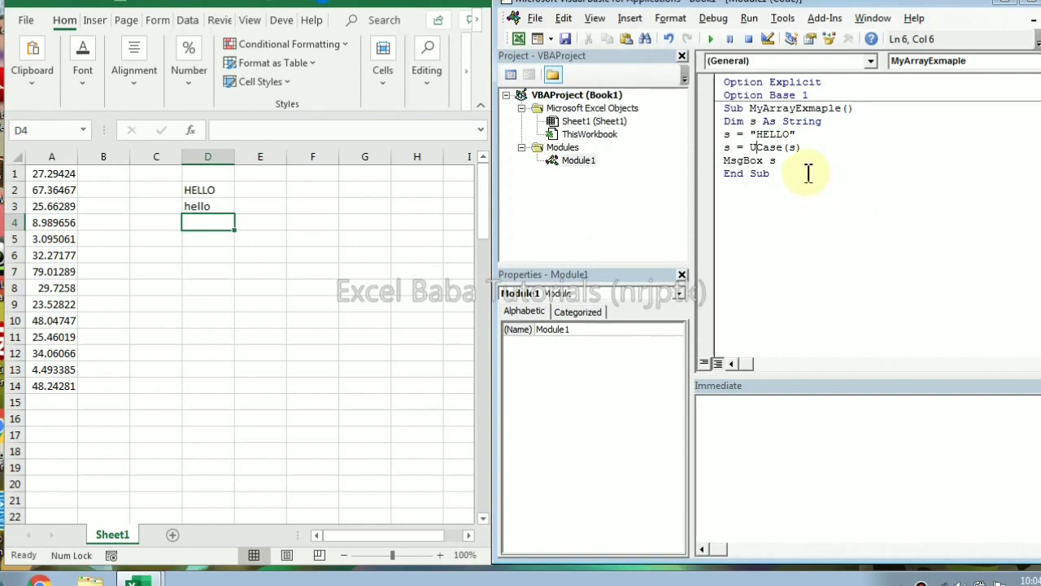
double_click(766, 140)
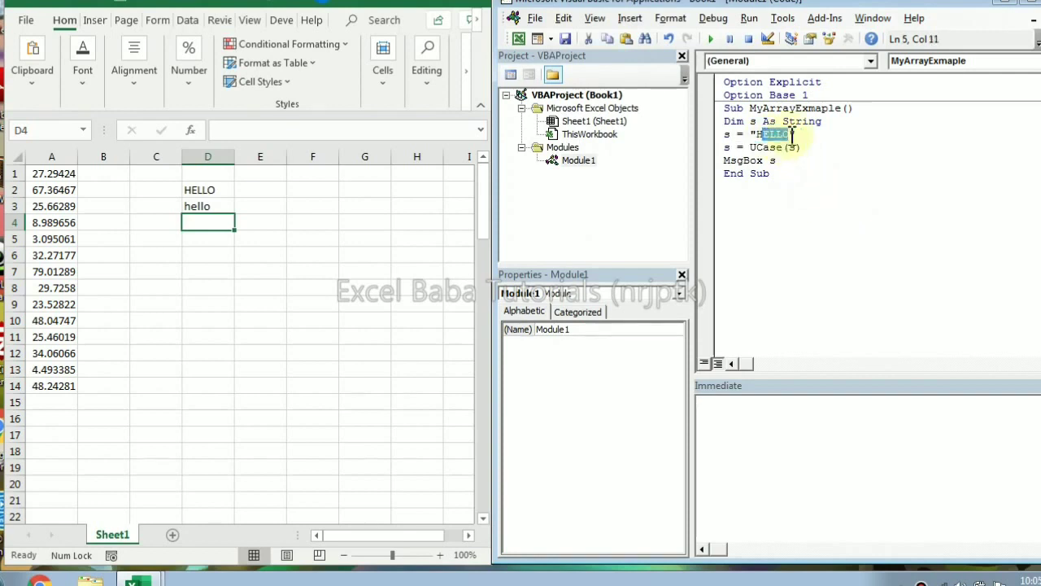
text(Hello)
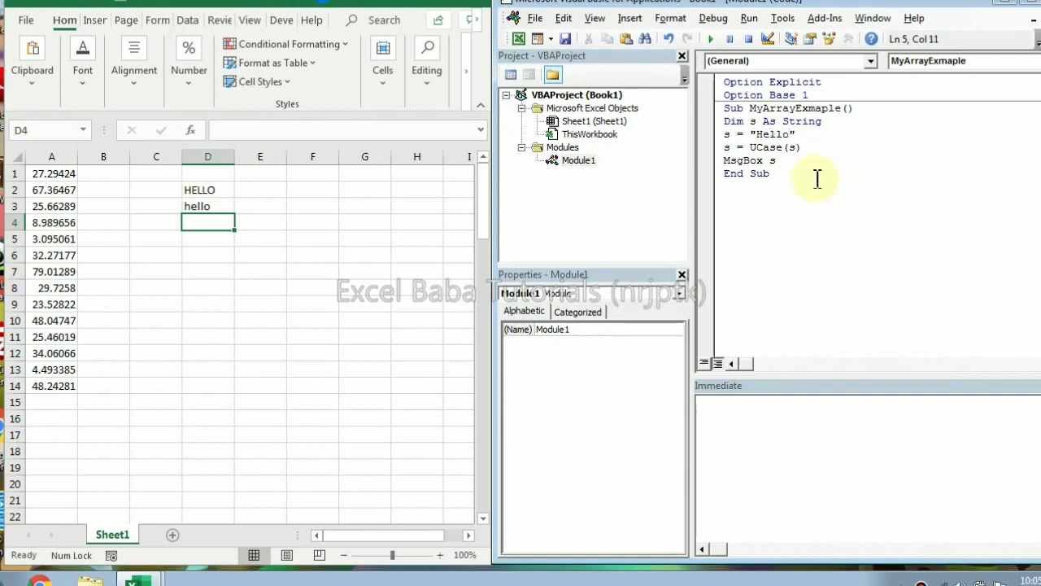
click(710, 39)
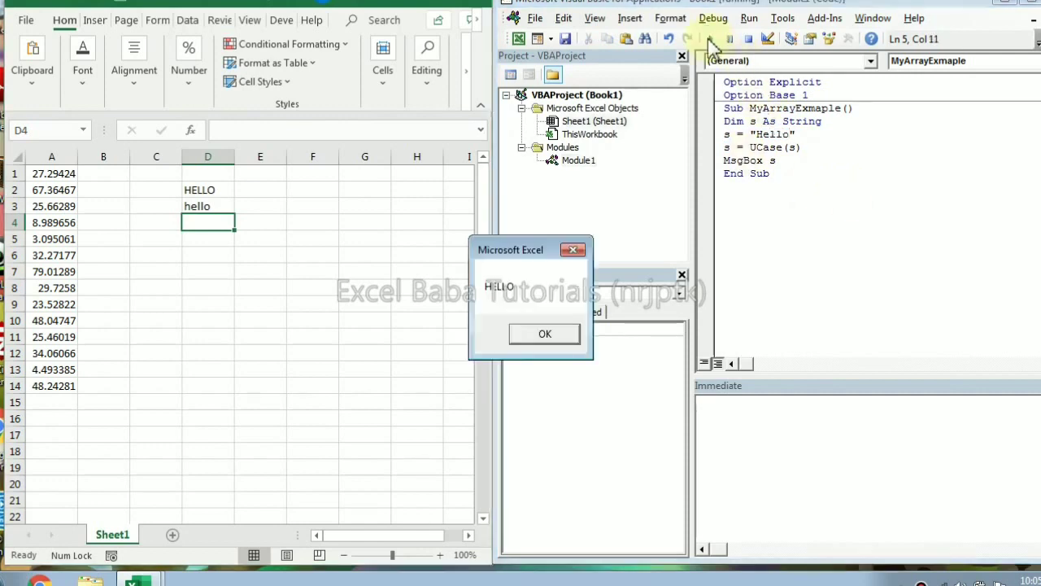
click(563, 335)
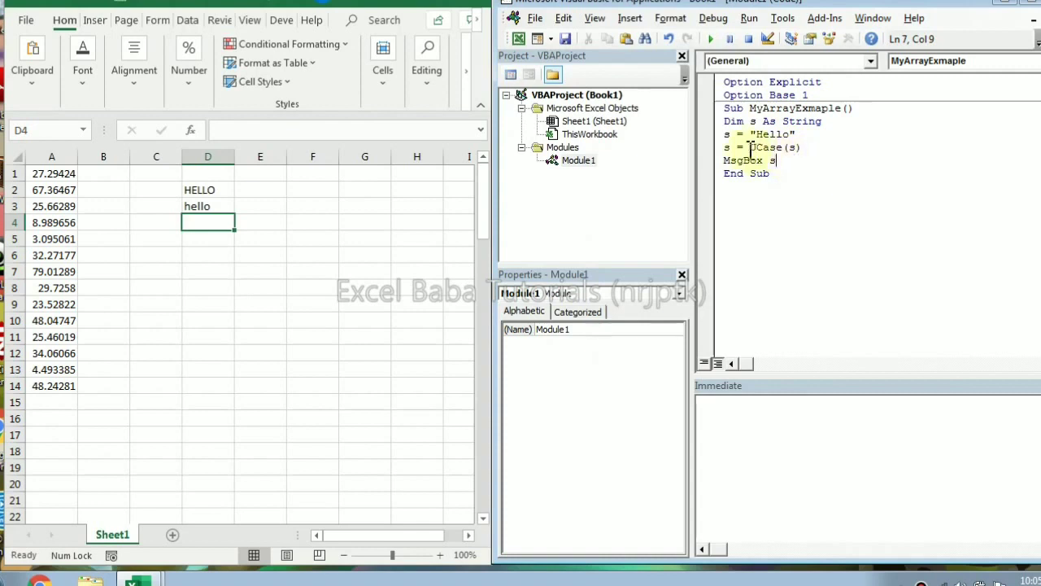
Replace UCase with Len and run the macro, which shows 5
drag(750, 147, 776, 147)
text(le)
click(777, 160)
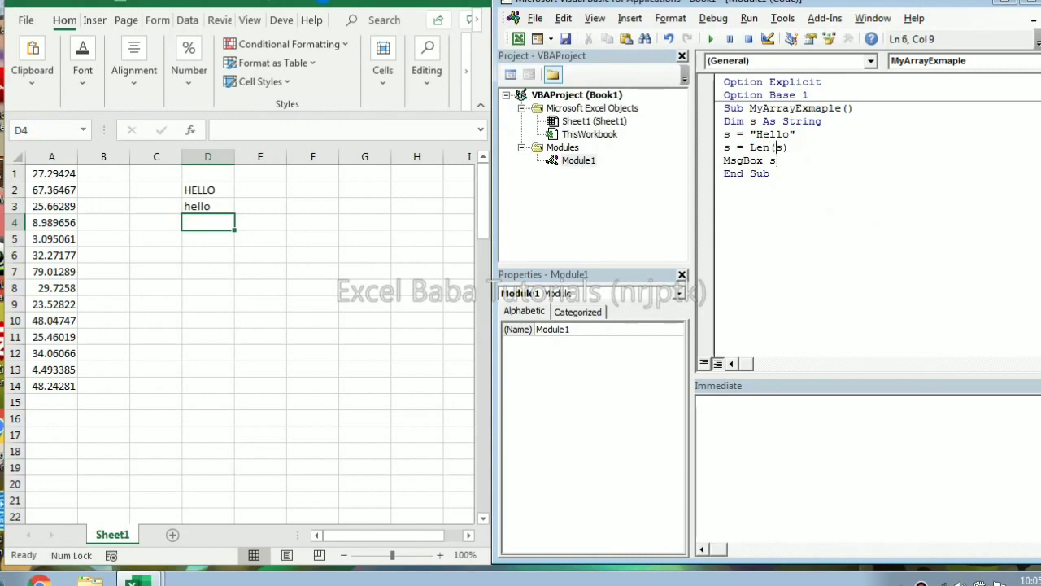
click(711, 39)
click(546, 335)
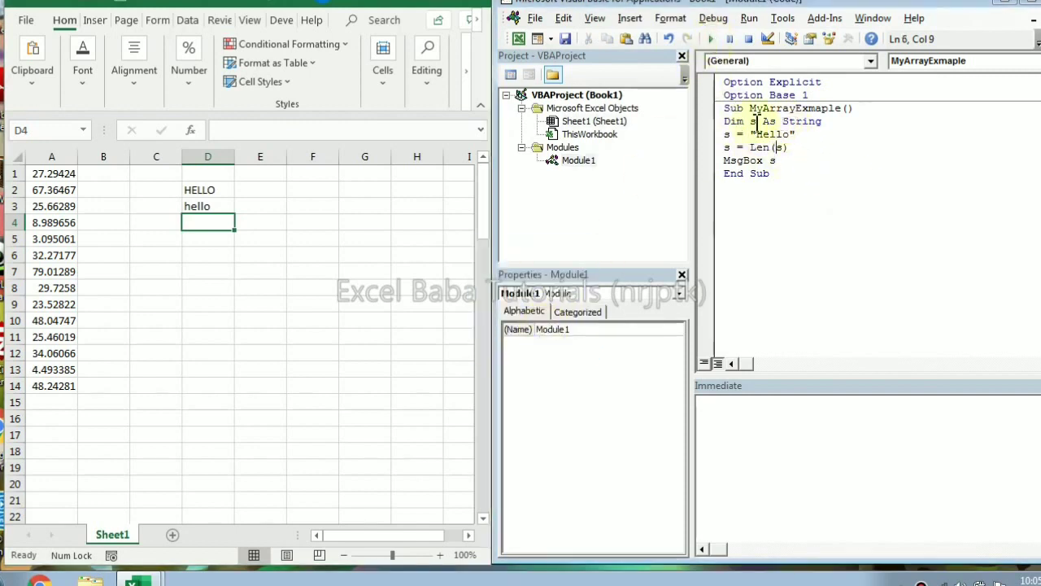
Extend the string to "Hello fghsfg" and rerun, which shows 12
click(787, 134)
text(fghsfg)
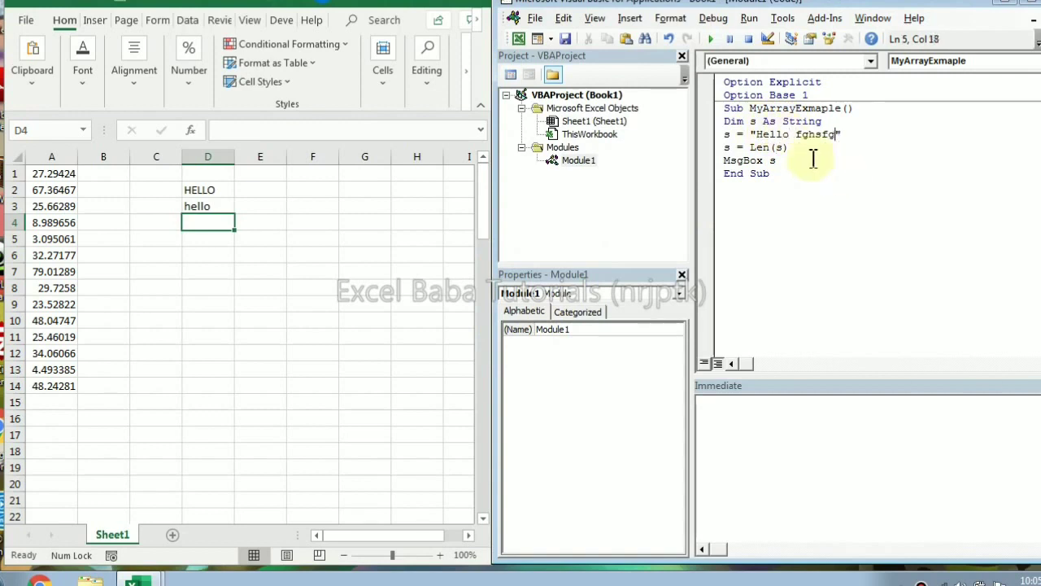
drag(816, 159, 793, 155)
click(710, 39)
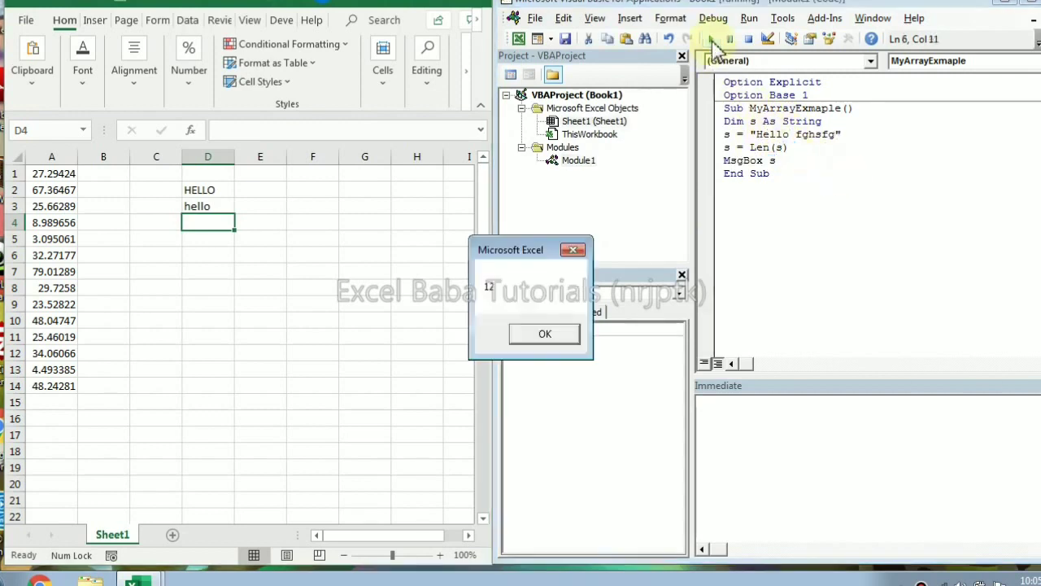
click(547, 335)
click(801, 162)
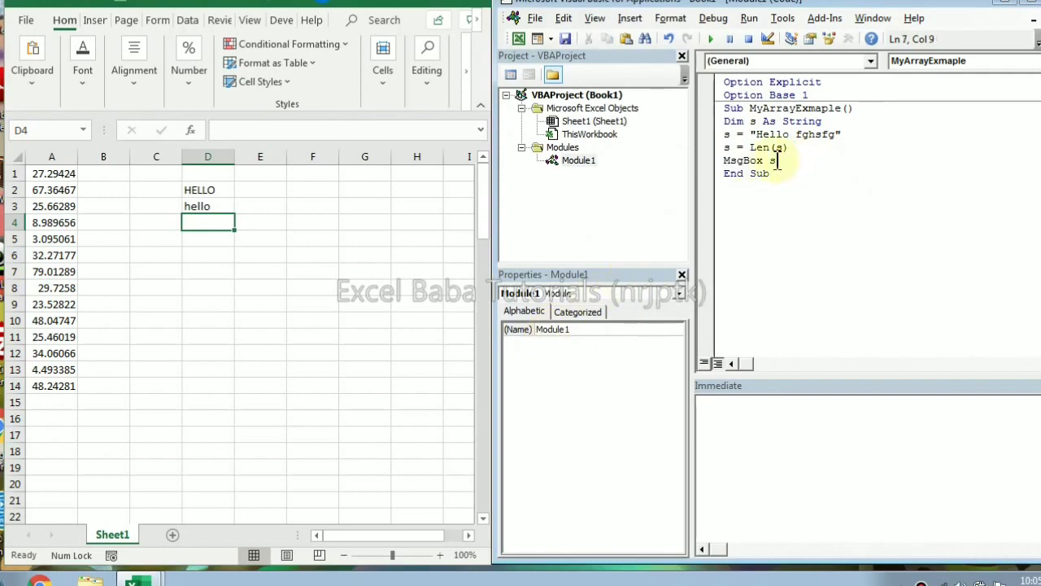
click(770, 161)
Change the MsgBox line to display IsNumeric(s)
text(insus)
key(ctrl+space)
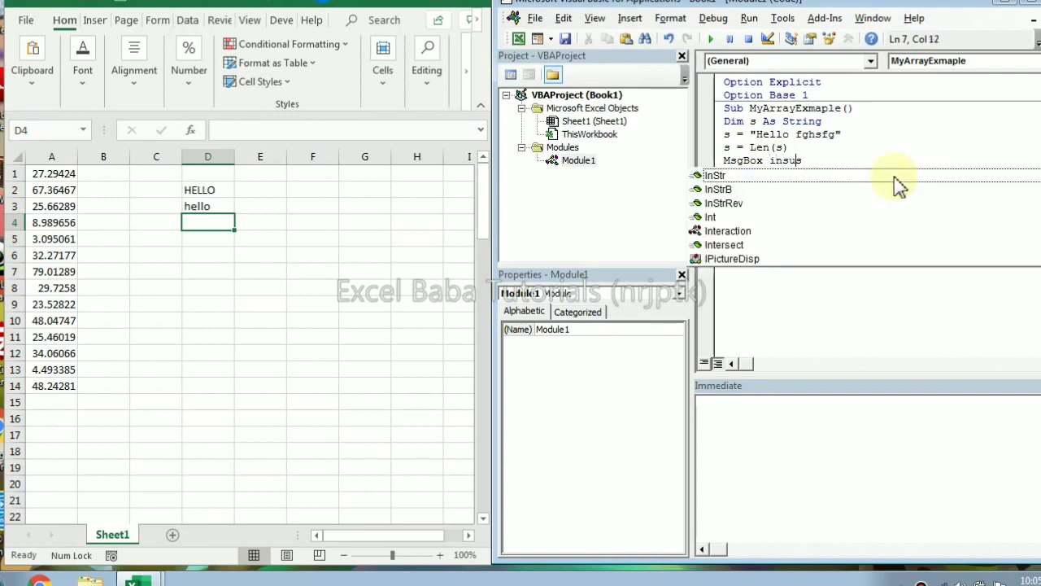
key(BackSpace)
key(BackSpace)
key(BackSpace)
text(s)
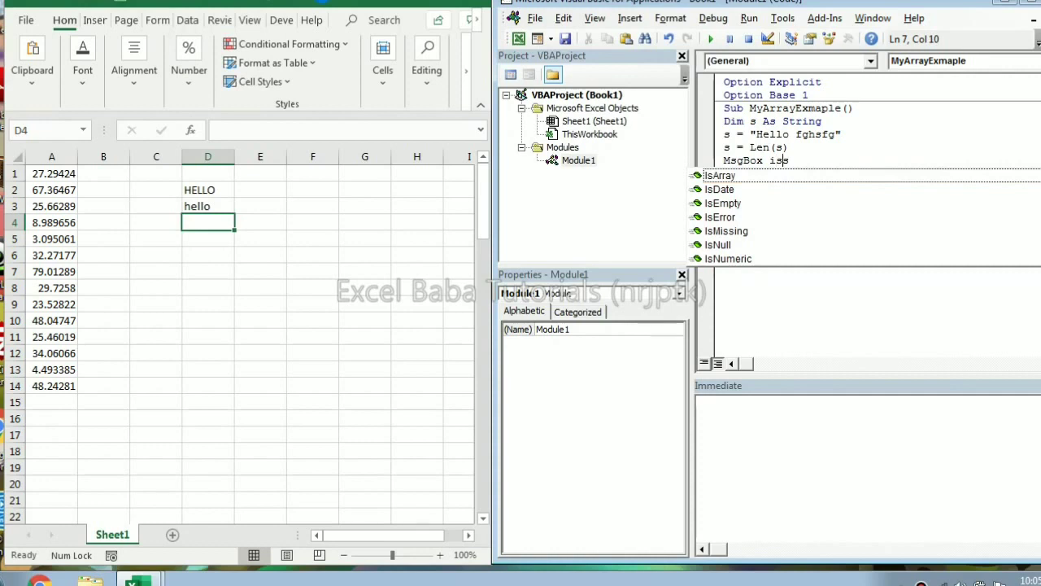
key(Delete)
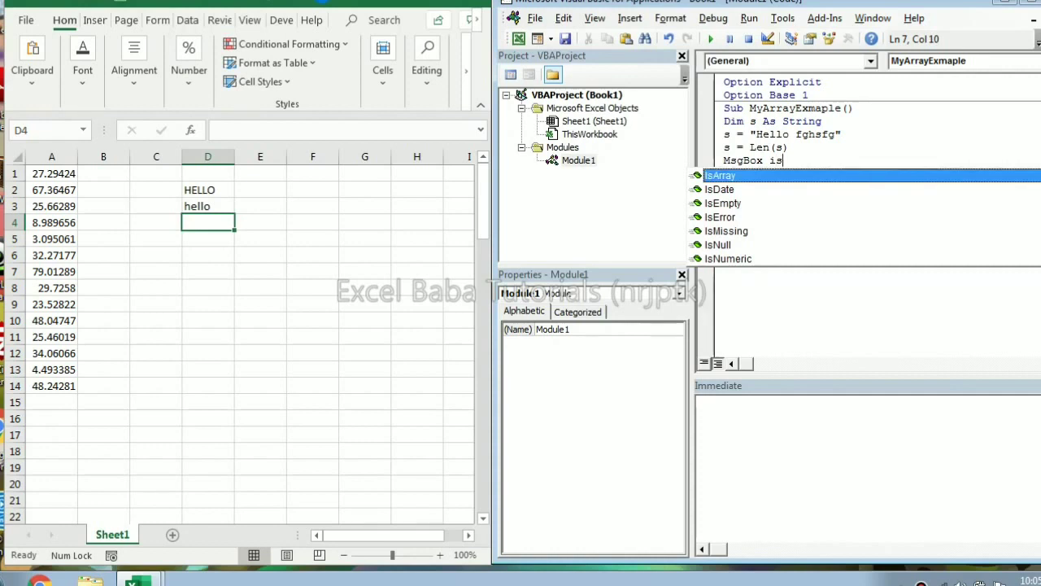
key(Down)
key(Down)
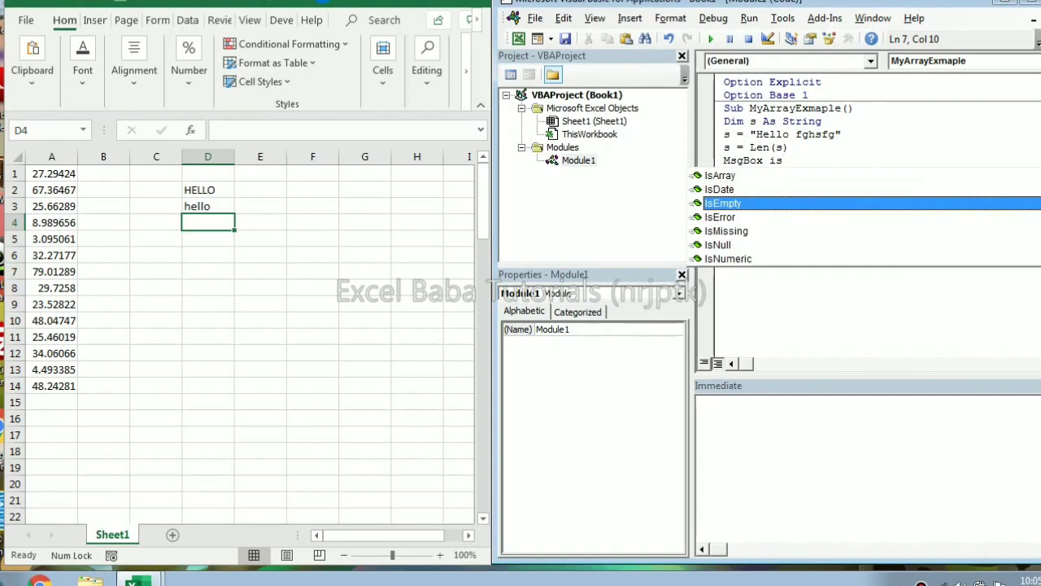
key(Down)
key(Down)
key(Down)
key(Down)
key(Down)
key(Up)
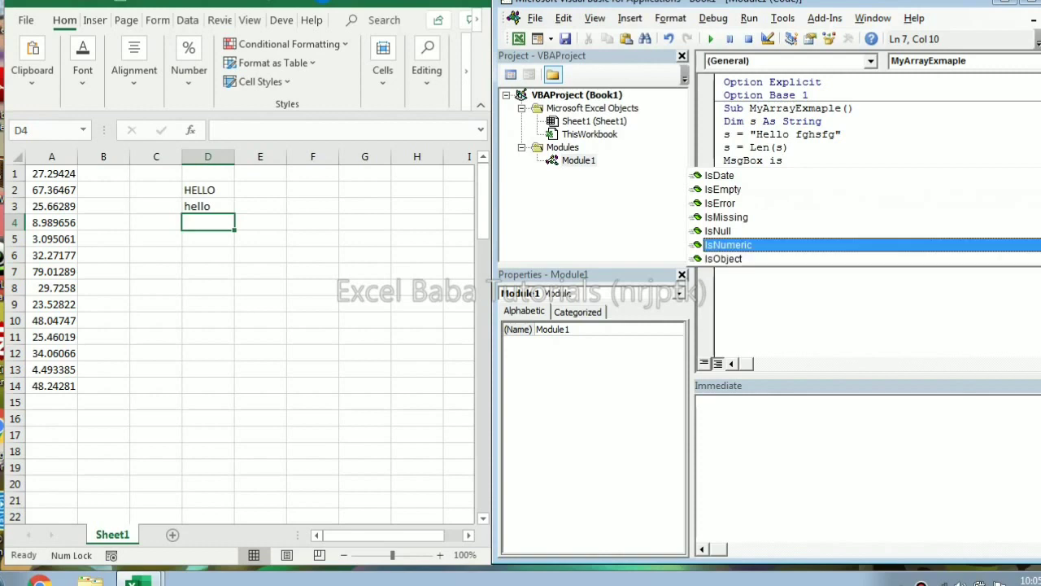
key(Down)
key(Down)
key(Up)
key(Up)
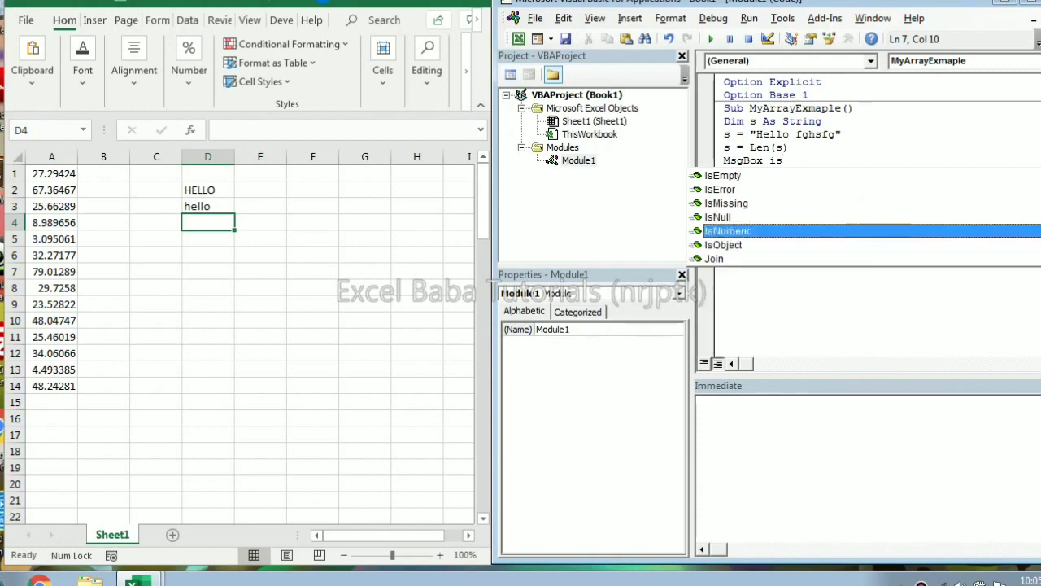
text((s)
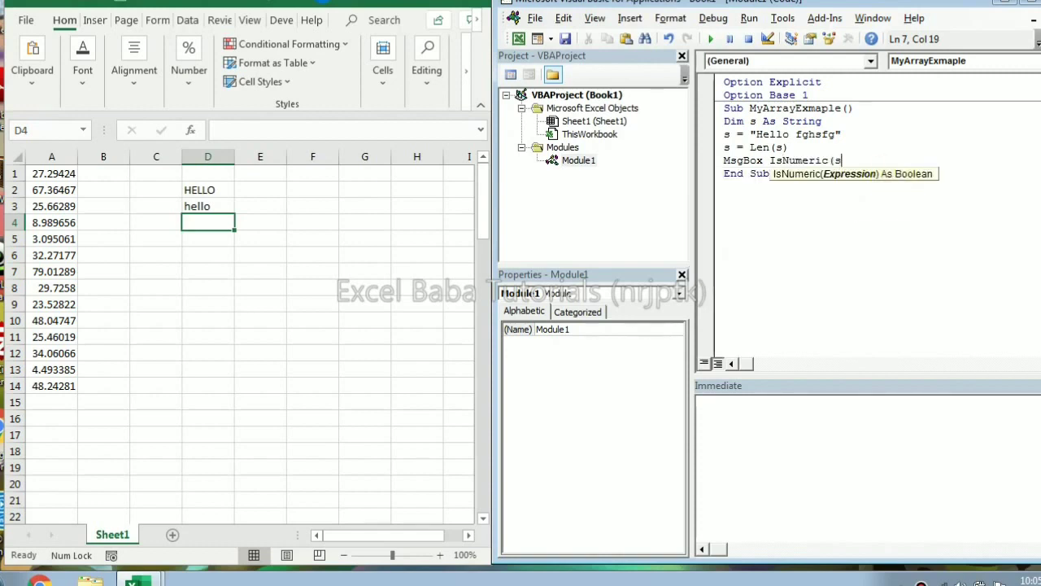
text())
Run the macro and dismiss the True result
click(896, 177)
click(896, 163)
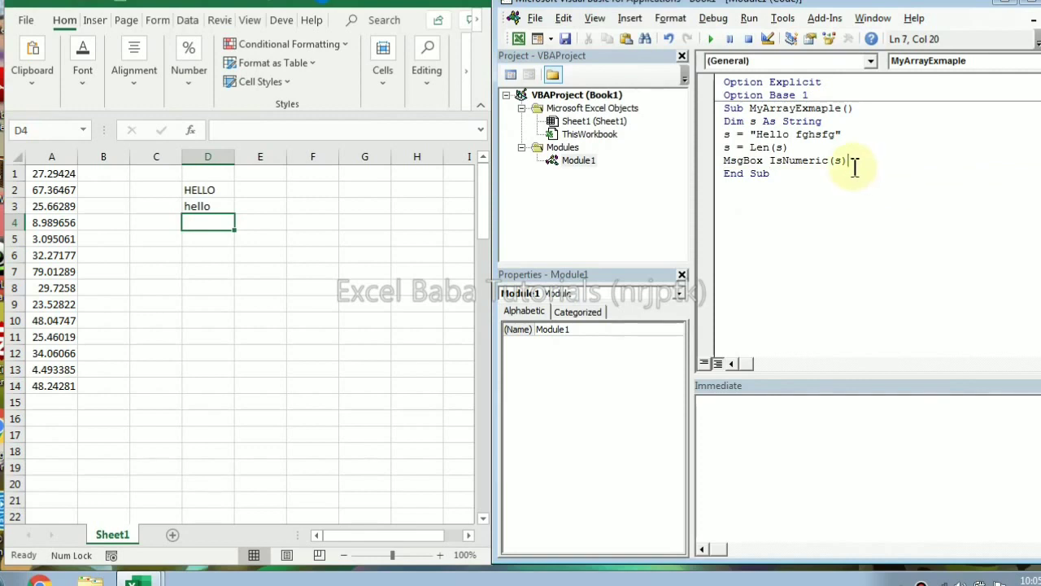
click(711, 38)
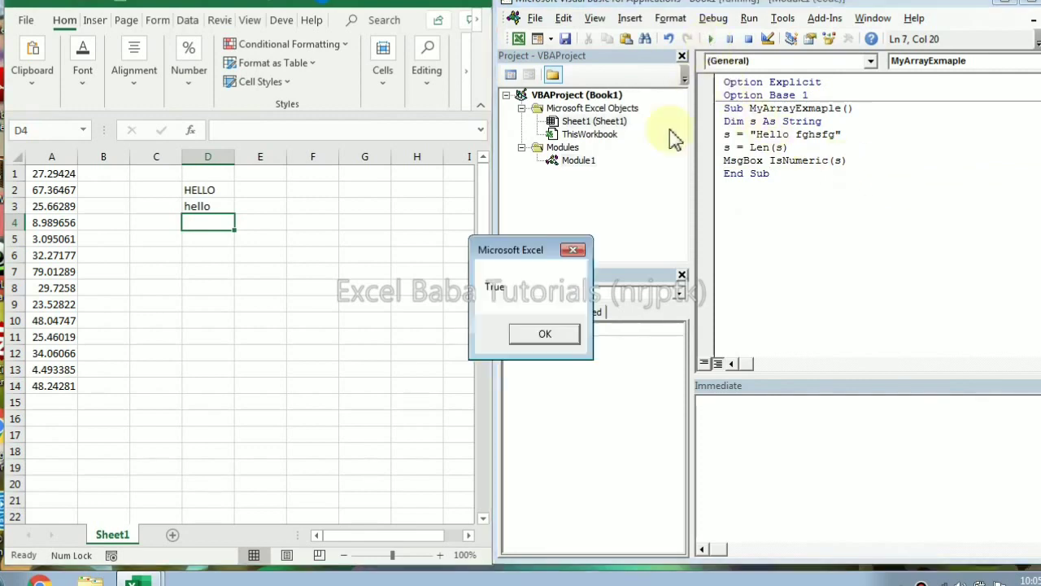
click(545, 334)
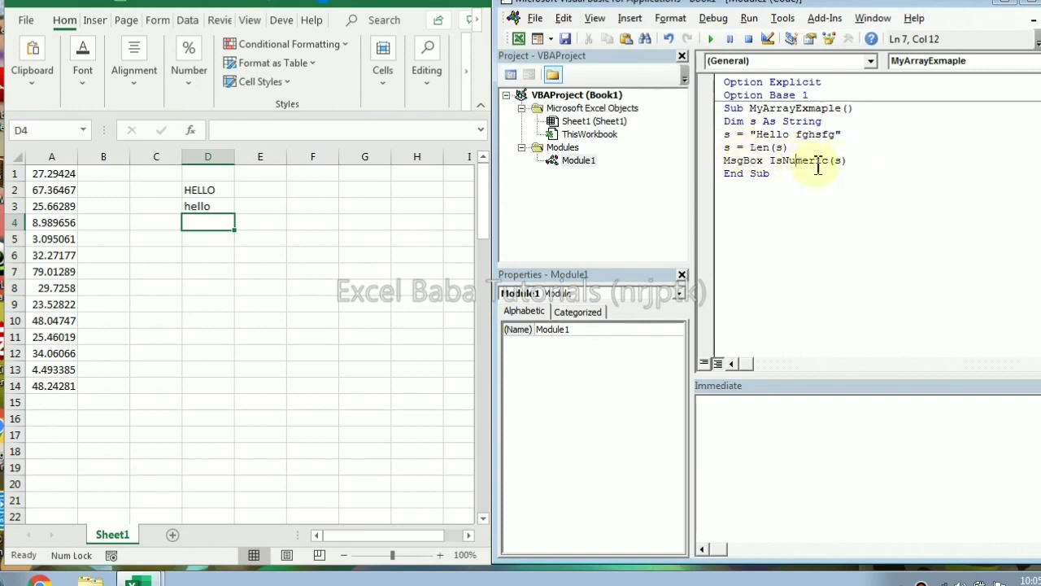
Replace Len with LCase on line 6 and rerun, which reports False
double_click(759, 147)
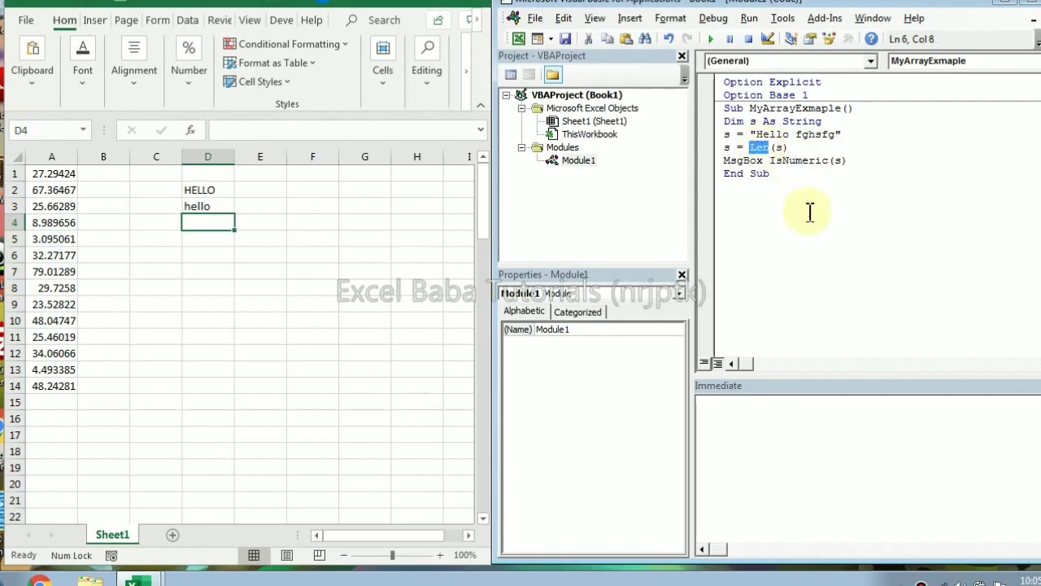
text(lc)
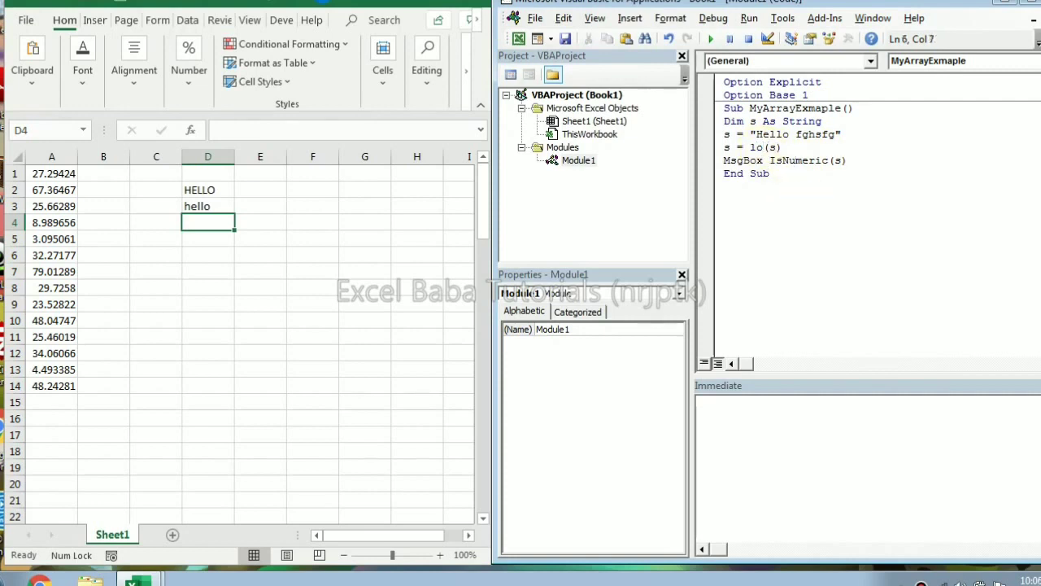
text(ase)
click(779, 160)
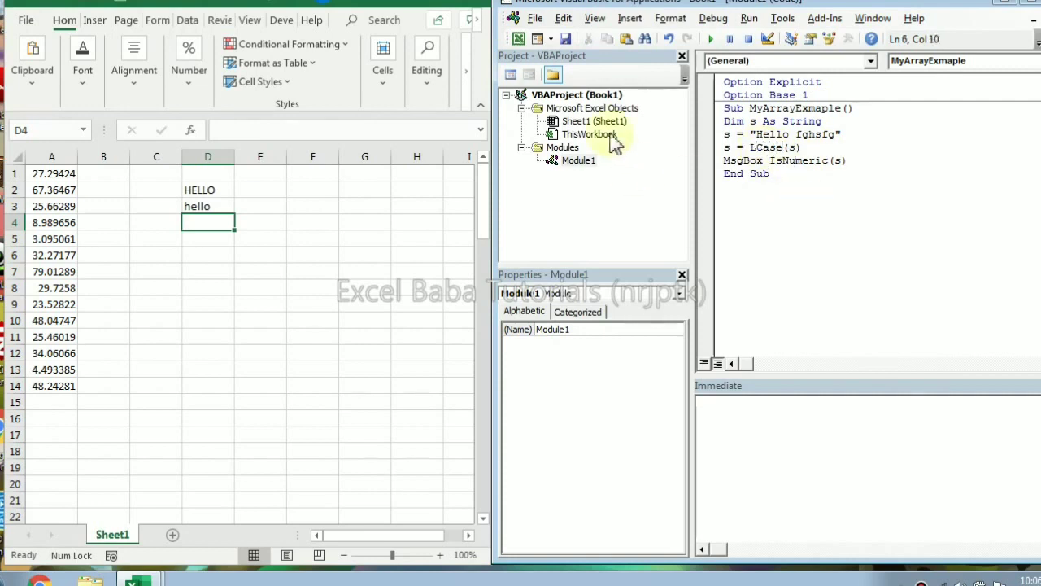
click(711, 38)
click(545, 333)
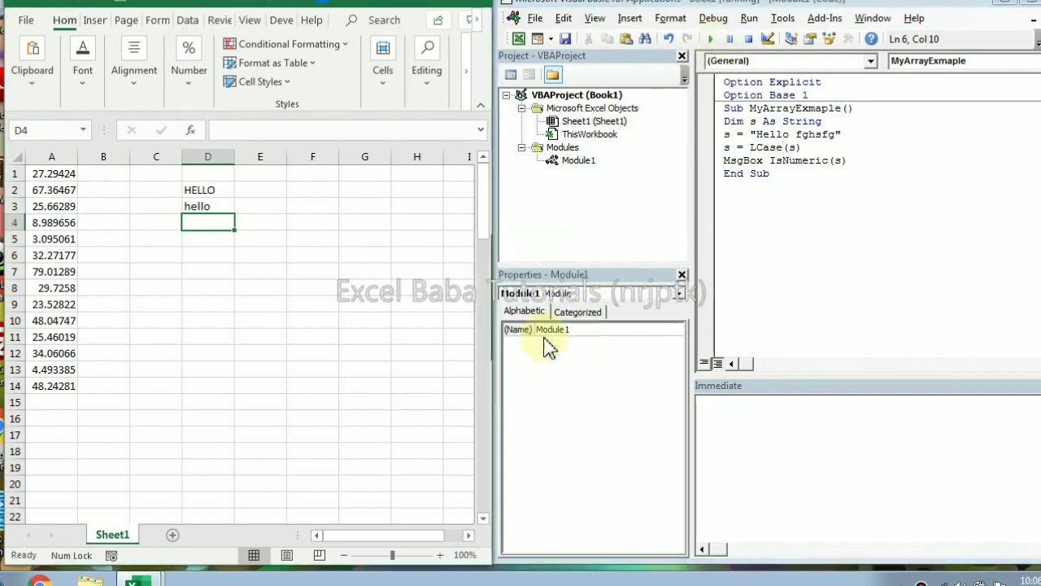
click(853, 162)
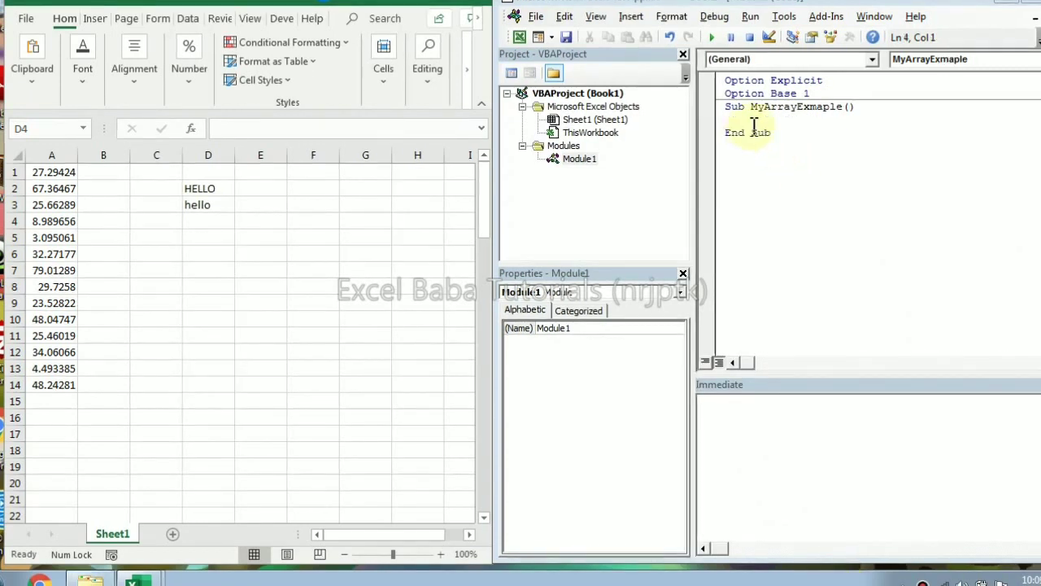
Declare Date k set to "34-06-1995" and an Integer variable i
text(Dim k as date)
key(Return)
text(k = )
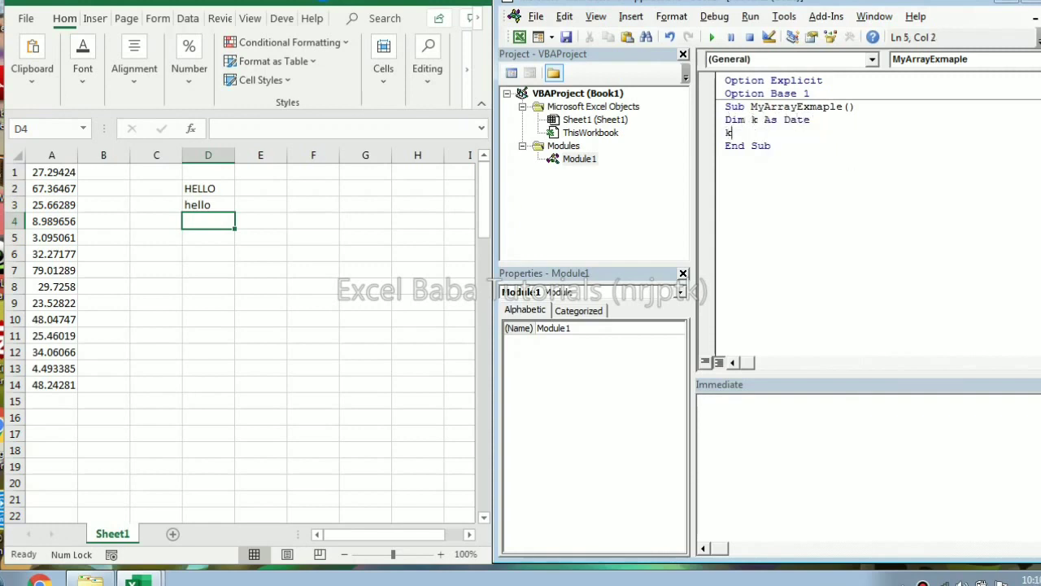
text("34-06-)
text(1995)
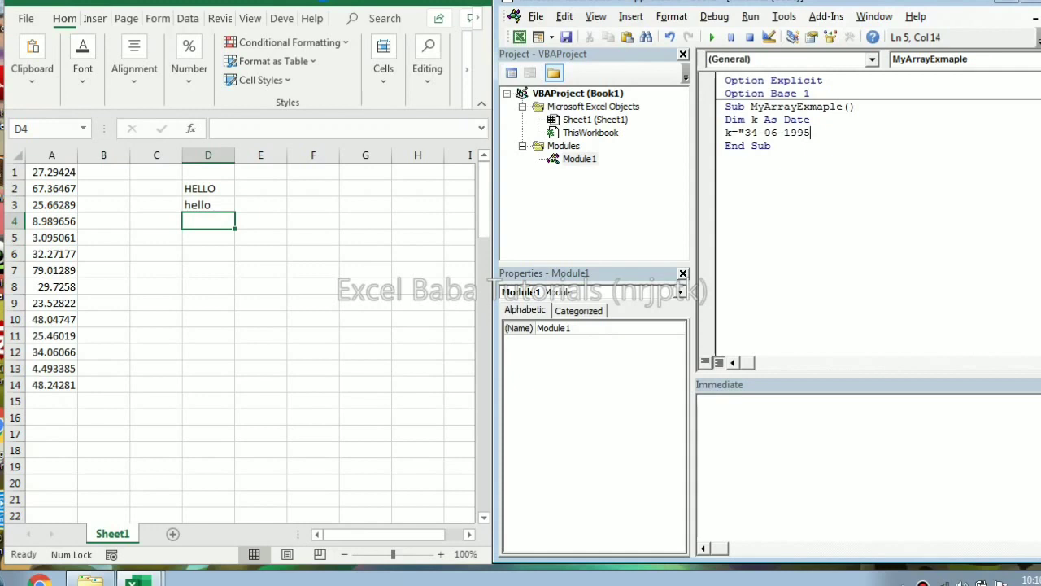
text(")
key(Return)
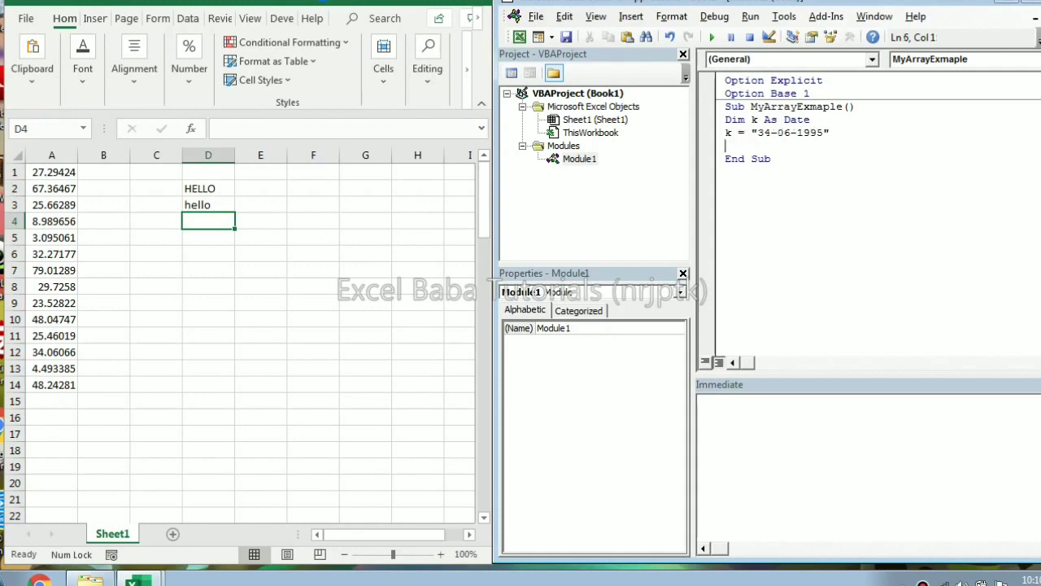
text(Dim i as si)
key(BackSpace)
key(BackSpace)
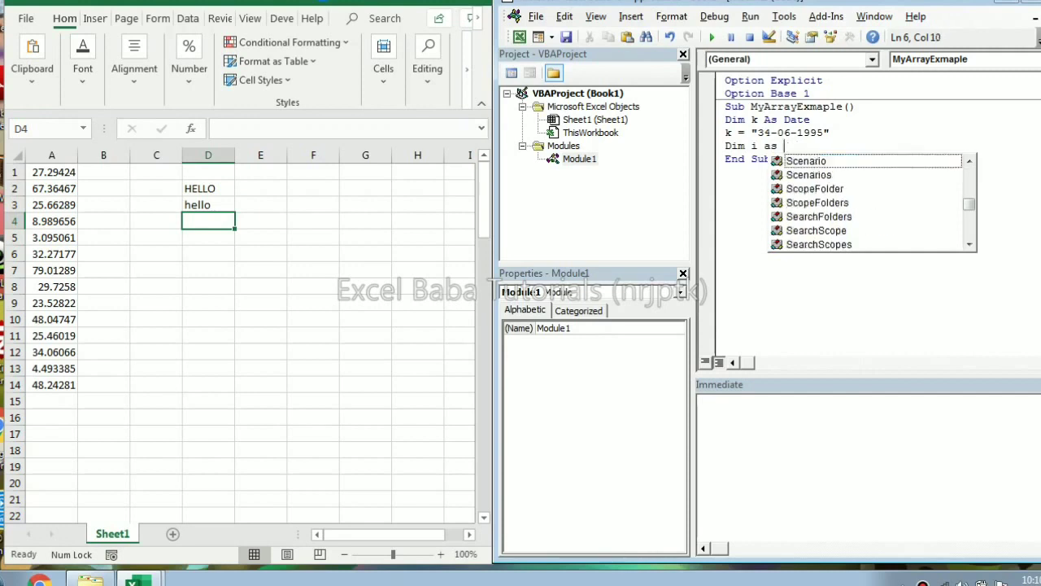
text(Integer)
key(Return)
text(i=)
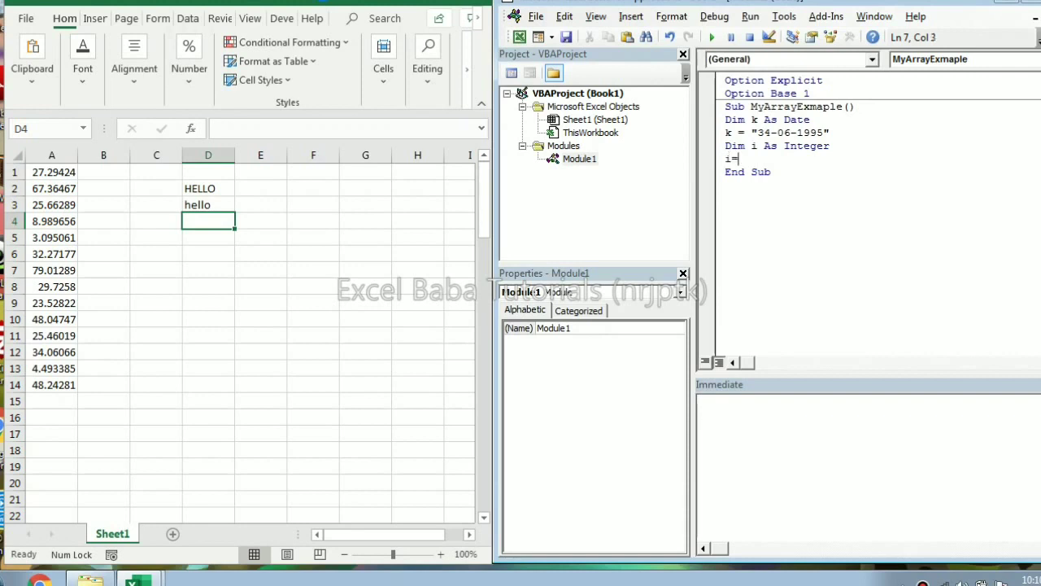
Set i = Year(k) with MsgBox i, run it, and debug the Type mismatch error
text(year(k))
key(Up)
key(Down)
key(End)
key(Return)
text(msgbox i)
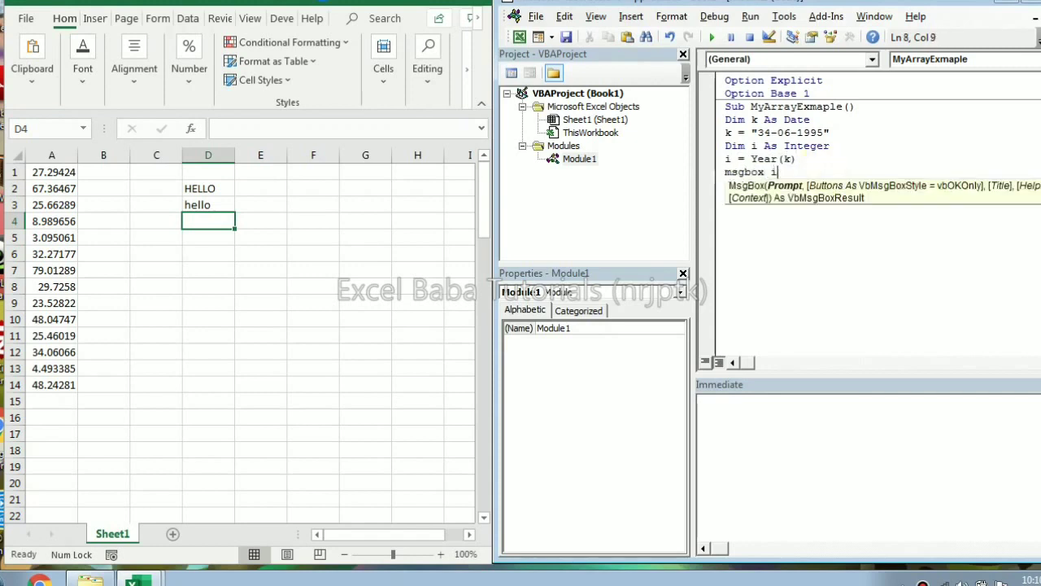
click(712, 37)
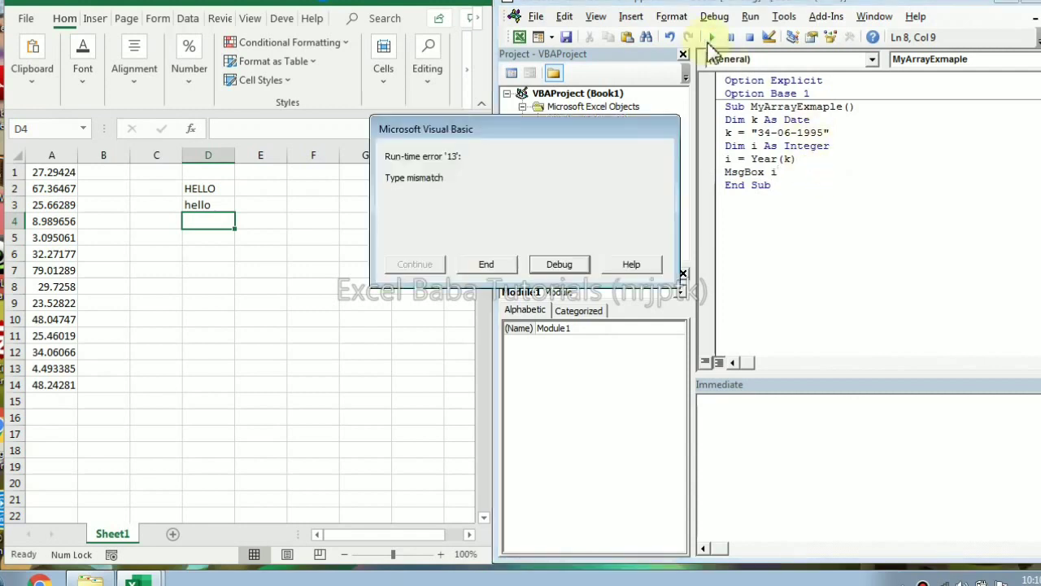
click(560, 262)
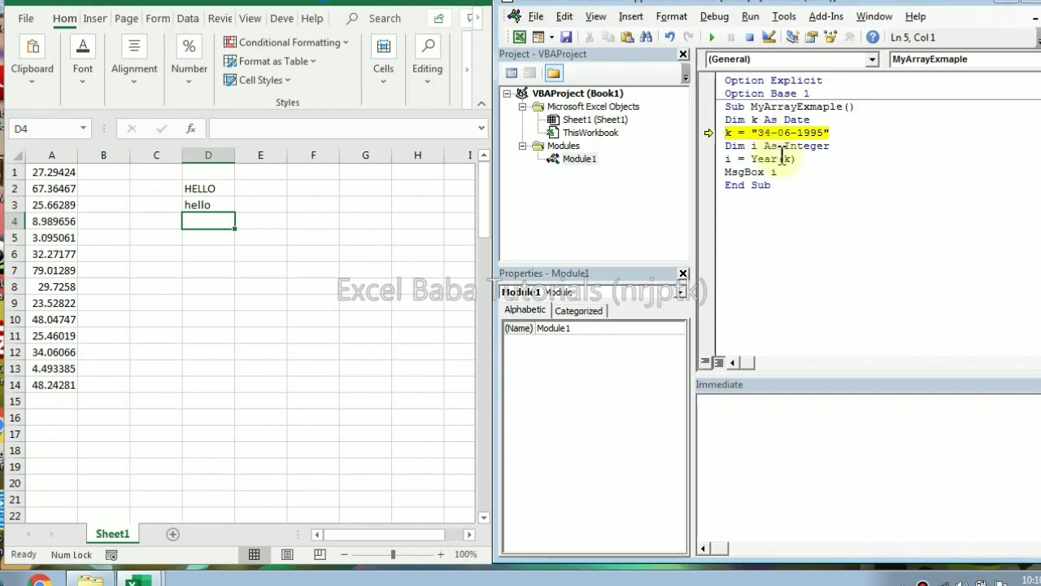
Correct the date to "24-06-1995" and run the macro, which shows 1995
click(765, 132)
mouse_move(787, 159)
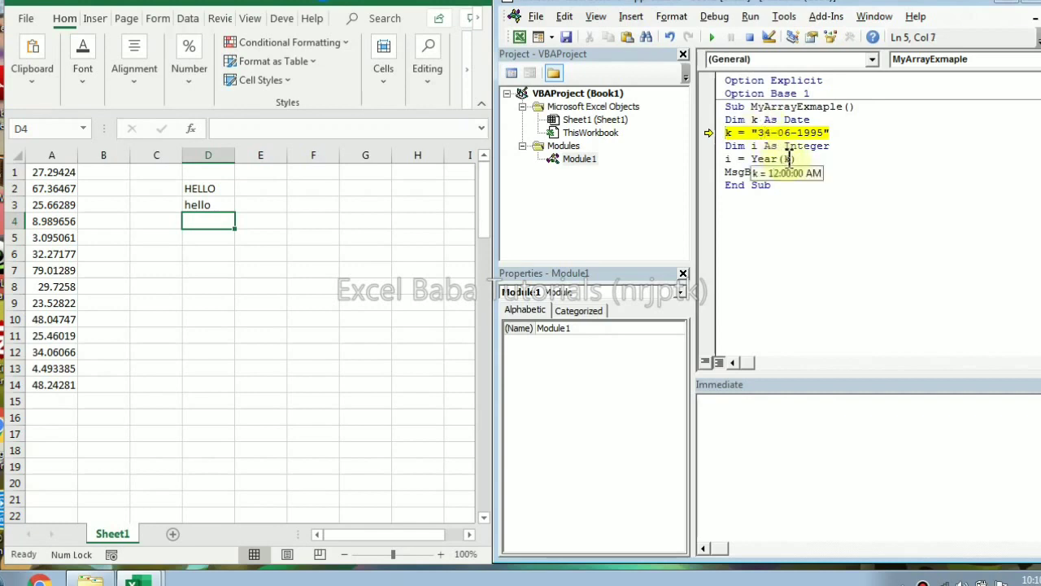
key(BackSpace)
text(2)
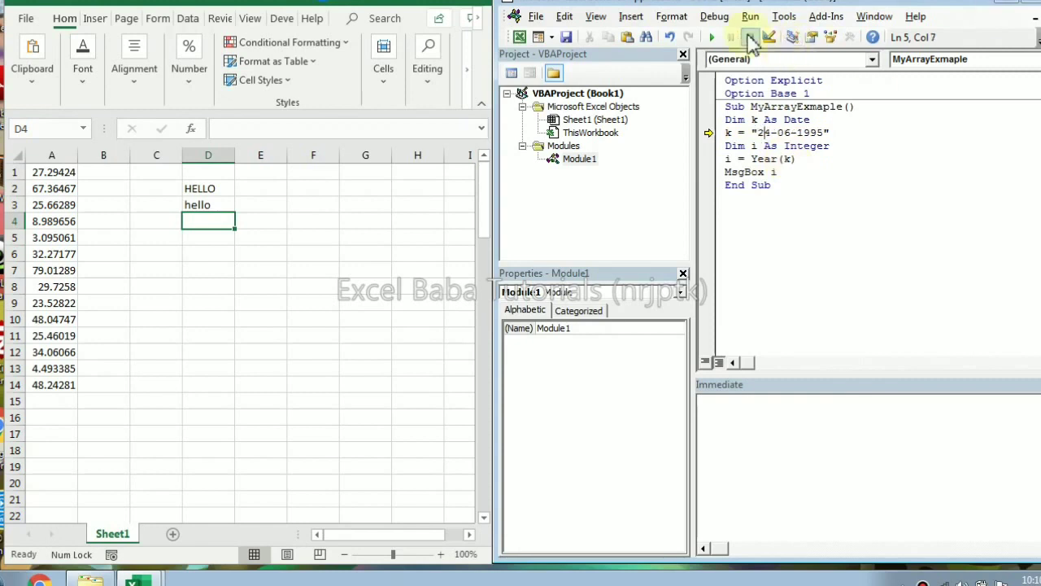
click(712, 38)
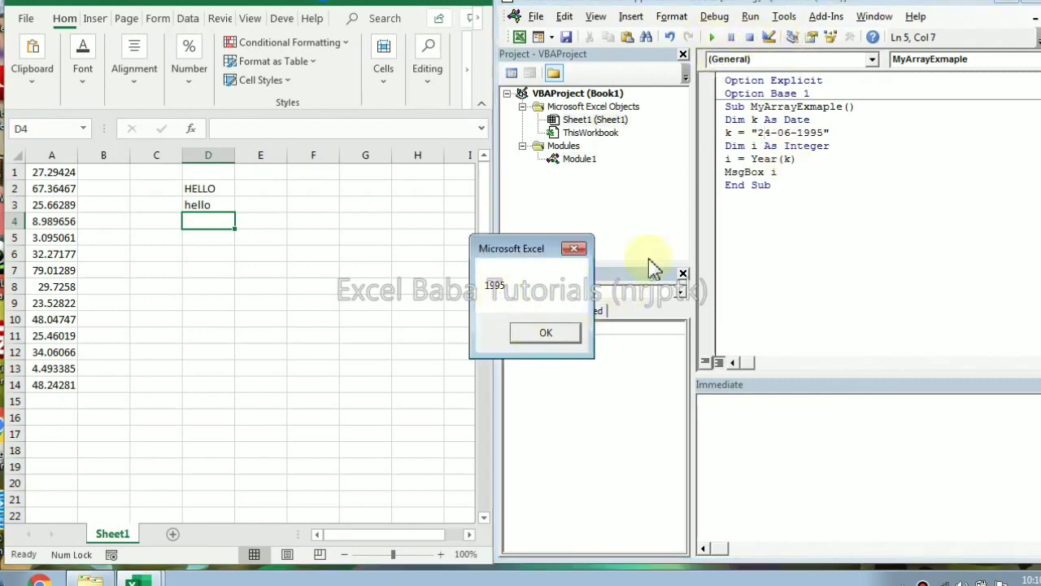
click(543, 335)
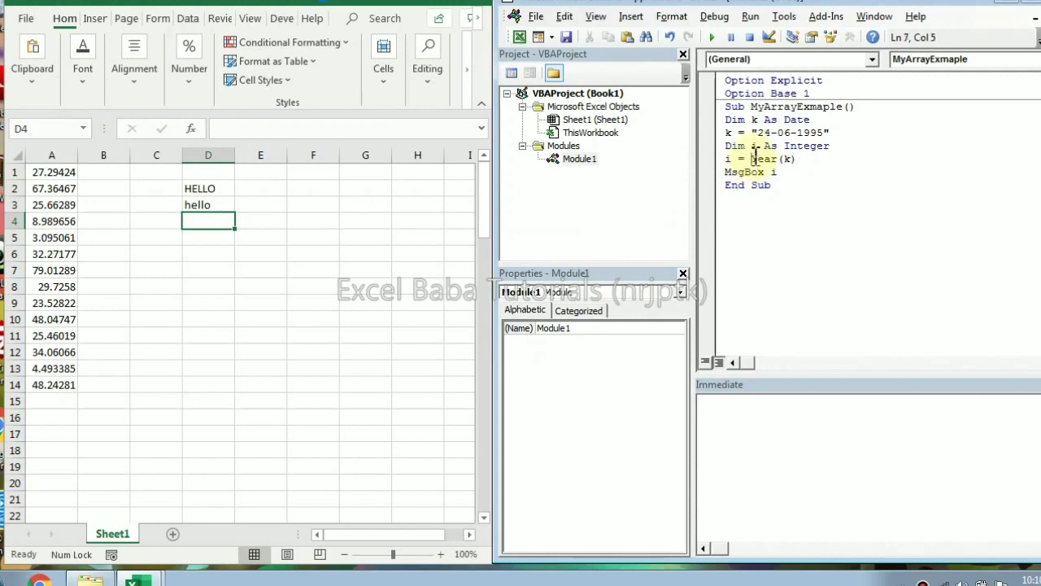
Replace the Year function with Month using the completion list
double_click(763, 159)
text(mon)
key(ctrl+space)
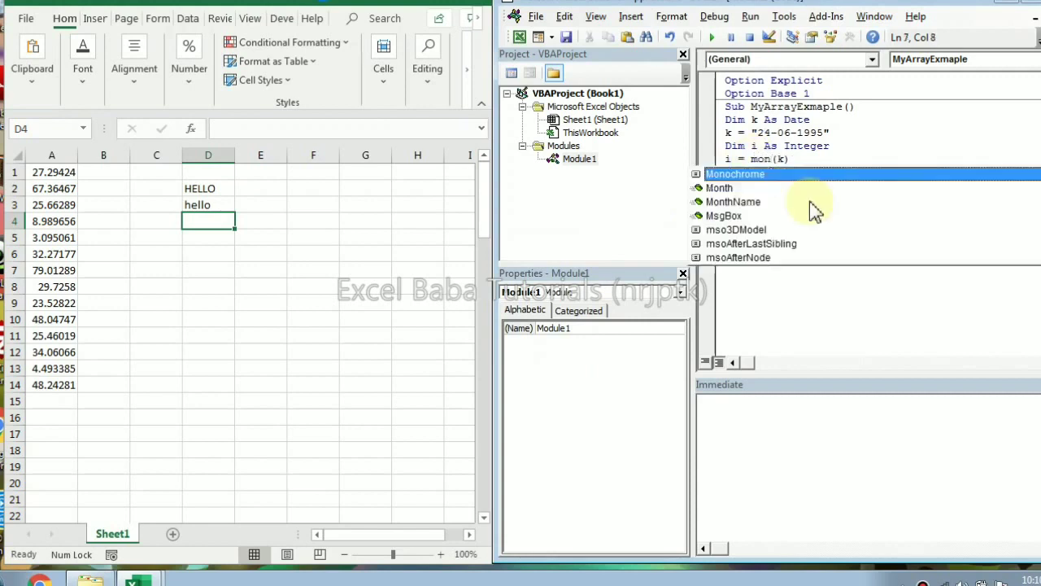
key(Down)
key(Tab)
Delete the date code lines, leaving only Sub and End Sub
key(ctrl+shift+Left)
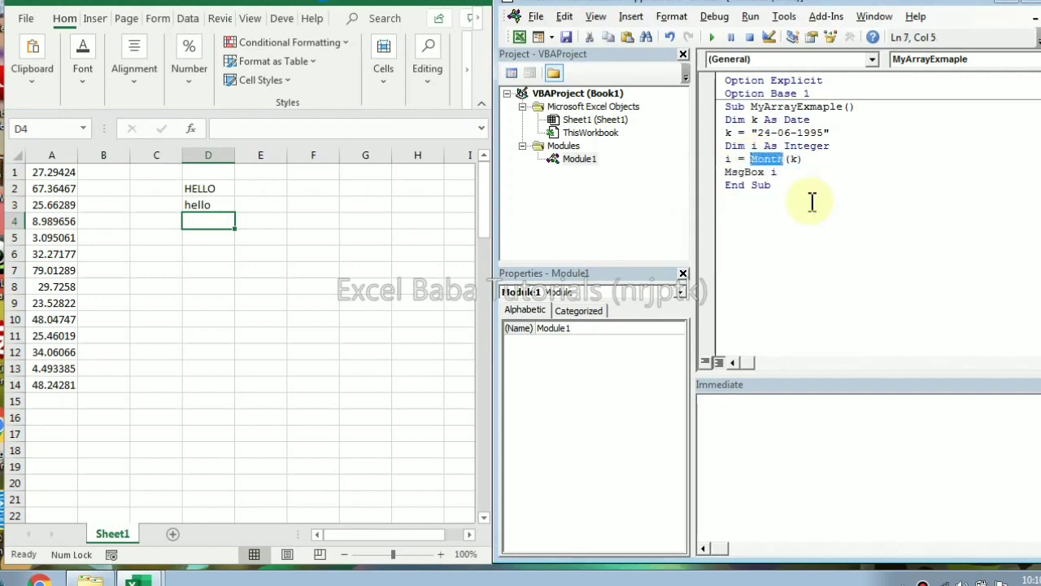
key(Down)
key(End)
key(shift+Home)
key(shift+Up)
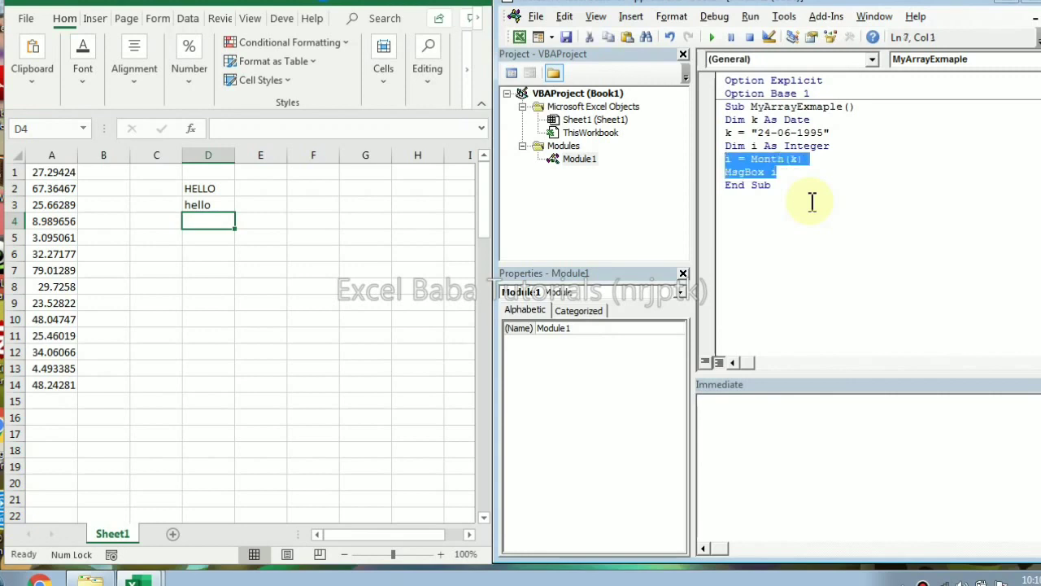
key(shift+Up)
key(shift+Up)
key(shift+Up)
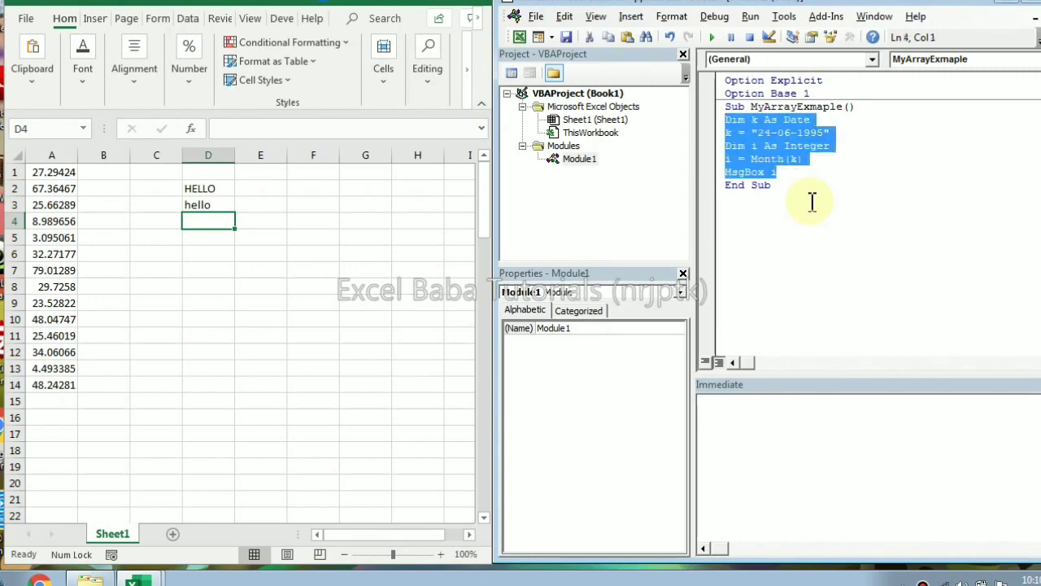
key(Delete)
click(595, 17)
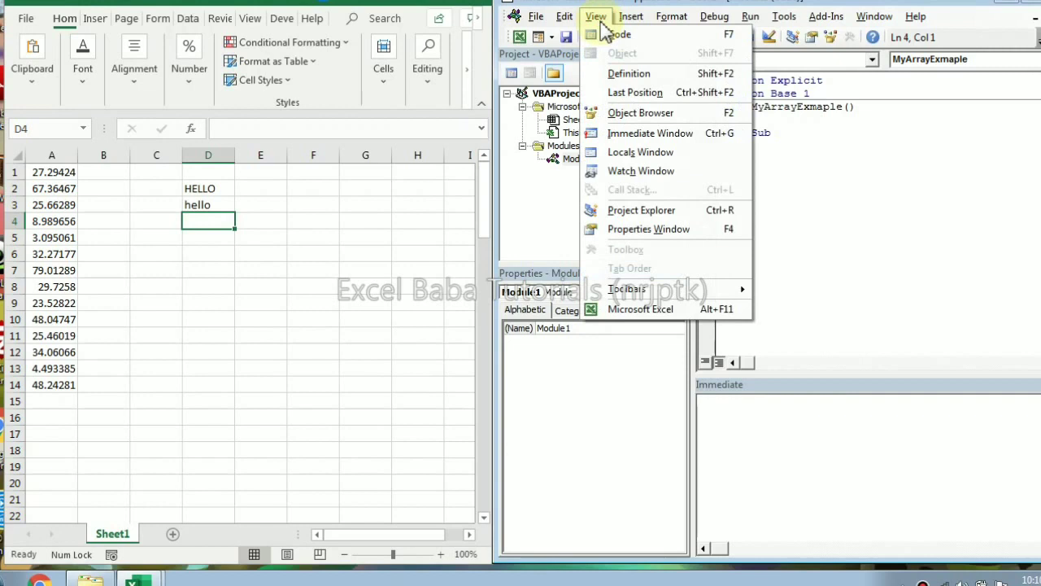
Open the Object Browser and view members of the AddIns and IRtdServer classes
click(641, 112)
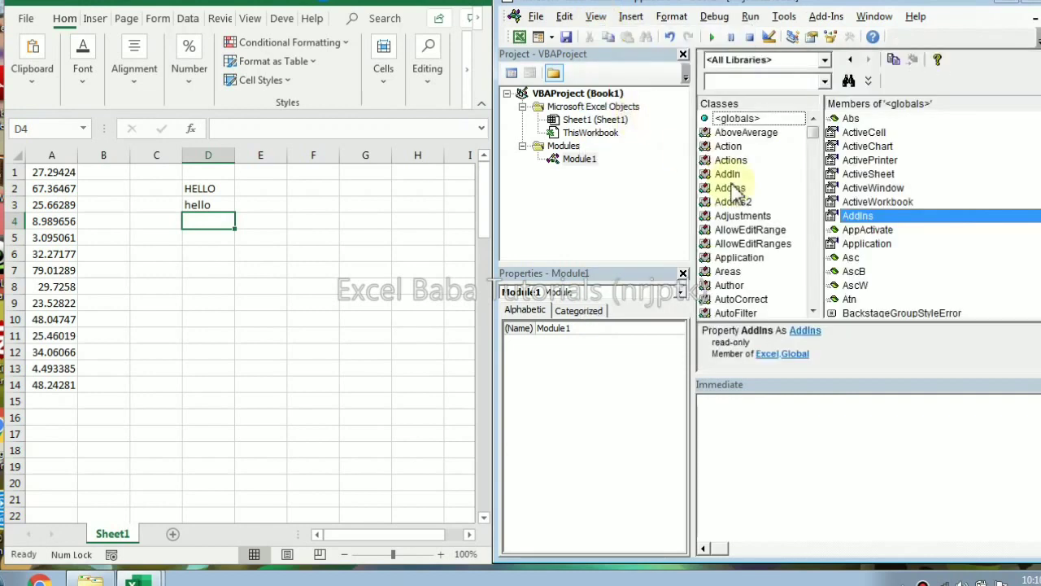
click(732, 187)
scroll(773, 240, down, 3)
scroll(773, 243, down, 9)
scroll(773, 242, down, 6)
scroll(769, 238, down, 9)
scroll(764, 234, down, 9)
scroll(760, 230, down, 3)
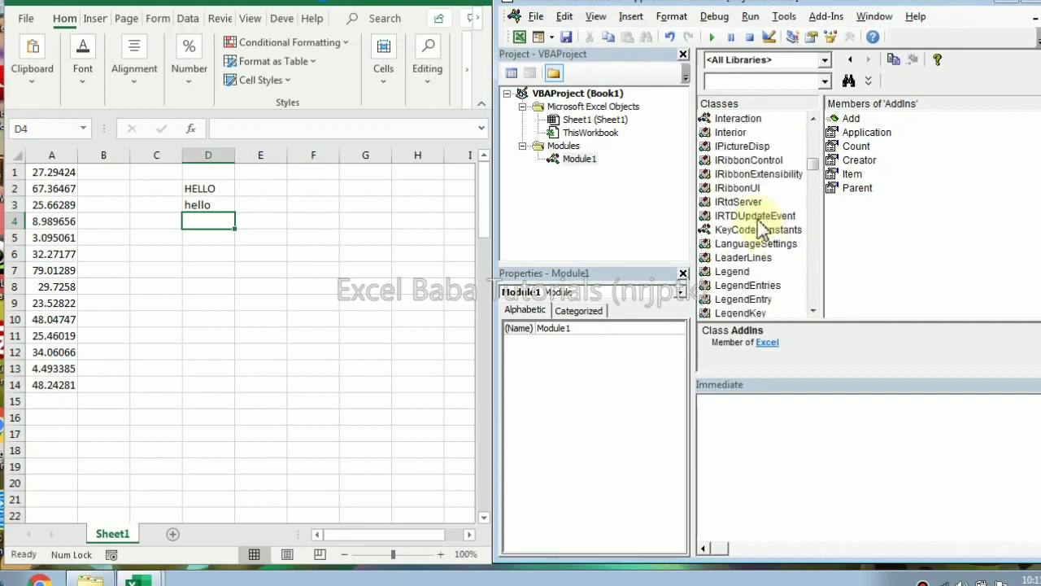
click(738, 202)
scroll(755, 205, down, 3)
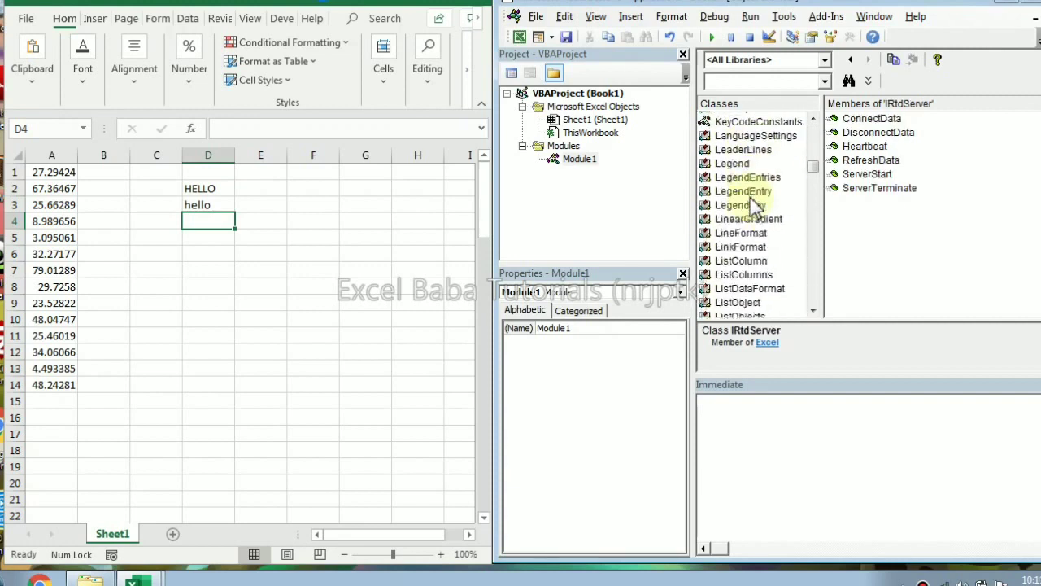
scroll(754, 205, down, 9)
Step through the Model and D classes, ending on DataTable's members
click(753, 203)
scroll(753, 205, down, 1)
key(m)
key(Down)
key(Down)
key(Down)
key(Down)
key(Down)
key(Down)
key(Down)
key(Down)
key(Down)
key(Down)
key(Down)
key(Down)
key(Down)
key(Down)
key(Down)
key(Down)
key(Down)
key(Down)
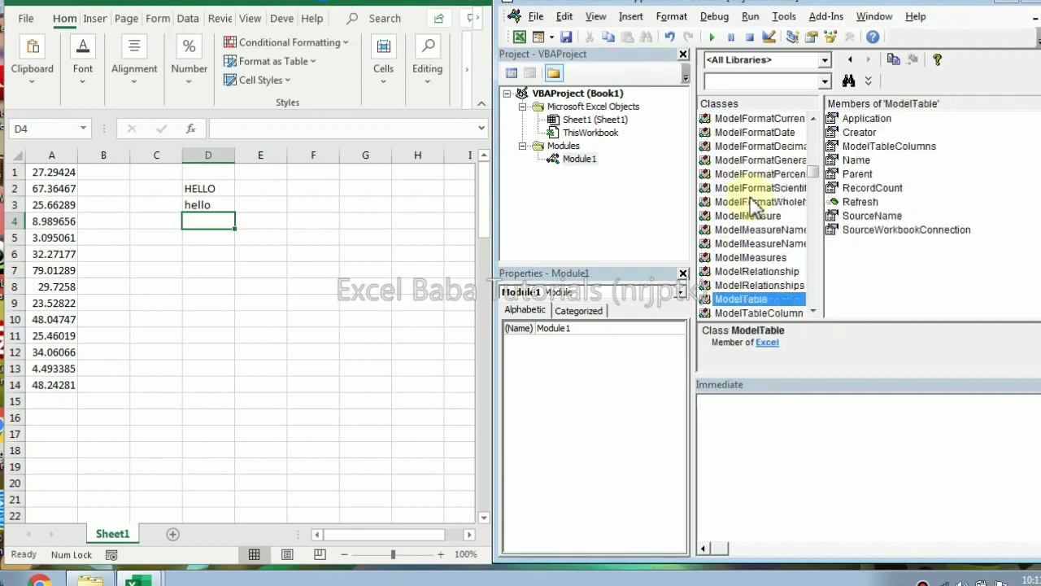
key(Down)
key(Down)
key(Down)
key(Down)
key(Down)
key(Down)
key(Down)
key(Up)
key(Up)
key(Up)
key(Up)
key(Up)
key(Up)
key(Up)
key(Up)
key(Up)
key(Up)
key(Down)
key(Down)
key(Down)
key(Down)
key(Down)
key(Down)
key(Up)
key(Up)
key(Up)
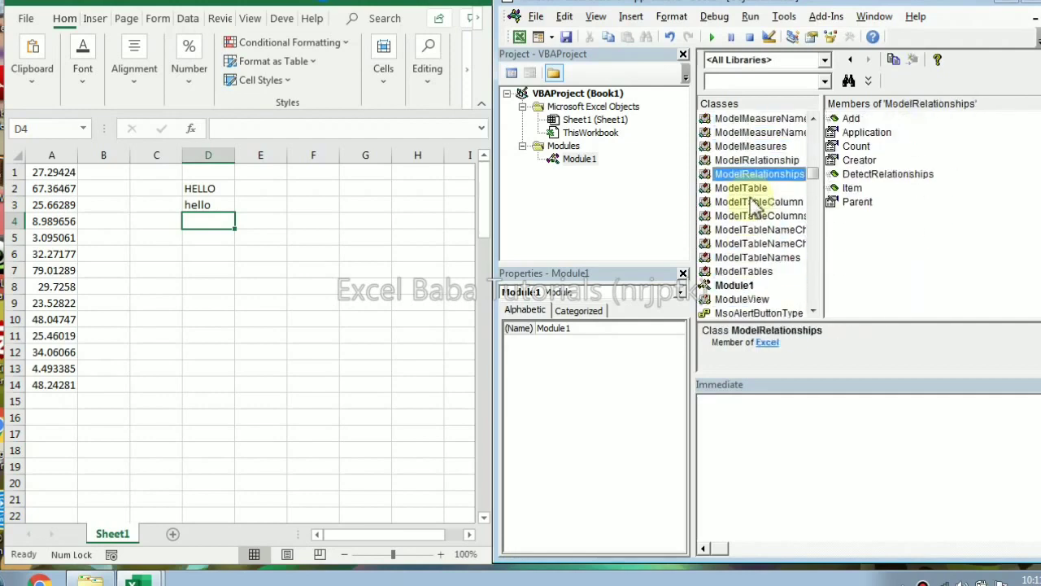
key(Up)
key(Up)
key(Up)
key(Up)
key(Up)
key(Up)
key(Up)
key(Up)
key(Up)
key(a)
key(e)
key(d)
key(Down)
key(Down)
key(Down)
key(Down)
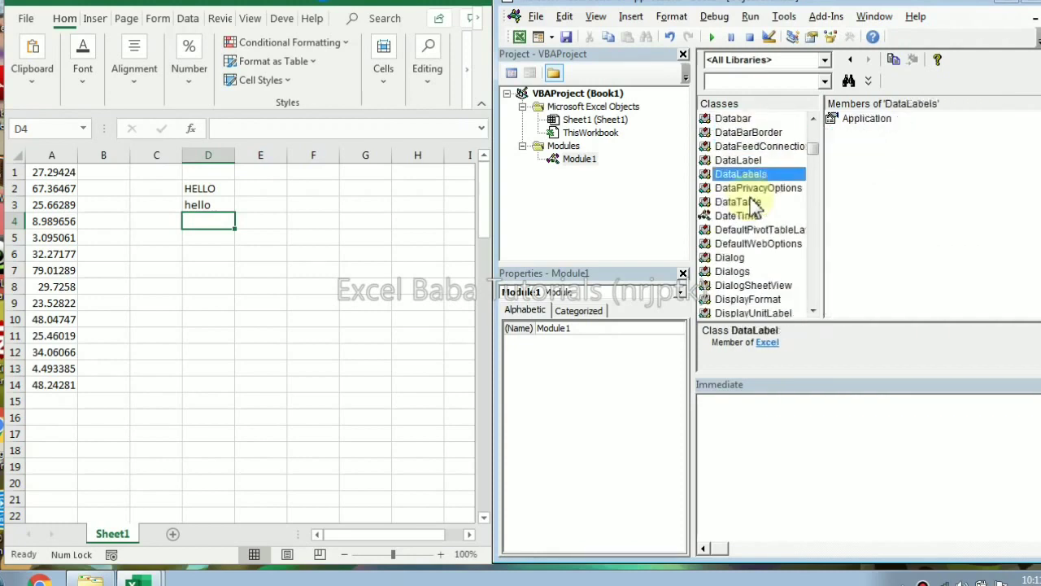
key(Down)
key(Down)
key(Down)
key(Up)
key(Up)
key(Up)
key(Up)
key(Up)
key(Up)
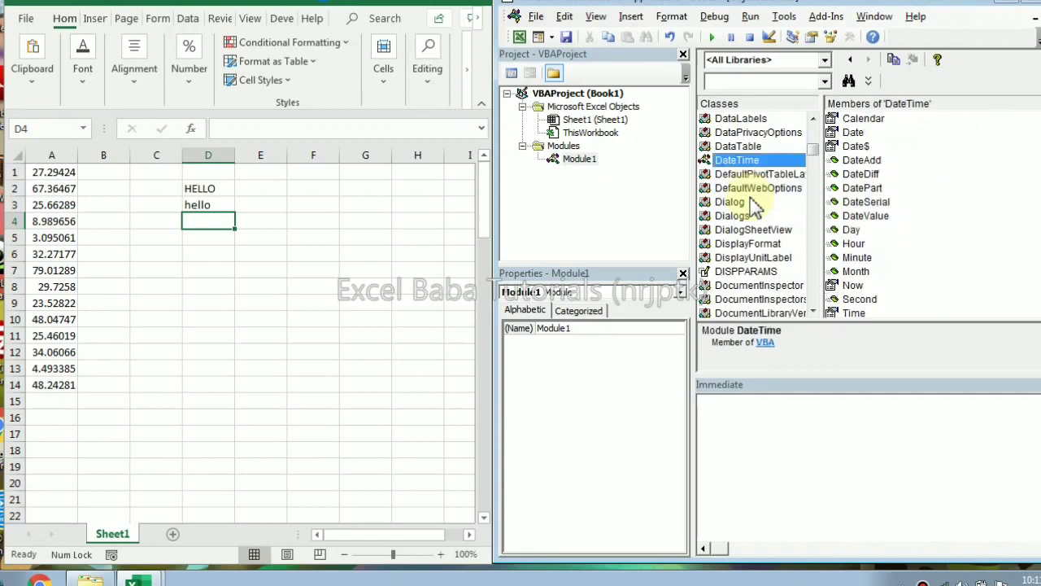
key(Up)
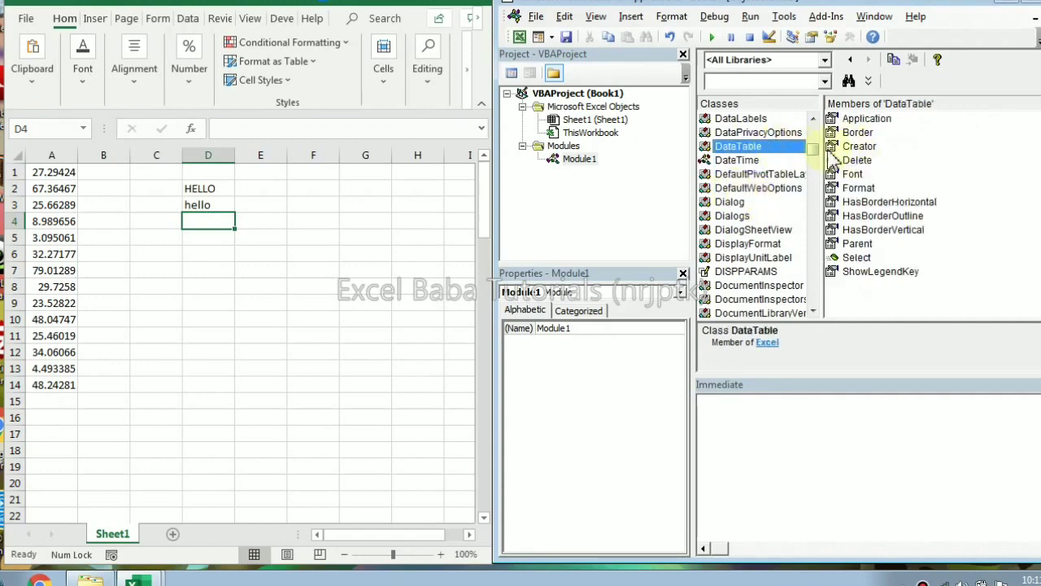
click(737, 159)
List DateTime's functions and read the Month, Minute and DateAdd descriptions
click(854, 133)
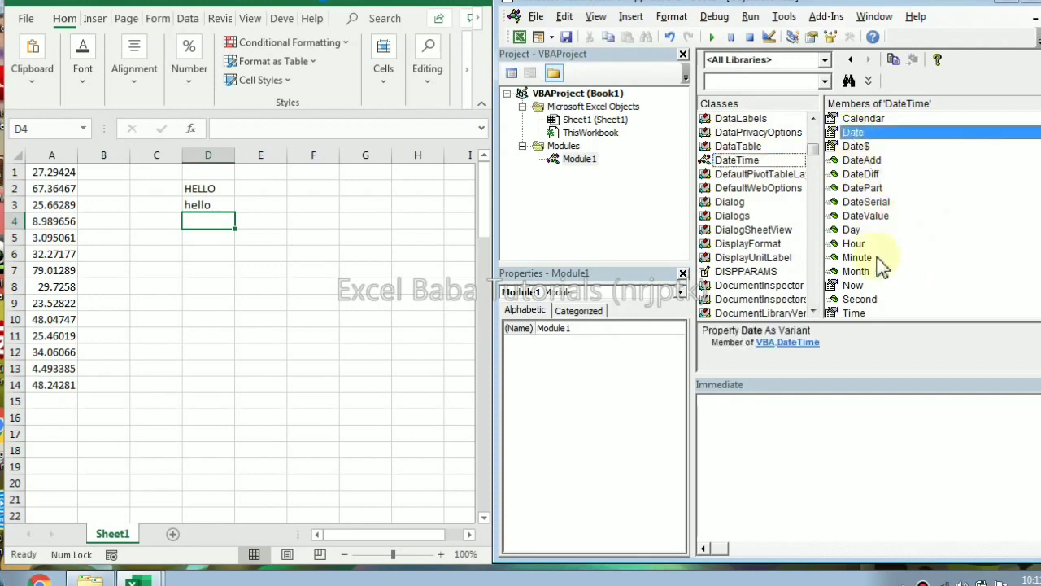
click(859, 271)
click(855, 257)
click(850, 230)
click(863, 201)
click(860, 160)
scroll(886, 227, down, 1)
scroll(887, 228, down, 2)
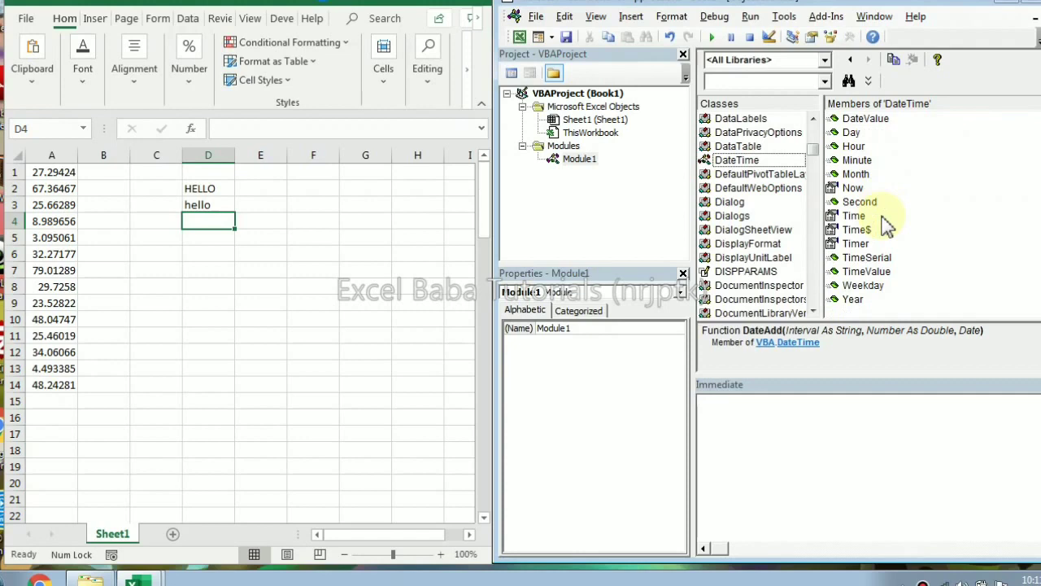
scroll(882, 276, up, 1)
scroll(883, 276, up, 2)
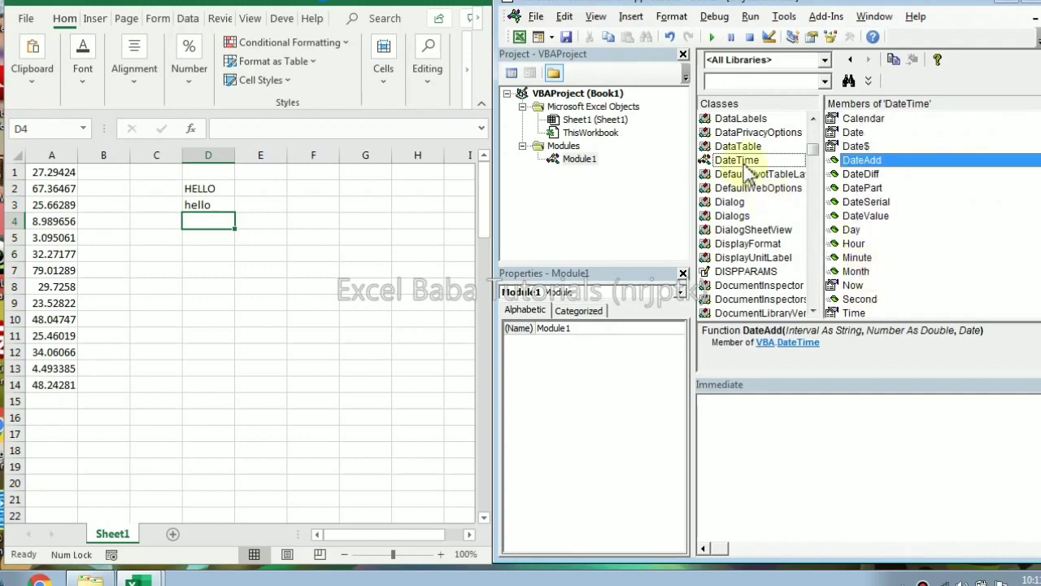
click(736, 160)
scroll(747, 171, up, 5)
scroll(747, 171, up, 8)
scroll(746, 171, up, 10)
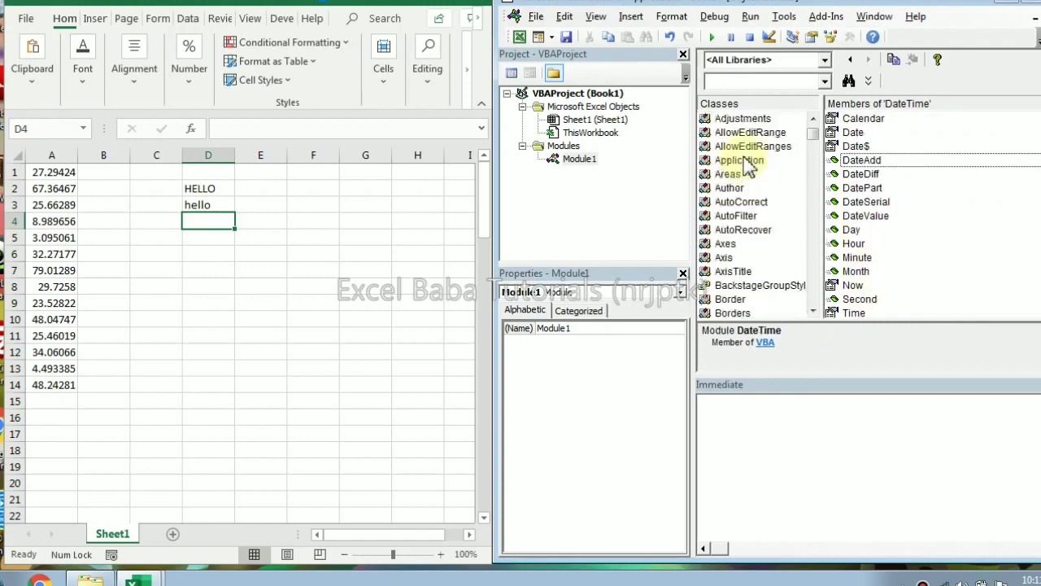
Open Module1's code and enter WorksheetFunction. with IntelliSense completion
double_click(576, 161)
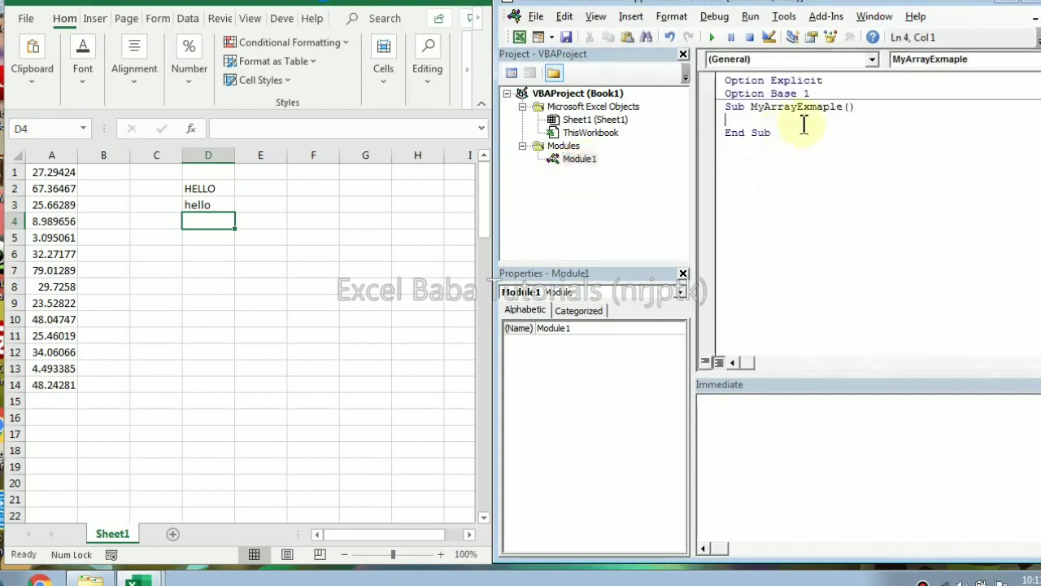
text(work)
key(ctrl+space)
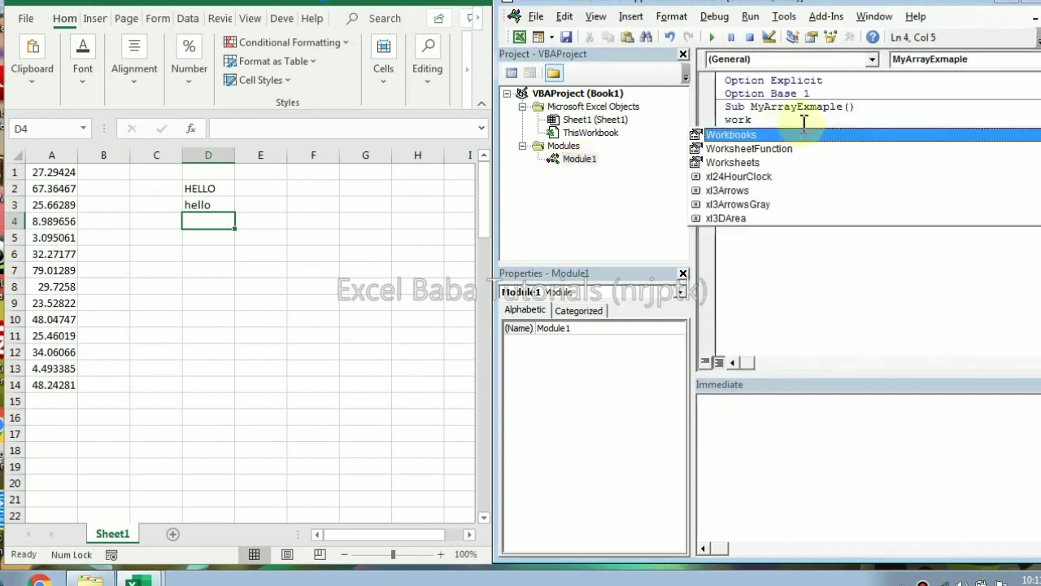
key(Down)
text(.)
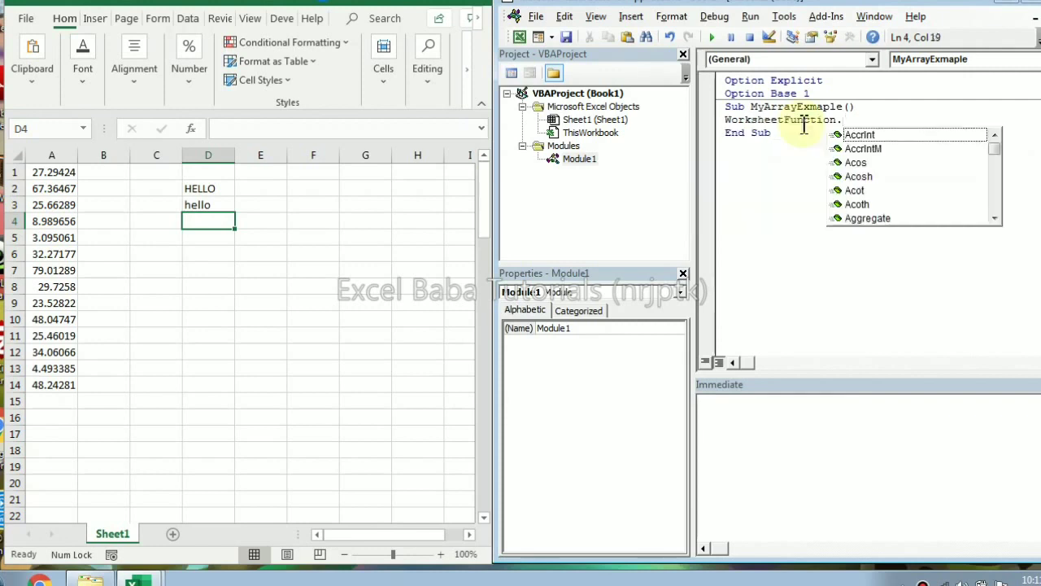
Complete the call as WorksheetFunction.Subtotal(, then delete the trial line
key(Down)
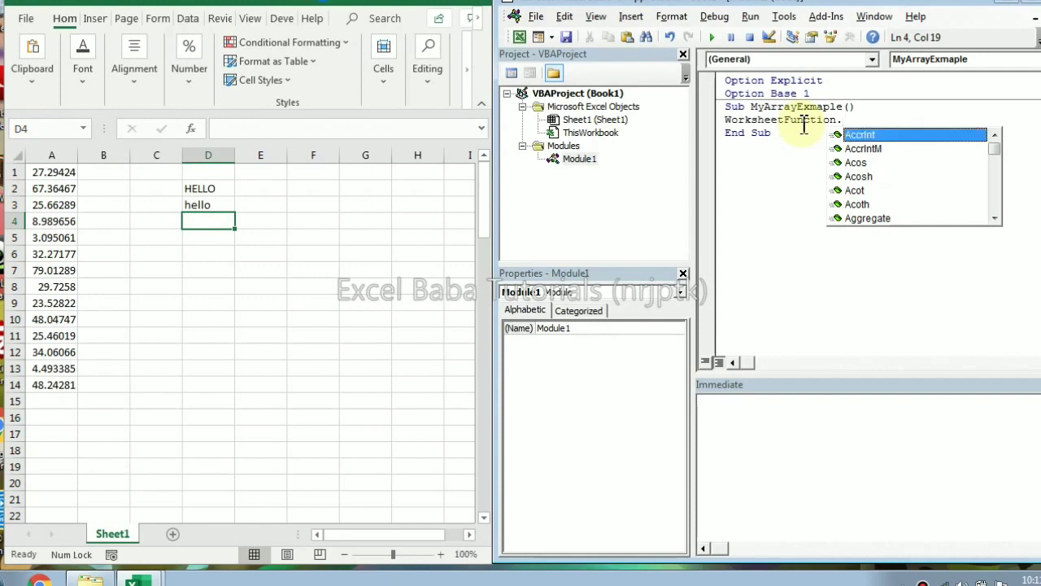
key(Down)
key(Down)
key(Down)
key(Down)
key(Down)
key(Down)
key(Down)
key(Down)
key(Down)
key(Down)
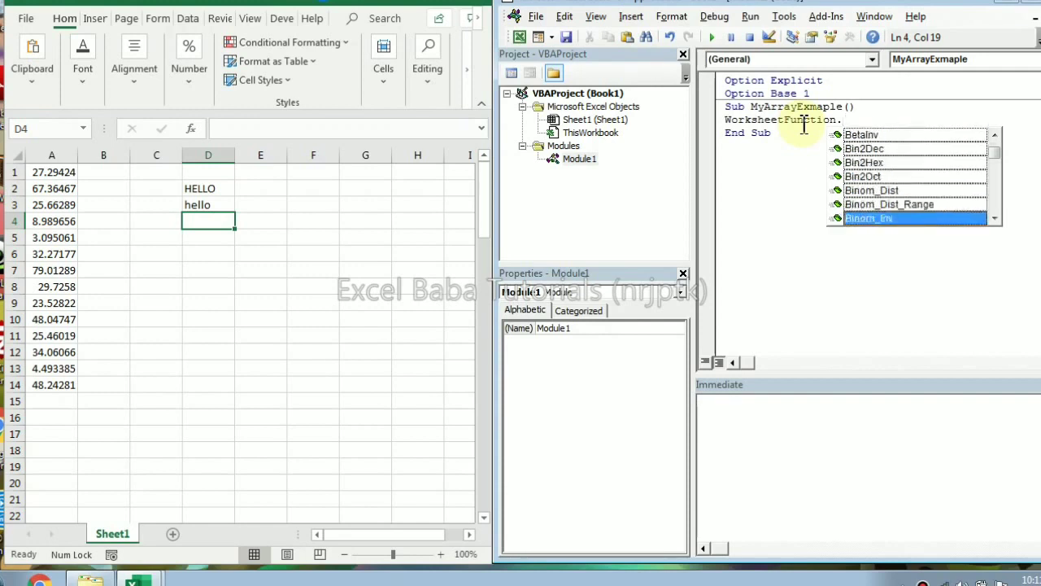
text(sum)
key(BackSpace)
text(bt)
key(Tab)
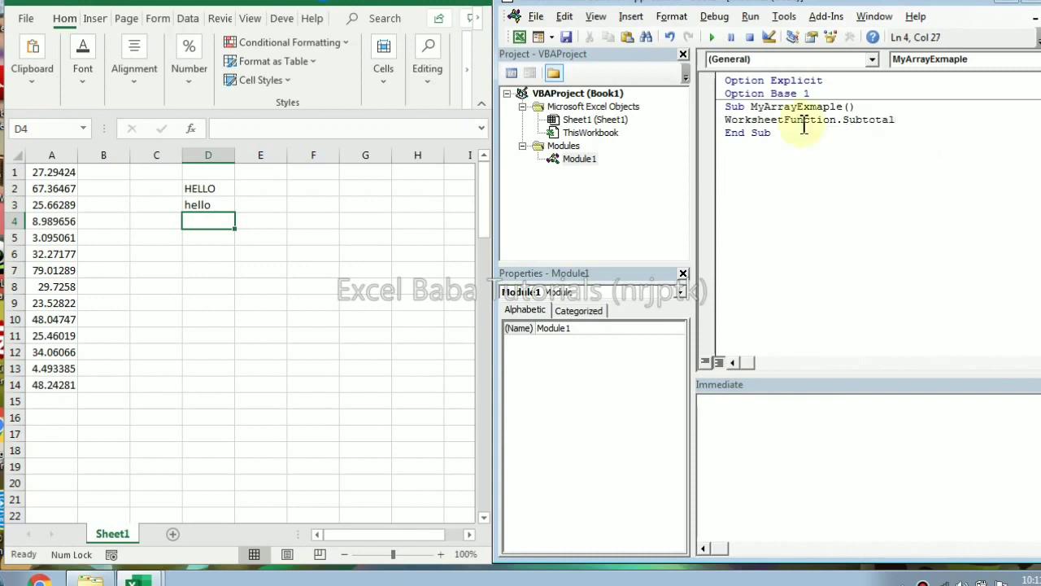
text(()
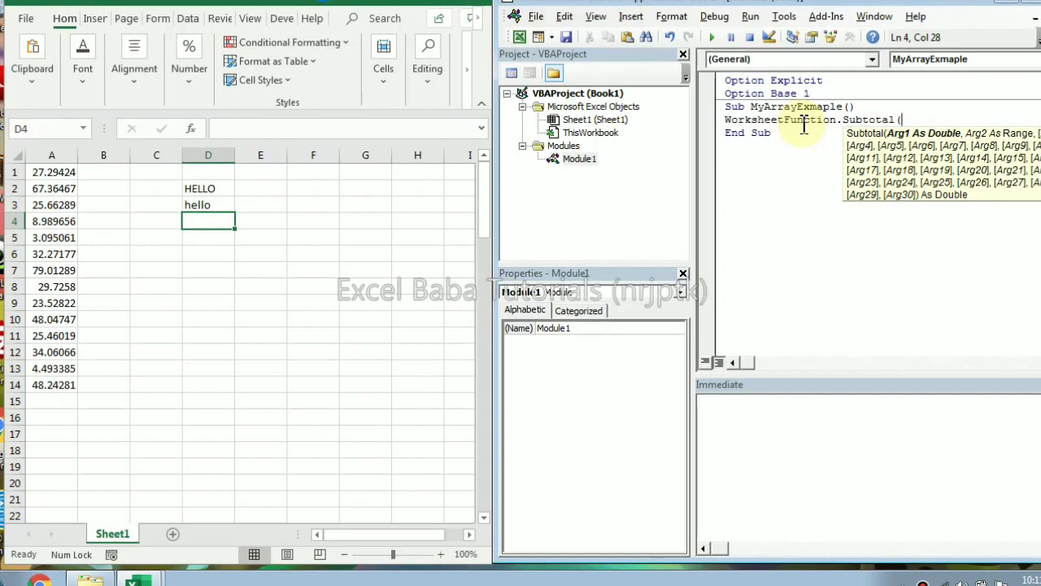
key(shift+Home)
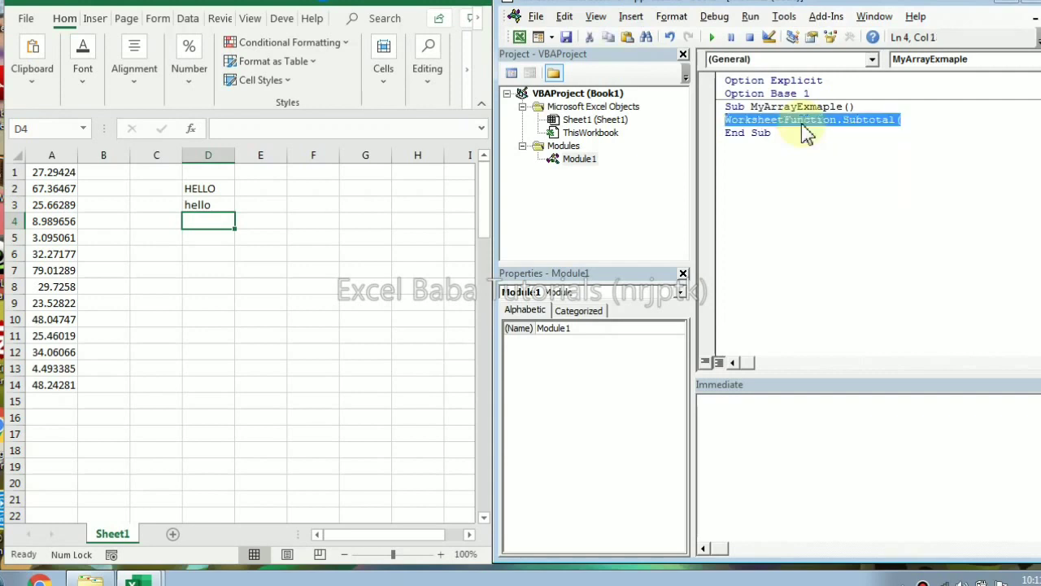
key(Delete)
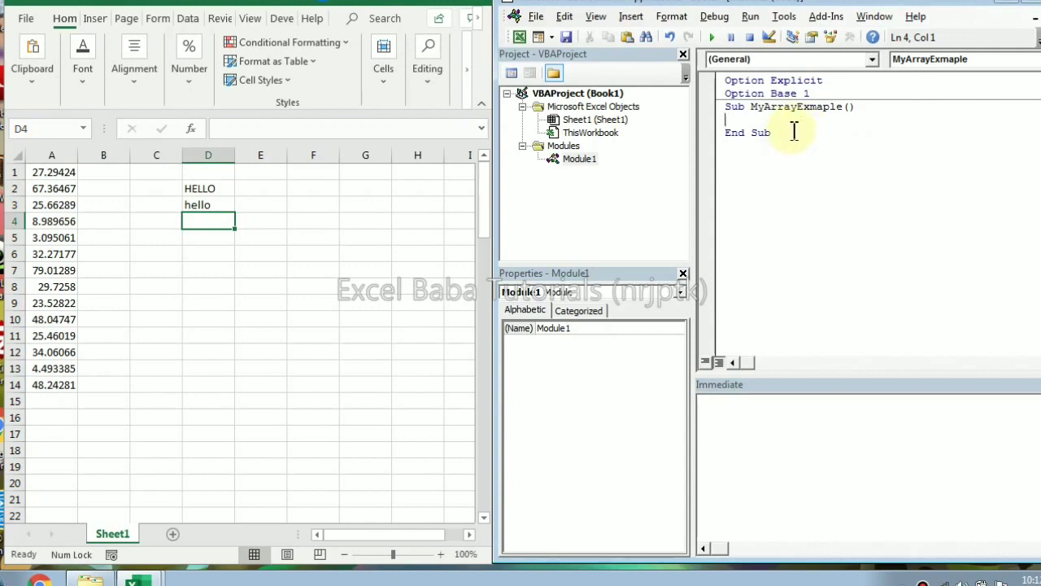
Write a For i = 1 To 10 … Next i loop in MyArrayExmaple
click(596, 16)
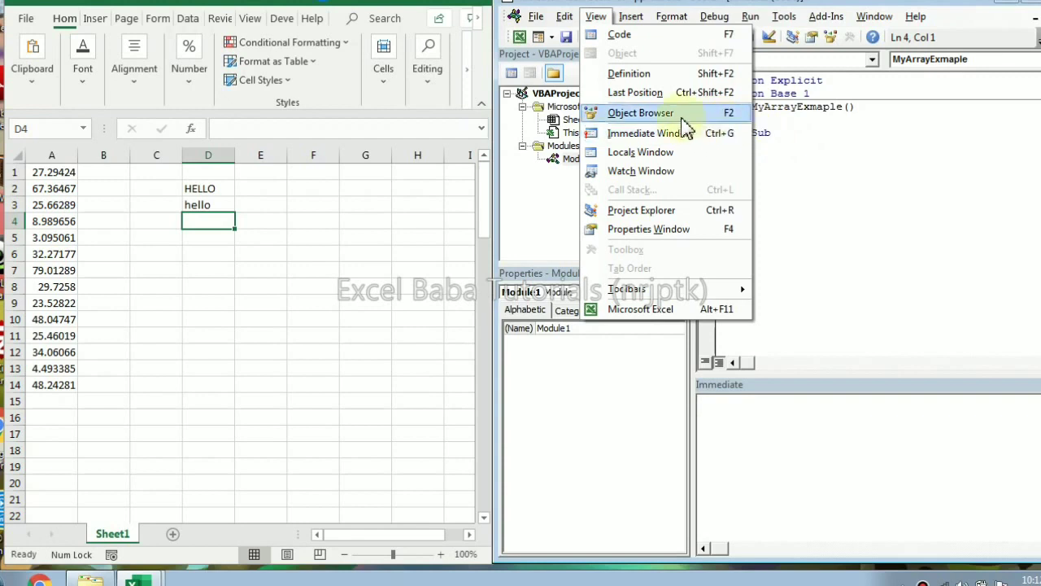
click(809, 121)
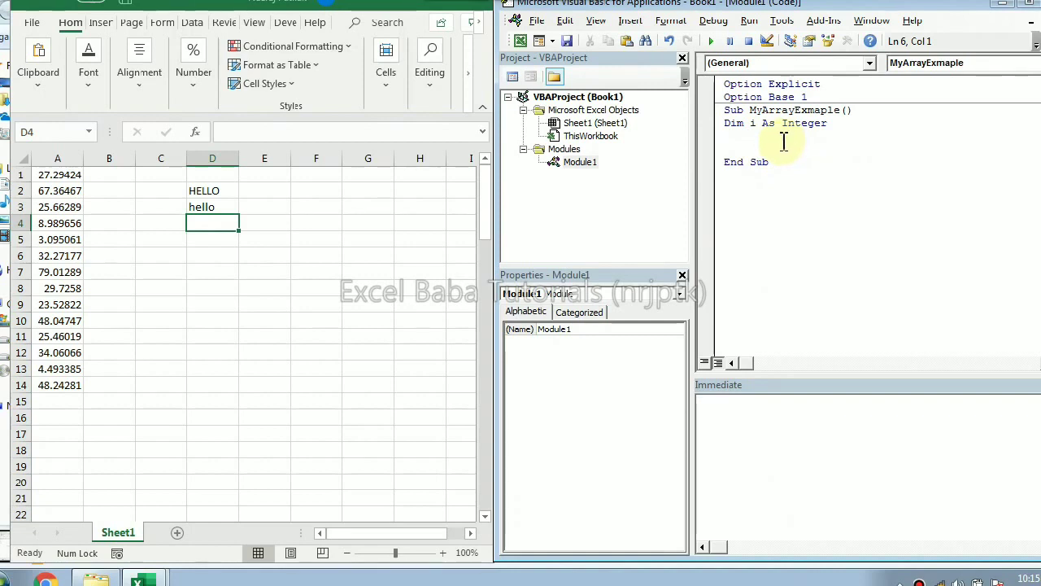
text(for i=1 to 10)
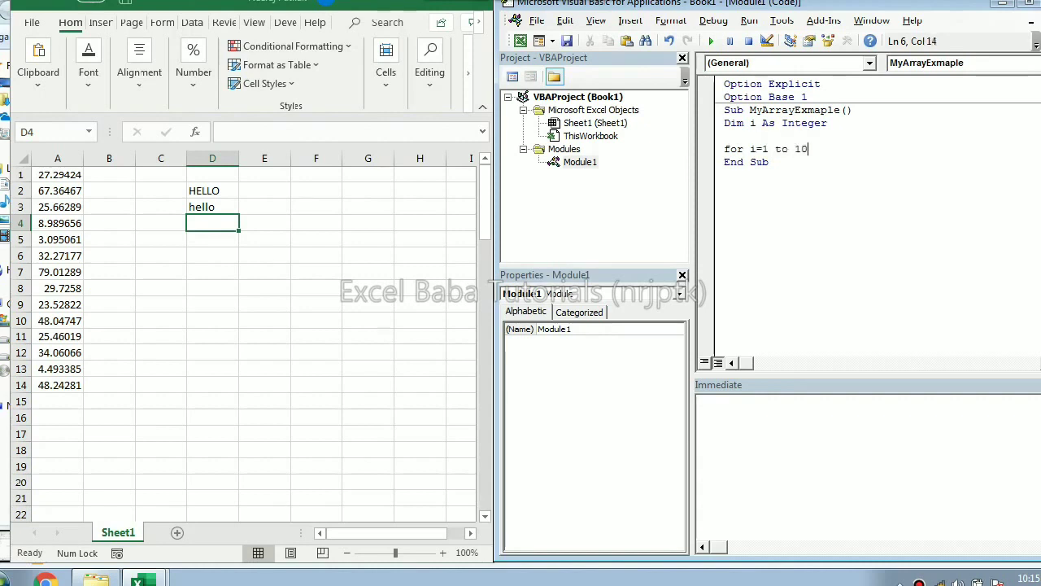
key(Return)
key(Return)
text(next)
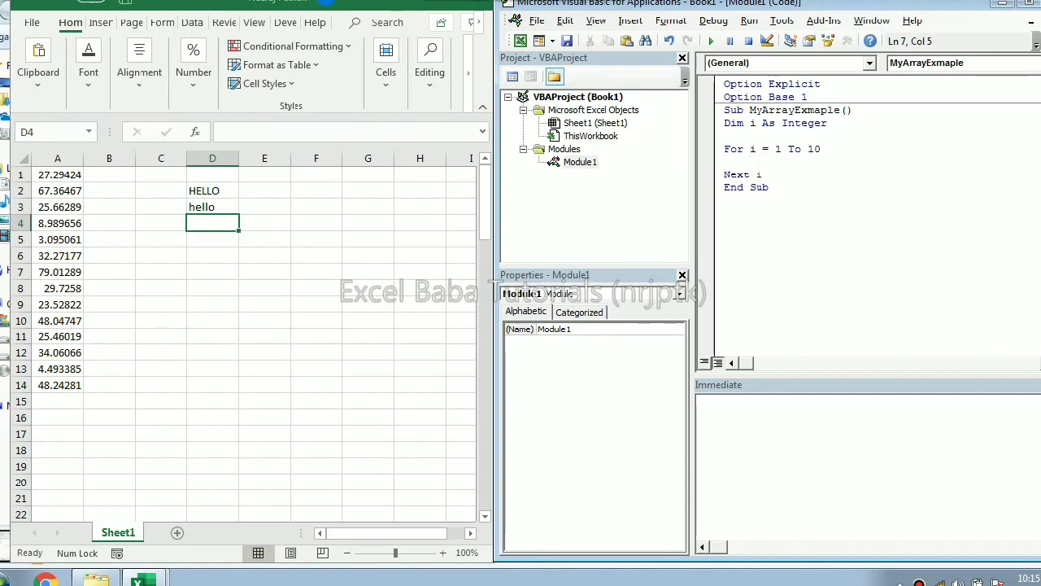
key(Return)
Add Debug.Print "End of SUB" after the loop and If i = 6 Then Exit For inside it
text(ebug.Print "End )
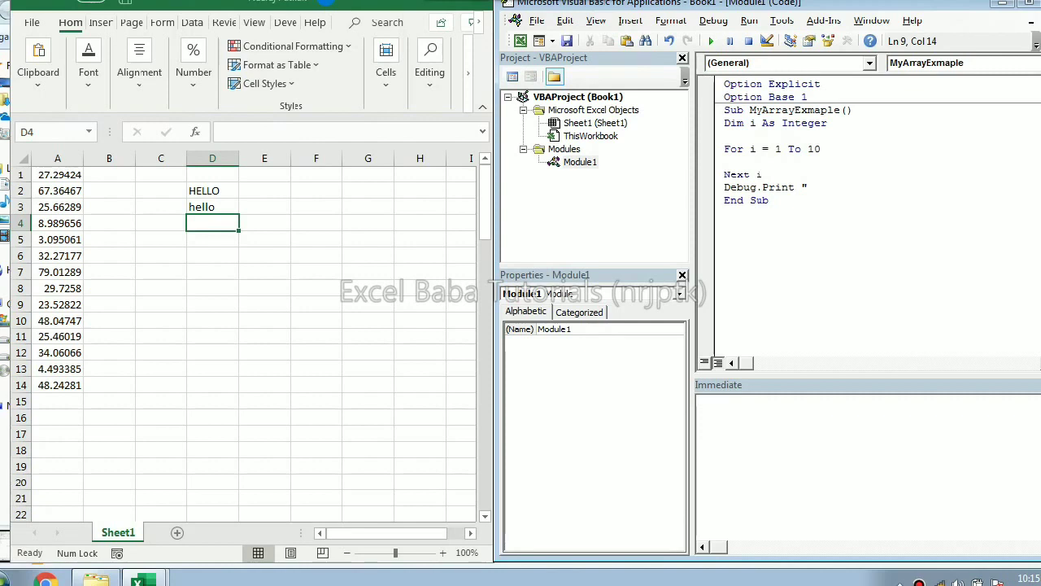
text(of)
text(then ex)
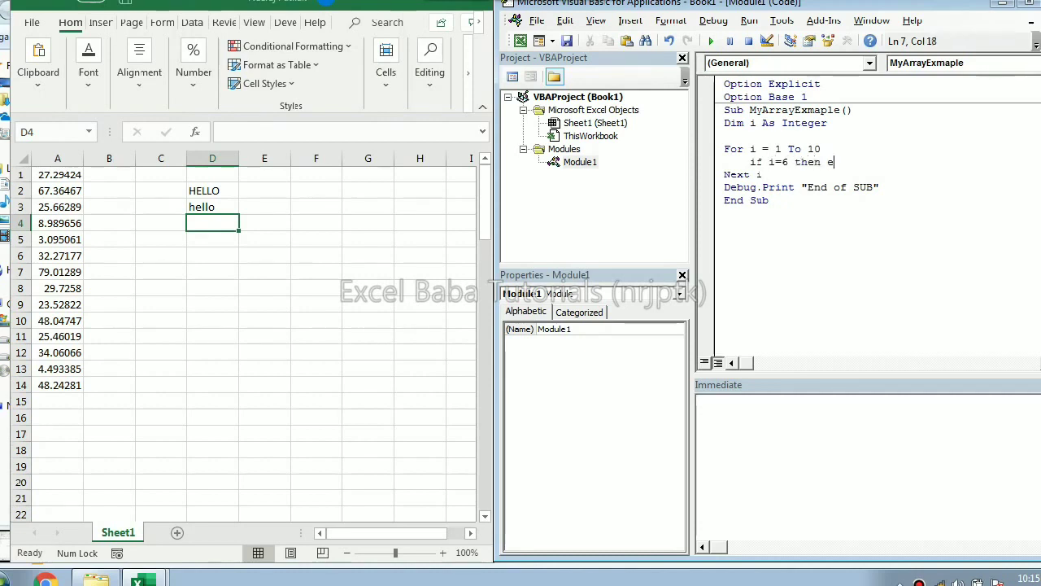
text(it for)
key(Down)
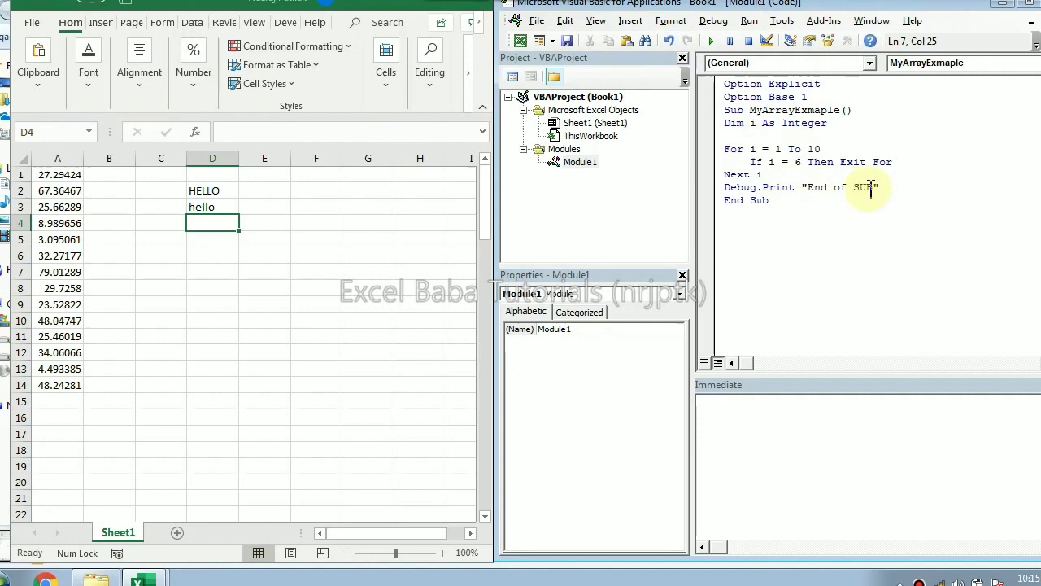
click(839, 161)
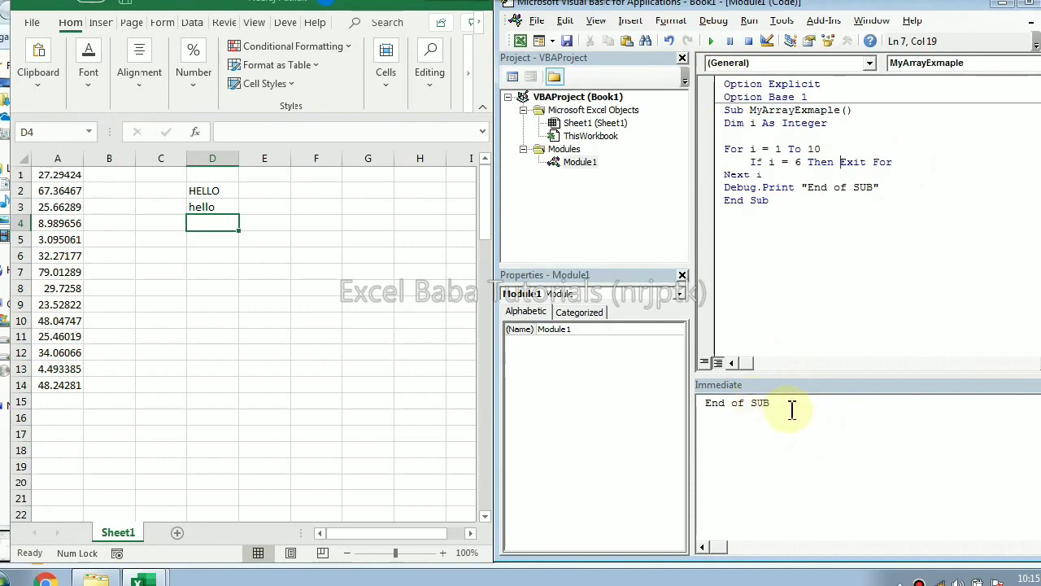
Insert a Debug.Print i line inside the loop
key(Up)
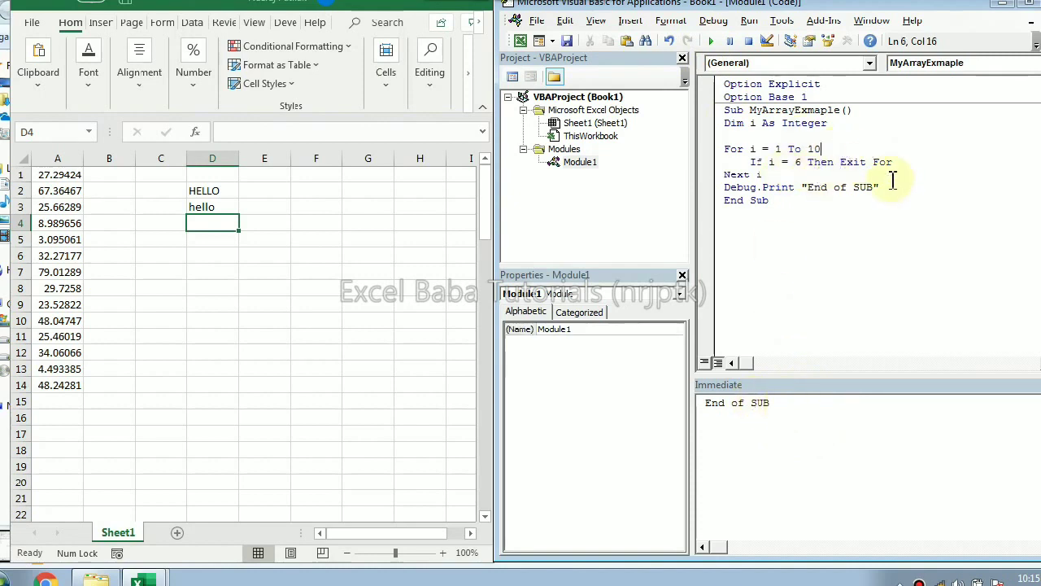
key(Return)
text(dbe)
text(bug.pr)
key(Tab)
text(i)
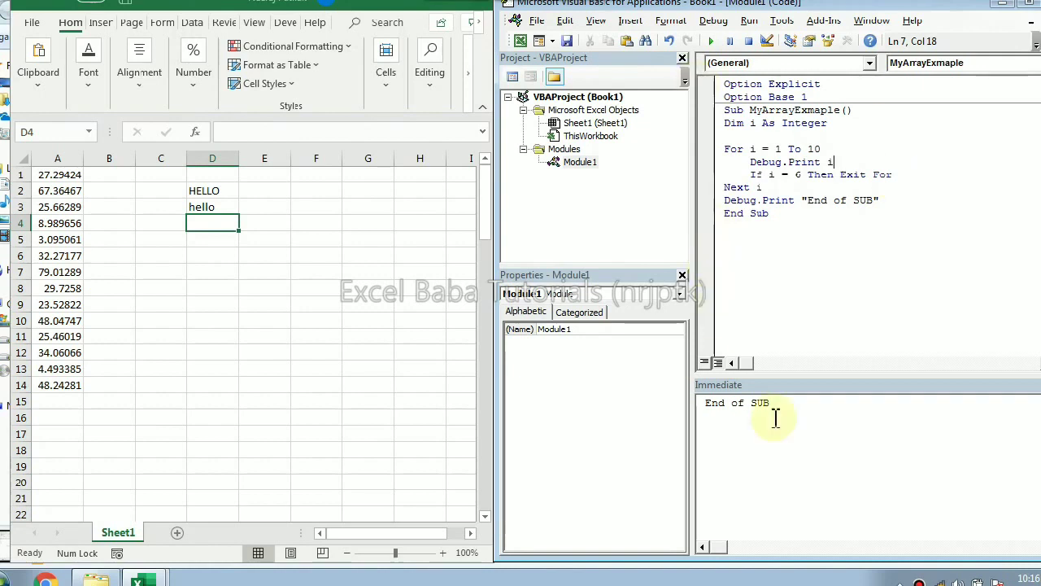
Clear the Immediate window and run MyArrayExmaple, printing 1 to 6 and End of SUB
click(903, 451)
drag(841, 421, 692, 395)
key(Delete)
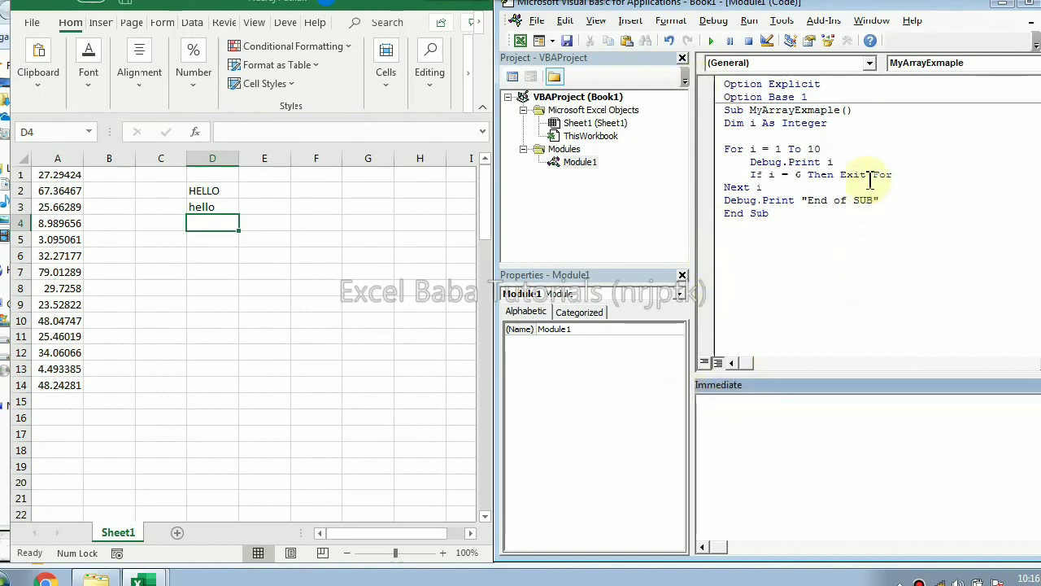
click(868, 174)
click(711, 41)
click(740, 476)
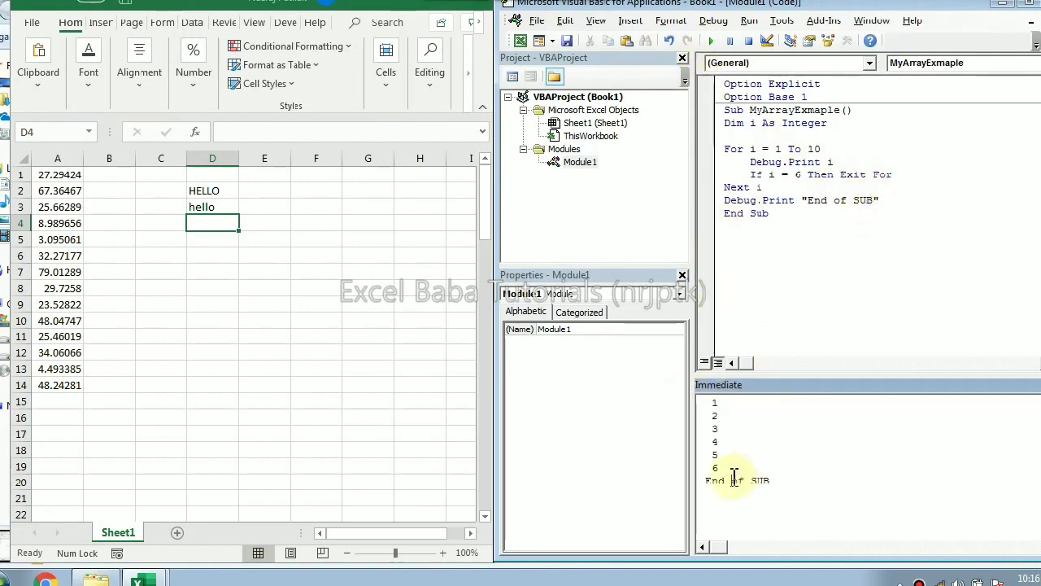
Select Exit For on the If i = 6 line and begin retyping it as Exit Sub
drag(769, 174, 801, 174)
click(833, 200)
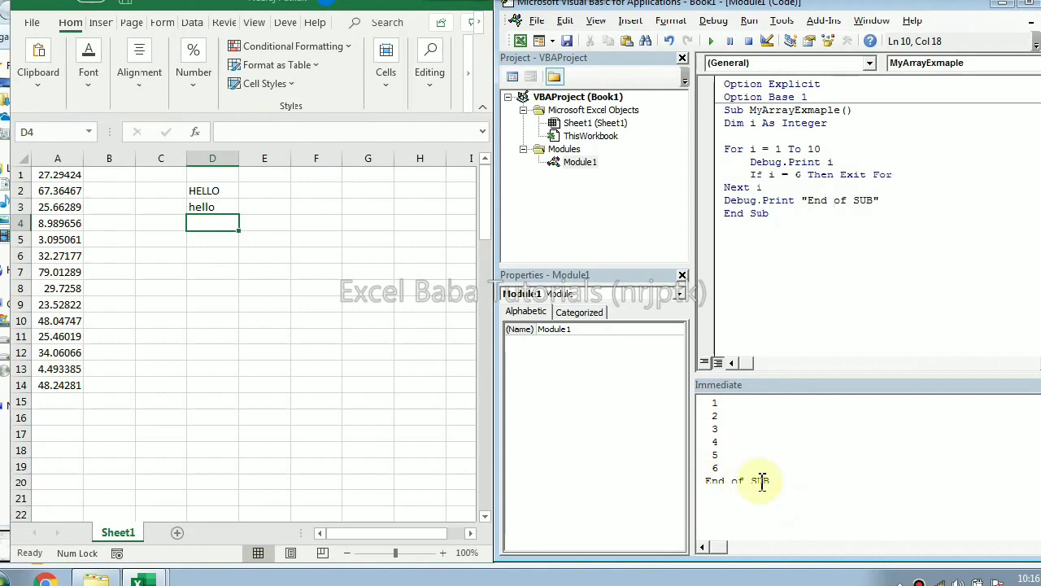
drag(839, 174, 898, 175)
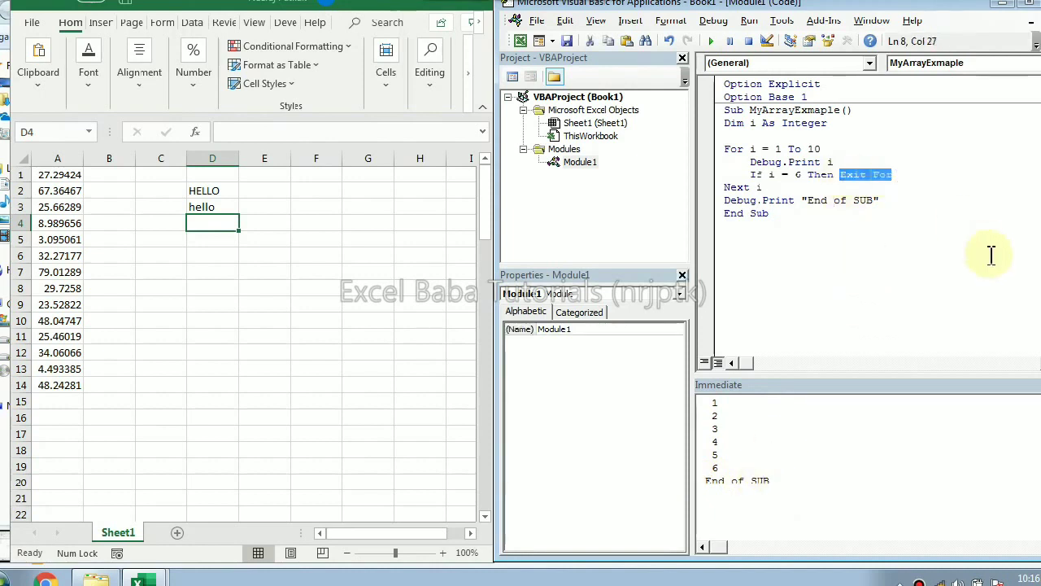
text(en Exit )
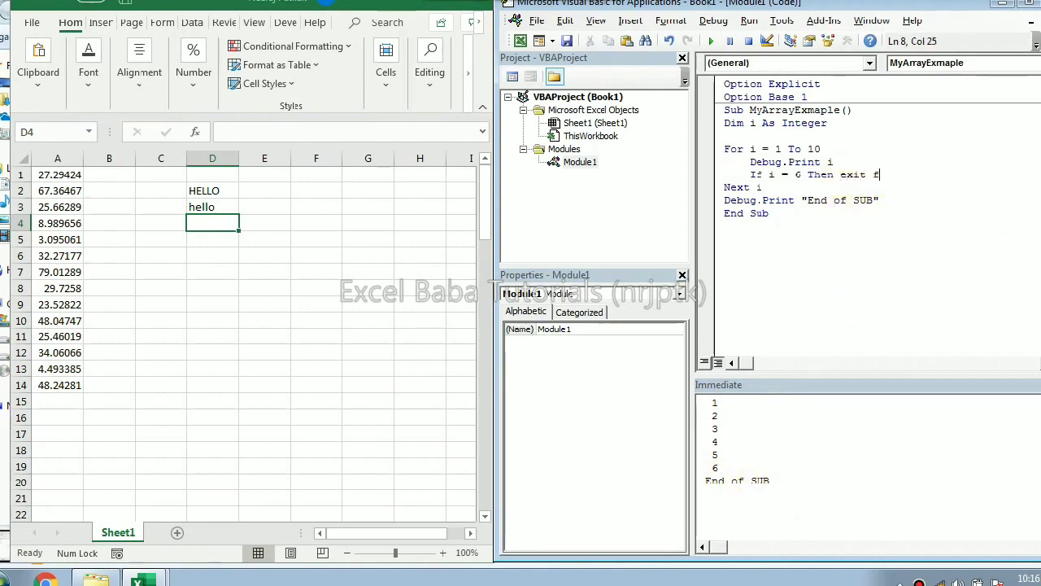
text(Sub)
Commit If i = 6 Then Exit Sub in the loop
key(Down)
key(Up)
click(764, 174)
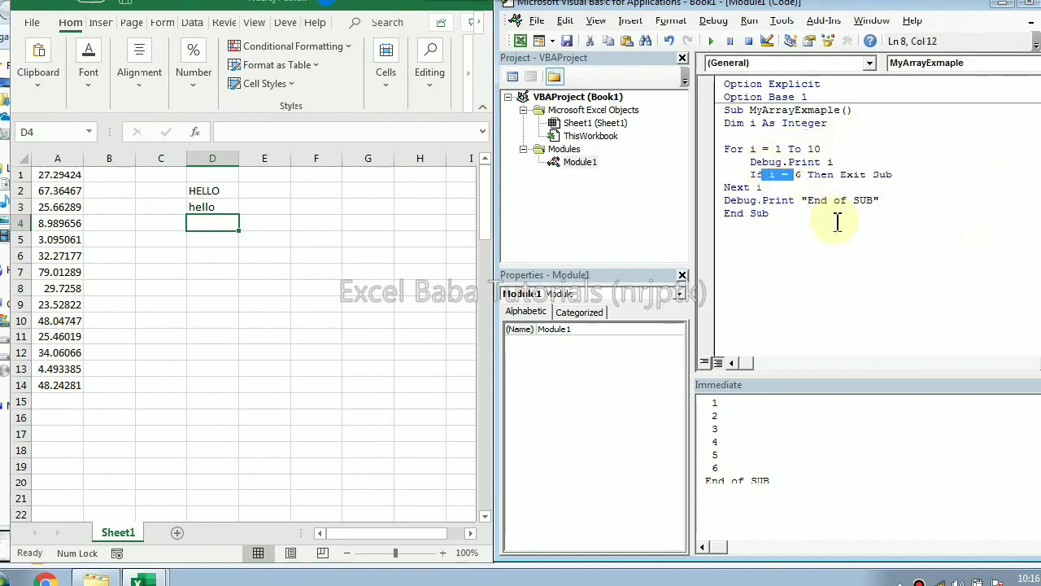
click(853, 200)
Clear the Immediate window, rerun the macro, and highlight the skipped End of SUB line
drag(705, 398, 819, 502)
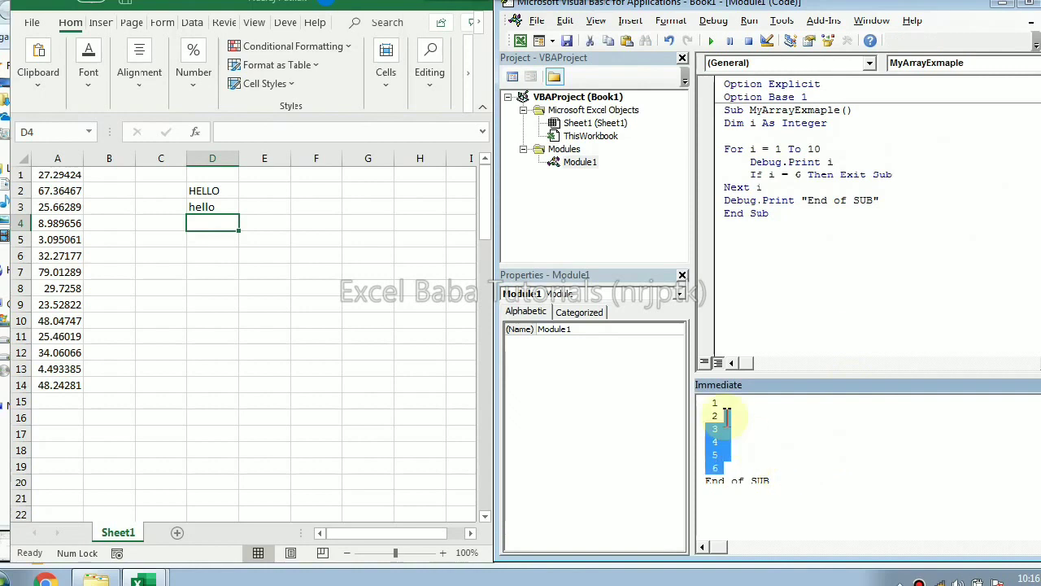
key(Delete)
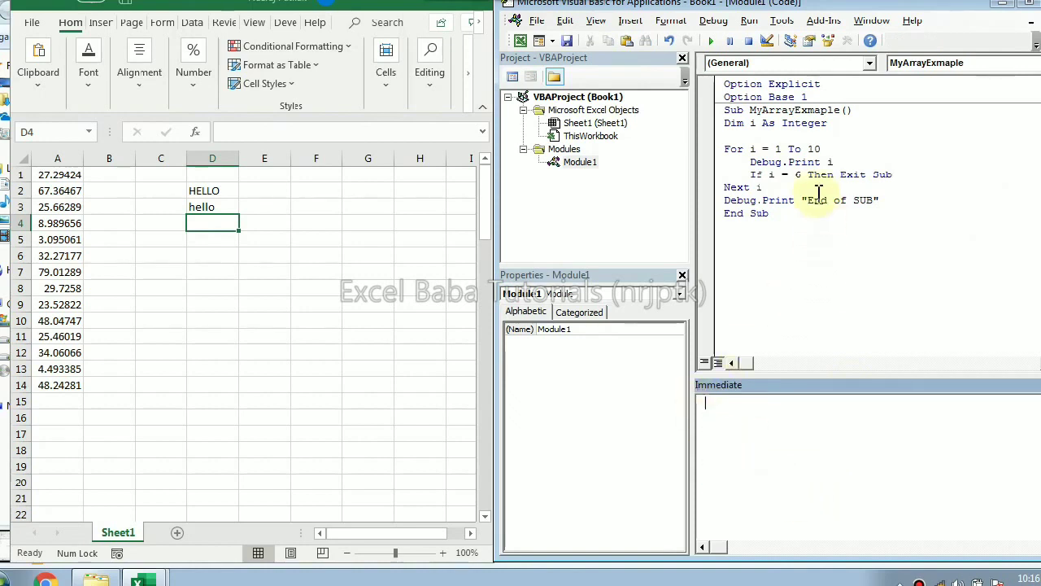
click(817, 187)
click(711, 40)
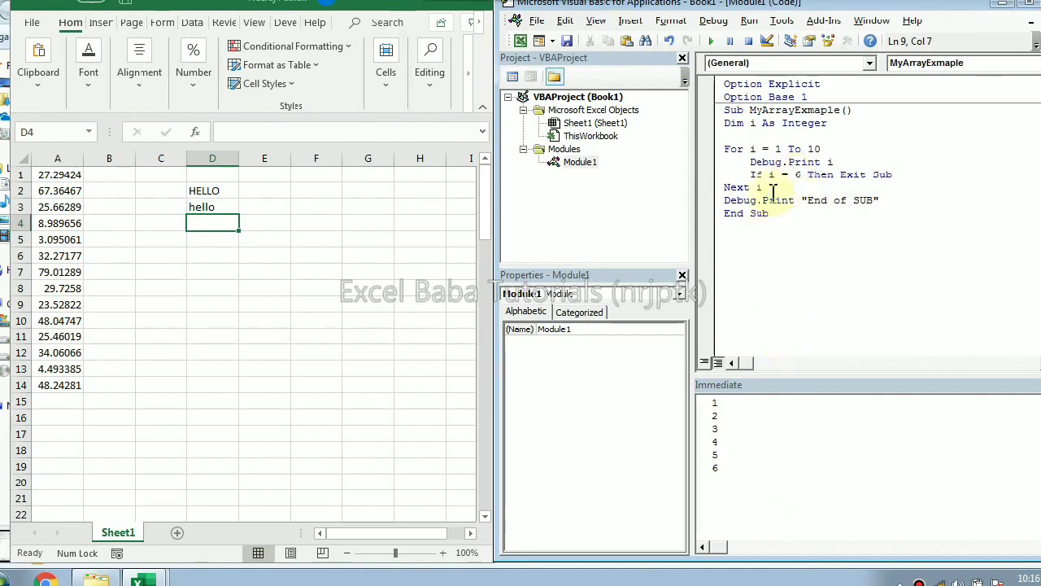
drag(730, 201, 888, 201)
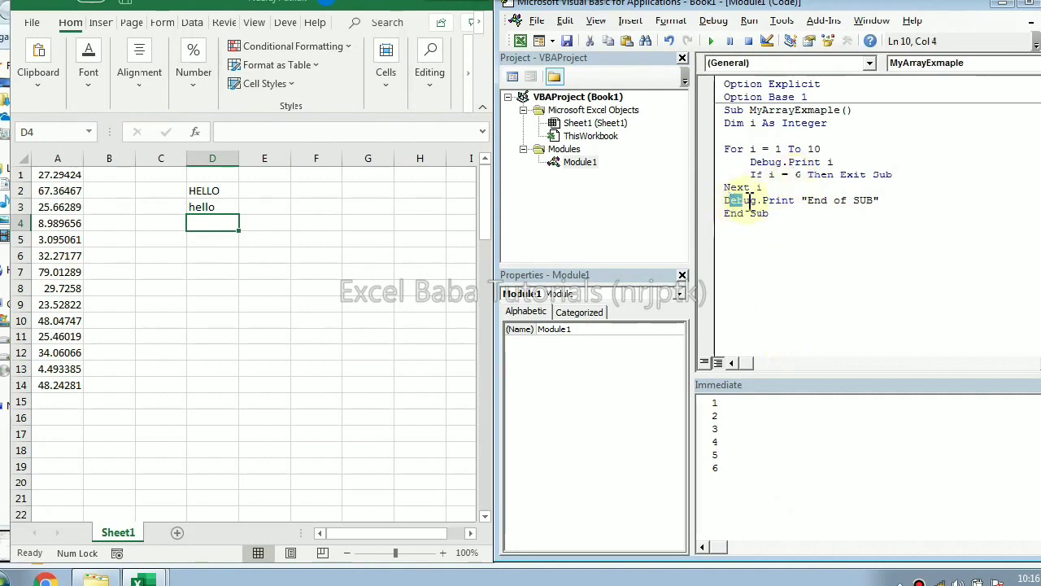
Add lines setting Range("A1:H10").Value = Rnd * 100 and its Font.Color = vbRed
click(886, 204)
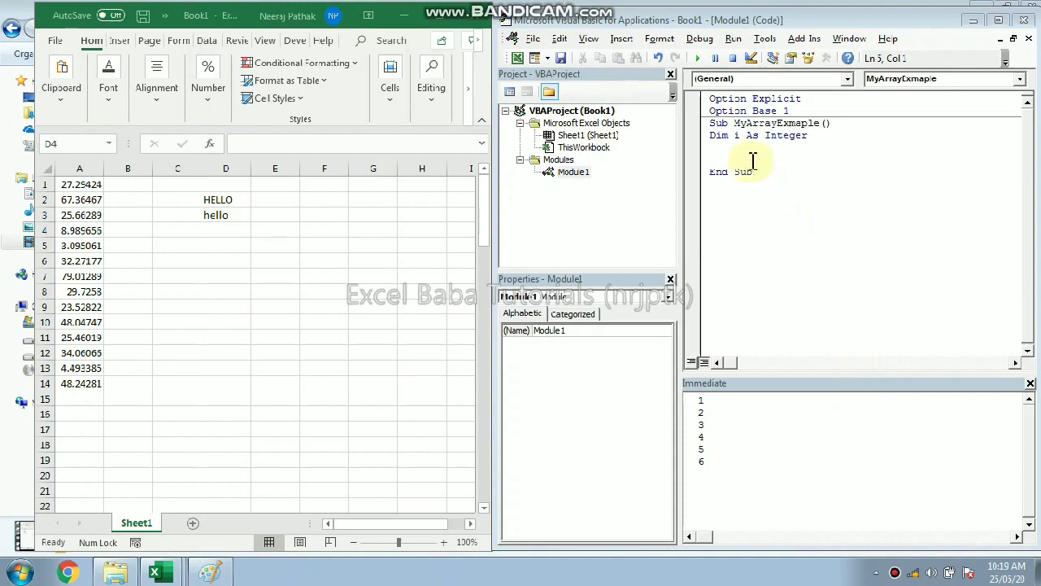
click(751, 158)
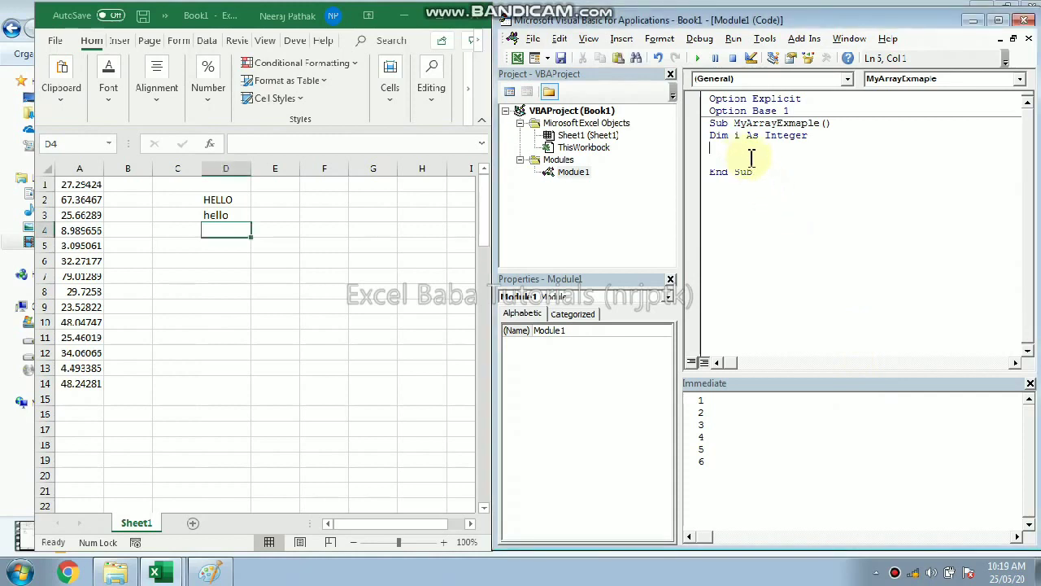
text(Range()
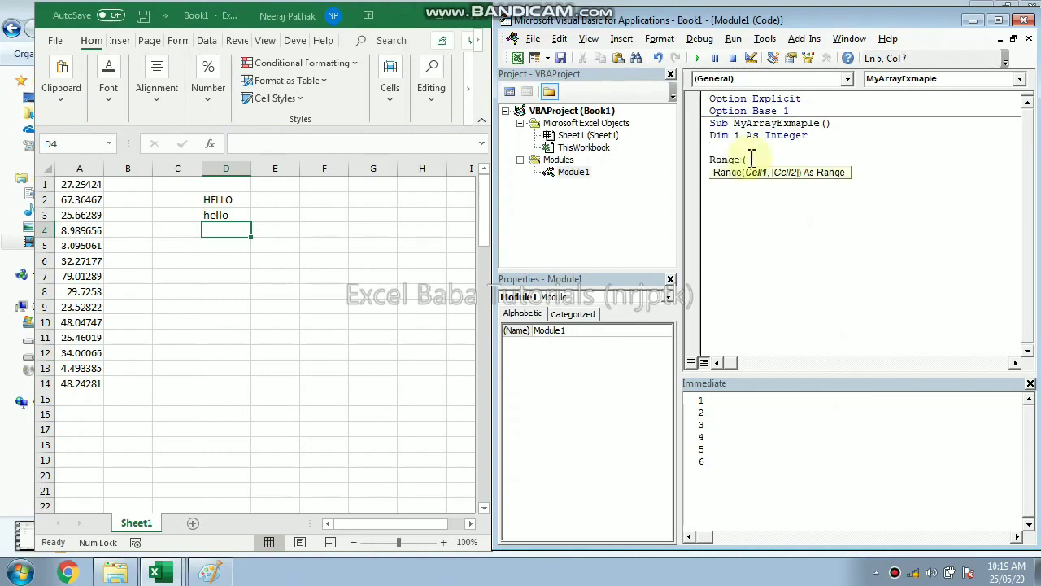
text("A1")
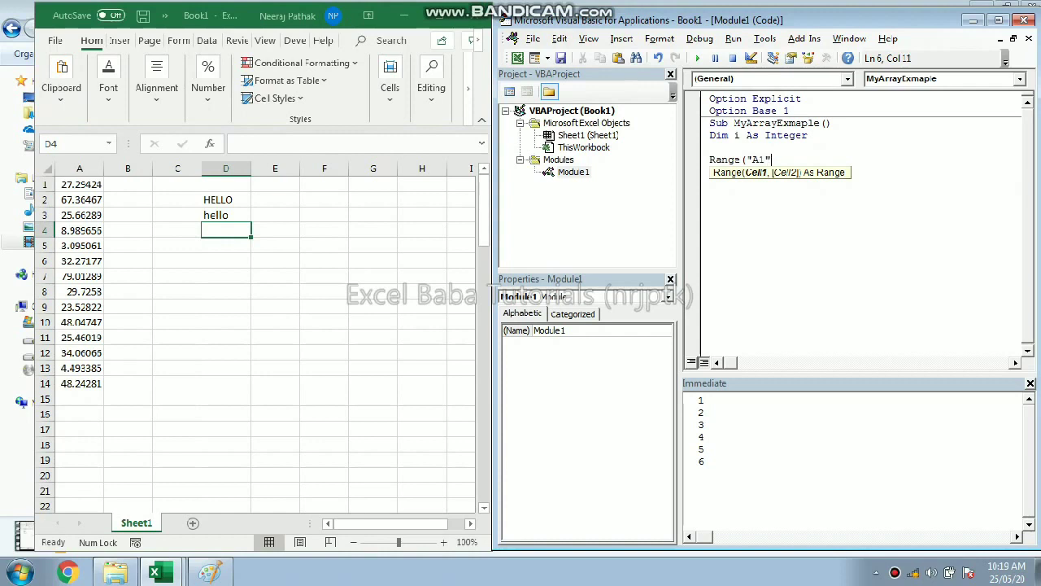
text(:H10").)
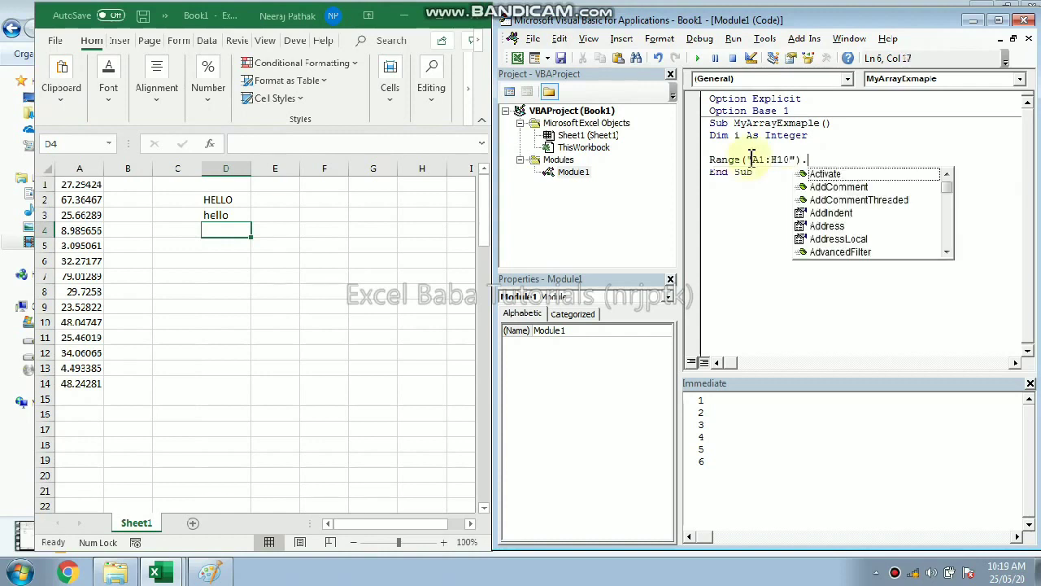
text(value)
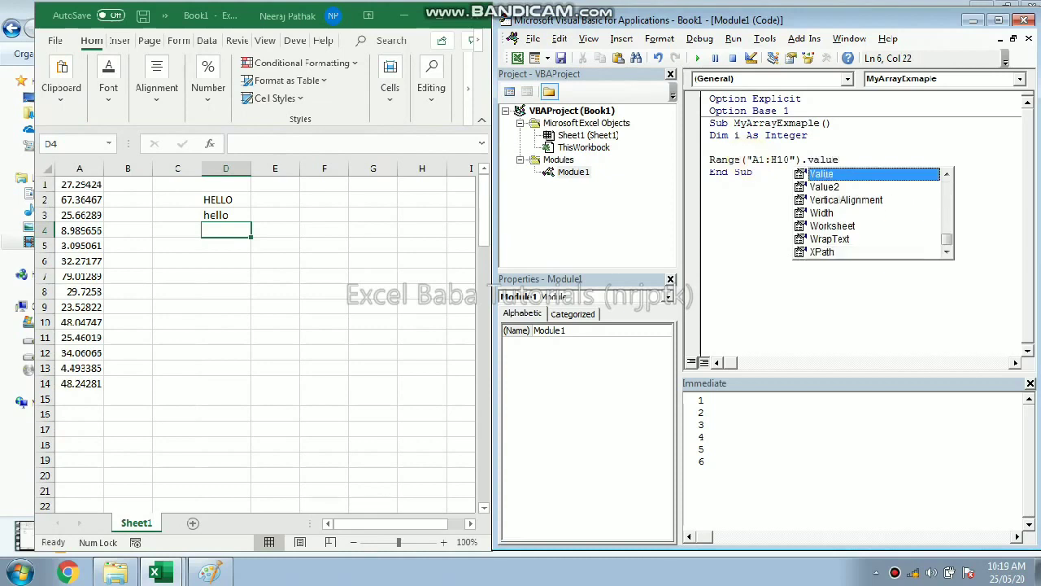
text(=rnd*2)
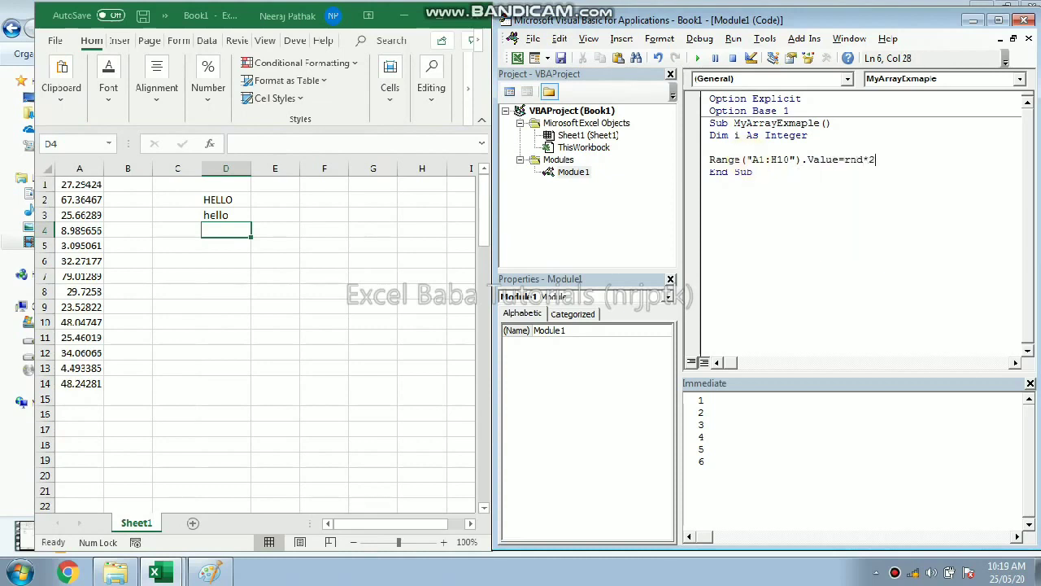
text(00)
key(Return)
text(ange("A1)
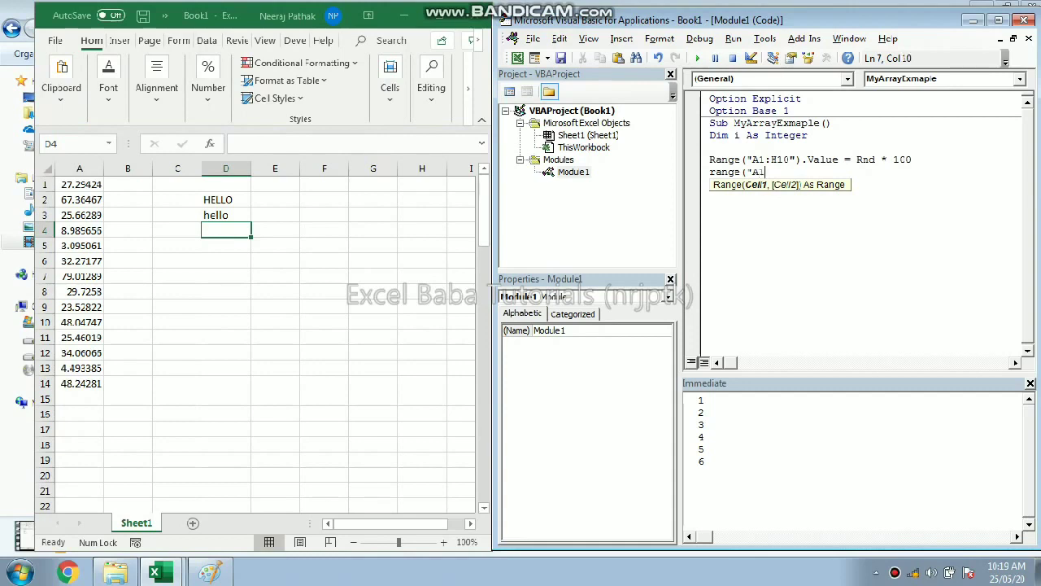
text(:H10").)
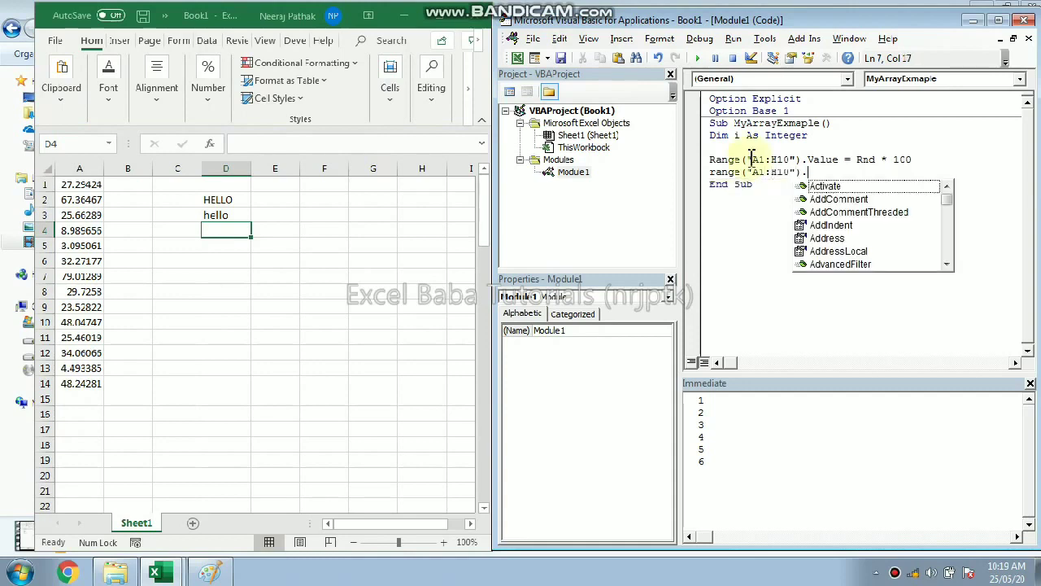
text(f)
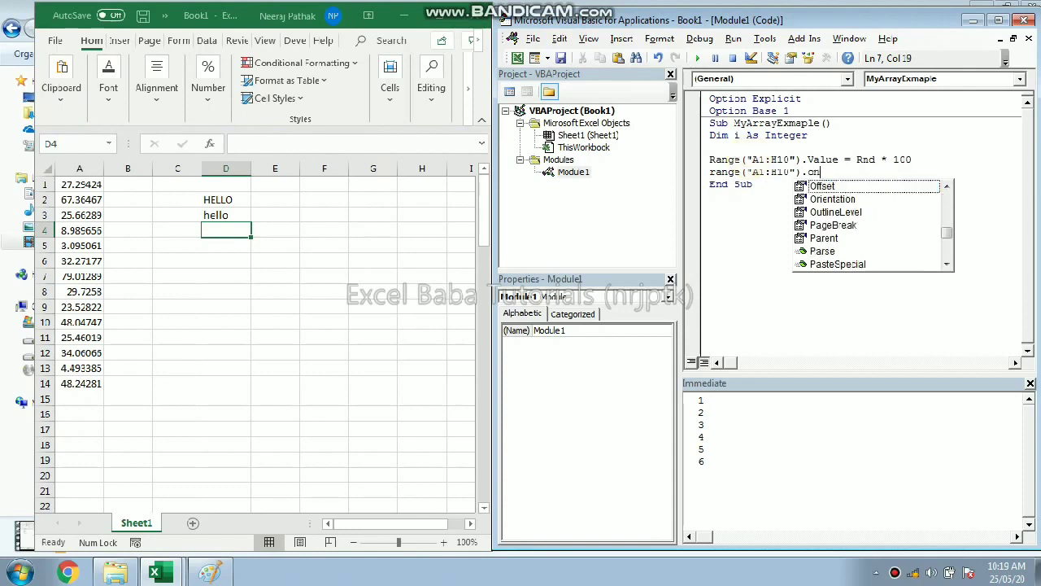
text(ont.col)
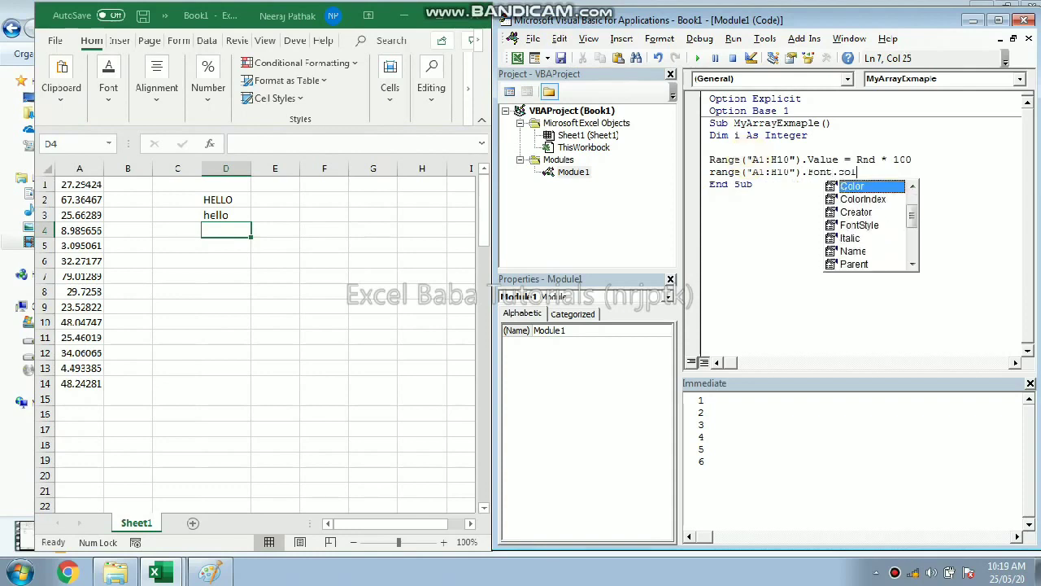
key(Tab)
text(= )
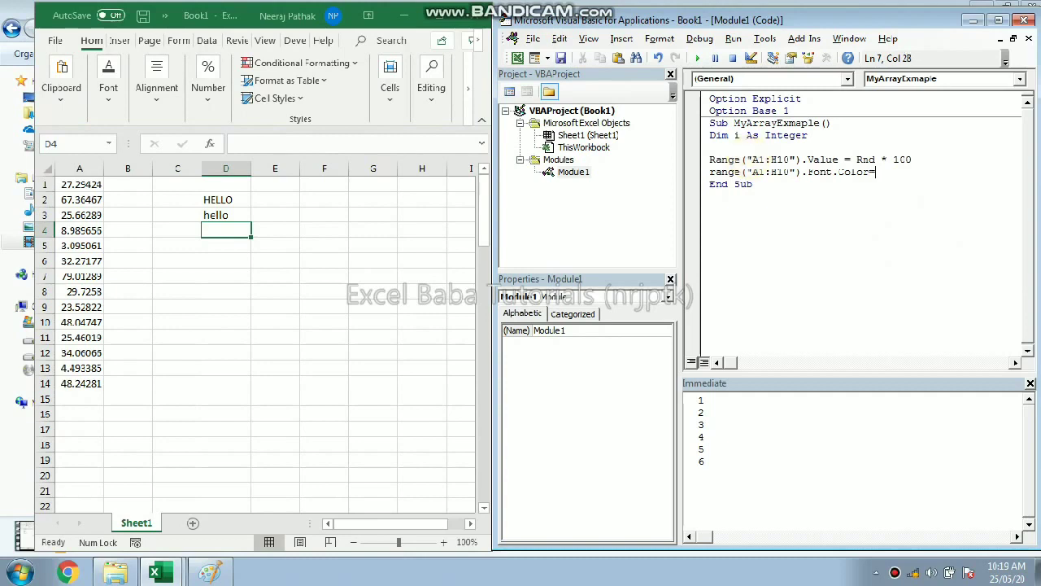
text(vbRed)
key(Return)
Copy the Font.Color = vbRed line and paste several duplicates below it
click(709, 172)
key(shift+End)
key(ctrl+c)
key(Down)
key(ctrl+v)
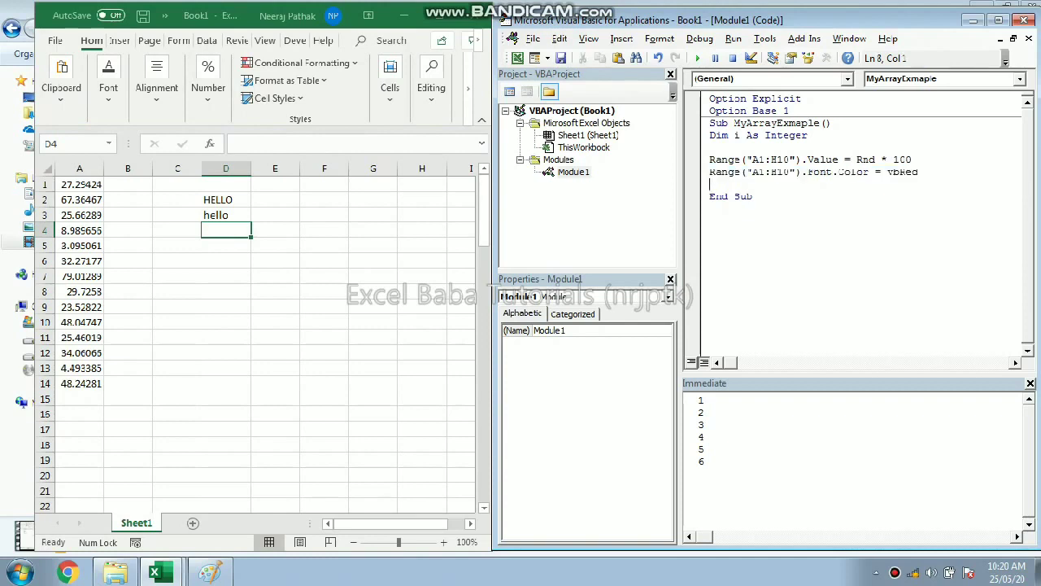
key(Return)
key(ctrl+v)
key(Return)
key(ctrl+v)
key(Return)
key(ctrl+v)
key(Return)
key(ctrl+v)
key(Return)
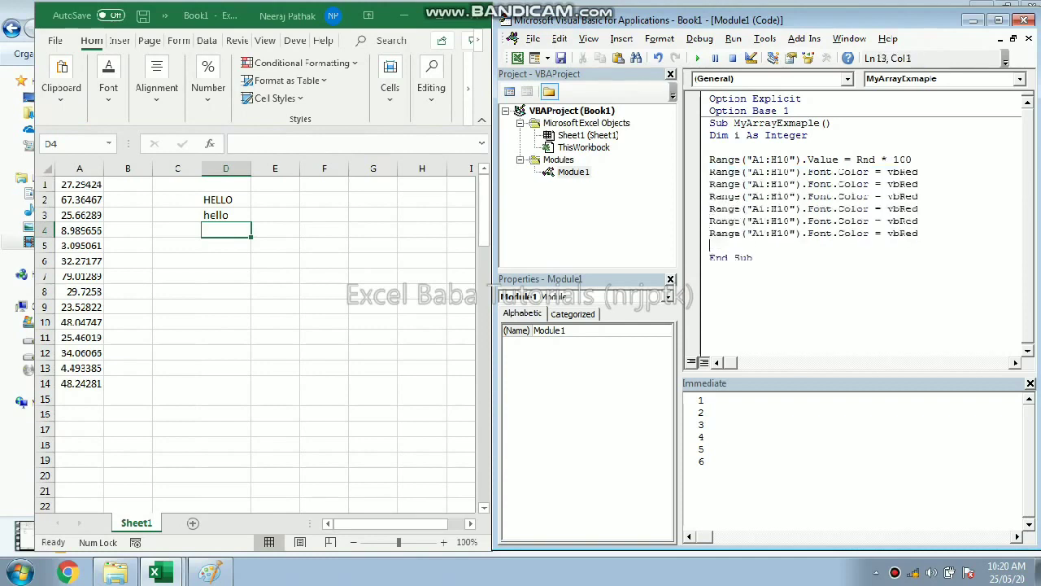
key(ctrl+v)
Change the first copy to Range("A1:H10").Font.Bold = True
double_click(854, 184)
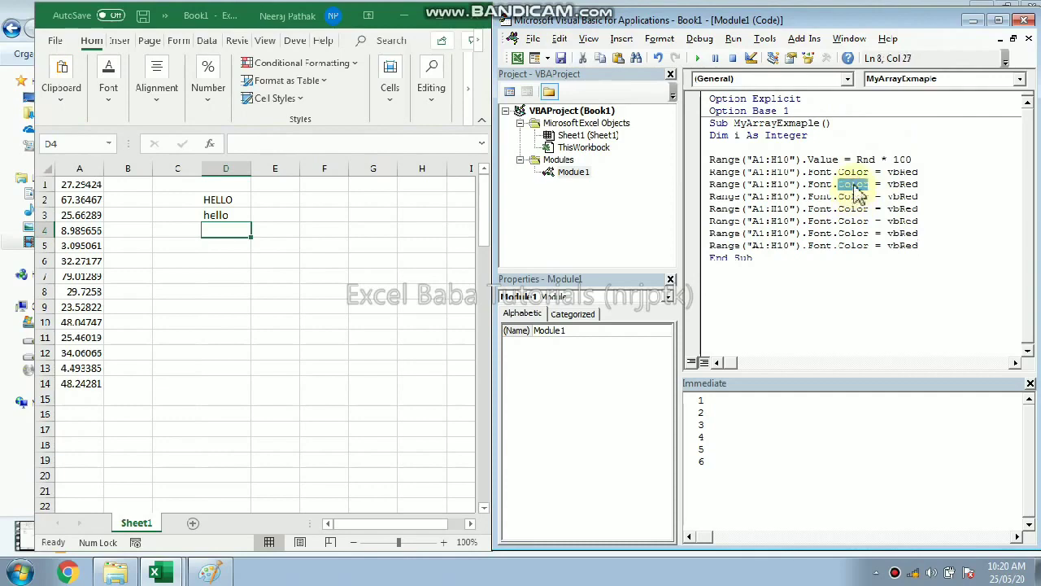
key(Delete)
key(ctrl+space)
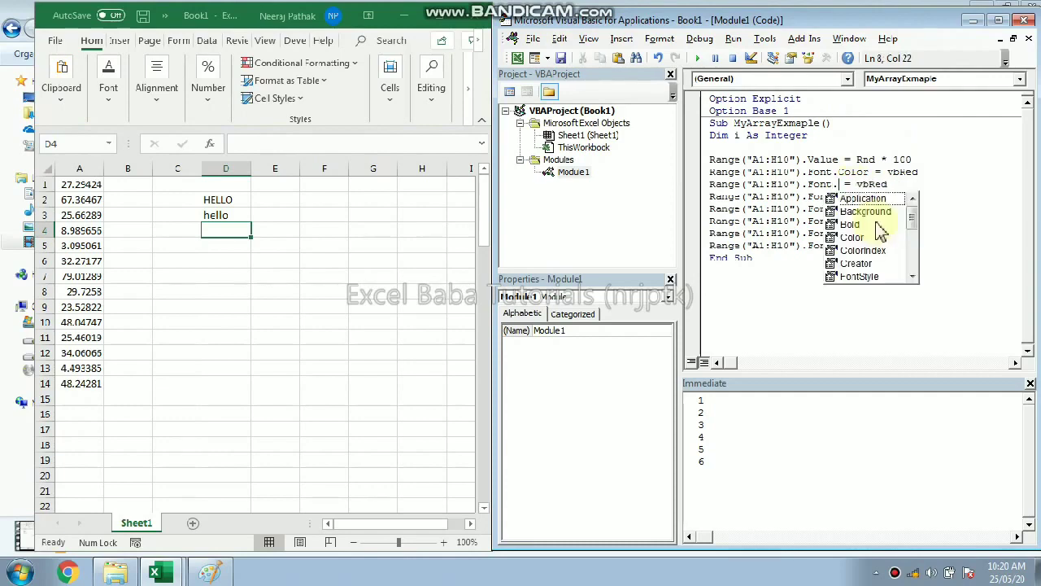
key(Down)
key(Down)
key(Up)
key(Down)
key(Down)
key(Up)
key(ctrl+shift+Left)
text(True)
key(Down)
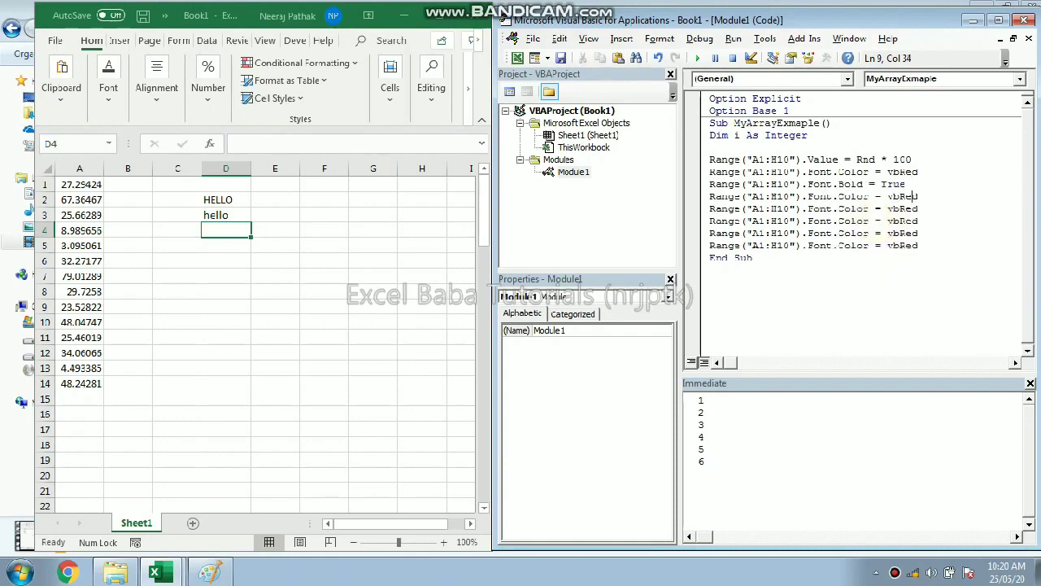
Change the second copy to Font.Name = "Times New Roman"
key(ctrl+shift+Left)
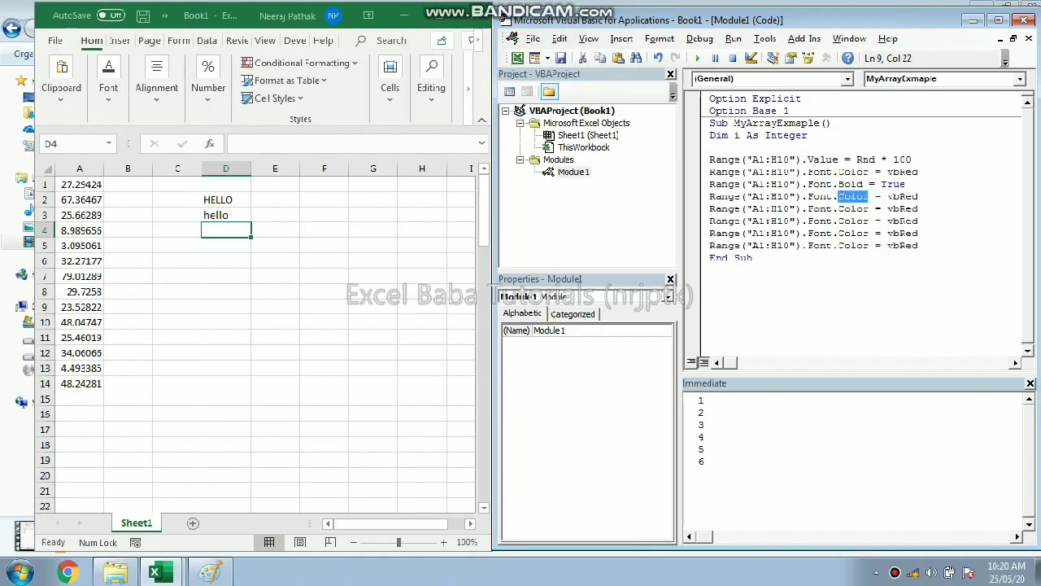
key(Delete)
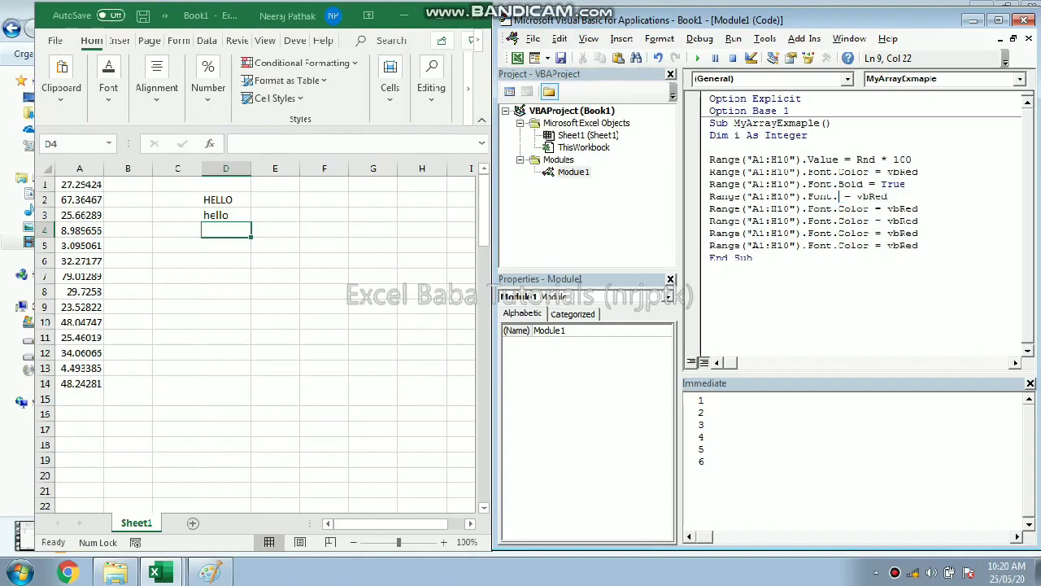
key(ctrl+j)
key(Down)
key(Down)
key(Down)
key(Down)
key(Down)
key(Down)
key(Down)
key(space)
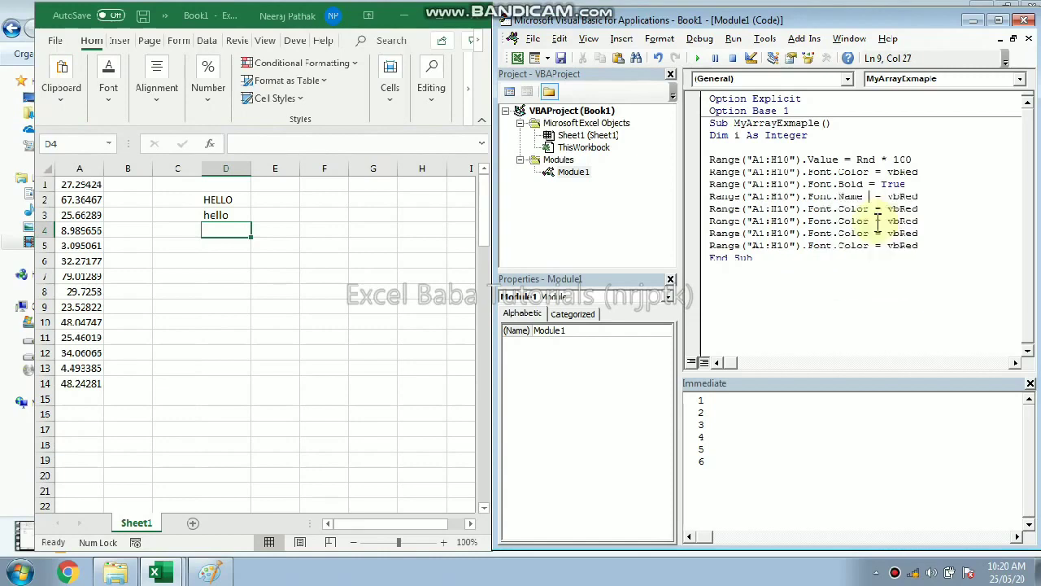
key(shift+Left)
key(shift+Left)
key(shift+Left)
key(shift+Left)
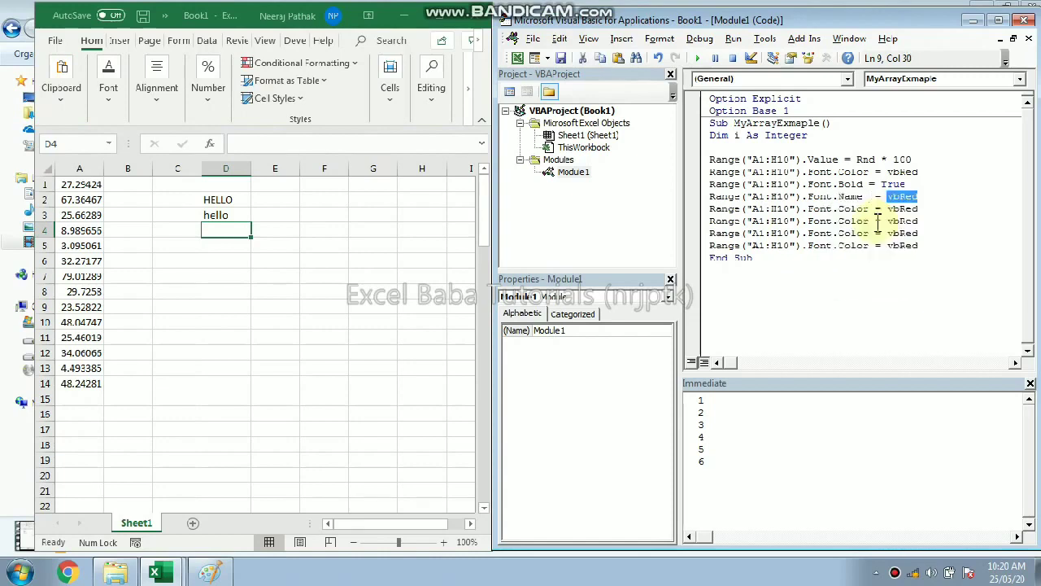
text("Times New Roman)
key(Down)
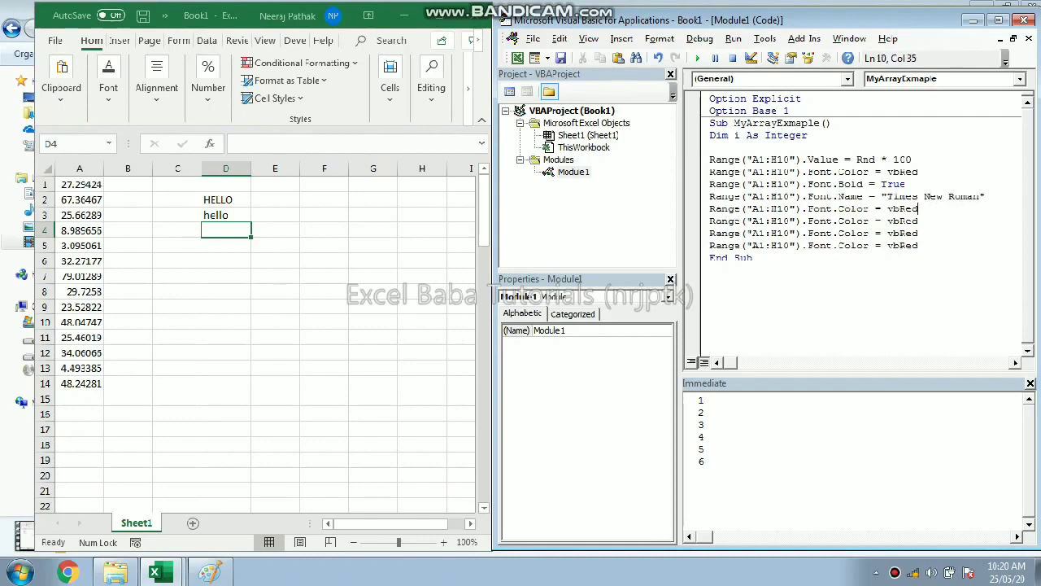
Change the third copy to Font.Size = 12
double_click(853, 209)
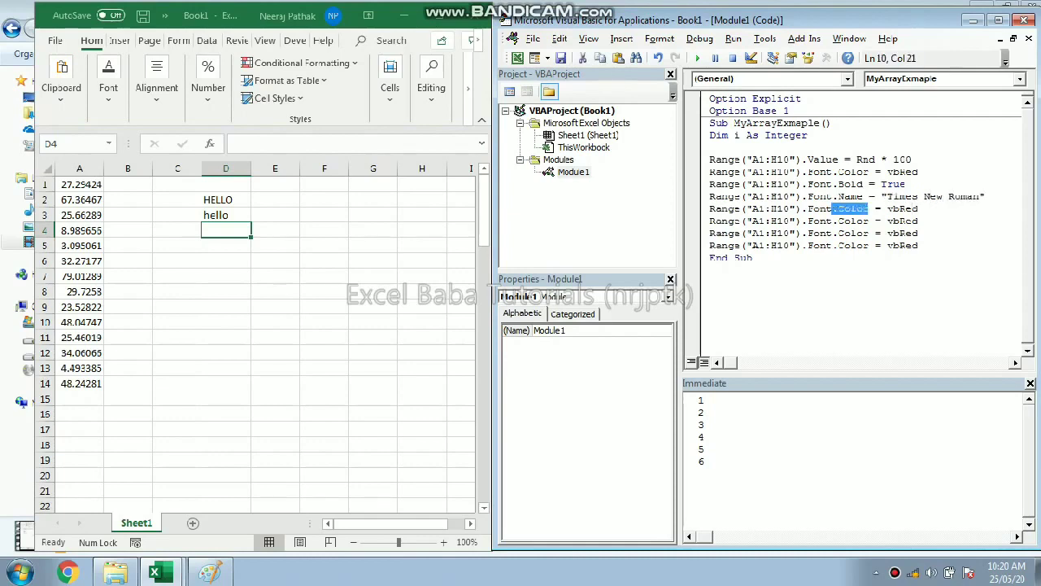
key(BackSpace)
key(ctrl+space)
key(Down)
key(Down)
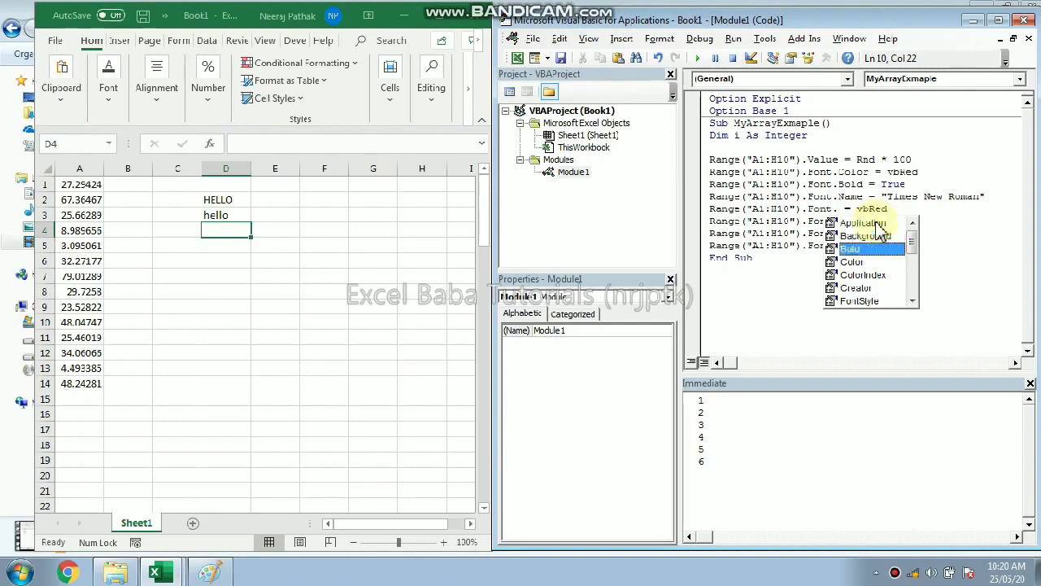
key(Down)
key(Down)
key(Down)
key(Down)
key(Down)
key(Down)
key(Up)
key(Up)
key(Tab)
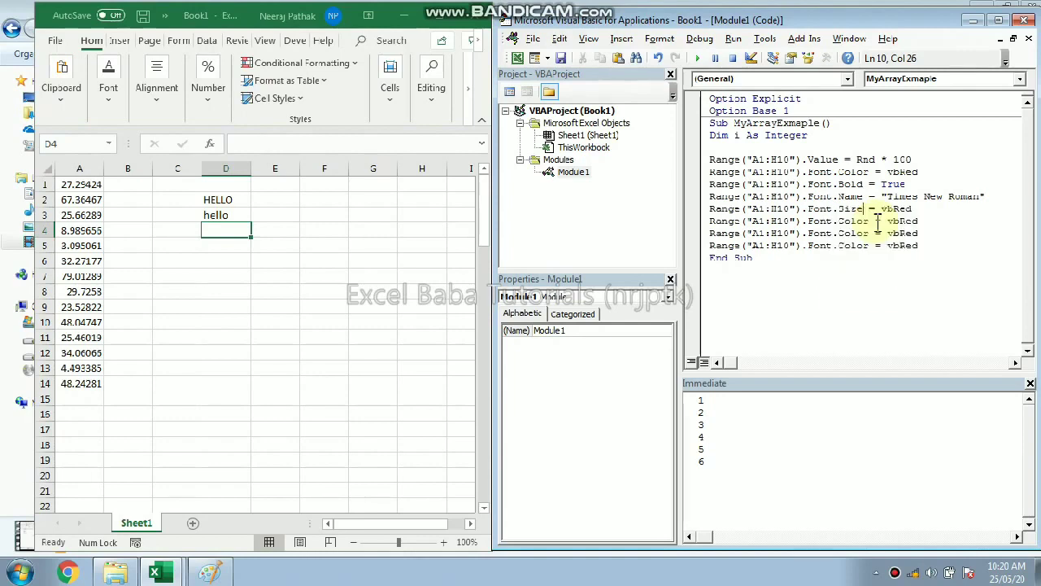
key(ctrl+shift+Left)
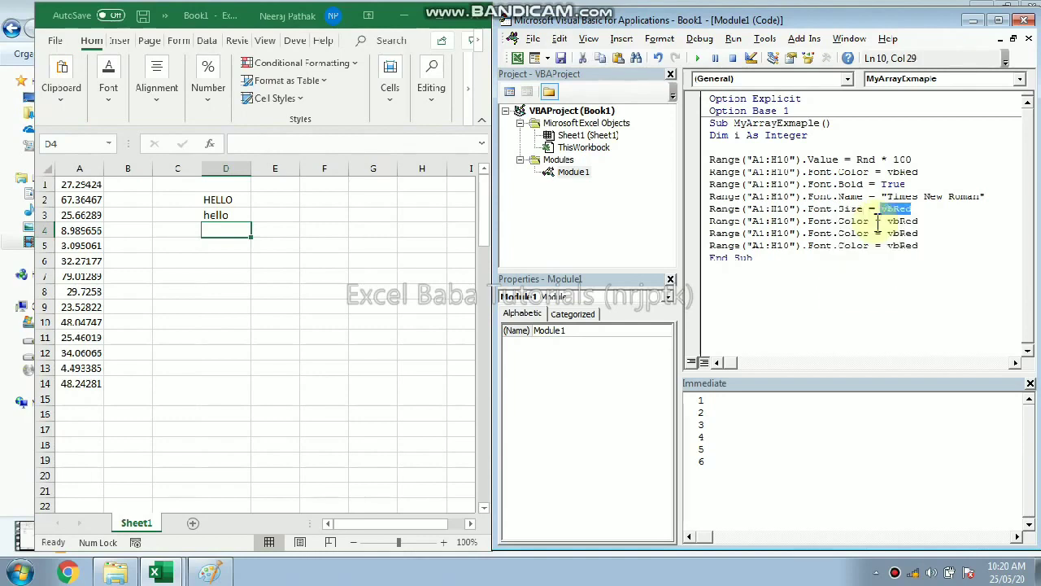
text(12)
Delete the three leftover Font.Color copies and mark the repeated Range("A1:H10").Font prefix
click(892, 221)
key(Down)
key(Down)
key(End)
key(shift+Home)
key(shift+Up)
key(shift+Up)
key(Delete)
click(709, 196)
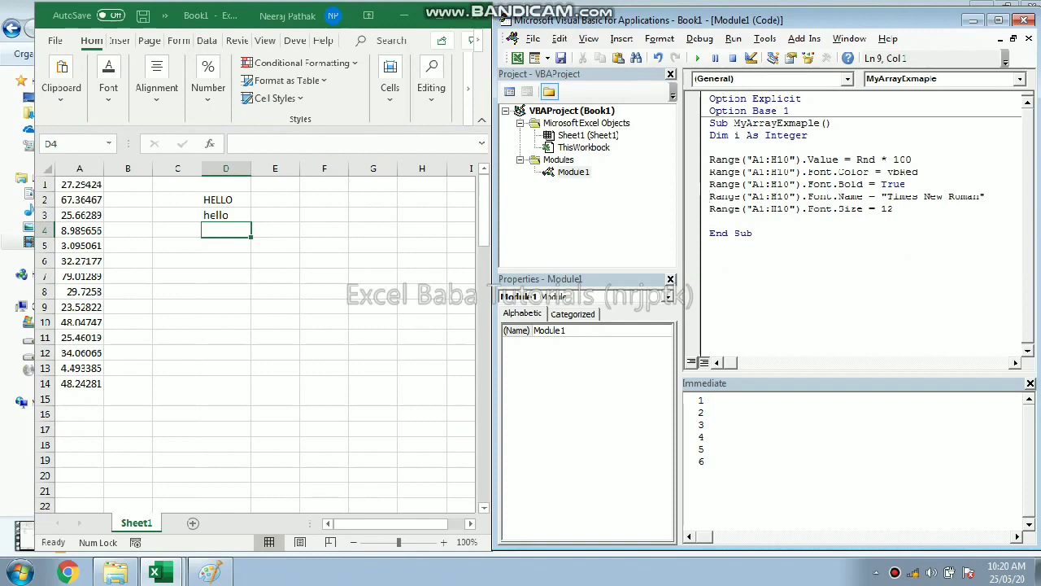
mouse_move(832, 172)
mouse_down()
mouse_move(734, 184)
mouse_move(710, 172)
mouse_up()
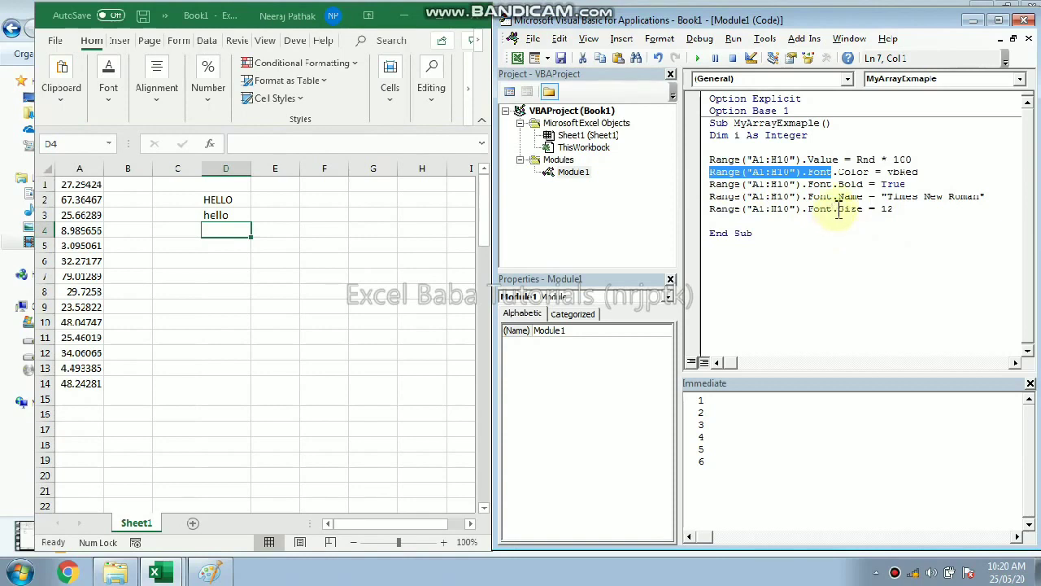
click(833, 184)
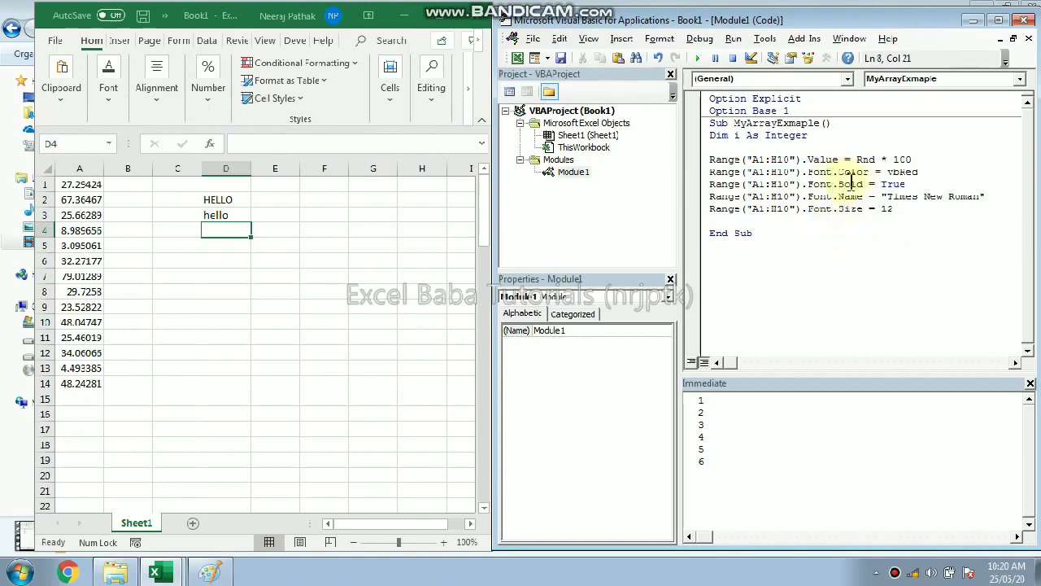
click(913, 160)
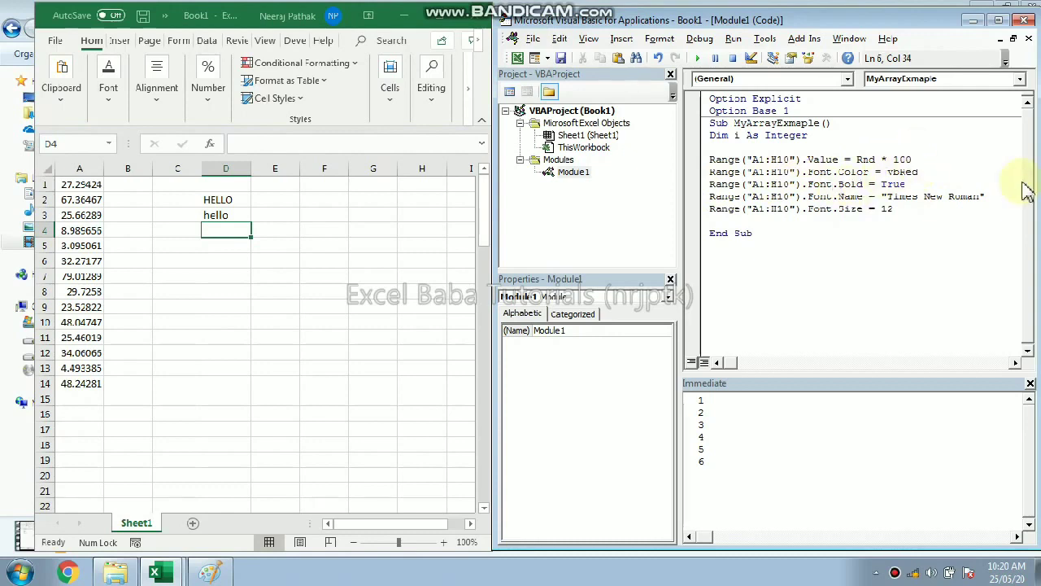
Replace the separate font lines with a With Range("A1:H10").Font … End With block
key(Return)
text(h range)
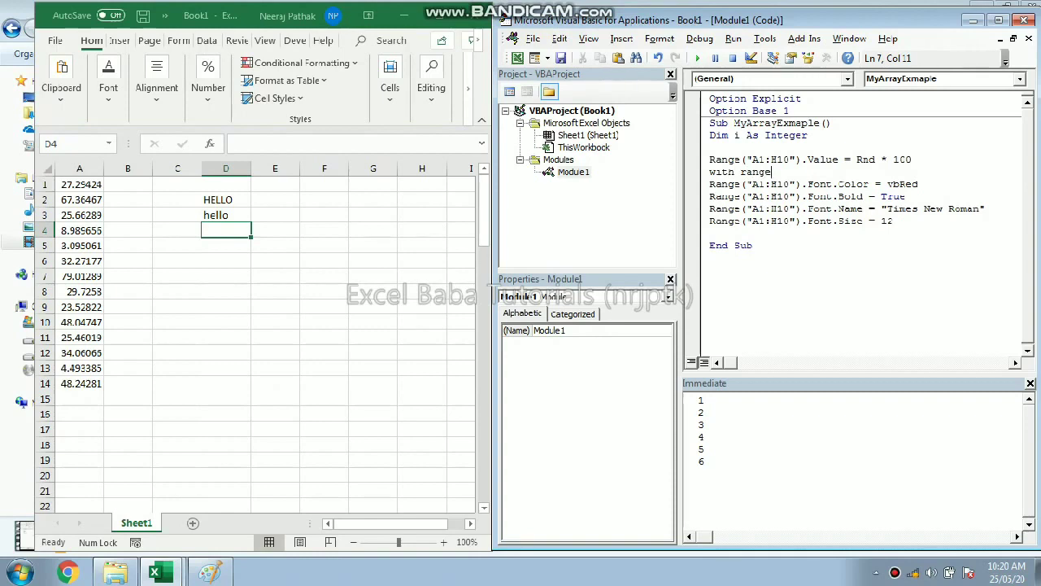
text((")
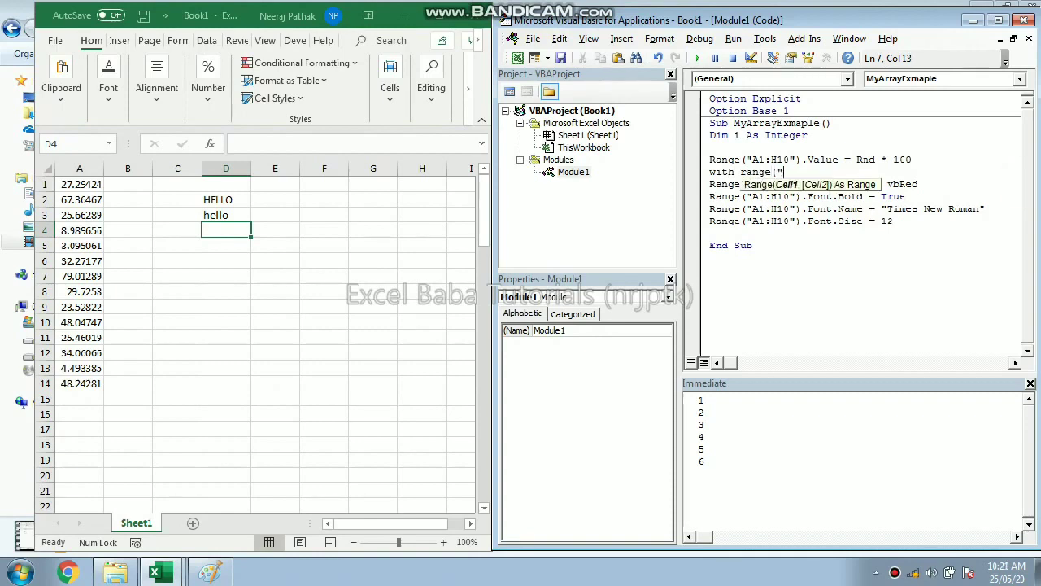
text(A)
key(BackSpace)
text(H10")
text().Font)
key(Down)
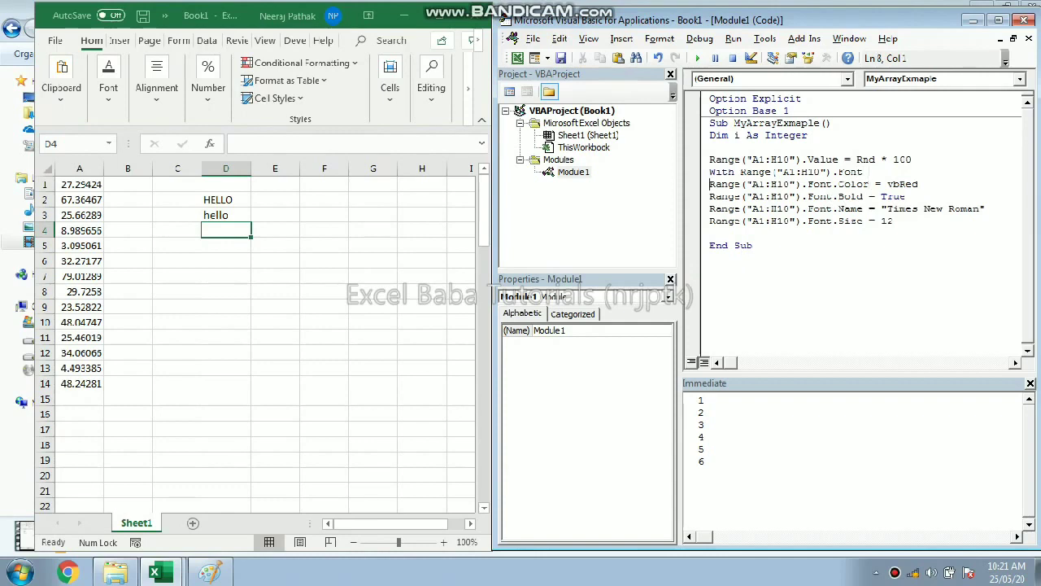
key(shift+Down)
key(shift+Down)
key(shift+Down)
key(shift+Down)
key(Delete)
key(Return)
key(Return)
key(Up)
text(end with)
key(Up)
key(Tab)
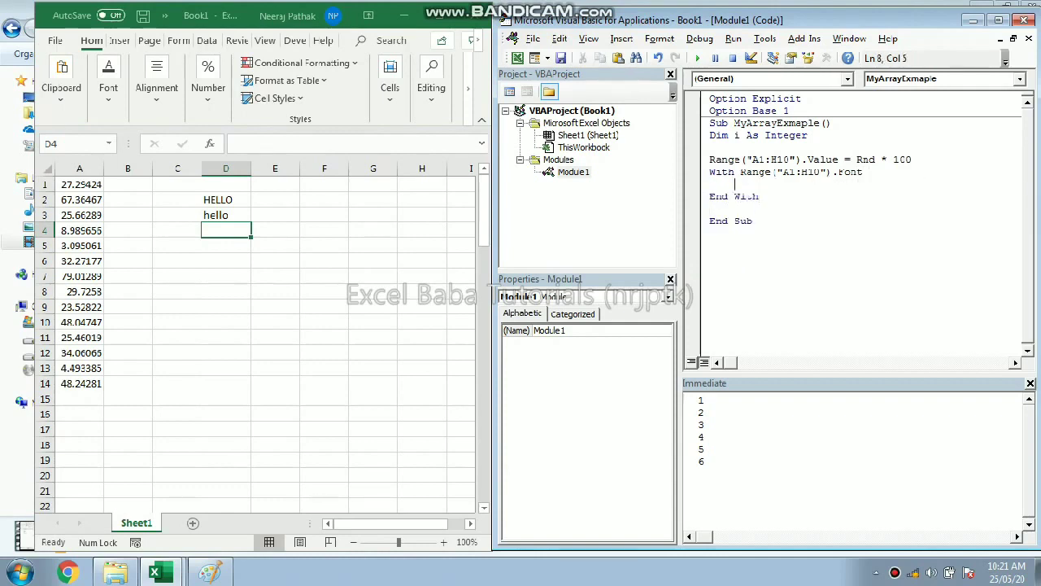
Set .Color = vbRed and .Size = 20 inside the With block
text(.)
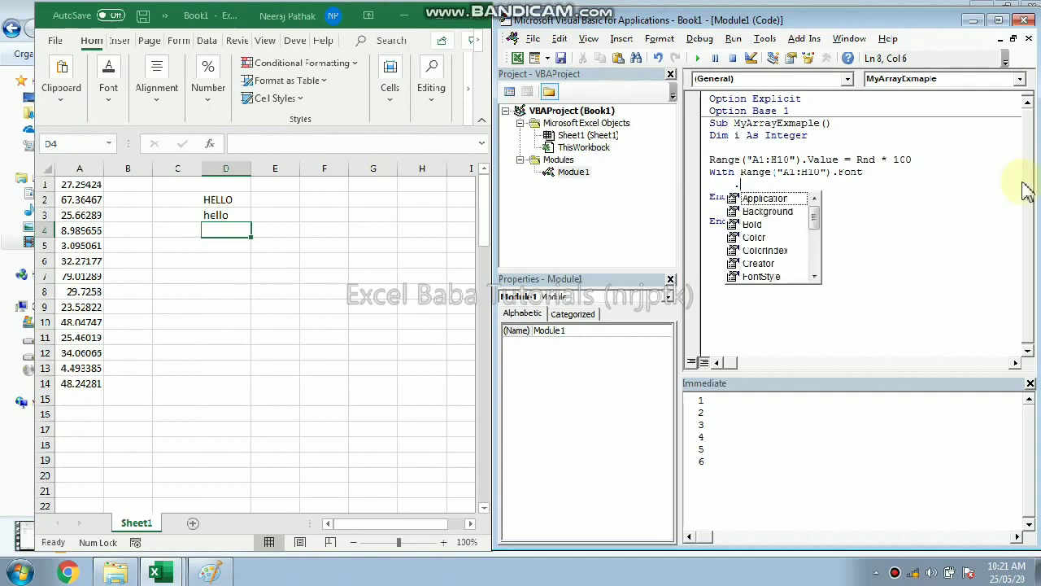
text(co = vbred)
key(Down)
key(Up)
key(End)
key(Return)
text(.)
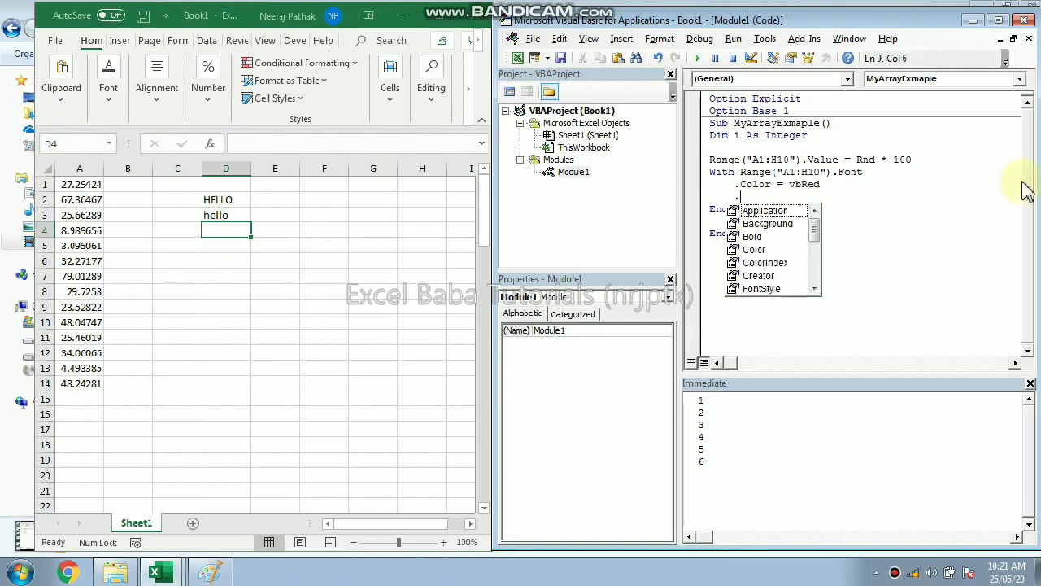
text(size=)
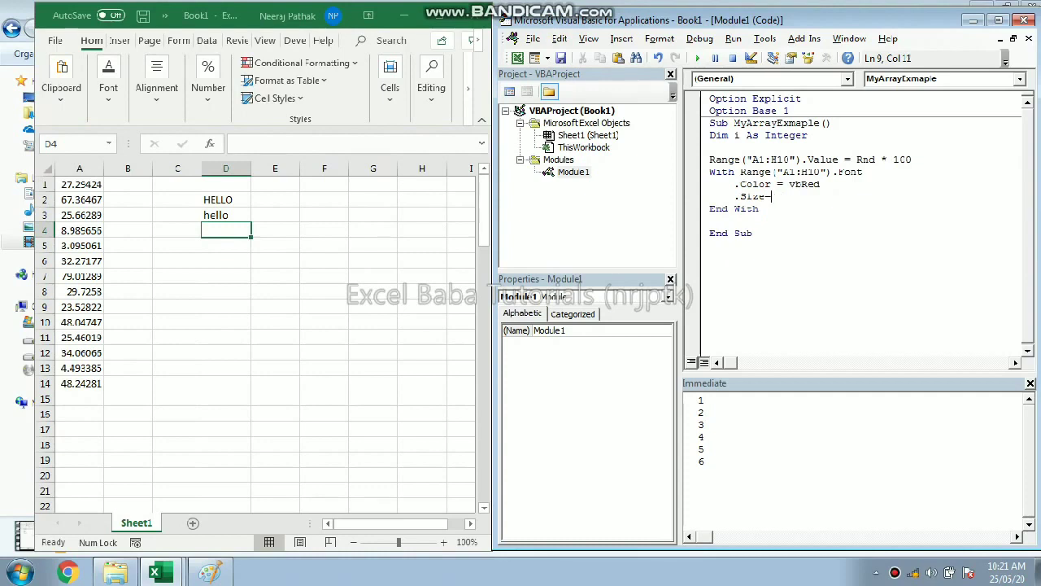
key(Return)
Add .Name = "Times New Roman" to the block and run the macro
text(.fon)
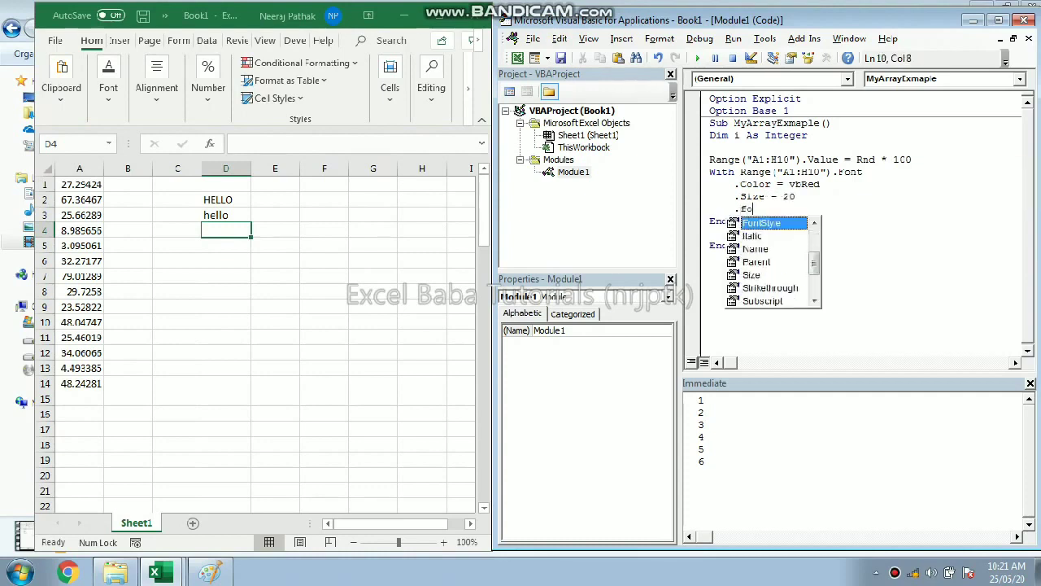
key(Down)
key(Down)
key(Tab)
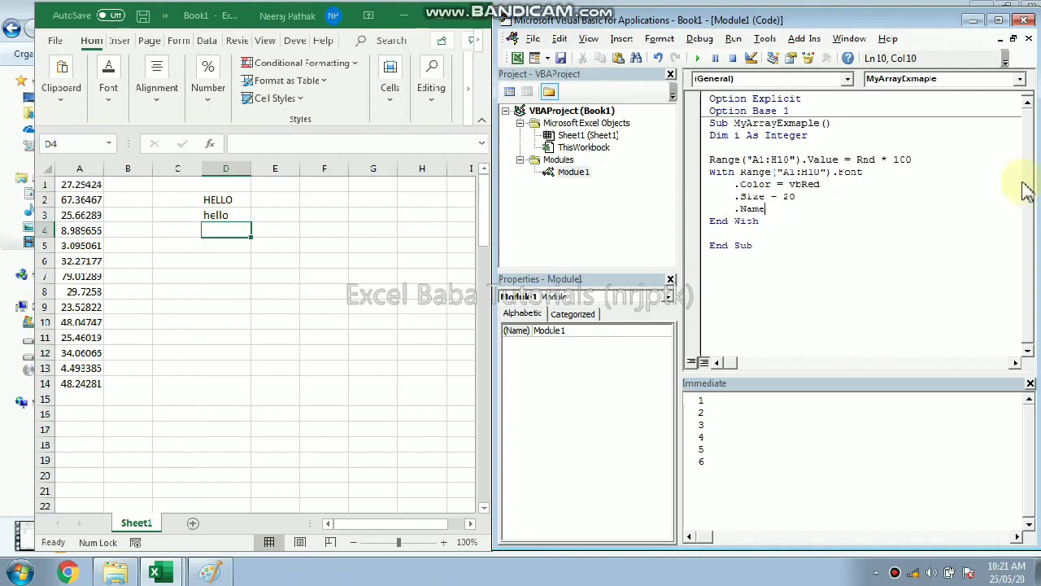
text(=")
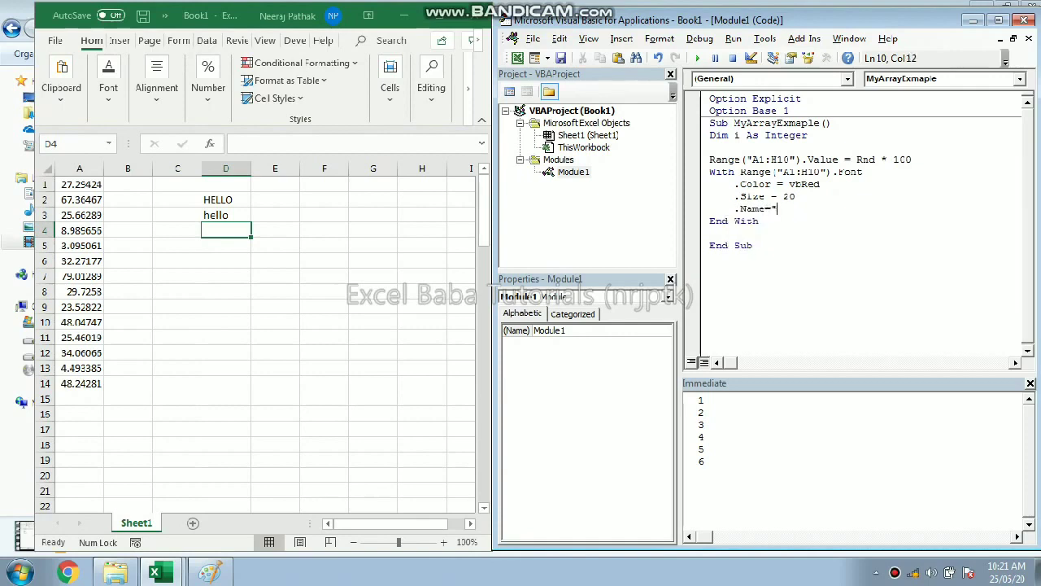
text(Times New Roman)
key(Return)
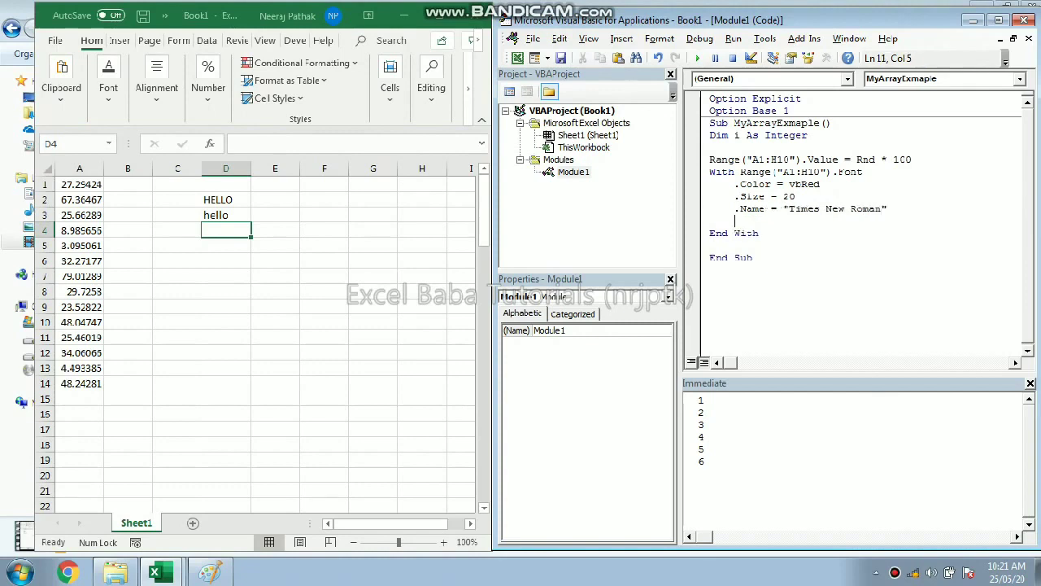
text(.)
key(BackSpace)
key(BackSpace)
key(BackSpace)
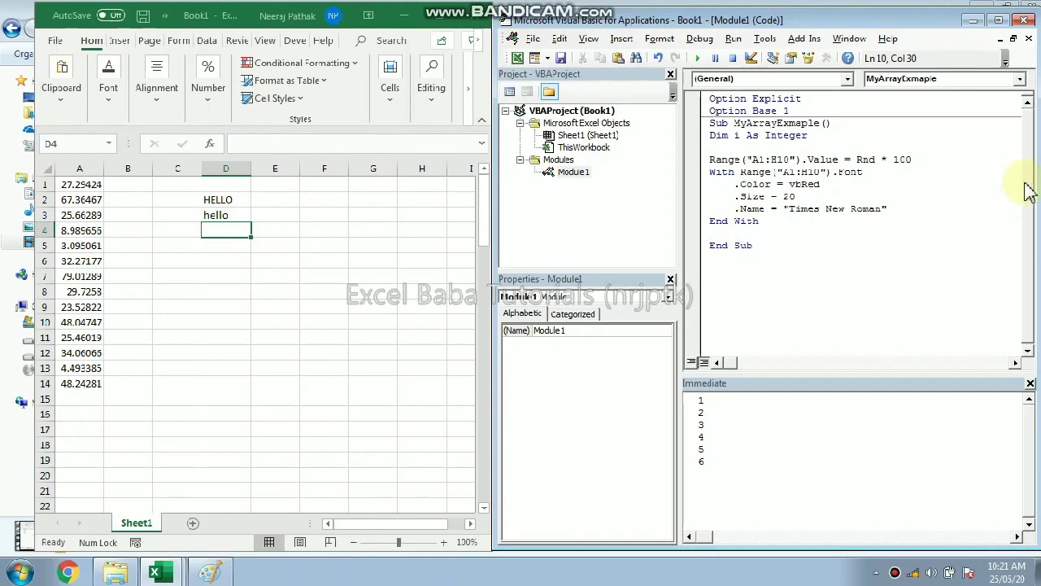
click(796, 196)
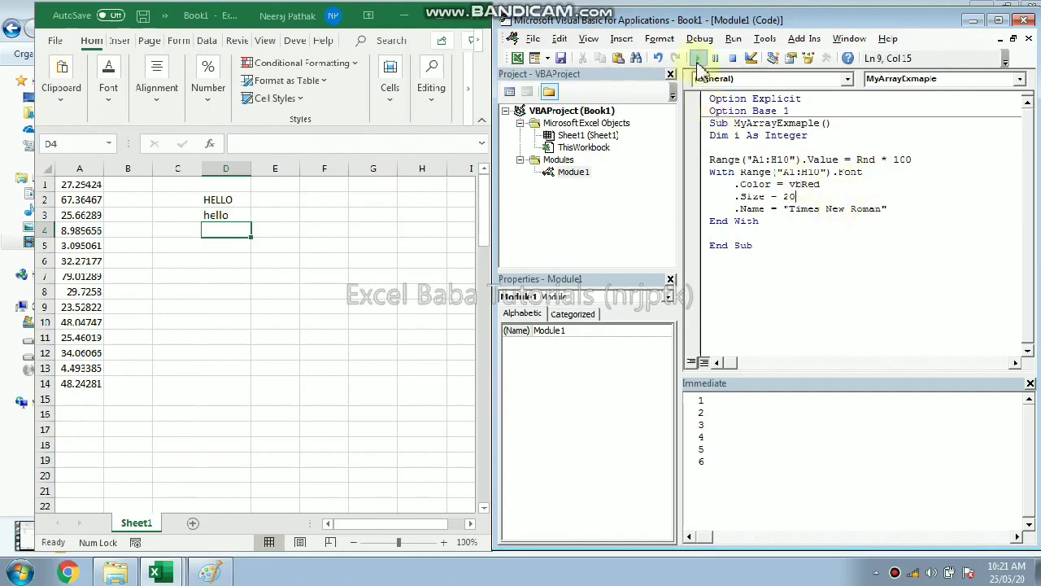
Run the formatting macro and inspect cells A2, C3 and C4 of the formatted range
click(697, 57)
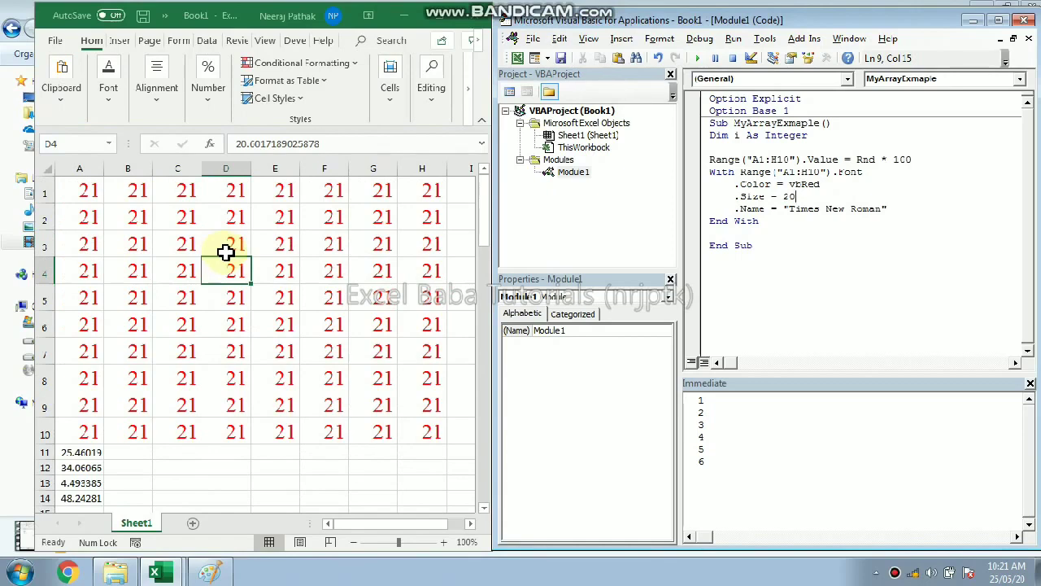
click(187, 235)
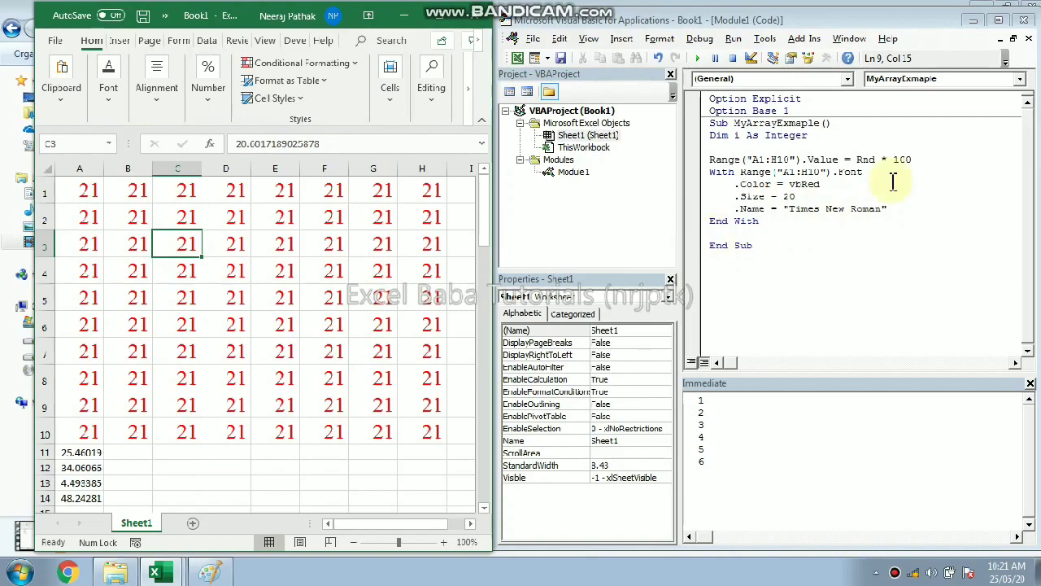
click(114, 238)
click(88, 220)
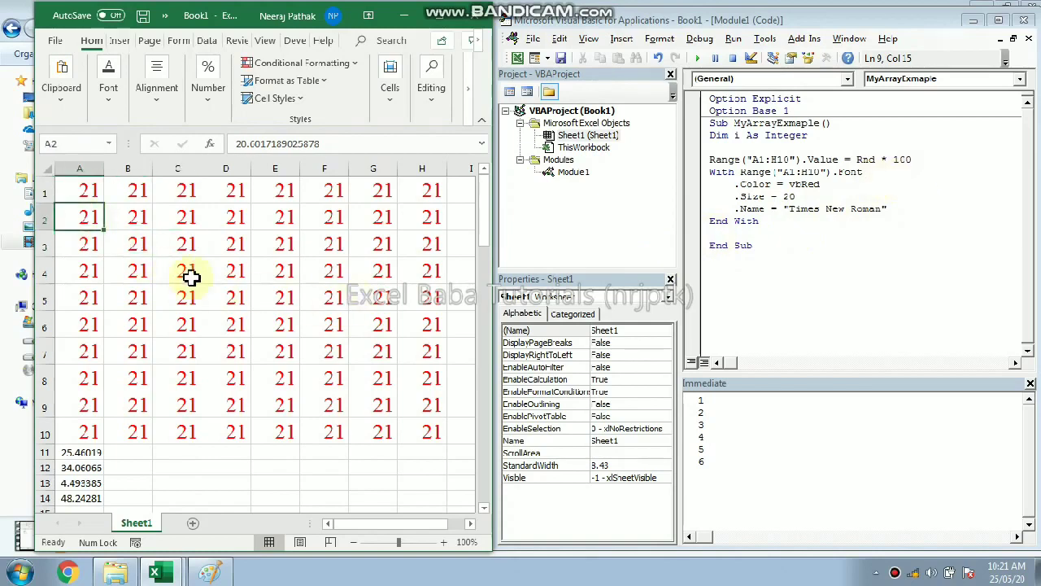
click(190, 277)
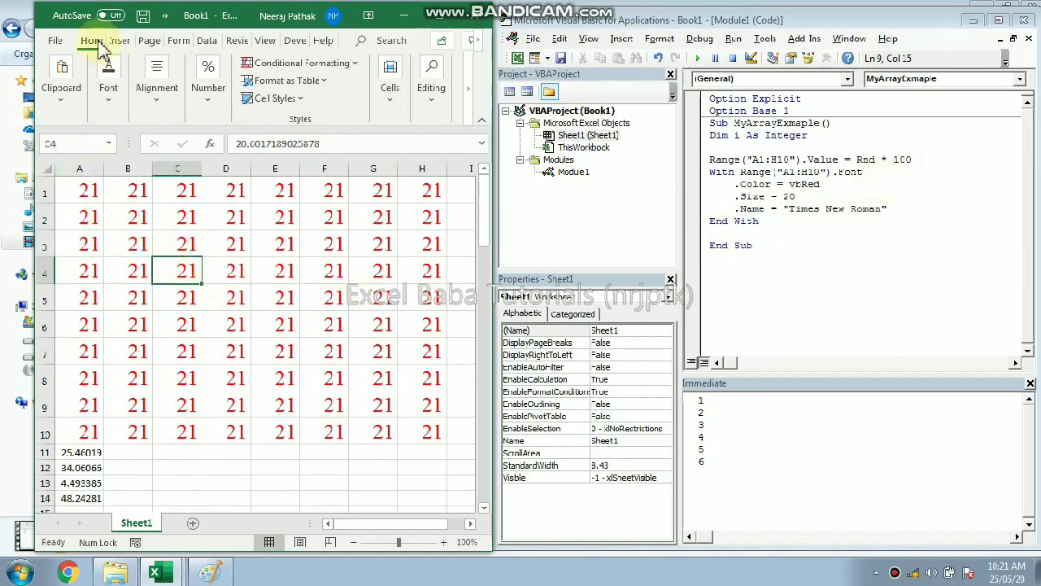
click(797, 209)
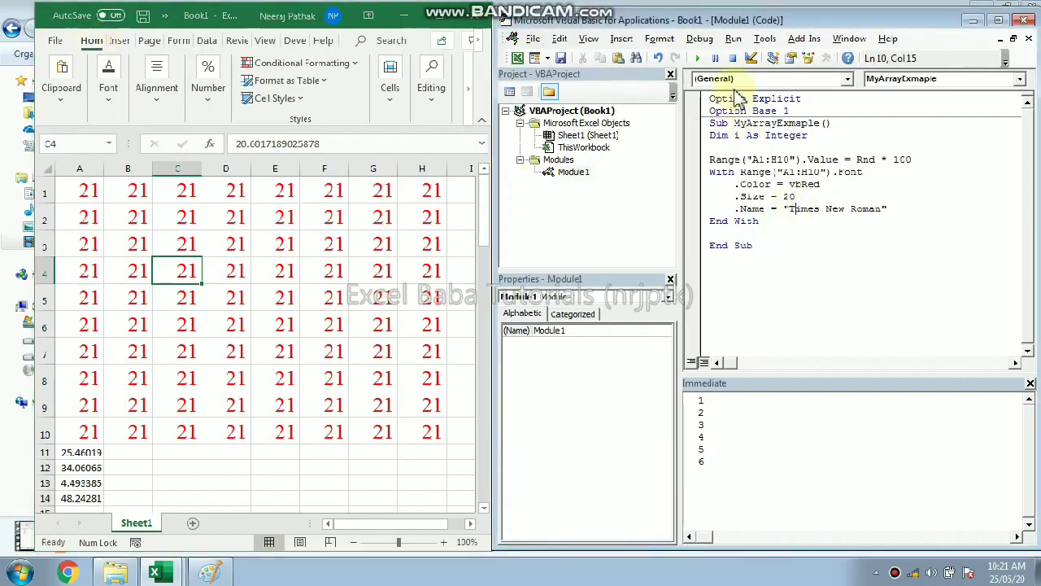
click(193, 247)
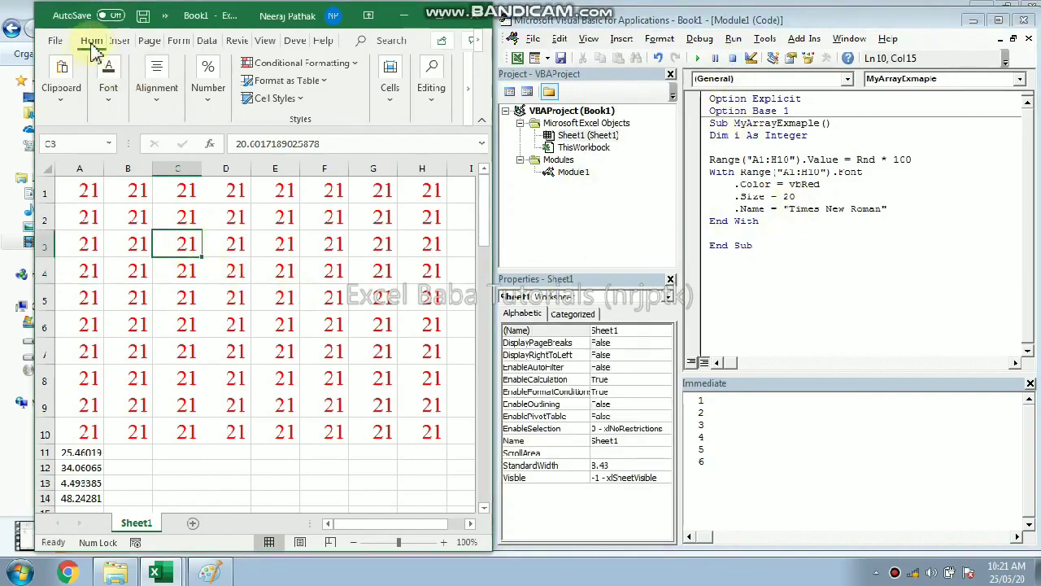
Maximize Excel to confirm the Times New Roman 20 font, then return to the VBA editor
click(443, 24)
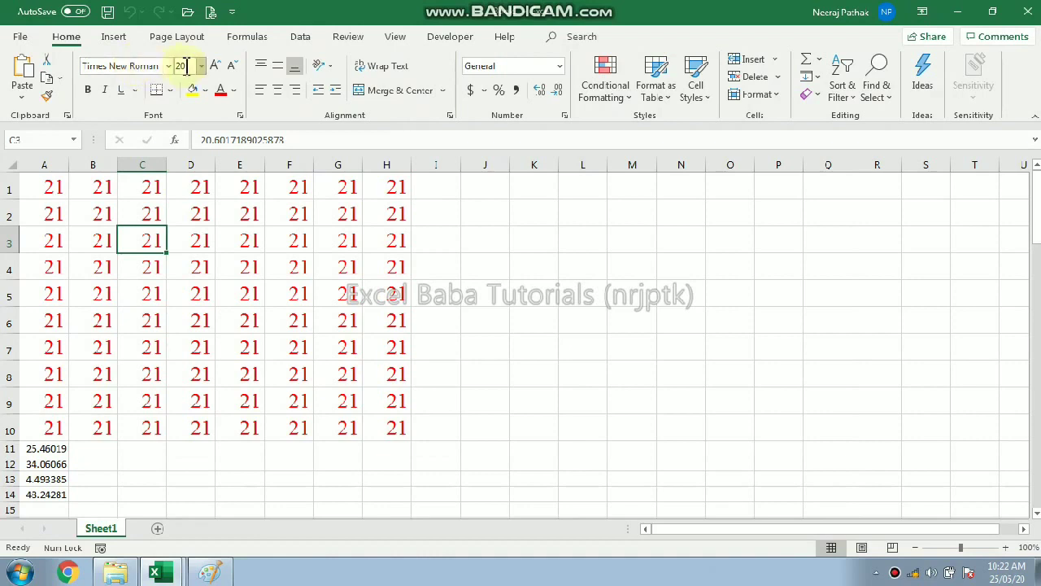
click(160, 572)
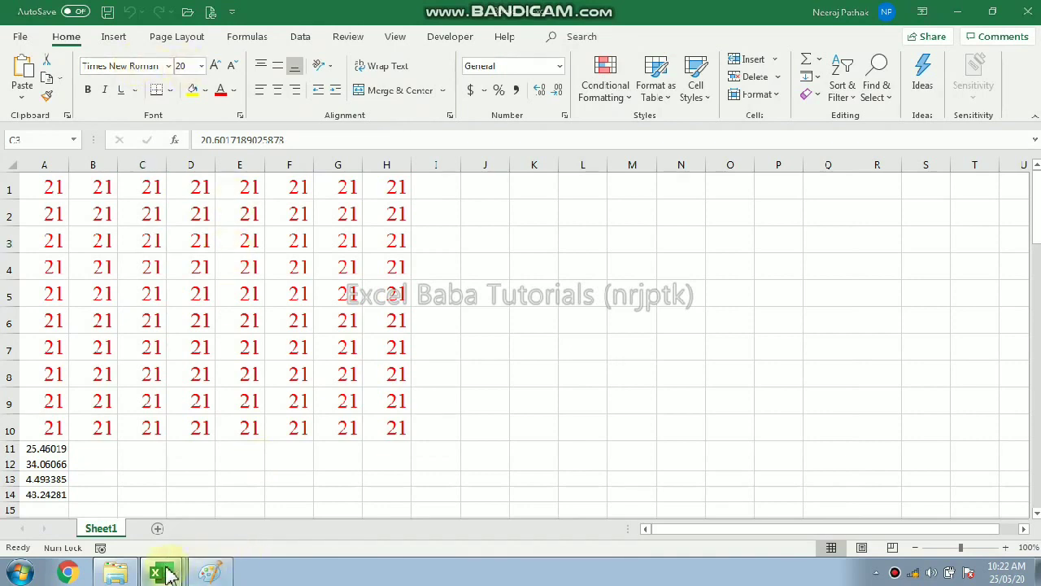
click(190, 540)
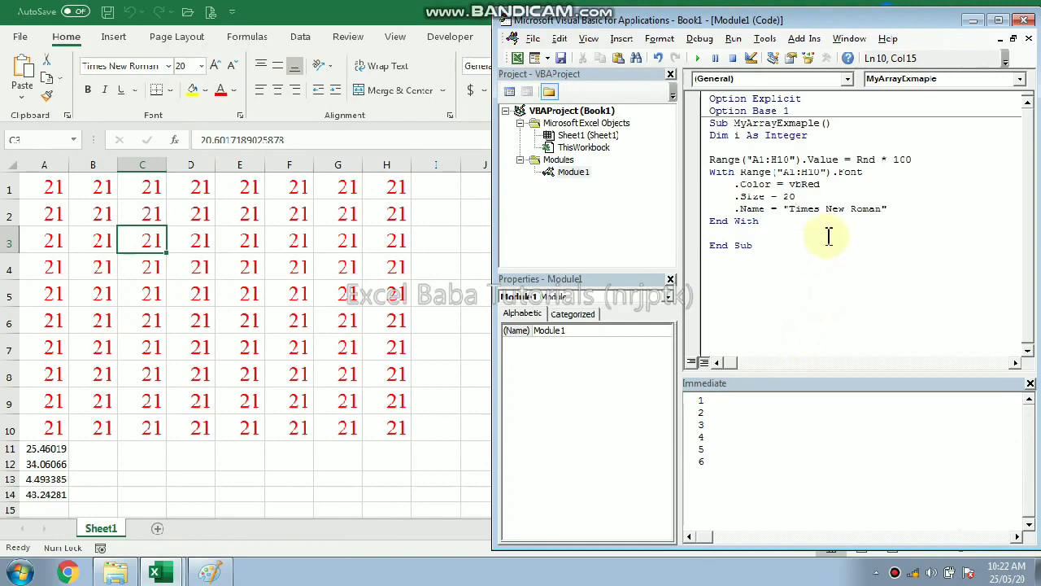
click(777, 582)
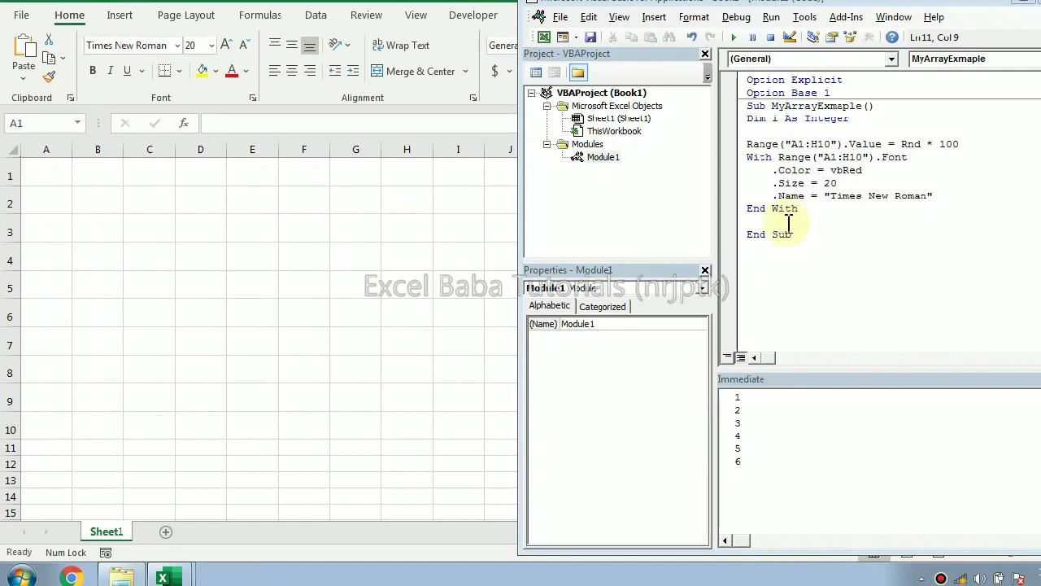
Delete the Range and With-block lines and add a MyLabel: label line
click(788, 221)
mouse_move(809, 211)
mouse_down()
mouse_move(746, 159)
mouse_move(747, 143)
mouse_up()
key(Delete)
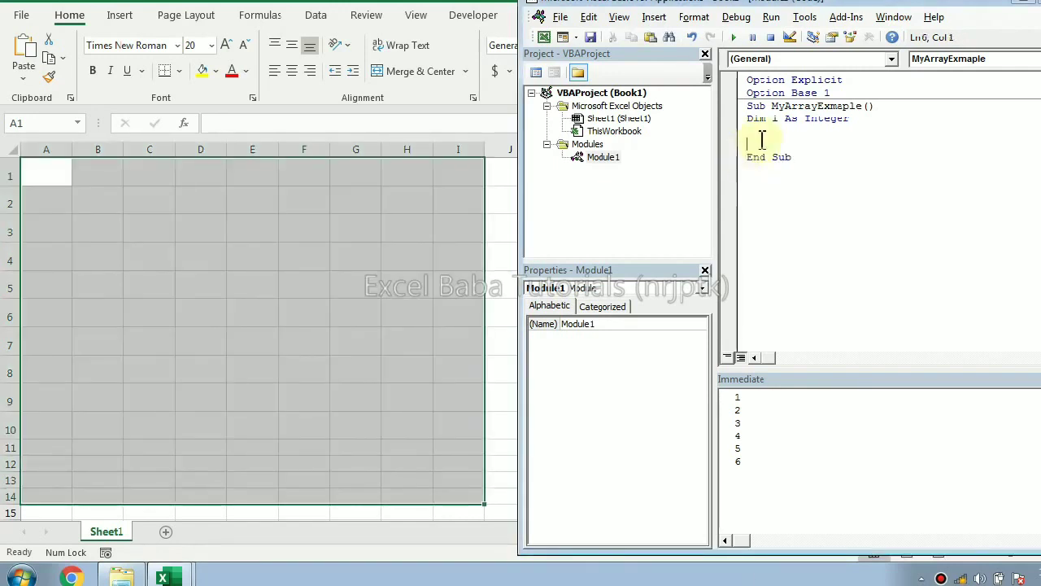
key(Return)
key(Up)
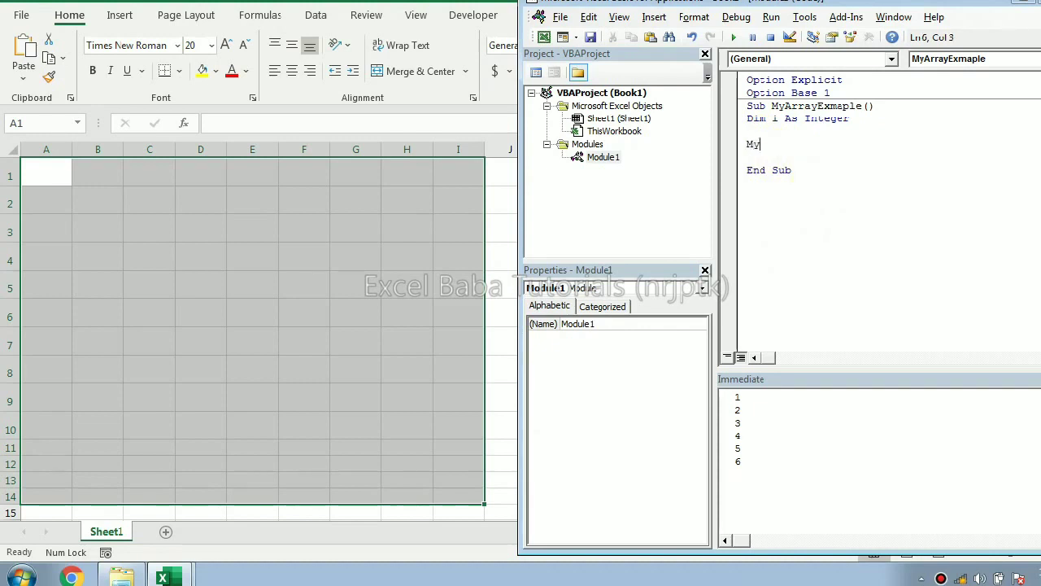
text(:)
key(shift+Home)
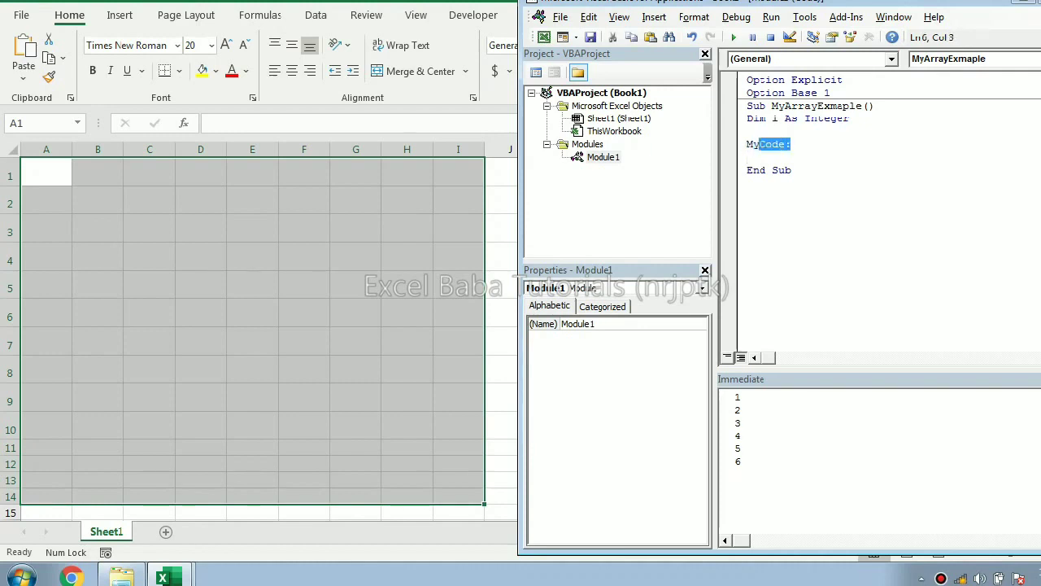
text(Label)
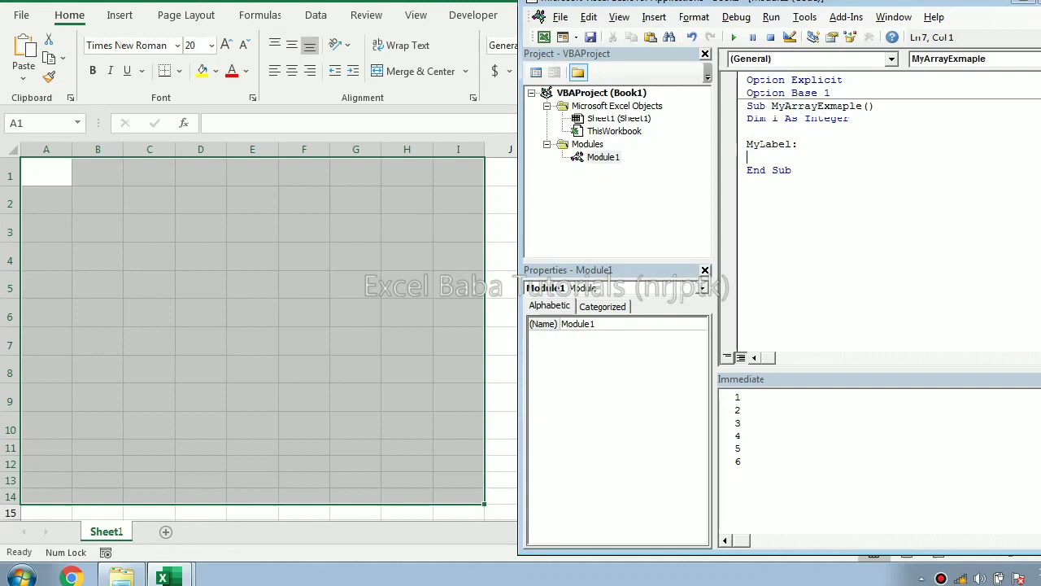
Write i = i + 1 and Cells(i, 1).Value = i below the label
click(747, 156)
text(i + 1)
key(Return)
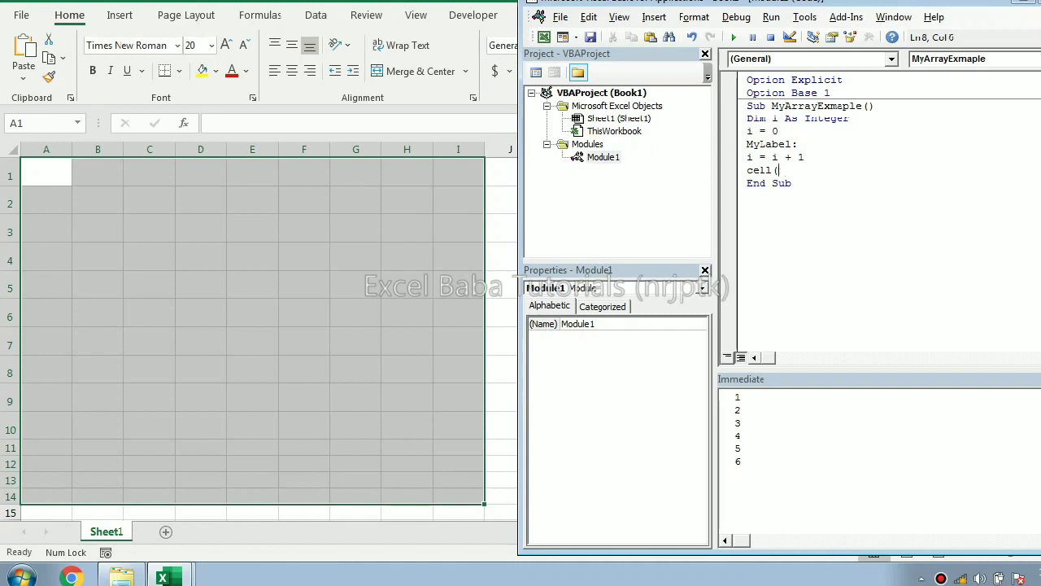
text((i,1).value=i)
key(Return)
text(if i<10)
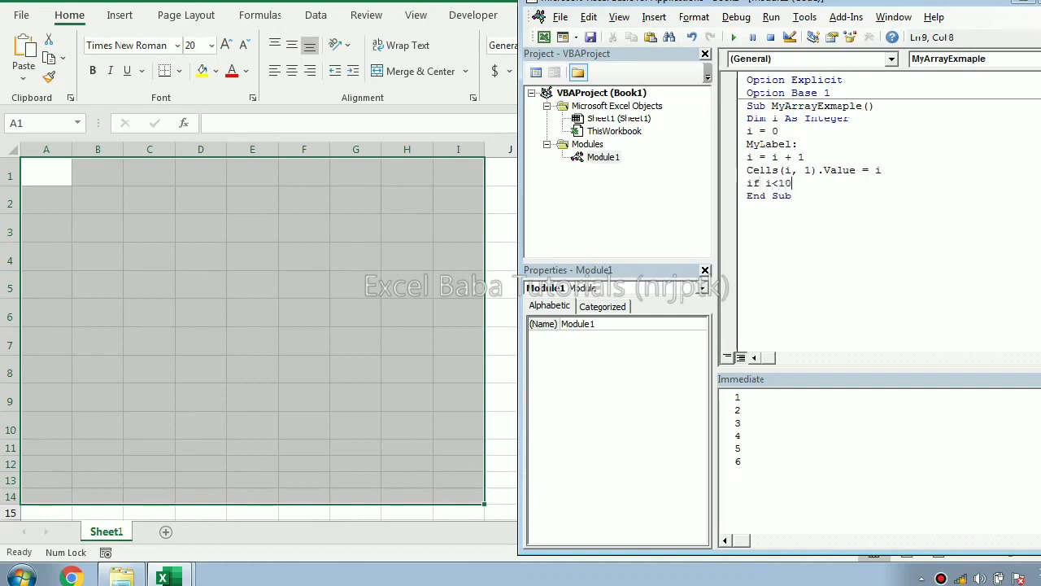
Add If i < 10 Then GoTo MyLabel and select the loop lines to review
text(then goto Myl)
text(abl)
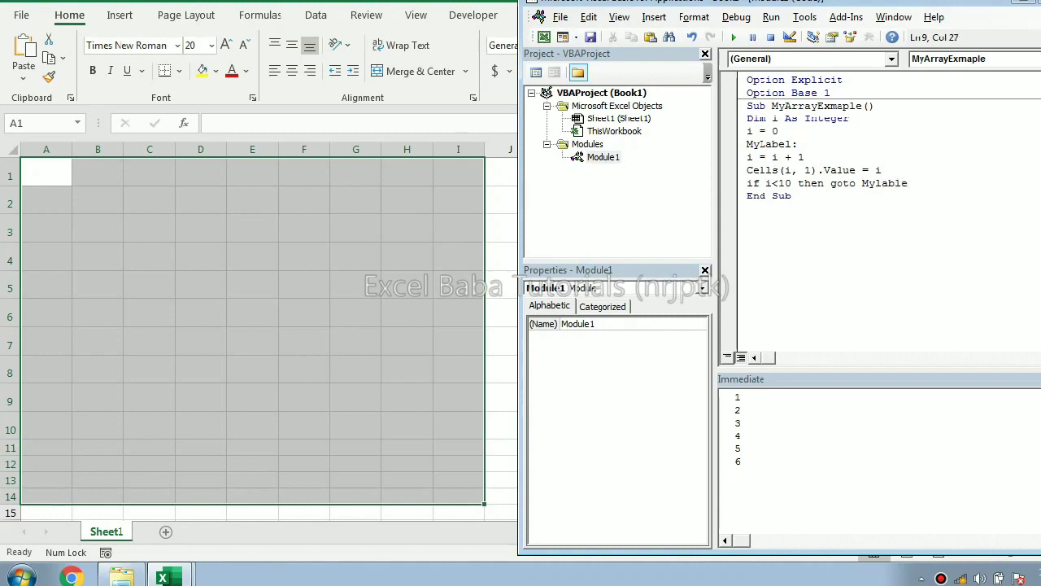
key(BackSpace)
key(BackSpace)
text(e)
key(Down)
key(Up)
key(End)
key(Return)
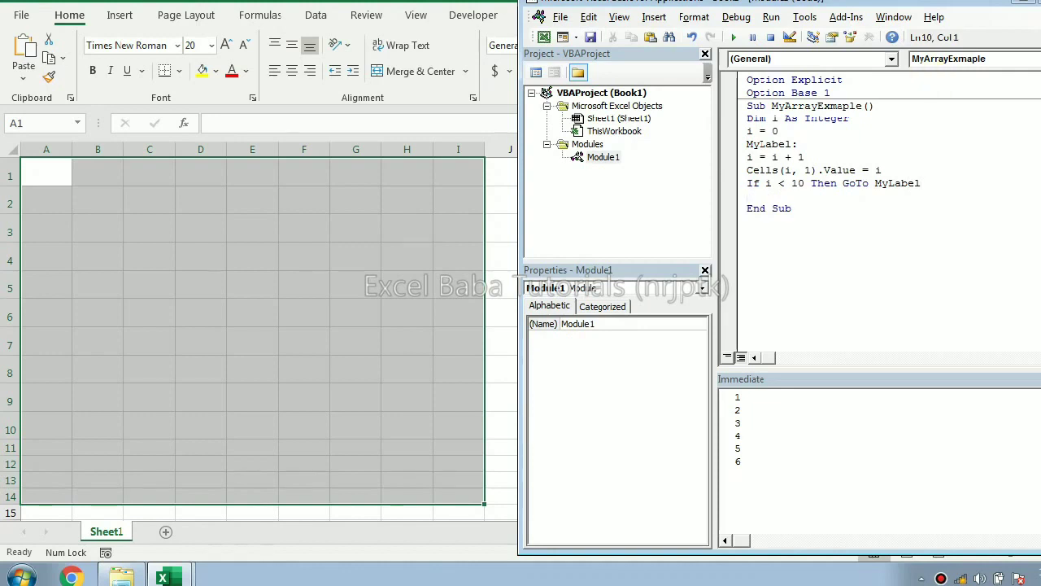
click(792, 170)
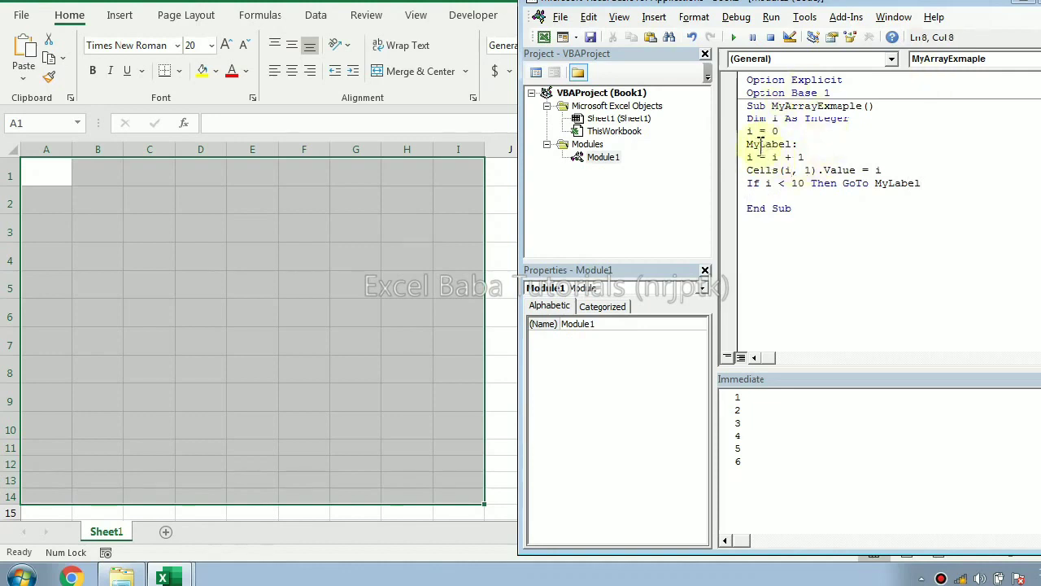
drag(747, 144, 930, 185)
Run the GoTo loop macro so A1:A10 hold 1 through 10, then point at GoTo
click(936, 185)
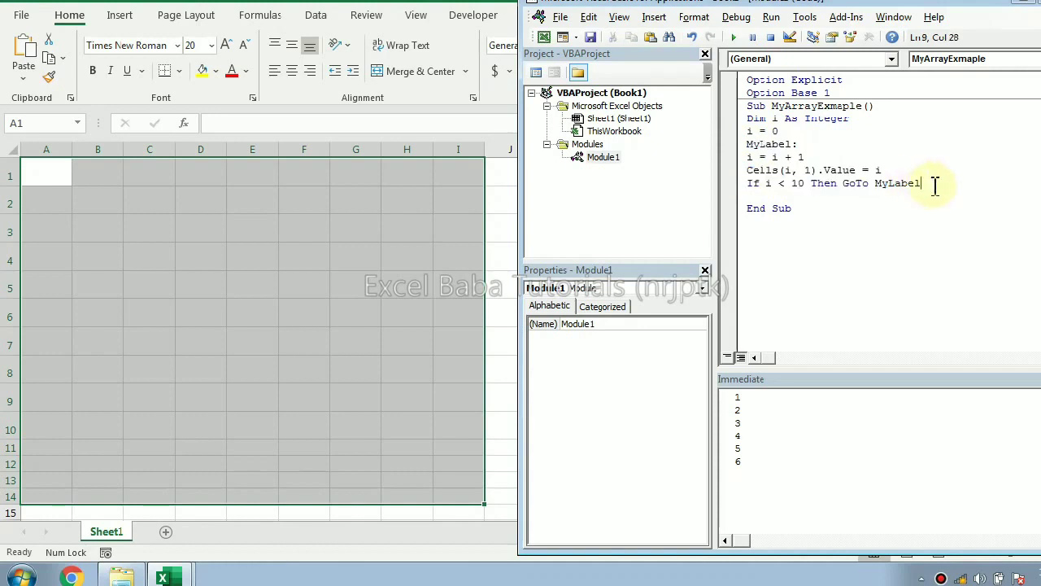
click(733, 38)
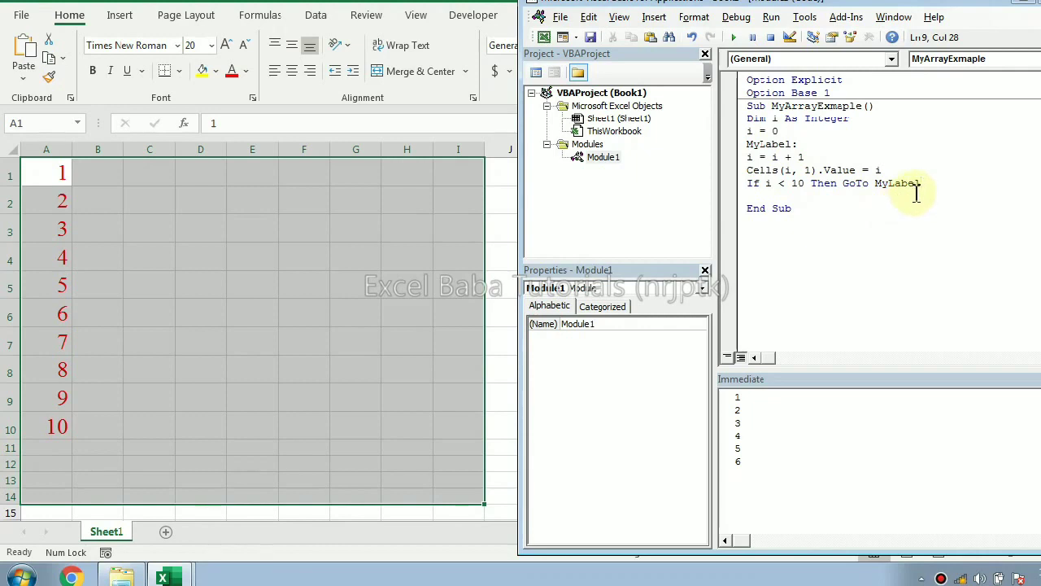
click(856, 183)
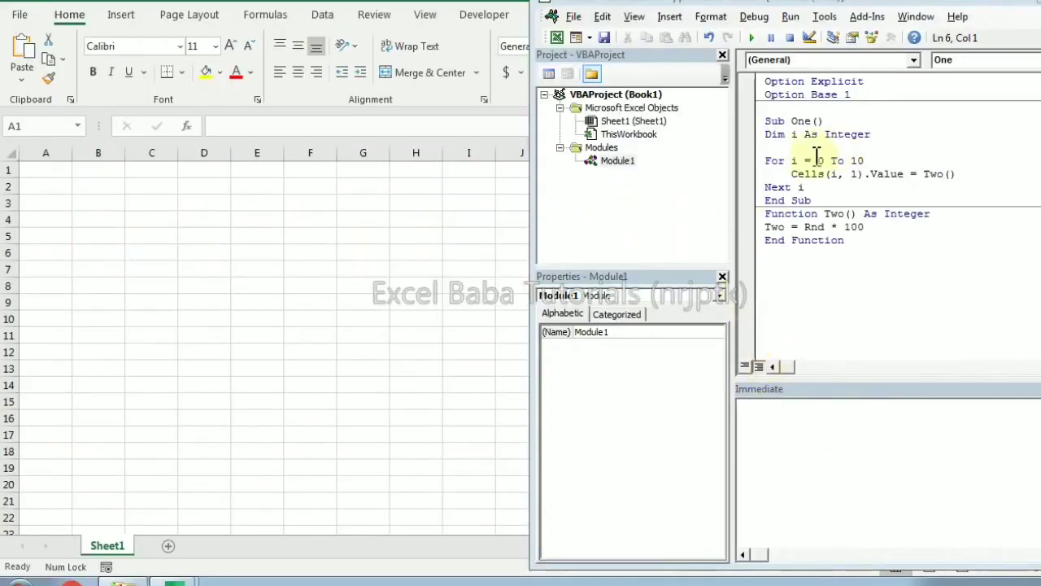
click(802, 149)
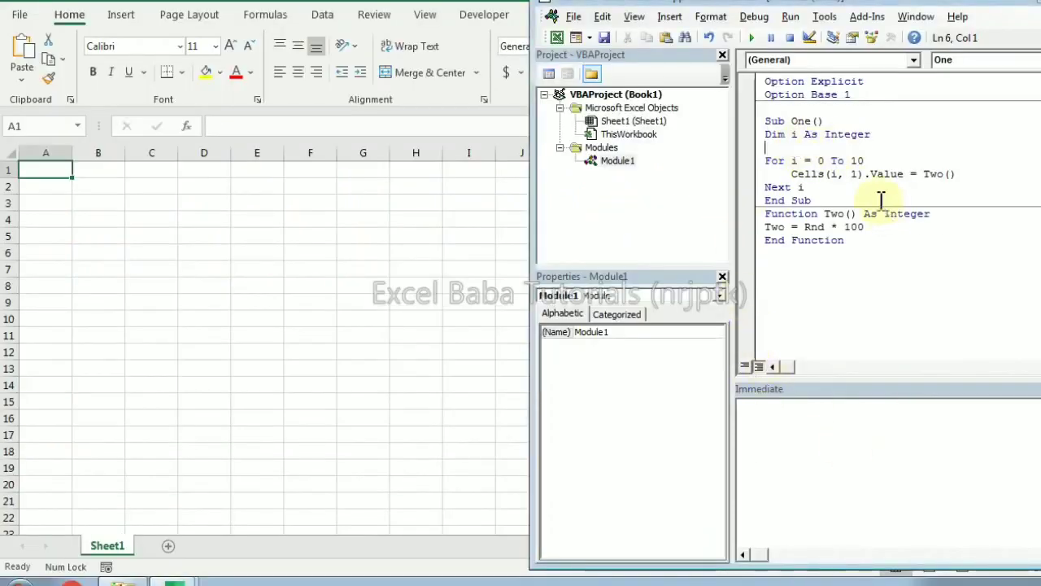
click(786, 161)
drag(765, 120, 884, 203)
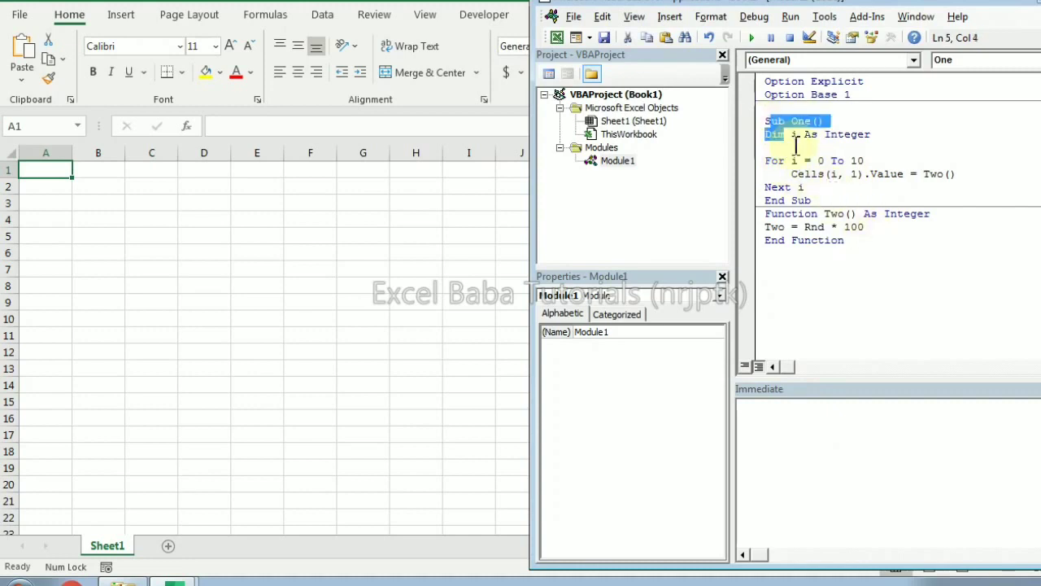
click(852, 240)
drag(852, 240, 793, 228)
click(866, 242)
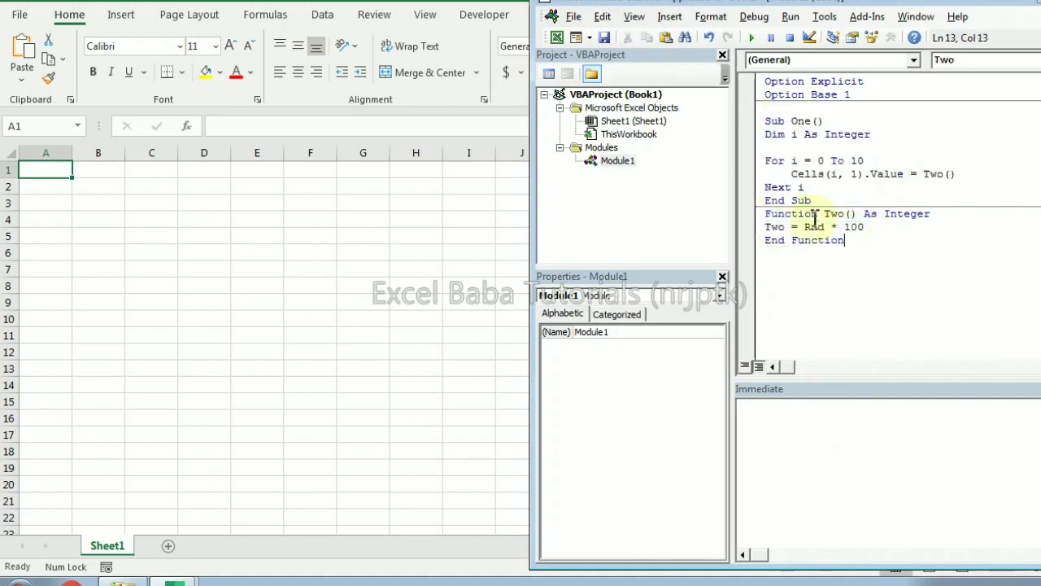
click(949, 174)
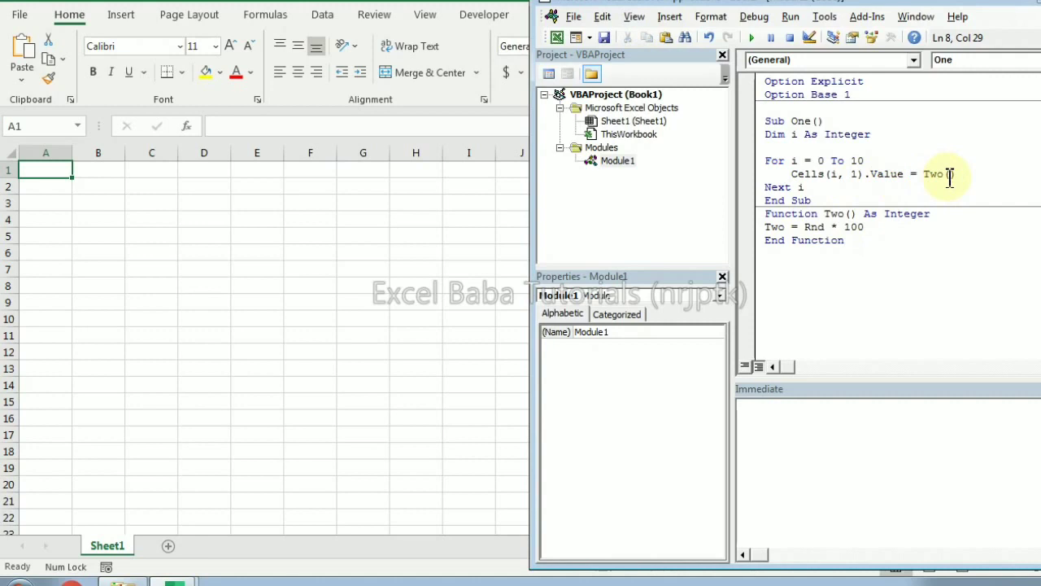
click(857, 174)
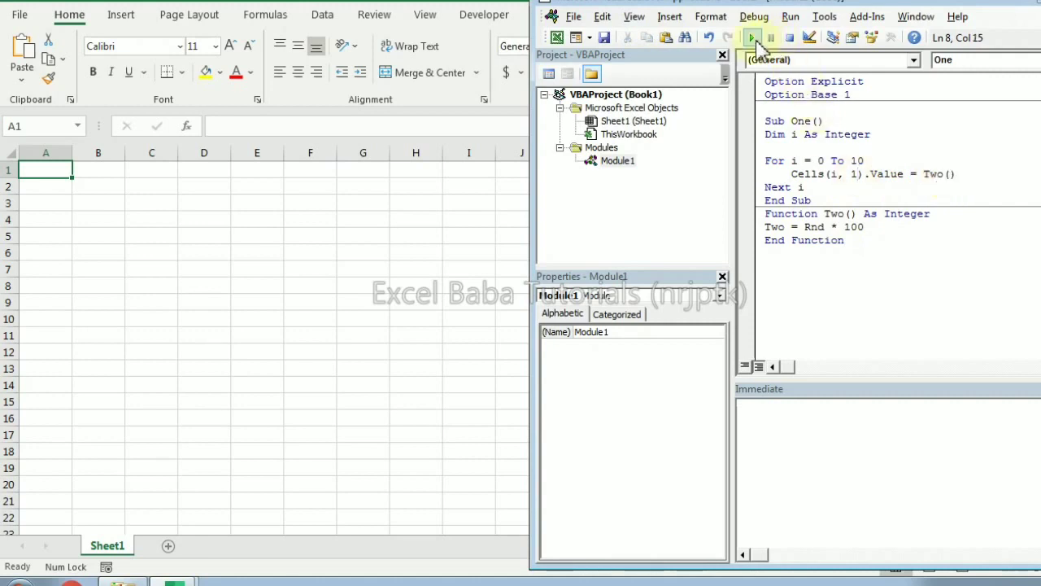
click(752, 38)
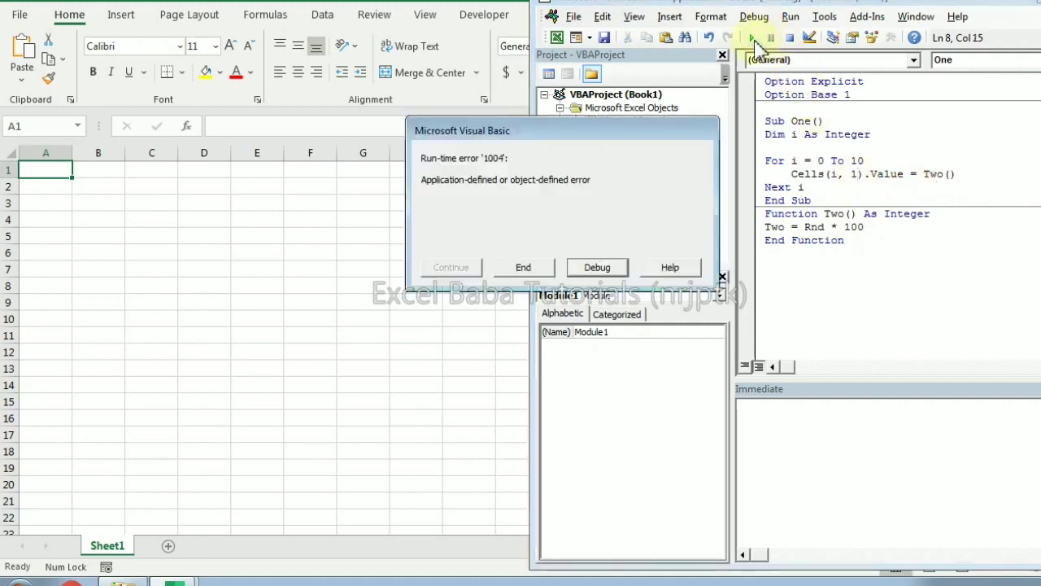
click(597, 268)
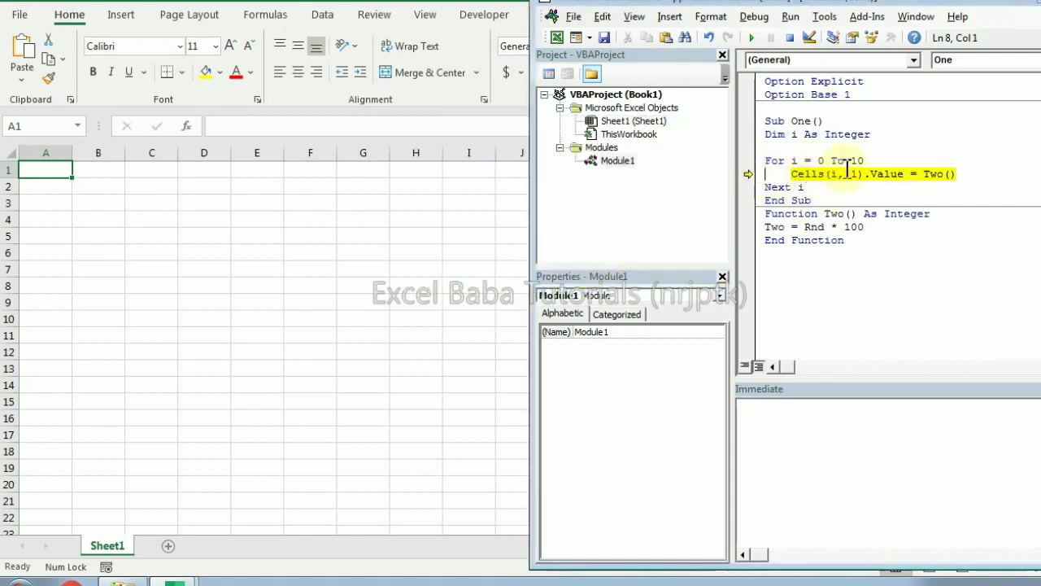
click(790, 38)
click(774, 148)
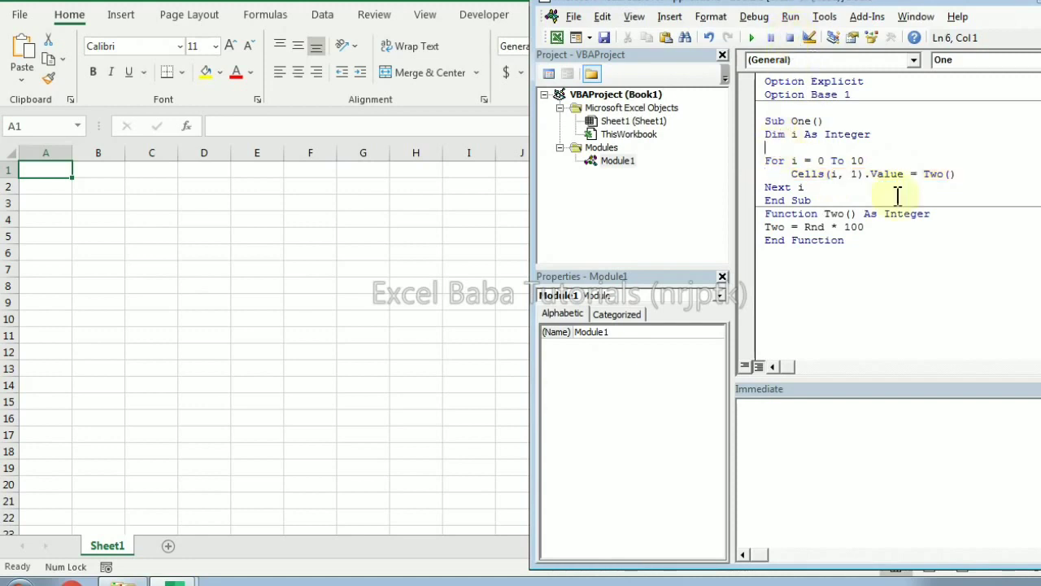
Add On Error GoTo Err1 above the loop and an Err1: label before End Sub
text(o)
text(rror goto Err1)
key(Down)
key(Down)
key(Down)
key(Down)
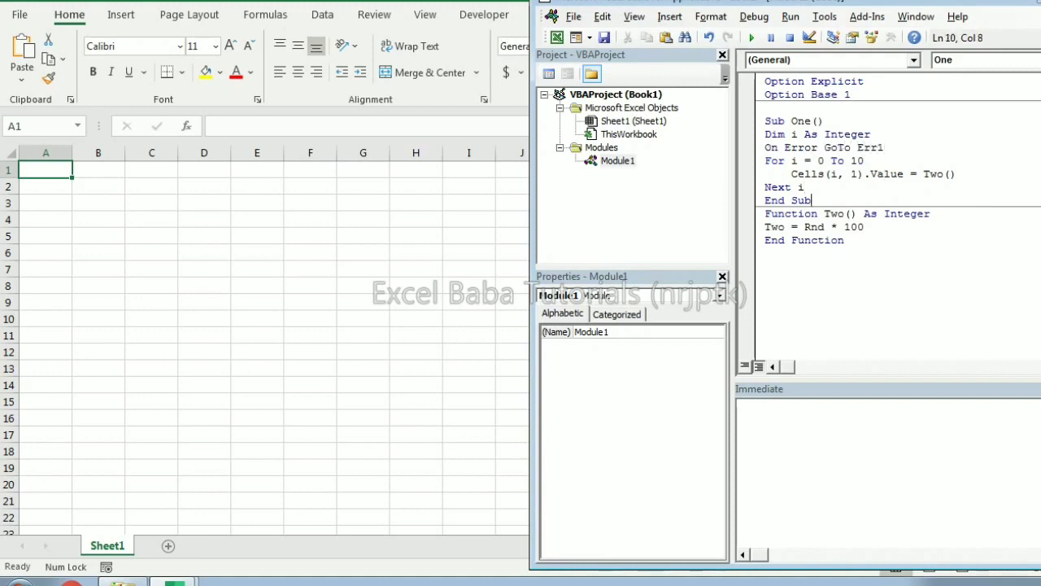
key(Up)
key(Return)
key(Return)
key(Return)
text(Err1:)
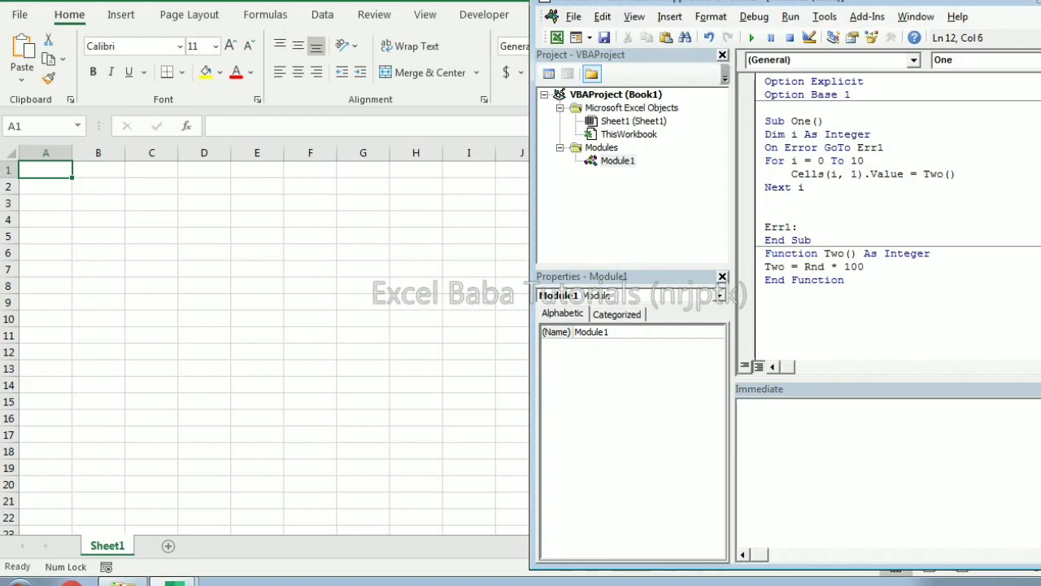
key(Return)
key(Return)
key(Up)
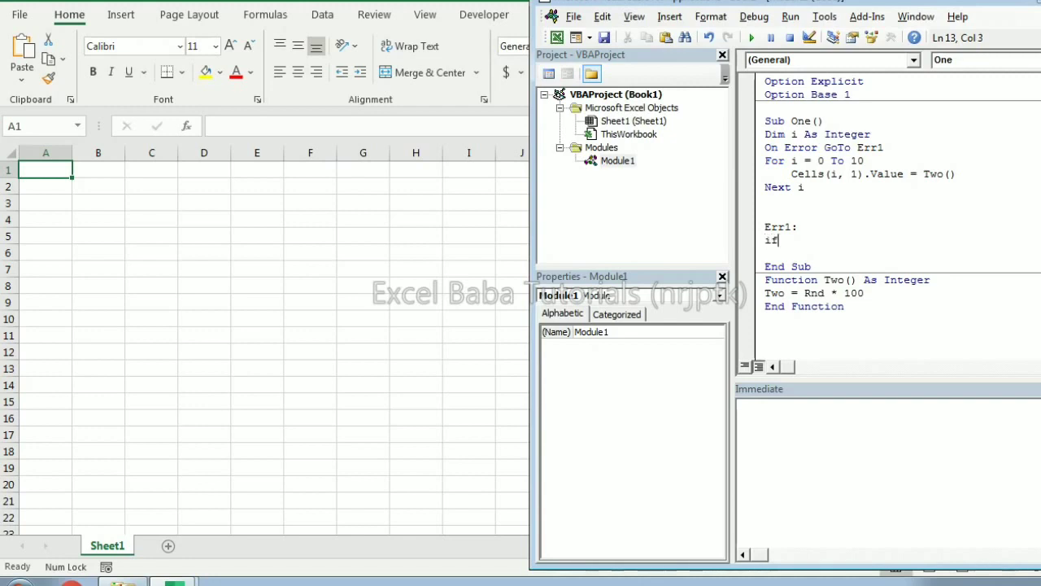
Add MsgBox "Error" under Err1 and run One to see the message
key(shift+Home)
text(msgbox )
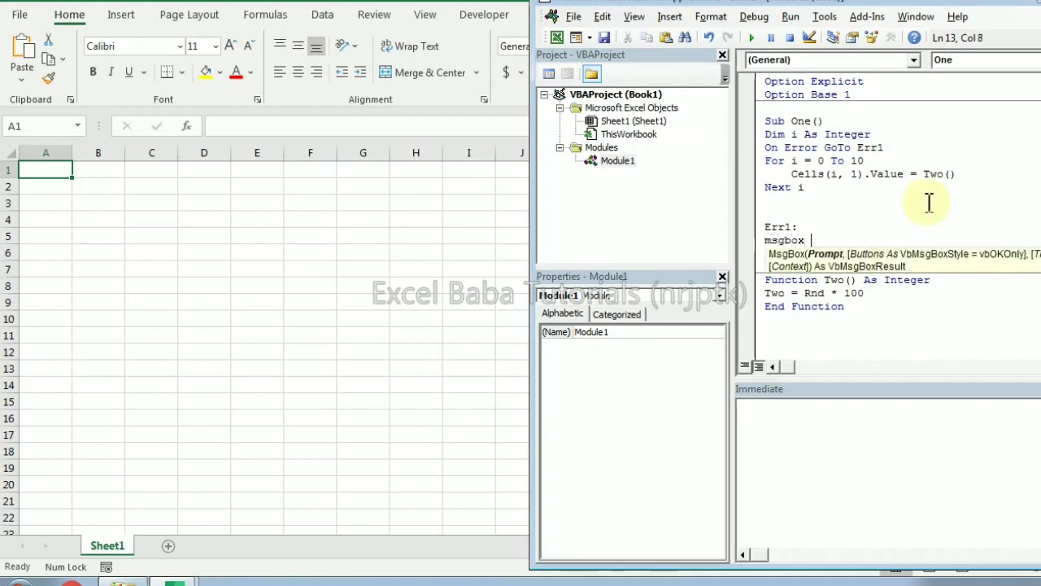
text("Error)
click(925, 202)
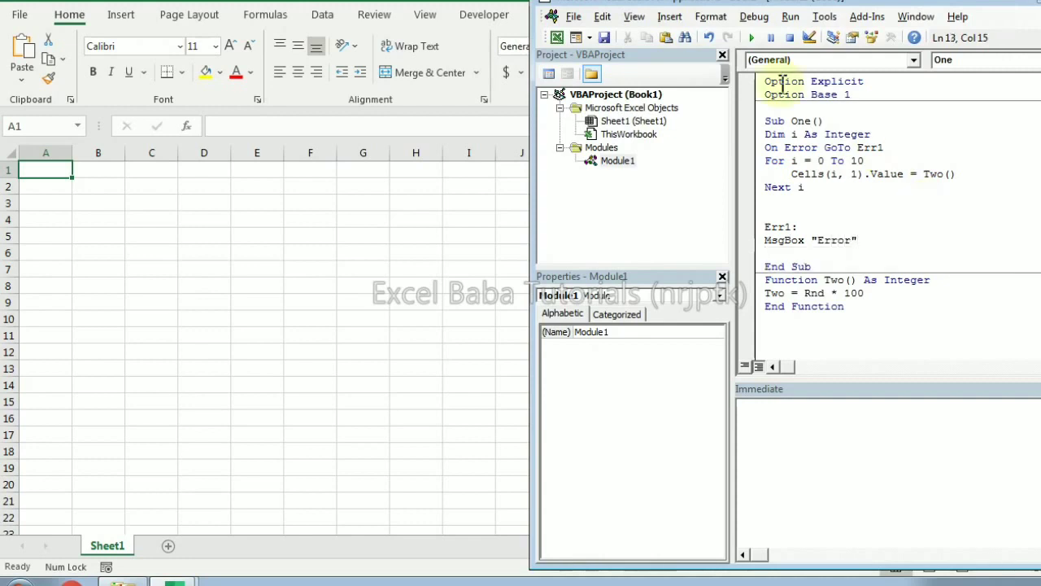
click(751, 39)
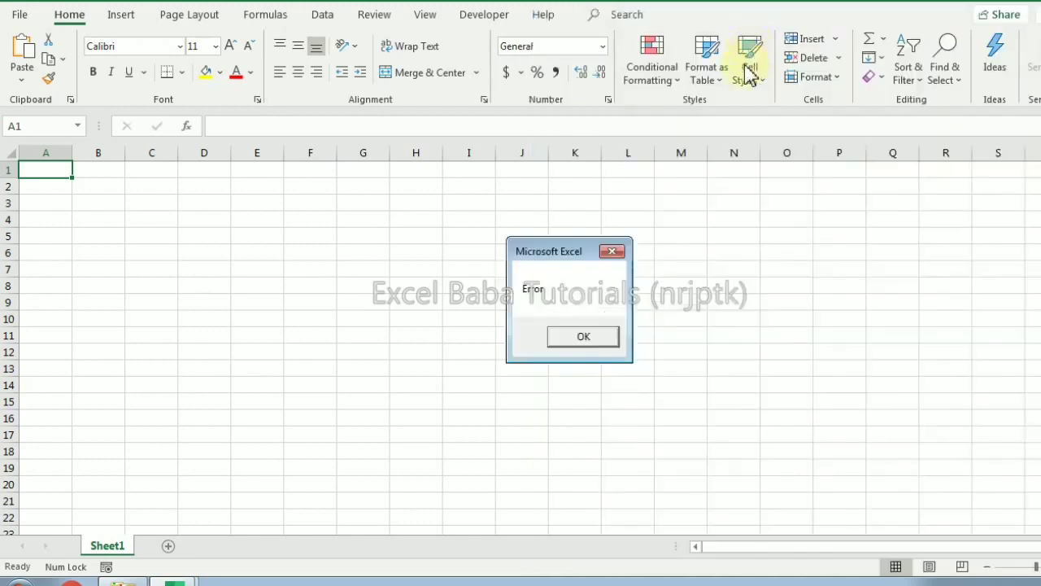
click(579, 335)
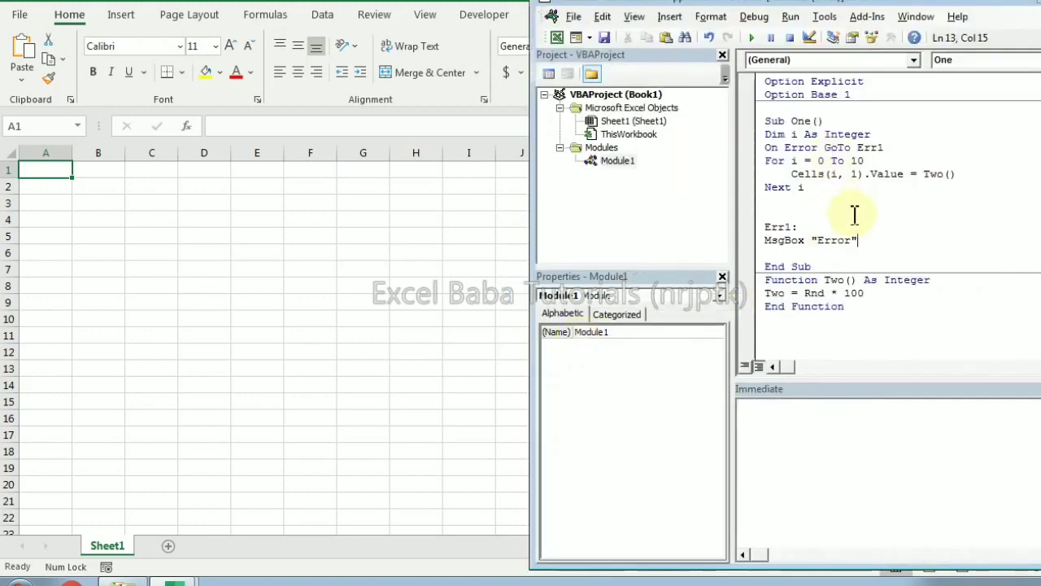
Change the message to Err.Description and rerun One to show the error description
drag(779, 160, 814, 185)
click(895, 240)
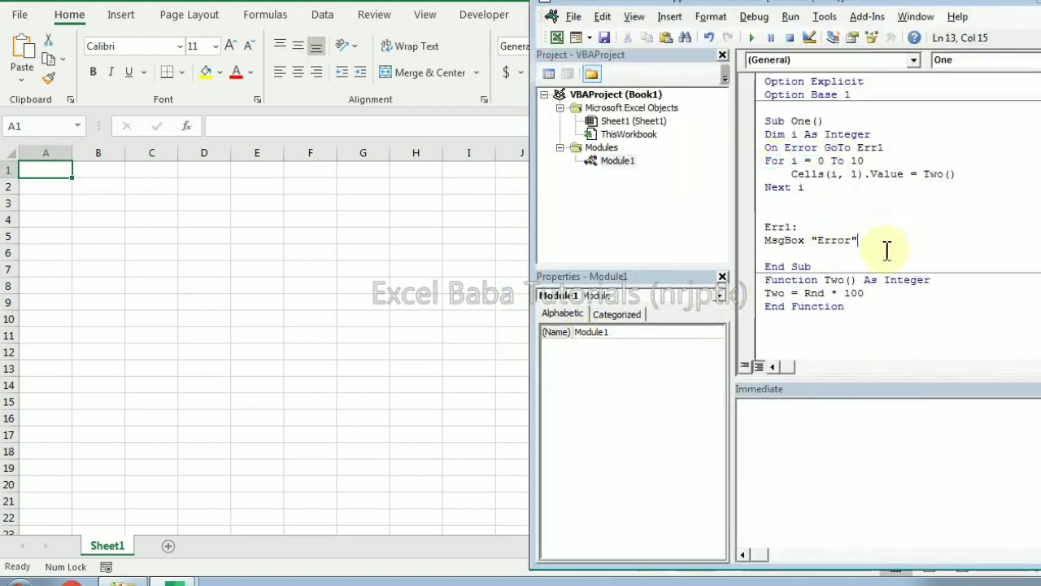
key(shift+Left)
key(shift+Left)
key(shift+Left)
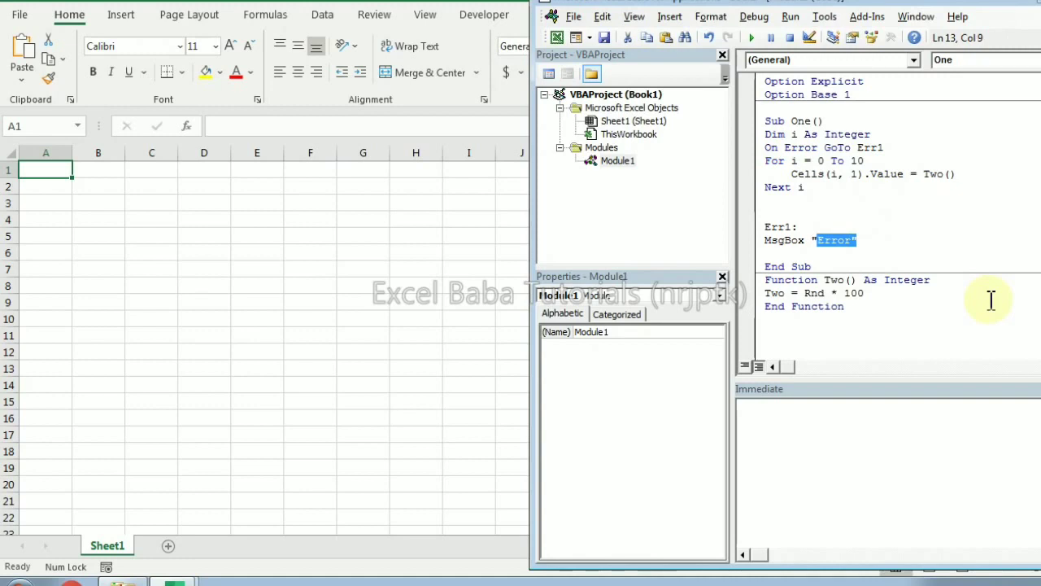
text(err.)
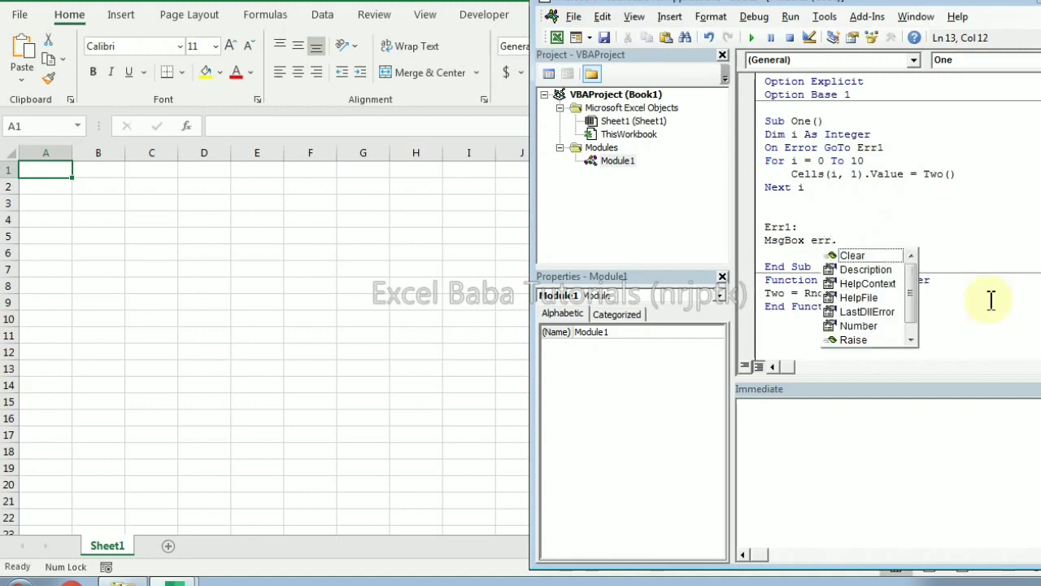
key(Down)
key(Down)
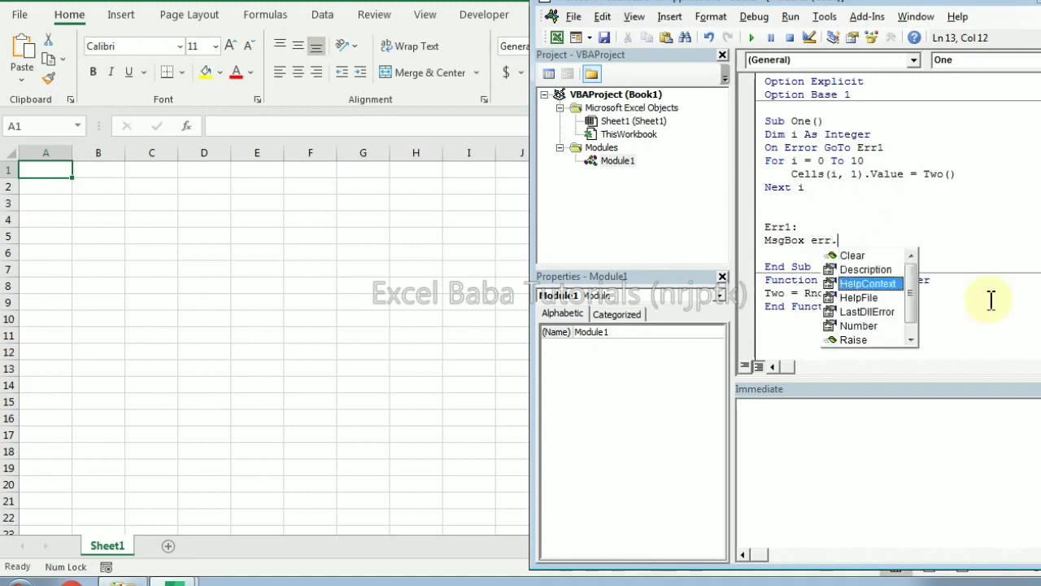
key(Down)
key(Down)
key(Down)
key(Up)
key(Up)
key(Up)
key(Tab)
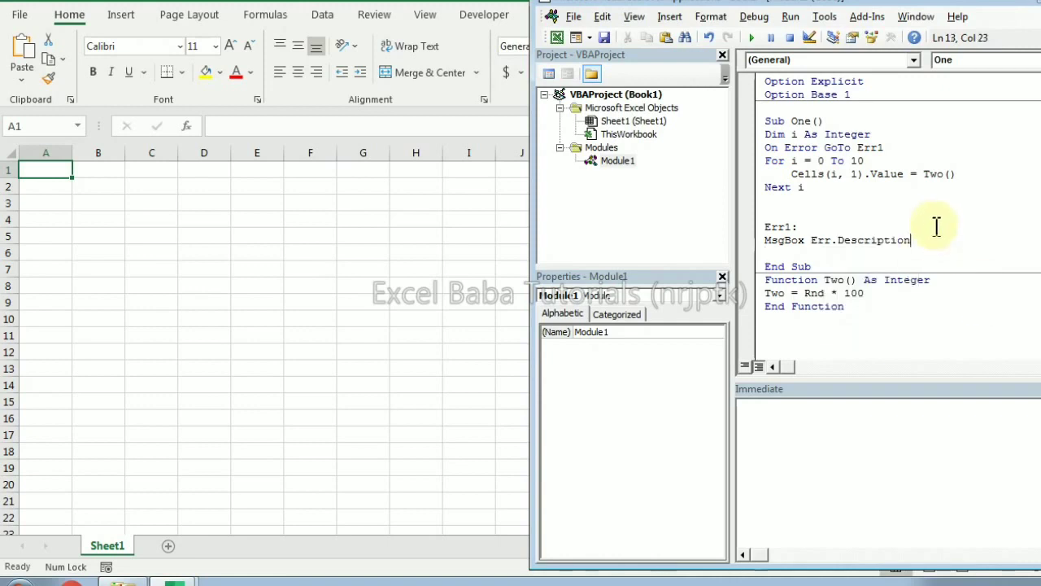
click(751, 38)
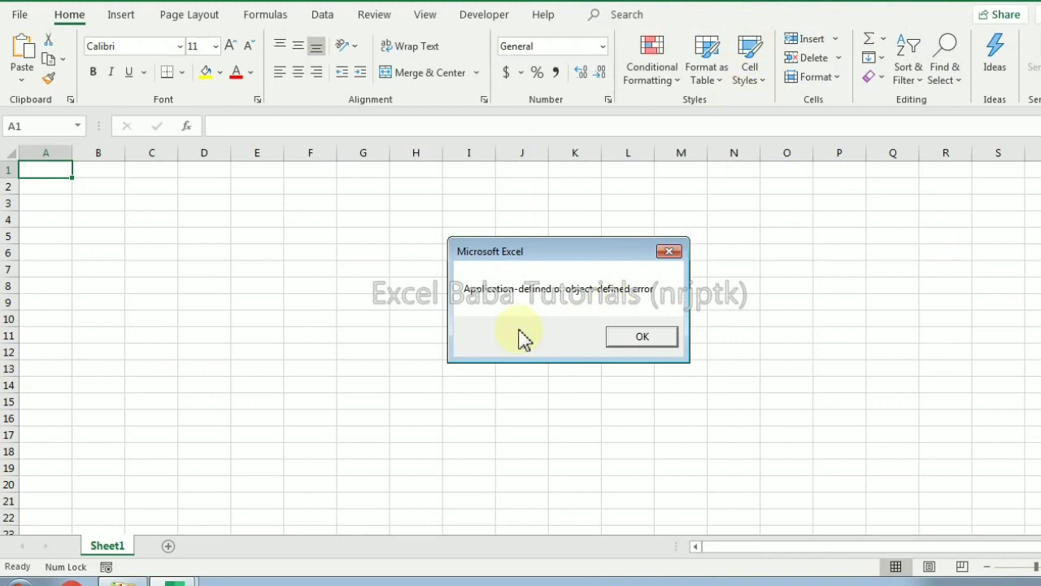
click(634, 340)
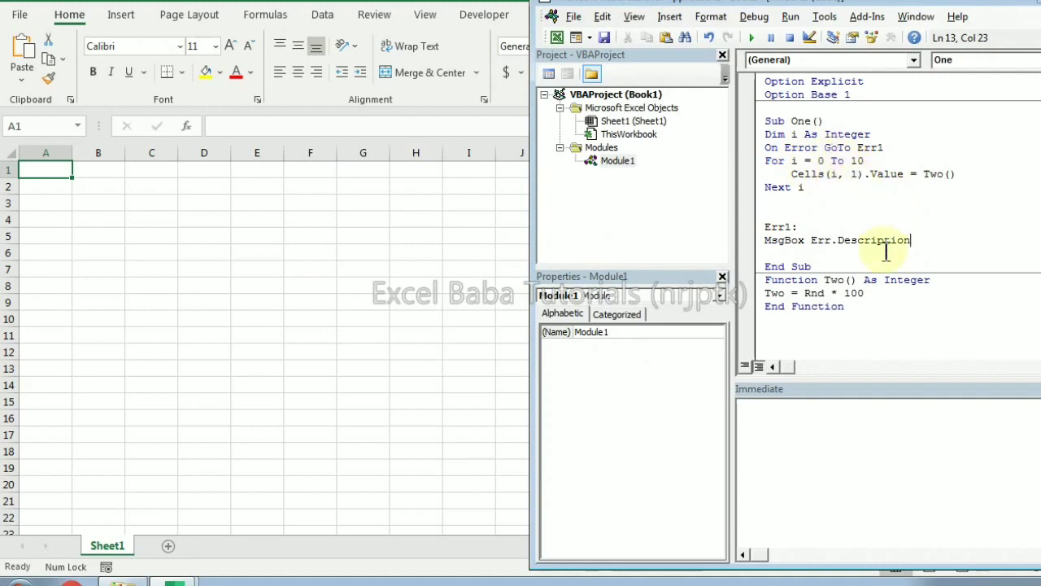
Select the GoTo Err1 text in the On Error line
drag(764, 160, 845, 203)
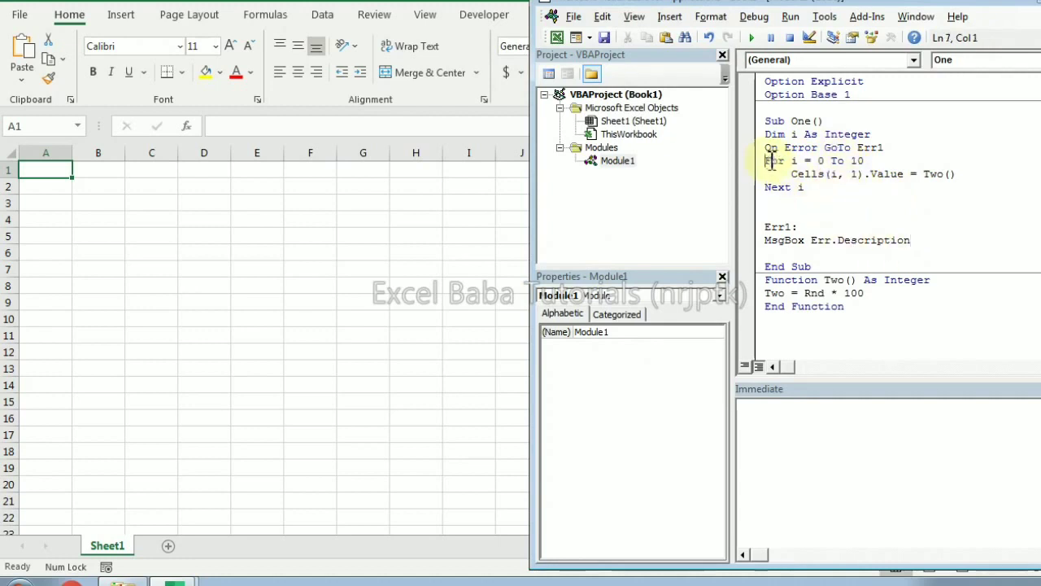
click(846, 203)
click(824, 147)
double_click(858, 148)
click(830, 152)
double_click(830, 151)
click(846, 150)
double_click(834, 147)
key(shift+End)
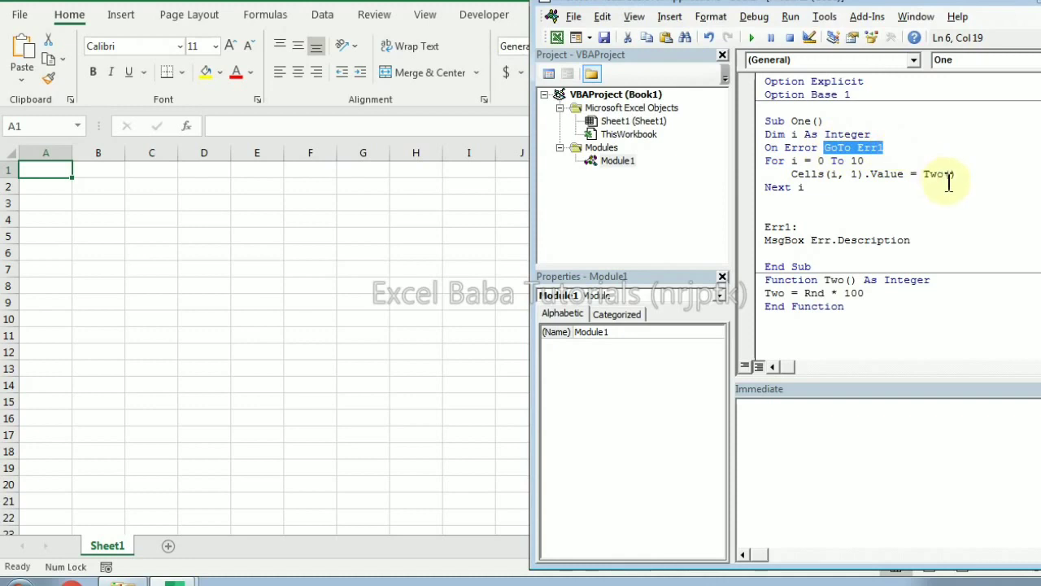
Change the handler to On Error Resume Next and run One
text(r Resume Next)
click(809, 200)
click(752, 38)
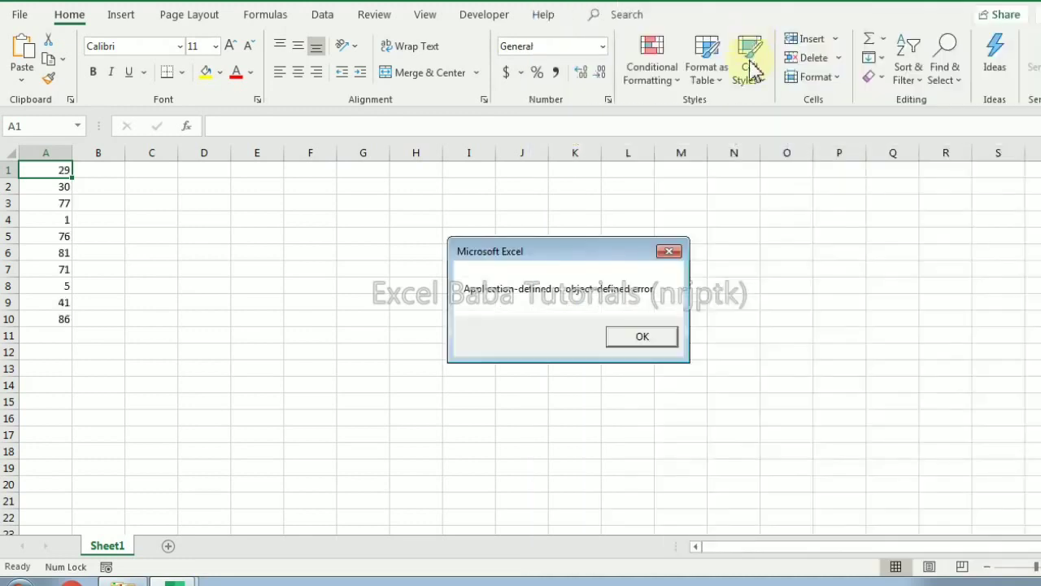
click(626, 333)
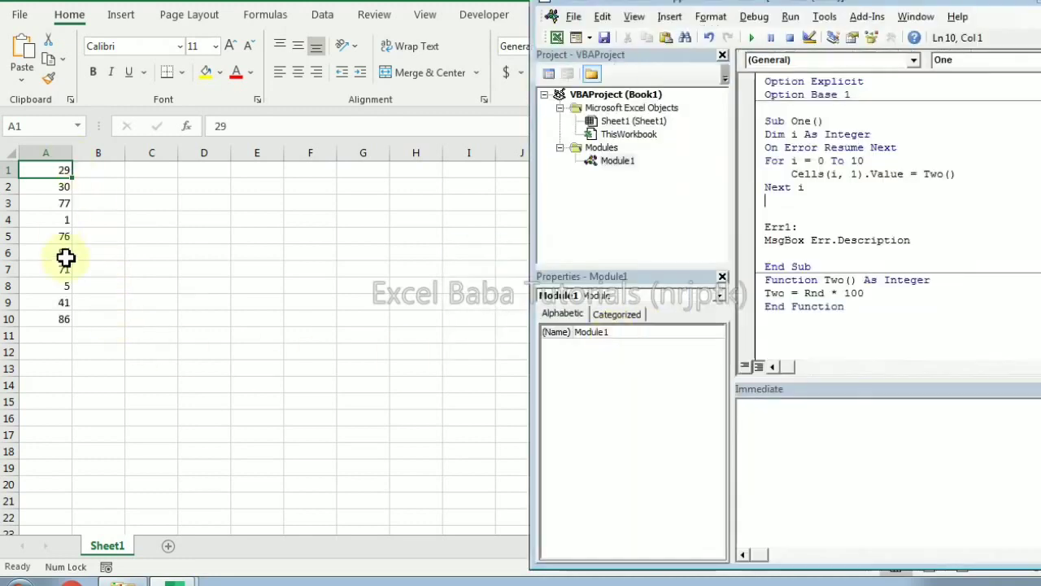
Clear A1:A10 in Excel, then rerun One from the editor to fill random numbers
drag(49, 170, 37, 322)
key(Delete)
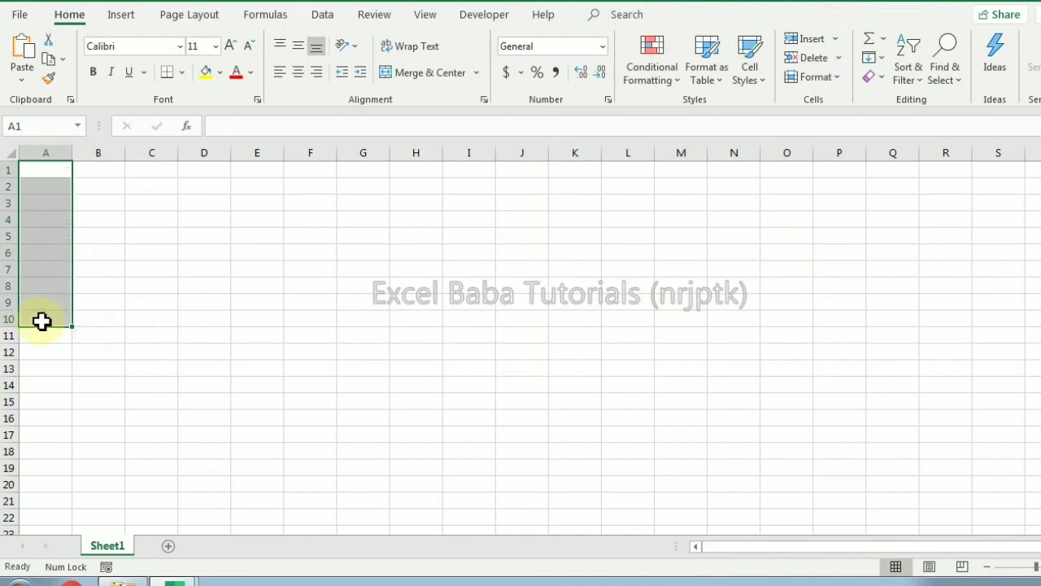
click(174, 580)
click(185, 555)
click(846, 174)
click(752, 42)
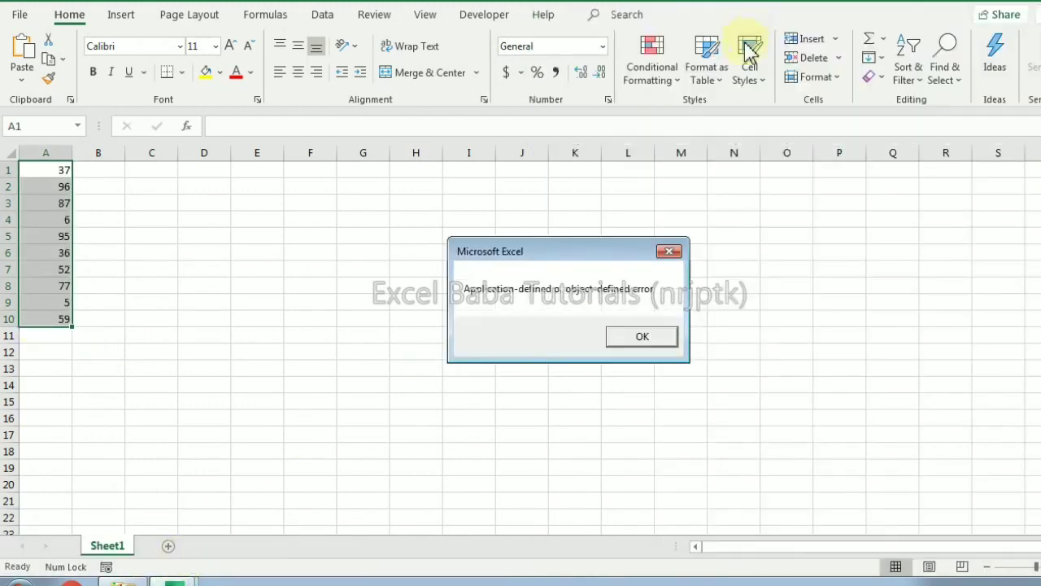
click(664, 347)
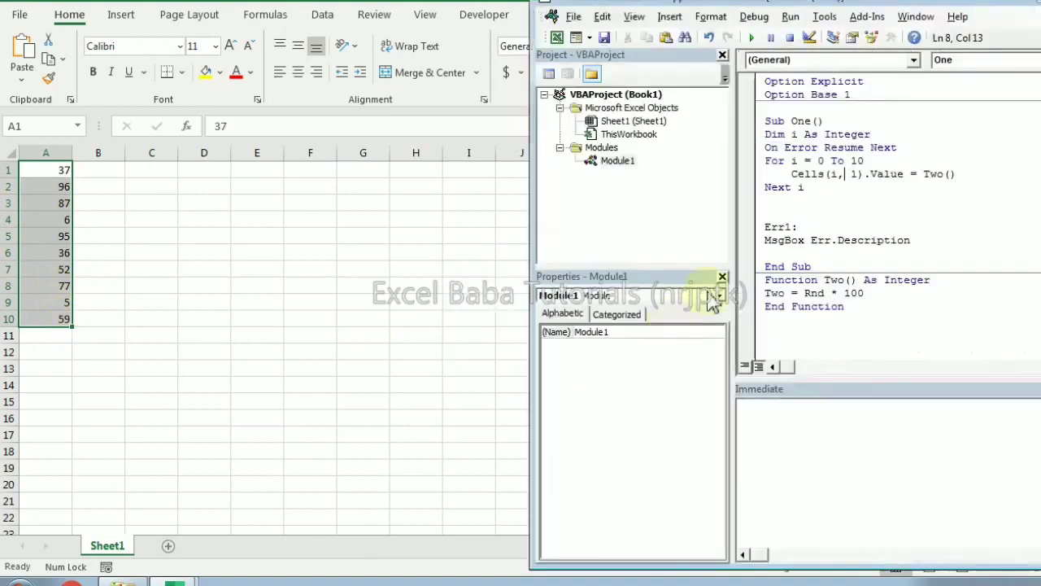
drag(771, 241, 916, 240)
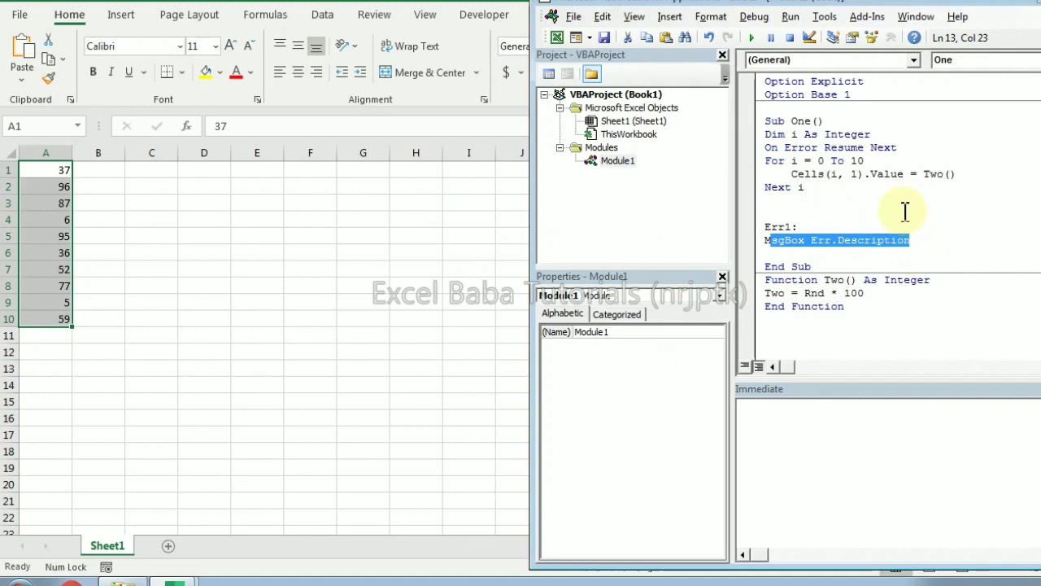
click(844, 188)
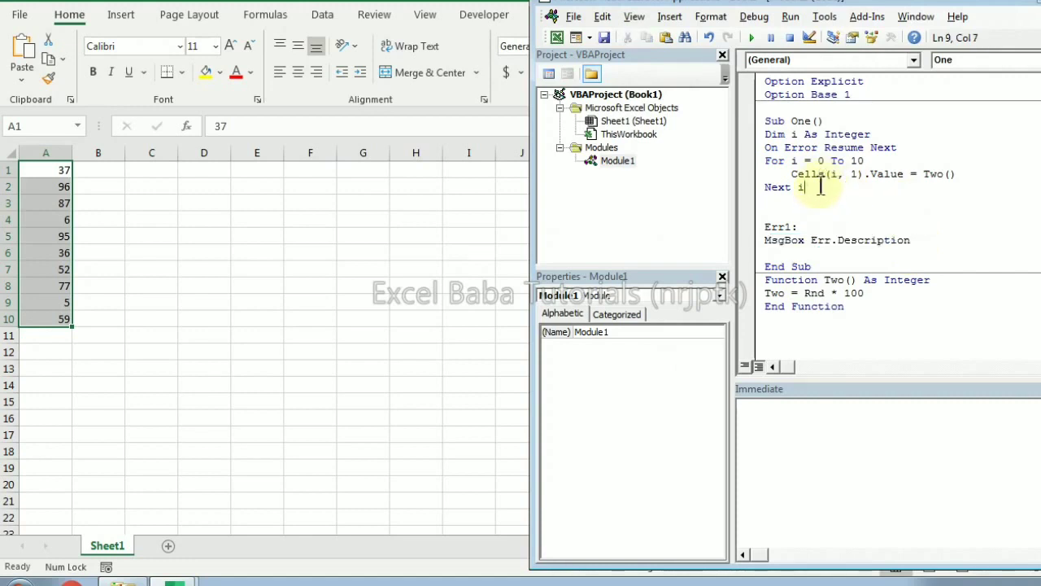
Set a breakpoint on the Cells line and run One up to it
click(746, 174)
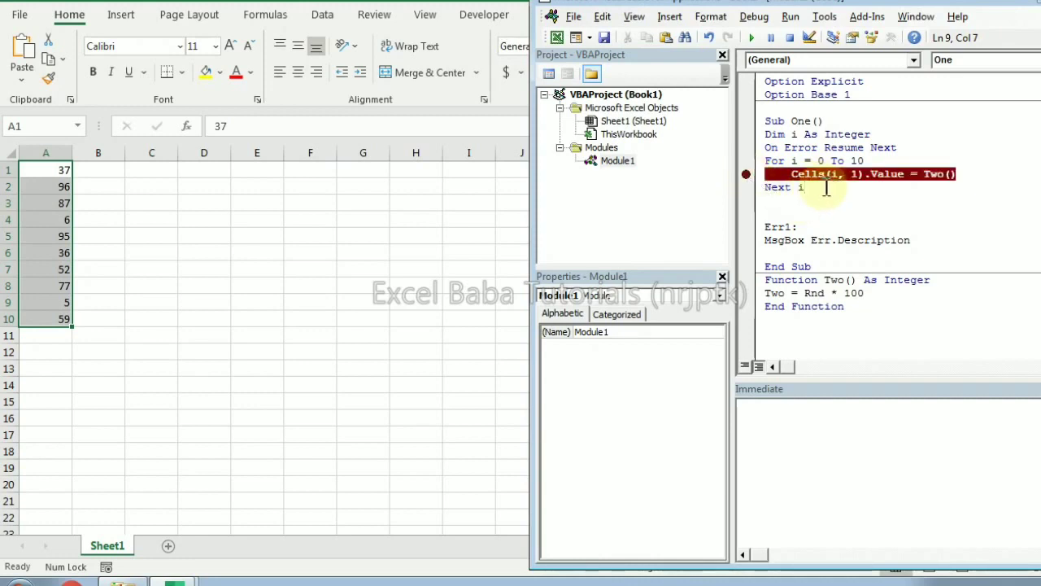
click(754, 17)
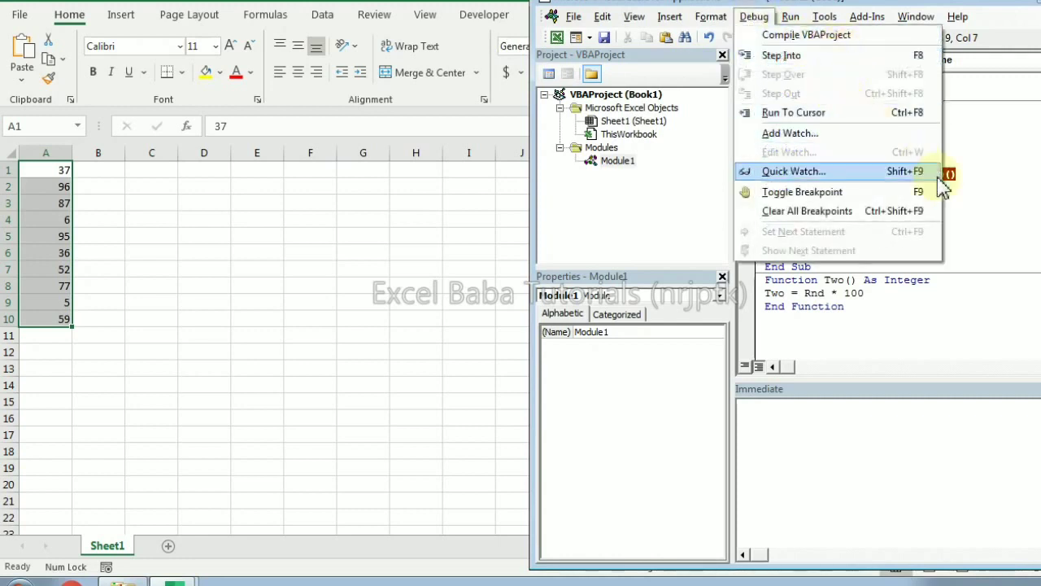
click(984, 240)
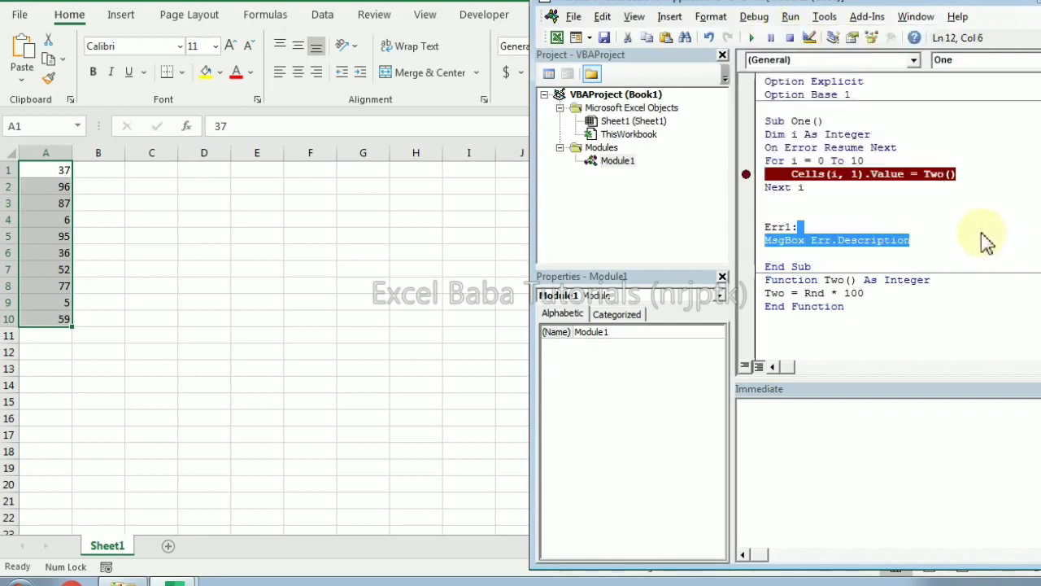
click(770, 186)
click(751, 37)
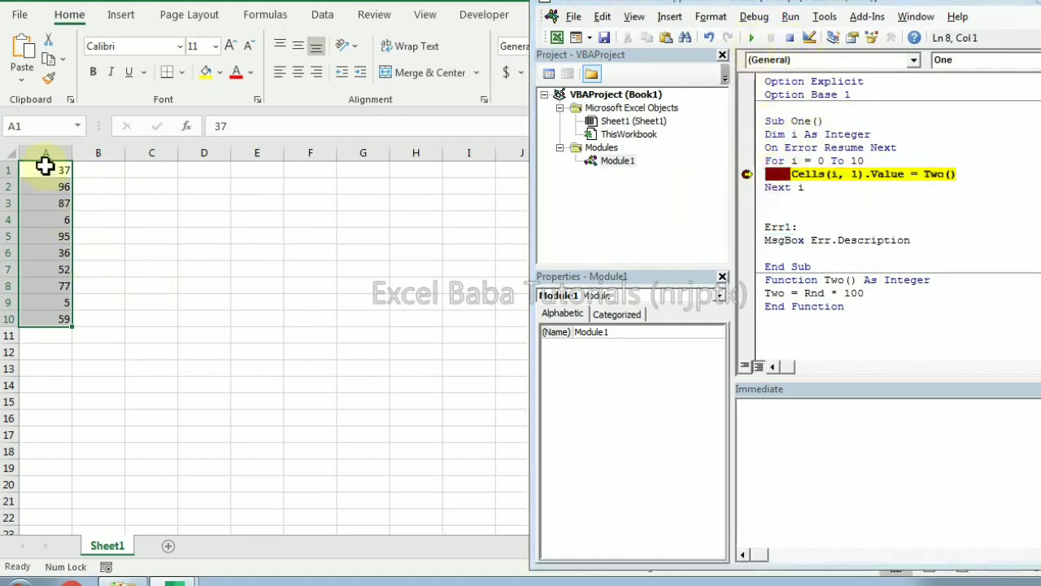
Clear A1:A10, reset the paused run and run One to the breakpoint again
drag(44, 169, 46, 316)
key(Delete)
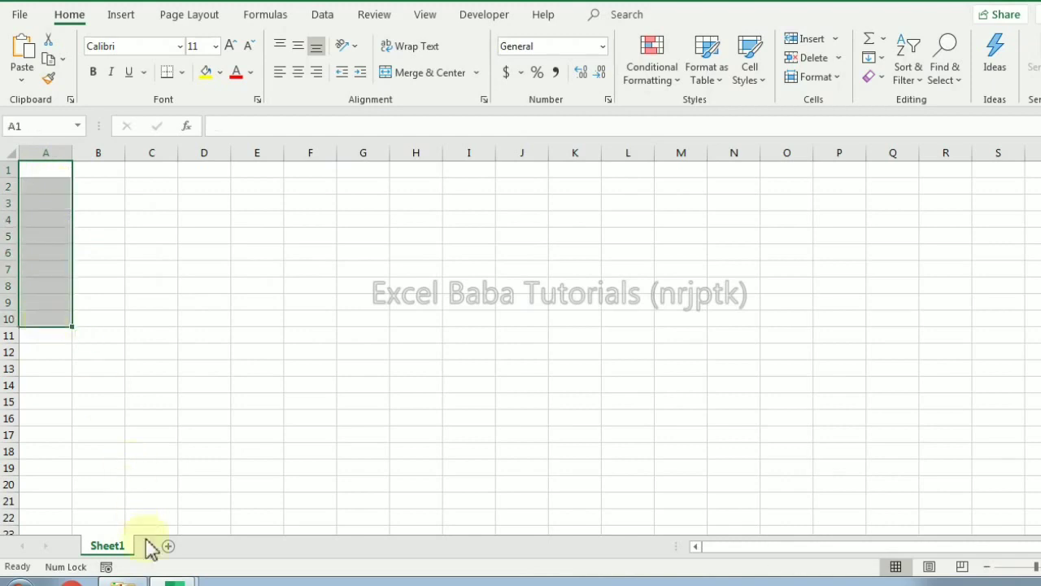
click(213, 555)
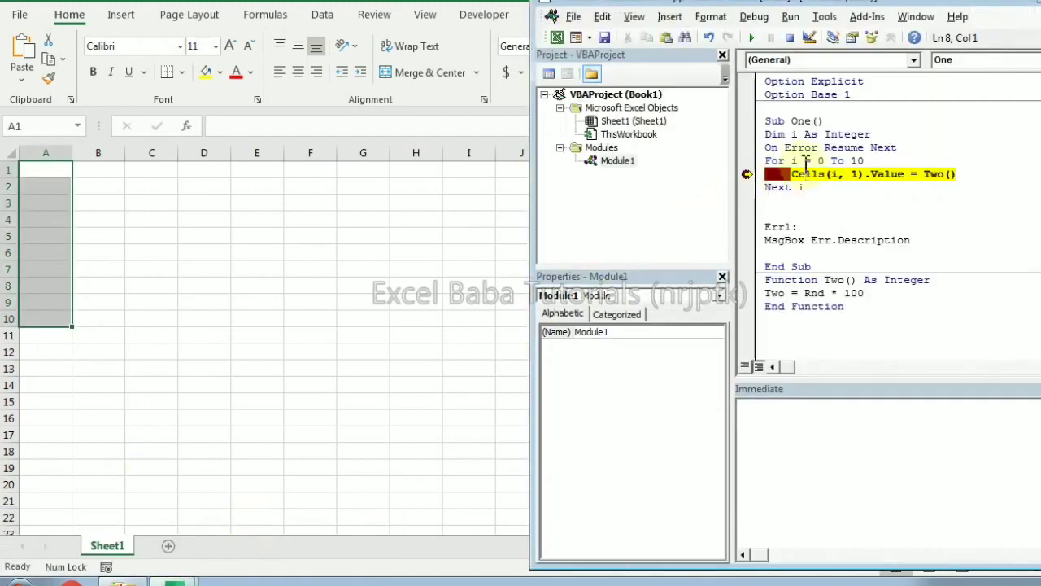
click(790, 37)
click(751, 37)
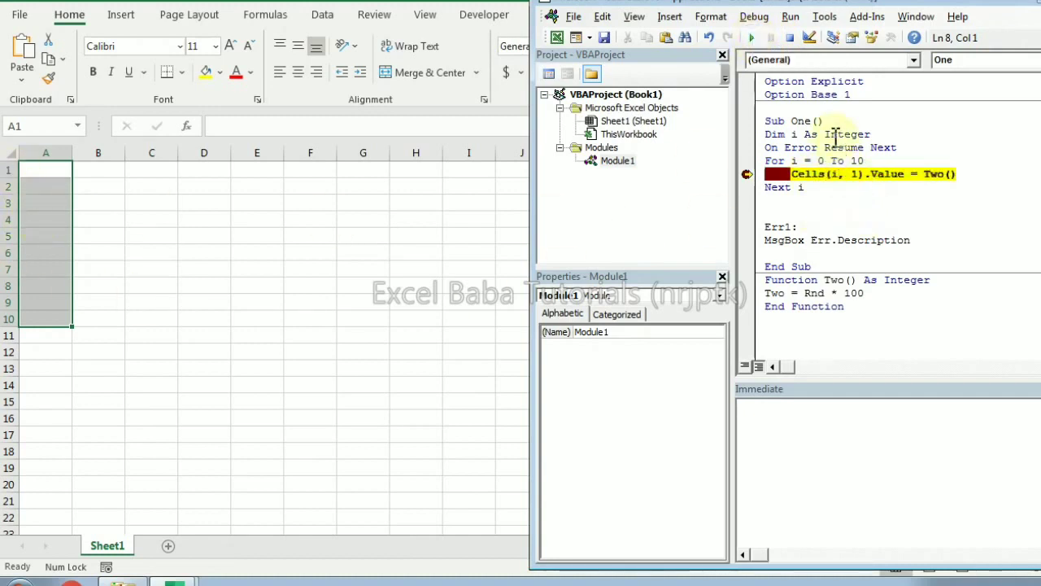
click(754, 18)
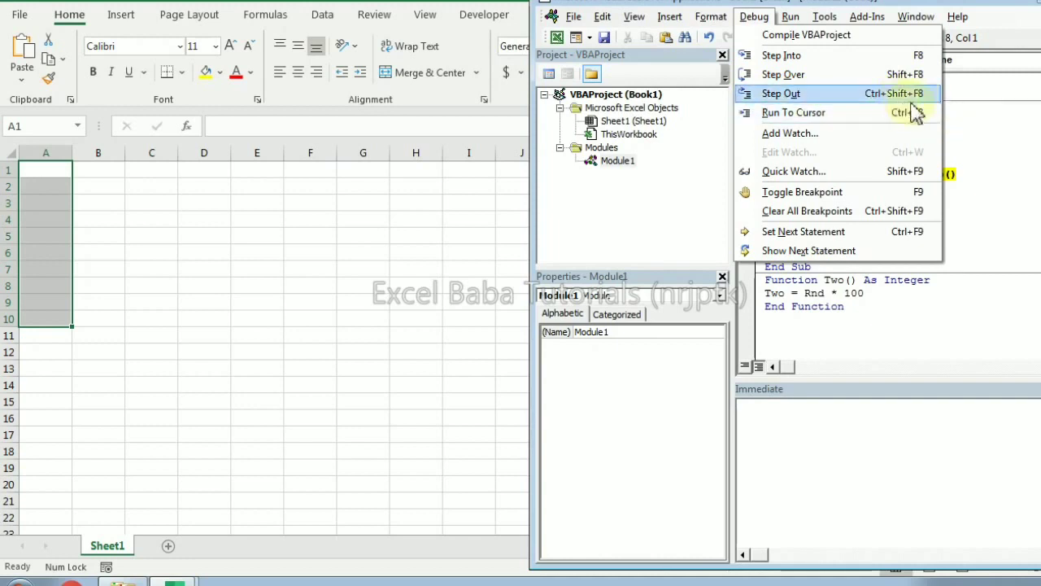
click(974, 177)
Step with F8 through One and Function Two's Rnd * 100 line, then dismiss the error
click(864, 173)
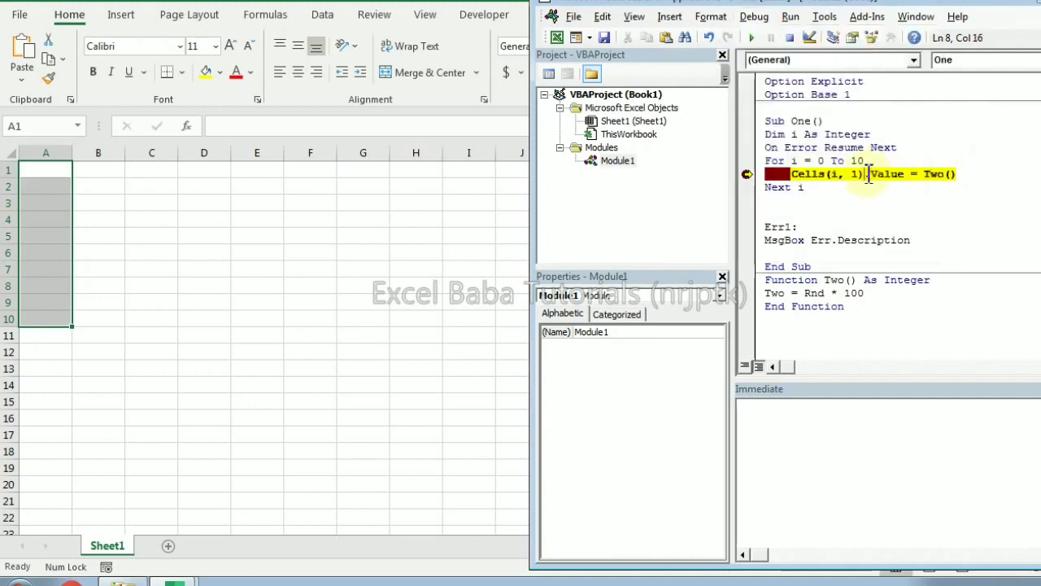
key(F8)
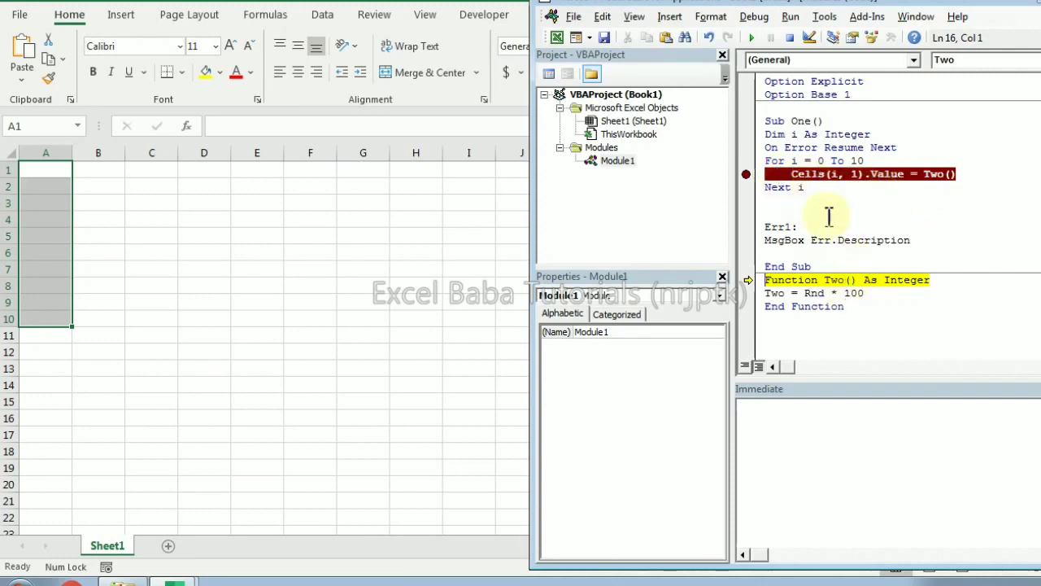
key(F8)
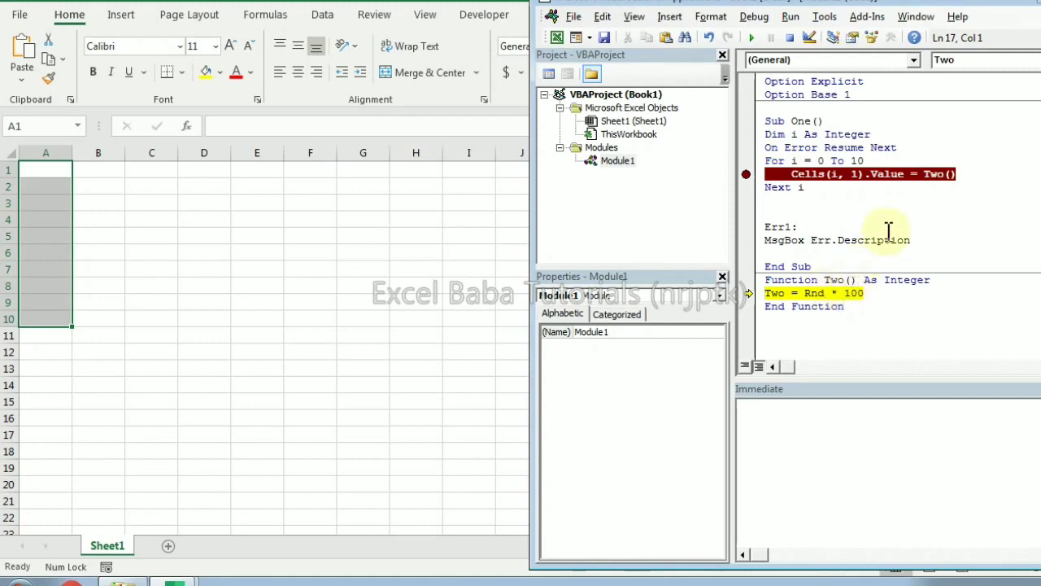
click(947, 162)
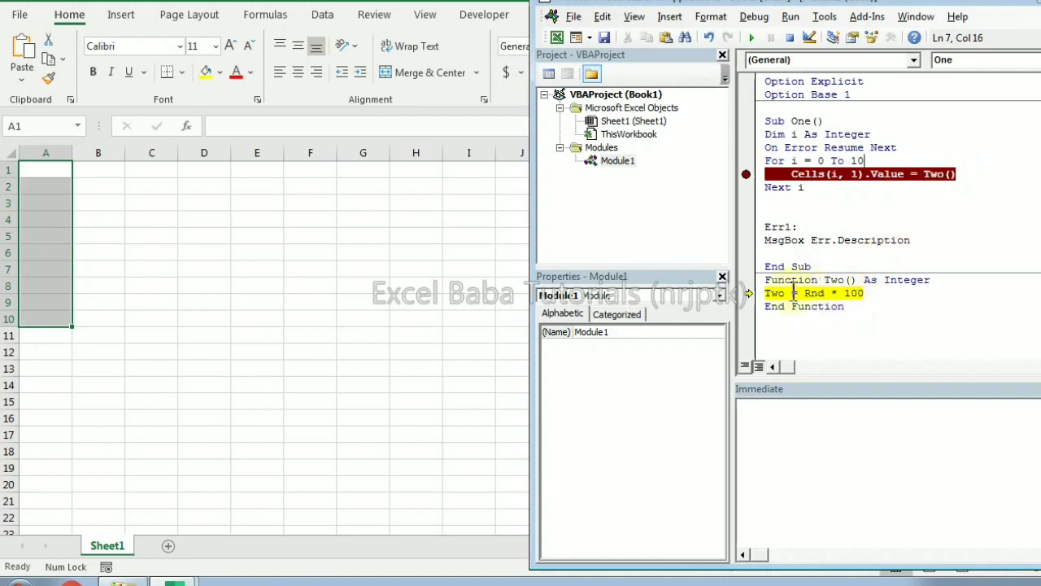
mouse_move(774, 293)
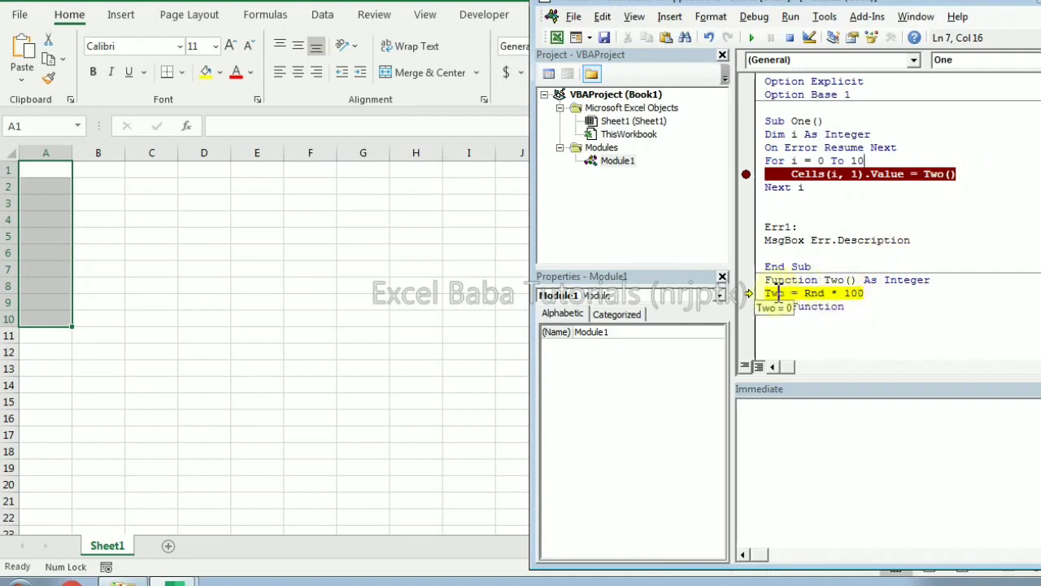
key(F8)
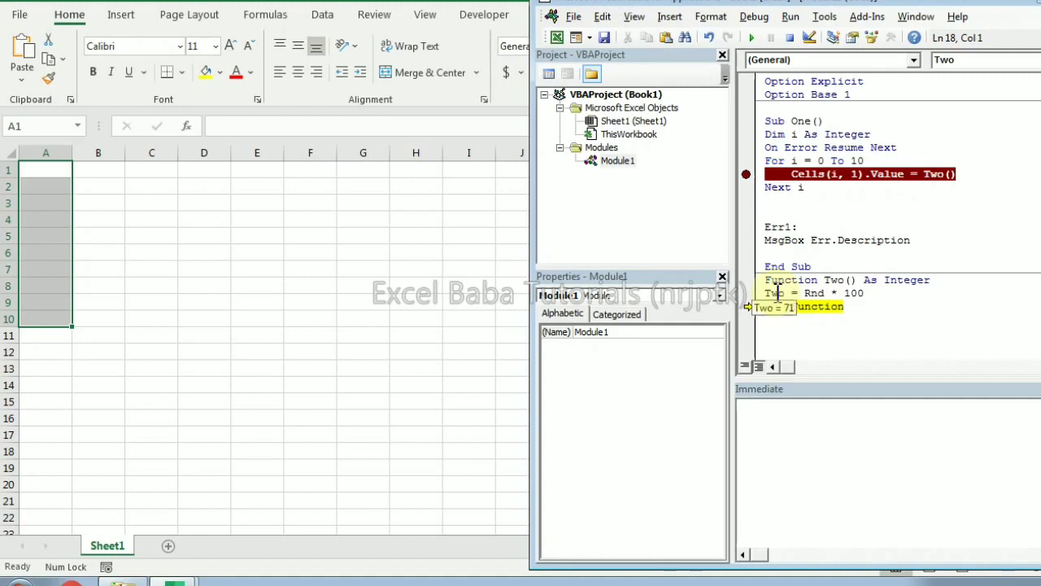
key(F8)
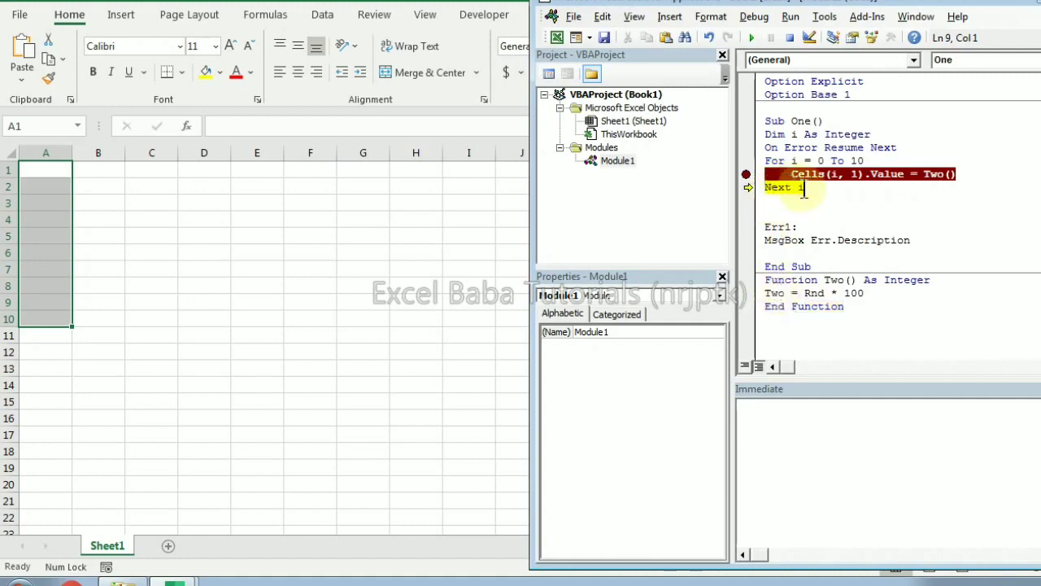
key(F8)
key(F8)
key(F8)
key(F8)
key(F8)
key(F8)
key(F8)
key(F8)
key(F8)
key(F8)
key(F8)
key(F8)
key(F8)
key(F8)
key(F8)
key(F8)
key(F8)
key(F8)
key(F8)
key(F8)
key(F8)
key(F8)
key(F8)
key(F8)
key(F8)
key(F8)
key(F8)
key(F8)
key(F8)
key(F8)
key(F8)
key(F8)
key(F8)
key(F8)
key(F8)
key(F8)
key(F8)
key(F8)
key(F8)
key(F8)
key(F8)
key(F8)
key(F8)
key(F8)
key(F8)
key(F8)
key(F8)
key(F8)
key(F8)
key(F8)
key(F8)
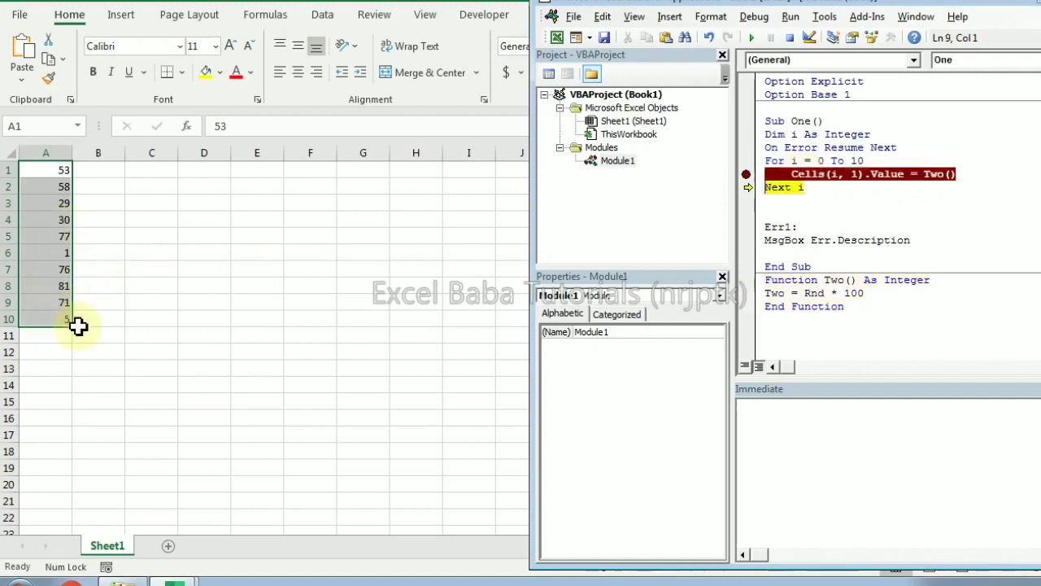
key(F8)
key(F8)
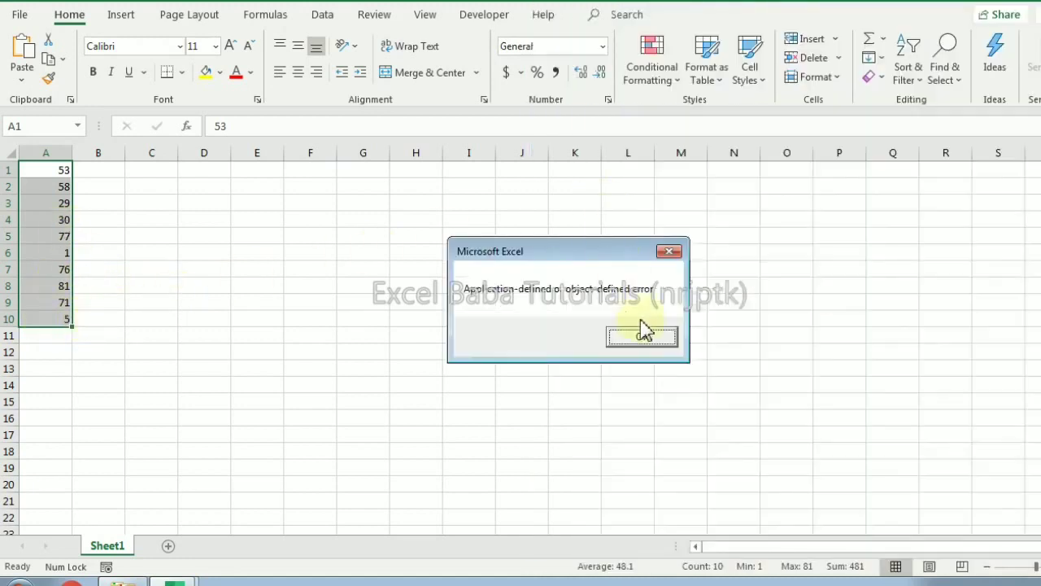
click(642, 336)
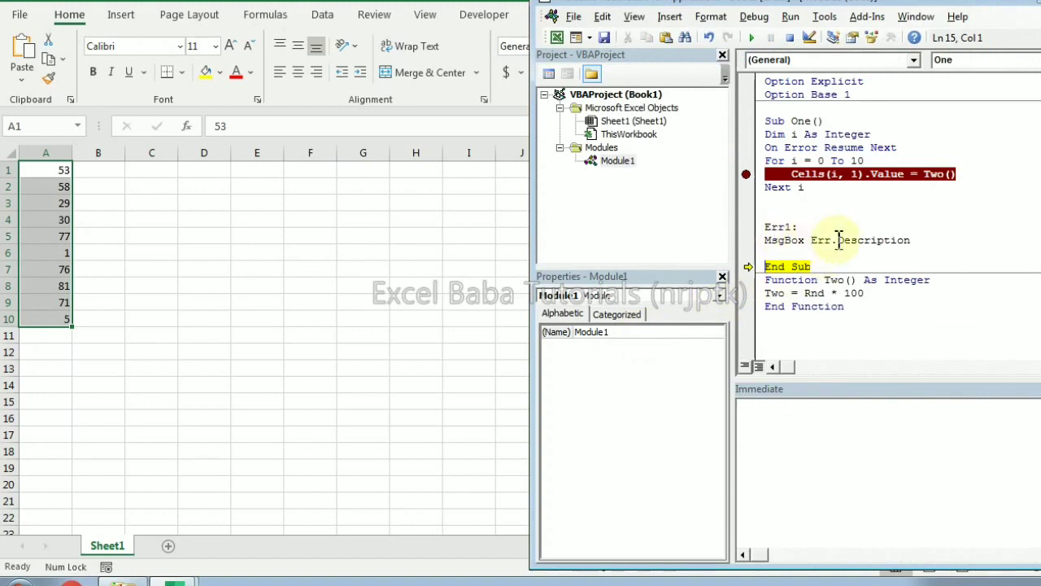
Place the caret on the blank line after Next i and open the Insert menu
click(859, 174)
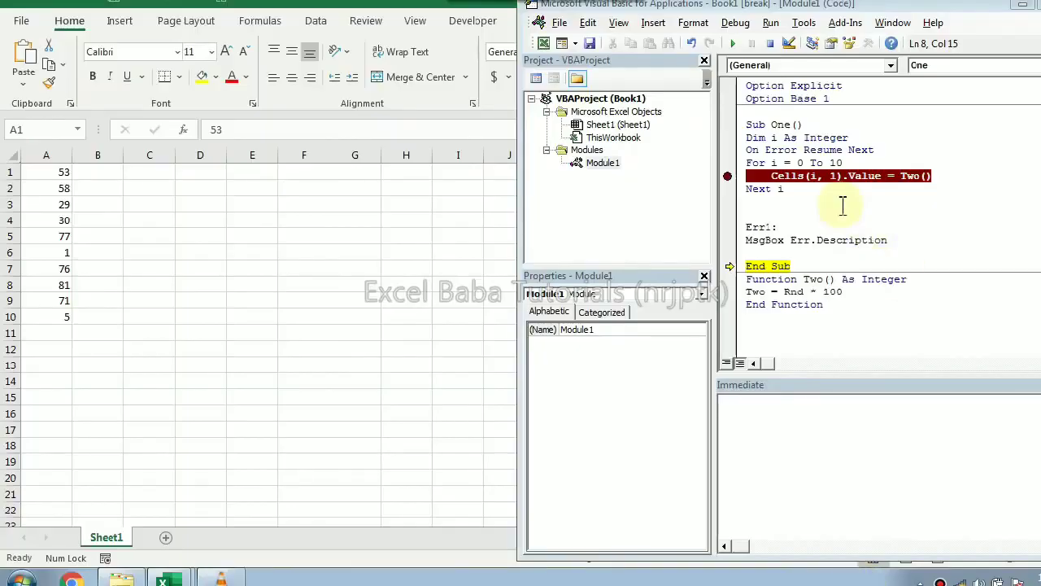
click(825, 200)
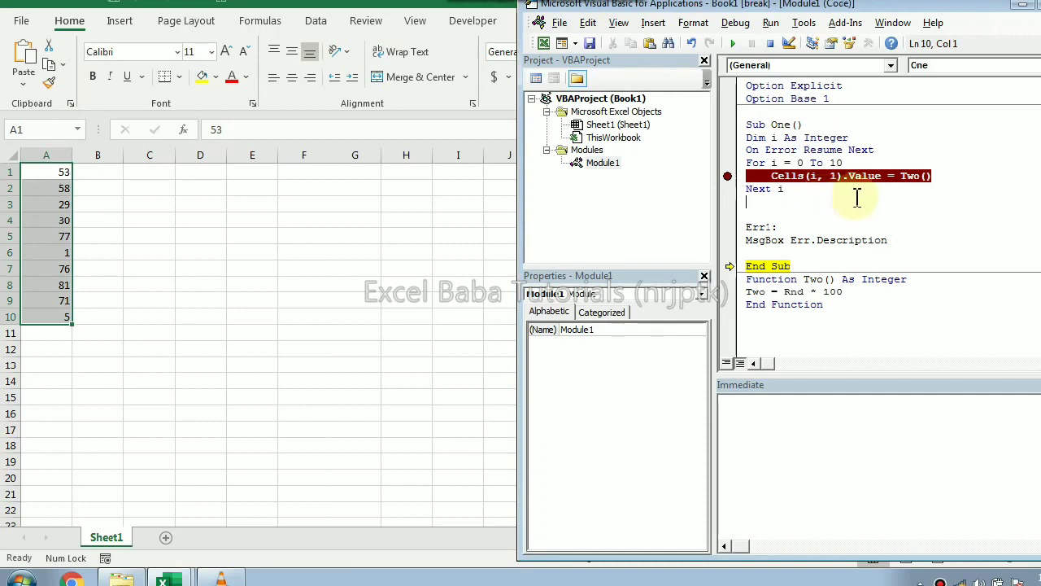
click(653, 23)
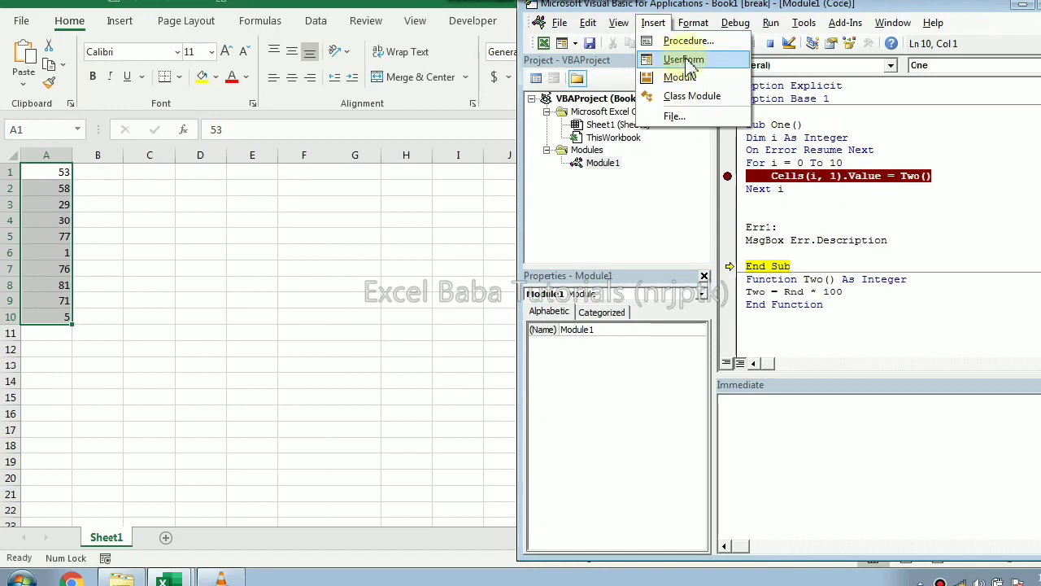
Insert a new UserForm and widen the code editor window
click(688, 61)
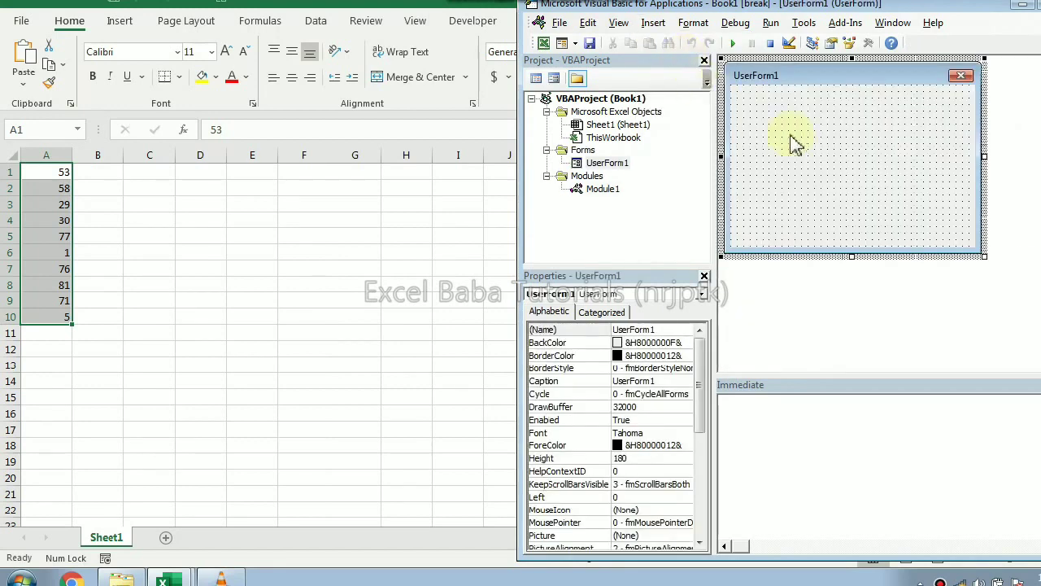
drag(785, 4, 700, 1)
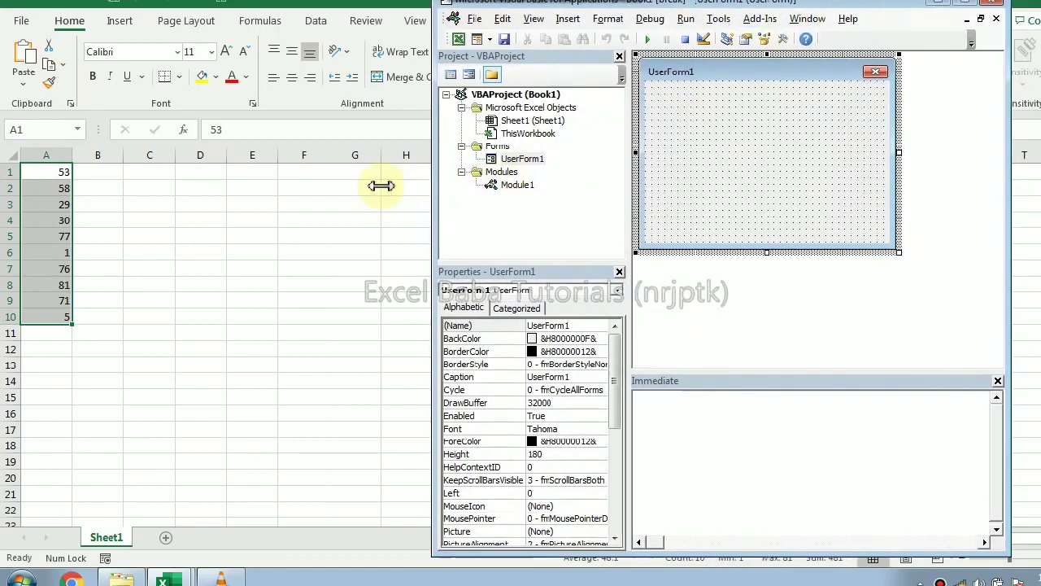
drag(433, 188, 303, 182)
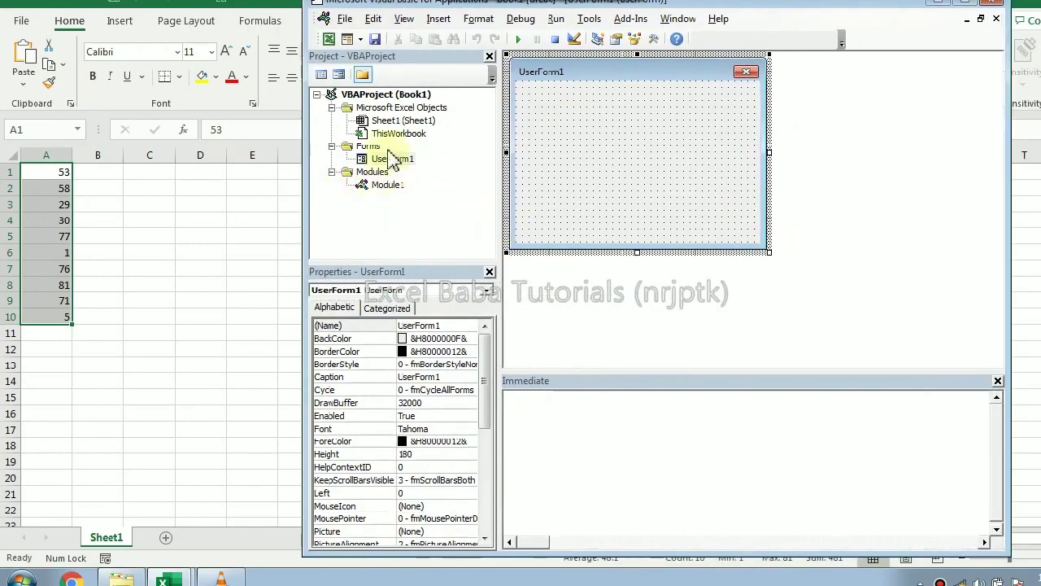
Rename UserForm1's (Name) property to frmMyForm in the Properties window
double_click(398, 121)
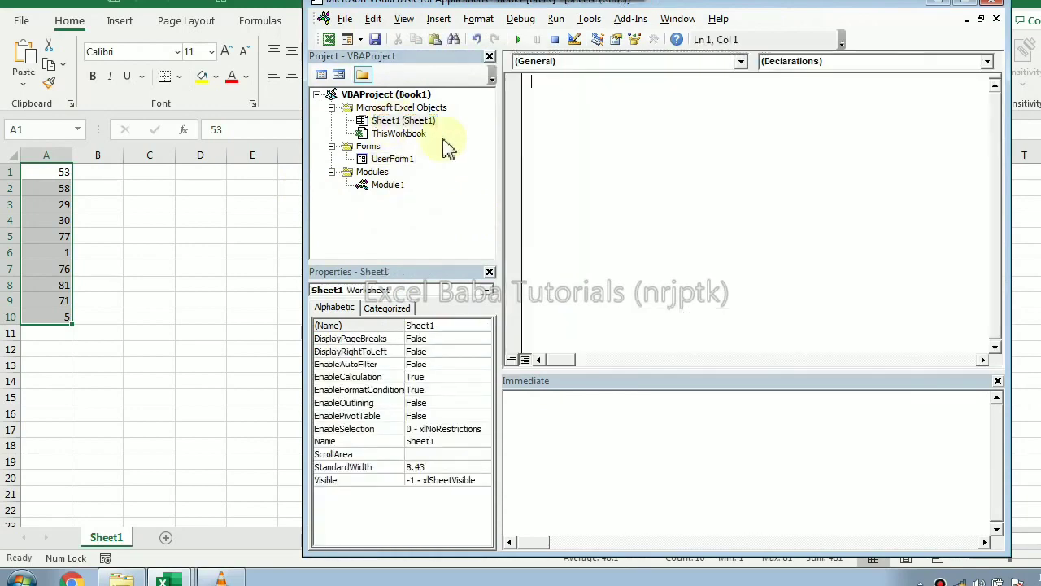
click(443, 441)
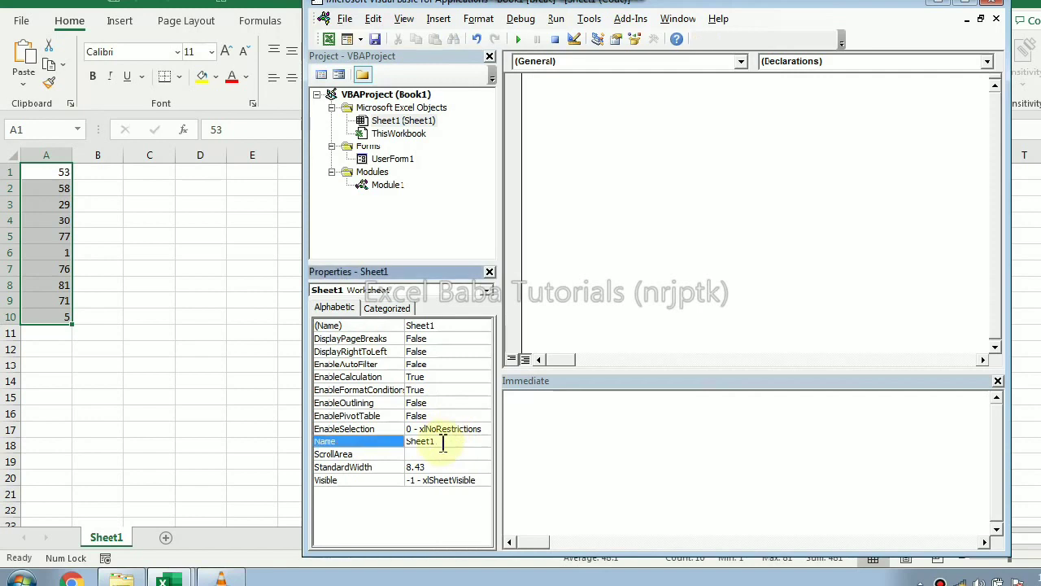
double_click(392, 159)
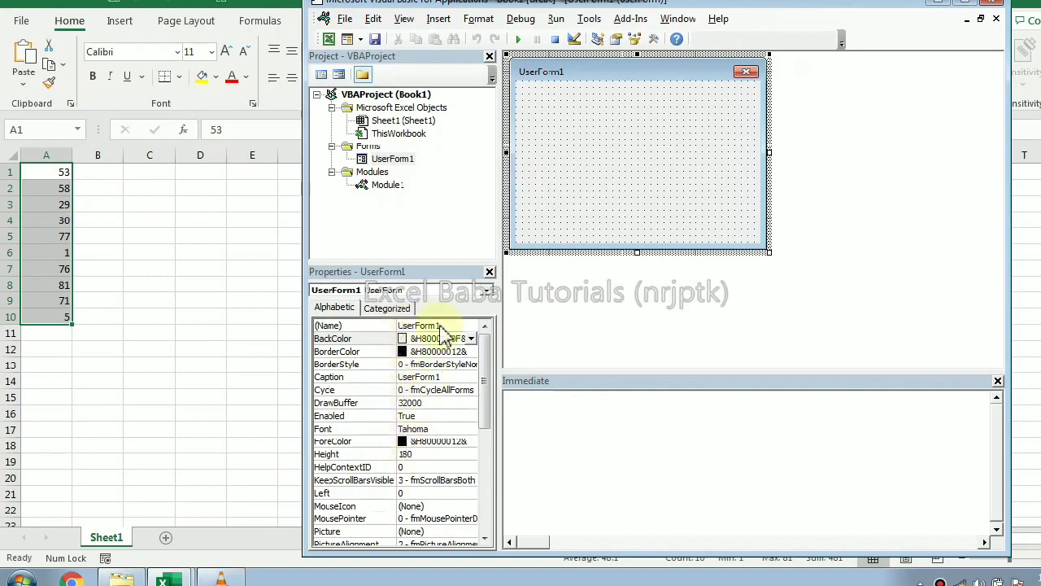
click(441, 329)
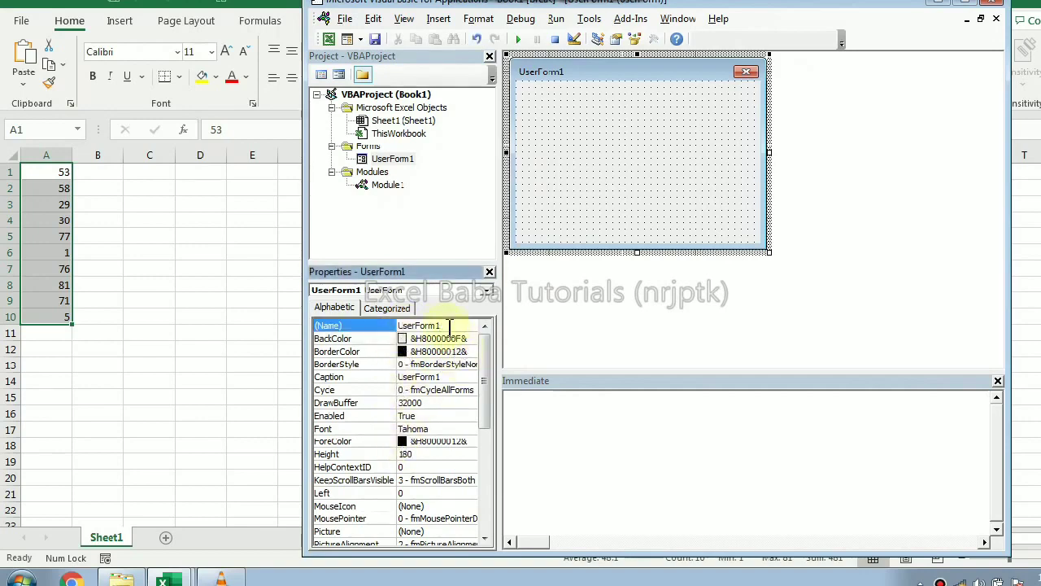
double_click(449, 325)
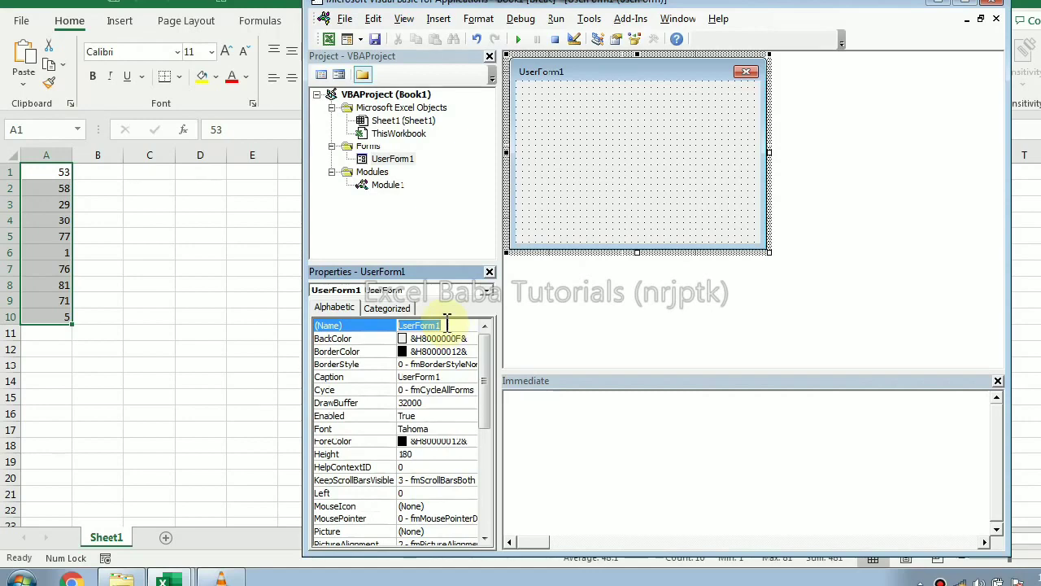
text(fi)
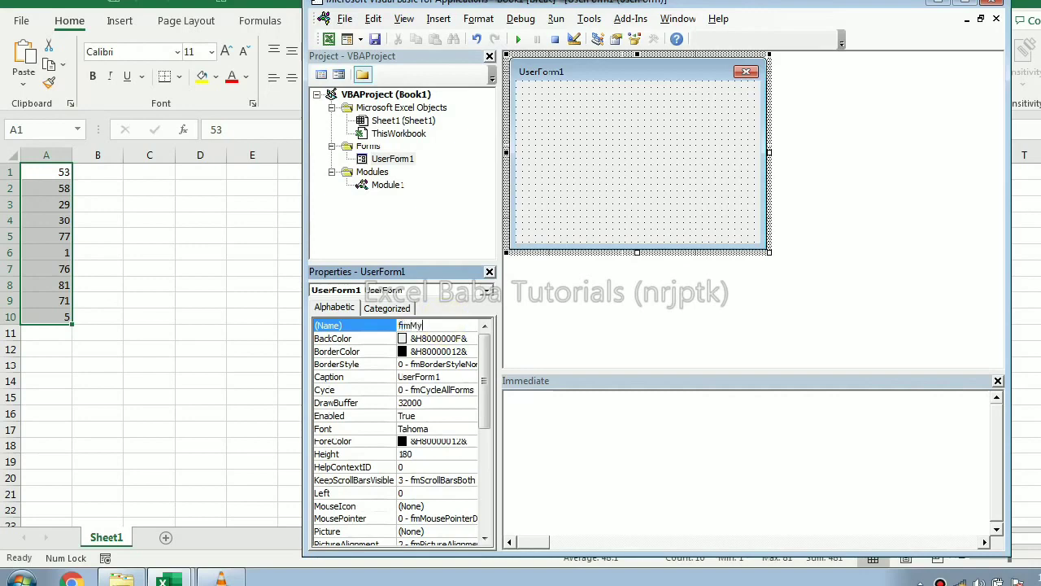
key(Return)
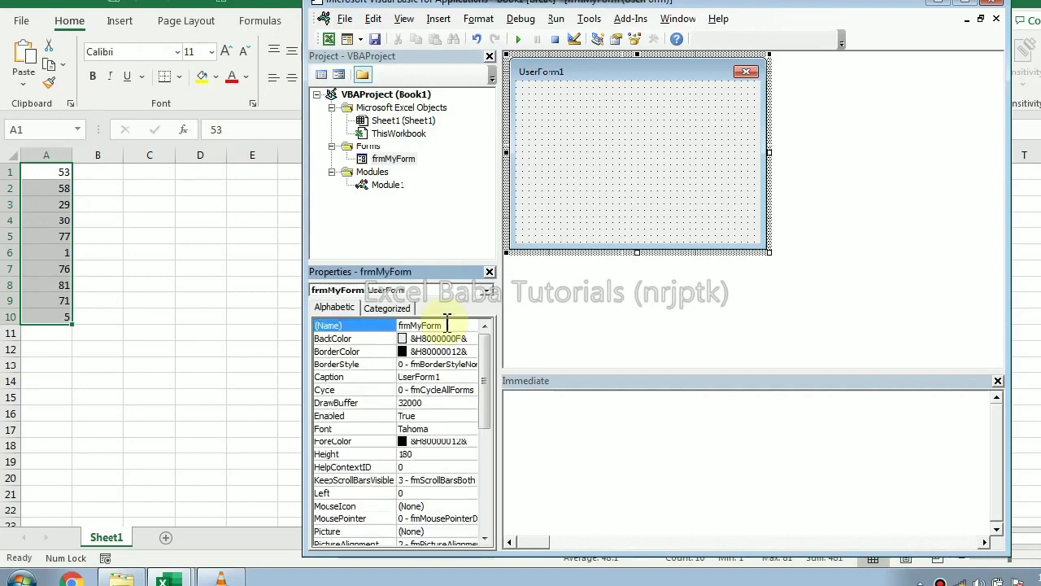
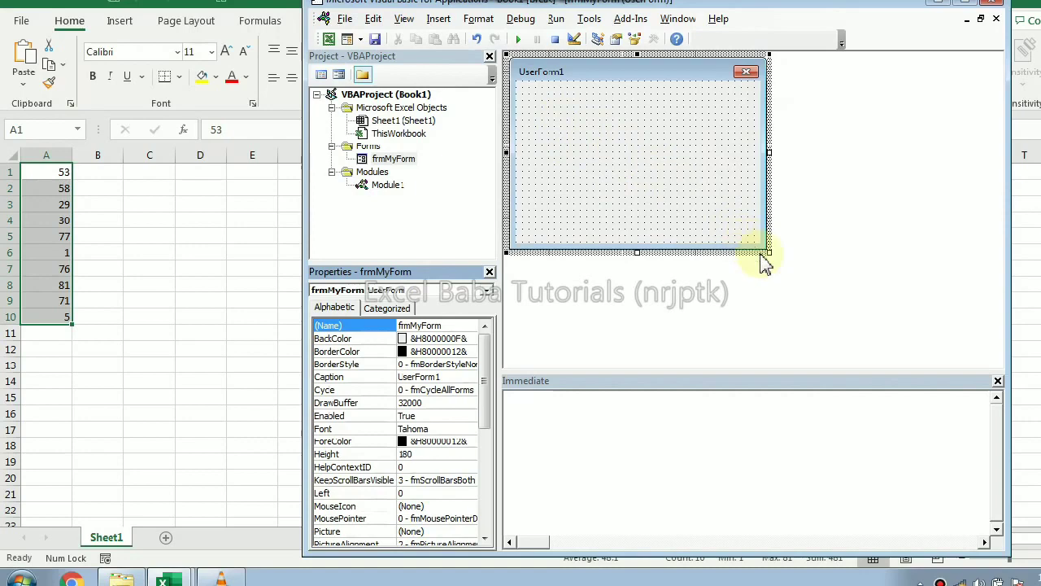
Enlarge the UserForm and set its Caption to 'My First Form'
drag(769, 252, 850, 318)
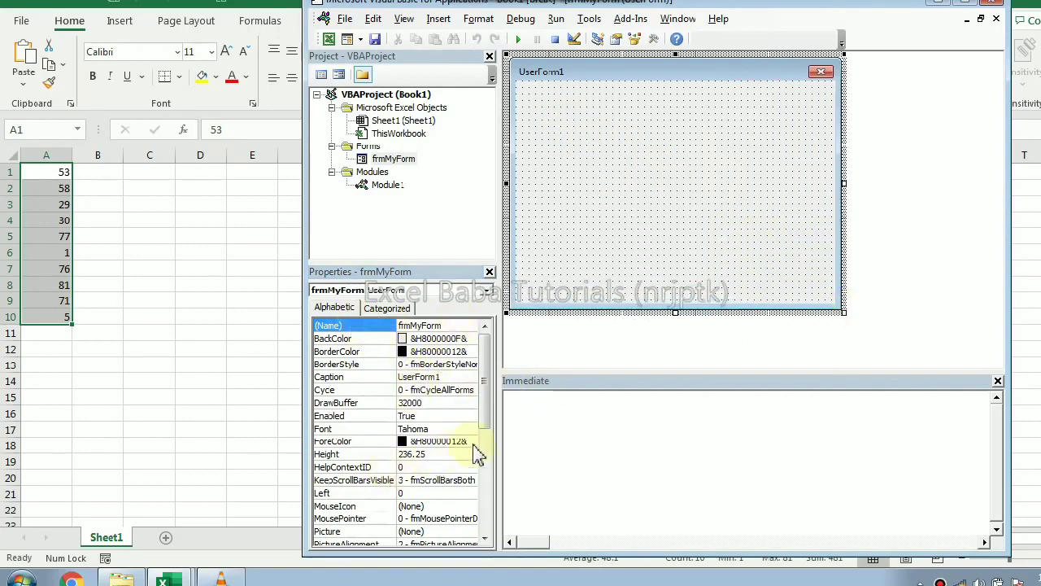
mouse_move(484, 400)
mouse_down()
mouse_move(485, 486)
mouse_move(483, 395)
mouse_up()
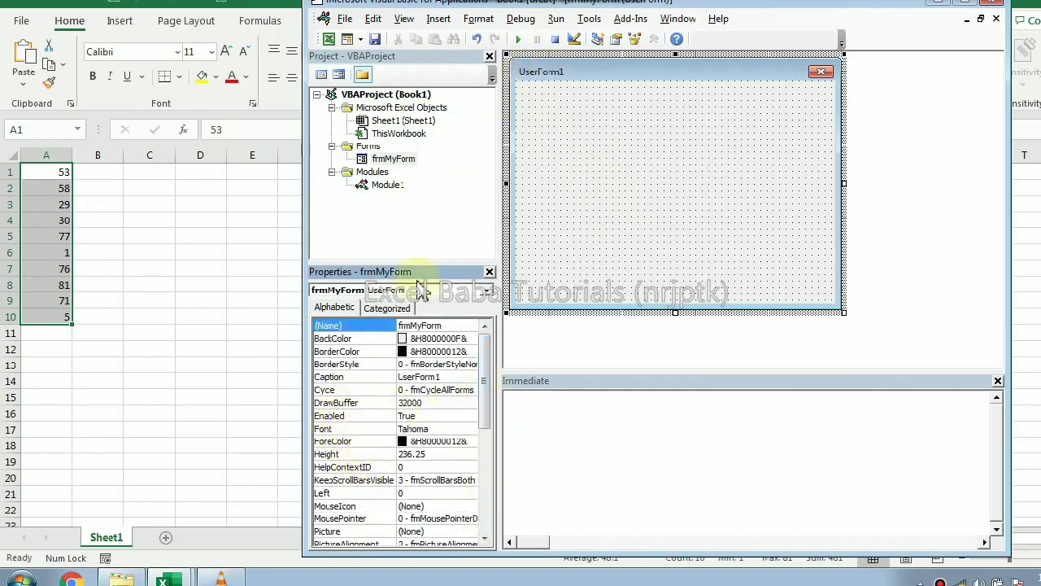
click(441, 377)
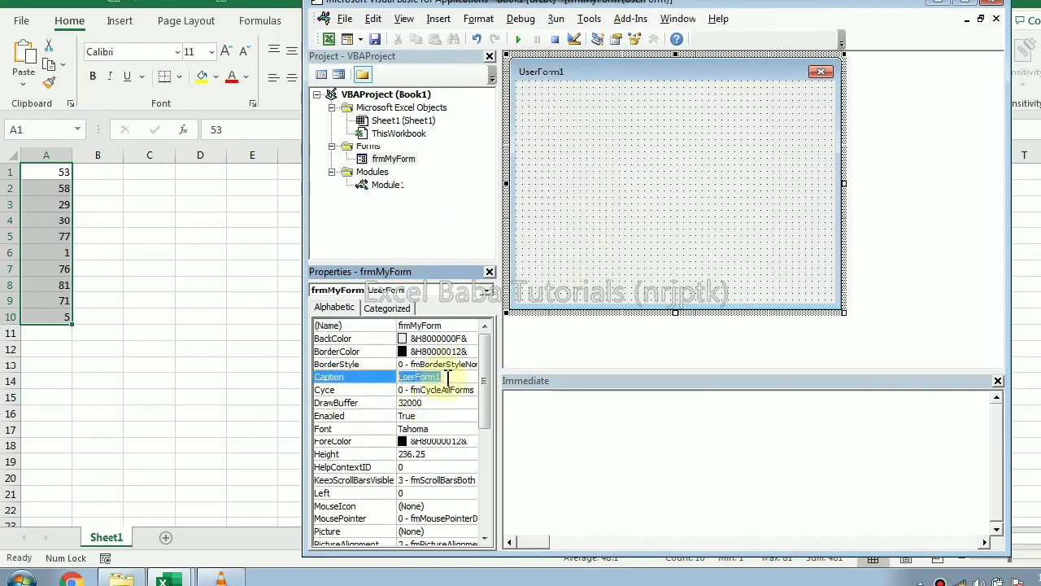
text(My First)
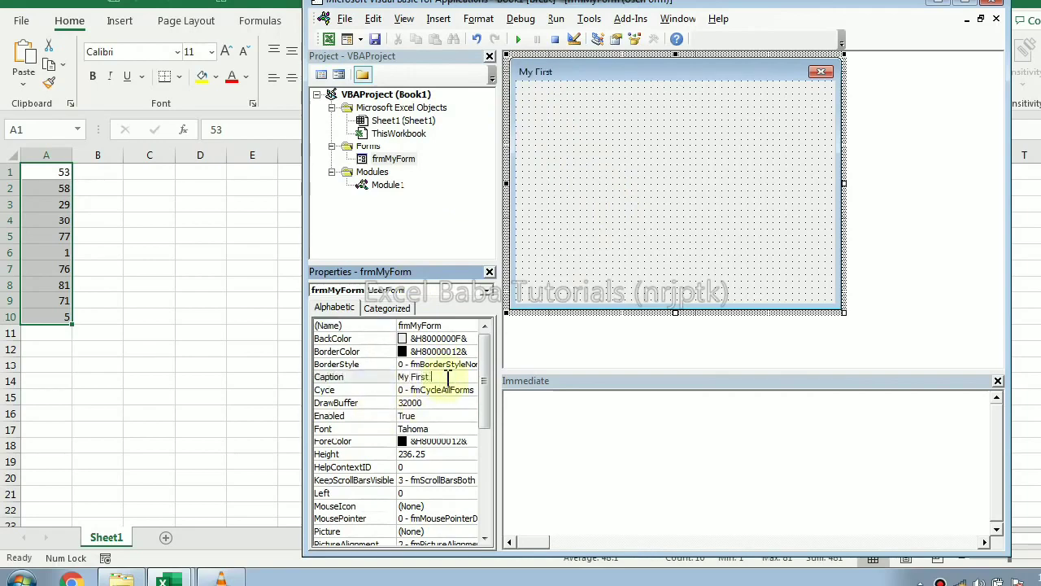
click(607, 209)
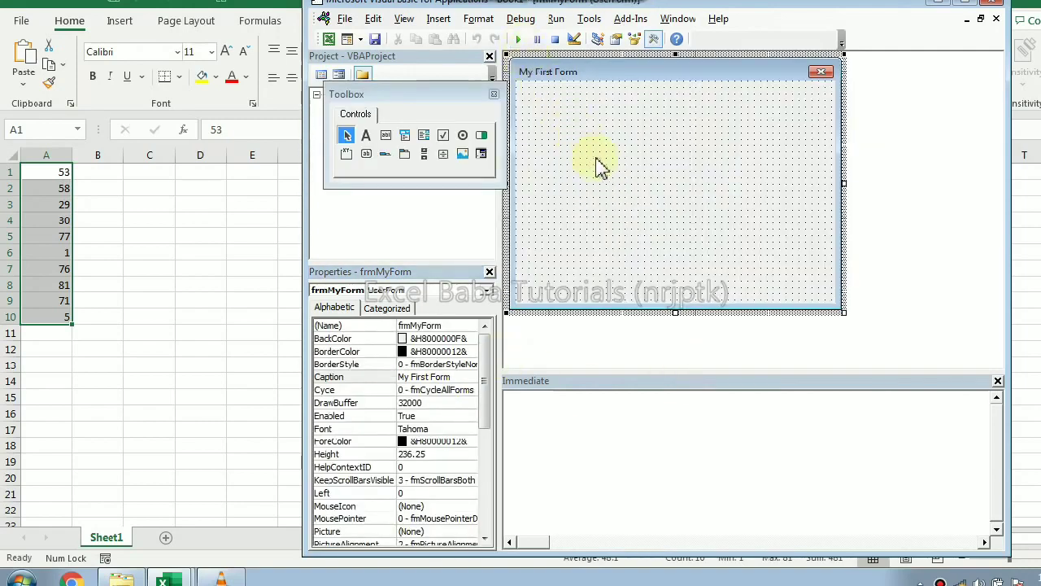
Test-run the form, close the preview, and move the Toolbox aside
click(521, 40)
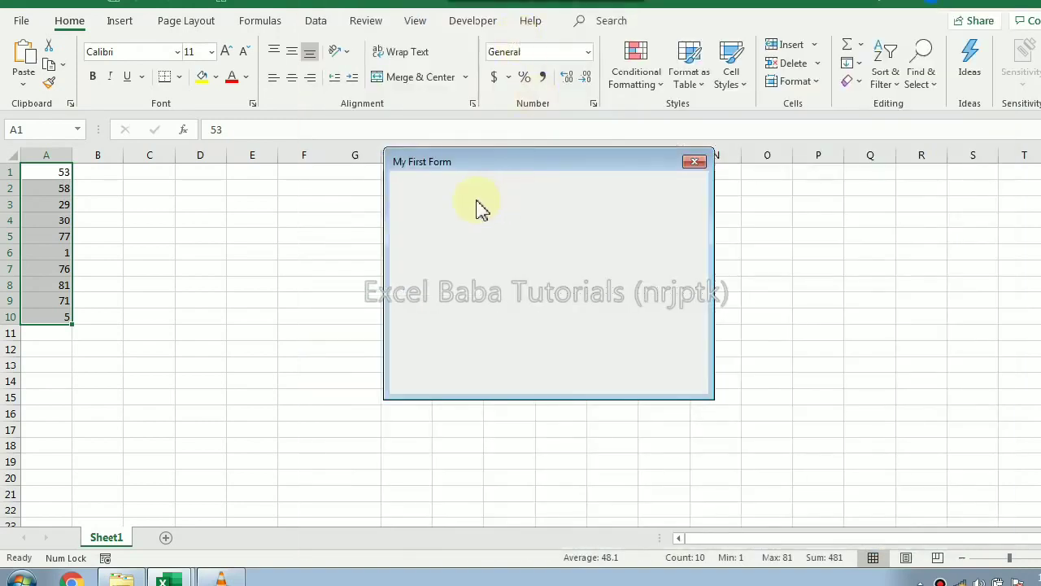
click(695, 162)
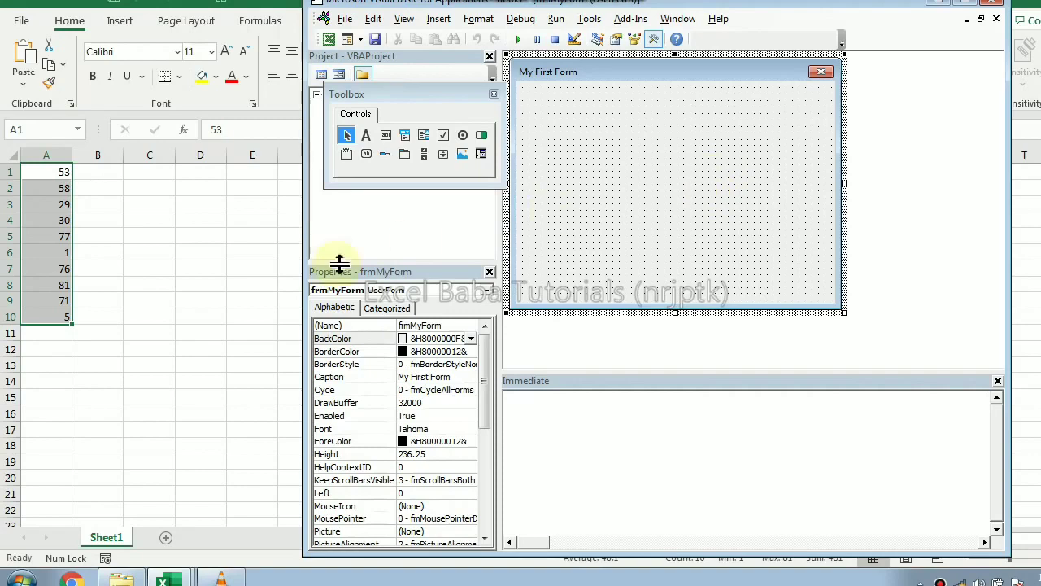
mouse_move(382, 96)
mouse_down()
mouse_move(364, 181)
mouse_move(279, 203)
mouse_up()
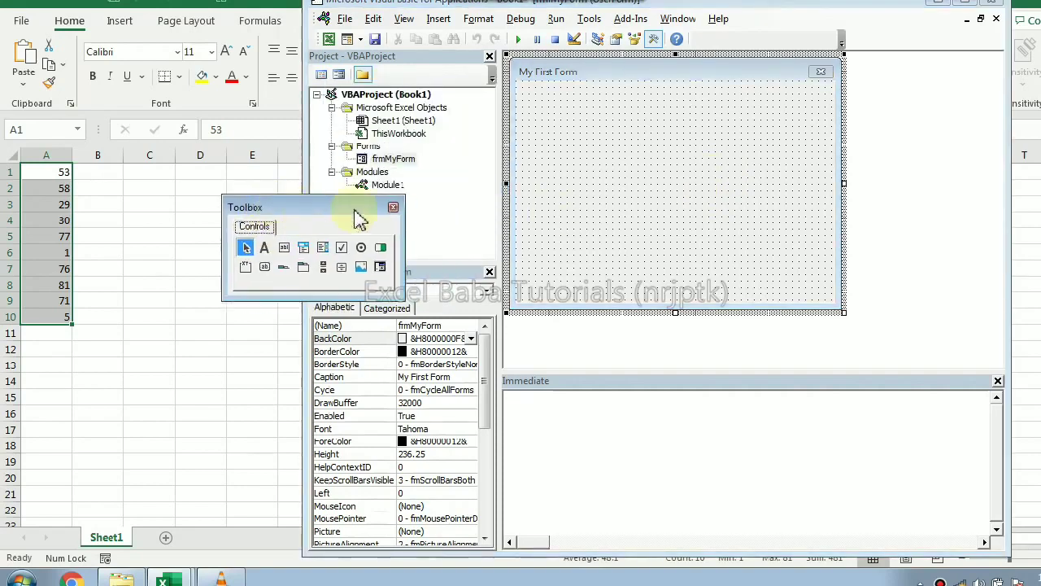
In Module1, write a callform macro containing frmMyForm.Show
double_click(386, 186)
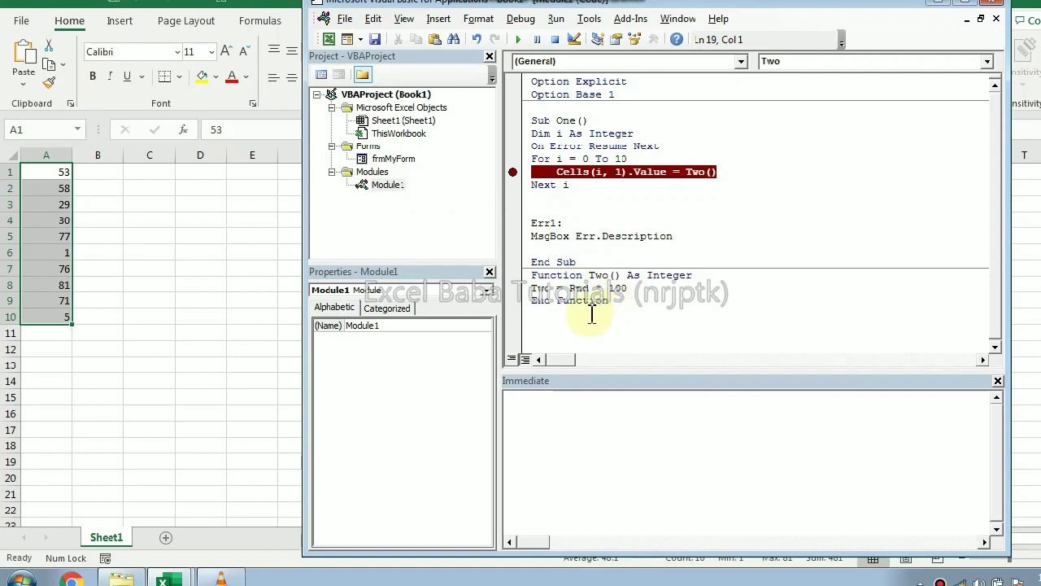
text(sub )
text(form)
key(Return)
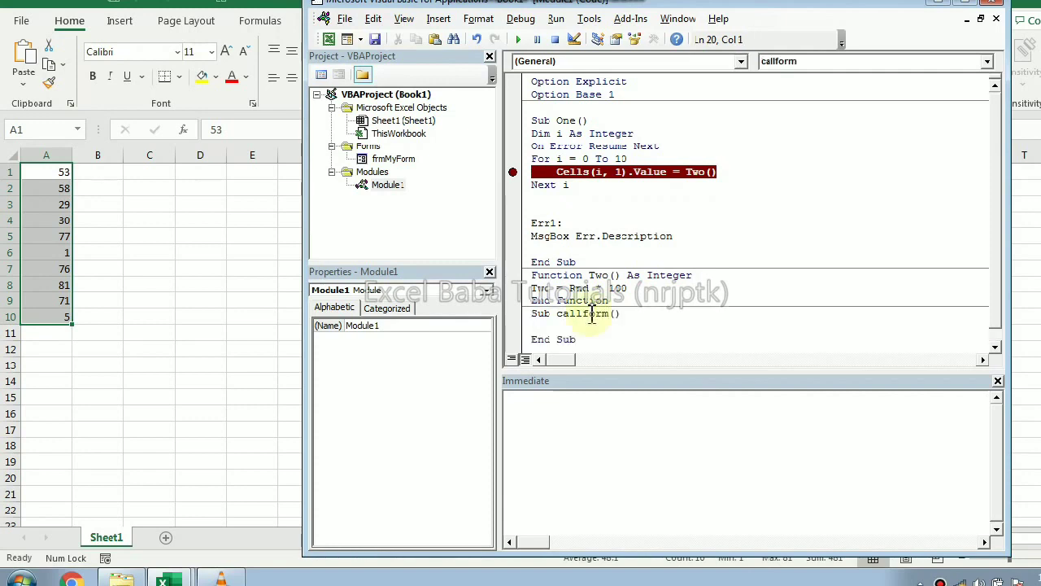
text(.show)
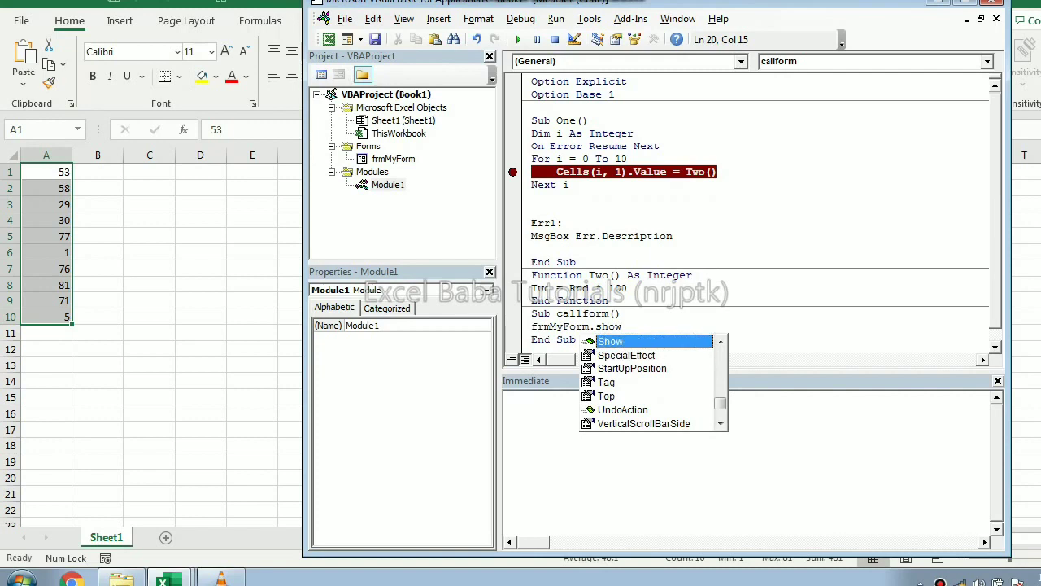
key(Tab)
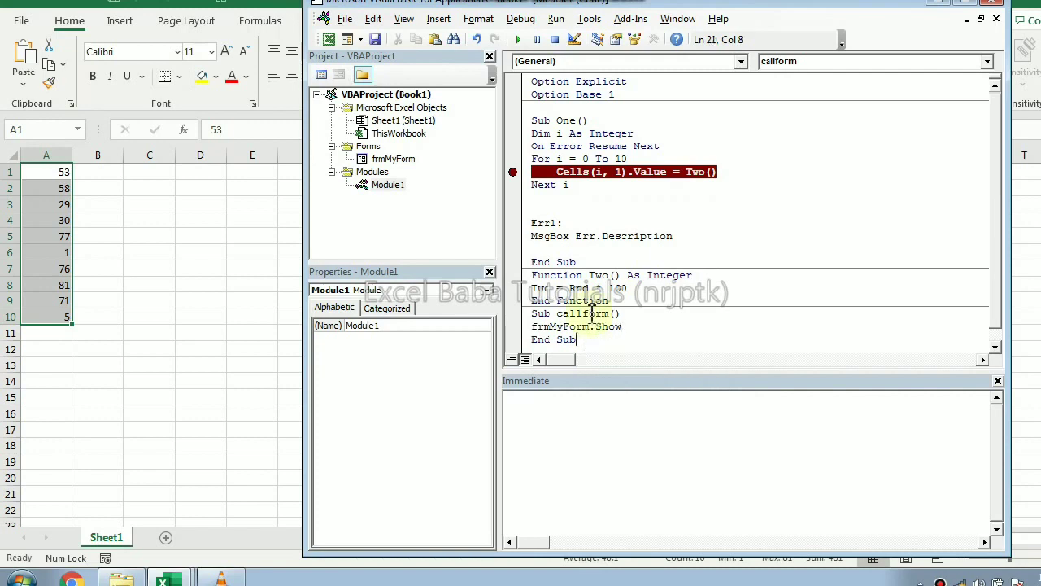
key(Return)
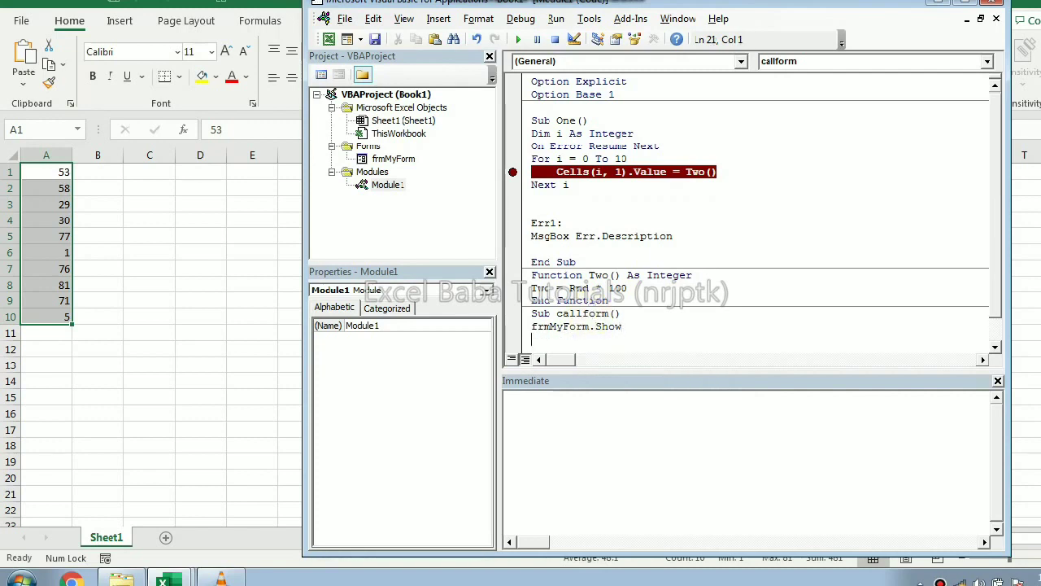
Add a hideform macro containing frmMyForm.Hide, then return to the Excel workbook
key(Return)
text(sub hideform()
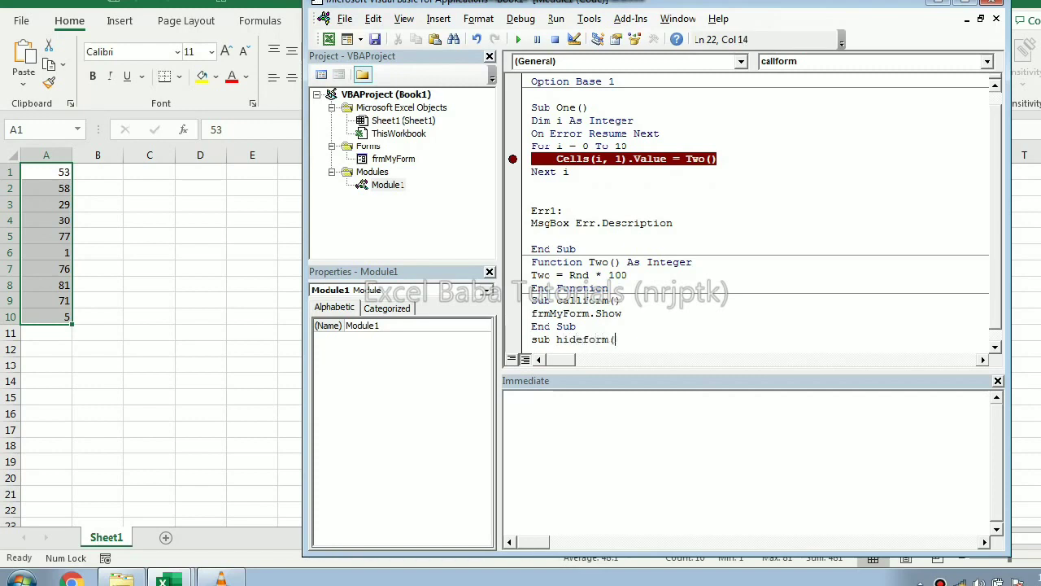
text())
key(Return)
text(frm)
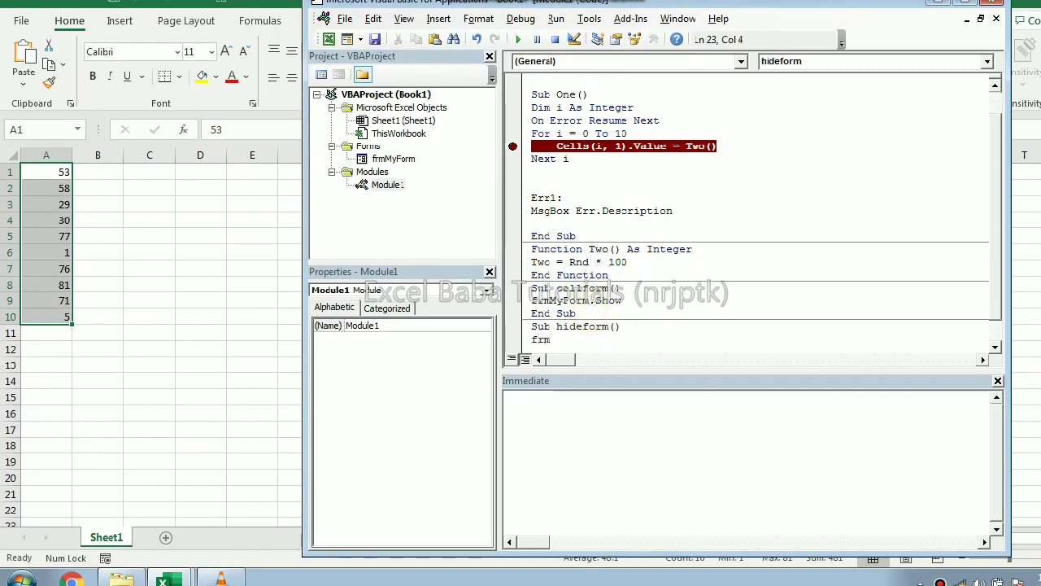
text(MyForm.Hide)
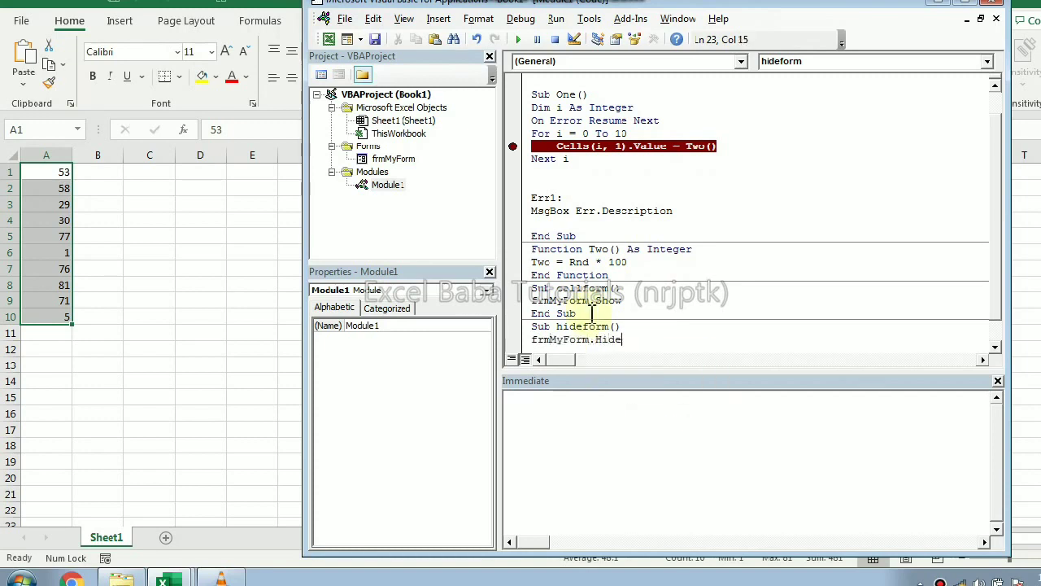
scroll(592, 313, down, 1)
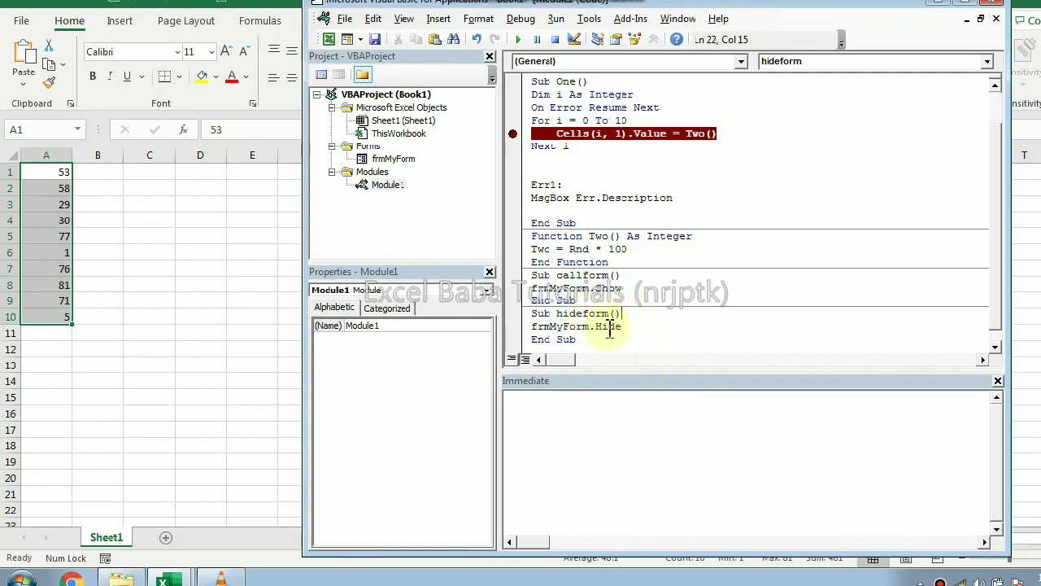
click(200, 221)
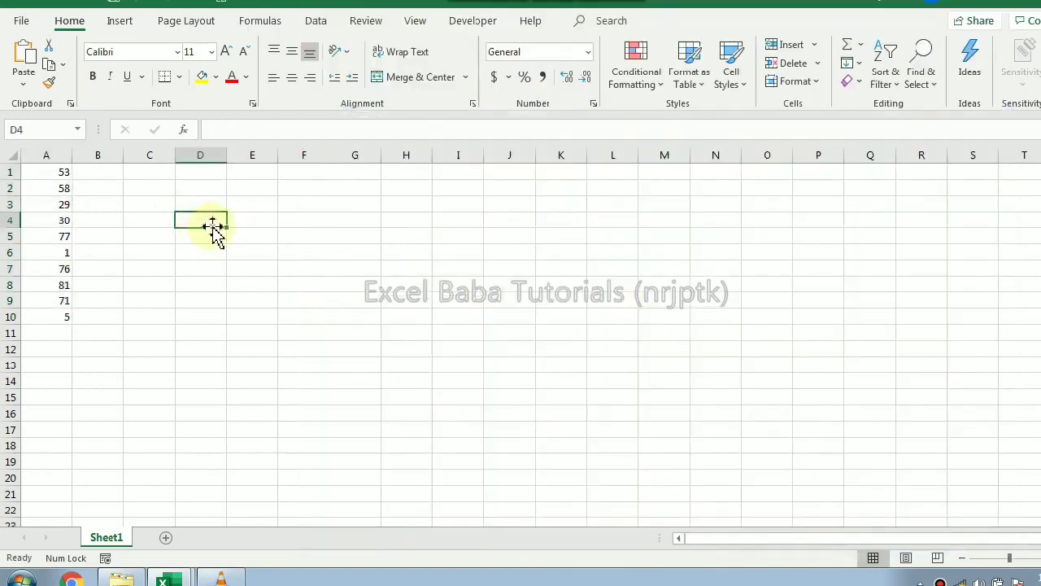
Draw an isosceles triangle shape around column G, rows 4–6
click(120, 24)
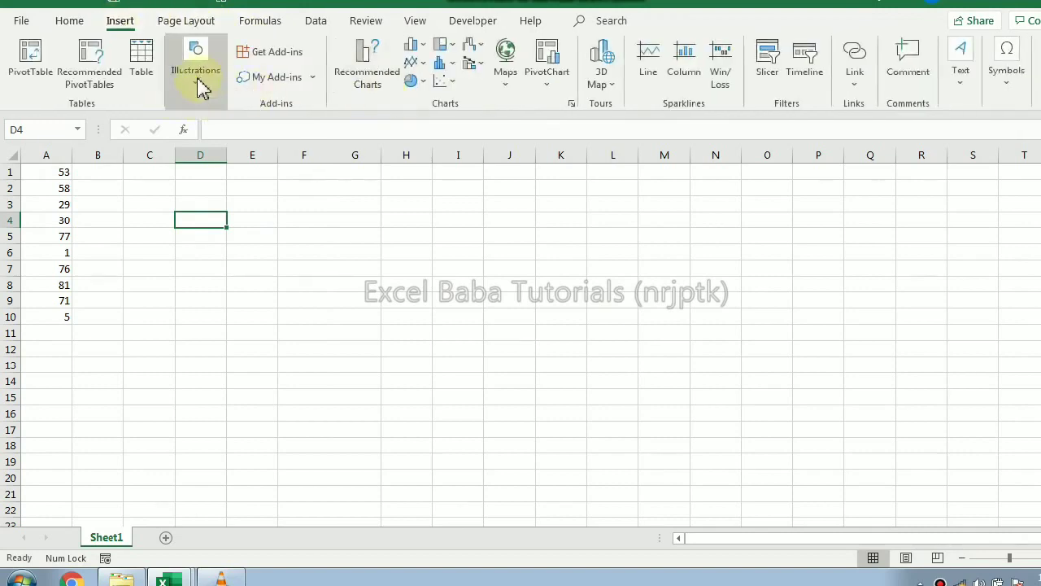
click(201, 81)
click(264, 167)
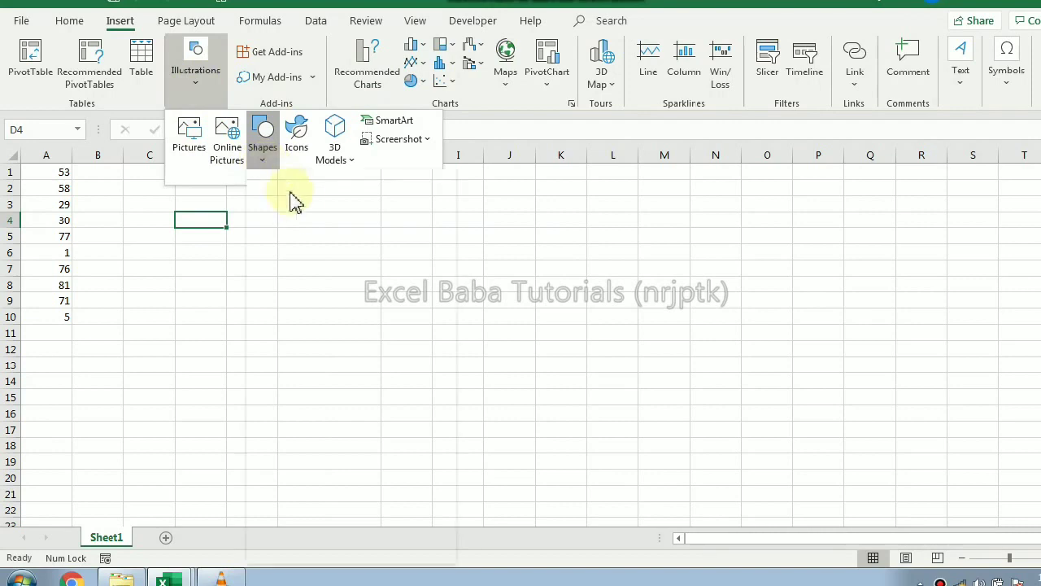
click(351, 204)
mouse_move(328, 205)
mouse_down()
mouse_move(389, 260)
mouse_move(465, 244)
mouse_up()
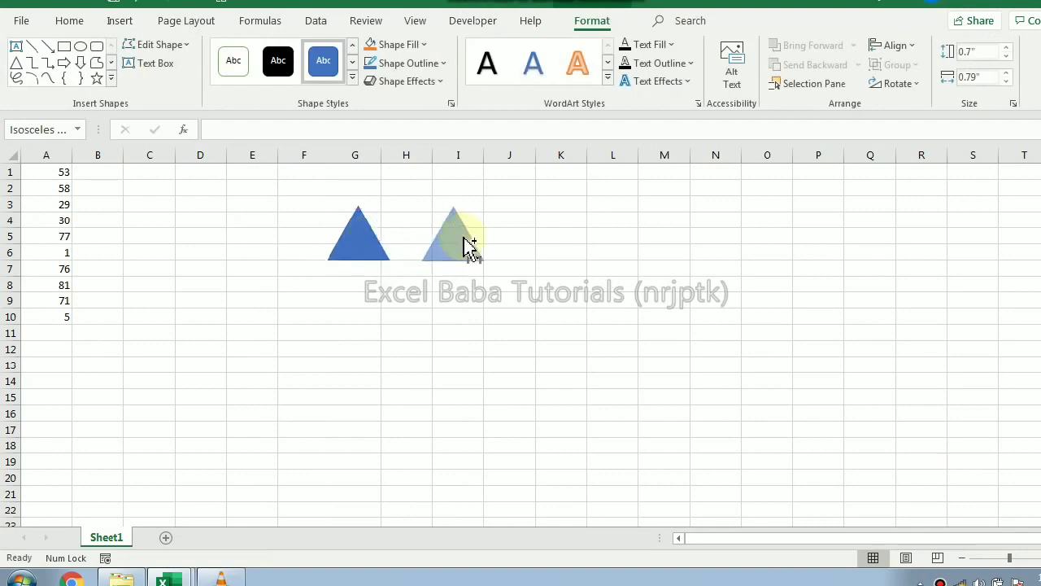
Assign a form macro to the left triangle
click(350, 234)
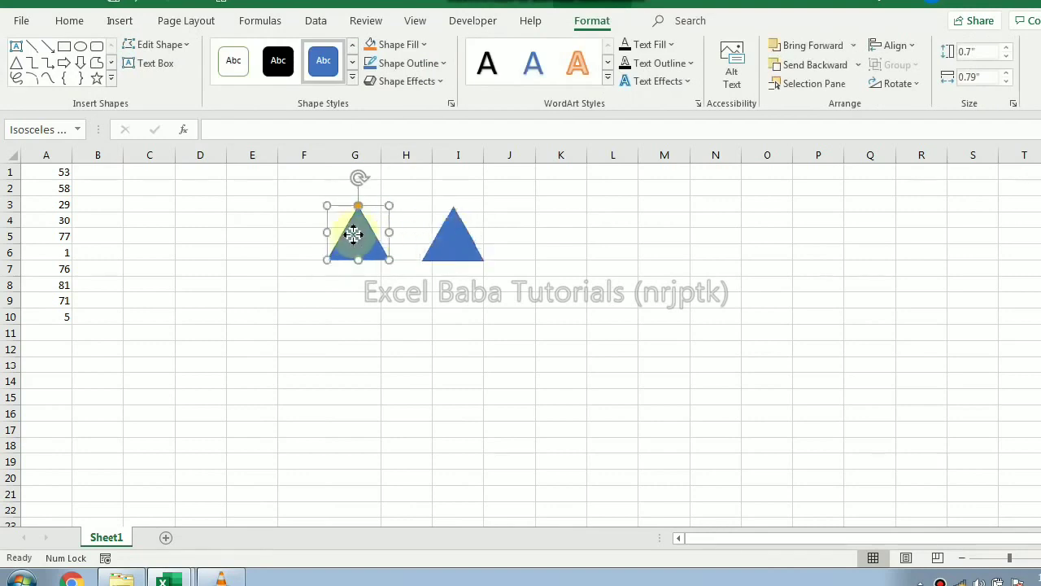
right_click(353, 234)
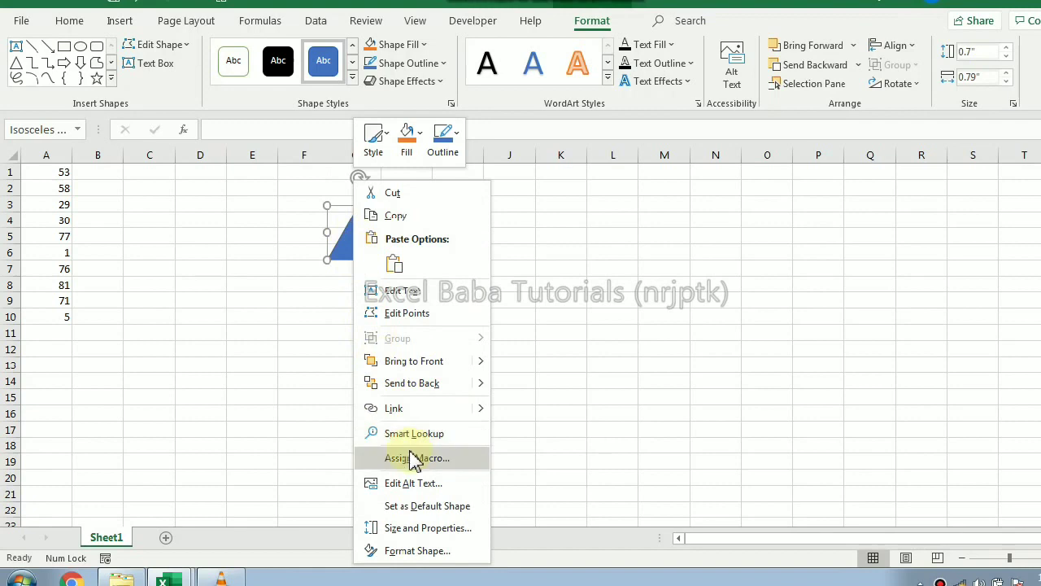
click(417, 458)
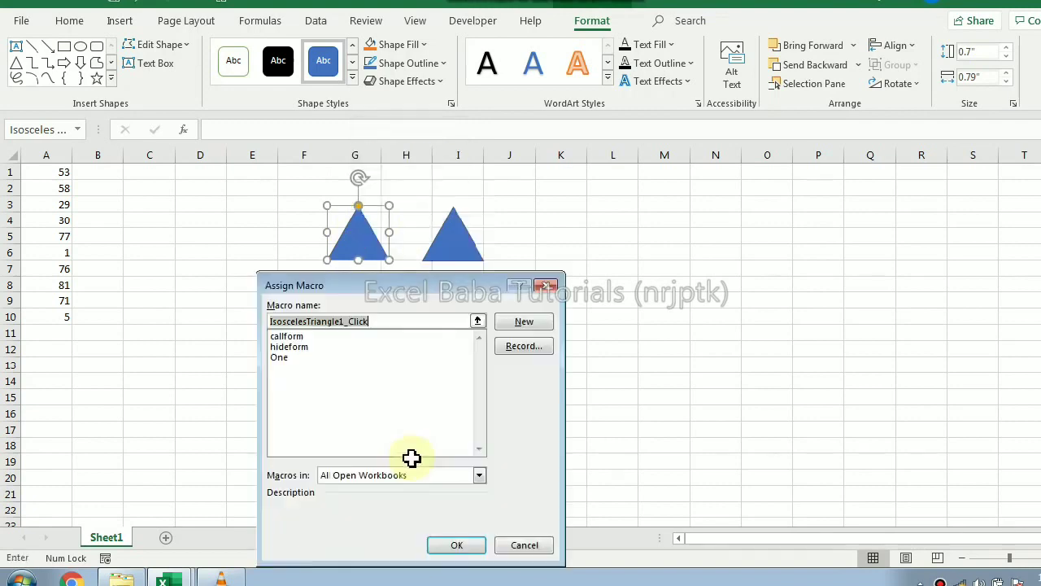
click(289, 345)
click(452, 544)
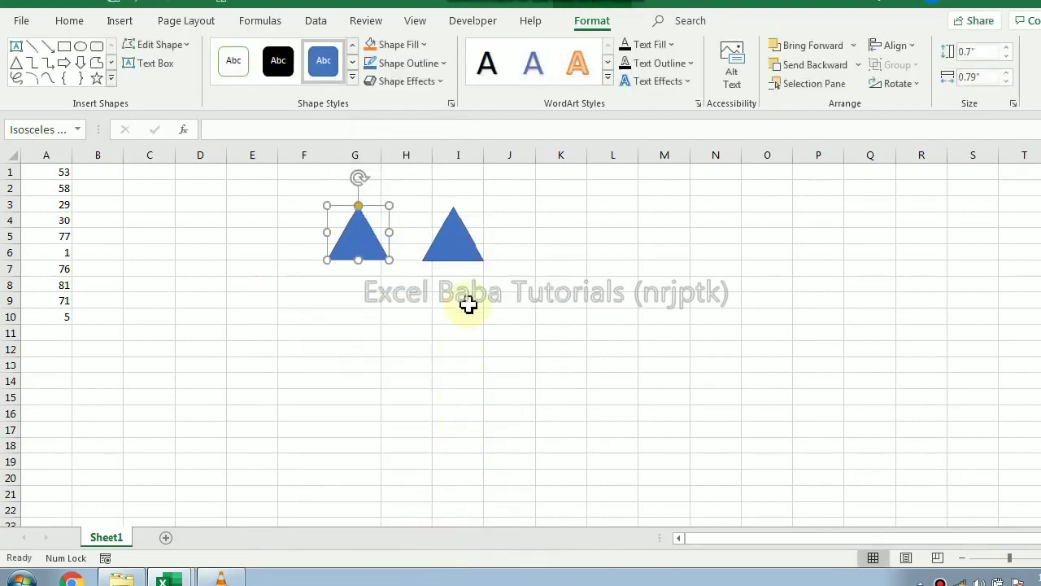
Assign hideform to the right triangle, then test the left triangle's macro
click(460, 244)
right_click(460, 244)
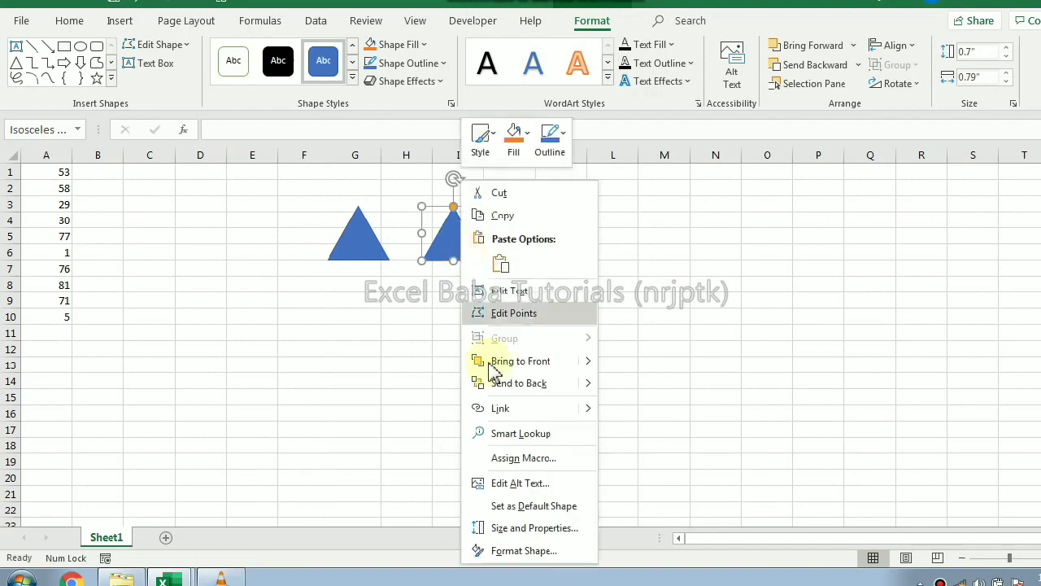
click(523, 458)
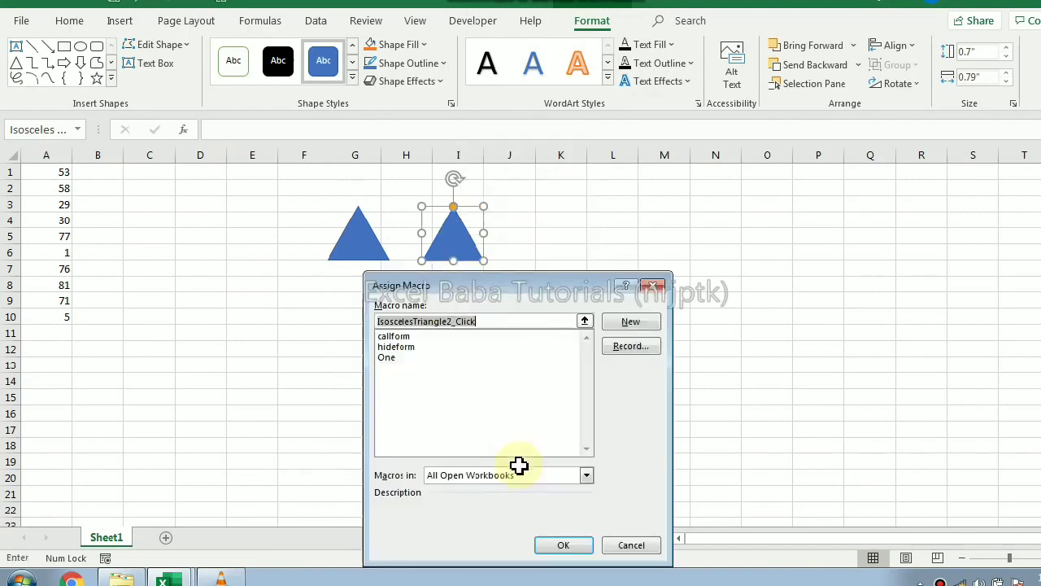
click(396, 346)
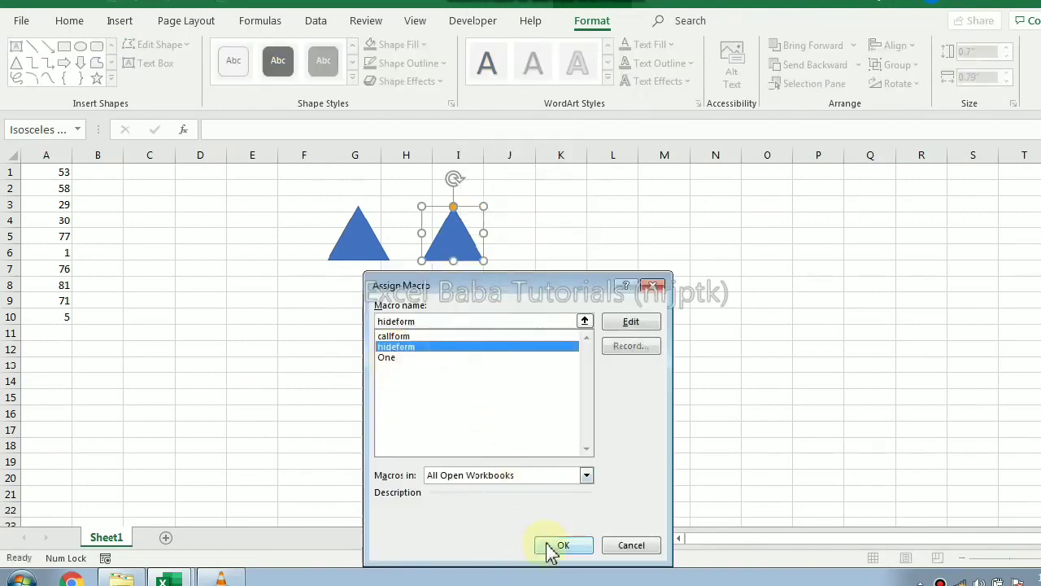
click(563, 544)
click(509, 313)
click(439, 300)
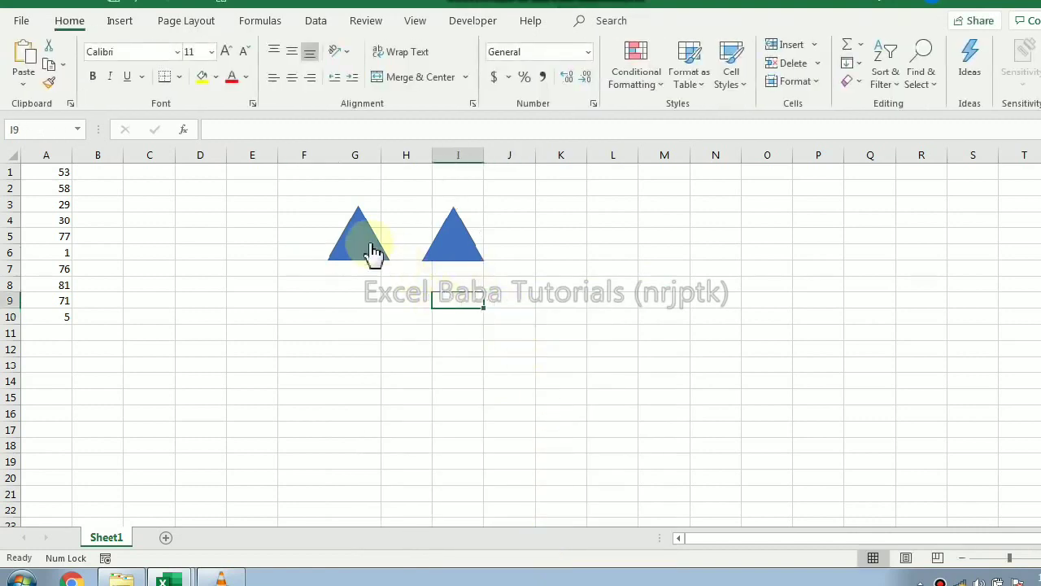
click(371, 251)
Reposition the running My First Form, close and rerun it, then return to the VBA editor
drag(553, 161, 727, 155)
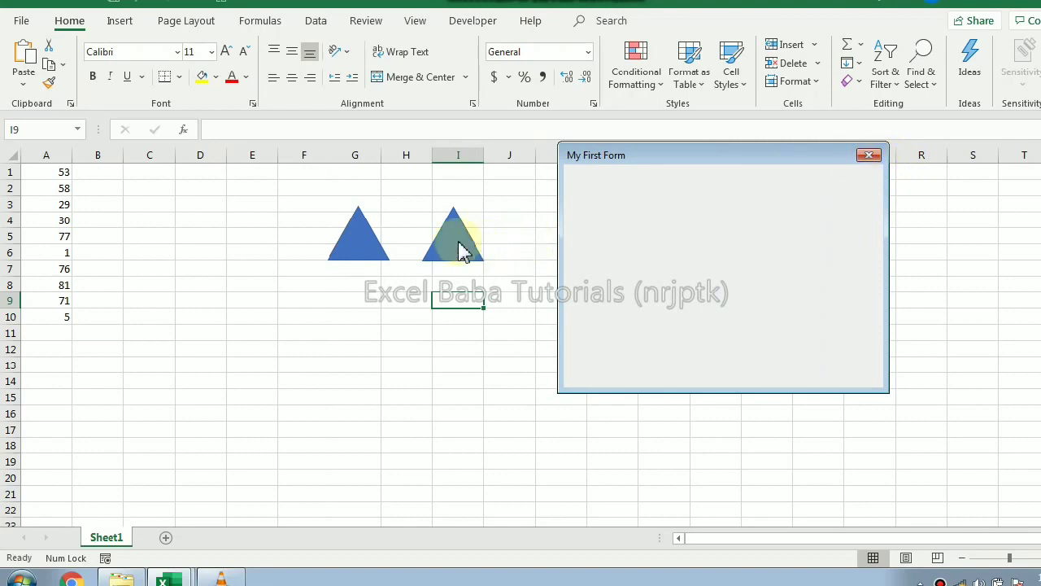
click(869, 154)
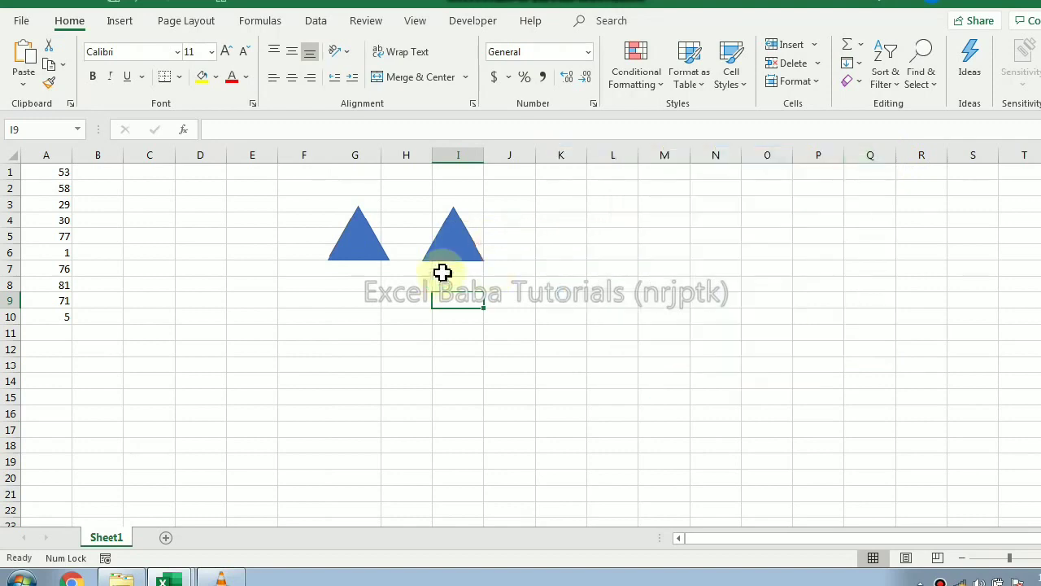
click(458, 259)
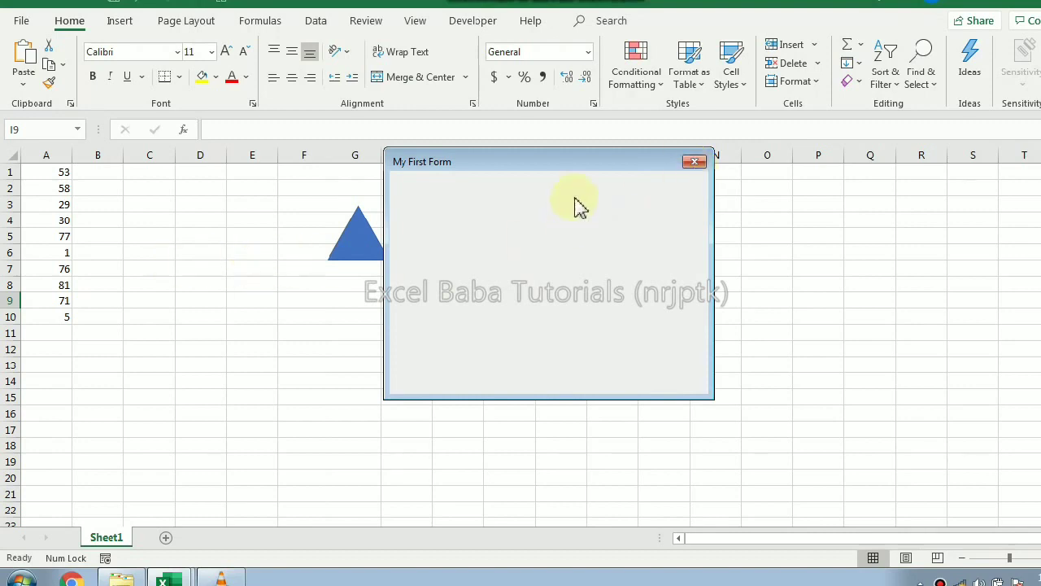
drag(537, 161, 706, 158)
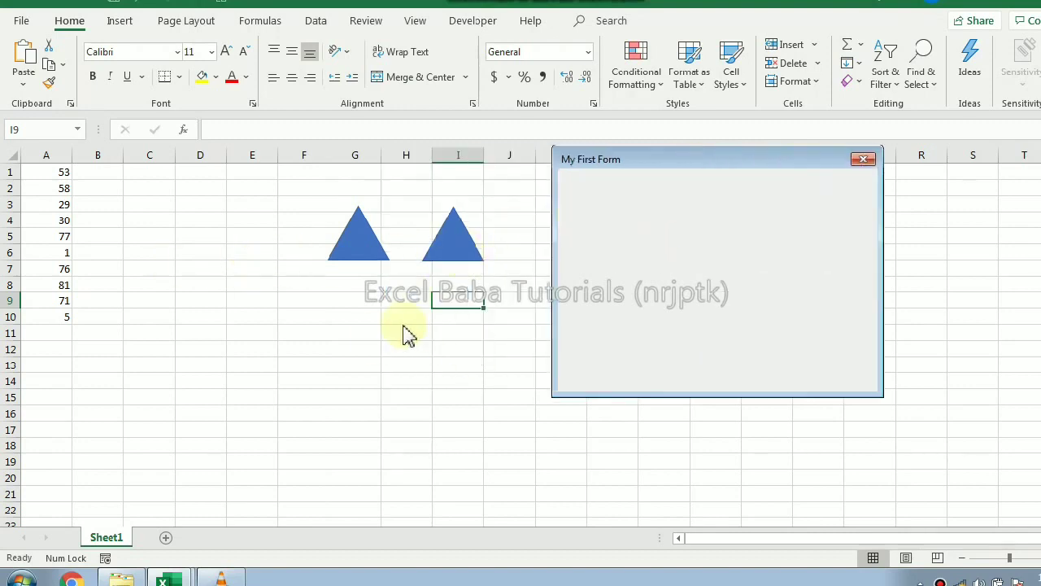
drag(739, 166, 701, 180)
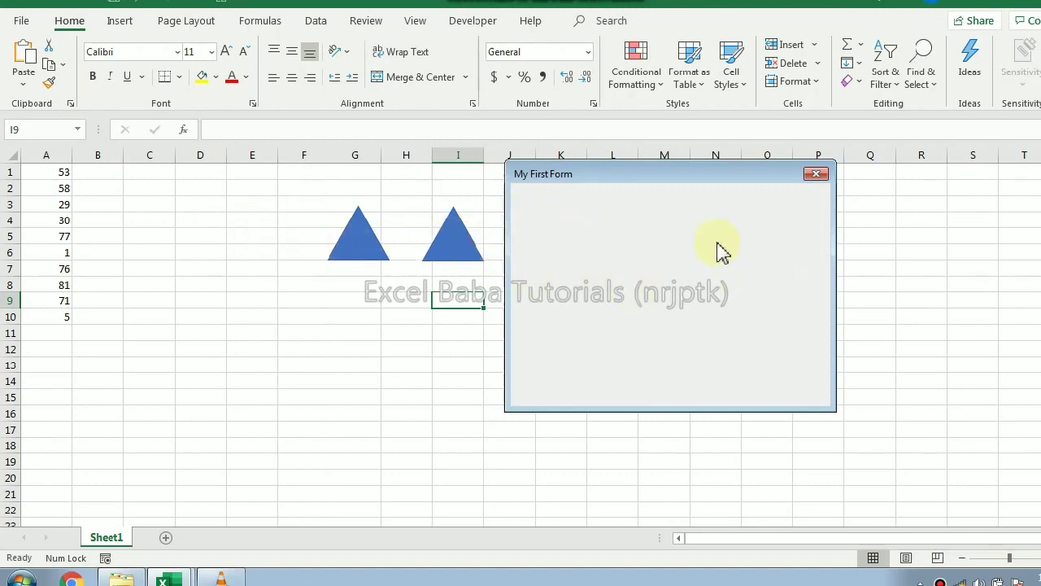
click(810, 174)
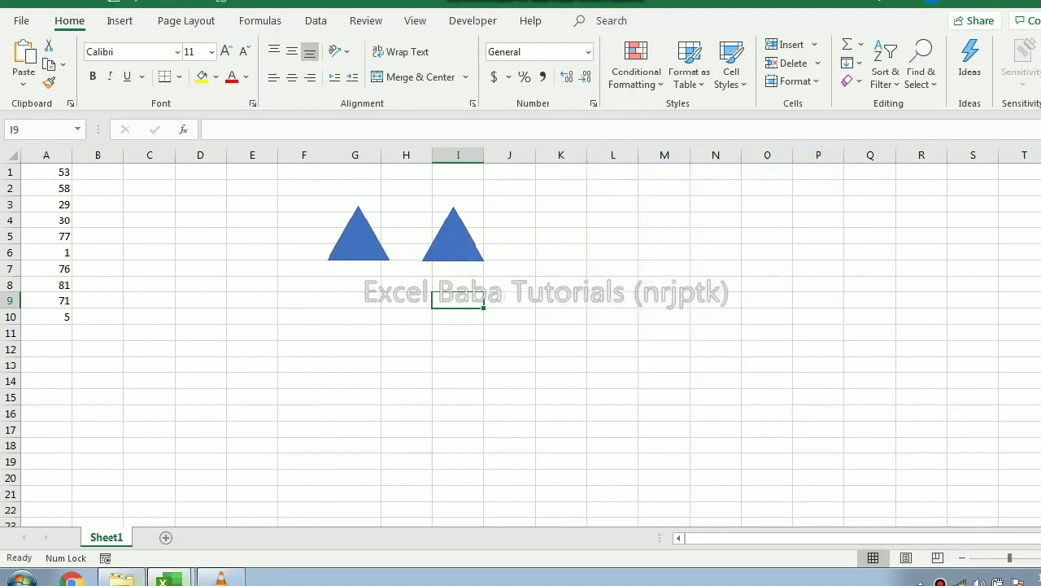
click(227, 546)
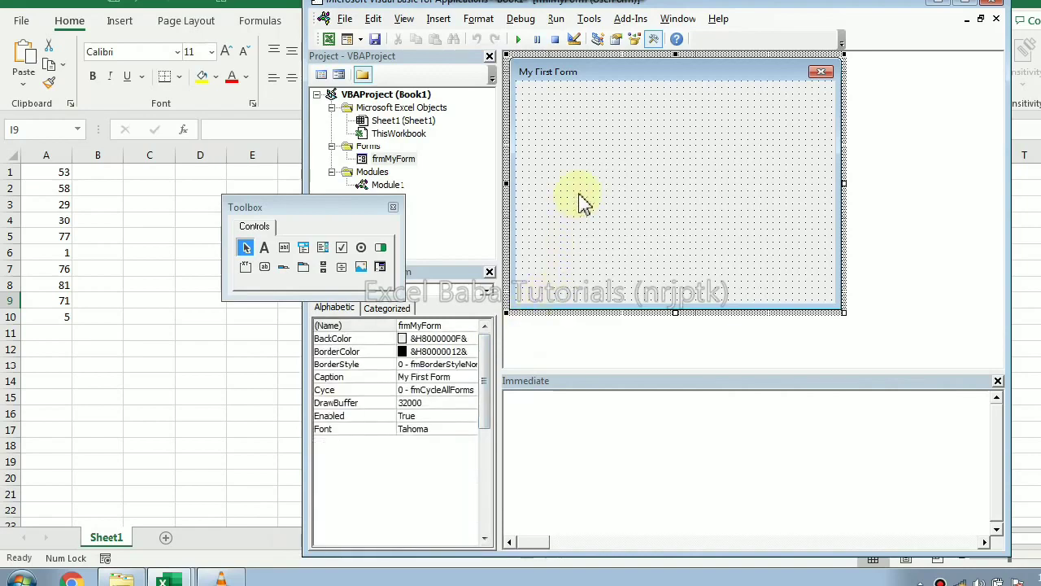
Move and enlarge the Toolbox, and bring up the Additional Controls list
mouse_move(303, 207)
mouse_down()
mouse_move(331, 140)
mouse_move(340, 79)
mouse_up()
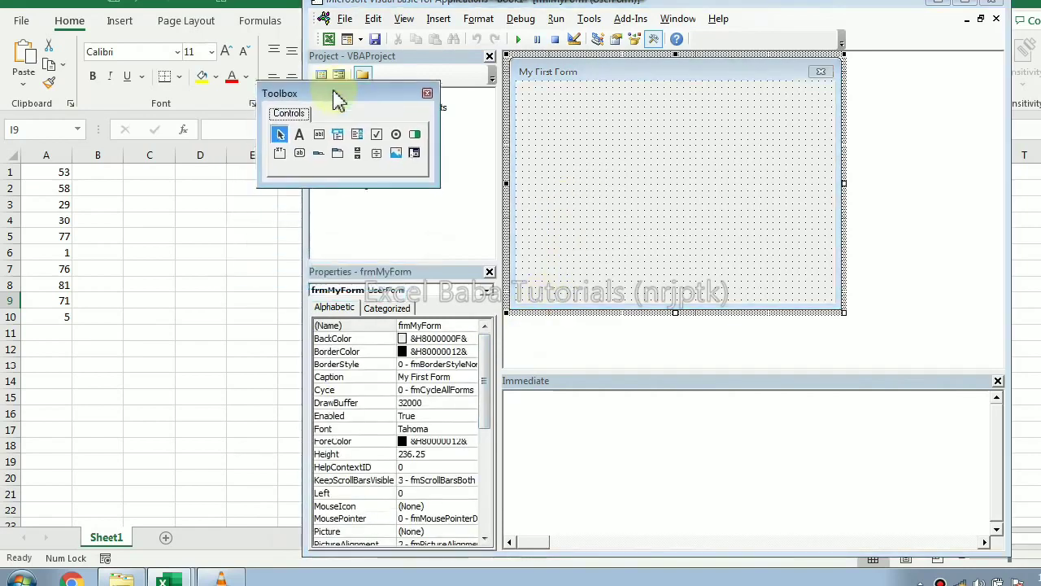
mouse_move(430, 189)
mouse_down()
mouse_move(439, 321)
mouse_move(437, 185)
mouse_up()
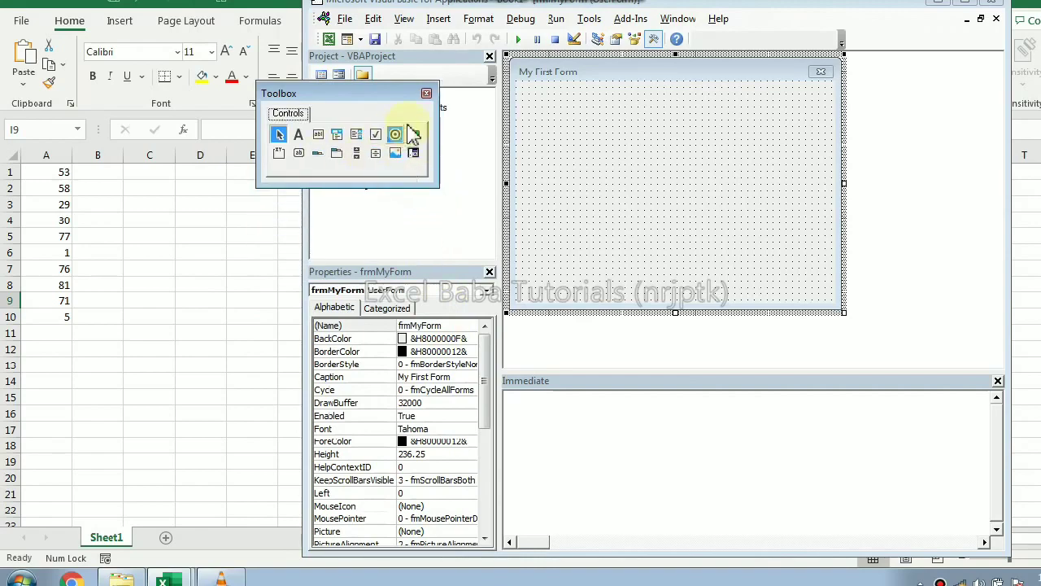
click(587, 19)
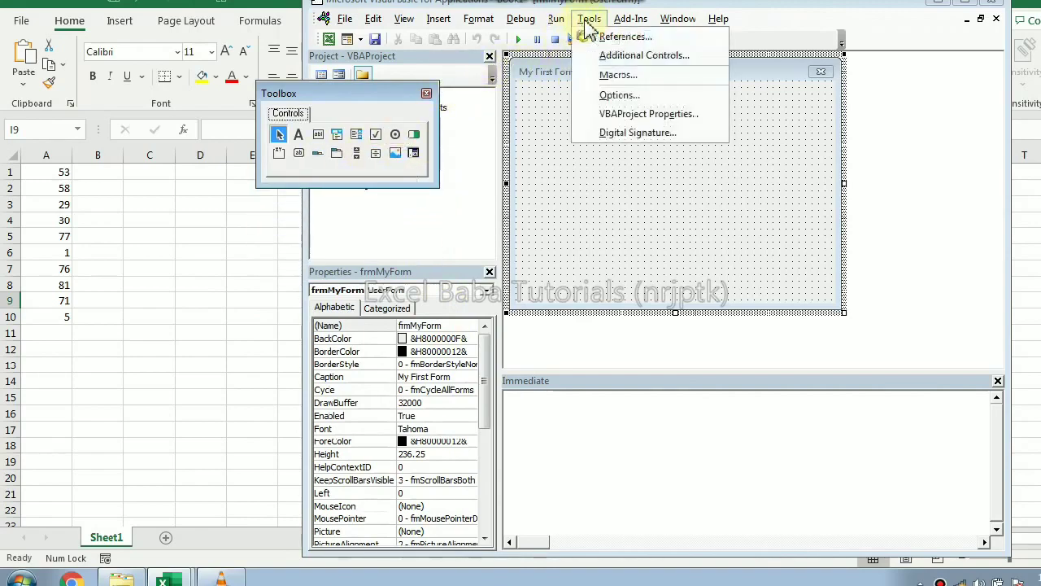
click(610, 54)
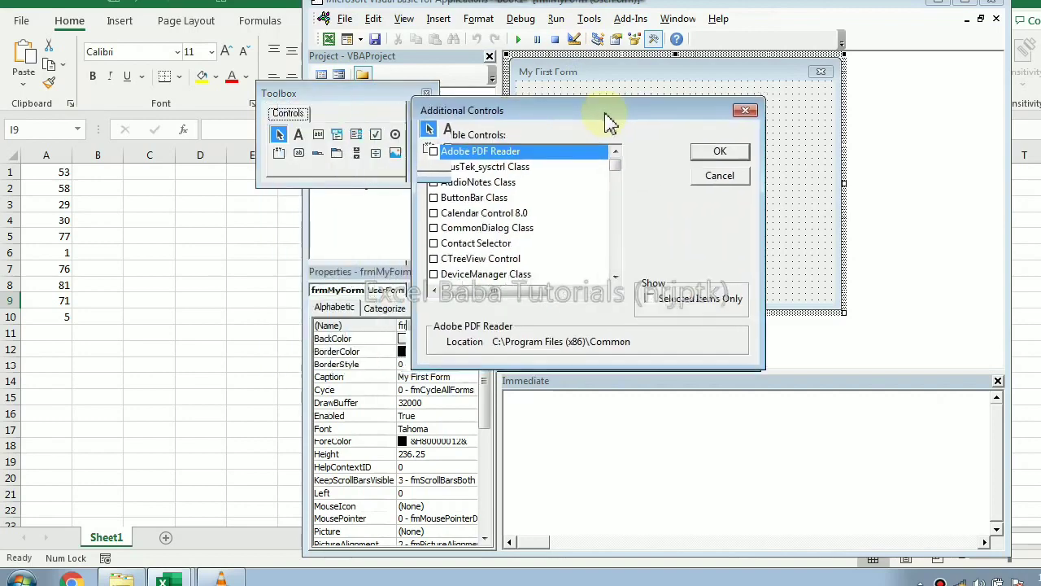
Browse the Available Controls list and tick Calendar Control 8.0
drag(462, 148, 697, 122)
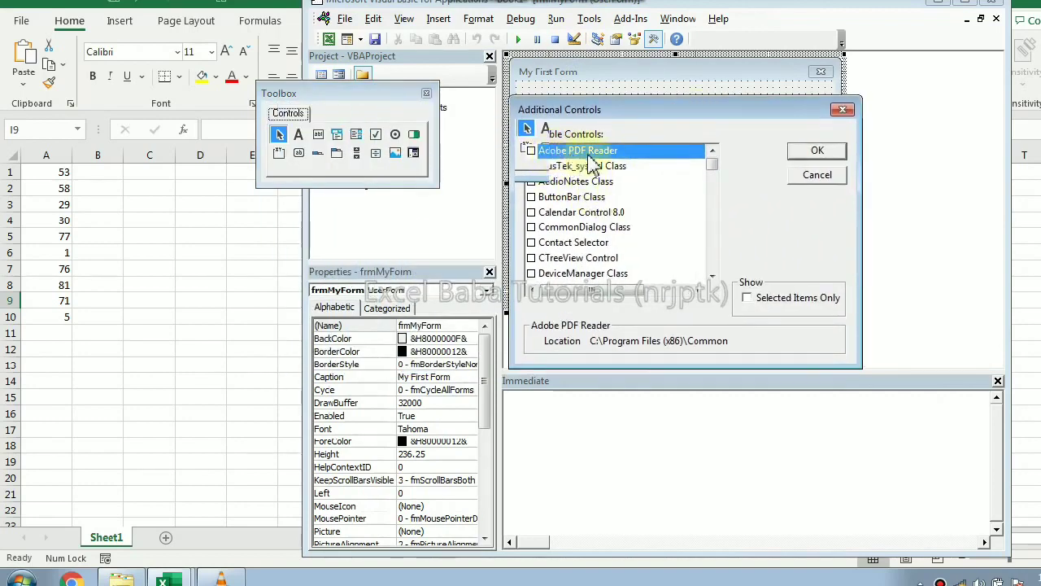
click(579, 213)
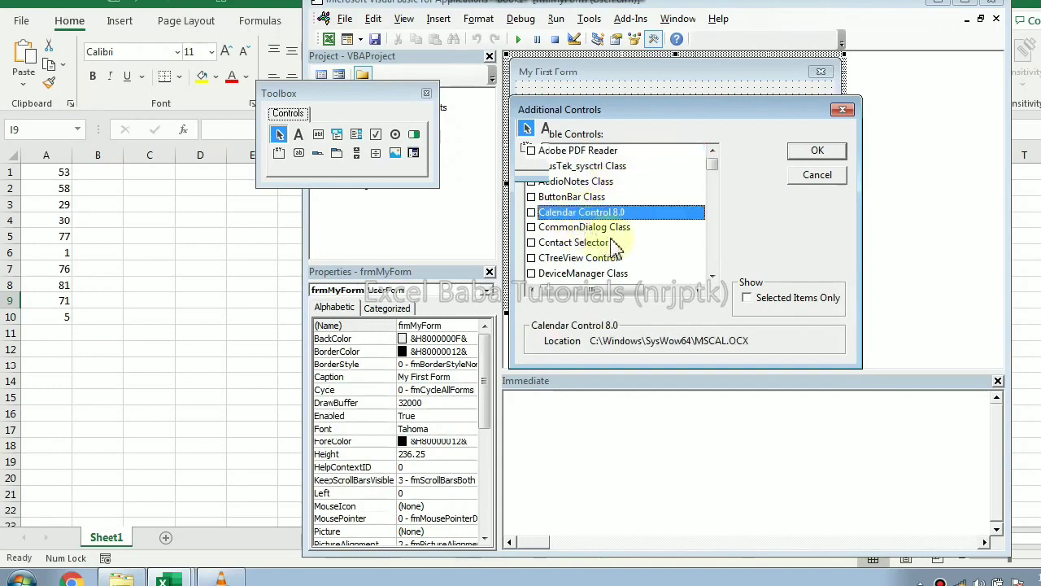
scroll(618, 244, down, 1)
scroll(606, 236, down, 1)
scroll(598, 226, down, 2)
scroll(592, 222, down, 2)
scroll(591, 223, down, 2)
scroll(591, 223, down, 3)
scroll(591, 223, down, 2)
scroll(591, 223, down, 2)
scroll(591, 223, down, 3)
scroll(592, 223, down, 3)
scroll(602, 232, down, 1)
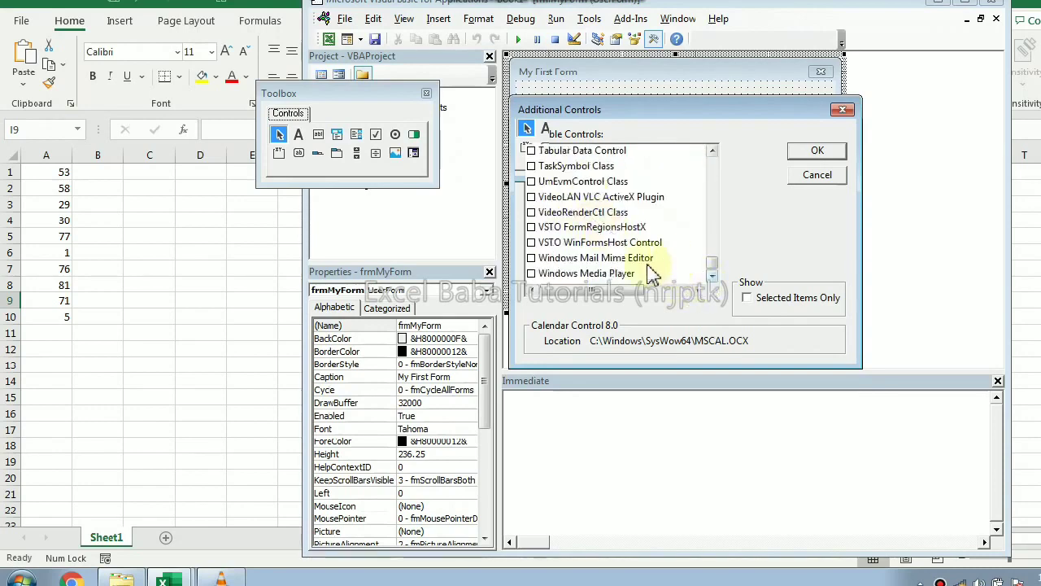
click(553, 227)
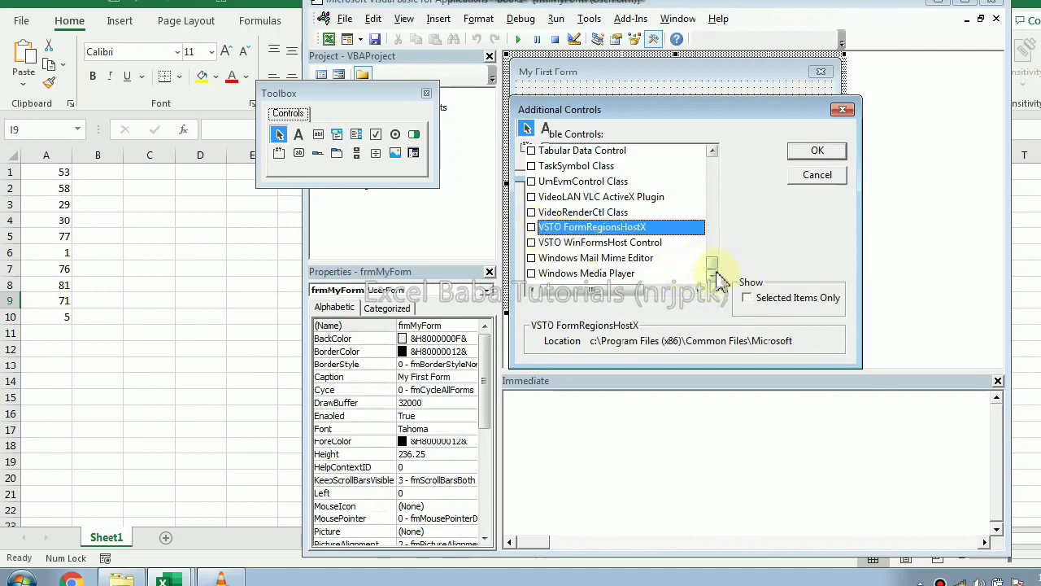
click(598, 274)
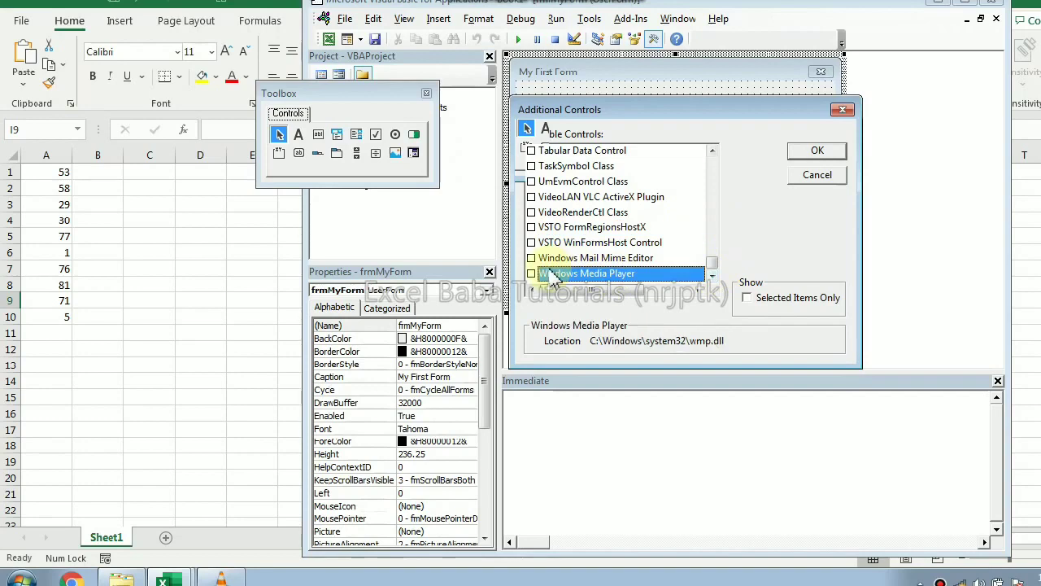
drag(712, 268, 719, 159)
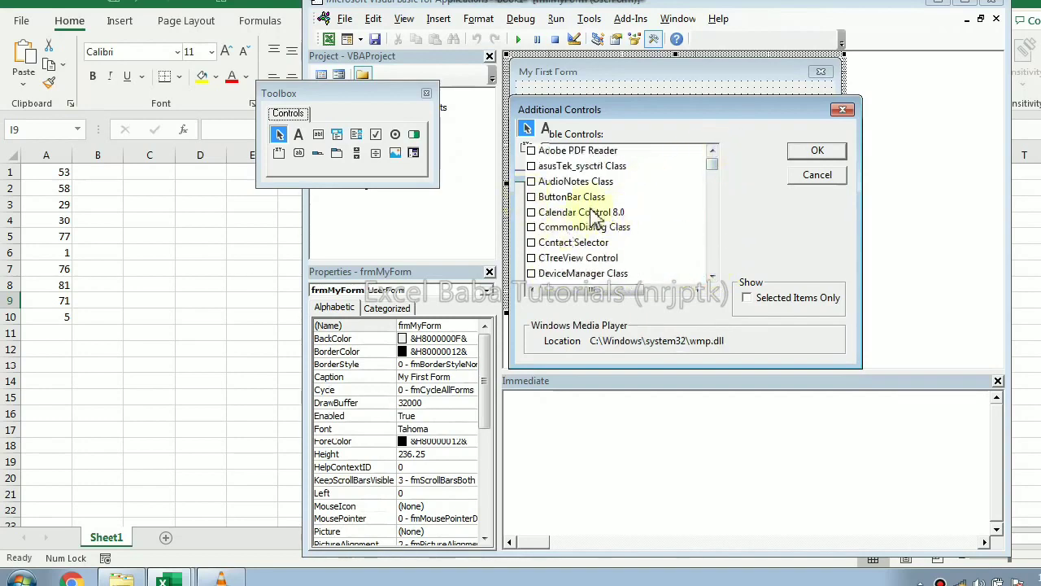
click(531, 213)
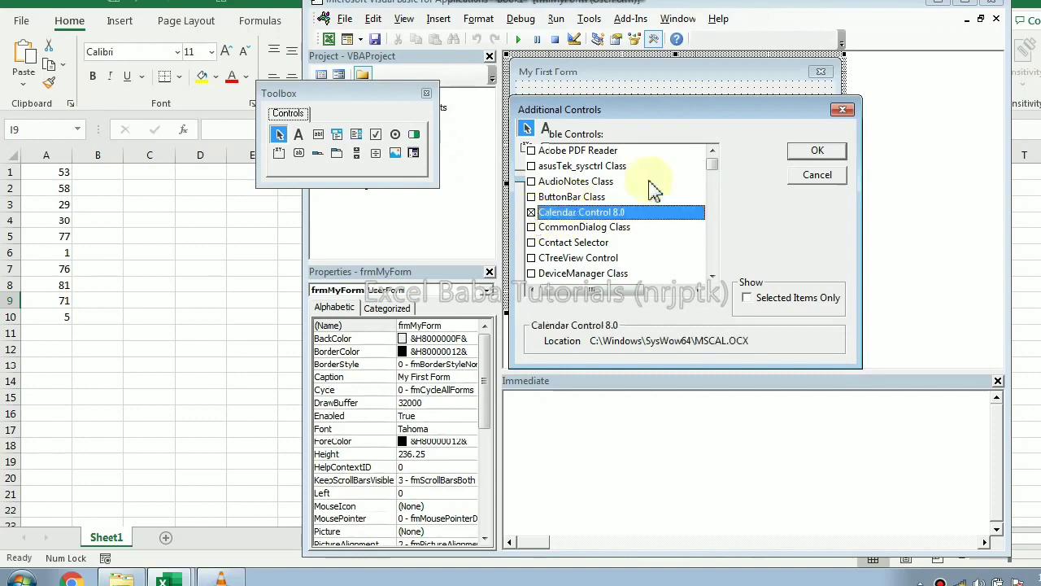
Confirm the Calendar control and draw a full-size calendar on the form
click(818, 152)
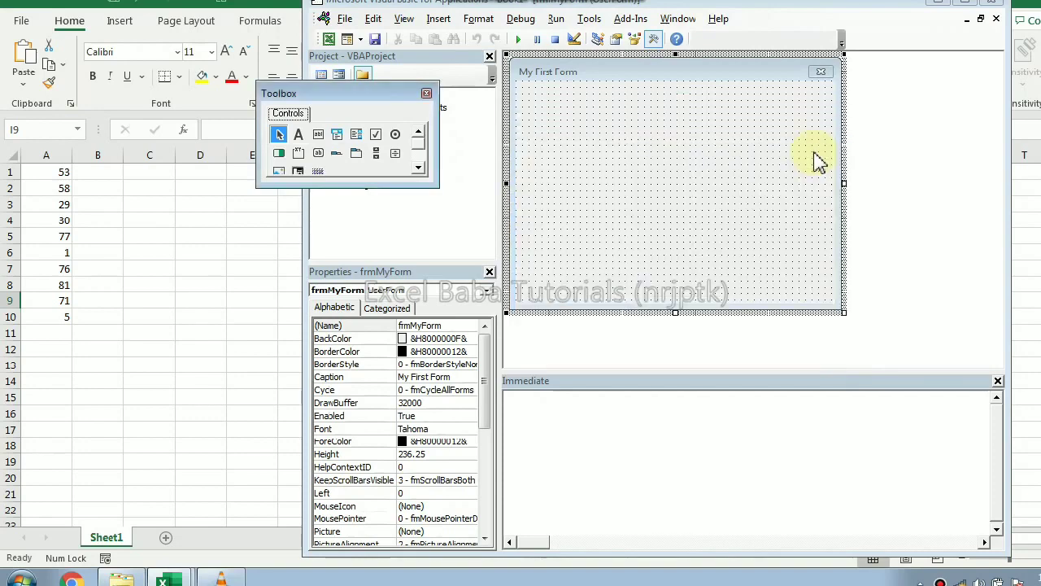
drag(416, 186, 421, 241)
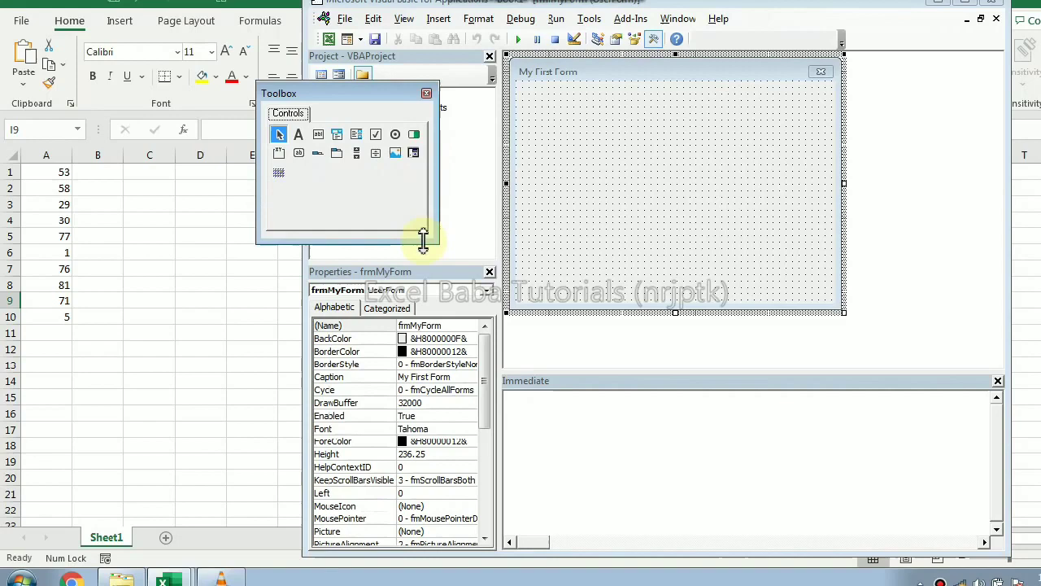
click(279, 173)
drag(563, 137, 717, 218)
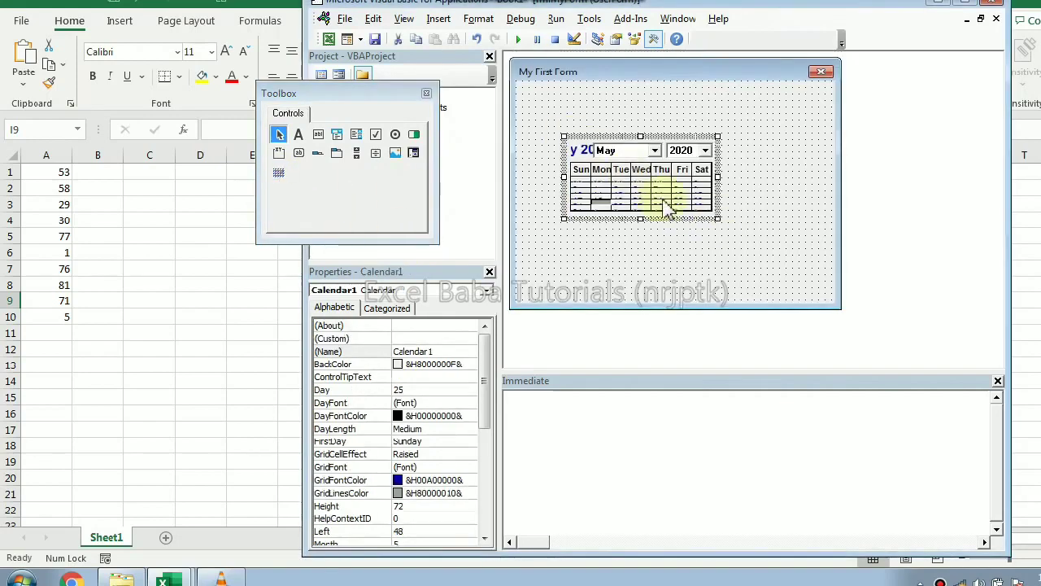
drag(719, 220, 757, 244)
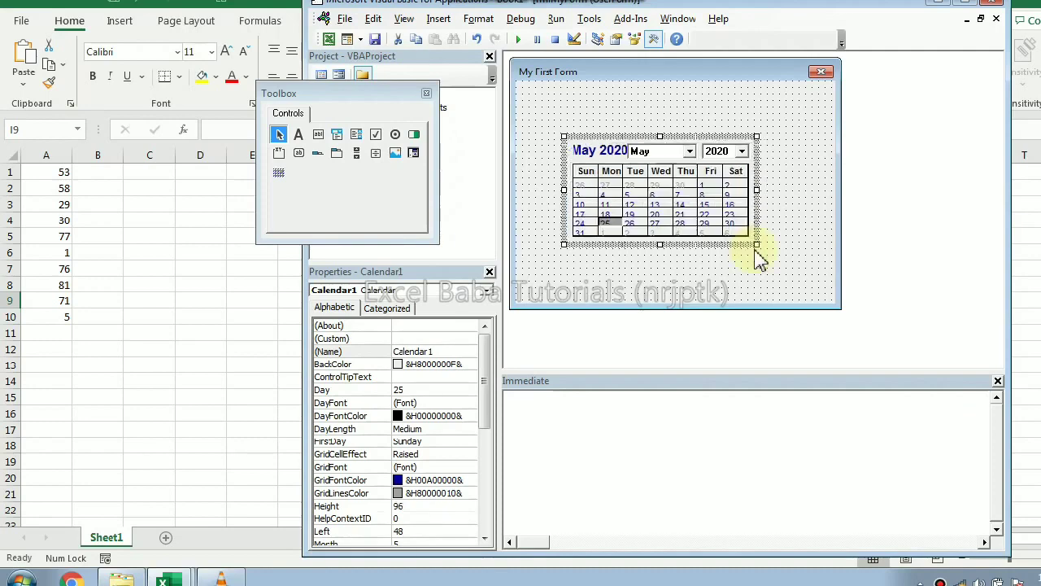
Run the form, pick 15 March 2022 on the calendar, and close it
click(521, 42)
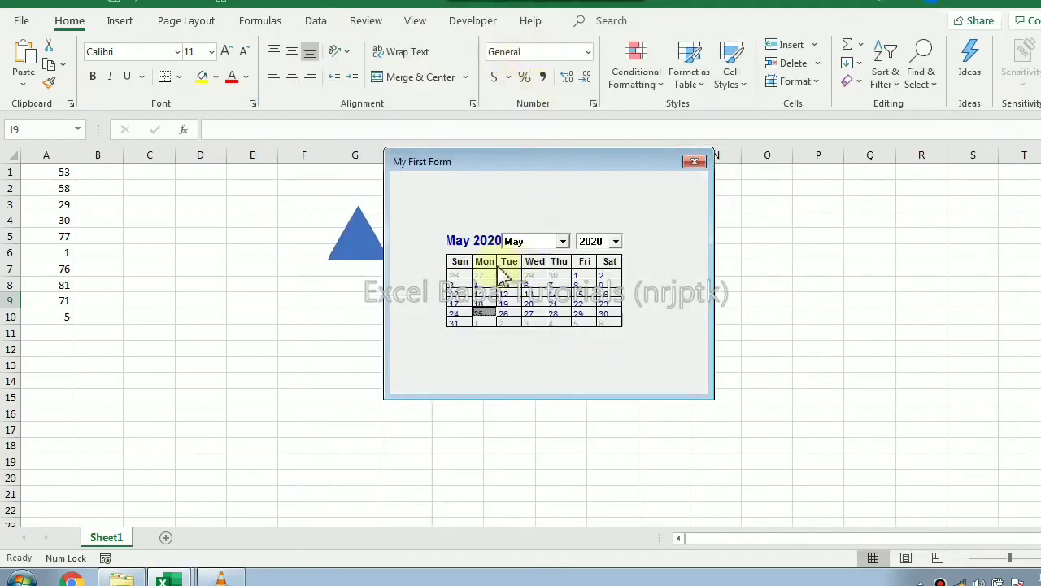
click(537, 241)
click(518, 278)
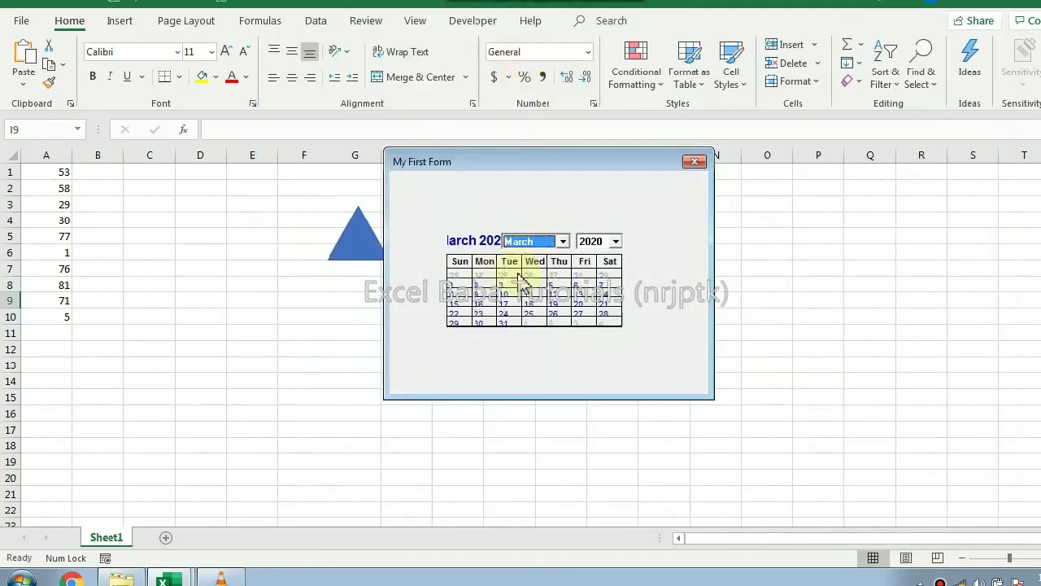
click(588, 241)
click(592, 282)
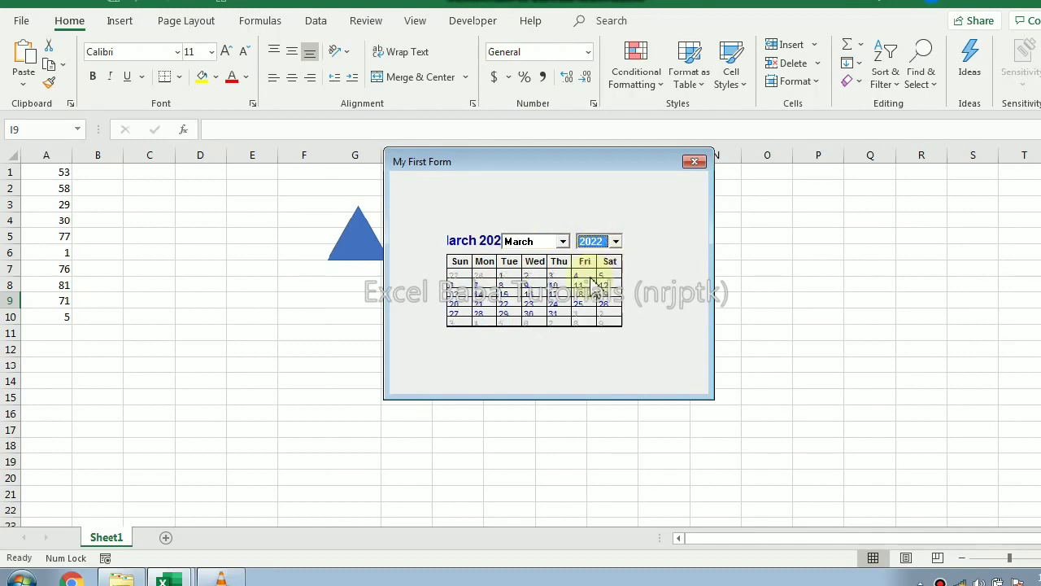
click(512, 293)
click(694, 161)
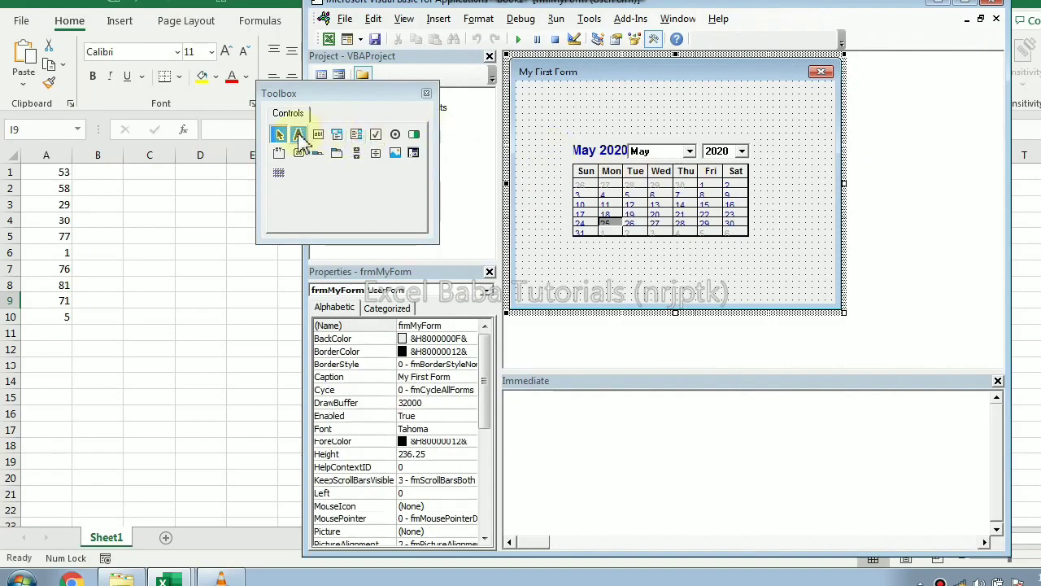
Draw a label and a text box side by side at the top of the form
click(299, 134)
drag(530, 97, 647, 128)
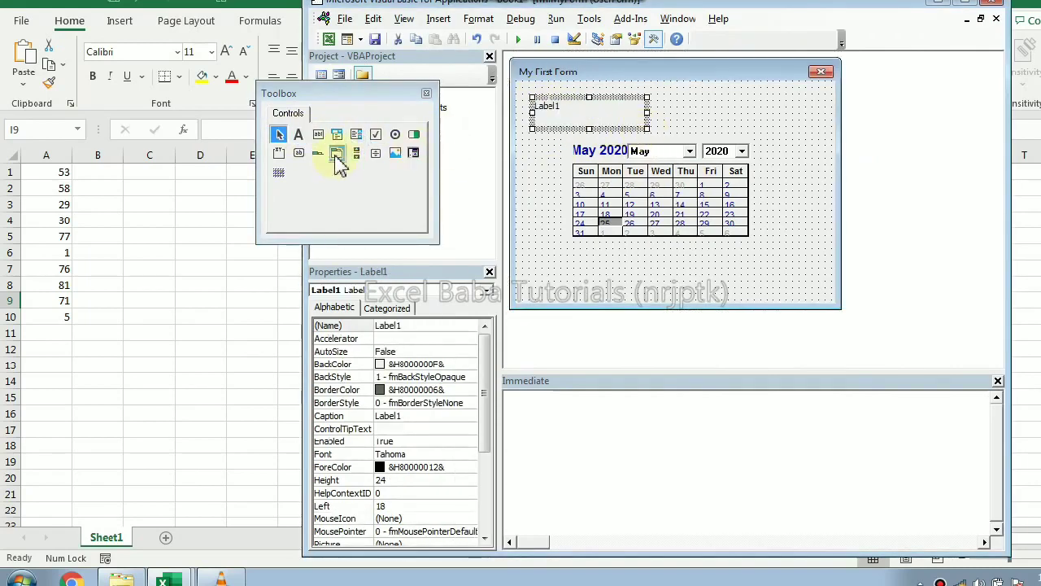
click(318, 135)
mouse_move(670, 96)
mouse_down()
mouse_move(725, 120)
mouse_move(788, 128)
mouse_up()
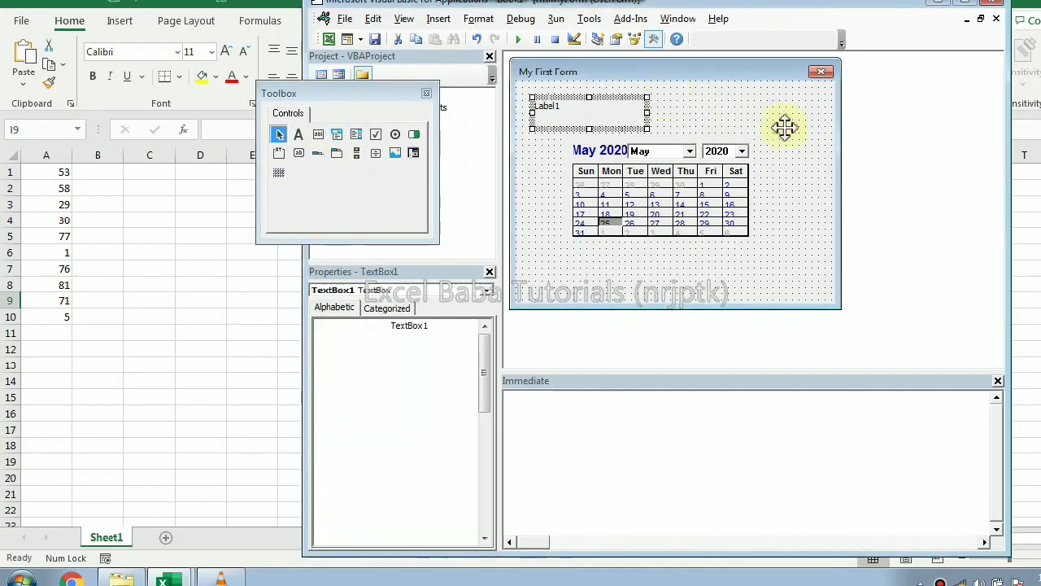
click(586, 115)
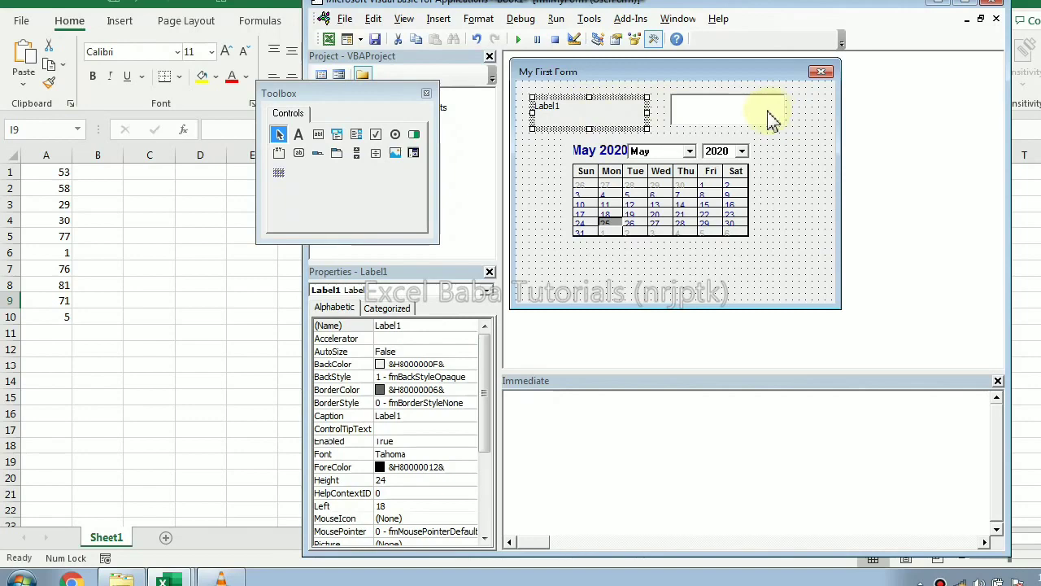
click(742, 121)
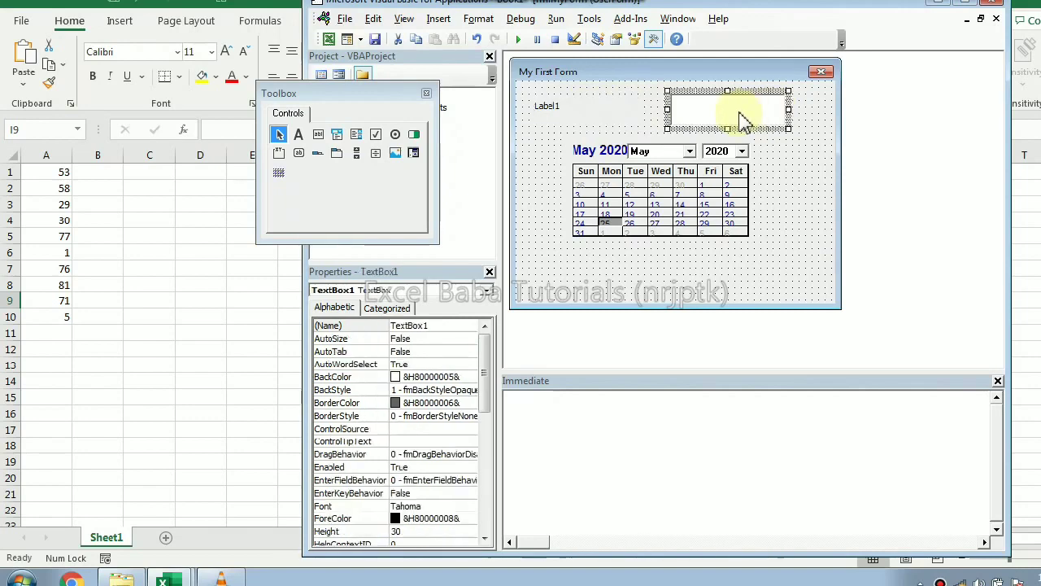
Add a combo box below the calendar, a list box to its right, and a checkbox
click(337, 135)
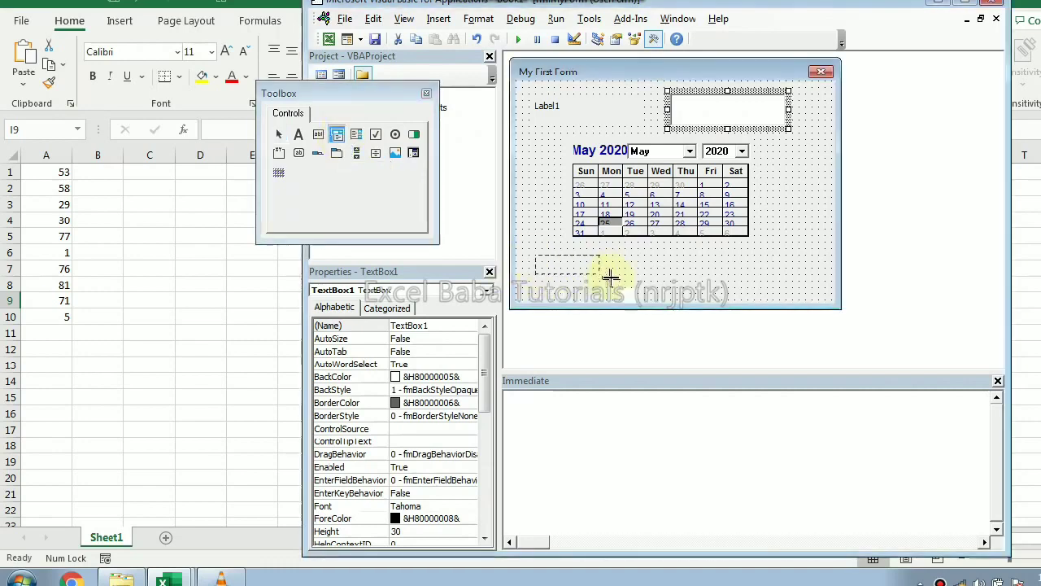
drag(532, 253, 640, 283)
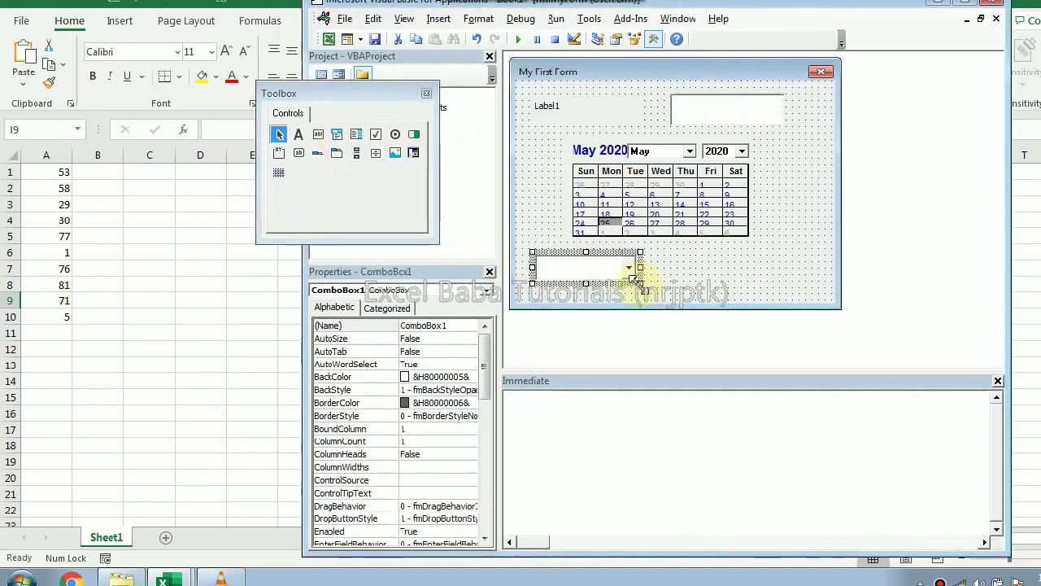
click(355, 134)
drag(757, 162, 821, 263)
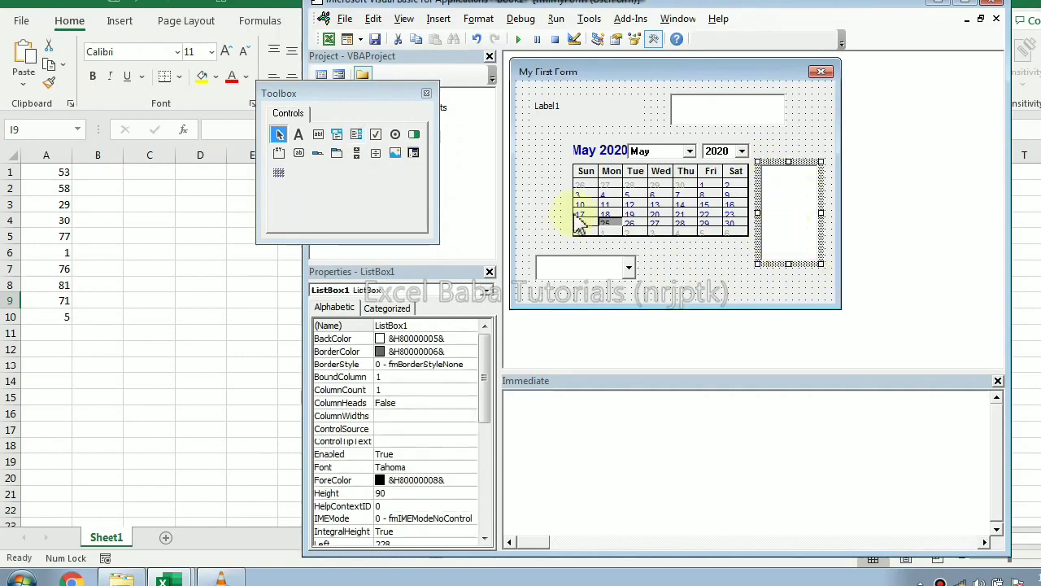
click(375, 135)
drag(661, 252, 731, 289)
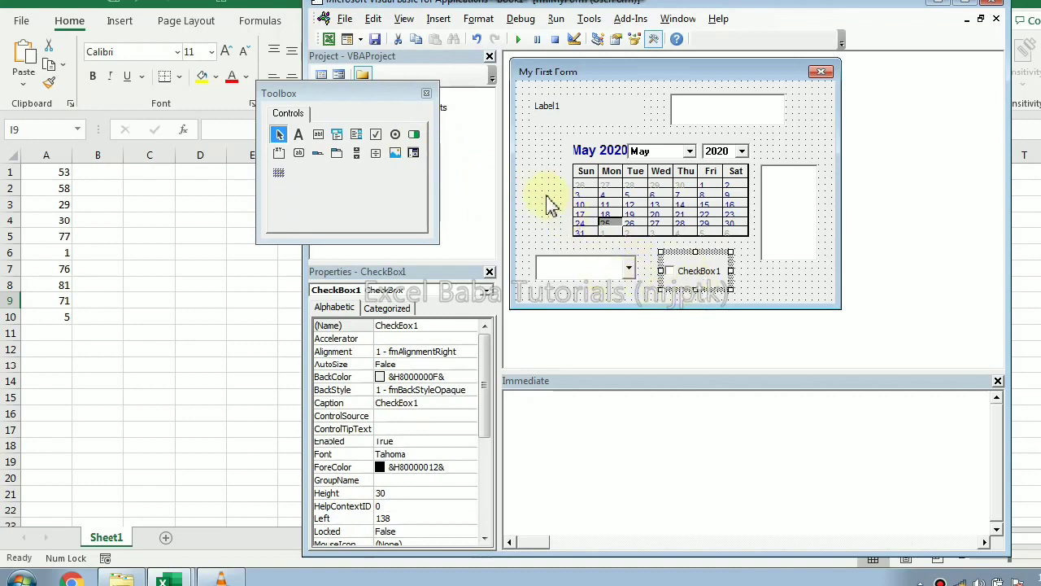
Rename Label1 to lblId and change its caption to Hello
click(604, 80)
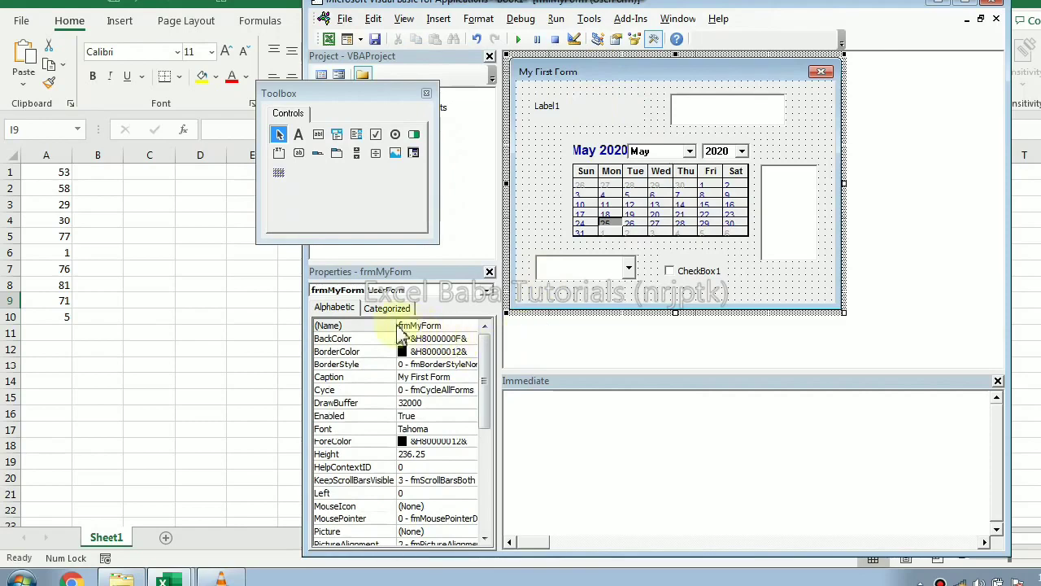
click(567, 124)
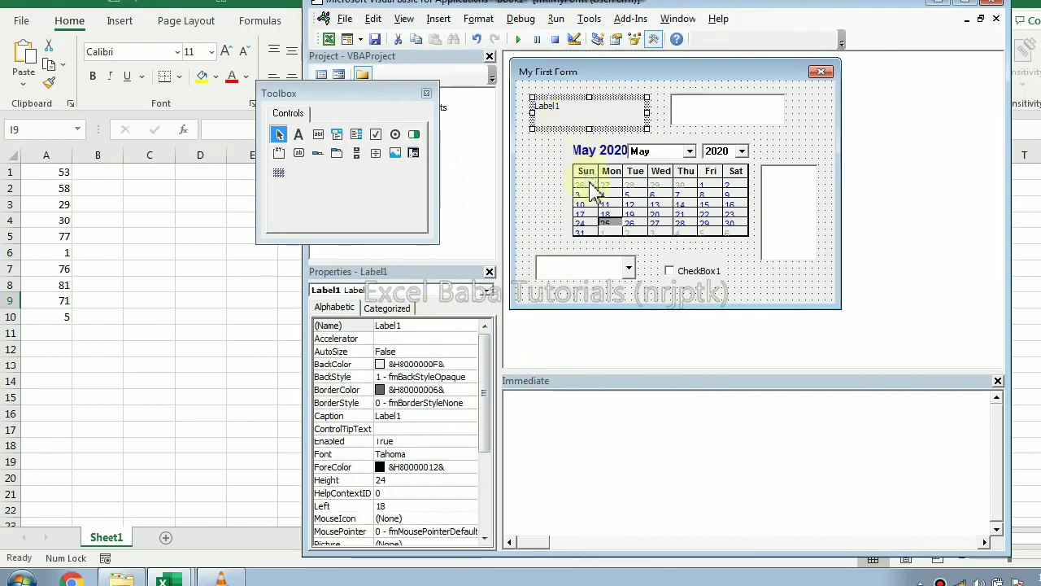
click(408, 326)
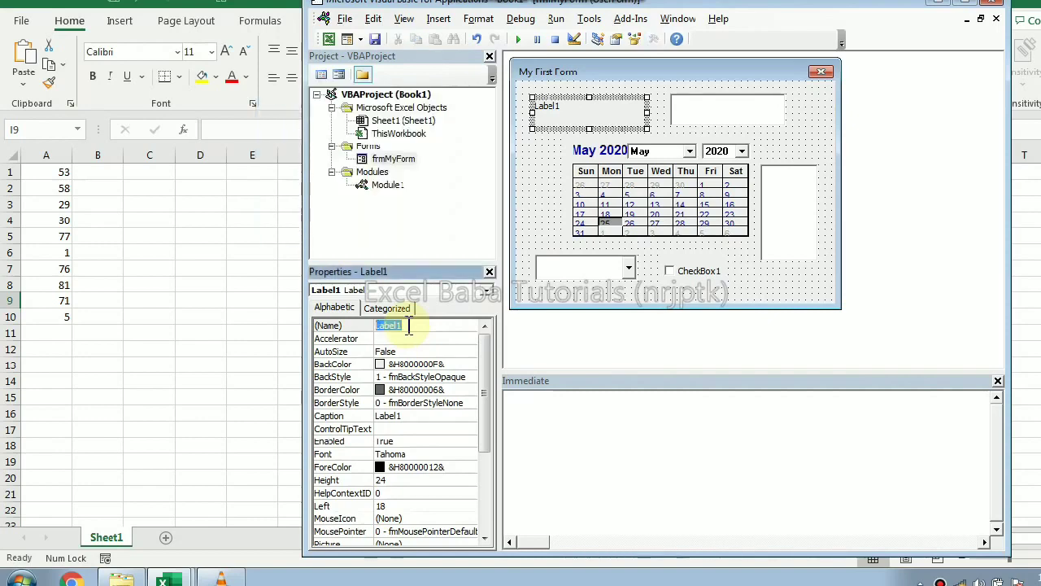
text(lblI)
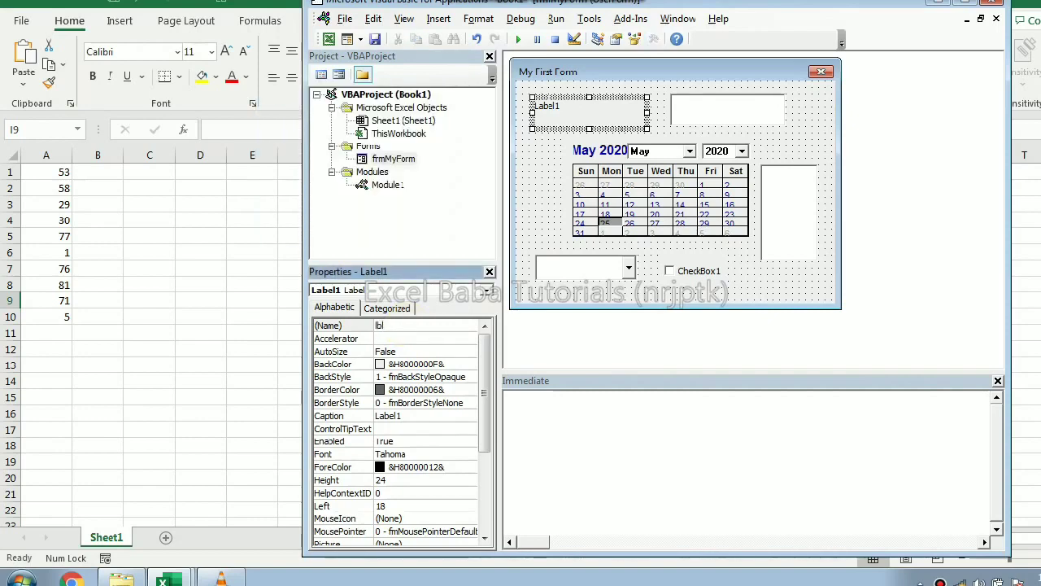
text(d)
key(Return)
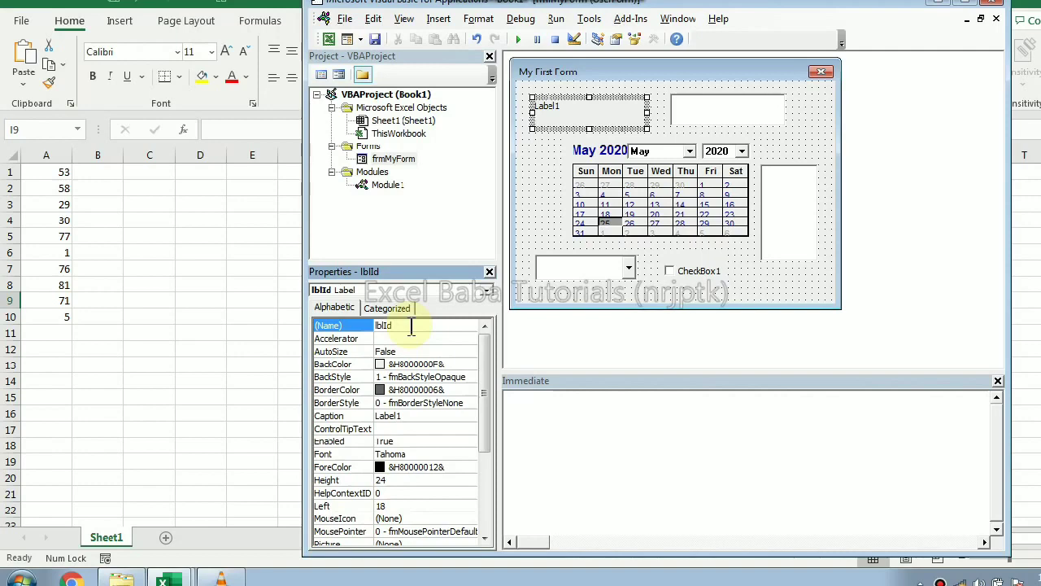
click(407, 415)
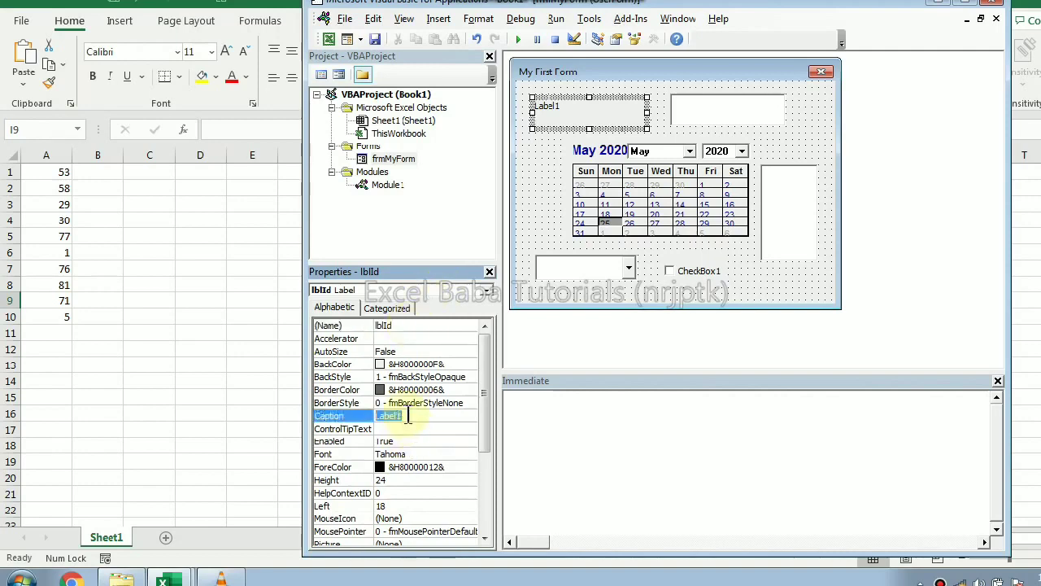
text(Hello)
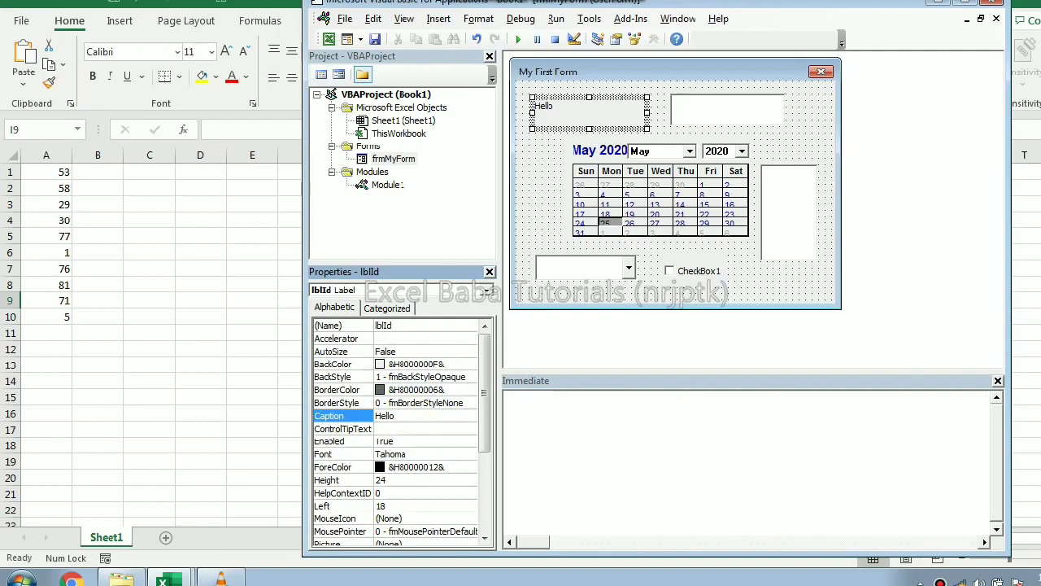
click(733, 126)
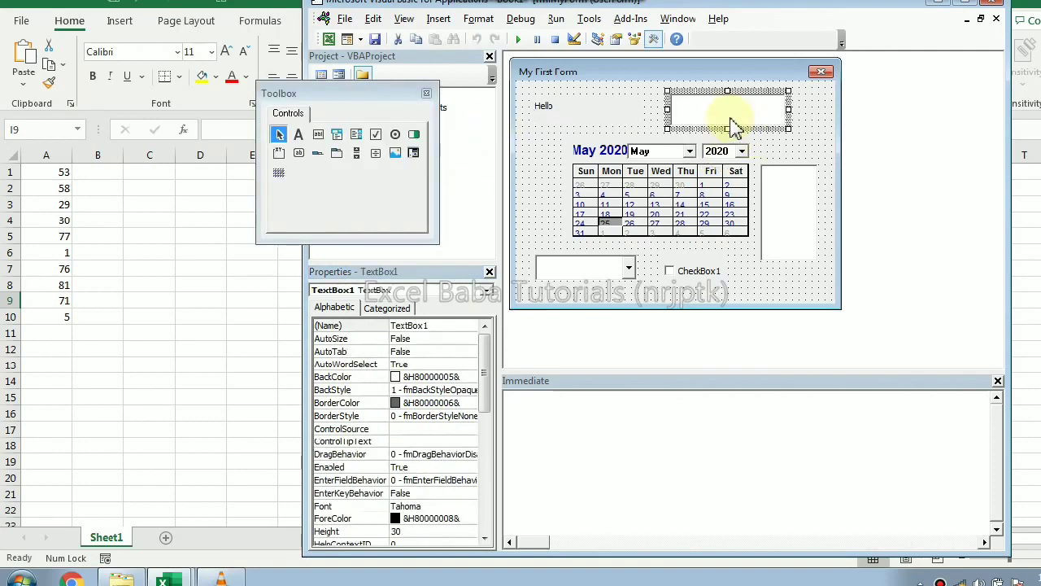
Rename TextBox1 to txtId and set its Text property to Hello
click(409, 325)
text(txtId)
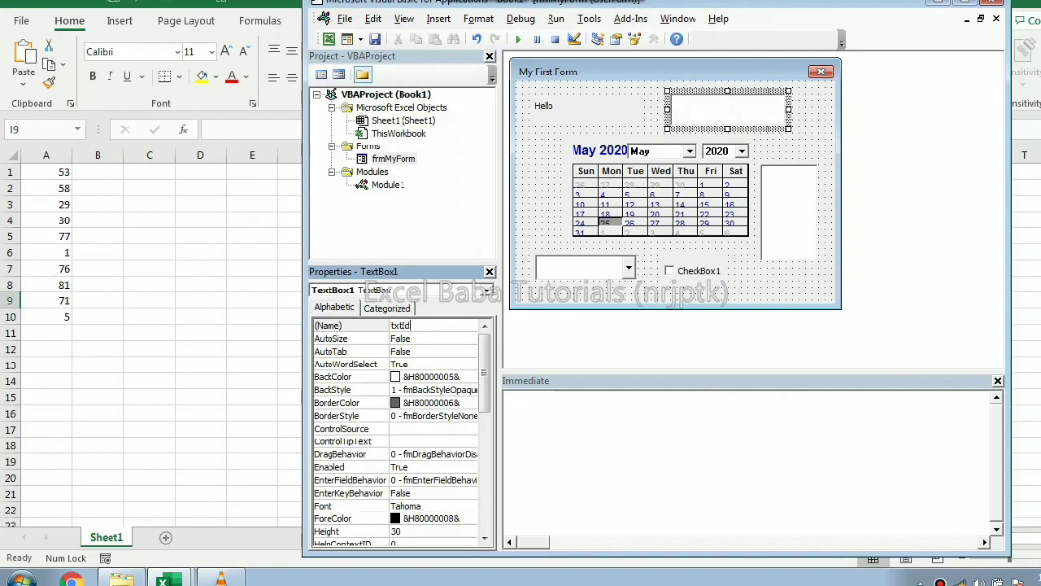
key(Return)
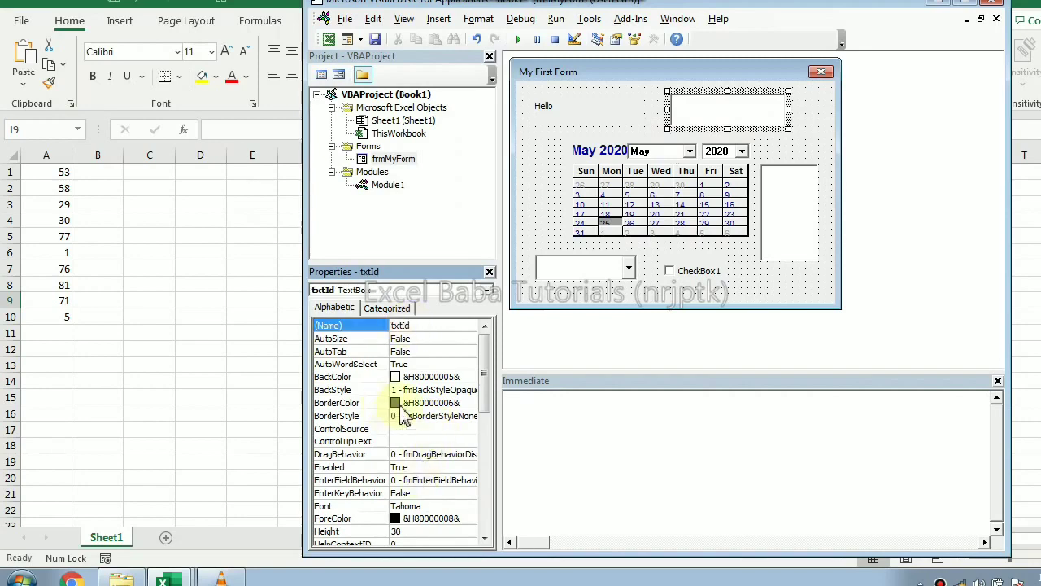
scroll(415, 419, down, 3)
scroll(415, 419, down, 3)
scroll(414, 419, down, 2)
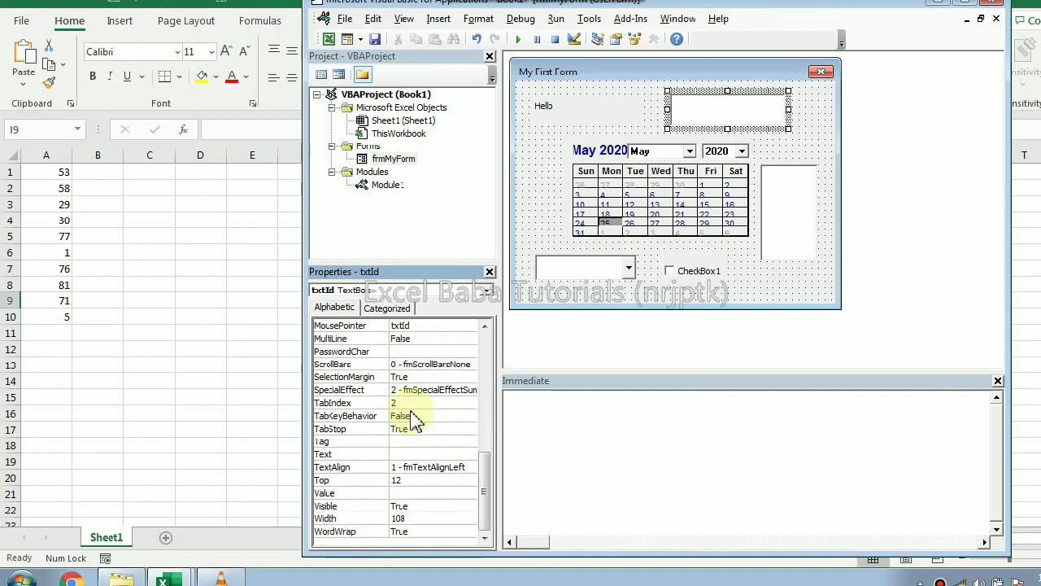
click(414, 453)
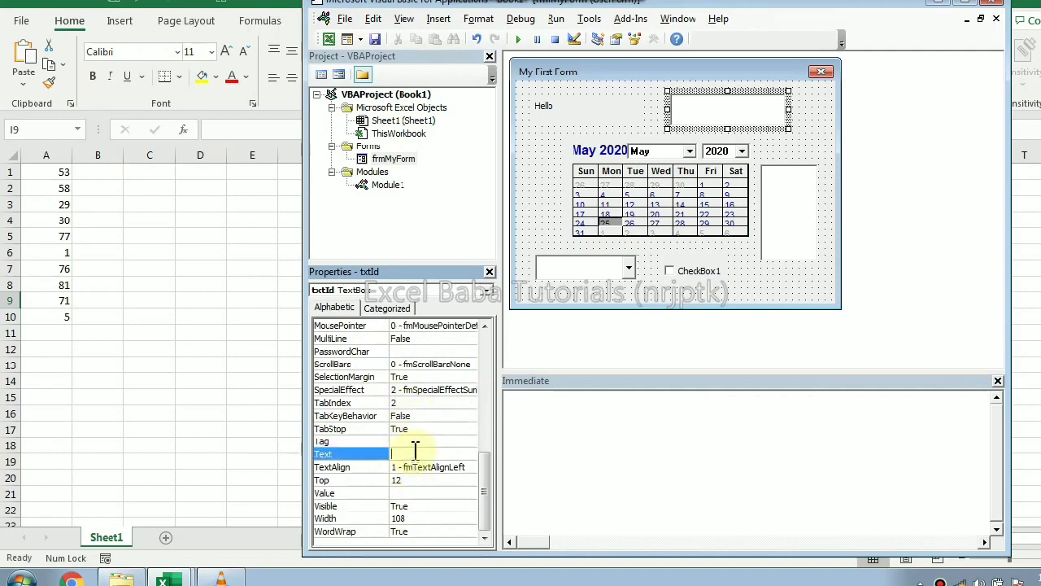
text(Hello)
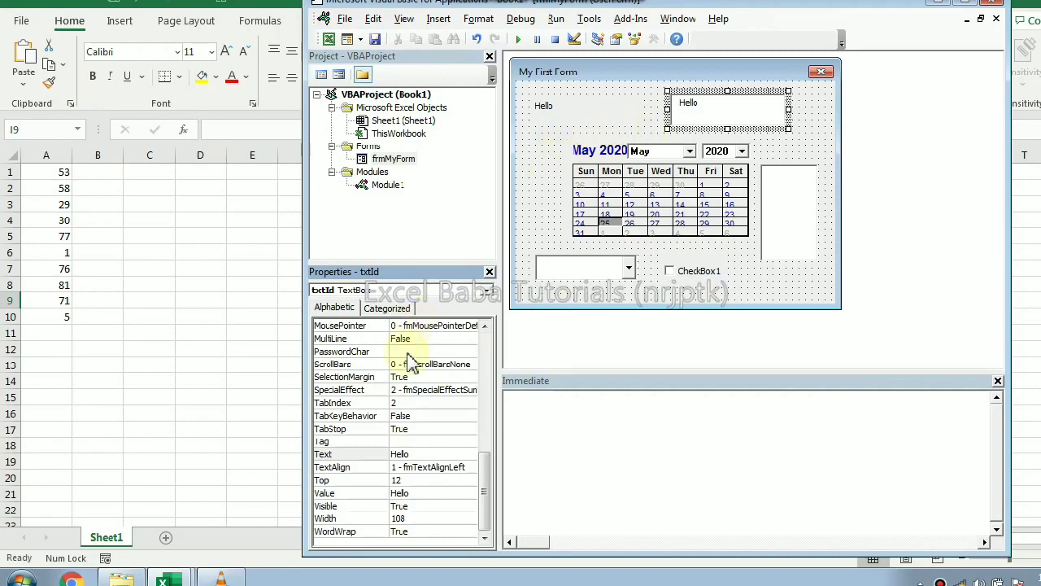
drag(484, 498, 510, 346)
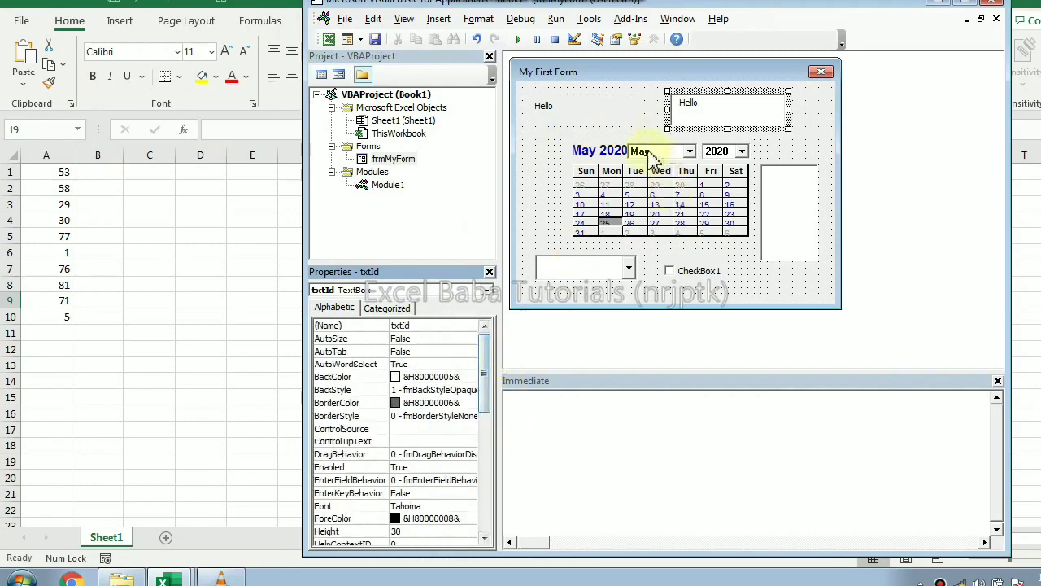
Check the Hello label and text box, then select CheckBox1's name for editing
click(557, 146)
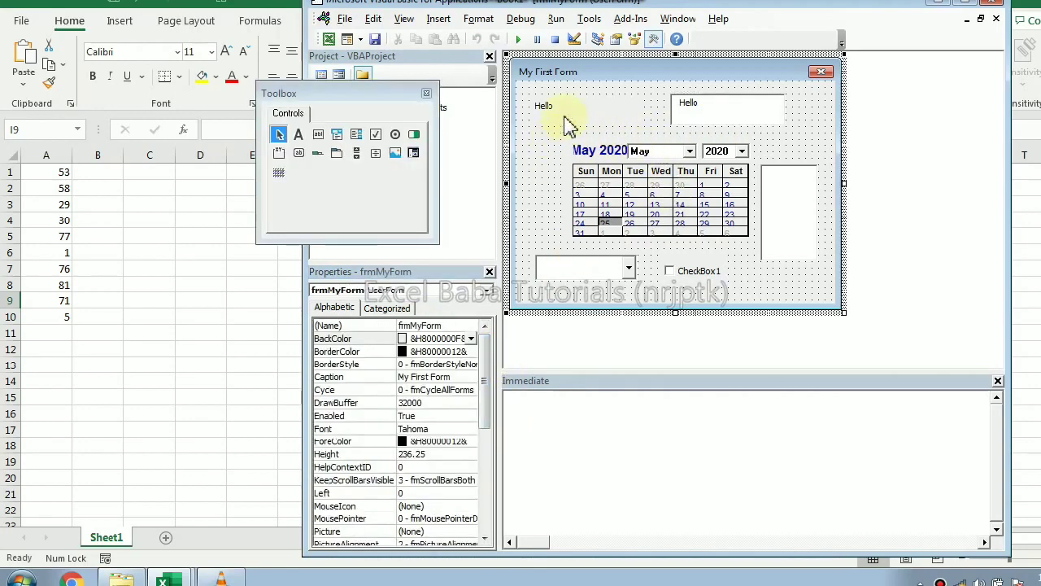
click(569, 124)
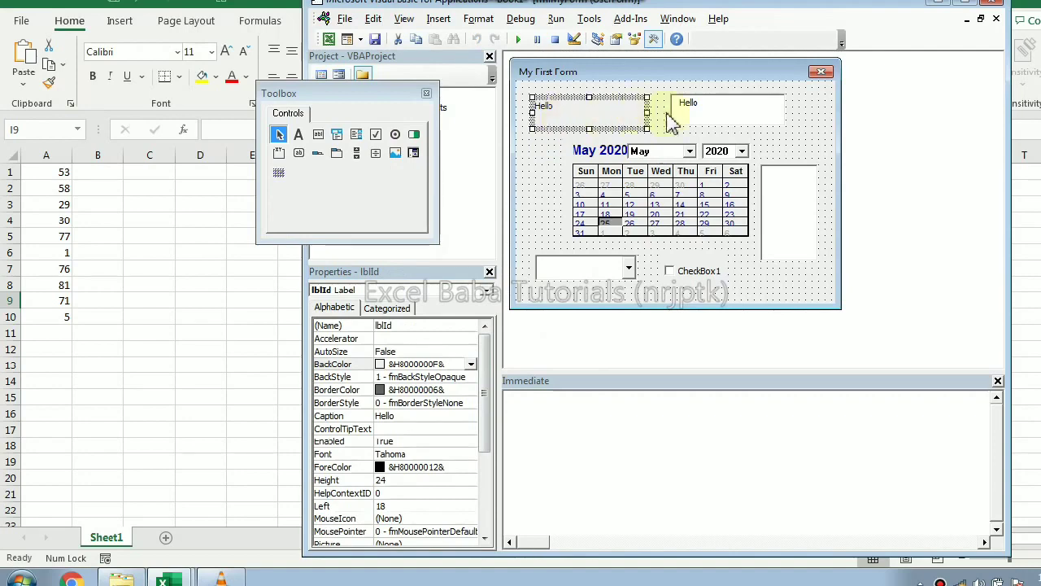
click(692, 122)
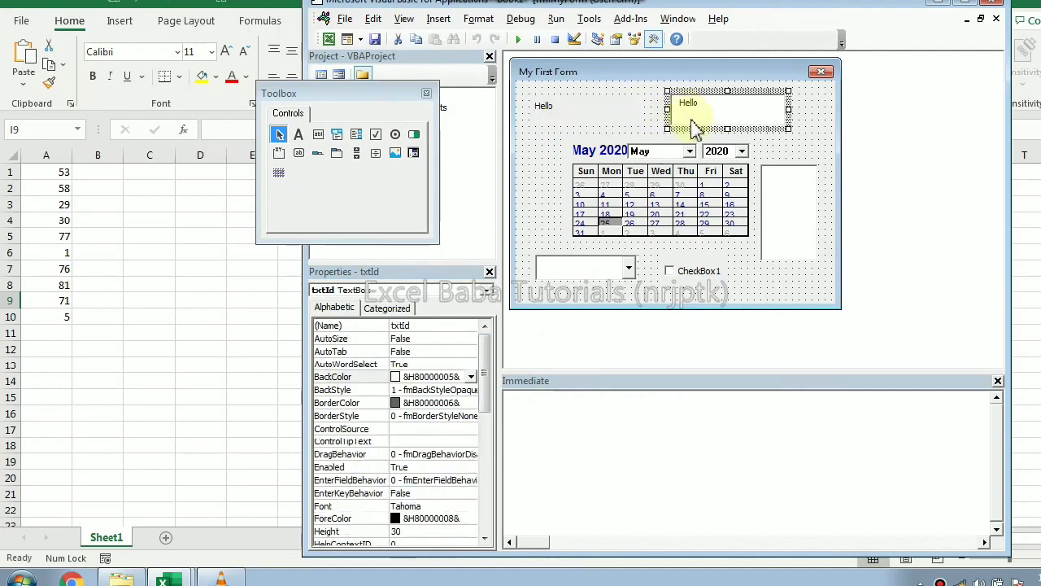
click(680, 277)
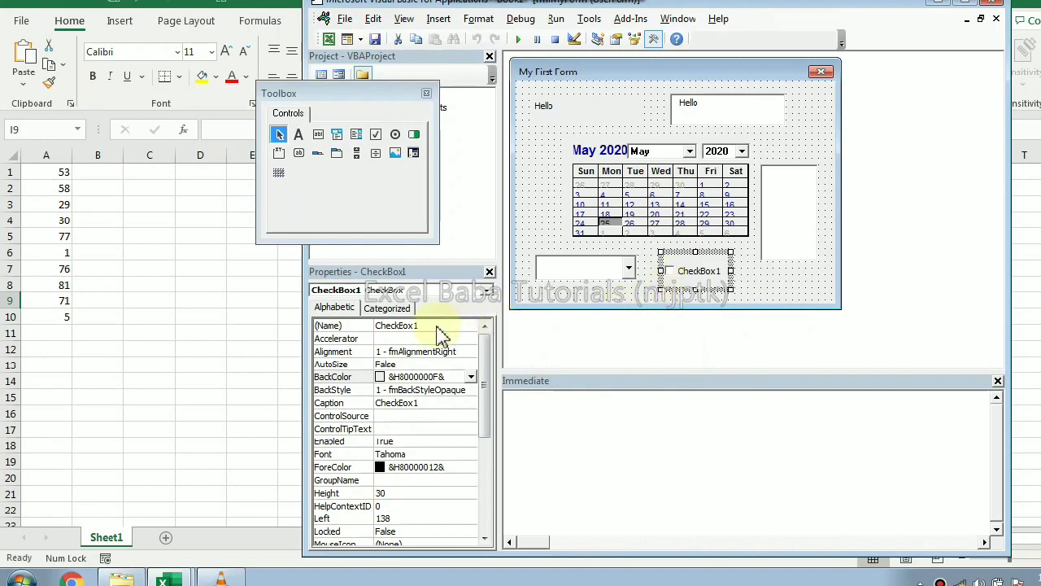
click(410, 327)
Name the checkbox chkBox1, caption it Hello, and run the form
text(chkBo)
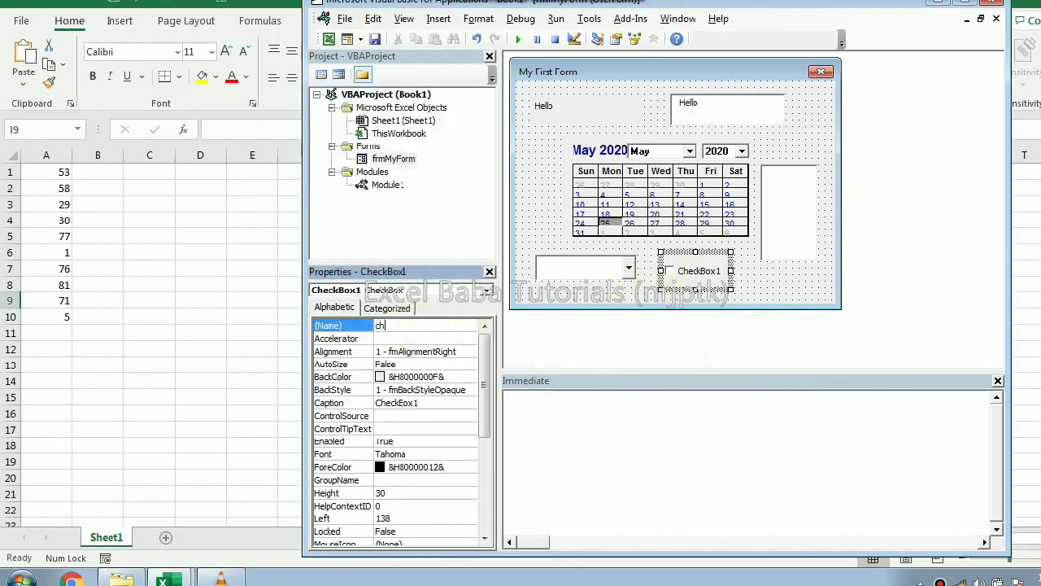
text(x1)
key(Return)
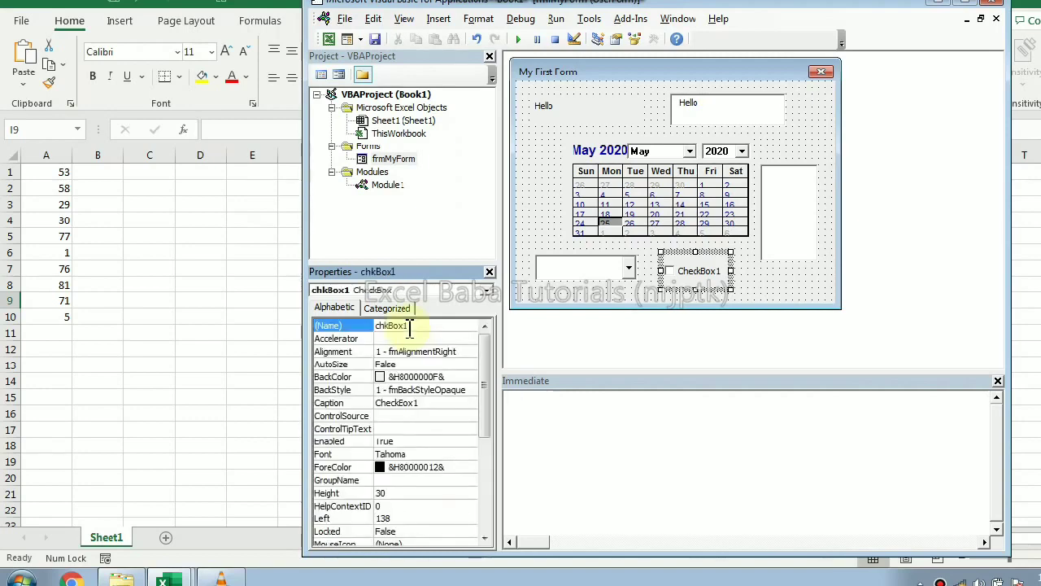
double_click(429, 405)
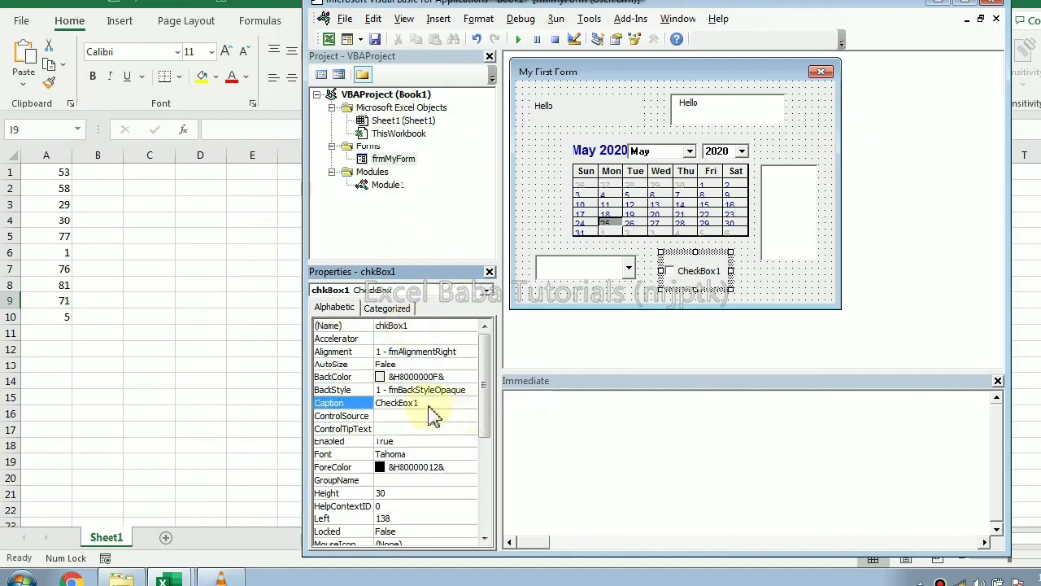
text(Hello)
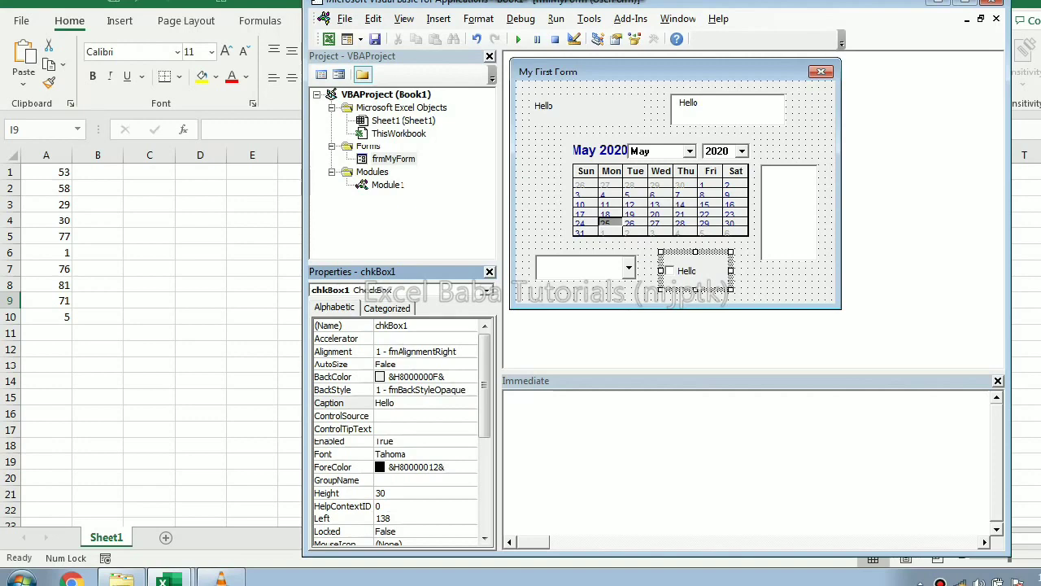
click(679, 279)
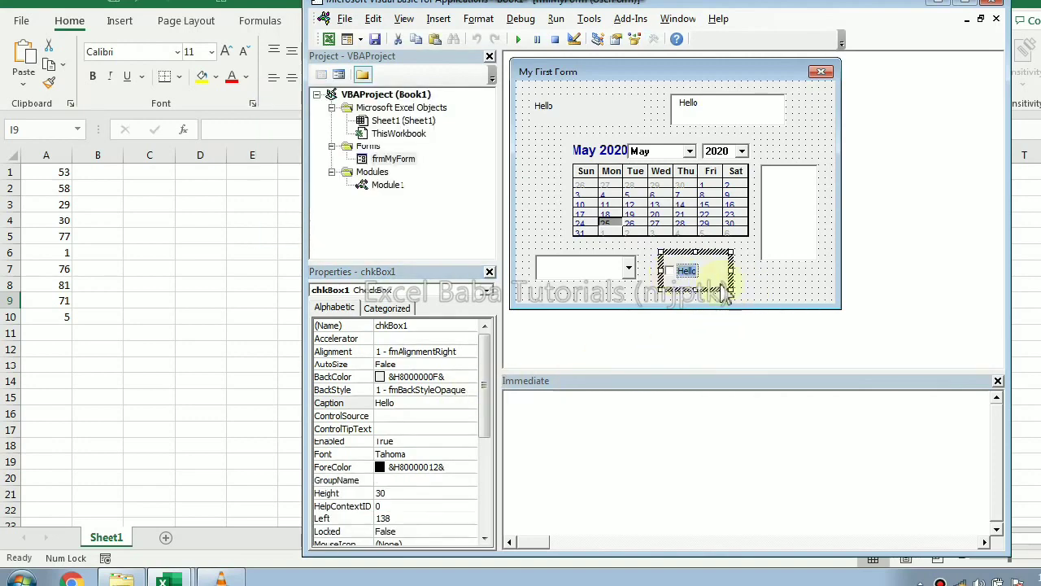
click(777, 284)
click(676, 275)
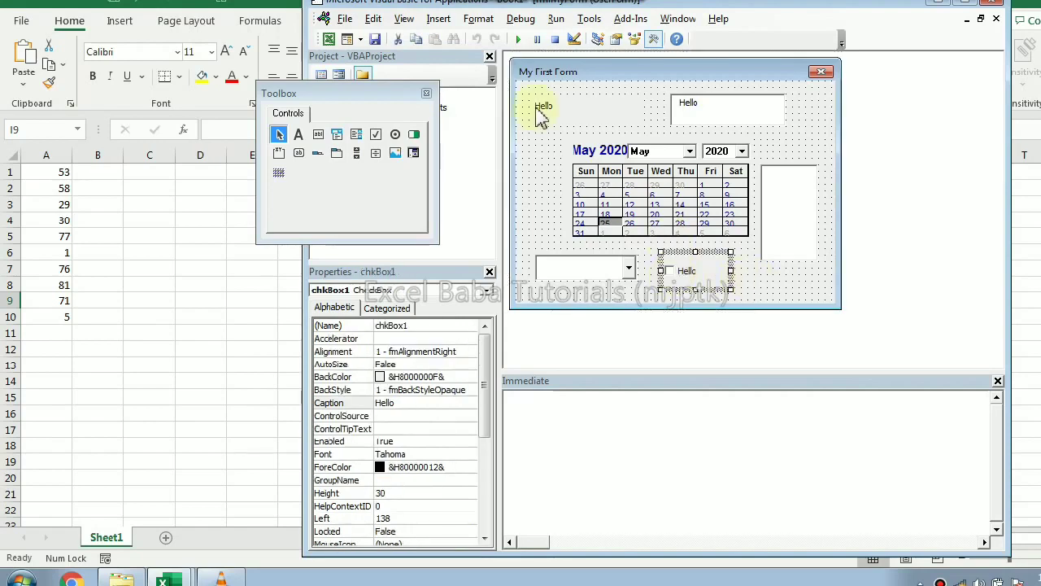
click(518, 39)
Tick the Hello checkbox on the running form, then close the form to return to design view
click(545, 362)
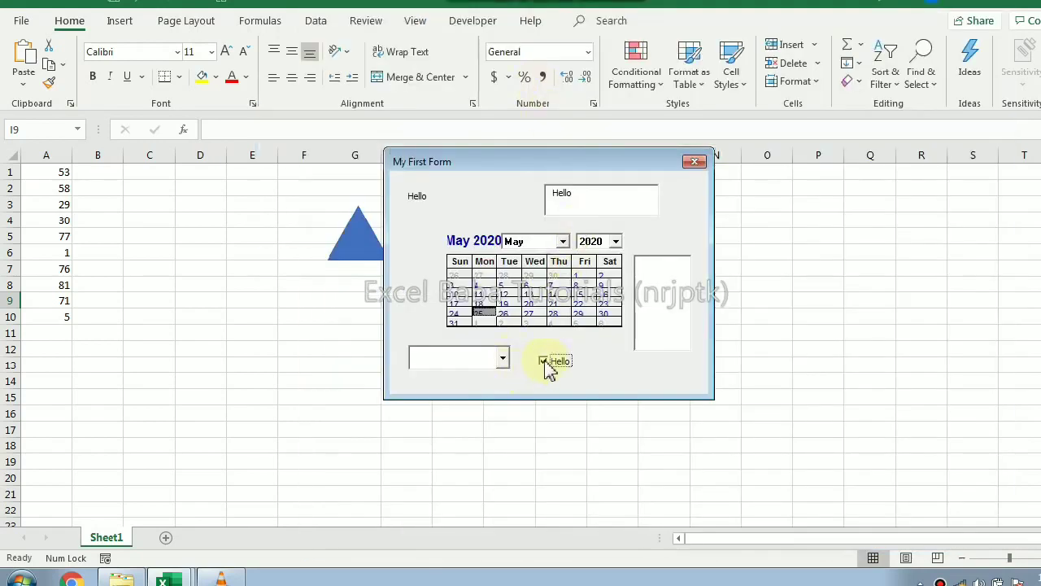
click(694, 161)
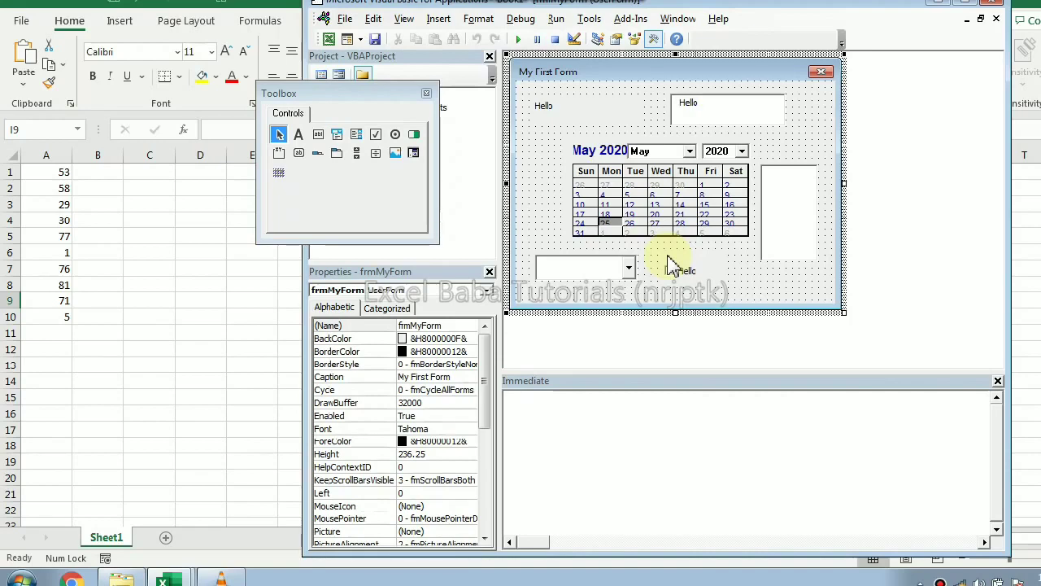
Delete the leftover triangle shape and clear the old numbers from A1:A10
click(823, 579)
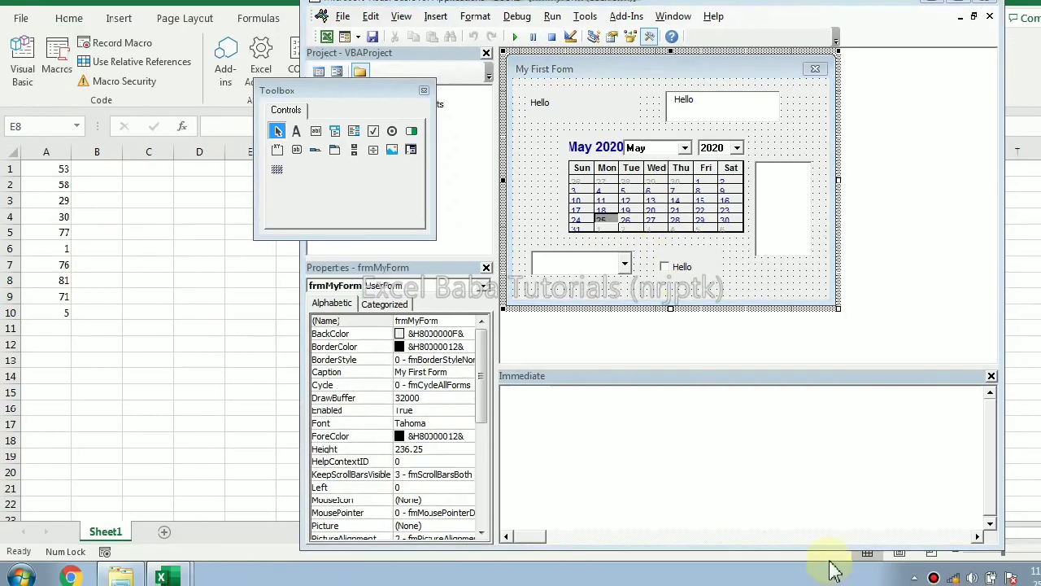
click(53, 169)
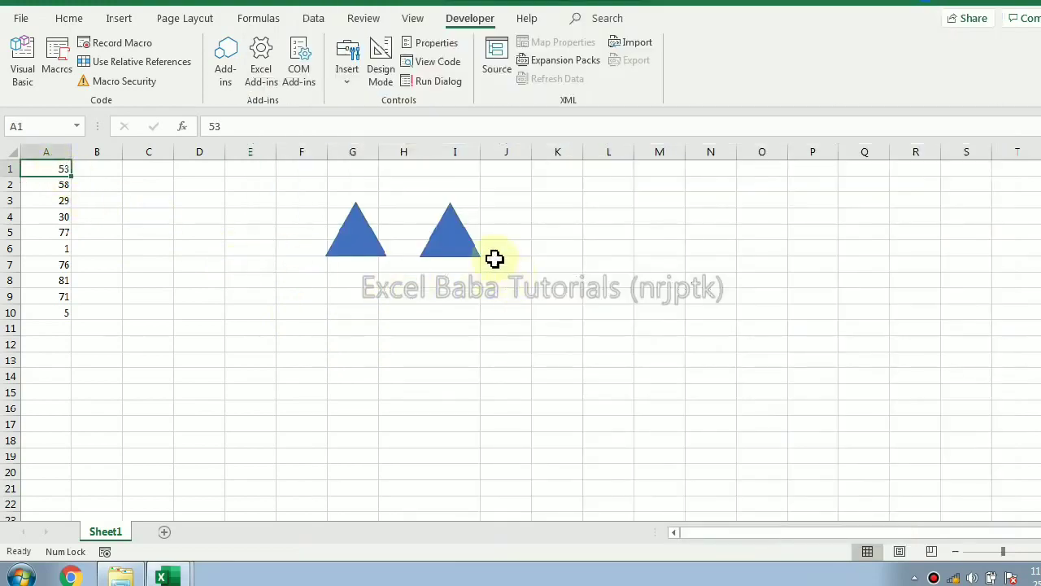
right_click(464, 239)
click(498, 212)
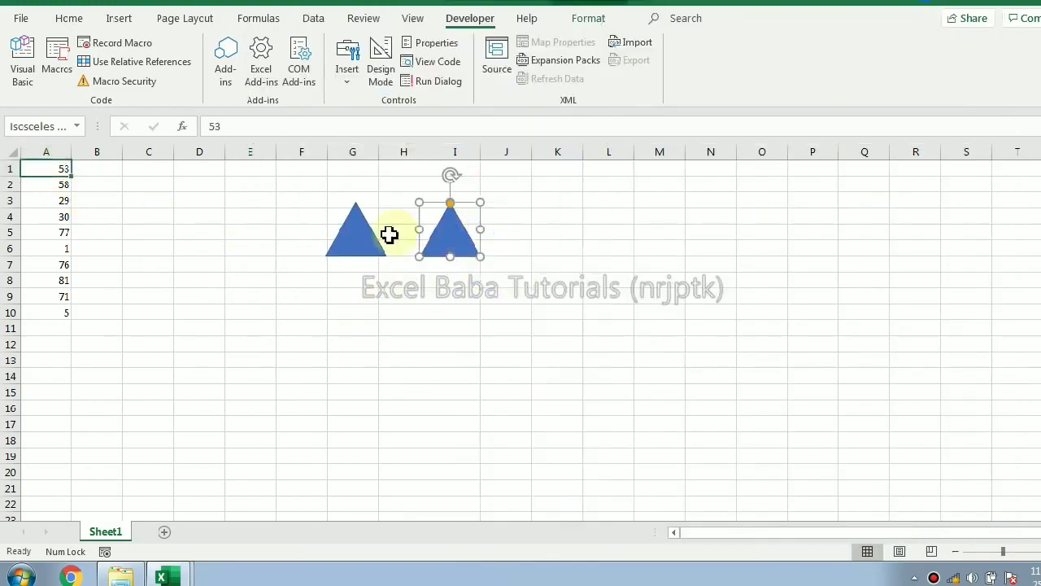
drag(449, 231, 355, 232)
right_click(352, 234)
click(387, 212)
key(Delete)
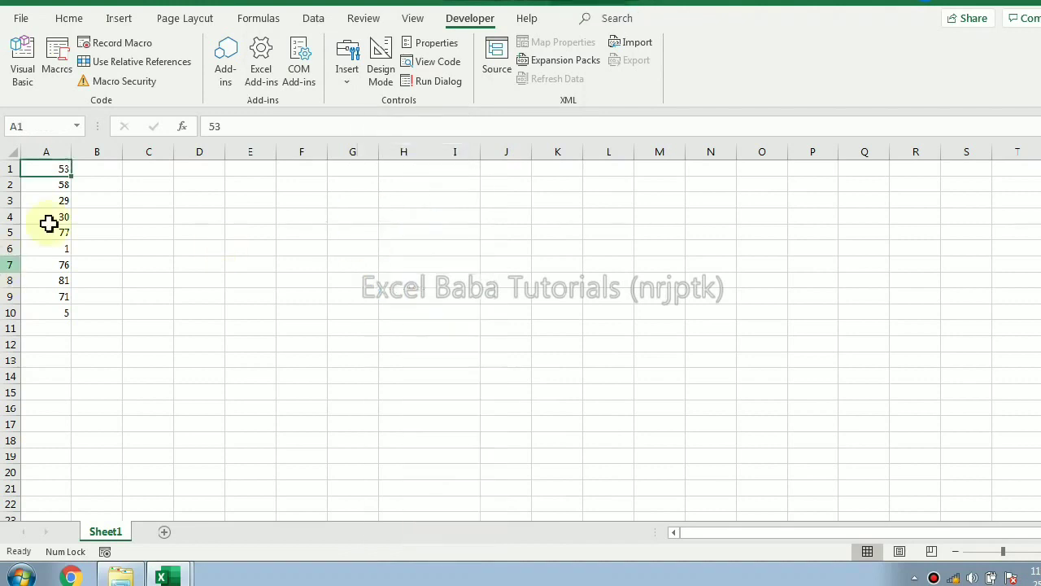
drag(54, 168, 45, 317)
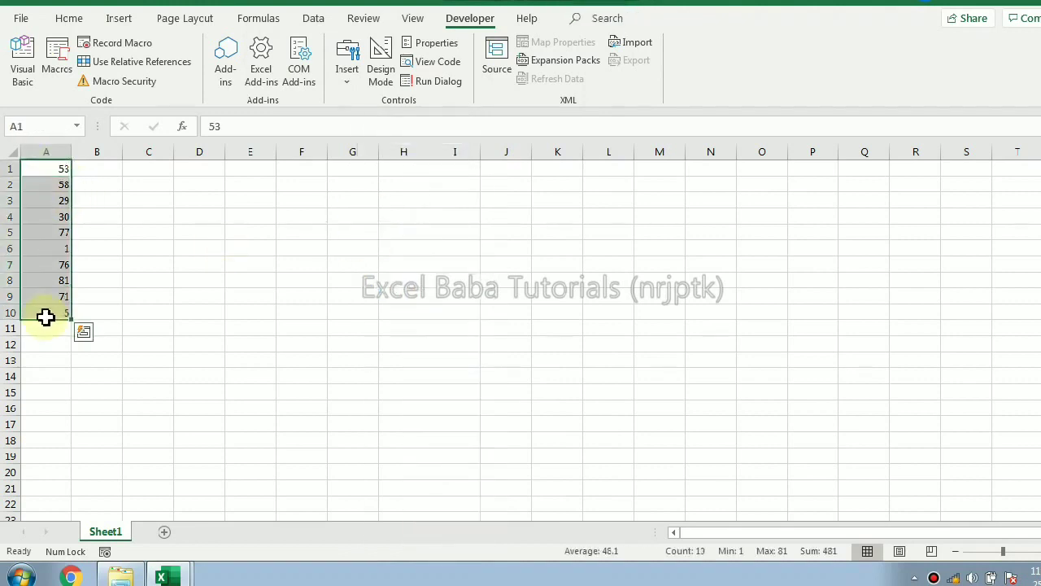
key(Delete)
Enter headers Name, Sex, Email Id, Job and Available across A1:E1
click(47, 173)
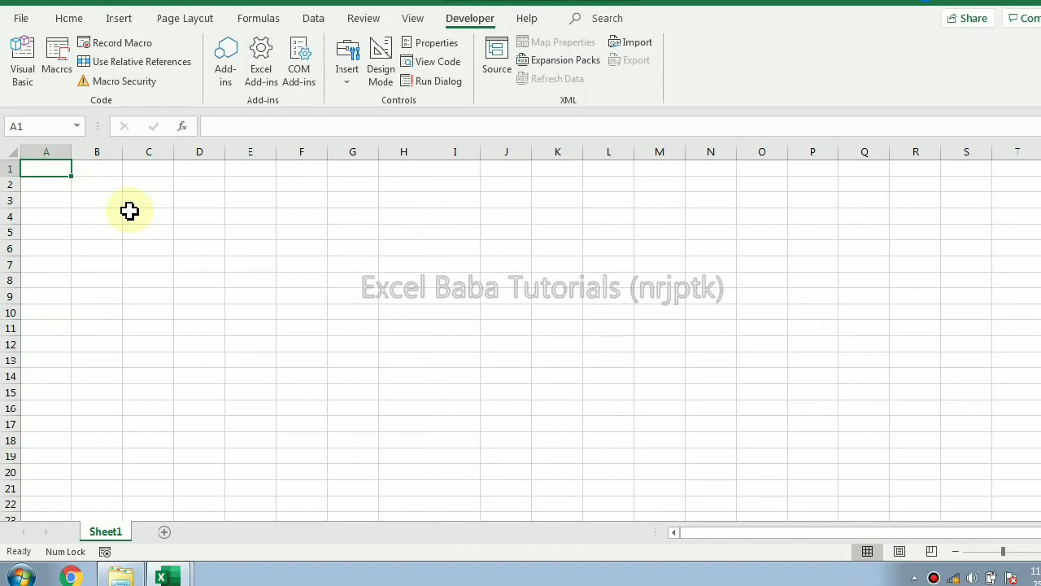
text(Name)
key(Tab)
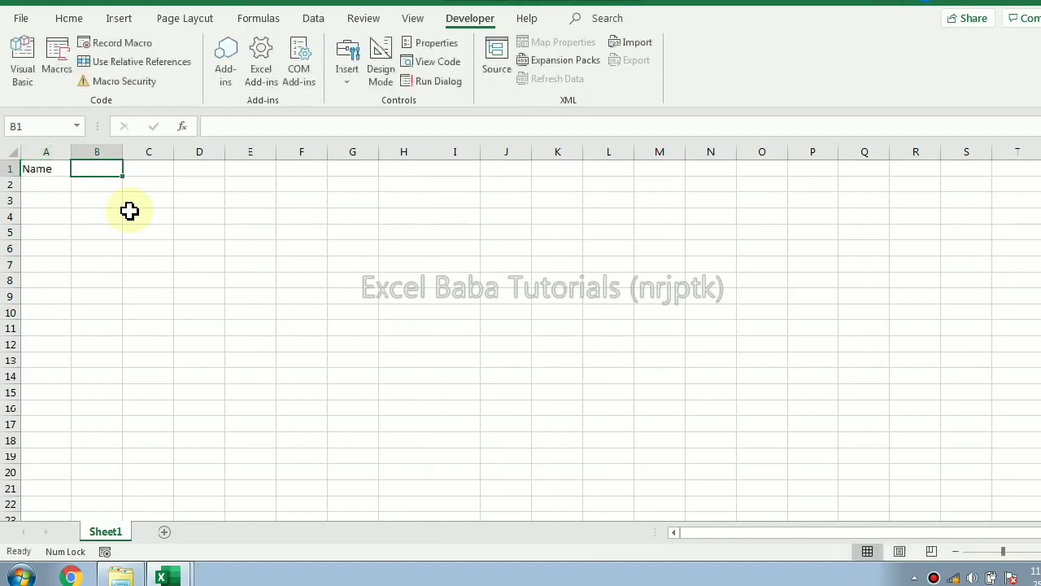
text(Sex)
key(Tab)
text(Email )
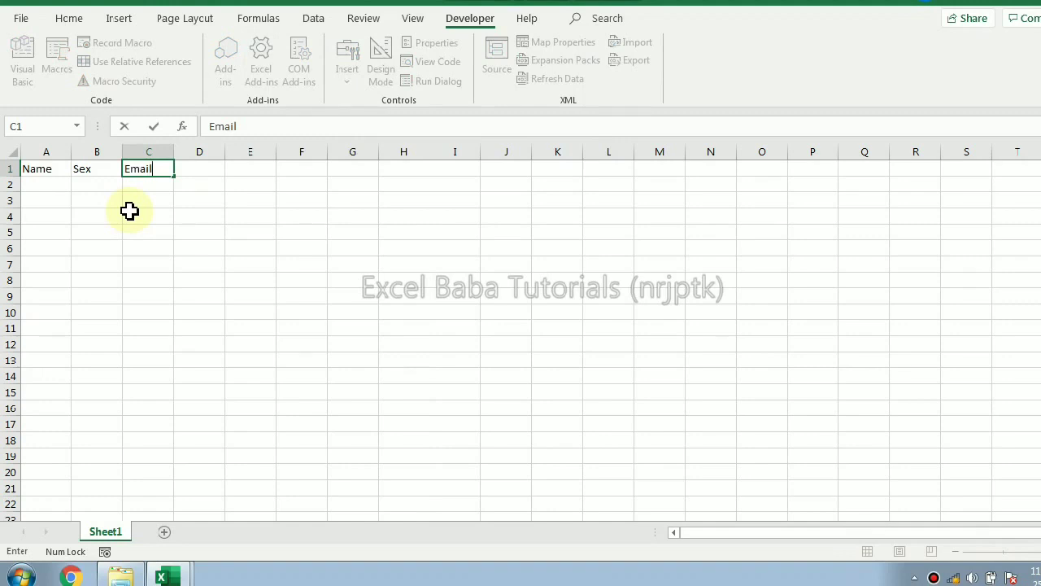
text(Id)
key(Tab)
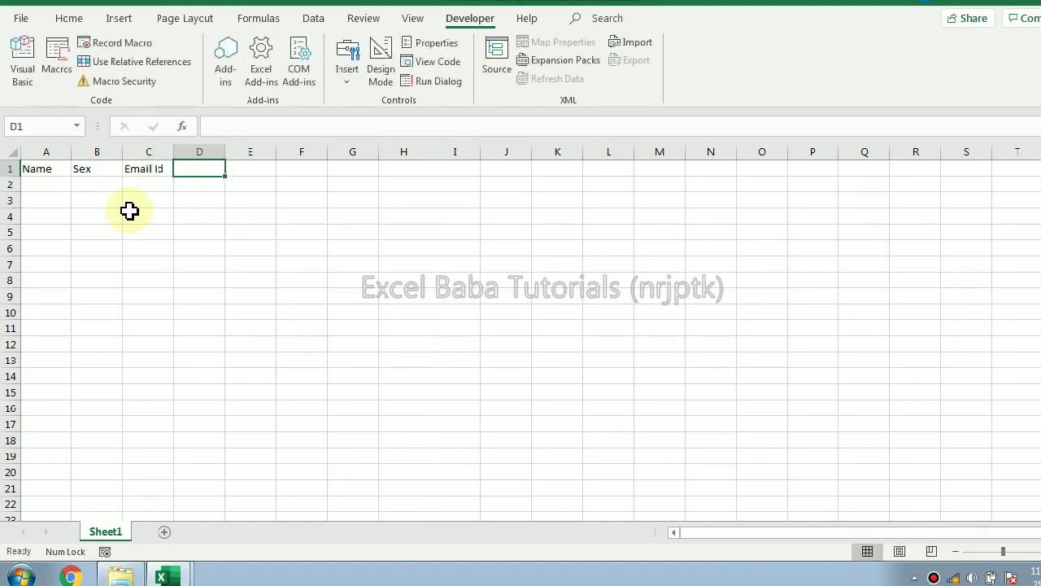
text(JOb)
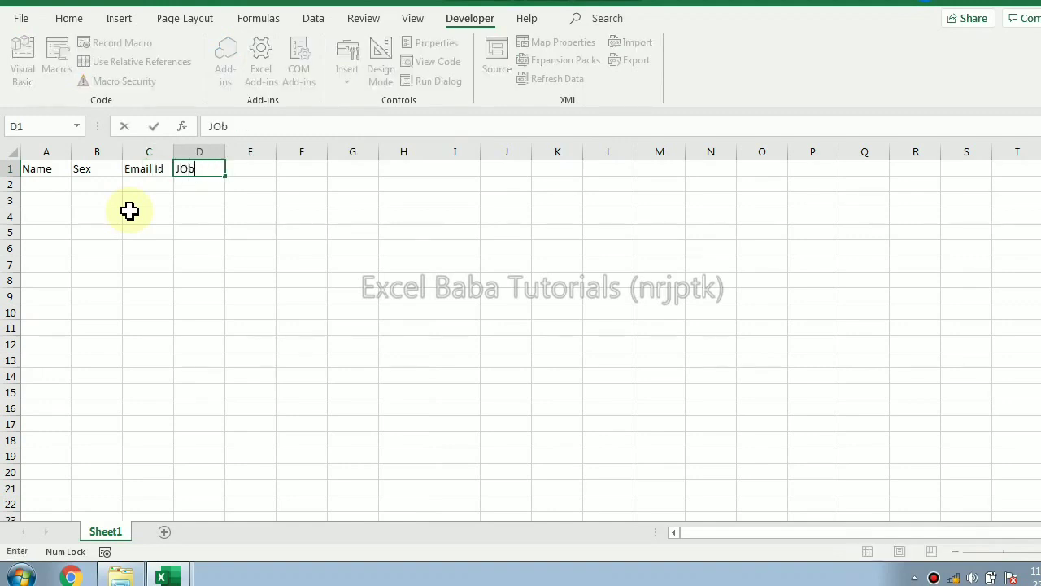
key(Tab)
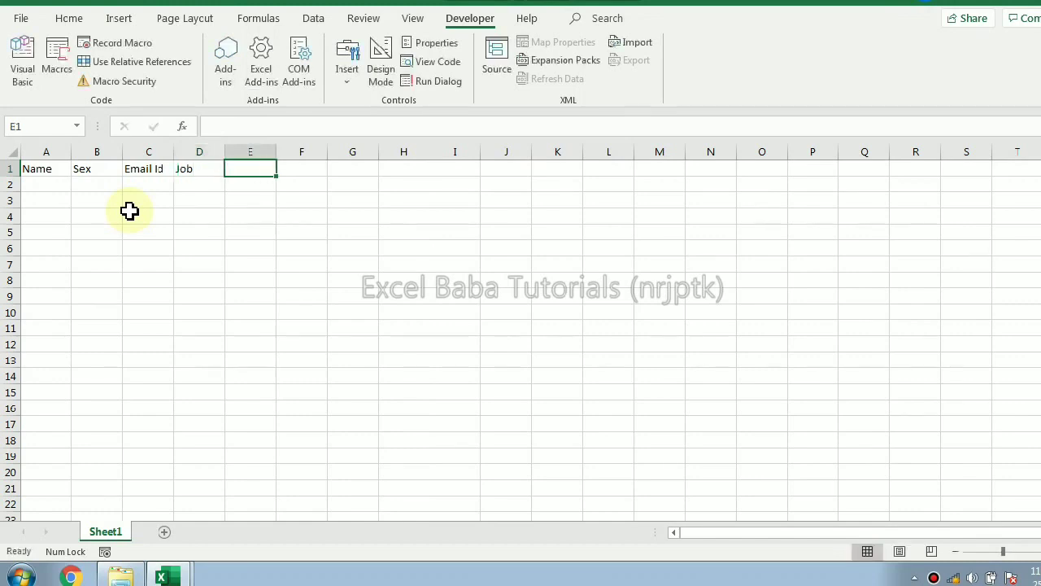
text(Available)
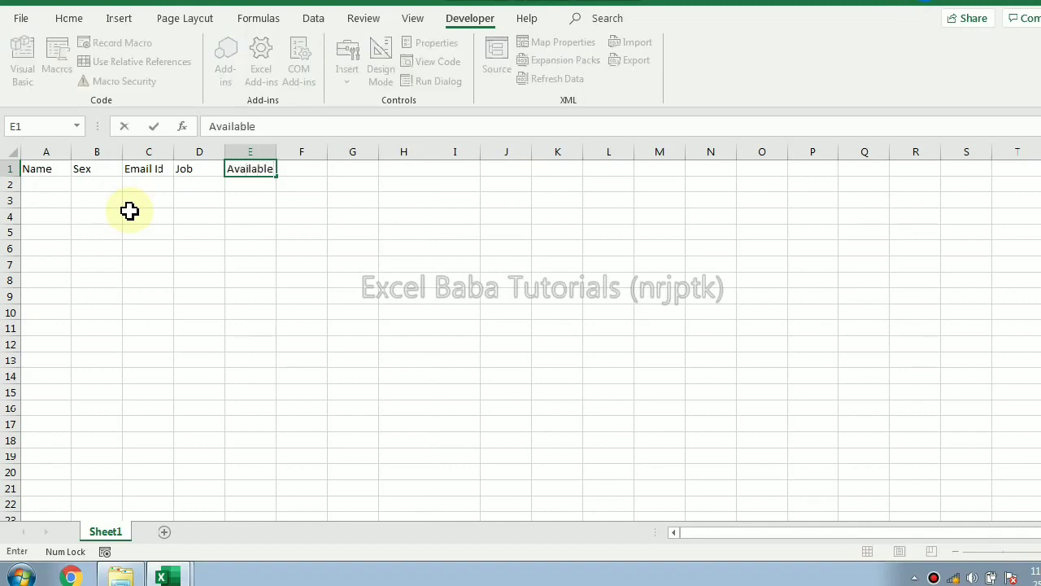
key(Tab)
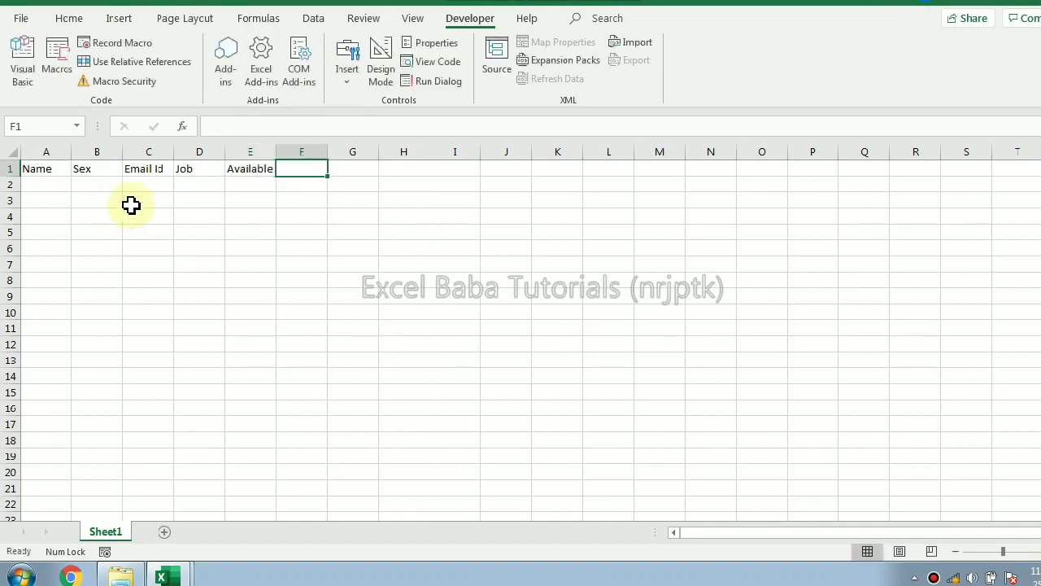
click(51, 186)
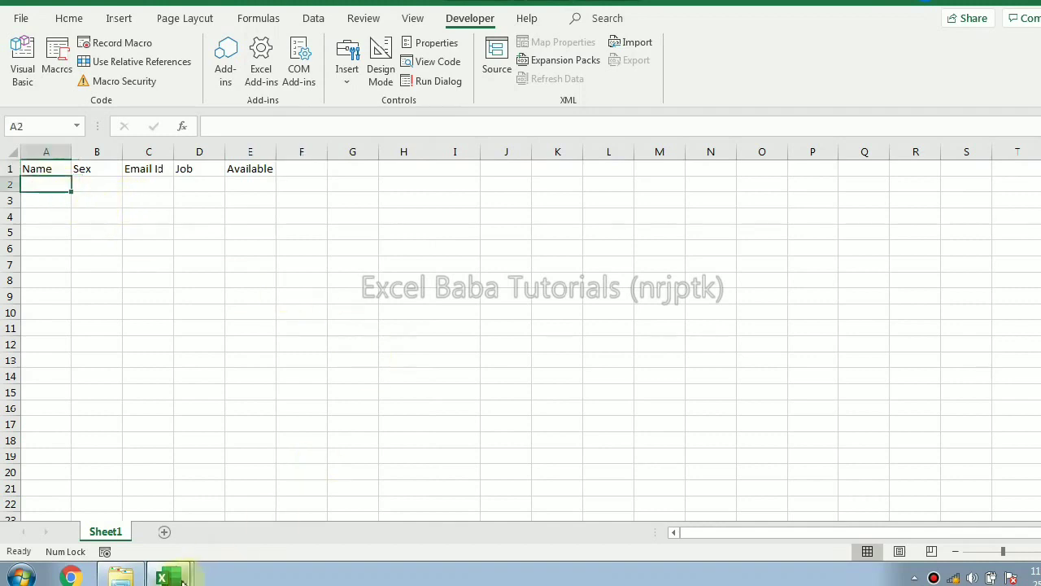
Delete the old Hello text box, label, calendar, checkbox and dropdown from My First Form
mouse_move(167, 577)
click(248, 550)
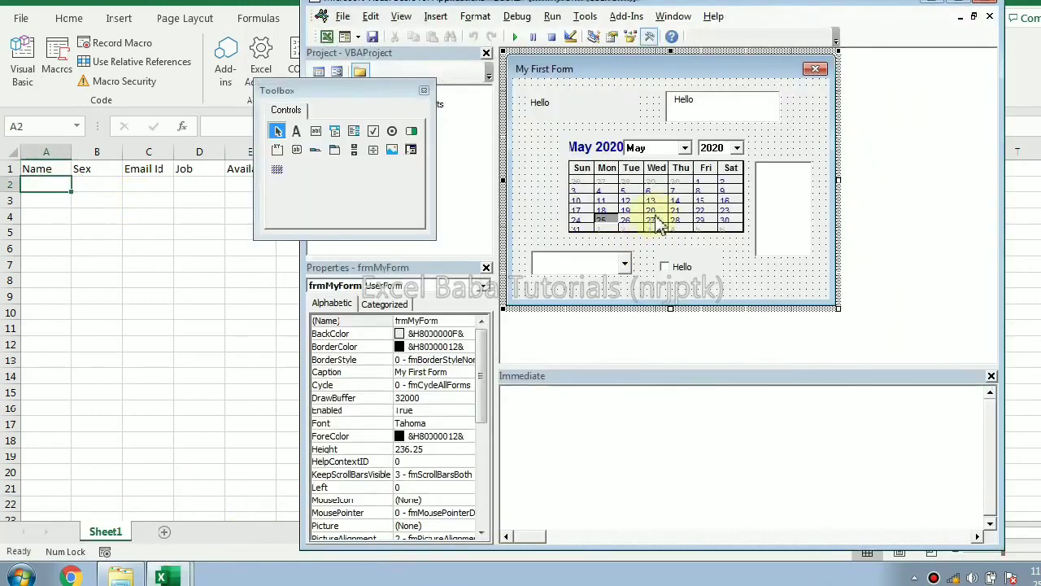
click(698, 120)
key(Delete)
click(573, 114)
key(Delete)
click(606, 155)
key(Delete)
click(774, 204)
key(Delete)
click(679, 268)
key(Delete)
click(602, 264)
key(Delete)
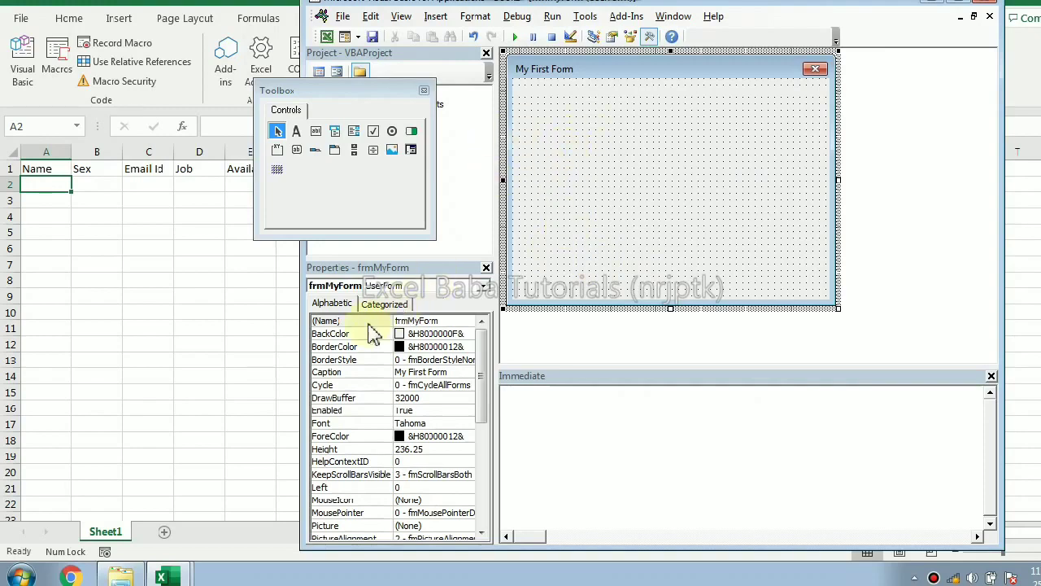
Draw a label at the form's top-left captioned 'Enter your Name'
click(296, 131)
drag(515, 87, 611, 112)
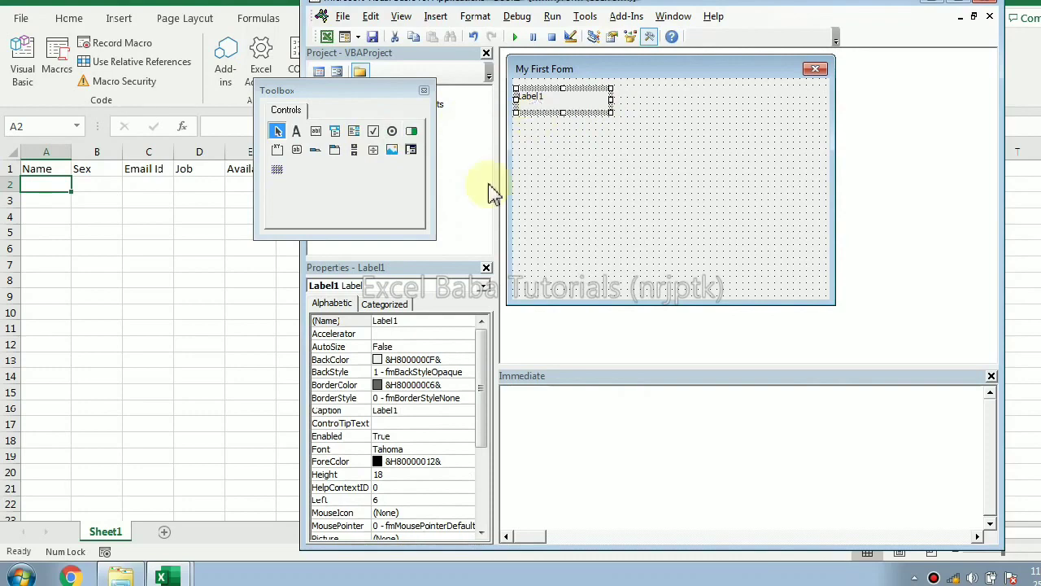
click(420, 410)
double_click(419, 410)
text(Enter your Nam)
key(Return)
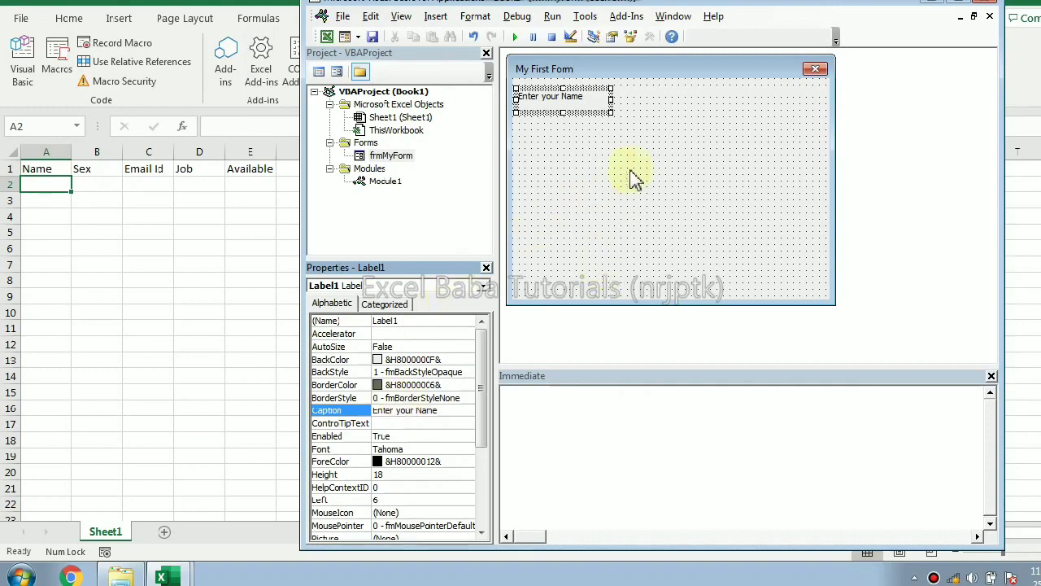
click(635, 148)
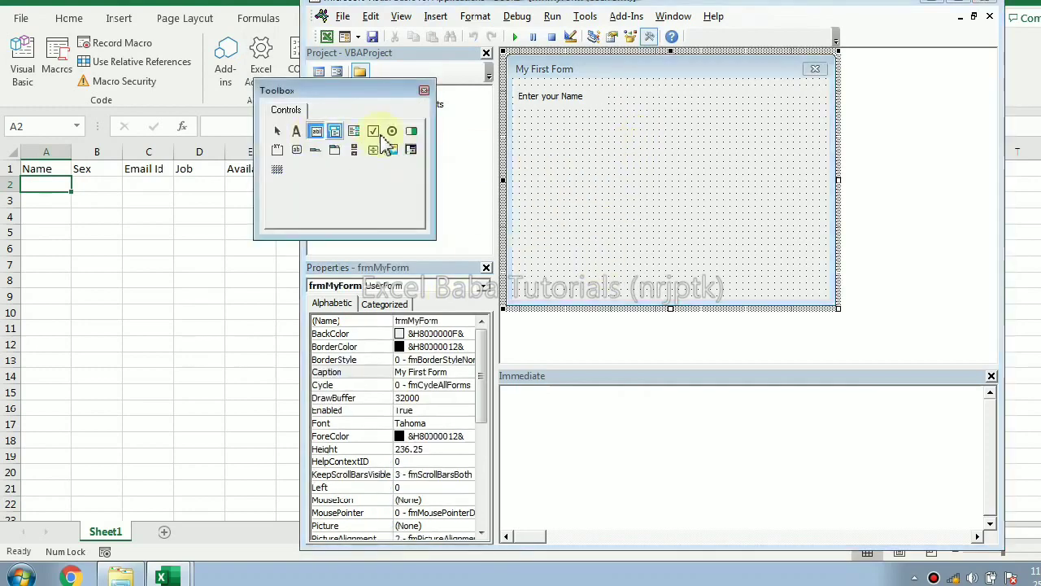
Draw a text box named txtName beside it, plus a new label below
drag(614, 85, 783, 118)
click(423, 322)
text(txtName)
key(Return)
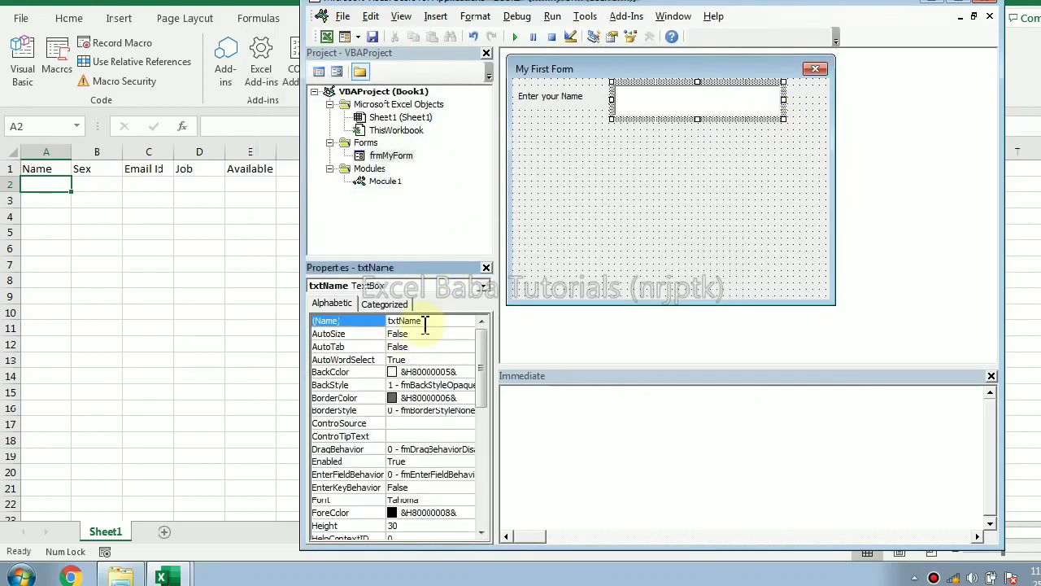
click(565, 166)
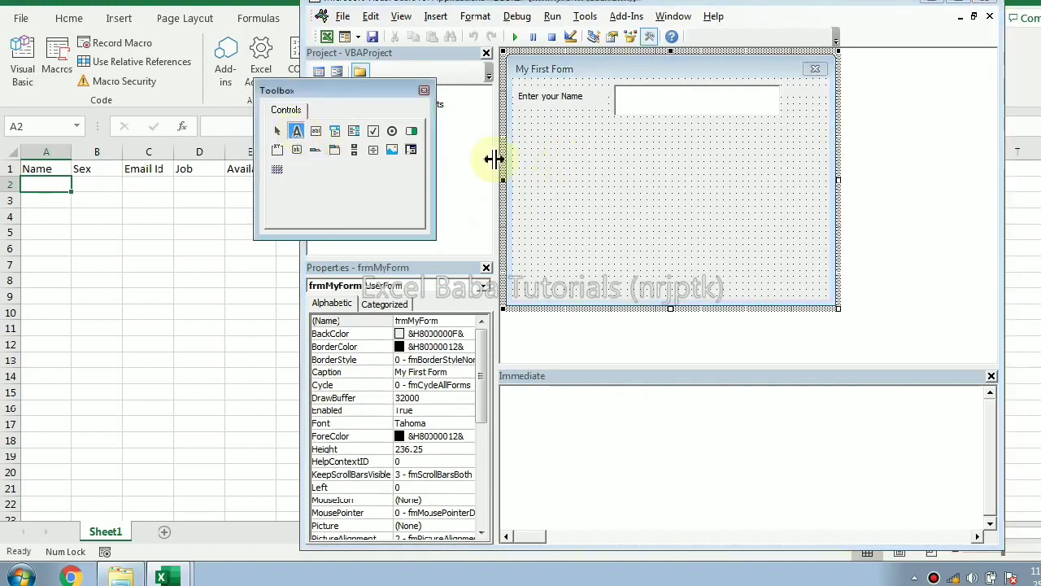
drag(518, 136, 604, 157)
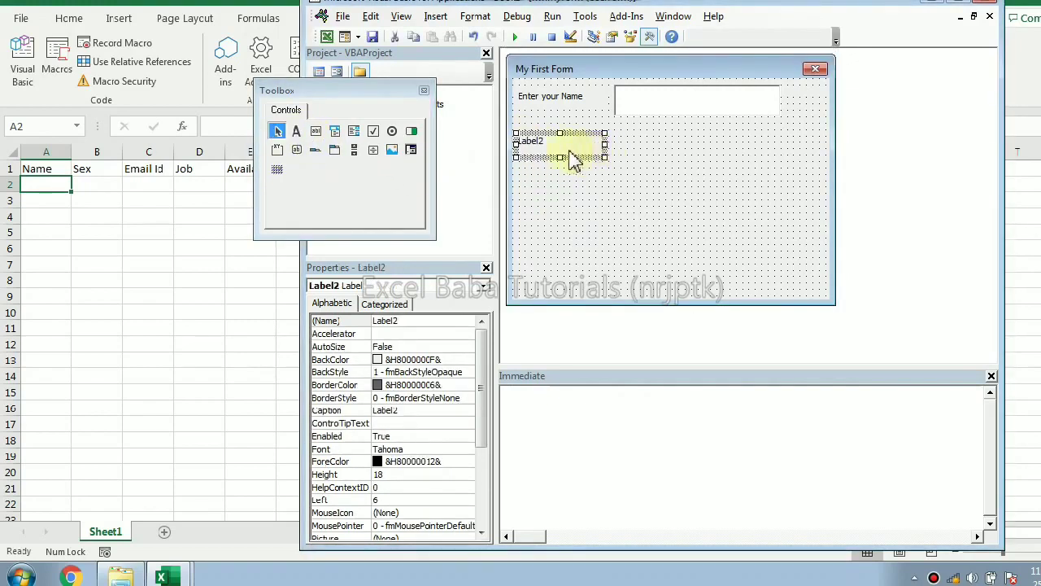
Caption the second label 'Choose Sex'
click(419, 410)
double_click(418, 410)
text(Choose Sex)
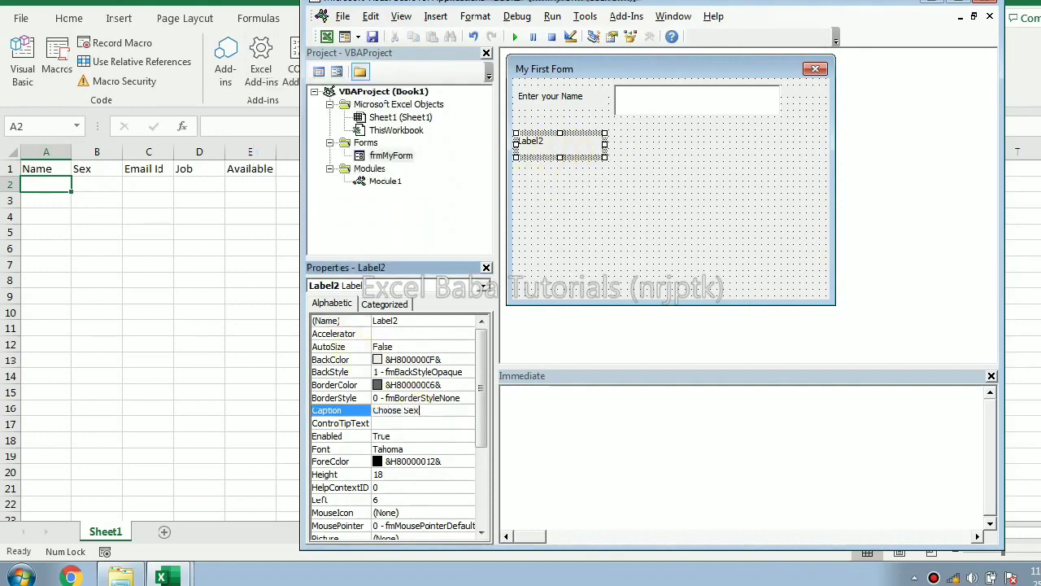
key(Return)
click(662, 181)
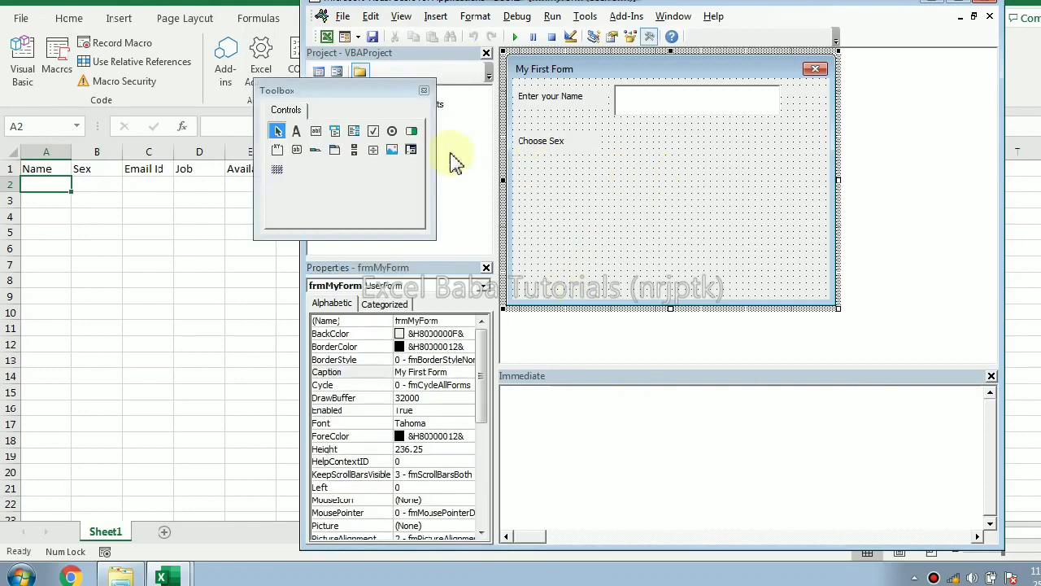
Try two option buttons beside Choose Sex, then delete them
click(392, 134)
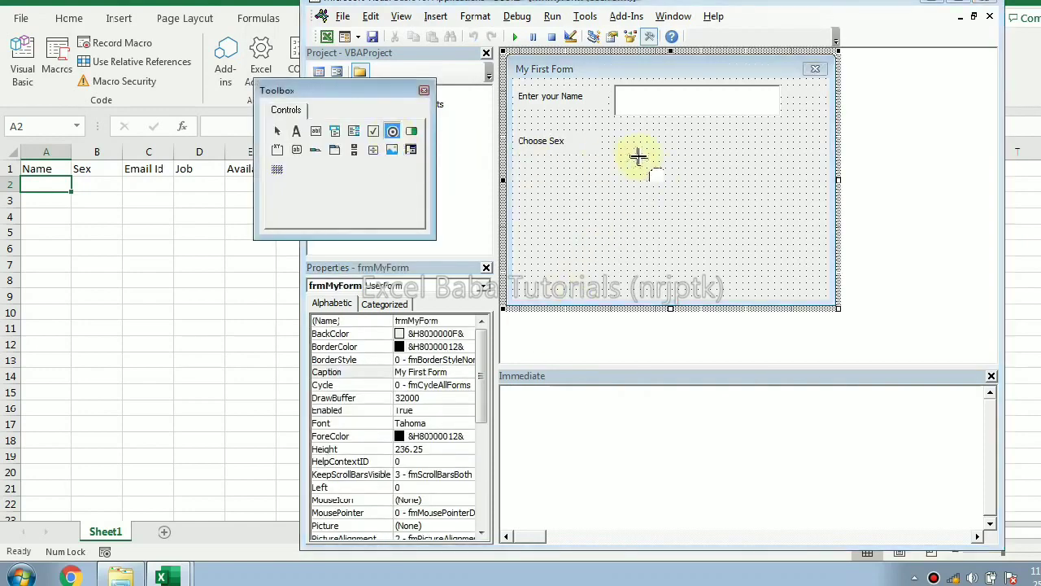
mouse_move(612, 133)
mouse_down()
mouse_move(682, 158)
mouse_move(712, 145)
mouse_up()
drag(730, 144, 729, 144)
click(648, 155)
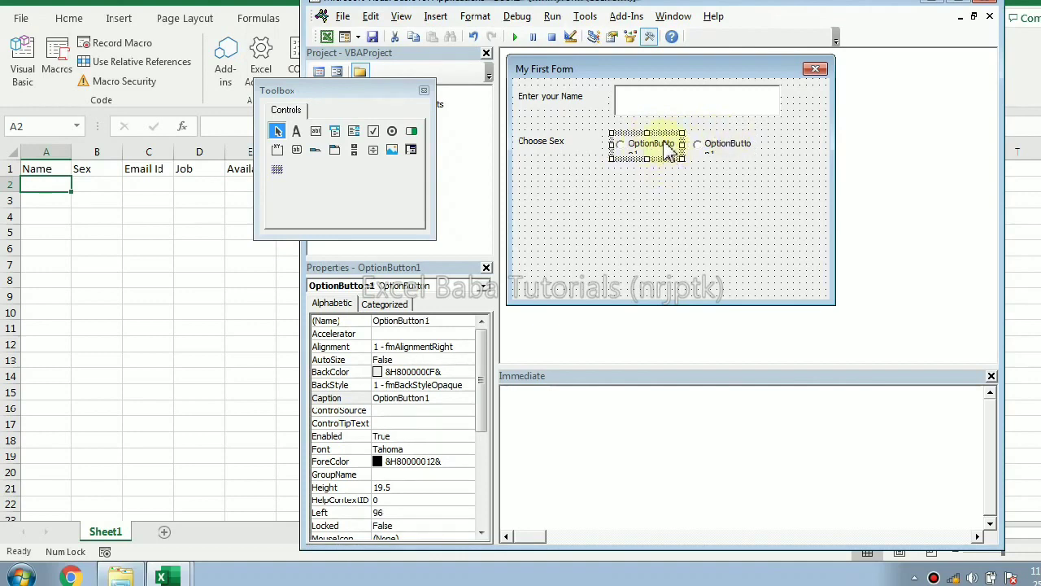
click(669, 149)
click(665, 133)
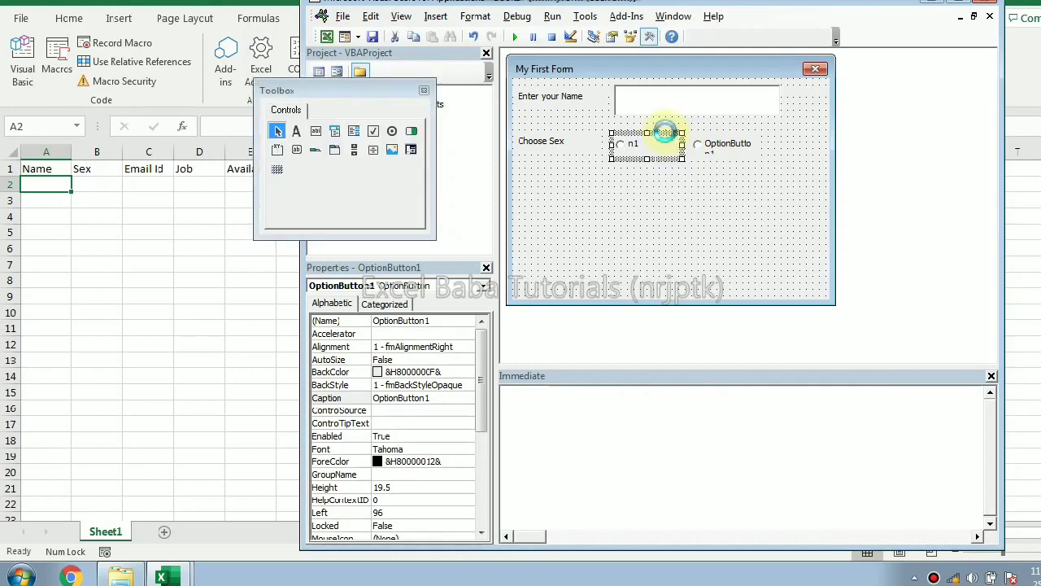
key(Delete)
click(736, 143)
key(Delete)
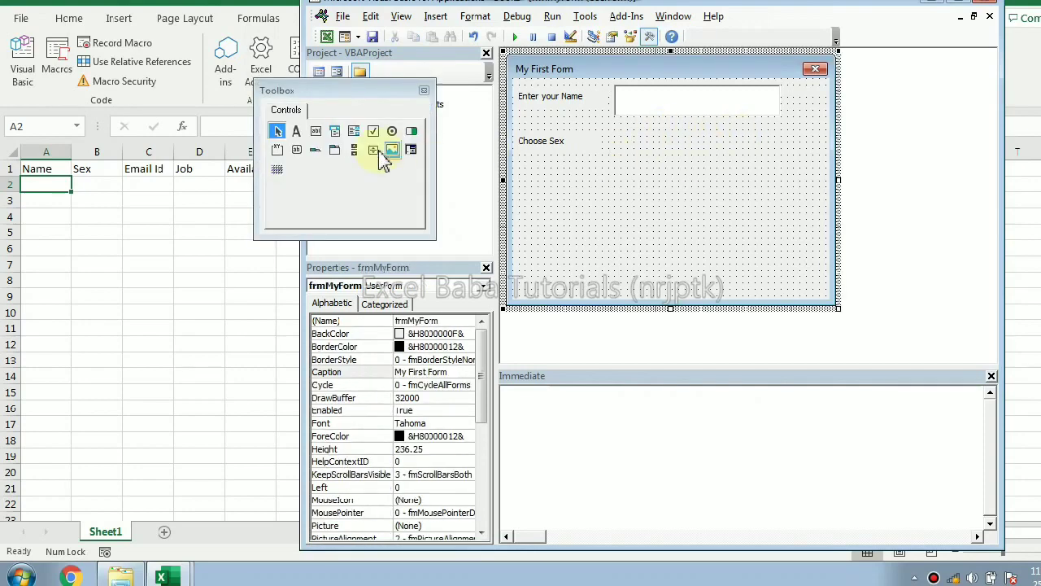
Draw a combo box beside the Choose Sex label
click(335, 131)
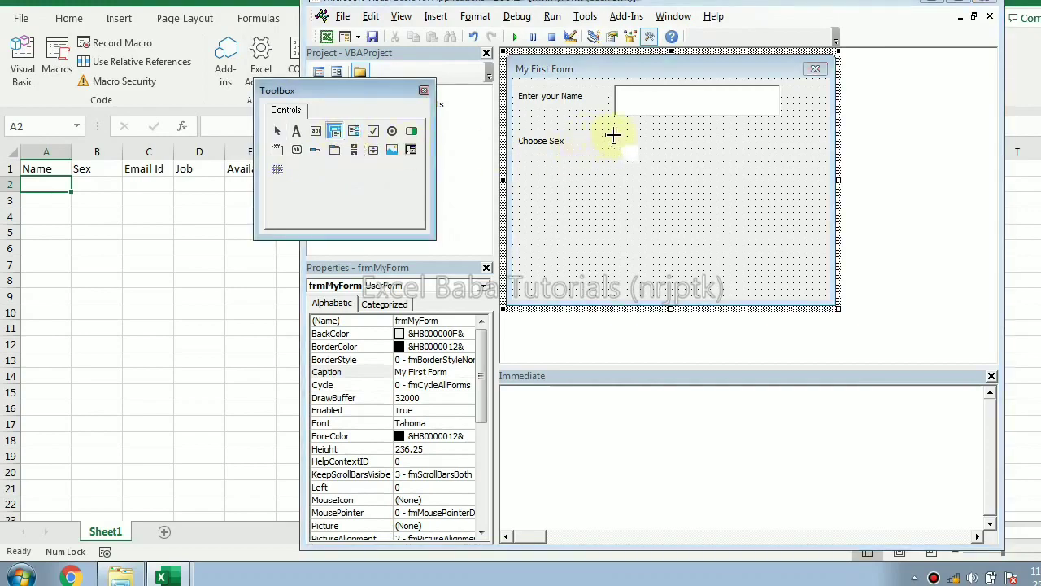
drag(613, 133, 777, 157)
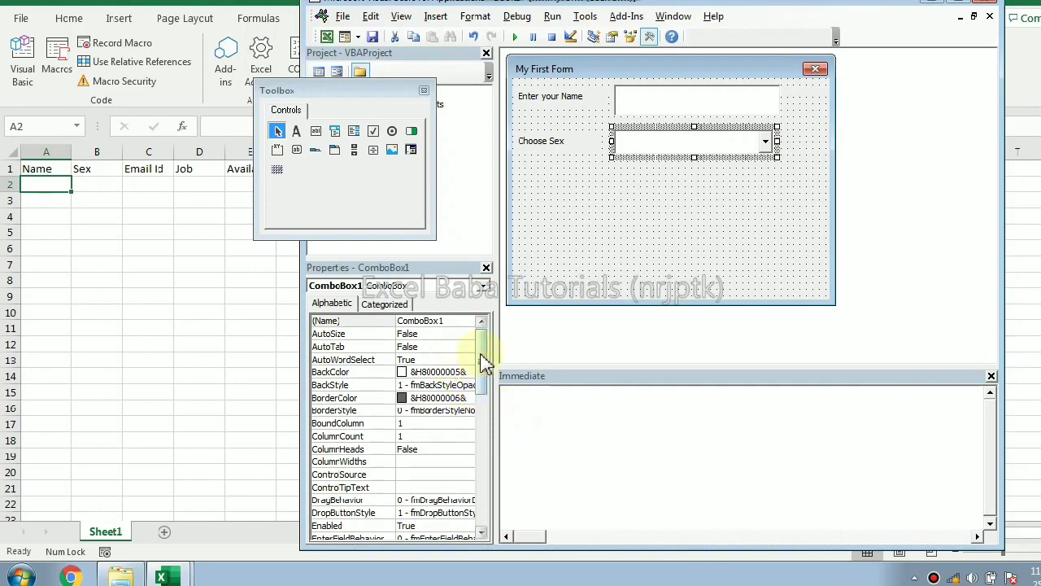
drag(482, 350, 481, 516)
click(610, 201)
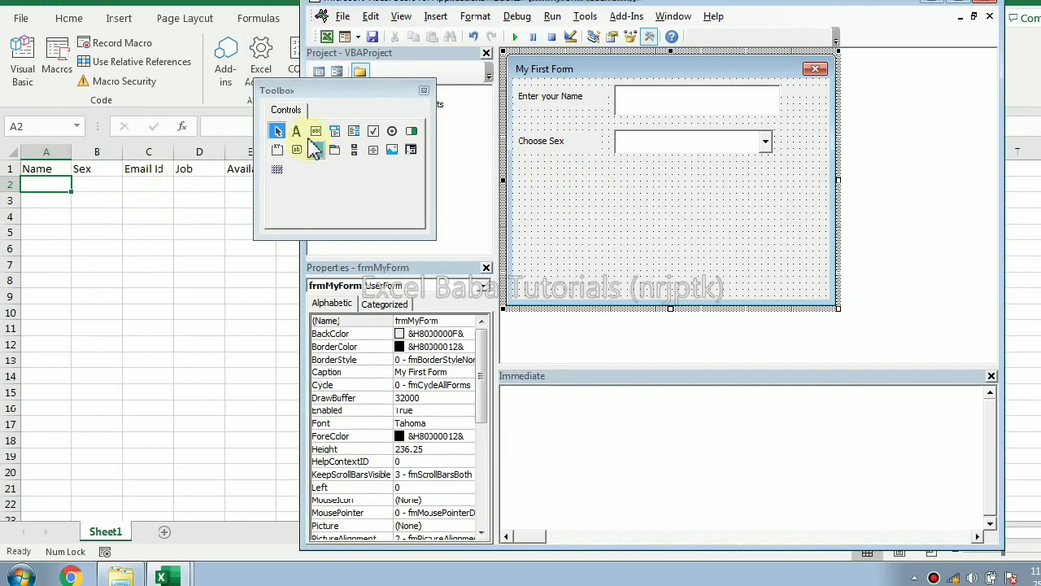
Draw a third label below Choose Sex captioned 'Enter your Email'
click(296, 131)
drag(516, 166, 605, 188)
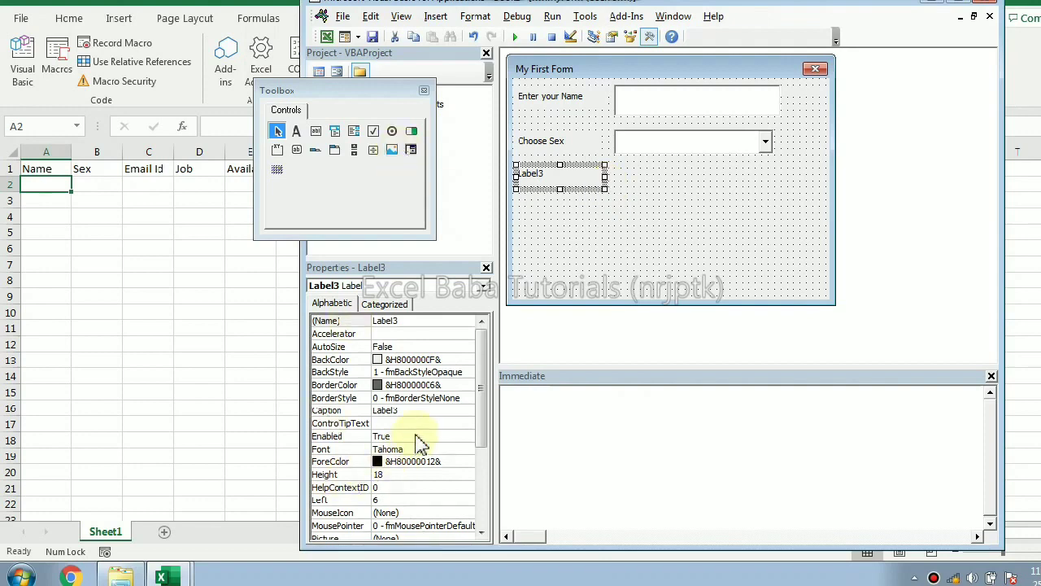
click(405, 412)
text(Enter your Email)
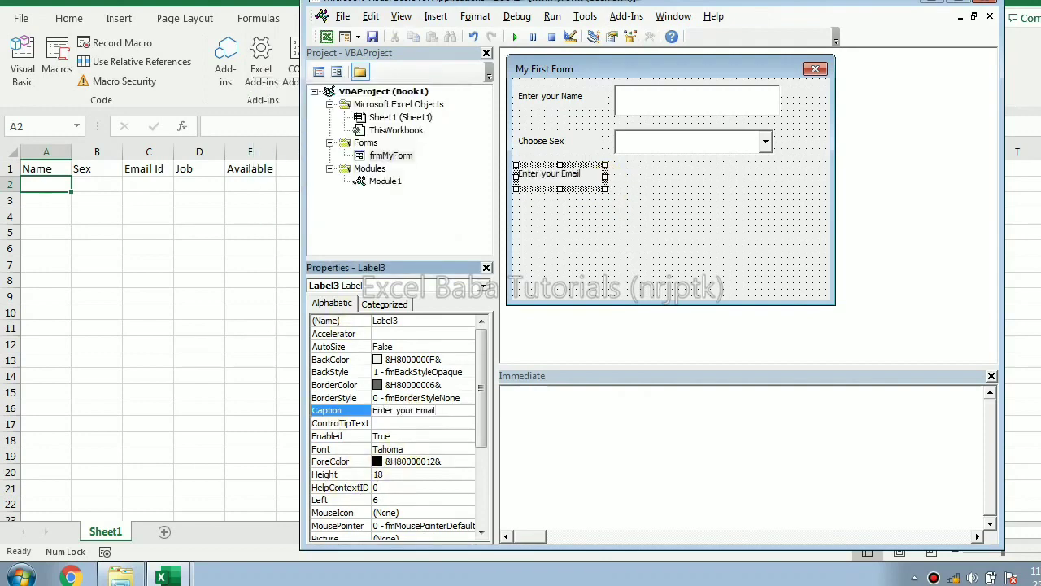
Draw a text box beside Enter your Email and name it txtEmail
click(586, 255)
click(316, 131)
drag(615, 162, 777, 189)
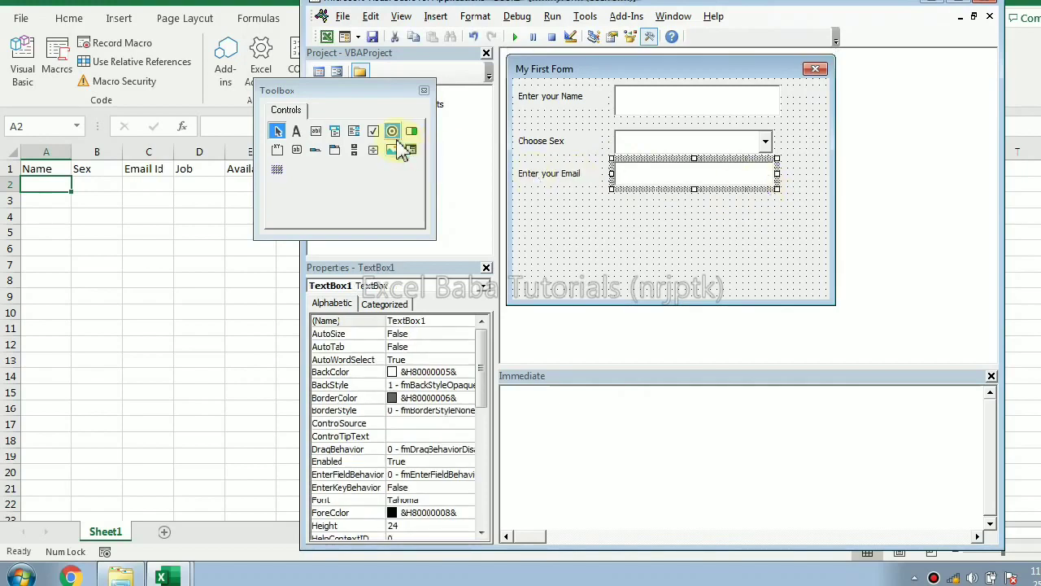
click(438, 321)
text(txt)
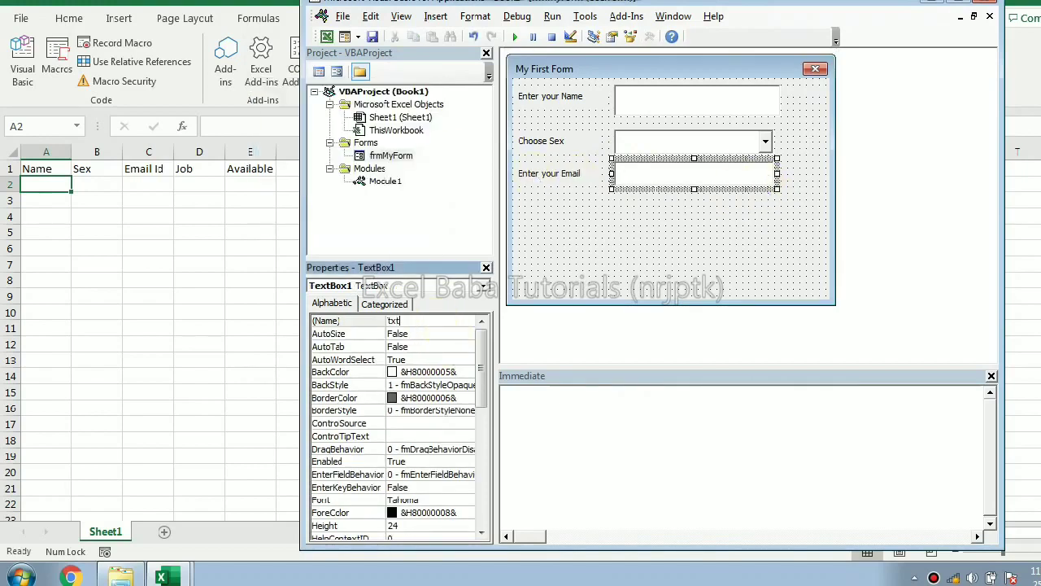
key(Return)
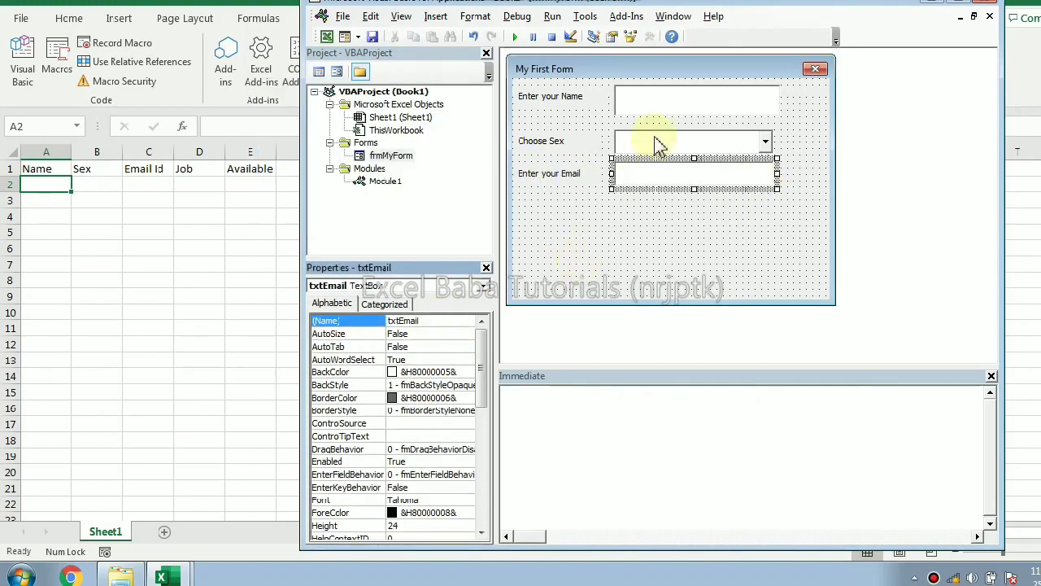
Rename the Choose Sex dropdown to cmbSex
click(655, 143)
click(437, 322)
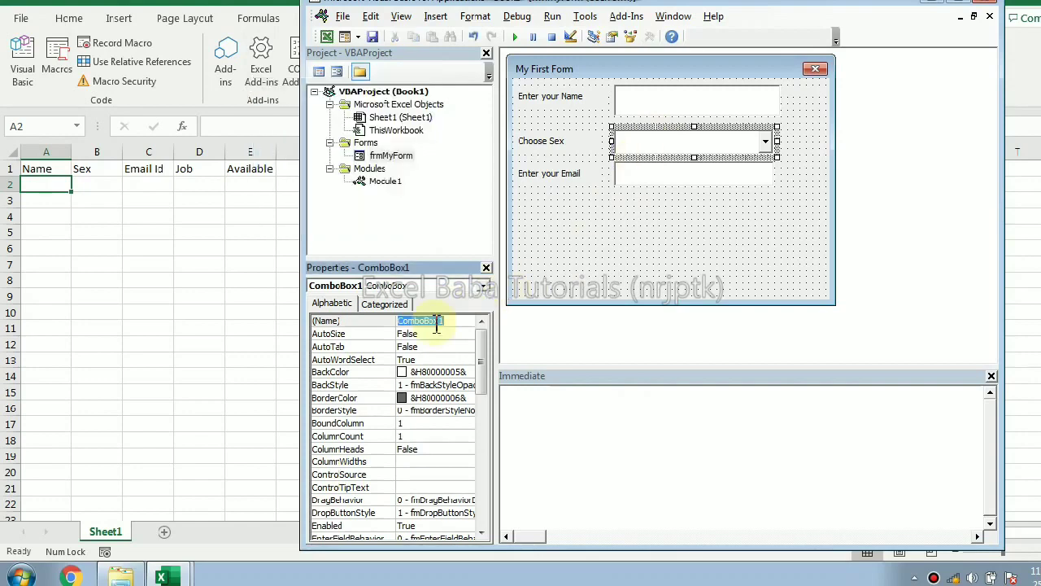
text(ddl)
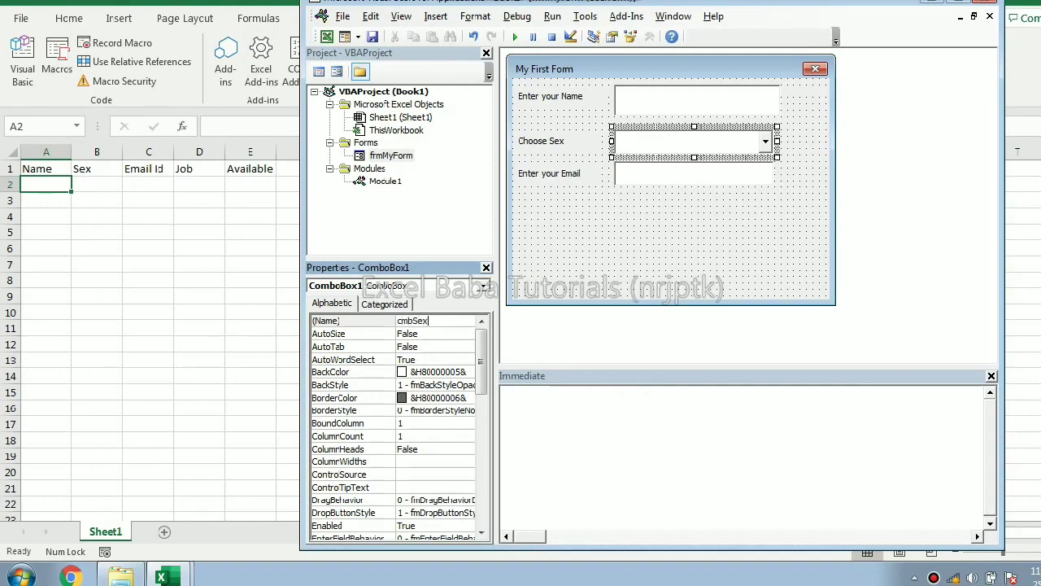
key(Return)
click(650, 228)
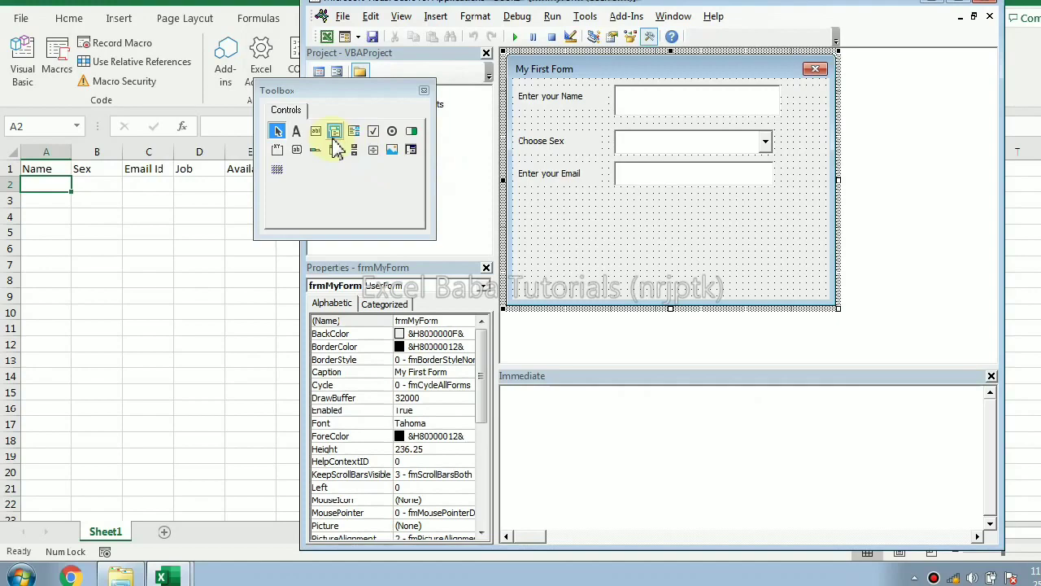
Draw a label below the email row captioned 'Enter your JOb profile'
click(296, 131)
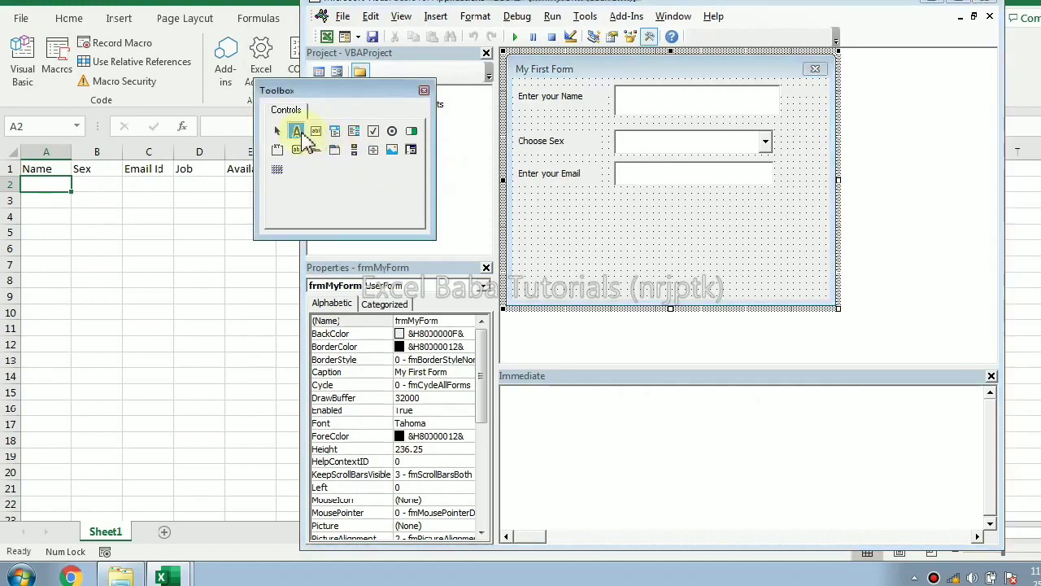
drag(523, 205, 610, 227)
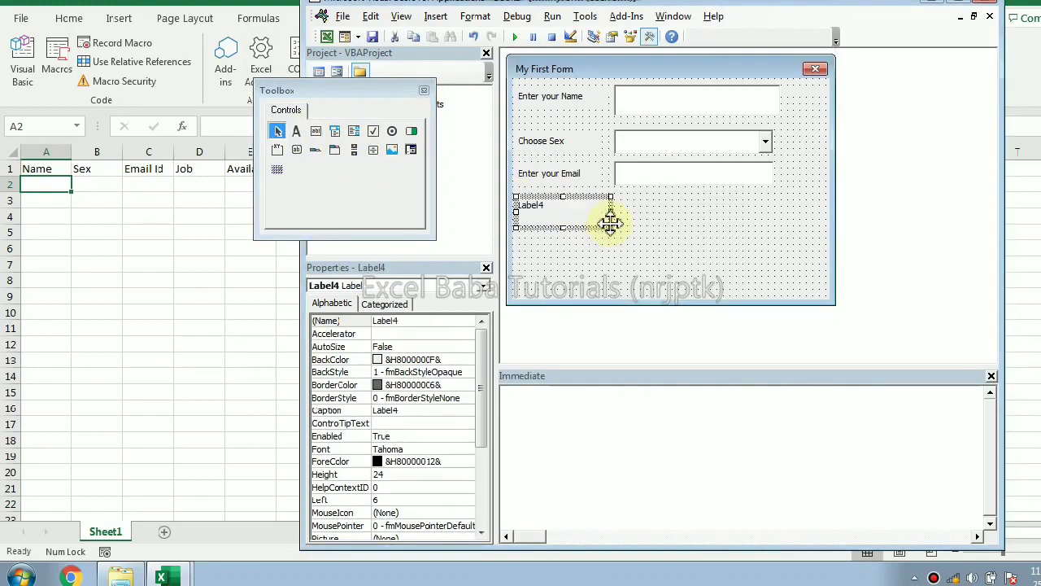
click(409, 323)
click(411, 412)
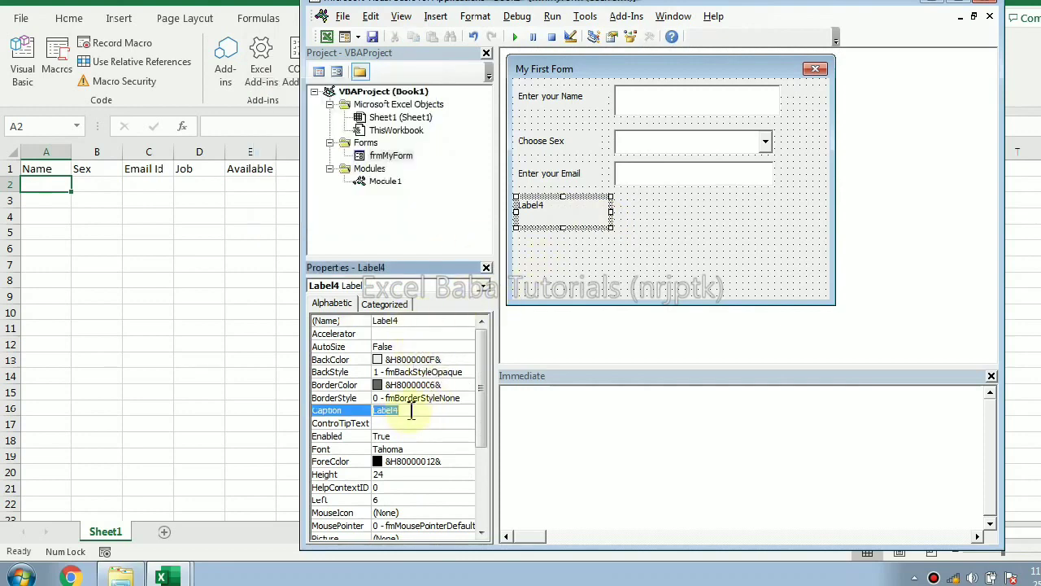
text(Enter your JOb profile)
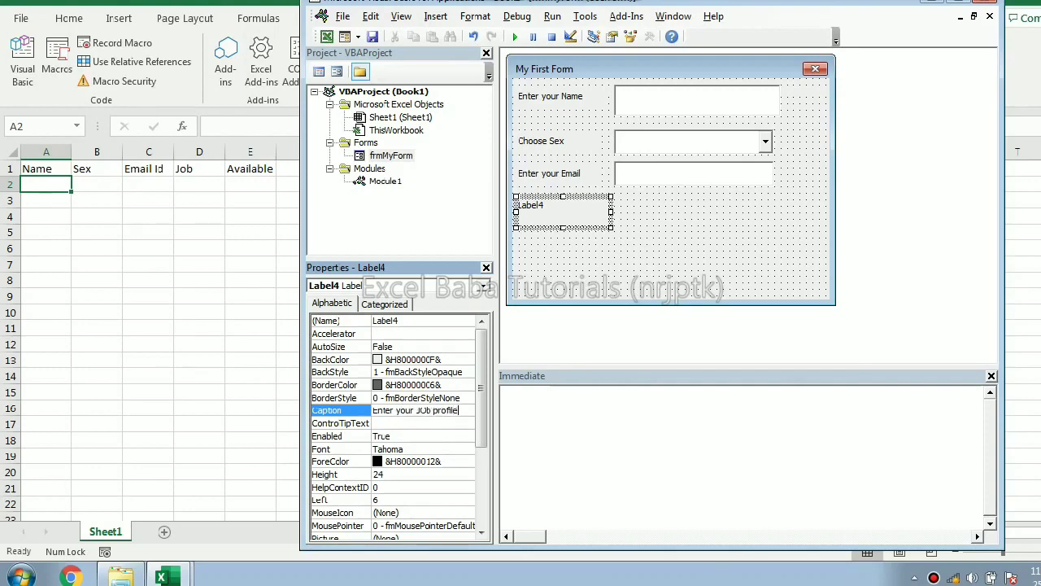
key(Return)
click(673, 218)
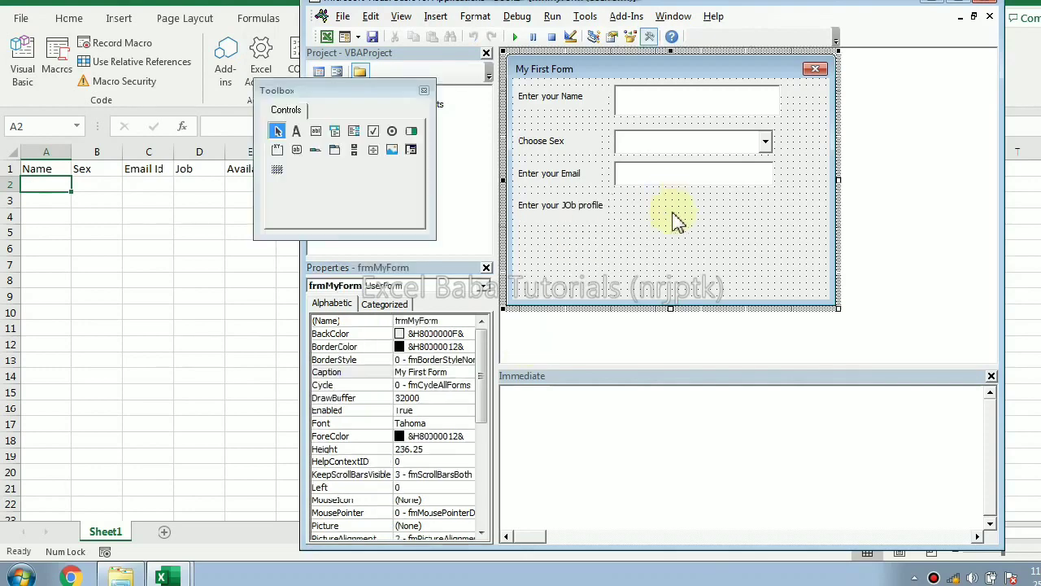
Draw a text box beside the job profile label and name it txtJob
click(316, 130)
drag(615, 193, 774, 220)
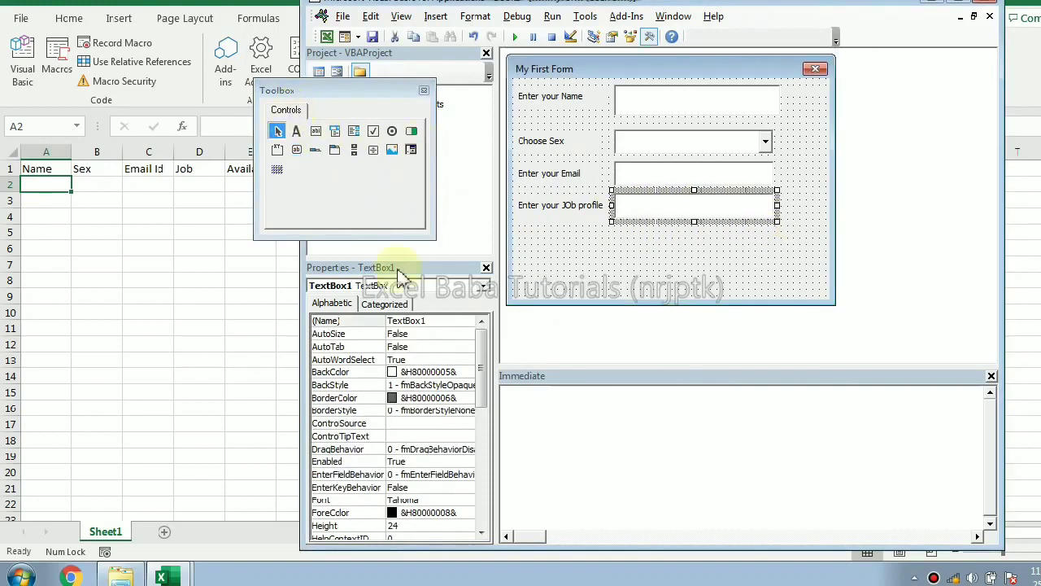
click(431, 321)
double_click(431, 320)
text(txtJob)
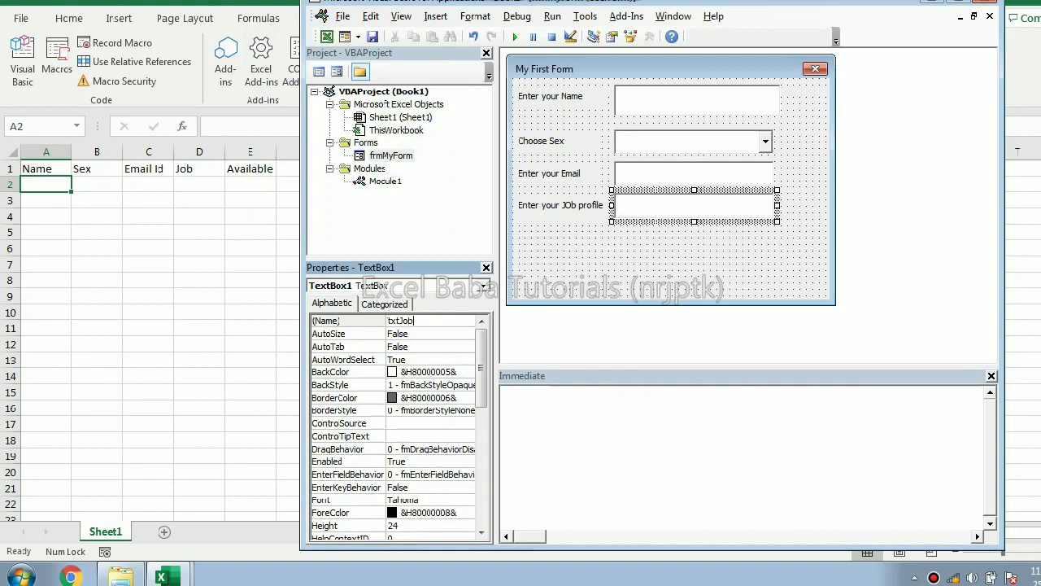
key(Return)
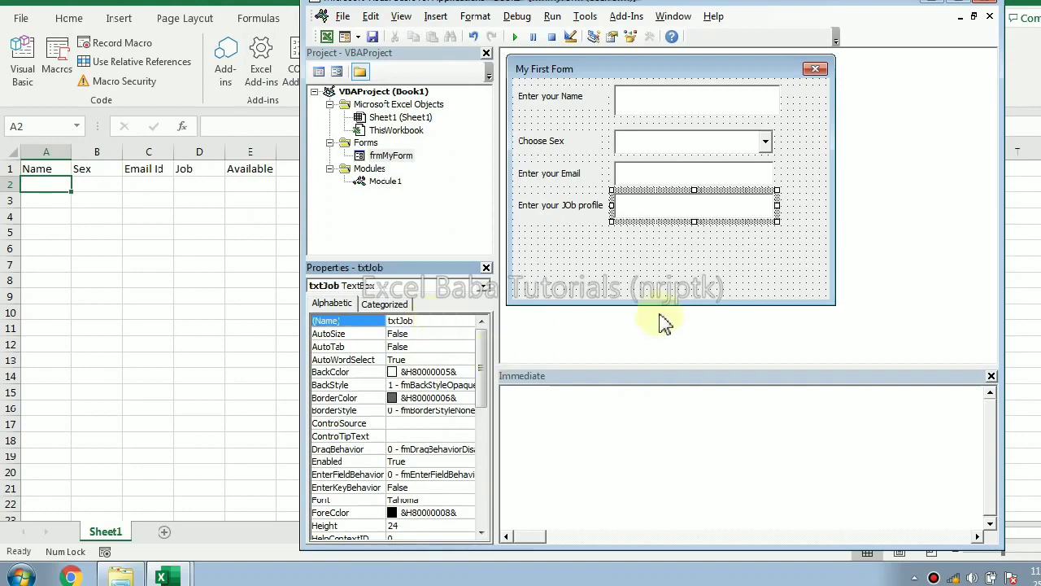
click(612, 275)
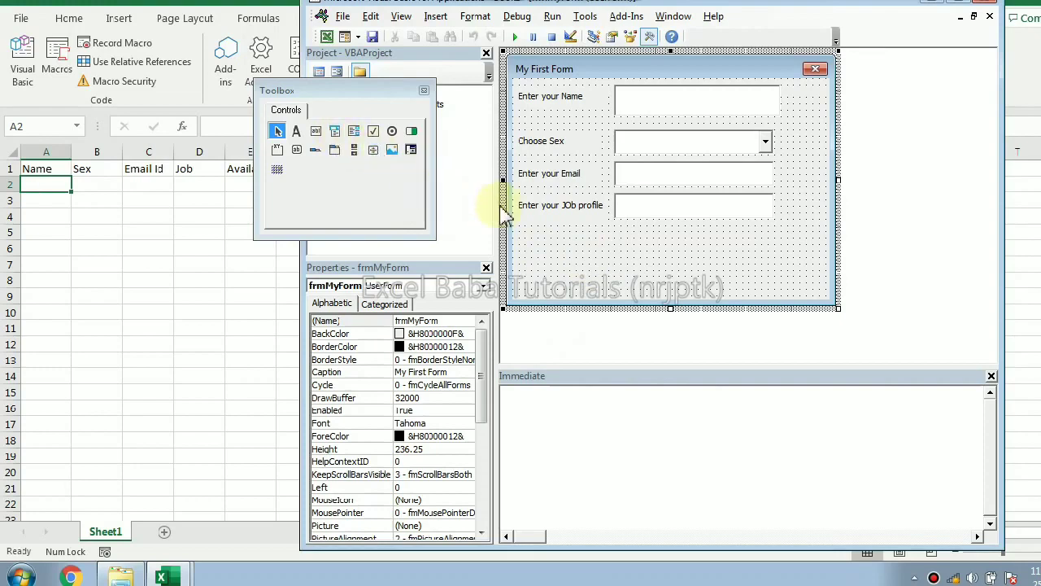
Draw a label below the job profile row captioned 'is Available'
drag(303, 93, 413, 65)
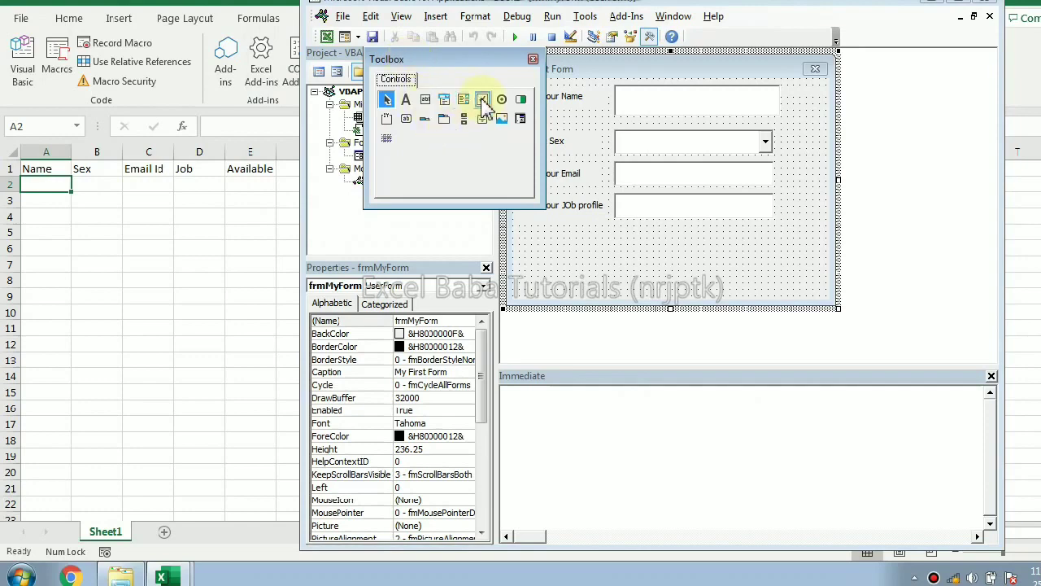
click(406, 99)
drag(518, 239, 610, 260)
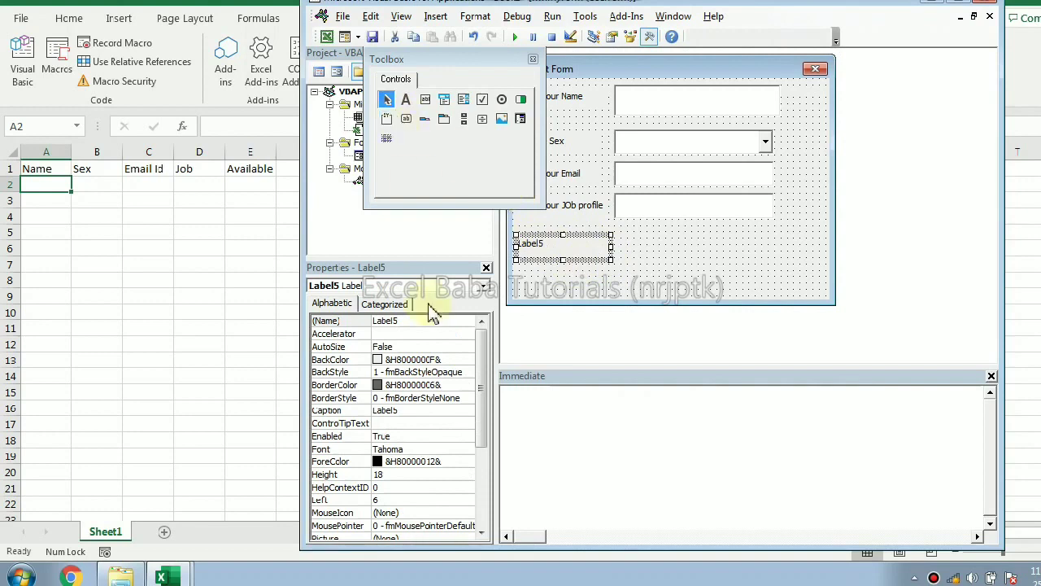
click(406, 322)
click(420, 411)
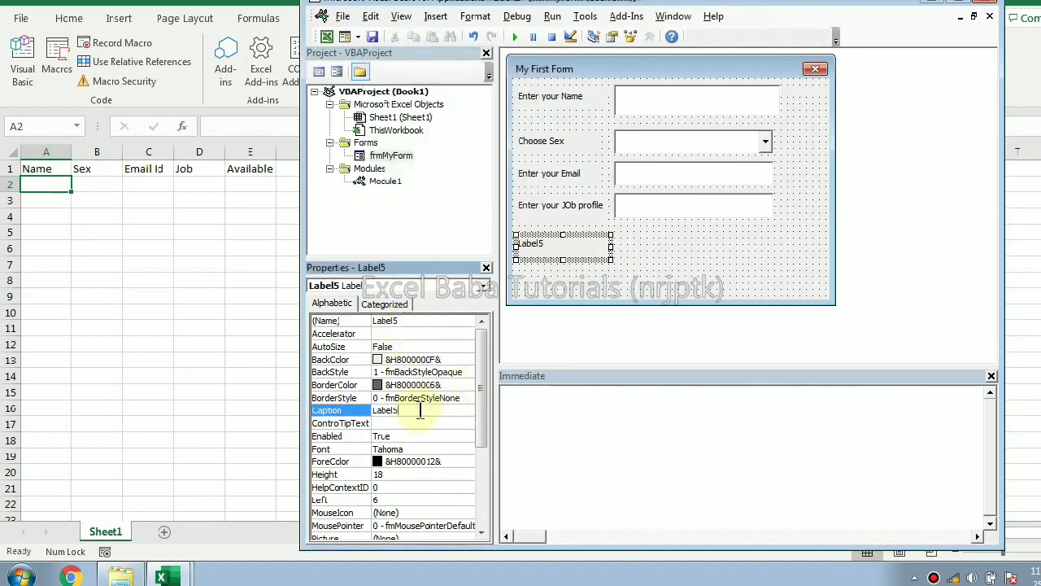
text(is)
click(648, 249)
Draw a check box beside it captioned 'Available'
click(482, 102)
drag(617, 233, 773, 257)
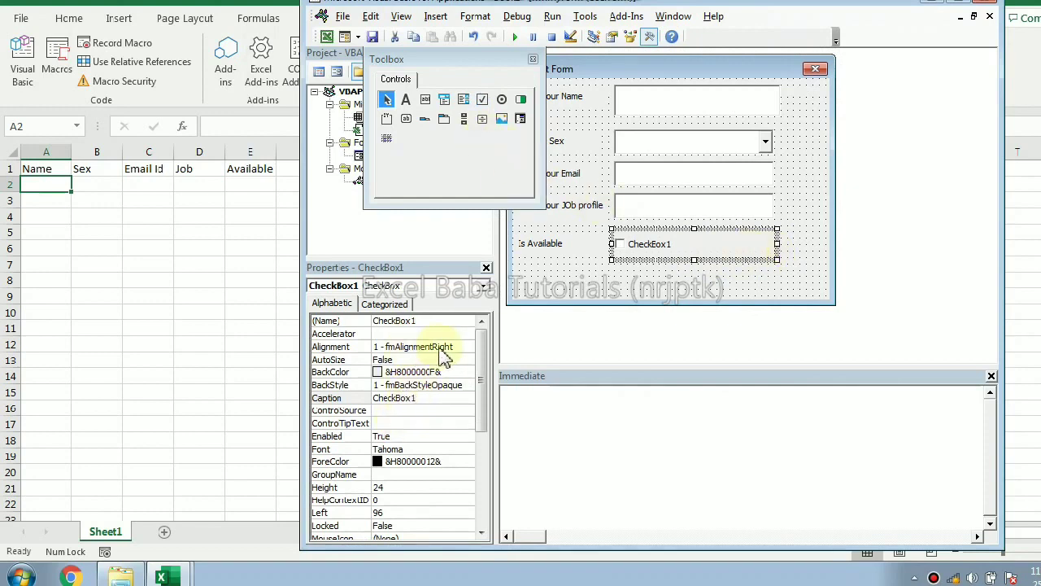
click(413, 398)
double_click(413, 399)
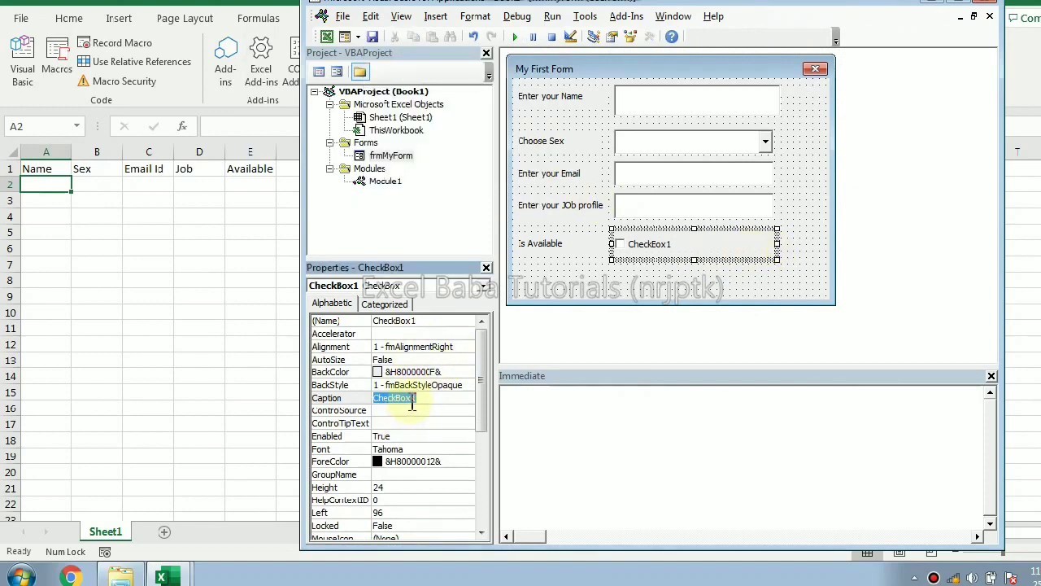
text(Available)
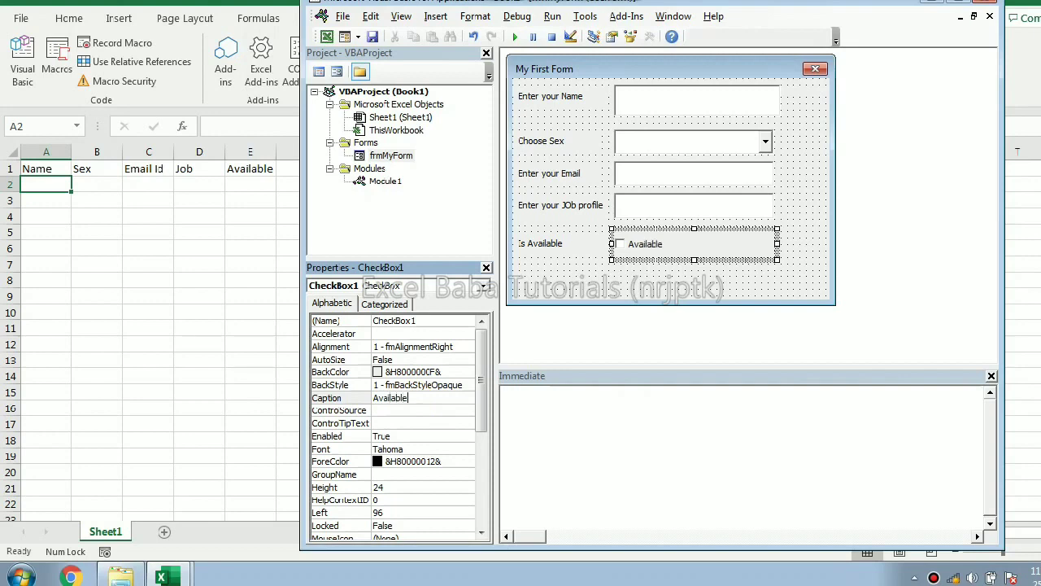
Enlarge My First Form to make room below the Available row
click(593, 298)
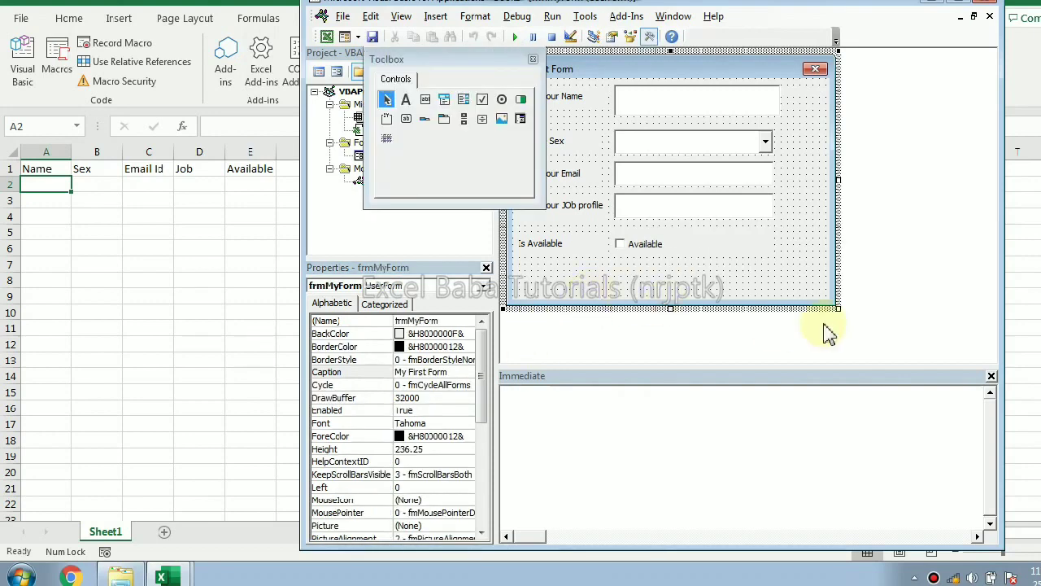
drag(838, 303, 862, 342)
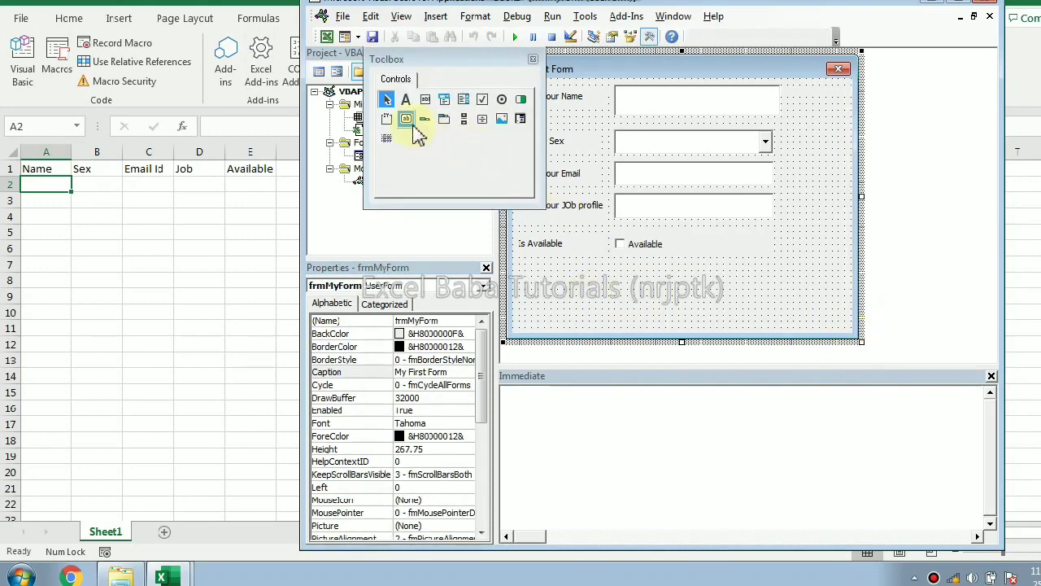
click(425, 99)
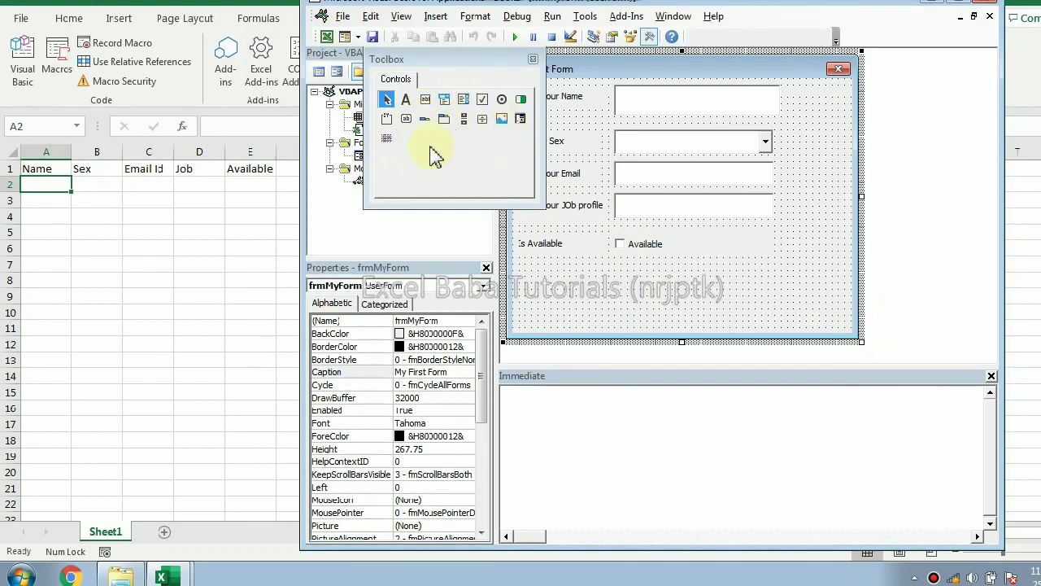
Add a command button captioned Submit, named cmdSubmit, below the Available checkbox
click(411, 129)
drag(616, 265, 777, 297)
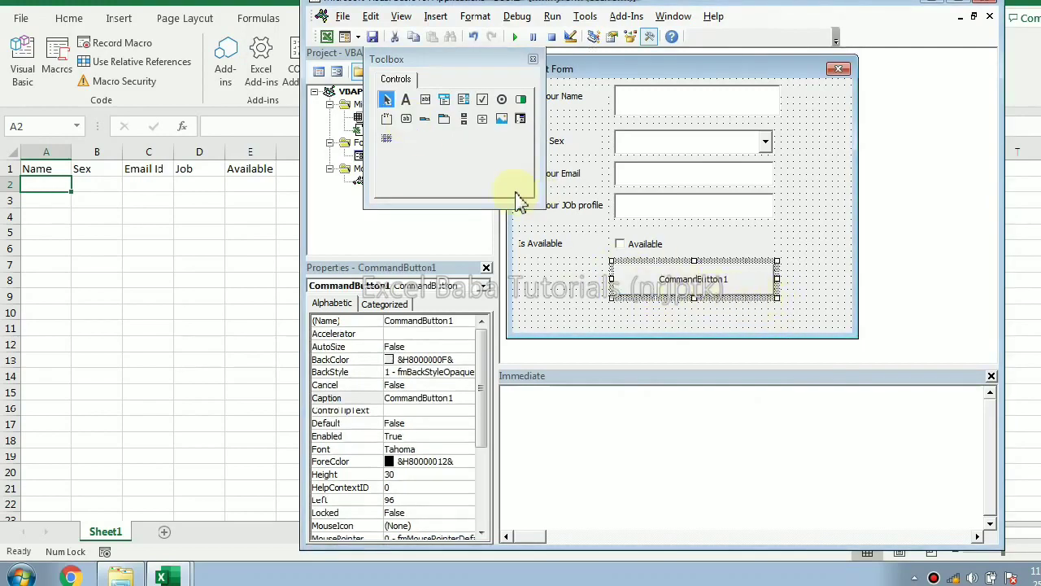
click(427, 397)
text(Submit)
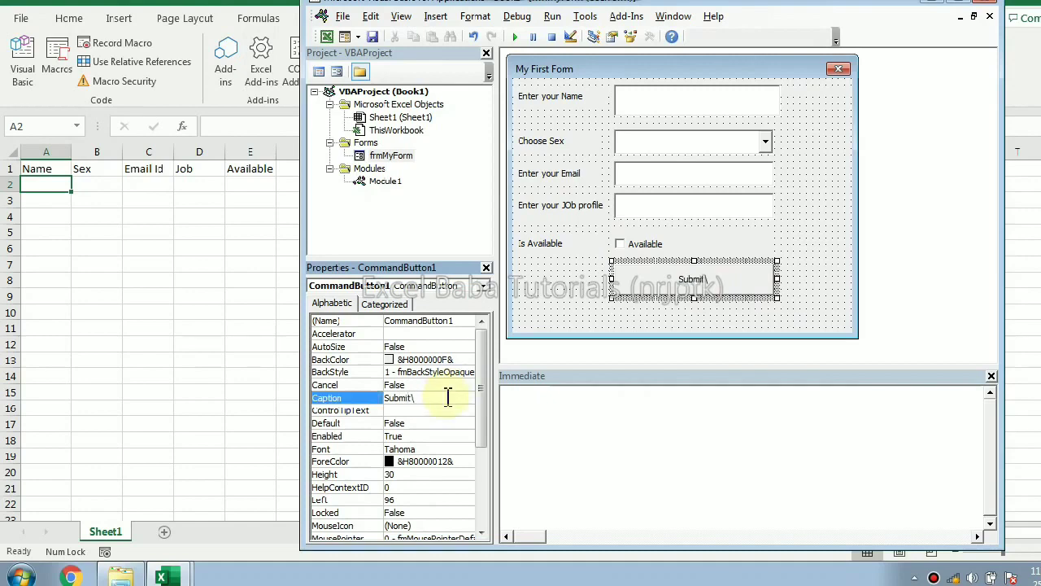
click(434, 322)
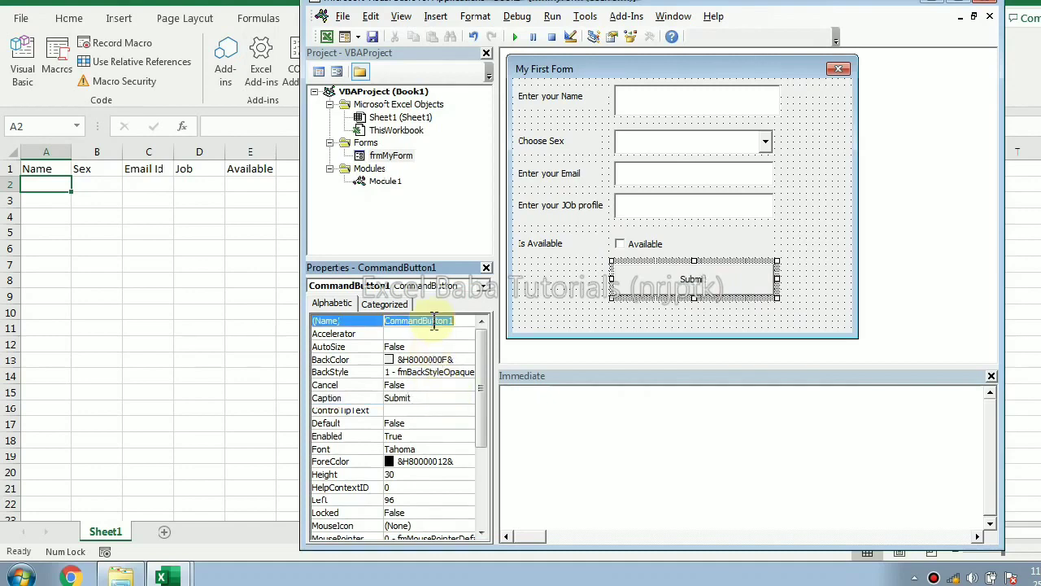
text(cmd)
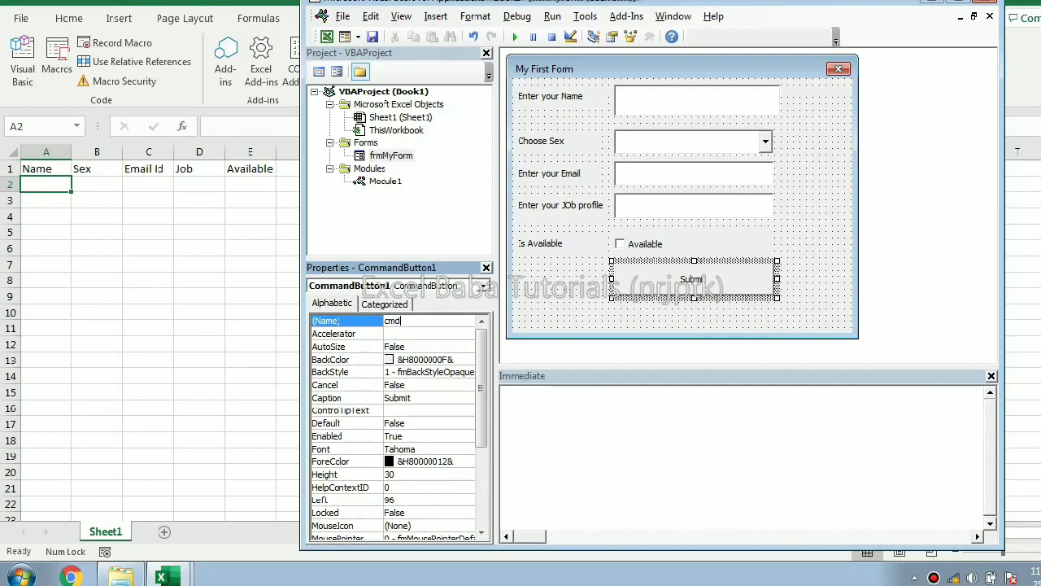
text(it)
key(Return)
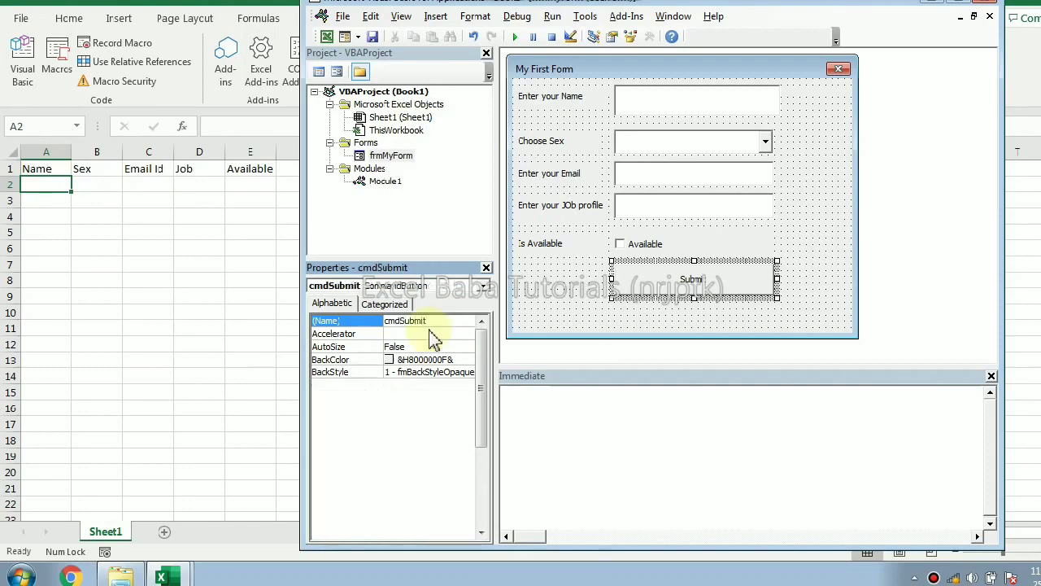
click(820, 209)
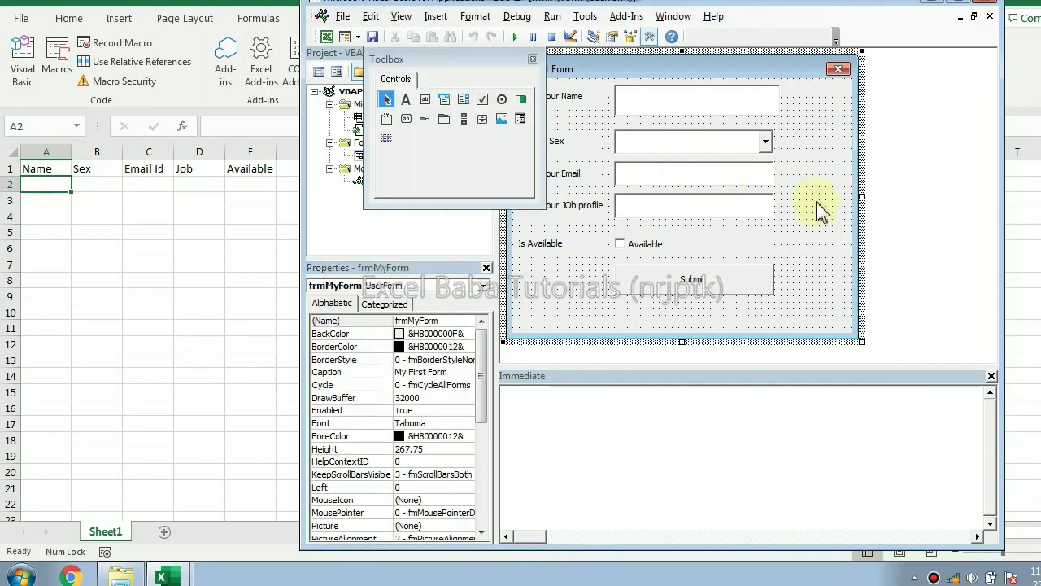
drag(470, 62, 411, 120)
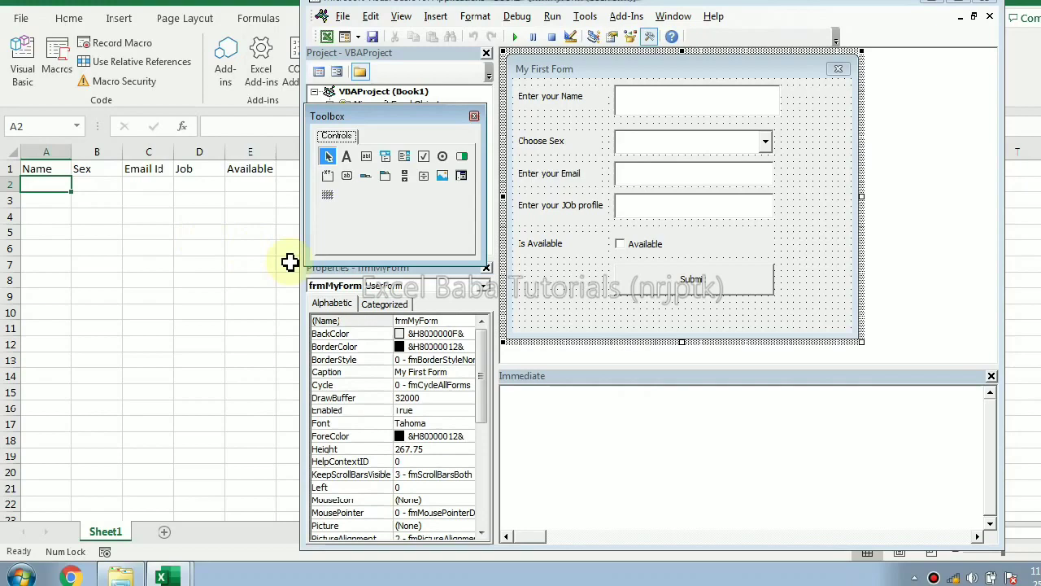
click(823, 293)
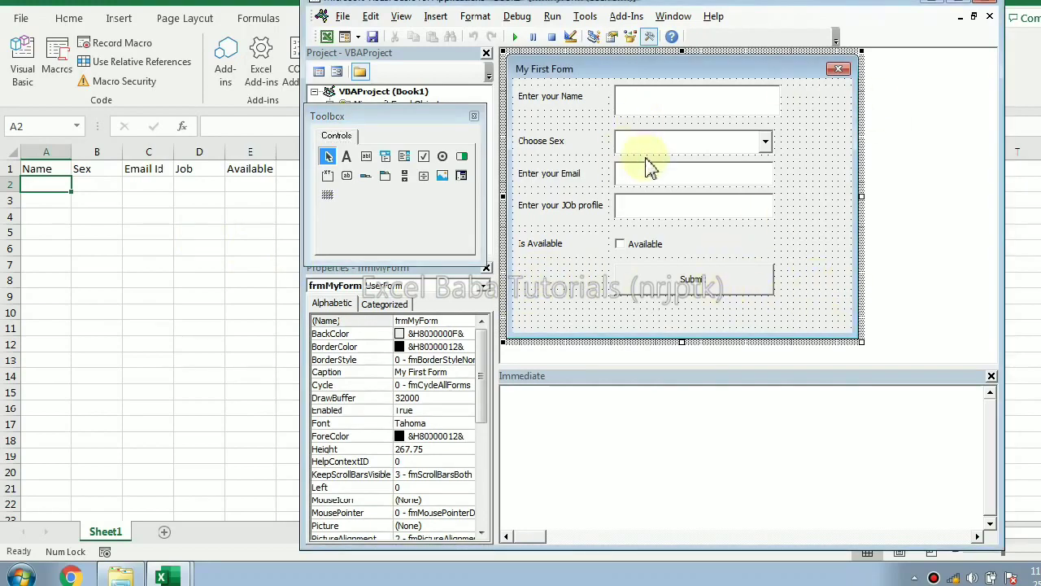
Create the empty cmdSubmit Click procedure for the Submit button
double_click(692, 281)
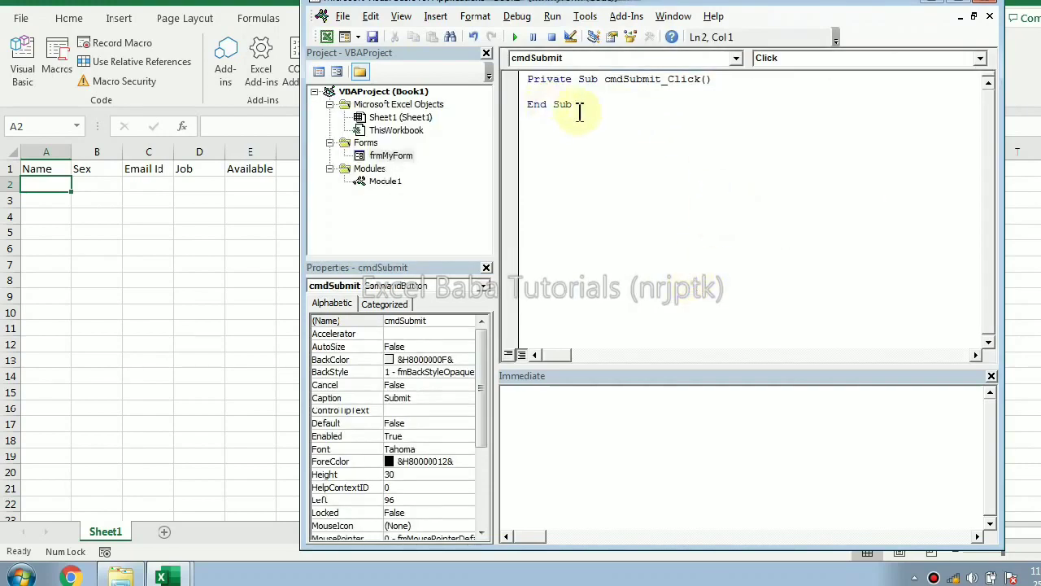
click(527, 58)
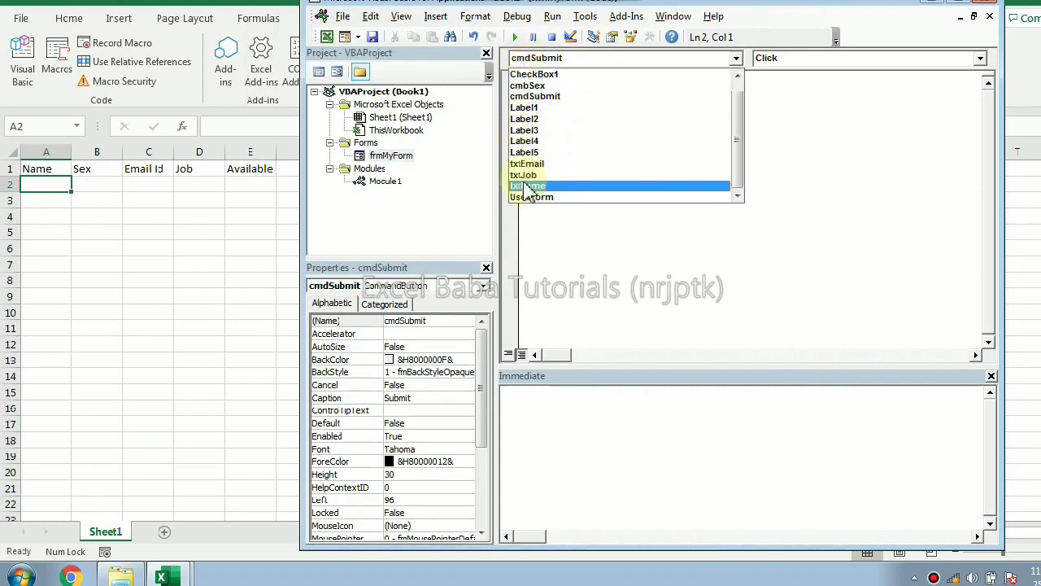
click(537, 97)
click(791, 65)
click(791, 65)
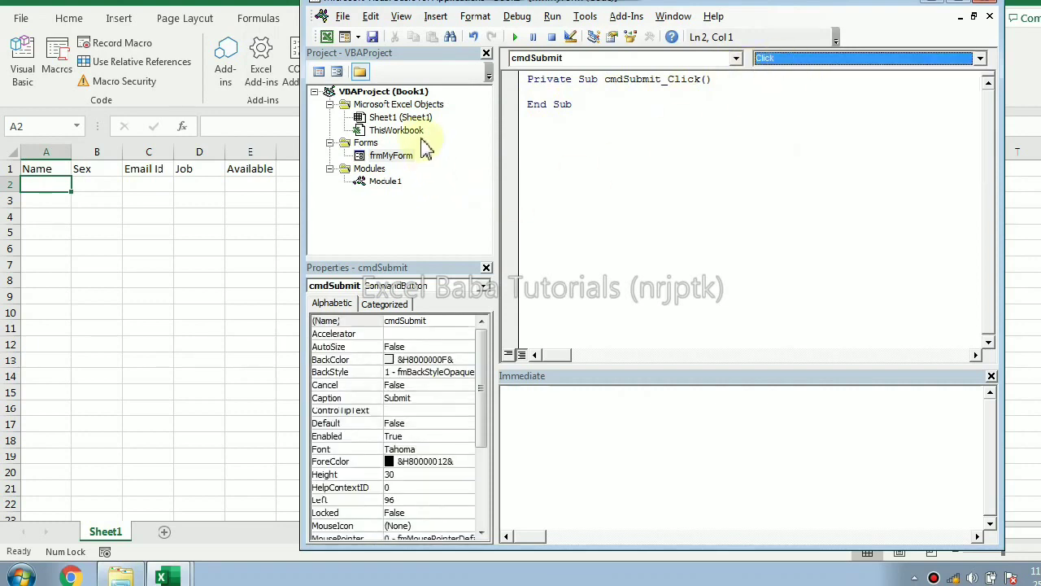
Add an empty Worksheet_SelectionChange procedure to Sheet1's code module
double_click(407, 119)
click(624, 58)
click(585, 87)
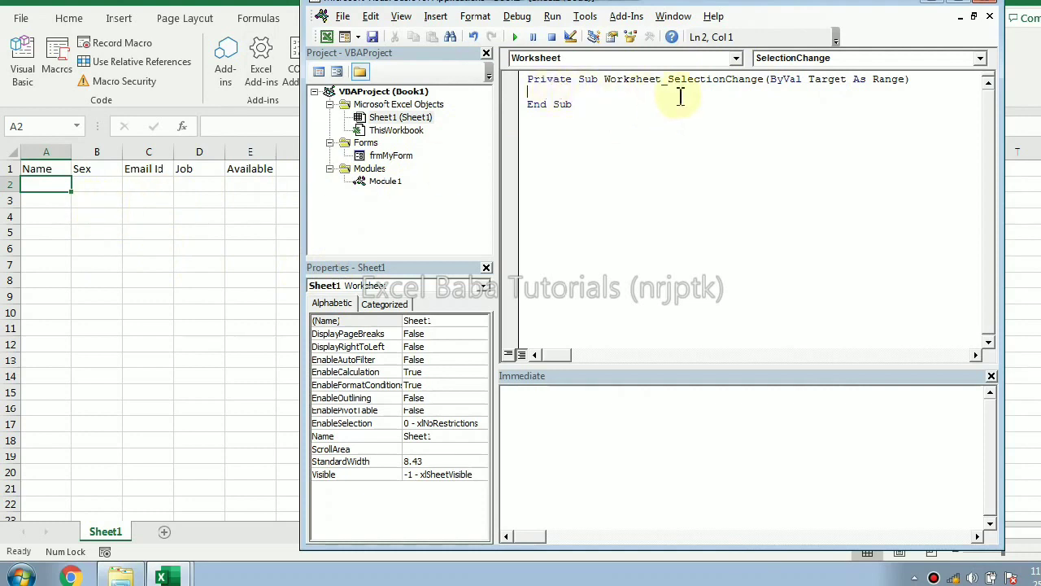
Add a MsgBox "Selection change" line to Sheet1's Worksheet_SelectionChange procedure
click(799, 59)
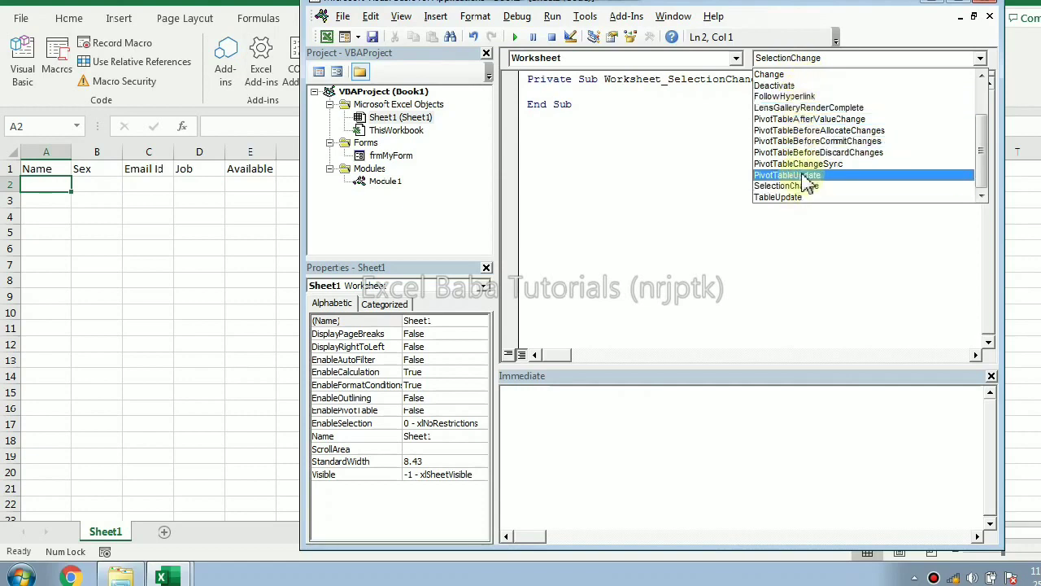
click(558, 108)
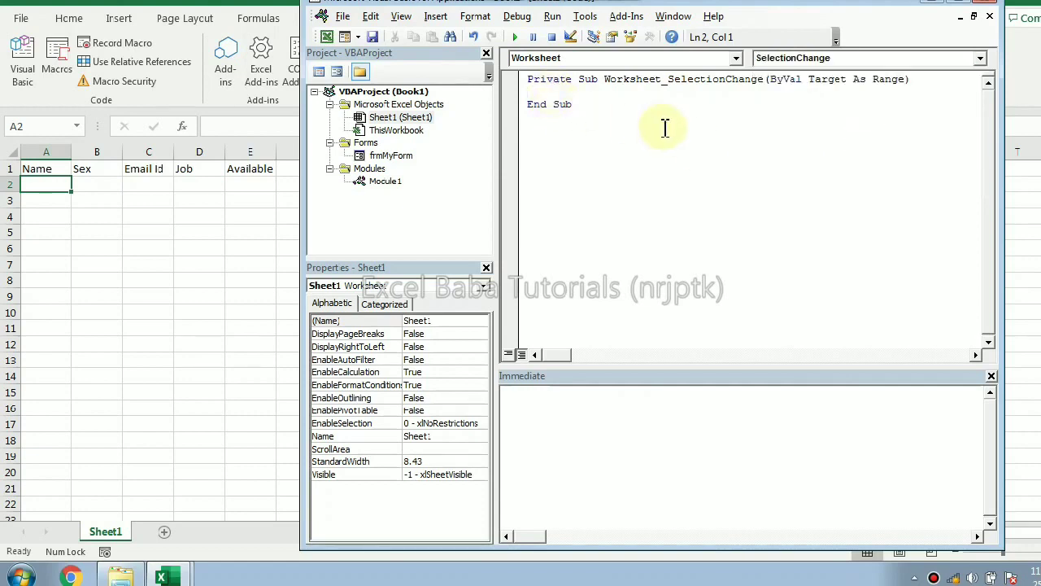
text(msgbo)
text(x "Selection change)
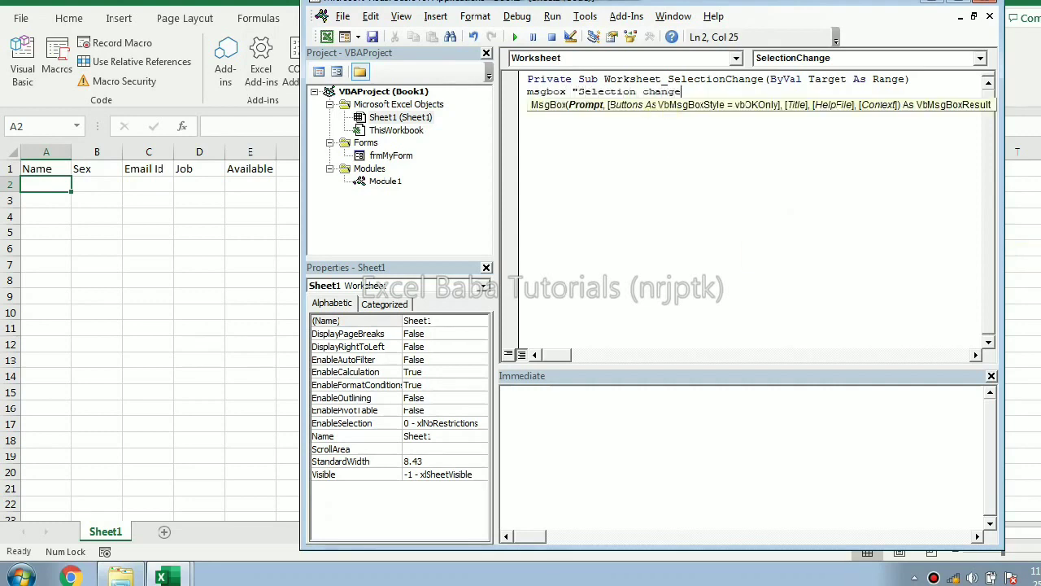
click(664, 128)
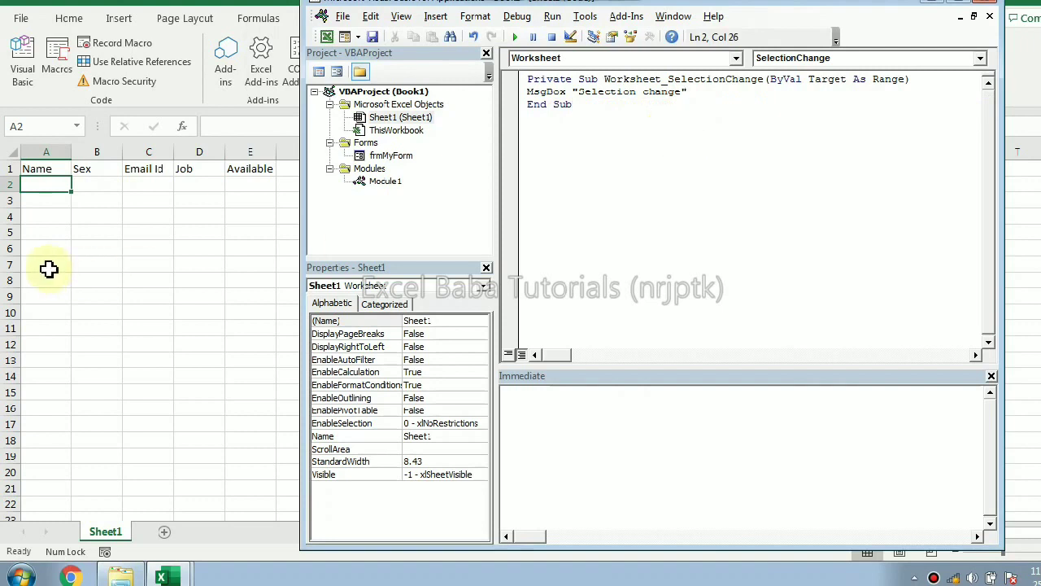
Test it in Excel by selecting B5, entering sdf, and dismissing each Selection change message
click(106, 238)
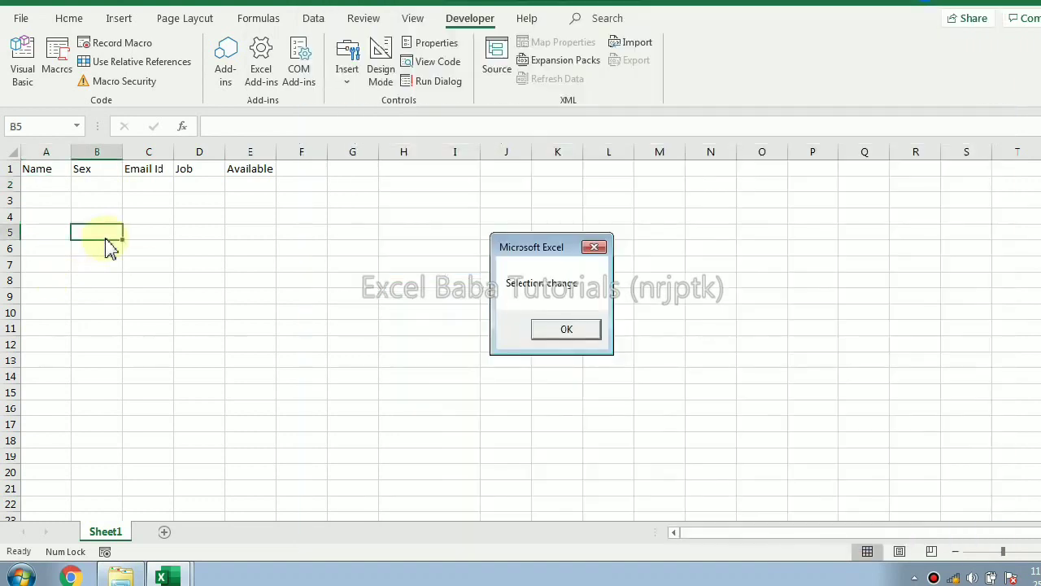
key(Return)
text(sdf)
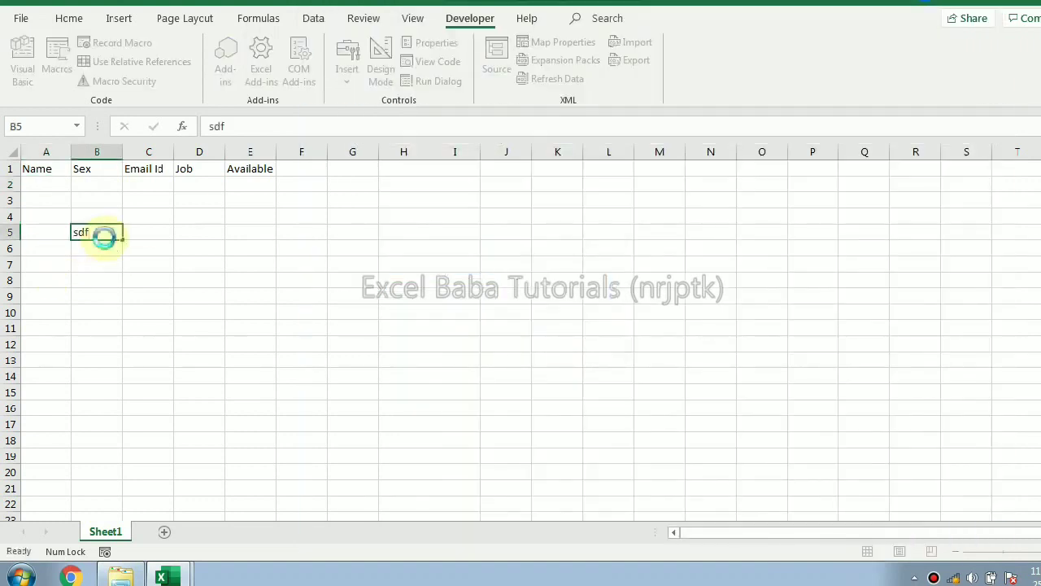
click(112, 248)
key(Return)
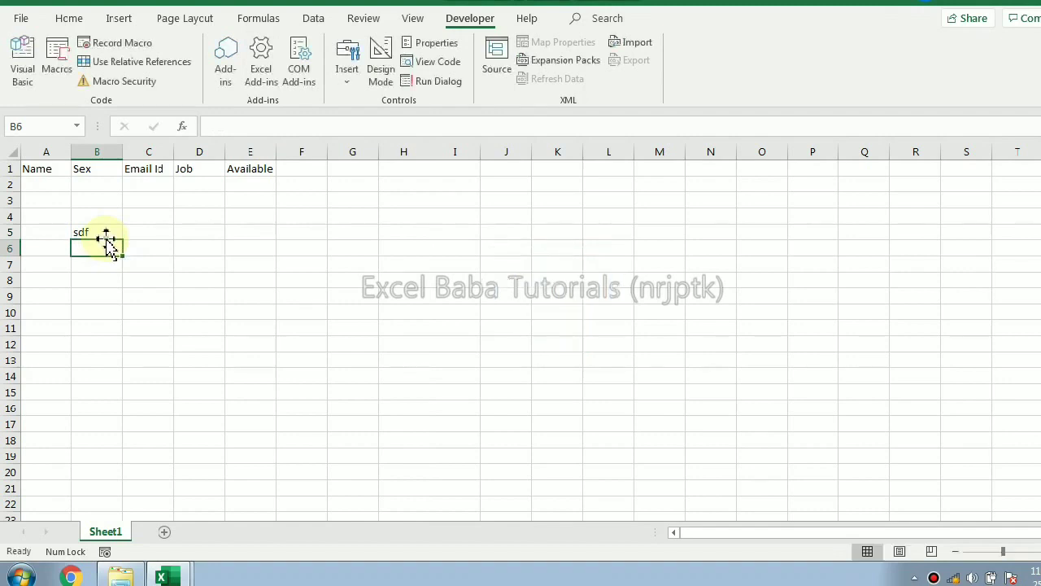
key(alt+F11)
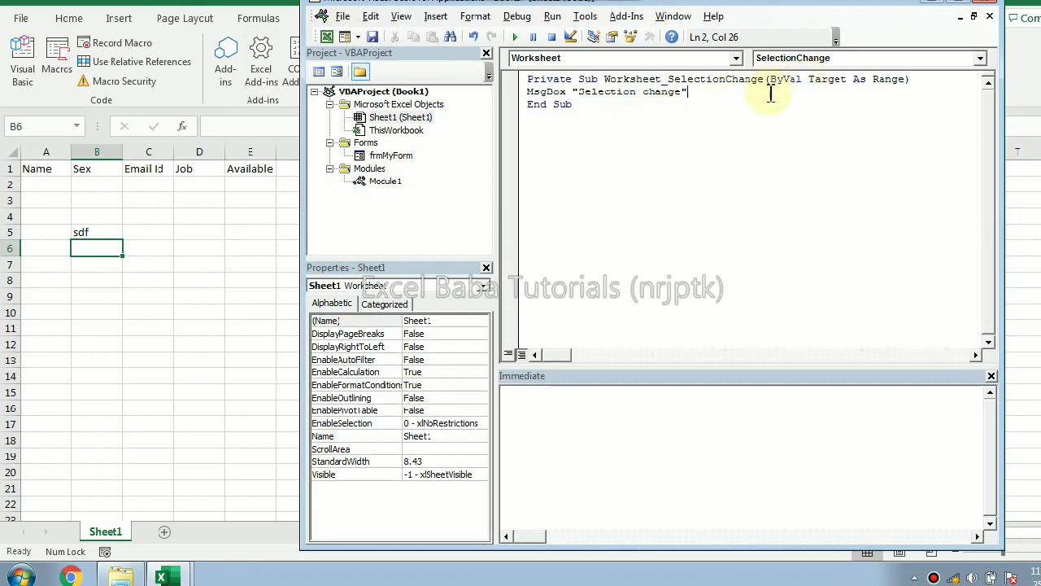
Delete the Selection change message line and reopen the frmMyForm designer
drag(688, 91, 528, 104)
click(529, 92)
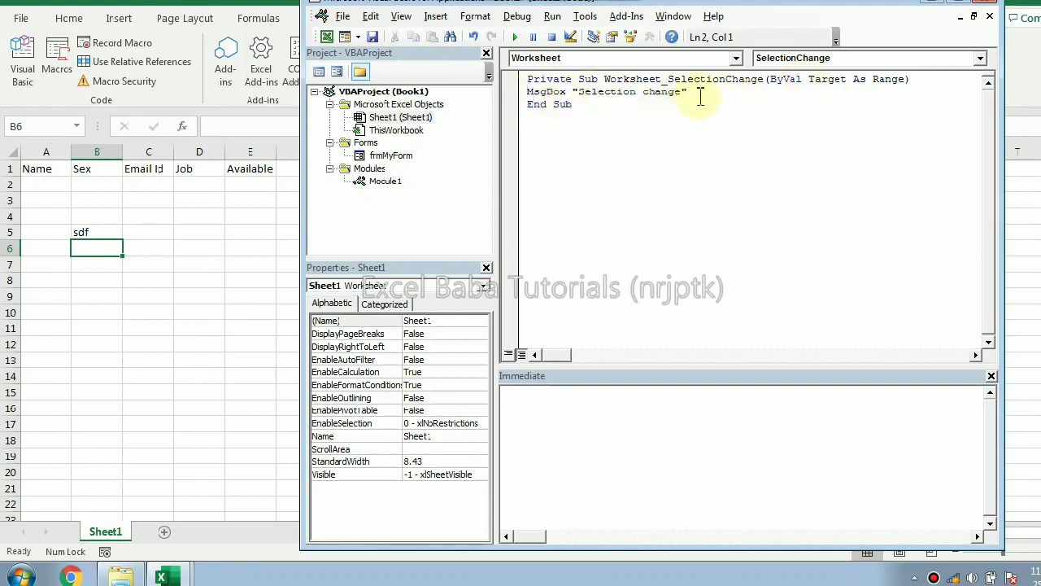
drag(695, 94, 523, 91)
key(Delete)
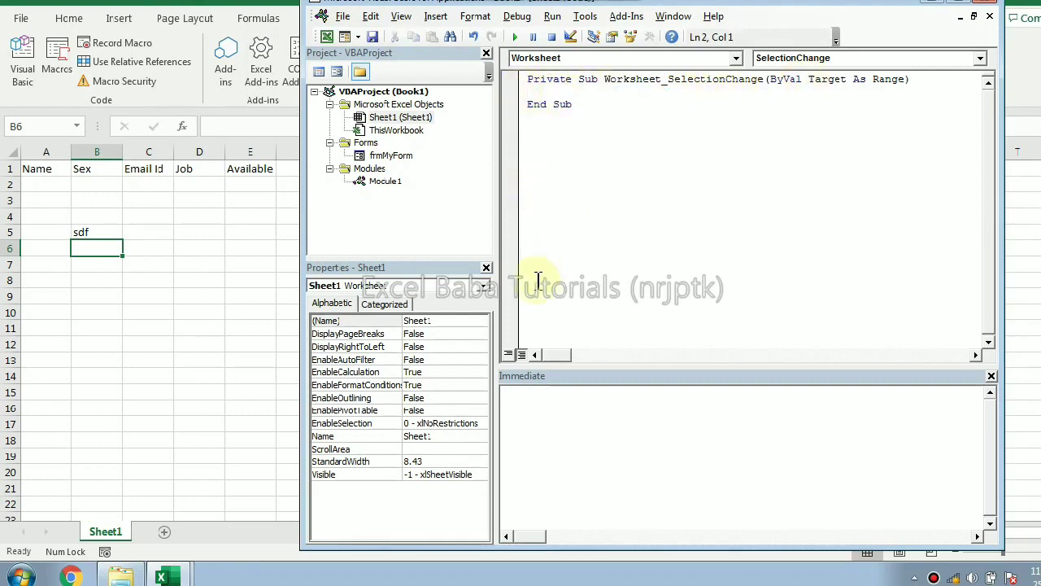
double_click(391, 156)
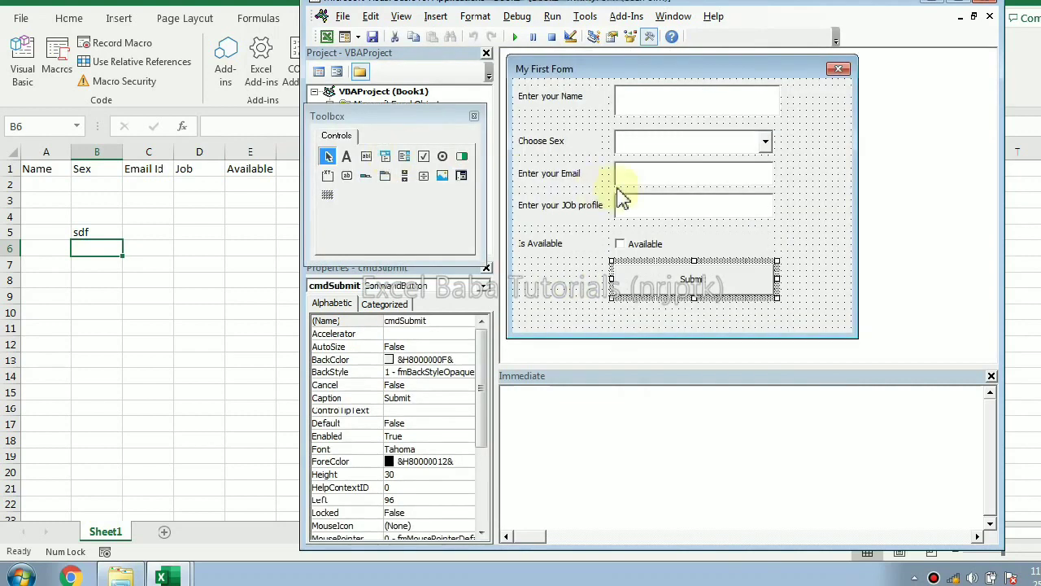
Add a MsgBox "Click" line to cmdSubmit_Click and copy that line
double_click(712, 285)
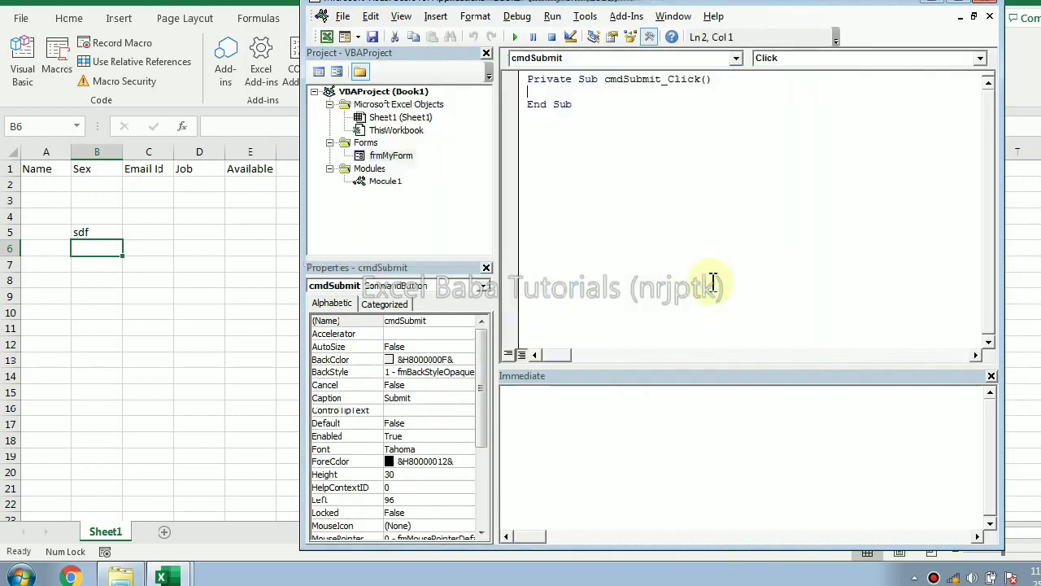
click(622, 58)
click(623, 58)
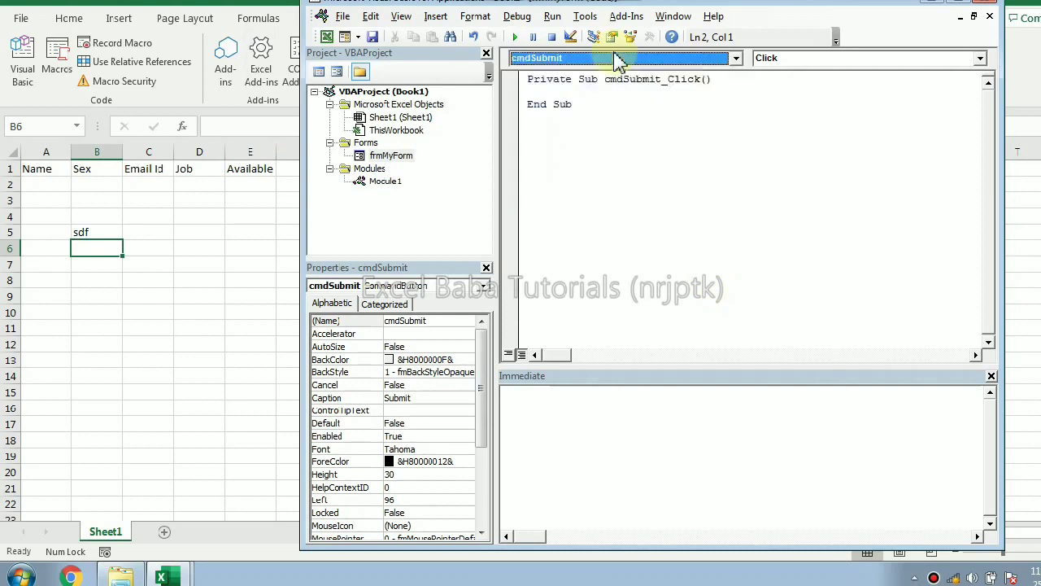
click(805, 58)
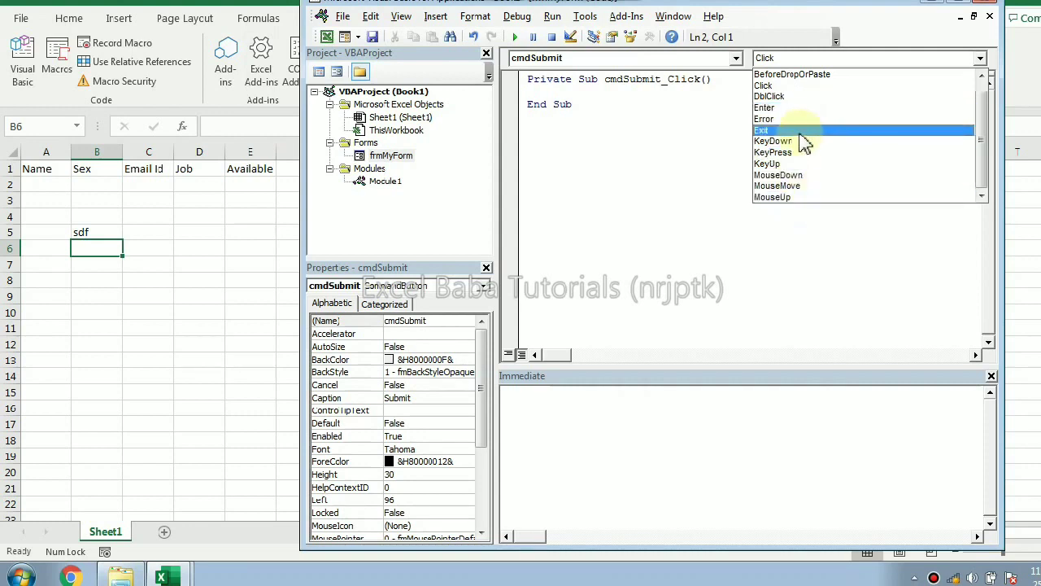
click(577, 94)
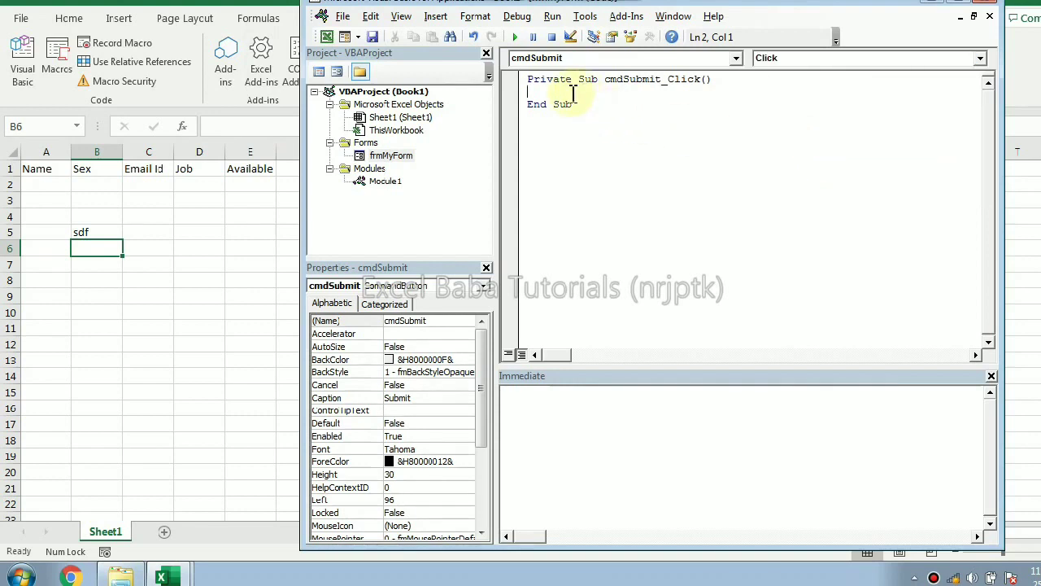
text(msgbox "Click":)
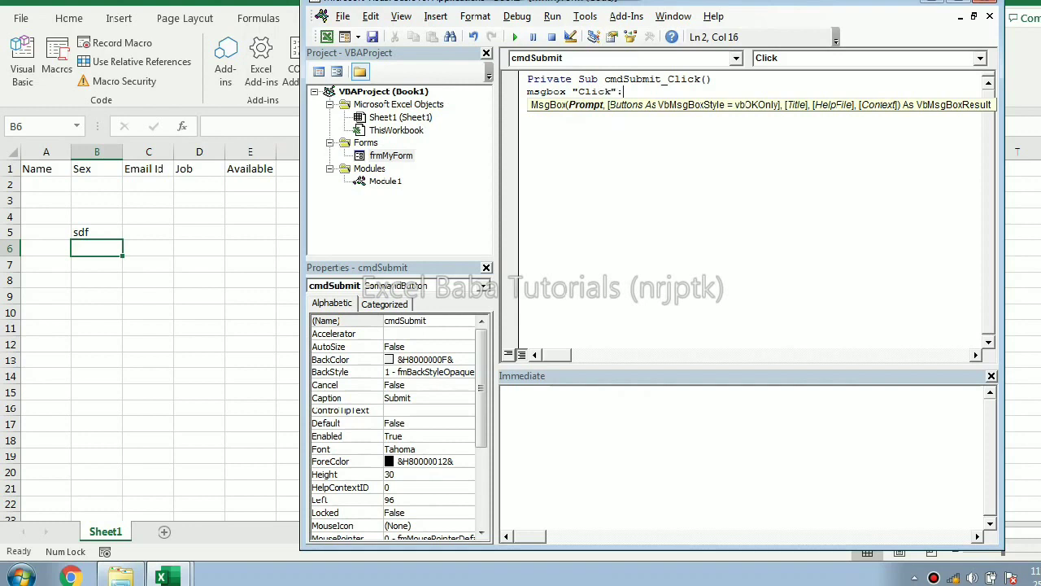
drag(616, 91, 527, 91)
key(ctrl+c)
Add a cmdSubmit_DblClick procedure showing a "Double Click" message
click(781, 58)
click(777, 98)
key(ctrl+v)
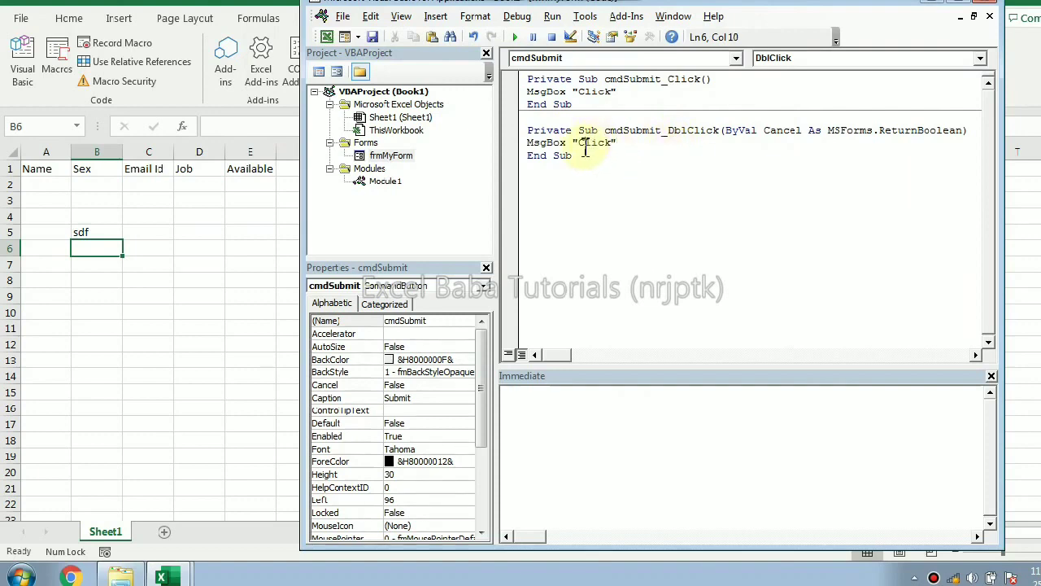
key(Left)
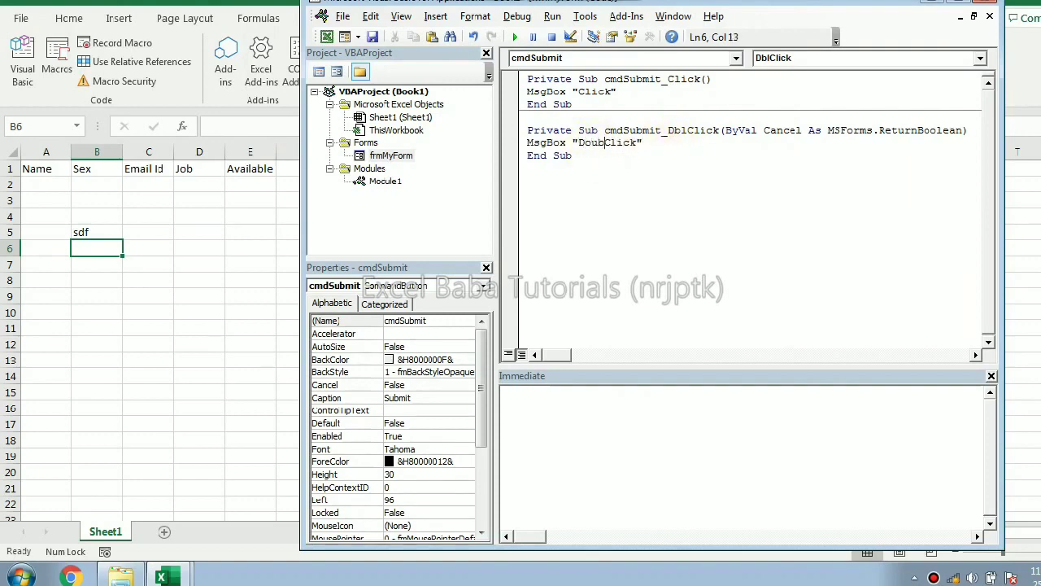
text(le)
drag(661, 143, 527, 143)
Add a cmdSubmit_KeyDown procedure showing a "Key Down" message
click(781, 58)
click(772, 141)
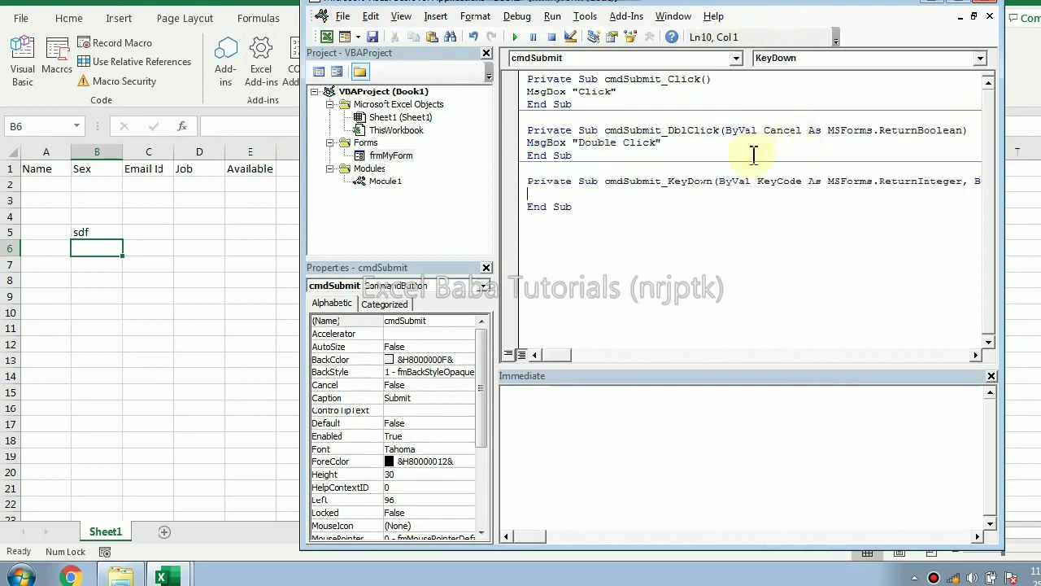
key(ctrl+v)
key(Left)
key(ctrl+shift+Left)
key(ctrl+shift+Left)
text(K)
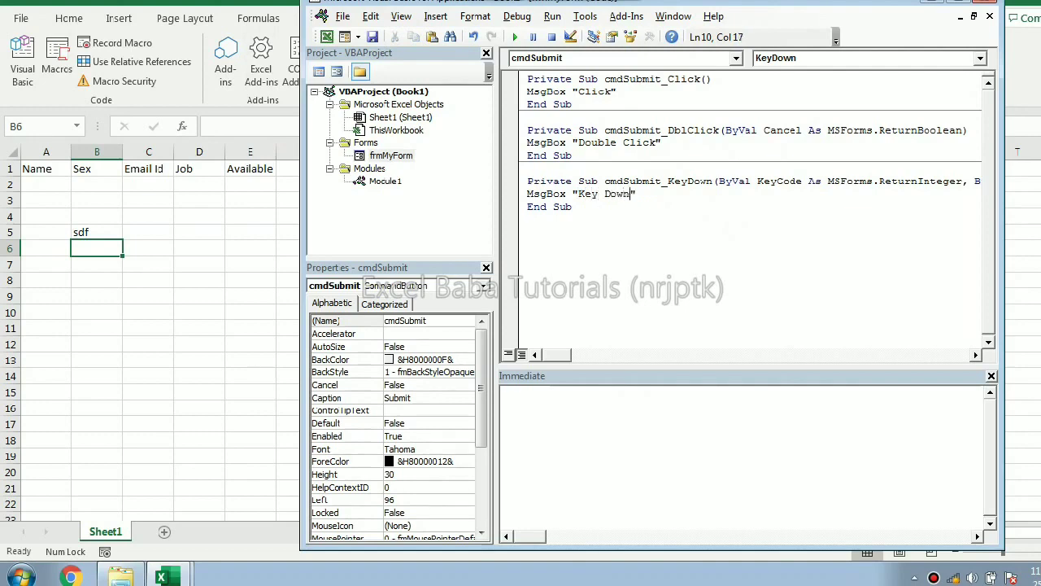
key(End)
key(shift+Home)
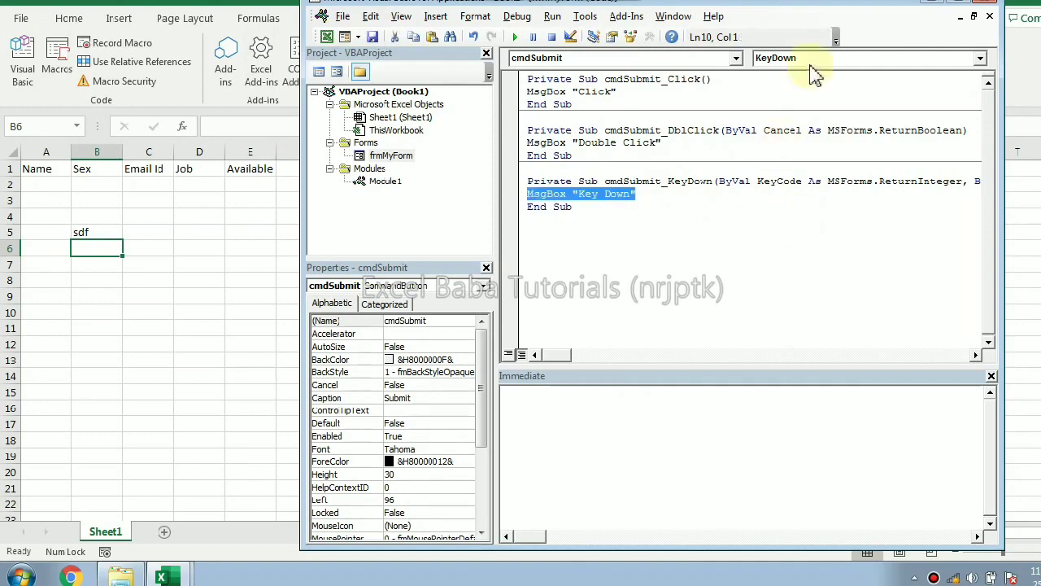
click(673, 194)
Run My First Form and press Submit repeatedly, dismissing the "Click" message each time
click(516, 37)
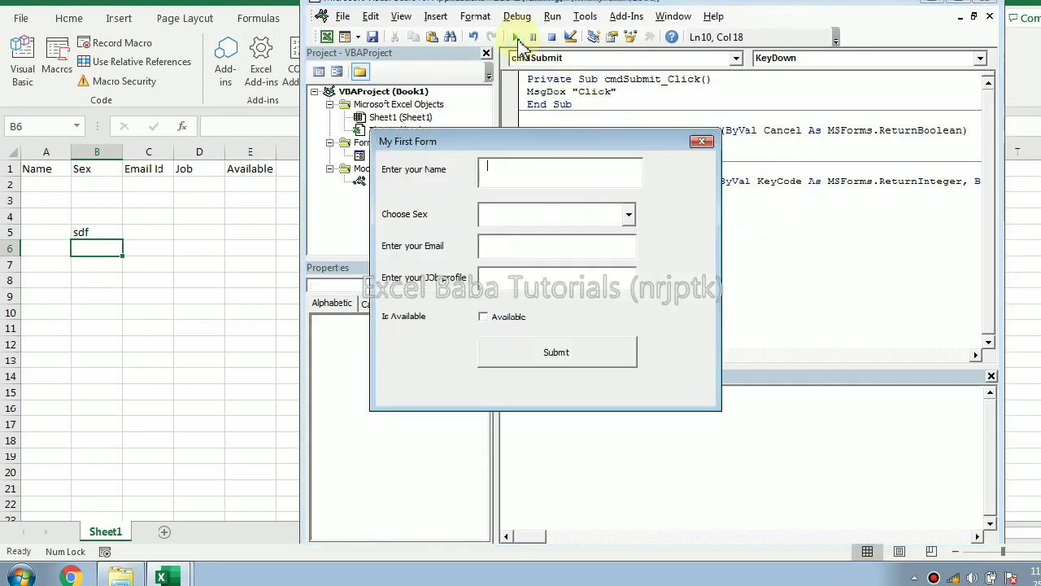
click(619, 366)
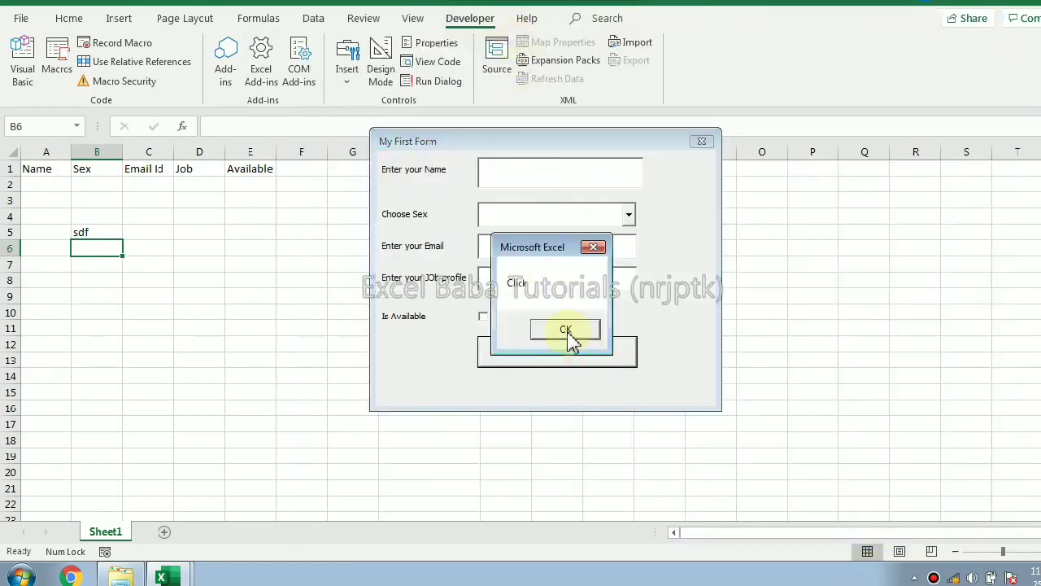
click(568, 333)
click(567, 358)
click(567, 332)
click(568, 358)
click(569, 330)
click(594, 350)
click(581, 330)
click(599, 357)
click(576, 328)
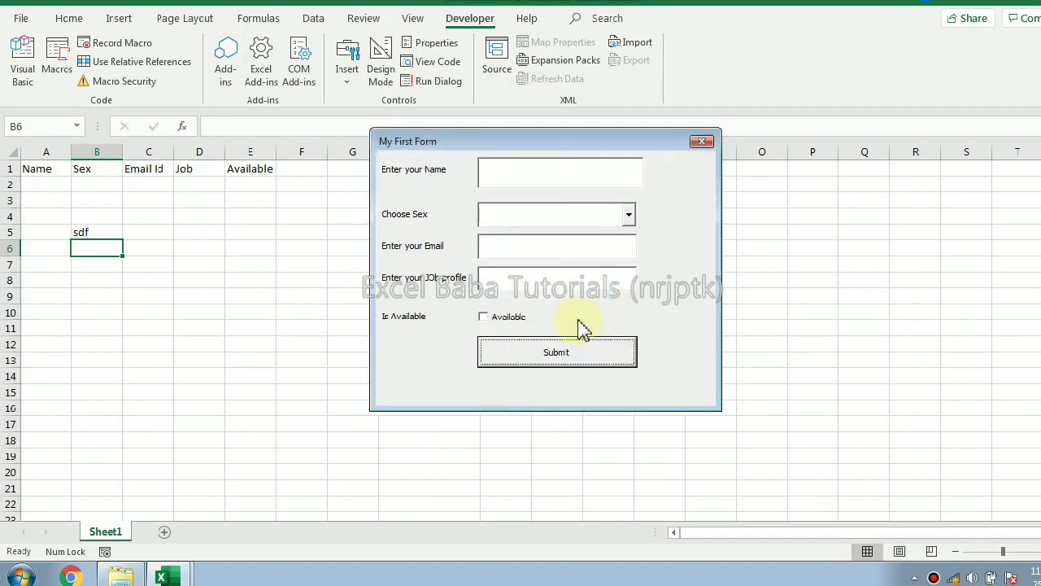
Test Submit with the Enter key, dismiss the messages, and close the running form
click(614, 349)
key(Return)
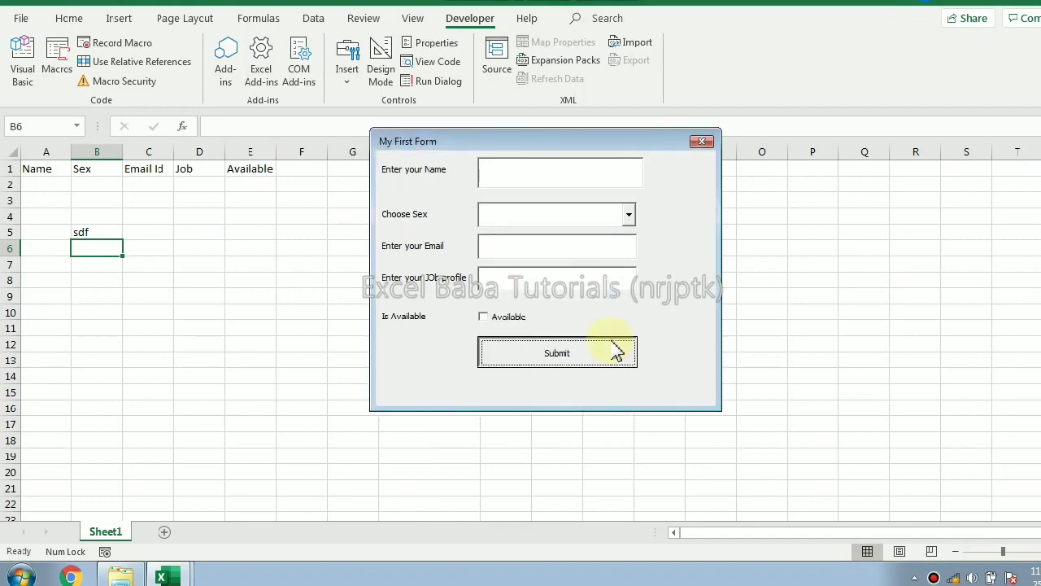
key(Return)
key(Return)
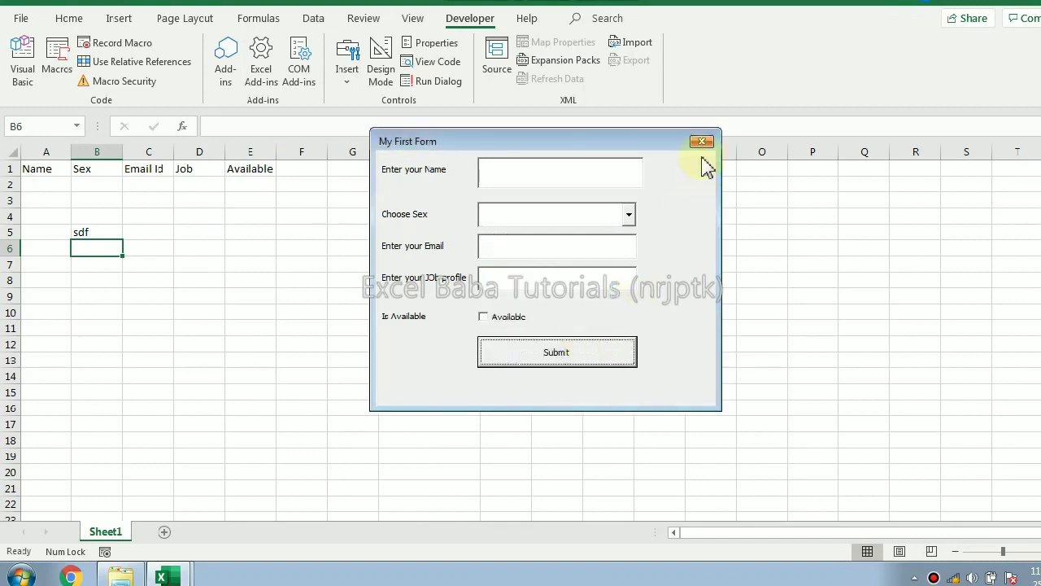
click(701, 141)
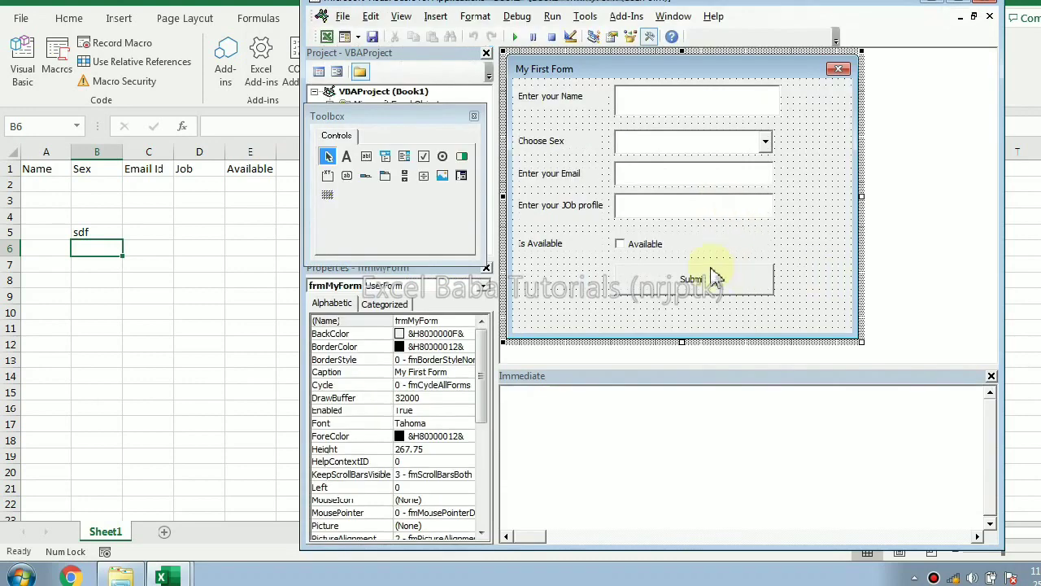
Add a UserForm_DblClick procedure to frmMyForm that shows a "Double Click" message
double_click(807, 210)
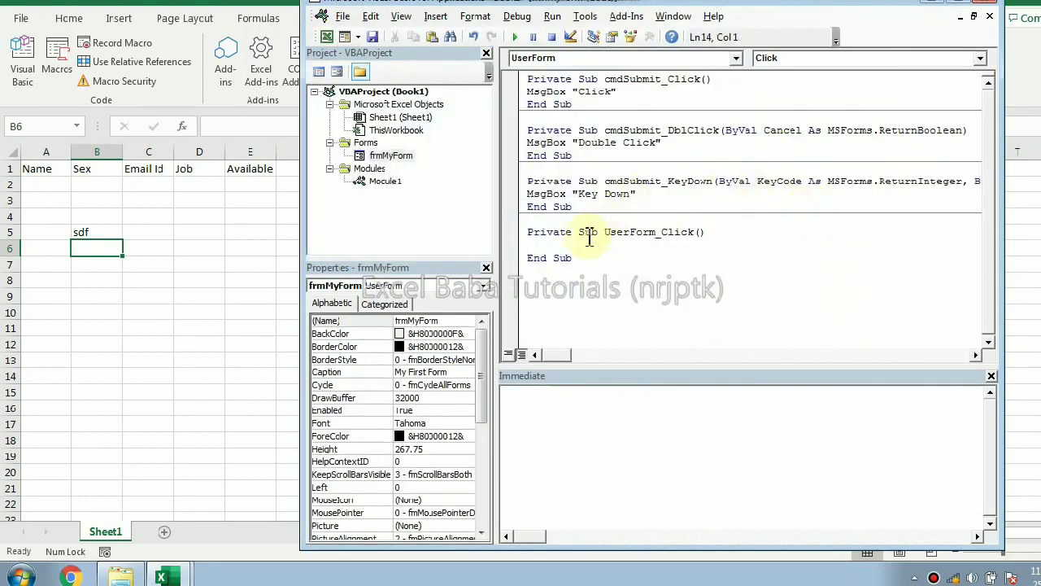
click(800, 74)
click(785, 85)
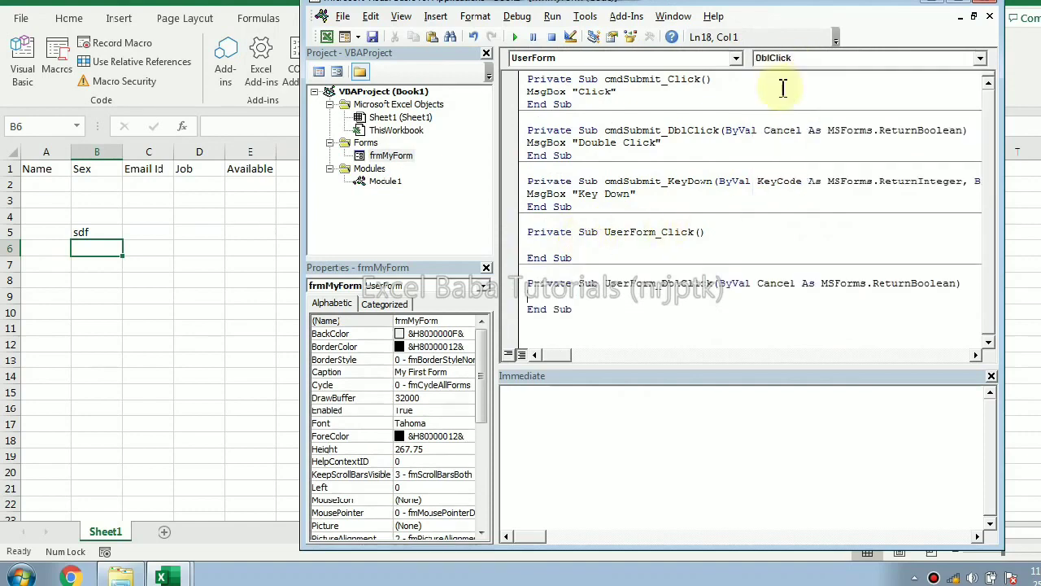
text(msgbox "Double Click)
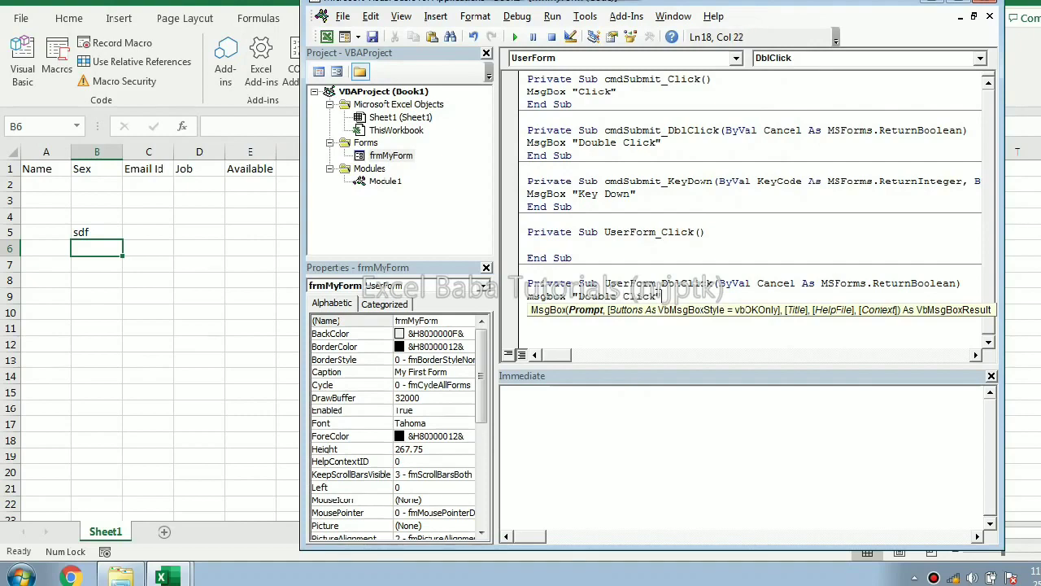
key(Down)
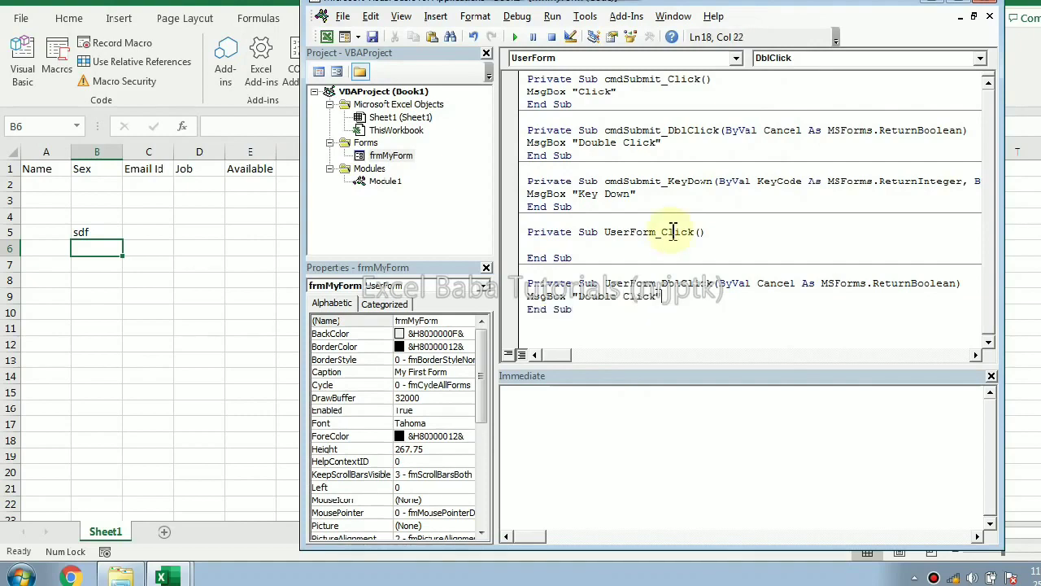
Run the form, double-click it twice confirming the Double Click message, then close it
click(515, 36)
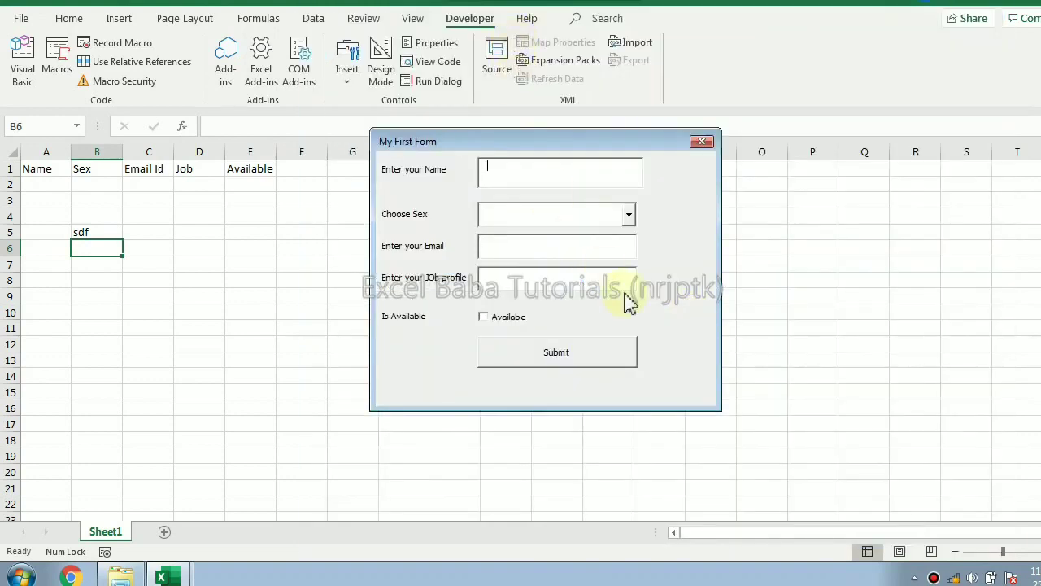
double_click(669, 290)
click(567, 330)
double_click(685, 293)
click(563, 330)
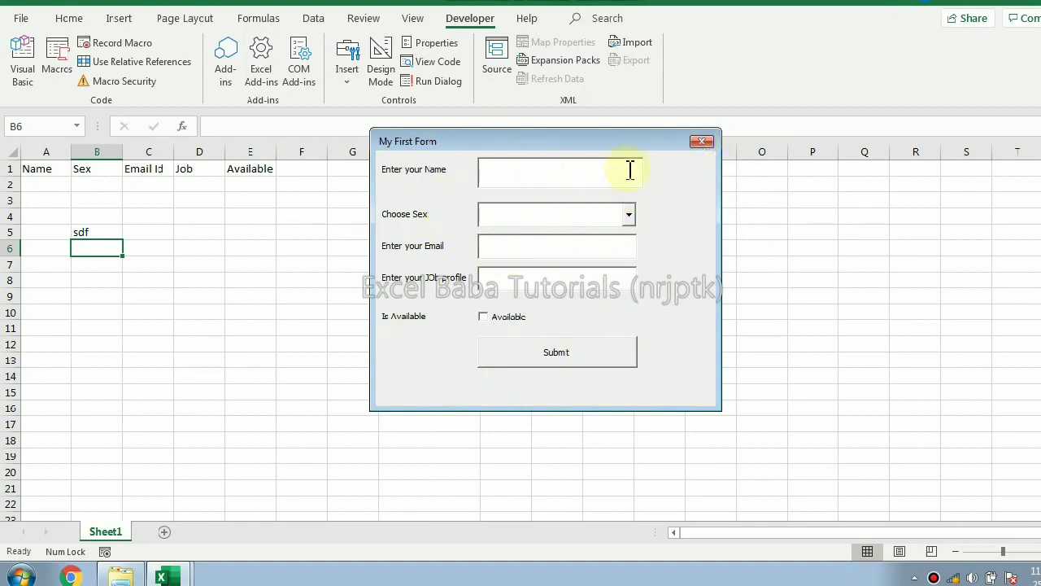
click(702, 144)
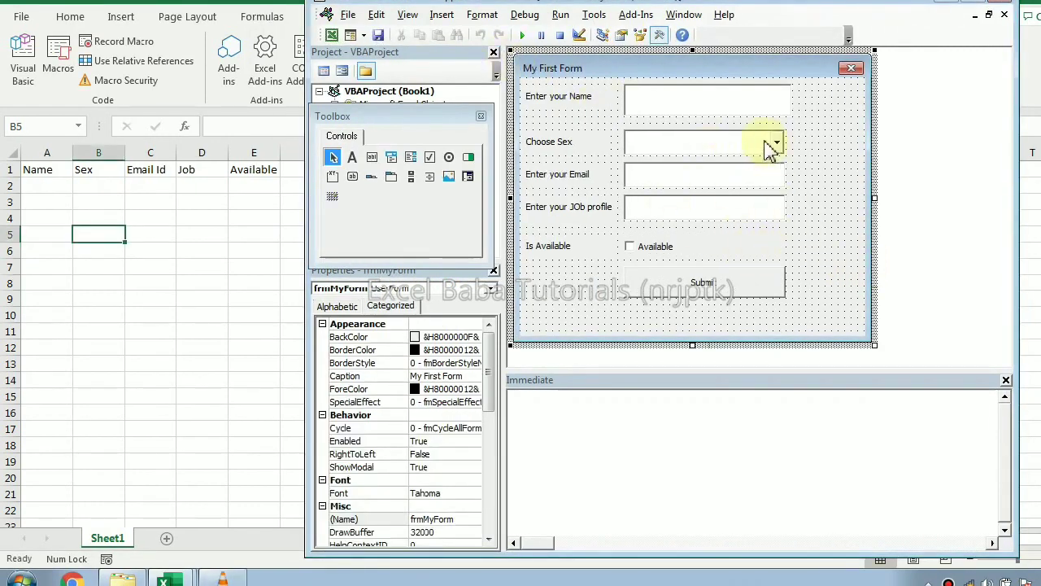
Delete the "Double Click" MsgBox line from the form's double-click procedure
click(765, 145)
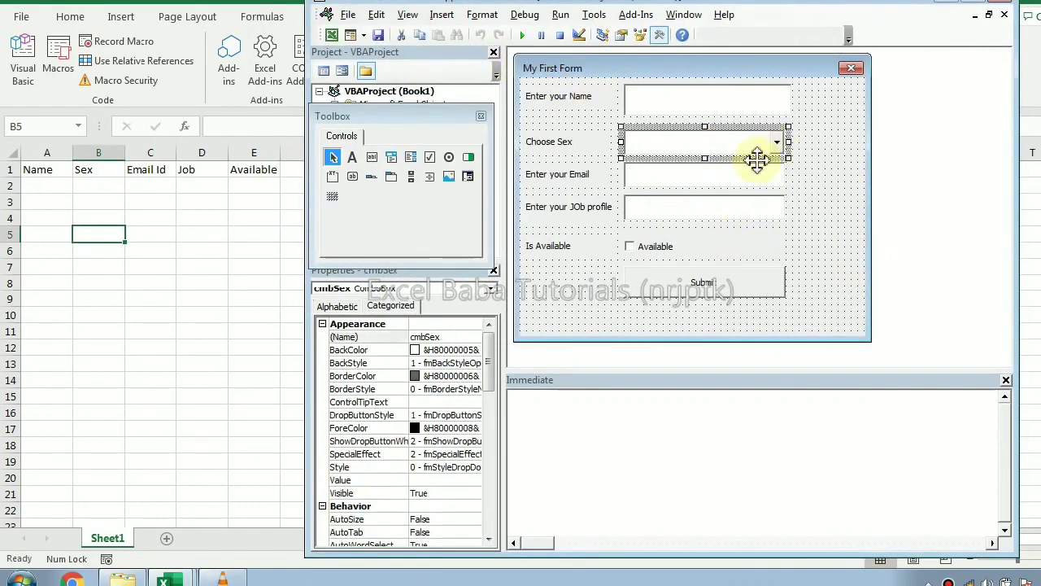
double_click(820, 213)
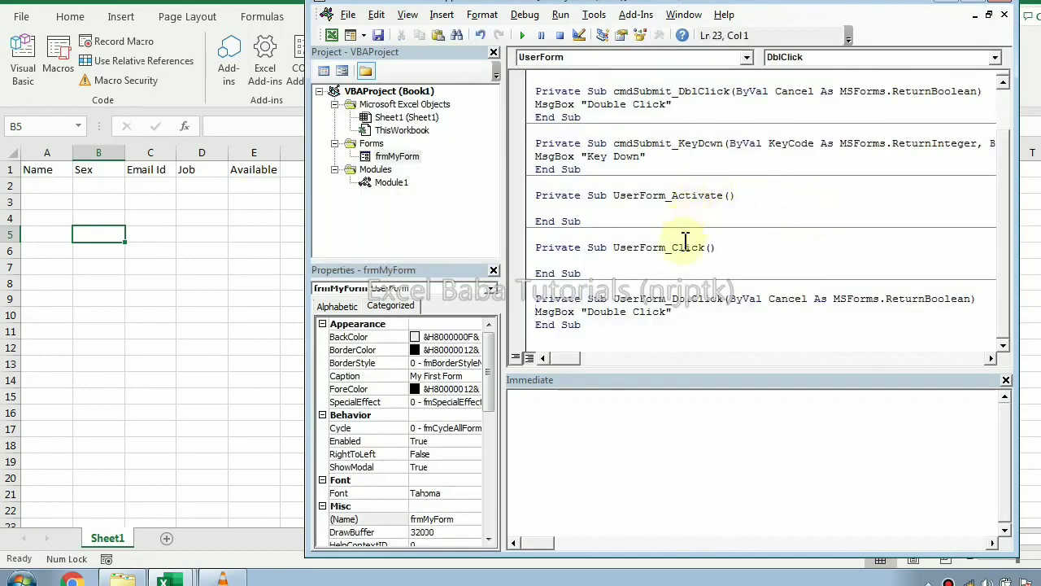
key(Up)
drag(672, 315, 528, 313)
key(Delete)
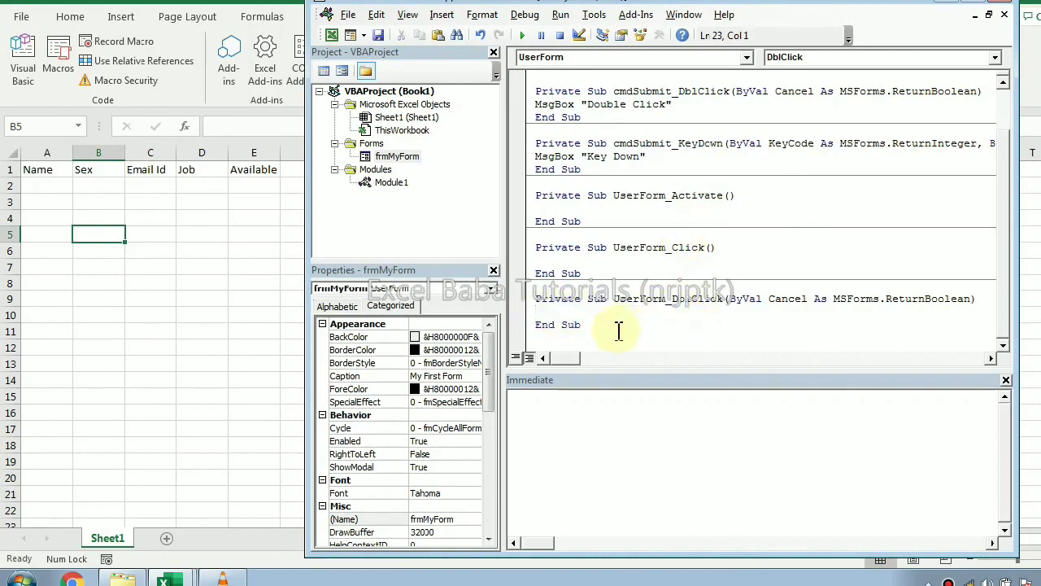
drag(618, 330, 535, 299)
In UserForm_Activate, add cmbSex.AddItem lines for Male, Female and Other
click(545, 312)
click(818, 58)
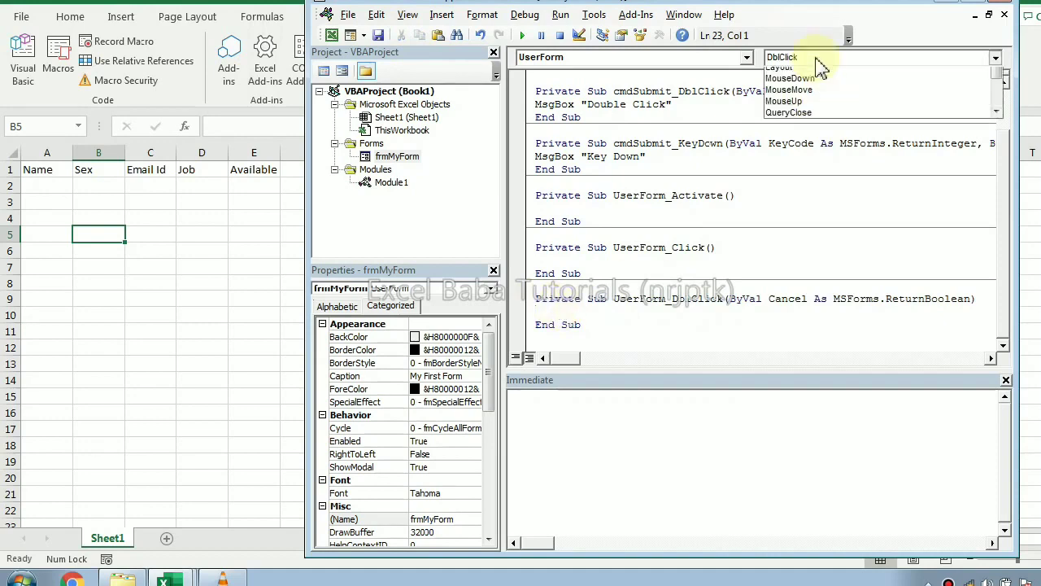
scroll(817, 65, up, 1)
scroll(814, 69, up, 2)
scroll(811, 70, up, 1)
click(809, 71)
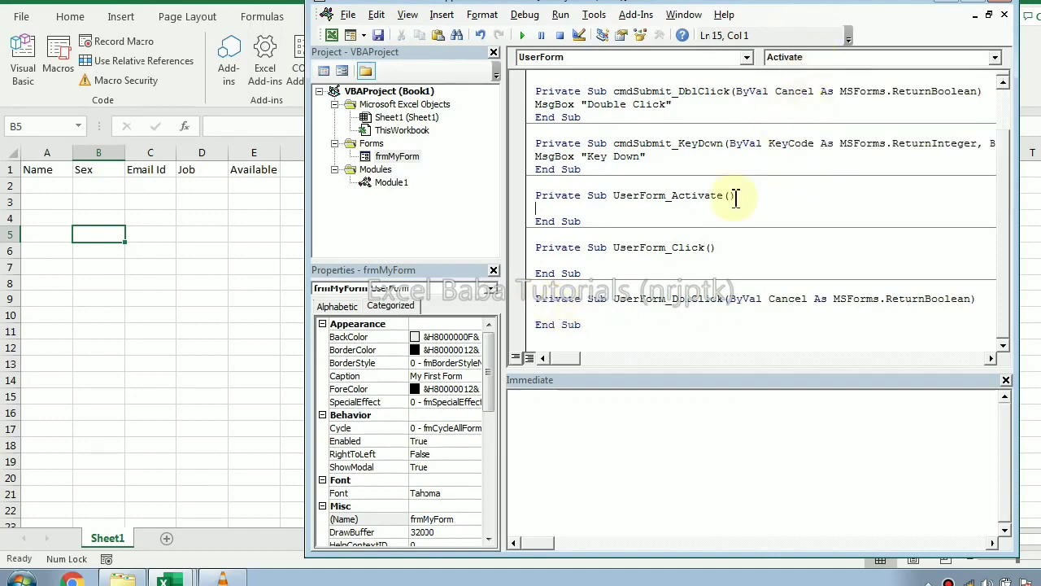
text(c)
key(BackSpace)
key(ctrl+space)
text(m.)
text(ad)
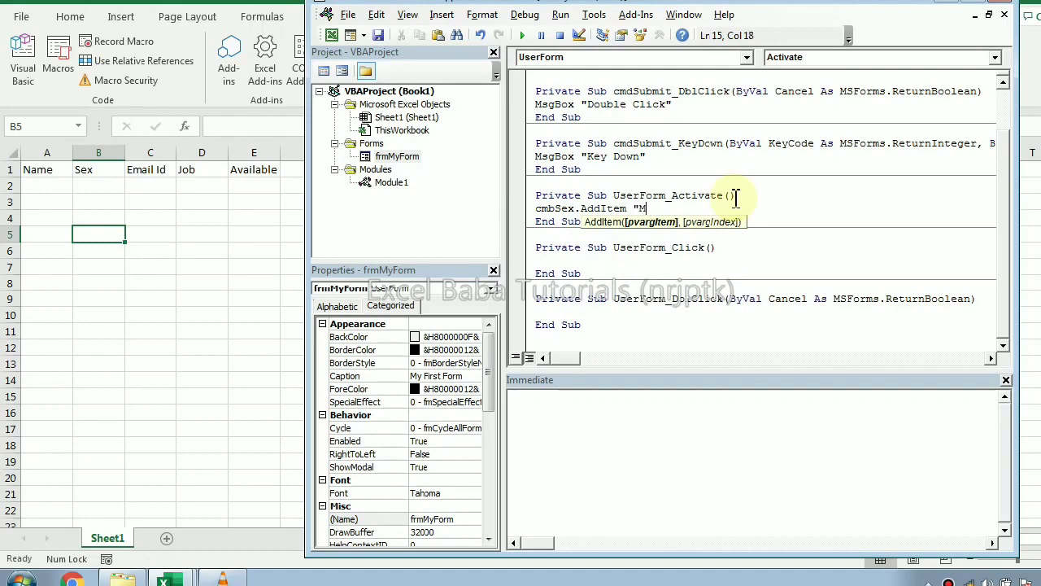
key(Return)
text(cm)
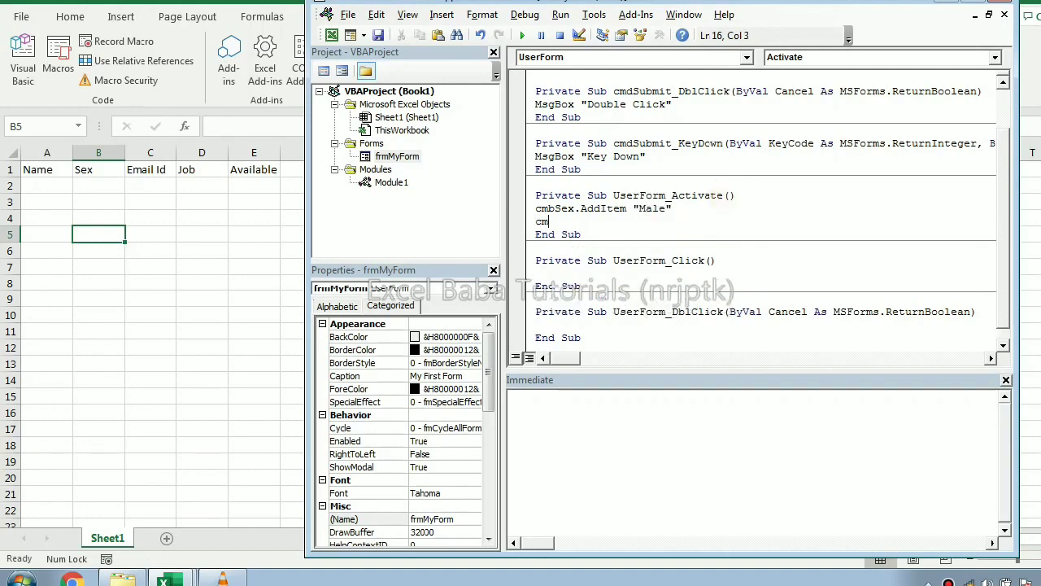
key(ctrl+space)
text(.a "Femai)
text(le)
key(Return)
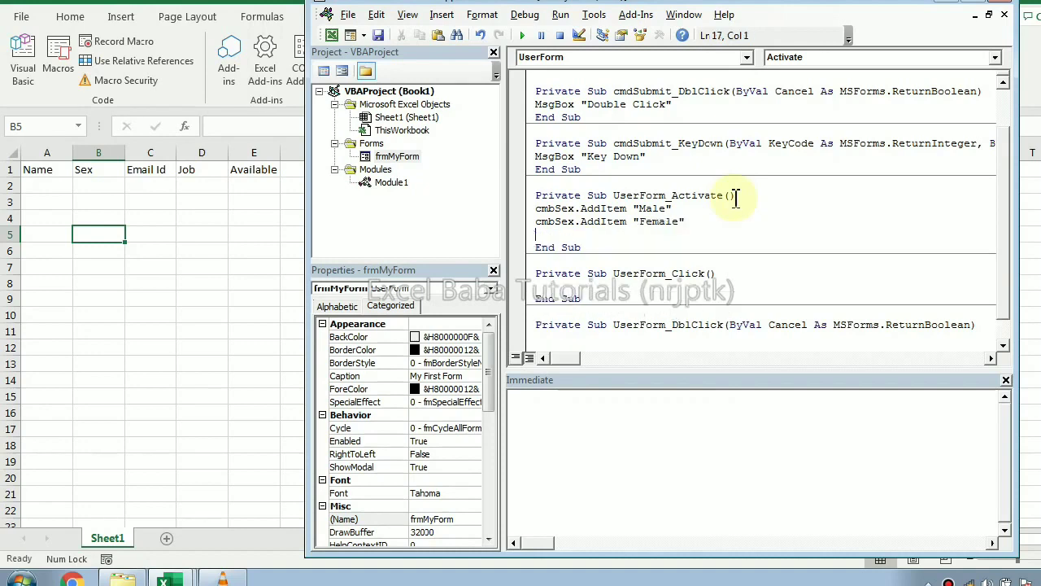
text(cm)
text(bSex.AddItem ")
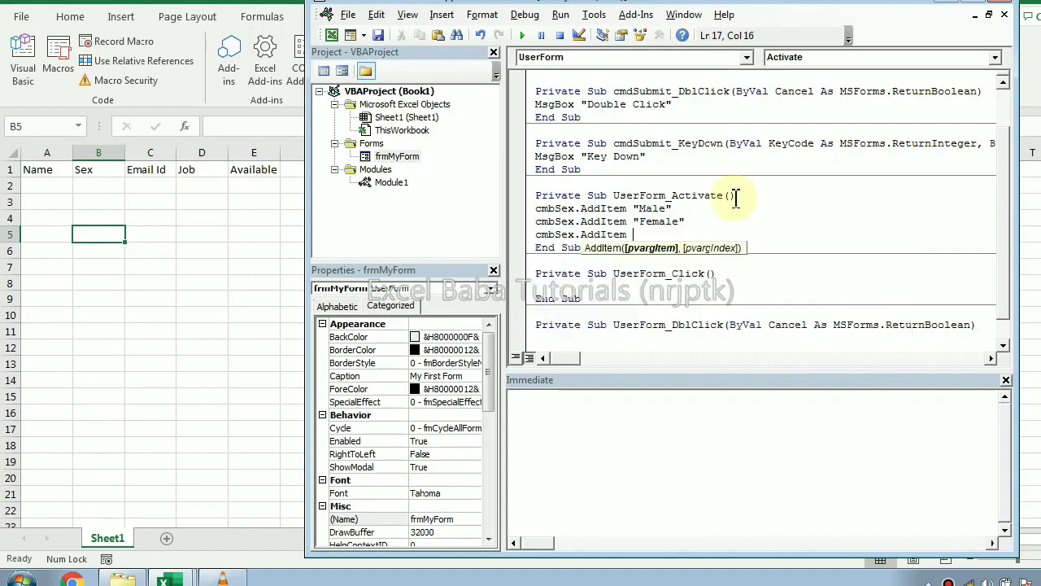
text(Other)
key(Escape)
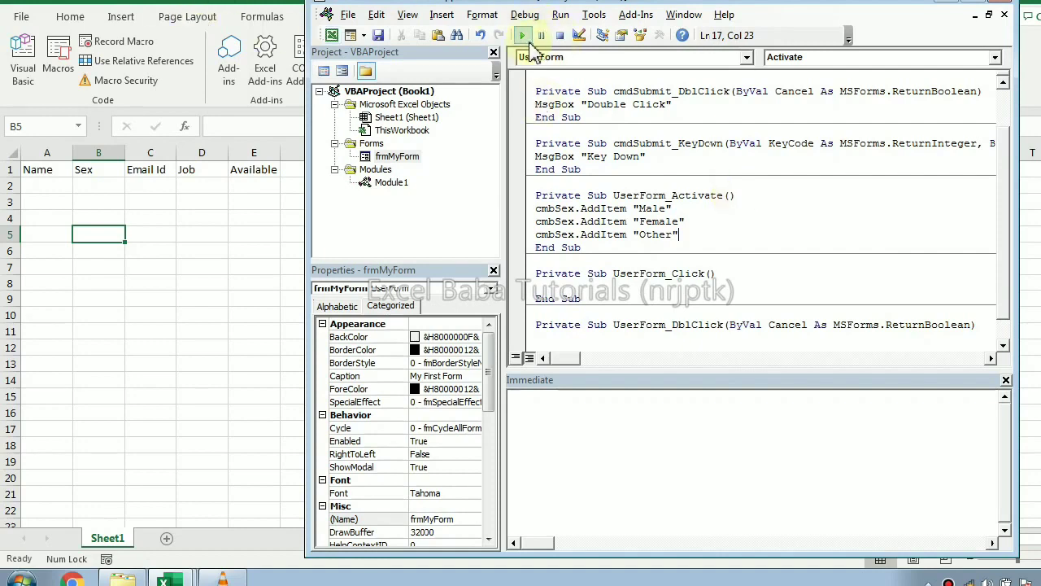
Run the form, choose Female then Other, type test name and email, and tick Available
click(522, 35)
click(639, 215)
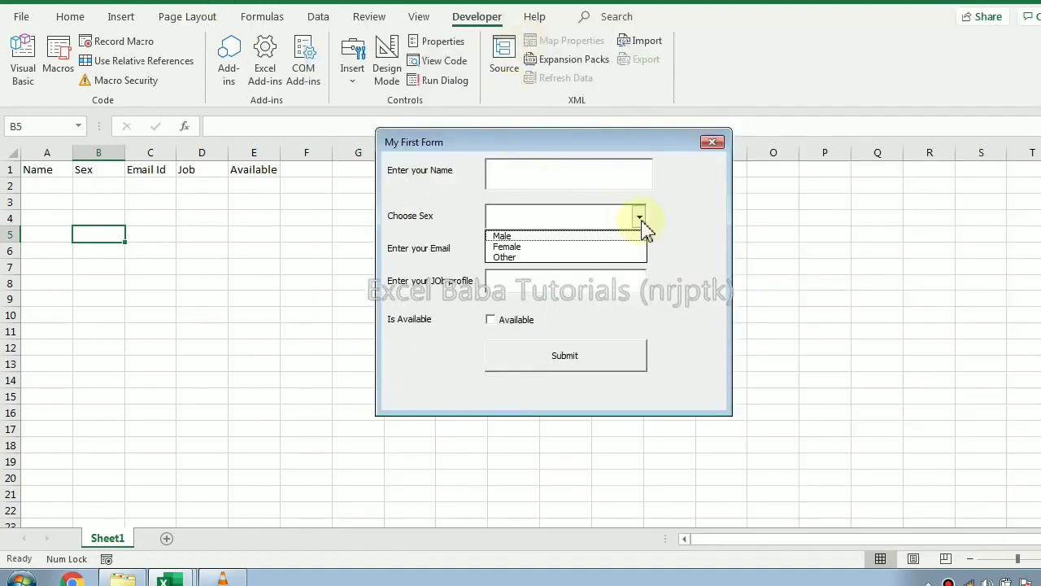
click(596, 248)
click(639, 215)
click(627, 256)
click(553, 167)
text(cfghdf)
click(548, 246)
text(dfgfg)
text(dgf)
click(493, 324)
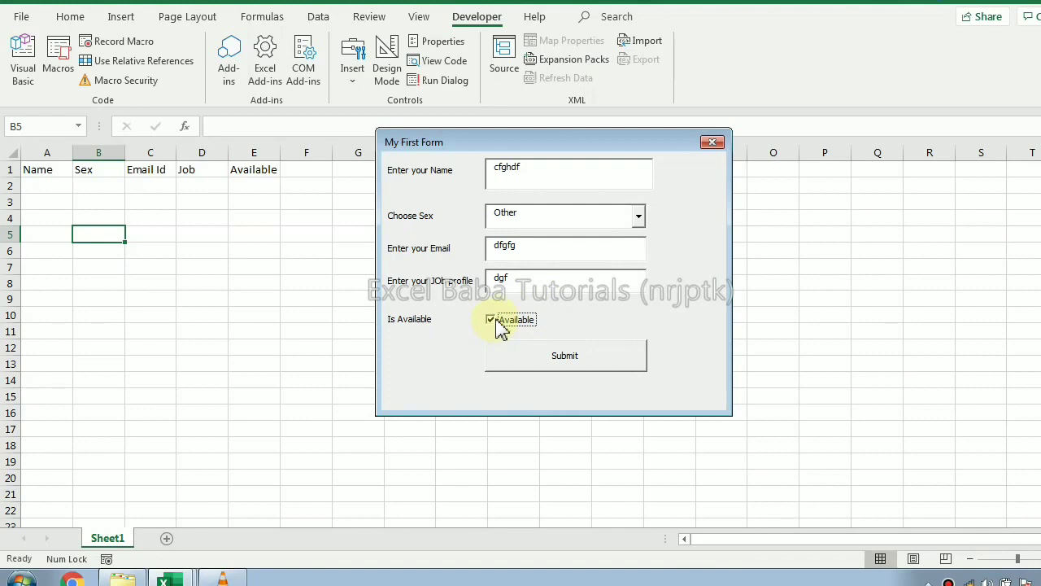
Close the running form and open the Submit button's code in the VBA editor
click(711, 143)
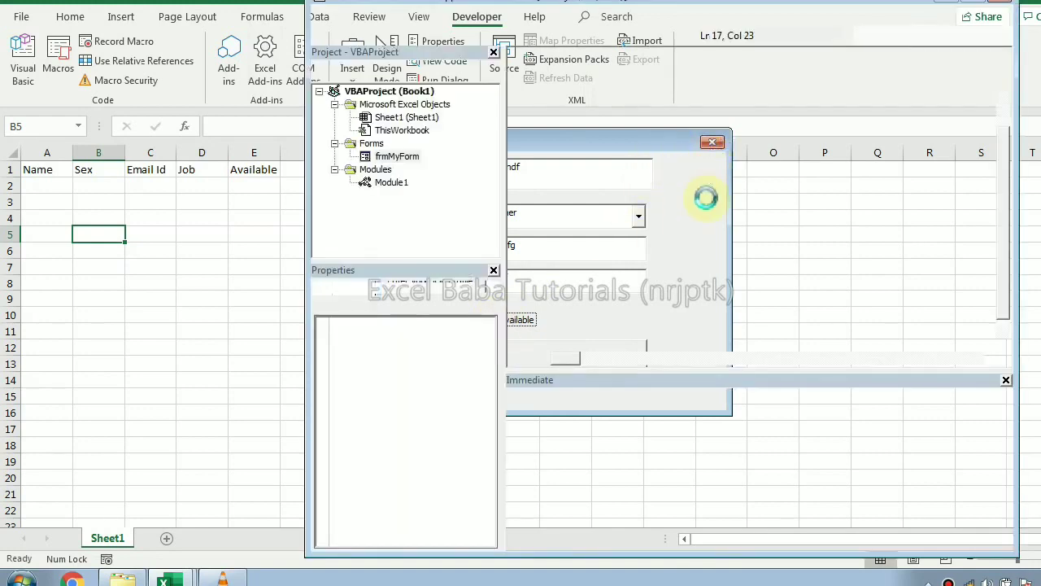
double_click(699, 284)
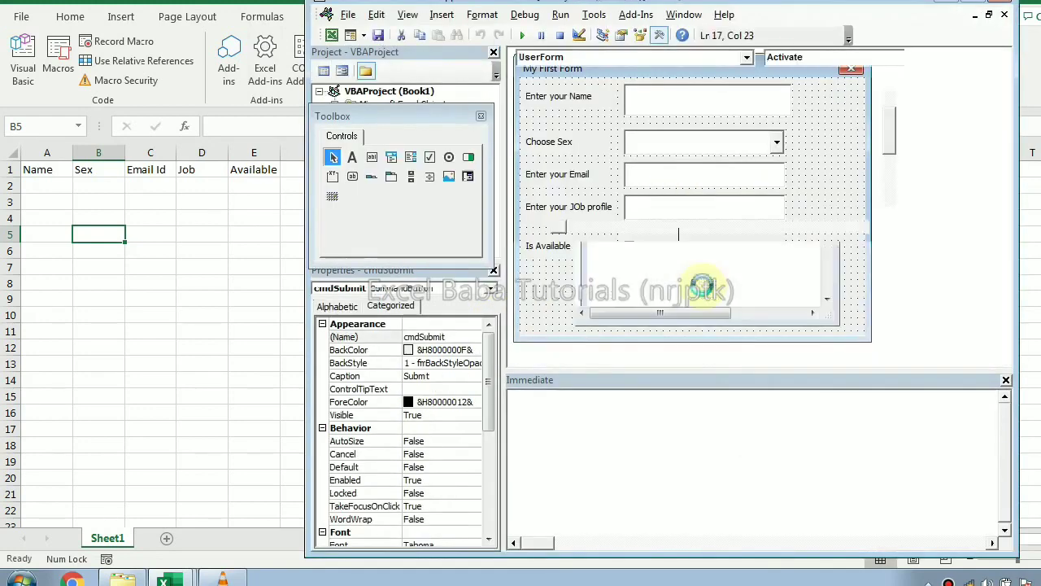
scroll(723, 284, down, 2)
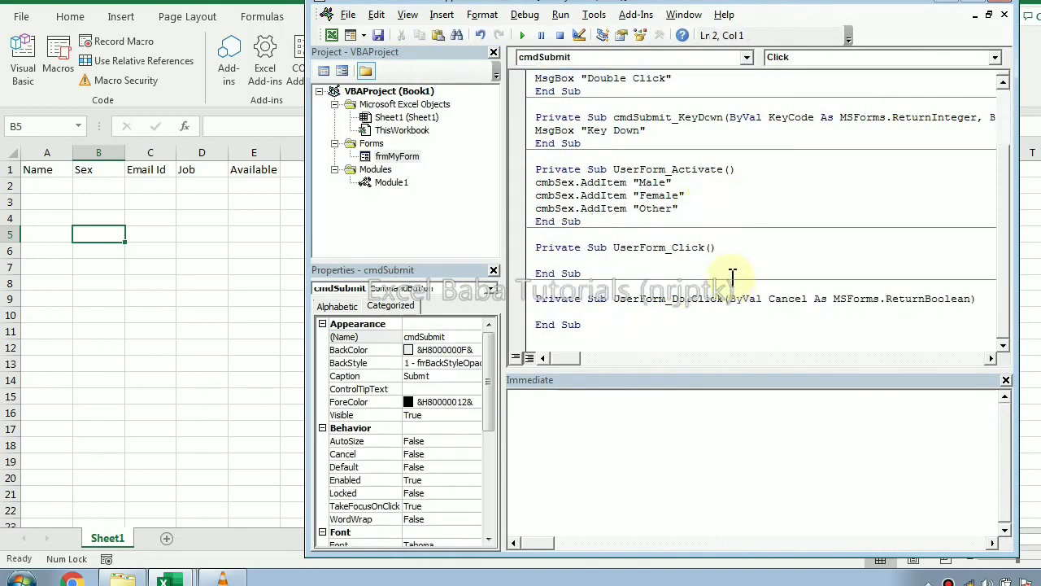
scroll(697, 223, up, 2)
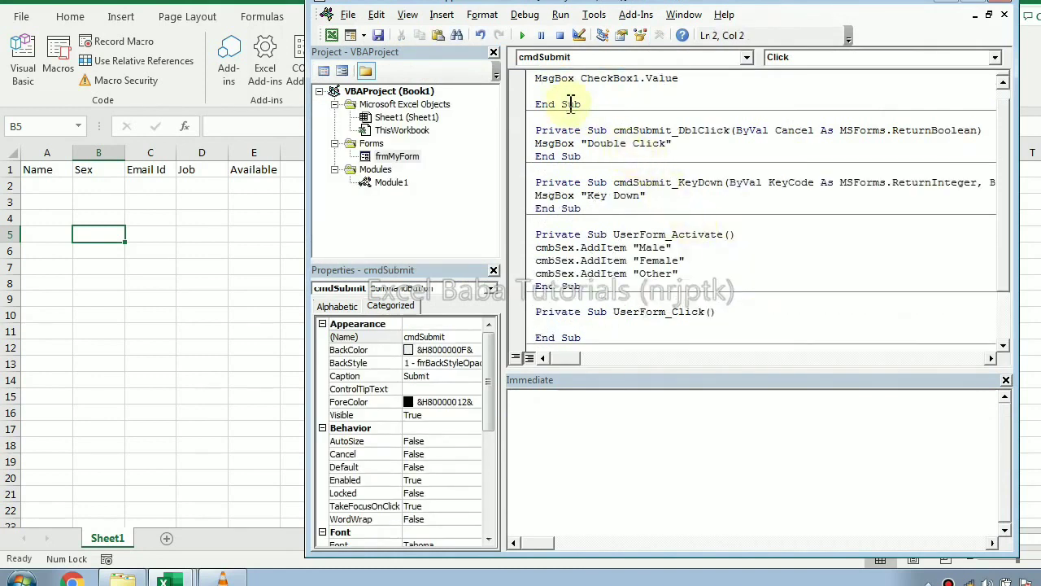
scroll(634, 151, up, 1)
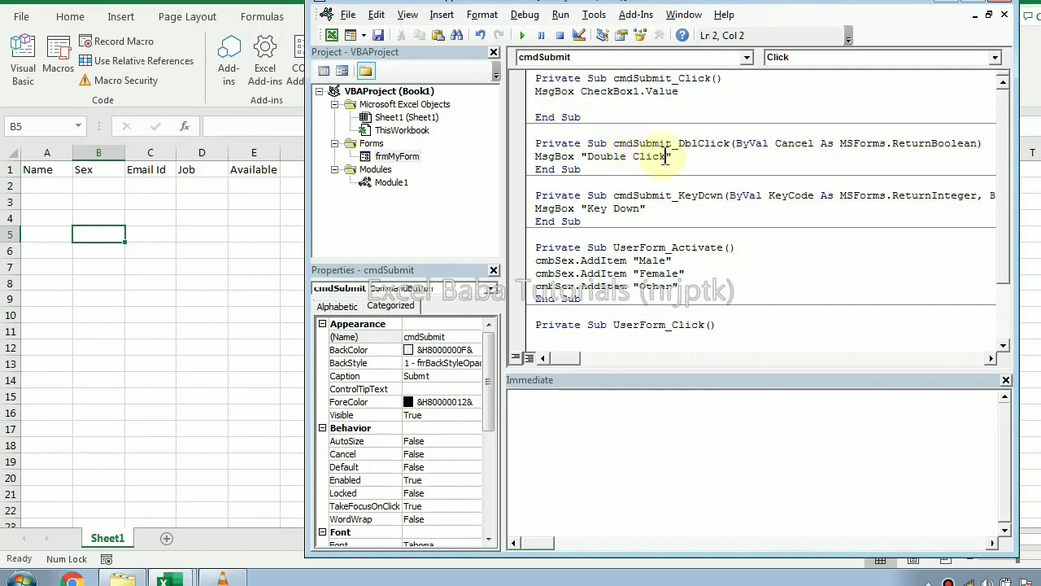
key(alt+F11)
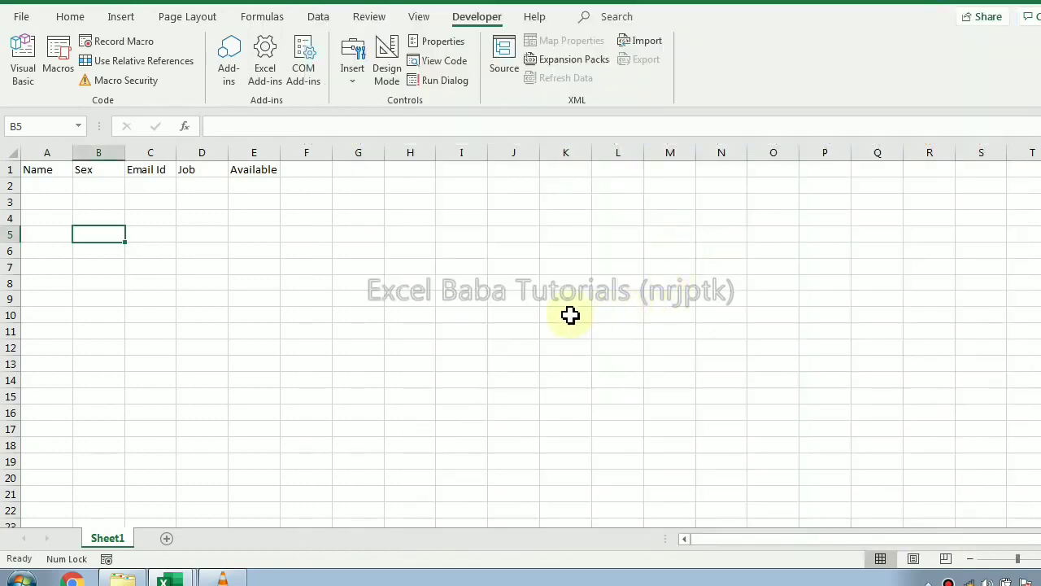
key(alt+F11)
Delete the cmdSubmit_DblClick and cmdSubmit_KeyDown procedures
click(681, 159)
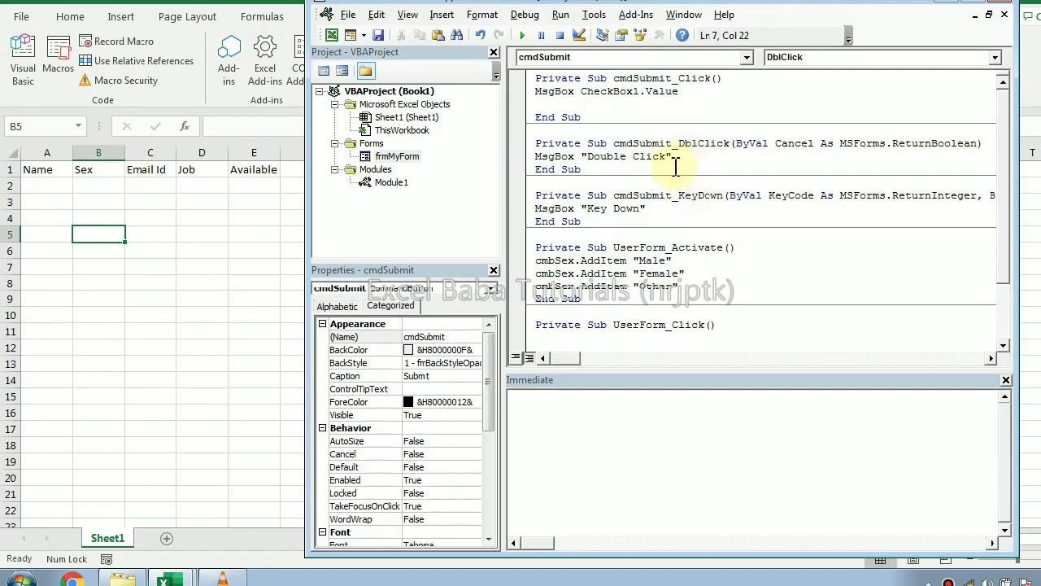
drag(675, 167, 530, 140)
key(Delete)
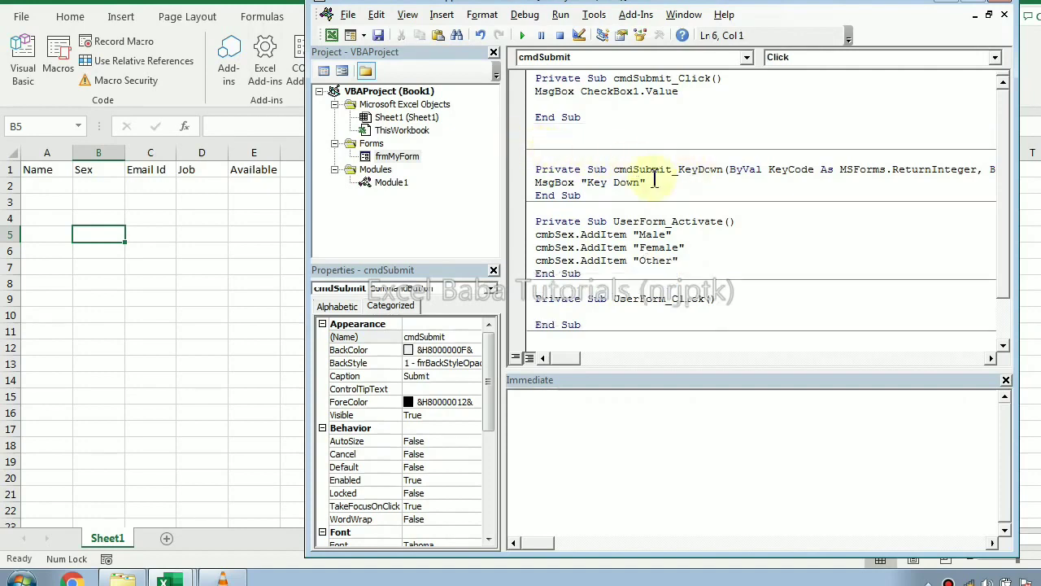
drag(653, 187, 544, 182)
click(609, 195)
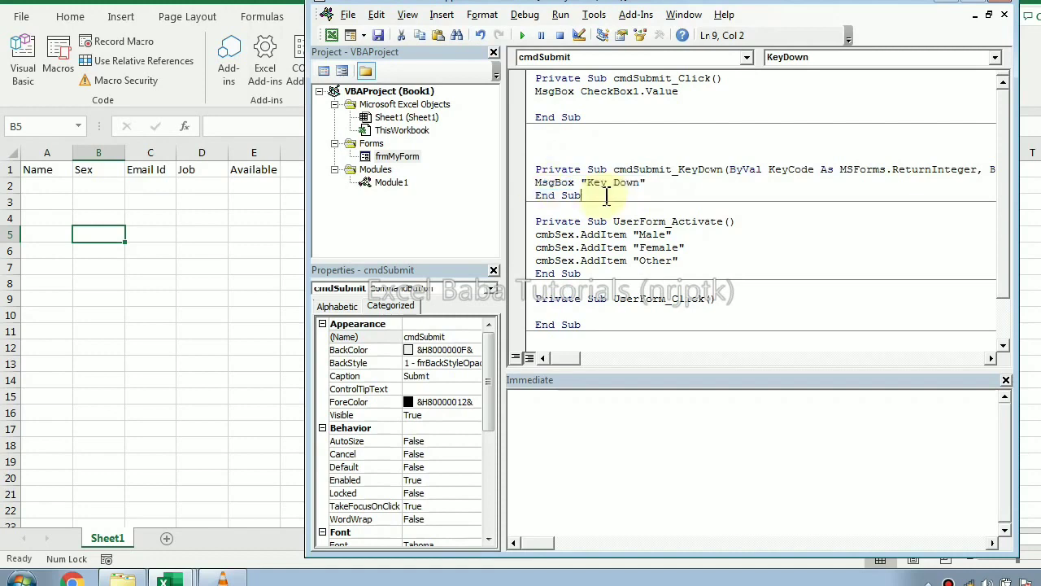
drag(611, 200, 529, 166)
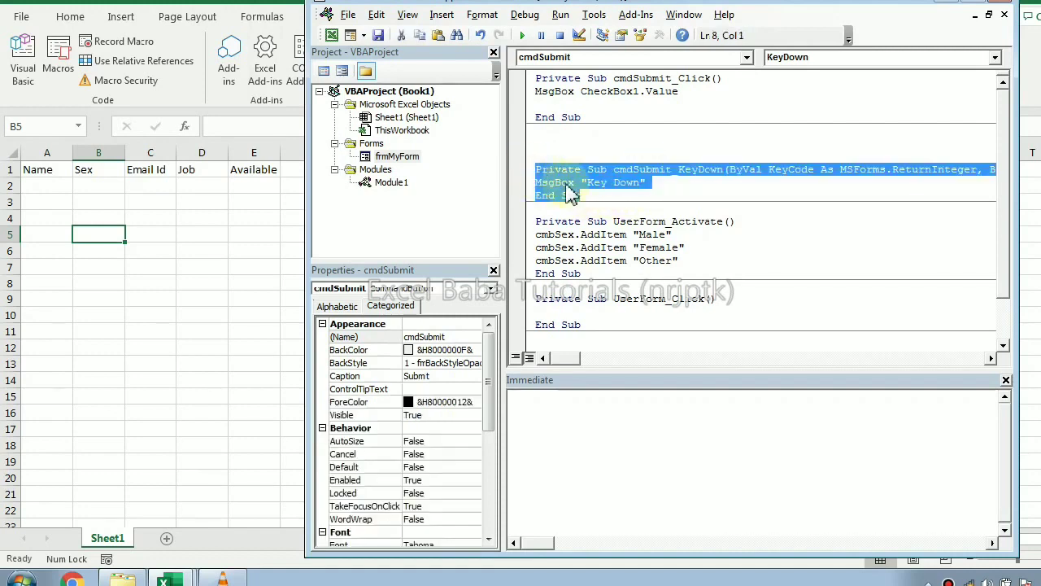
key(Delete)
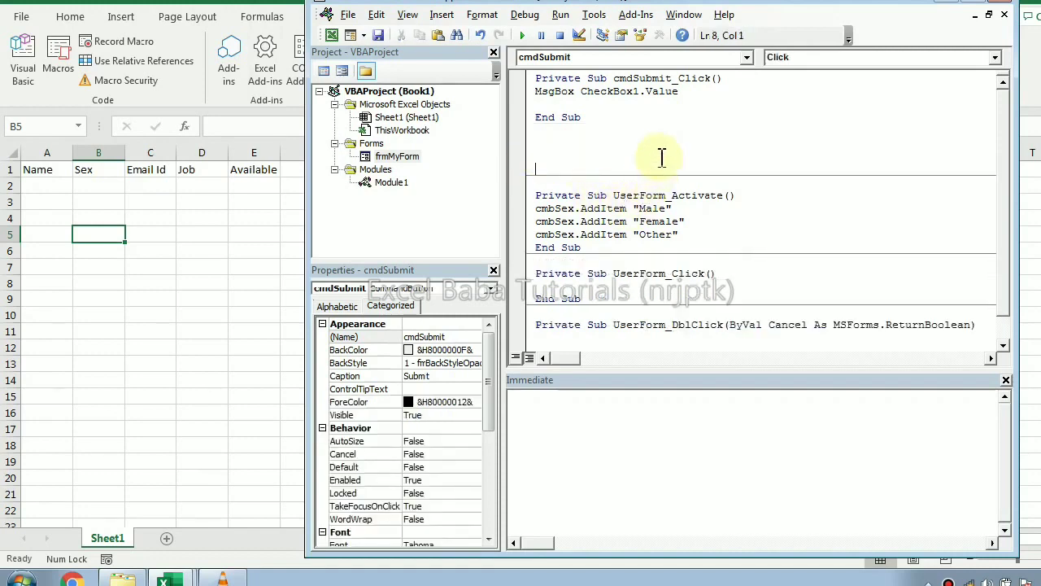
Remove the test MsgBox line from cmdSubmit_Click, leaving blank lines, with cmdSubmit/Click selected
click(561, 104)
key(shift+Up)
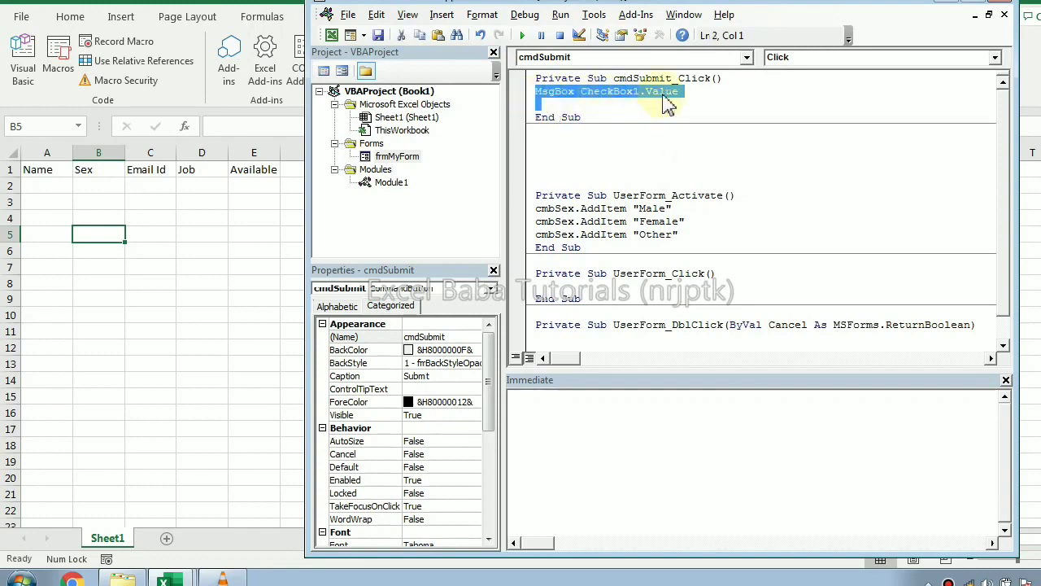
key(Delete)
click(747, 89)
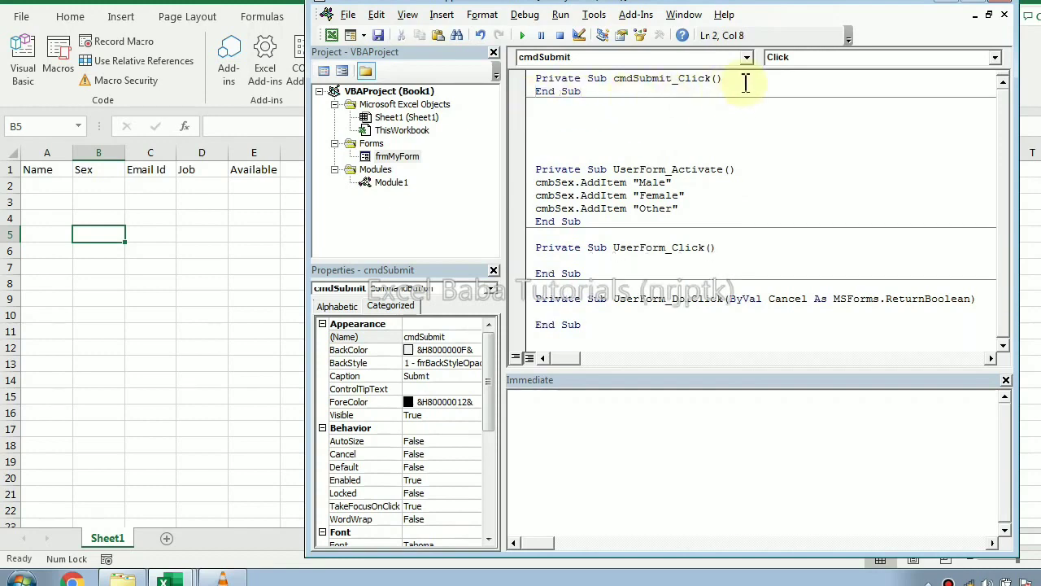
key(Return)
key(Return)
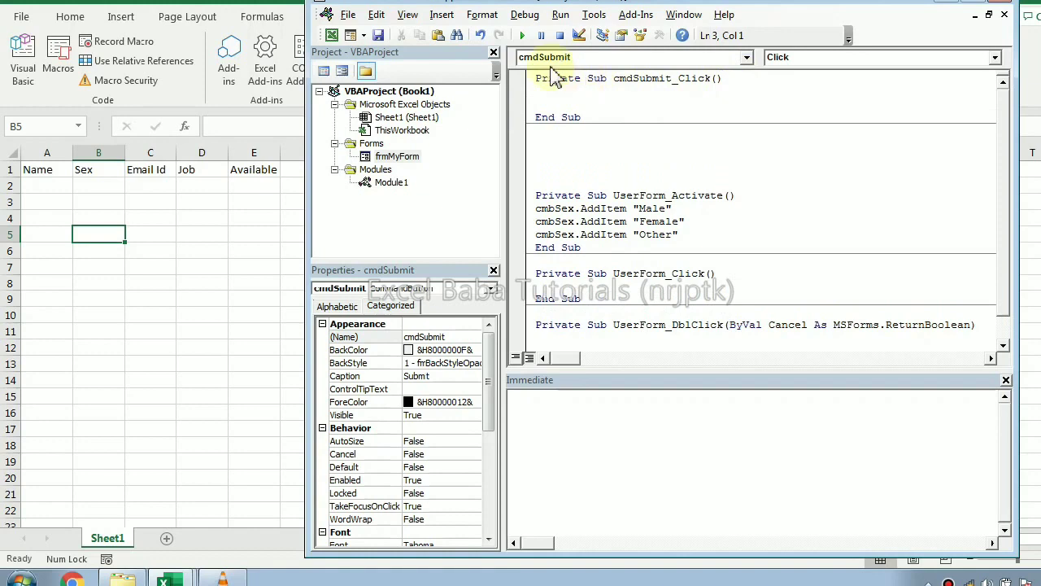
click(579, 58)
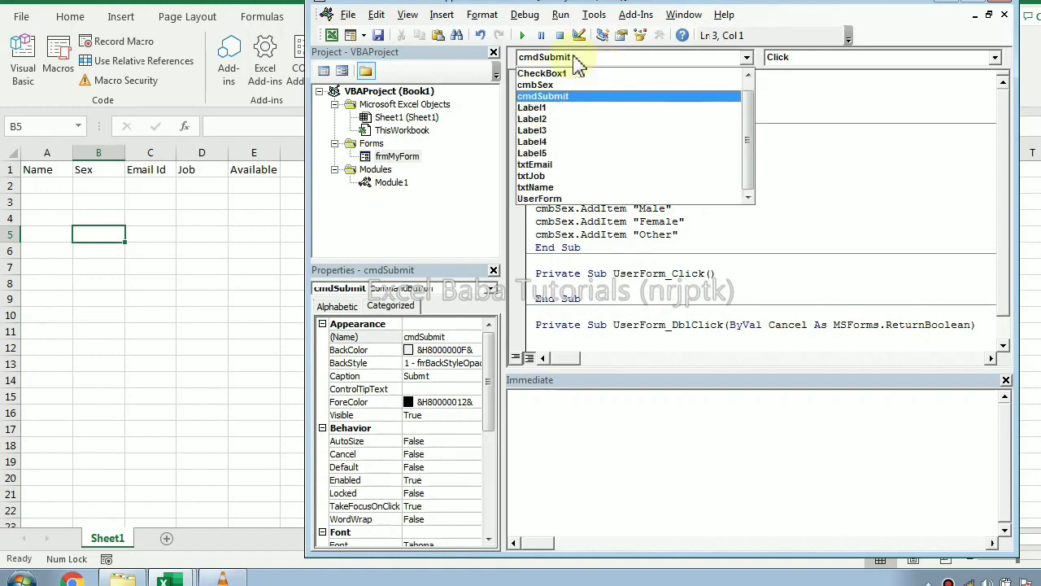
click(562, 99)
click(802, 58)
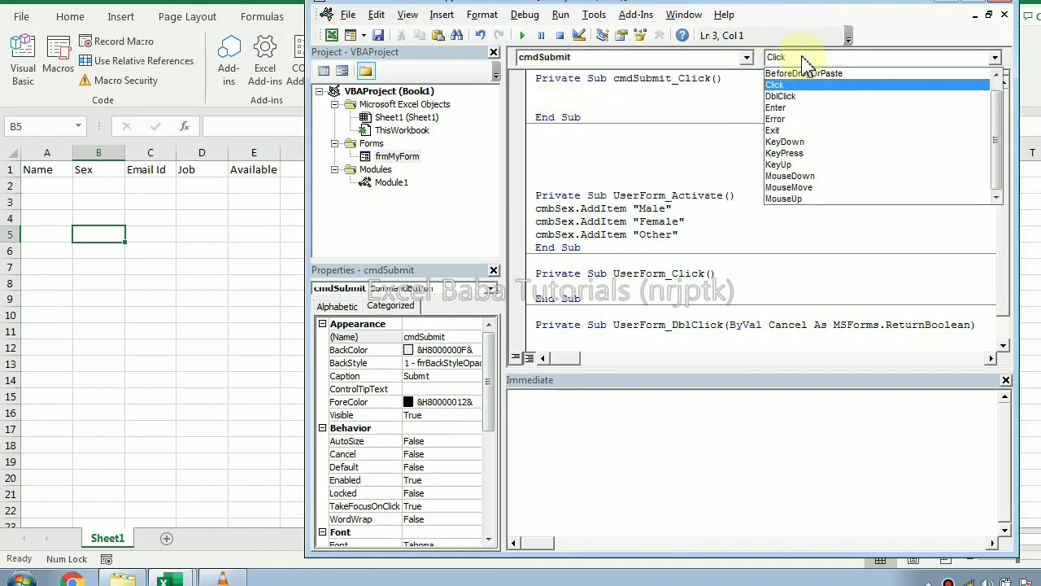
click(801, 59)
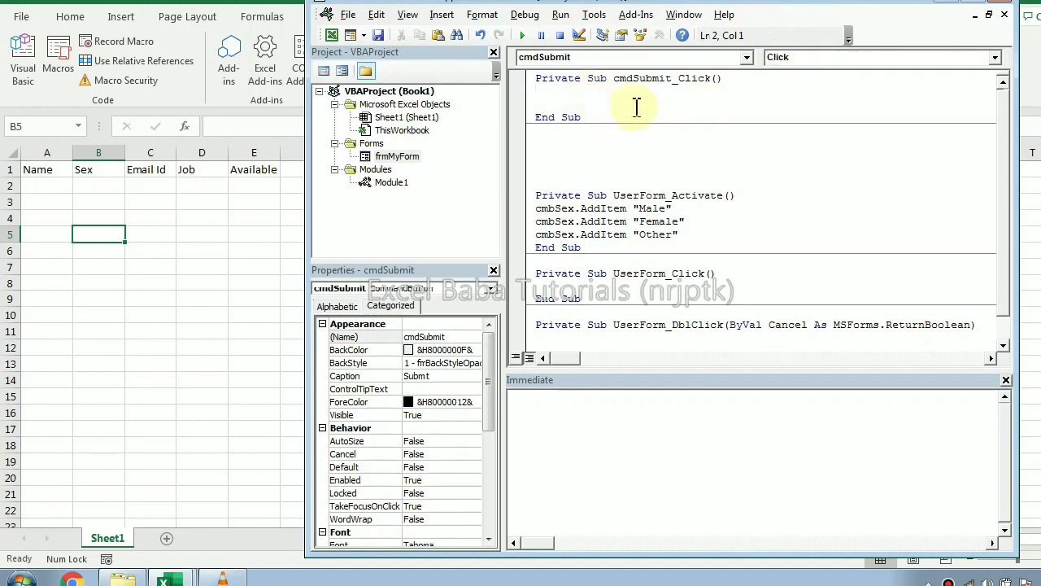
Add the line Cells(2,2).Value = txtName.Text to the Submit procedure
key(Return)
text(cell()
key(BackSpace)
text(s()
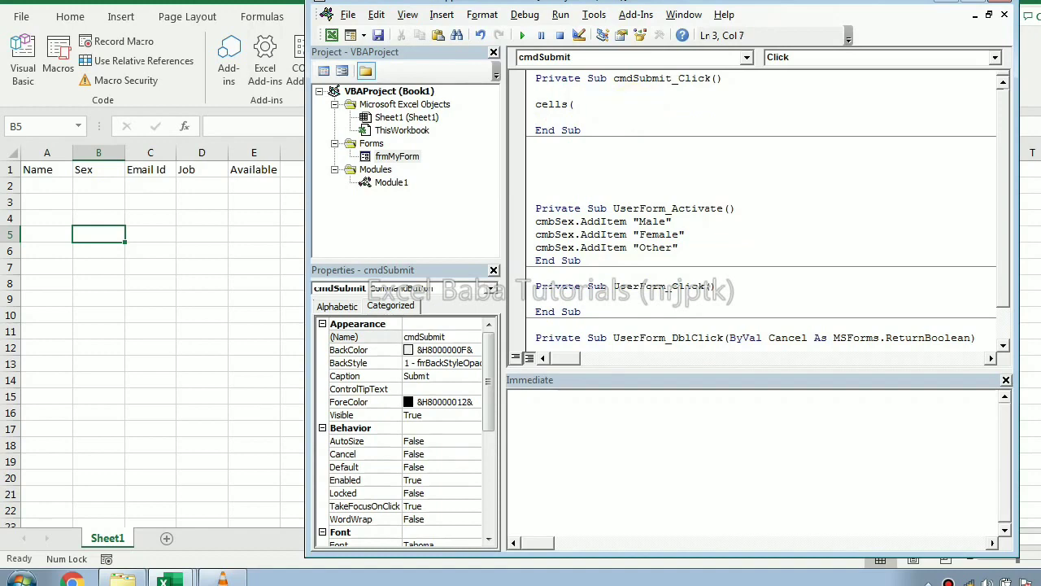
text(2)
text(,2)
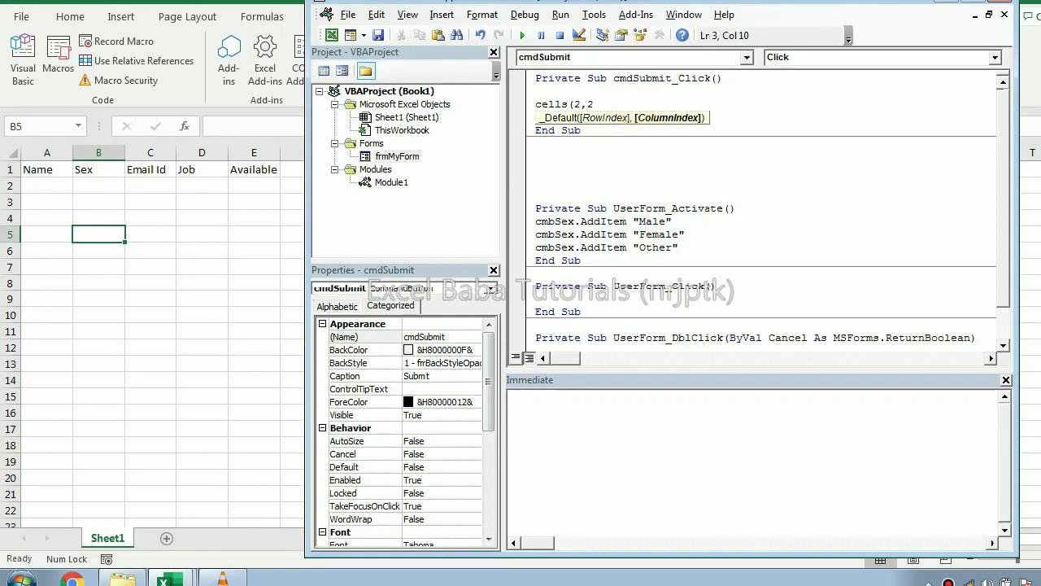
text().value=)
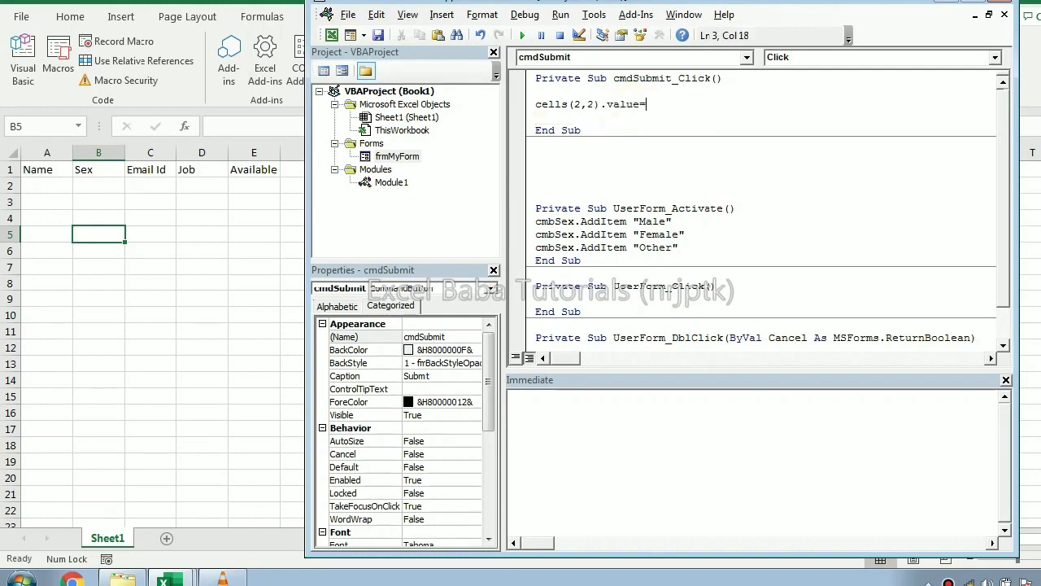
text(txt)
key(ctrl+space)
text(n)
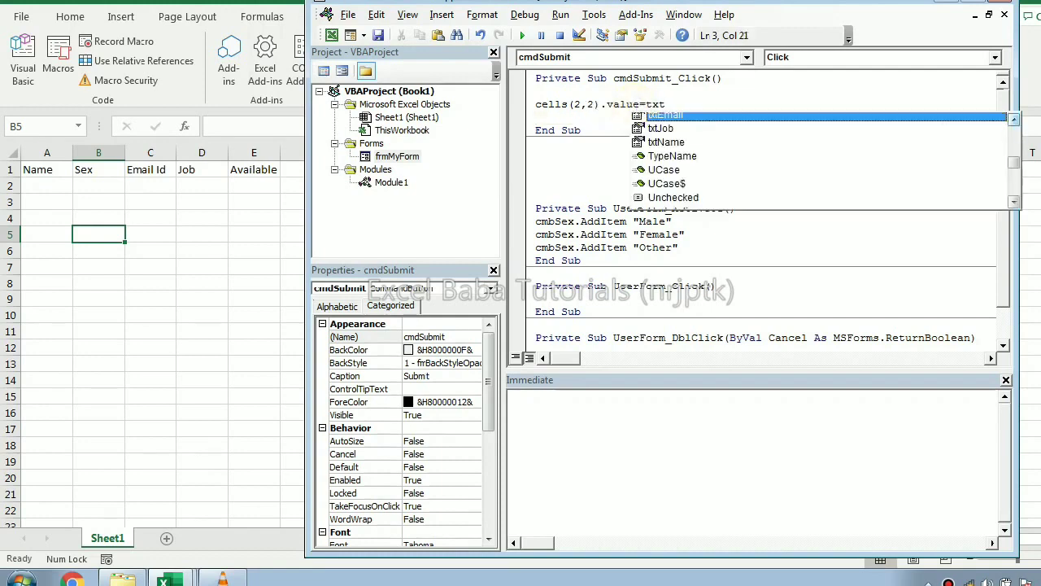
text(.te)
key(Return)
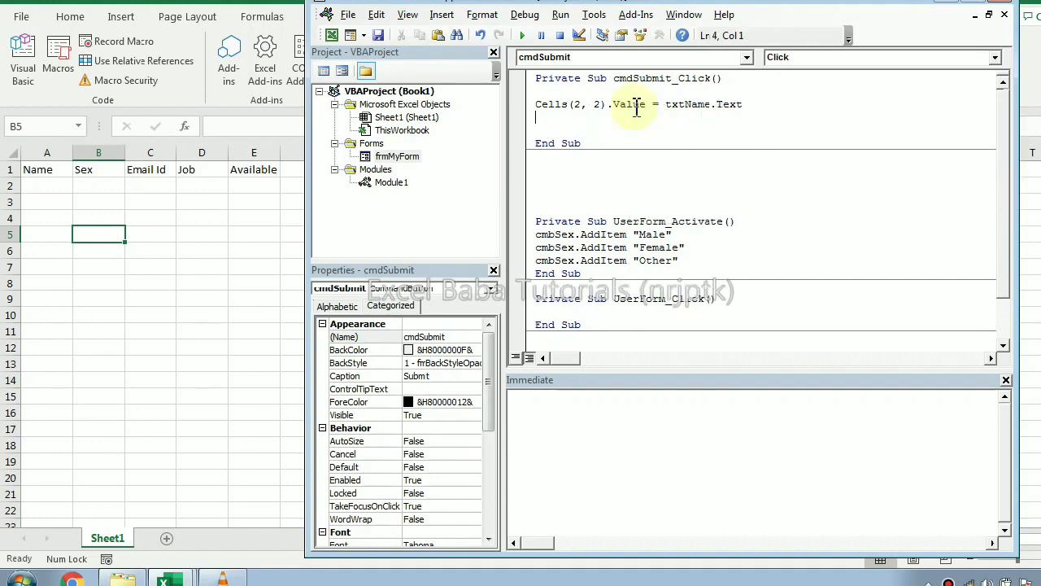
Add Cells(2,3).Value = cmbSex.SelText, then begin a Cells(2,4).Value line
key(Up)
key(shift+End)
key(Down)
text(cells)
text((2,3).value=cmbSex.)
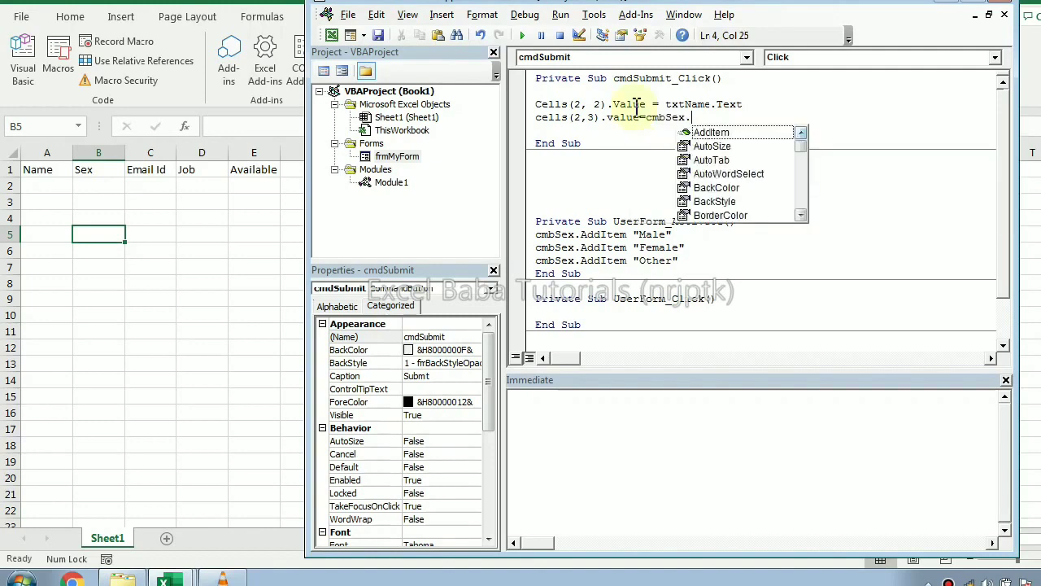
text(se)
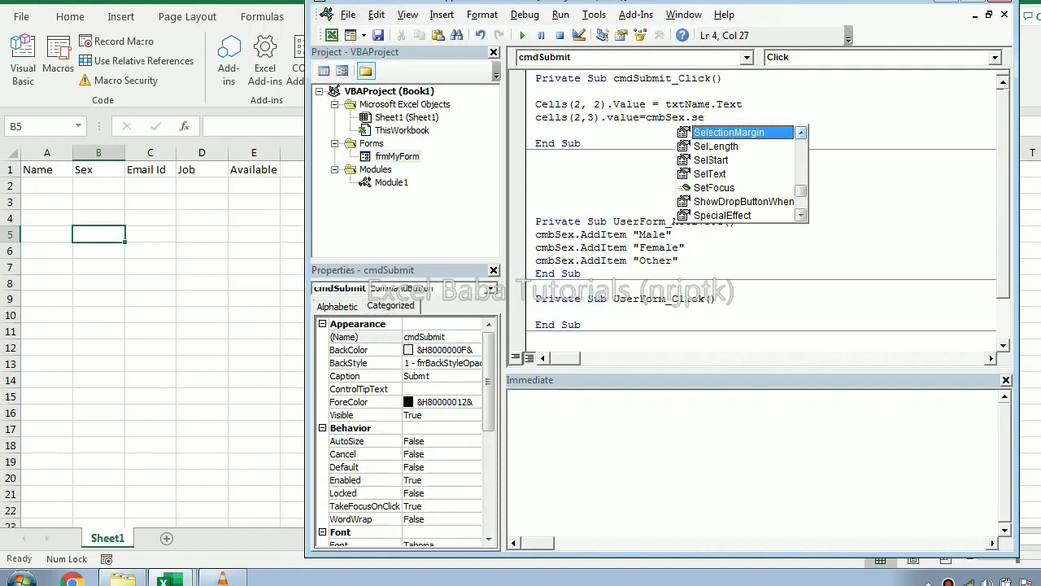
key(Down)
key(Down)
key(Down)
key(Tab)
key(Return)
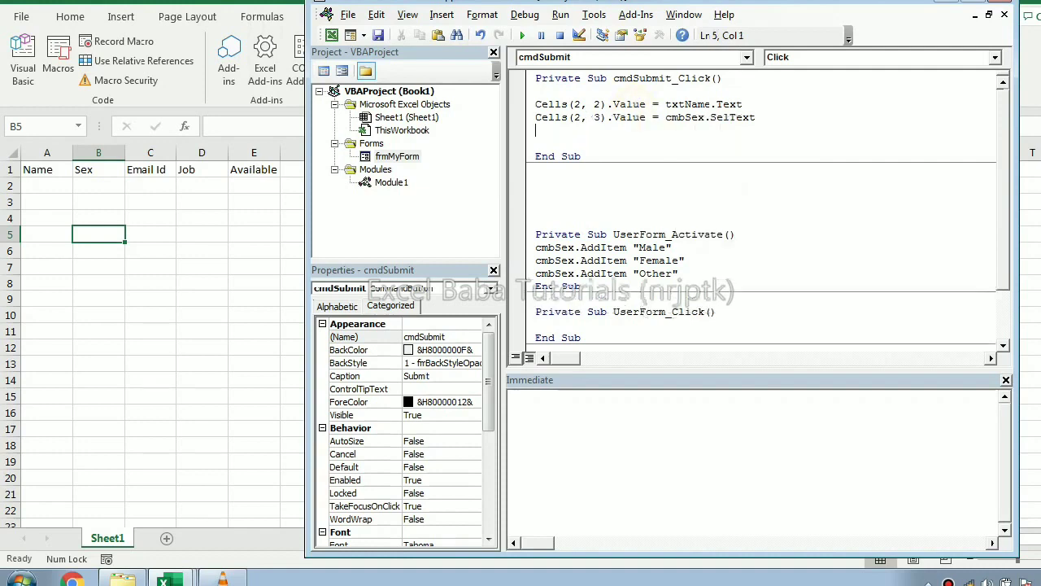
text(cells(2,4).value)
Renumber the name, sex and email lines to columns 1, 2 and 3
click(634, 104)
key(BackSpace)
text(1)
key(Down)
key(BackSpace)
text(2, 3).Value)
key(Down)
key(BackSpace)
text(3).Value)
click(647, 130)
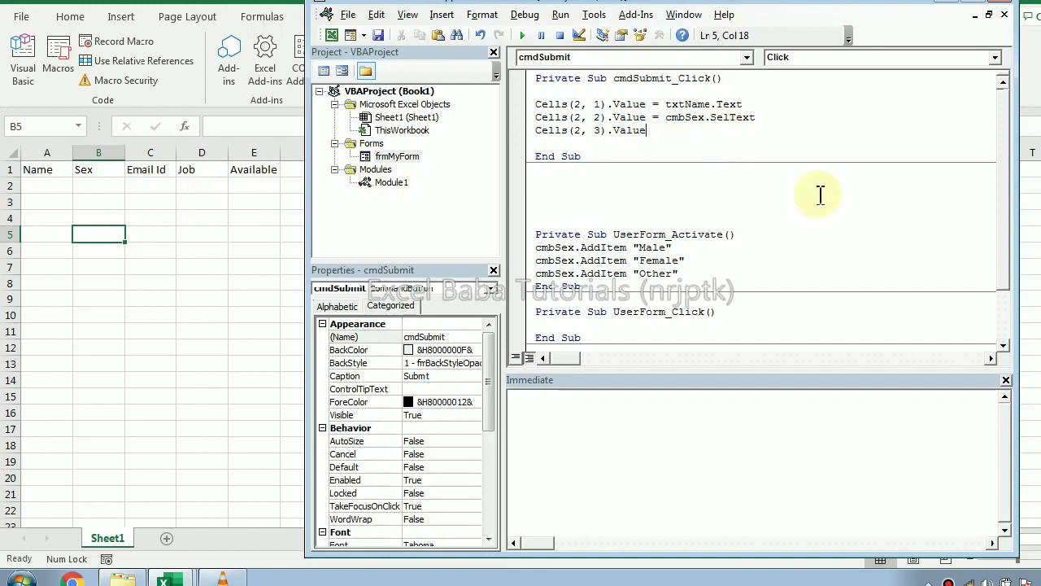
Complete the email line as Cells(2,3).Value = txtEmail.Text
text(= txt)
key(ctrl+space)
text(.Text)
key(Return)
Add Cells(2,4).Value = txtJob.Text for the job profile
text(cells(2)
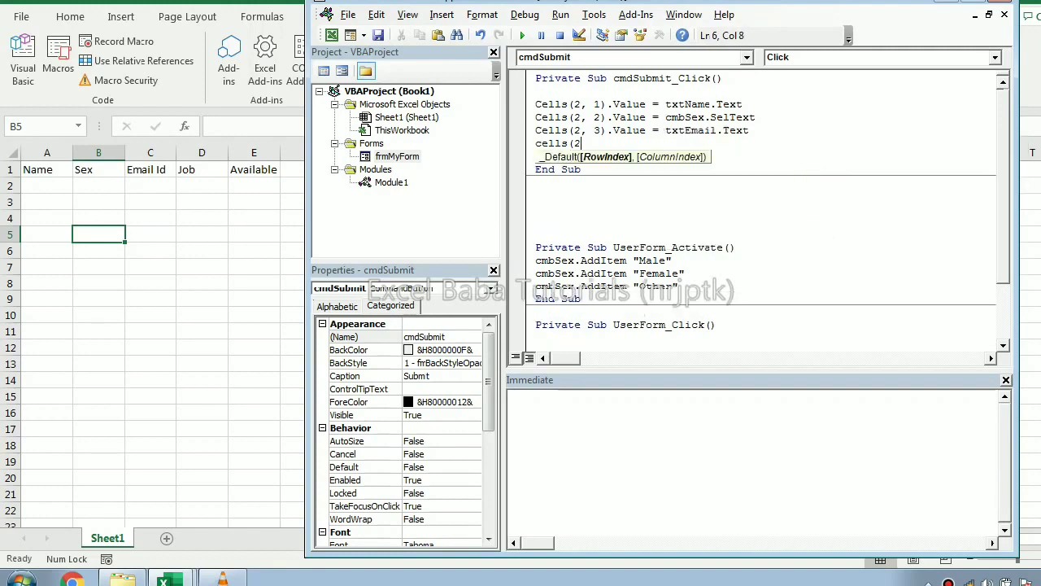
text(,3).v)
key(BackSpace)
key(BackSpace)
key(BackSpace)
key(BackSpace)
text(4))
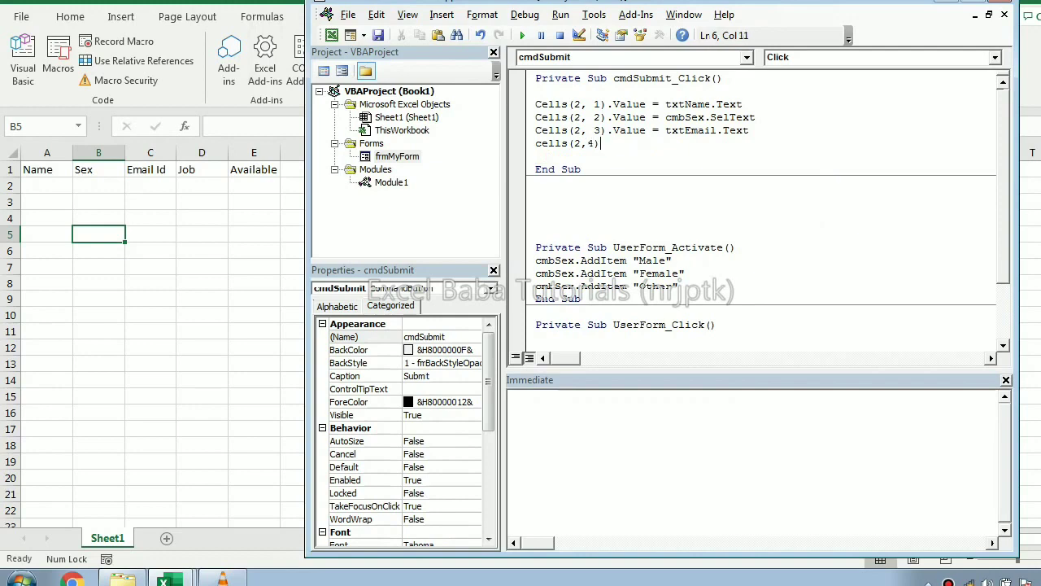
text(value=)
text(txtJ)
key(BackSpace)
key(BackSpace)
key(BackSpace)
text(xt)
key(ctrl+space)
text(j)
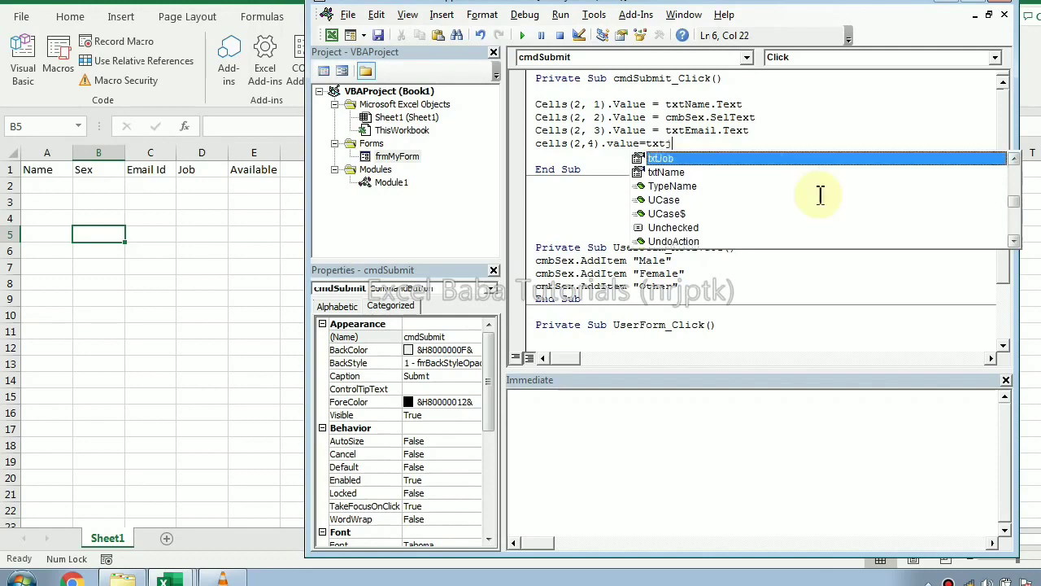
text(.tex)
key(Return)
Add Cells(2,5).Value = CheckBox1.Value for availability
text(cells(2,5).)
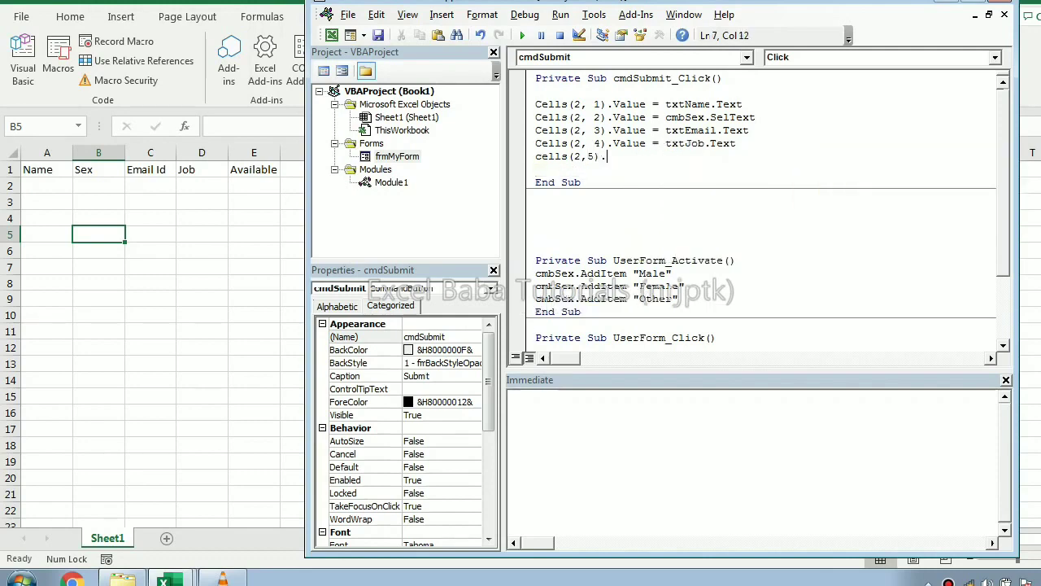
text(value=)
text(che)
key(ctrl+space)
text(.)
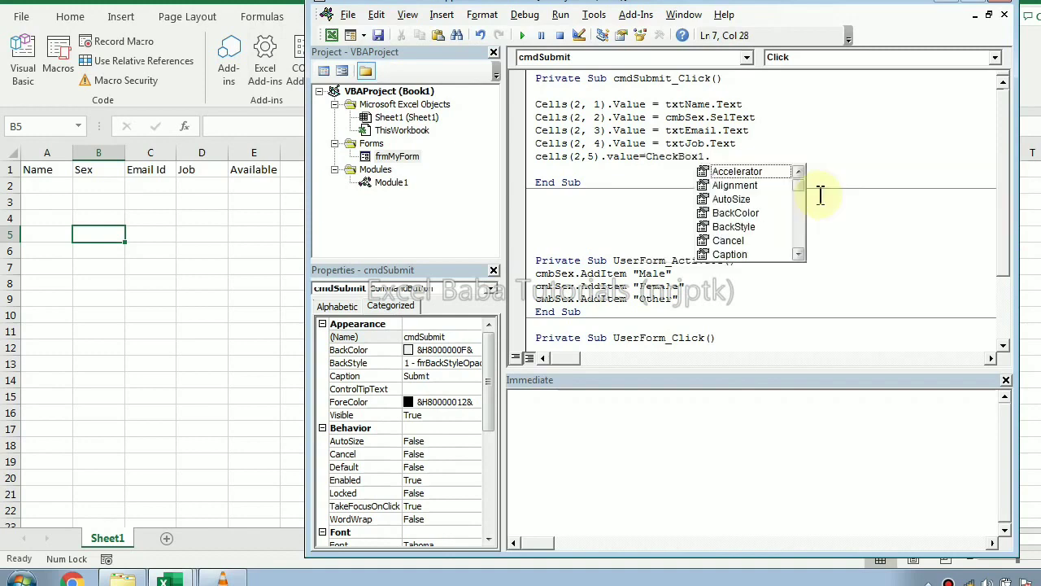
text(va)
key(Tab)
key(Down)
key(Up)
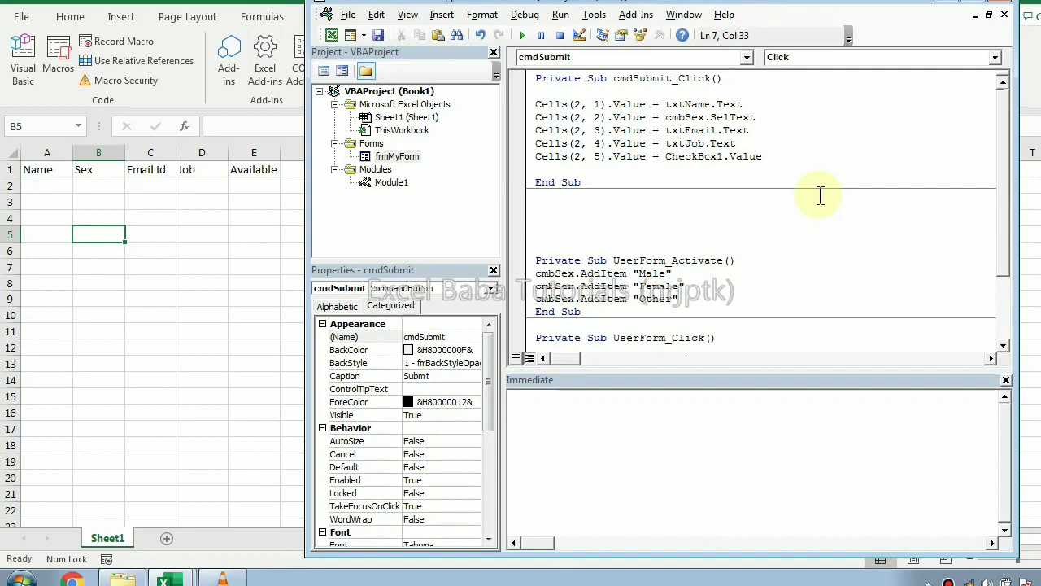
key(ctrl+Left)
key(ctrl+Left)
key(ctrl+Left)
key(End)
click(780, 160)
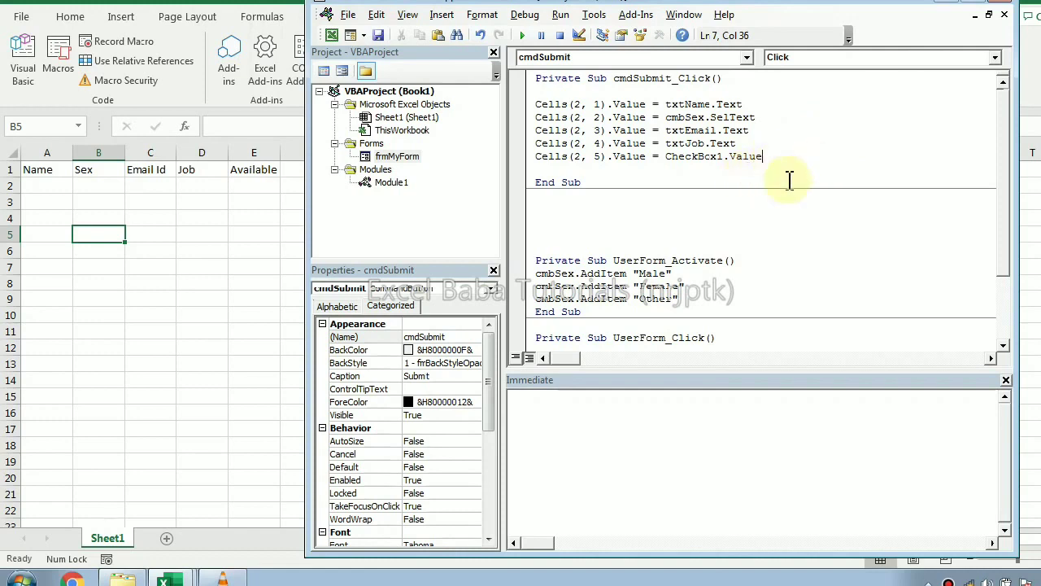
Run the form, enter a name, Female, an email and job 'afga', tick Available, submit
click(523, 36)
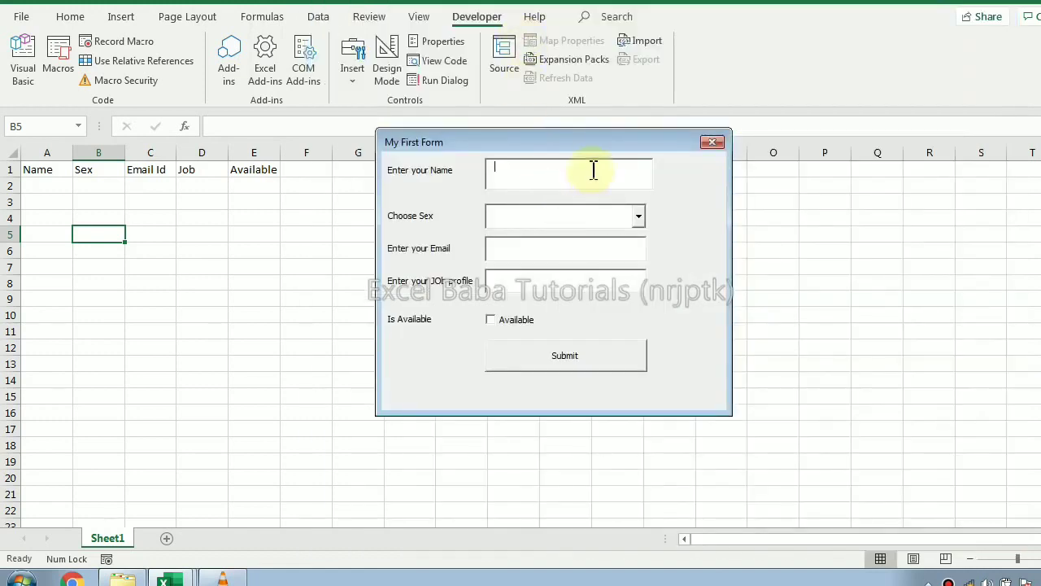
text(HA)
click(638, 217)
click(590, 247)
click(572, 250)
text(3453)
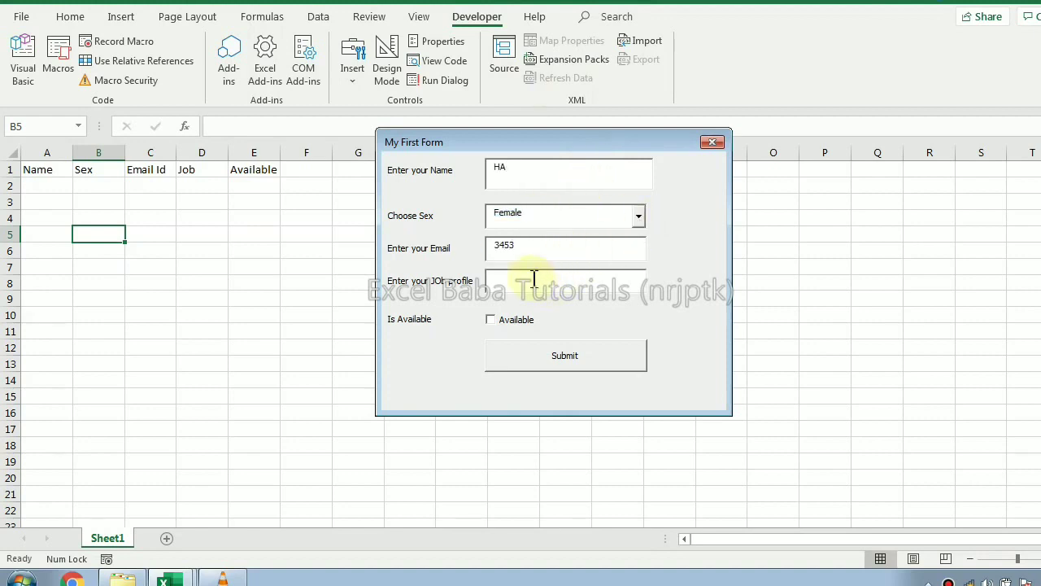
text(sdg@)
click(588, 279)
text(afga)
click(500, 321)
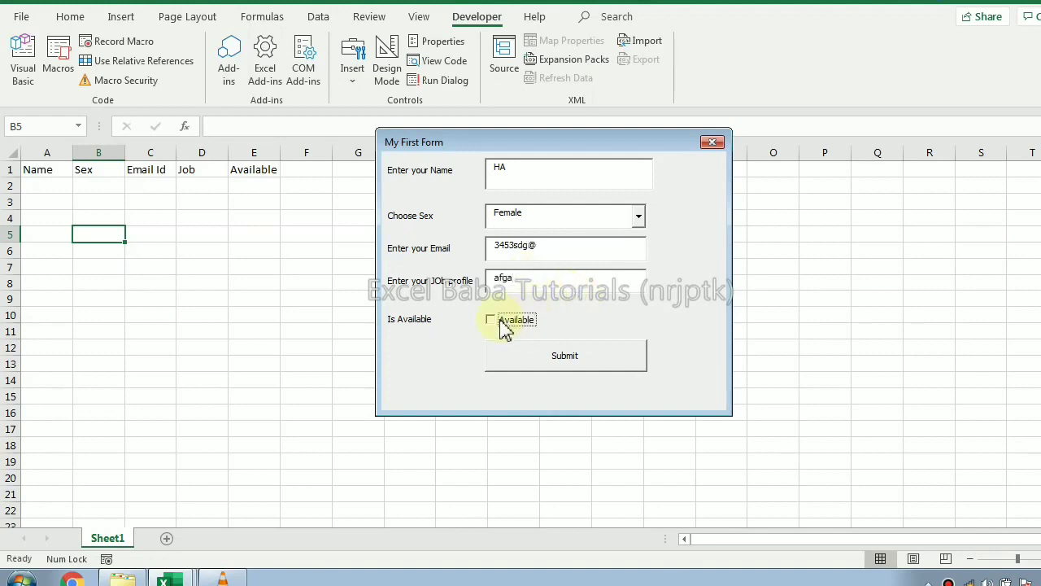
click(533, 358)
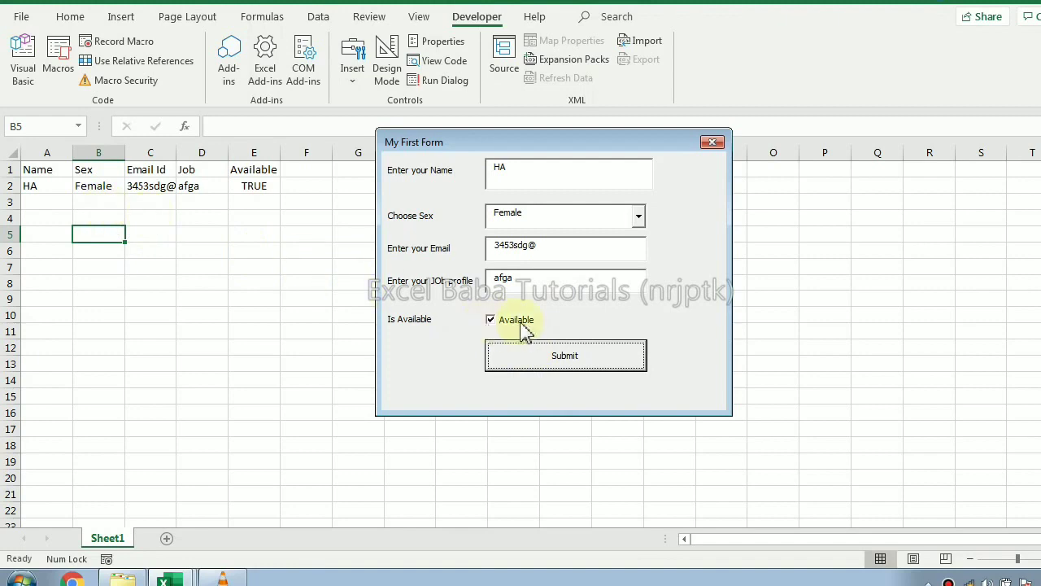
Resubmit, then change Name to 56757 and Job to 34523 and submit again
click(561, 364)
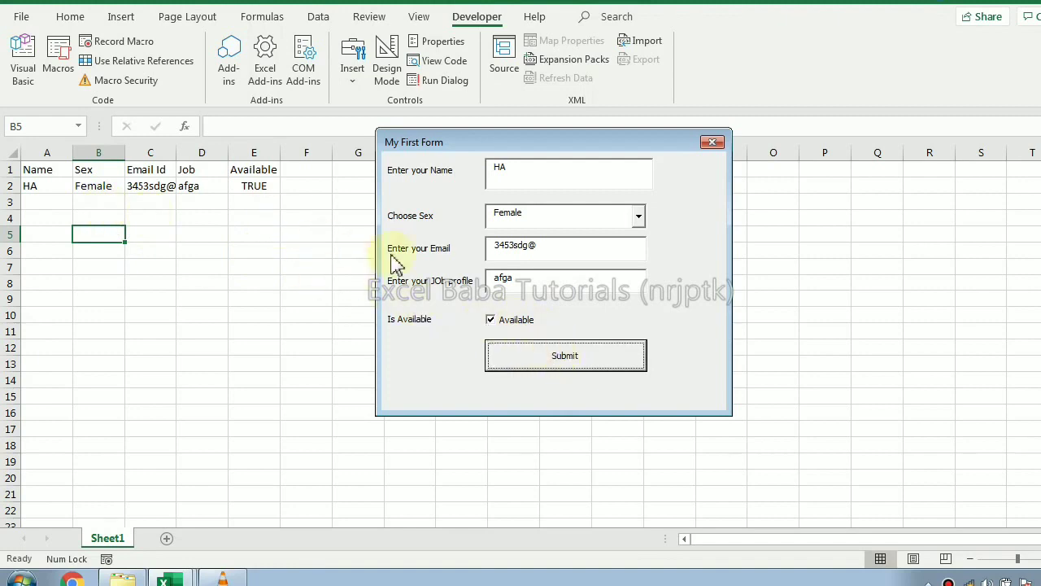
double_click(541, 171)
text(56757)
double_click(561, 283)
text(34523)
click(562, 356)
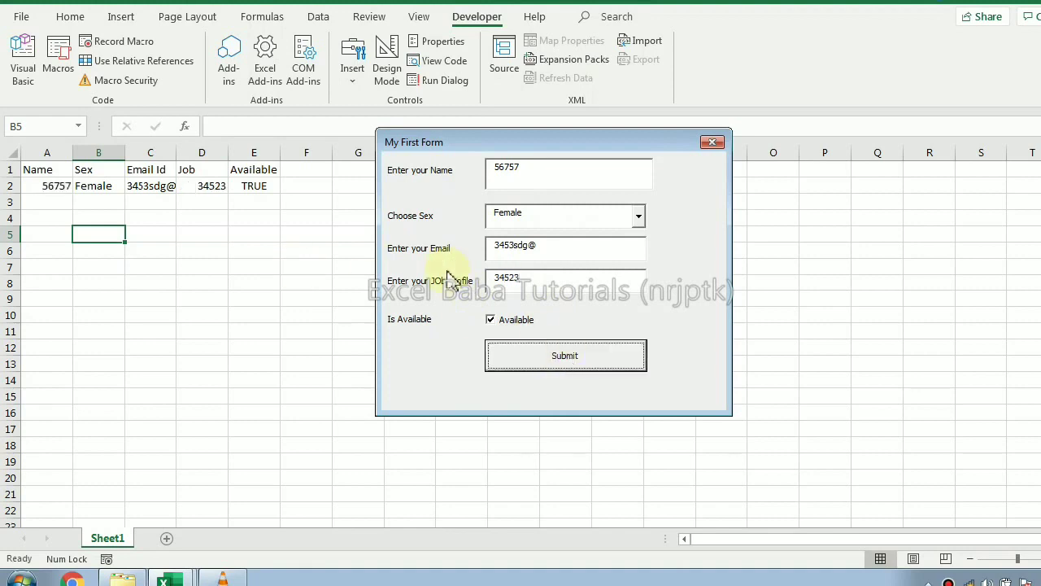